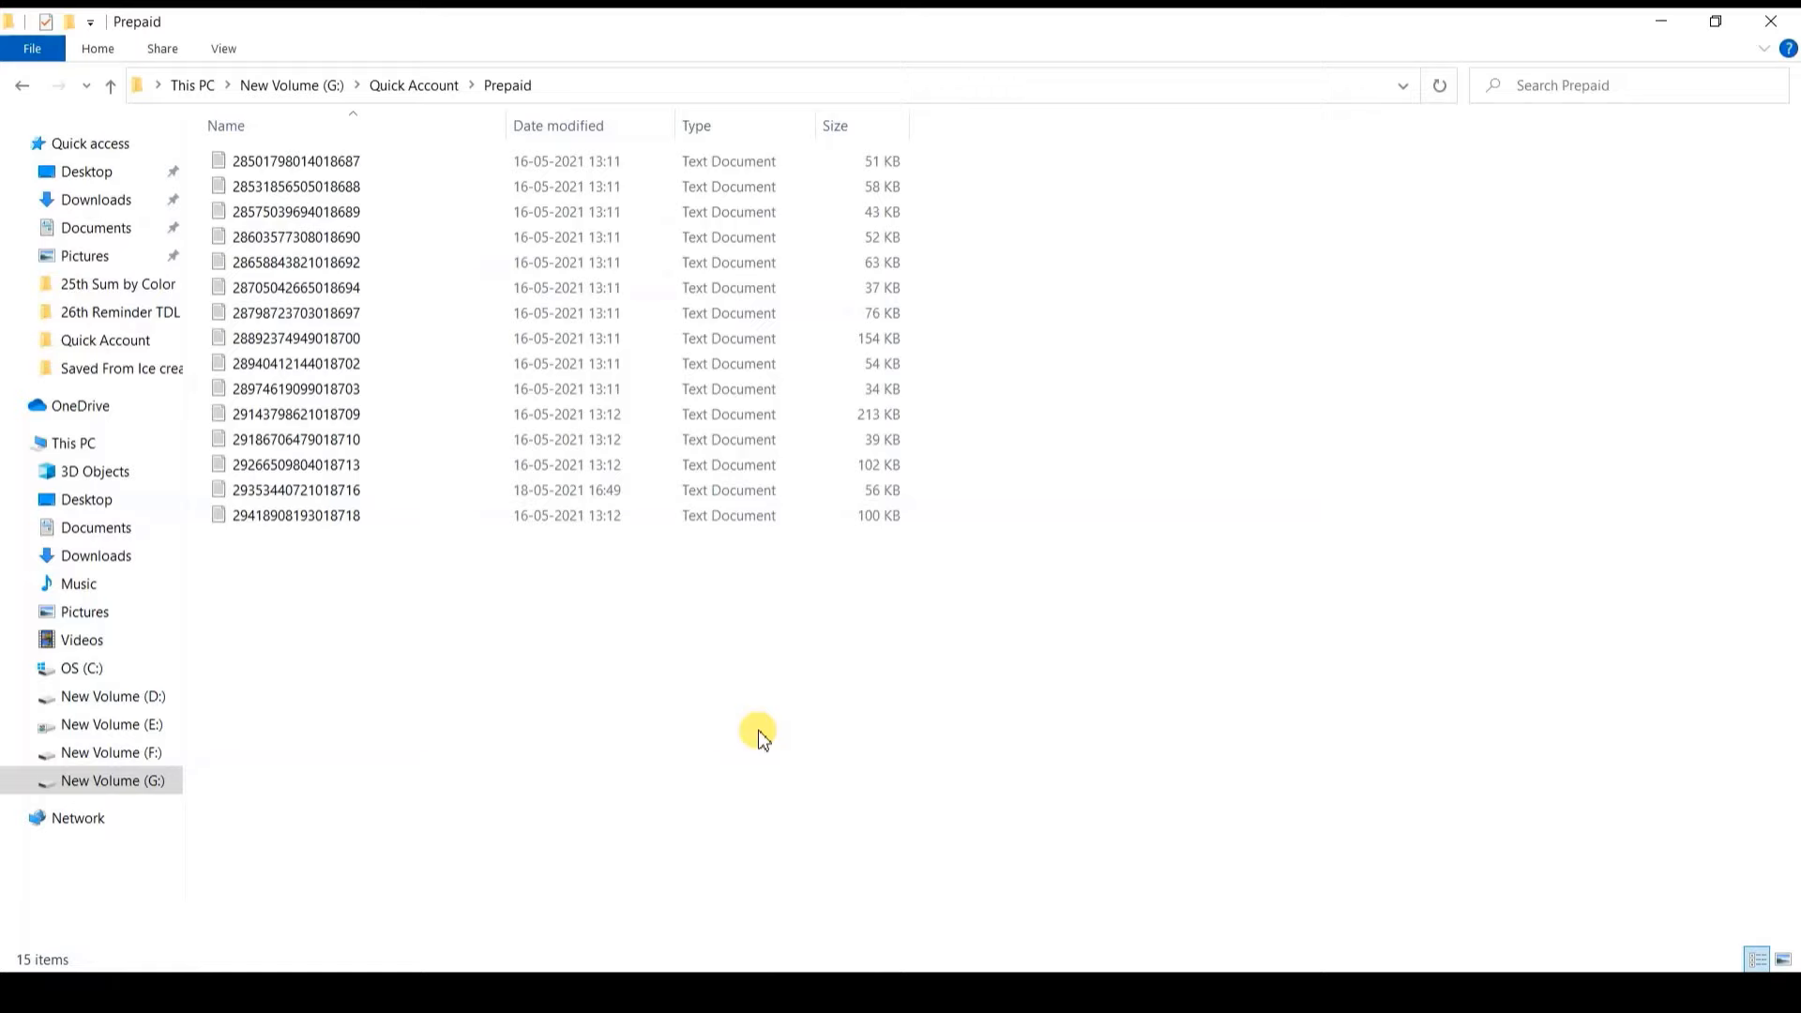
# Step: Look through the Prepaid and COD order files, then return to the Quick Account folder
pyautogui.moveTo(758, 730); pyautogui.dragTo(758, 183)
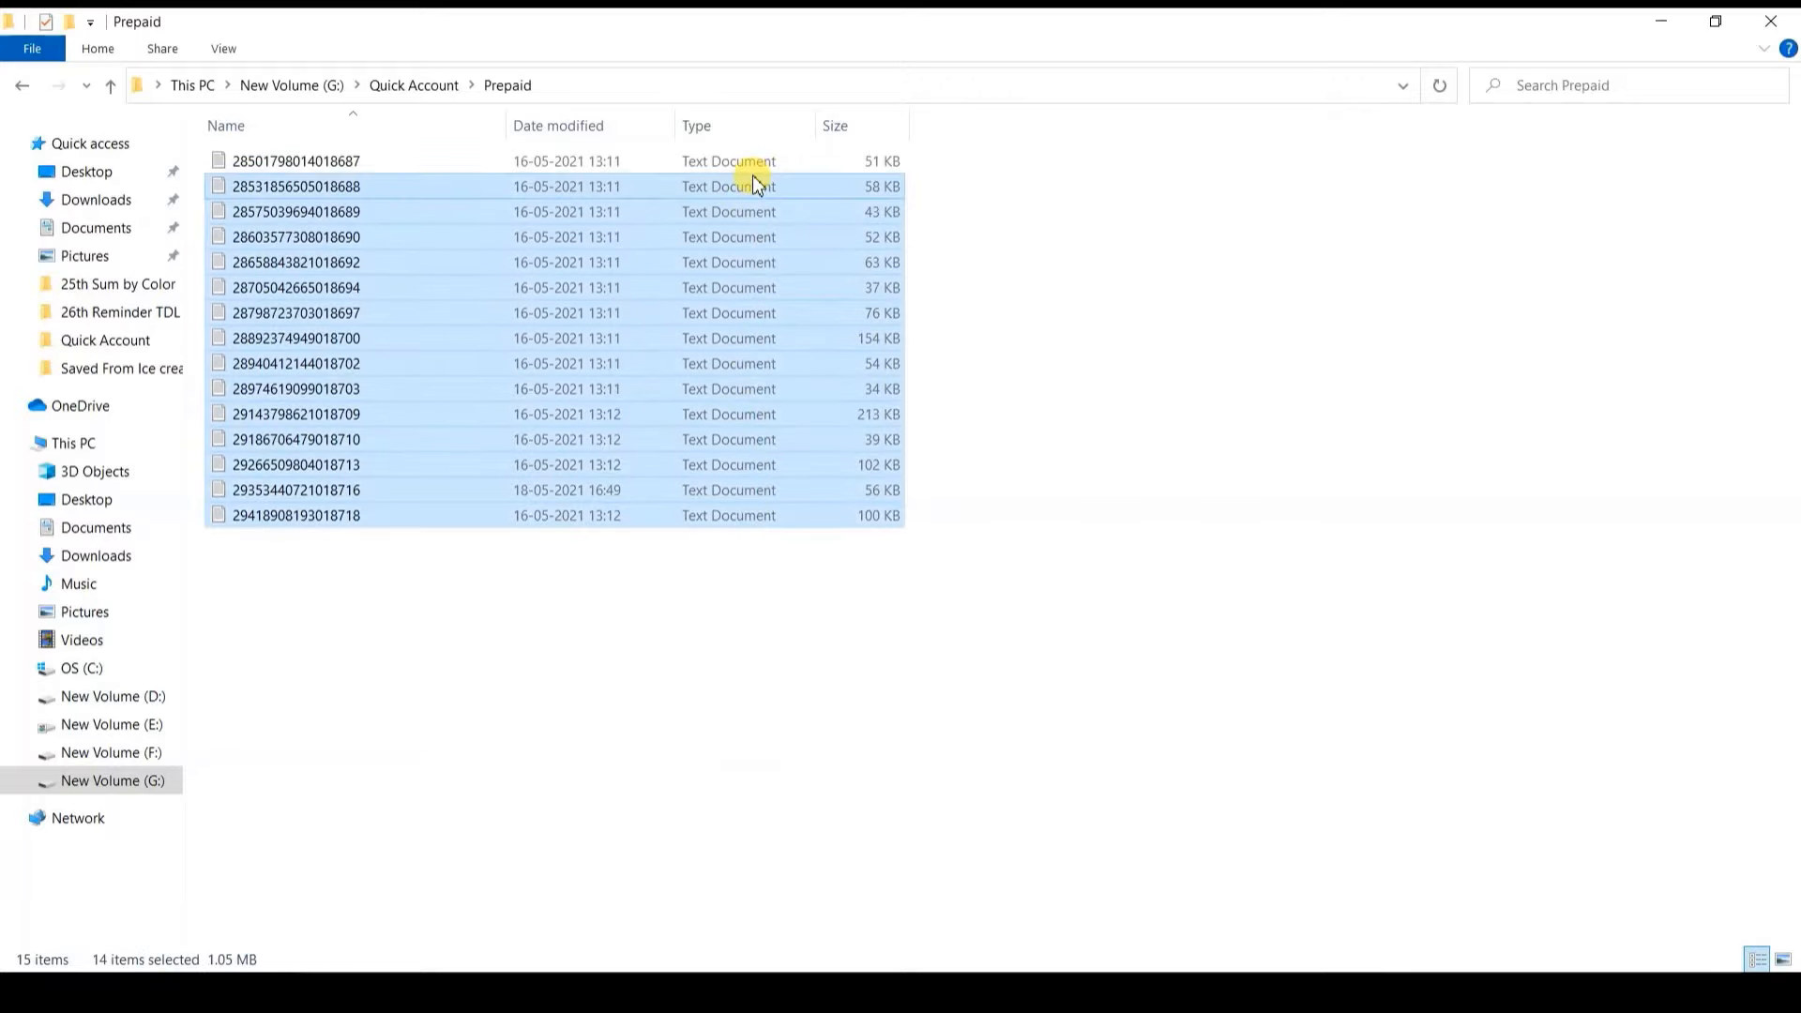
pyautogui.hotkey('alt', 'Left')
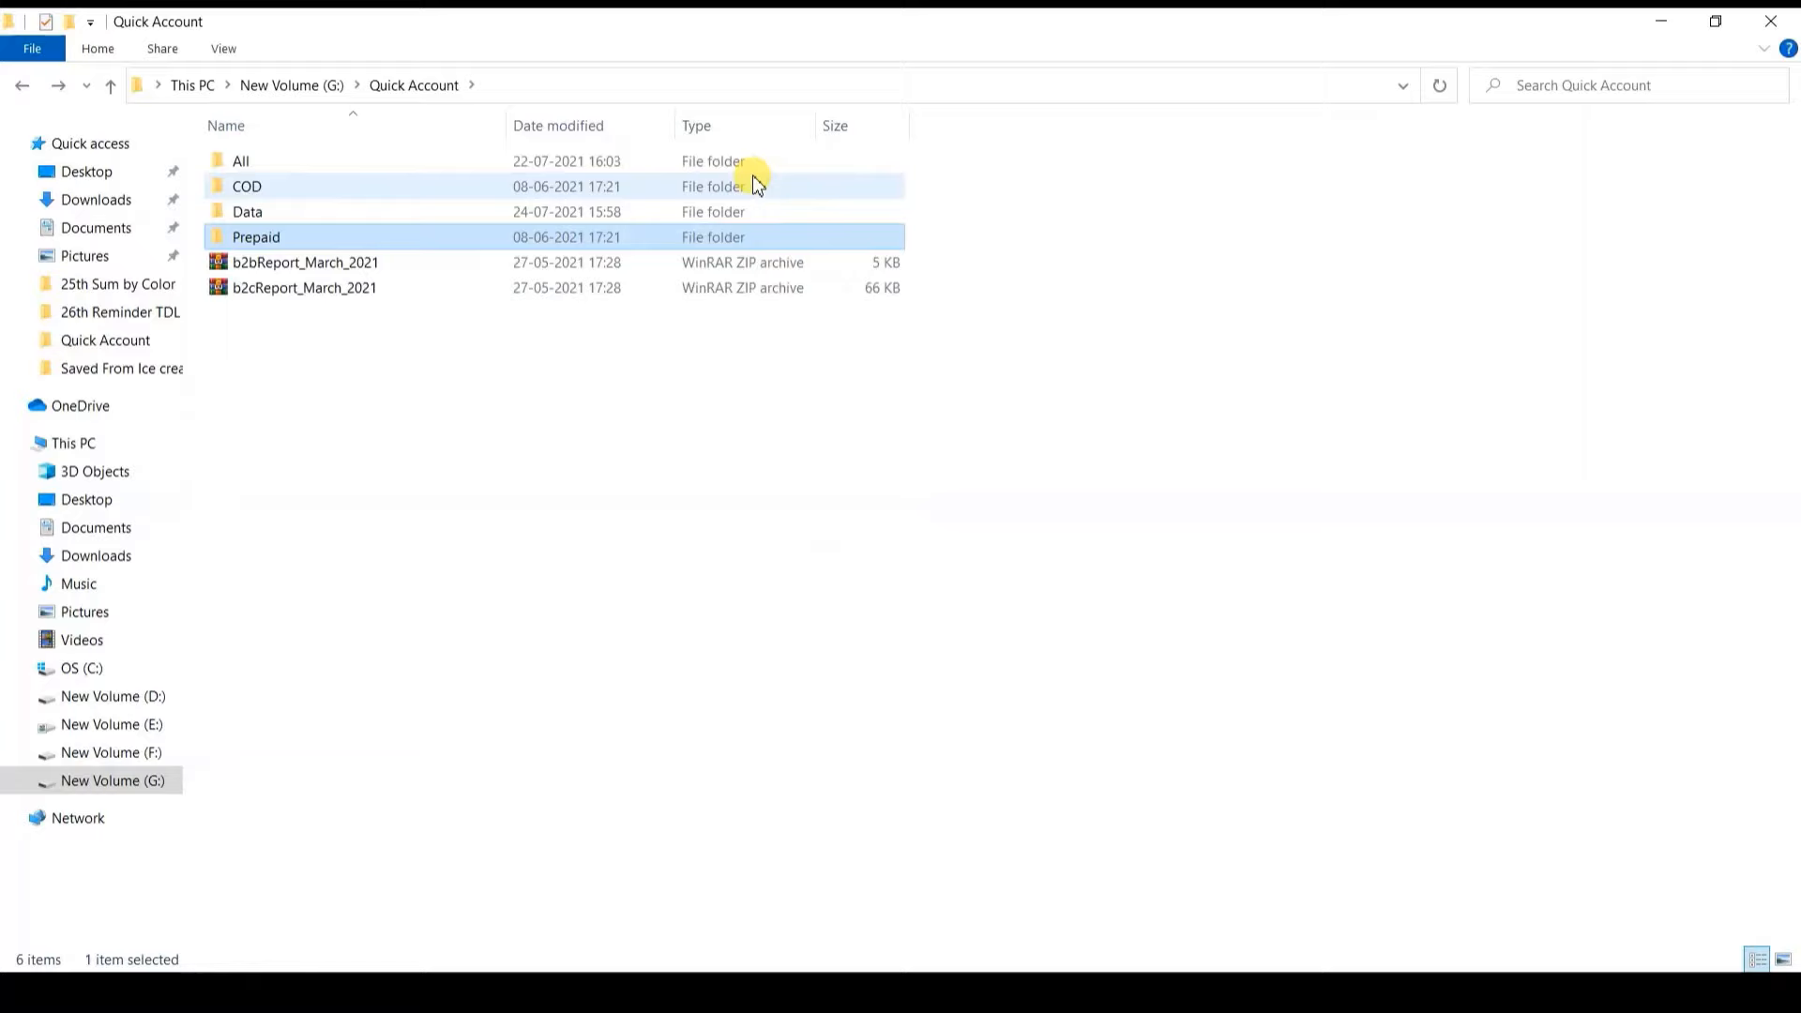
pyautogui.doubleClick(752, 178)
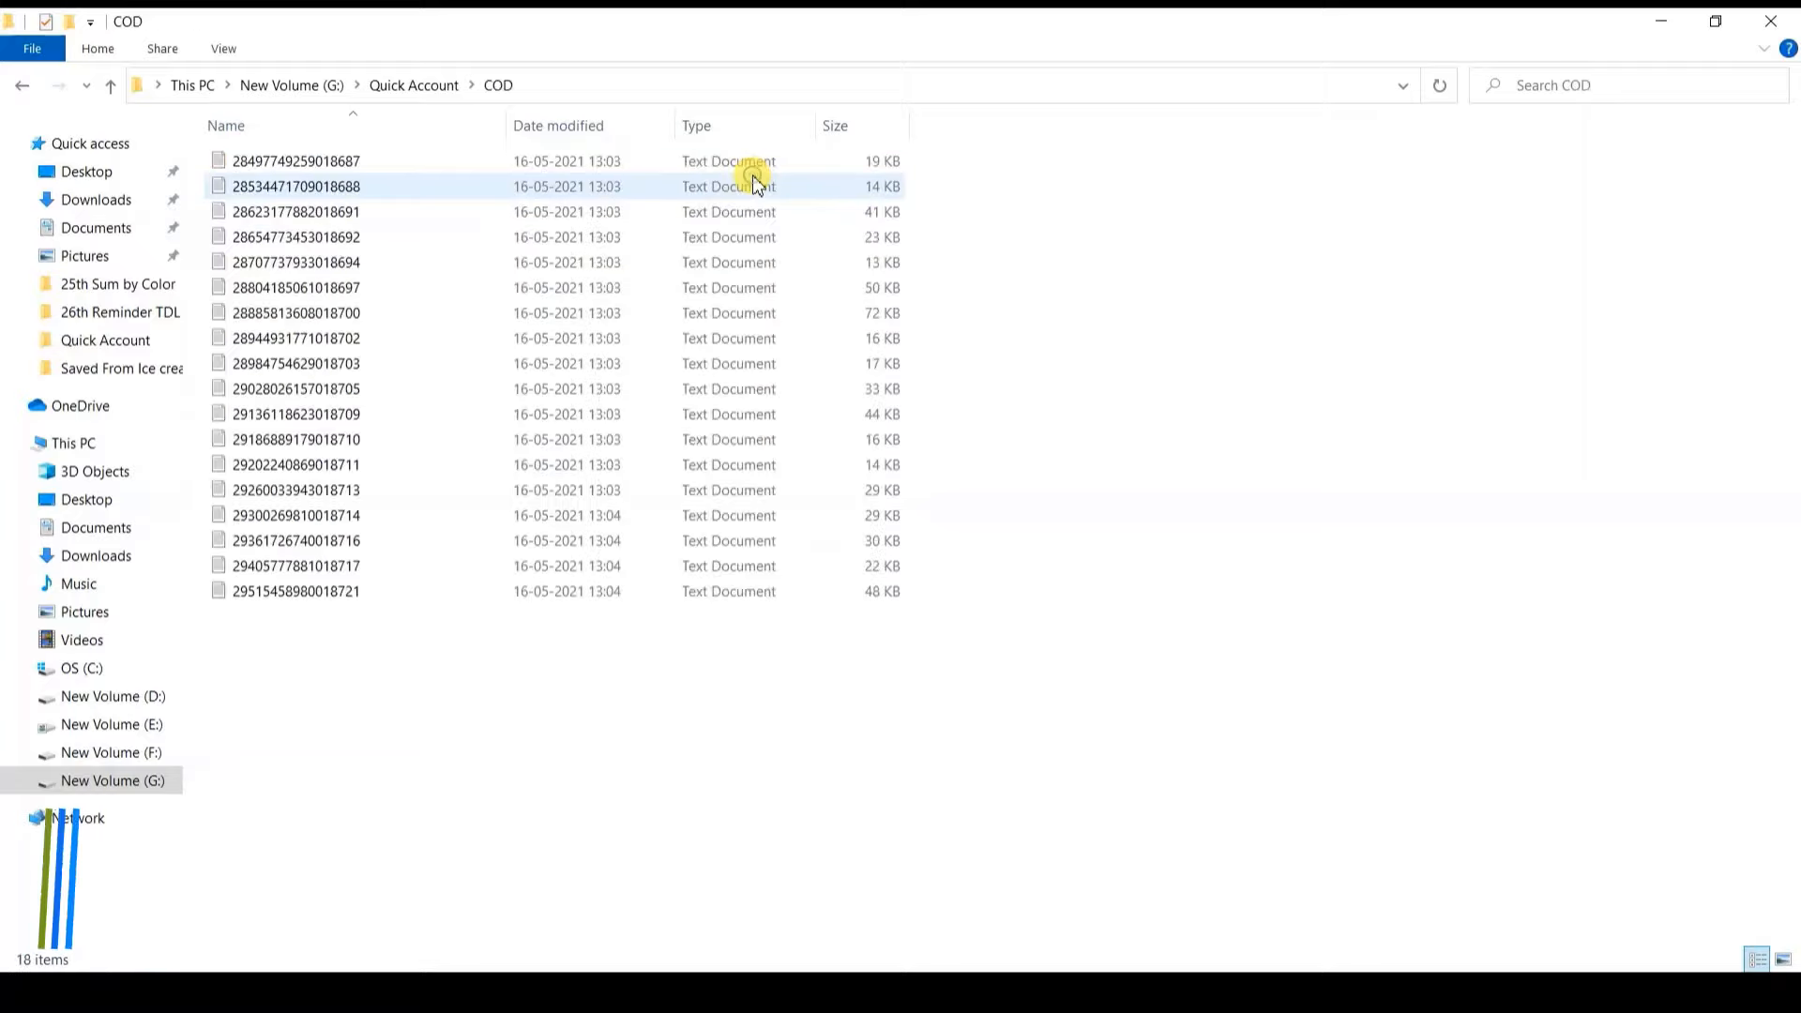
pyautogui.click(23, 89)
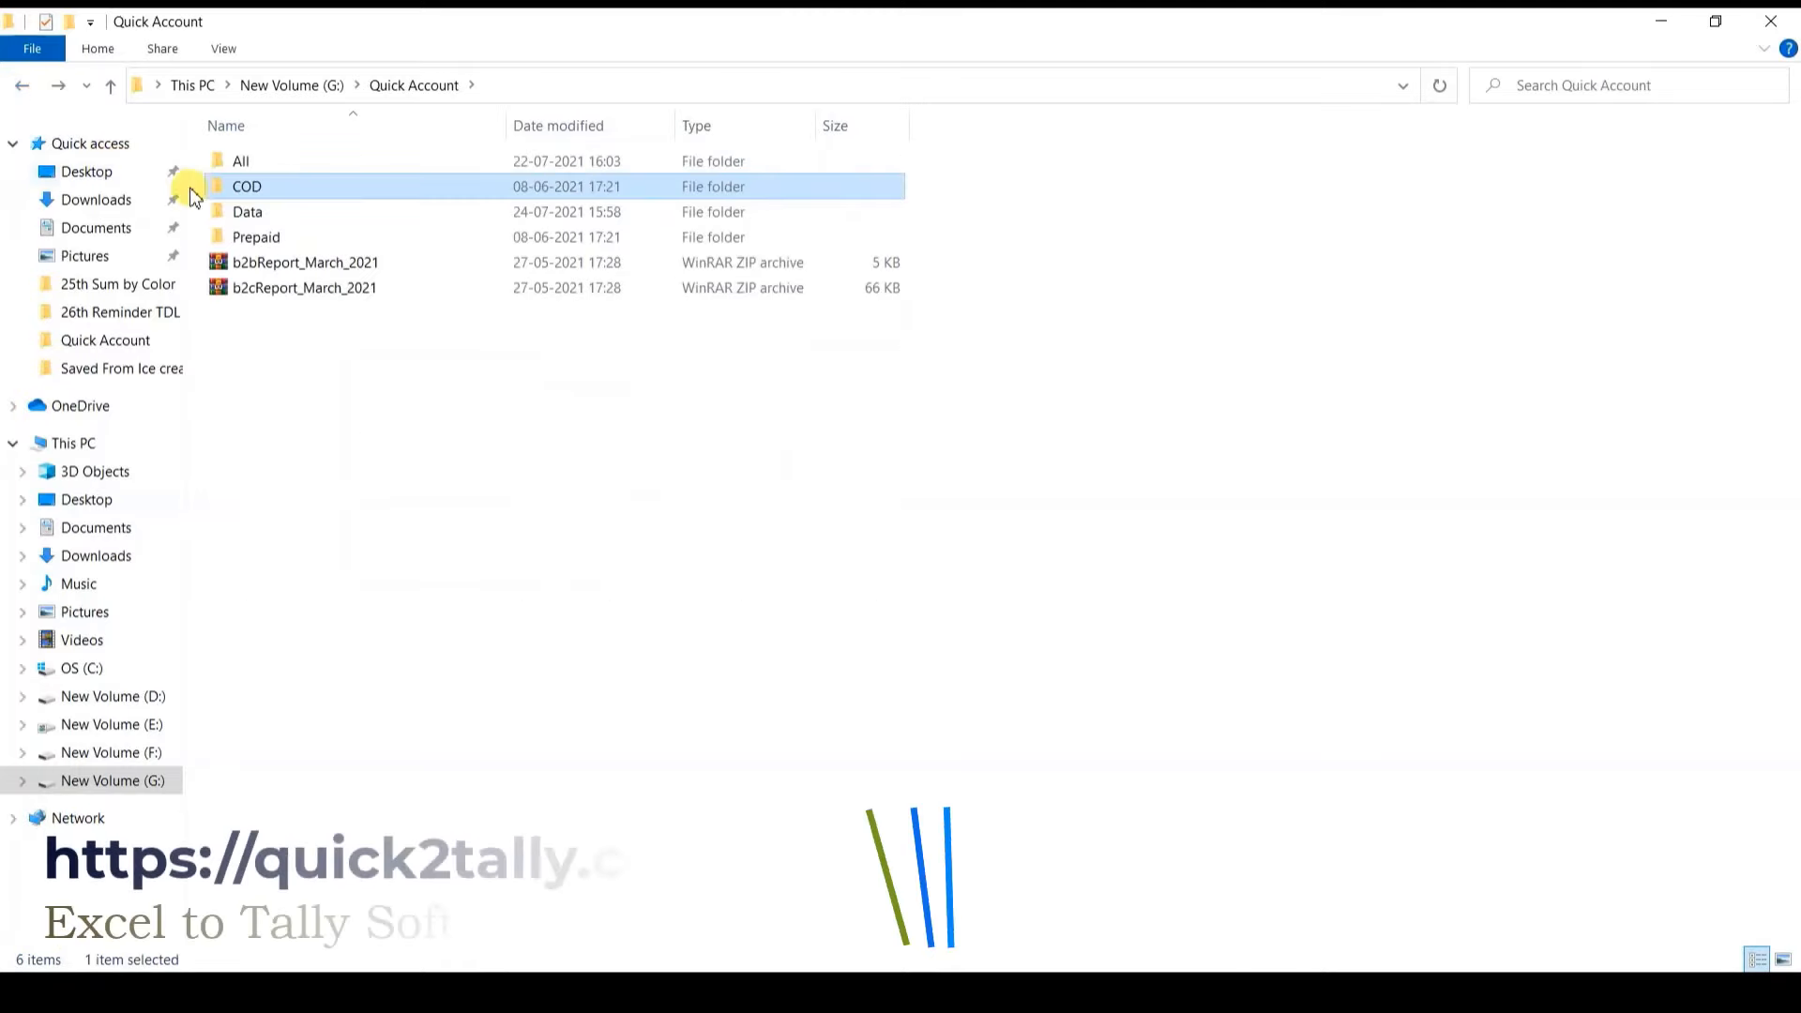
pyautogui.click(263, 349)
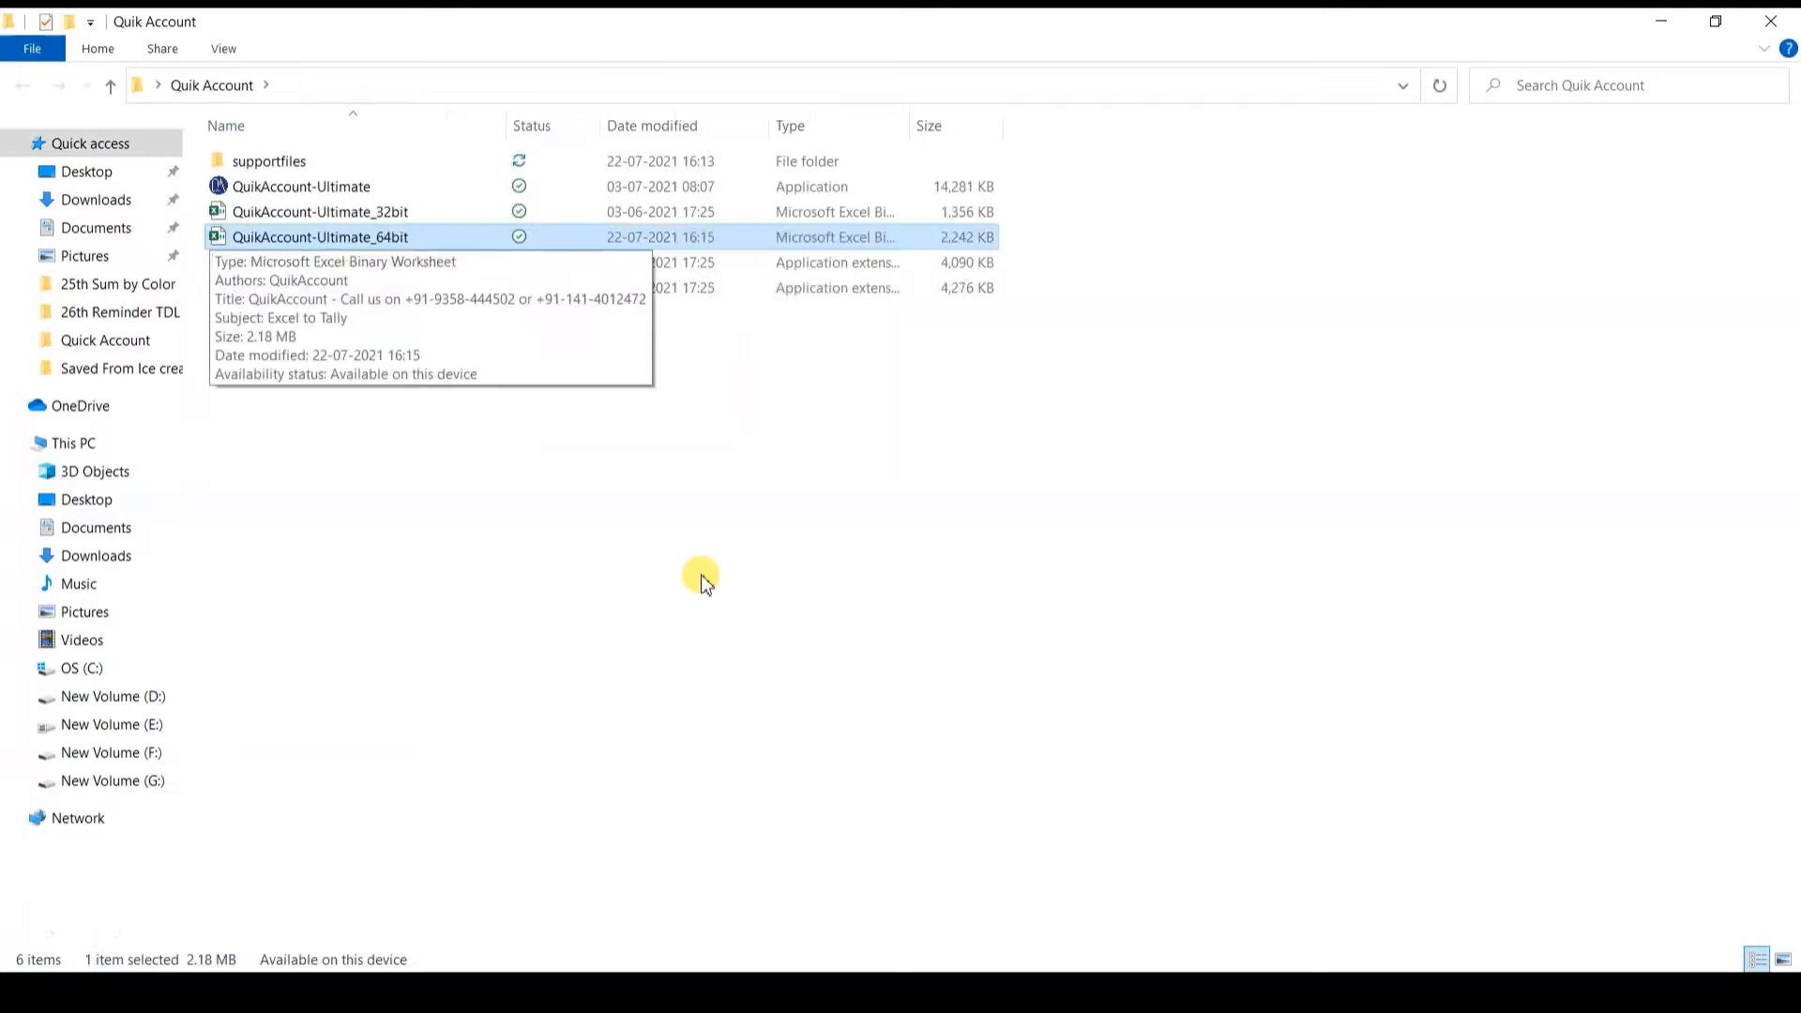
pyautogui.click(703, 576)
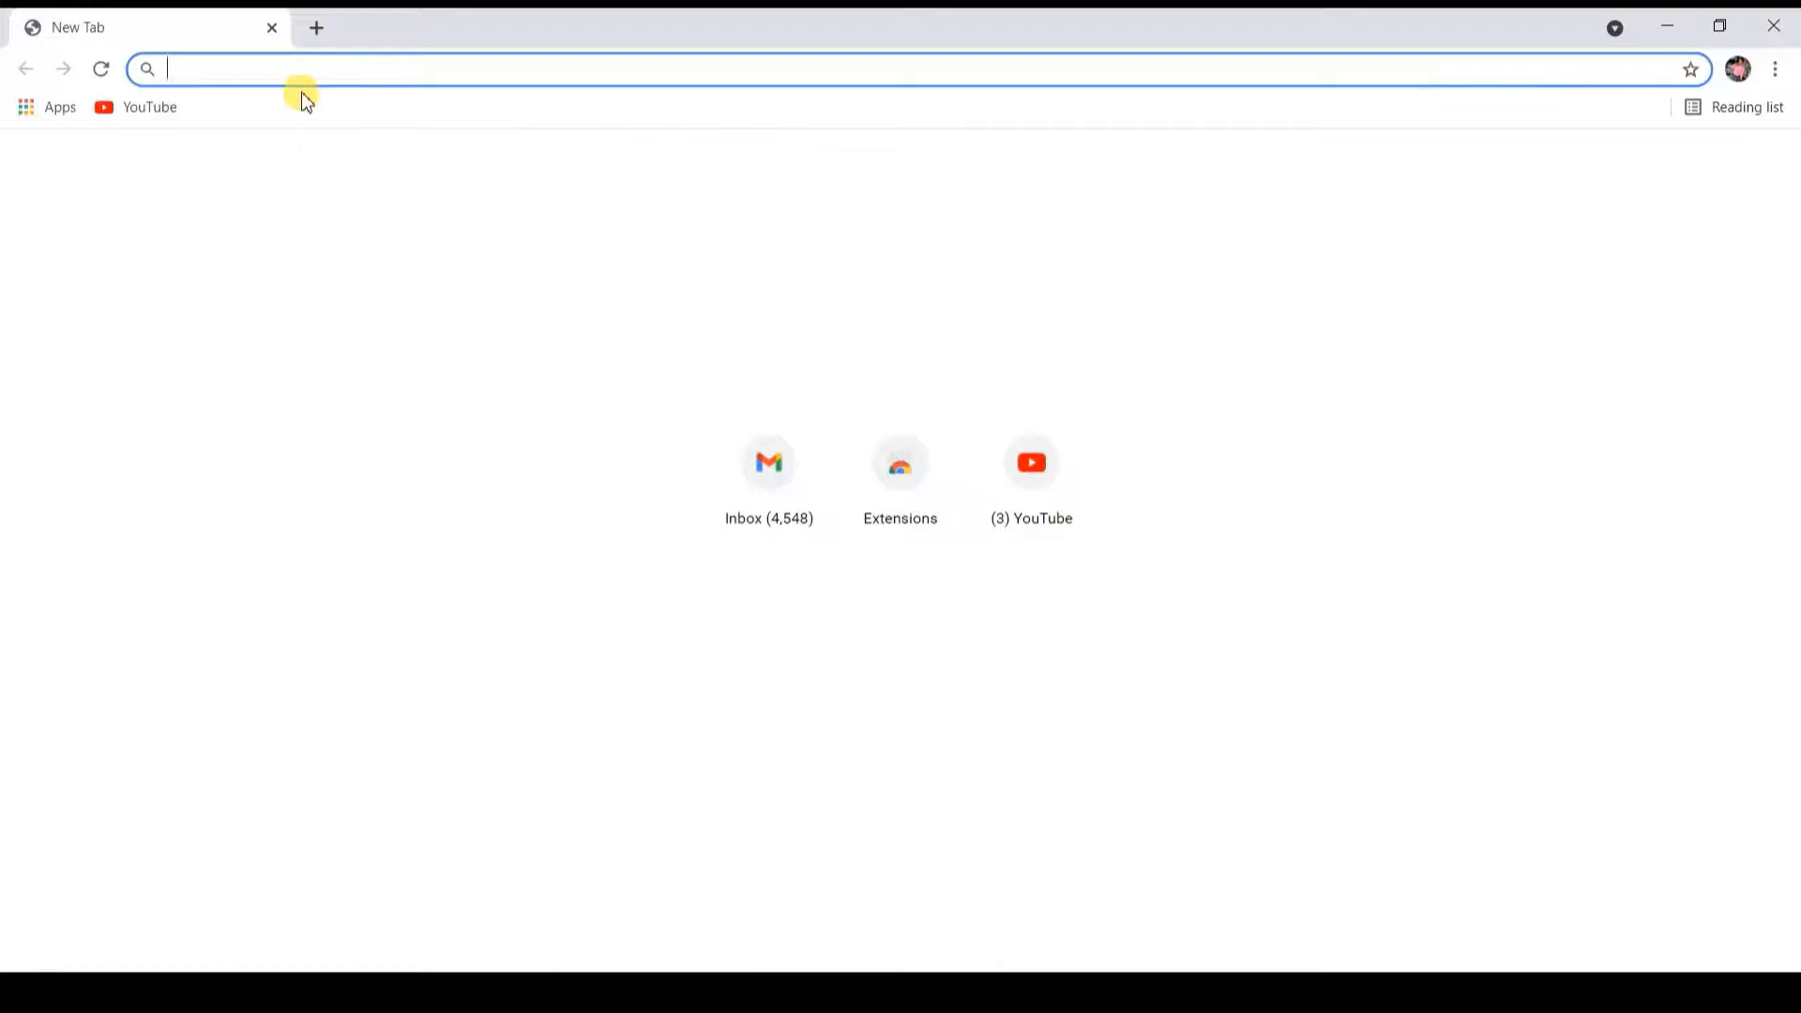
# Step: Load quick2tally.com and go to its software download page
pyautogui.write('Quick')
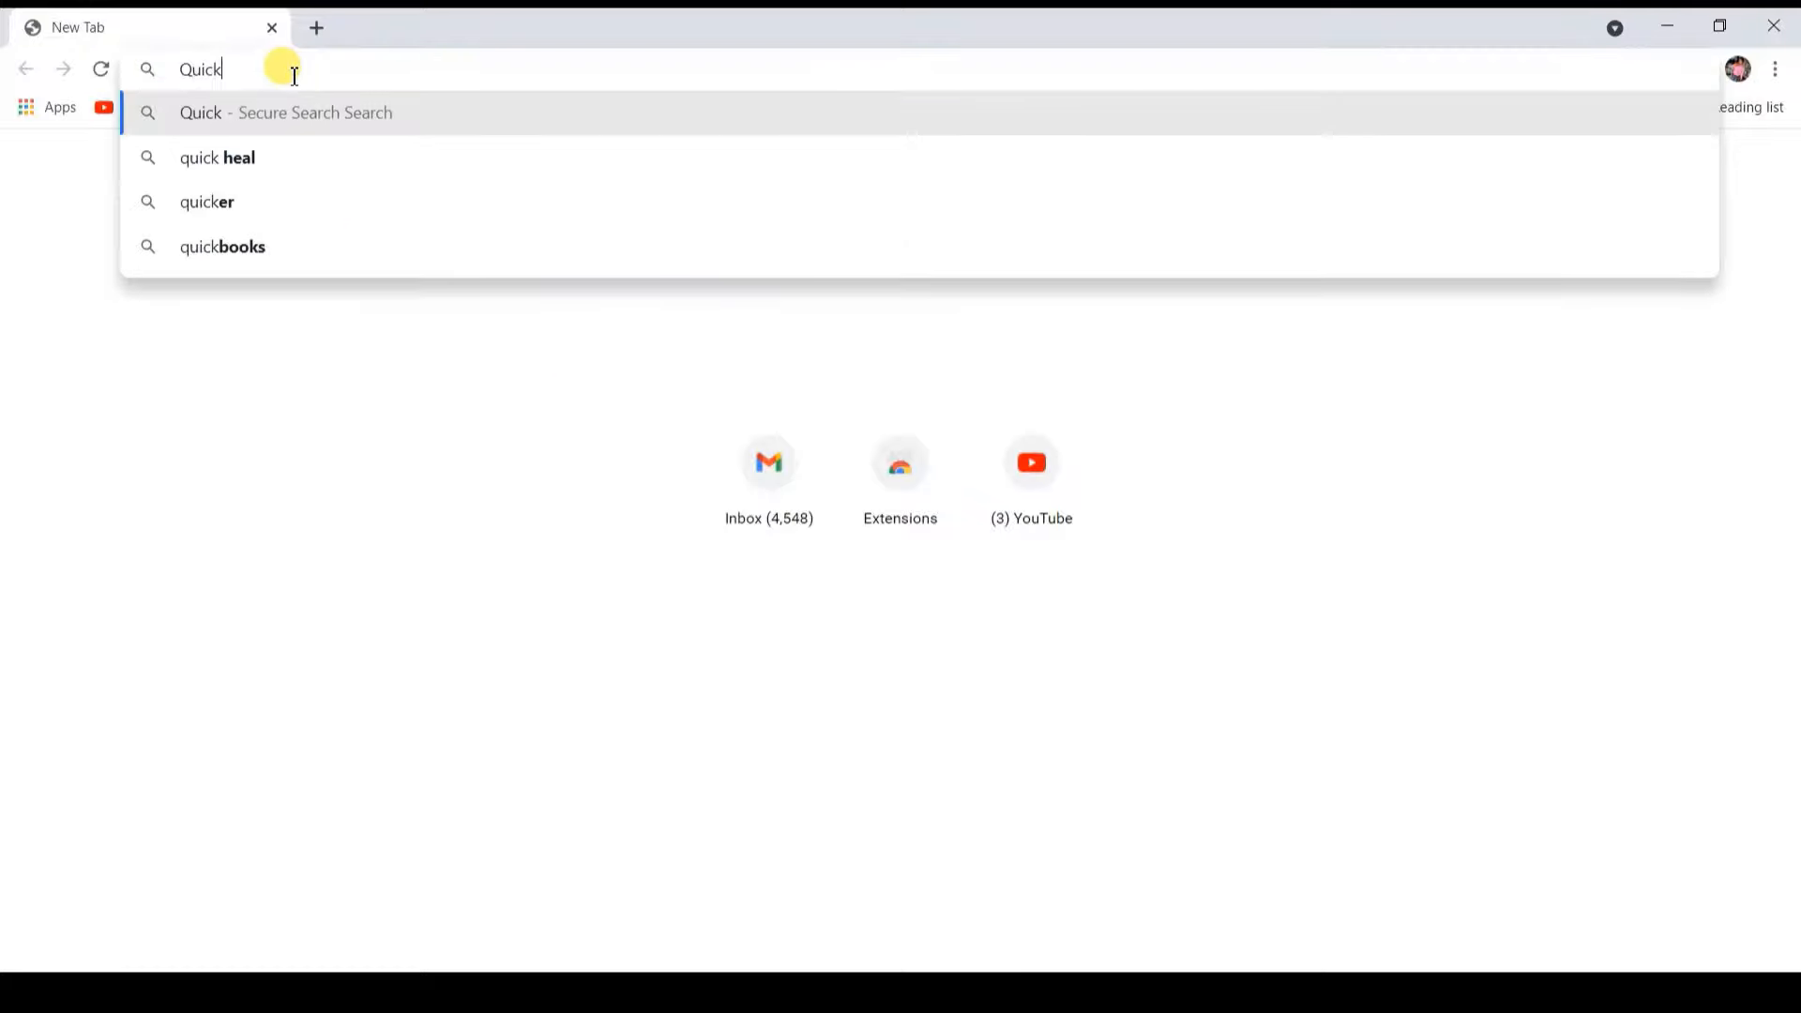
pyautogui.write('2tally.com')
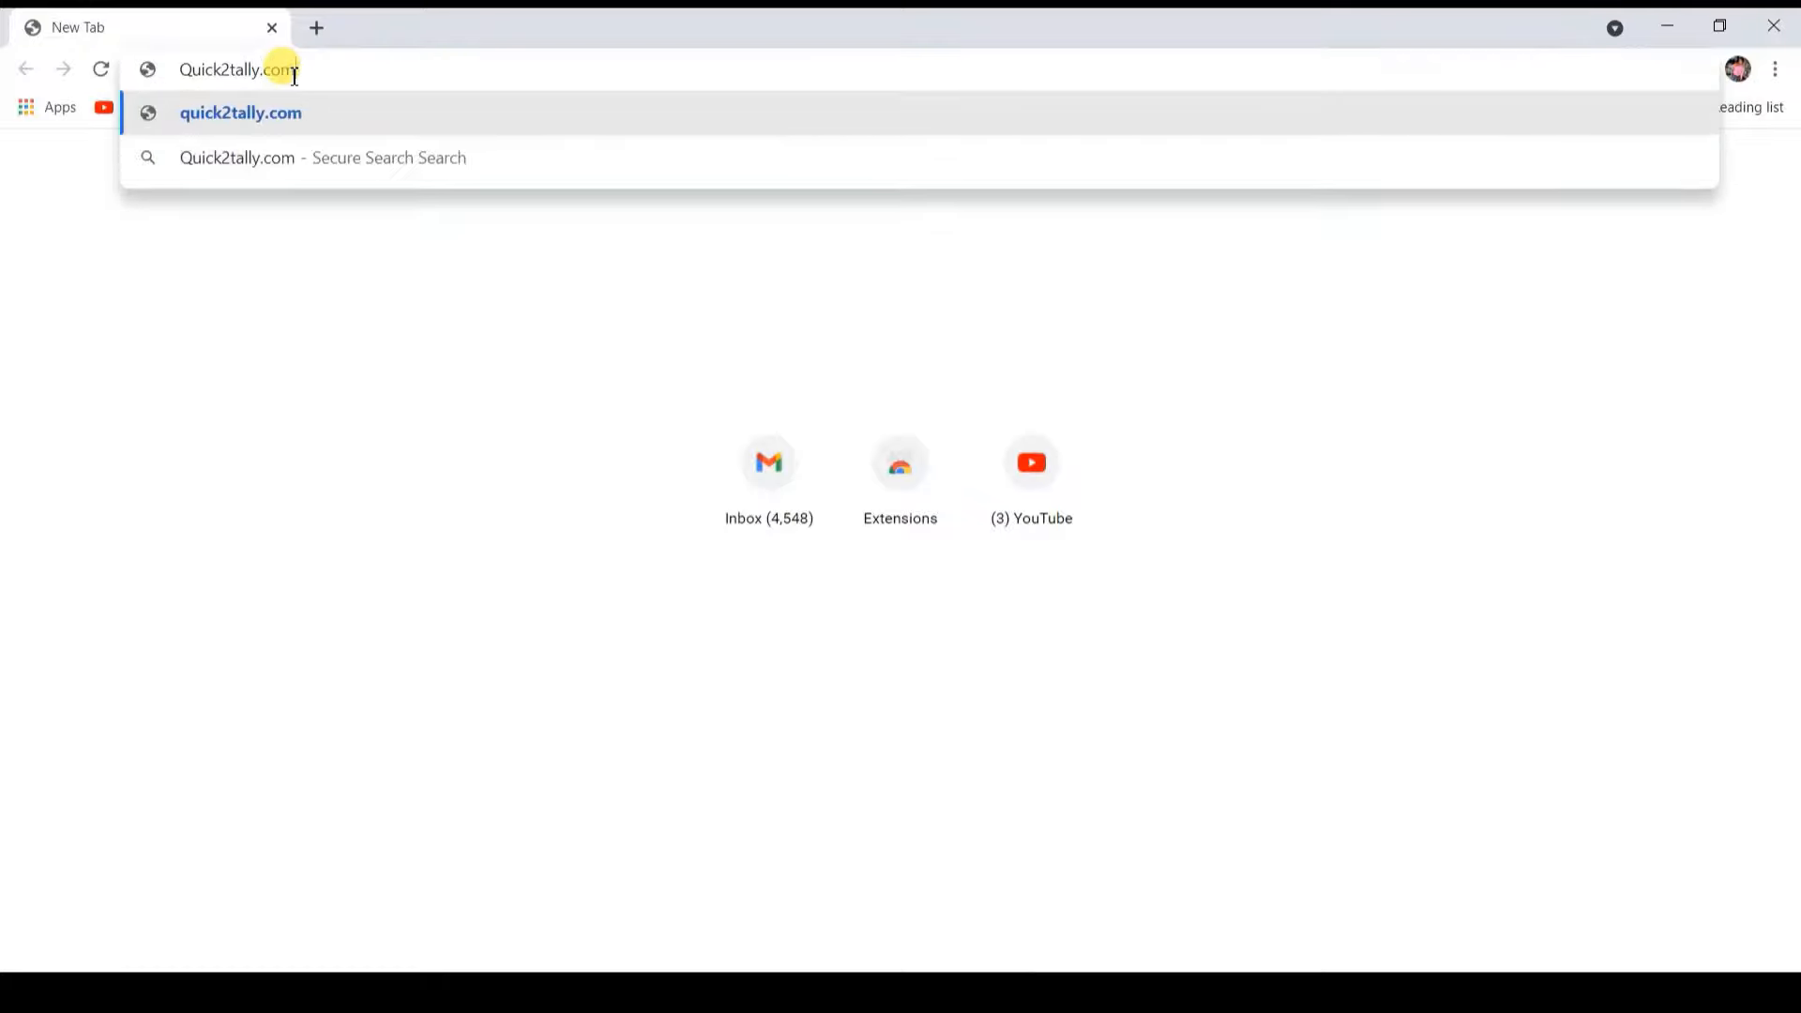
pyautogui.press('Return')
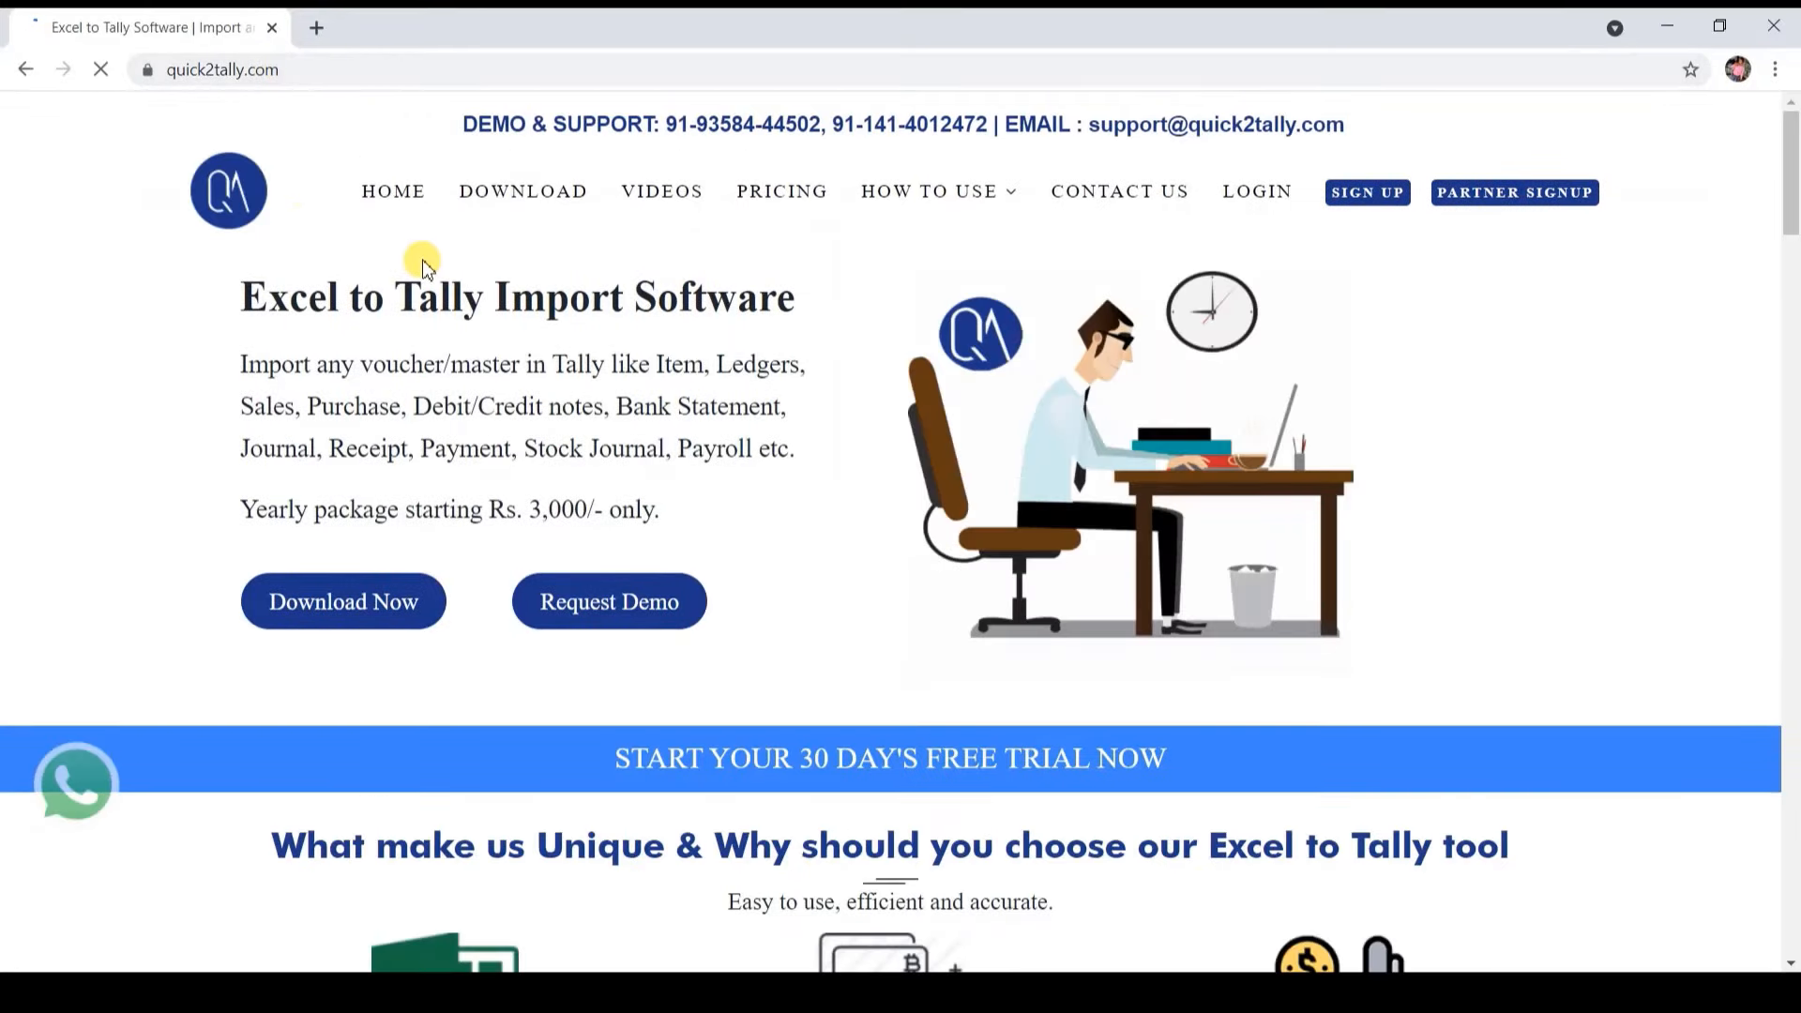
pyautogui.click(498, 193)
# Step: Open the ECOM edition download form, then close the browser and dismiss the emSigner notice
pyautogui.scroll(-5, 1788, 263)
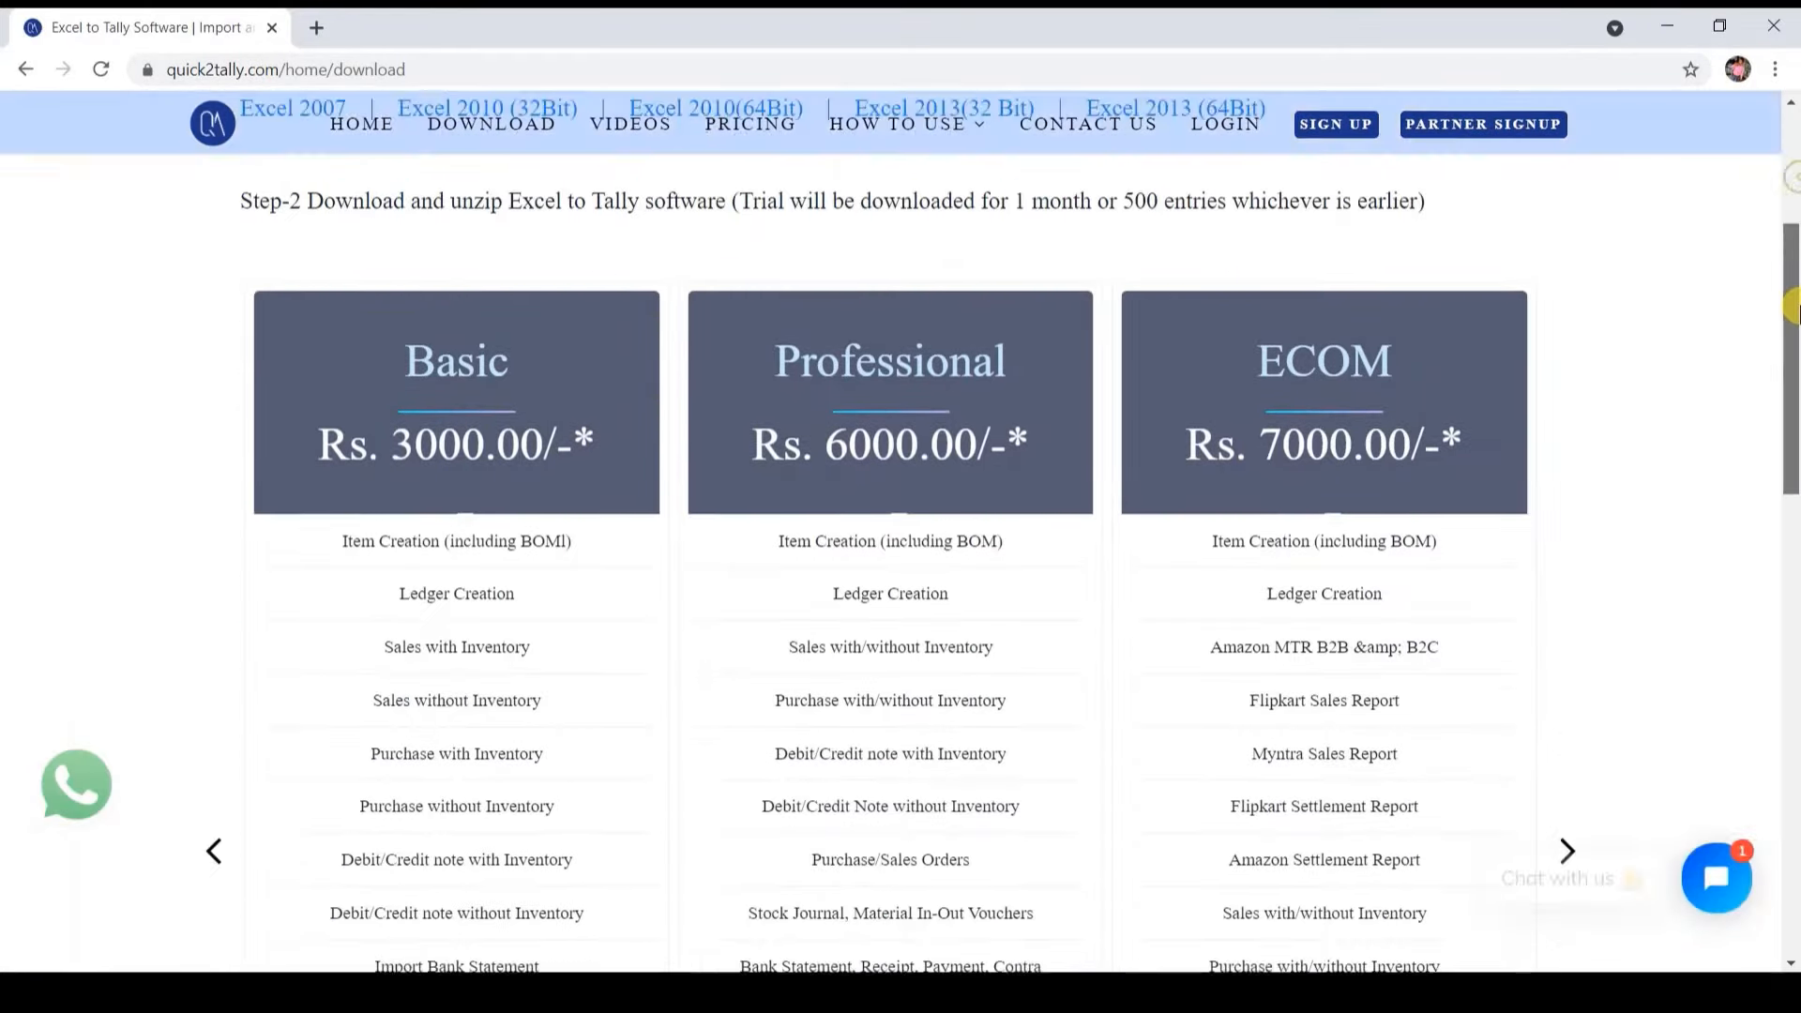
pyautogui.moveTo(1796, 280); pyautogui.dragTo(1799, 305)
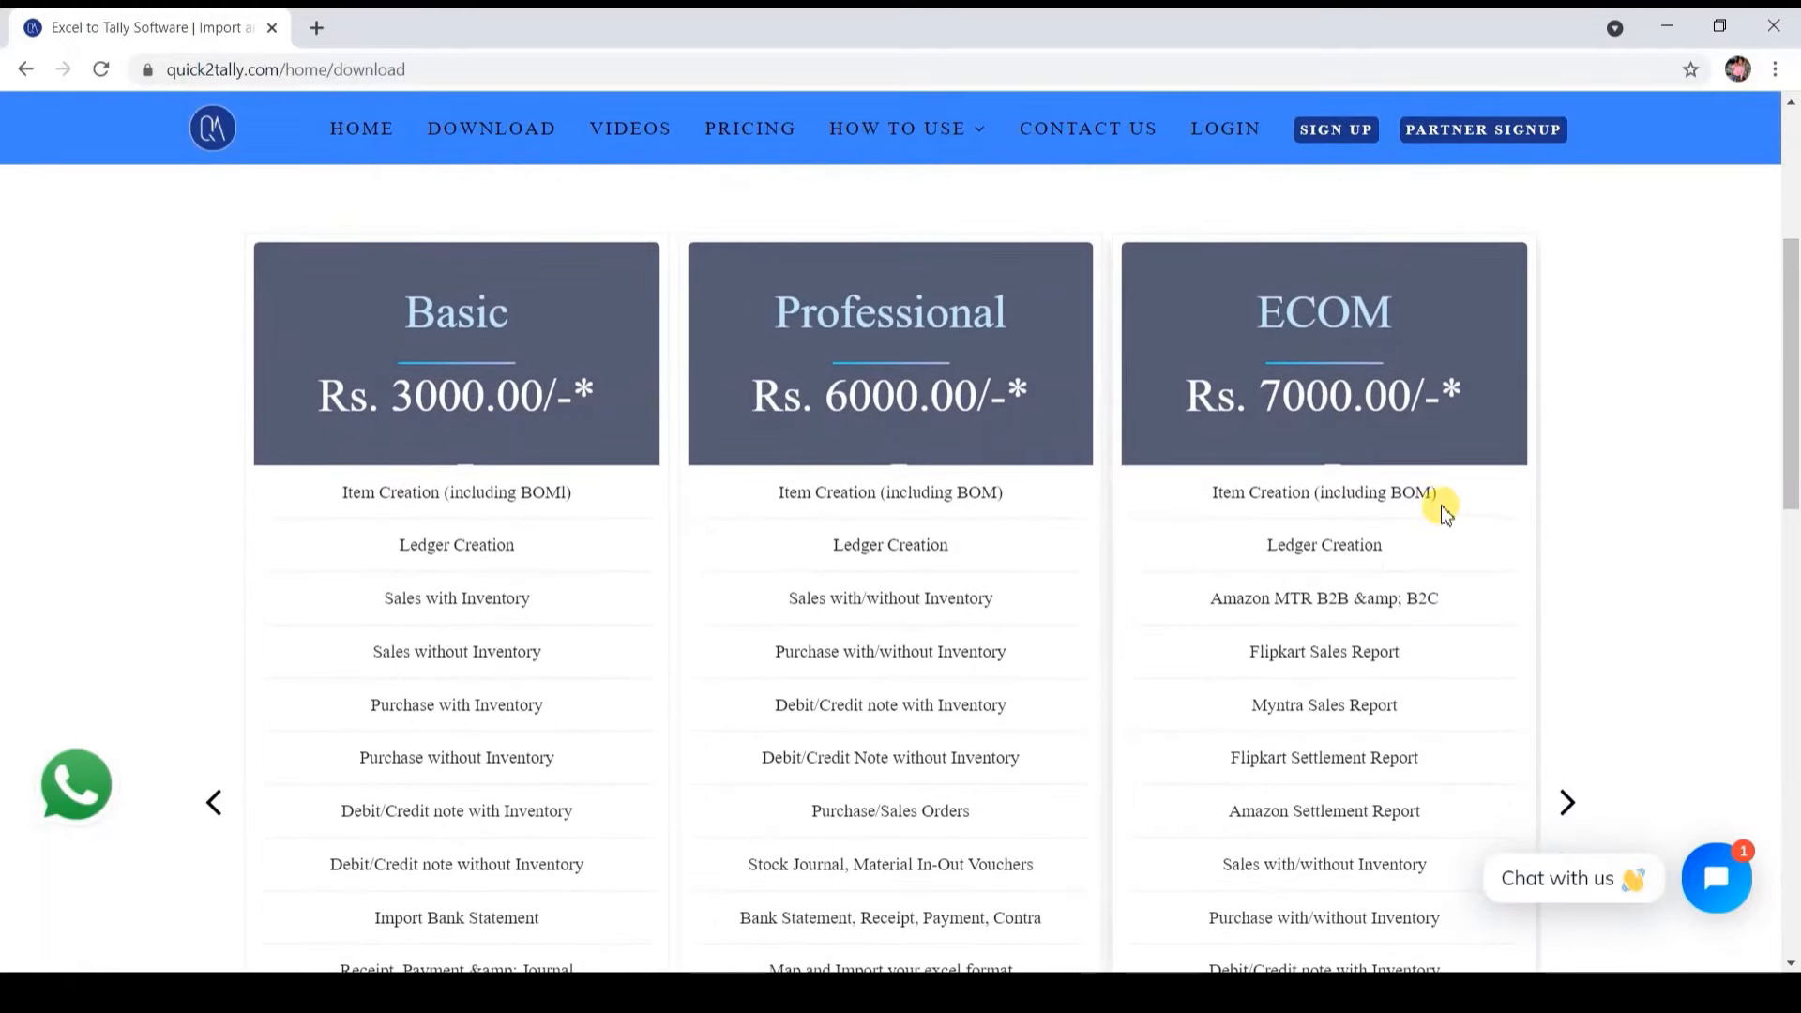
pyautogui.moveTo(1794, 376); pyautogui.dragTo(1794, 544)
pyautogui.click(1311, 755)
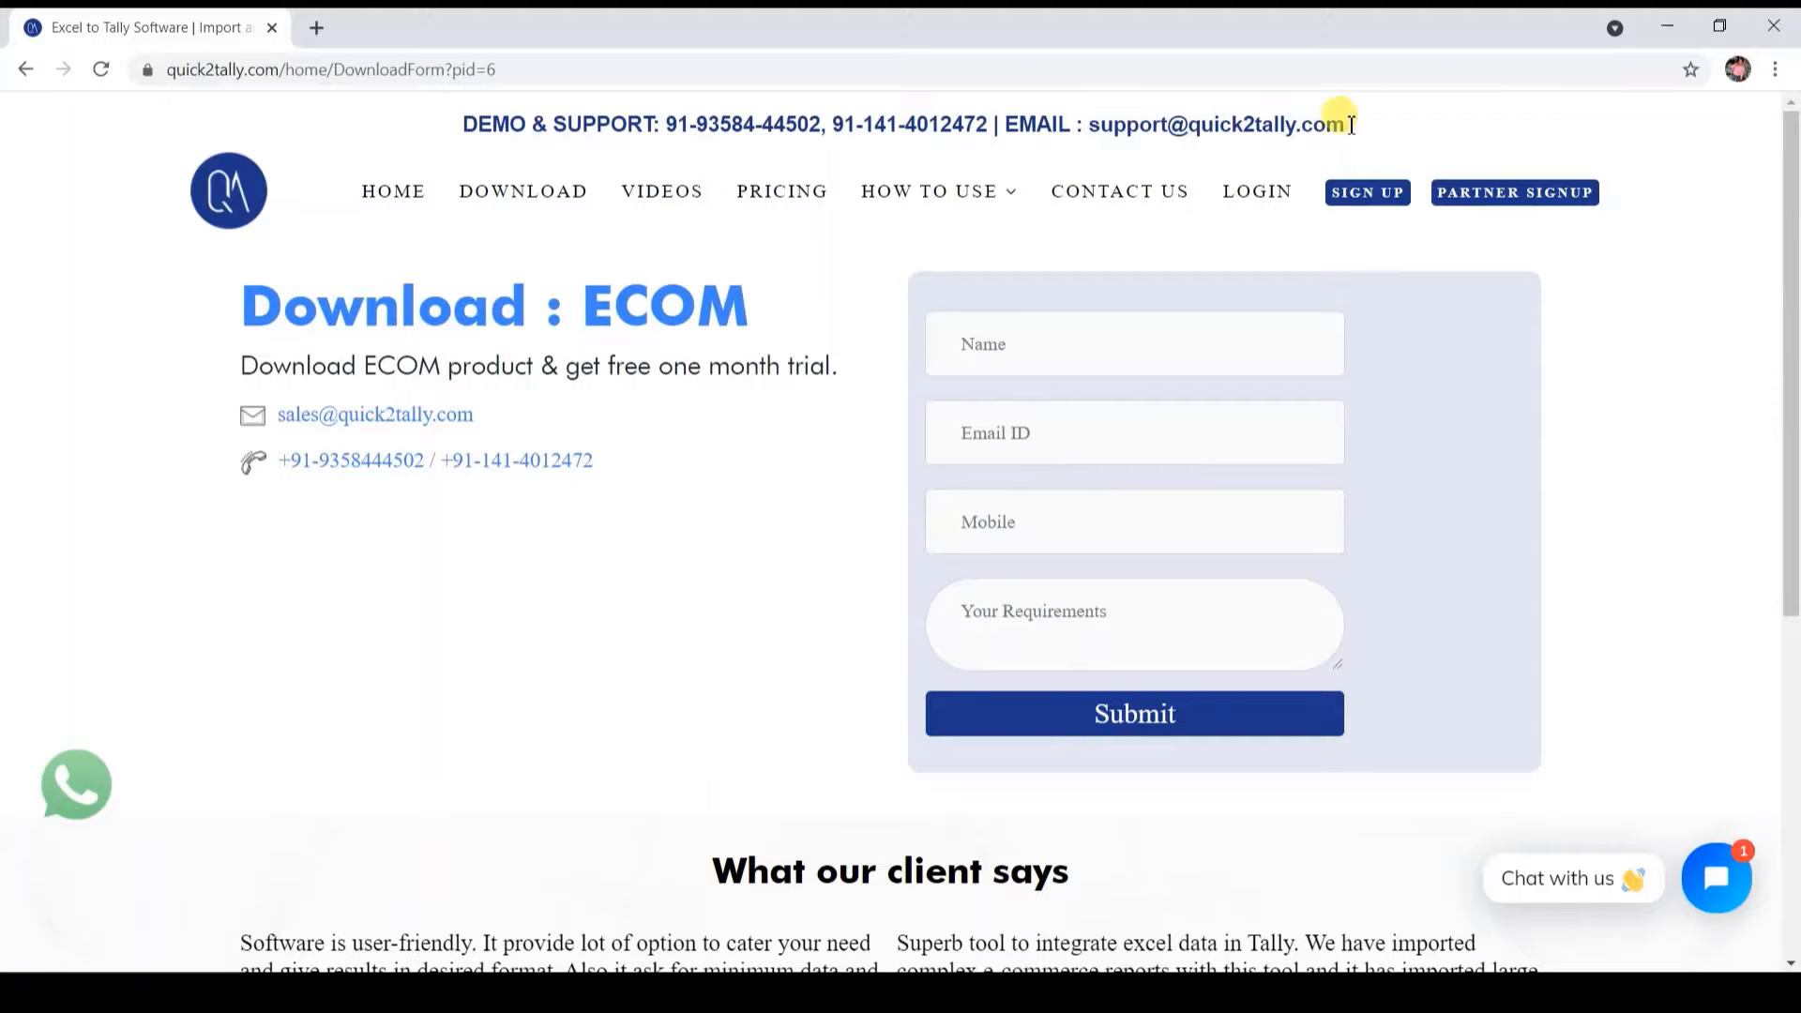
pyautogui.click(1773, 28)
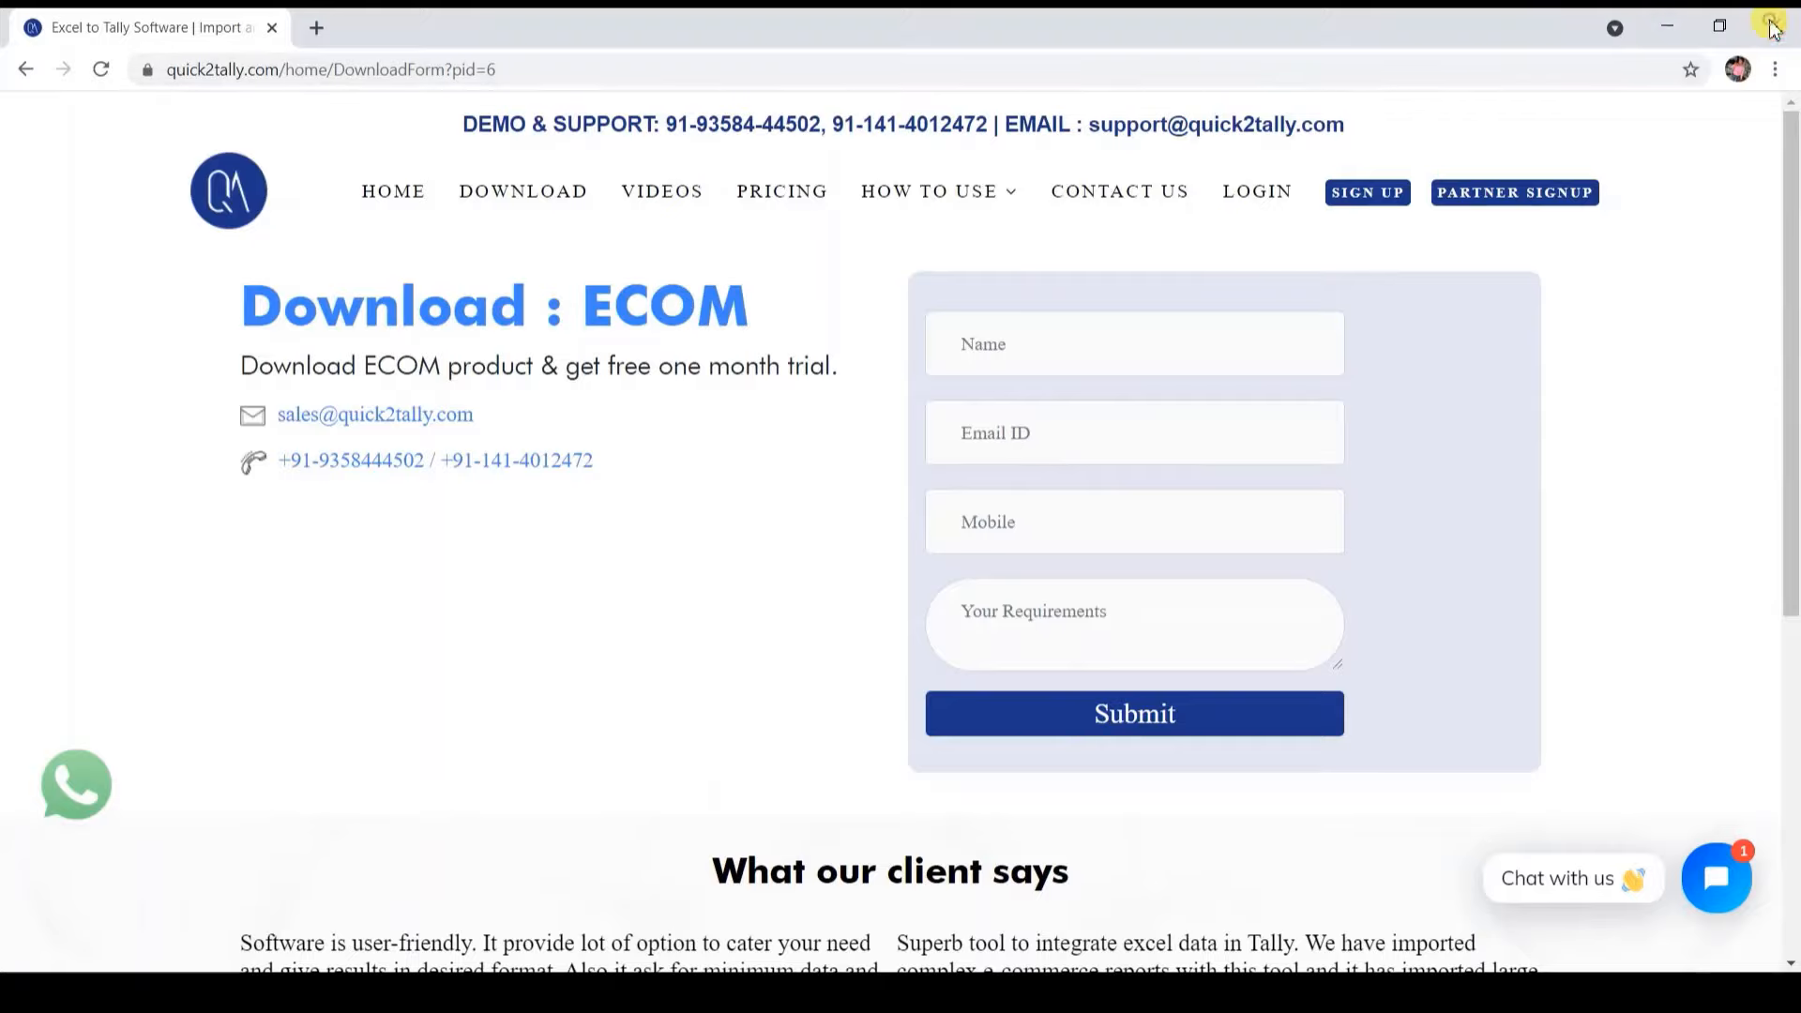
pyautogui.click(917, 522)
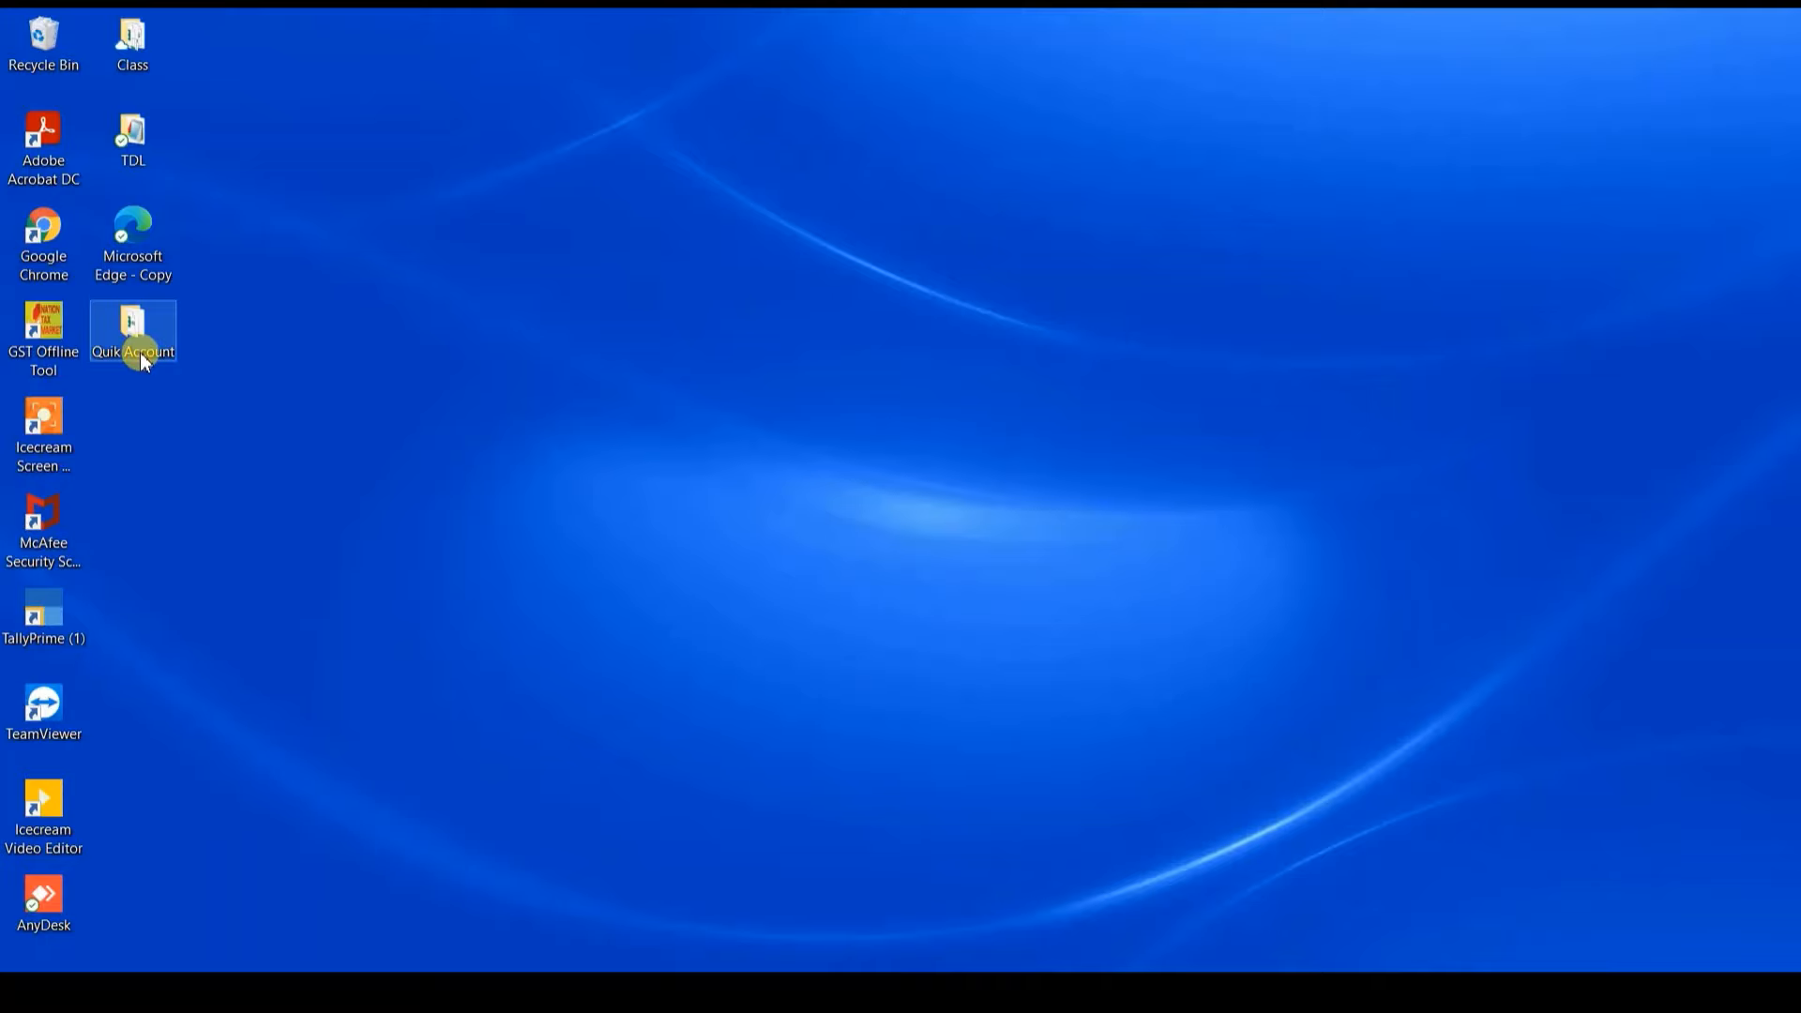
# Step: From the Quik Account folder window, launch QuikAccount-Ultimate_64bit so its Registration Details sheet appears in Excel
pyautogui.moveTo(491, 993)
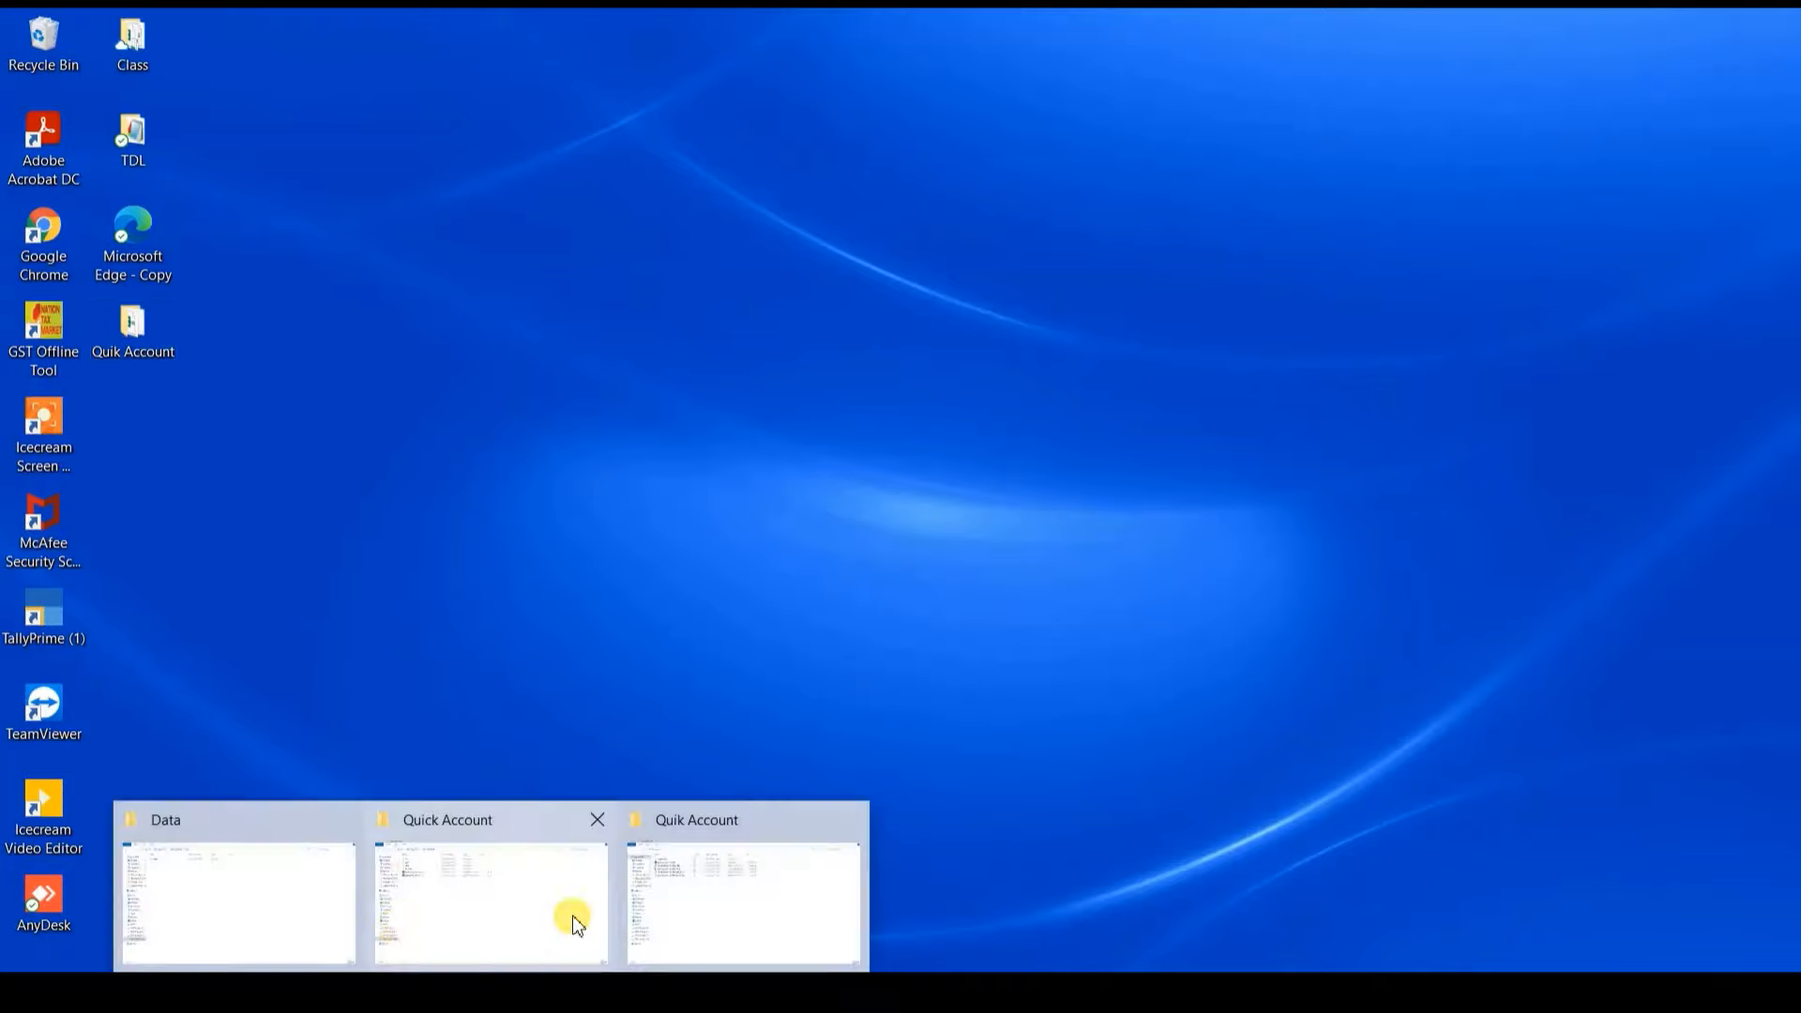
pyautogui.click(694, 914)
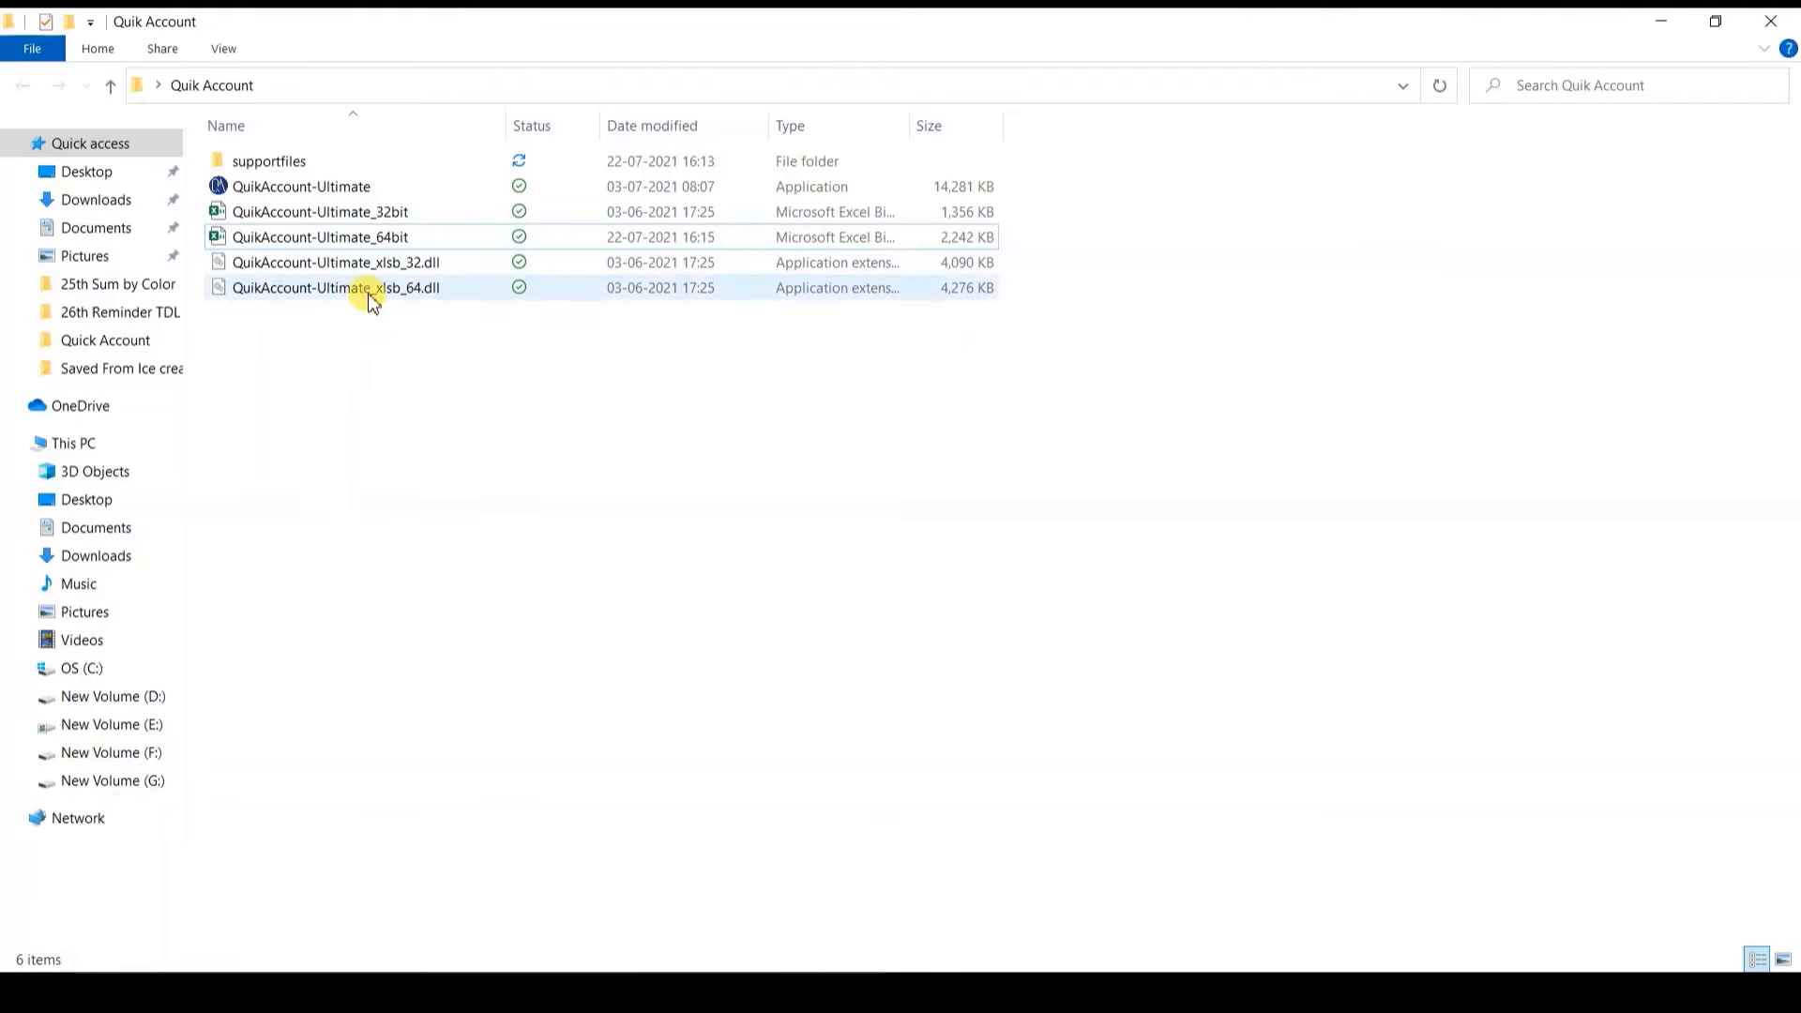
pyautogui.click(403, 504)
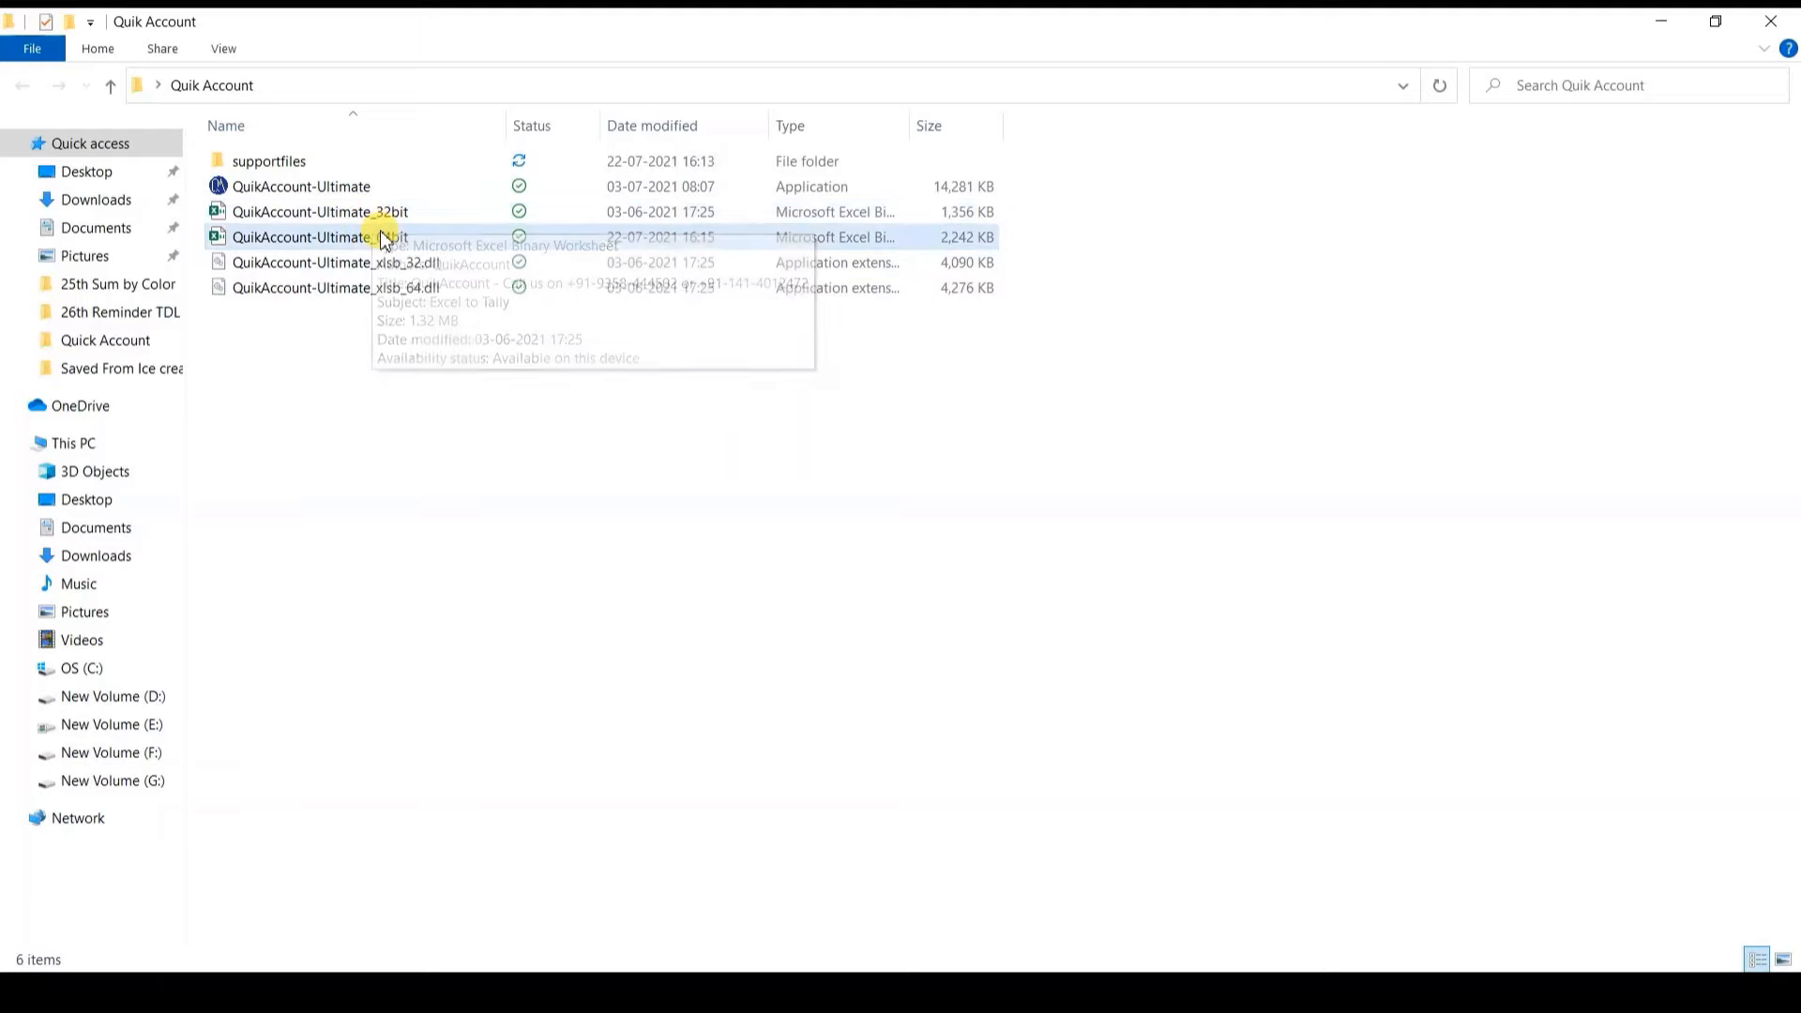
pyautogui.moveTo(381, 232)
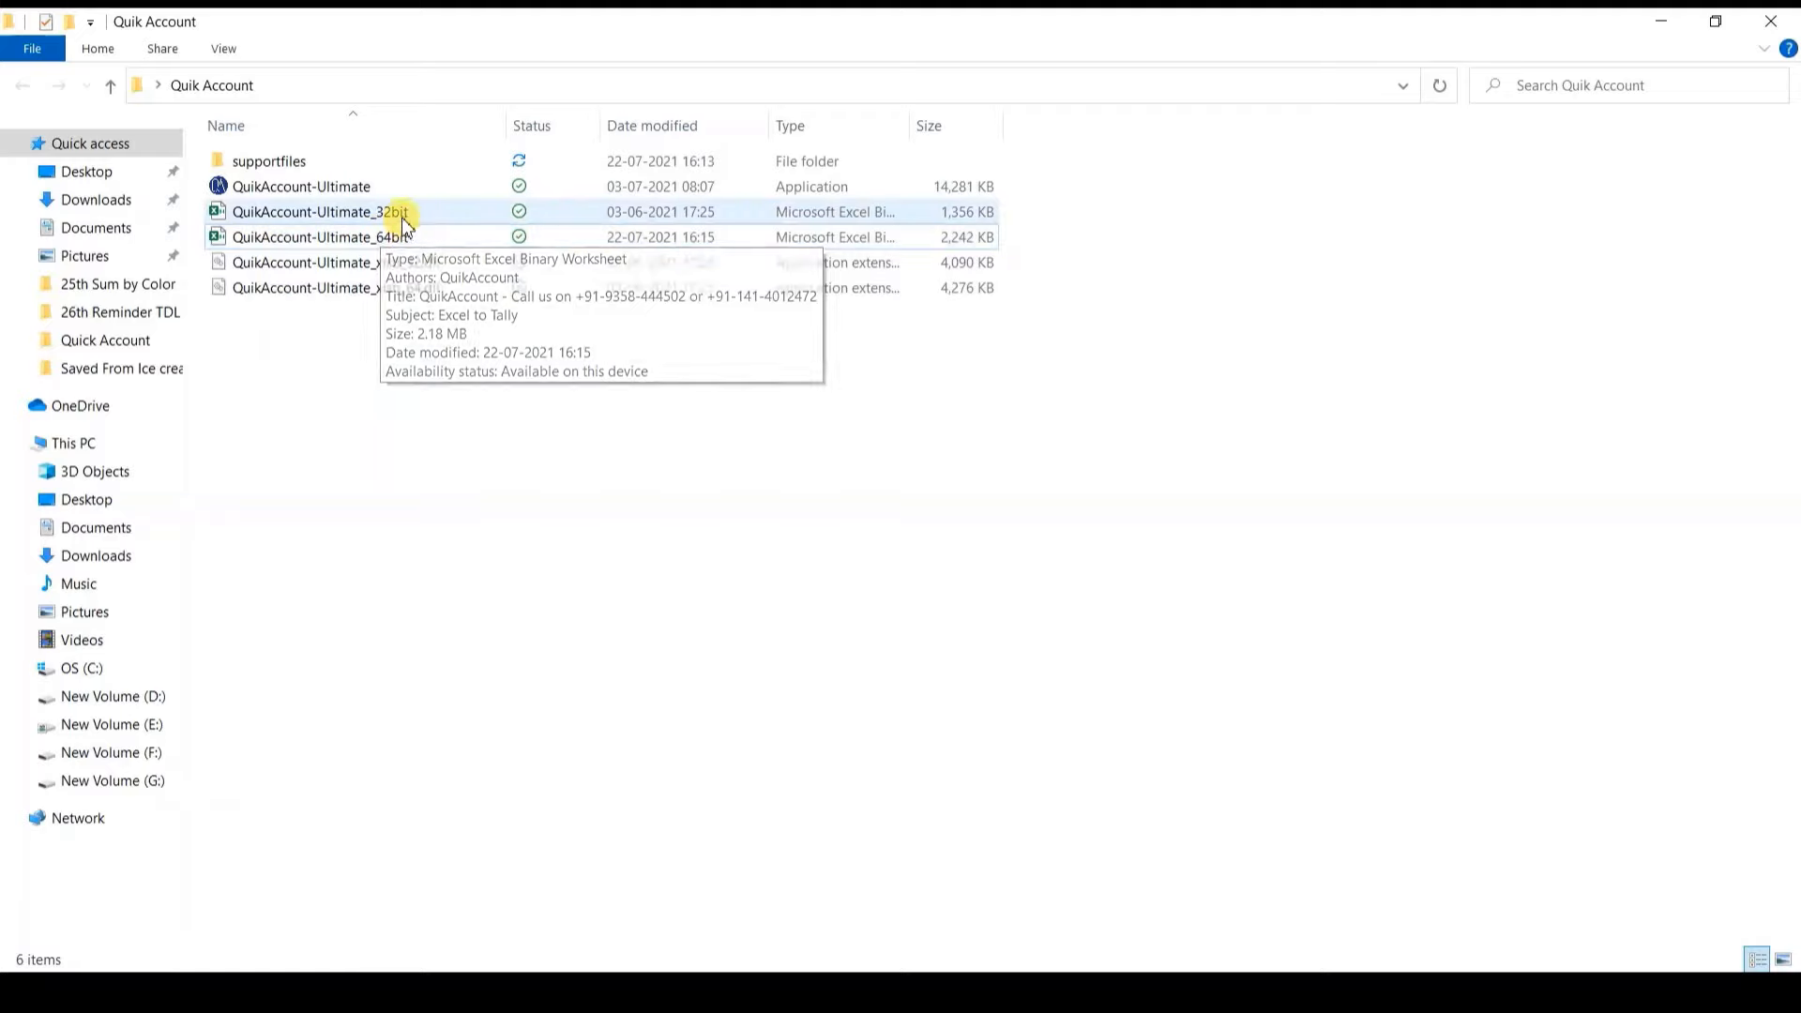
pyautogui.click(402, 218)
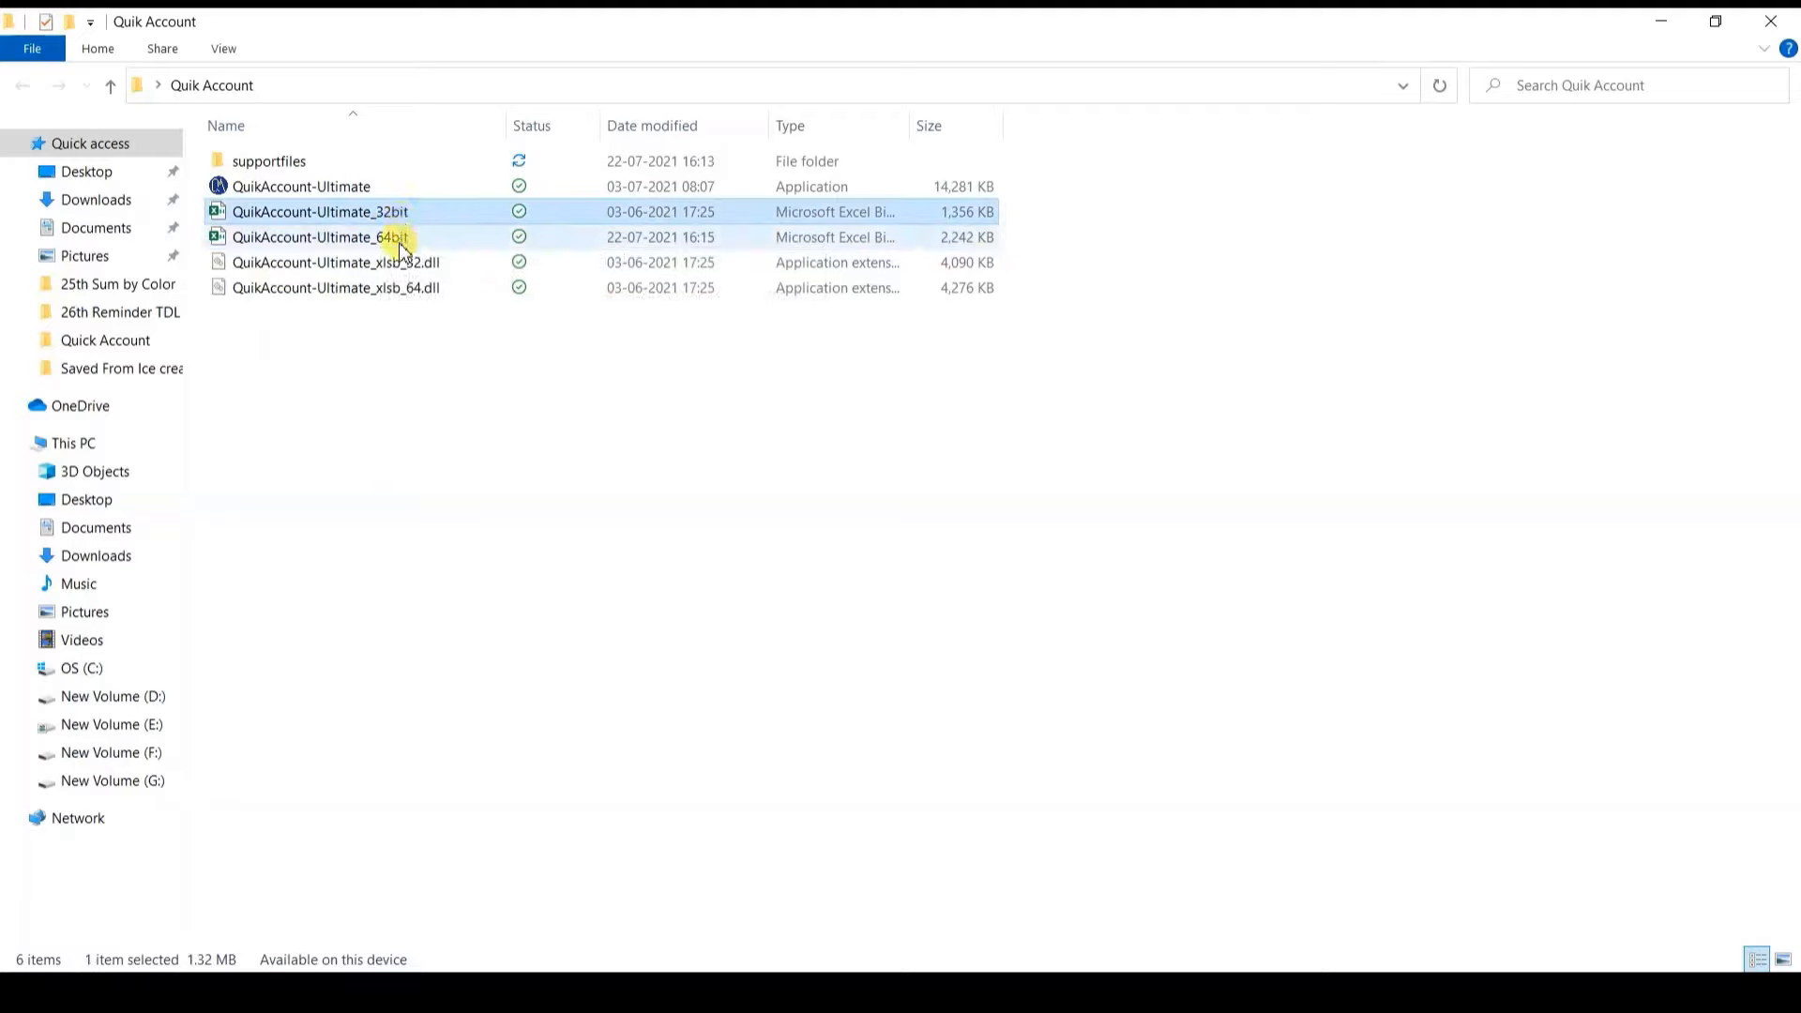
pyautogui.click(402, 246)
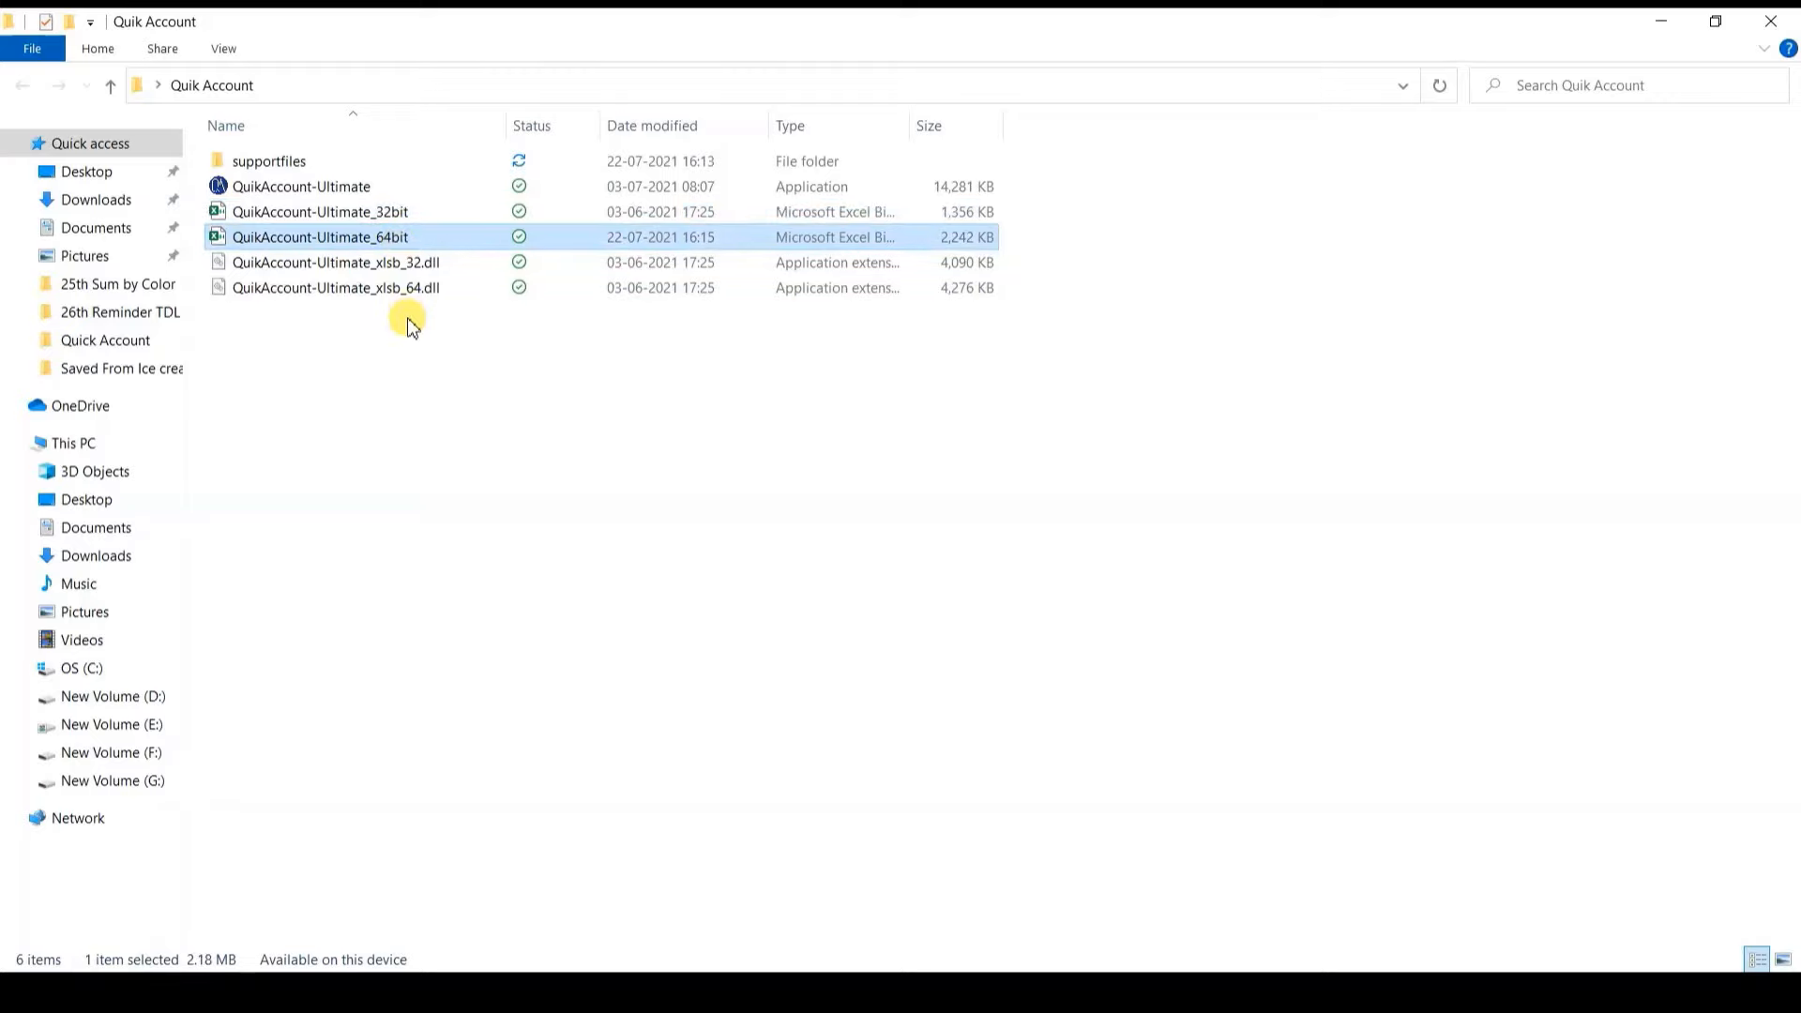
pyautogui.click(344, 192)
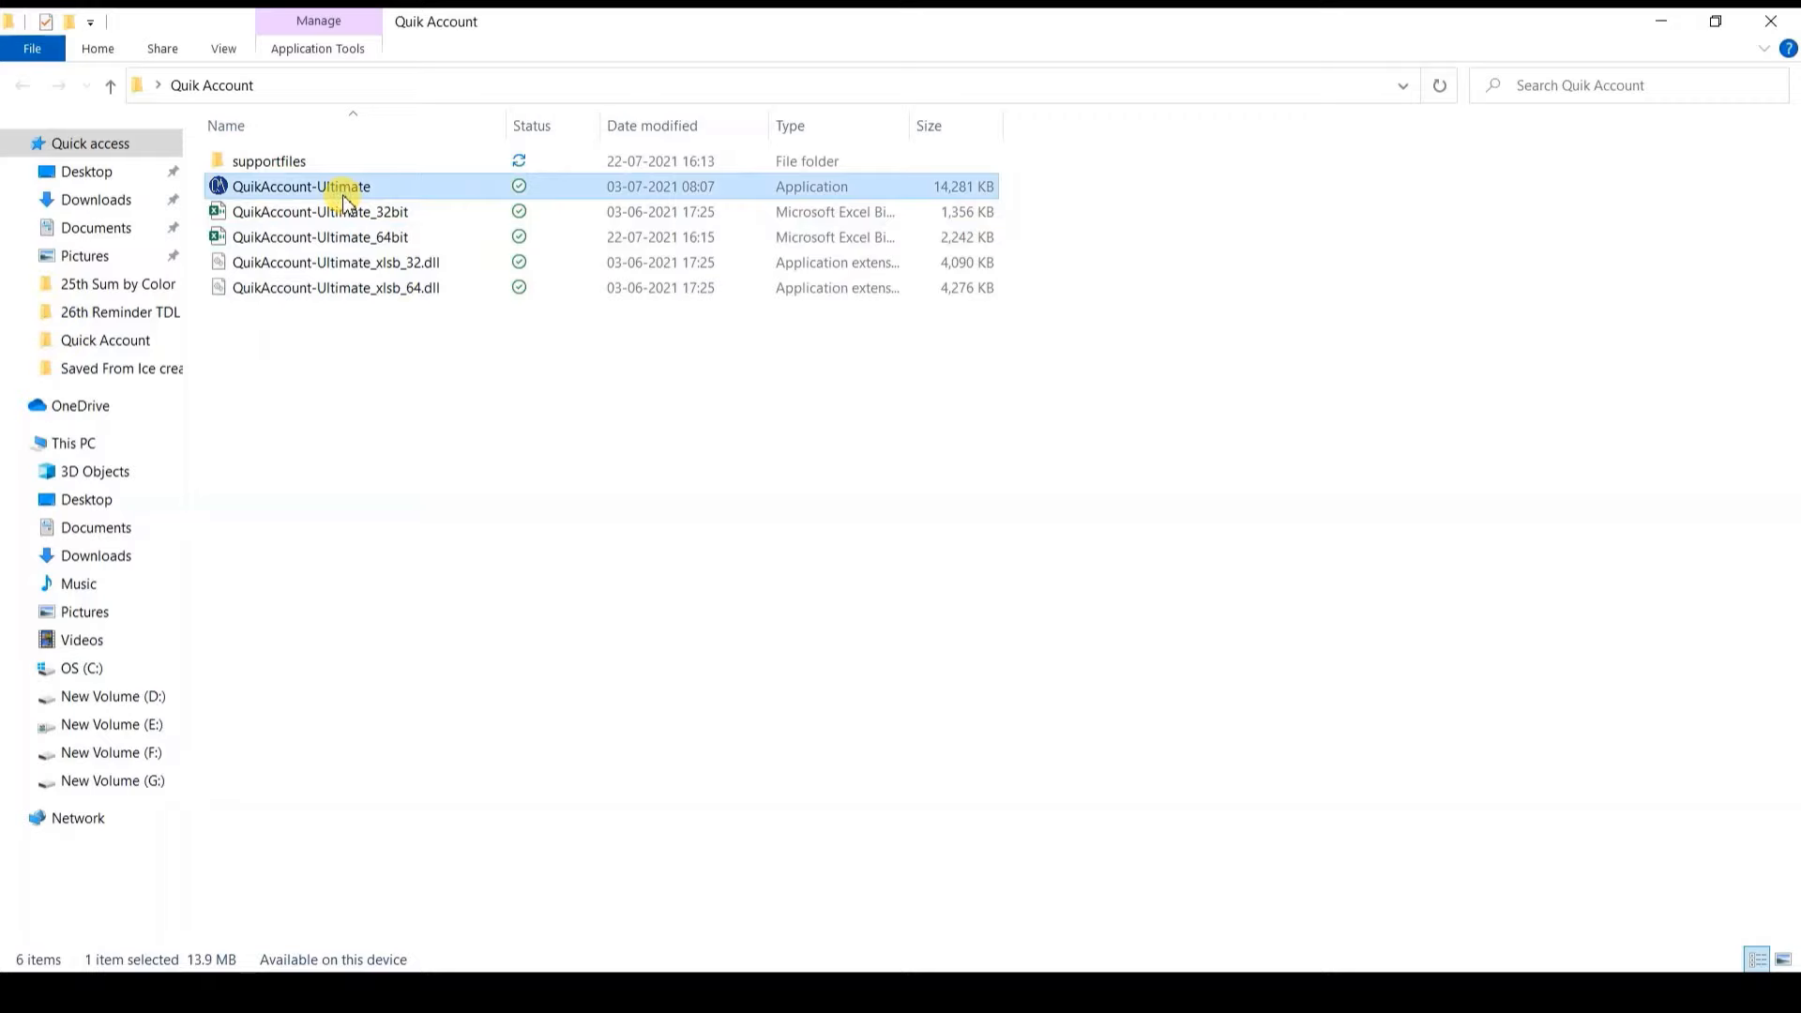
pyautogui.click(378, 242)
pyautogui.doubleClick(379, 242)
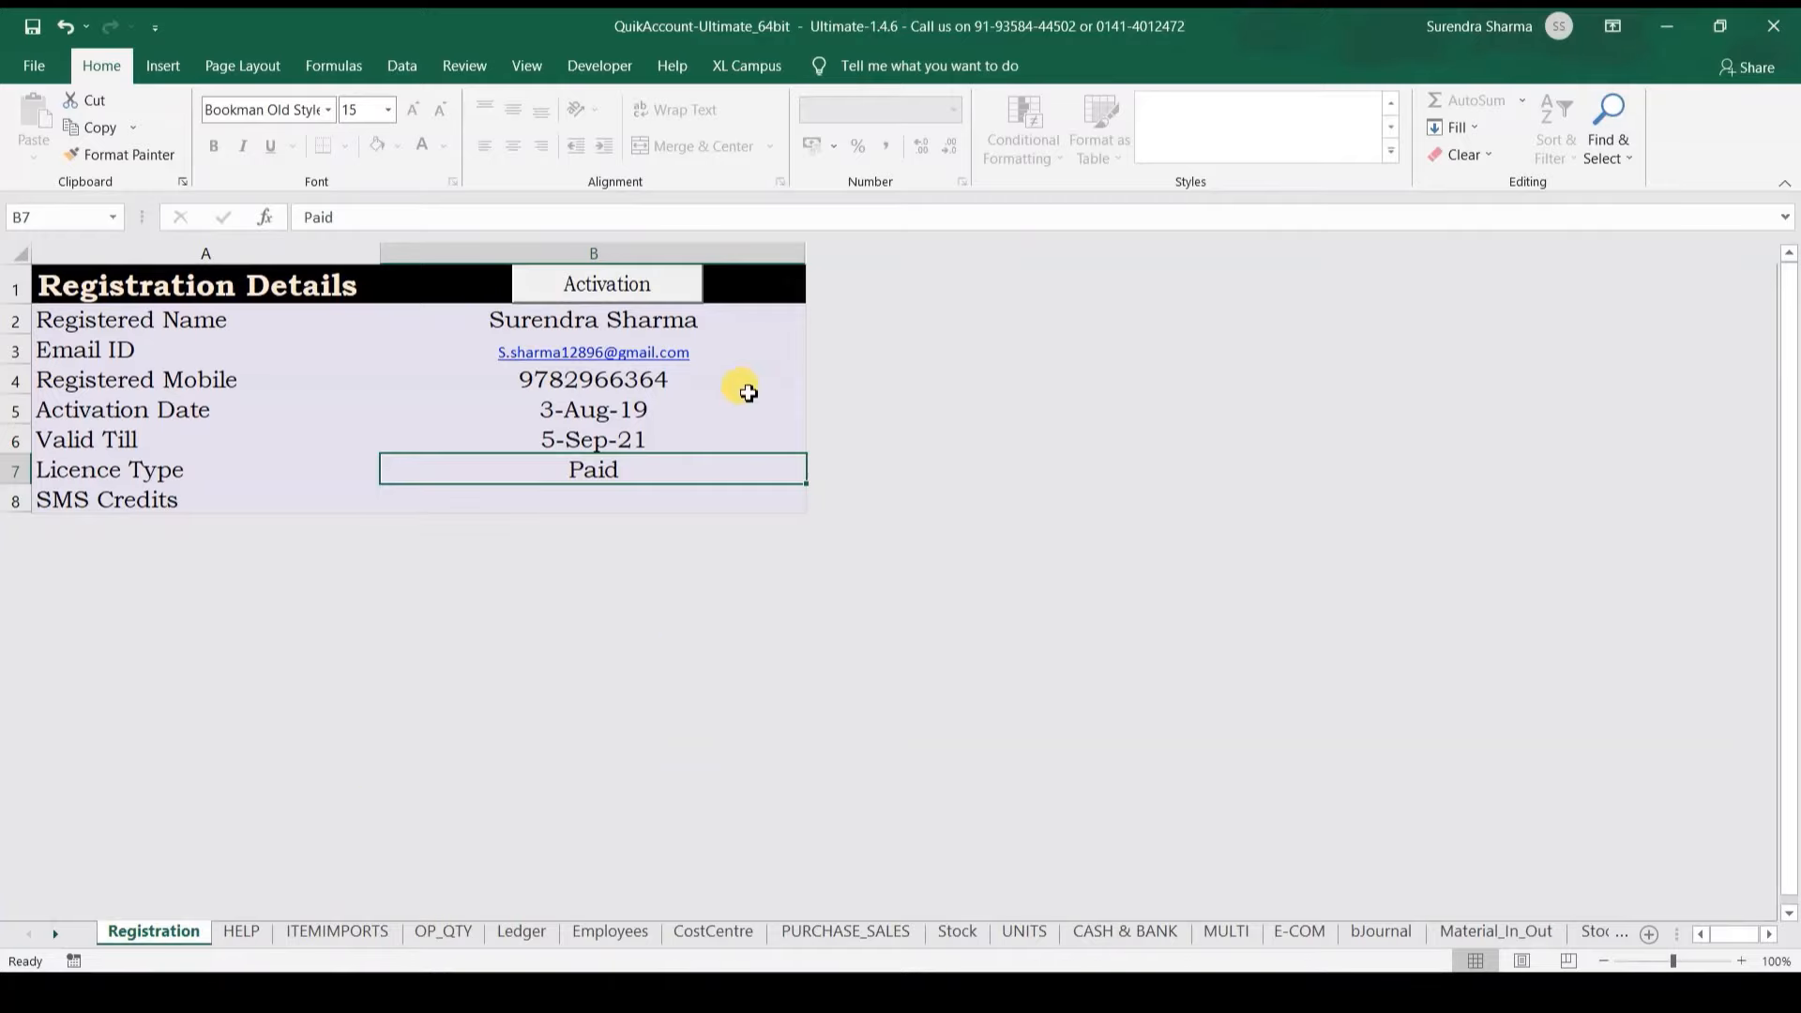
# Step: Look at the new-user and existing-user options on the Activation form, then close it
pyautogui.click(584, 283)
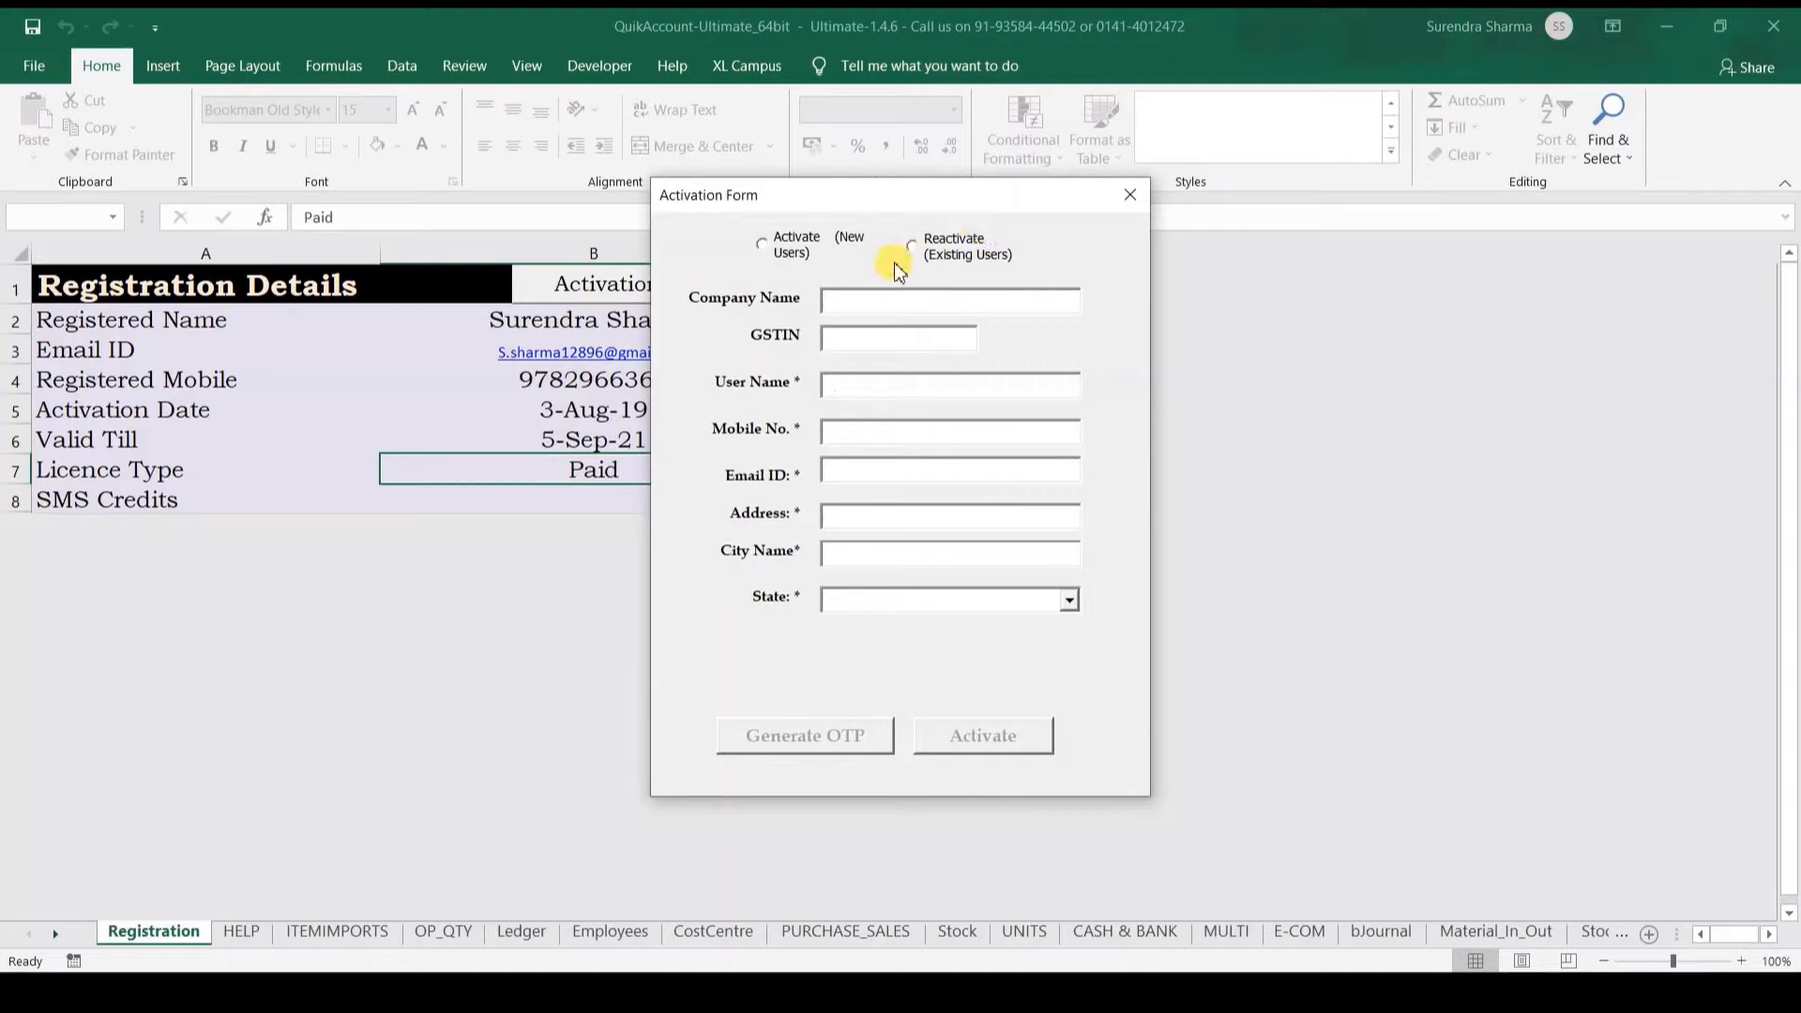
pyautogui.click(935, 266)
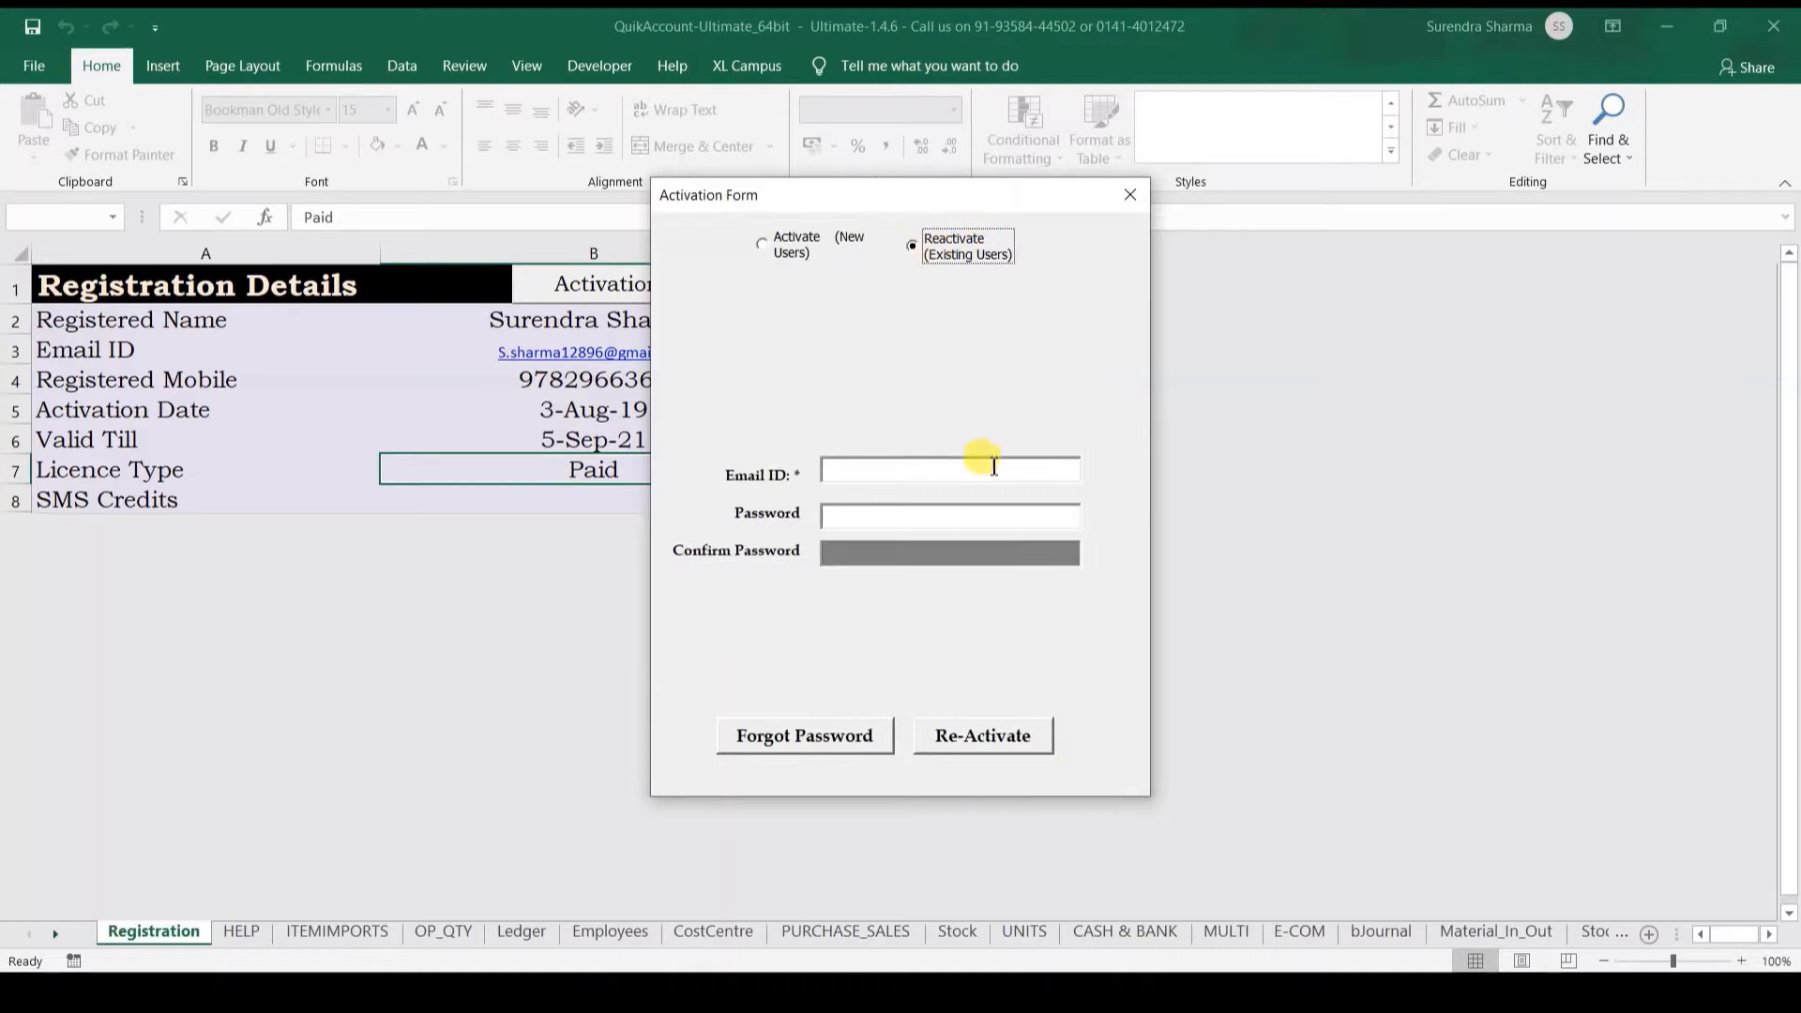
pyautogui.click(775, 246)
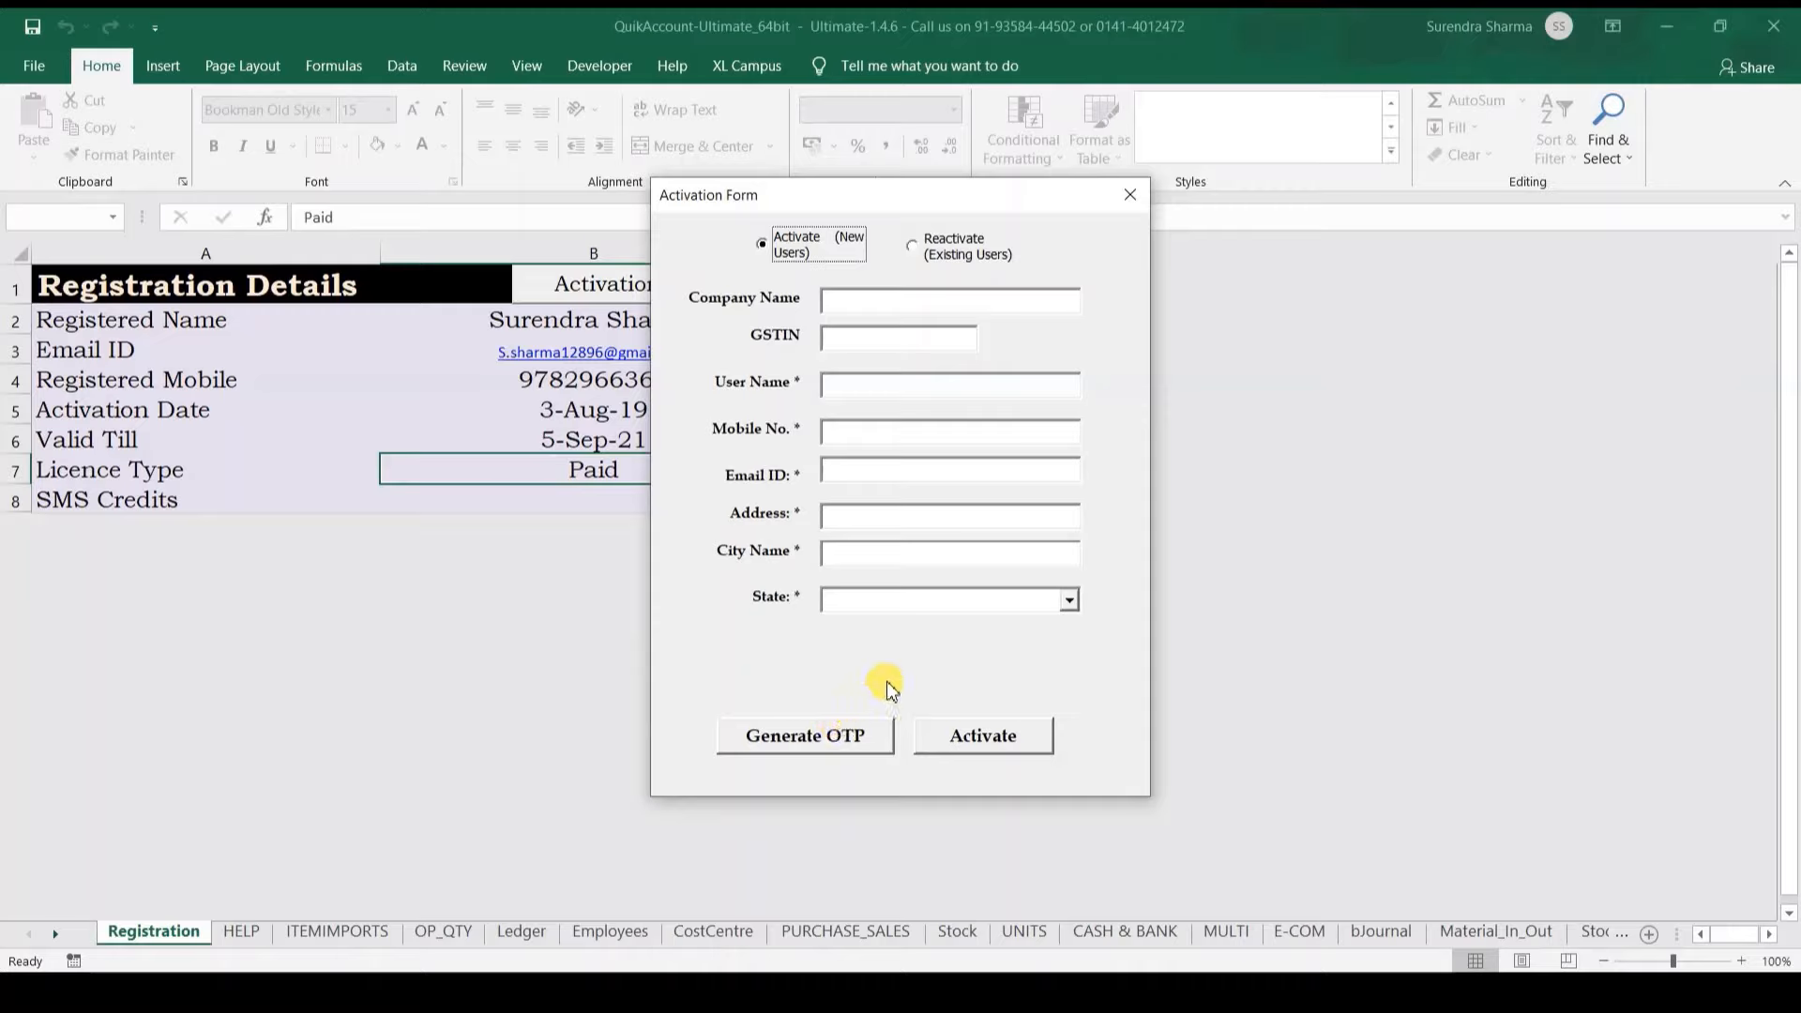
pyautogui.click(1129, 200)
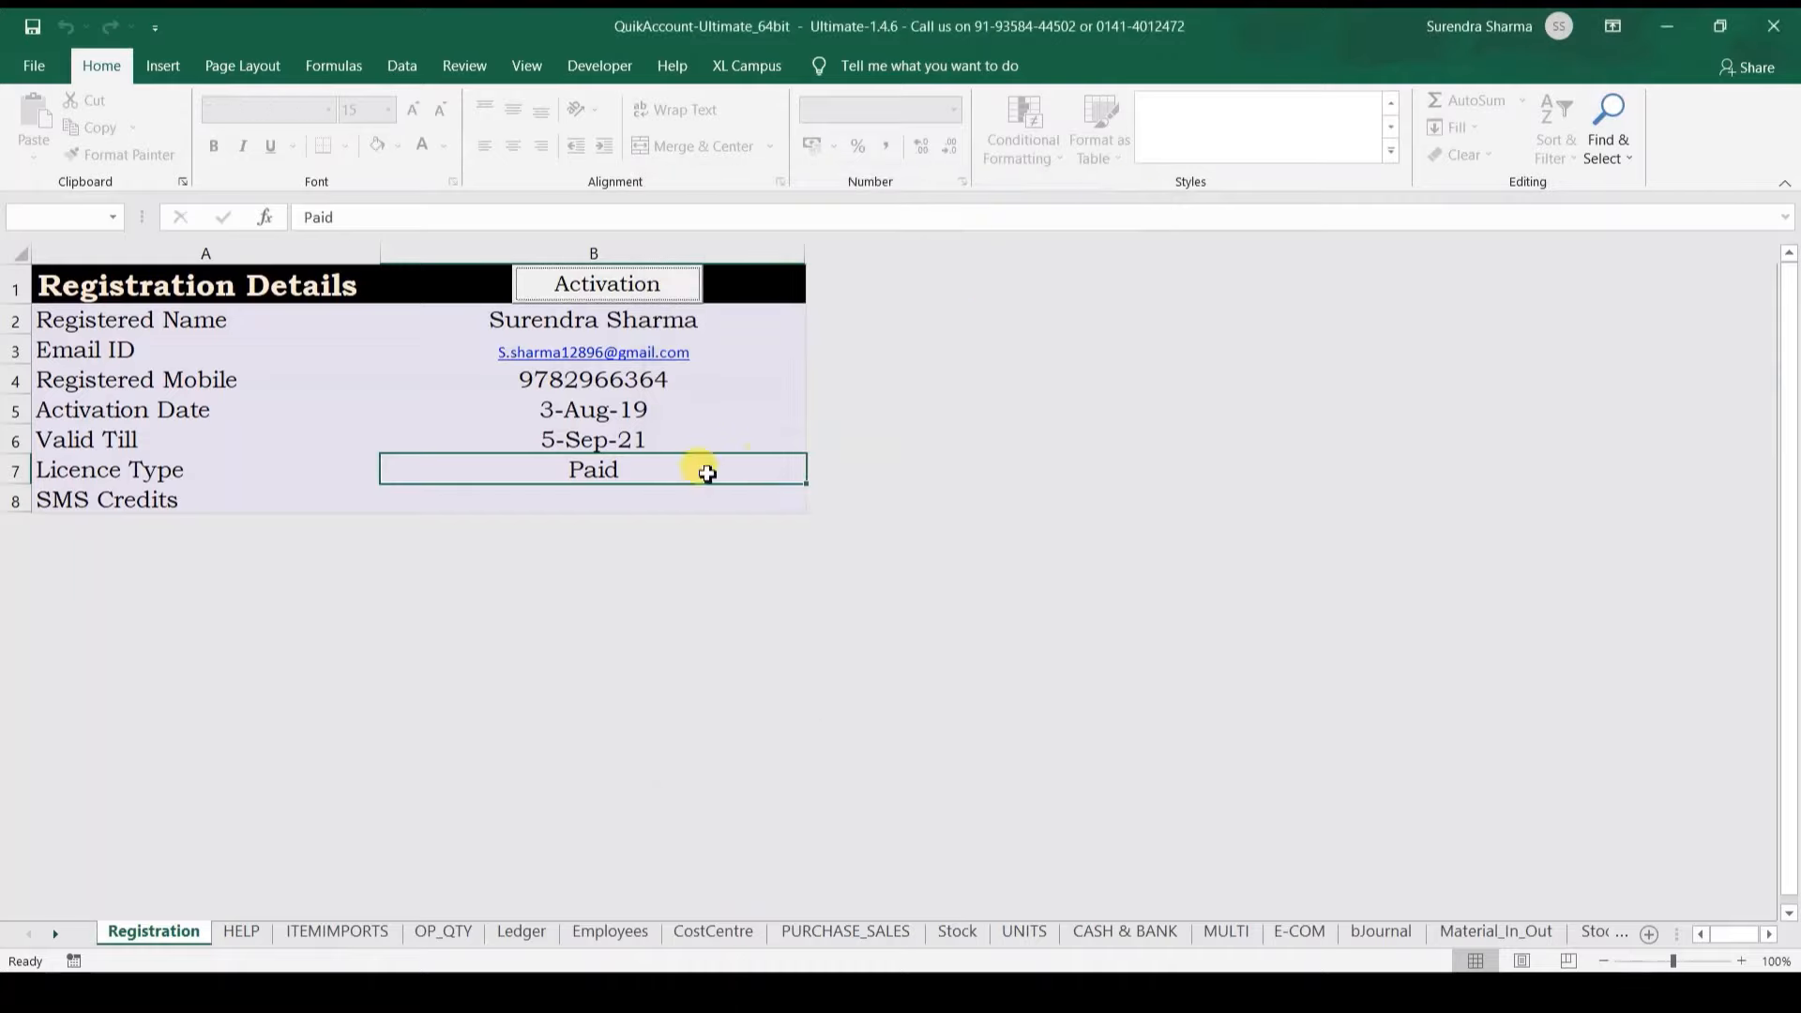
# Step: Choose Reactivate (Existing Users), enter the registered e-mail and password, and submit re-activation
pyautogui.click(583, 293)
pyautogui.click(961, 242)
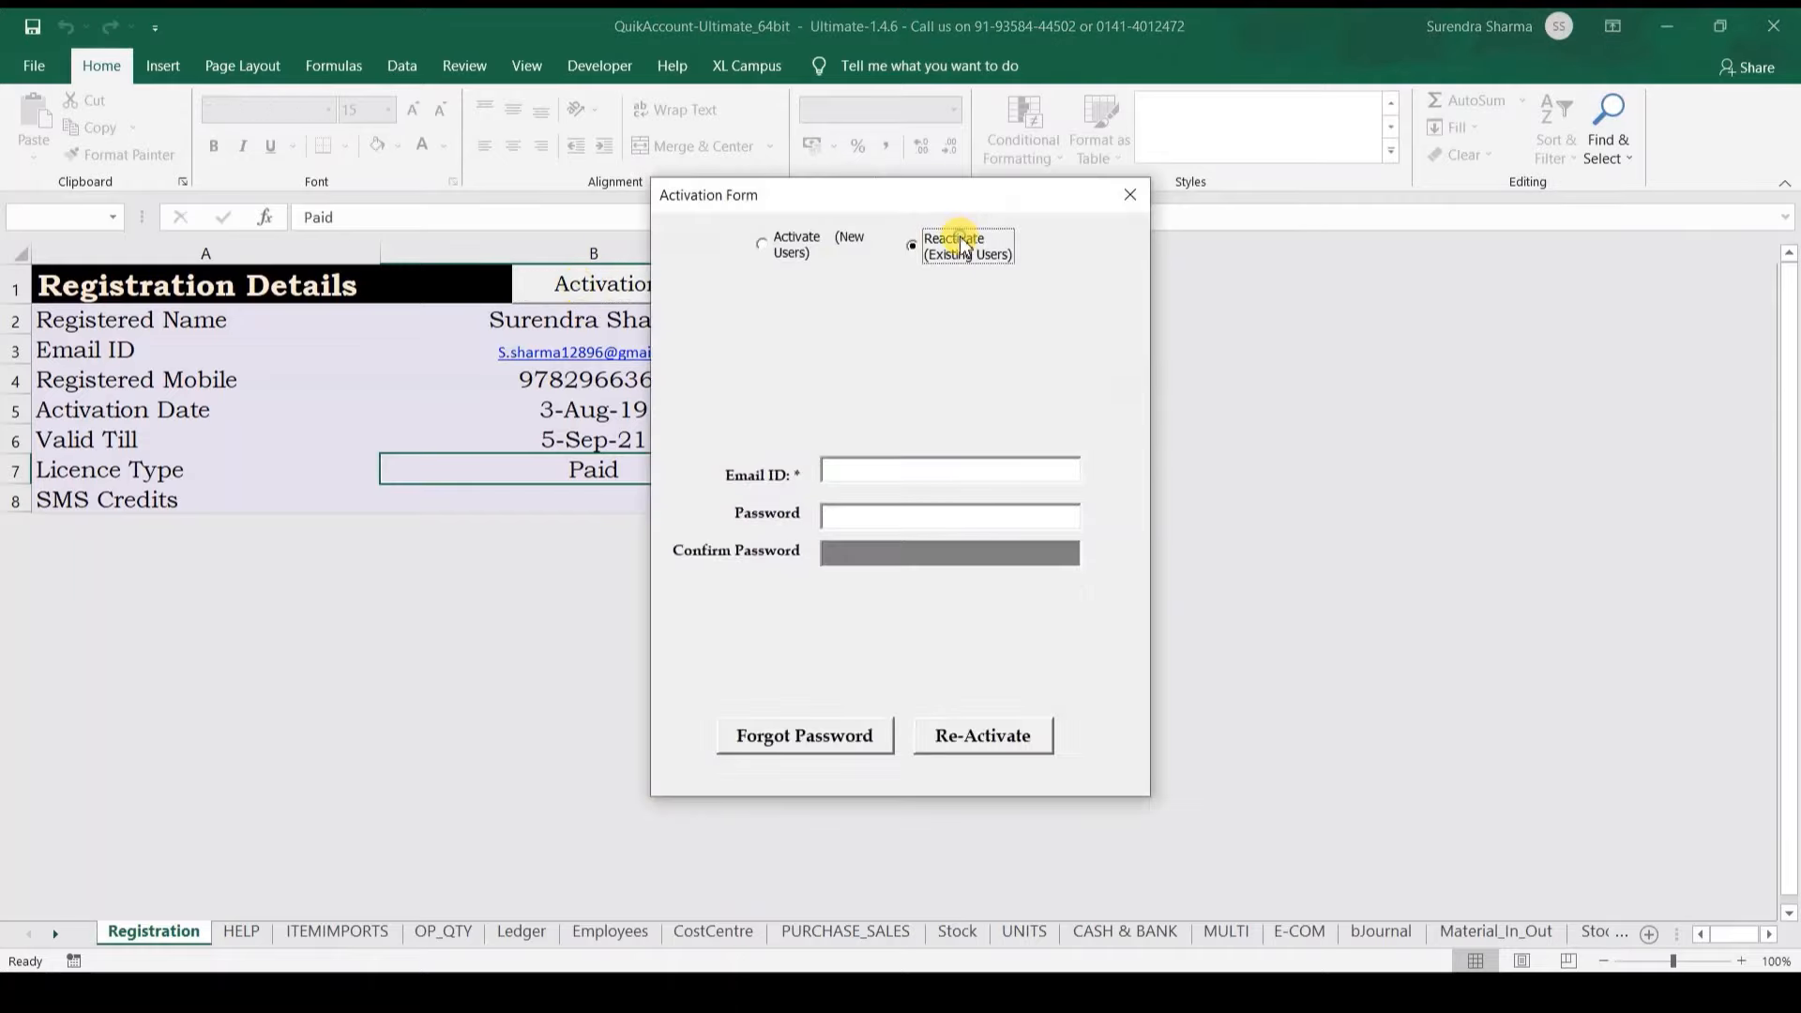
pyautogui.click(872, 466)
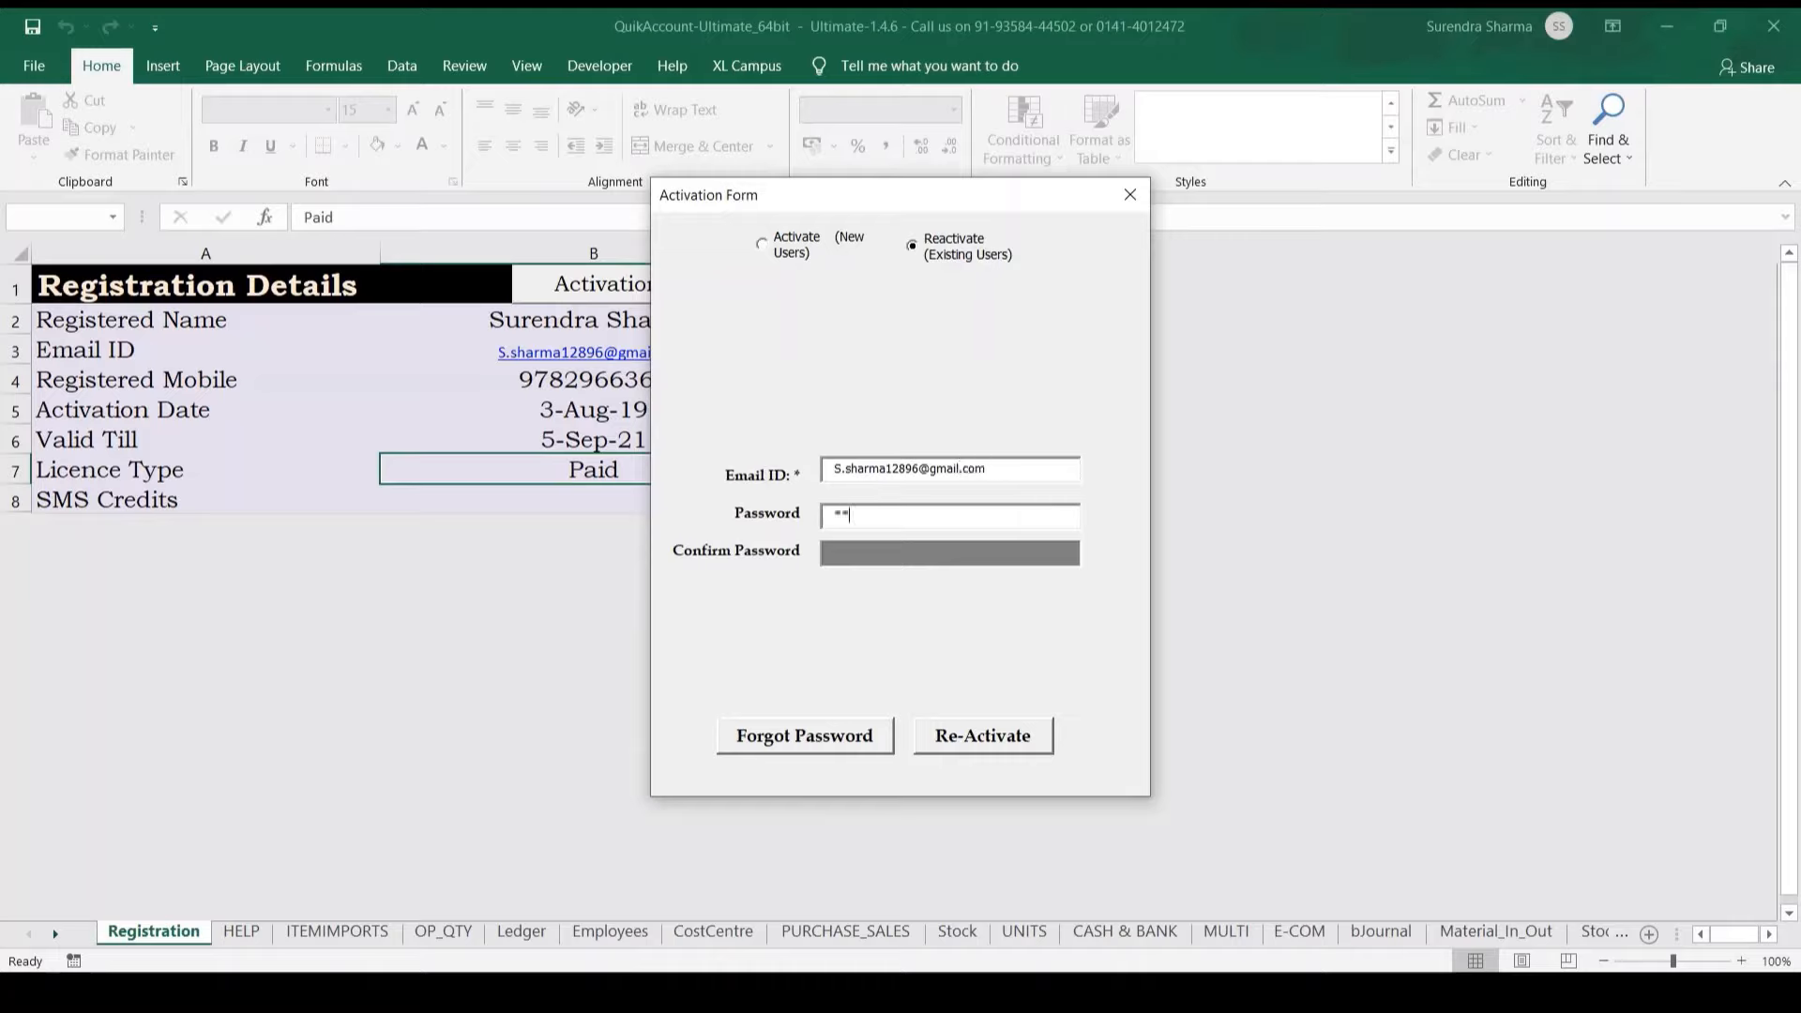
pyautogui.press('Tab')
pyautogui.press('Tab')
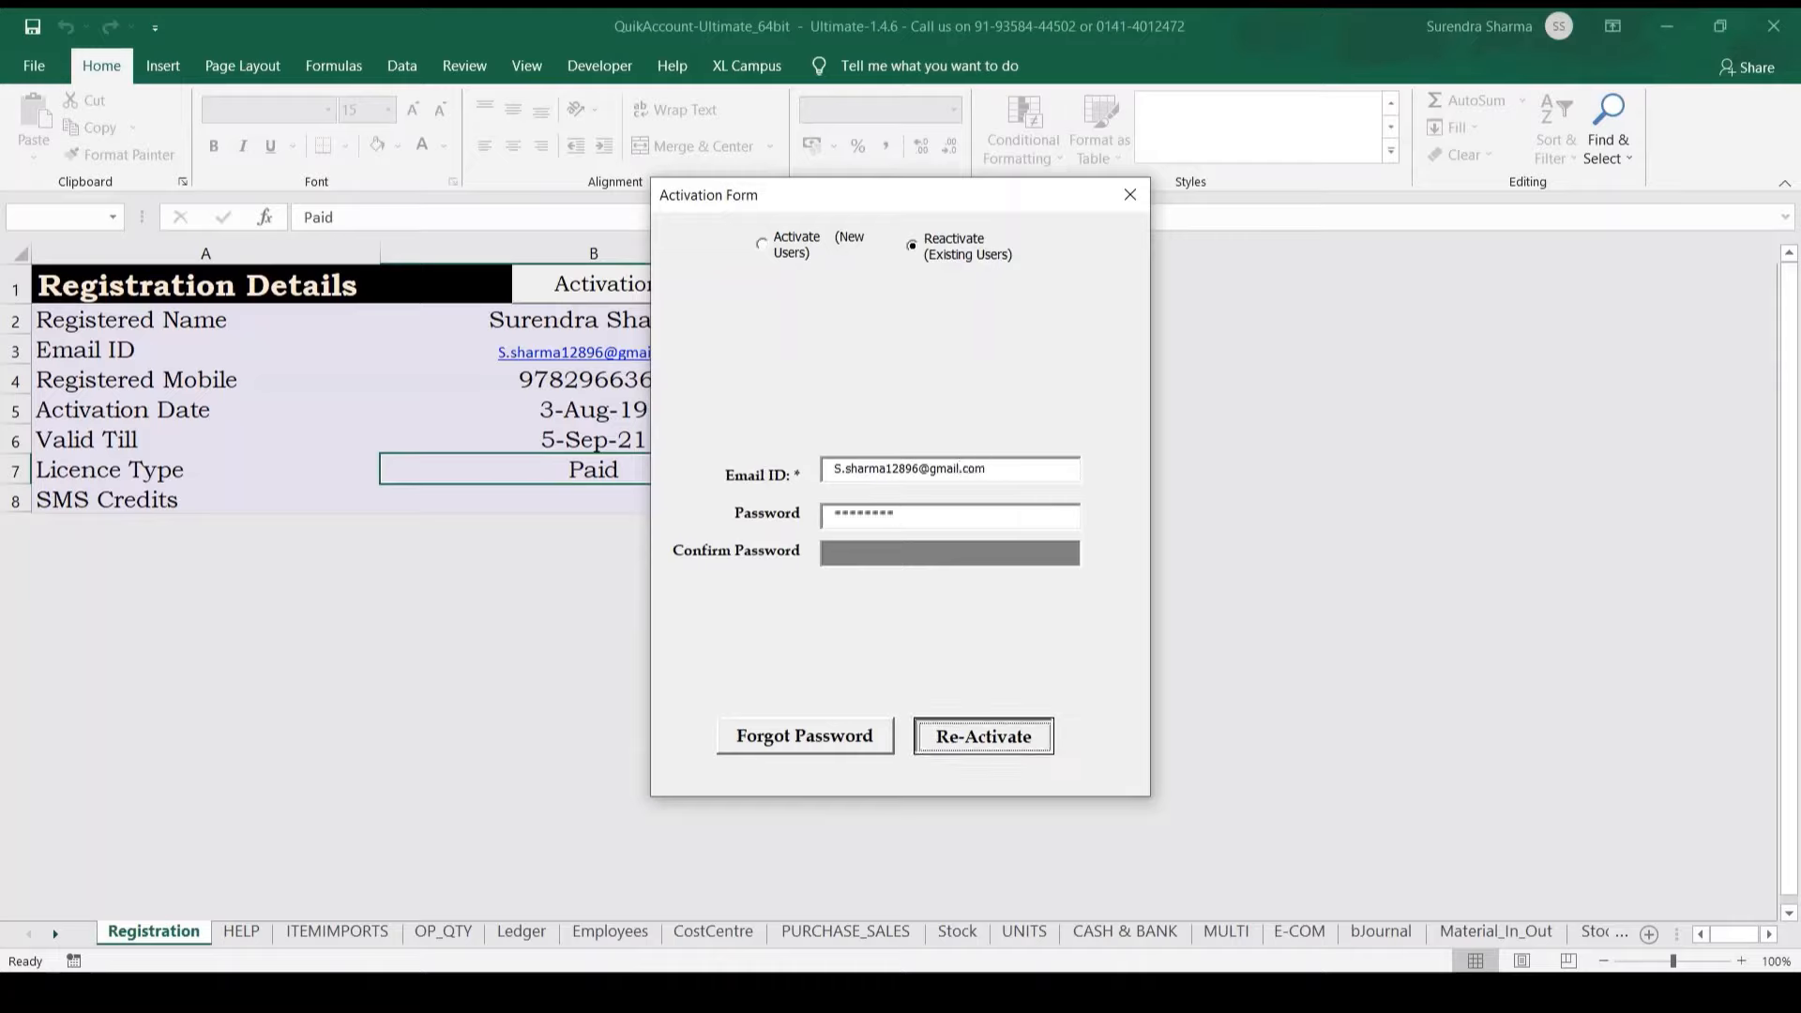
pyautogui.press('Return')
pyautogui.press('Return')
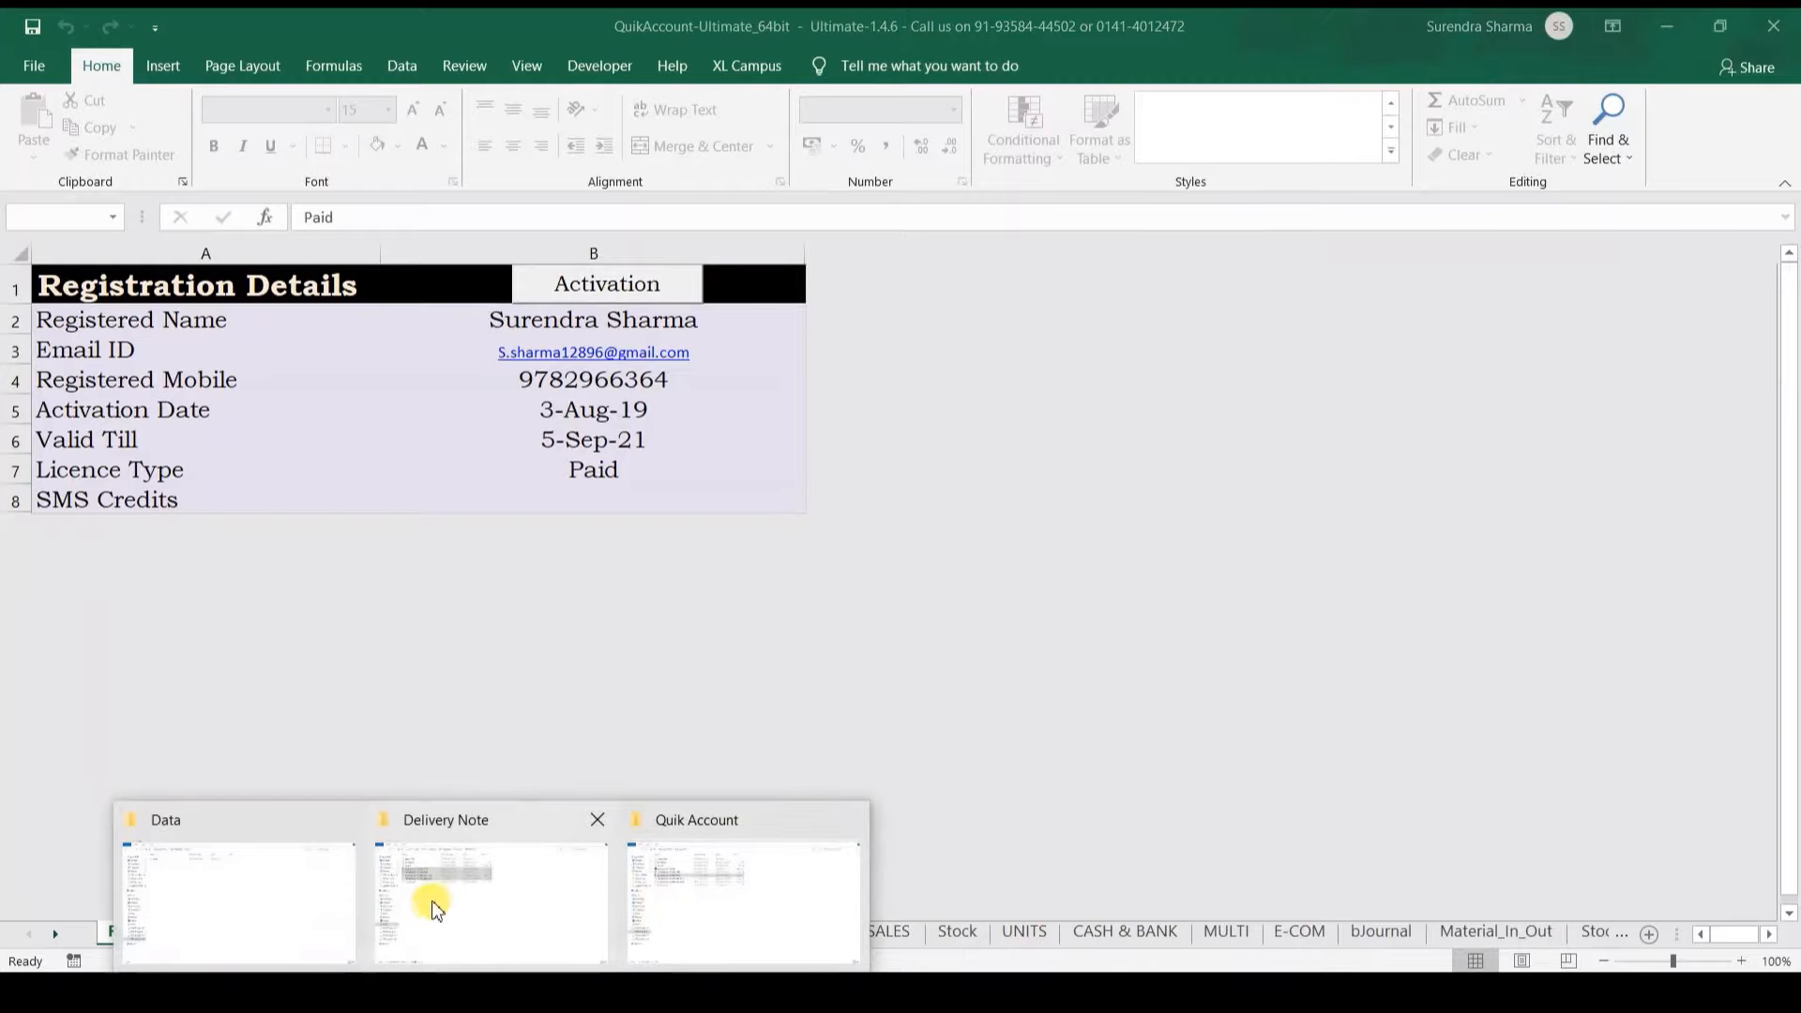
# Step: Extract the b2b and b2c March 2021 report ZIPs together using Extract Here in Quick Account
pyautogui.moveTo(432, 910)
pyautogui.click(191, 912)
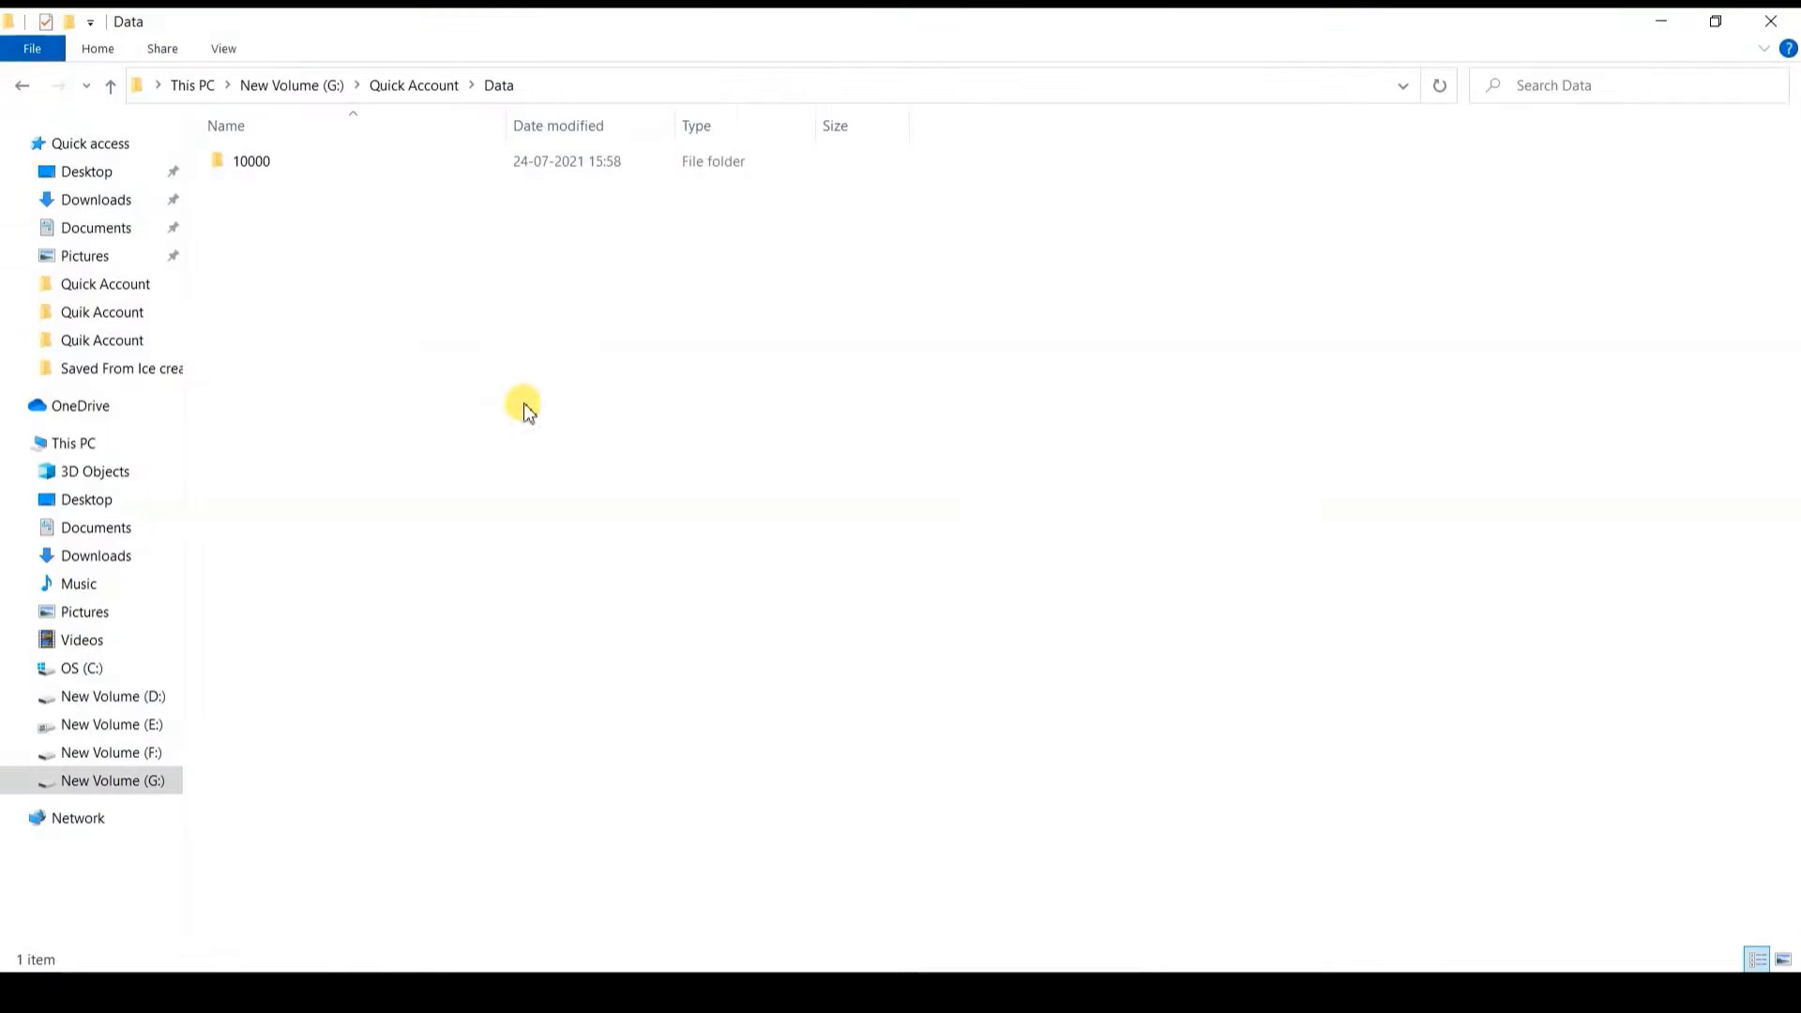
pyautogui.click(390, 86)
pyautogui.click(362, 267)
pyautogui.hotkey('shift', 'Down')
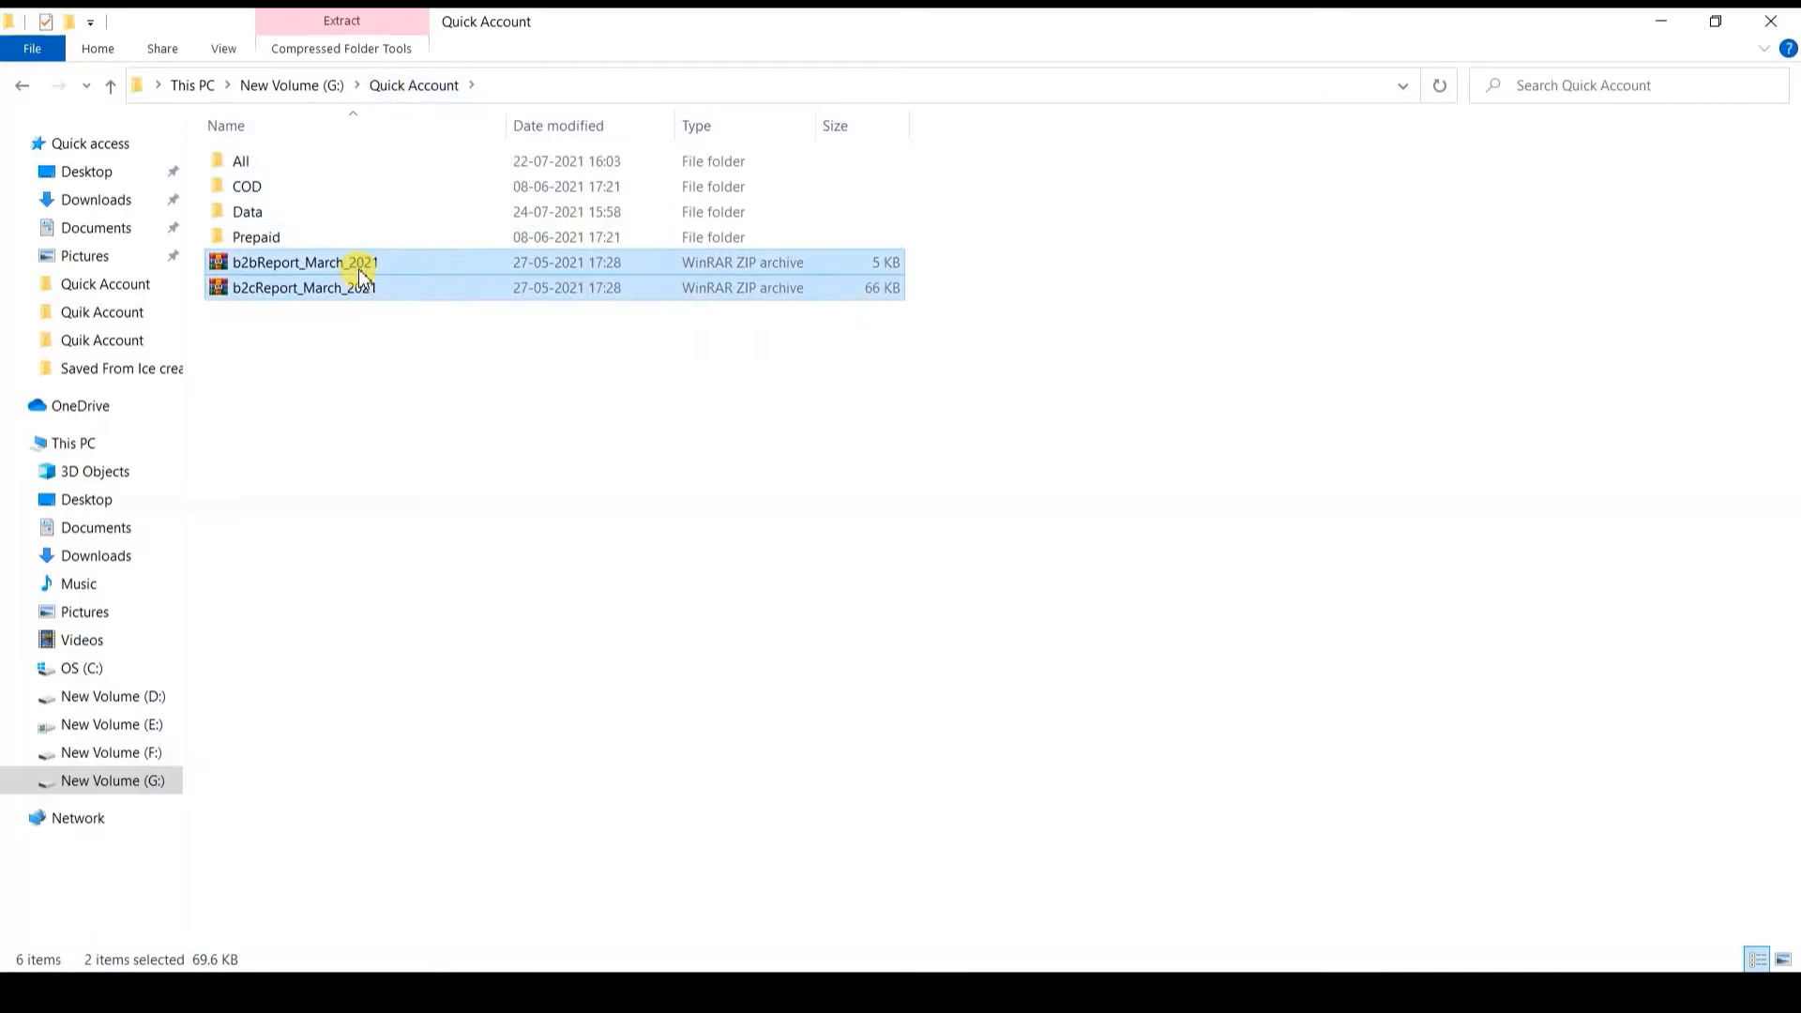
pyautogui.rightClick(358, 268)
pyautogui.press('Down')
pyautogui.press('Return')
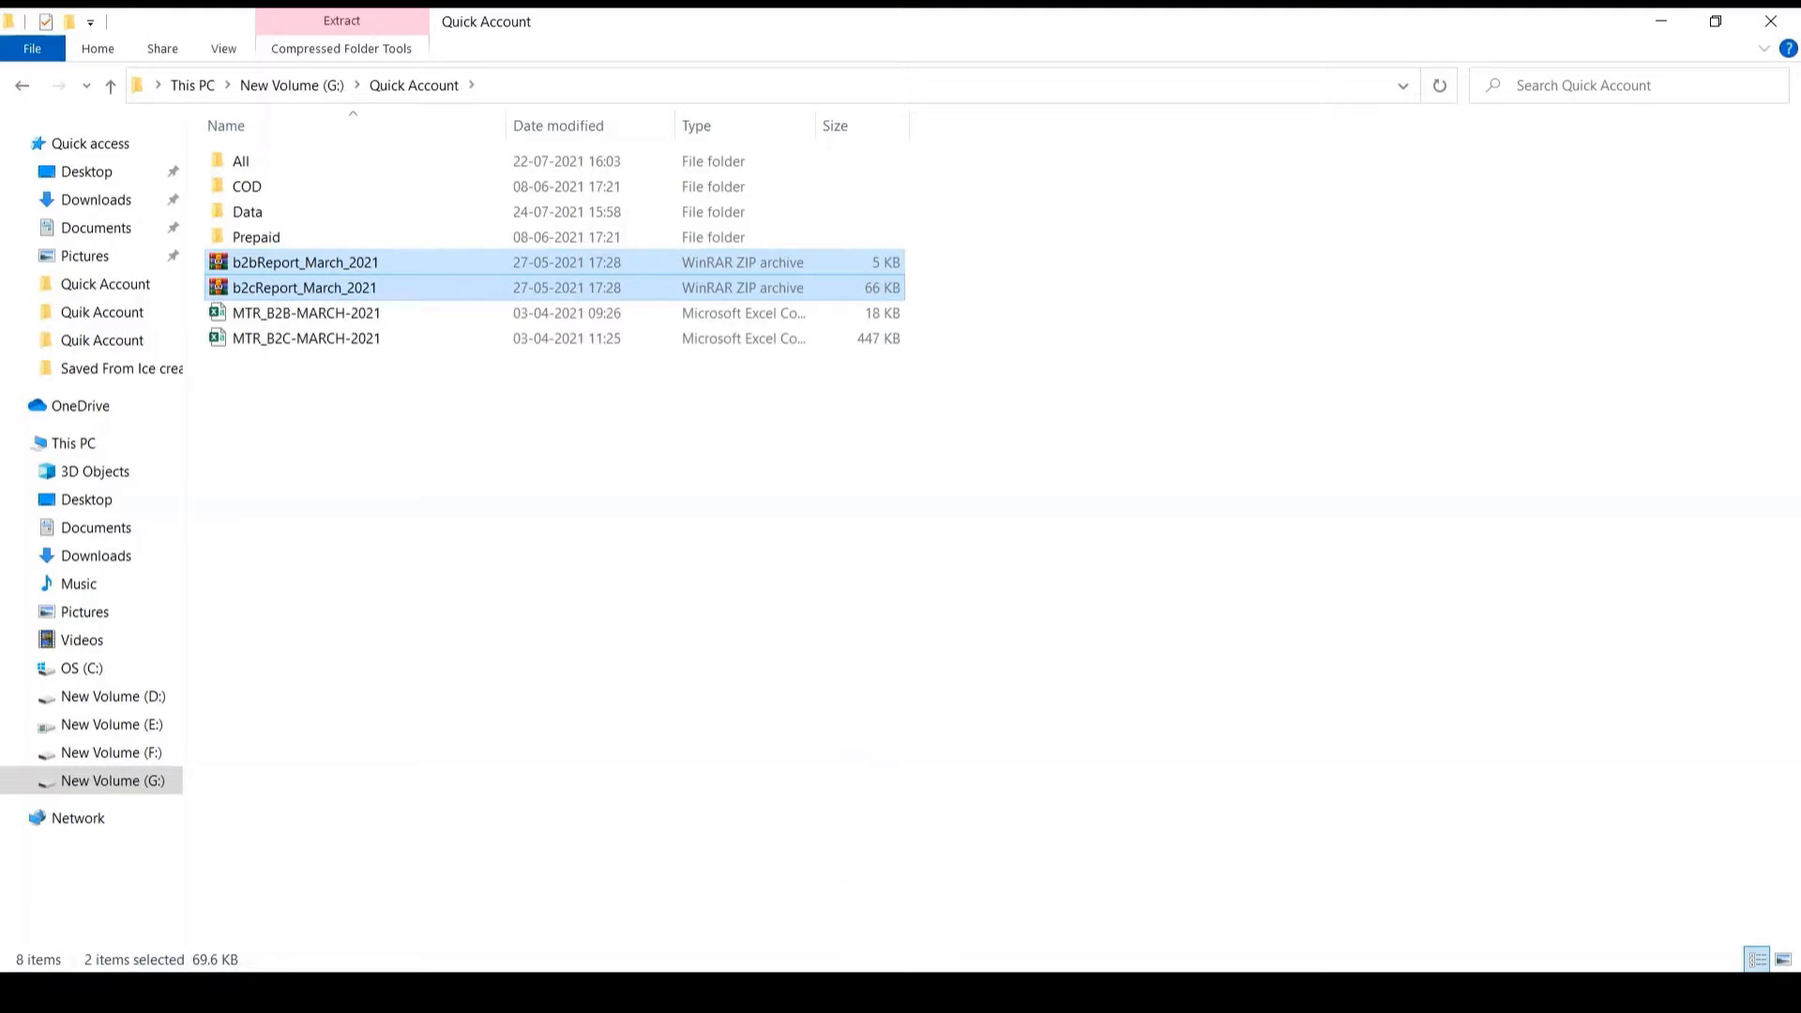
pyautogui.click(851, 991)
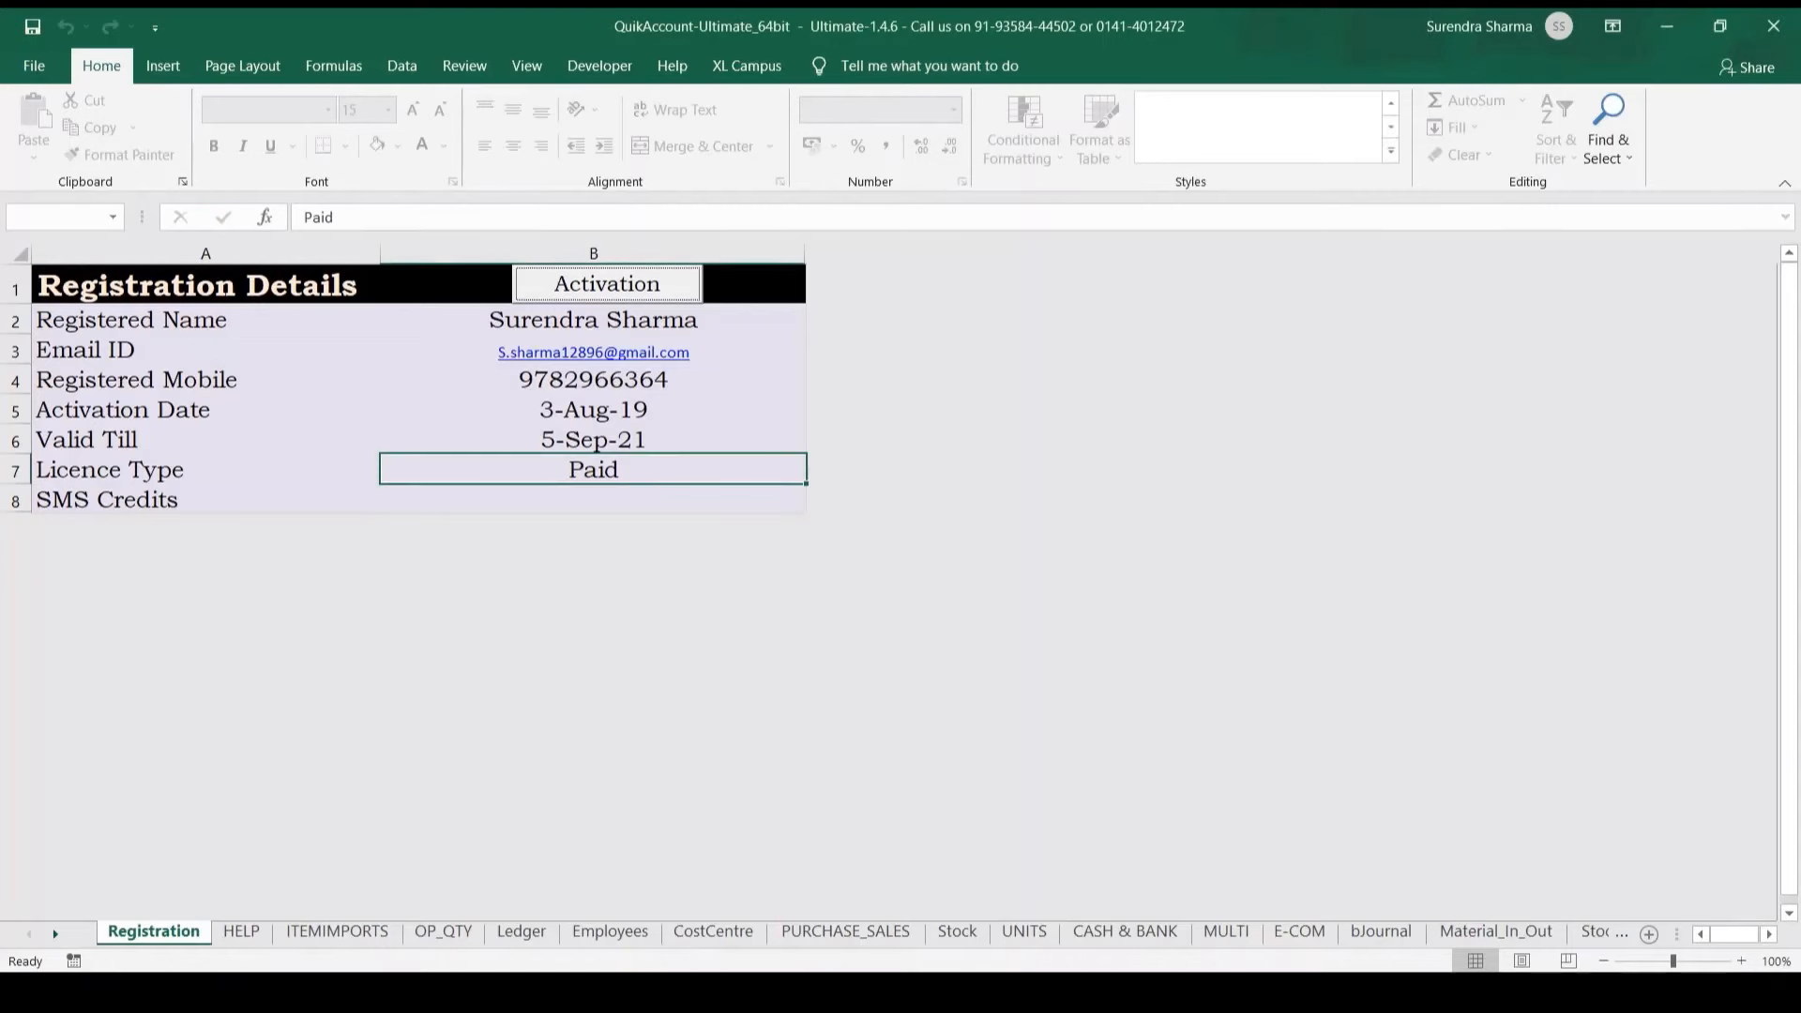
# Step: Connect to Tally from the HELP sheet and import its masters
pyautogui.click(241, 932)
pyautogui.click(735, 688)
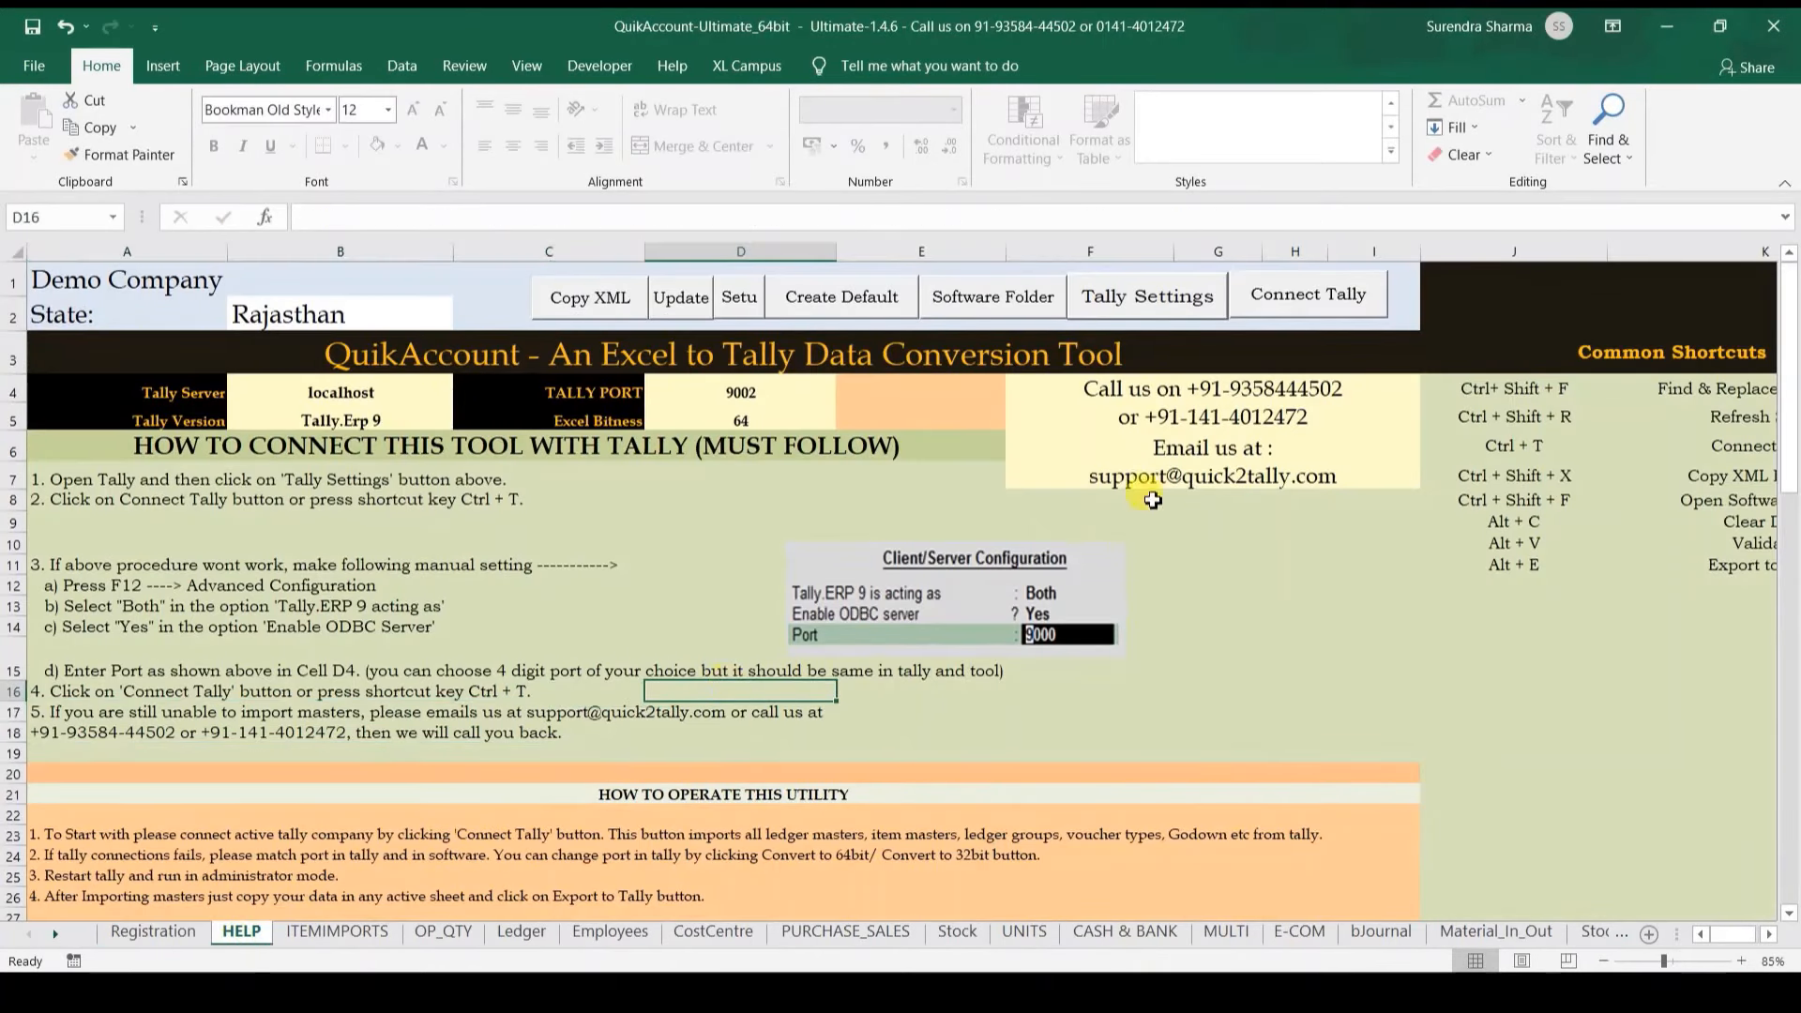
pyautogui.click(1313, 311)
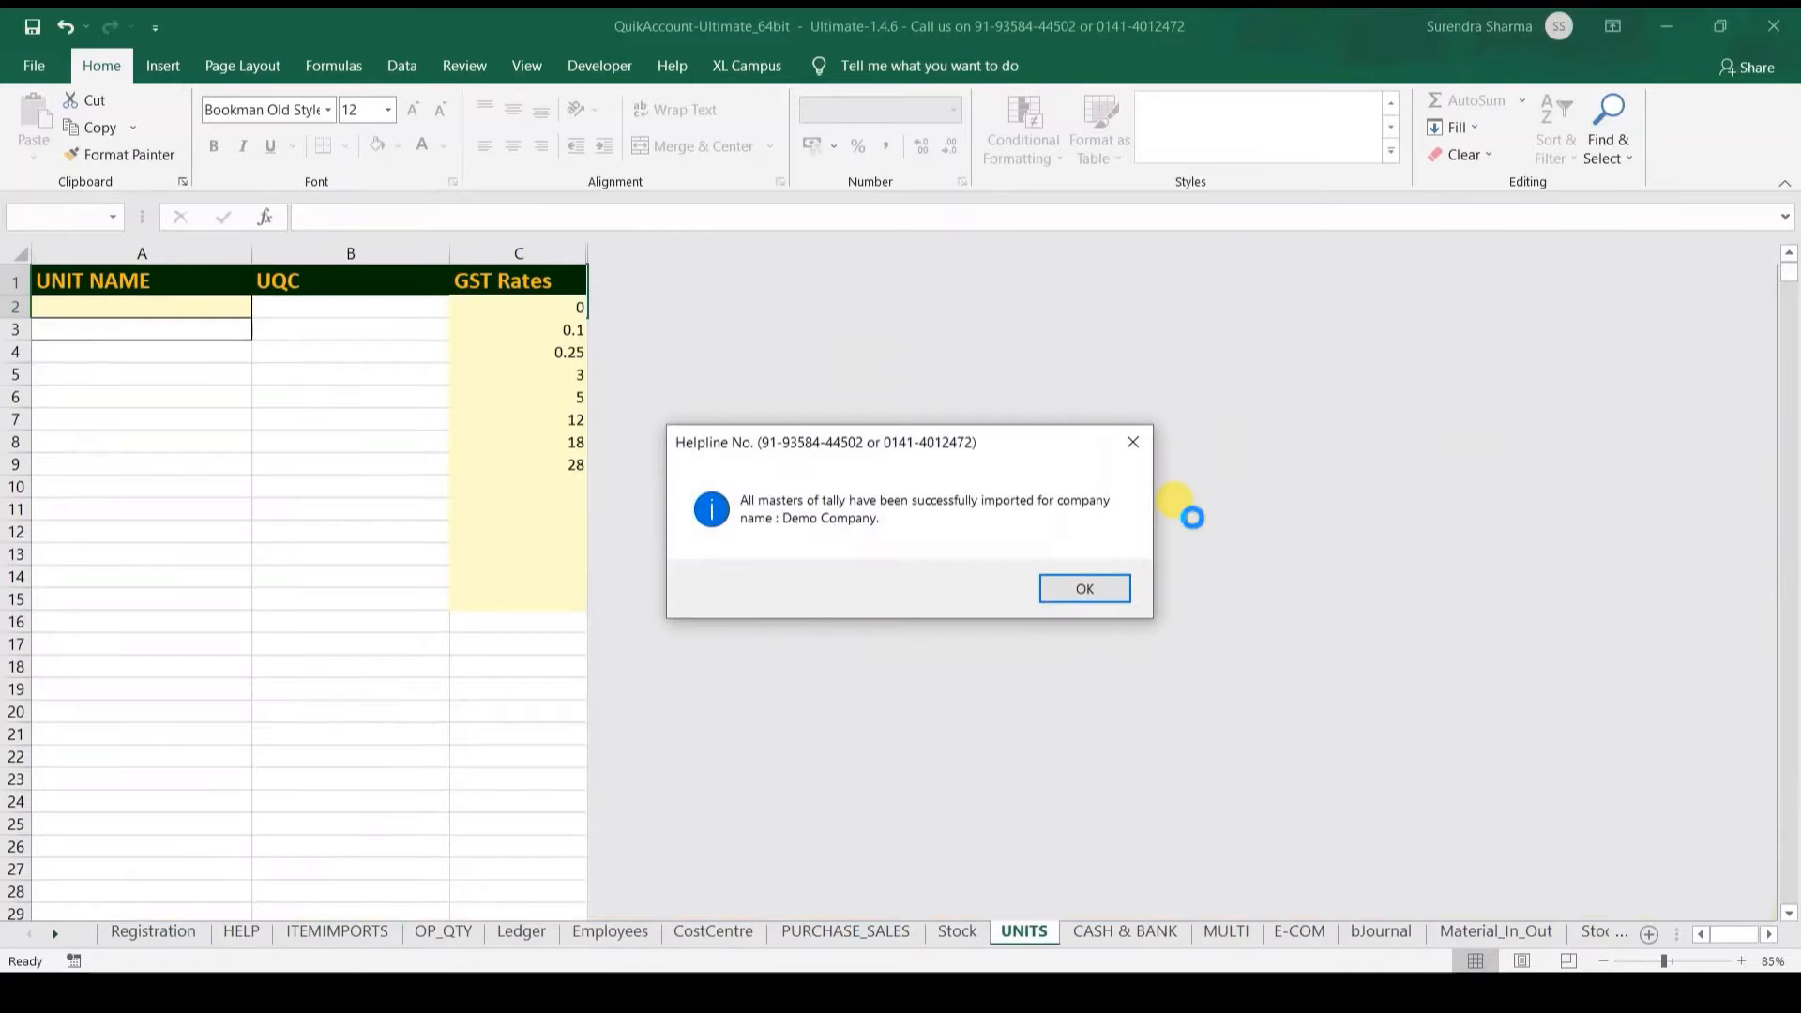
pyautogui.press('Return')
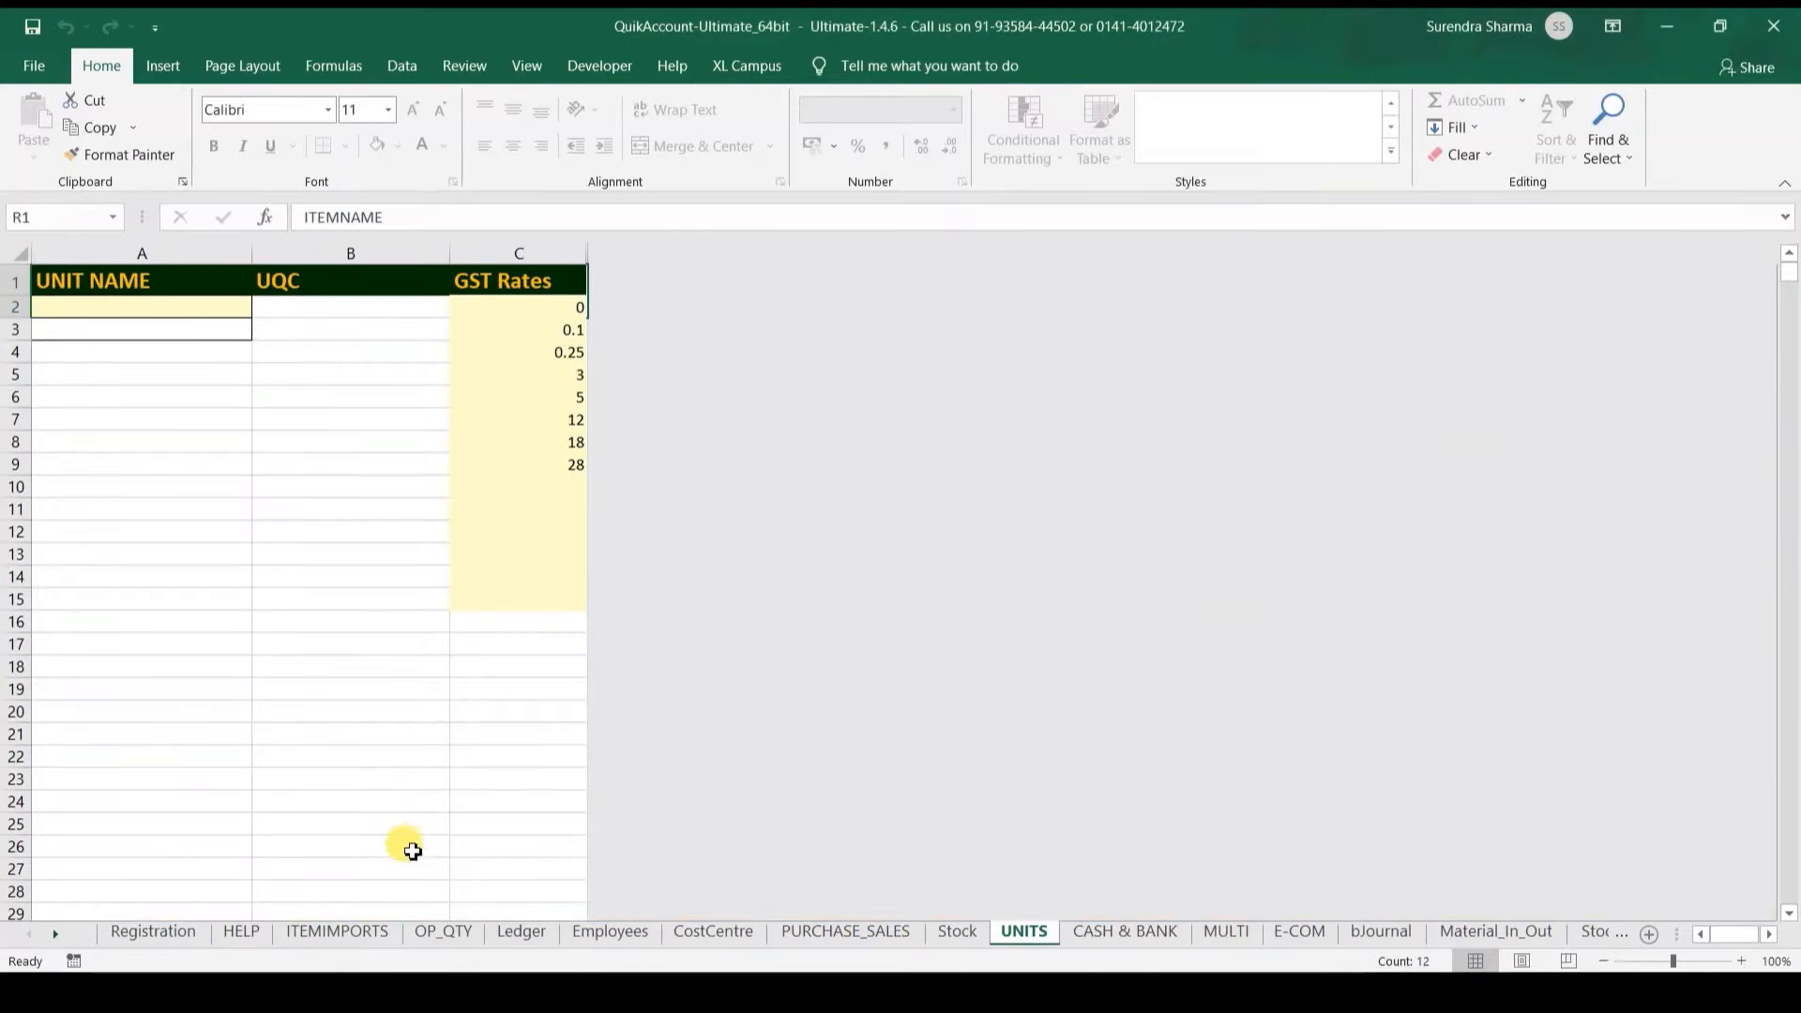
# Step: Create the default GST purchase and sales ledgers in Tally and confirm the response summary
pyautogui.click(240, 934)
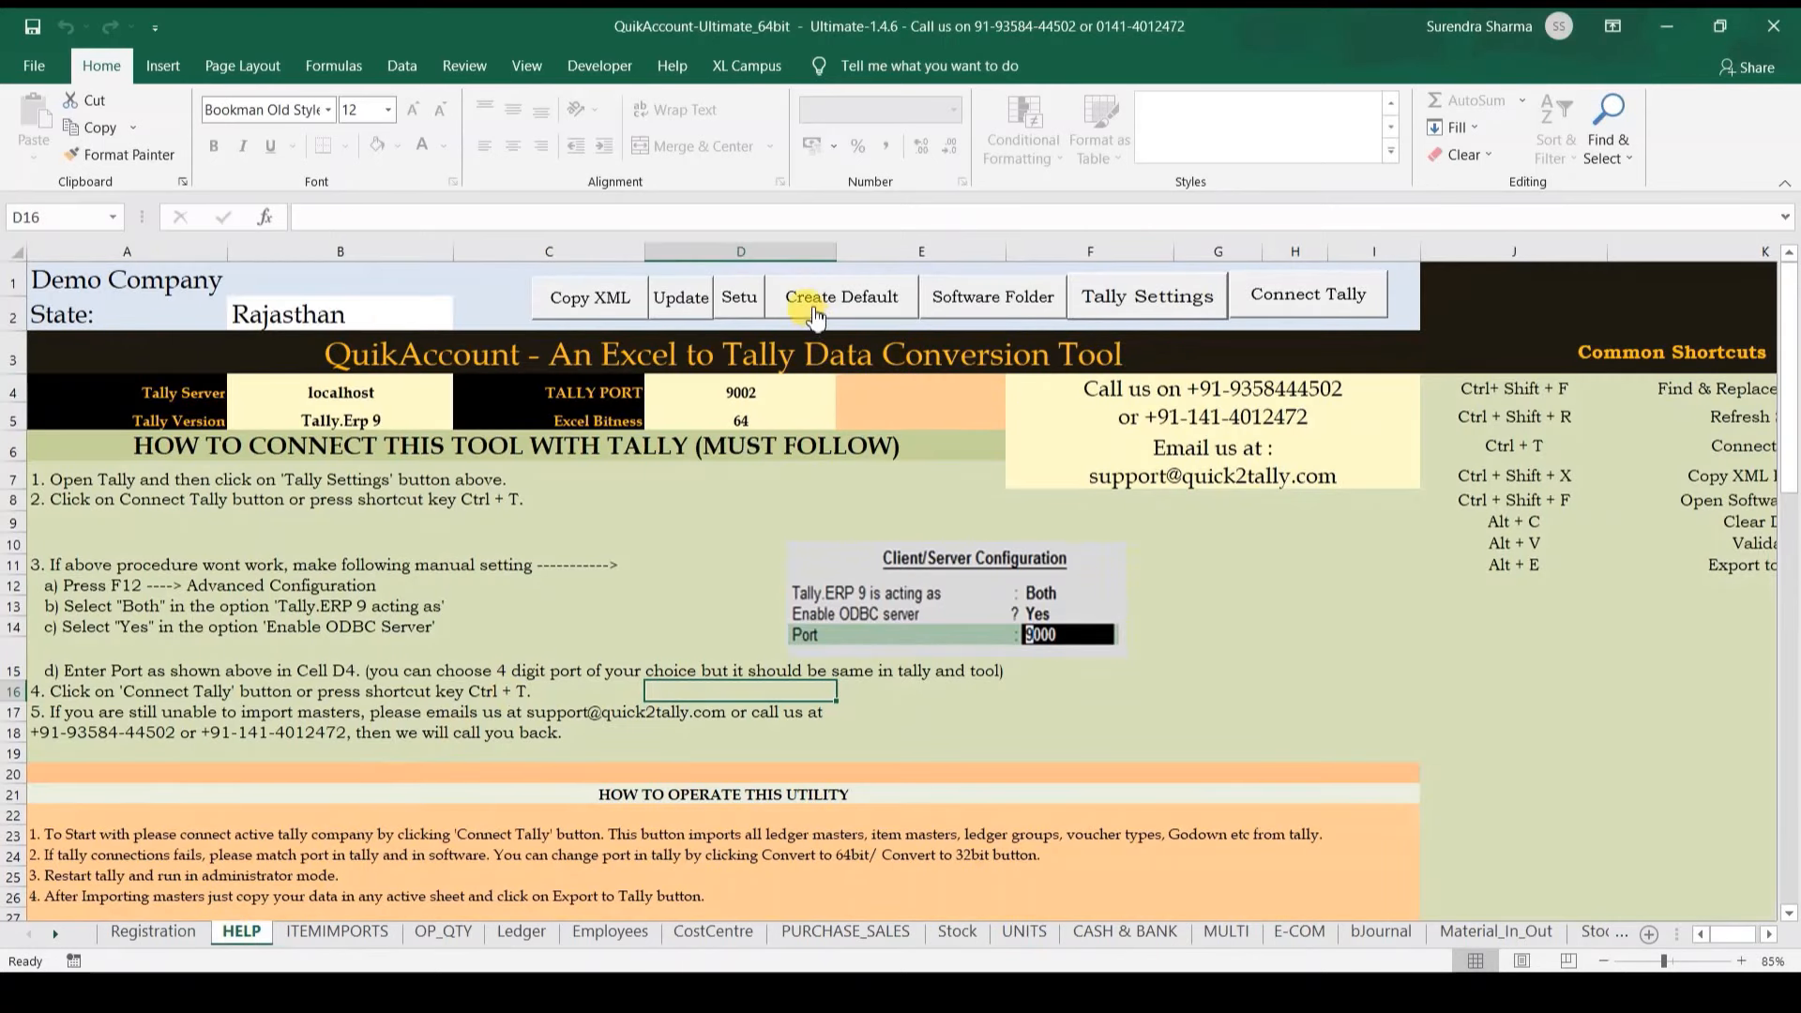
pyautogui.click(814, 322)
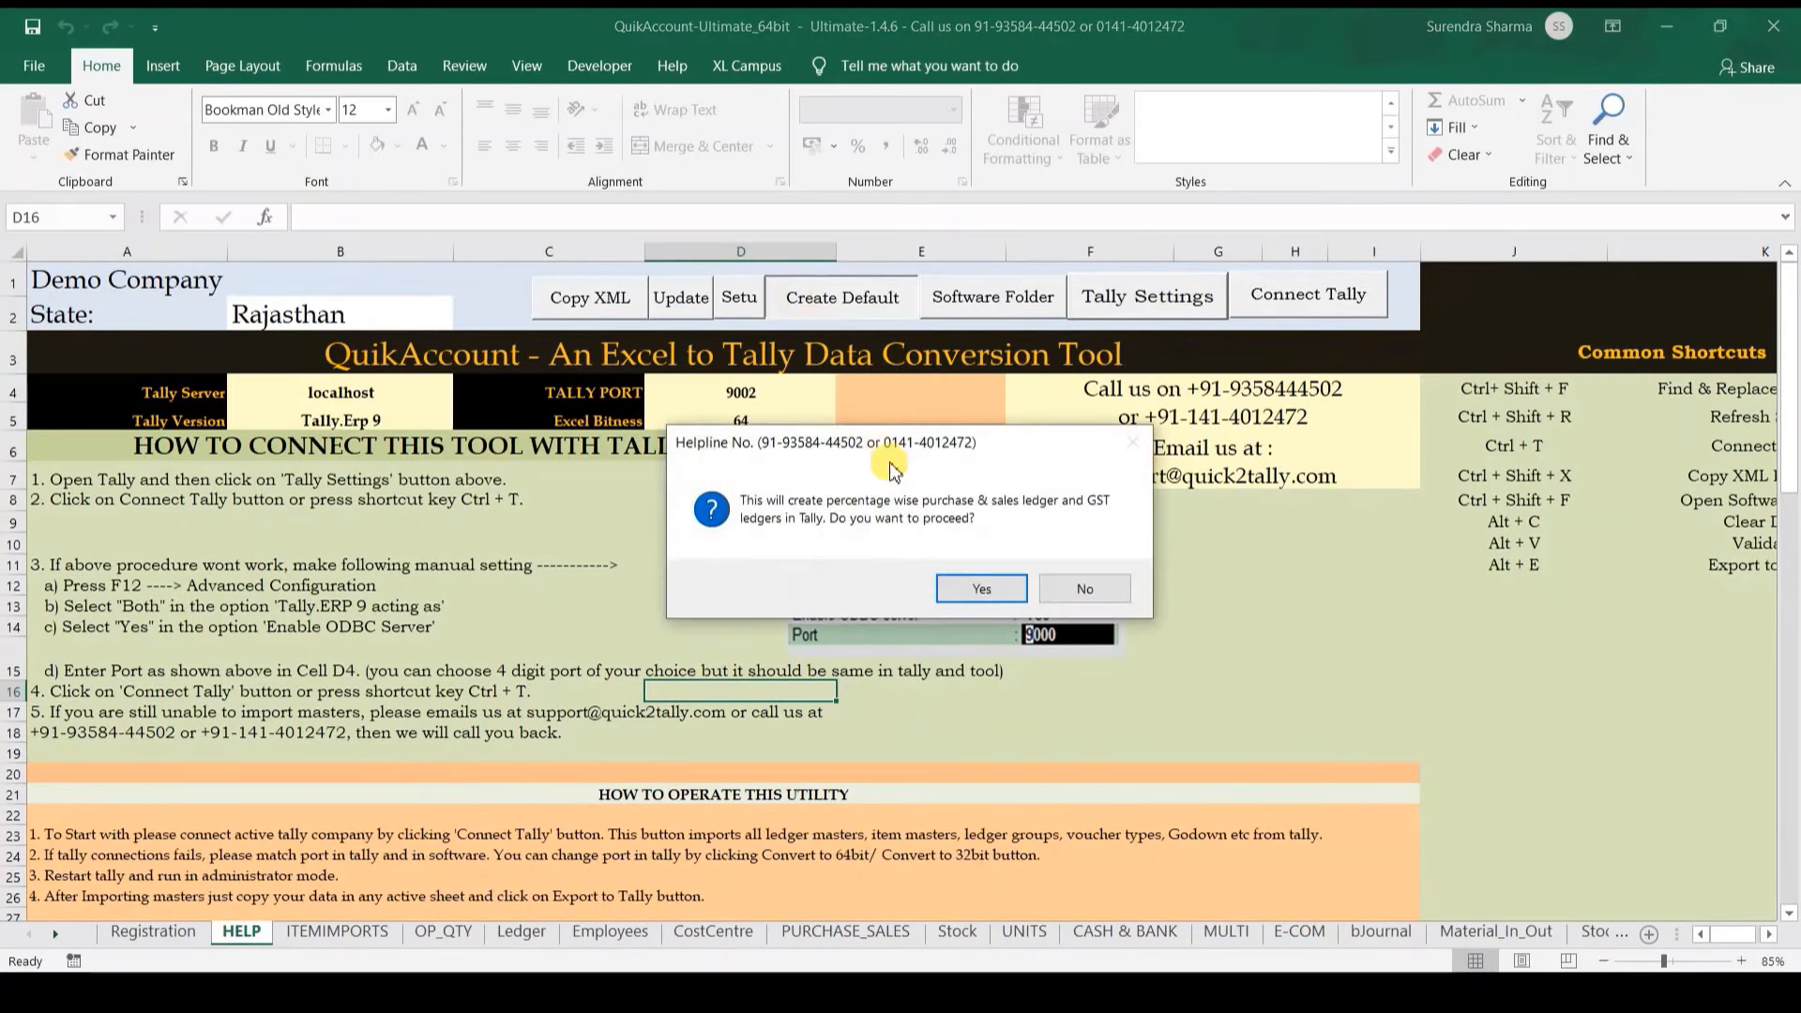
pyautogui.click(957, 591)
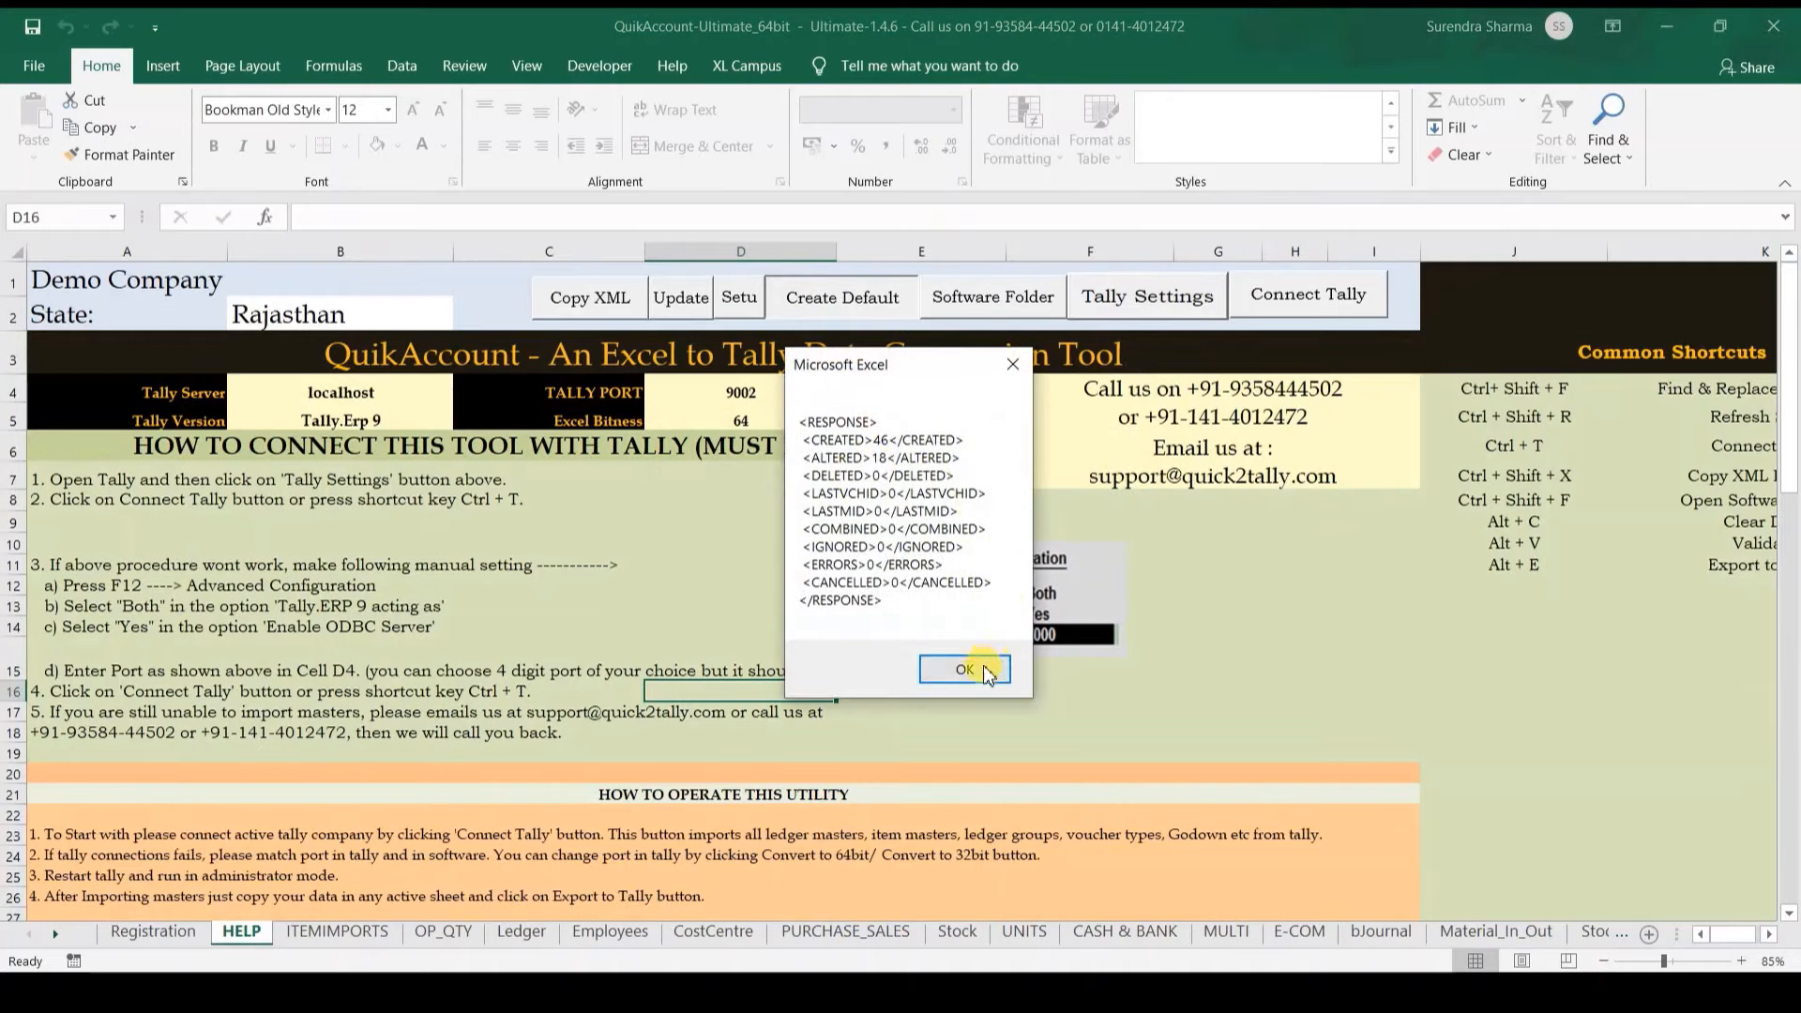
pyautogui.click(964, 669)
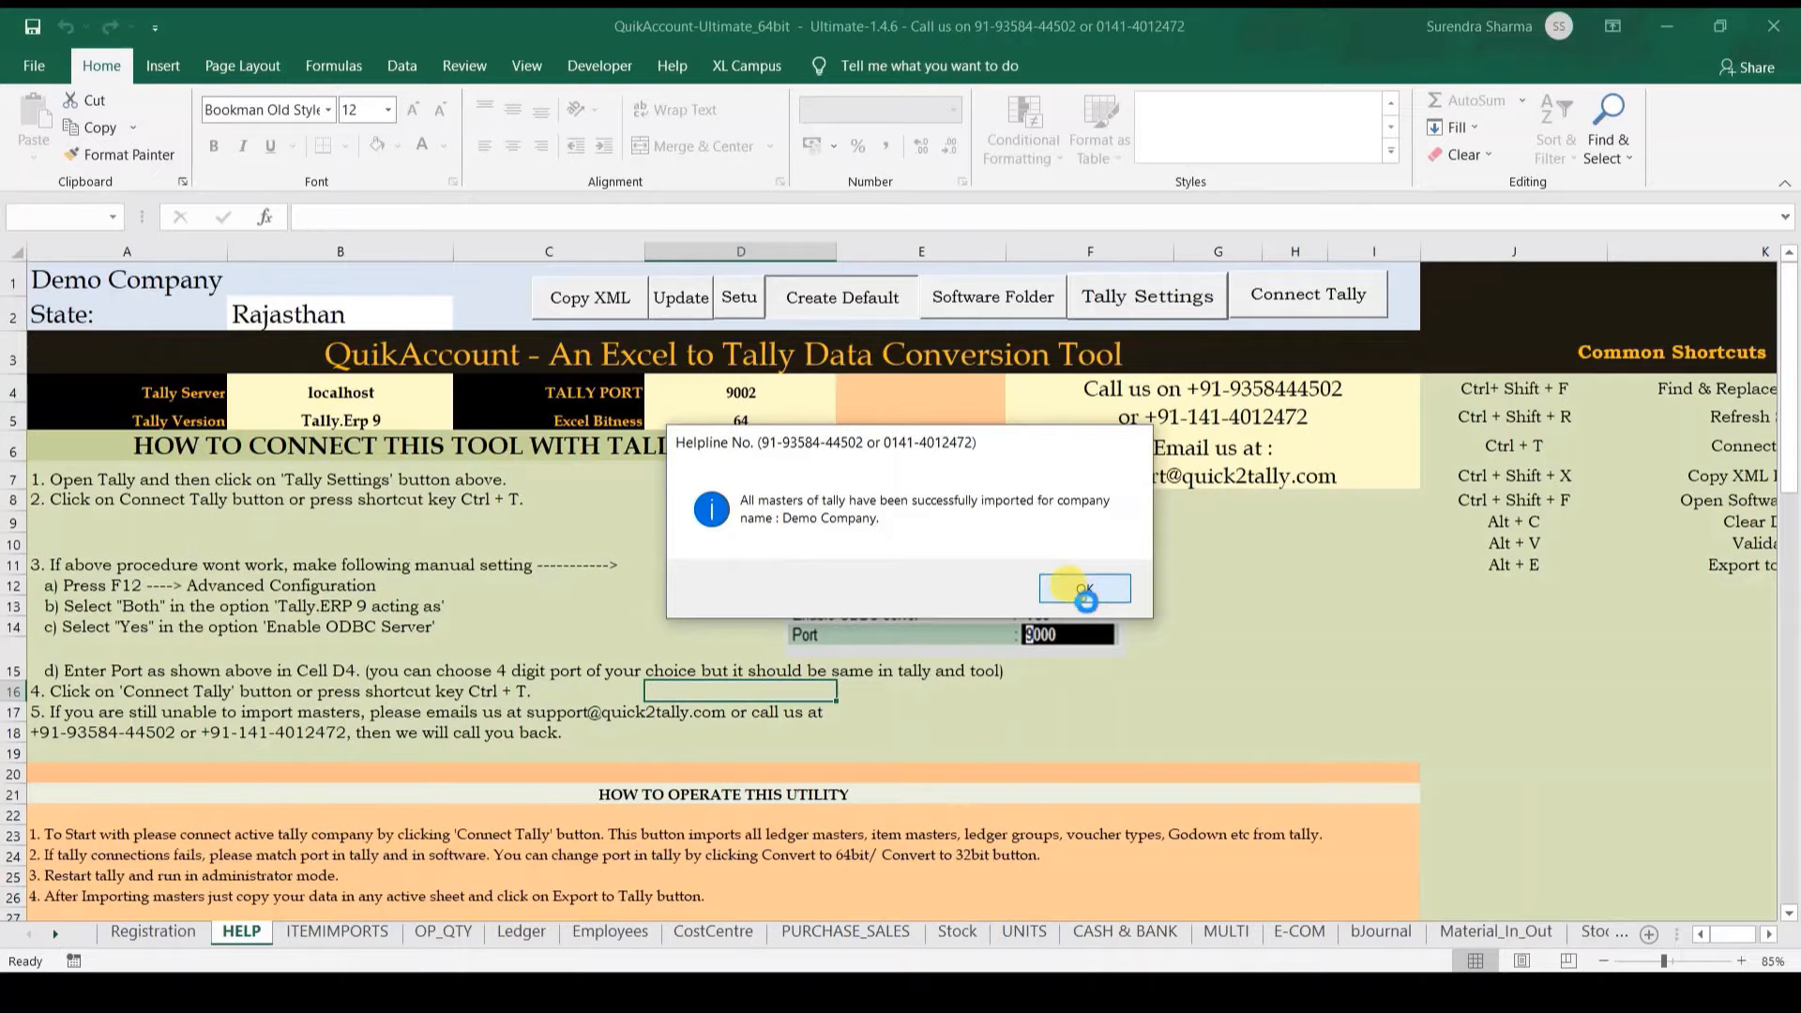
pyautogui.click(1085, 591)
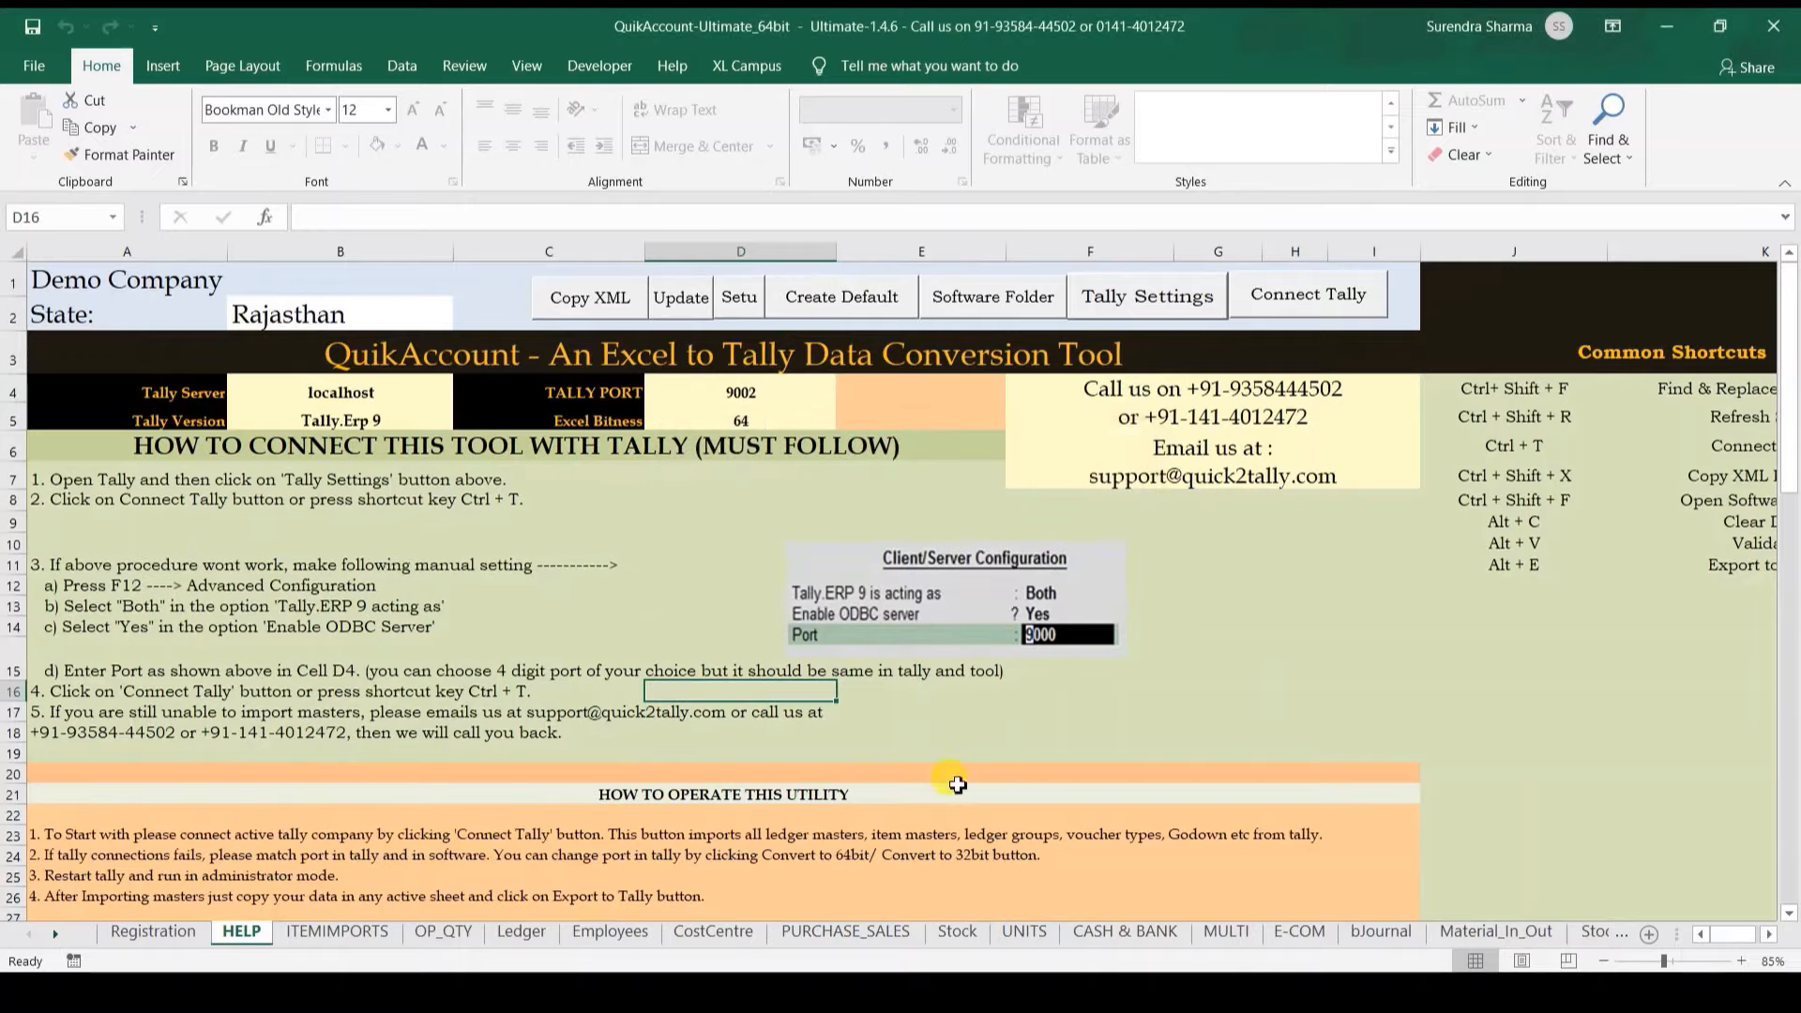
pyautogui.click(785, 993)
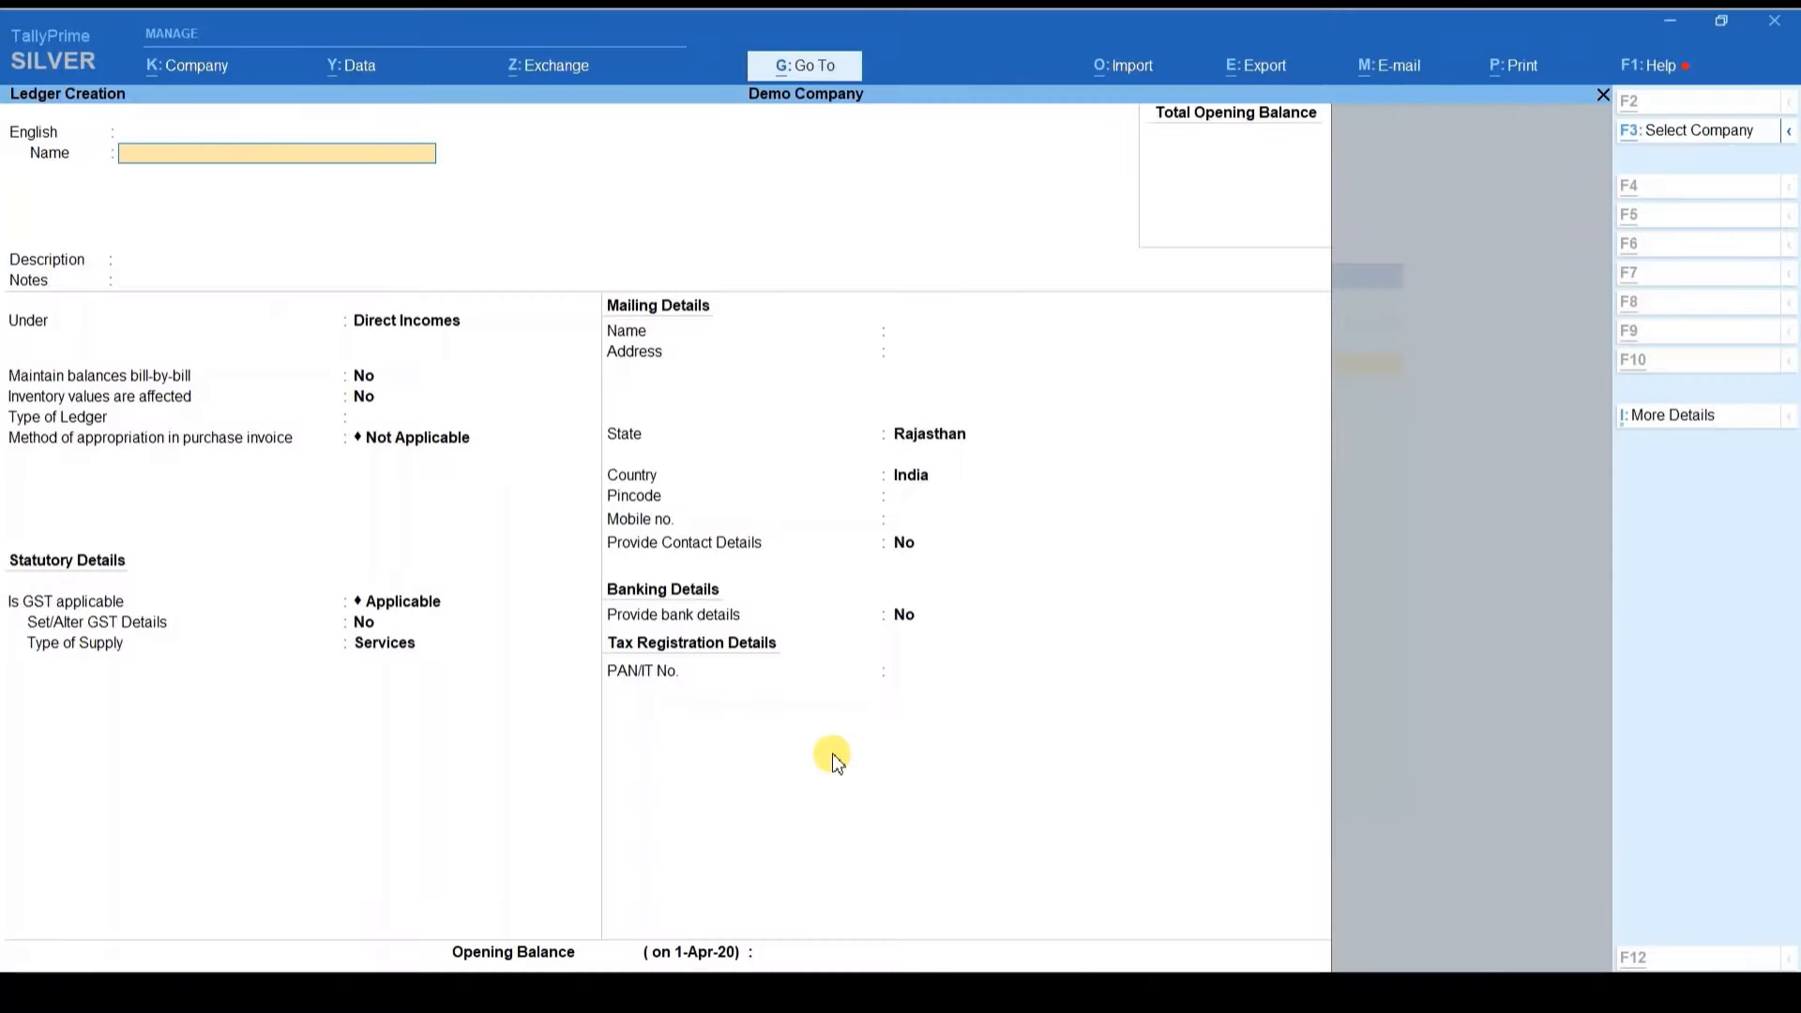
pyautogui.press('Escape')
pyautogui.press('Escape')
pyautogui.press('Escape')
pyautogui.press('Escape')
pyautogui.press('d')
pyautogui.press('a')
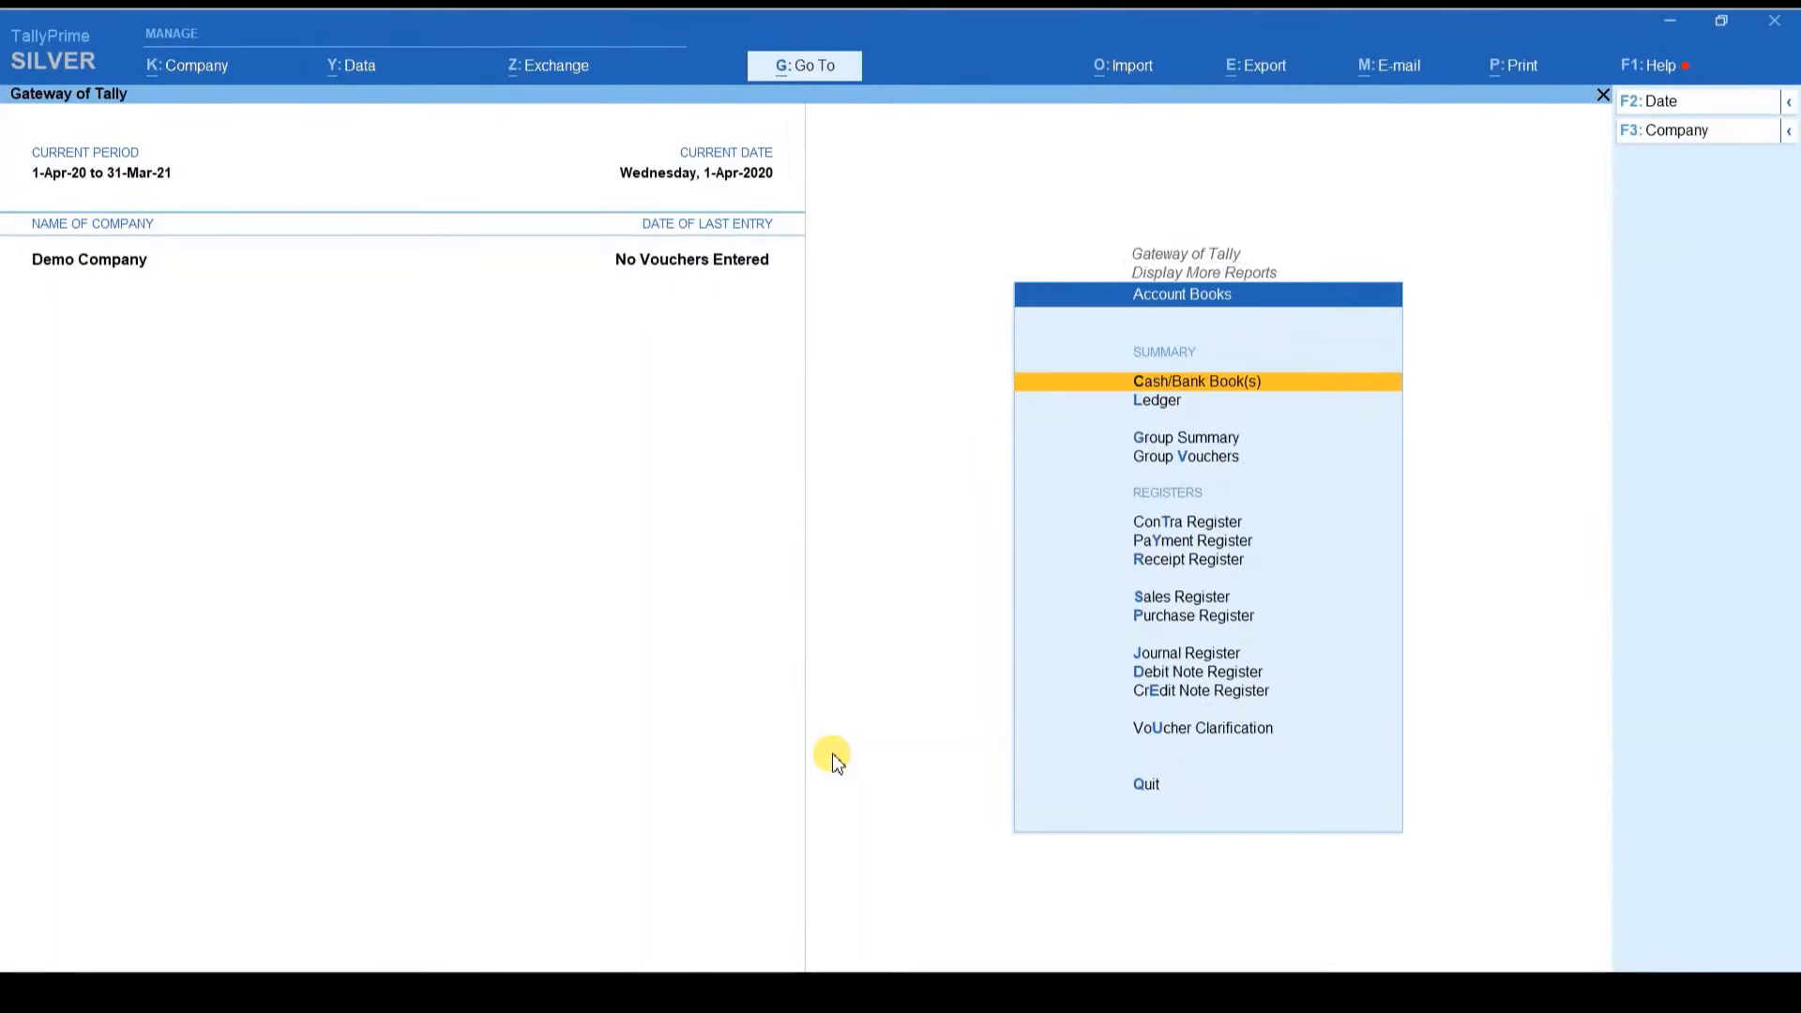
pyautogui.press('l')
pyautogui.press('Down')
pyautogui.press('Down')
pyautogui.press('Down')
pyautogui.press('Down')
pyautogui.press('Down')
pyautogui.press('Down')
pyautogui.press('Down')
pyautogui.press('Up')
pyautogui.press('Up')
pyautogui.press('Up')
pyautogui.press('Up')
pyautogui.press('Up')
pyautogui.press('Up')
pyautogui.press('Up')
pyautogui.press('Up')
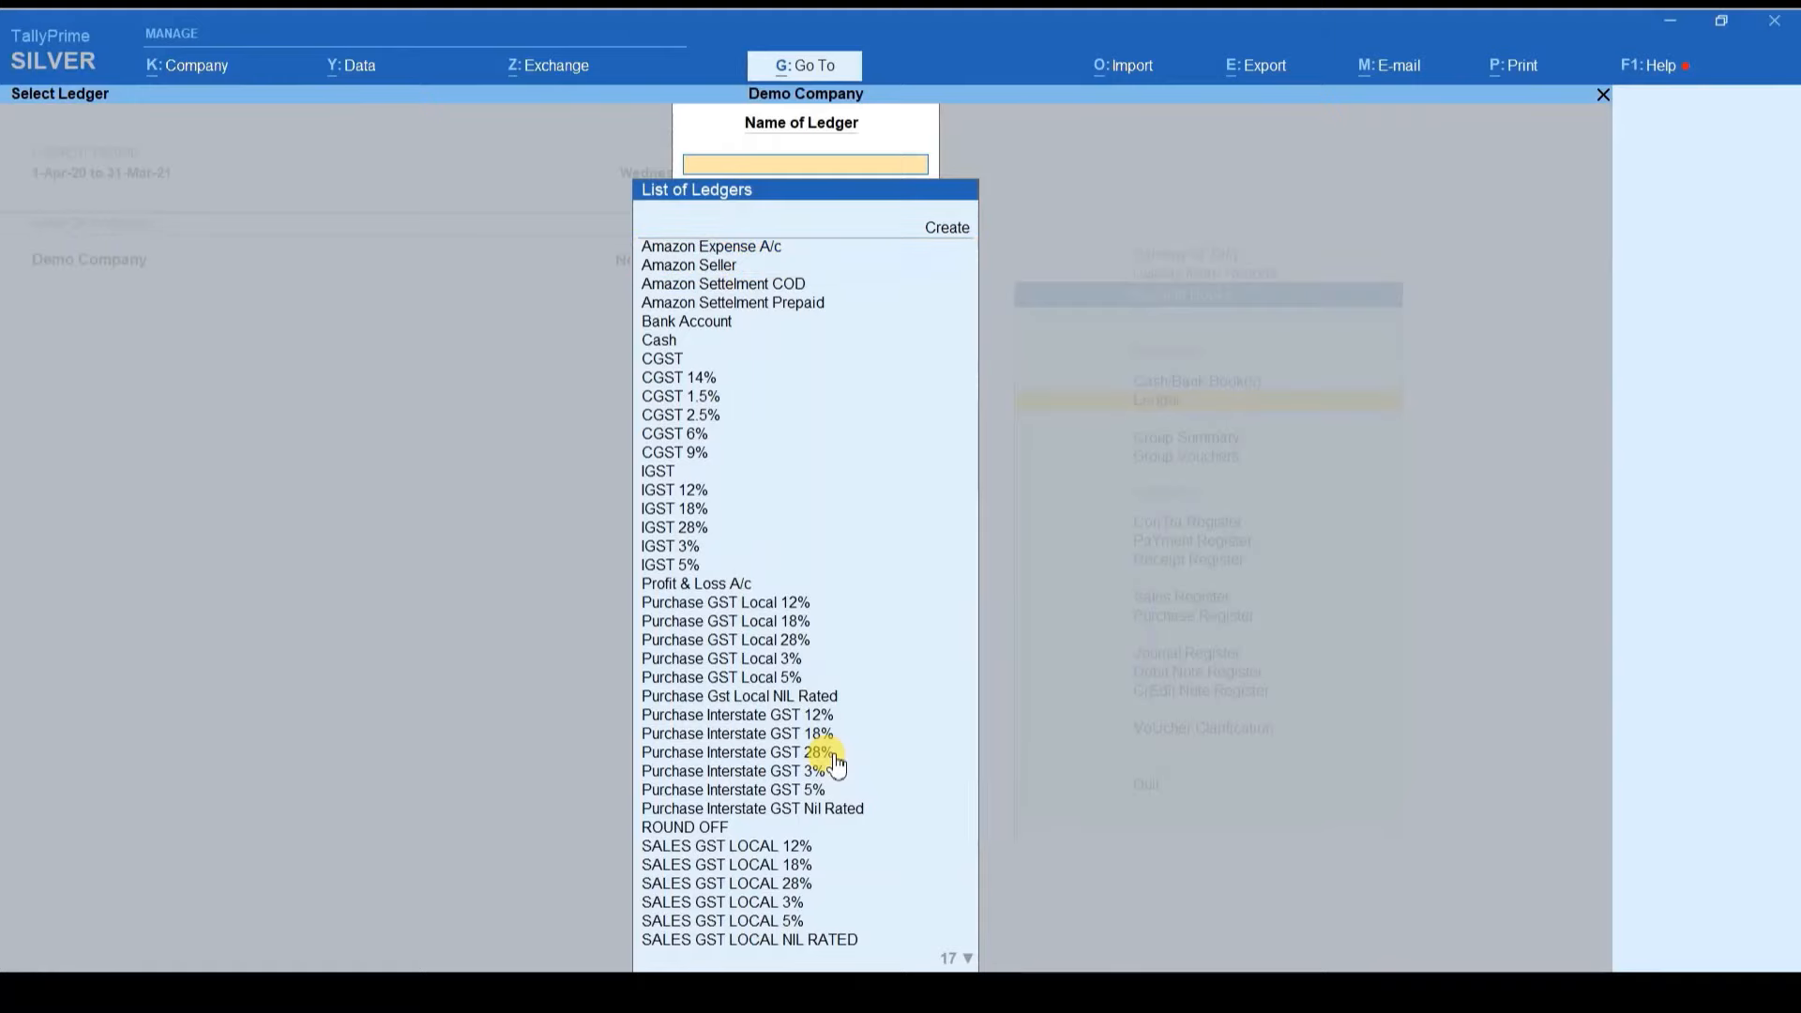
pyautogui.press('Down')
pyautogui.press('Down')
pyautogui.press('Down')
pyautogui.press('Down')
pyautogui.press('Down')
pyautogui.press('Down')
pyautogui.press('Down')
pyautogui.press('Down')
pyautogui.press('Down')
pyautogui.press('Up')
pyautogui.press('Up')
pyautogui.press('Up')
pyautogui.press('Up')
pyautogui.press('Up')
pyautogui.press('Up')
pyautogui.press('Up')
pyautogui.press('Up')
pyautogui.press('Up')
pyautogui.press('Up')
pyautogui.press('Up')
pyautogui.press('Up')
pyautogui.press('Up')
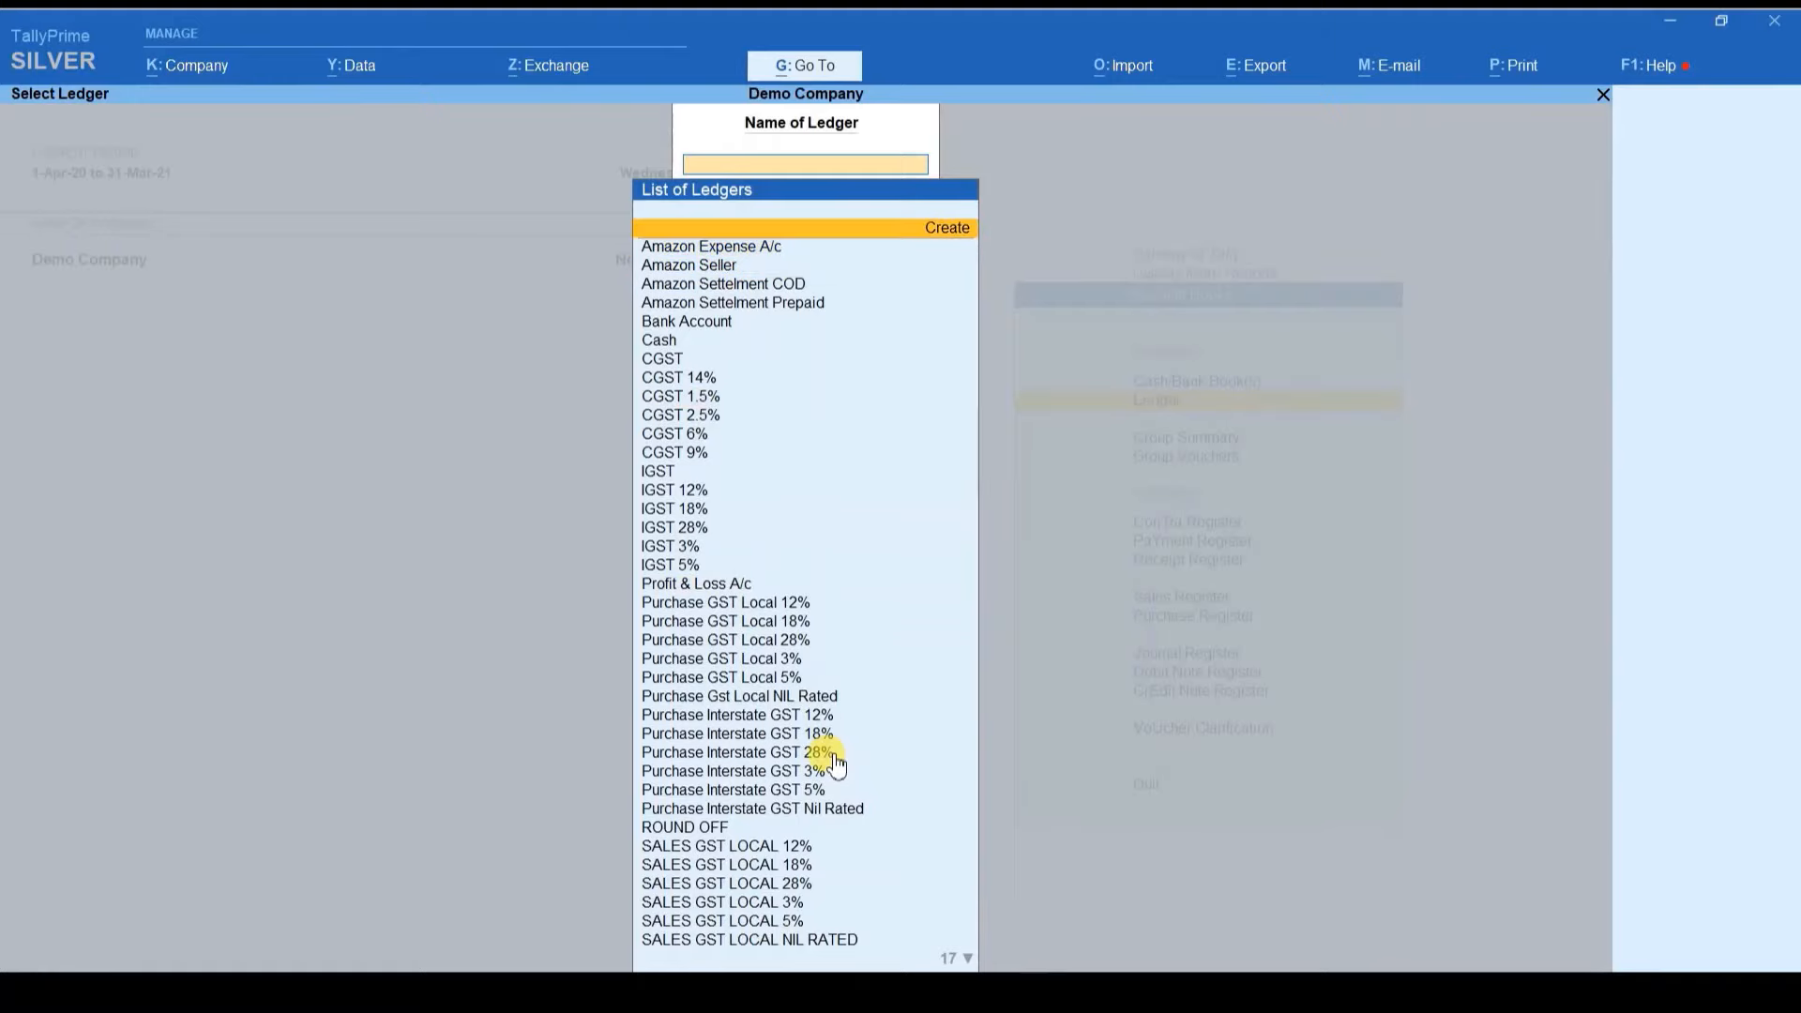
pyautogui.press('Down')
pyautogui.press('Down')
pyautogui.press('Down')
pyautogui.press('Down')
pyautogui.press('Down')
pyautogui.press('Down')
pyautogui.press('Down')
pyautogui.press('Down')
pyautogui.press('Down')
pyautogui.press('Down')
pyautogui.press('Down')
pyautogui.press('Down')
pyautogui.press('Down')
pyautogui.press('Down')
pyautogui.press('Down')
pyautogui.press('Down')
pyautogui.press('Down')
pyautogui.press('Down')
pyautogui.press('Down')
pyautogui.press('Down')
pyautogui.press('Down')
pyautogui.press('Down')
pyautogui.press('Down')
pyautogui.press('Down')
pyautogui.press('Down')
pyautogui.press('Down')
pyautogui.press('Down')
pyautogui.press('Down')
pyautogui.press('Down')
pyautogui.press('Down')
pyautogui.press('Down')
pyautogui.press('Down')
pyautogui.press('Down')
pyautogui.press('Down')
pyautogui.press('Down')
pyautogui.press('Down')
pyautogui.press('Down')
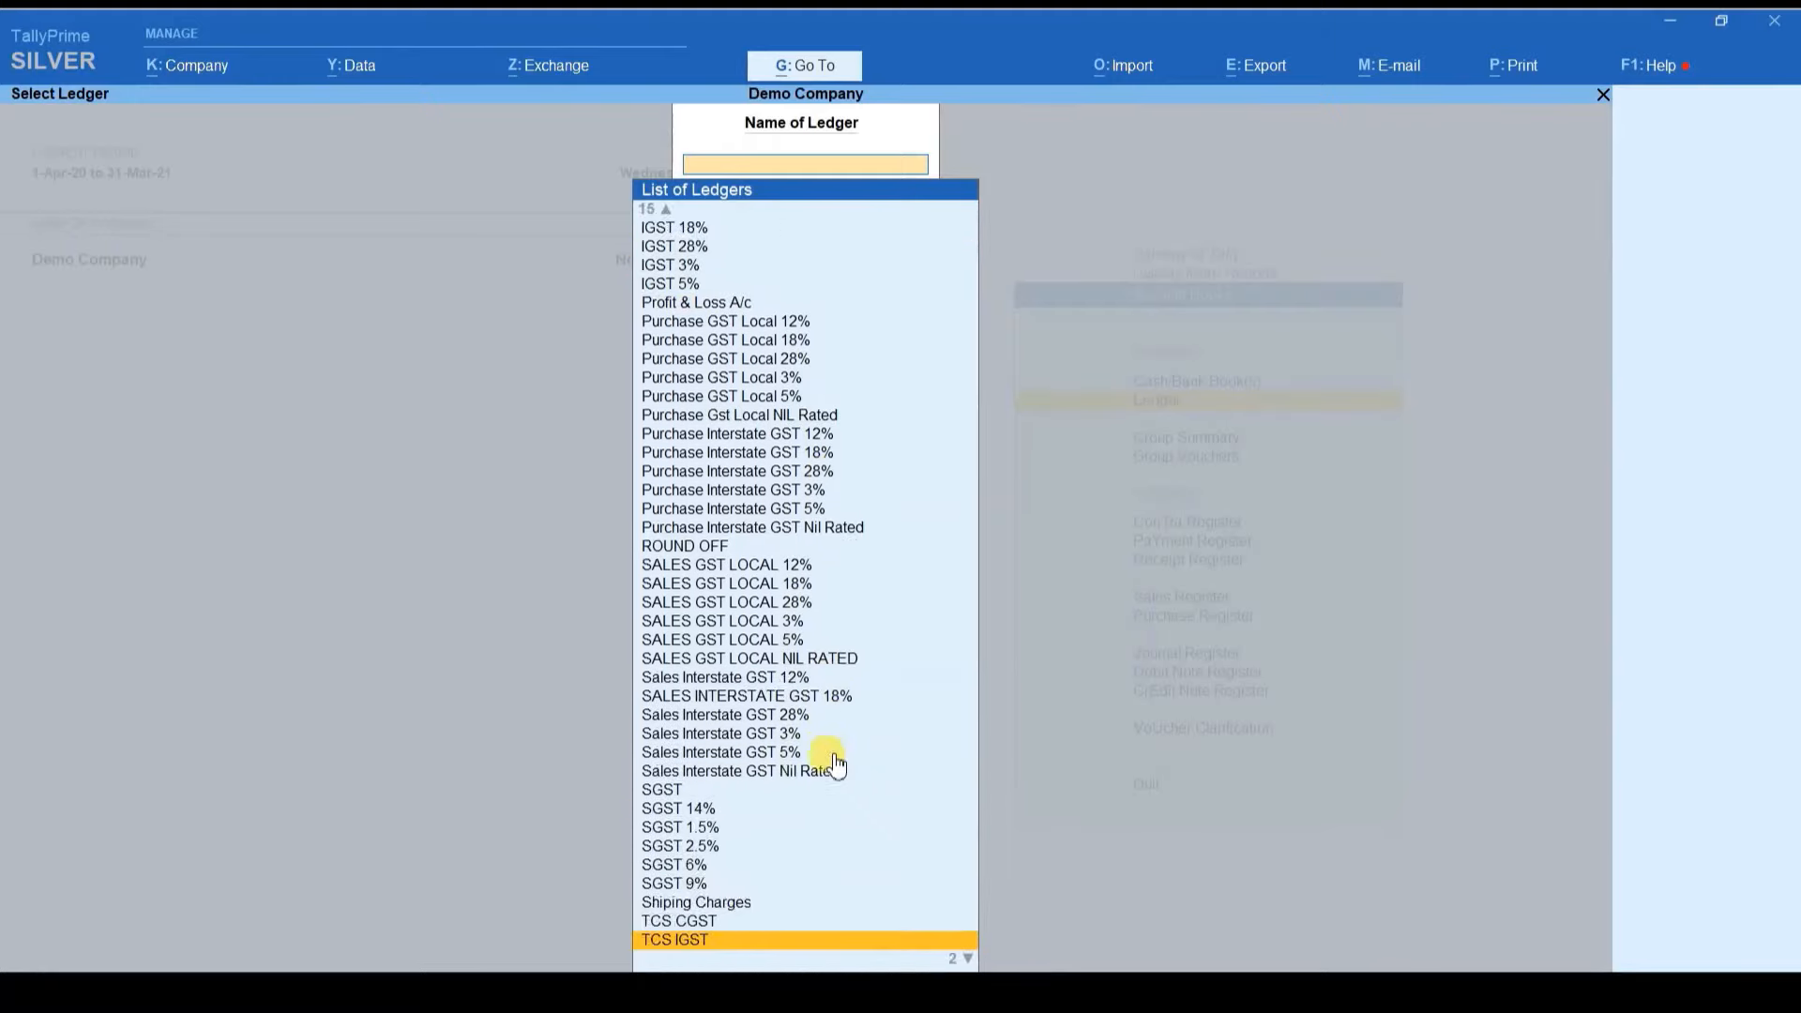
pyautogui.press('Home')
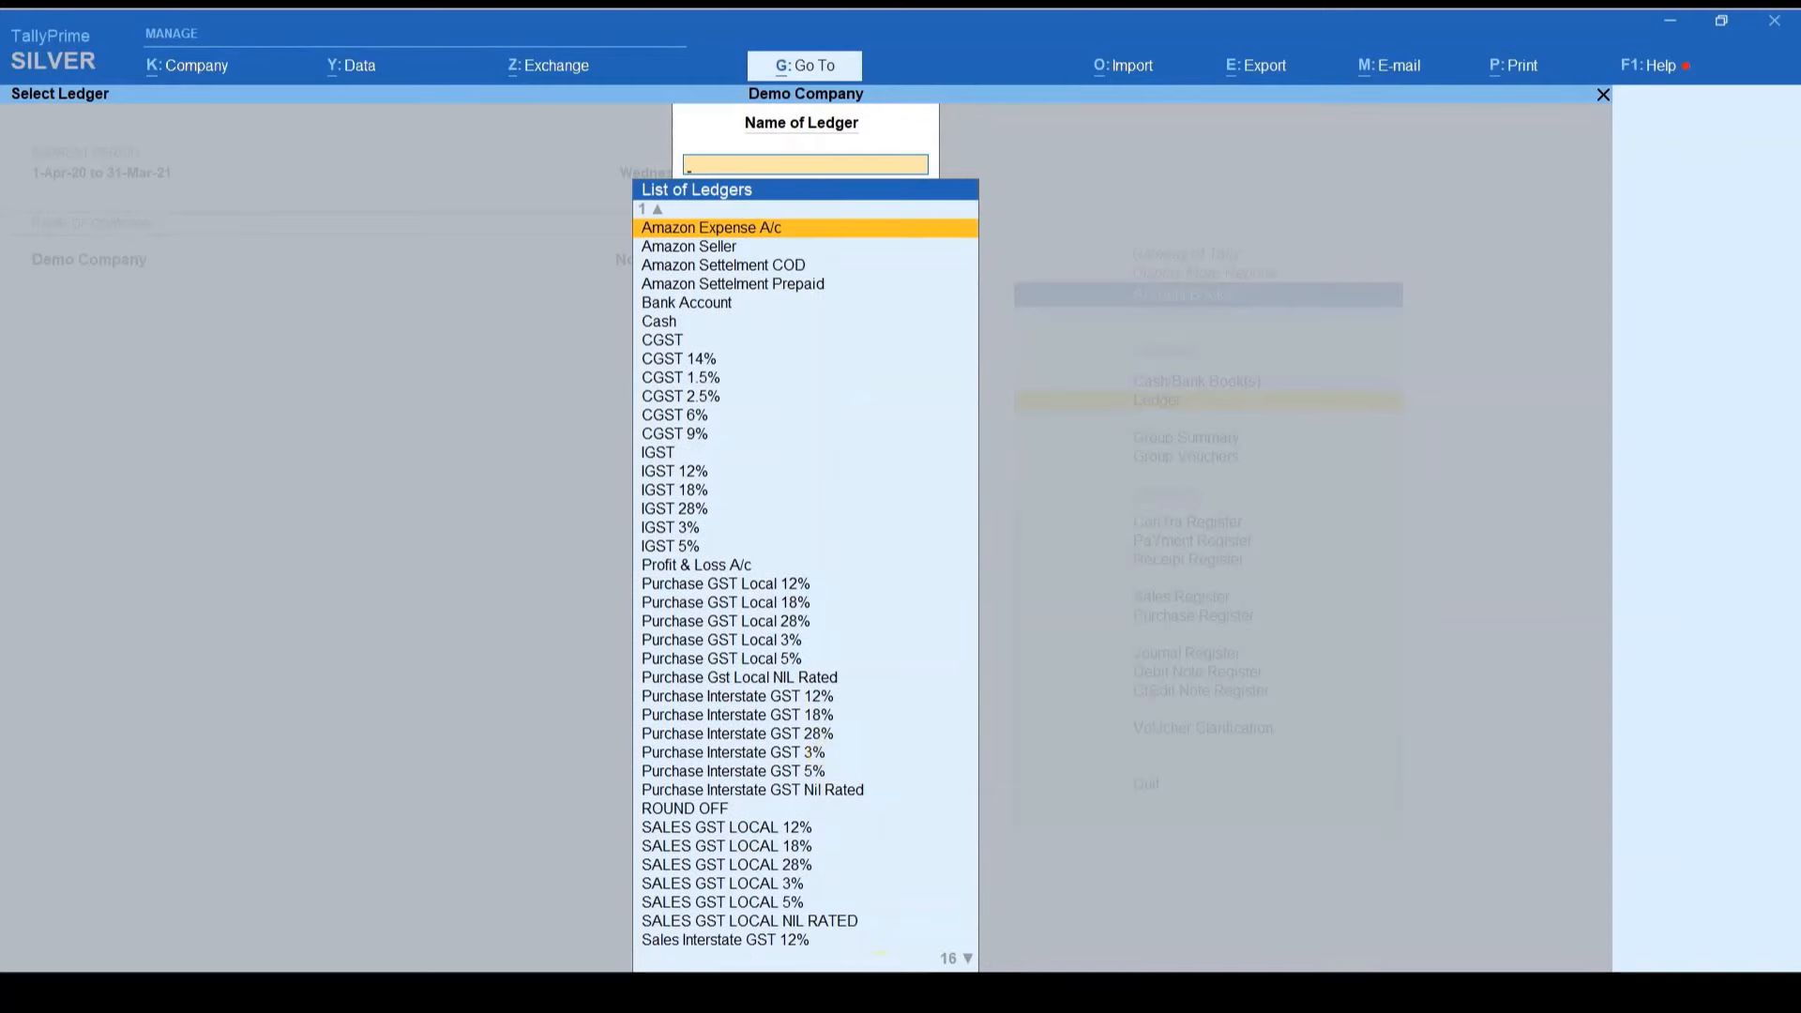
pyautogui.click(872, 993)
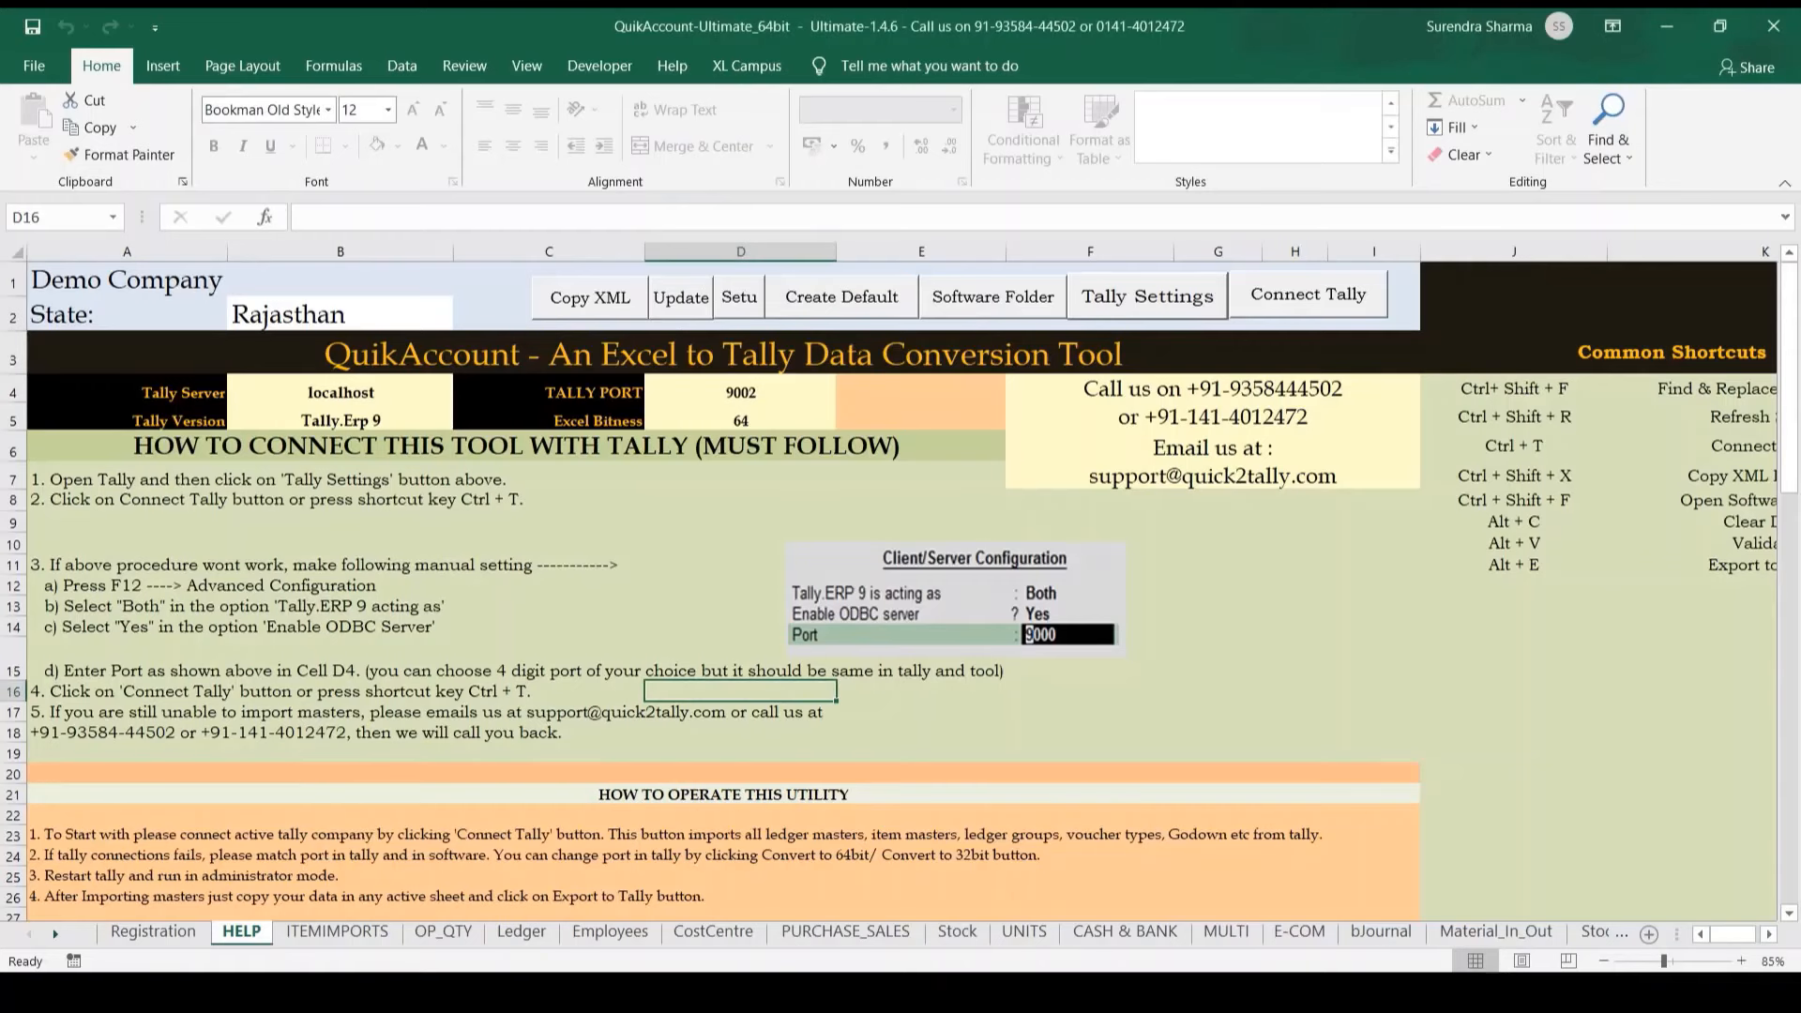
# Step: Open the E-COM sheet and switch WithInventory off and back on
pyautogui.click(1287, 932)
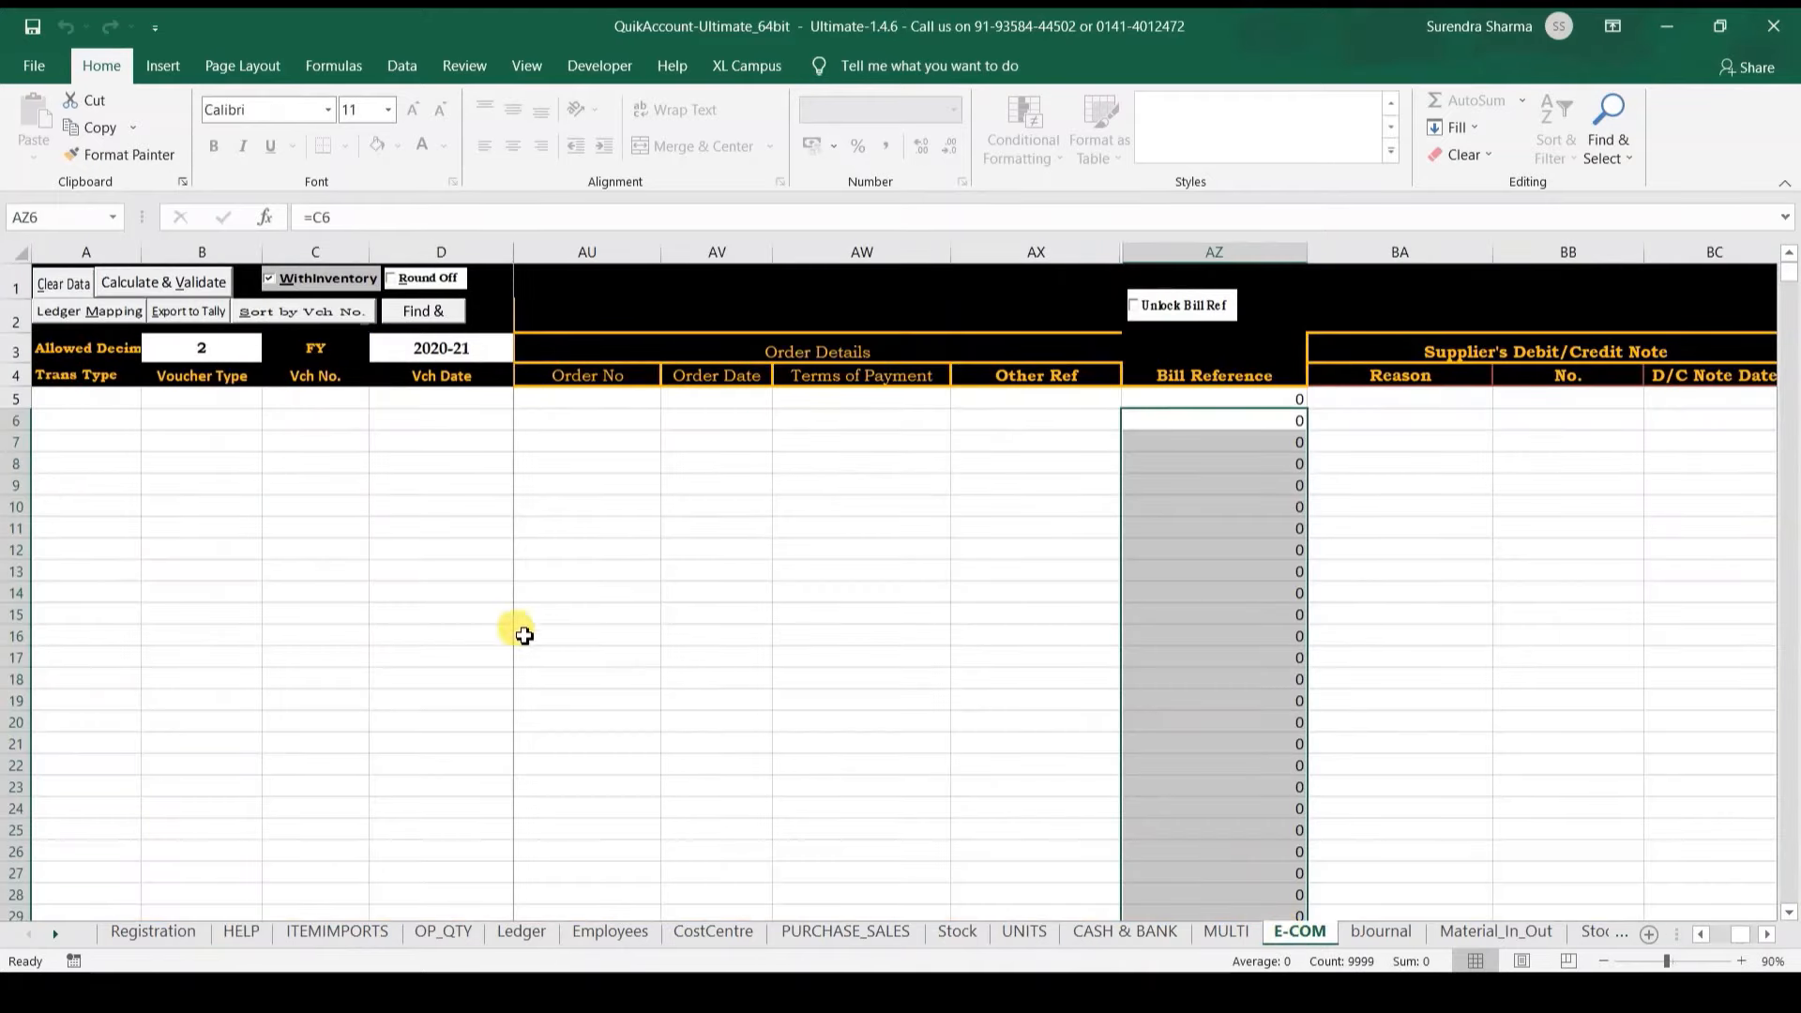
pyautogui.click(334, 508)
pyautogui.press('Right')
pyautogui.press('Right')
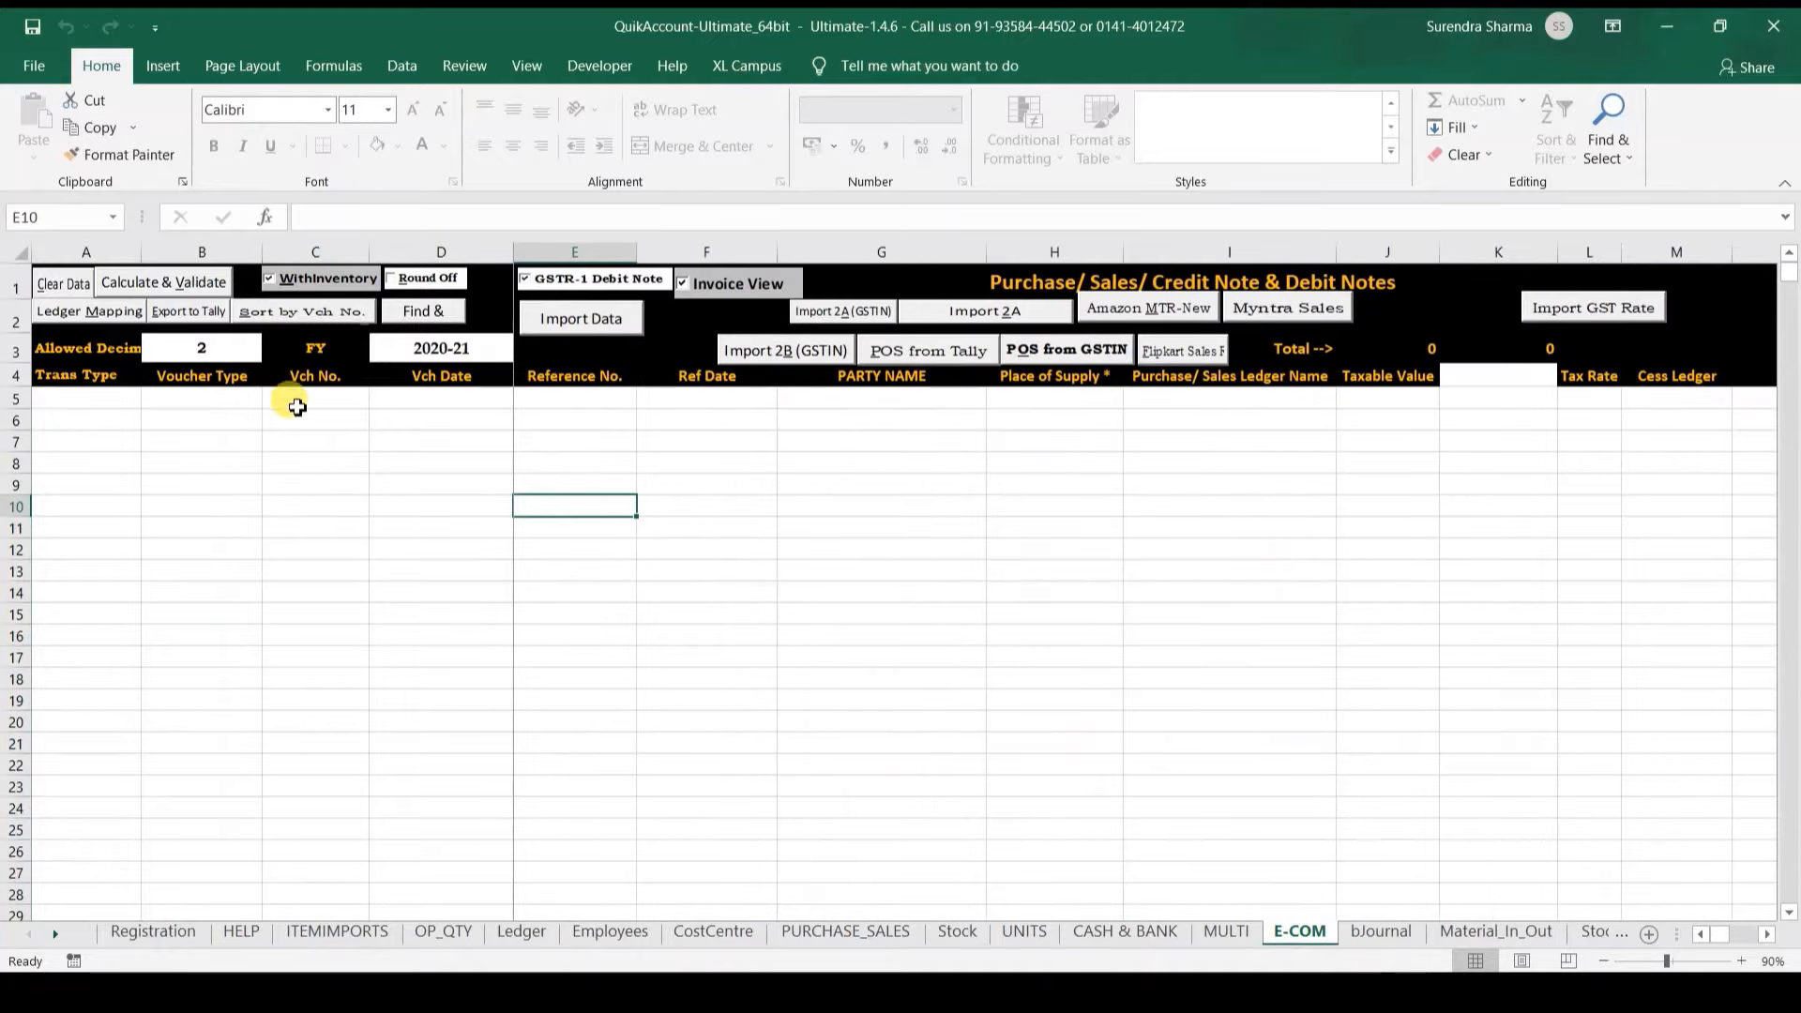
pyautogui.click(269, 280)
pyautogui.click(658, 398)
pyautogui.press('Up')
pyautogui.press('Right')
pyautogui.press('Right')
pyautogui.press('Right')
pyautogui.press('Right')
pyautogui.press('Right')
pyautogui.press('Right')
pyautogui.press('Right')
pyautogui.press('Right')
pyautogui.press('Right')
pyautogui.press('Right')
pyautogui.press('Right')
pyautogui.press('Right')
pyautogui.press('Right')
pyautogui.press('Right')
pyautogui.press('Right')
pyautogui.press('Right')
pyautogui.press('Right')
pyautogui.press('Right')
pyautogui.press('Right')
pyautogui.press('Right')
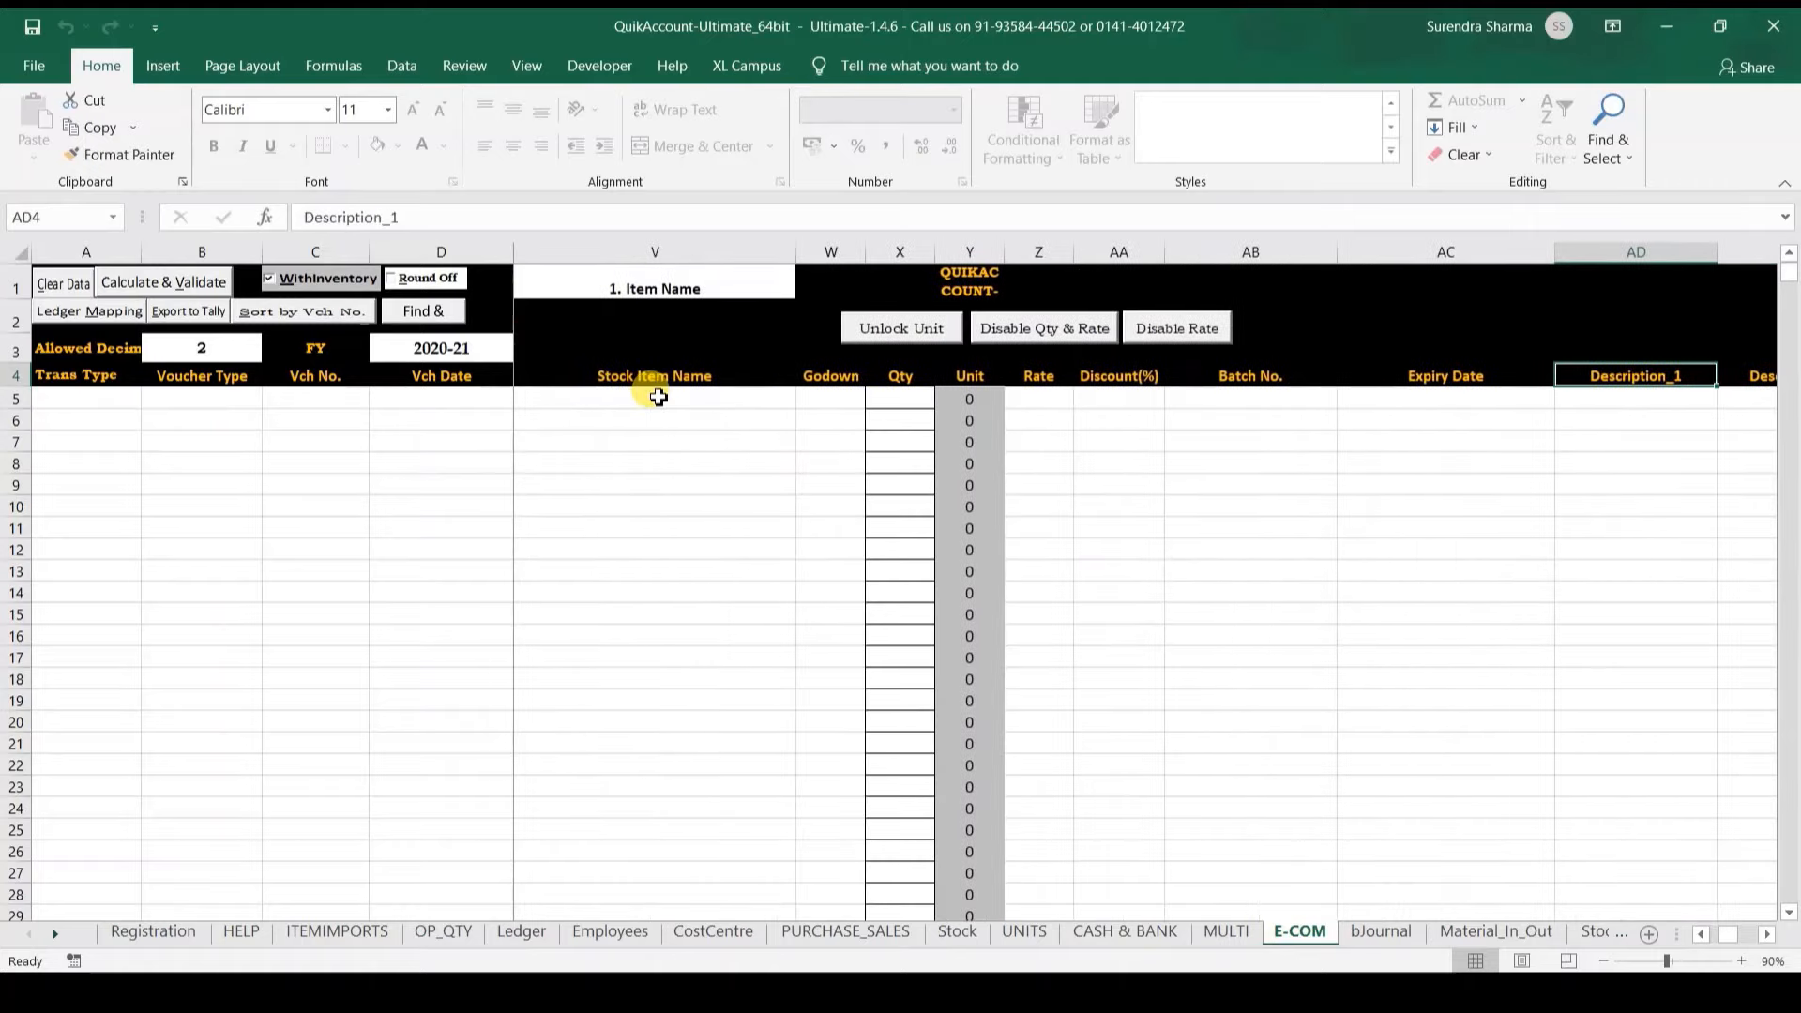
pyautogui.press('Left')
pyautogui.press('Left')
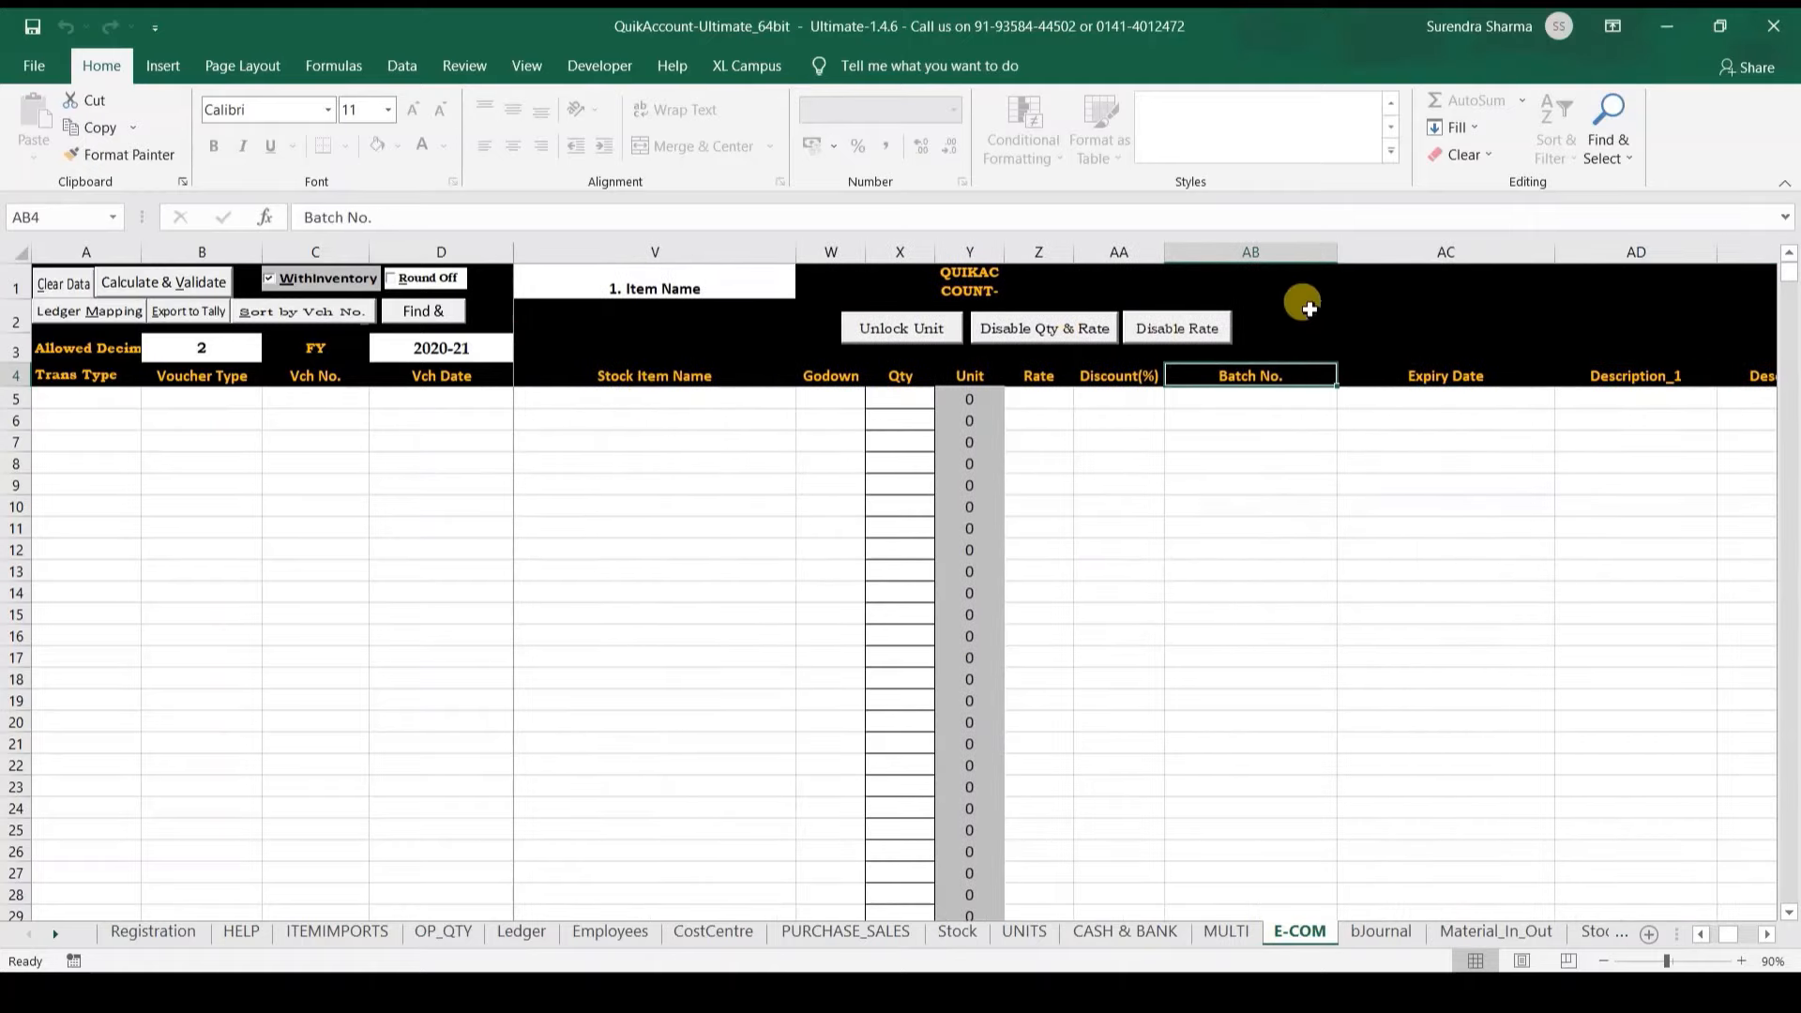
# Step: Disable then re-enable the Rate column, returning to the top of the entry table
pyautogui.click(1175, 334)
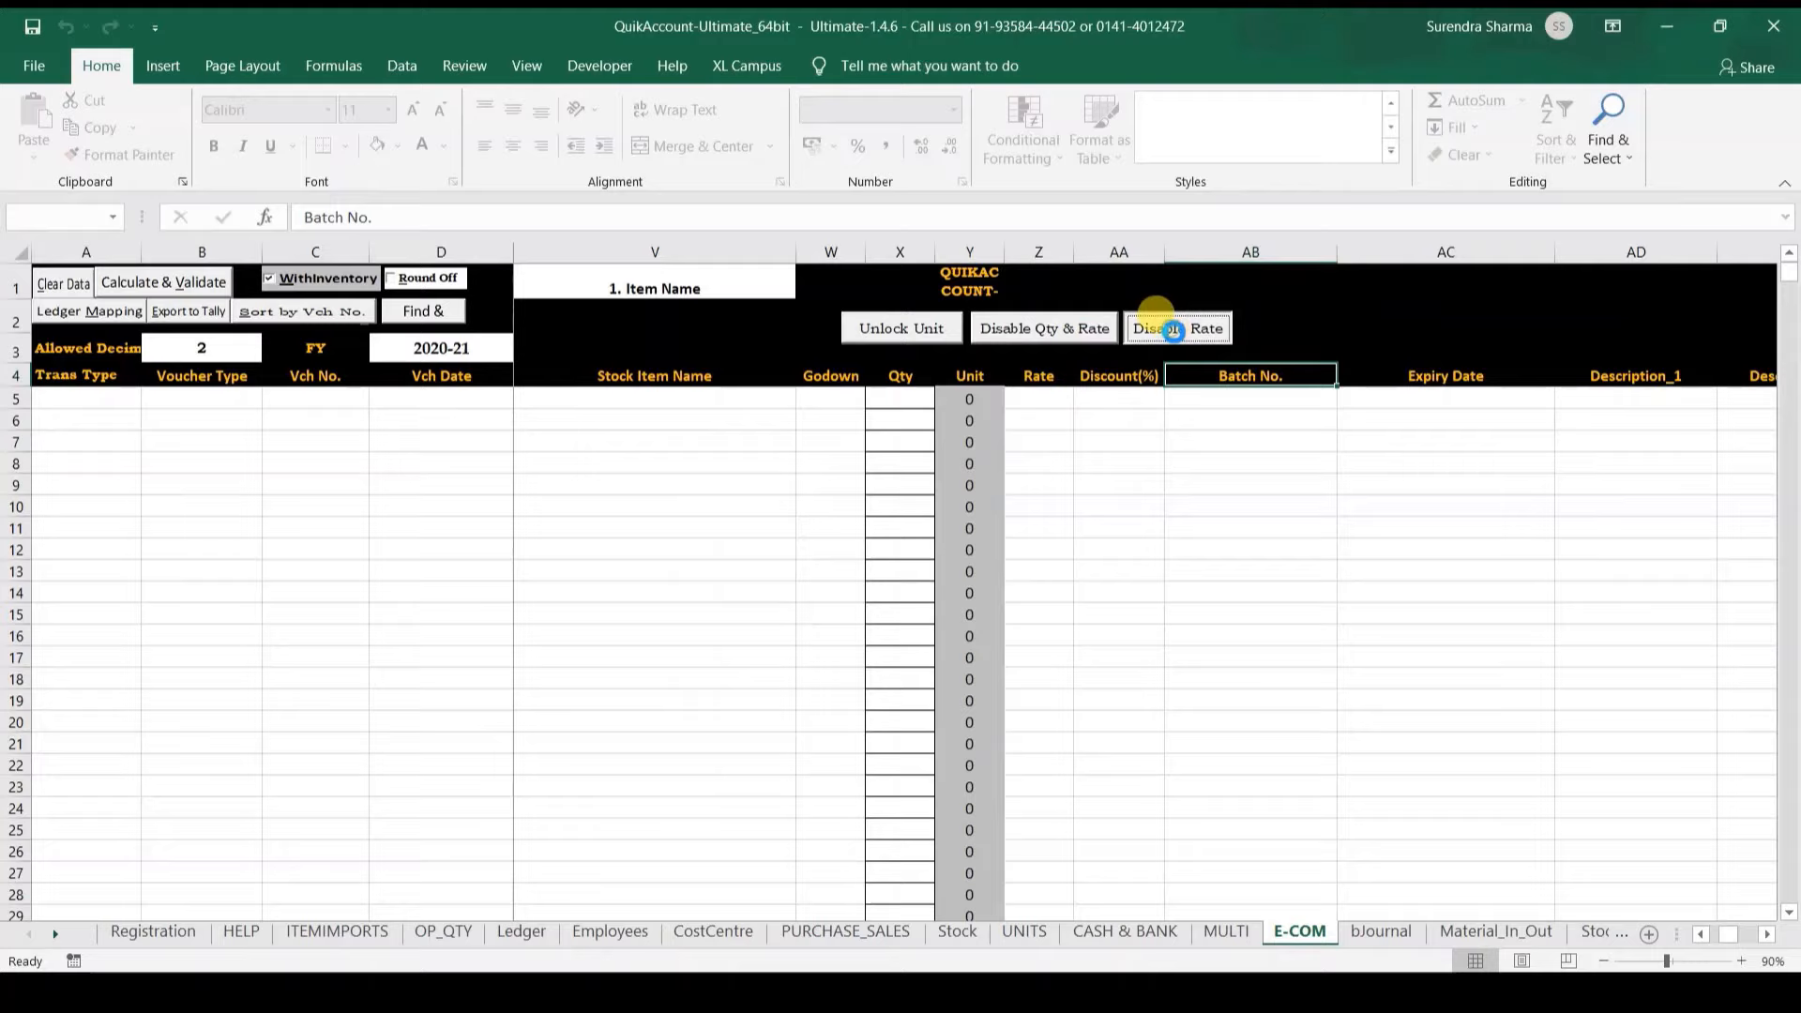
pyautogui.click(1056, 423)
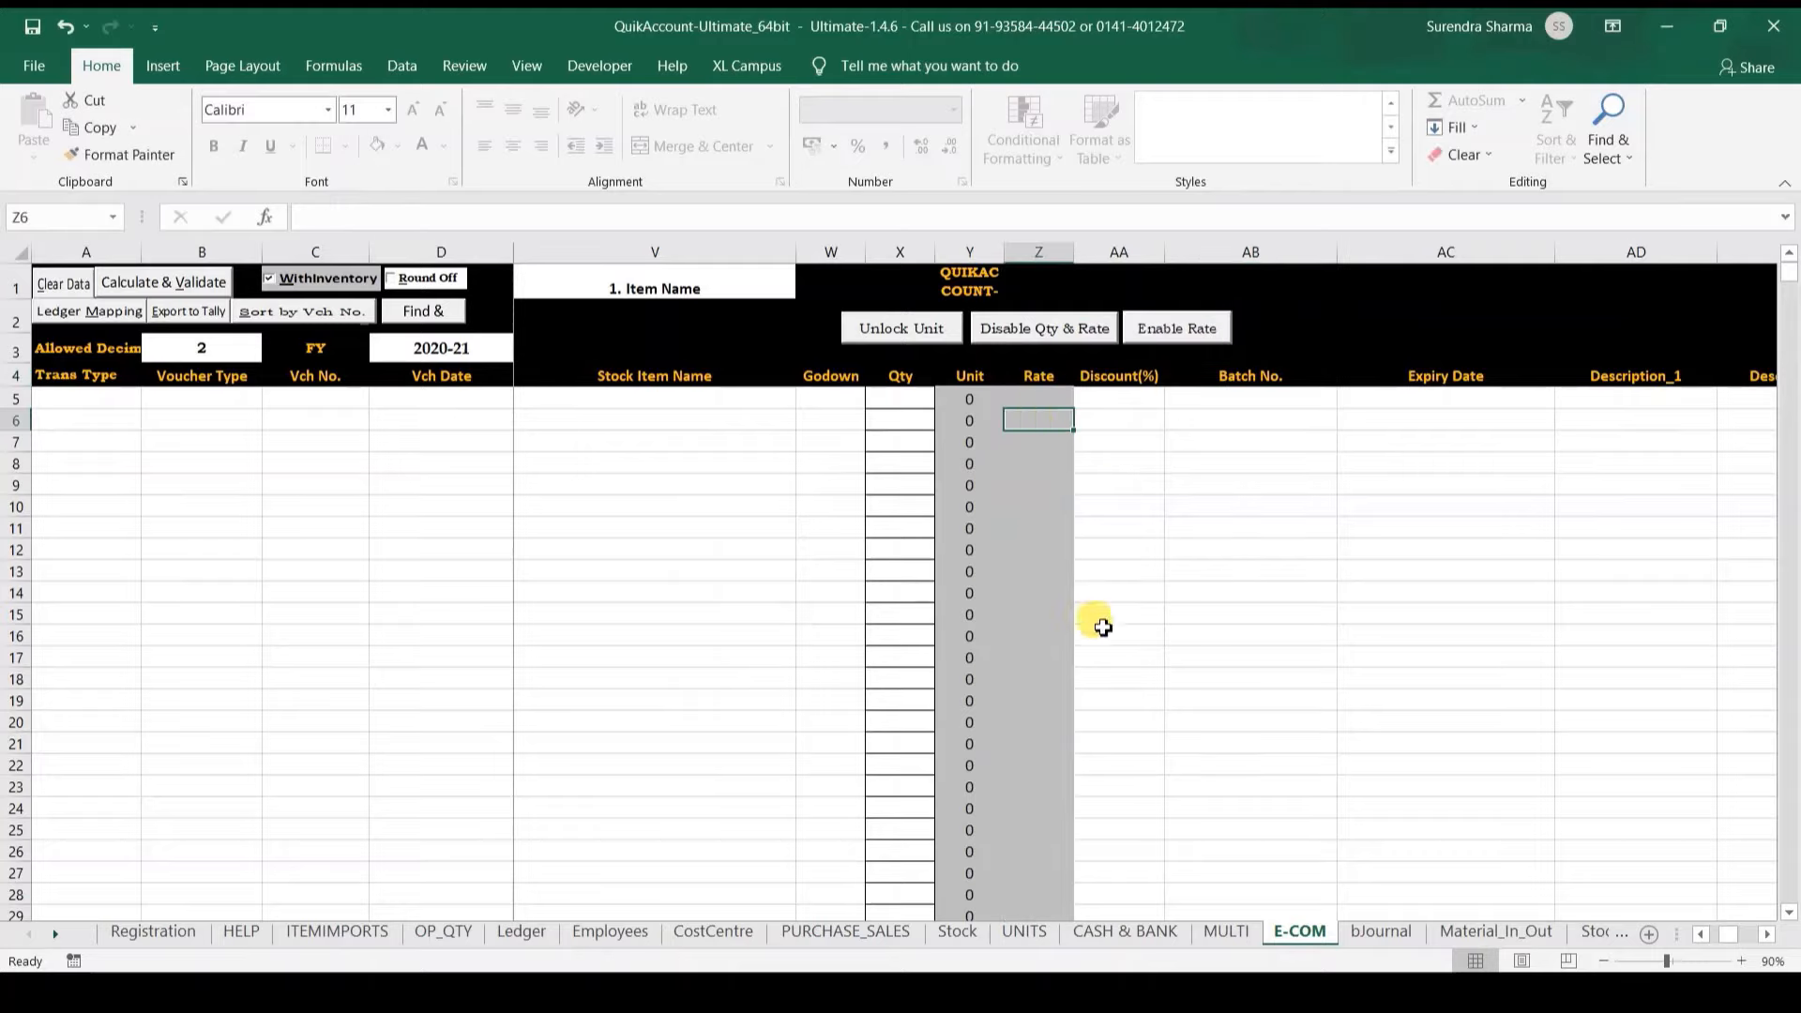
pyautogui.click(1156, 326)
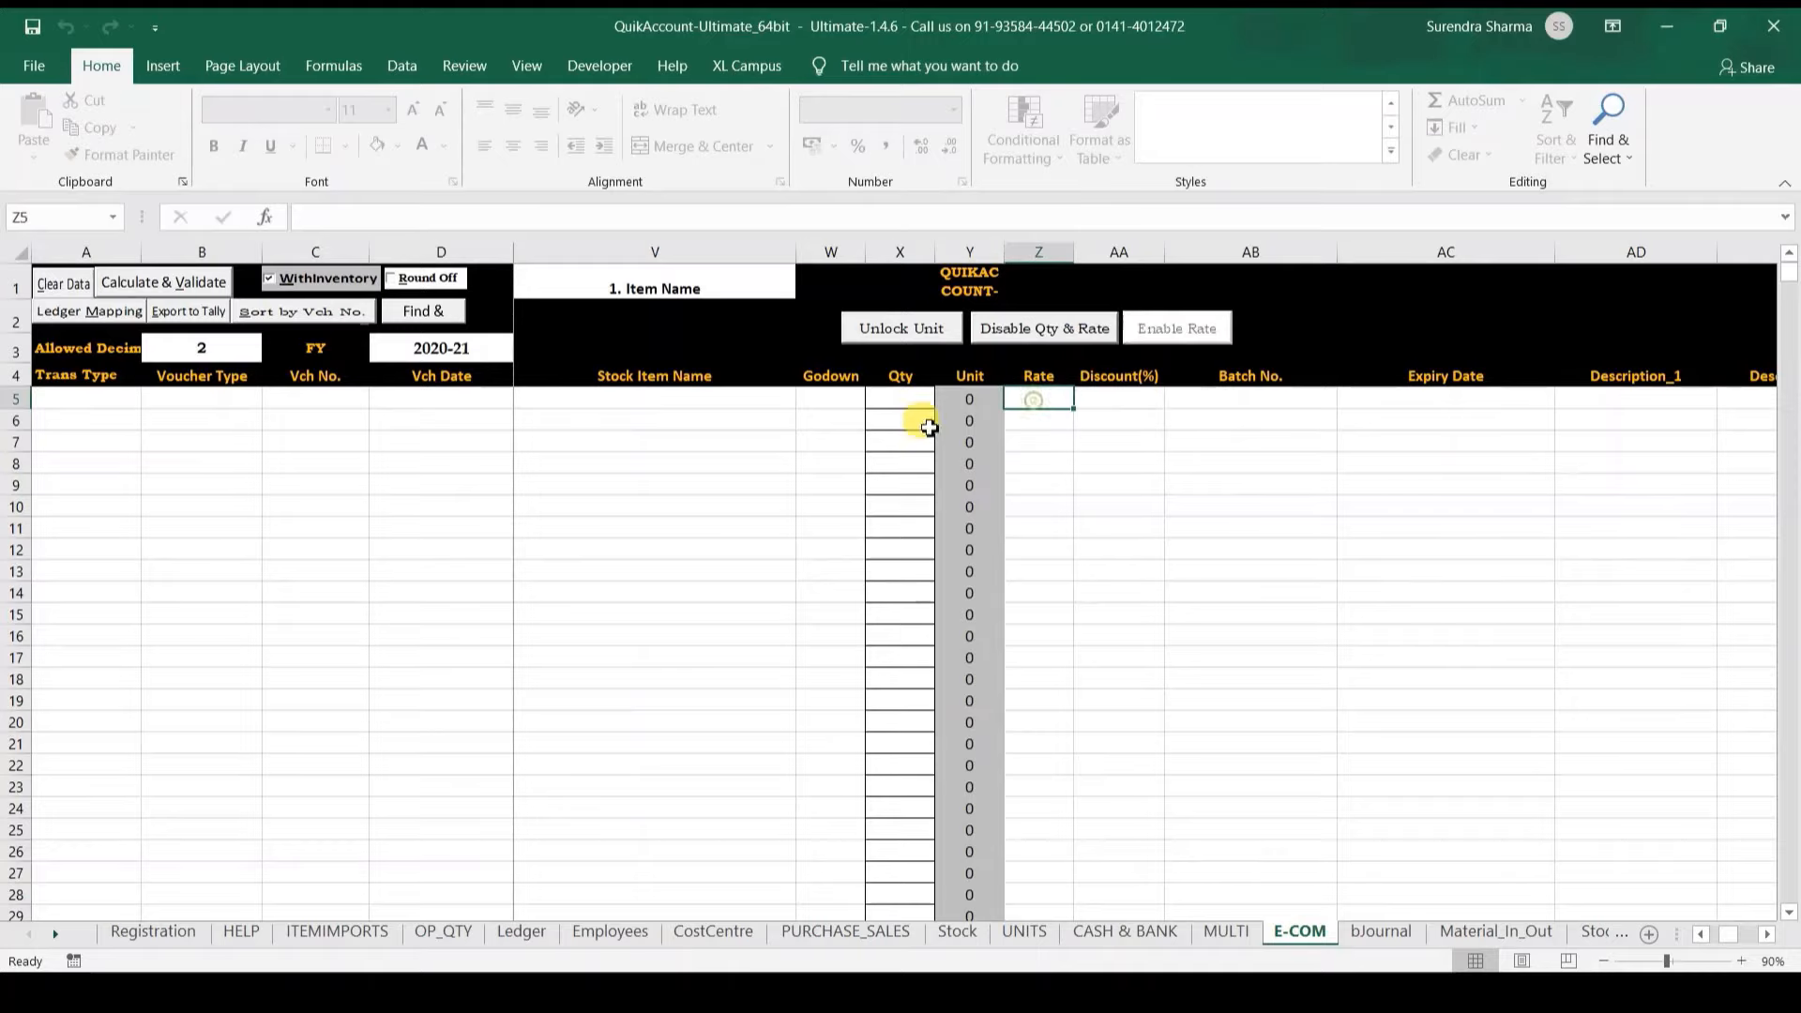
pyautogui.click(437, 415)
pyautogui.hotkey('ctrl', 'Left')
pyautogui.hotkey('ctrl', 'Up')
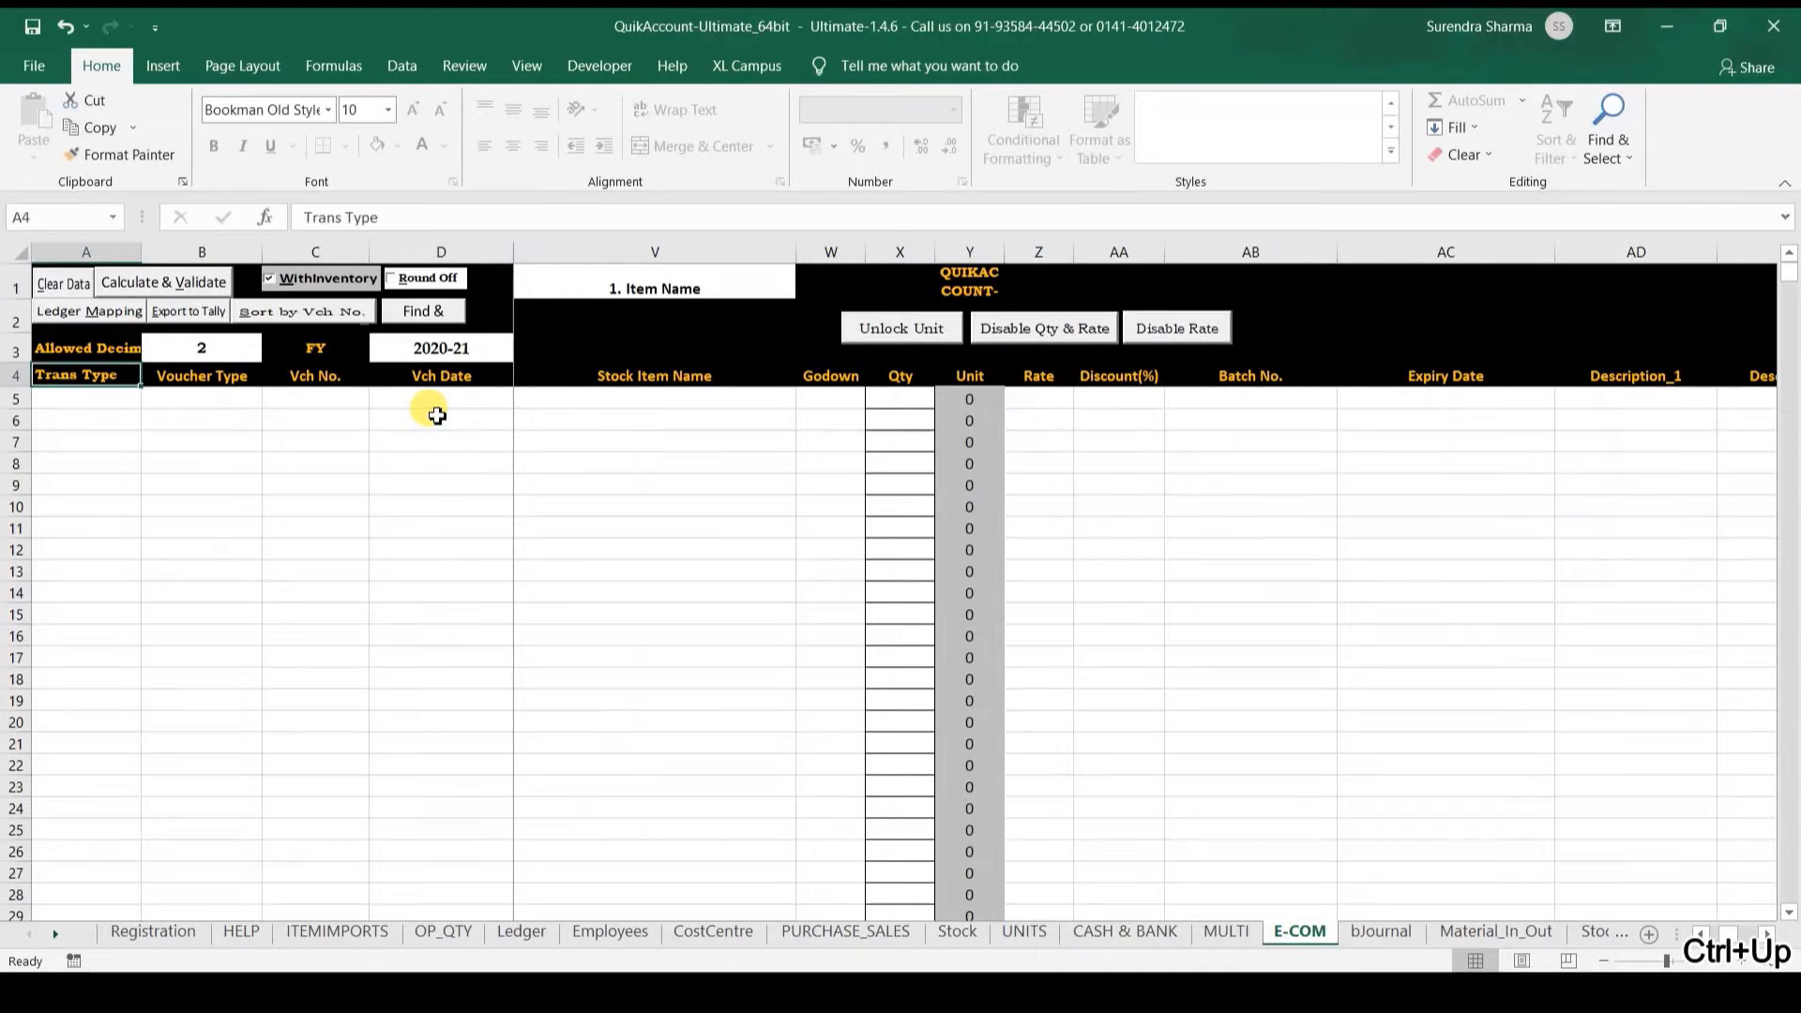
pyautogui.press('Right')
pyautogui.press('Right')
pyautogui.press('Right')
pyautogui.press('Right')
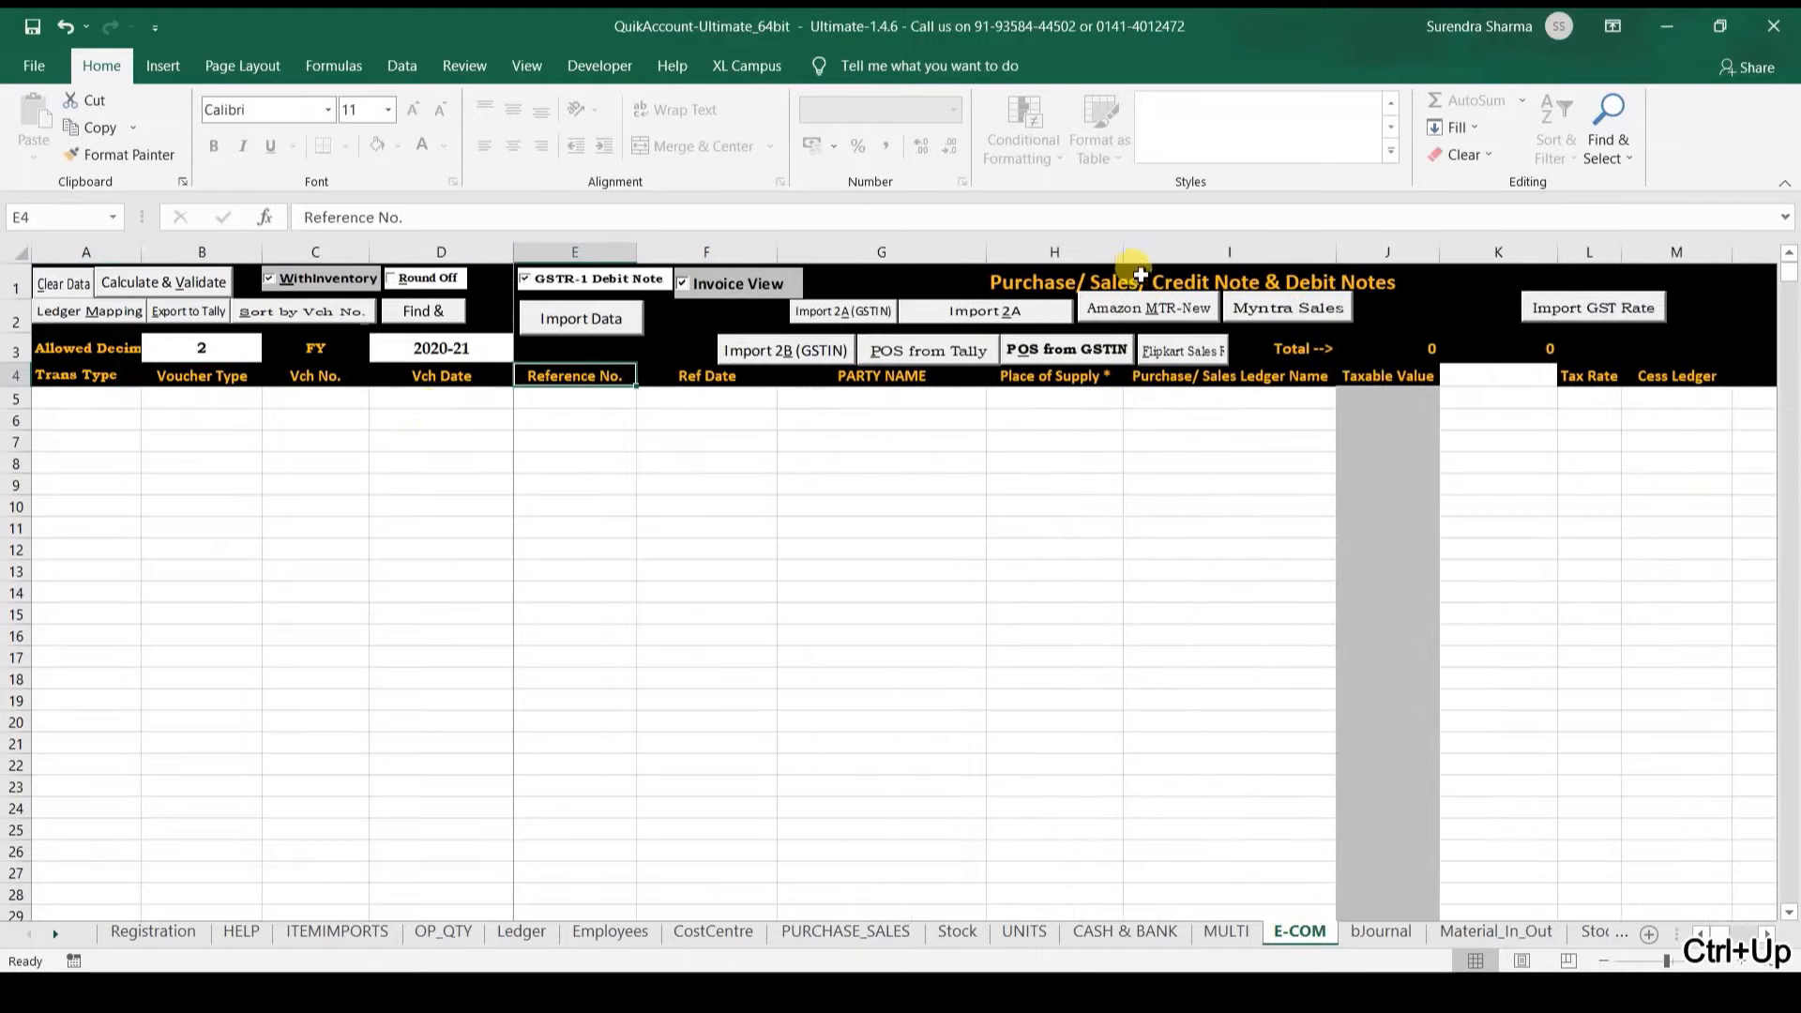
# Step: Run Amazon MTR-New, accept the date format warning, pick B2B, and confirm erasing existing entries
pyautogui.click(1140, 313)
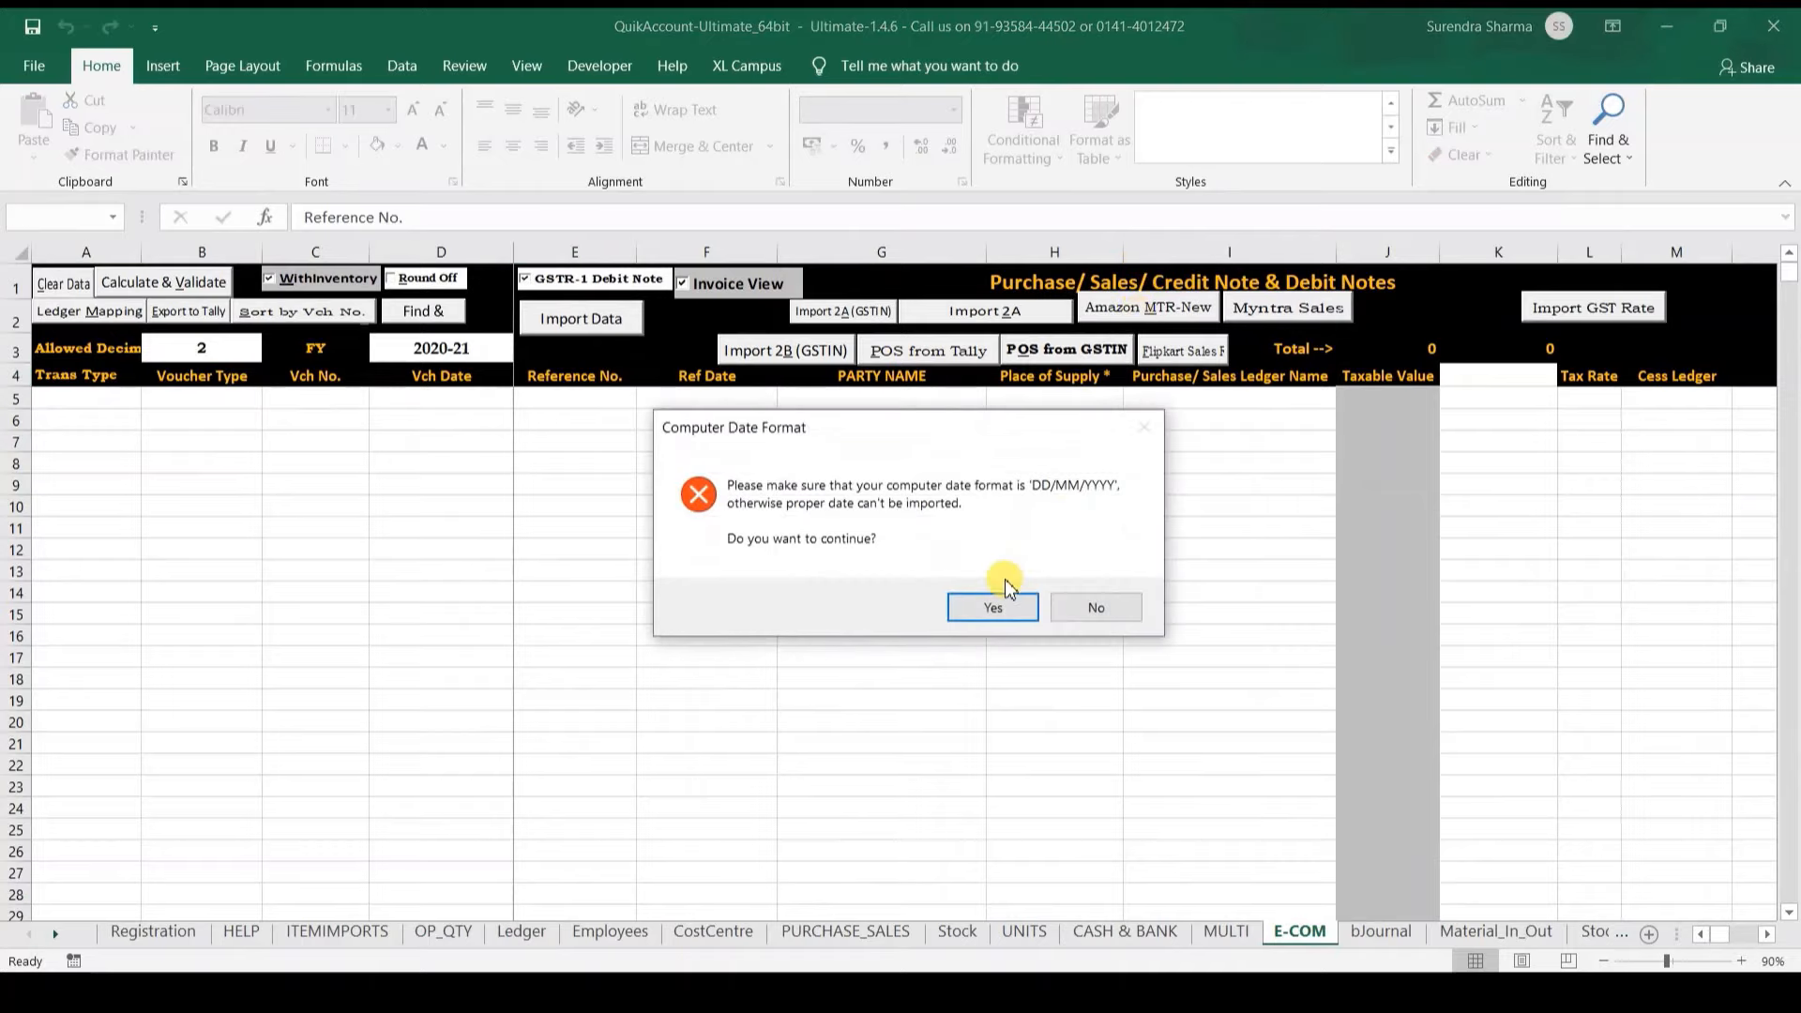
pyautogui.click(987, 610)
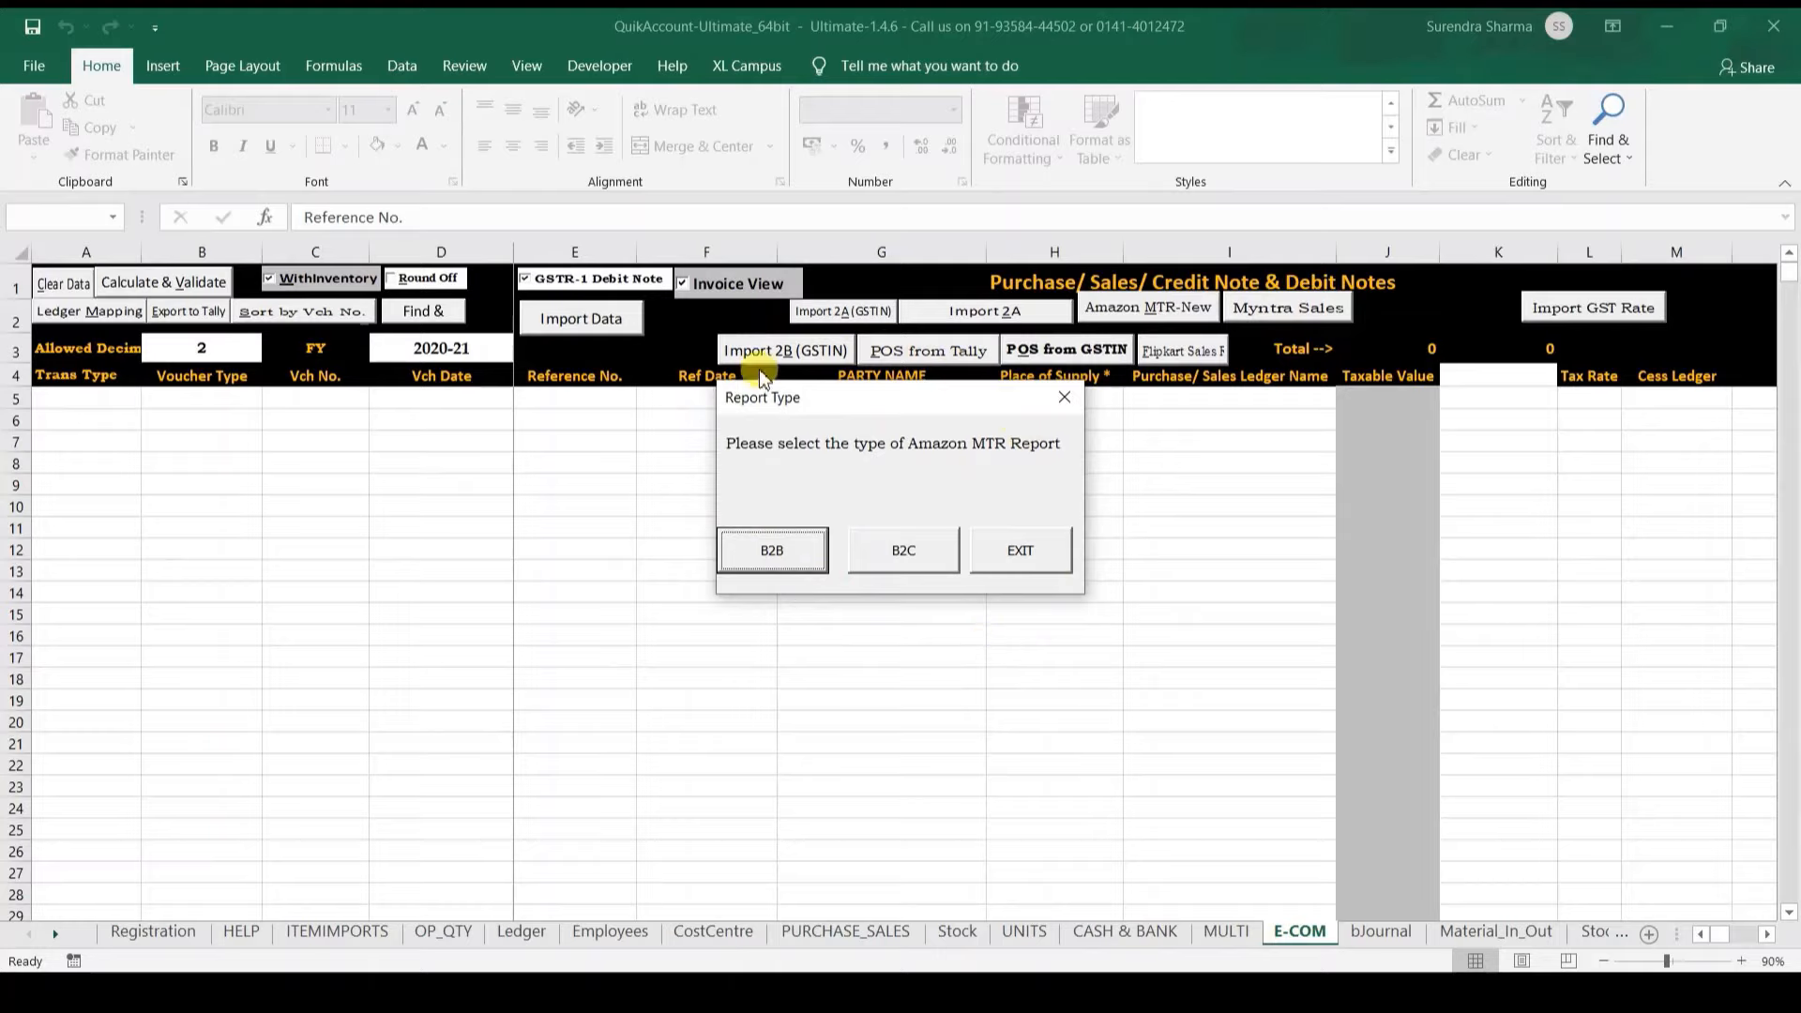
pyautogui.click(777, 554)
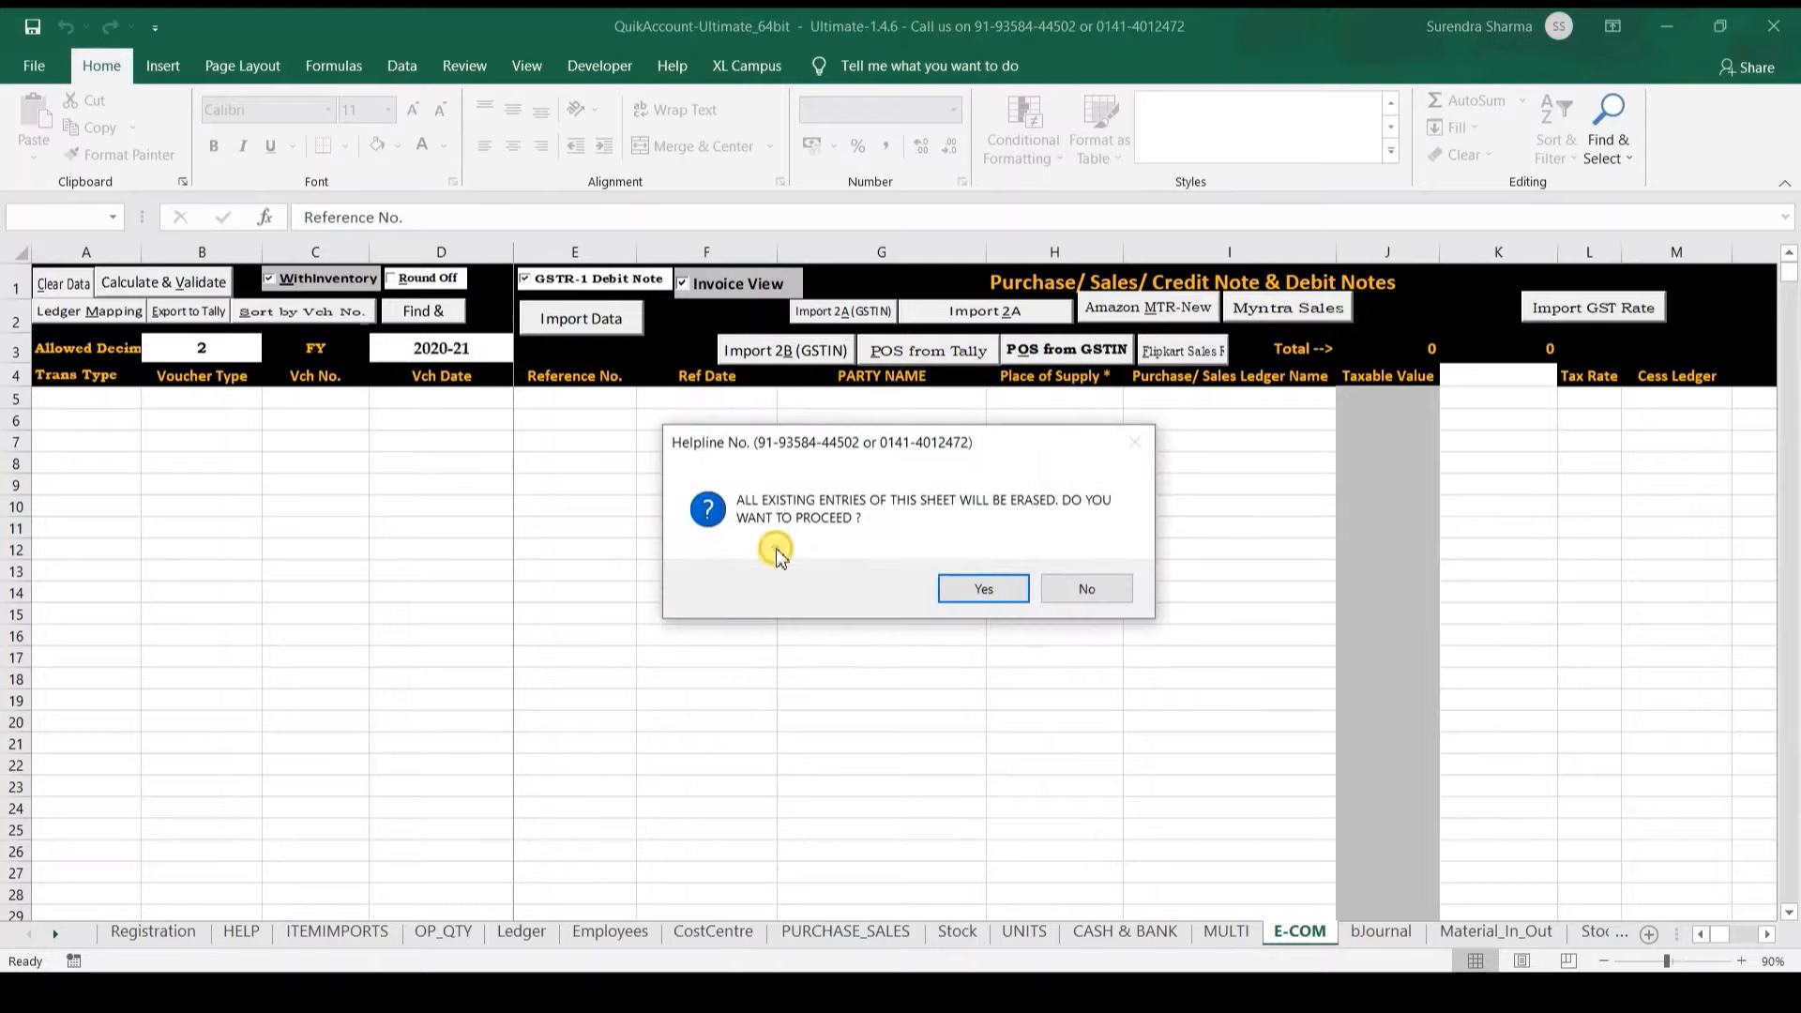
pyautogui.click(962, 597)
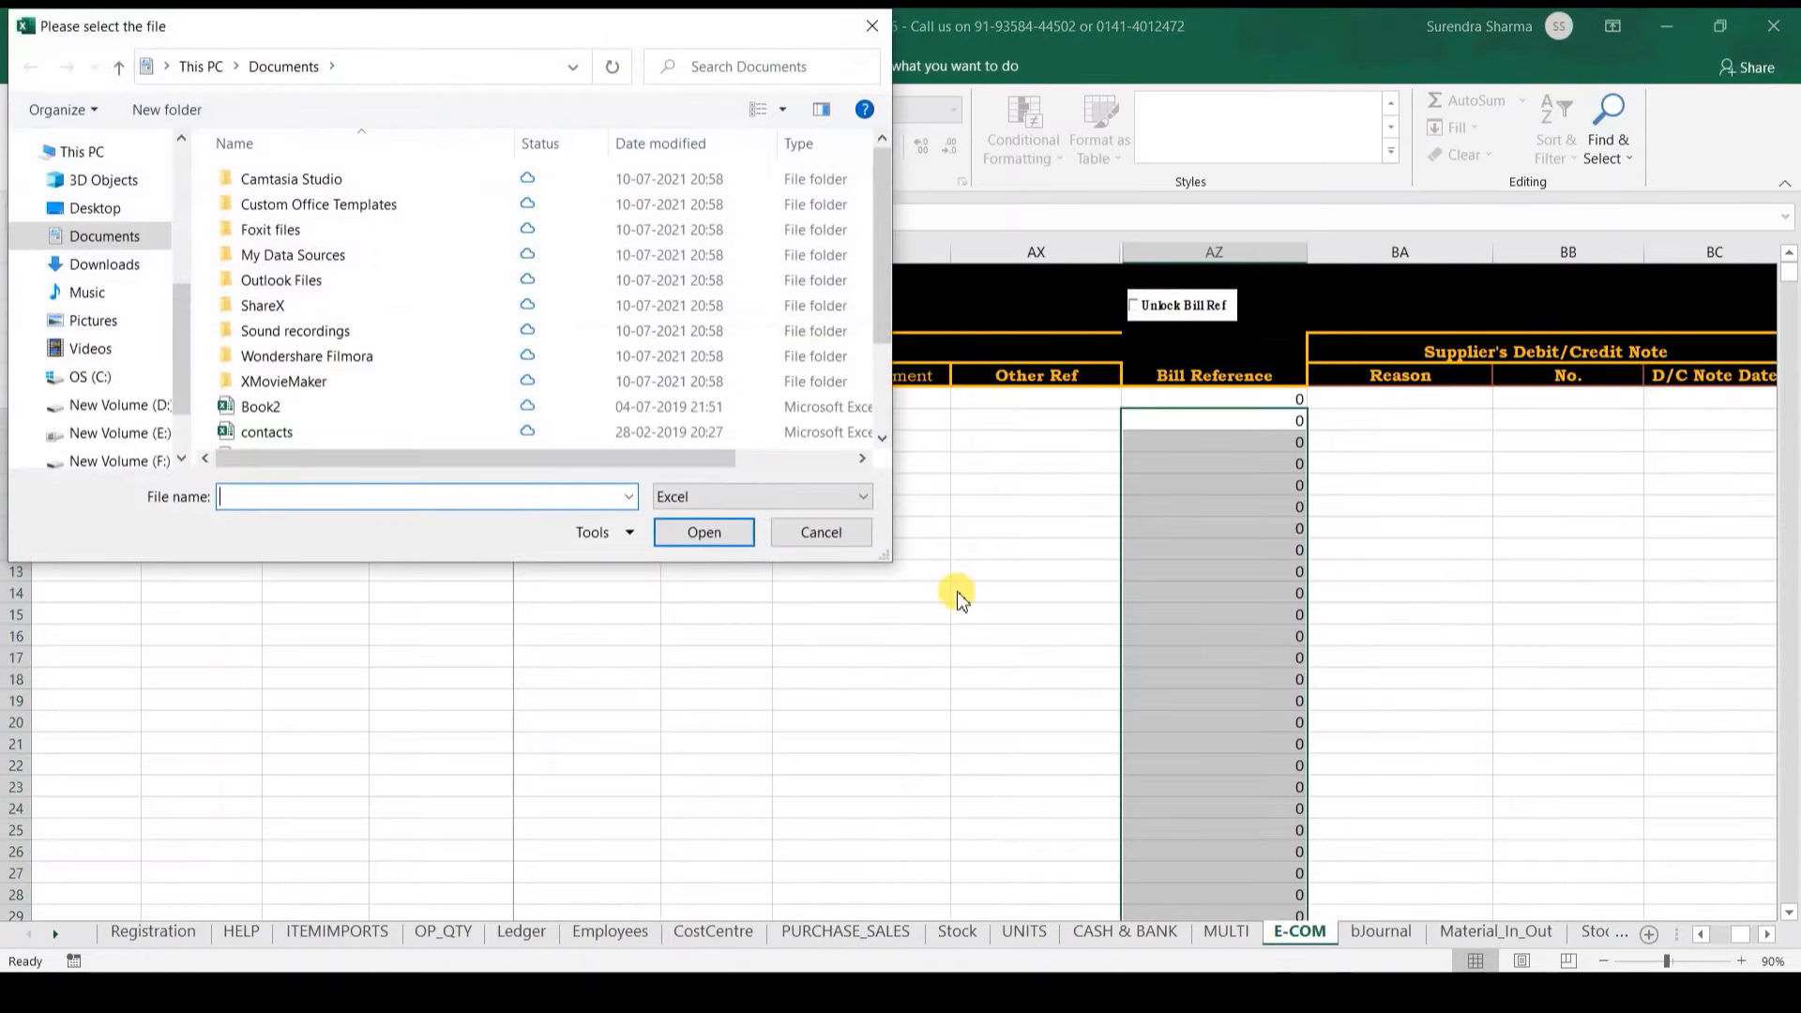
# Step: Copy the G:\Quick Account folder path from File Explorer's address bar
pyautogui.click(498, 991)
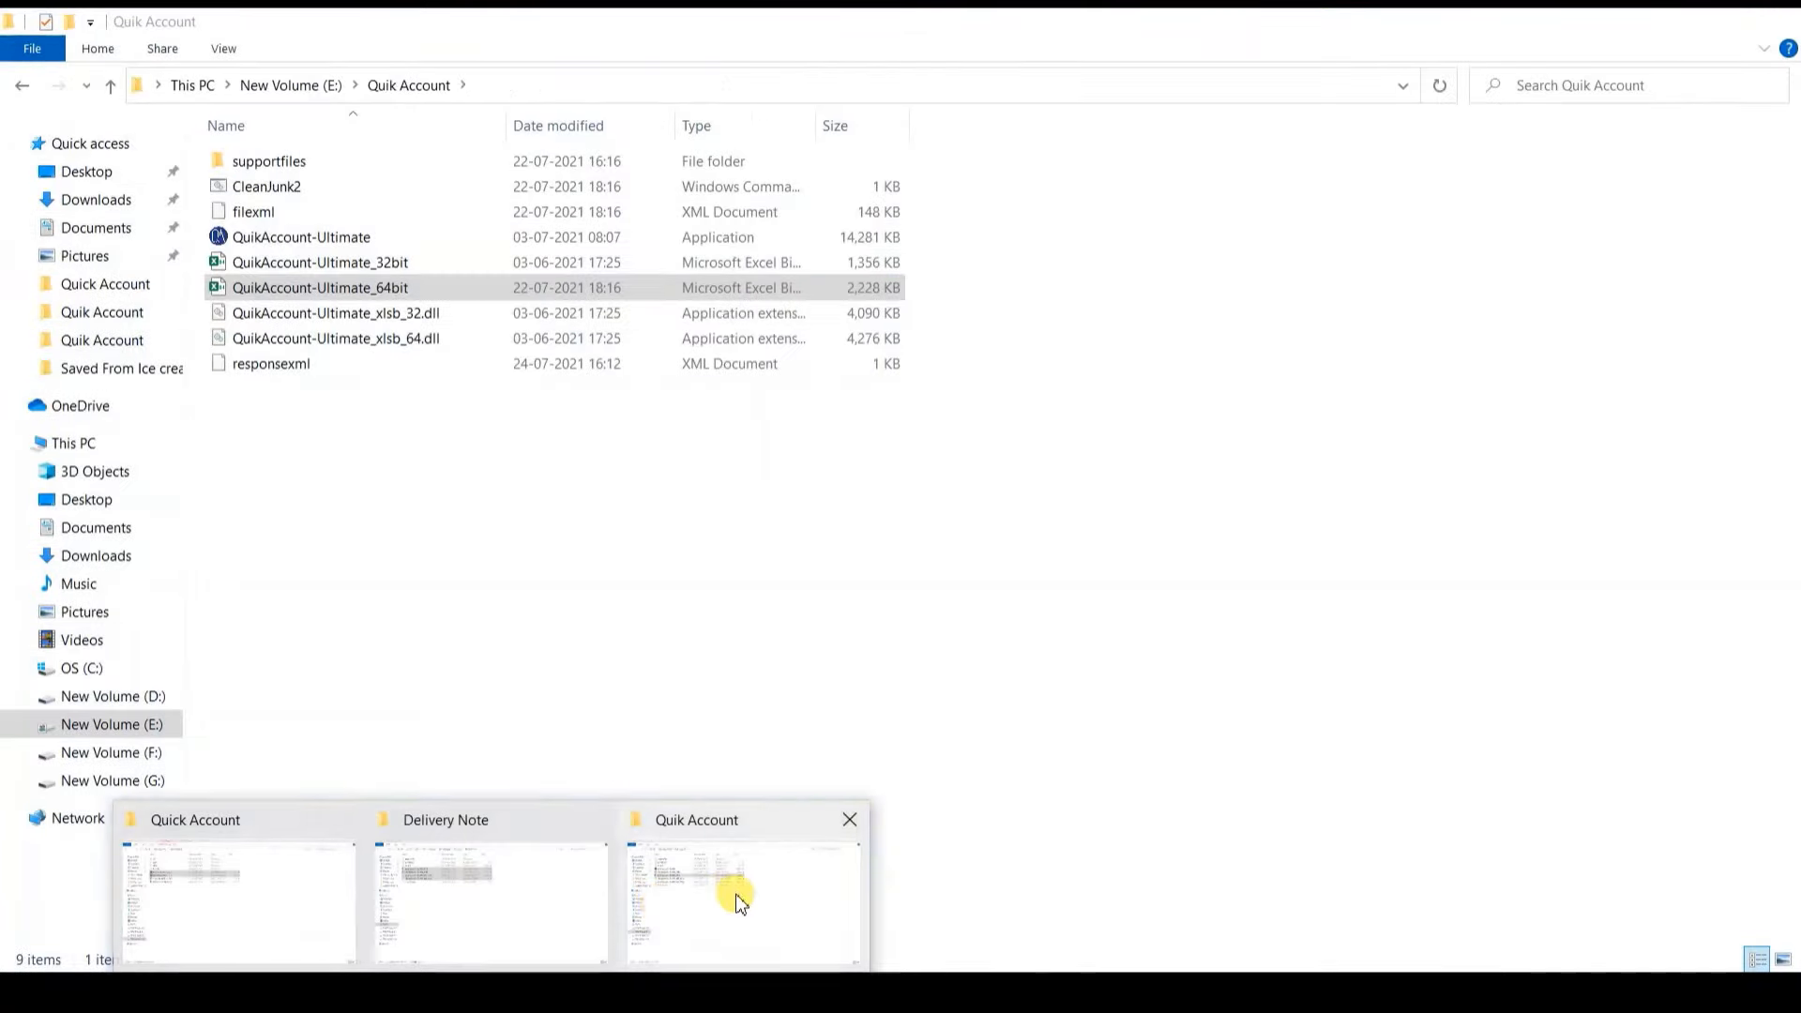
pyautogui.click(736, 894)
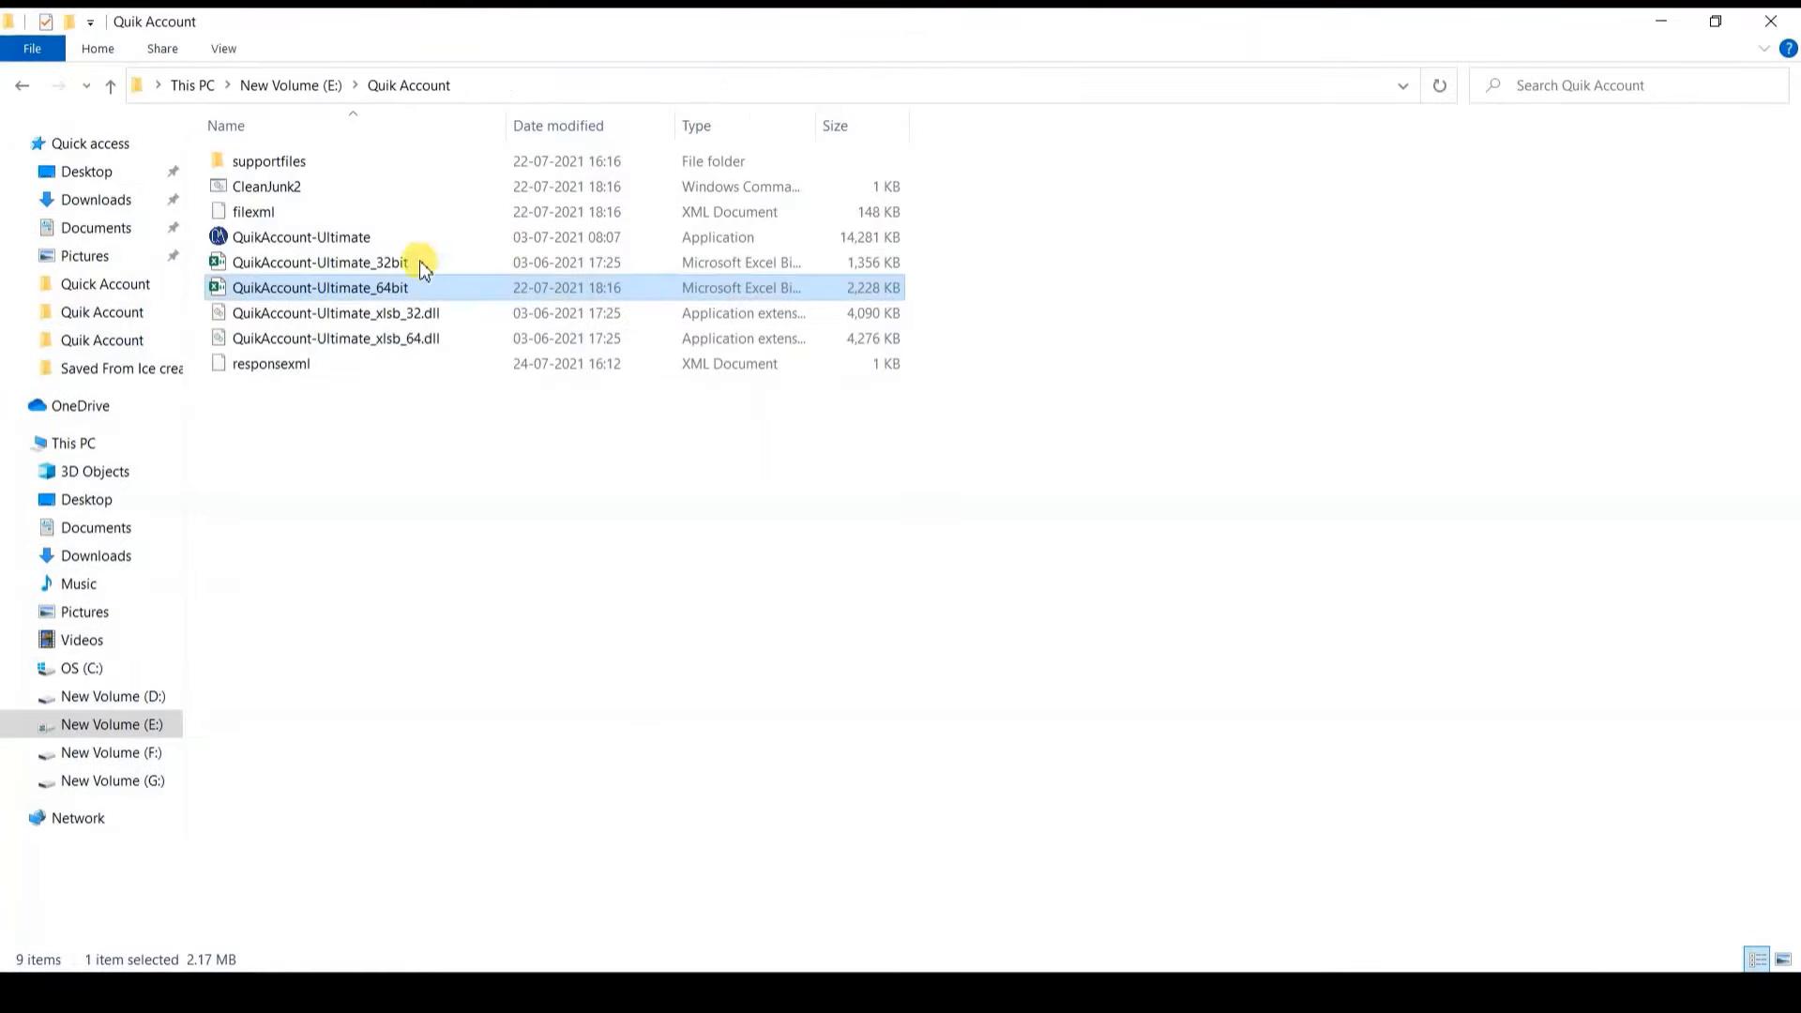
pyautogui.click(1661, 21)
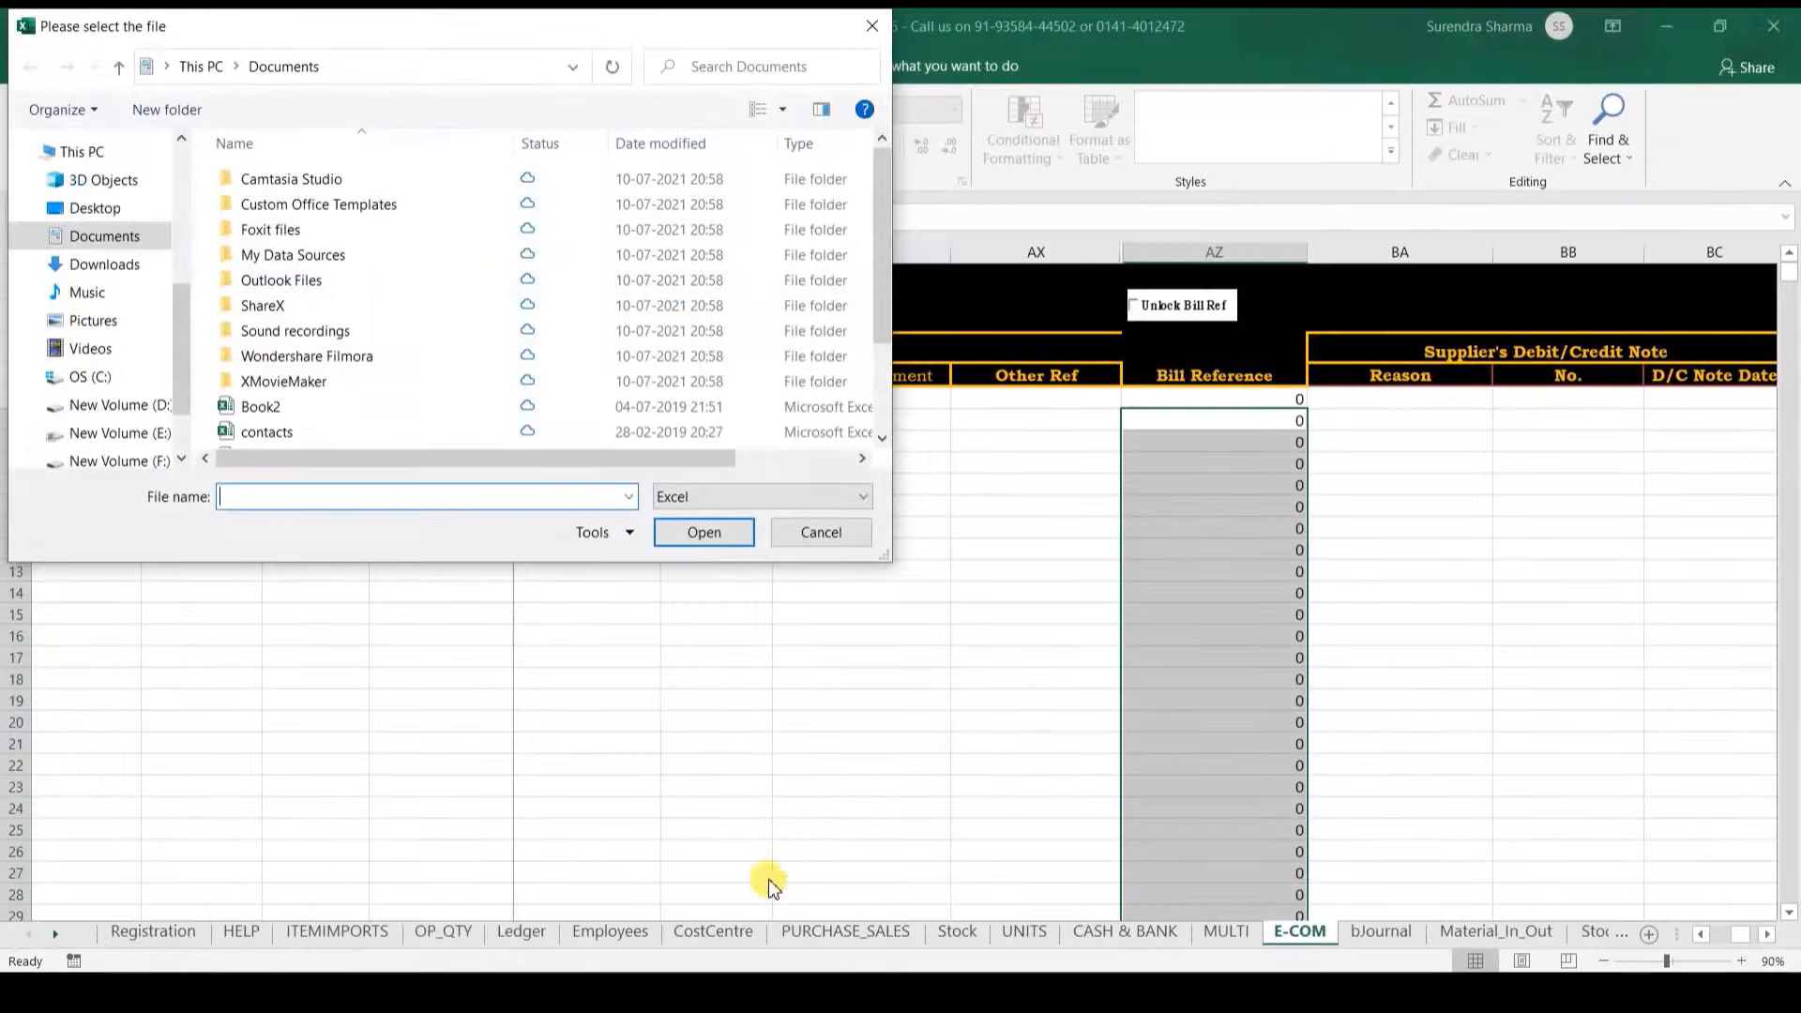
pyautogui.click(478, 987)
pyautogui.click(369, 912)
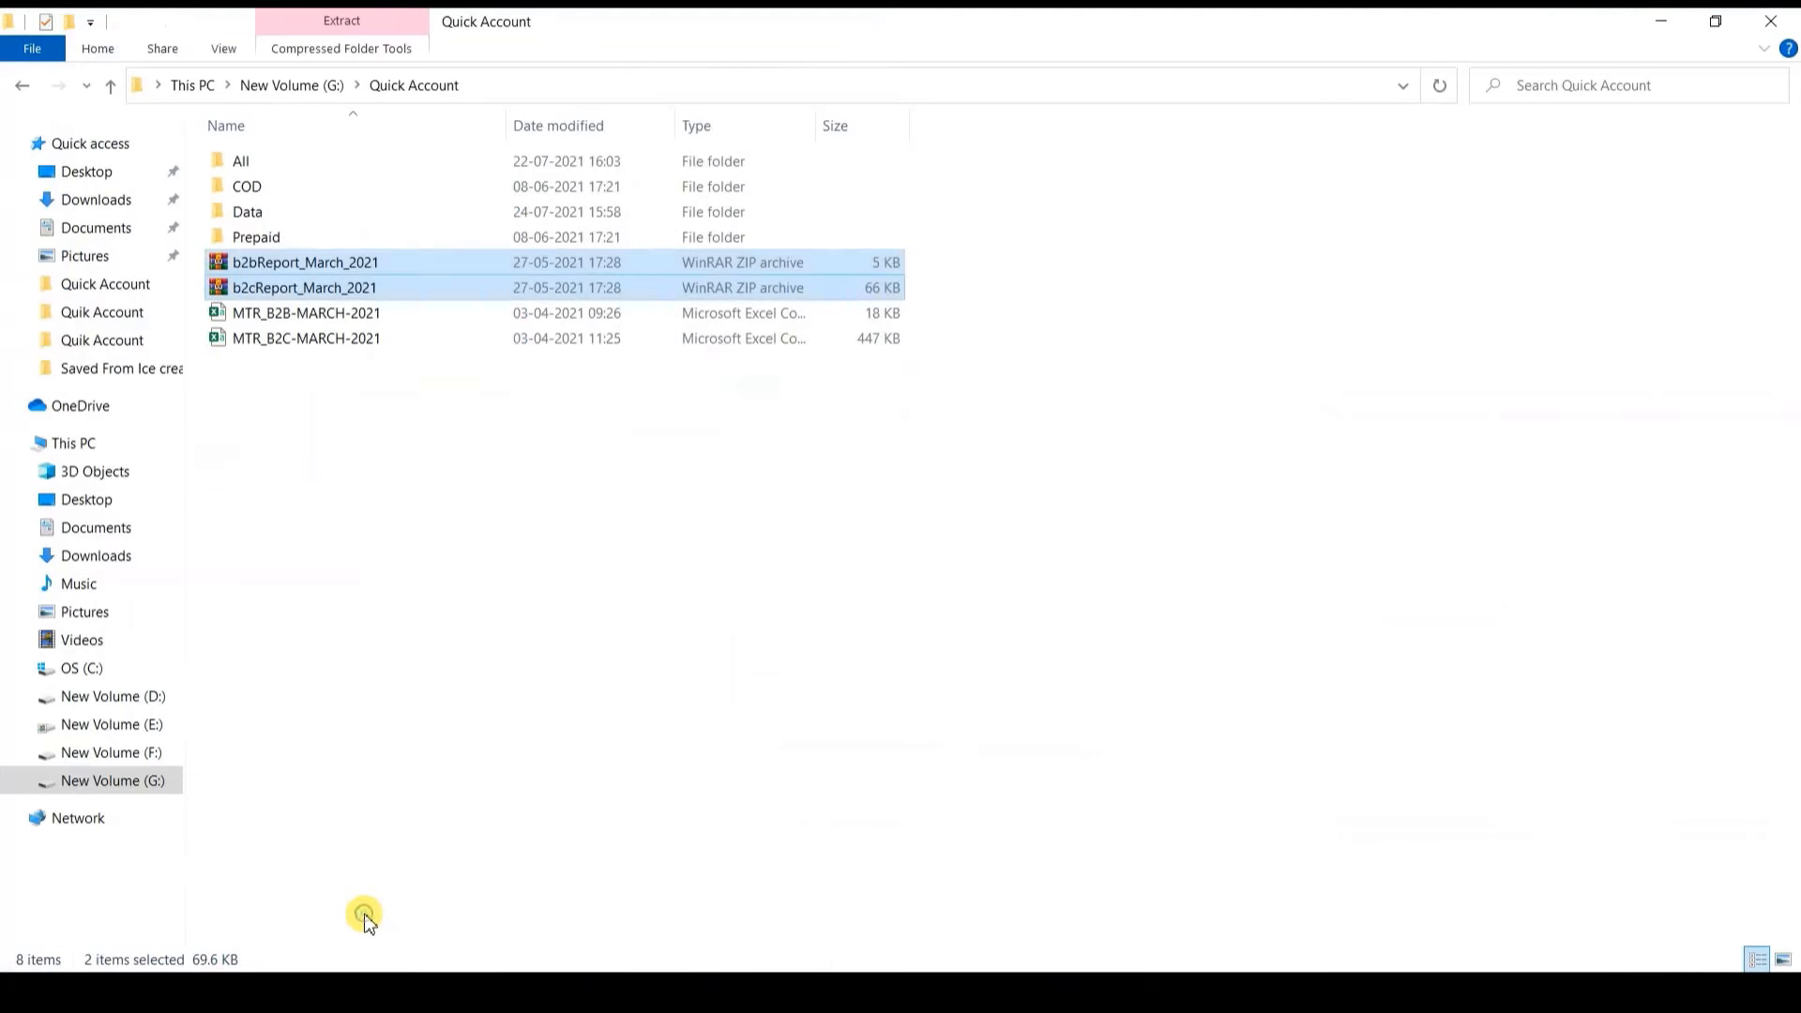
pyautogui.click(656, 91)
pyautogui.hotkey('ctrl', 'c')
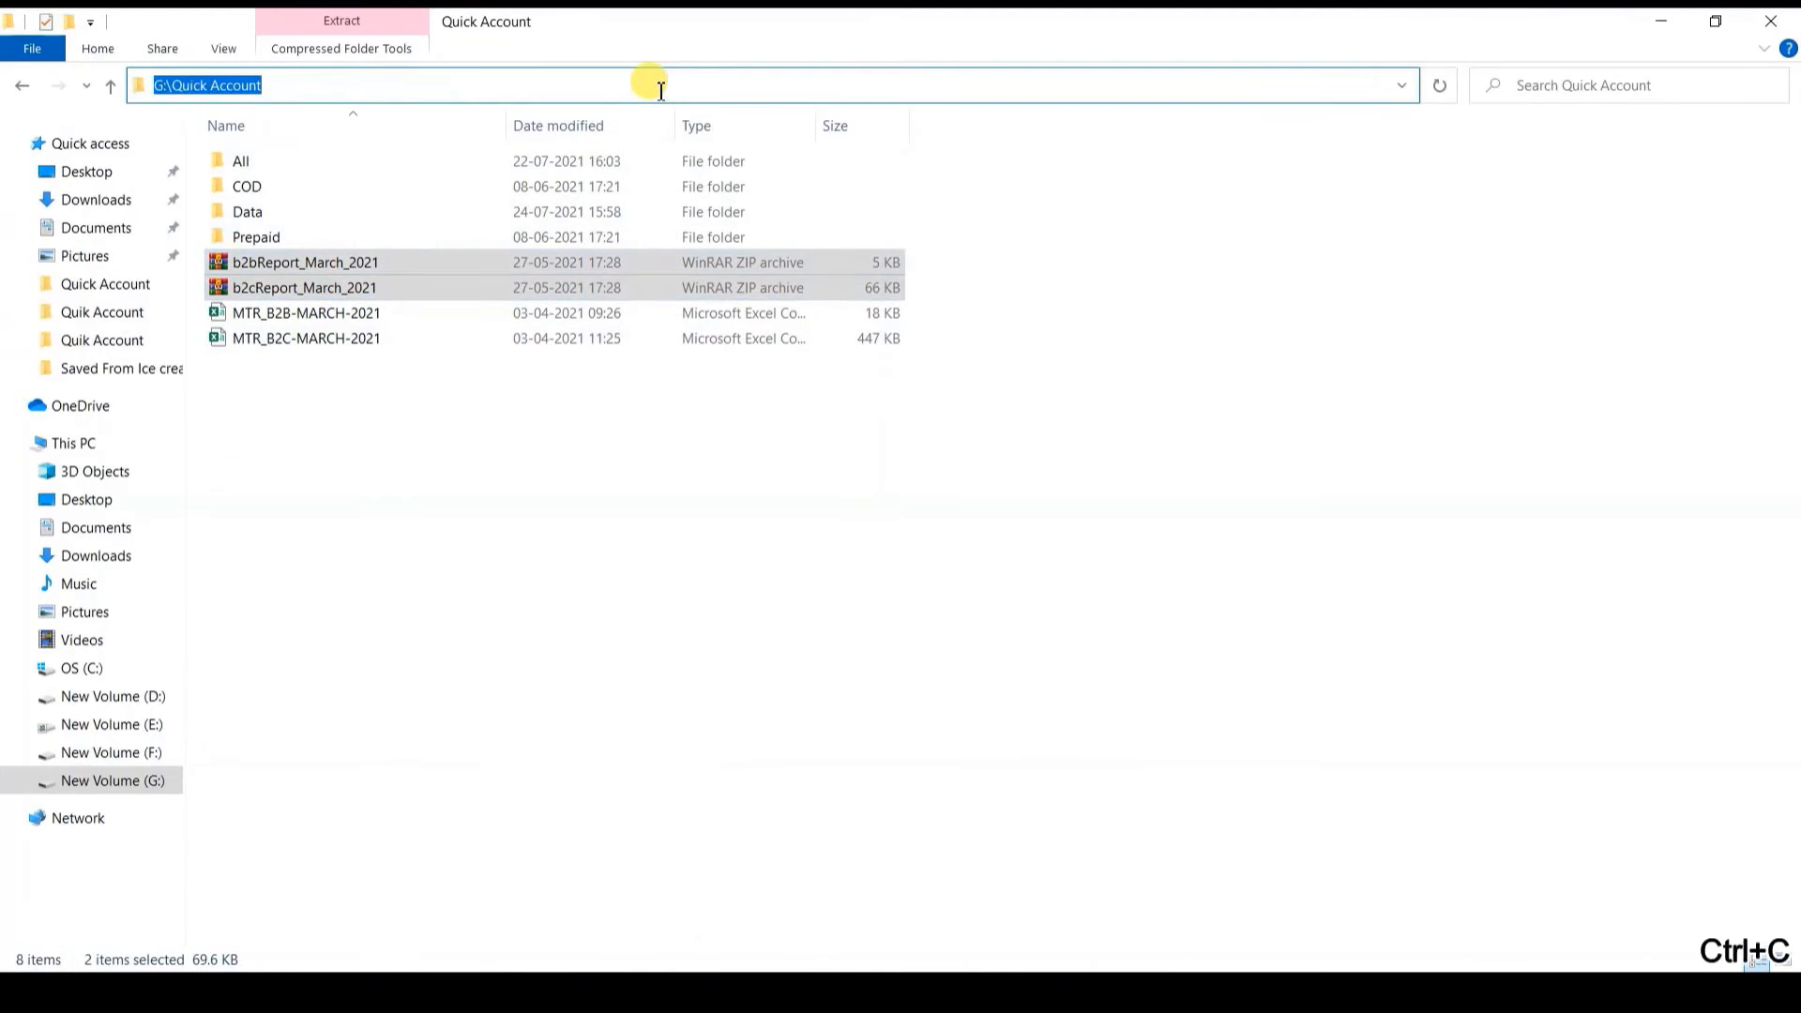
# Step: Paste that path into the file picker and select MTR_B2B-MARCH-2021
pyautogui.click(872, 991)
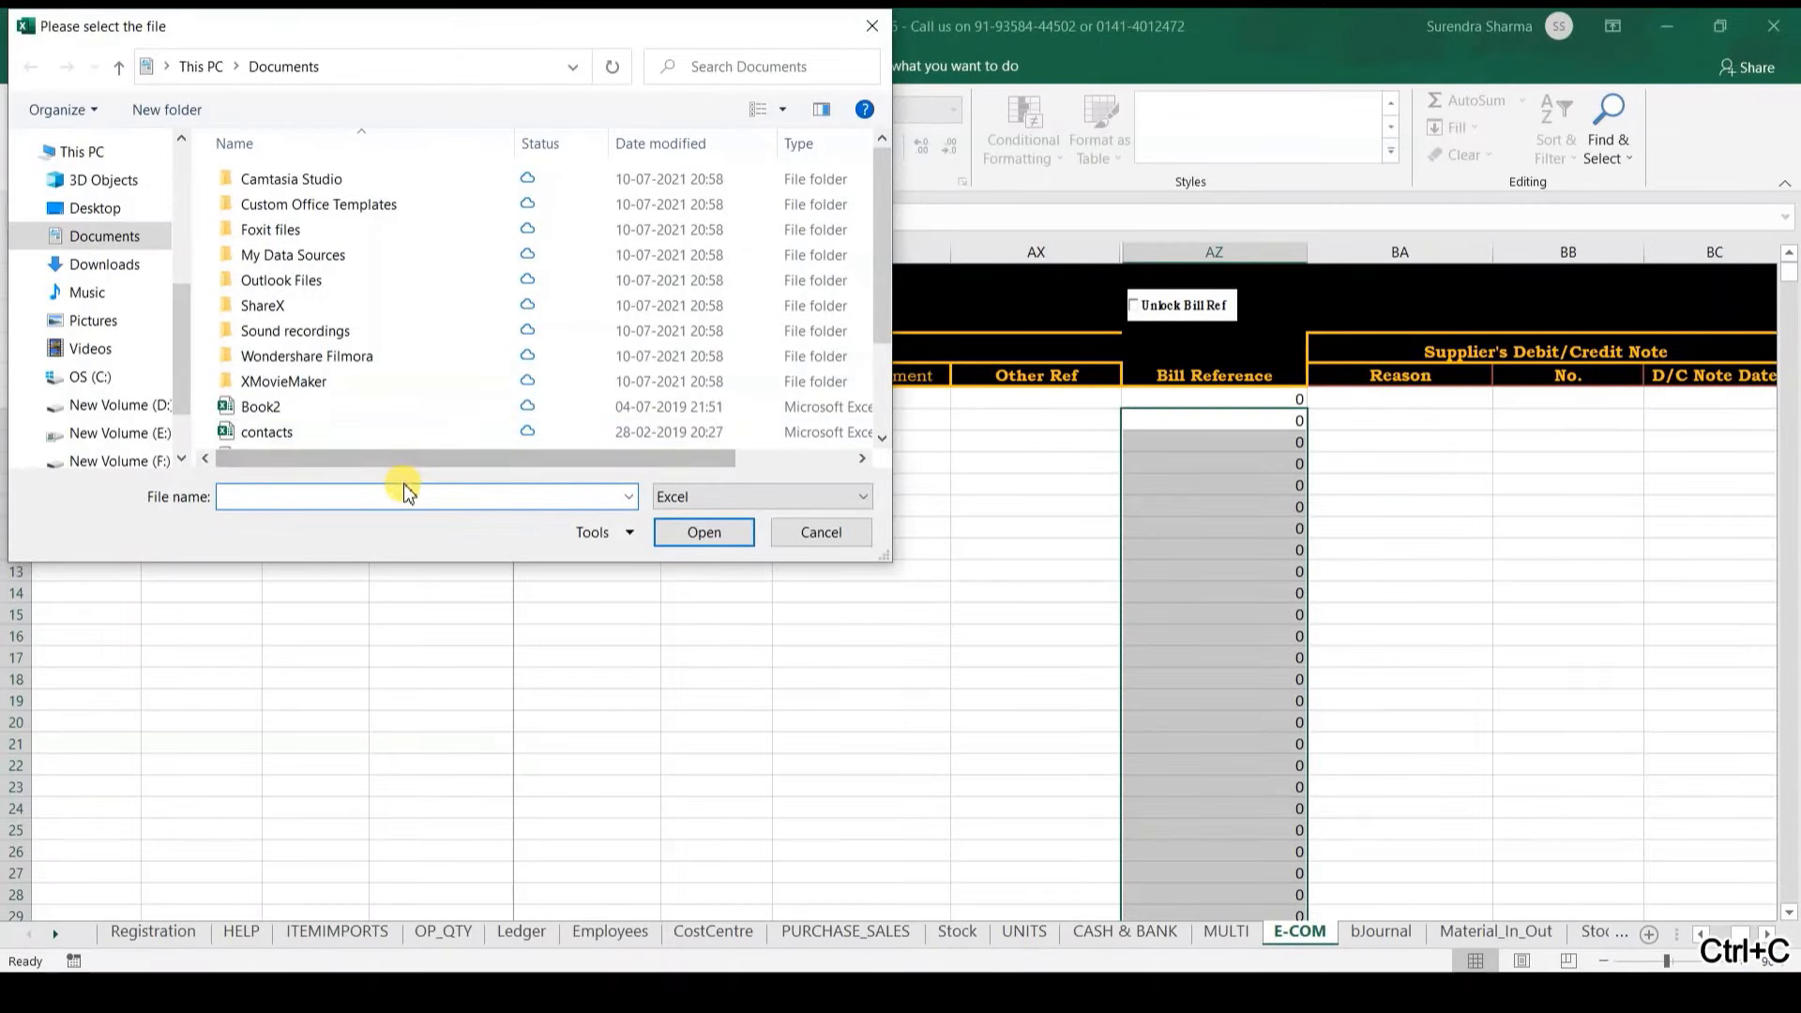
pyautogui.hotkey('ctrl', 'v')
pyautogui.press('Return')
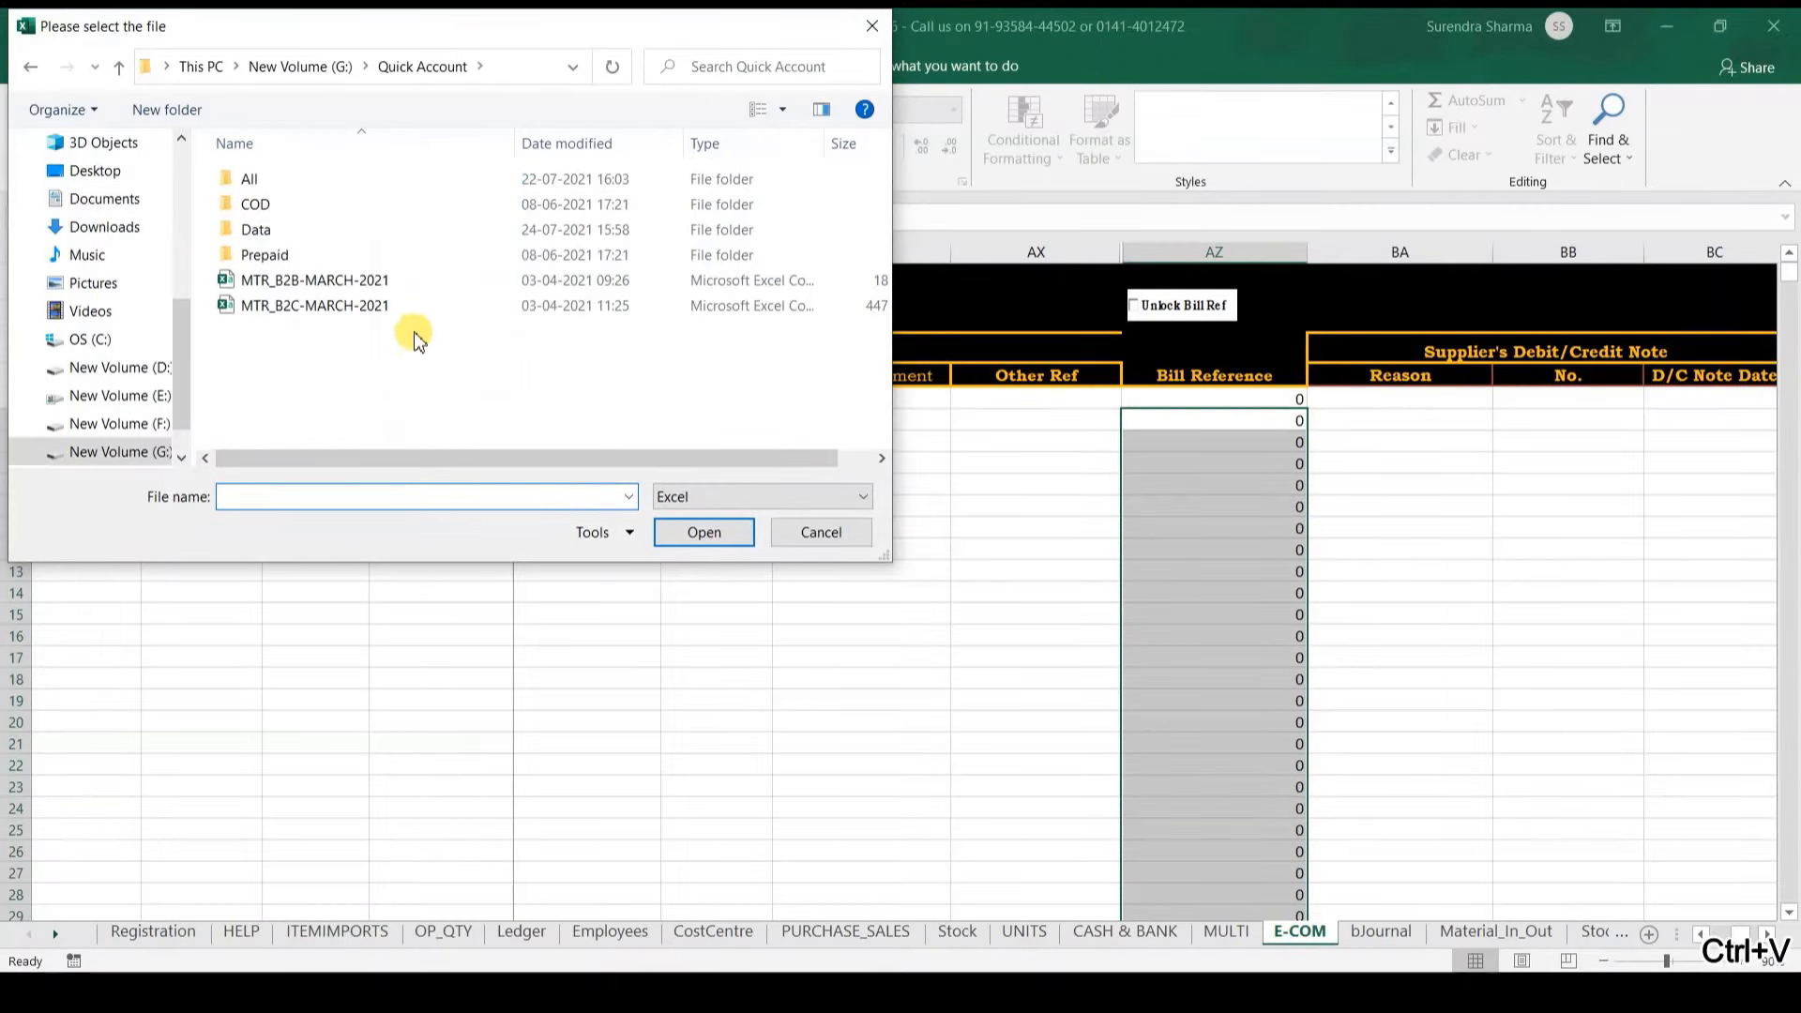
pyautogui.click(384, 285)
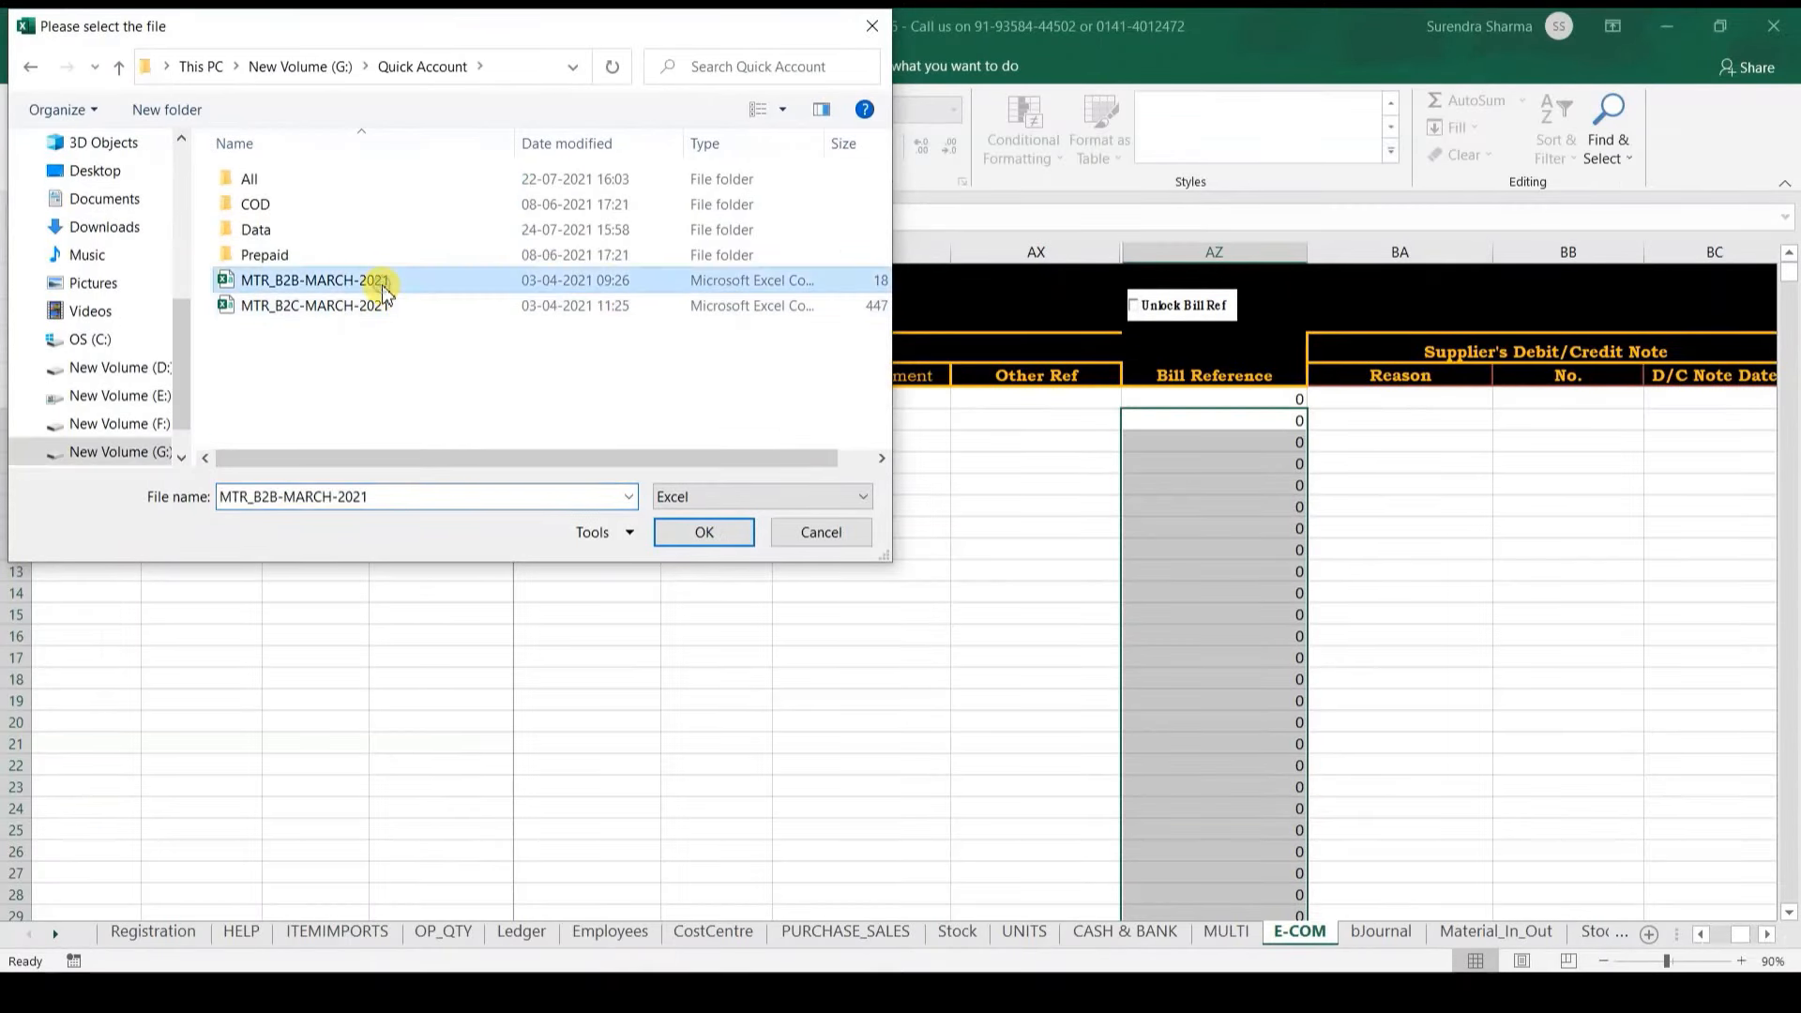
# Step: Import the report with Amazon Seller as party and Sales as ledger, then minimize 161401_Amazon
pyautogui.click(703, 532)
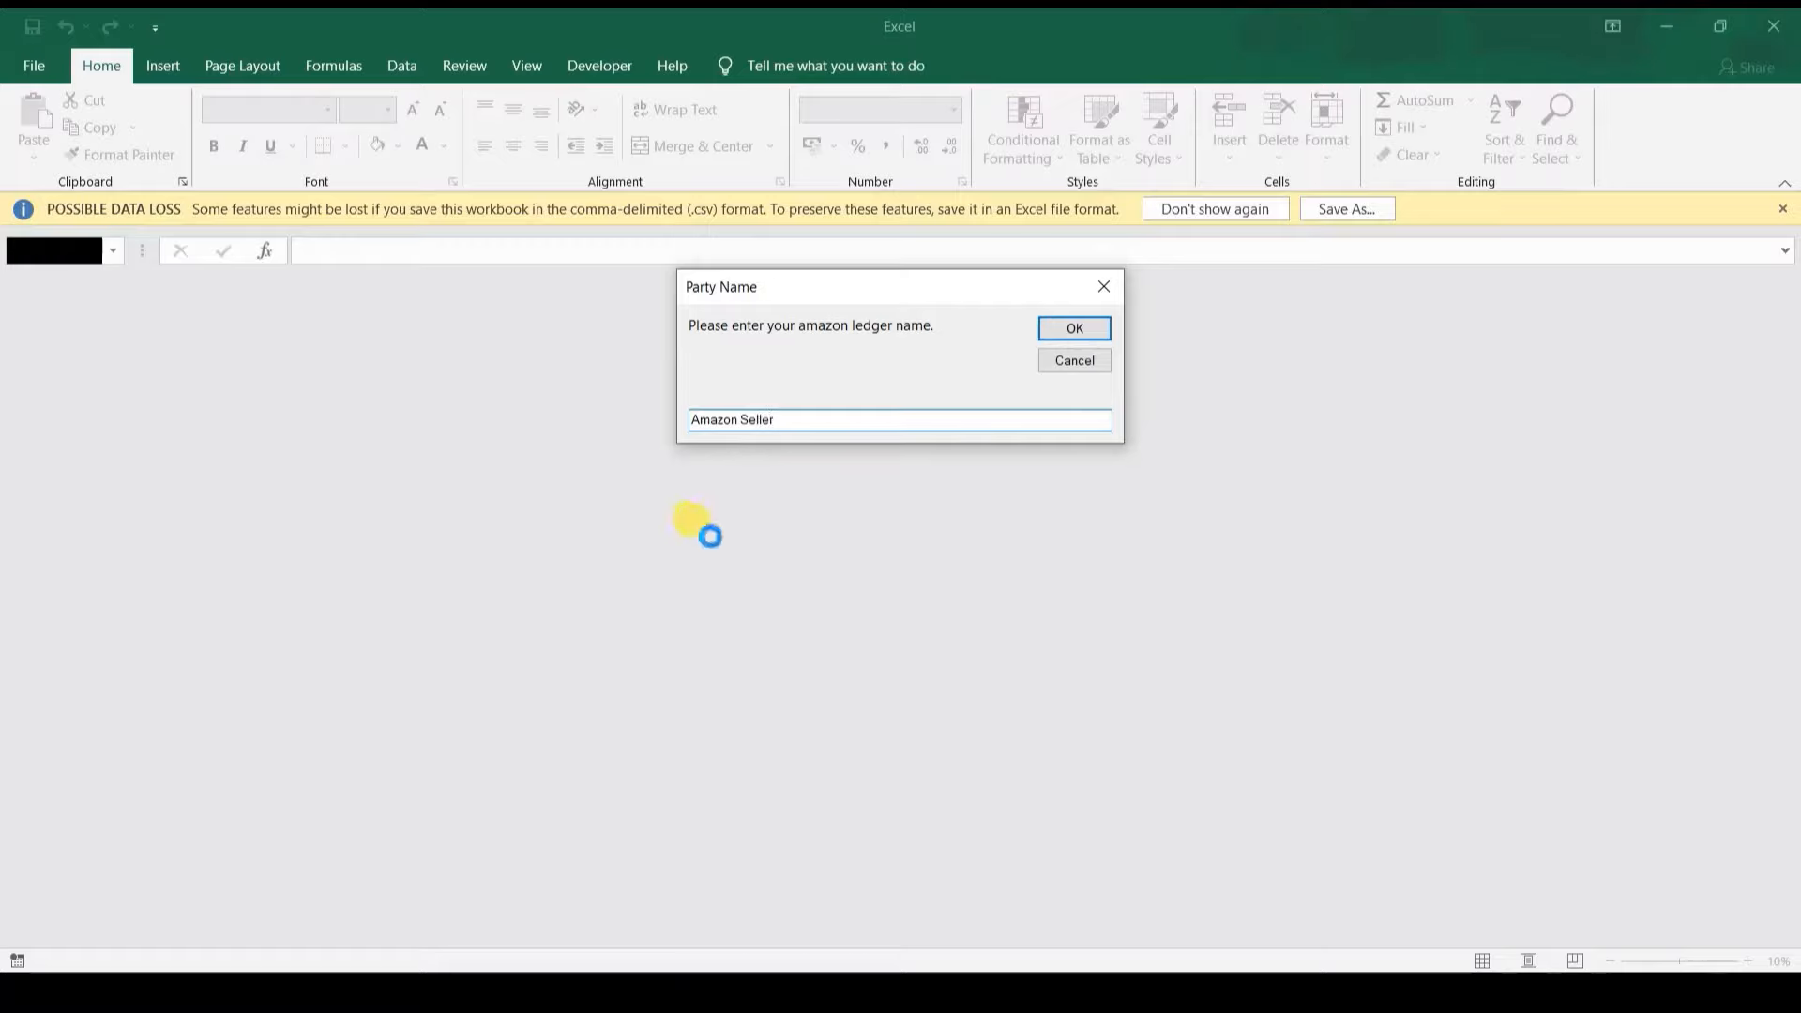
pyautogui.click(1079, 327)
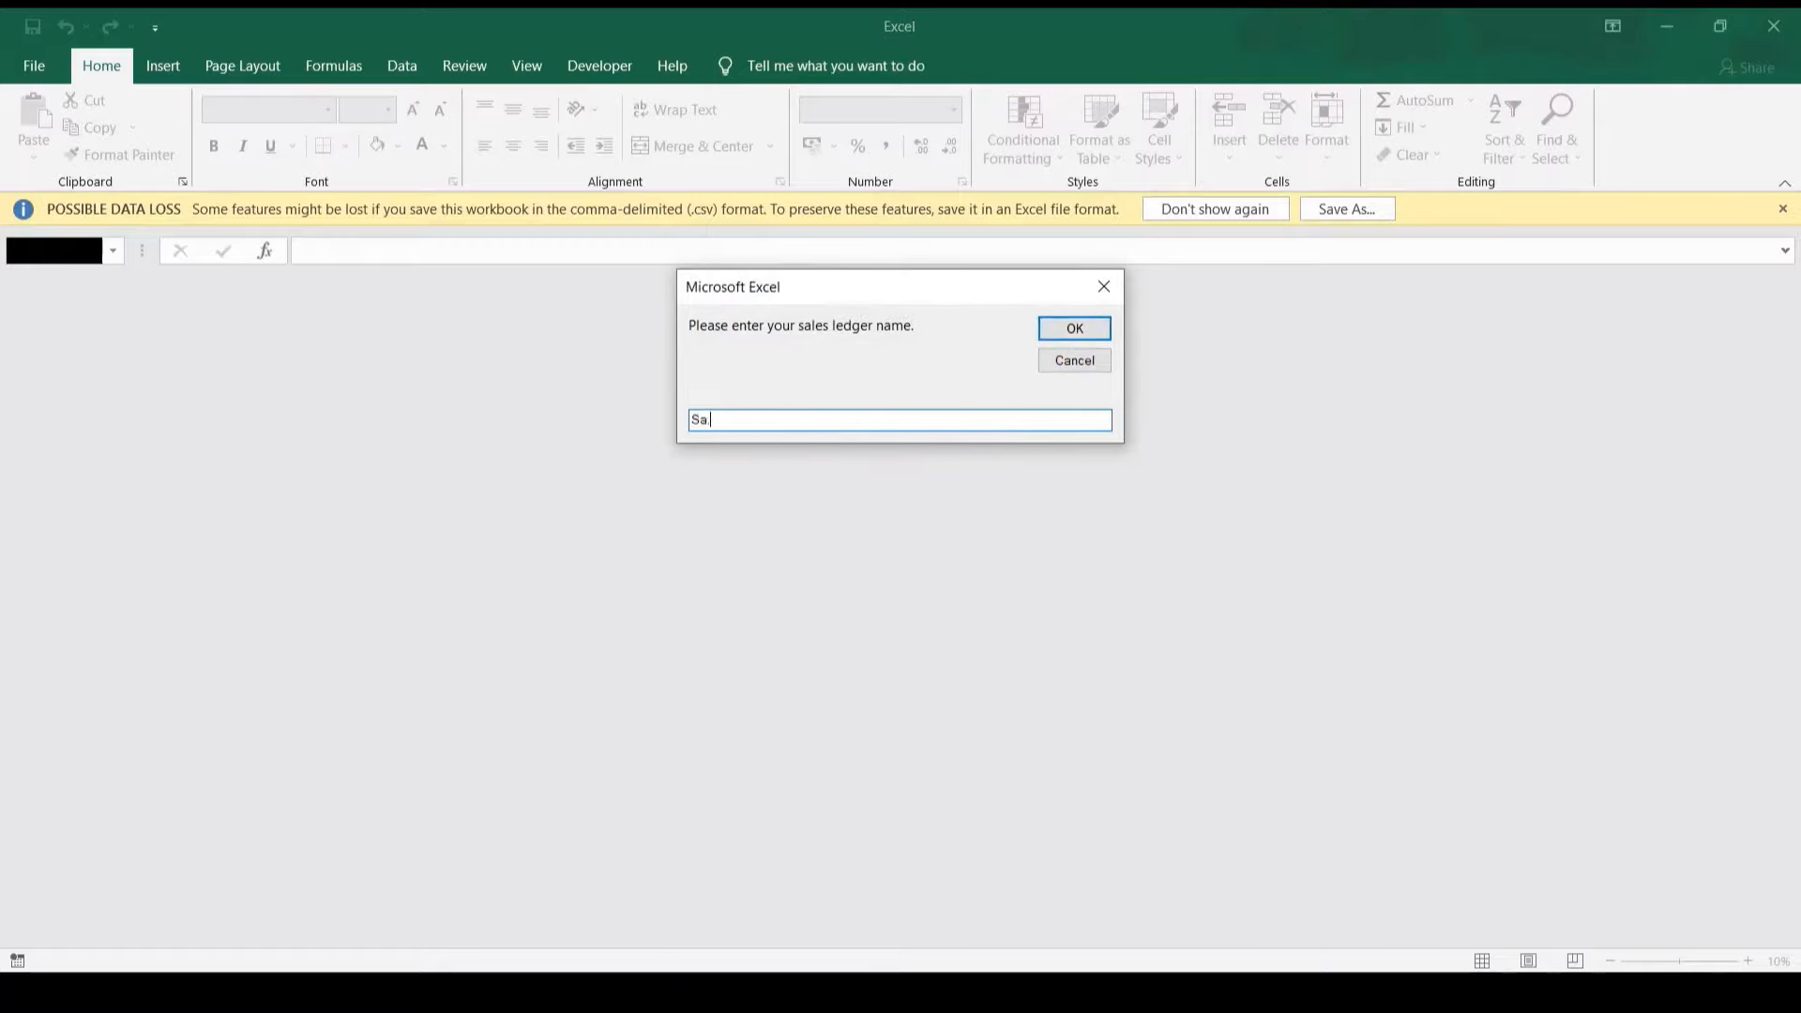
pyautogui.press('Return')
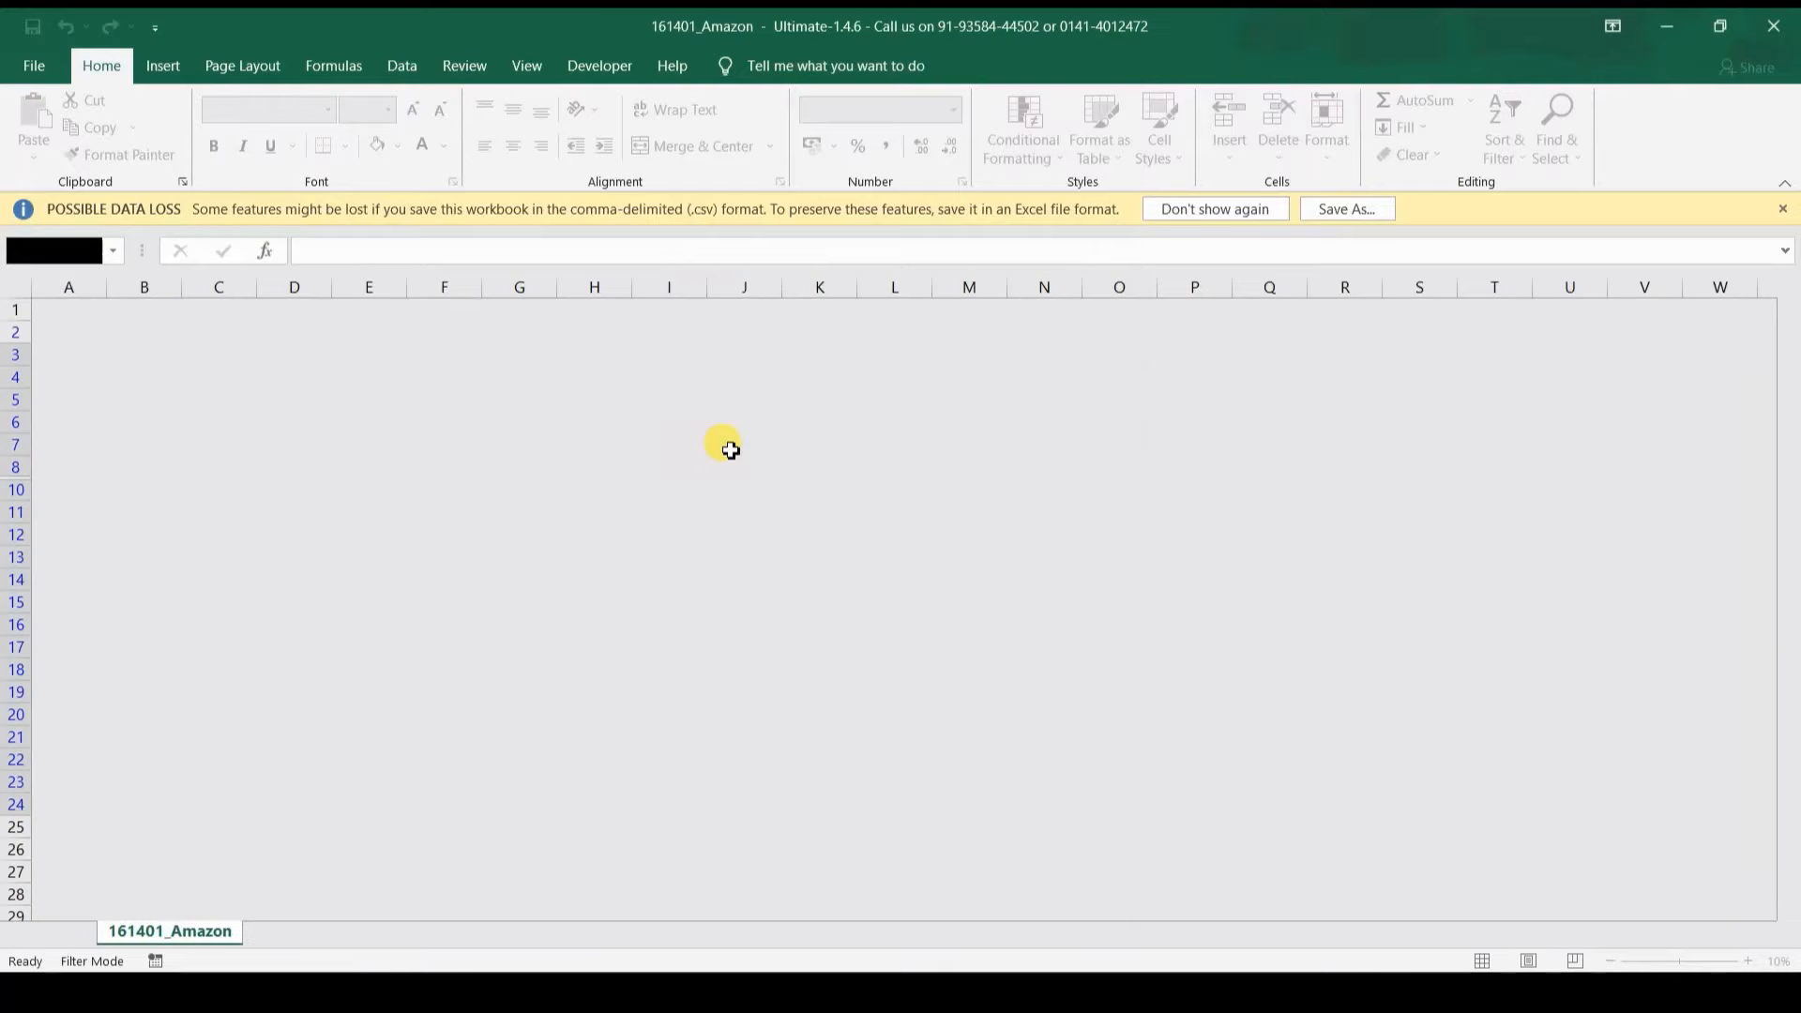
pyautogui.click(830, 447)
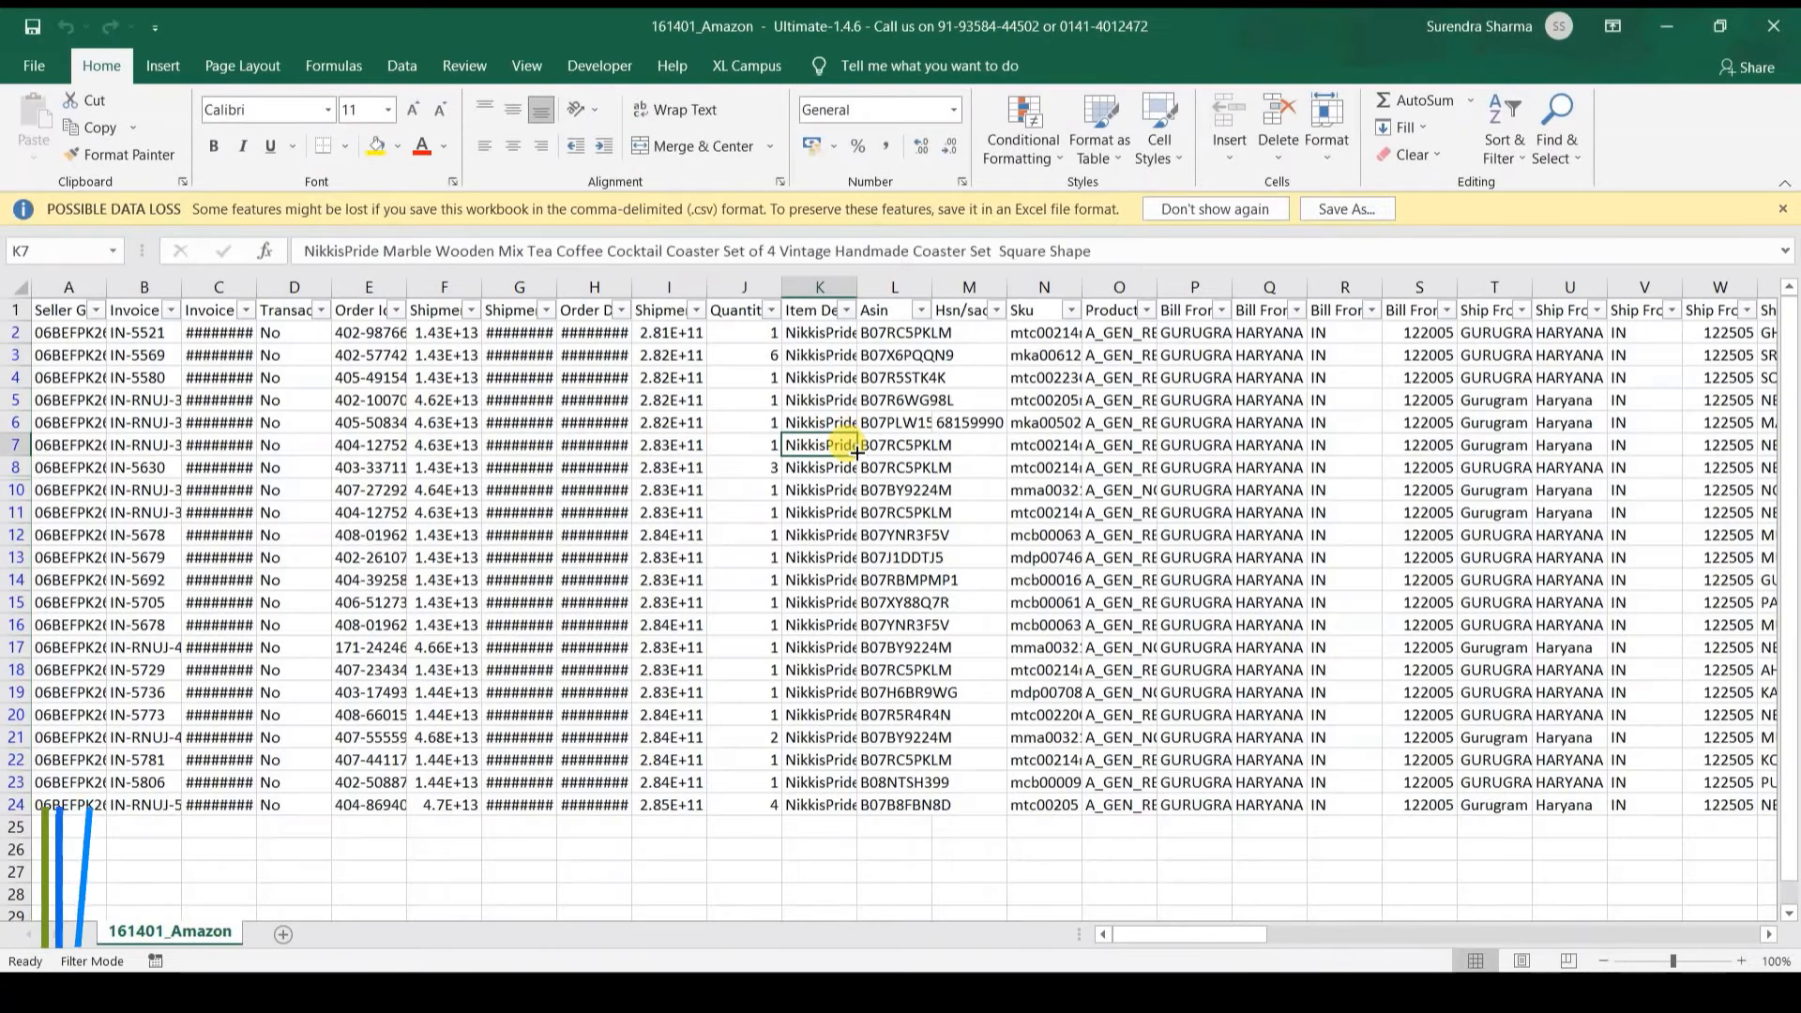
pyautogui.click(1667, 25)
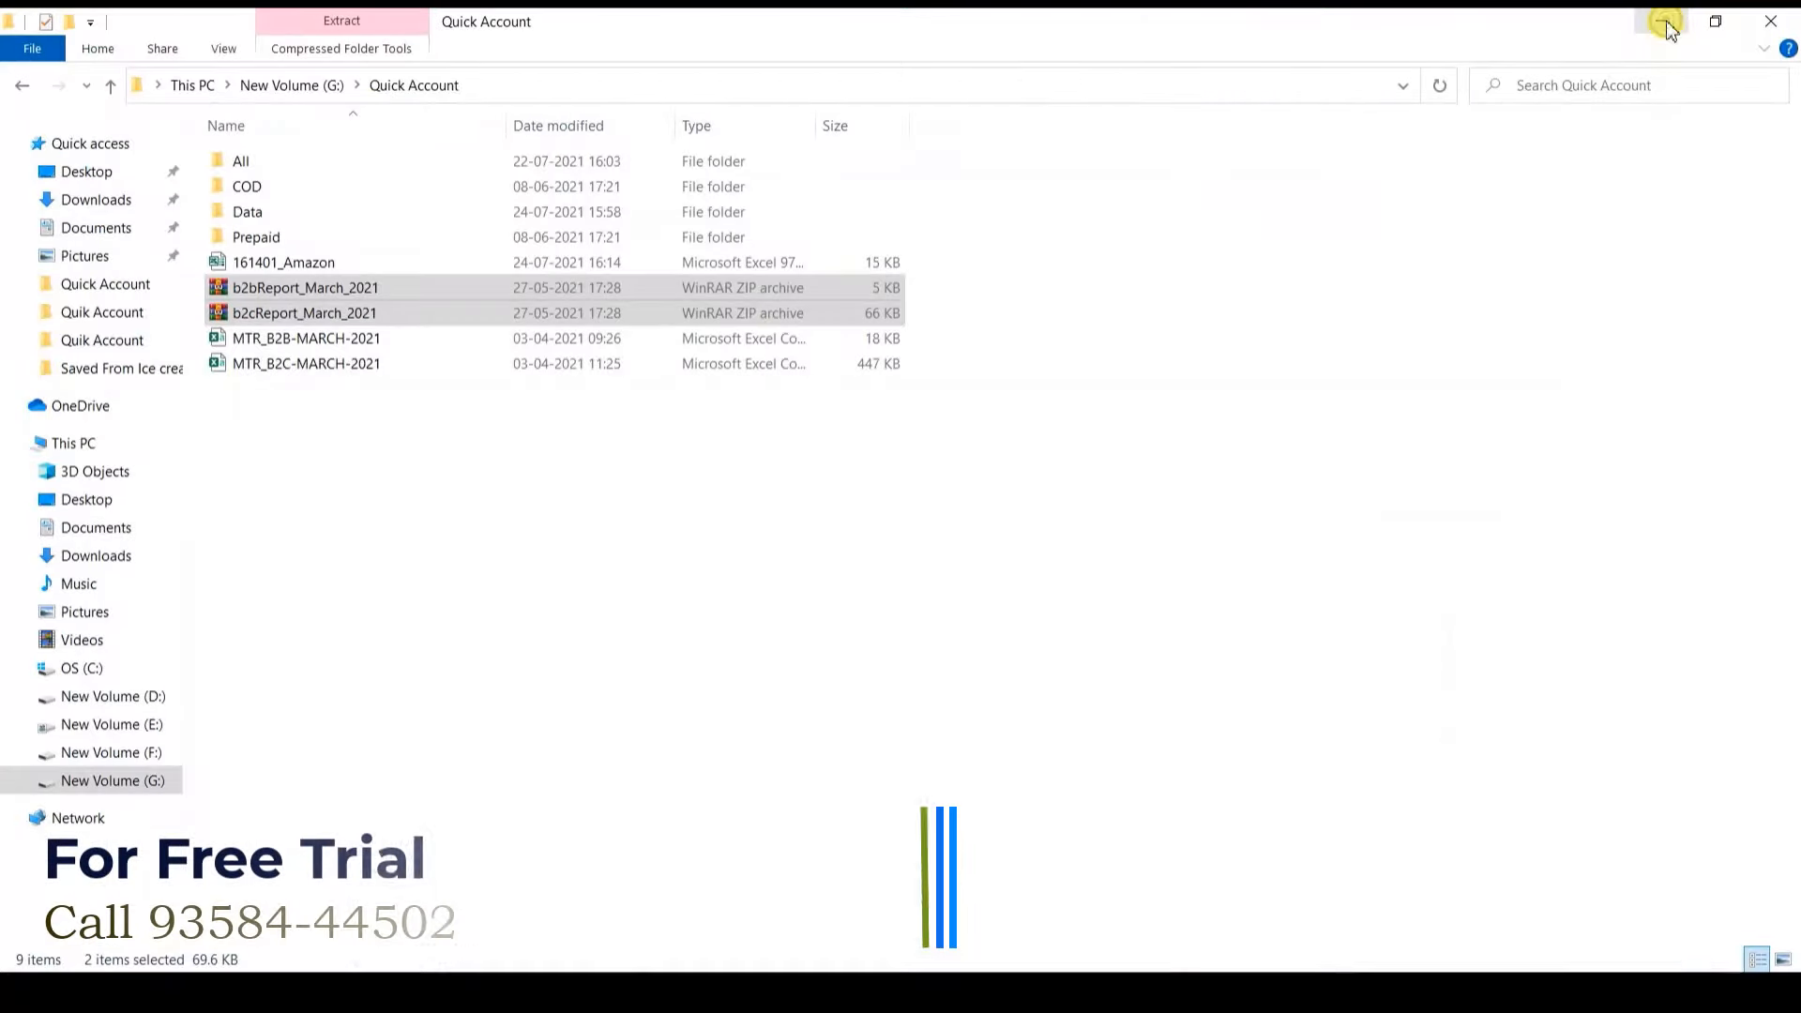
# Step: Back in the QuikAccount workbook, sort the imported E-COM entries by voucher number
pyautogui.moveTo(906, 966)
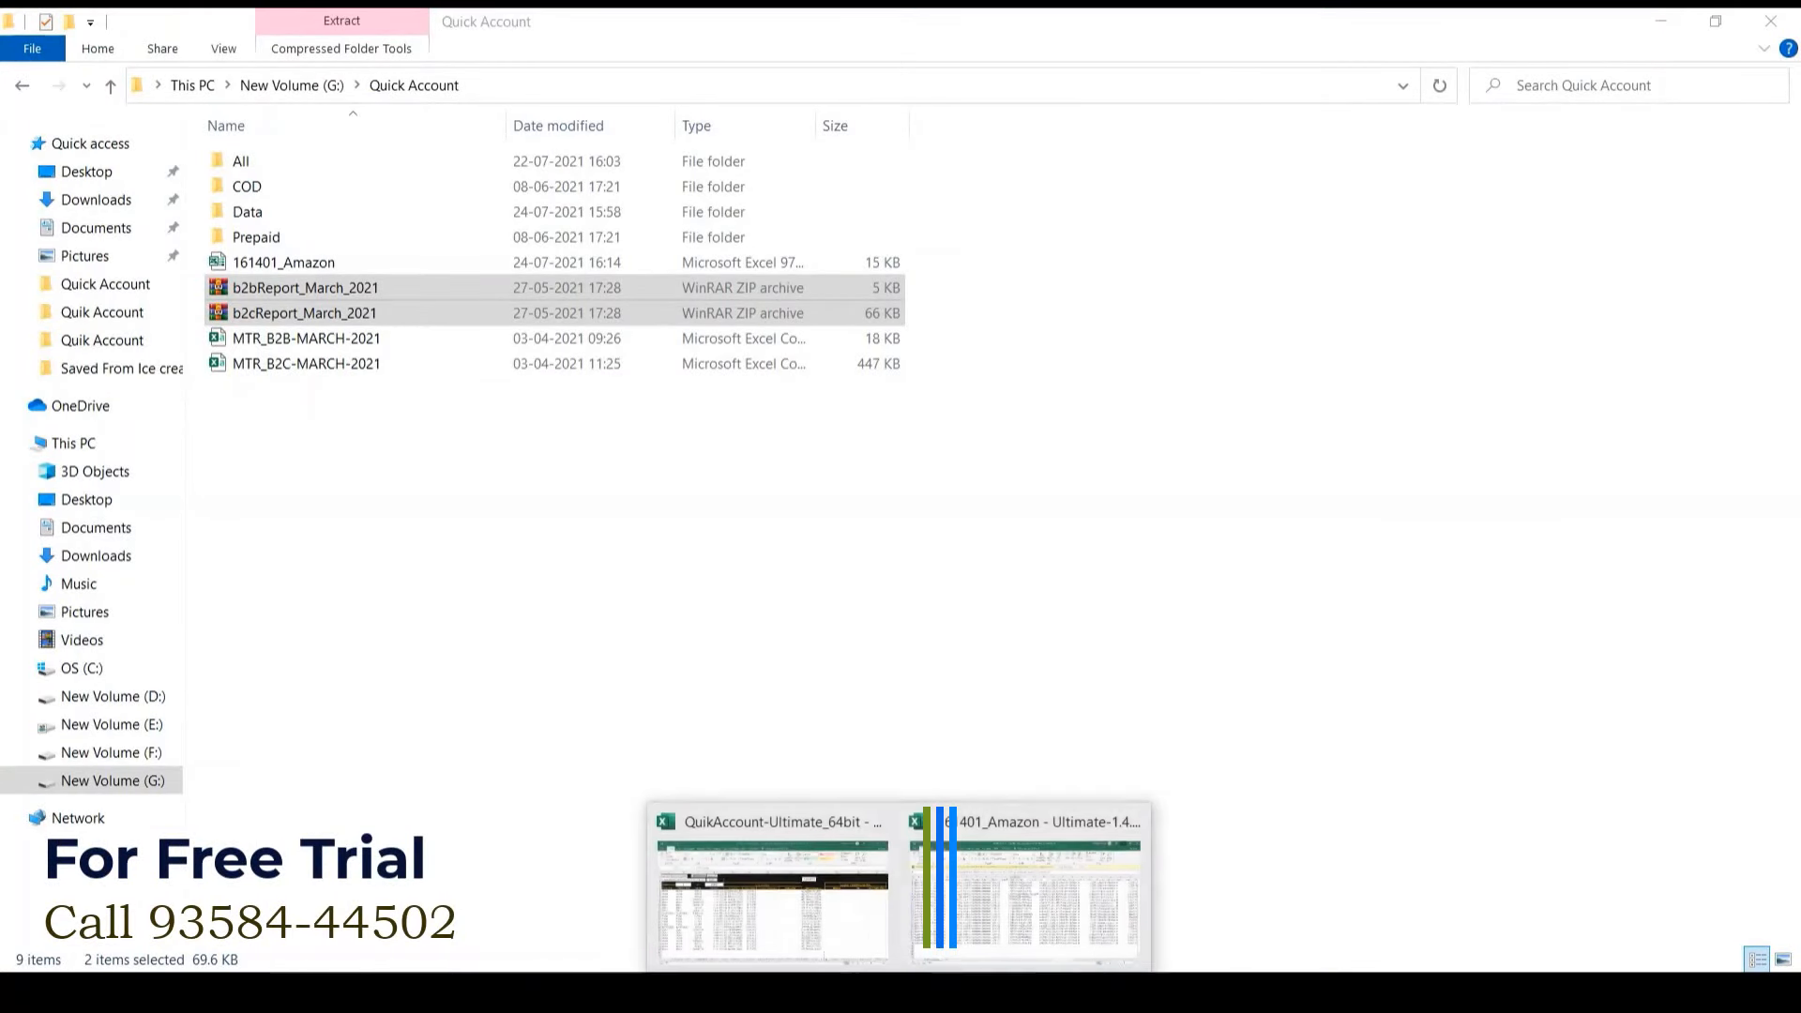
pyautogui.click(796, 910)
pyautogui.click(360, 480)
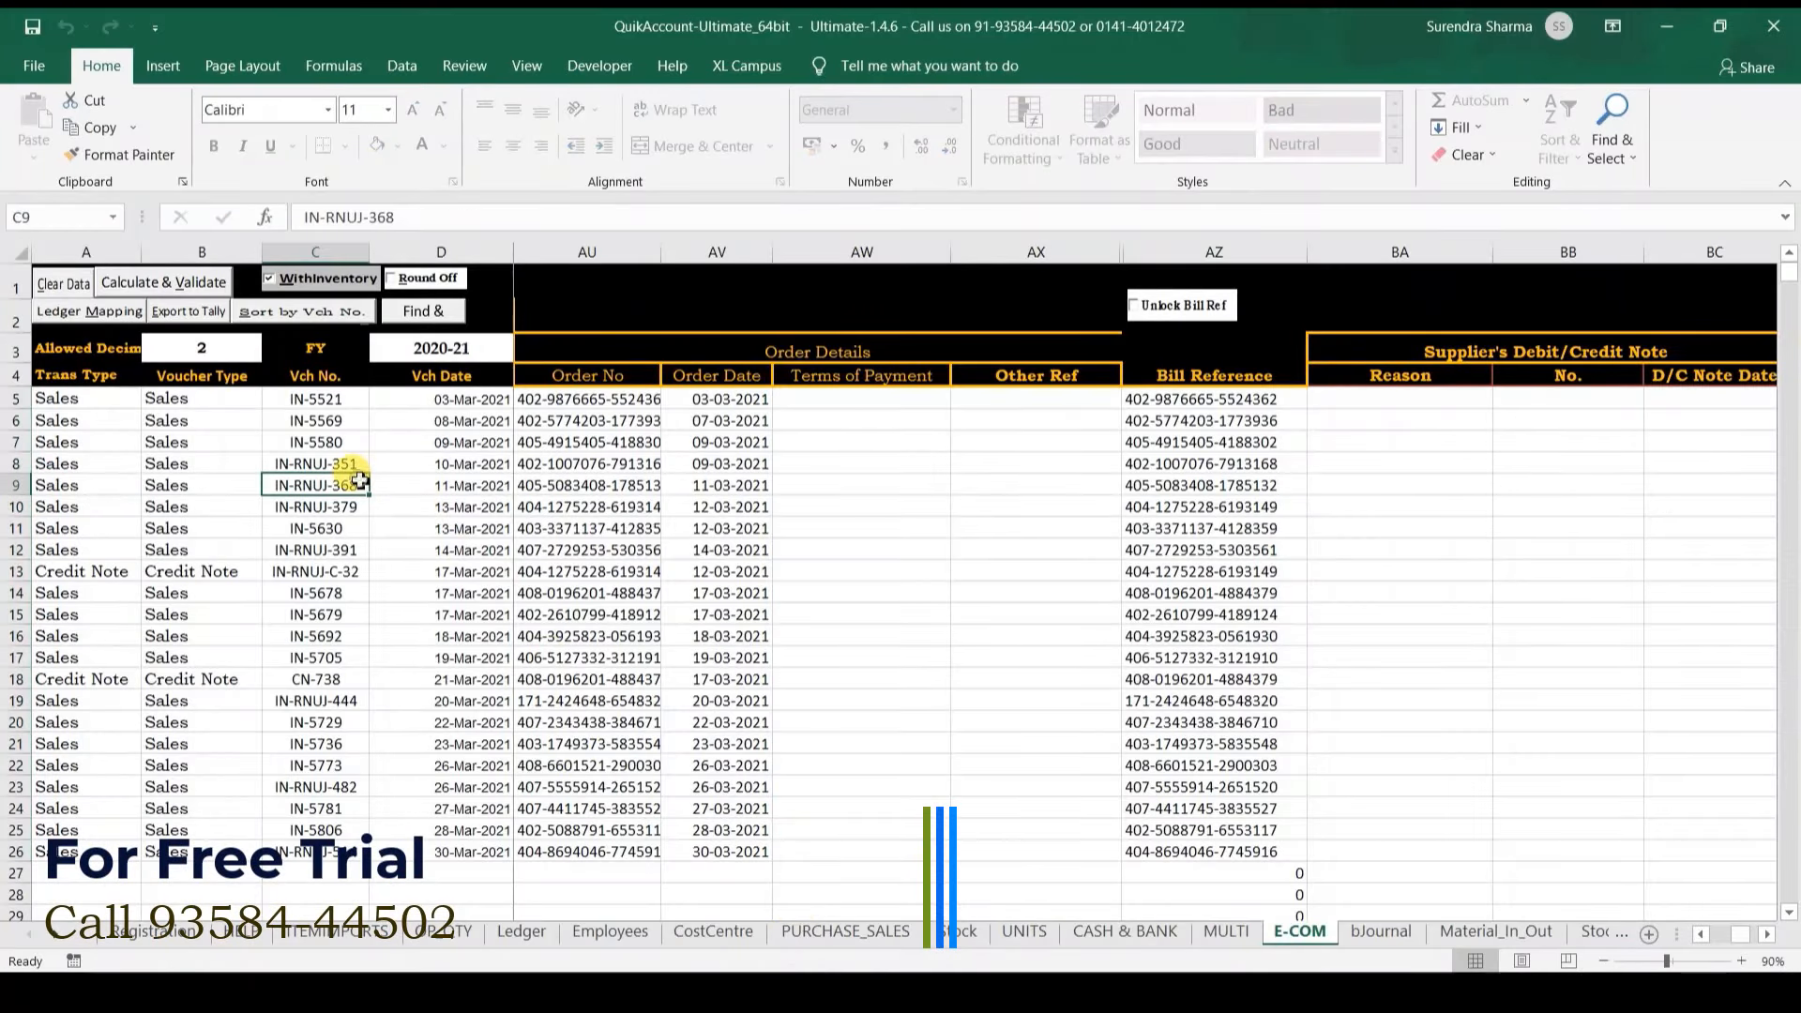
pyautogui.press('Right')
pyautogui.press('Right')
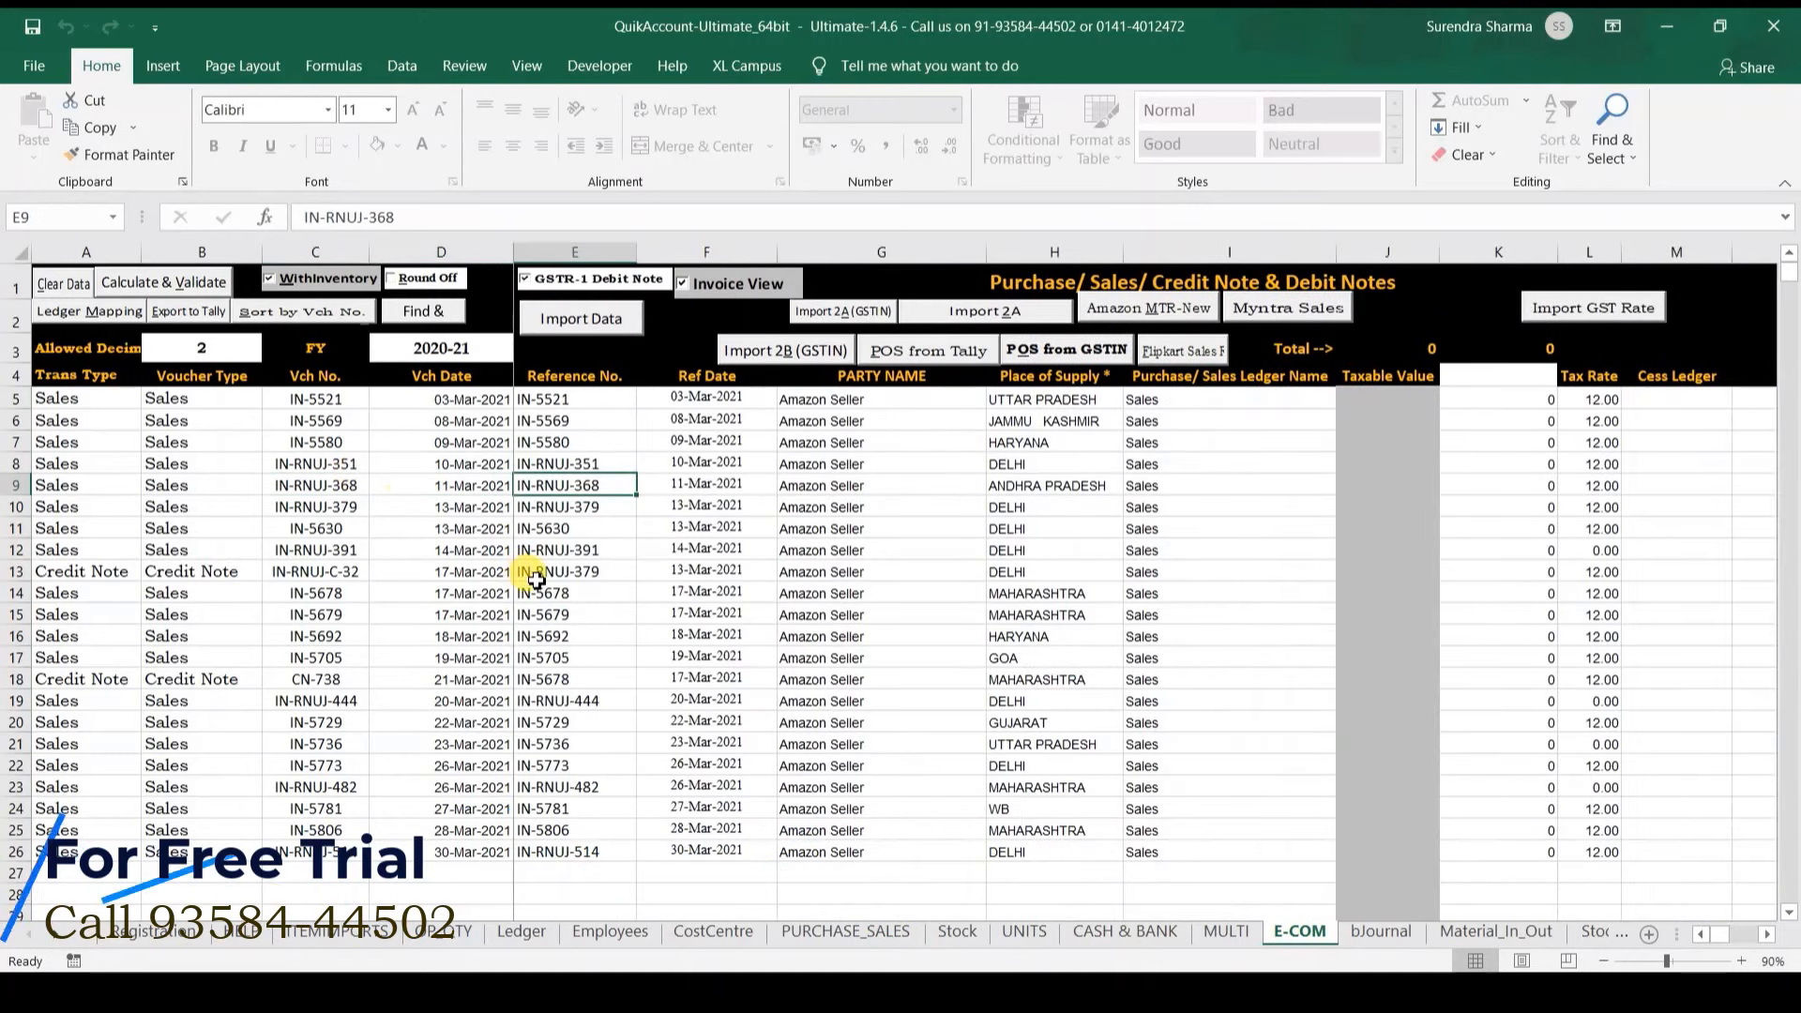
pyautogui.click(251, 317)
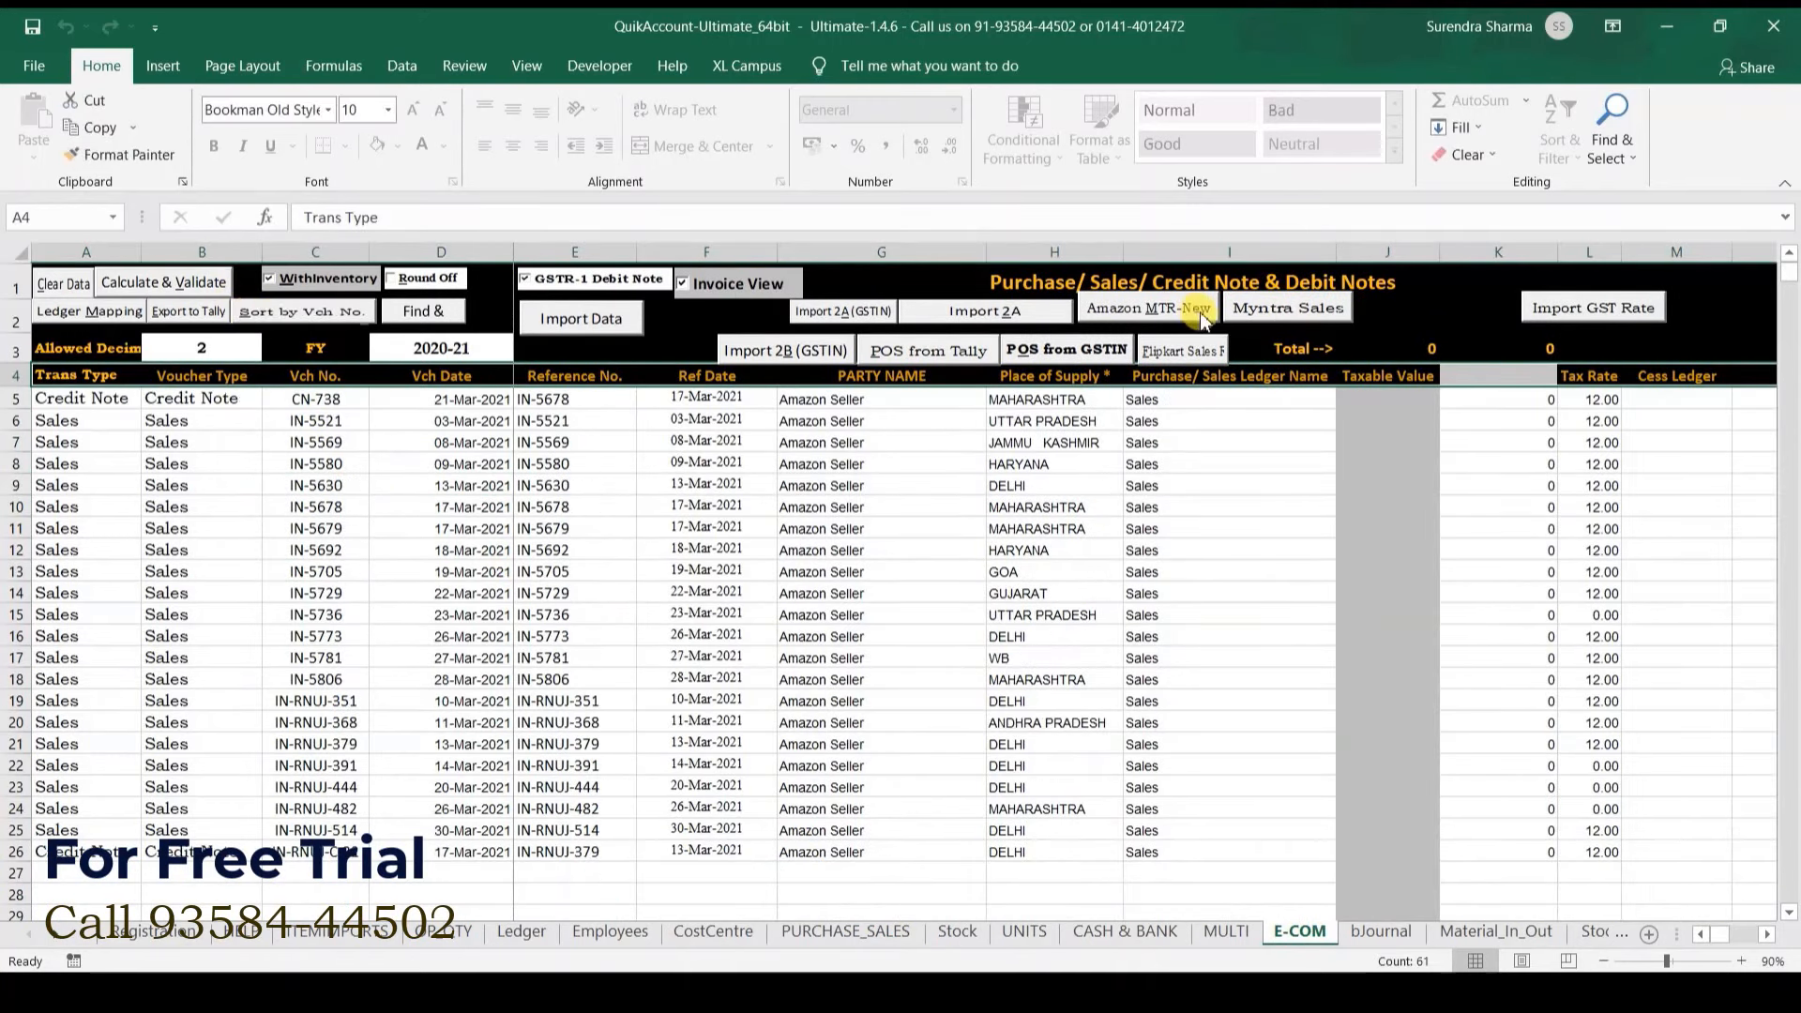
# Step: Enter Shiping Charges as the column K heading in K4 using List Search
pyautogui.click(1449, 375)
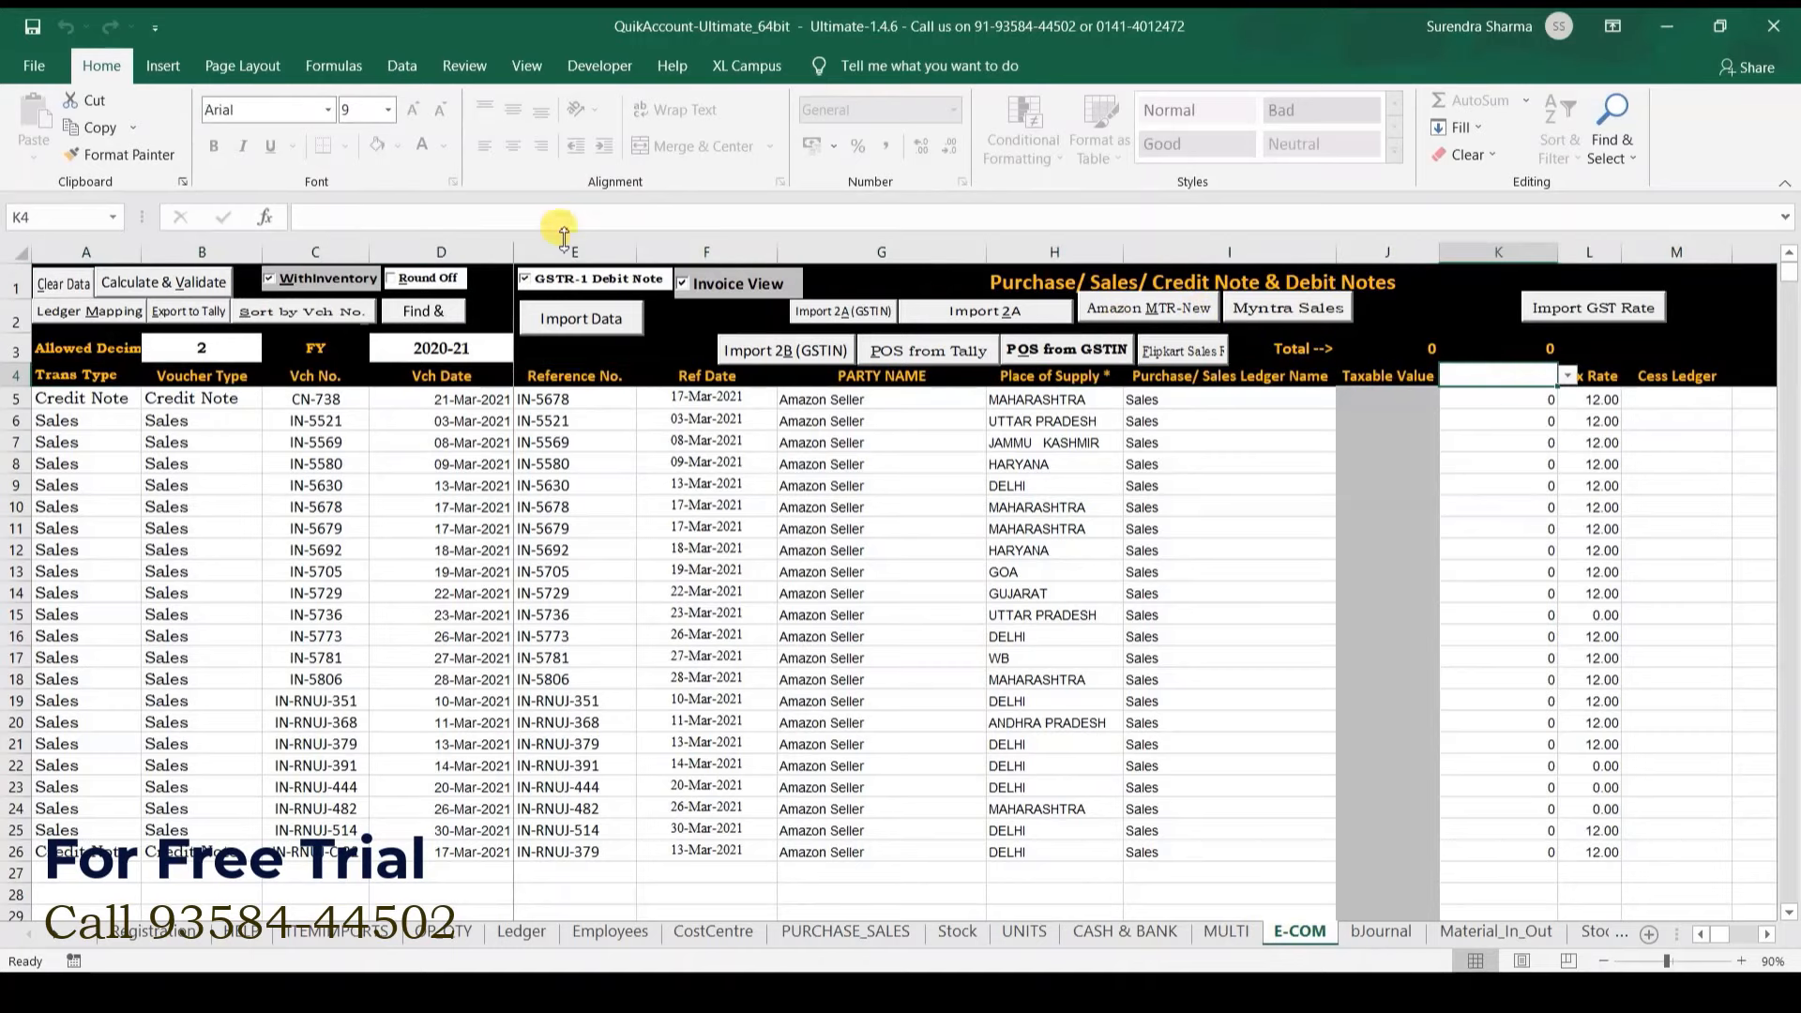
pyautogui.click(746, 68)
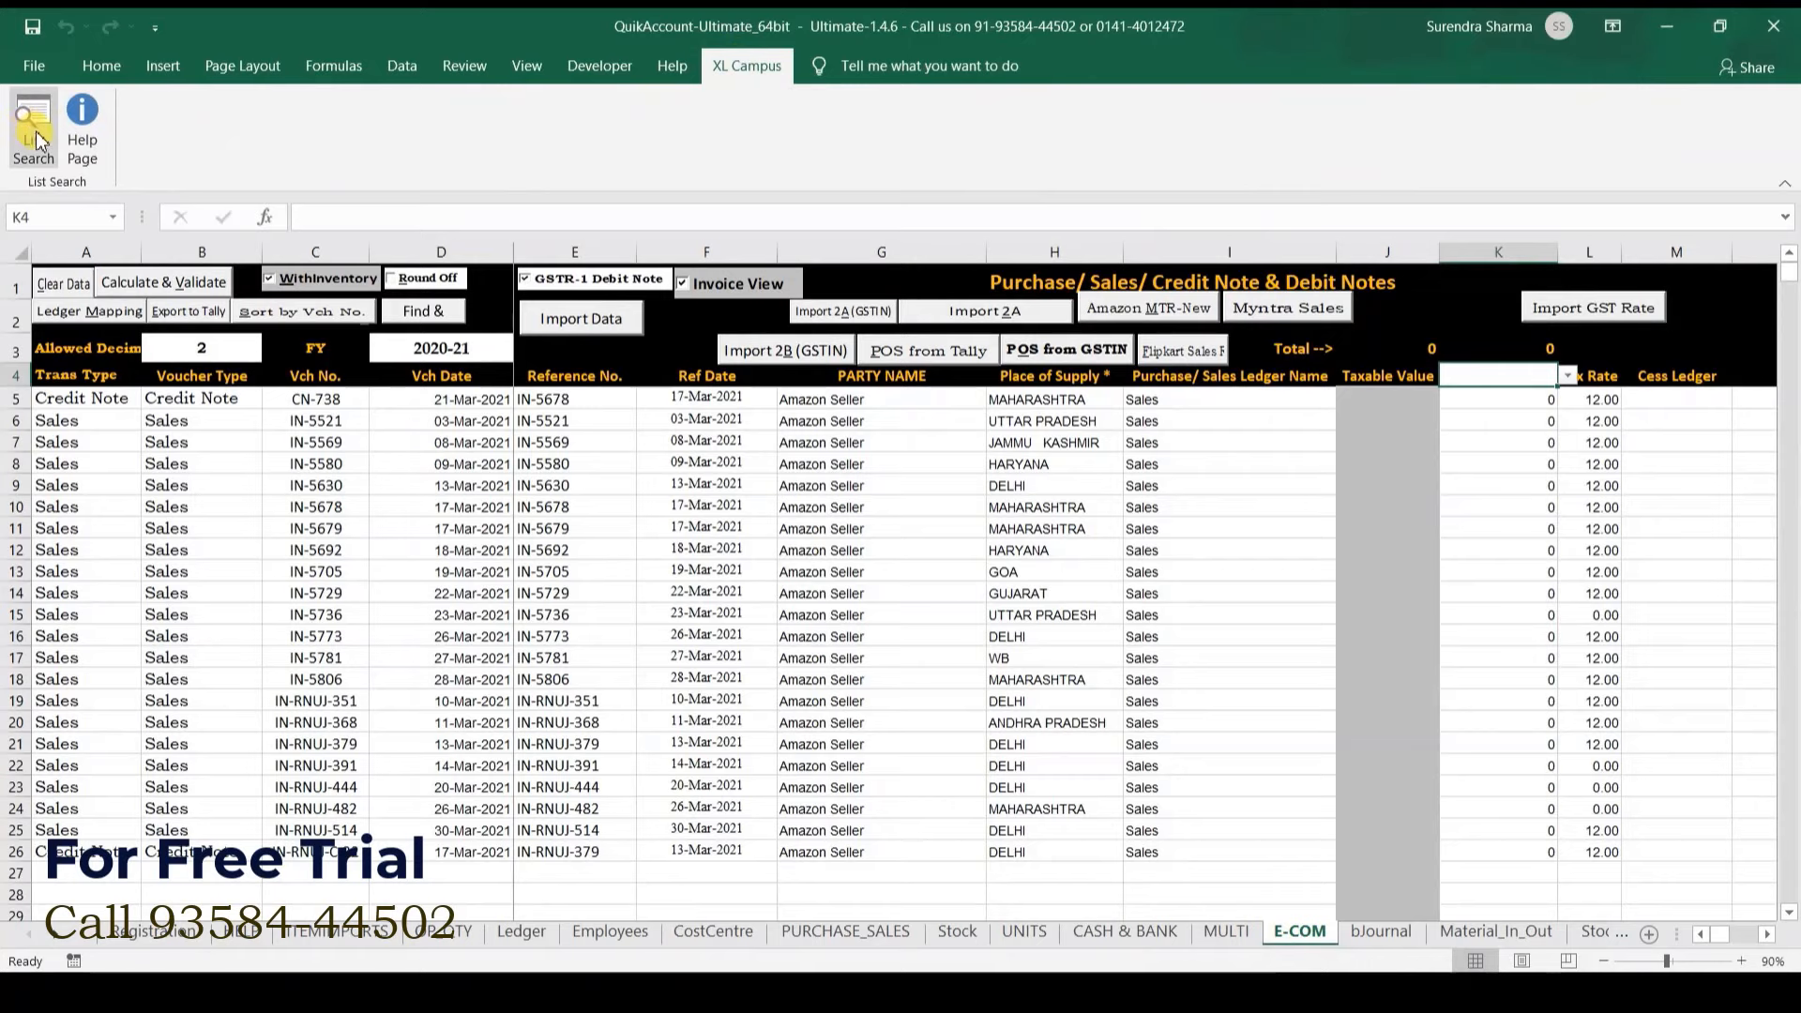
pyautogui.click(38, 141)
pyautogui.write('sh')
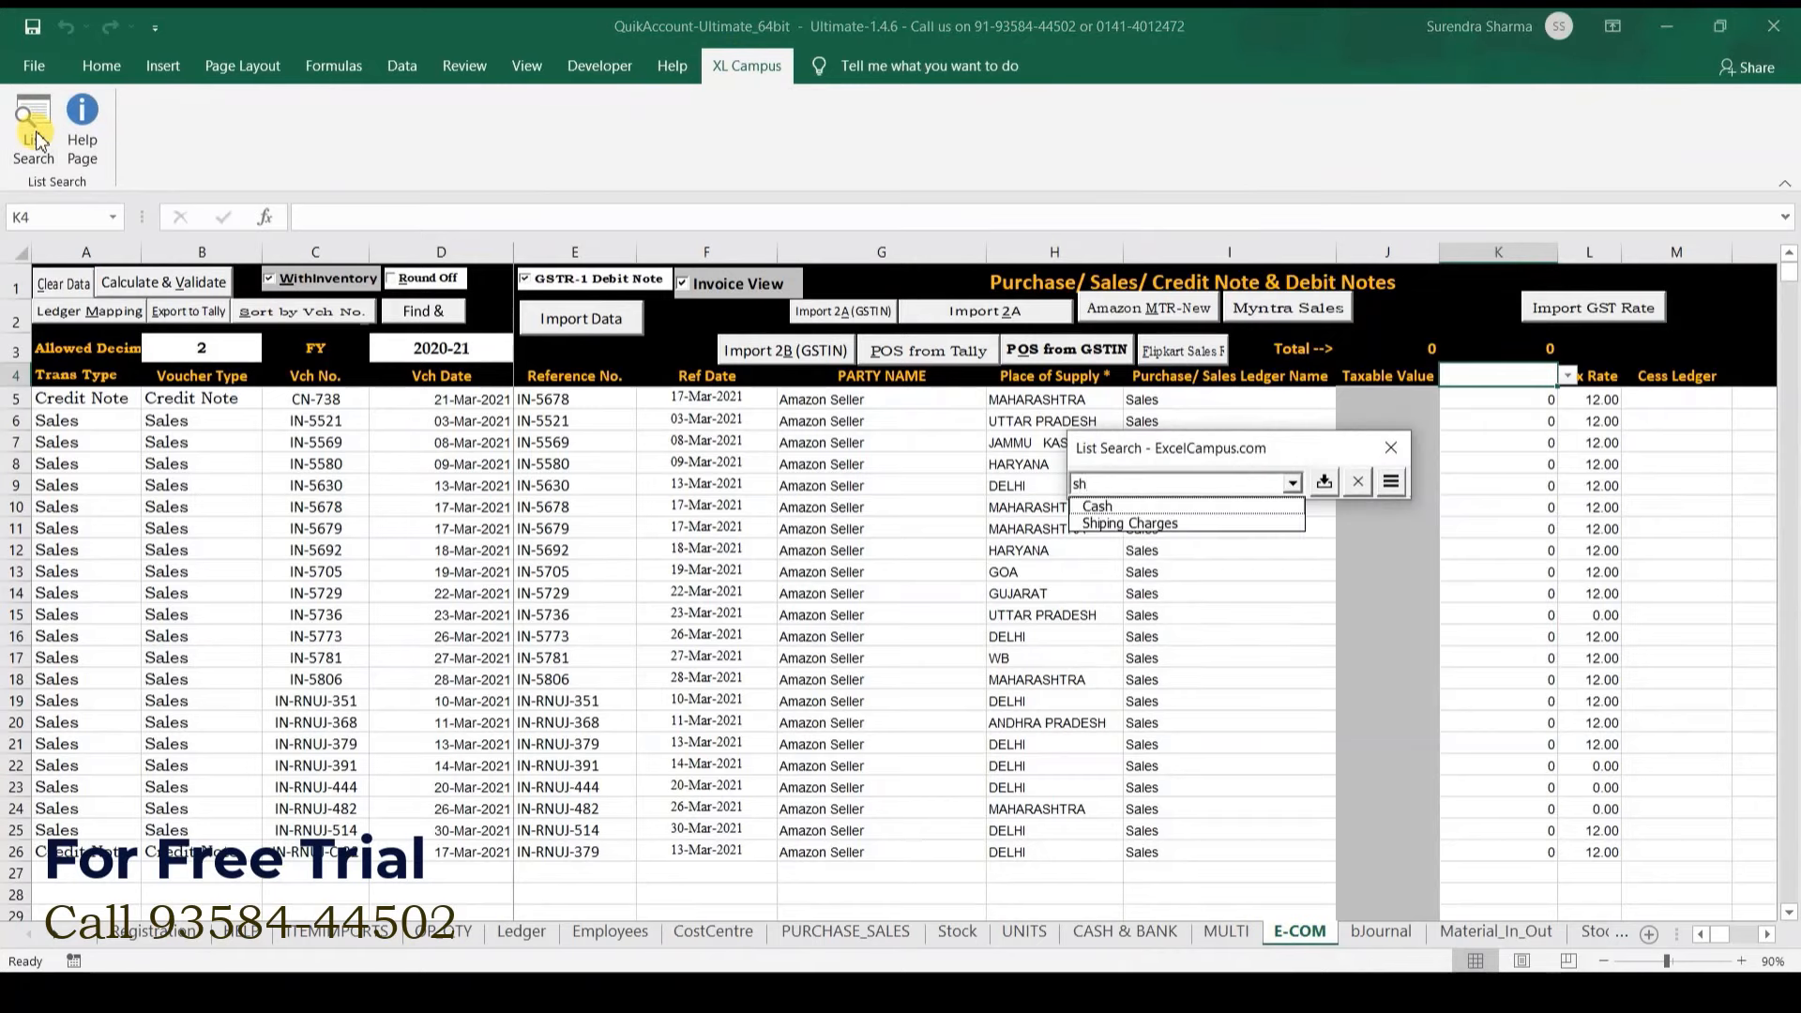
pyautogui.press('Down')
pyautogui.press('Down')
pyautogui.press('Return')
# Step: Clear the existing Sales ledger names from I5 down the ledger column
pyautogui.press('Escape')
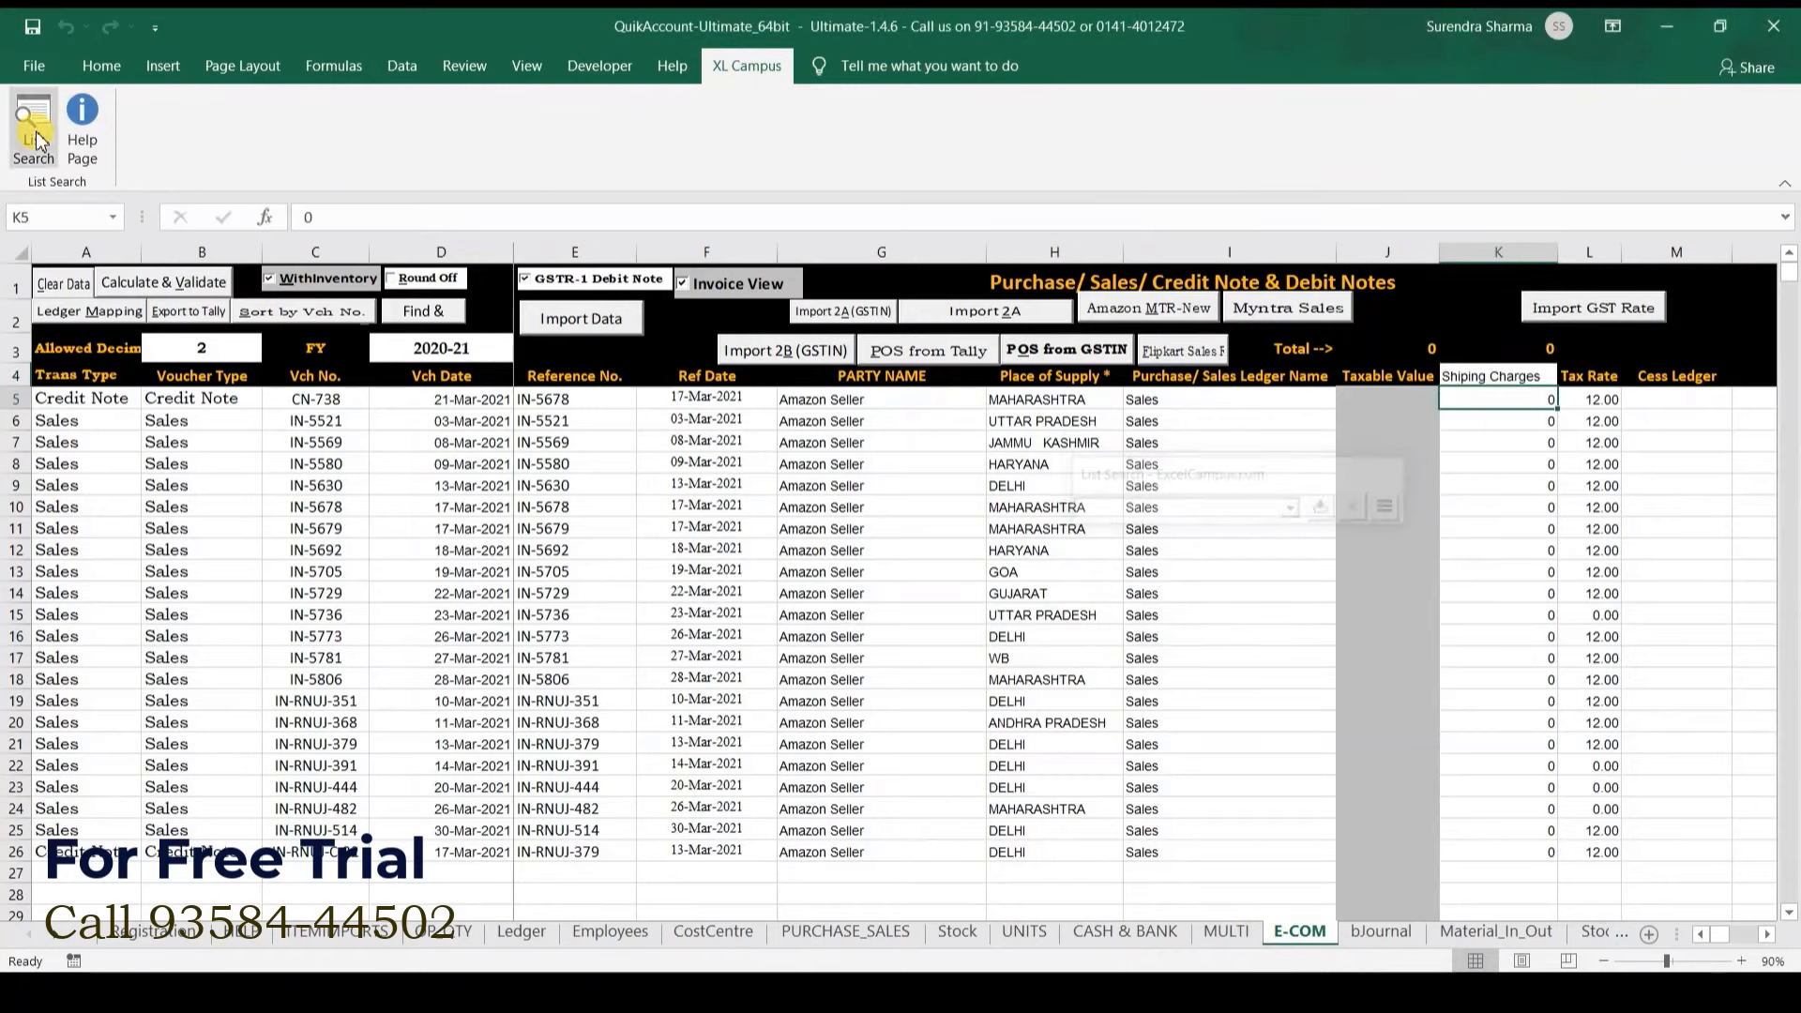
pyautogui.click(1152, 399)
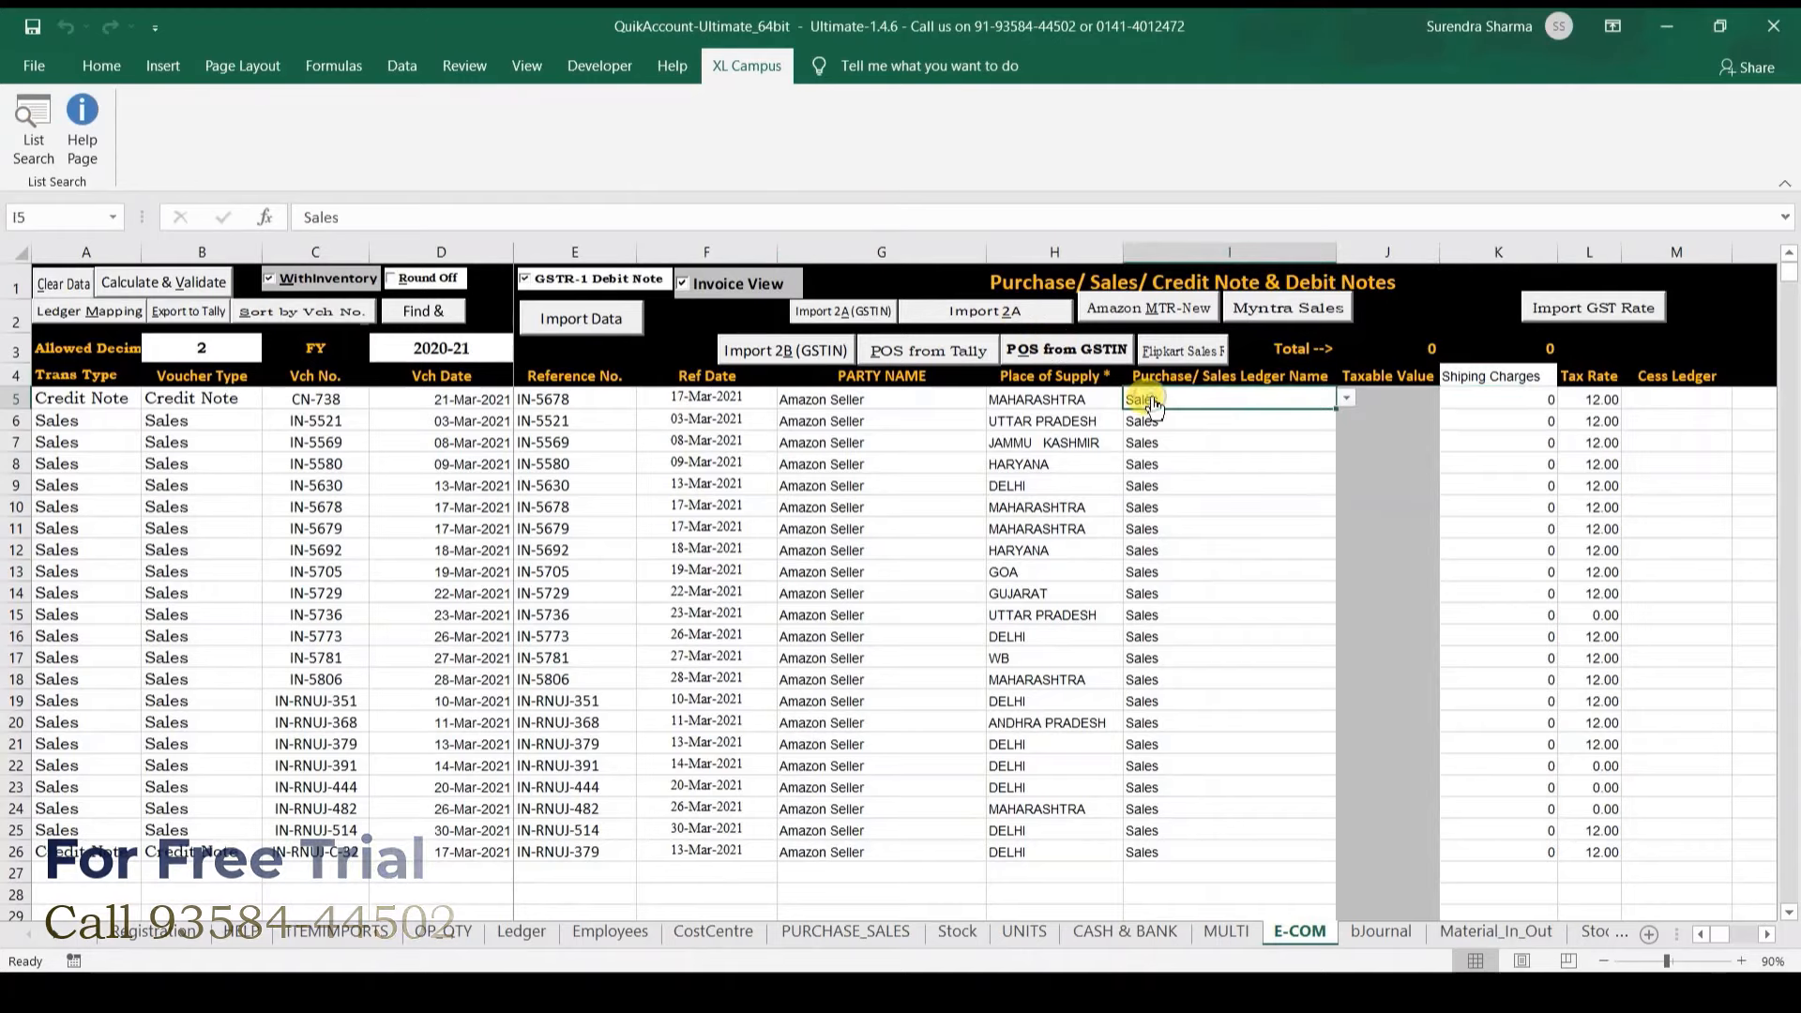
pyautogui.hotkey('ctrl', 'shift', 'Down')
pyautogui.press('Delete')
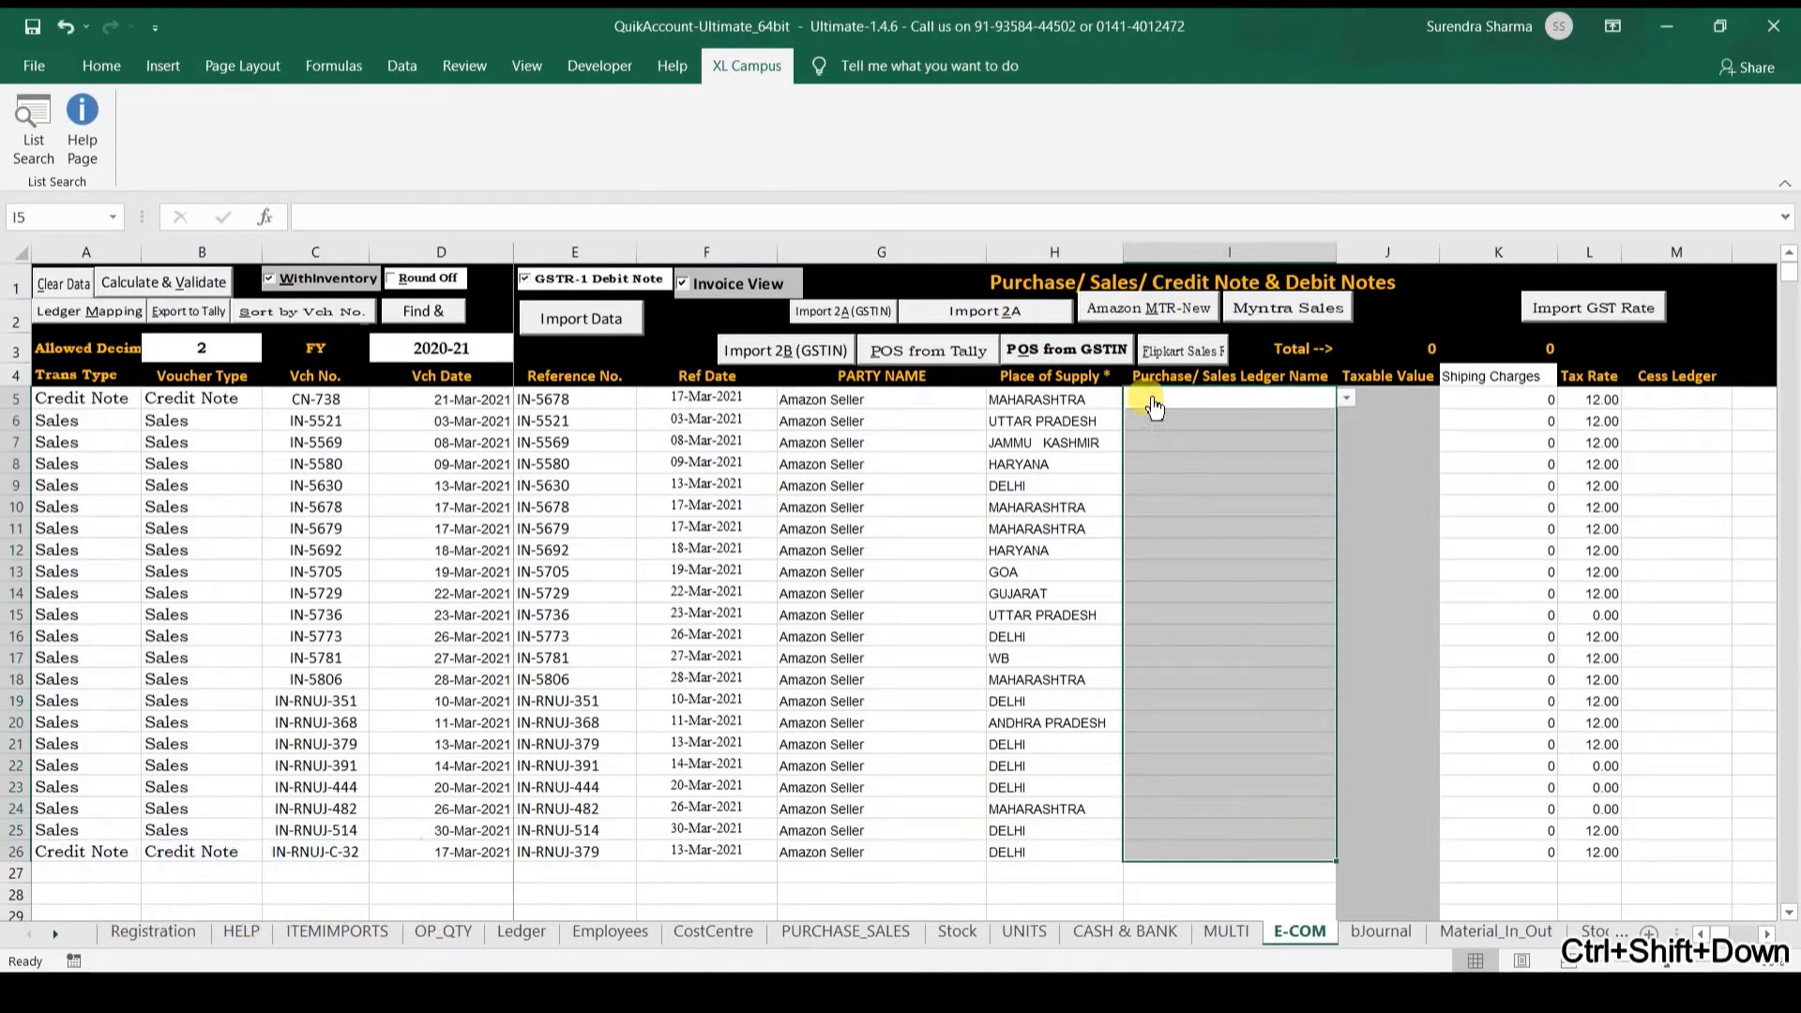
# Step: Map Sales transactions to rate-wise (%) GST ledgers in Ledger Mapping and save
pyautogui.click(94, 314)
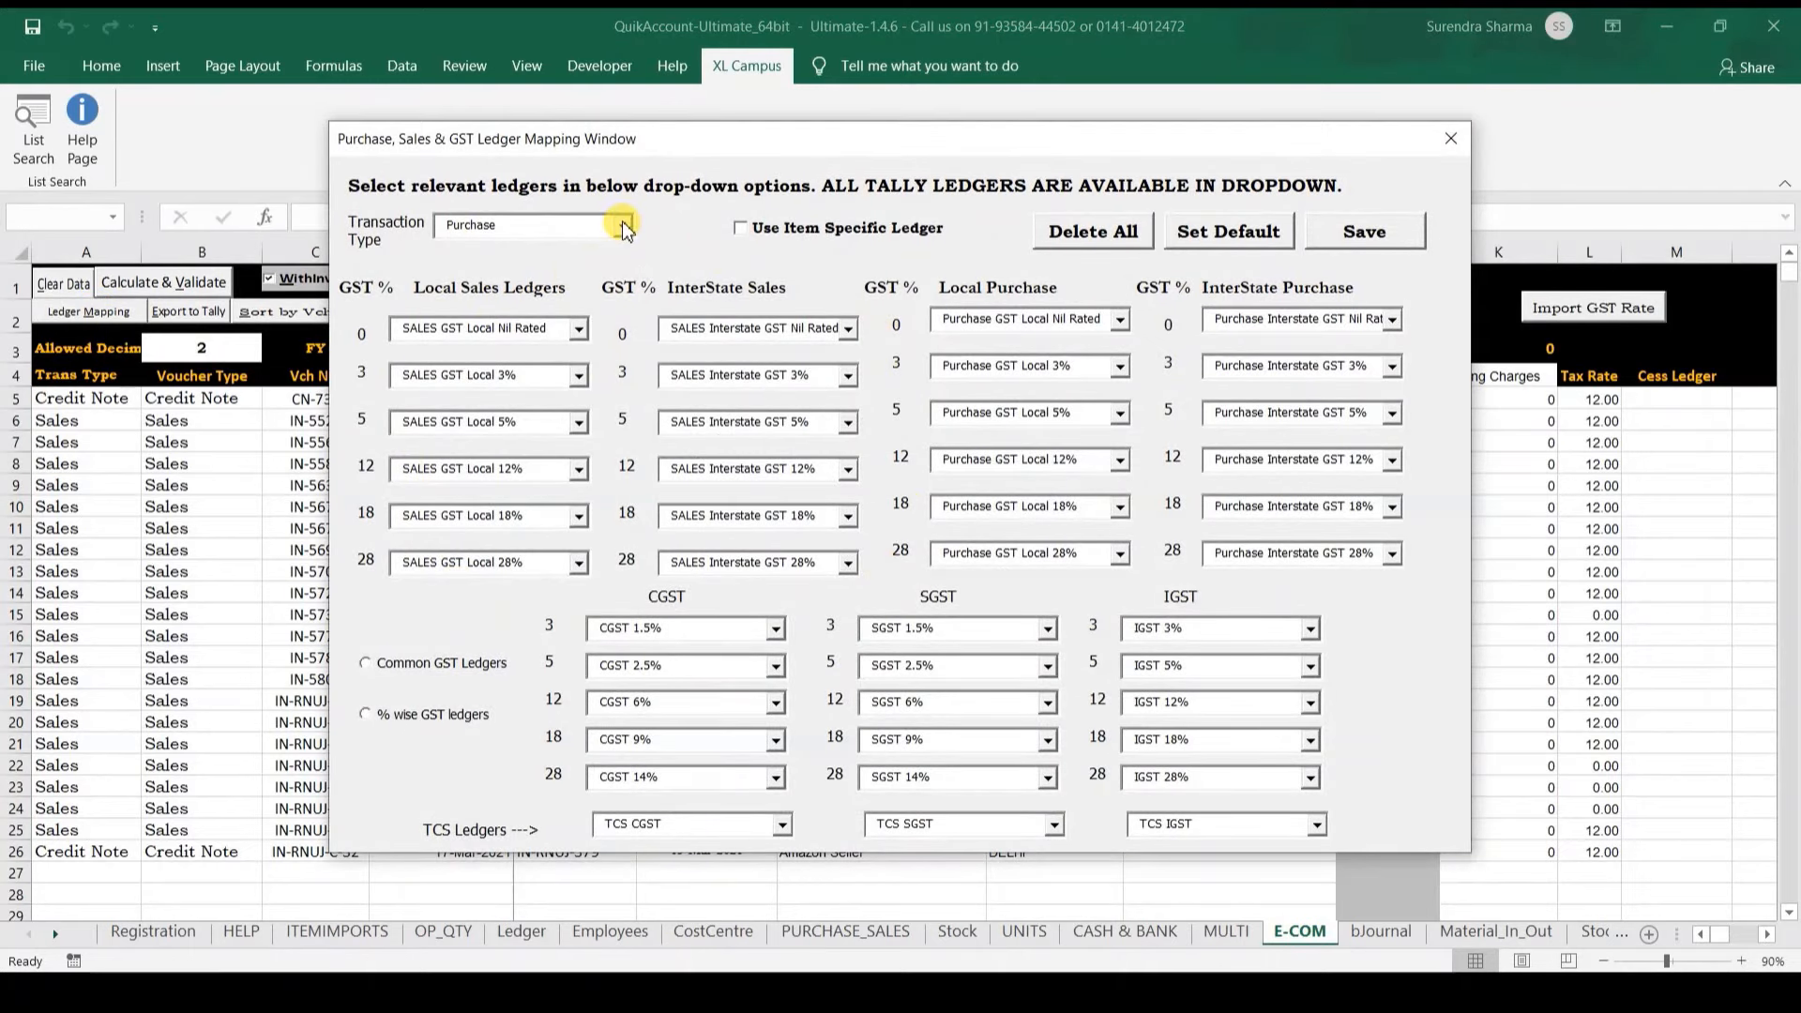
pyautogui.click(624, 227)
pyautogui.click(570, 267)
pyautogui.click(438, 330)
pyautogui.click(424, 668)
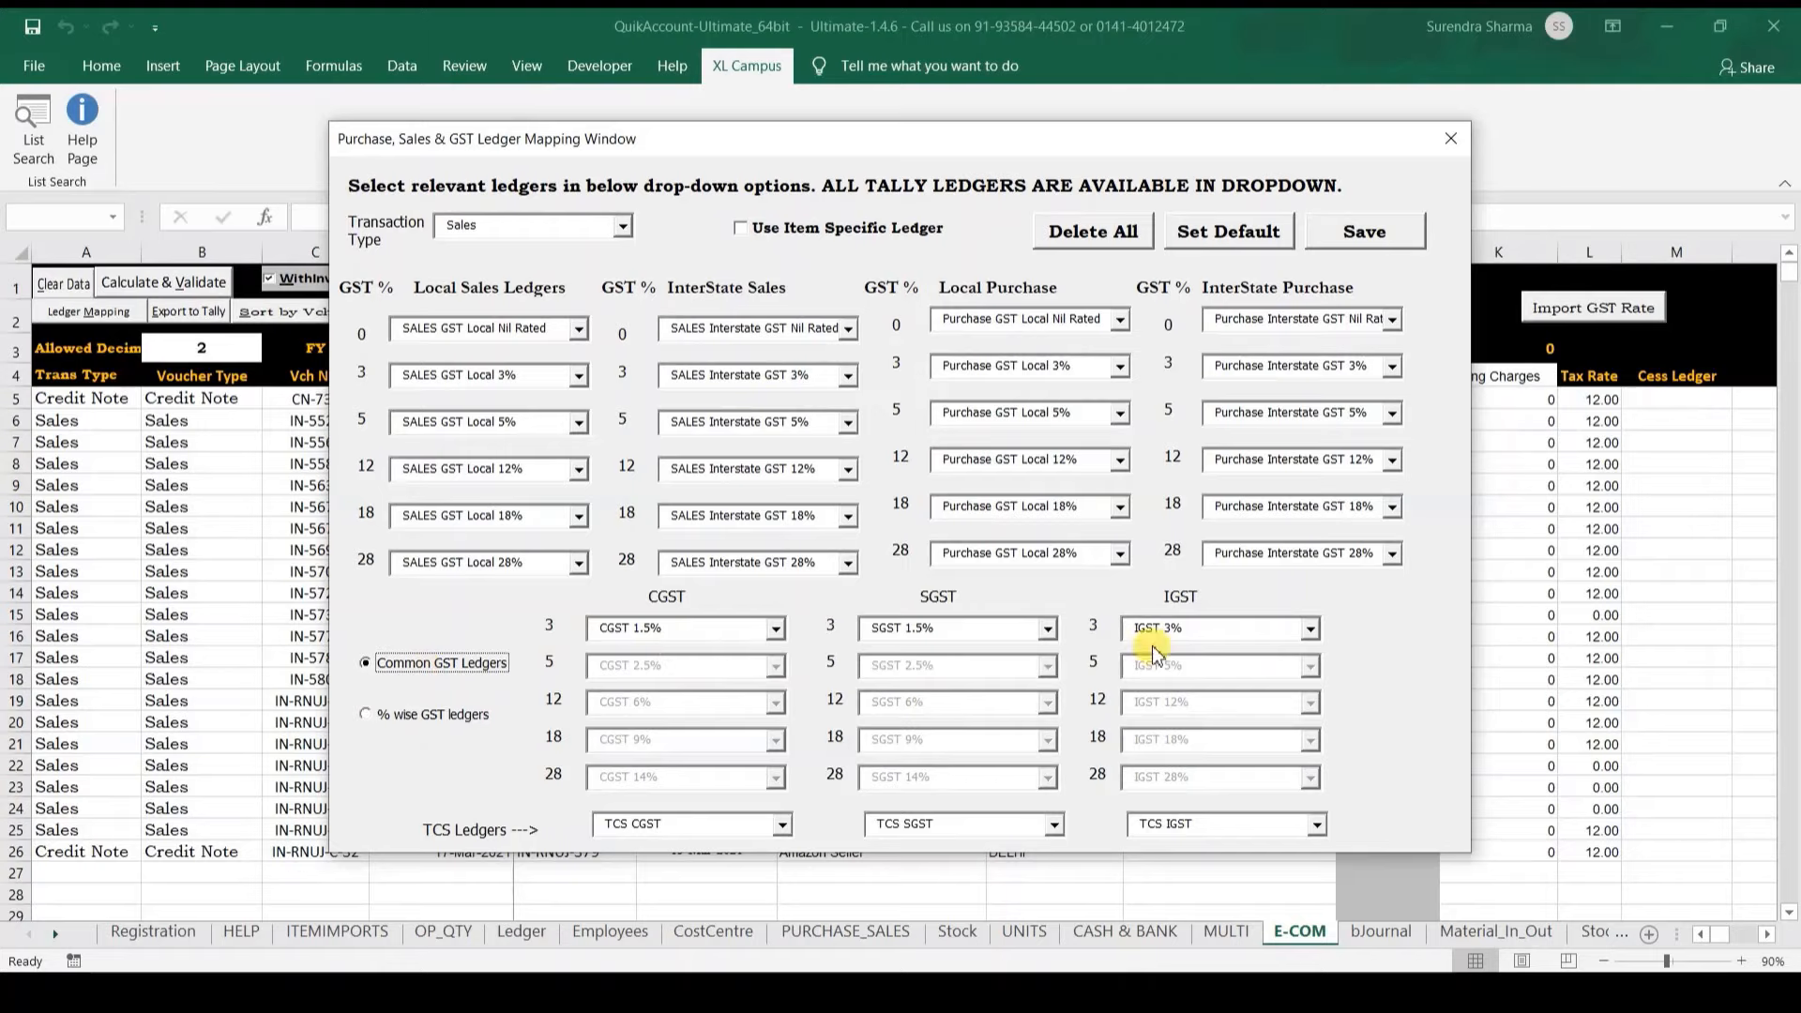
pyautogui.click(391, 715)
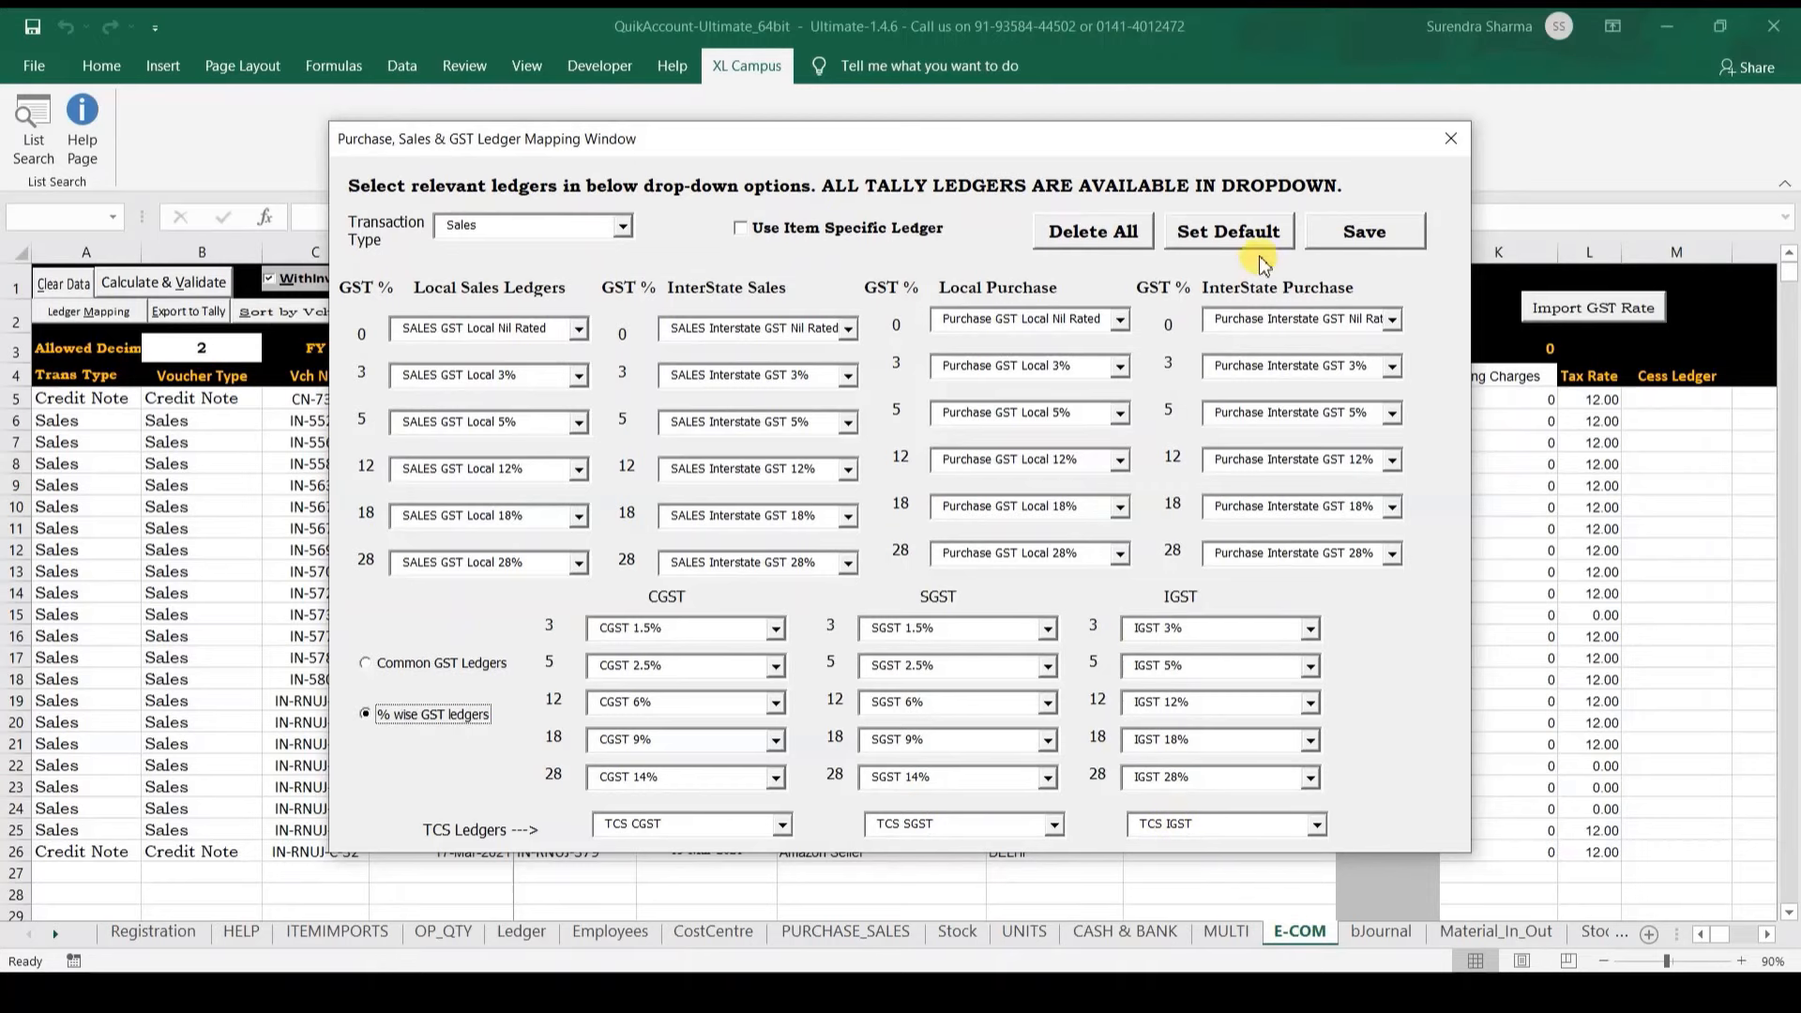
pyautogui.click(1325, 234)
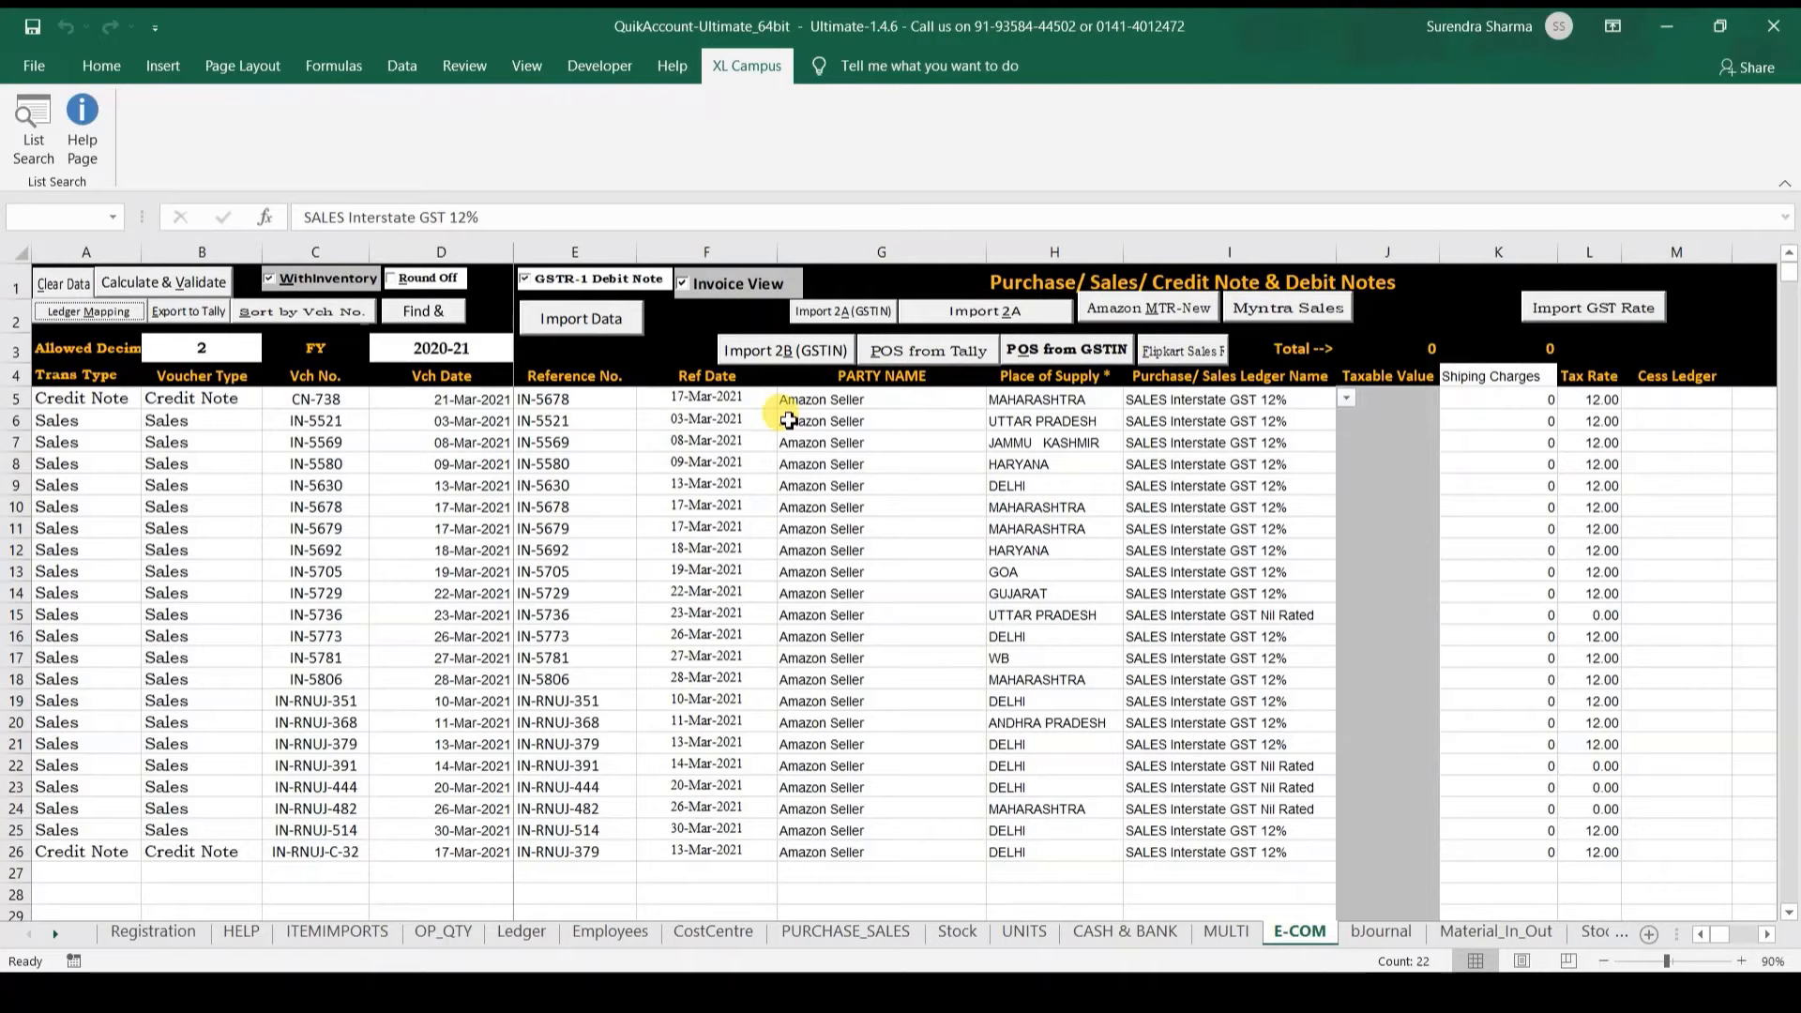
# Step: Review row 7's party name, place of supply, sales ledger, tax rate and cess ledger
pyautogui.click(688, 422)
pyautogui.press('Tab')
pyautogui.press('Tab')
pyautogui.press('Tab')
pyautogui.press('Tab')
pyautogui.press('Tab')
pyautogui.press('Tab')
pyautogui.press('Tab')
pyautogui.press('Tab')
pyautogui.press('Tab')
pyautogui.press('Tab')
pyautogui.press('Tab')
pyautogui.press('Tab')
pyautogui.press('Tab')
pyautogui.press('Tab')
pyautogui.press('Tab')
pyautogui.press('Tab')
pyautogui.press('Tab')
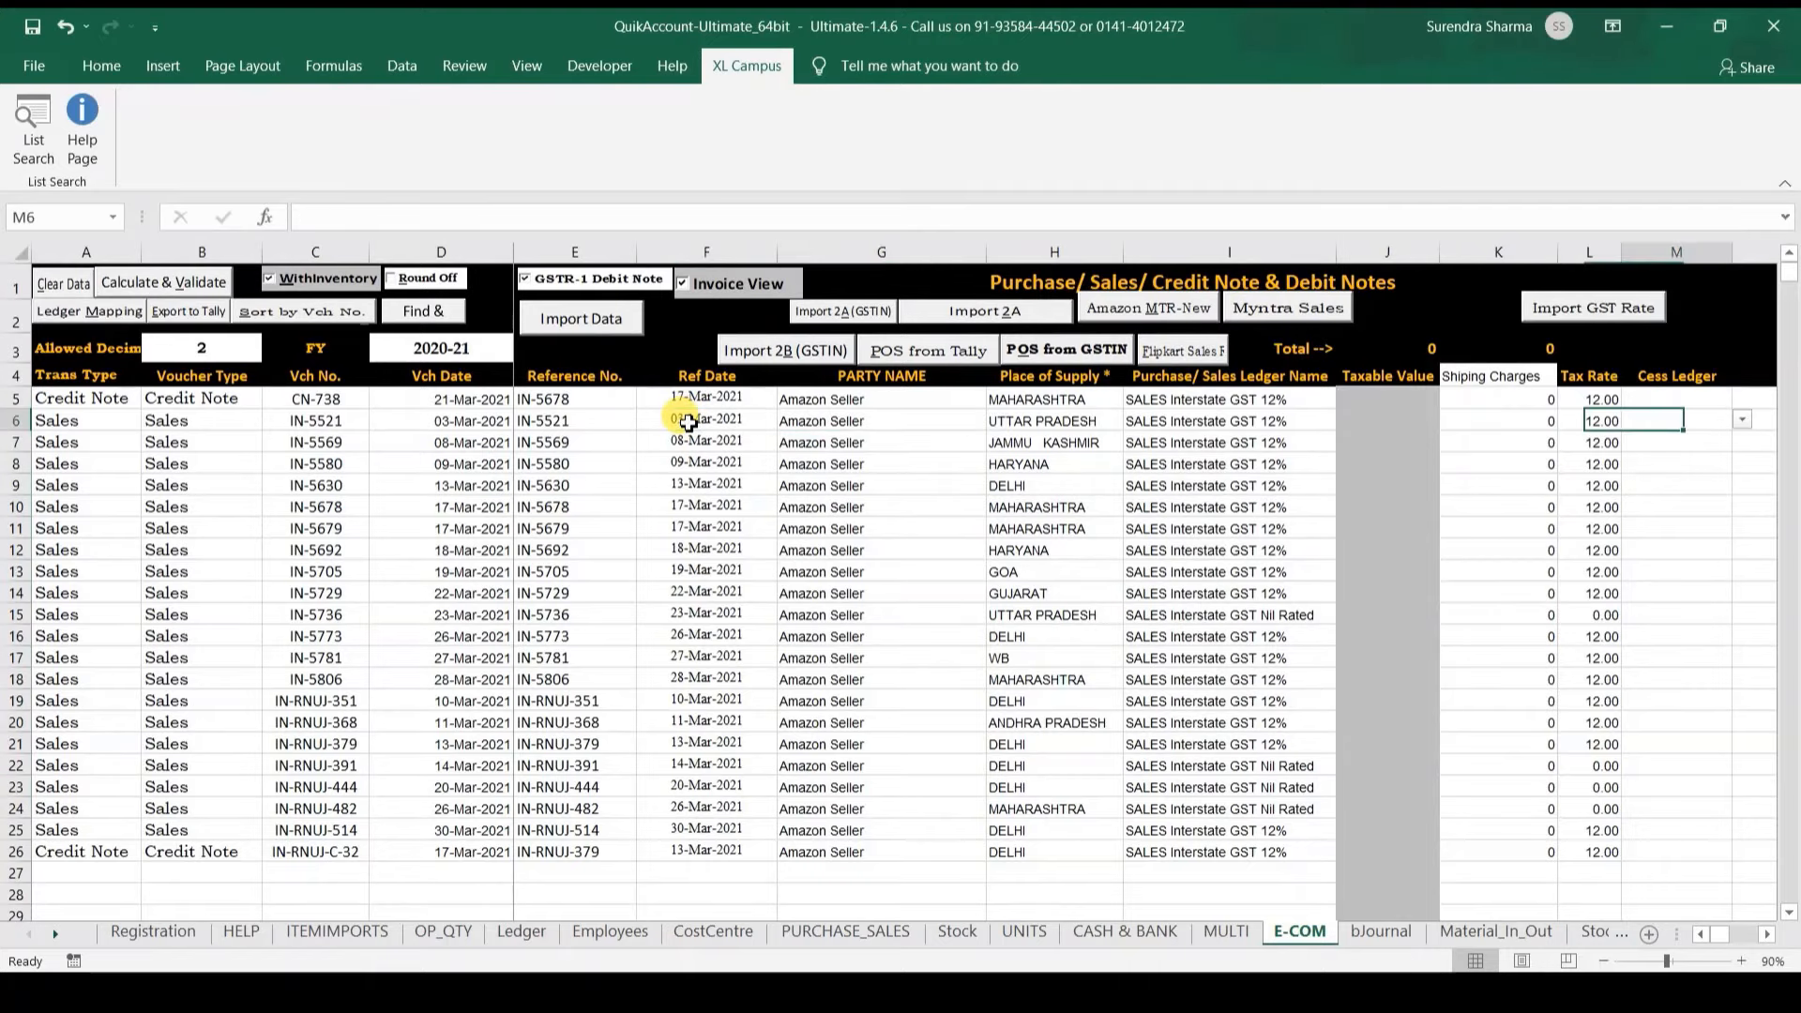
pyautogui.press('Right')
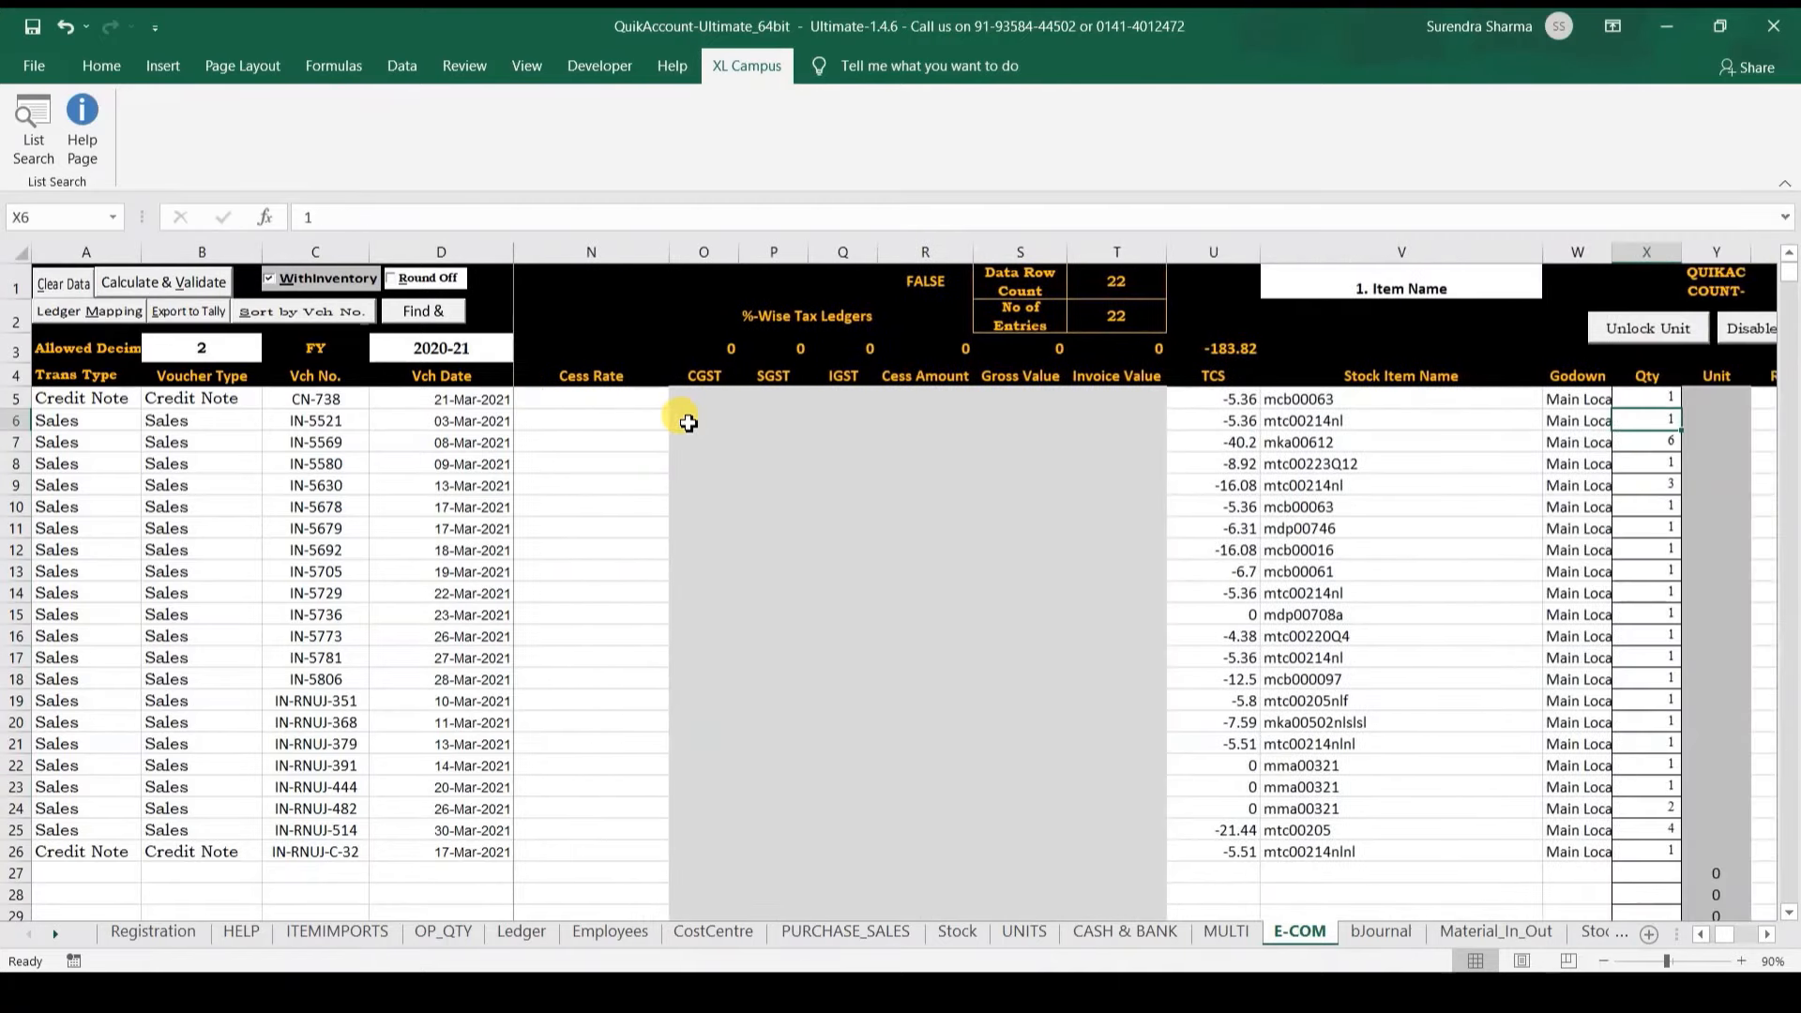
pyautogui.press('Left')
pyautogui.press('Left')
pyautogui.press('Left')
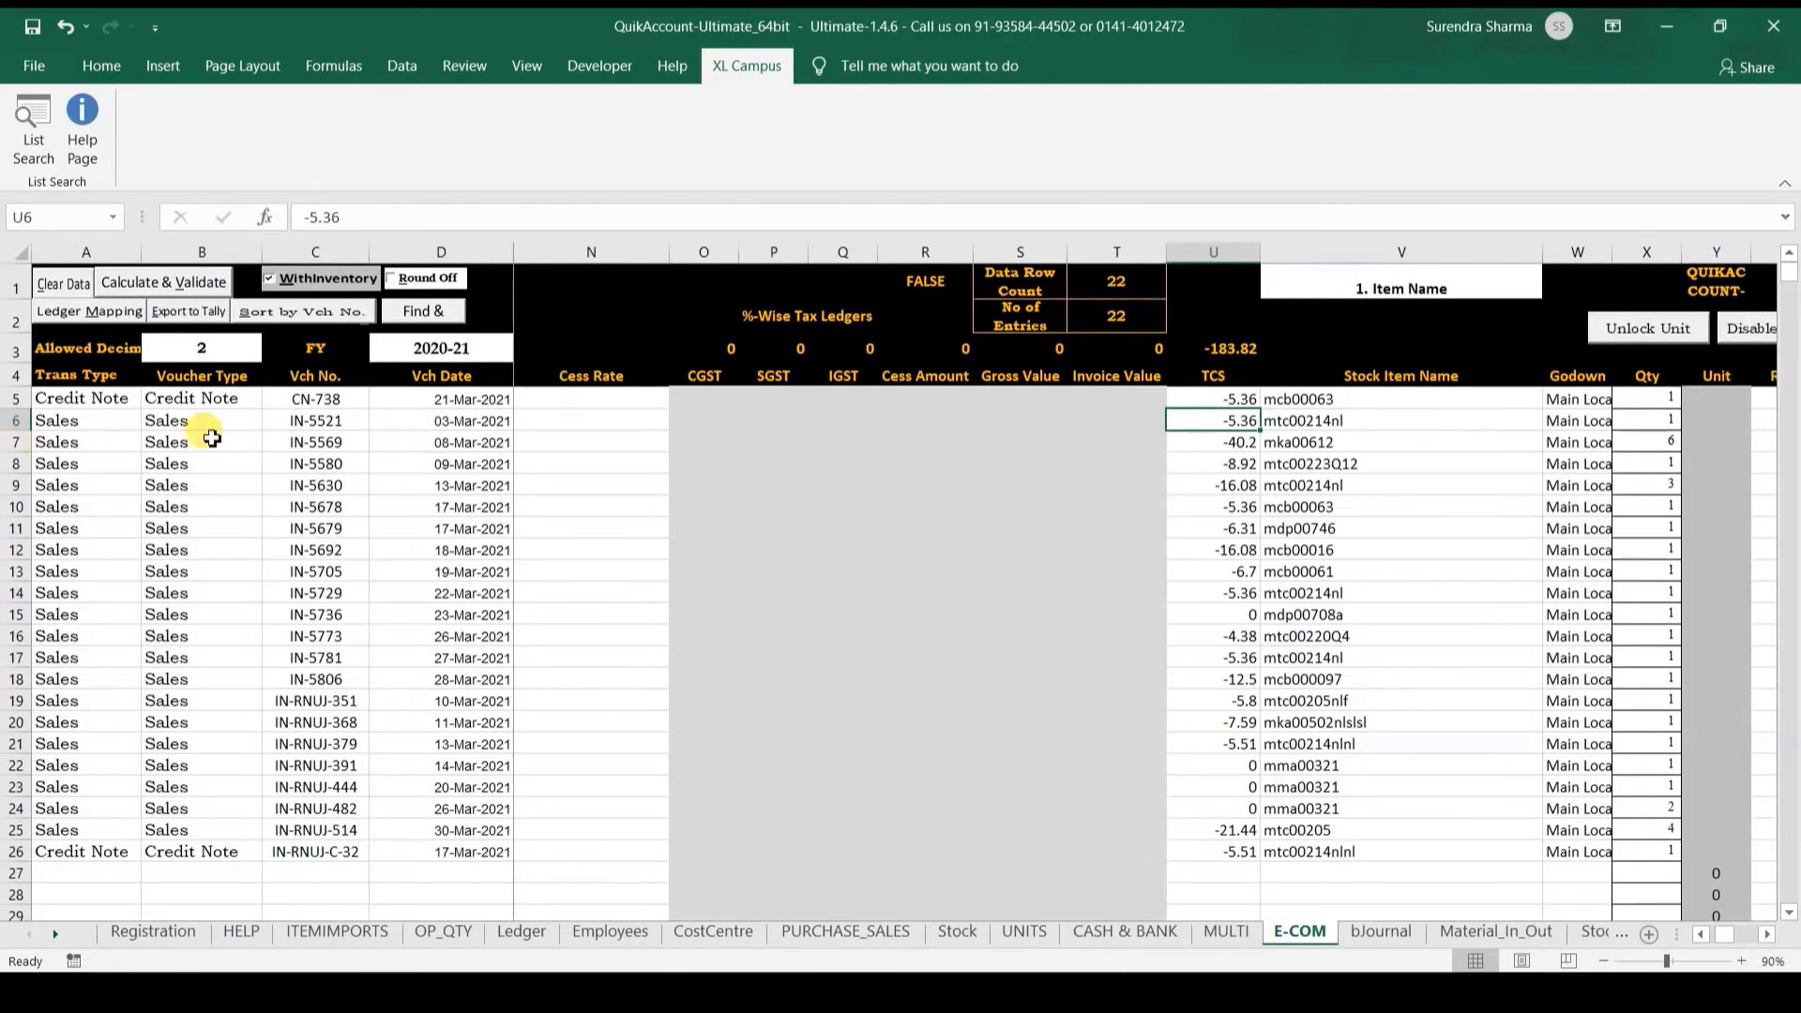
pyautogui.click(288, 449)
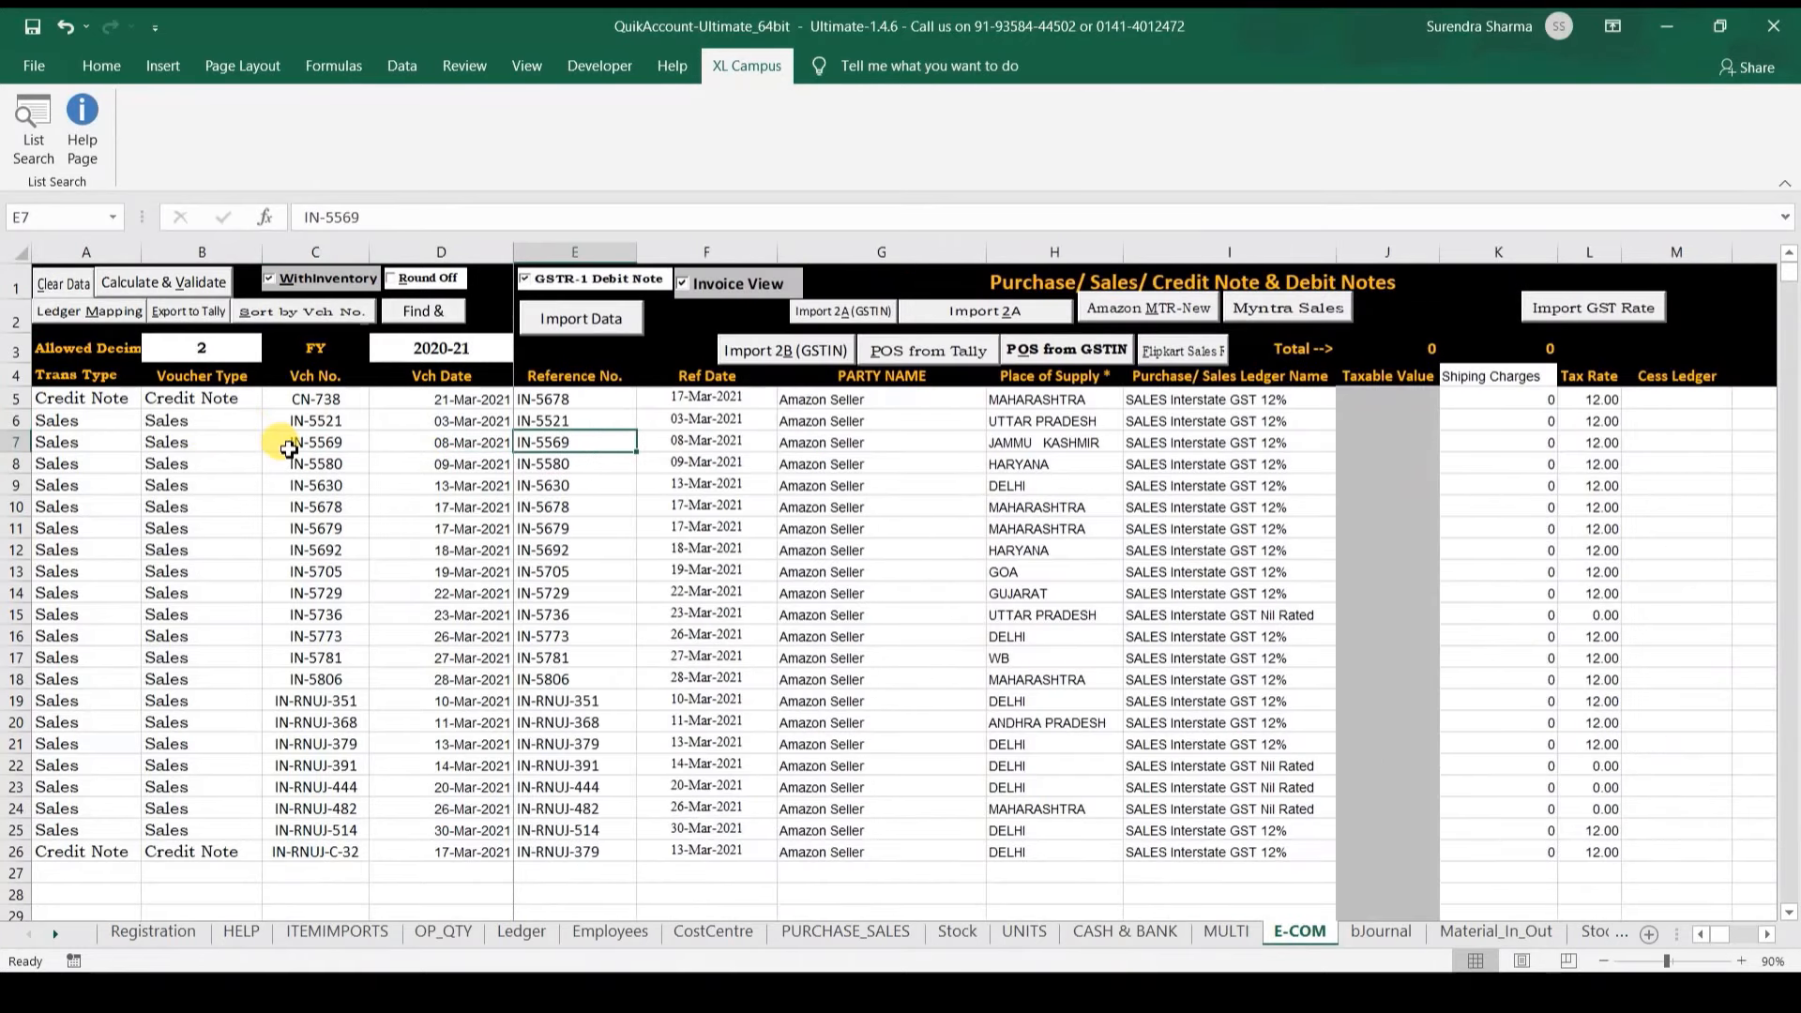
pyautogui.press('Right')
pyautogui.press('Right')
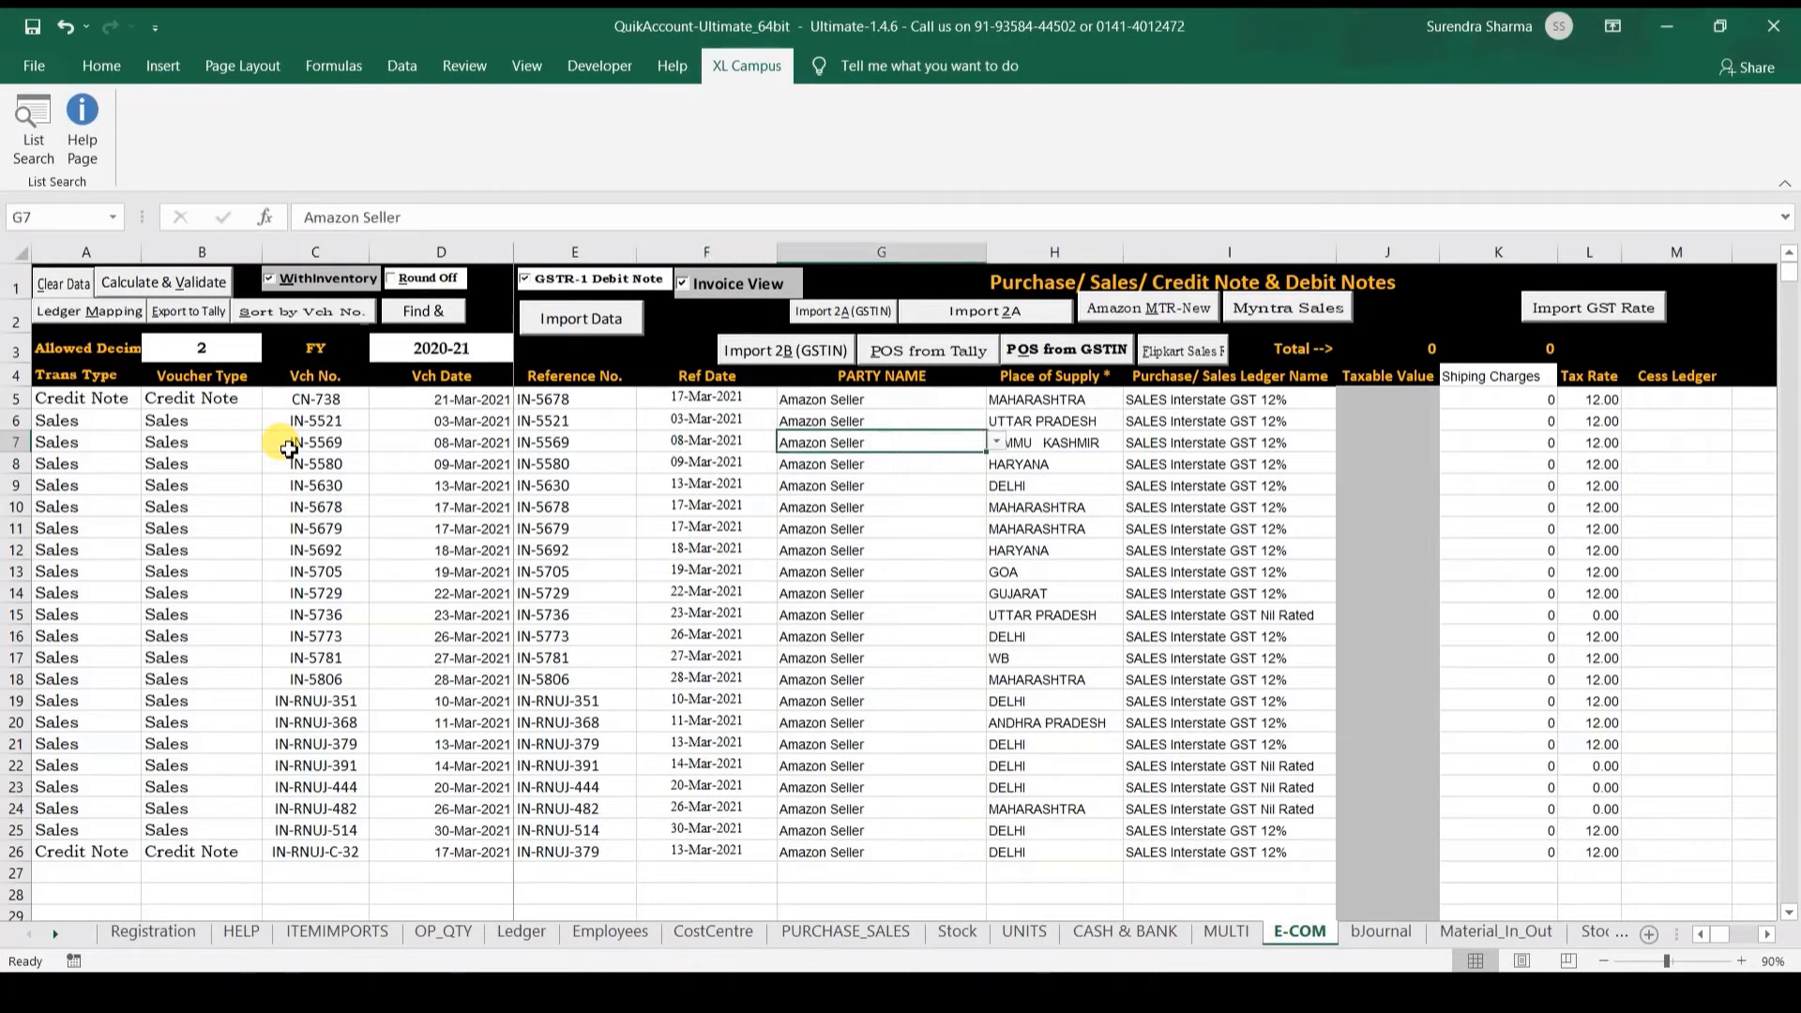
pyautogui.press('Right')
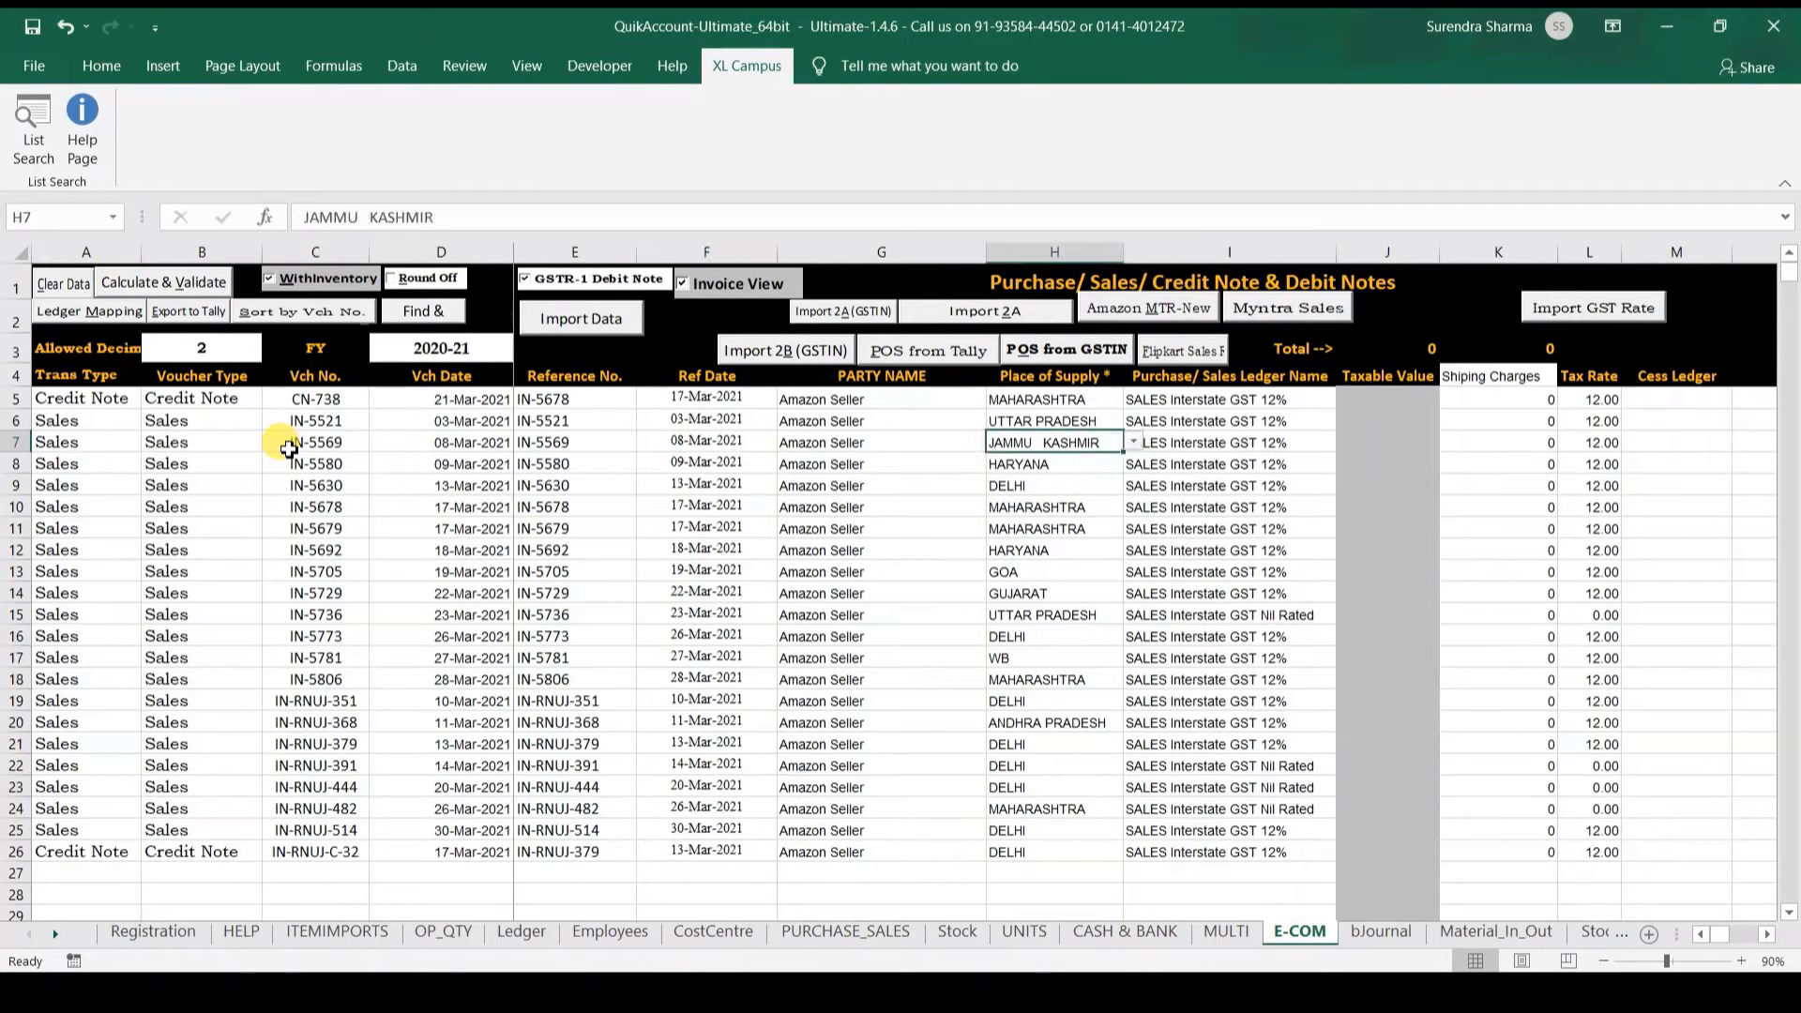
pyautogui.press('Right')
pyautogui.press('Right')
pyautogui.press('Right')
pyautogui.press('Right')
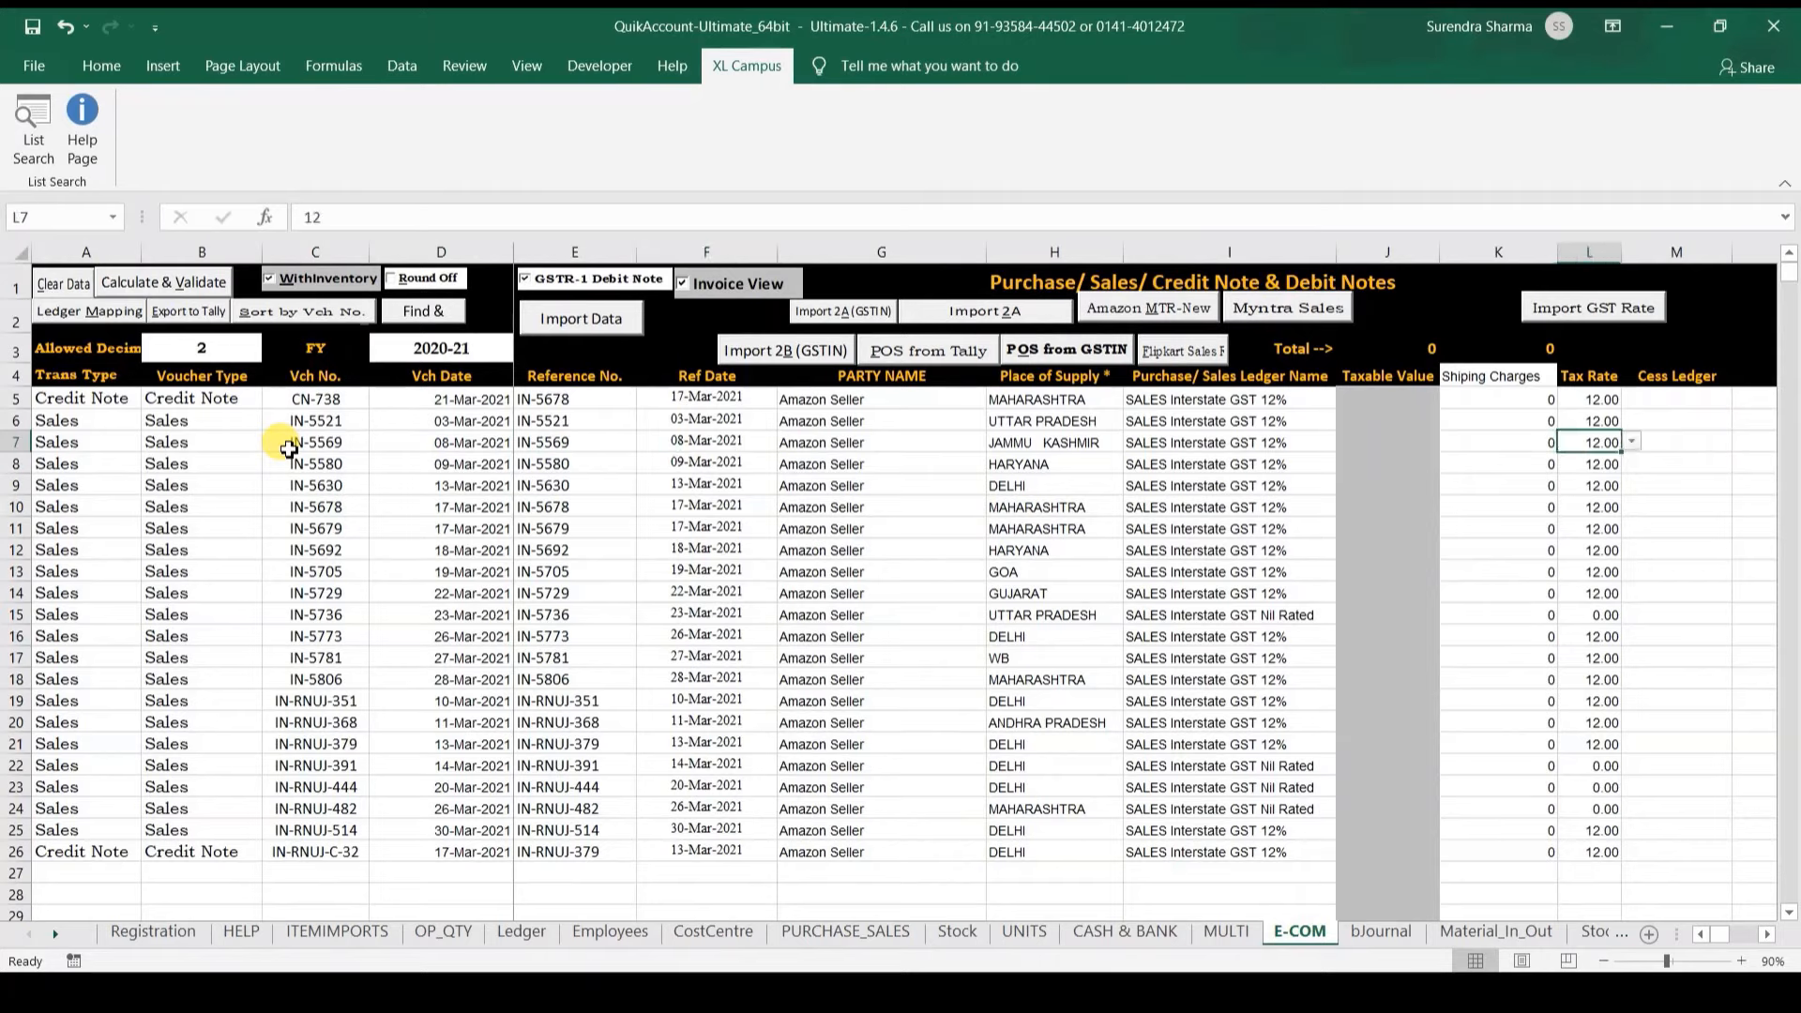
pyautogui.press('Right')
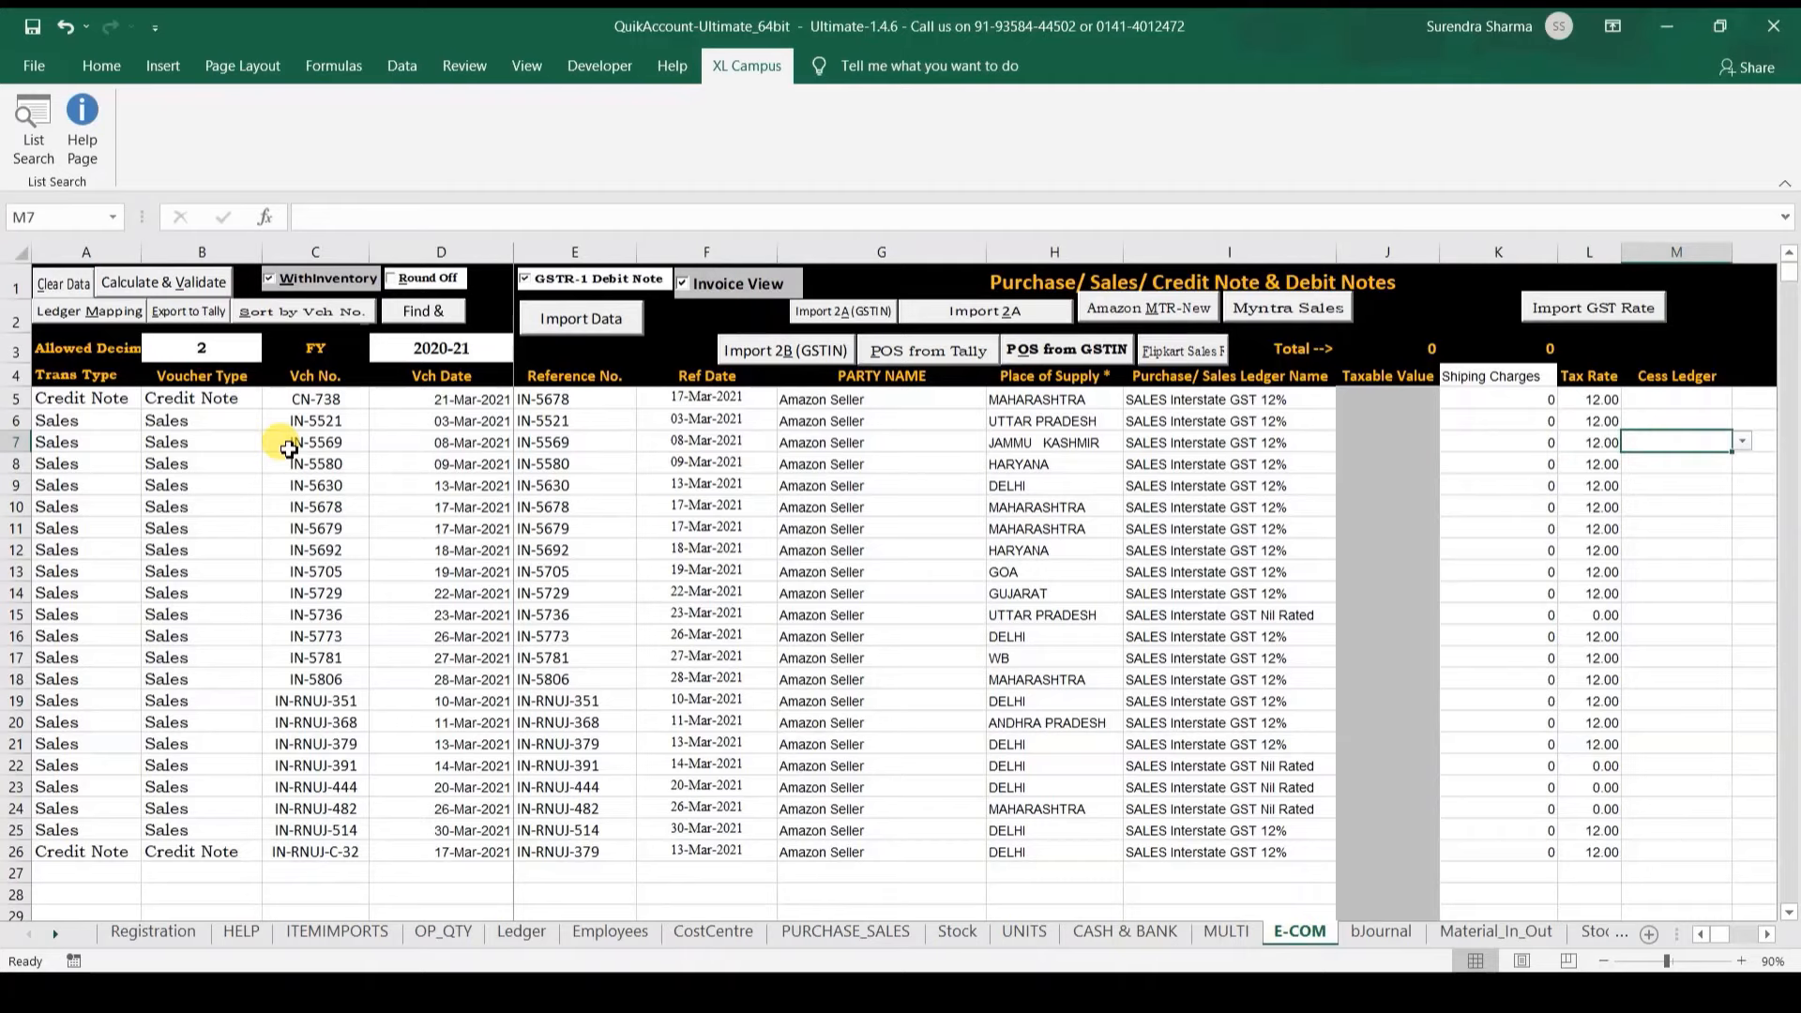
pyautogui.press('Right')
pyautogui.press('Right')
pyautogui.press('Right')
pyautogui.press('Right')
pyautogui.press('Right')
pyautogui.press('Right')
pyautogui.press('Right')
pyautogui.press('Right')
pyautogui.press('Right')
pyautogui.press('Right')
pyautogui.press('Right')
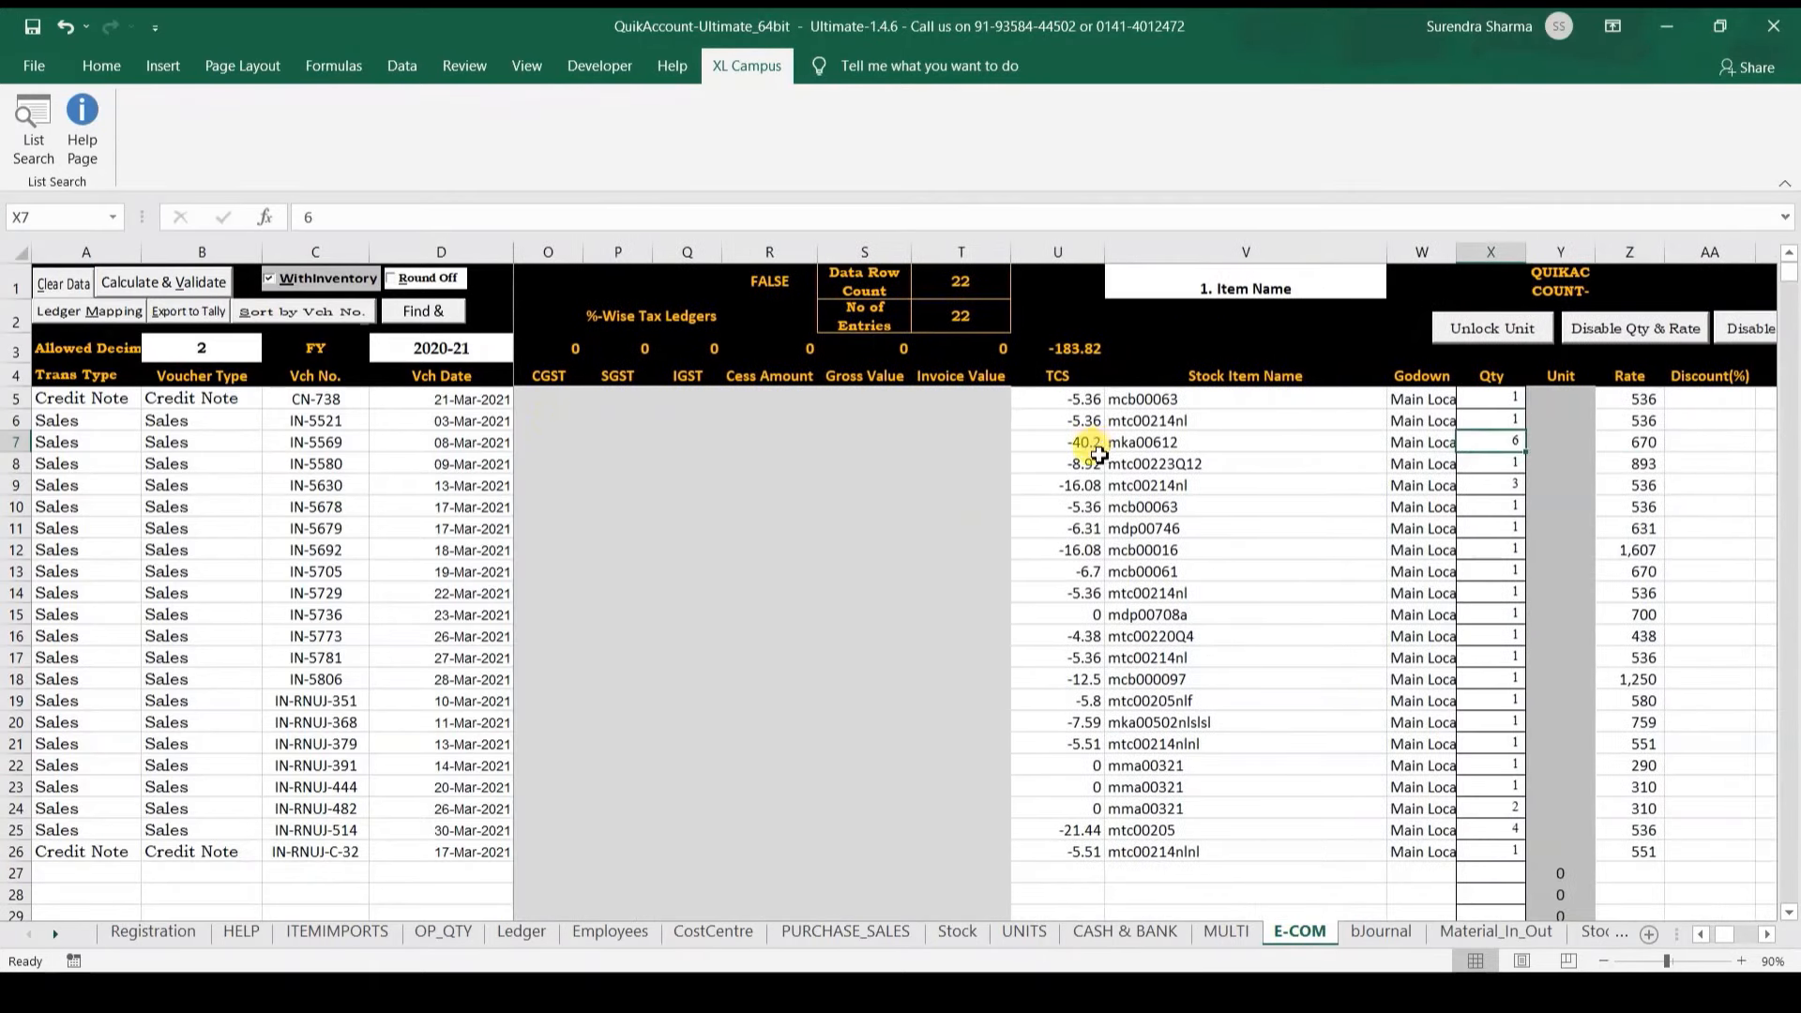
# Step: Compare stock item mtc00223Q12's empty choice list against the 161401_Amazon Sku values
pyautogui.click(1094, 458)
pyautogui.click(1175, 466)
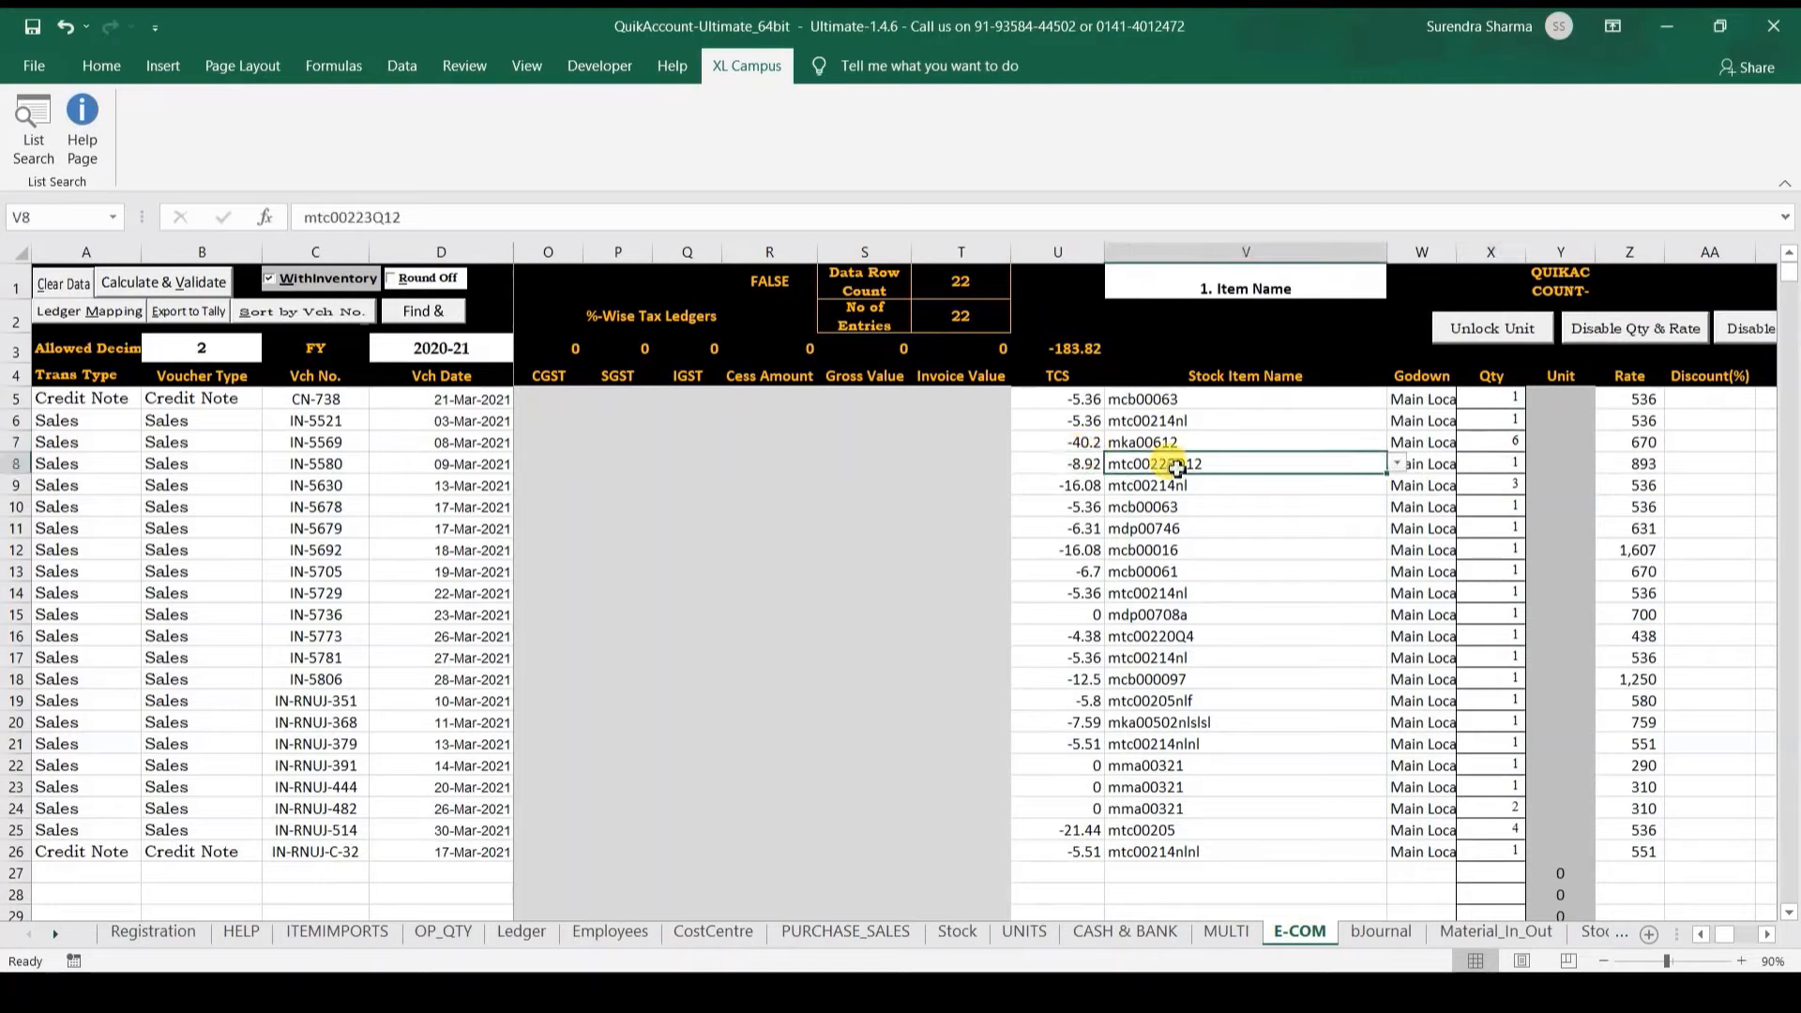
pyautogui.hotkey('alt', 'Down')
pyautogui.click(1372, 513)
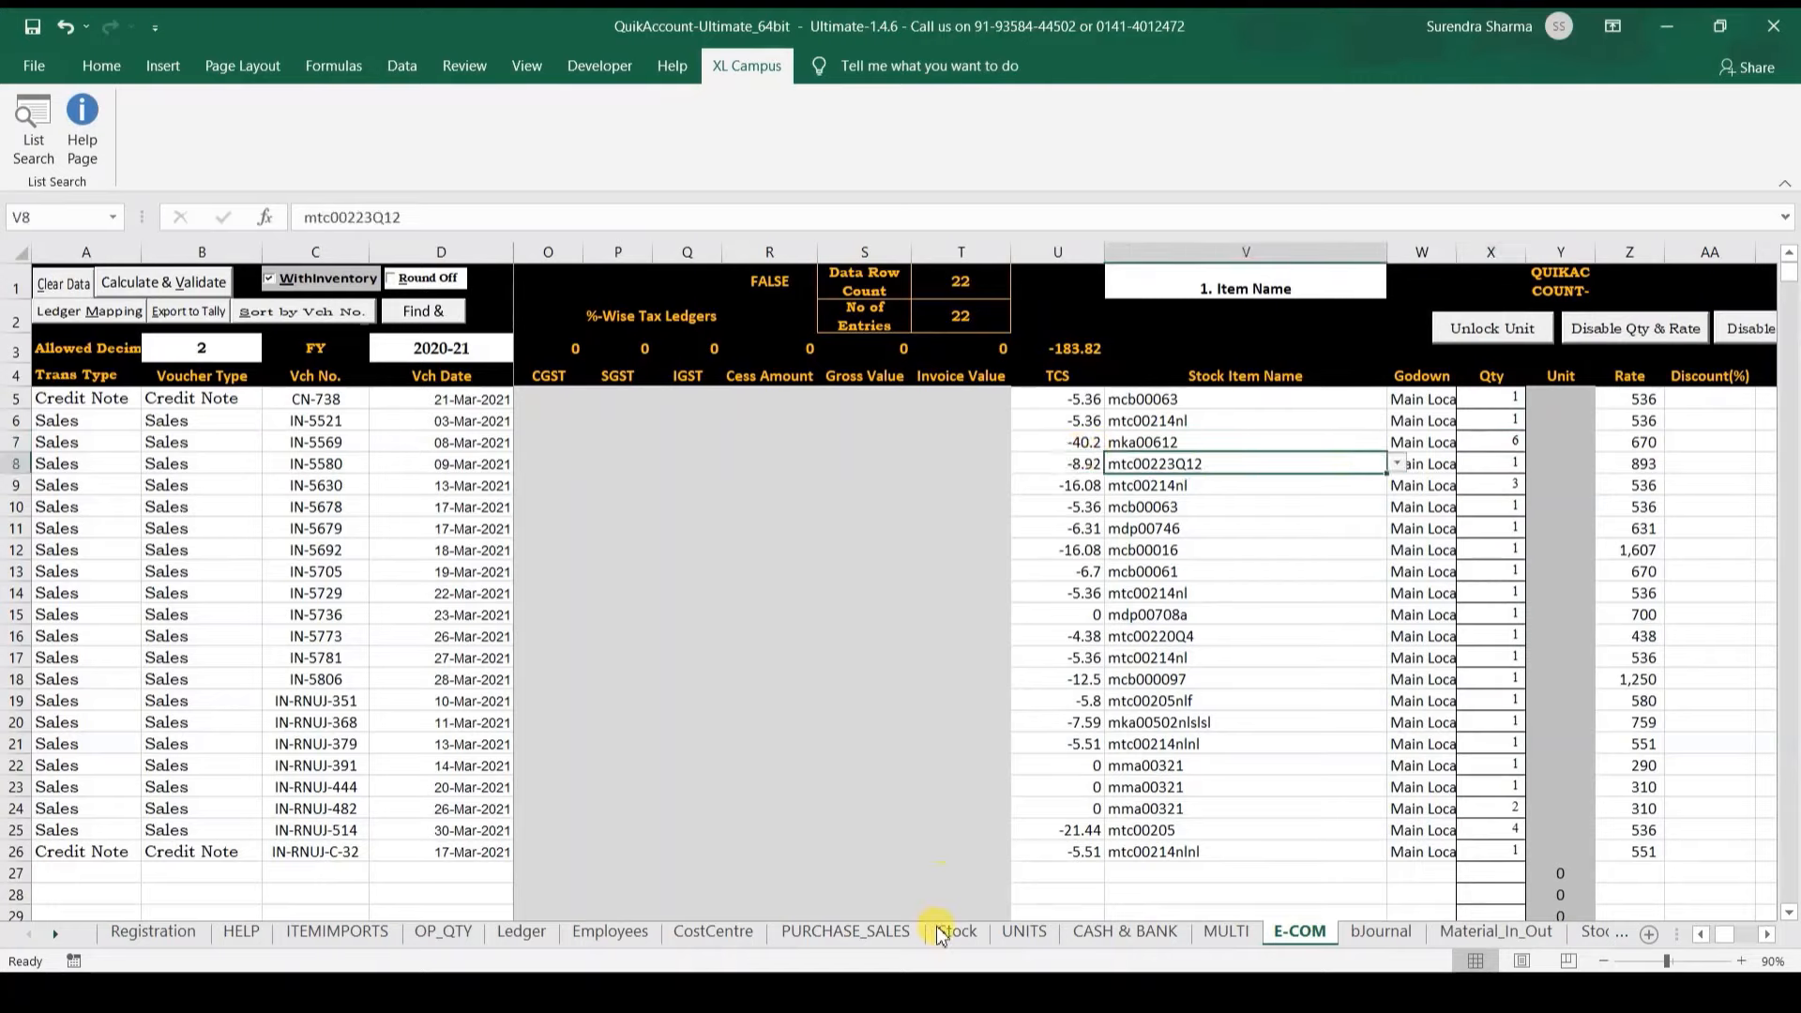
pyautogui.moveTo(849, 966)
pyautogui.click(997, 892)
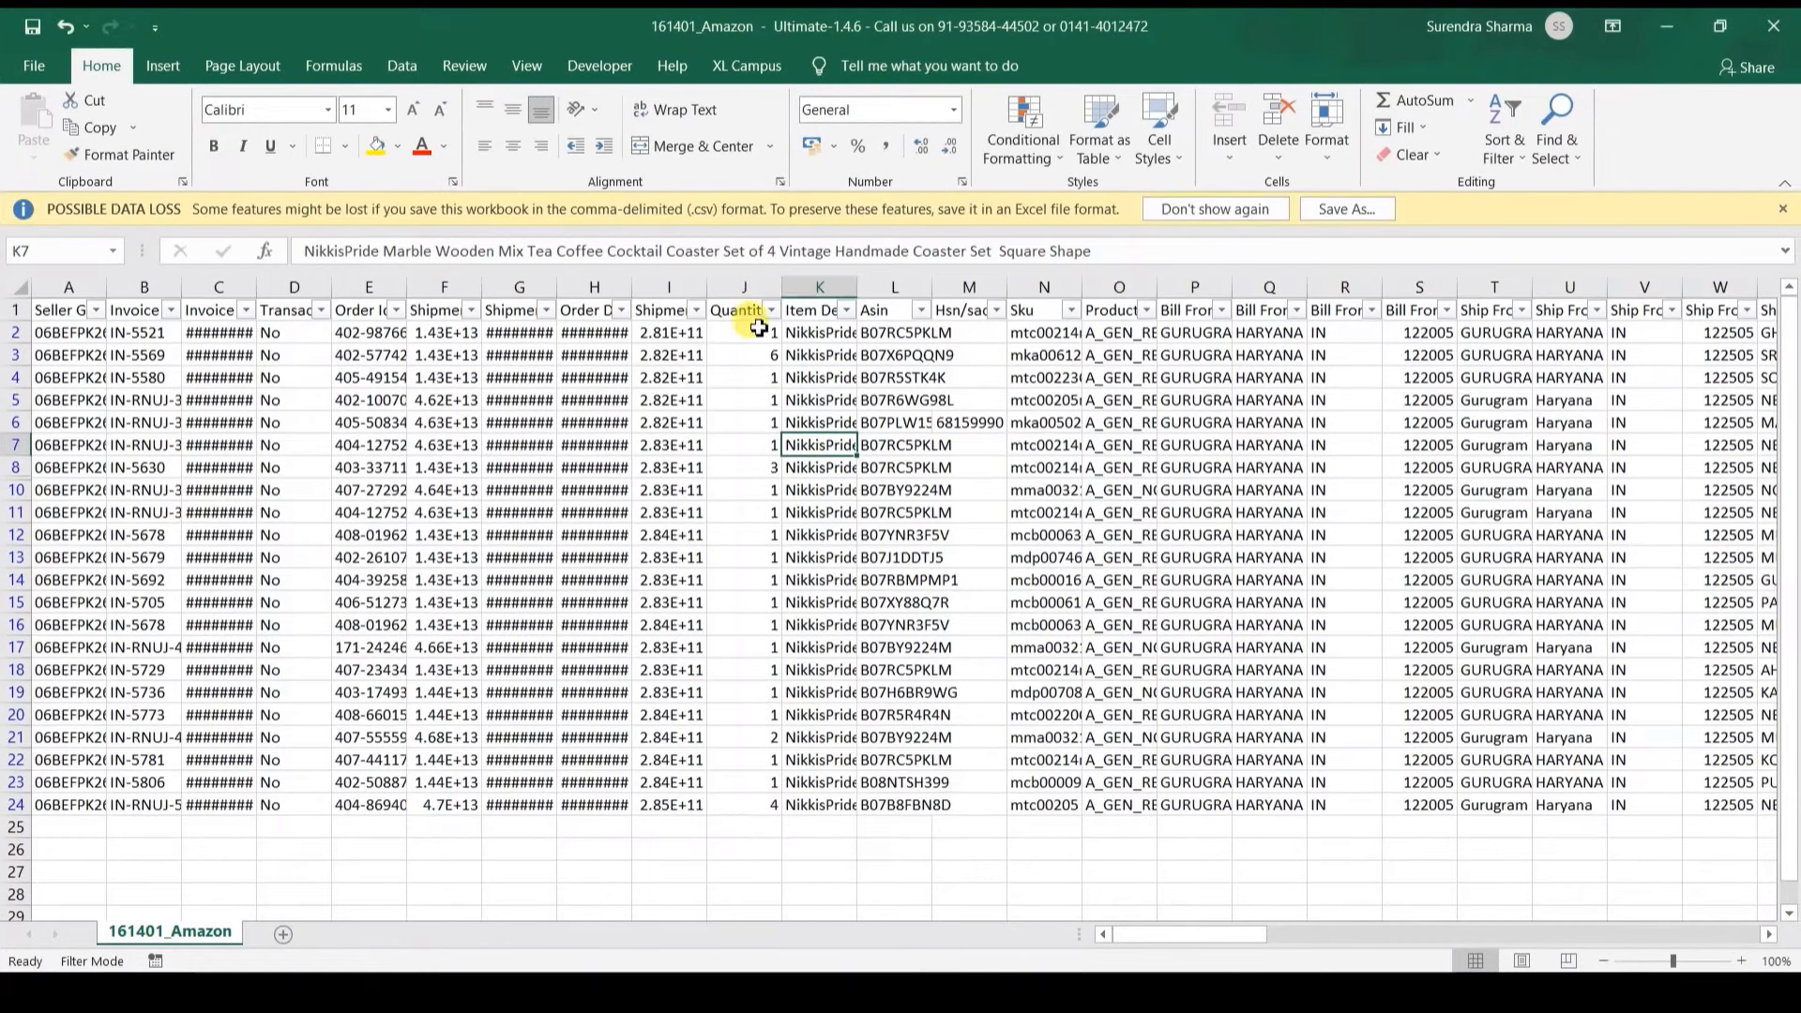
pyautogui.click(1039, 330)
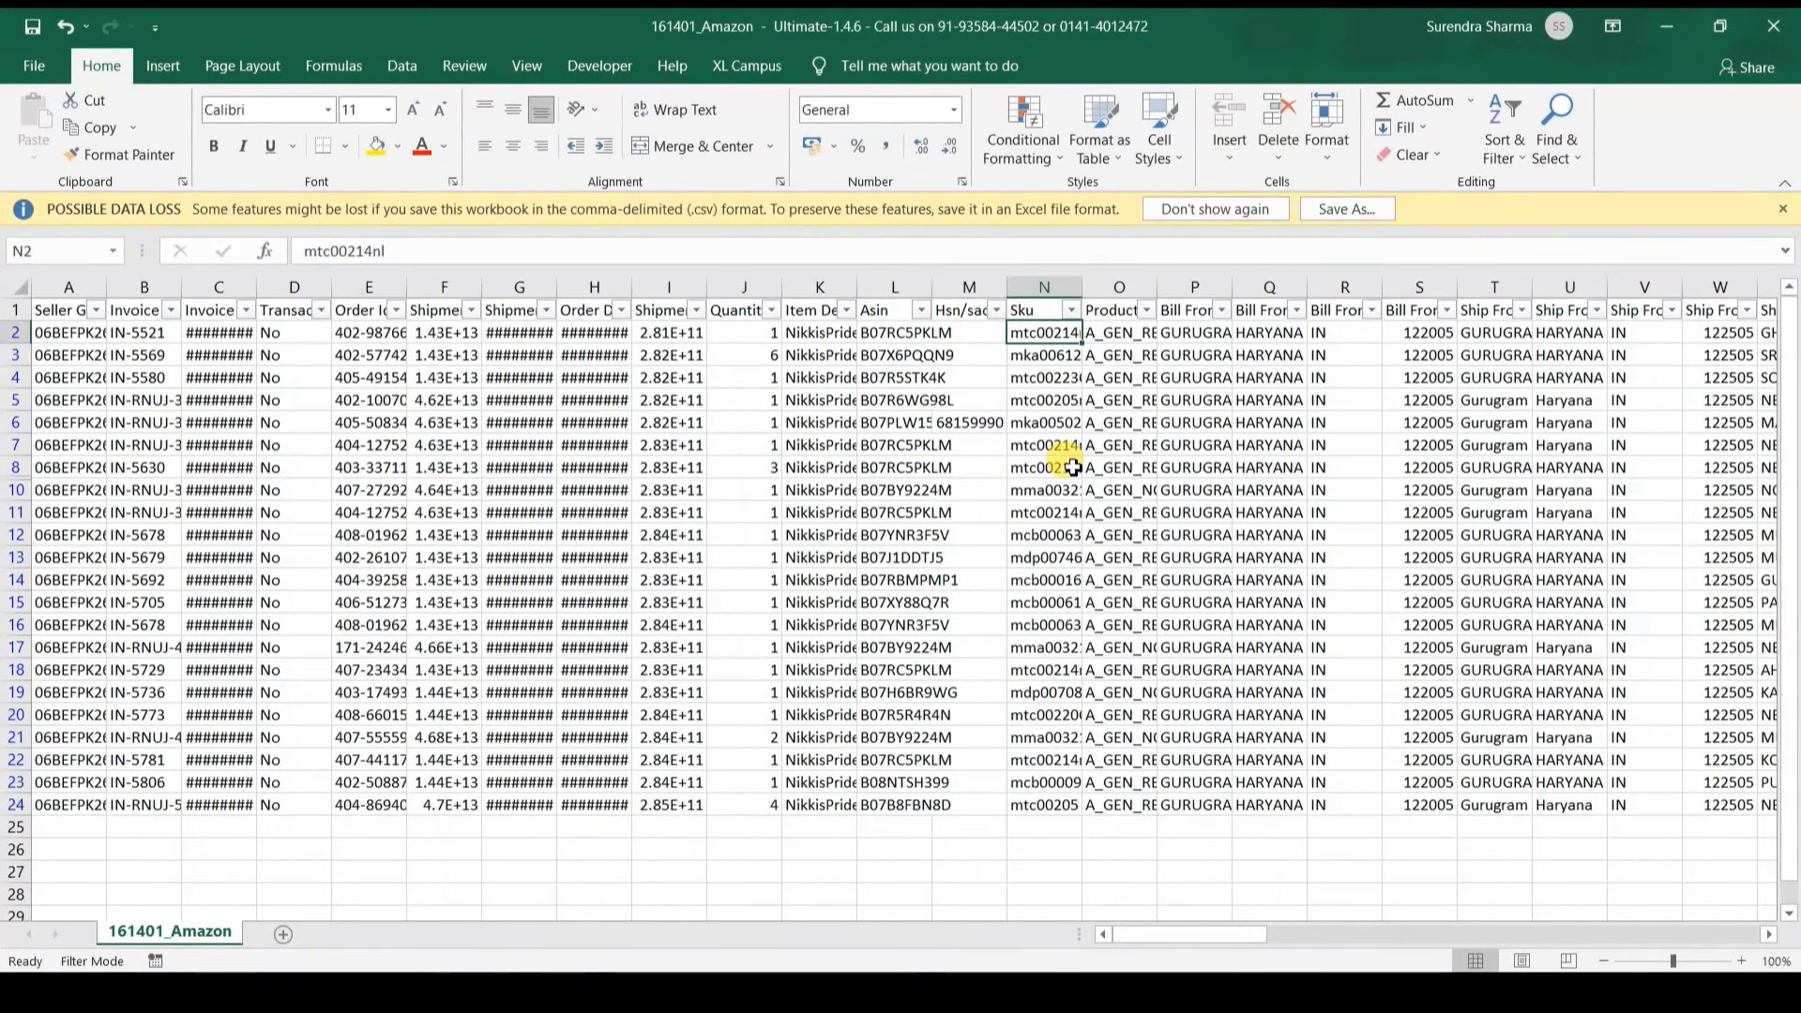
pyautogui.moveTo(900, 971)
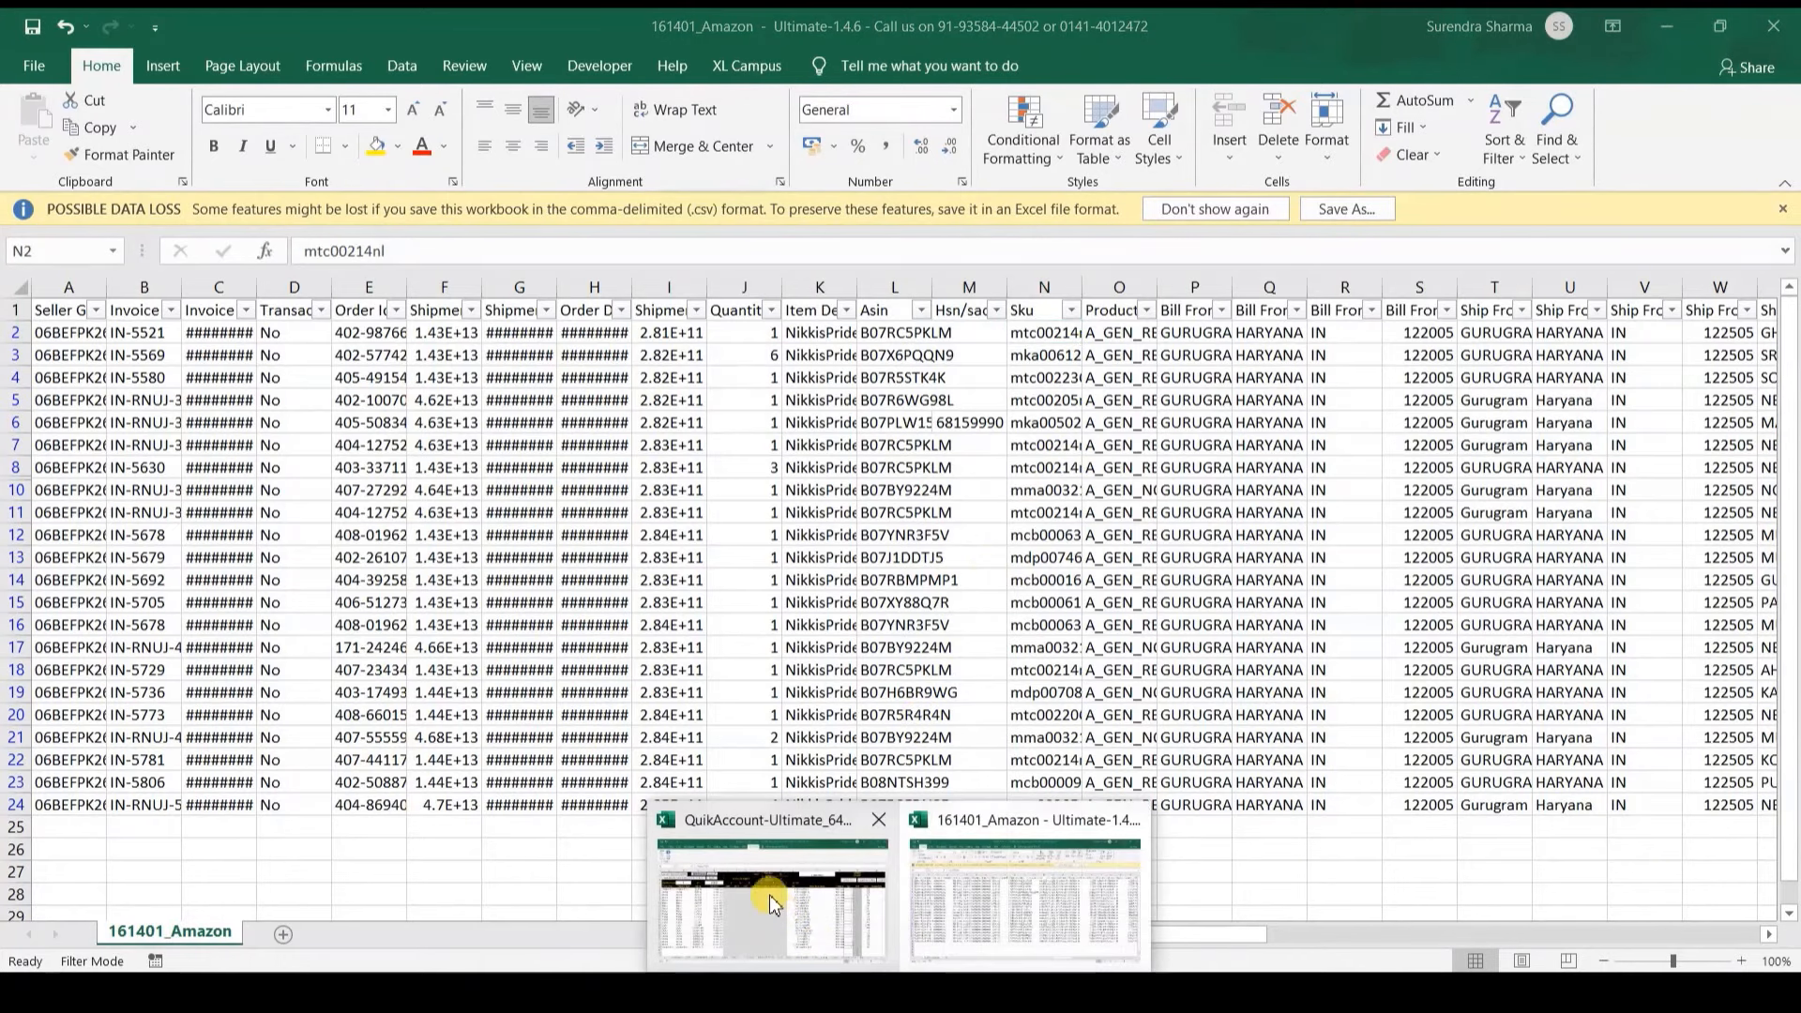
pyautogui.click(755, 893)
# Step: Review invoice IN-5580's godown, quantity, rate, batch number and cancelled flag in row 8
pyautogui.press('Right')
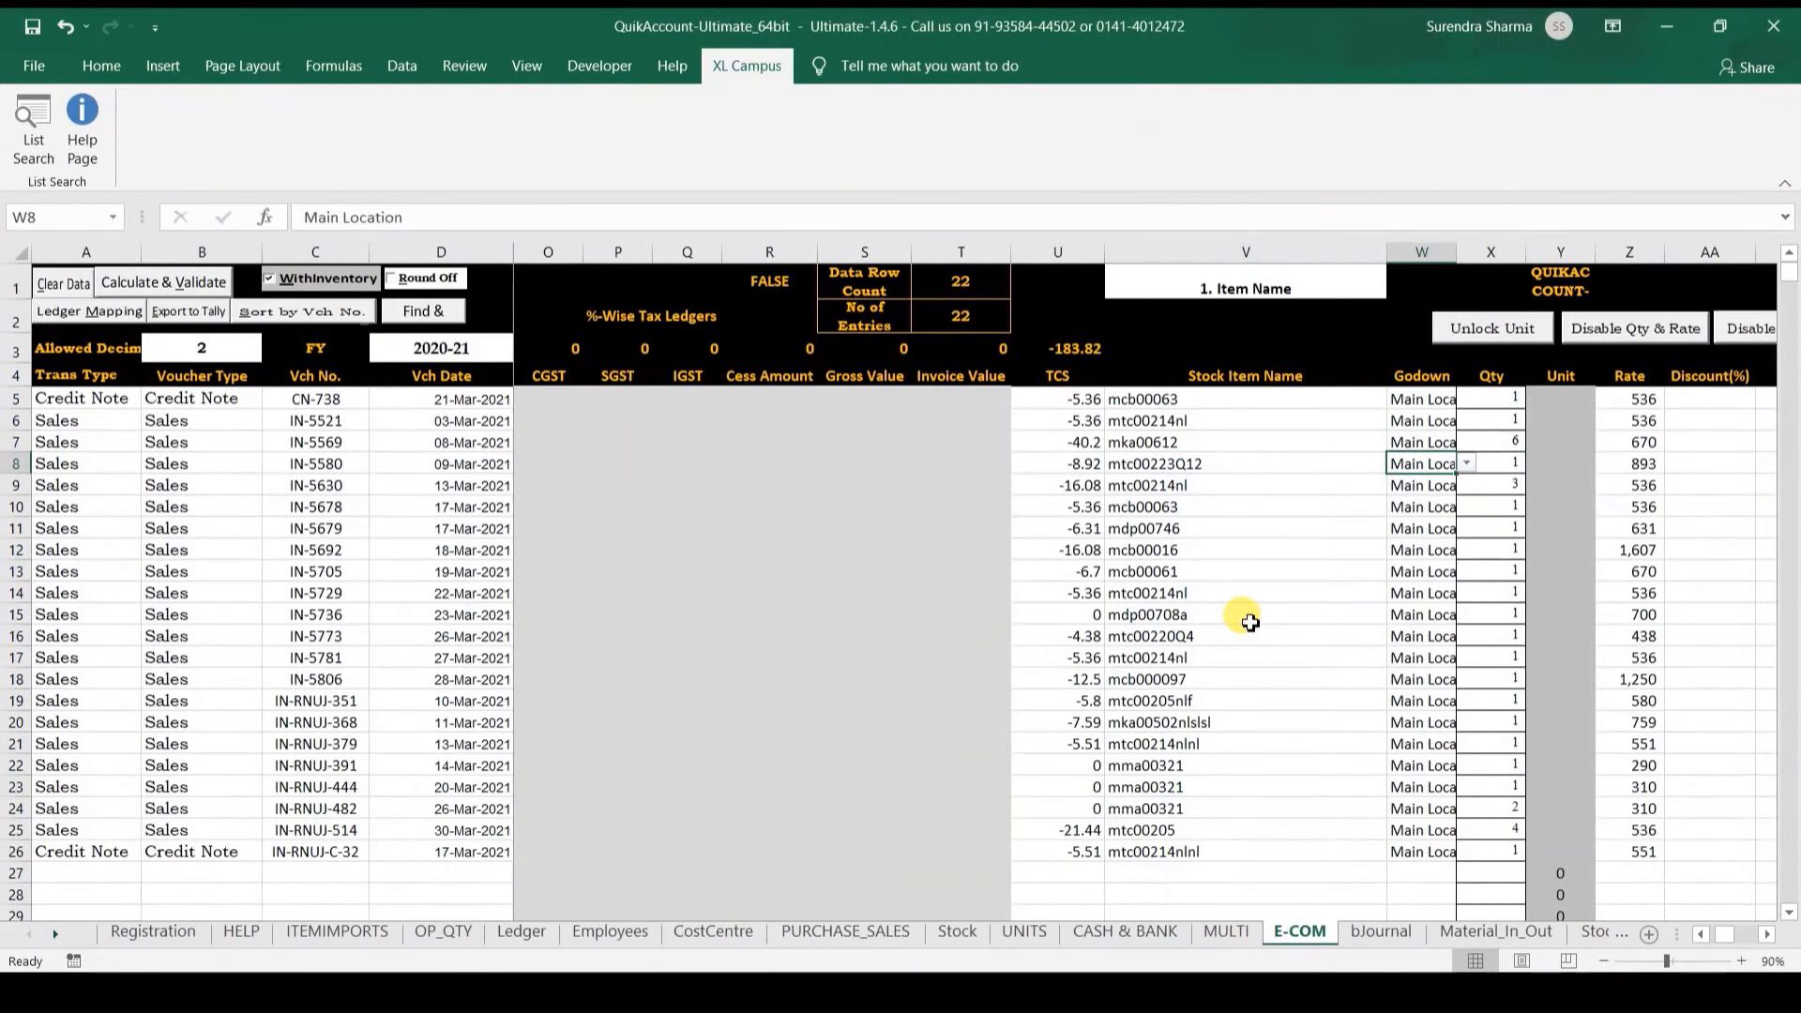
pyautogui.press('Right')
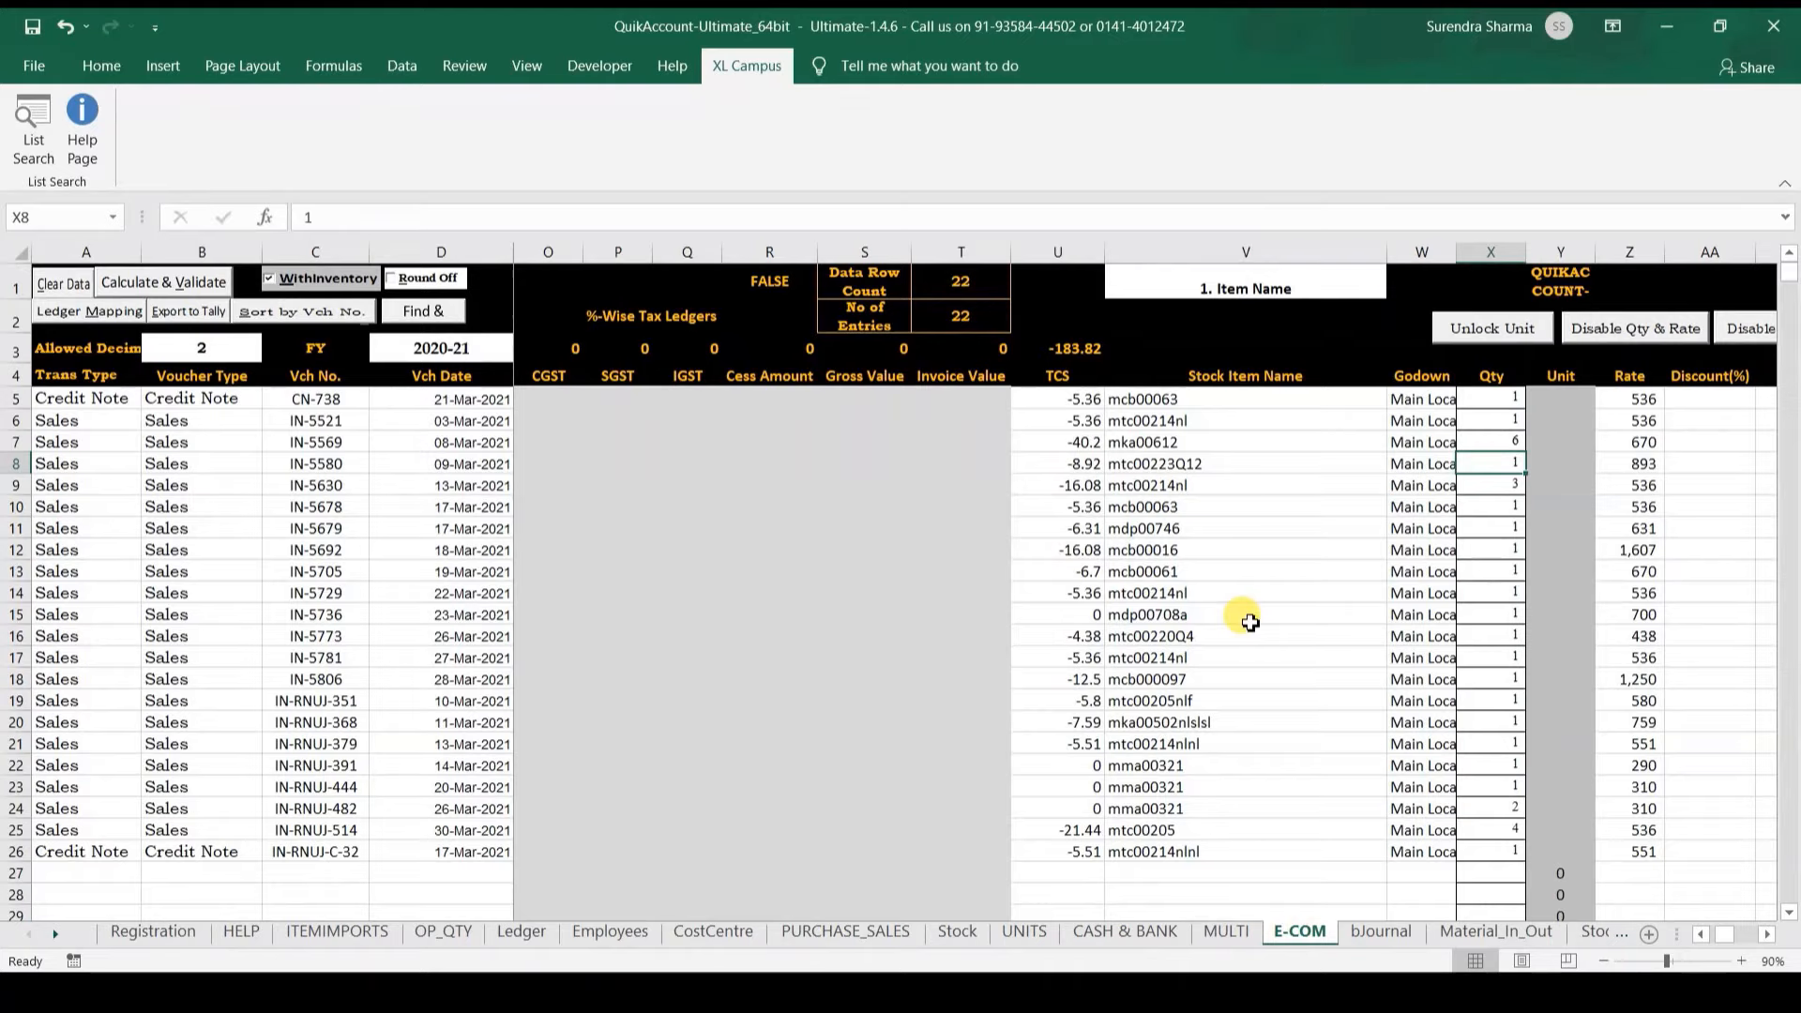
pyautogui.press('Right')
pyautogui.press('Right')
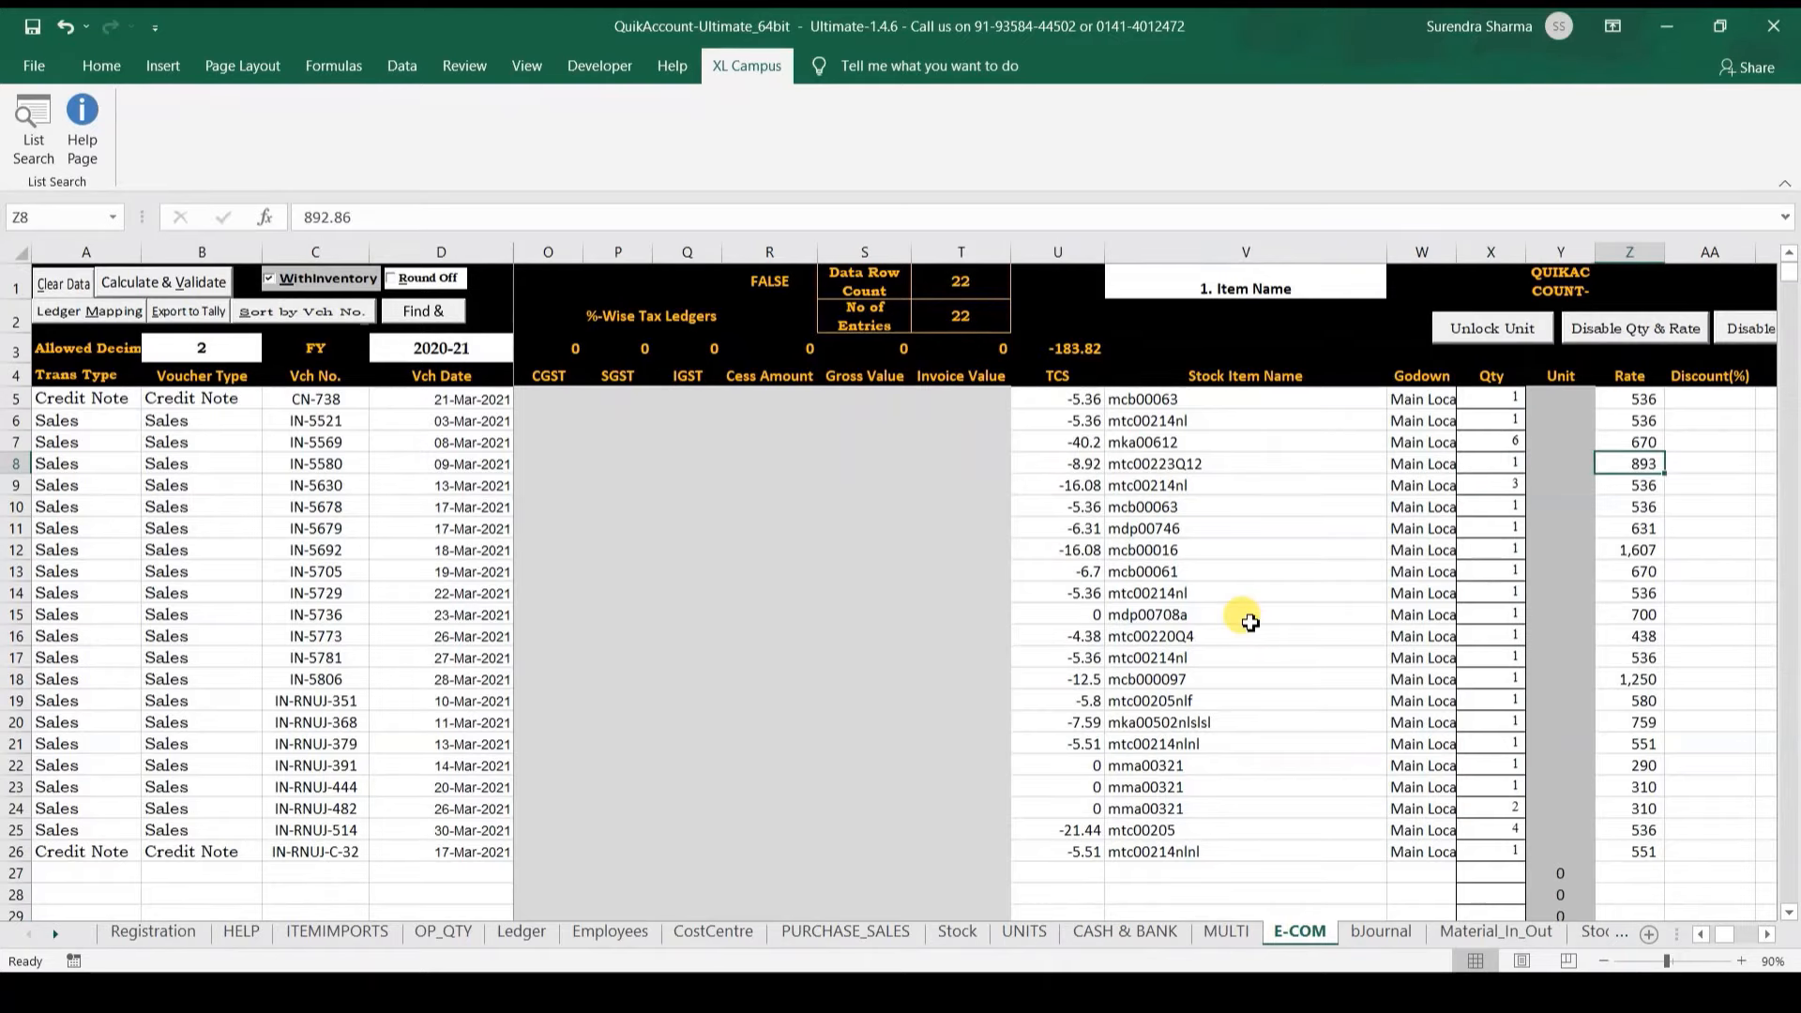
pyautogui.press('Right')
pyautogui.press('Right')
pyautogui.press('Right')
pyautogui.press('Right')
pyautogui.press('Right')
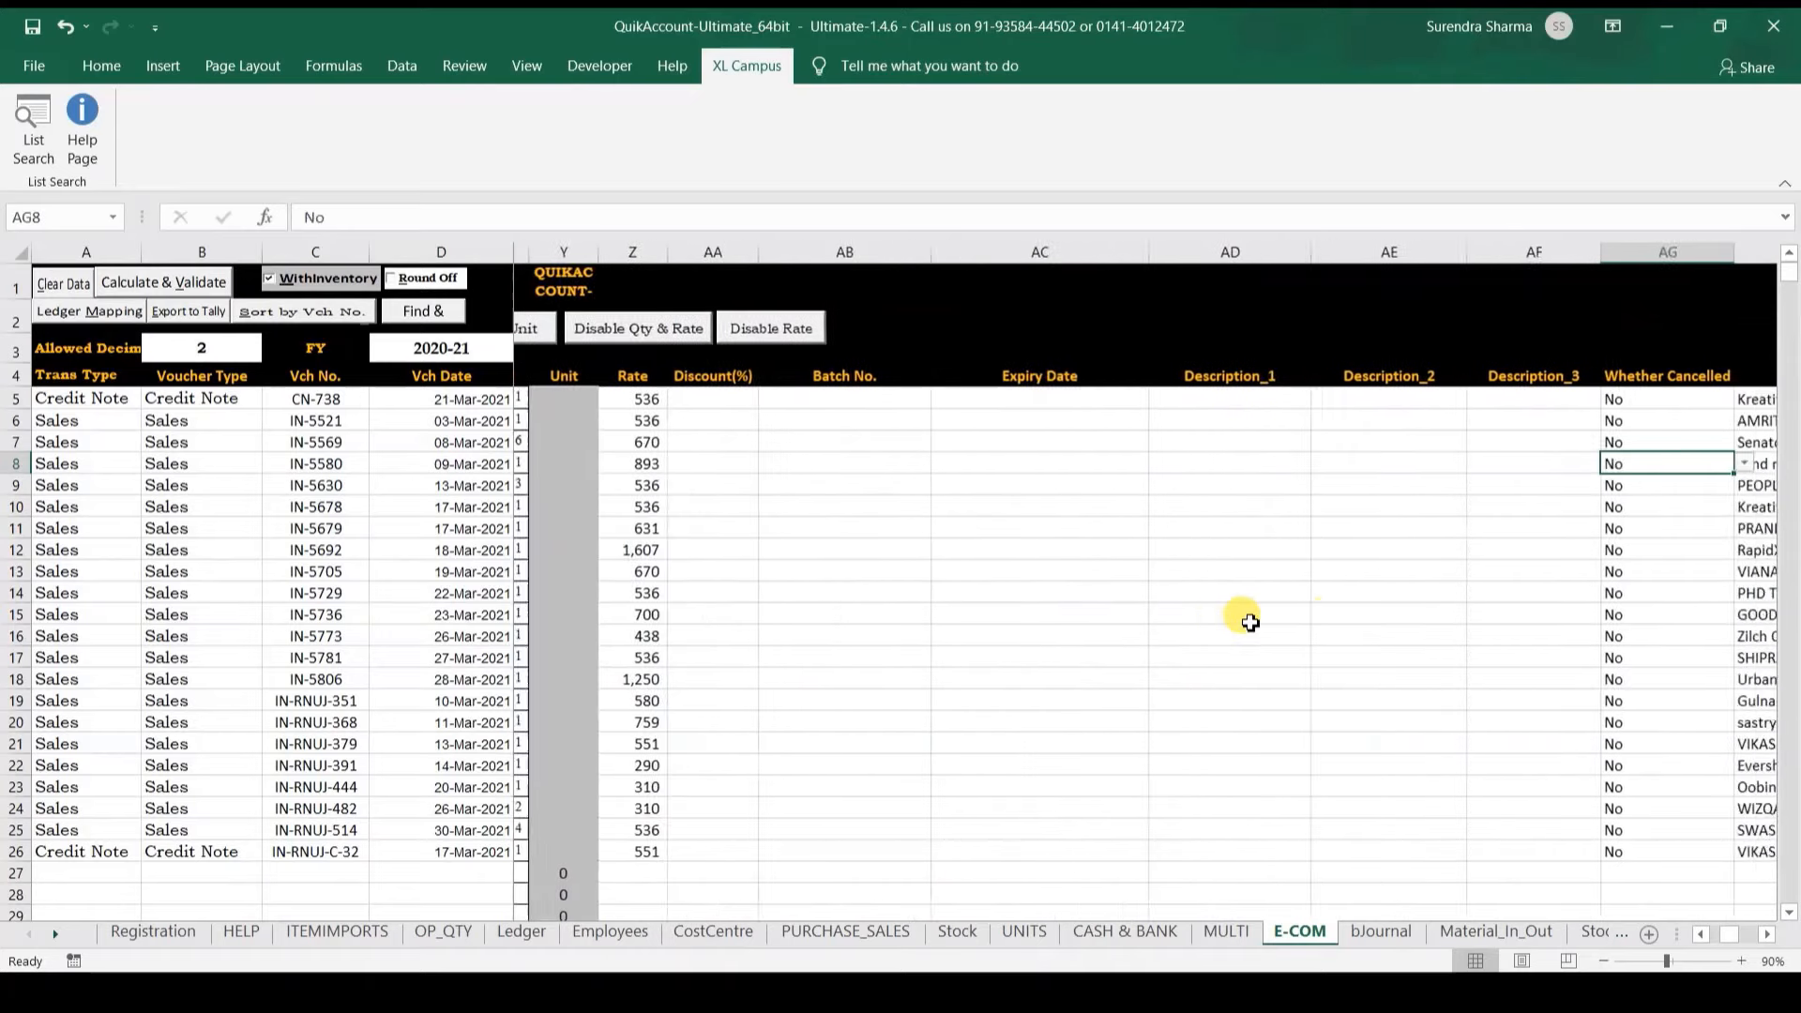
pyautogui.press('Up')
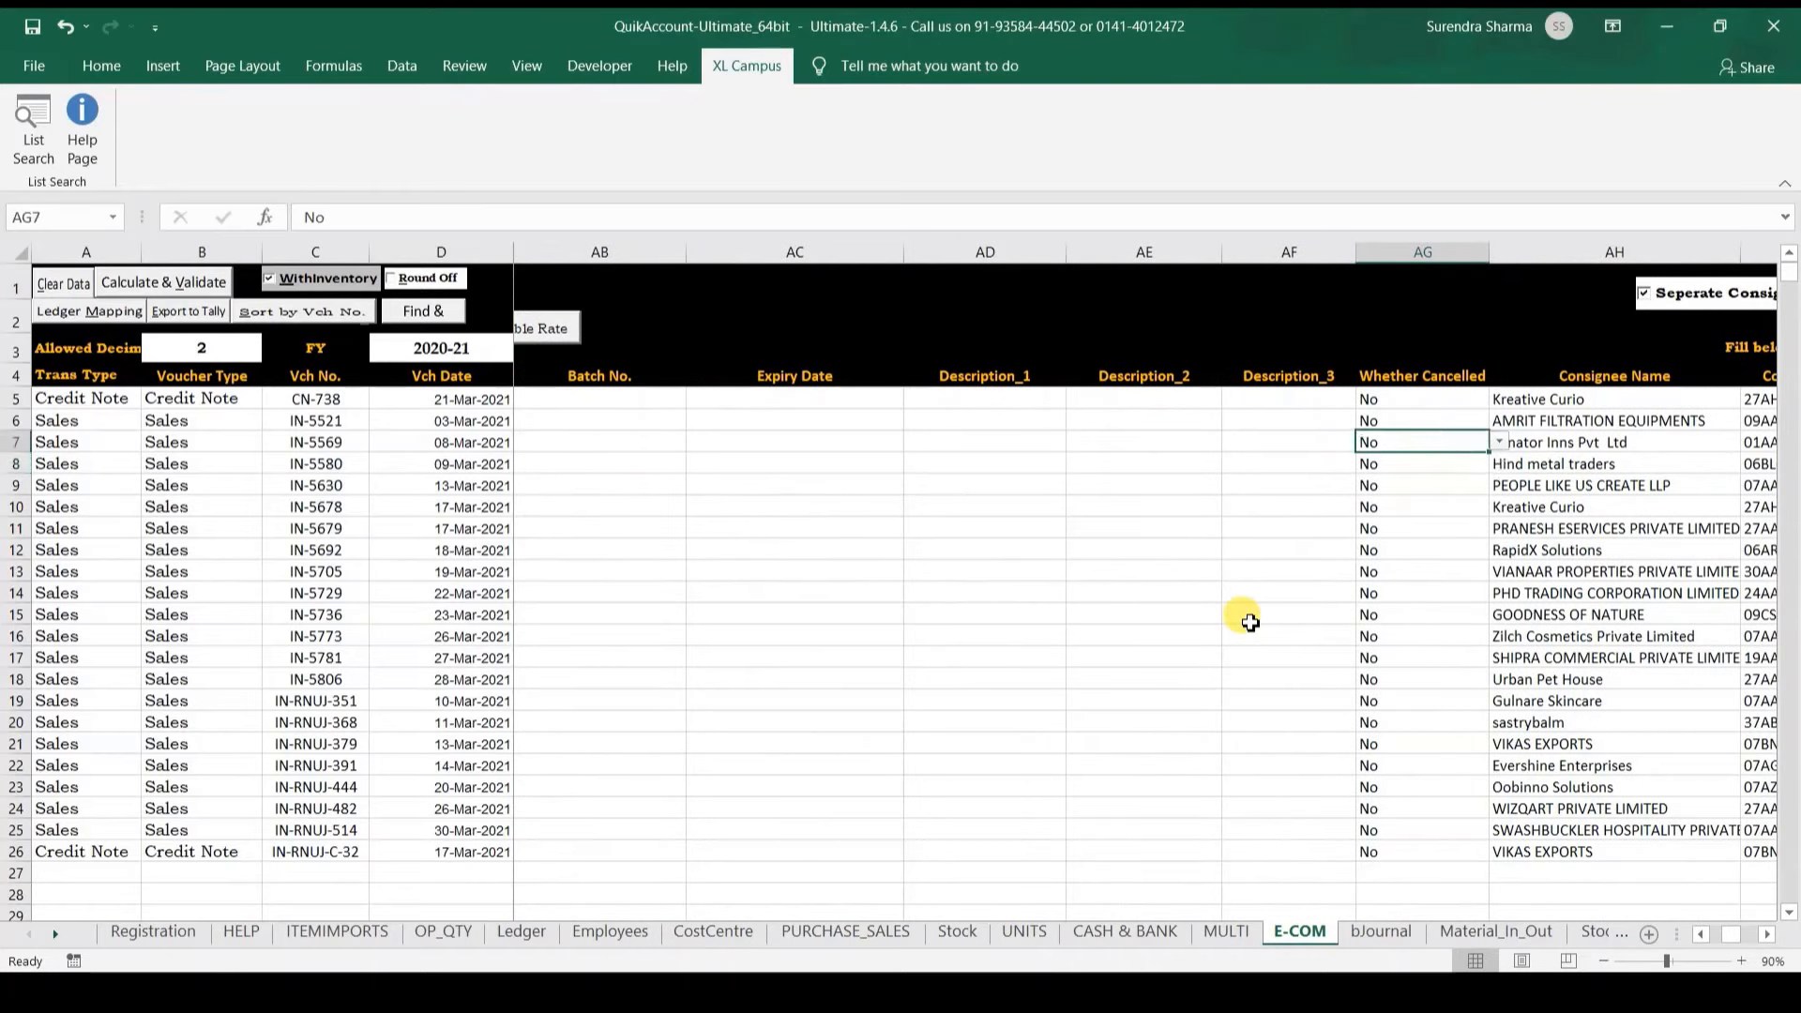
pyautogui.press('Down')
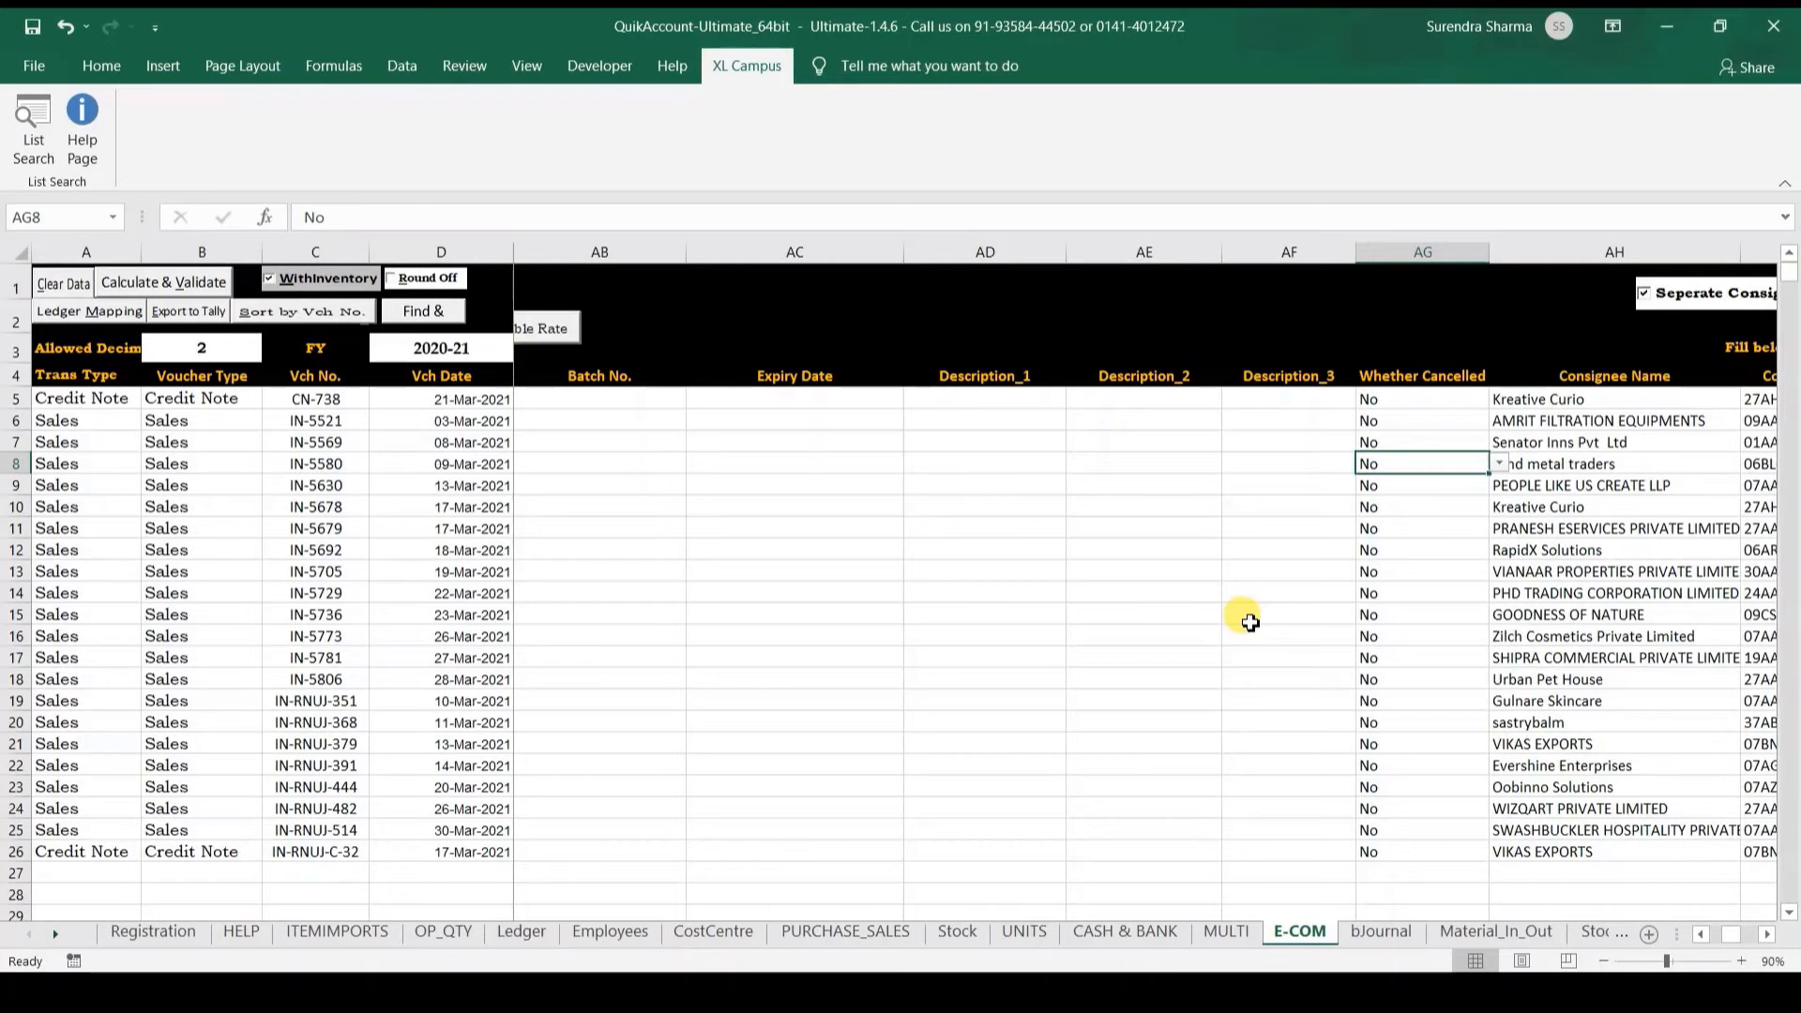
# Step: Check row 8's consignee name, GSTIN, order number, date, bill reference and narration cells
pyautogui.press('Right')
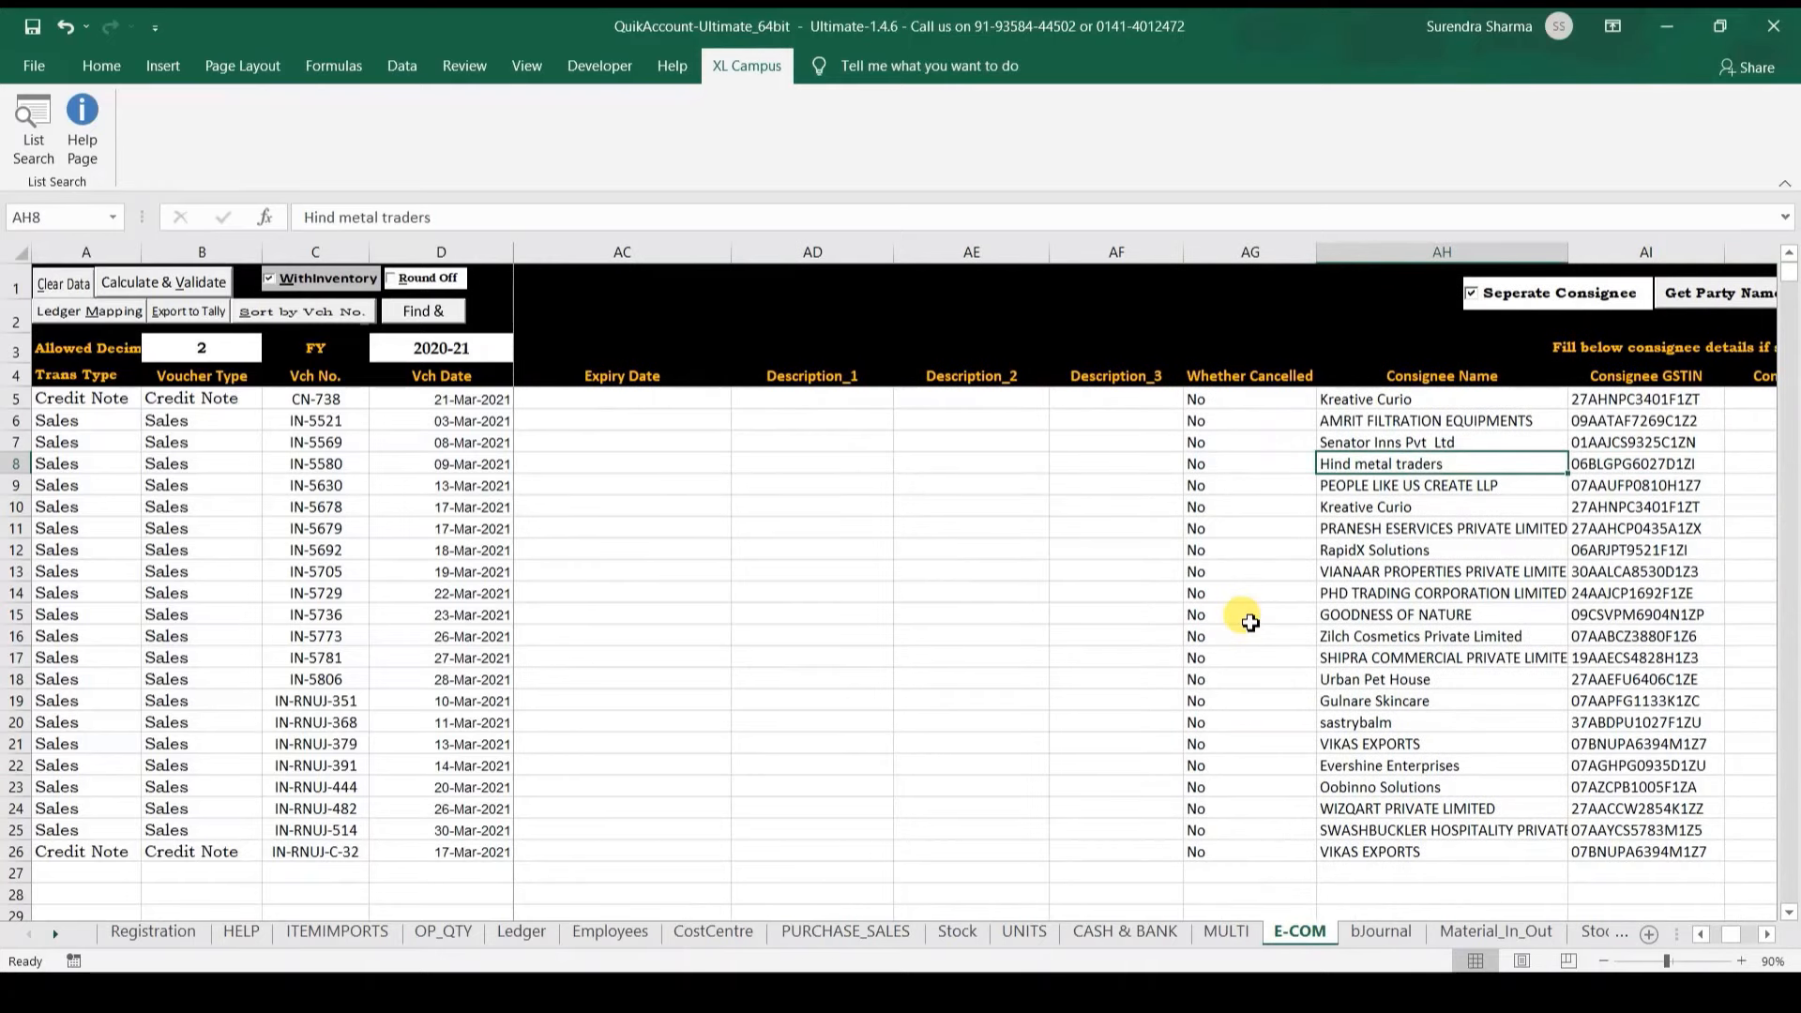
pyautogui.press('Right')
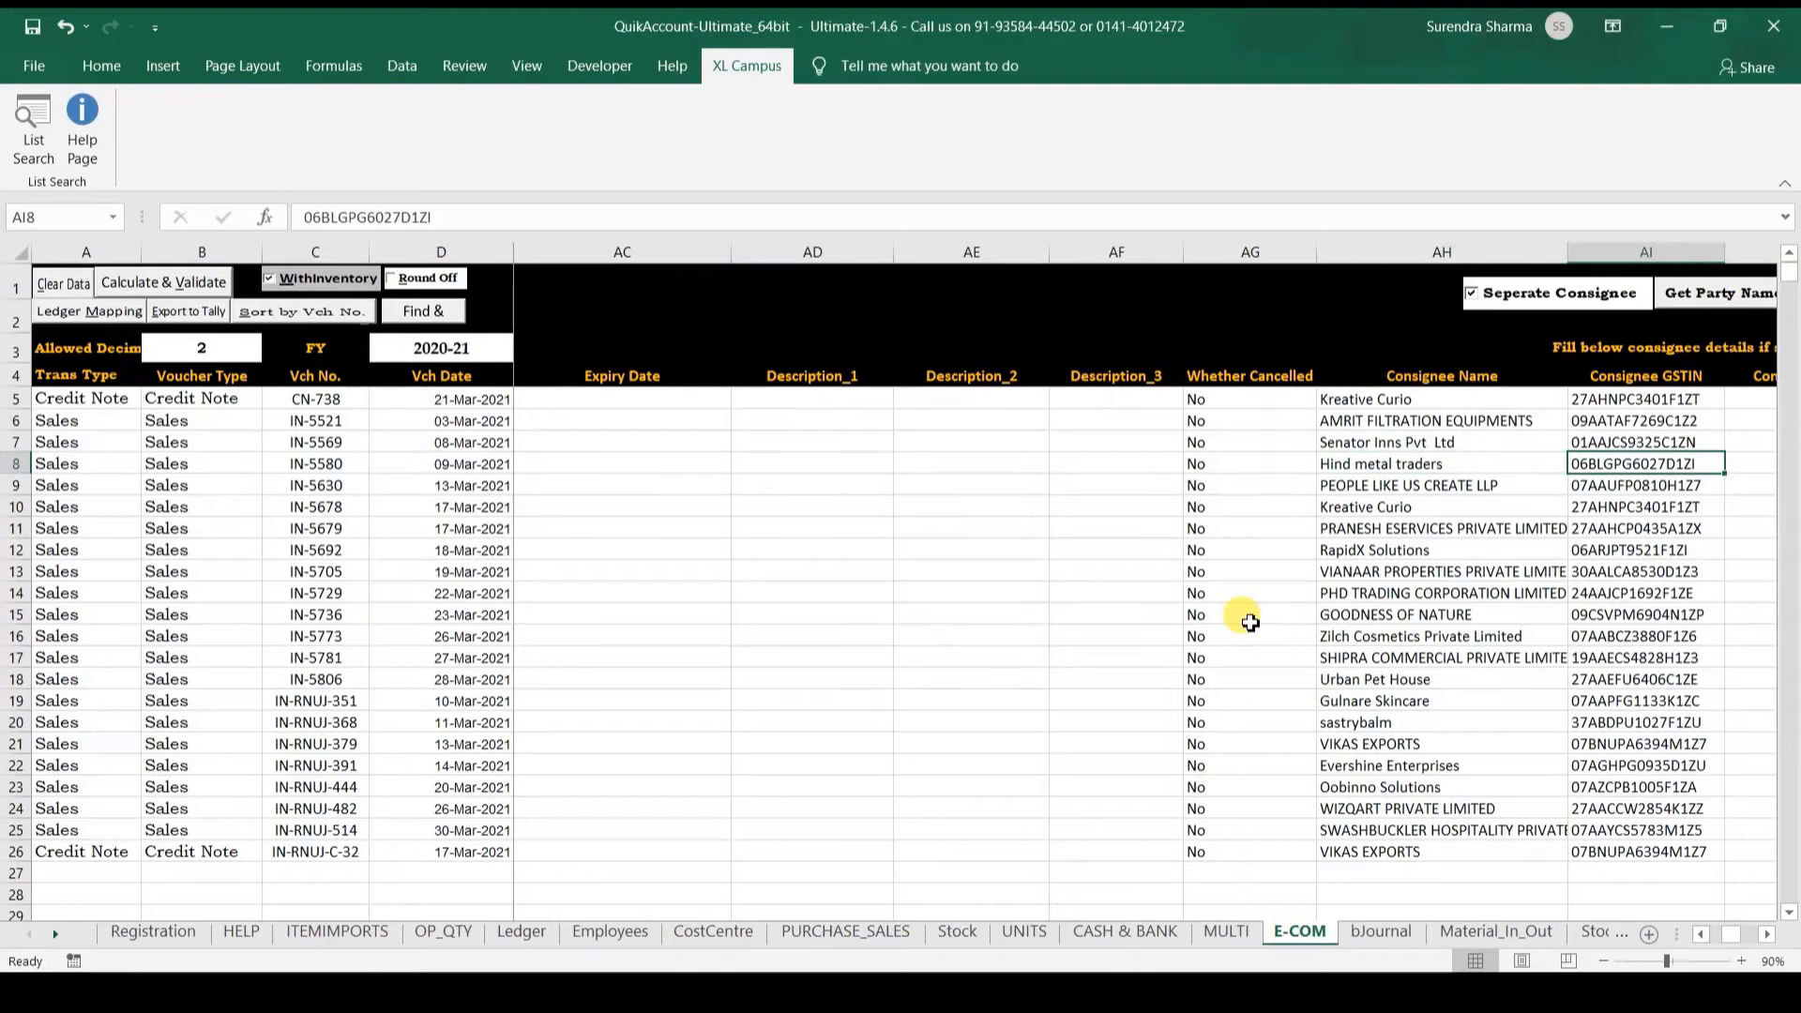
pyautogui.press('Right')
pyautogui.press('Right')
pyautogui.press('Right')
pyautogui.press('Right')
pyautogui.press('Right')
pyautogui.press('Right')
pyautogui.press('Right')
pyautogui.press('Right')
pyautogui.press('Right')
pyautogui.press('Right')
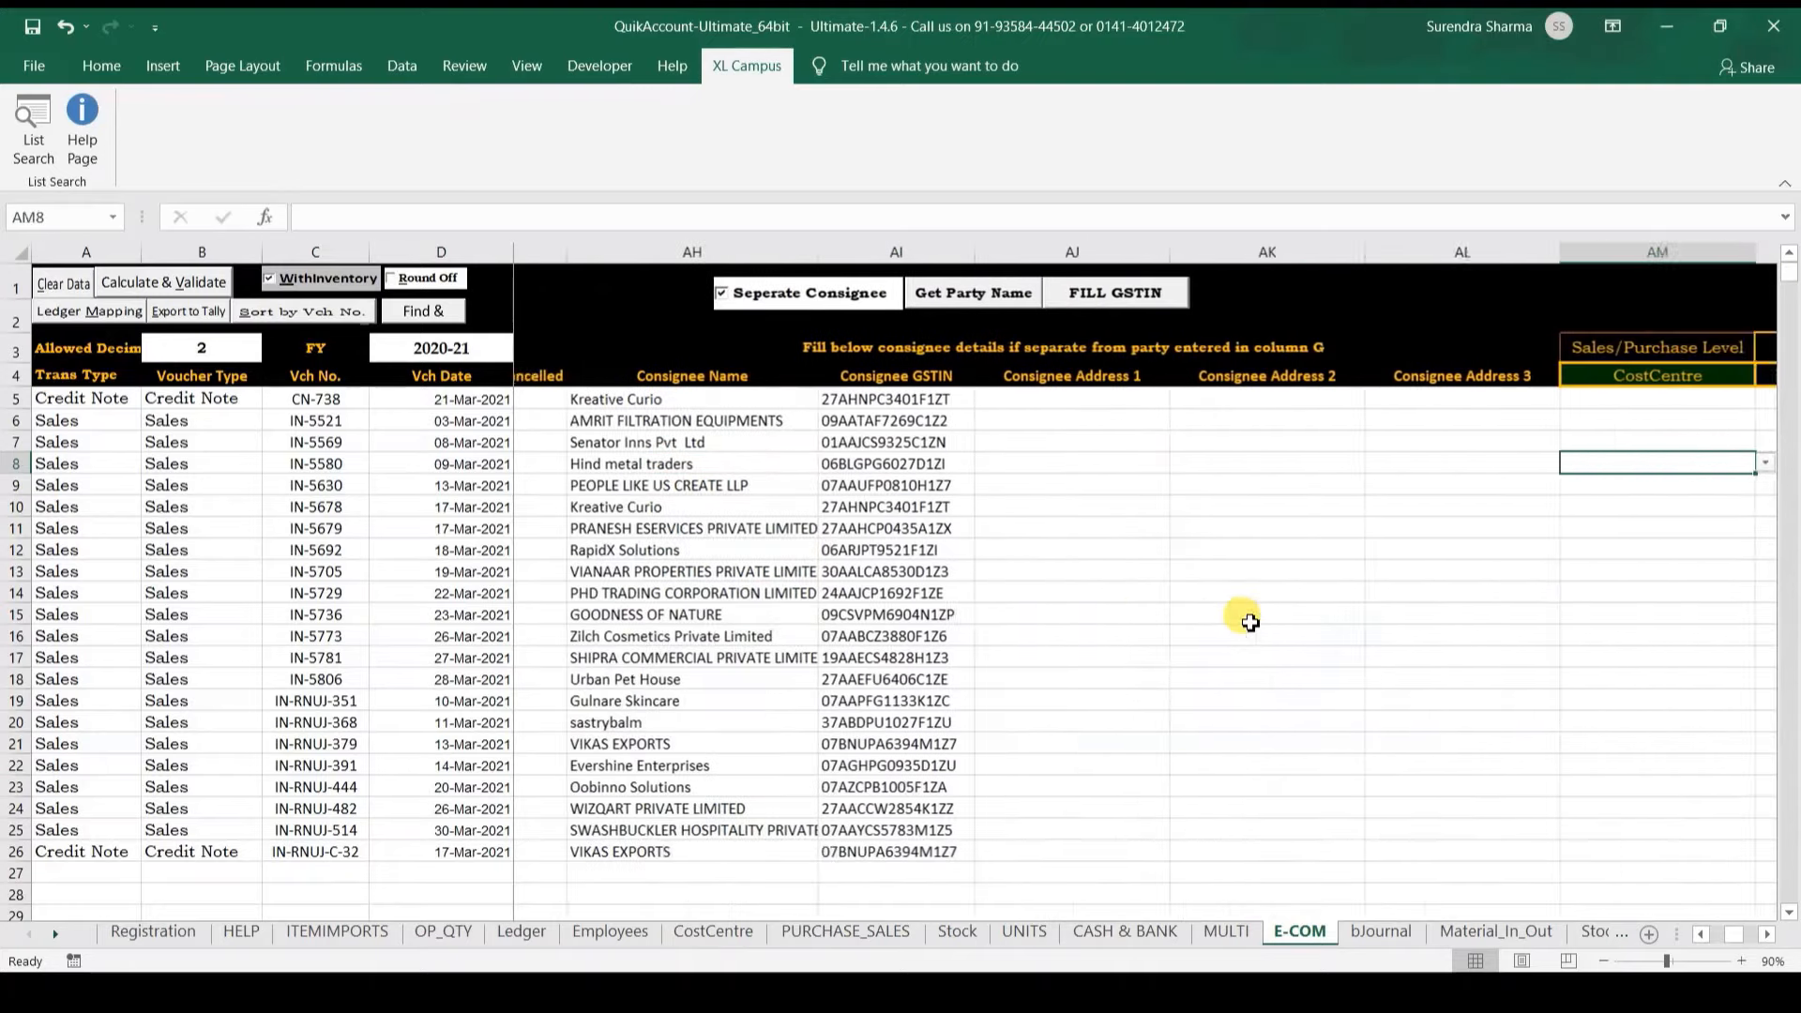
pyautogui.press('Right')
pyautogui.press('Right')
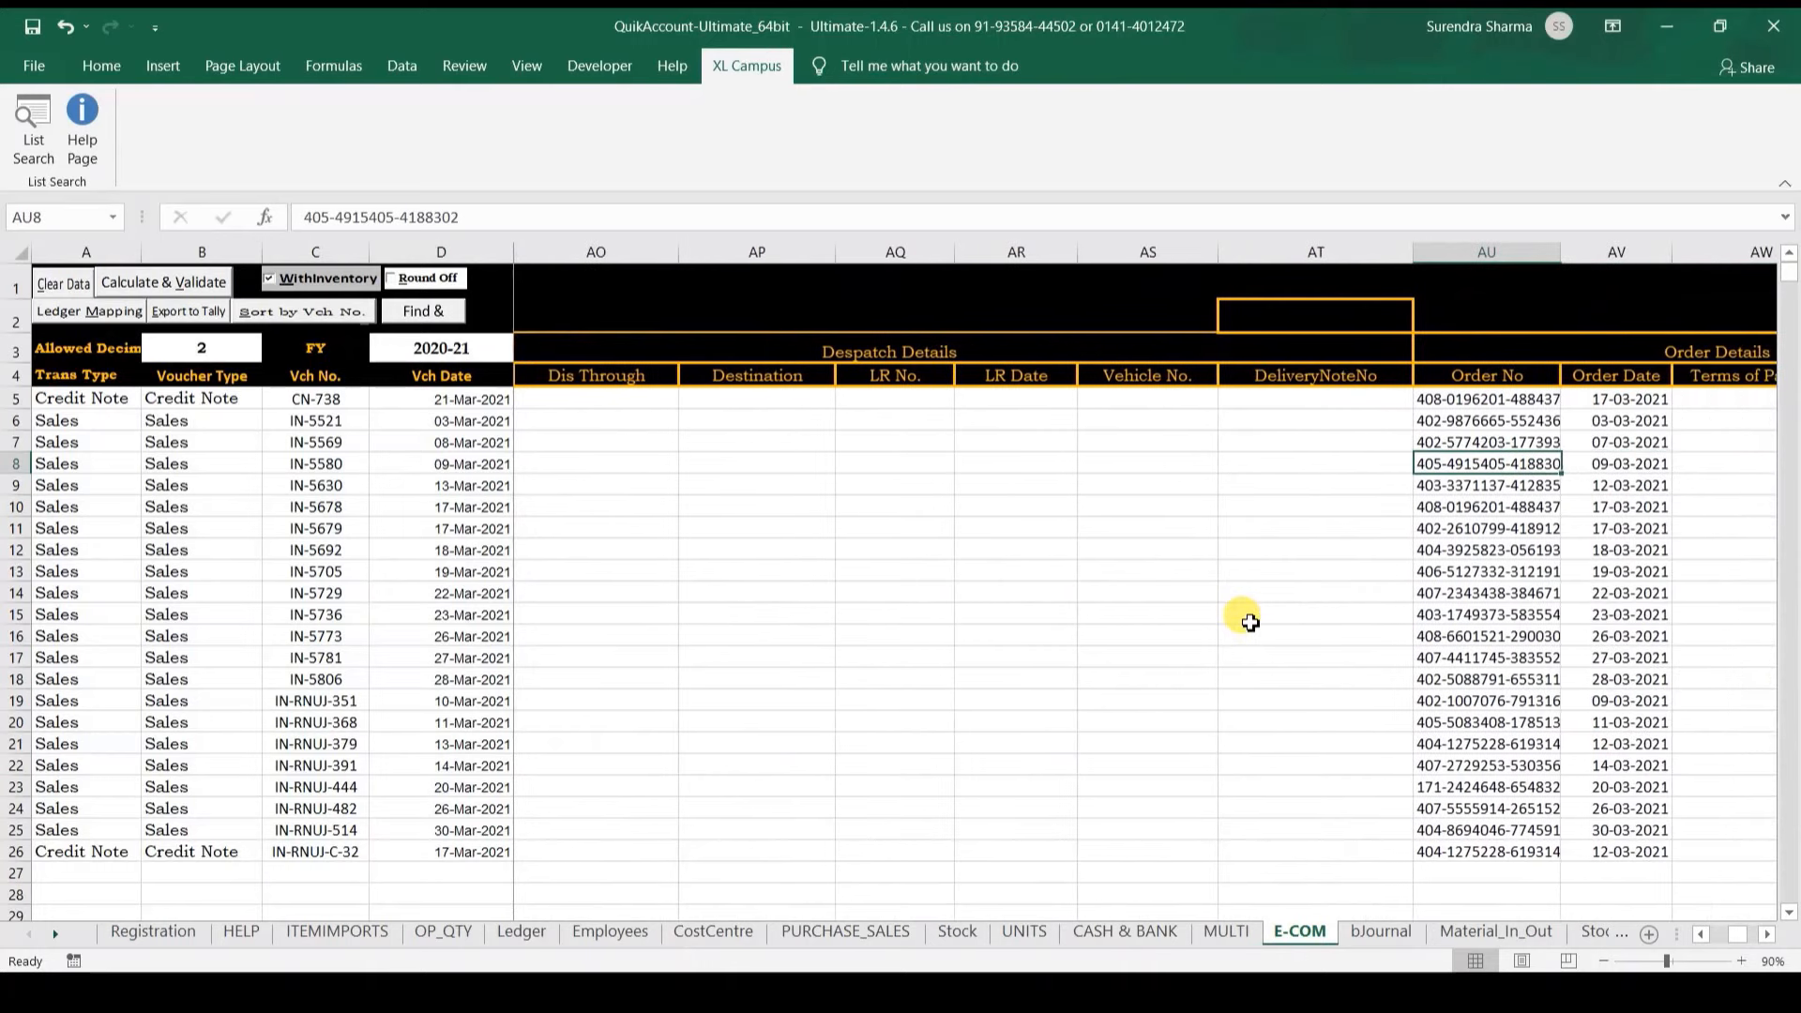
pyautogui.press('Right')
pyautogui.press('Right')
pyautogui.press('Right')
pyautogui.press('Right')
pyautogui.press('Right')
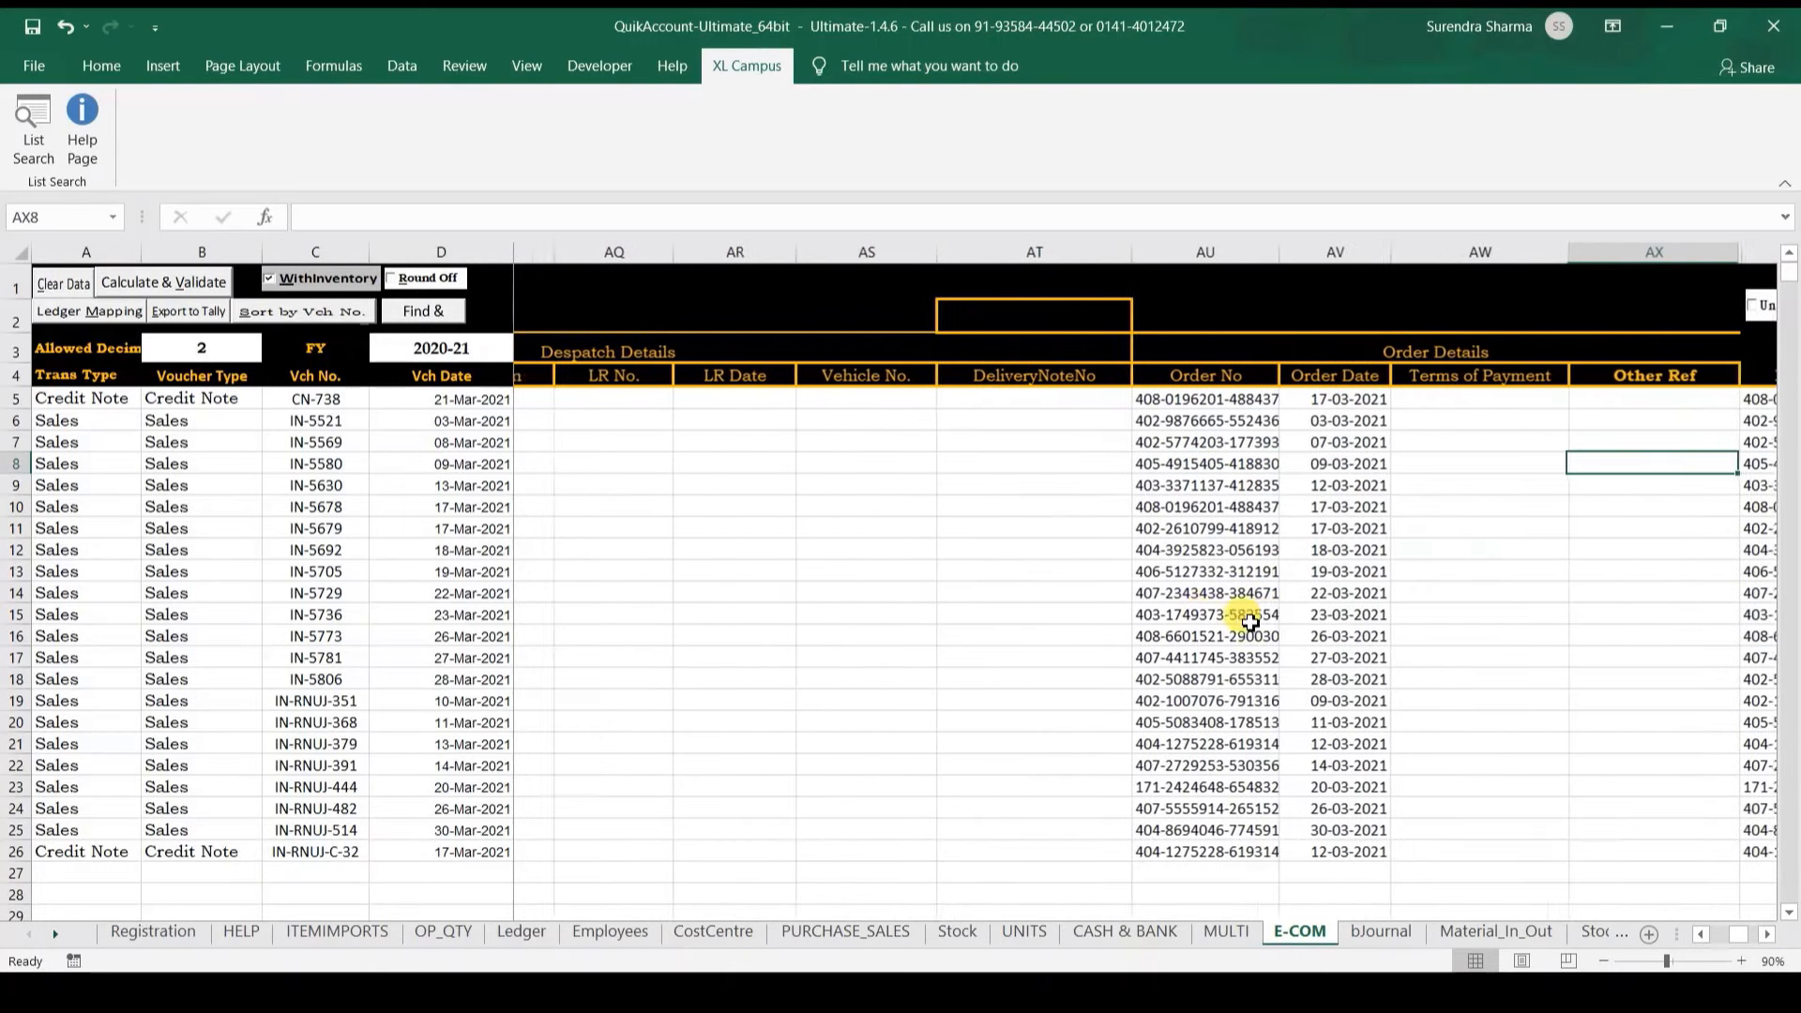
pyautogui.press('Left')
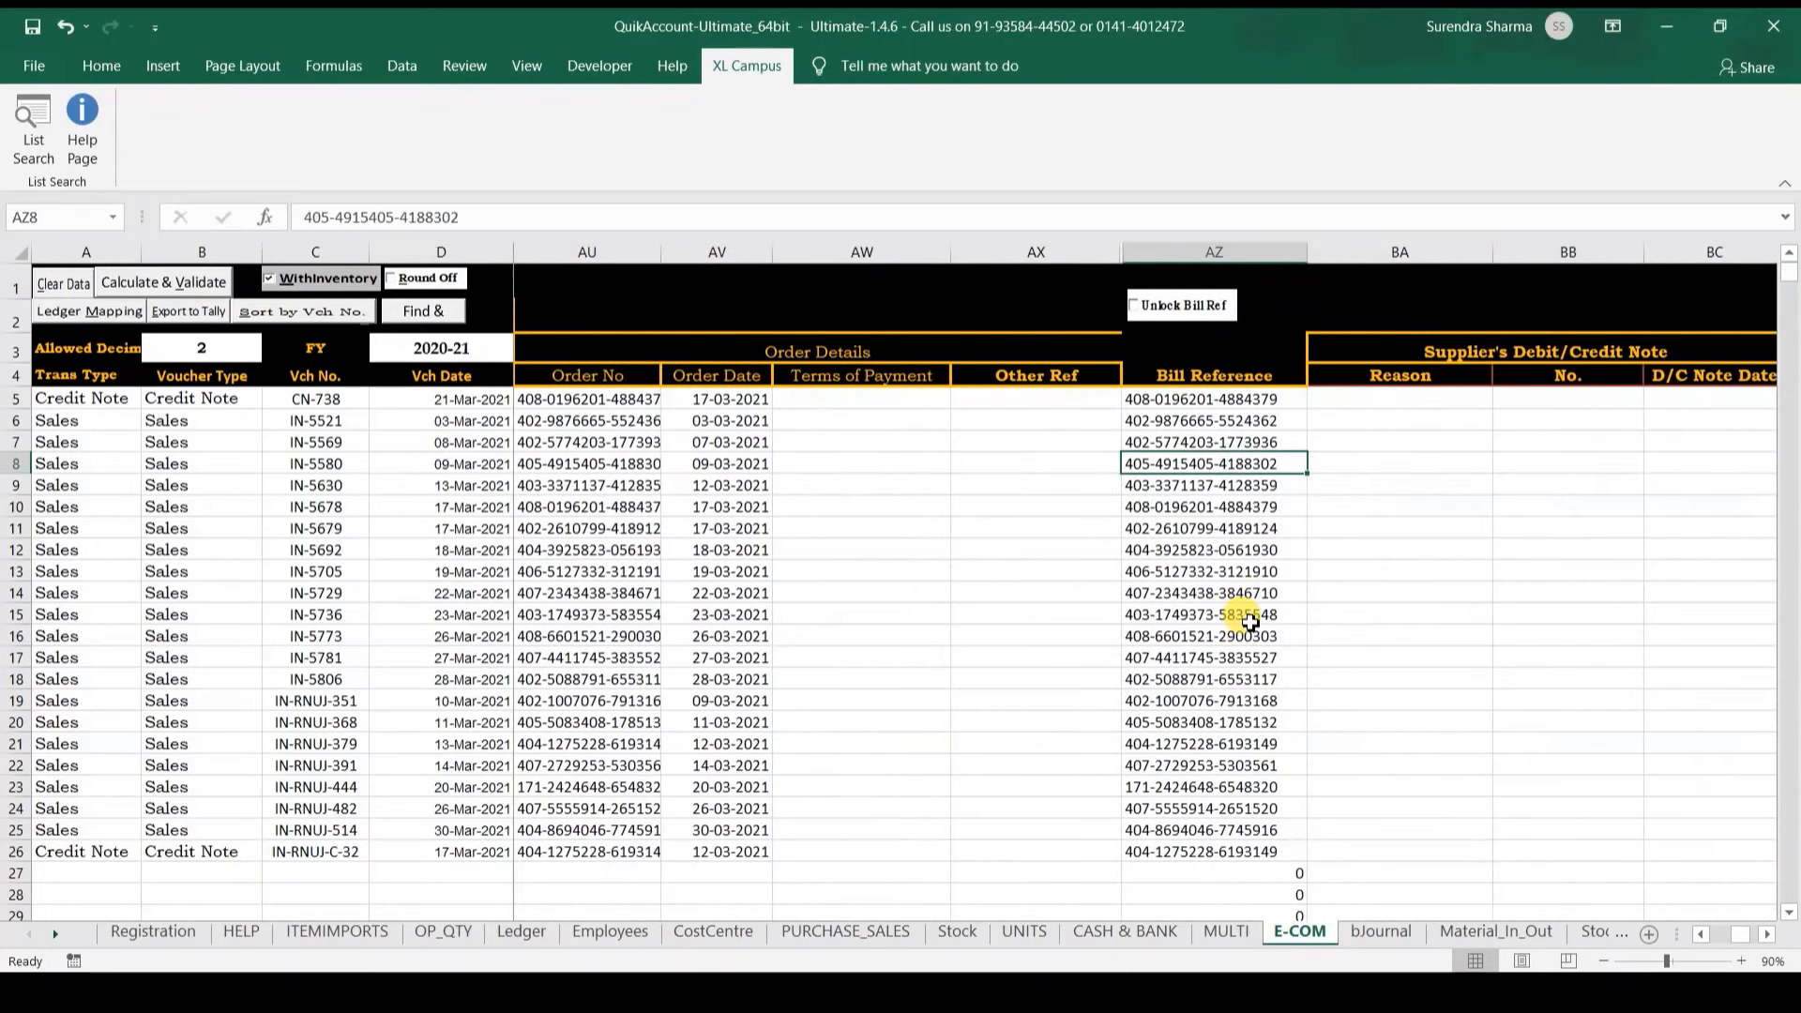
pyautogui.press('Right')
pyautogui.press('Right')
pyautogui.press('Left')
pyautogui.press('Left')
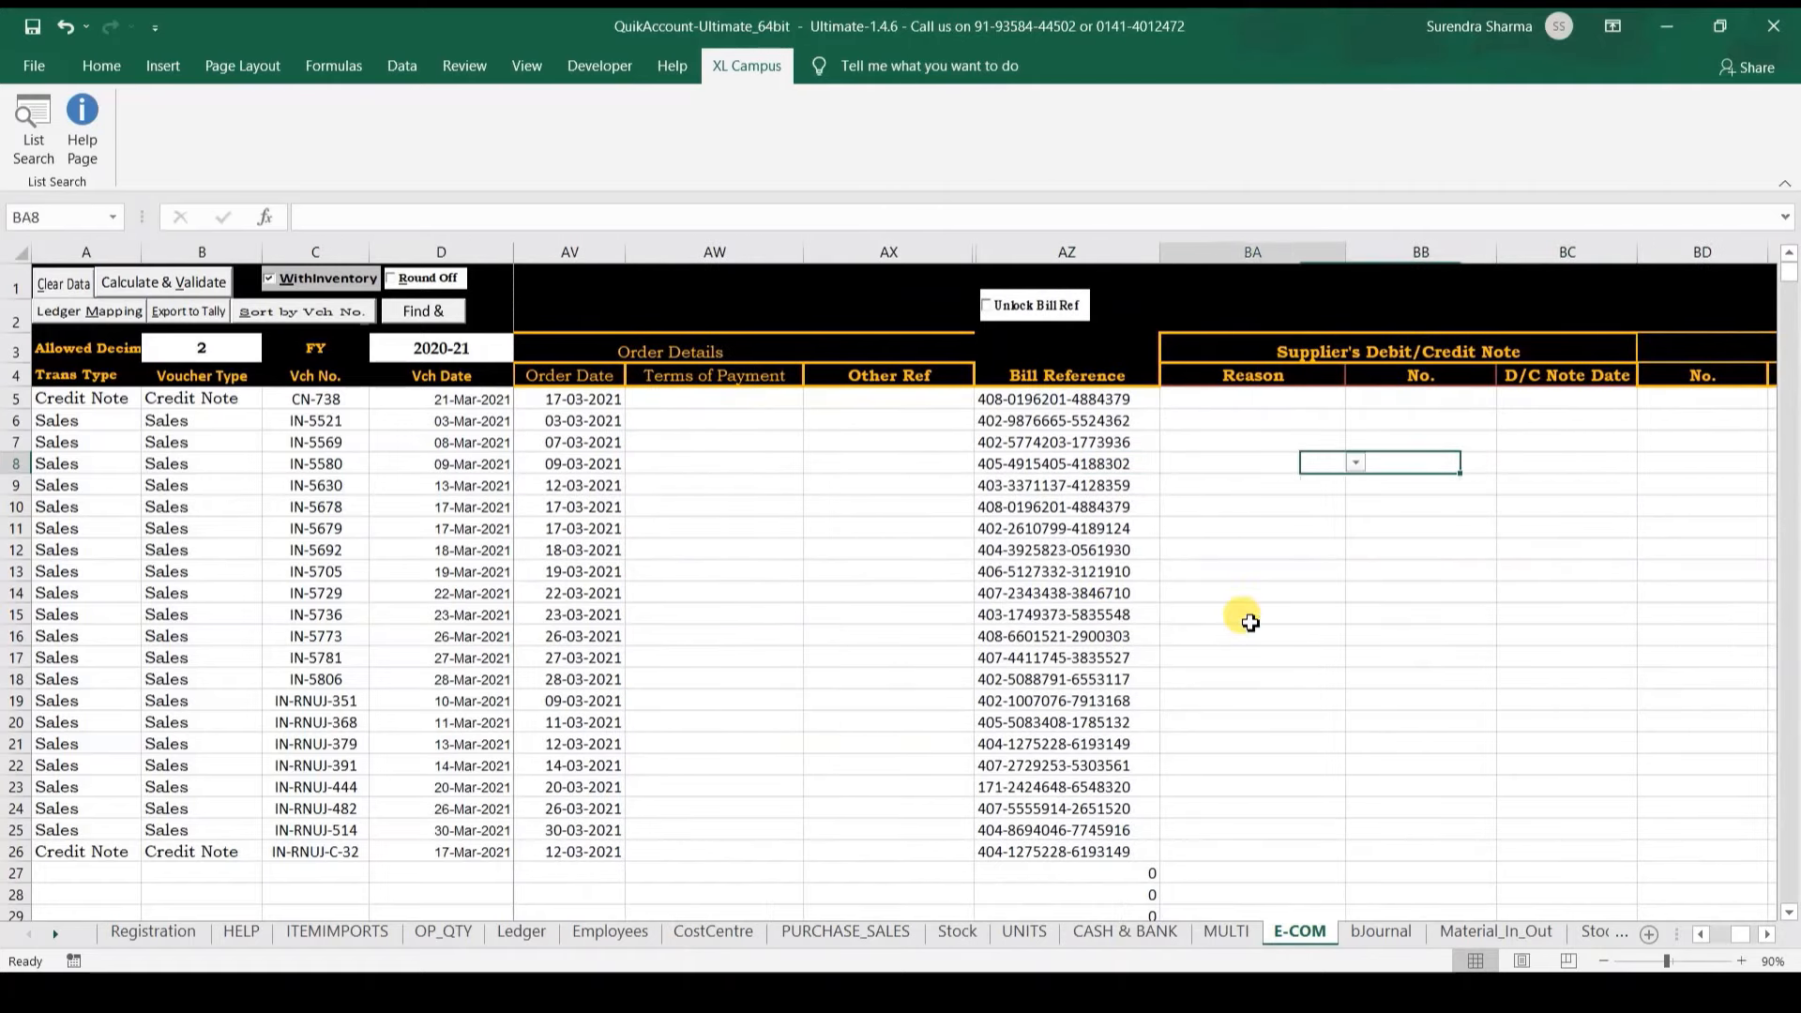
pyautogui.press('Right')
pyautogui.press('Right')
pyautogui.press('Right')
pyautogui.press('Right')
pyautogui.press('Right')
pyautogui.press('Right')
pyautogui.press('Right')
pyautogui.press('Right')
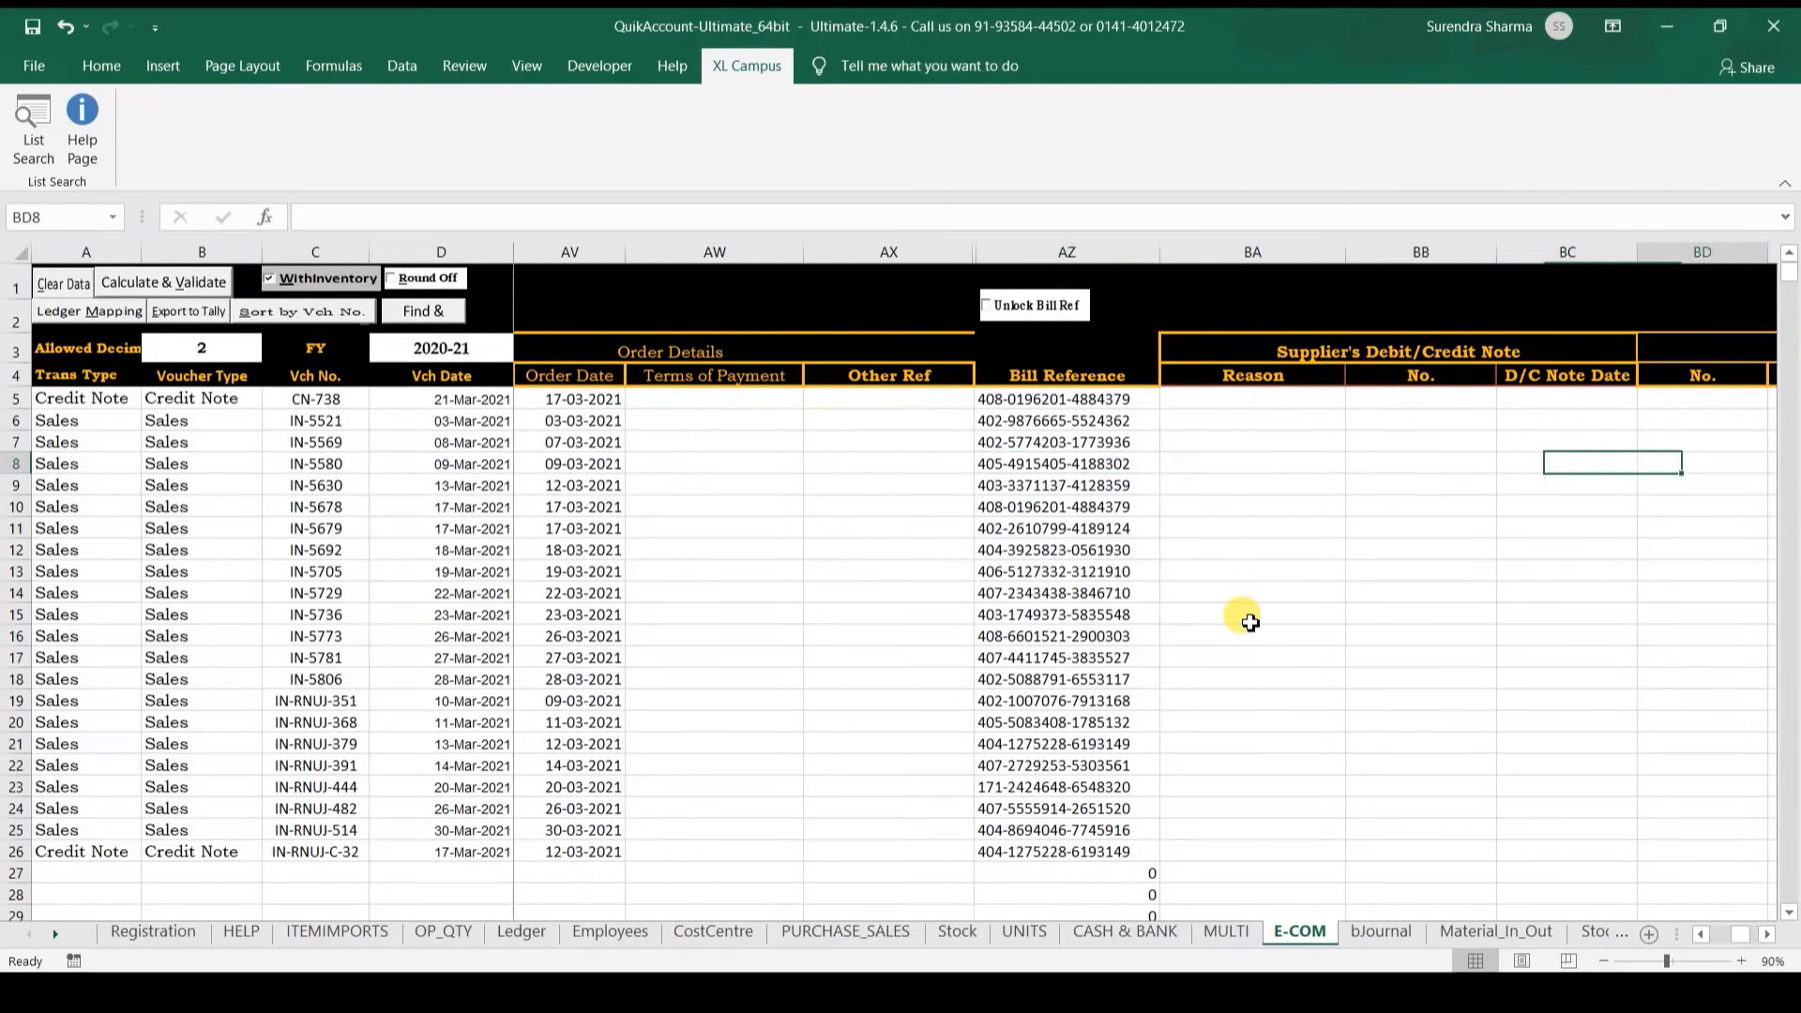
pyautogui.press('Right')
pyautogui.press('Right')
pyautogui.press('Right')
pyautogui.press('Right')
pyautogui.press('Right')
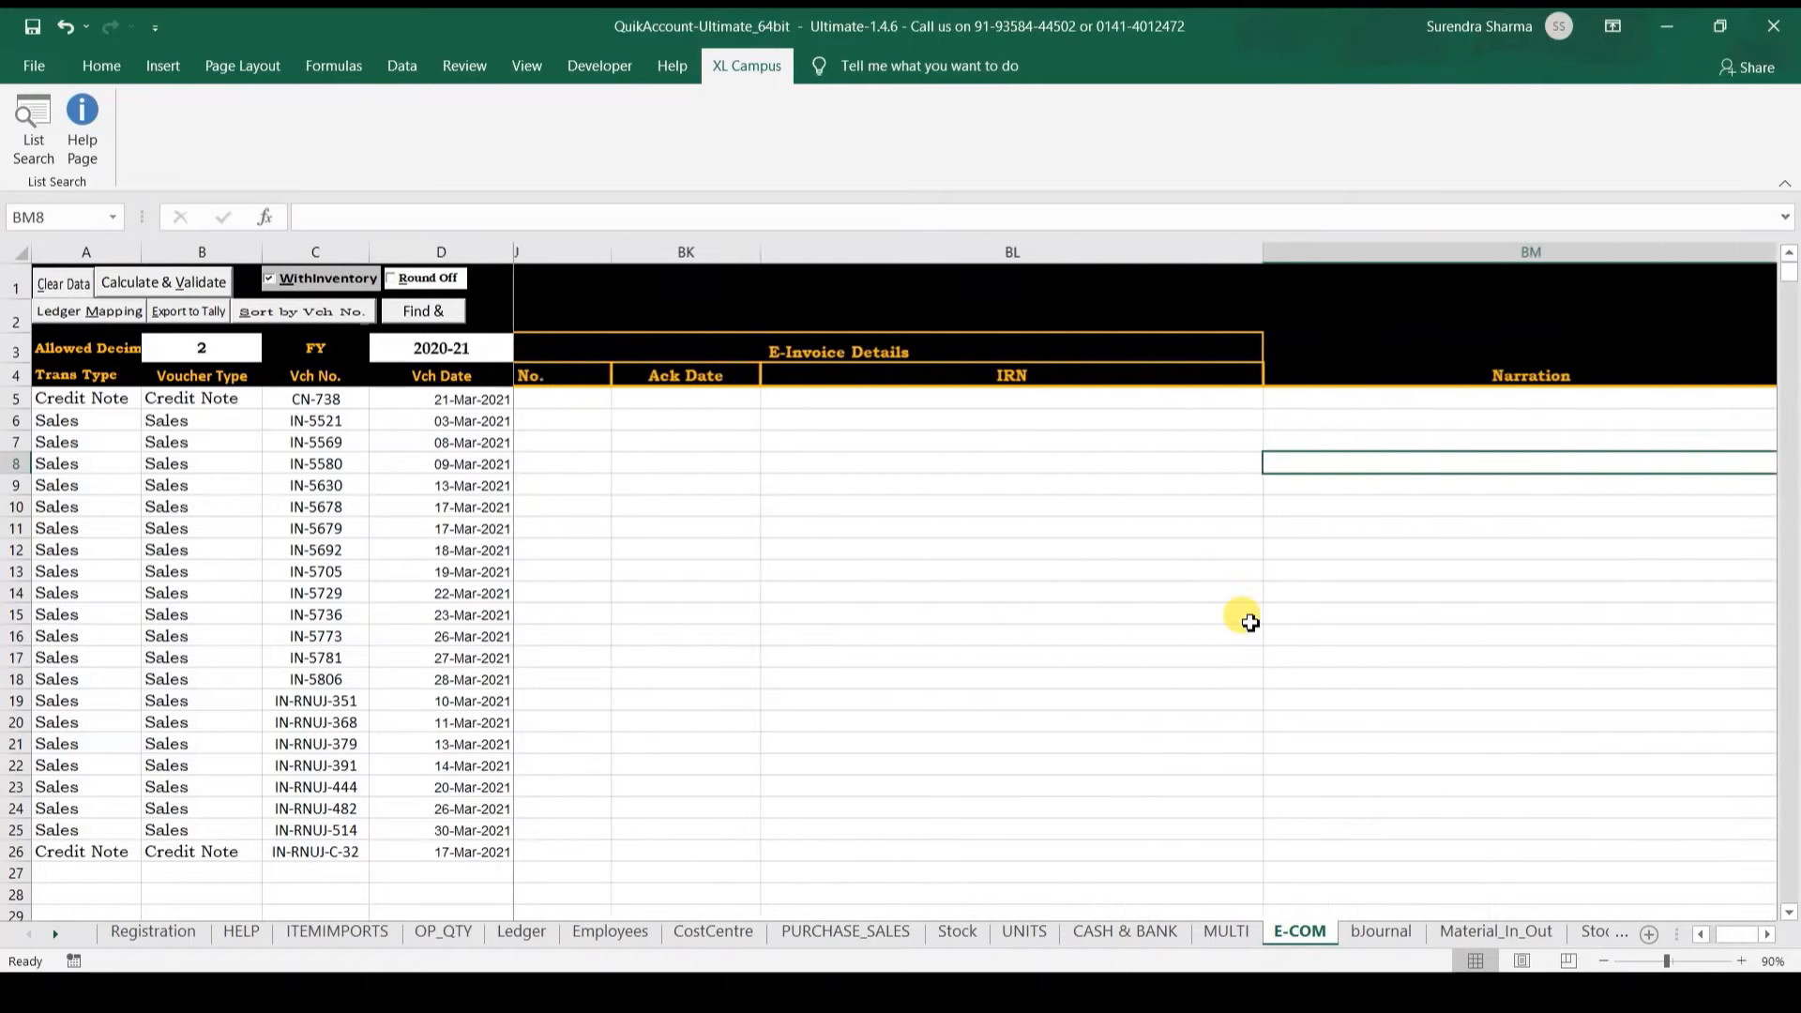
pyautogui.press('Up')
pyautogui.press('Up')
pyautogui.press('Up')
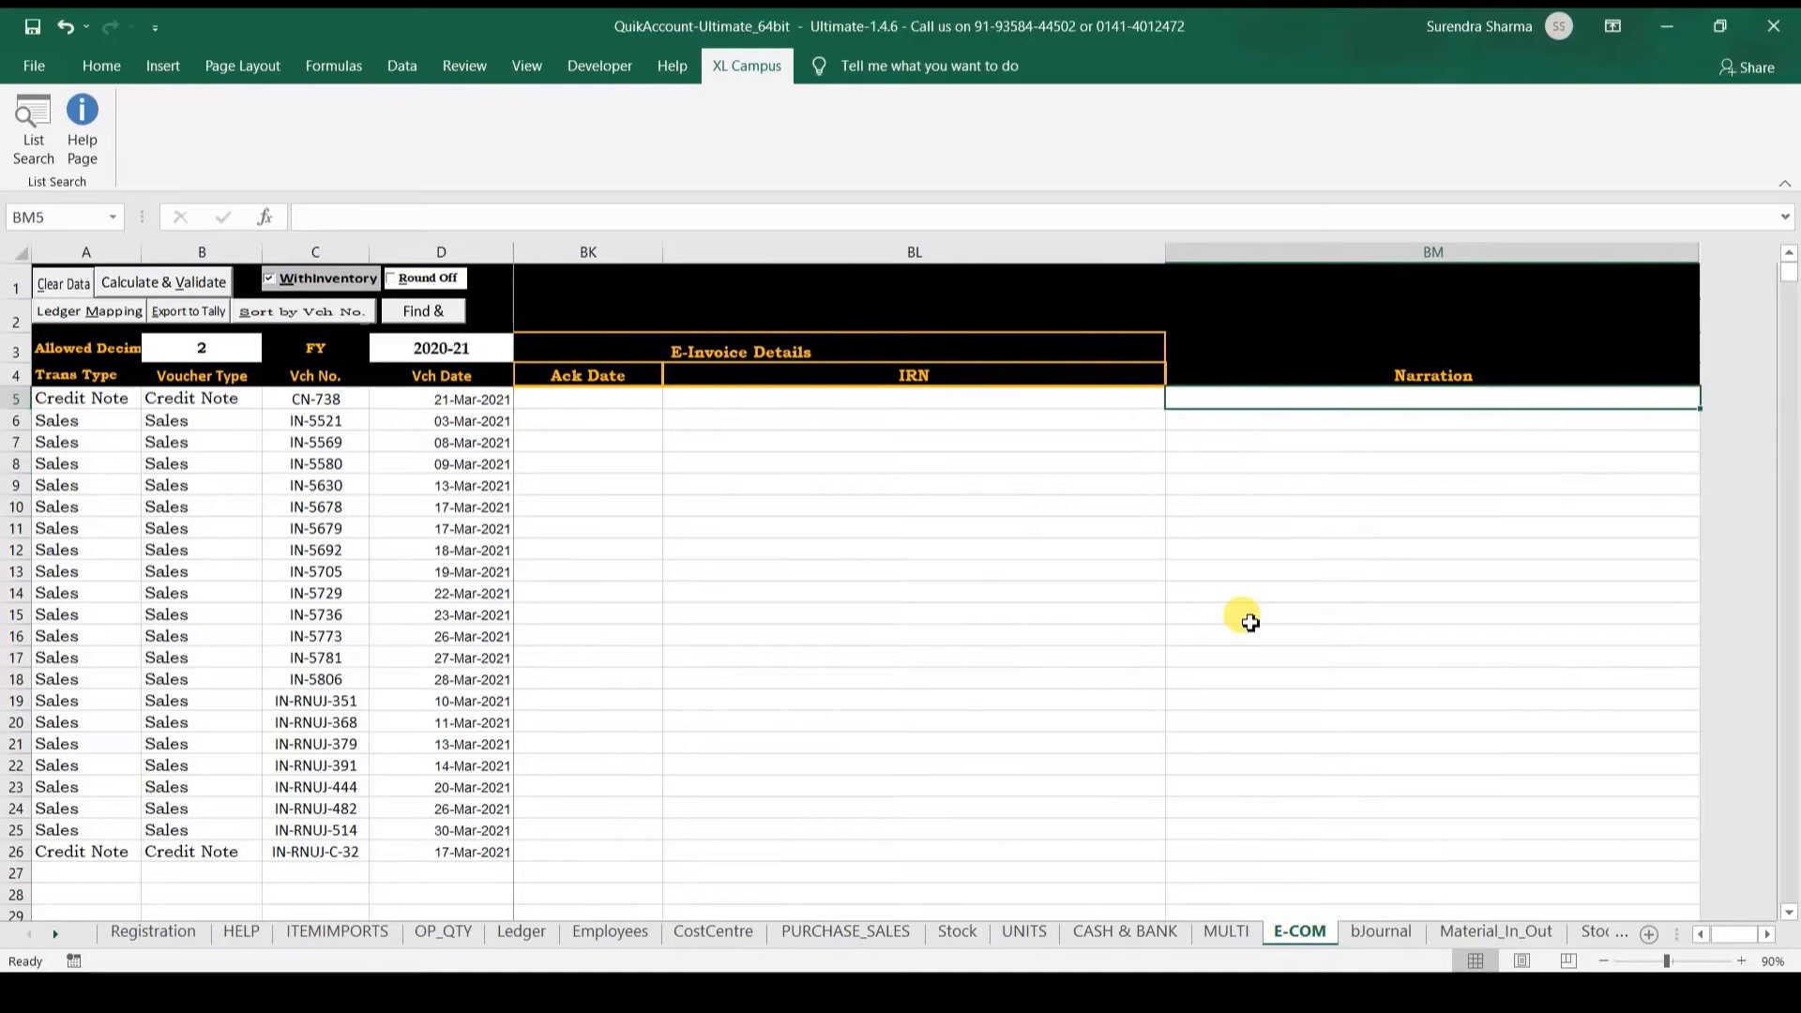
# Step: Calculate and validate the E-COM entries, accept both clear prompts, then go to flagged cell V5
pyautogui.click(413, 502)
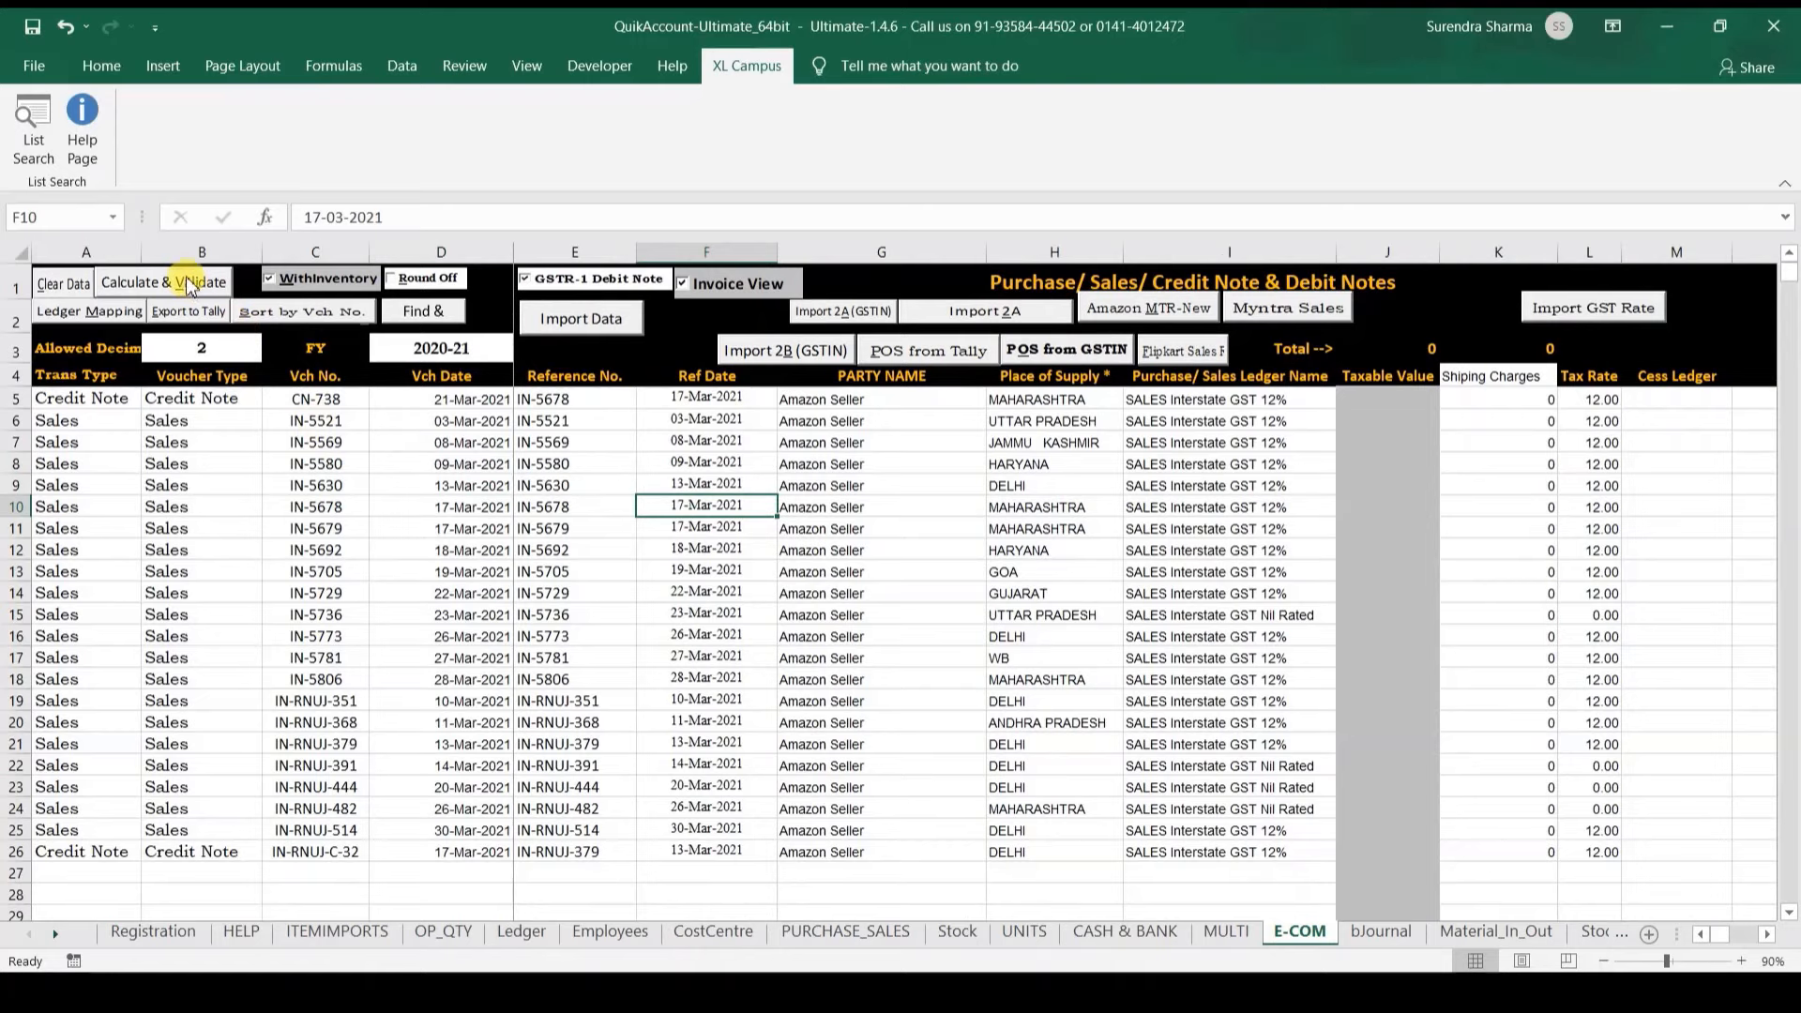
pyautogui.click(188, 283)
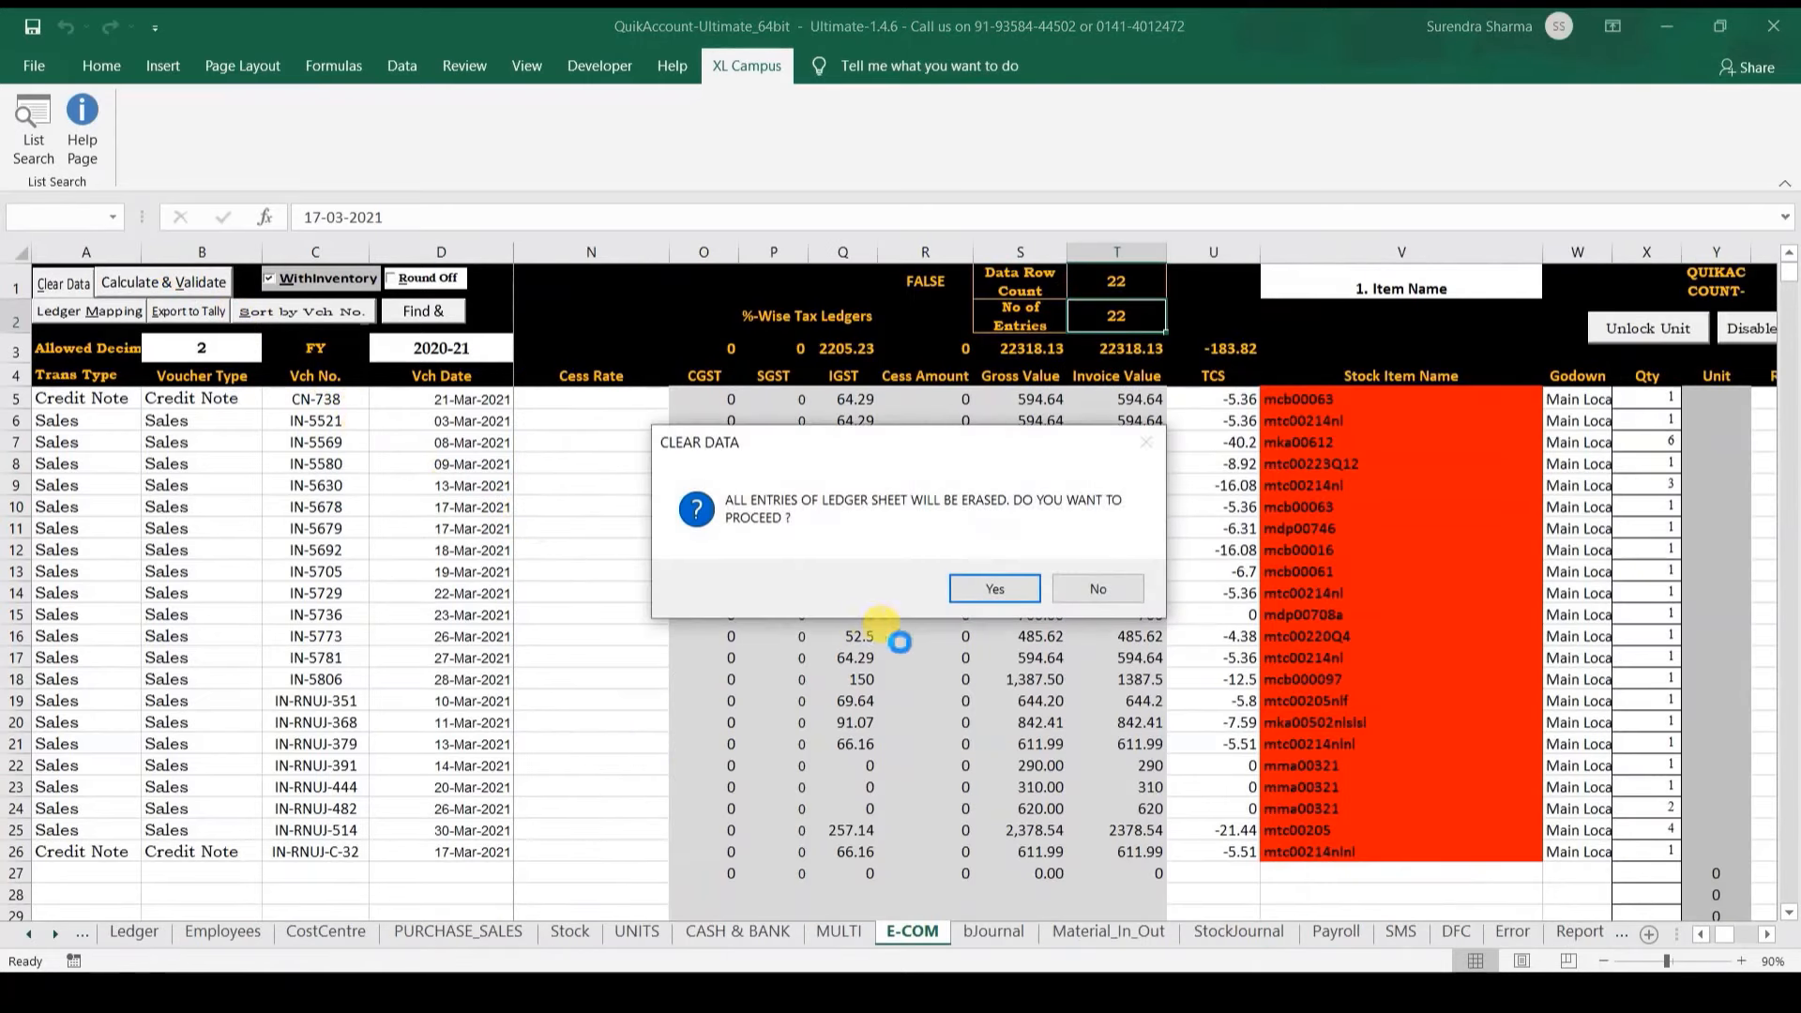
pyautogui.click(1007, 593)
pyautogui.click(1006, 593)
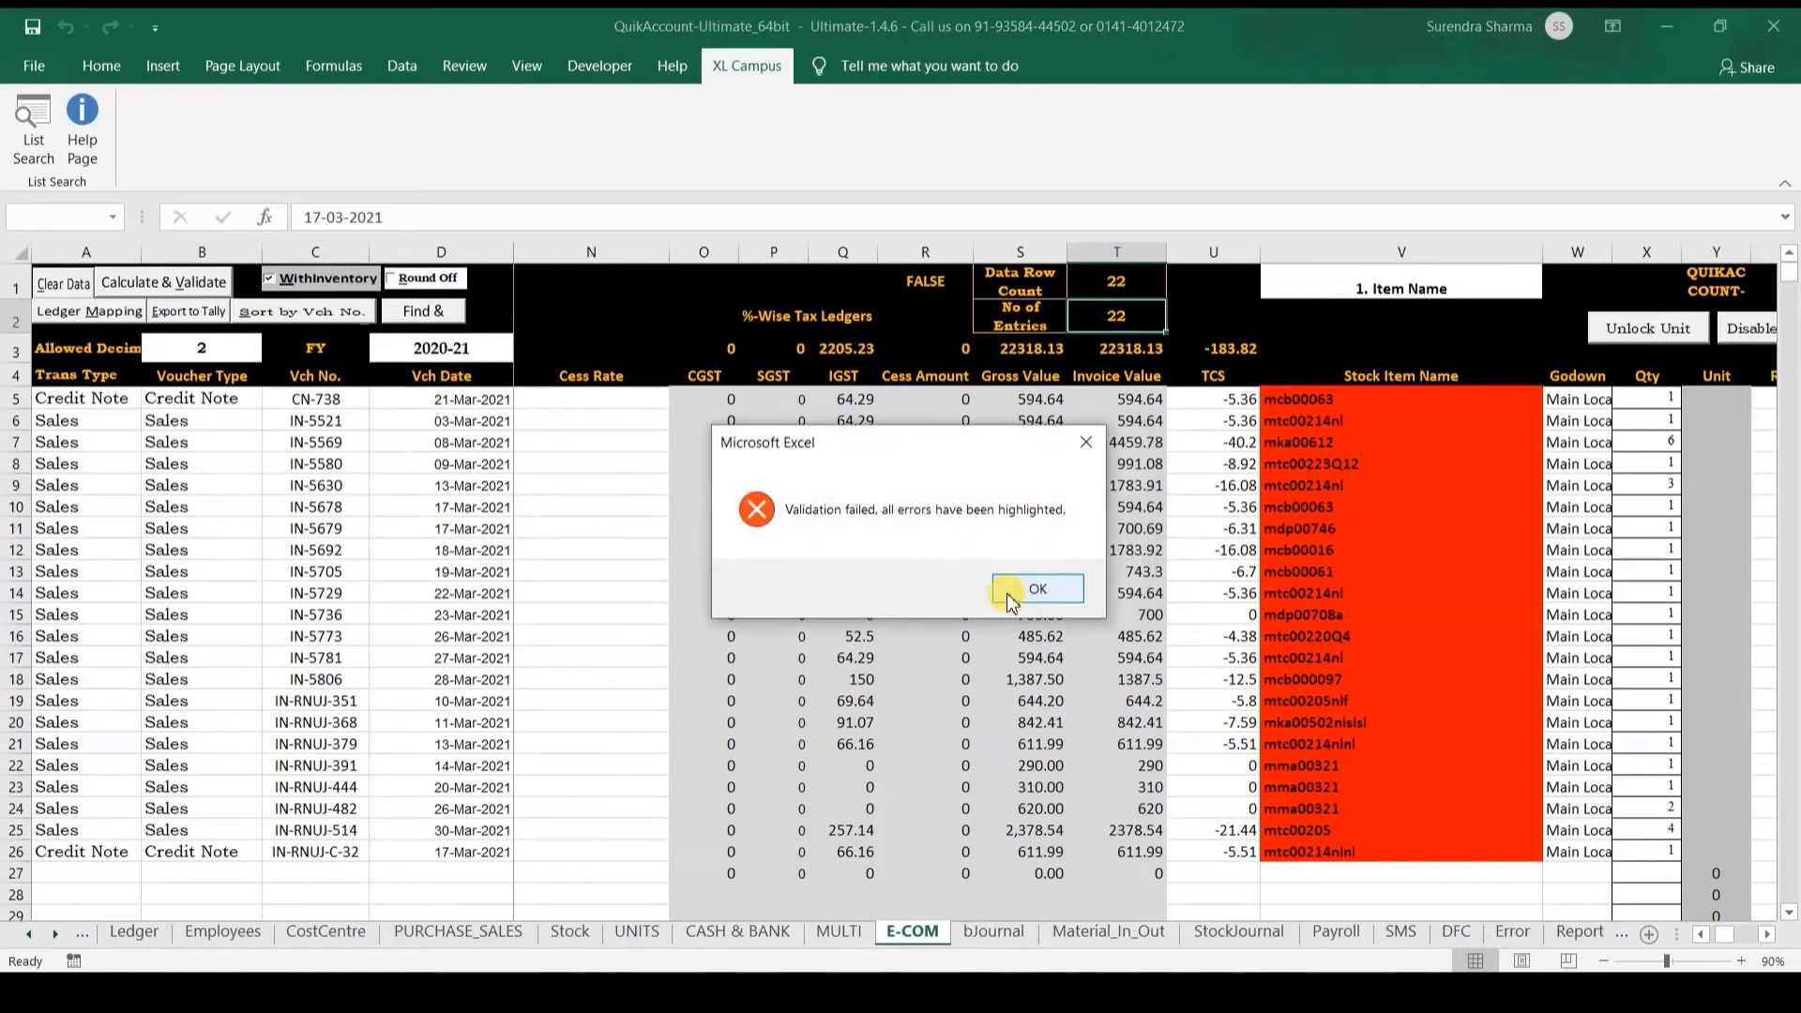
pyautogui.click(1009, 593)
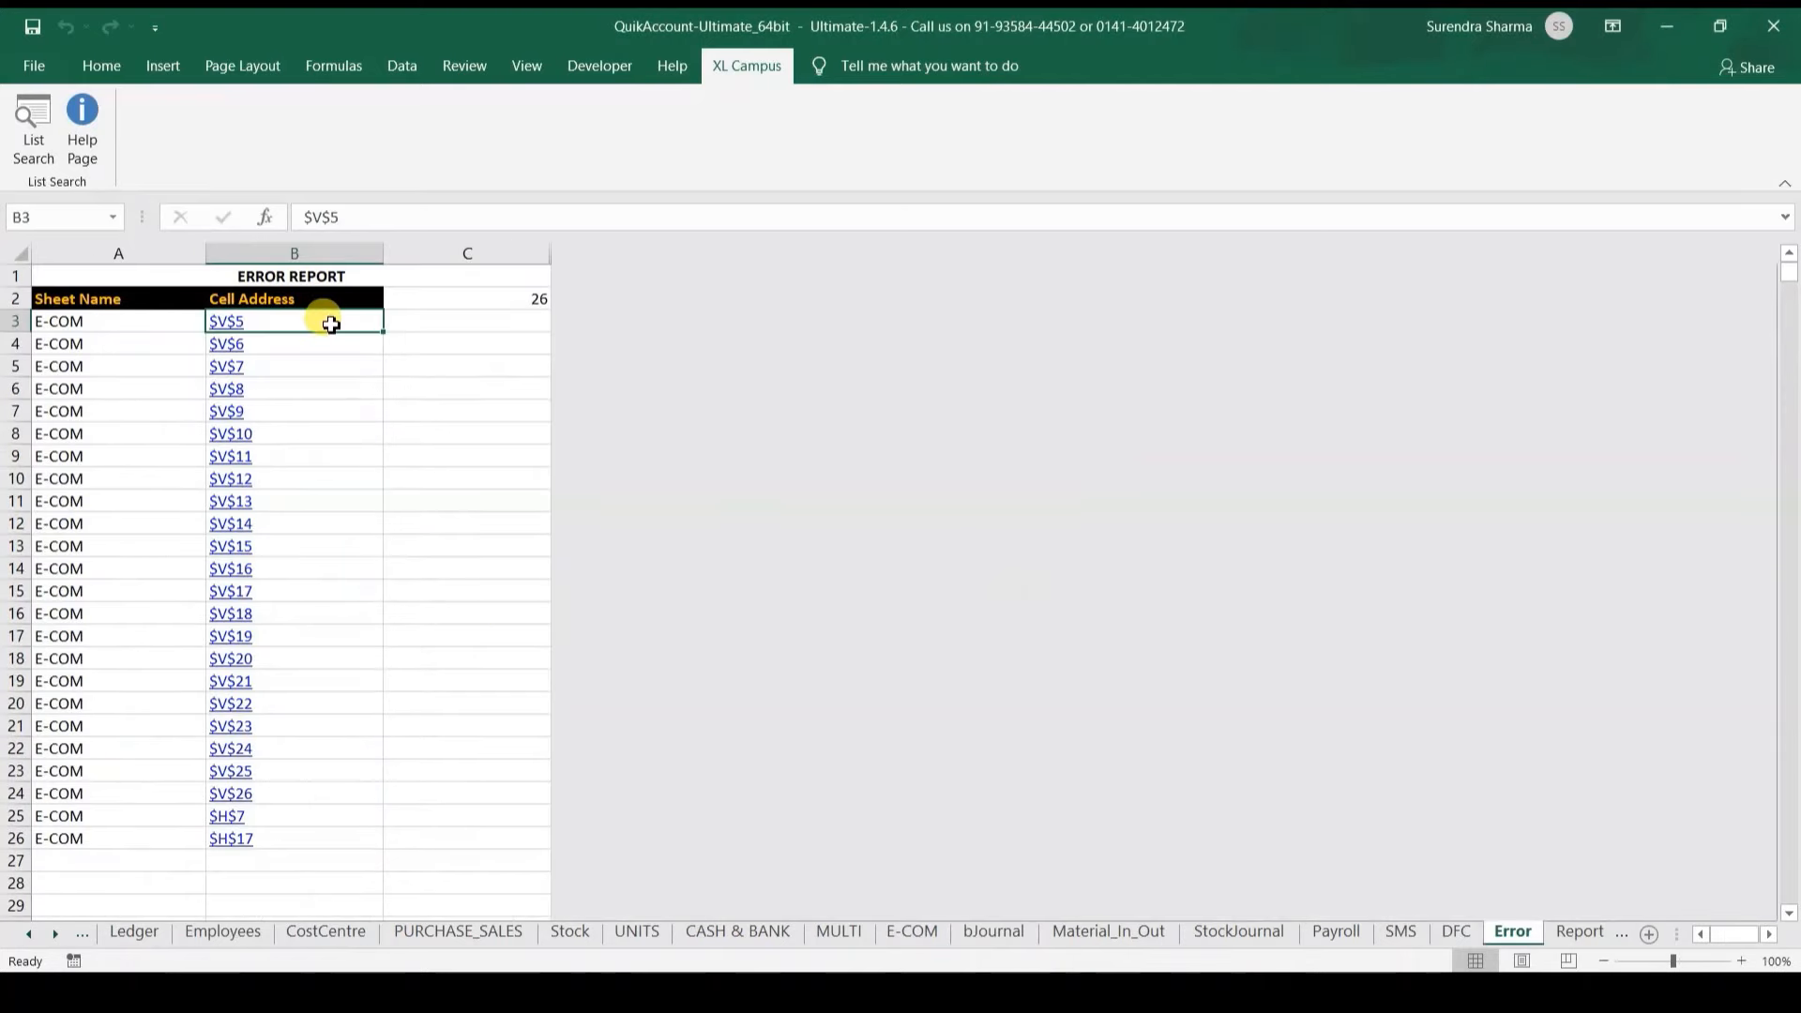
pyautogui.click(232, 320)
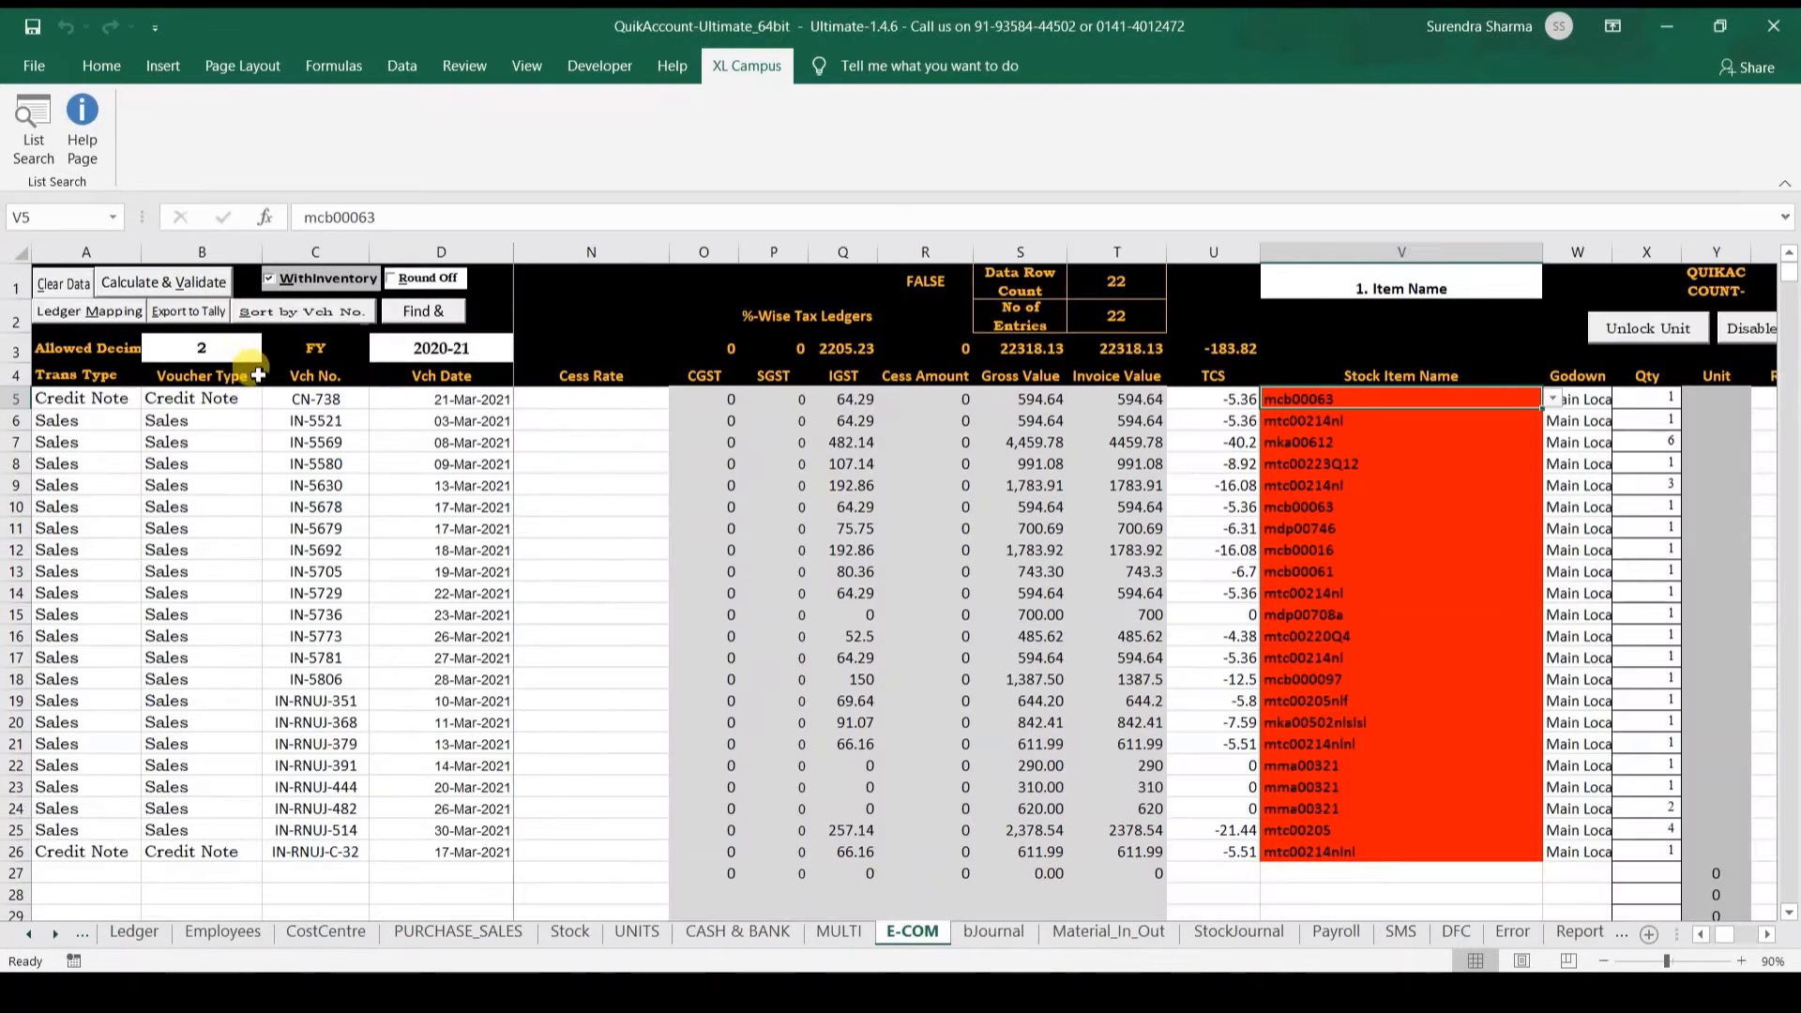
# Step: Replace JAMMU KASHMIR in H7 with Jammu & Kashmir from the state list
pyautogui.click(441, 486)
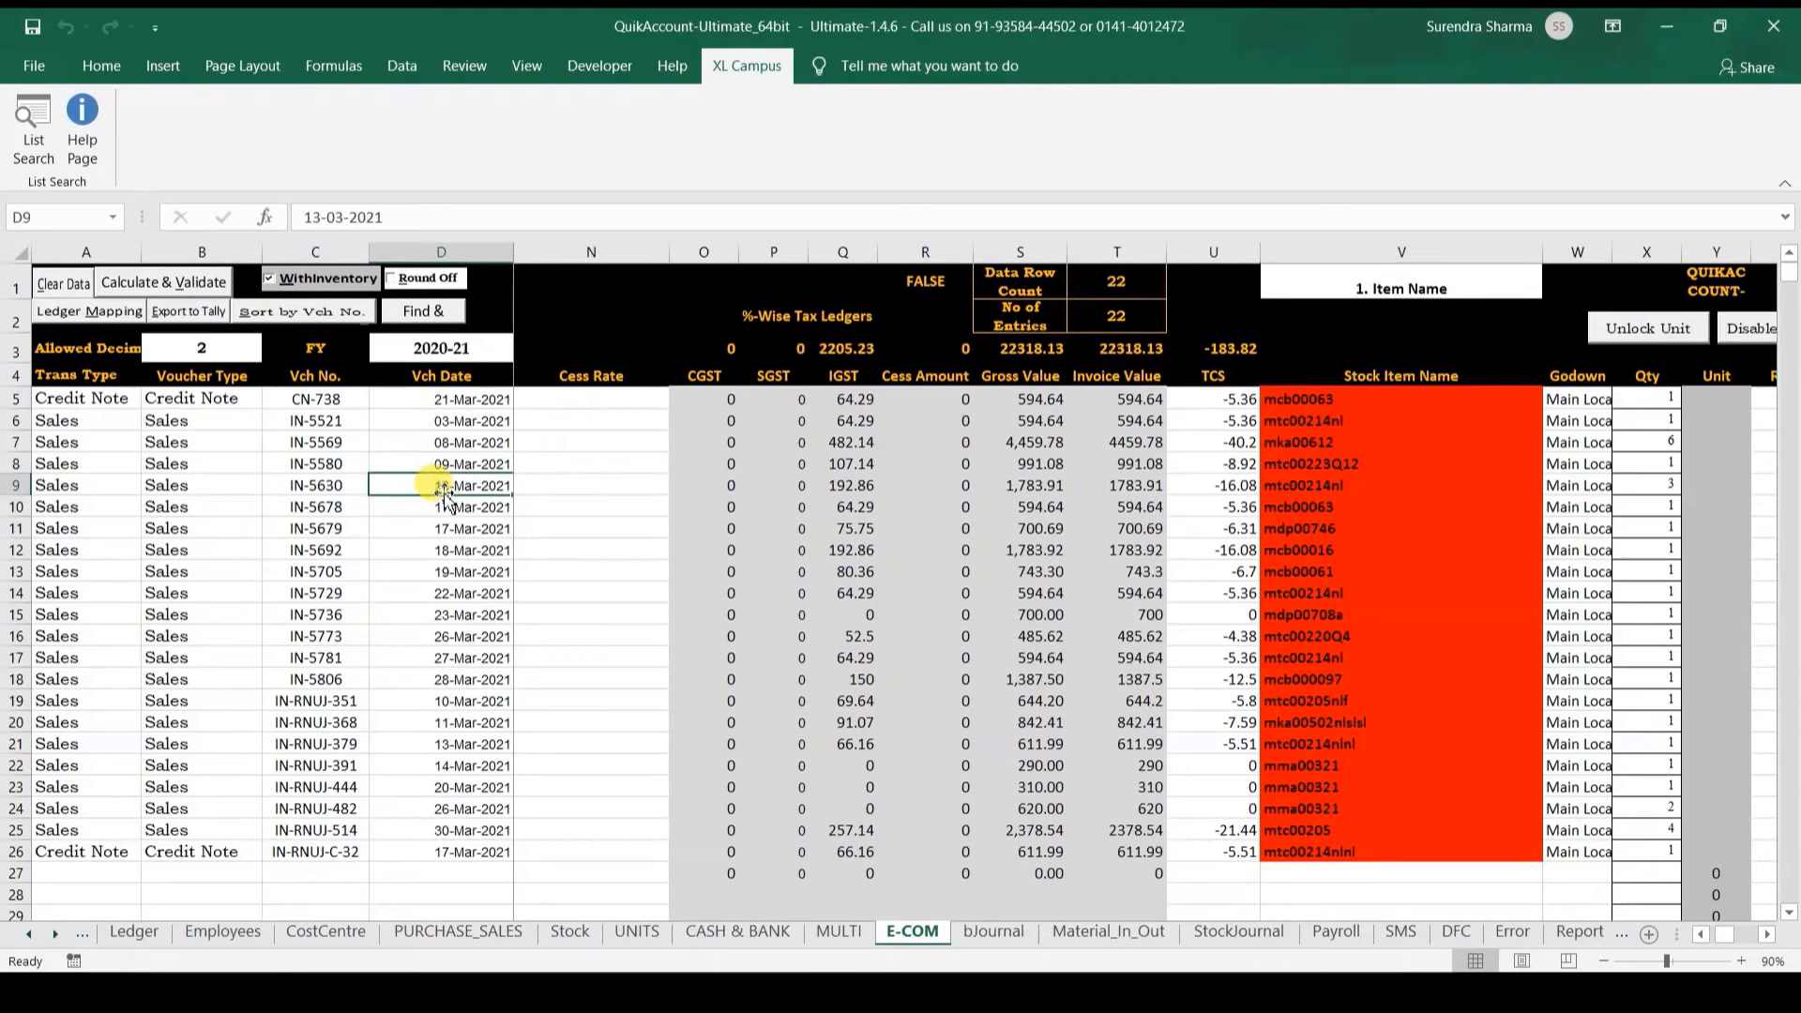
pyautogui.press('Right')
pyautogui.press('Right')
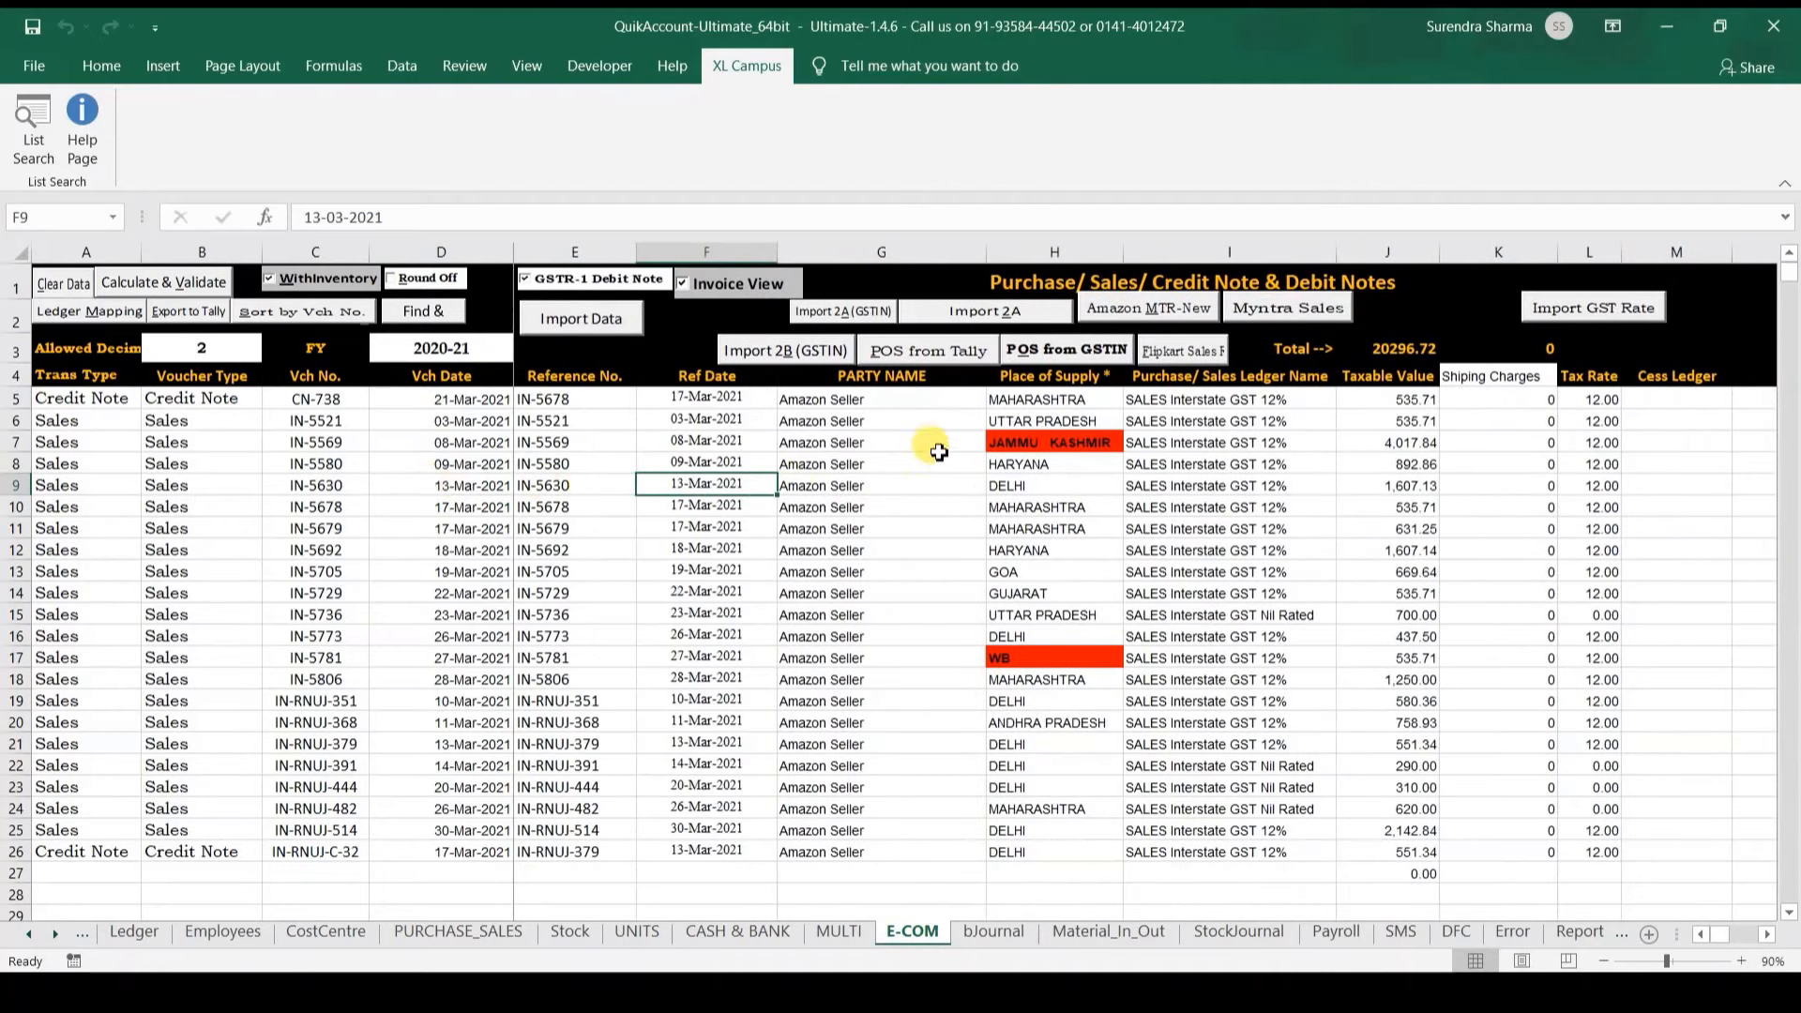
pyautogui.click(1018, 444)
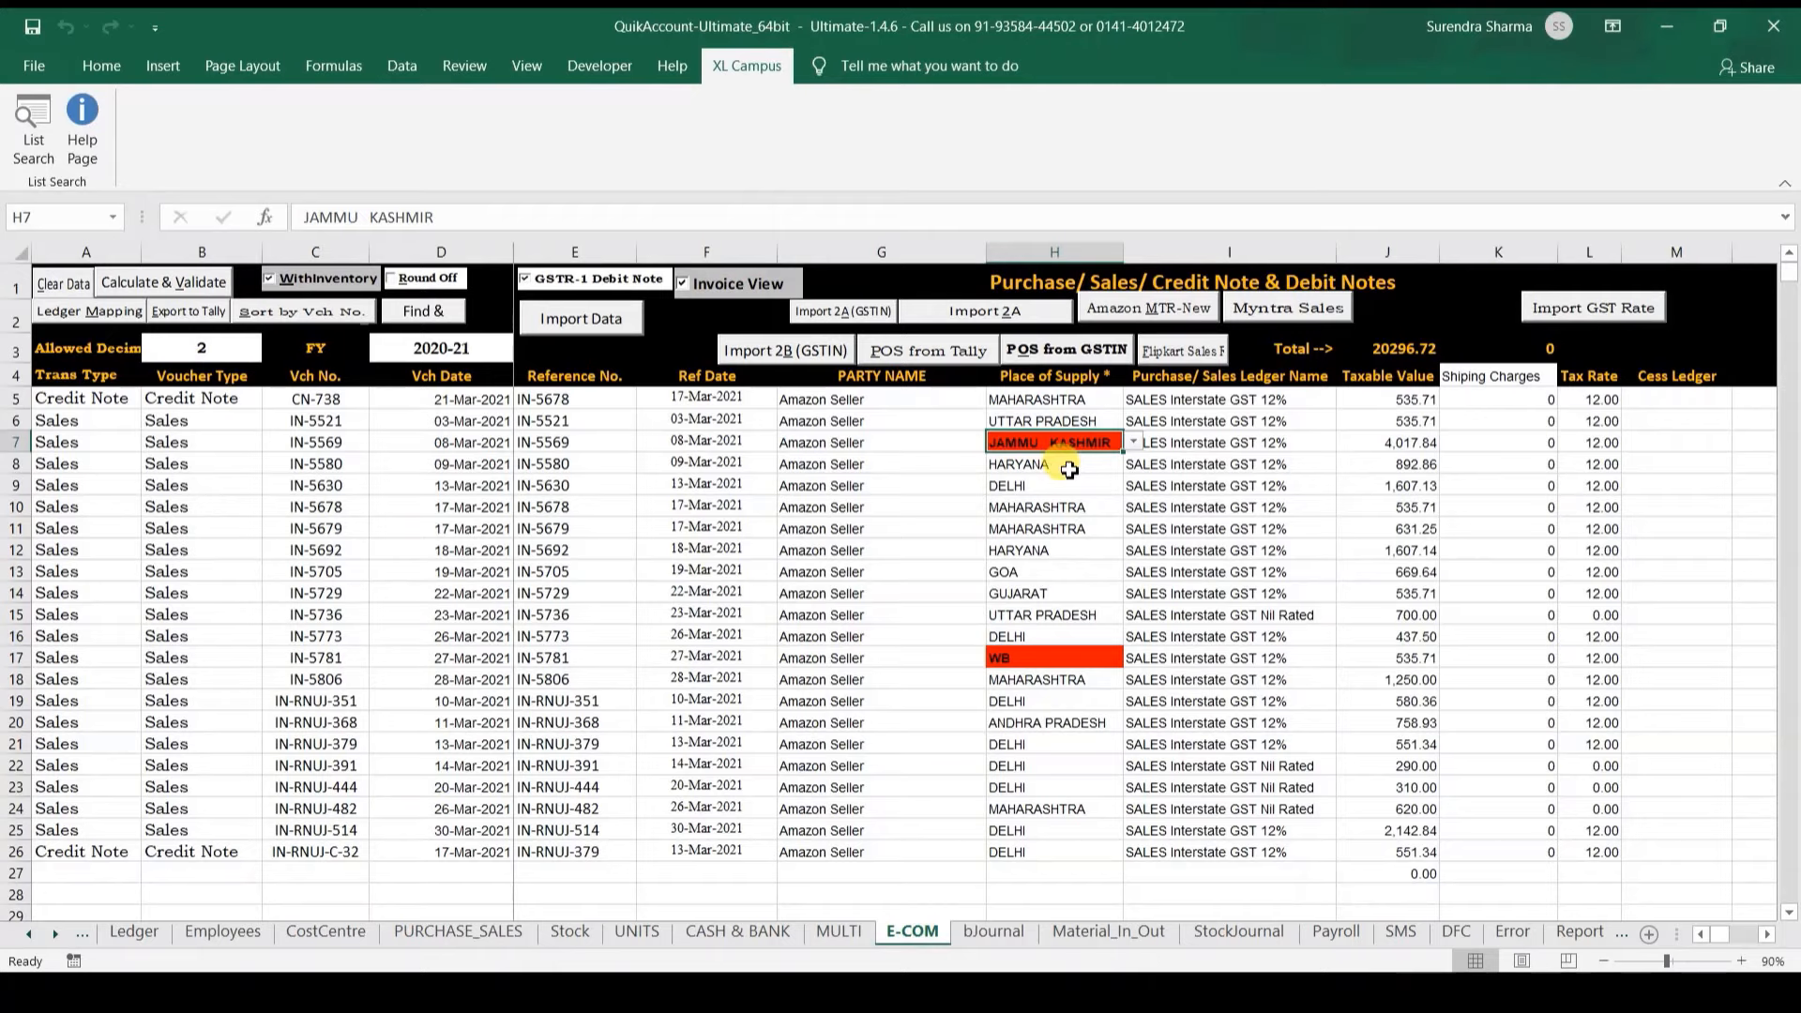
pyautogui.click(21, 145)
pyautogui.write('jammu')
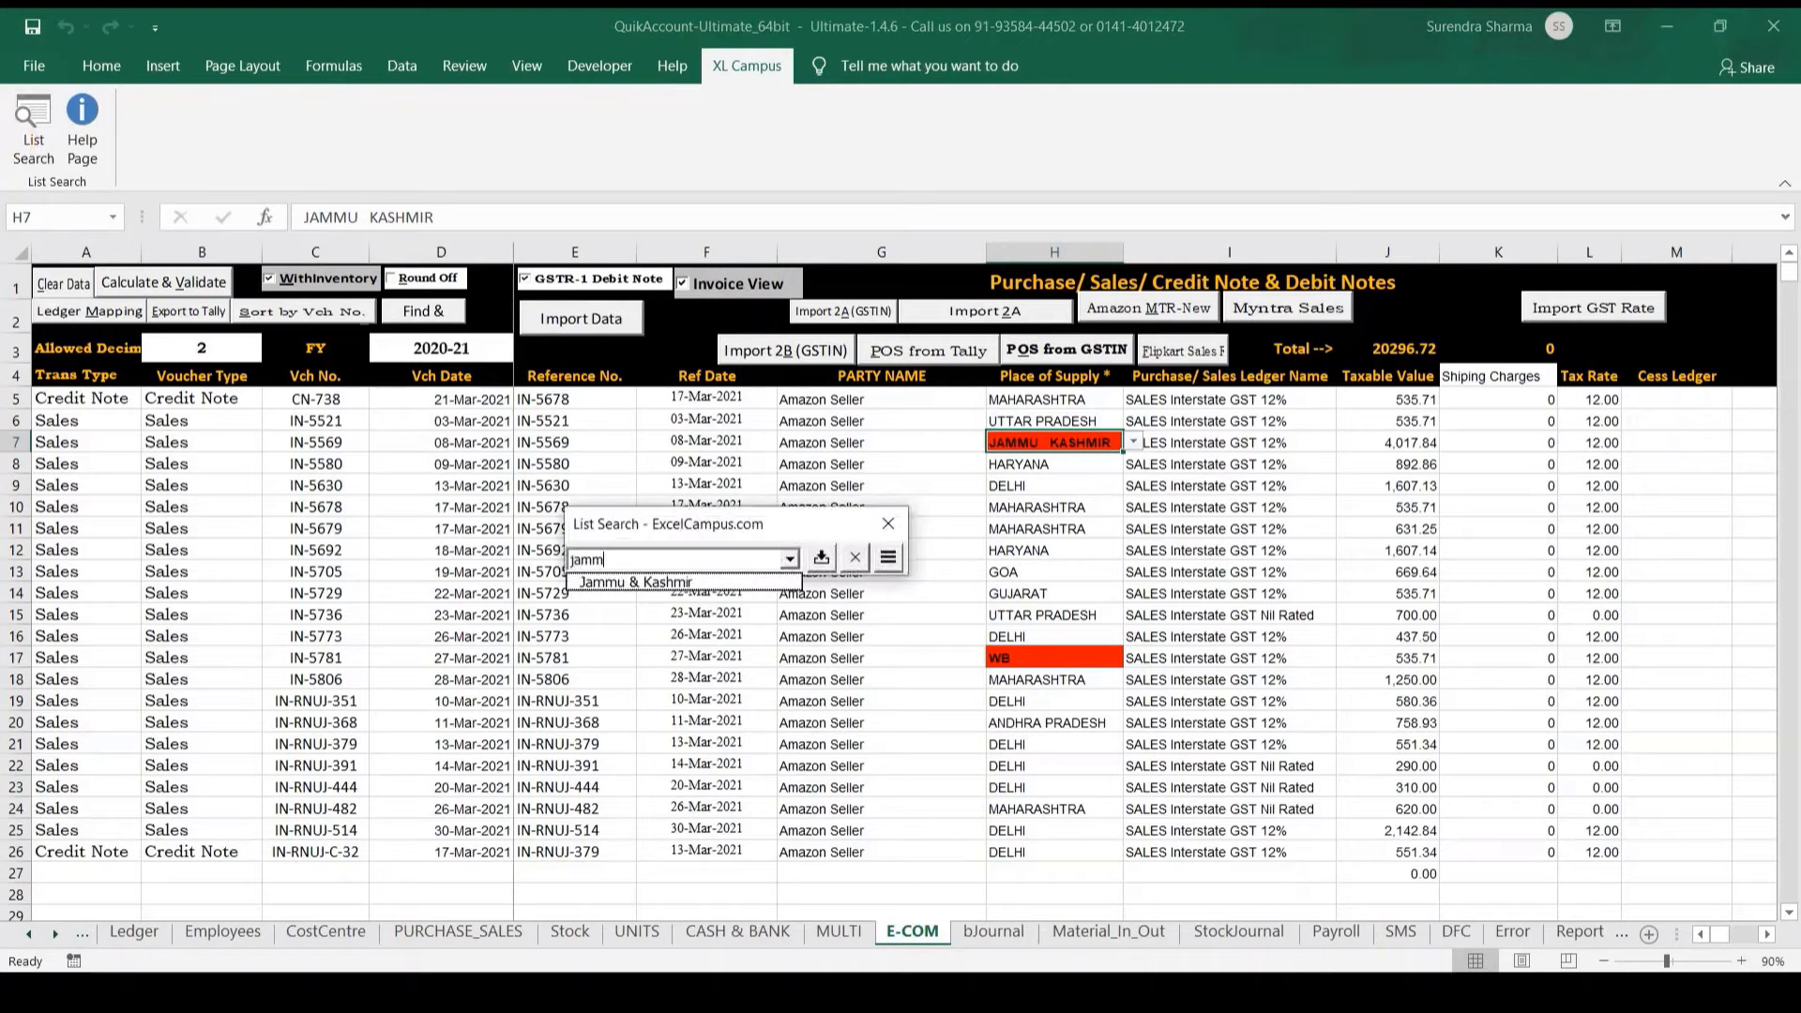
pyautogui.press('Down')
pyautogui.press('Return')
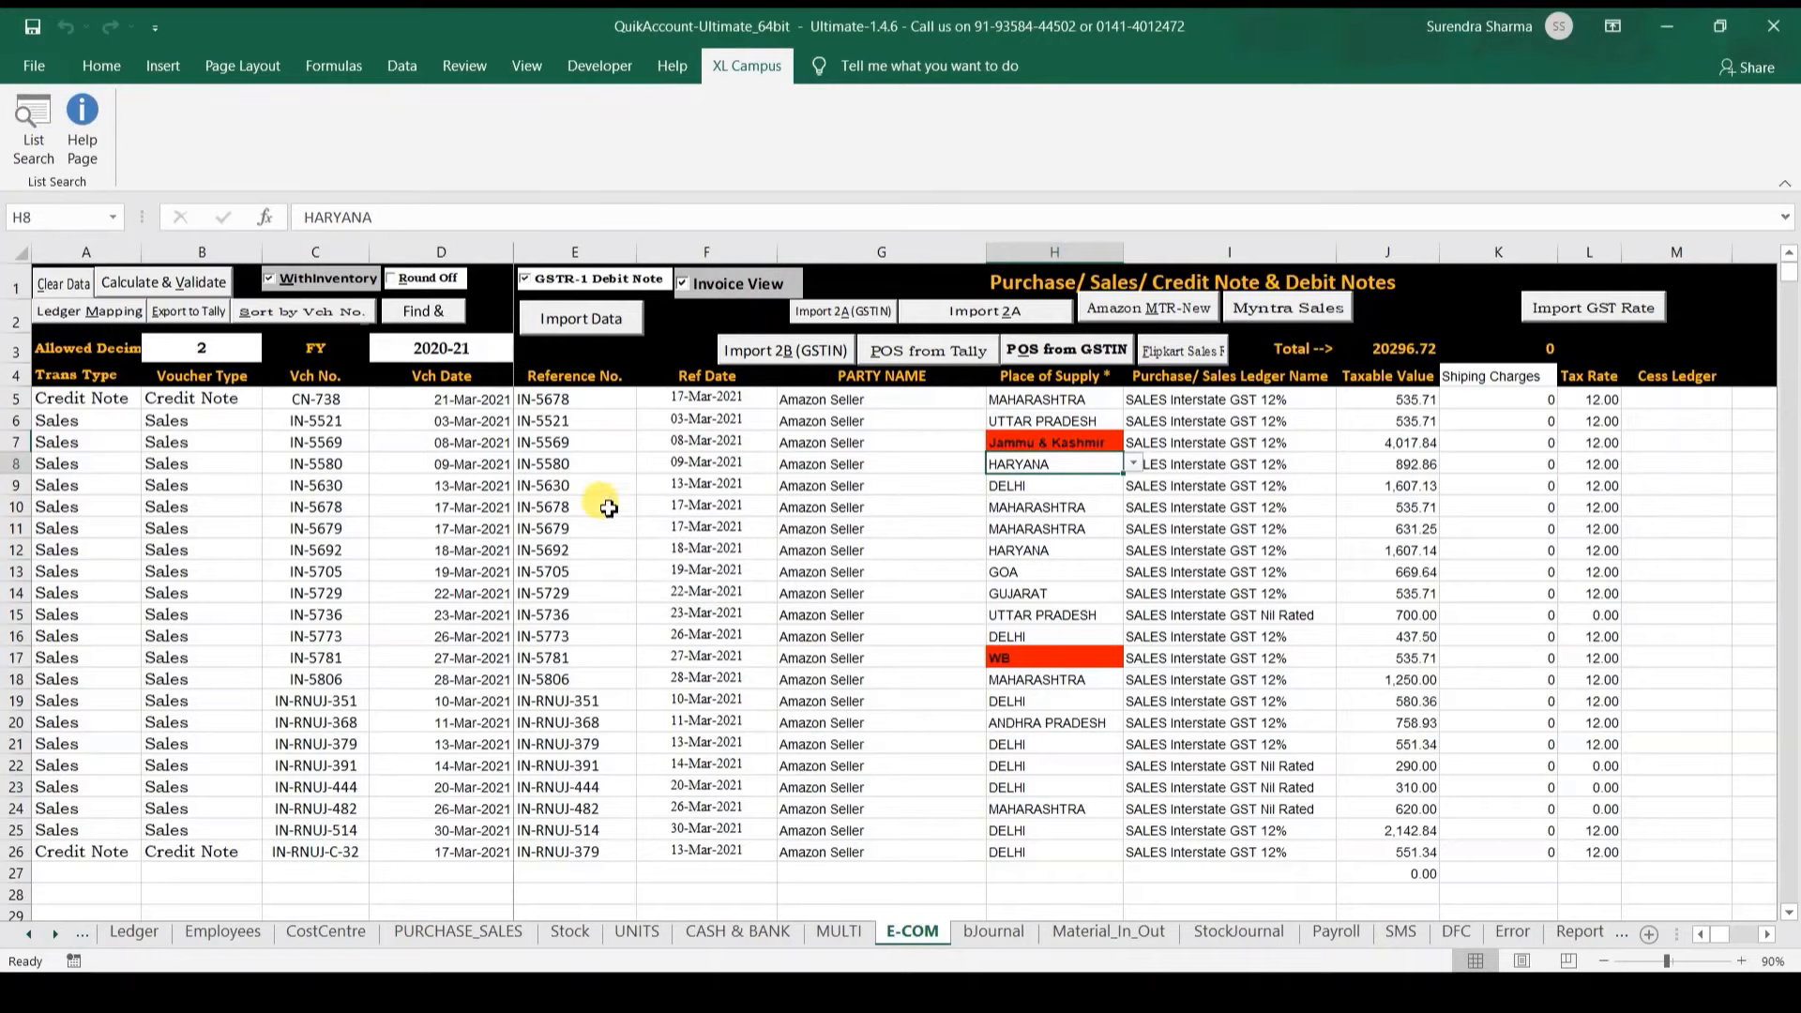
# Step: Replace WB in H17 with West Bengal and inspect red-flagged stock item mka00612
pyautogui.click(1032, 659)
pyautogui.click(39, 150)
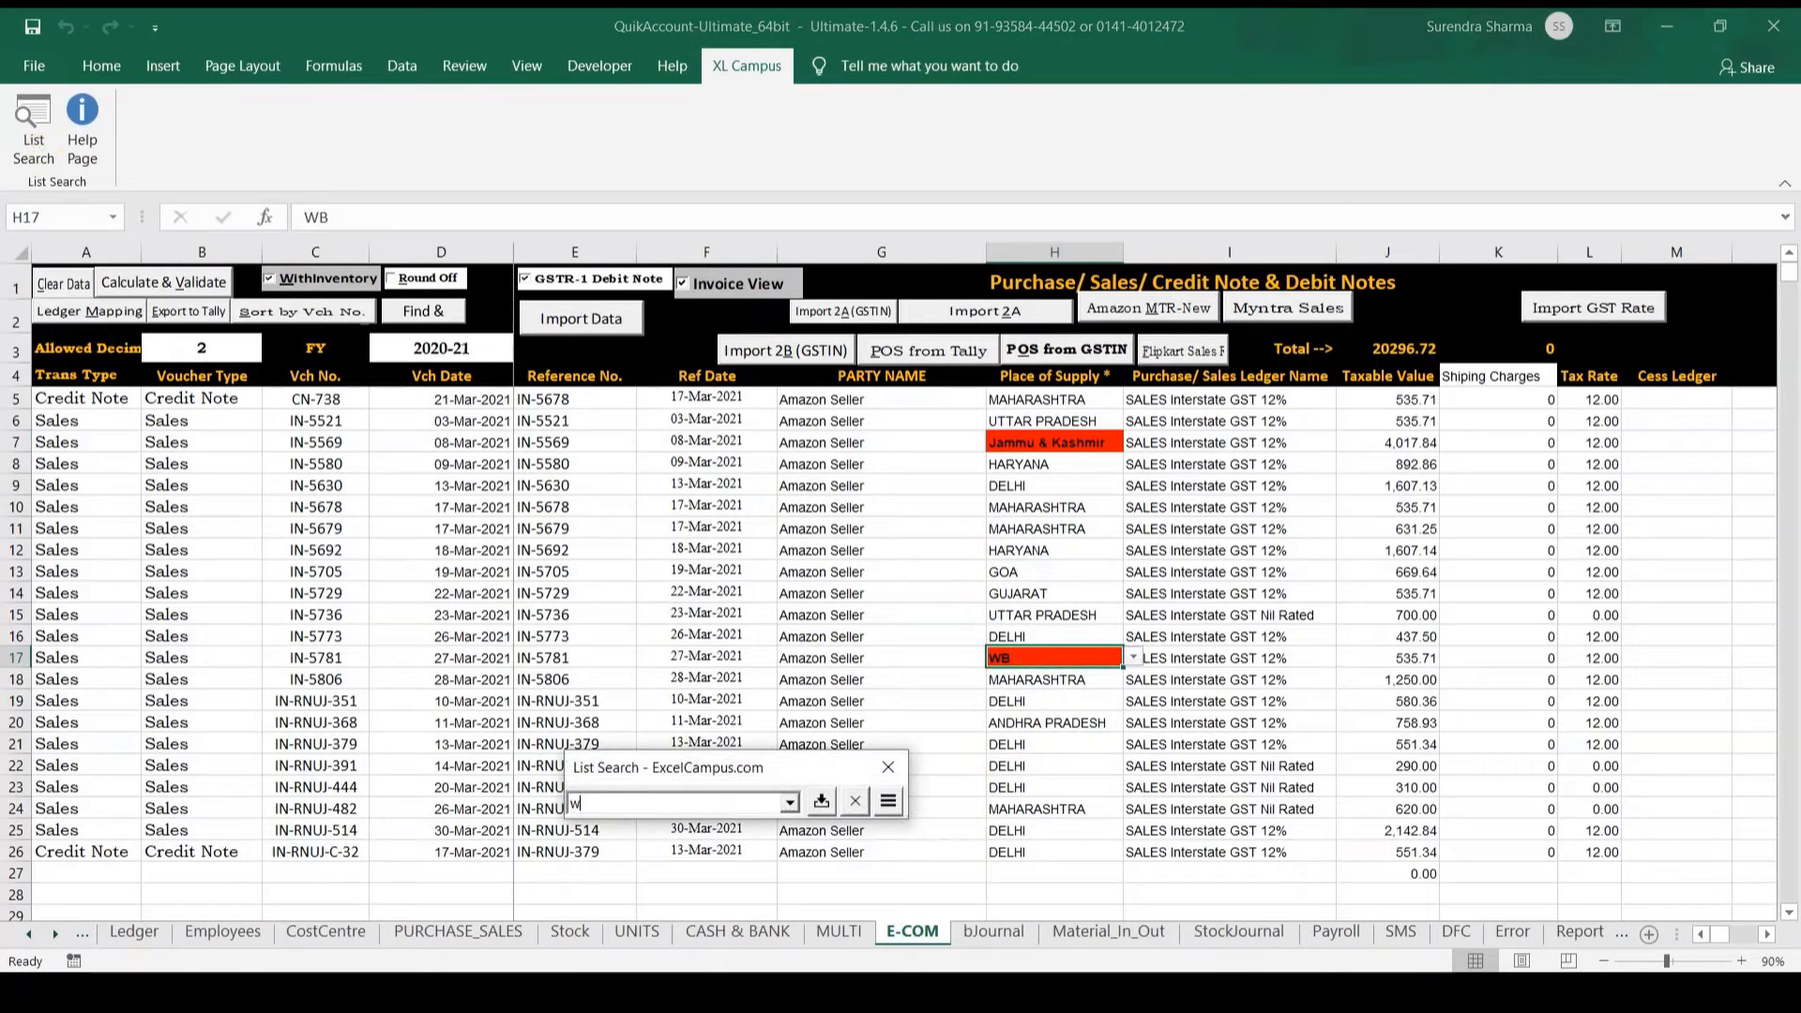
pyautogui.write('west')
pyautogui.press('Down')
pyautogui.press('Return')
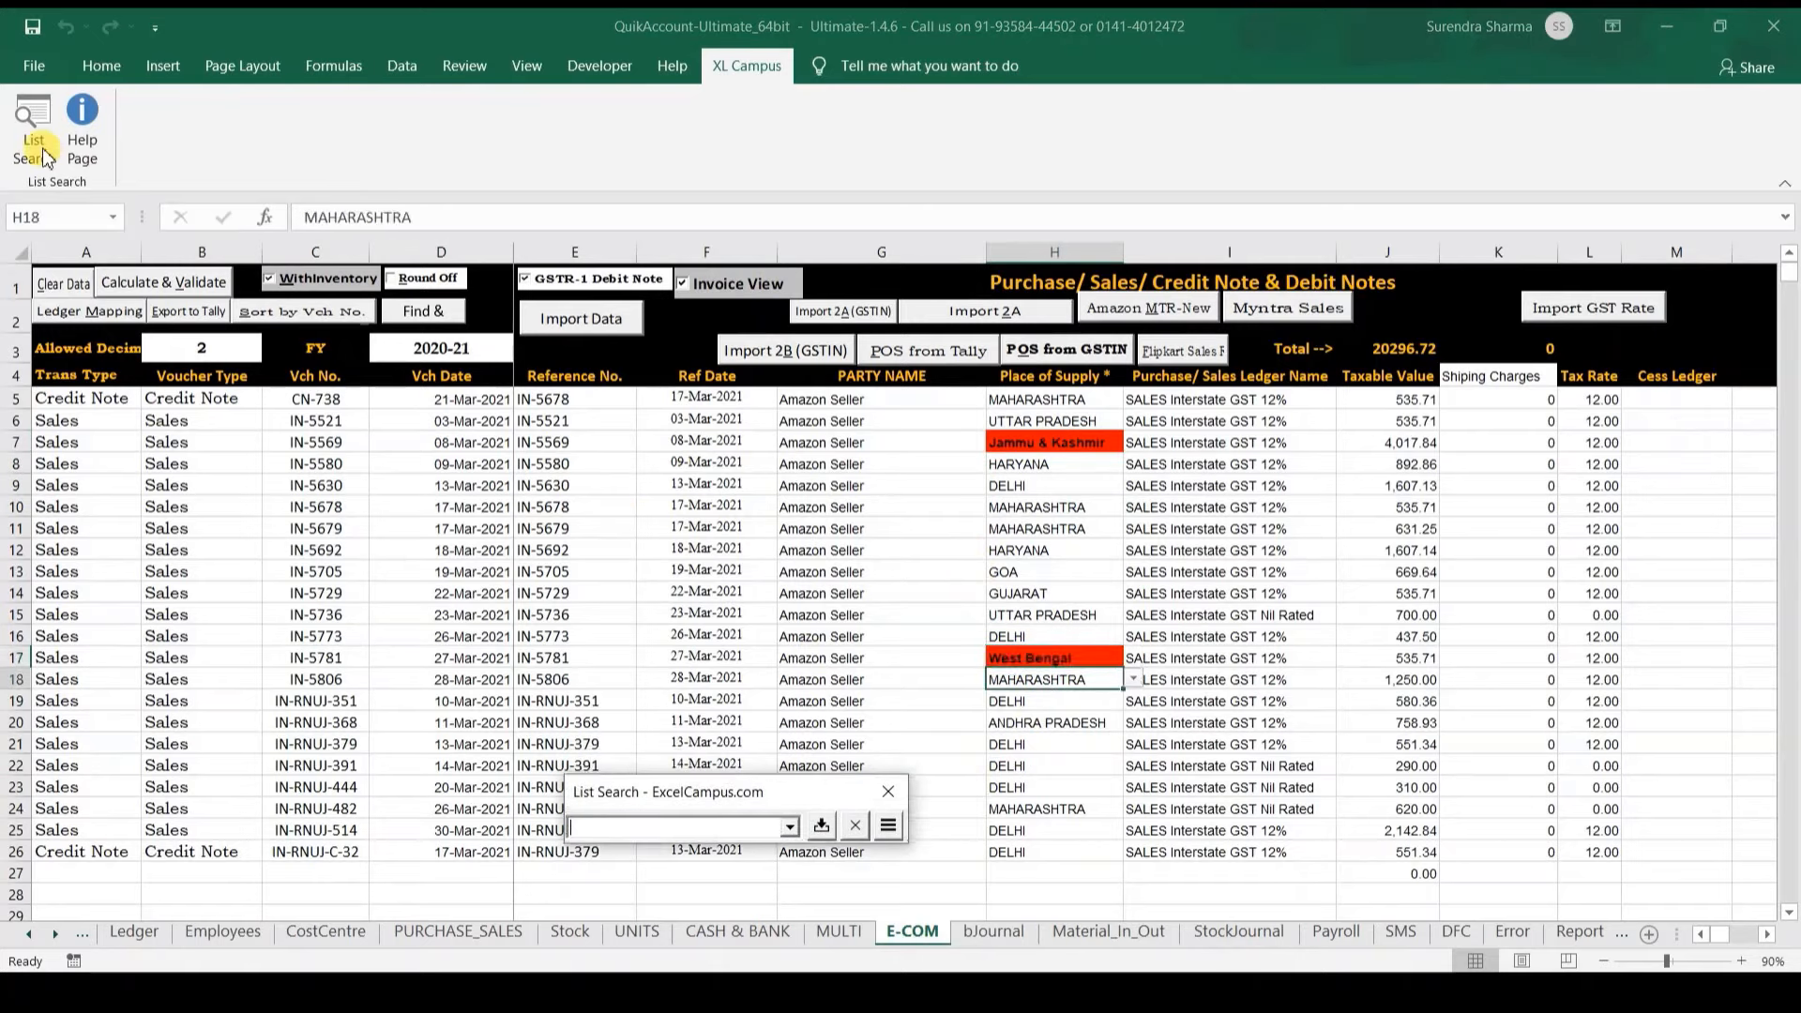
pyautogui.hotkey('ctrl', 'Right')
pyautogui.hotkey('ctrl', 'Right')
pyautogui.hotkey('ctrl', 'Right')
pyautogui.hotkey('ctrl', 'Right')
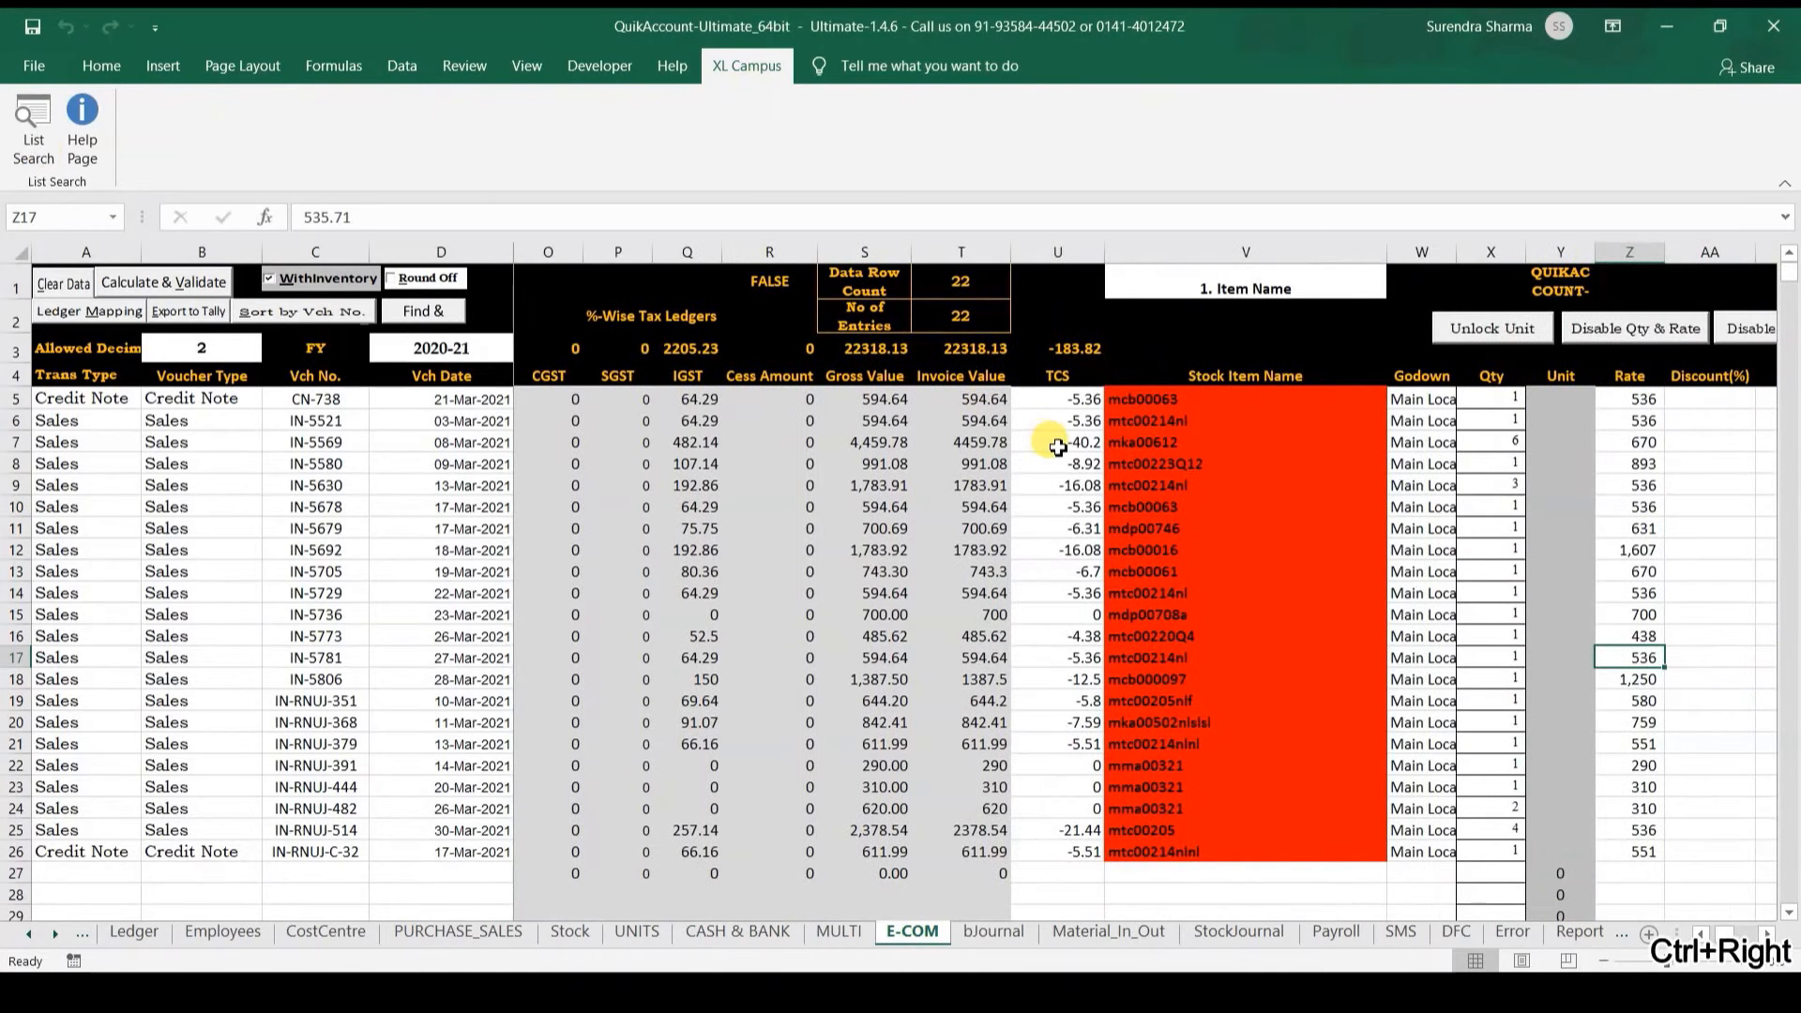
pyautogui.click(1252, 442)
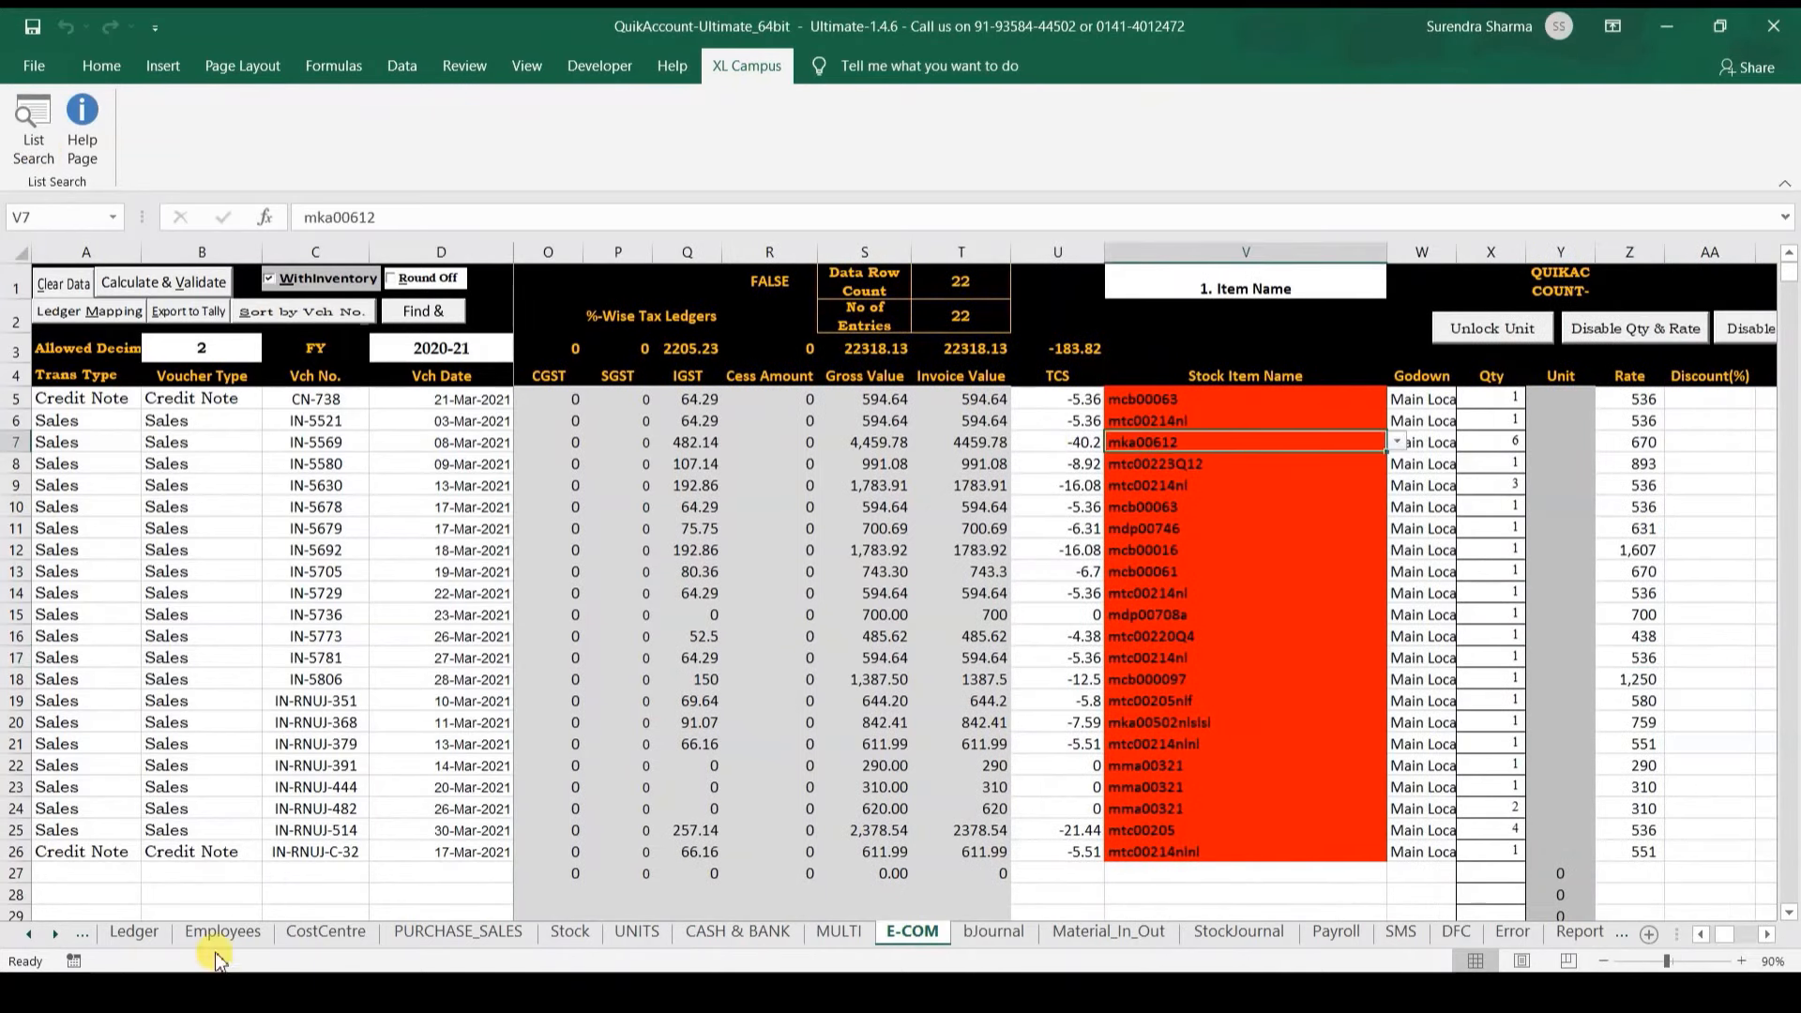
pyautogui.click(31, 934)
pyautogui.click(31, 934)
# Step: On the ITEMIMPORTS sheet, check item mcb00063's unit dropdown and find it empty
pyautogui.click(162, 932)
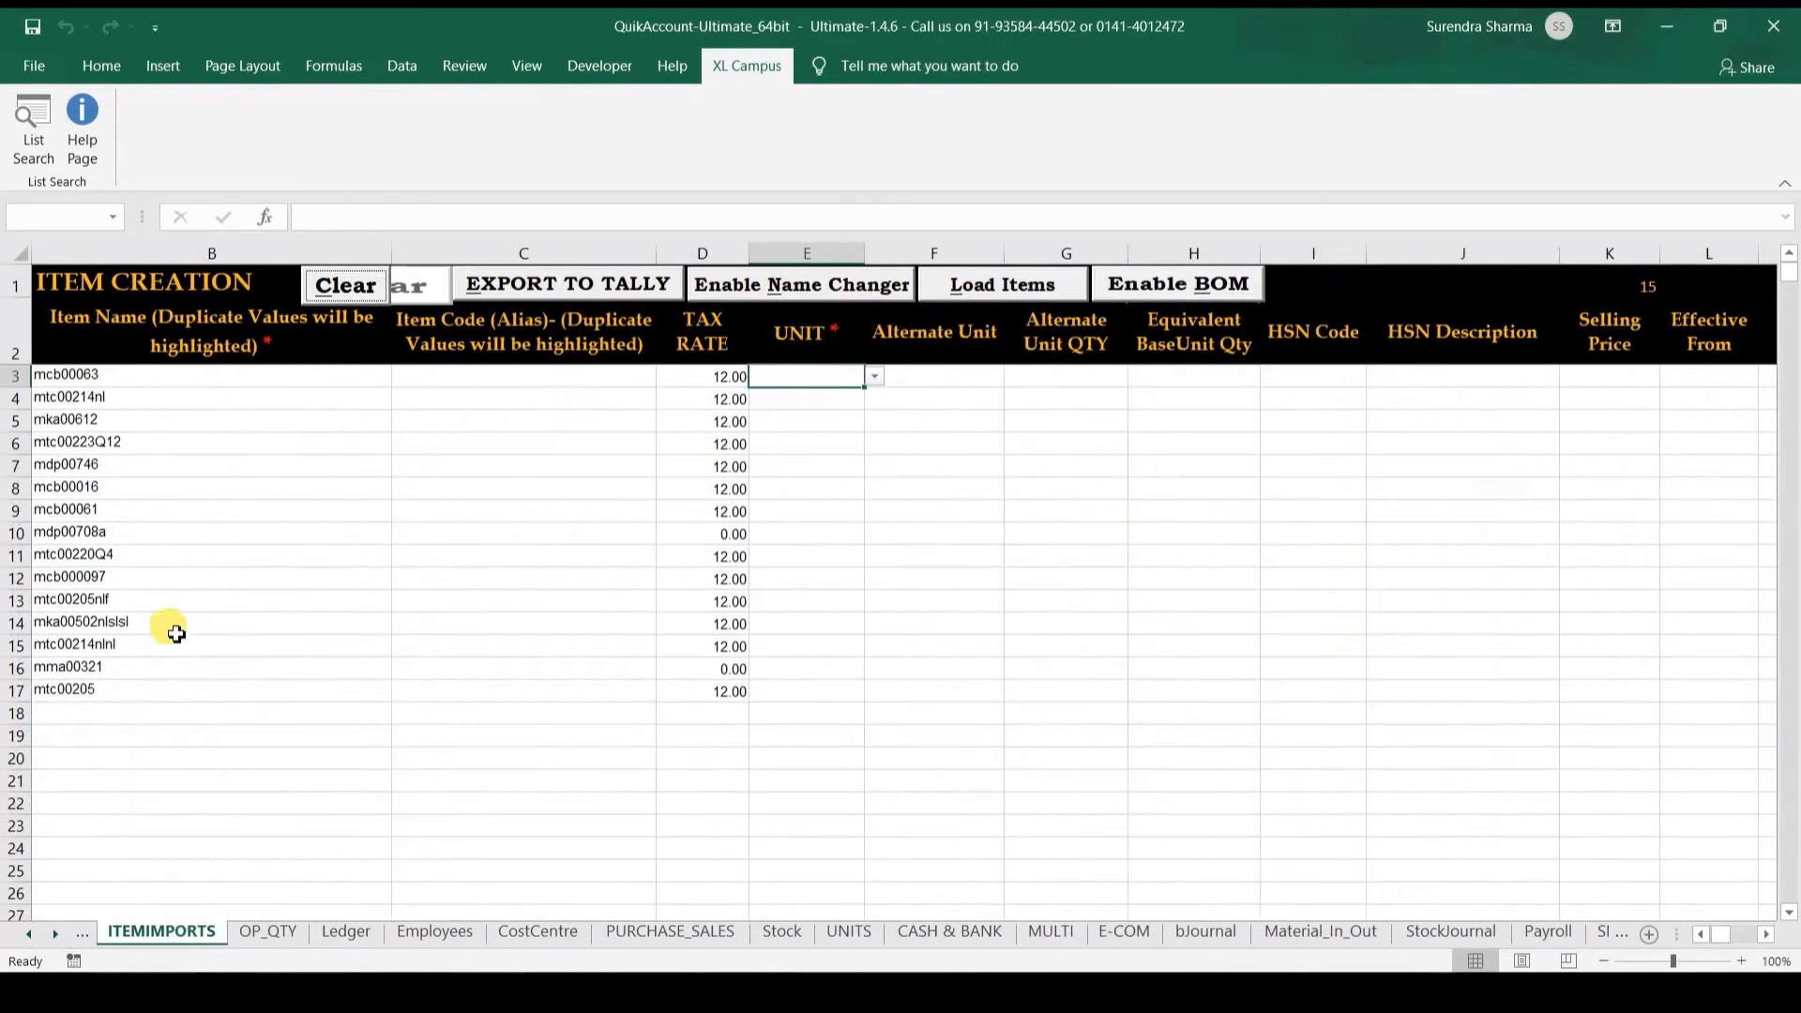
pyautogui.click(122, 383)
pyautogui.hotkey('ctrl', 'Right')
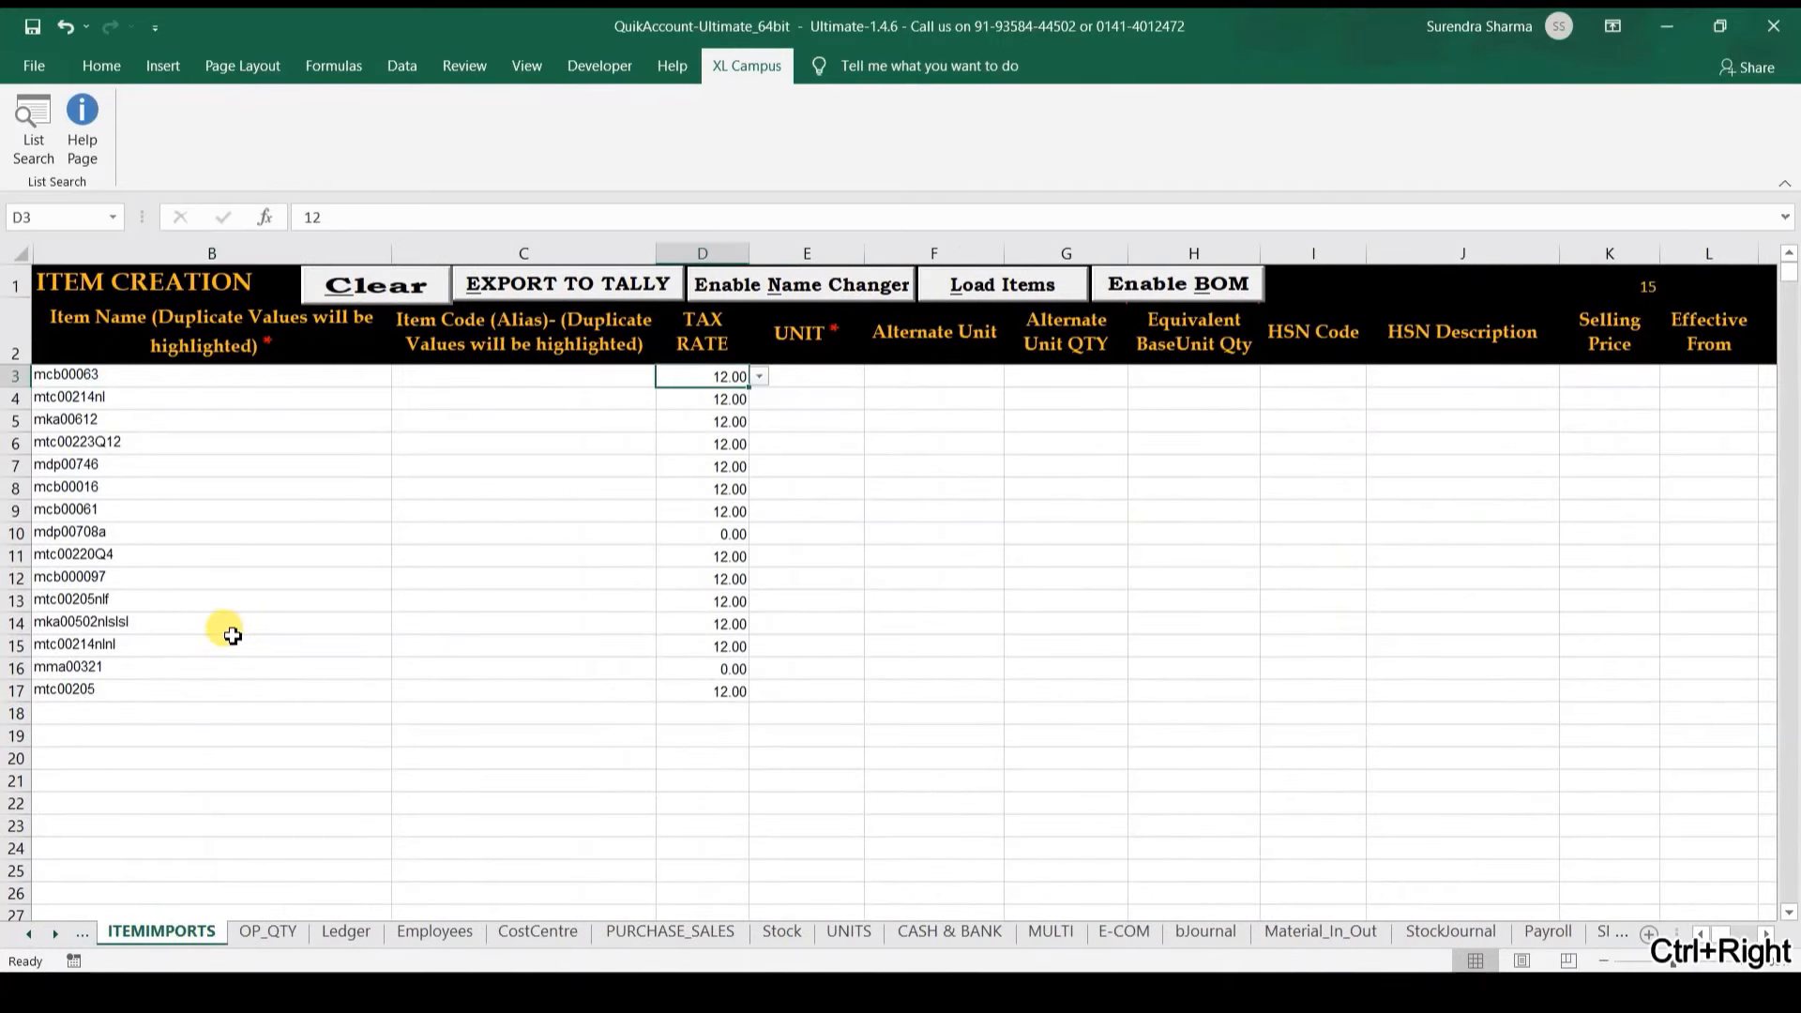
pyautogui.press('Right')
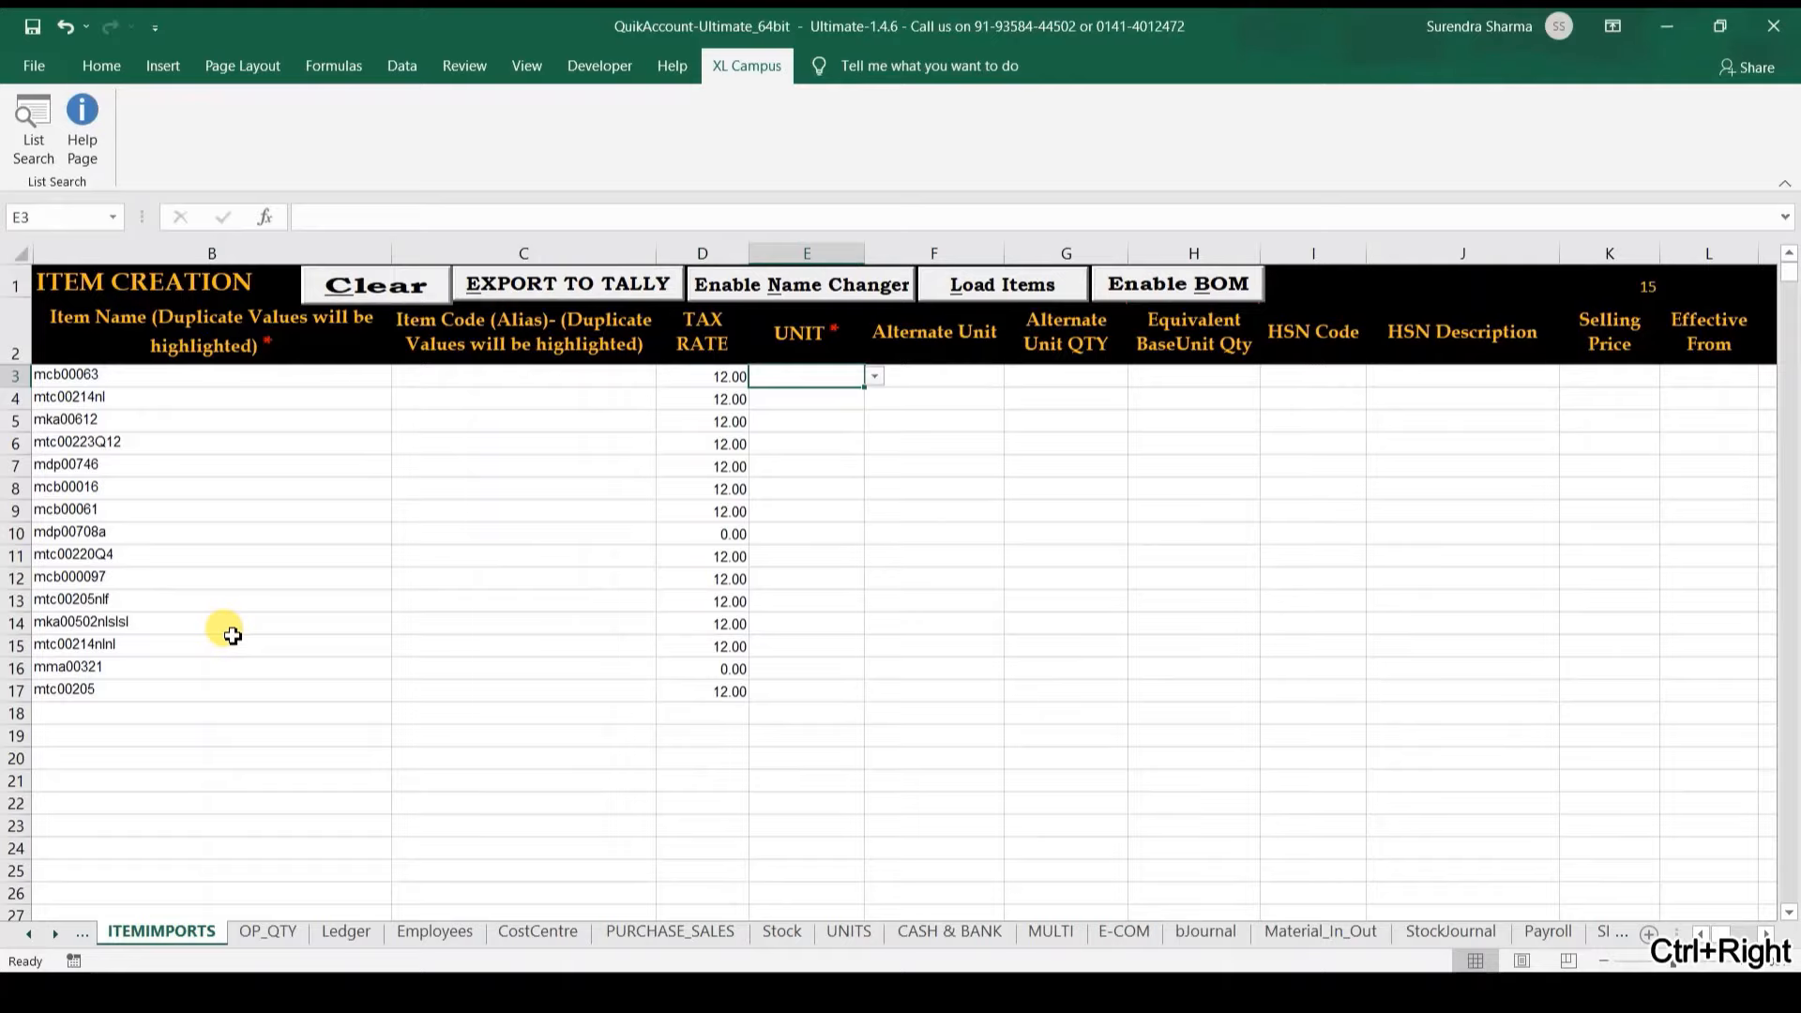
pyautogui.hotkey('alt', 'Down')
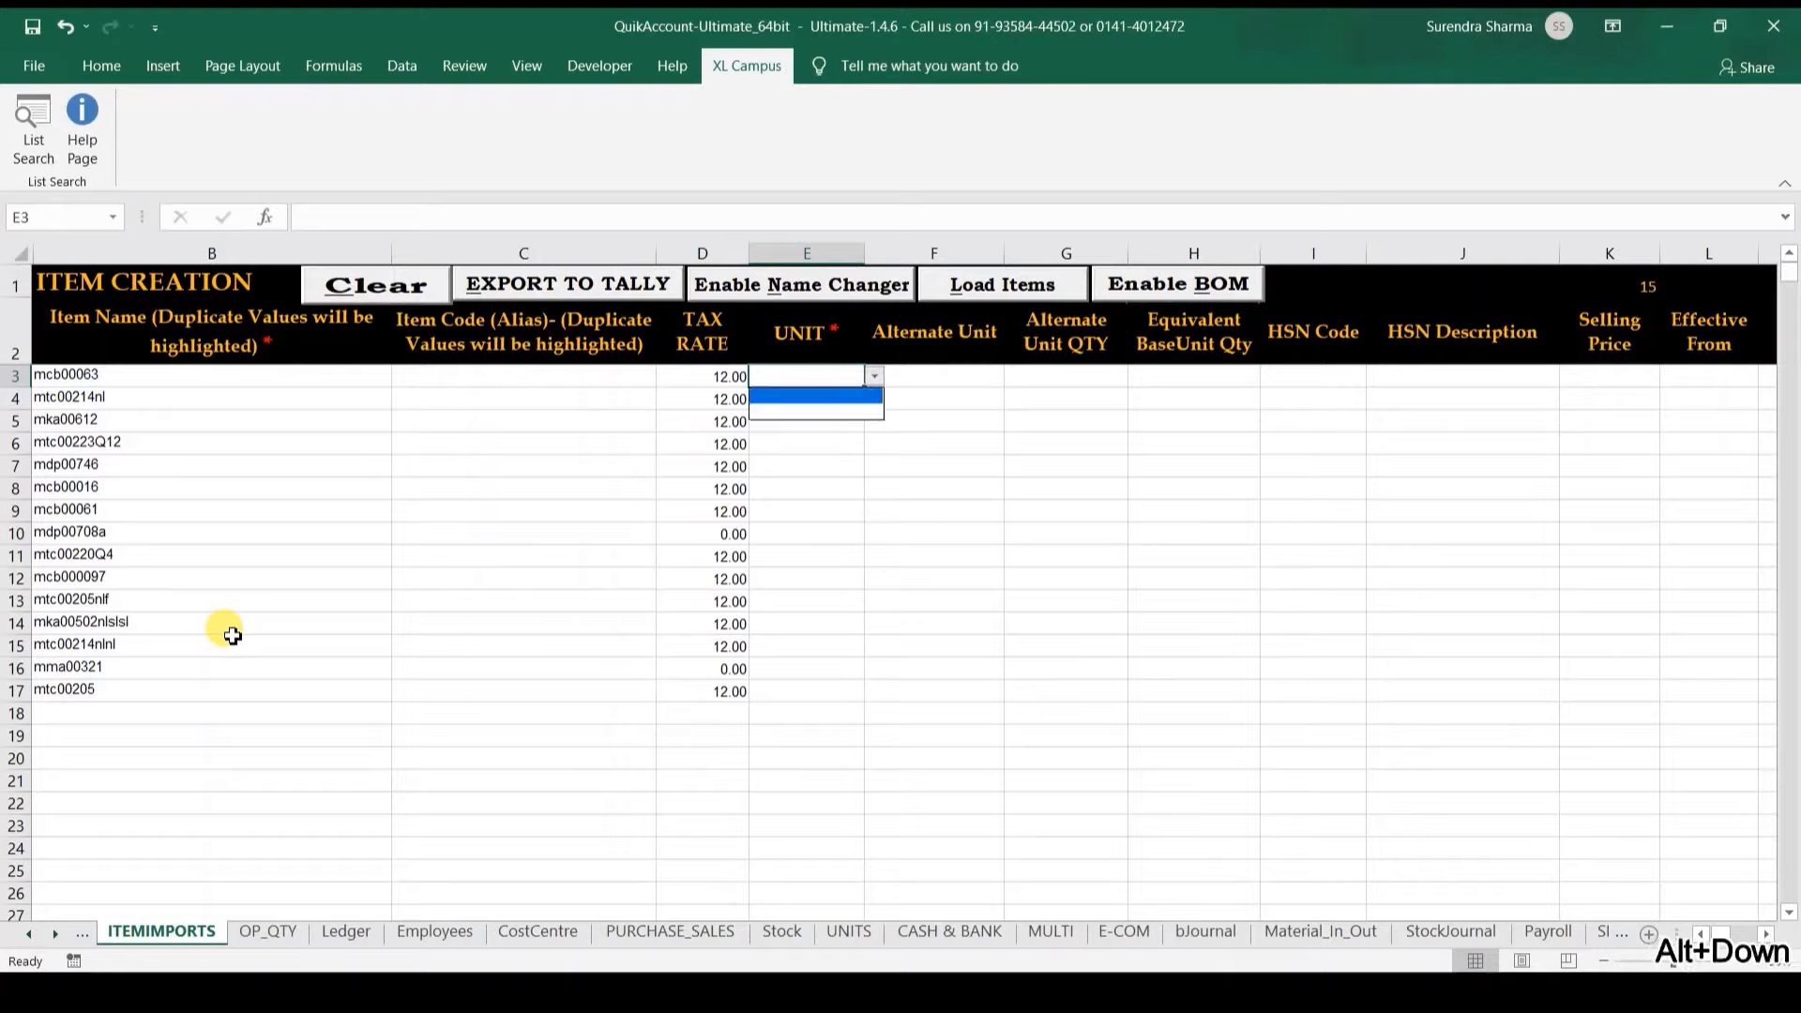
pyautogui.press('Escape')
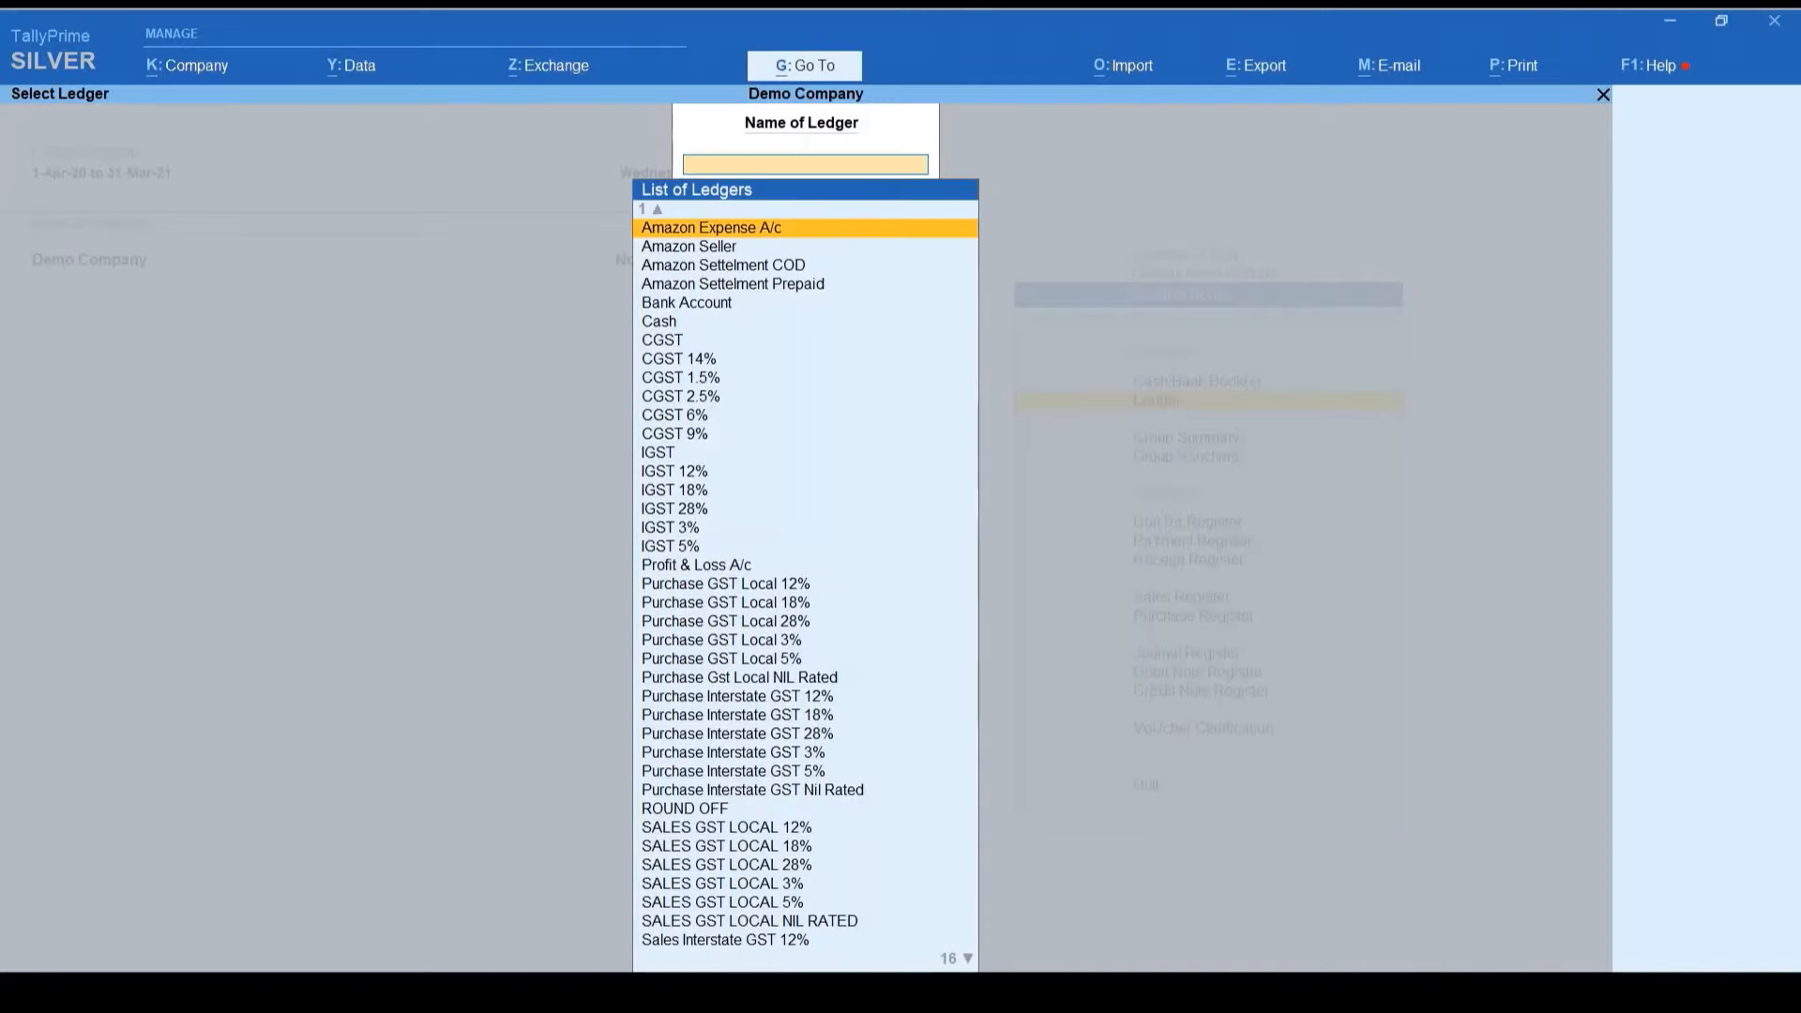
pyautogui.press('Escape')
pyautogui.press('Escape')
# Step: Start a new unit from TallyPrime's master creation with symbol Pcs
pyautogui.press('Home')
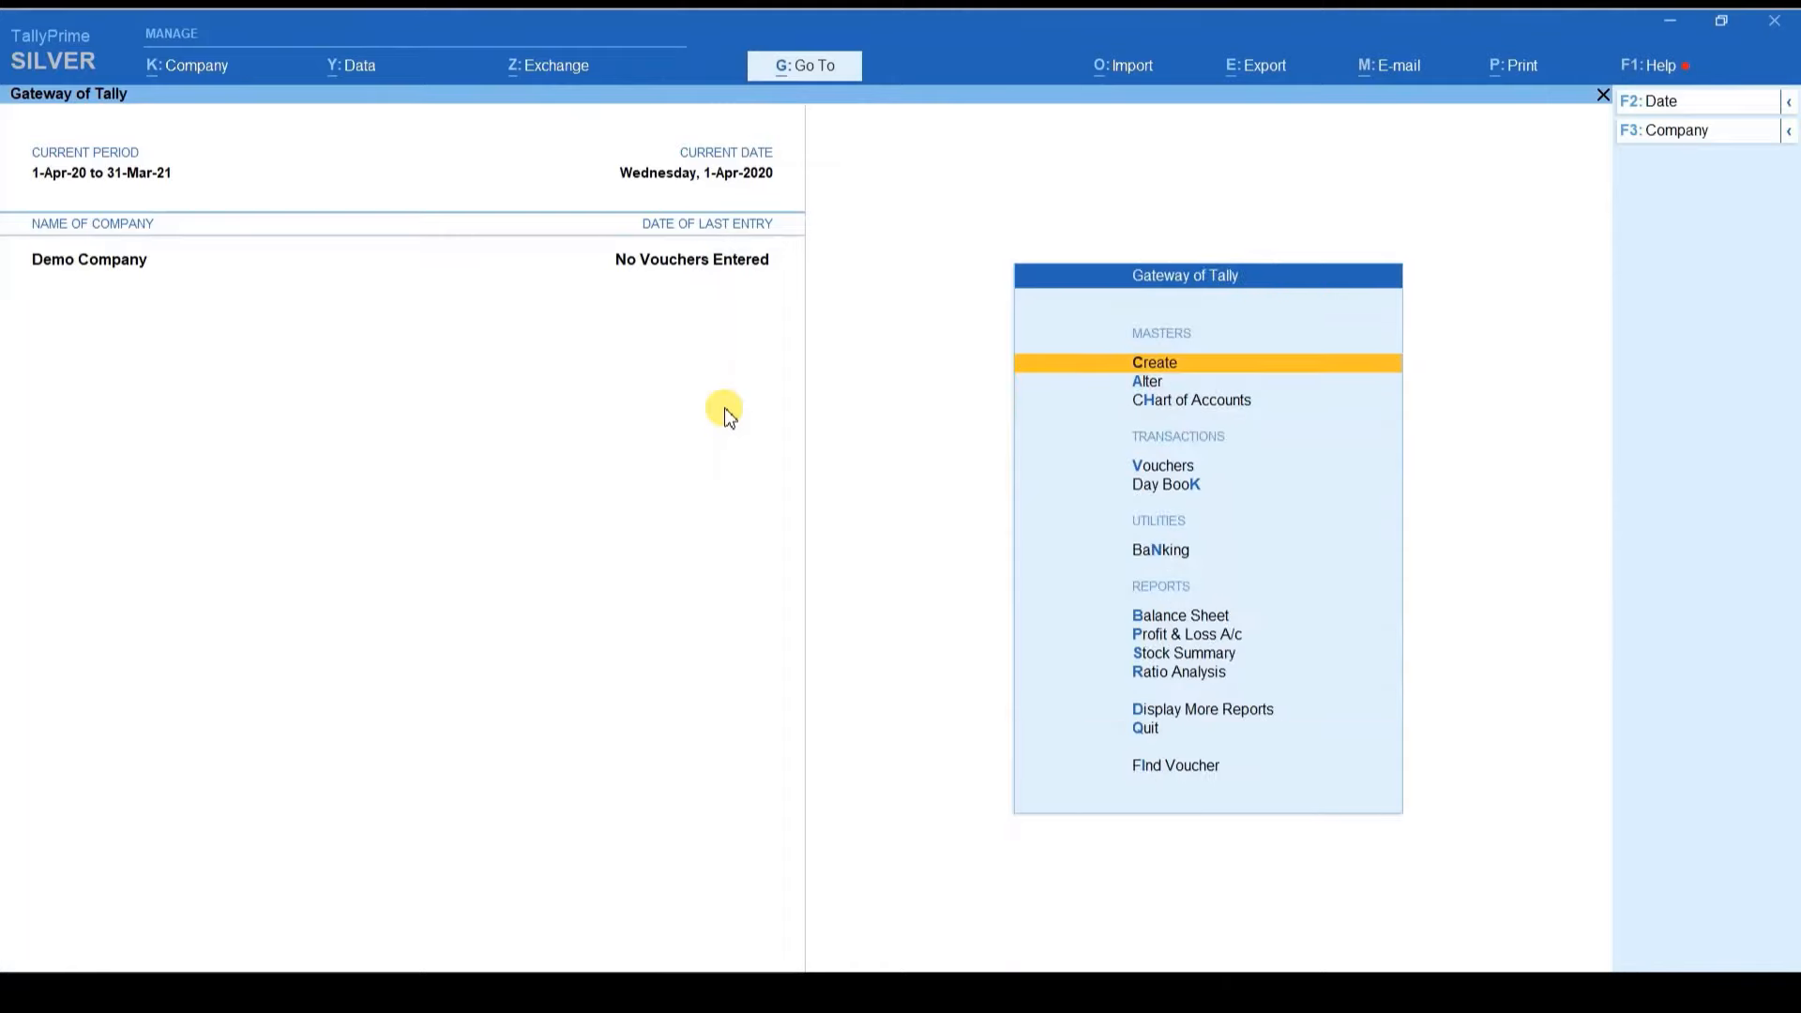
pyautogui.press('Return')
pyautogui.press('Down')
pyautogui.press('Down')
pyautogui.press('Down')
pyautogui.press('Down')
pyautogui.press('Down')
pyautogui.press('Down')
pyautogui.press('Down')
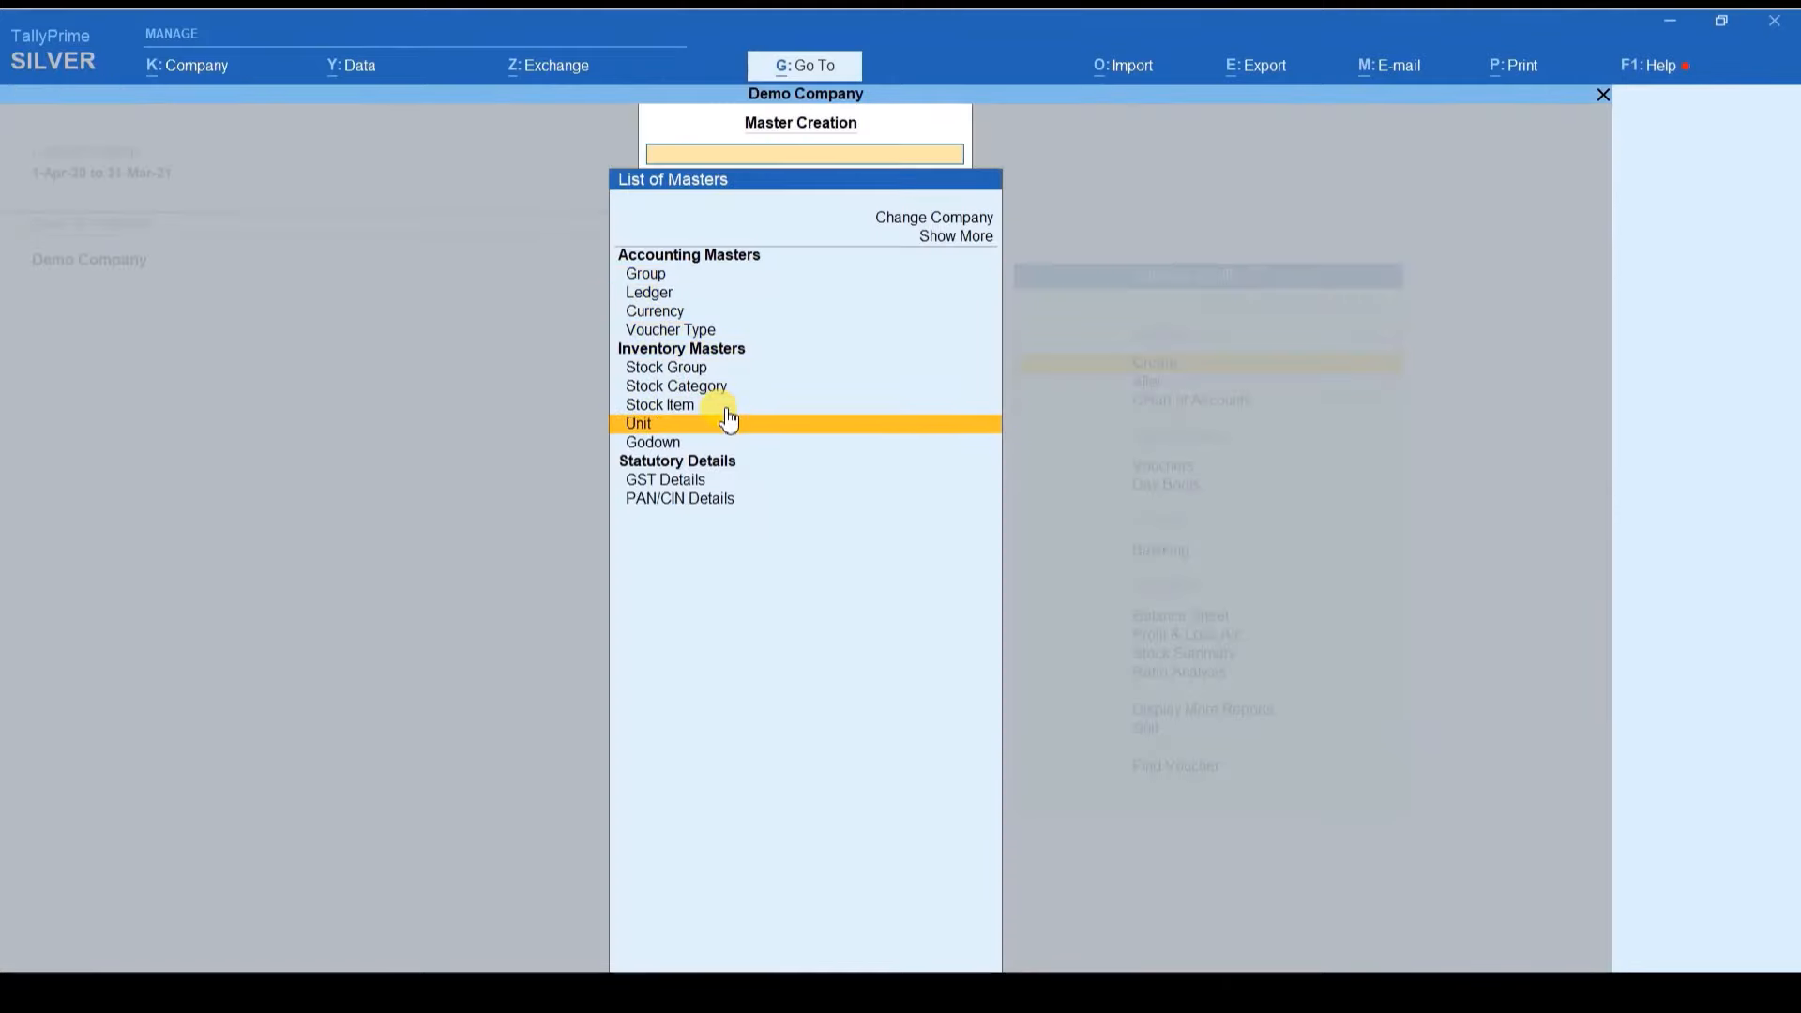
pyautogui.press('Return')
pyautogui.write('Pcs')
pyautogui.press('Return')
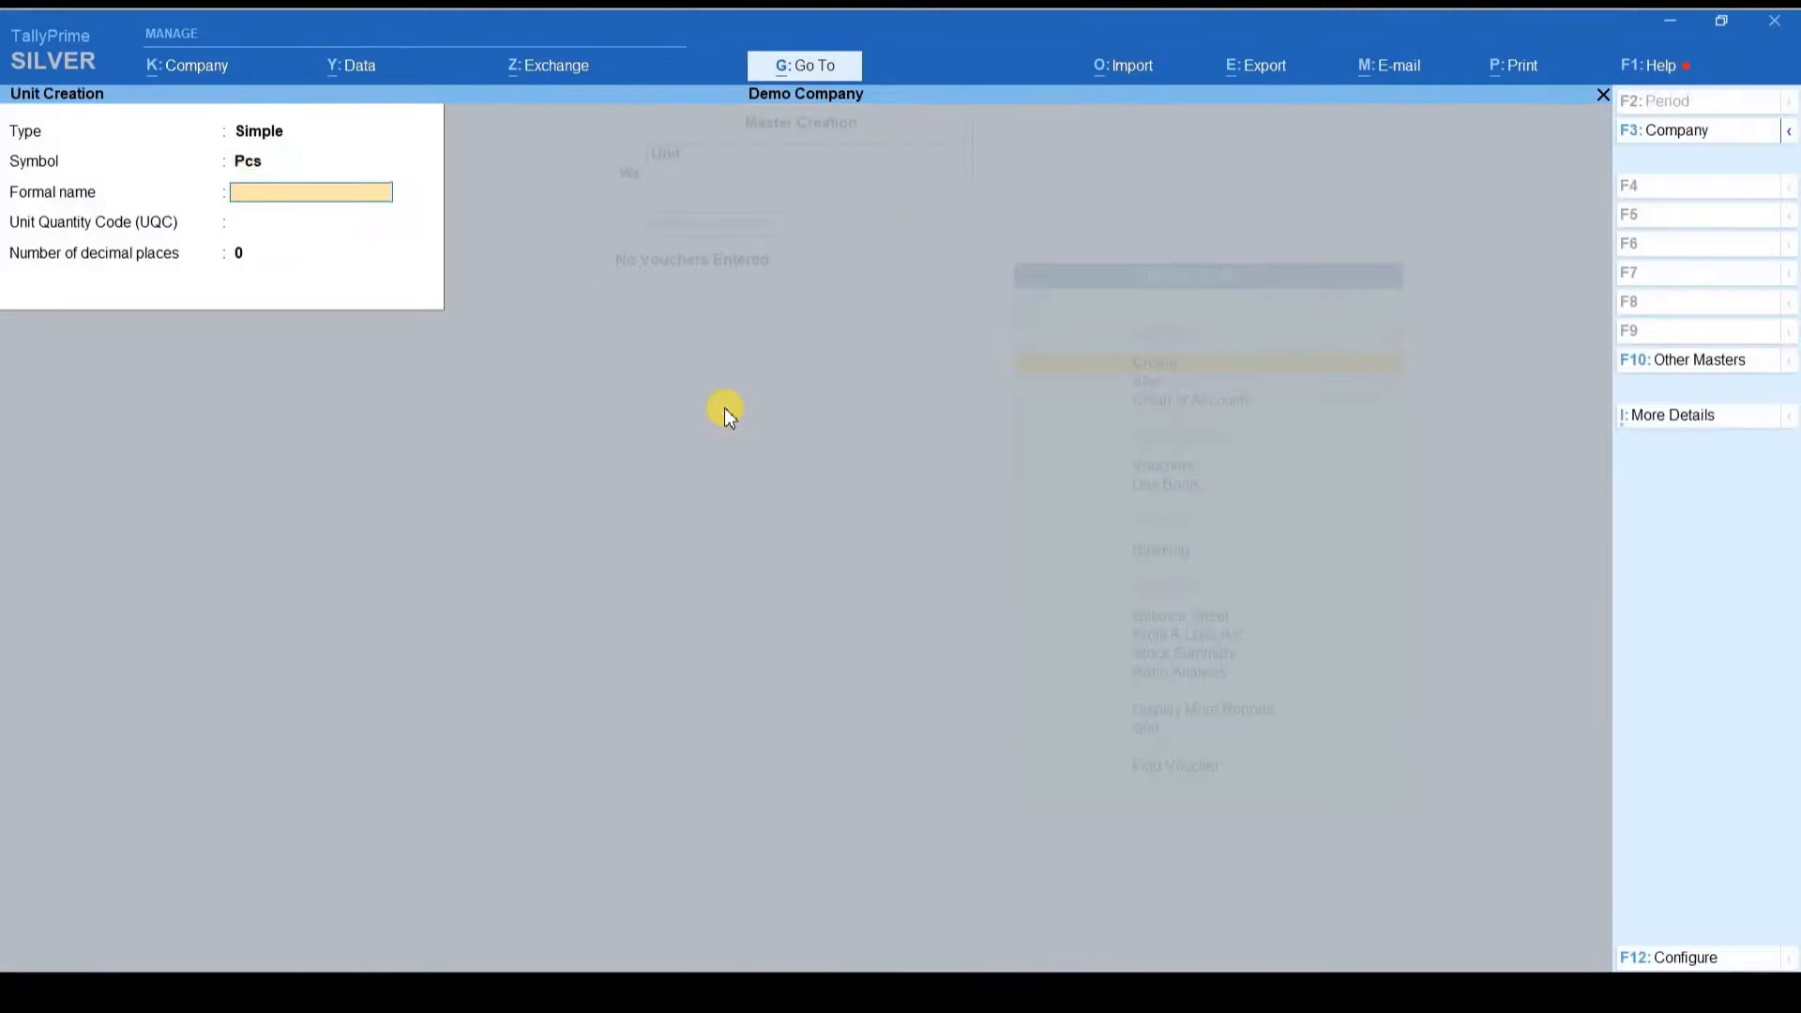
# Step: Give the Pcs unit formal name Pieces and UQC PCS-PIECES, then save it
pyautogui.press('Return')
pyautogui.press('BackSpace')
pyautogui.write('Pieces')
pyautogui.press('Return')
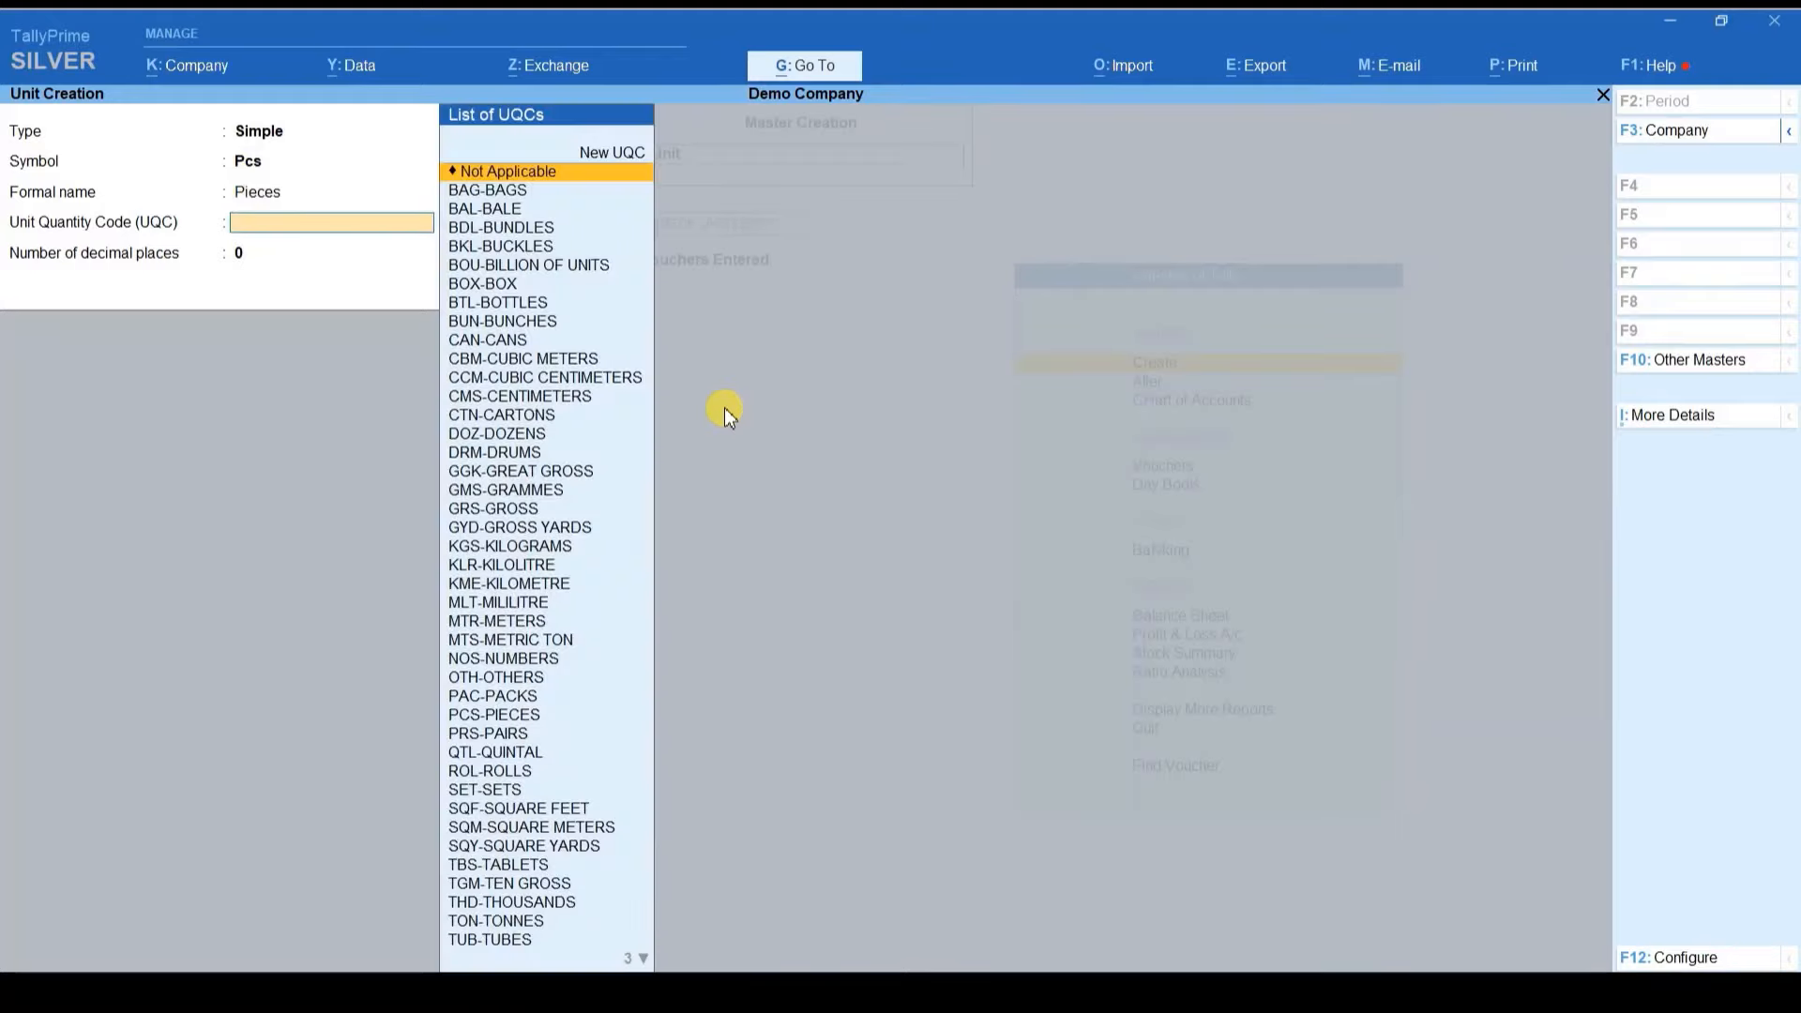
pyautogui.write('pcs')
pyautogui.press('Return')
pyautogui.hotkey('ctrl', 'a')
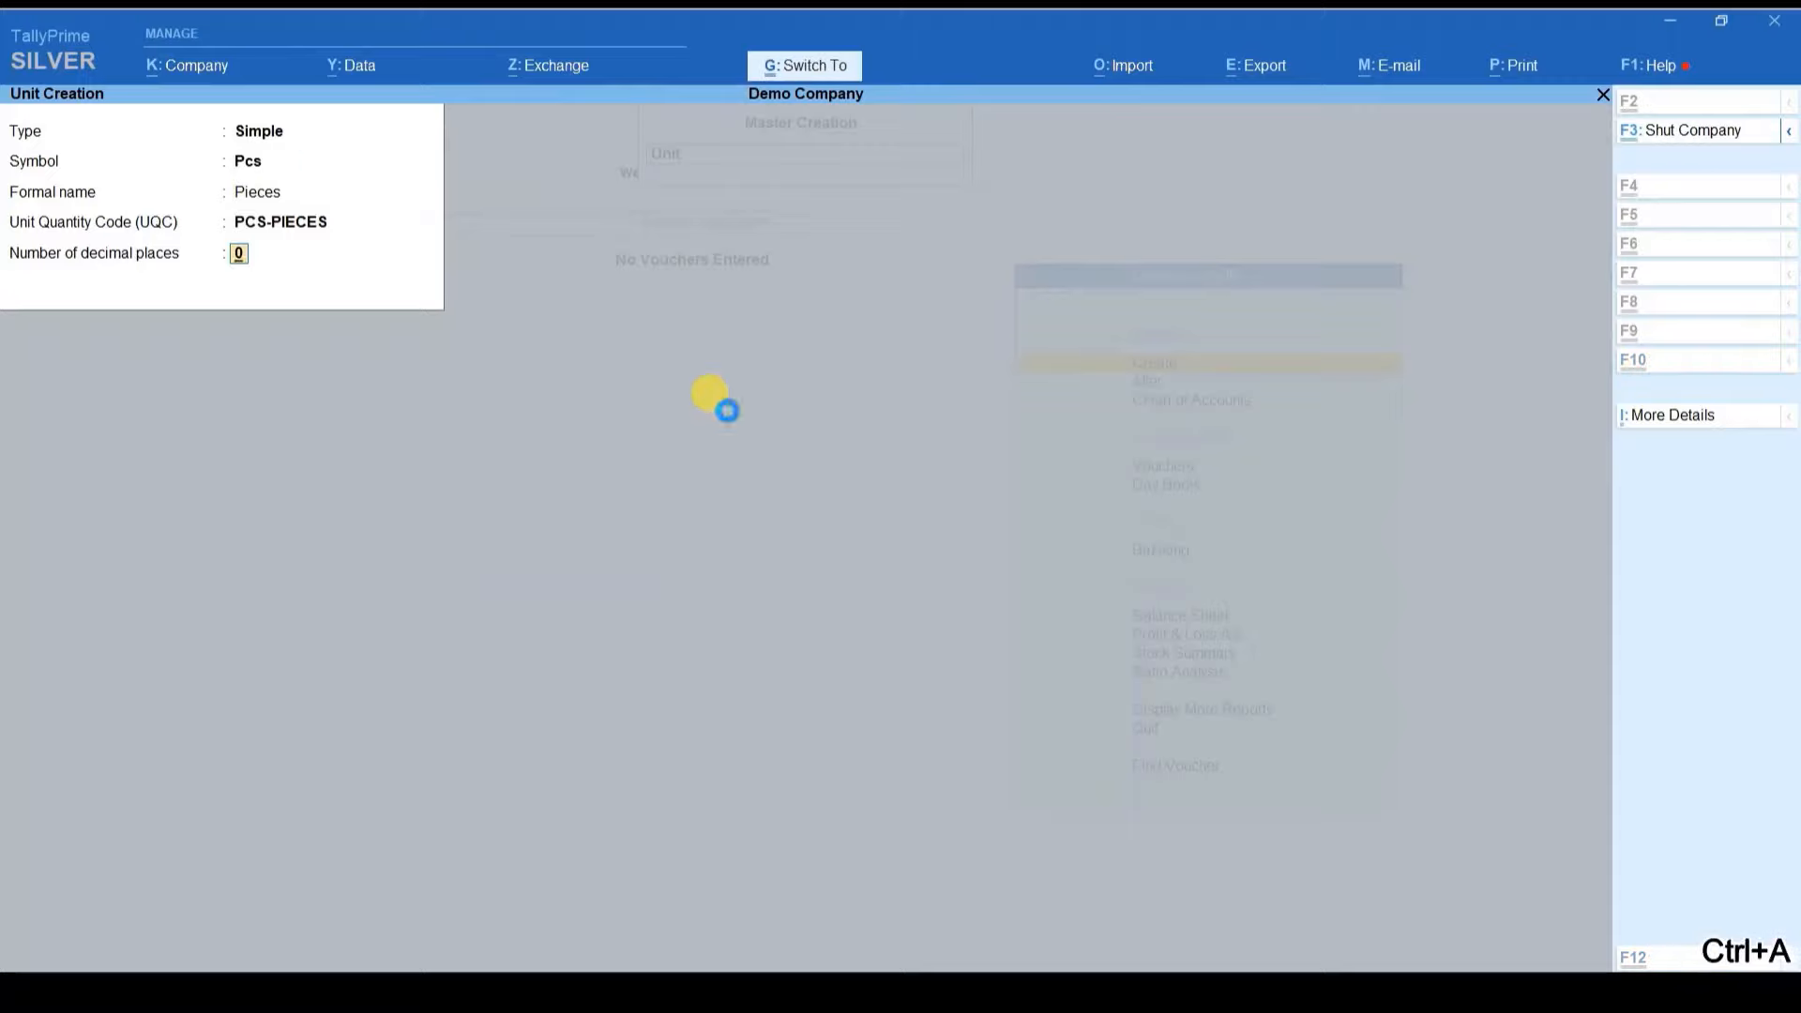
pyautogui.press('Escape')
pyautogui.press('Escape')
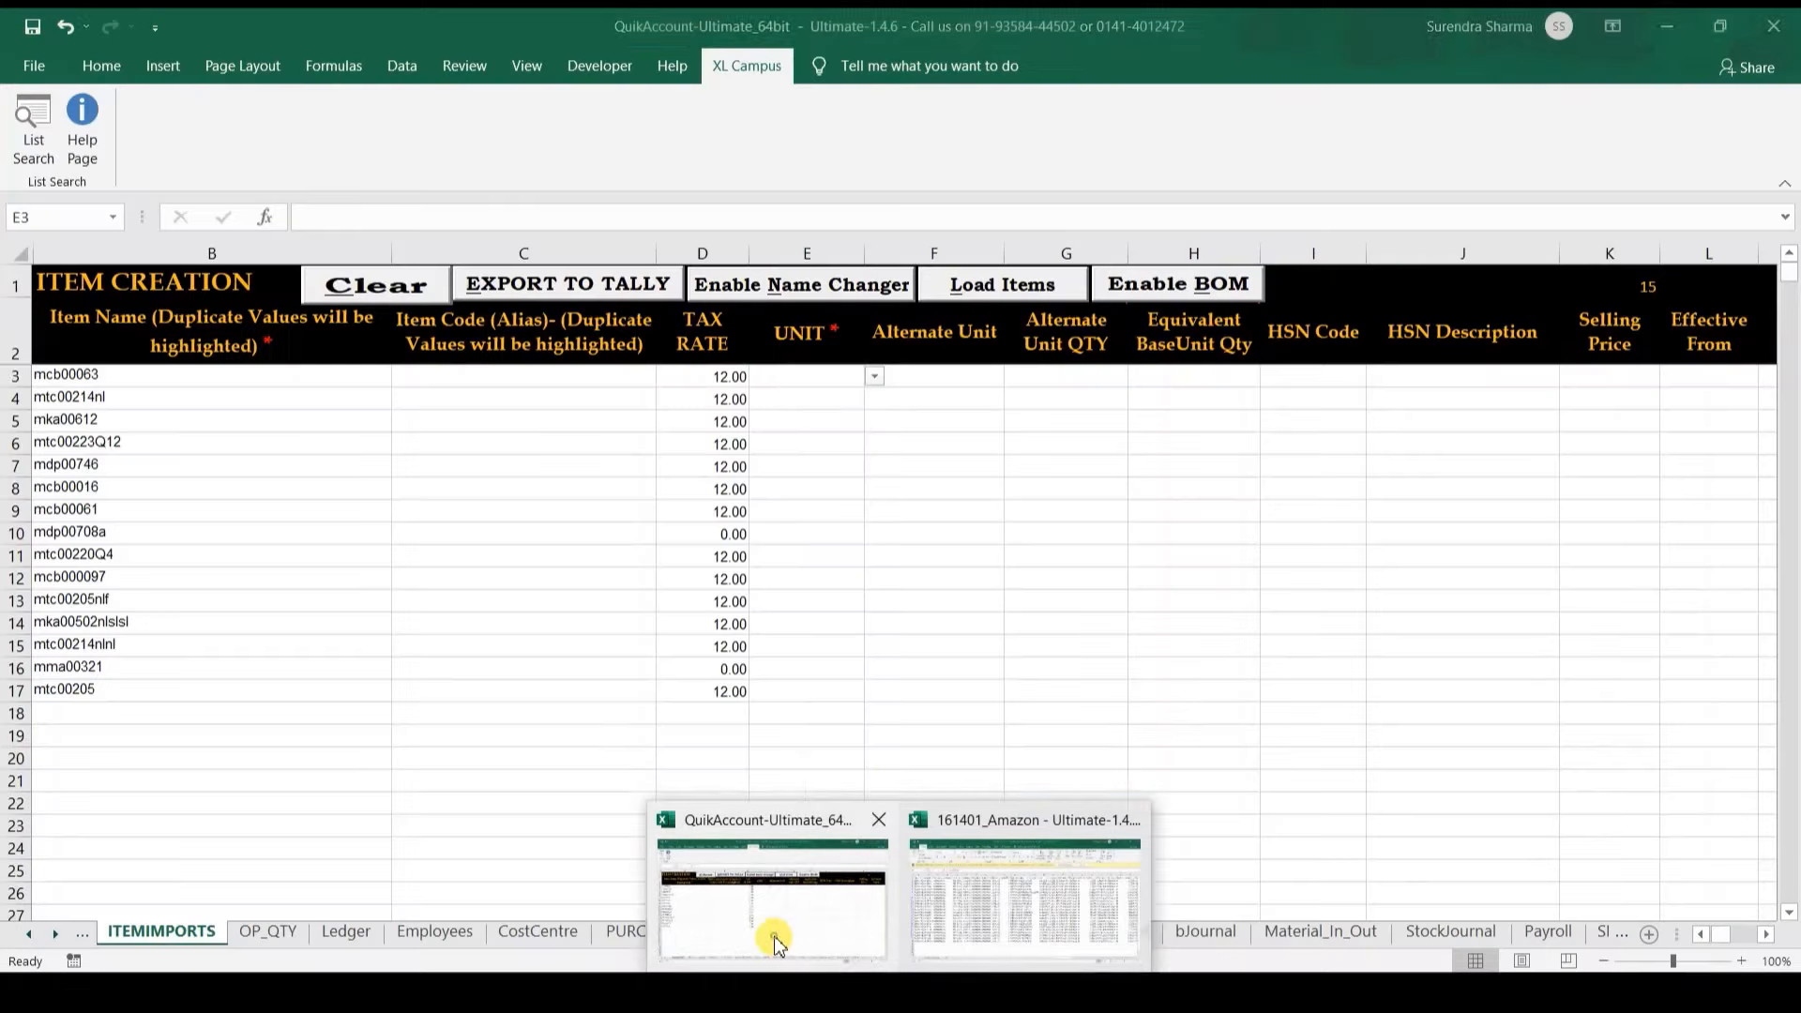
# Step: Back in Excel, re-import all Demo Company masters from Tally with Ctrl+T
pyautogui.click(772, 933)
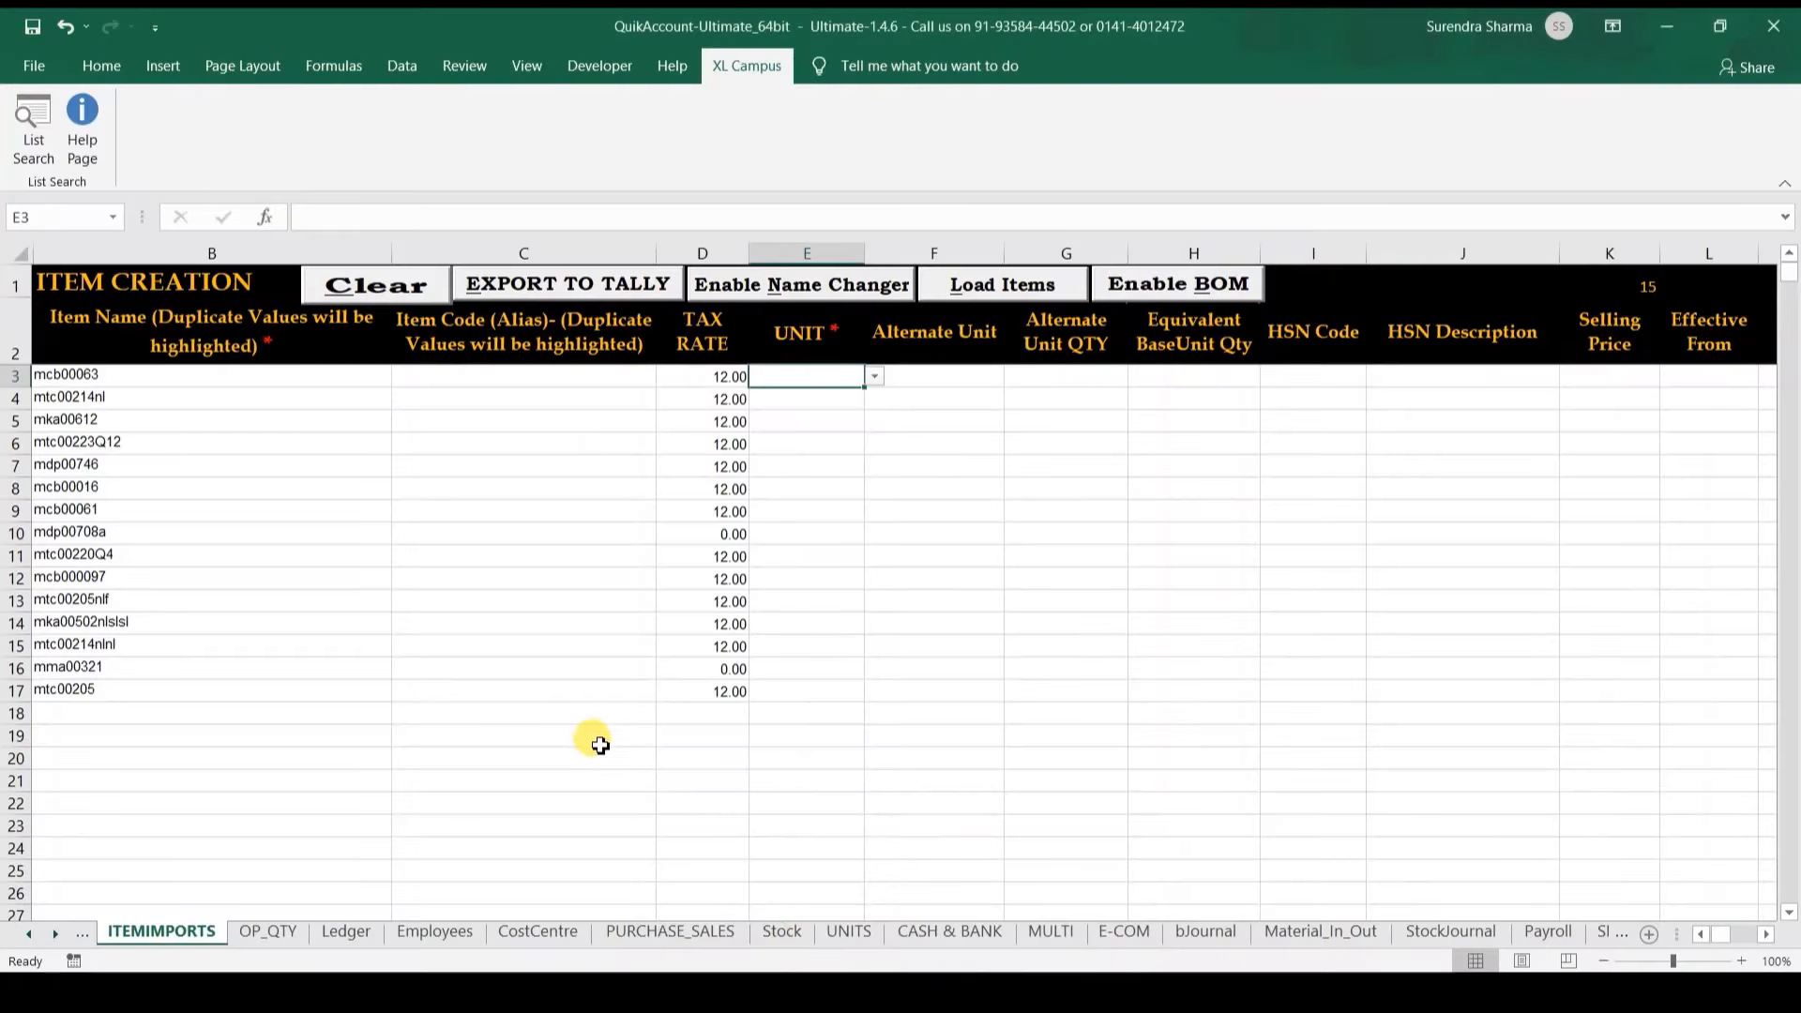
pyautogui.click(598, 743)
pyautogui.hotkey('ctrl', 't')
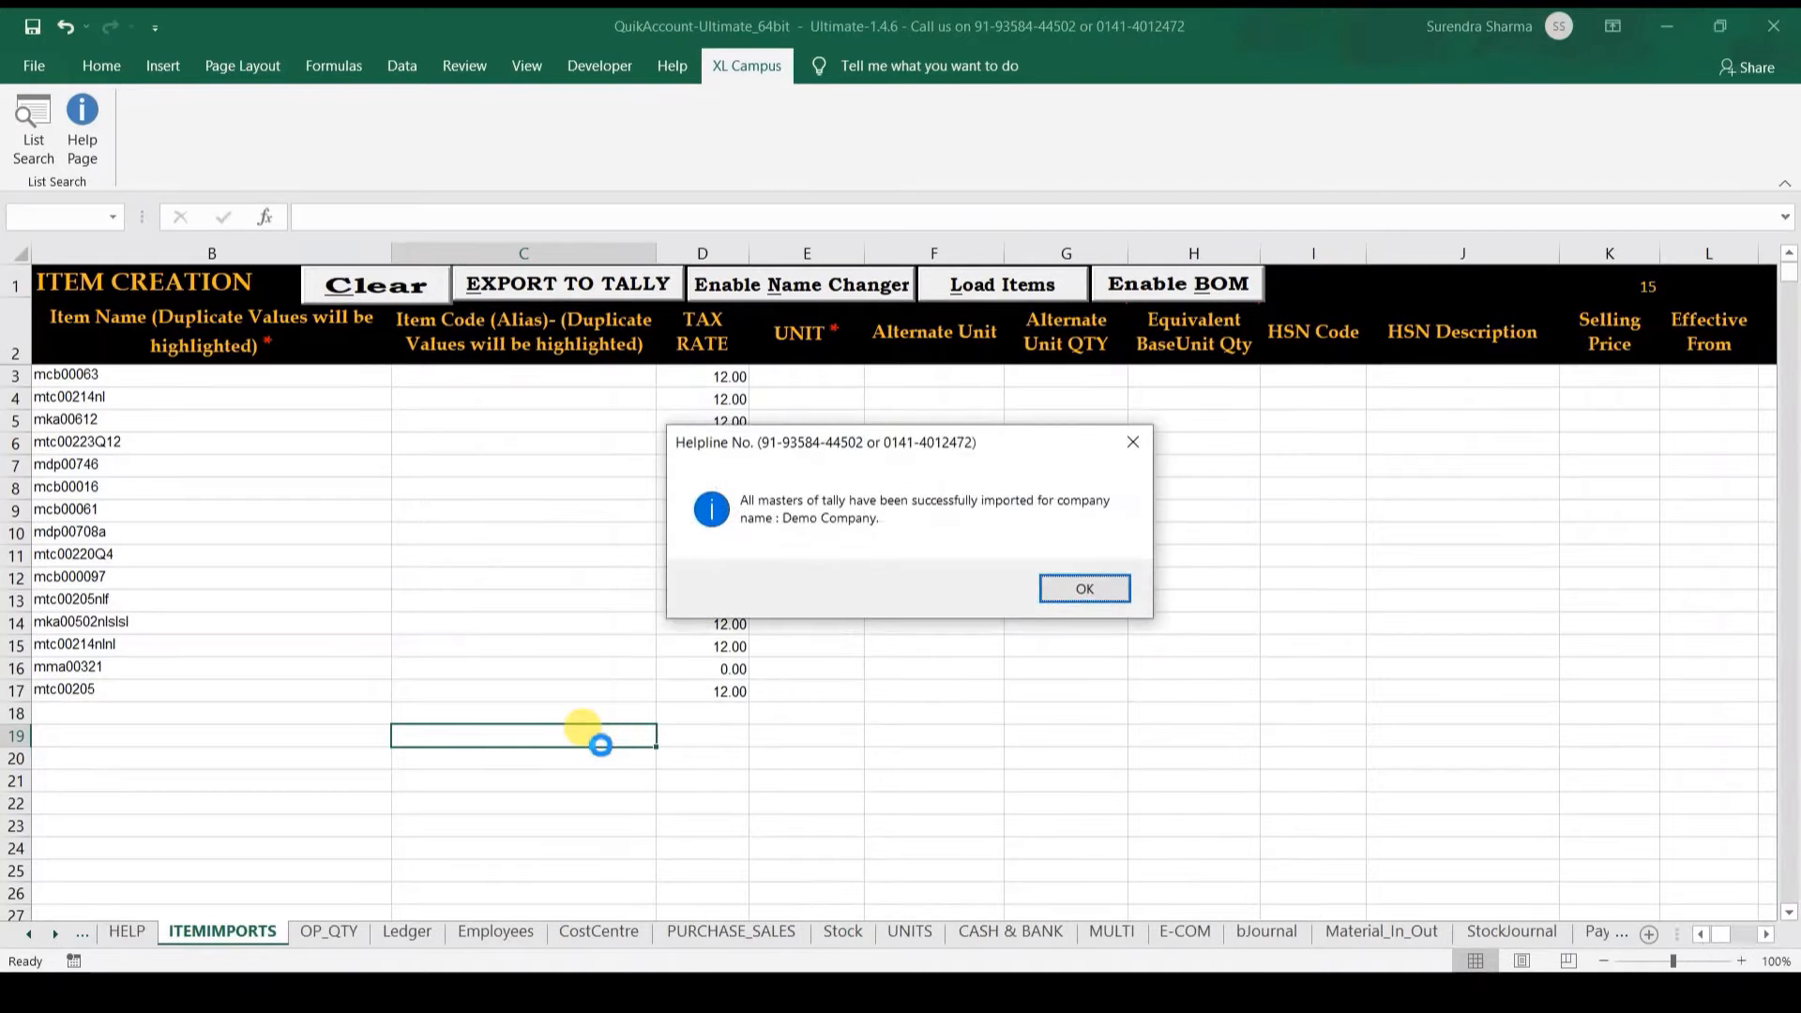
pyautogui.press('Return')
pyautogui.click(826, 695)
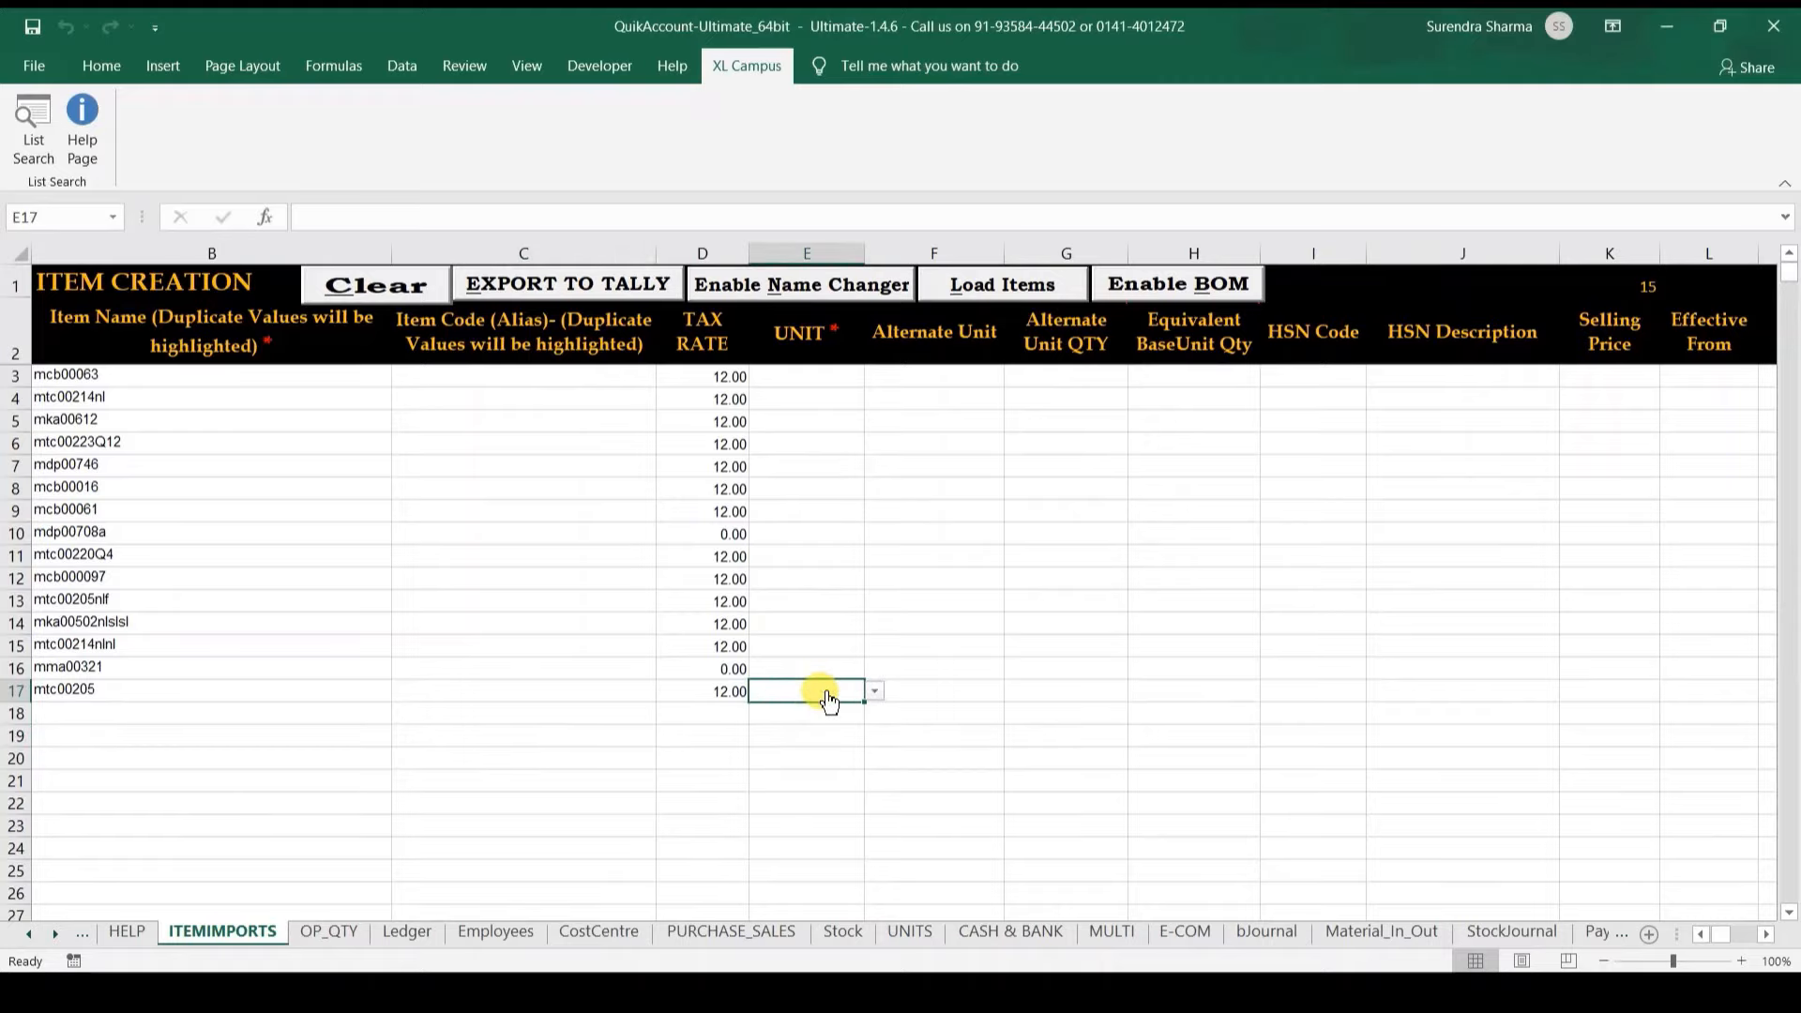
# Step: Set the unit to Pcs for all fifteen item rows
pyautogui.hotkey('alt', 'Down')
pyautogui.press('Return')
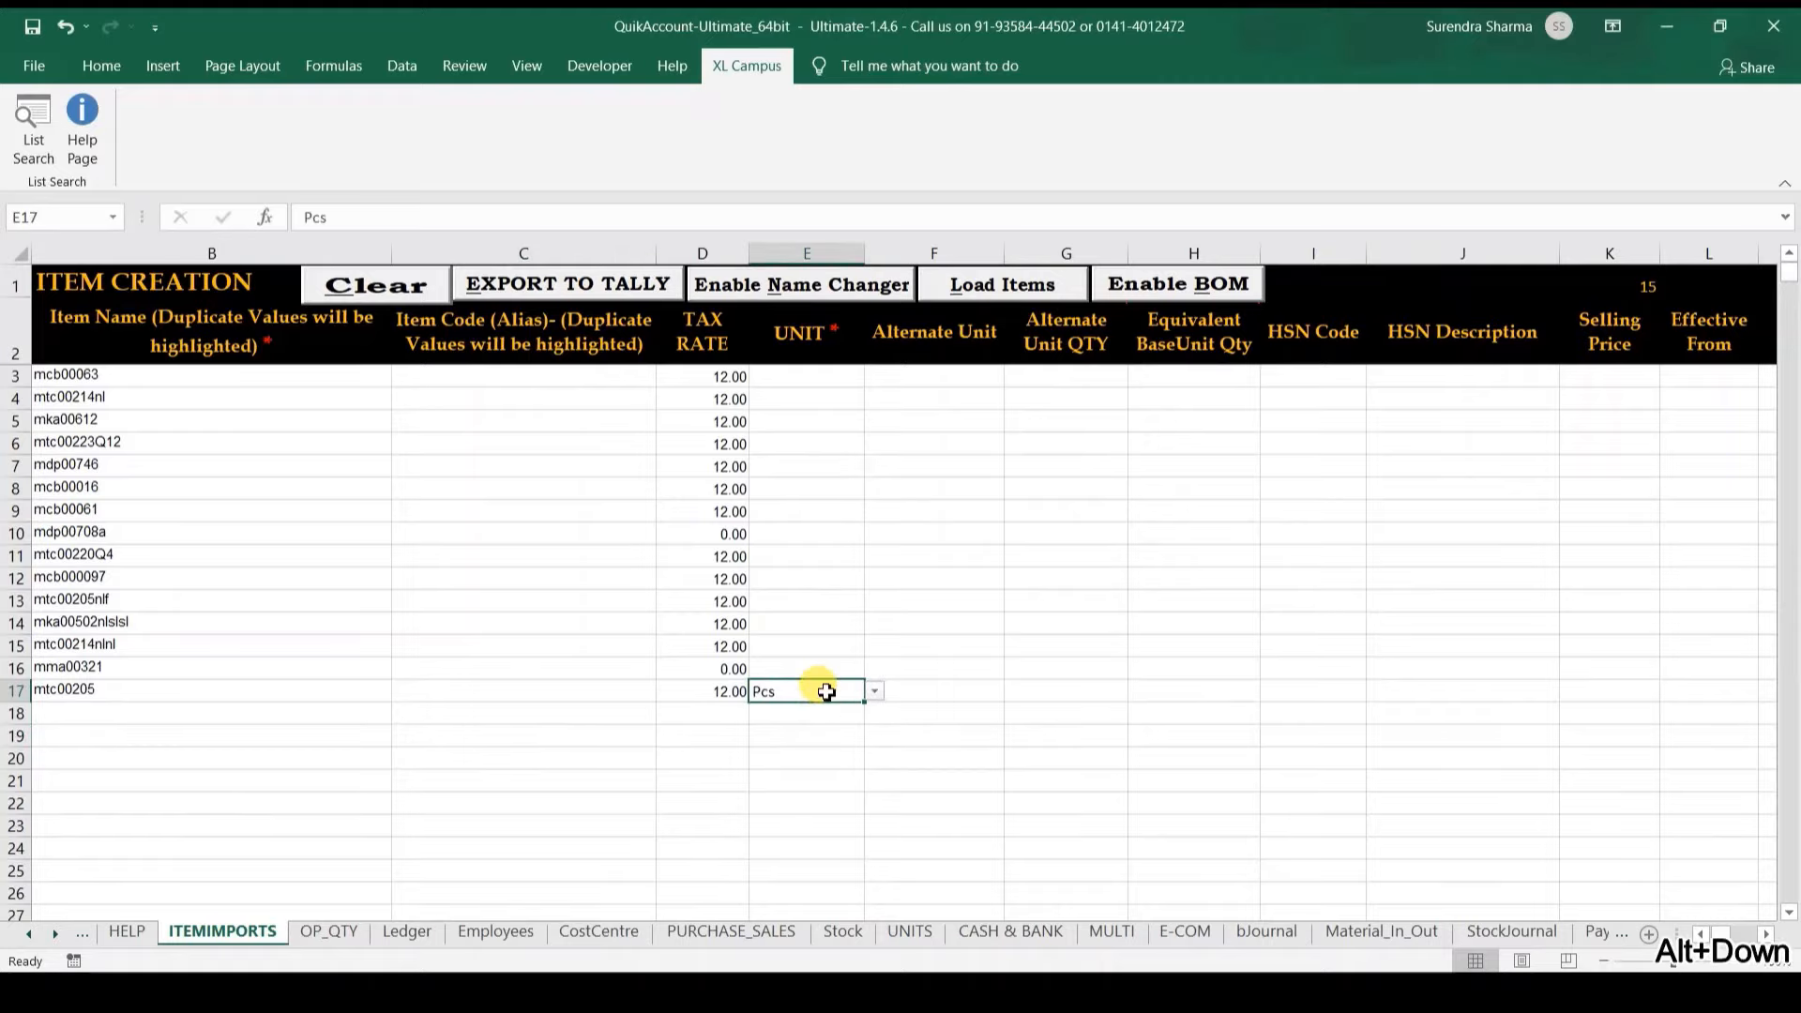
pyautogui.hotkey('ctrl', 'c')
pyautogui.hotkey('ctrl', 'shift', 'Up')
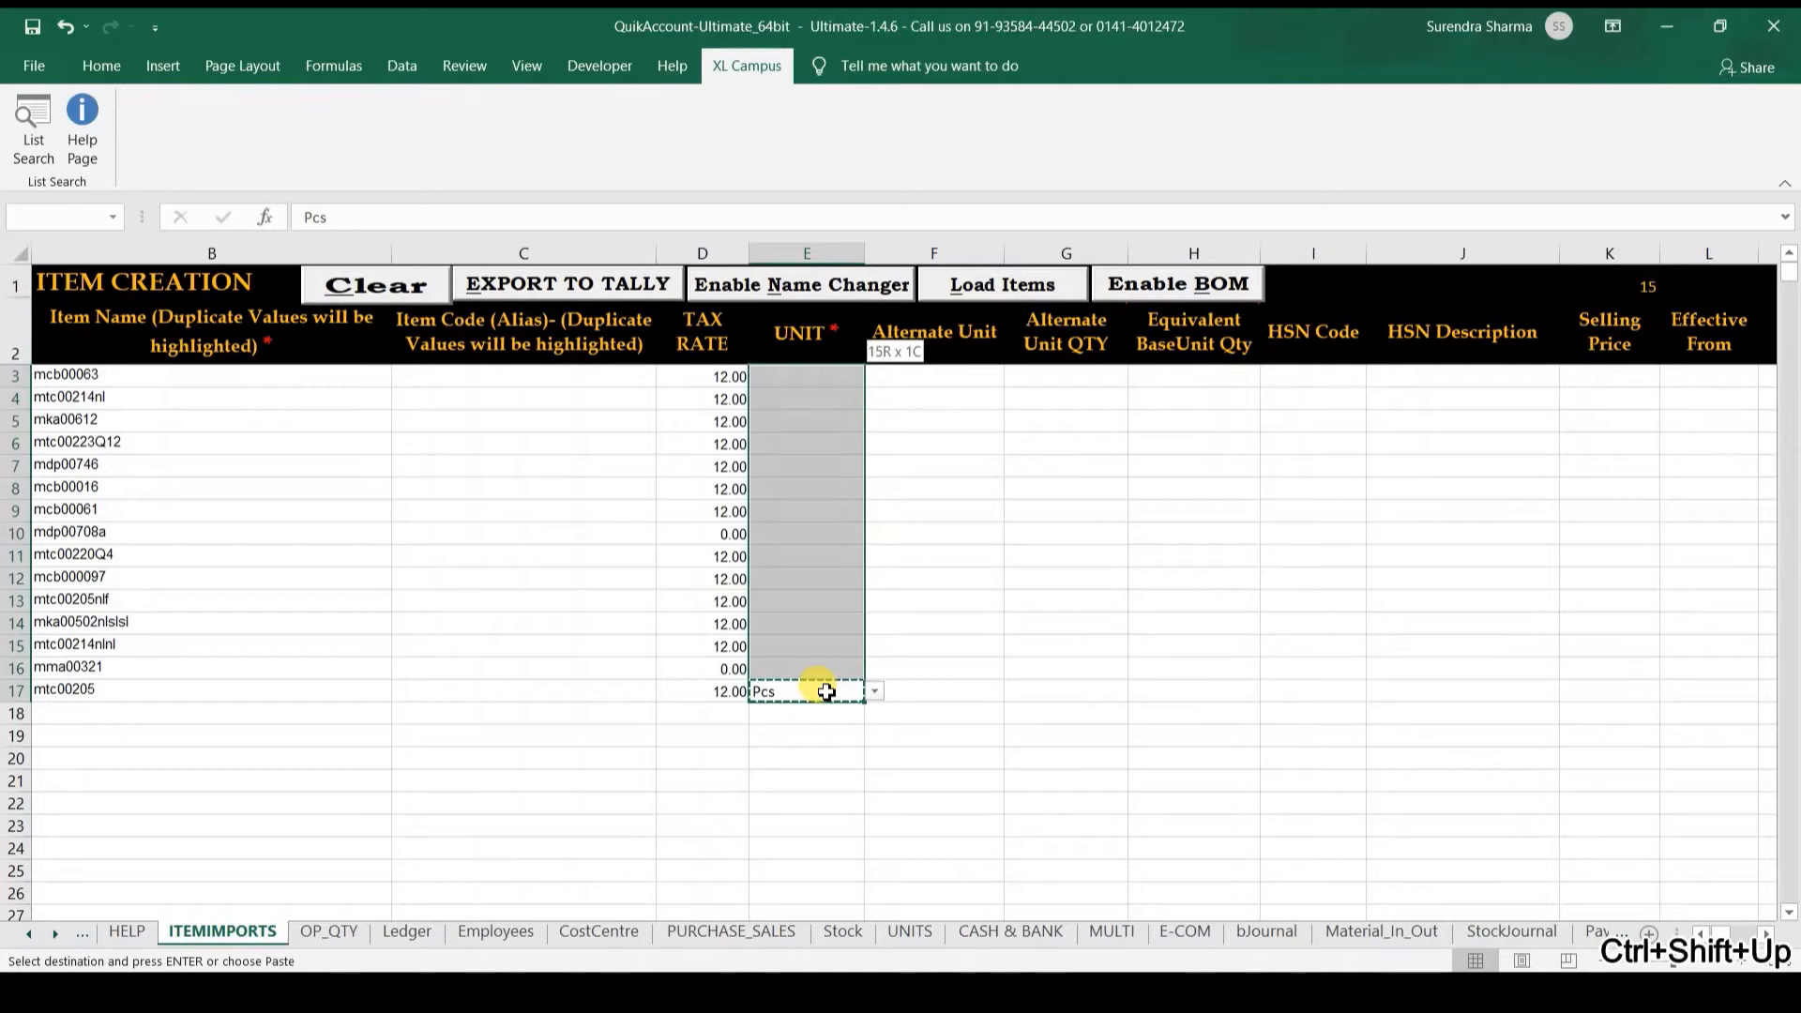
pyautogui.hotkey('ctrl', 'v')
# Step: Fill HSN code 12345678 for every item row
pyautogui.press('Right')
pyautogui.press('Right')
pyautogui.press('Right')
pyautogui.press('Right')
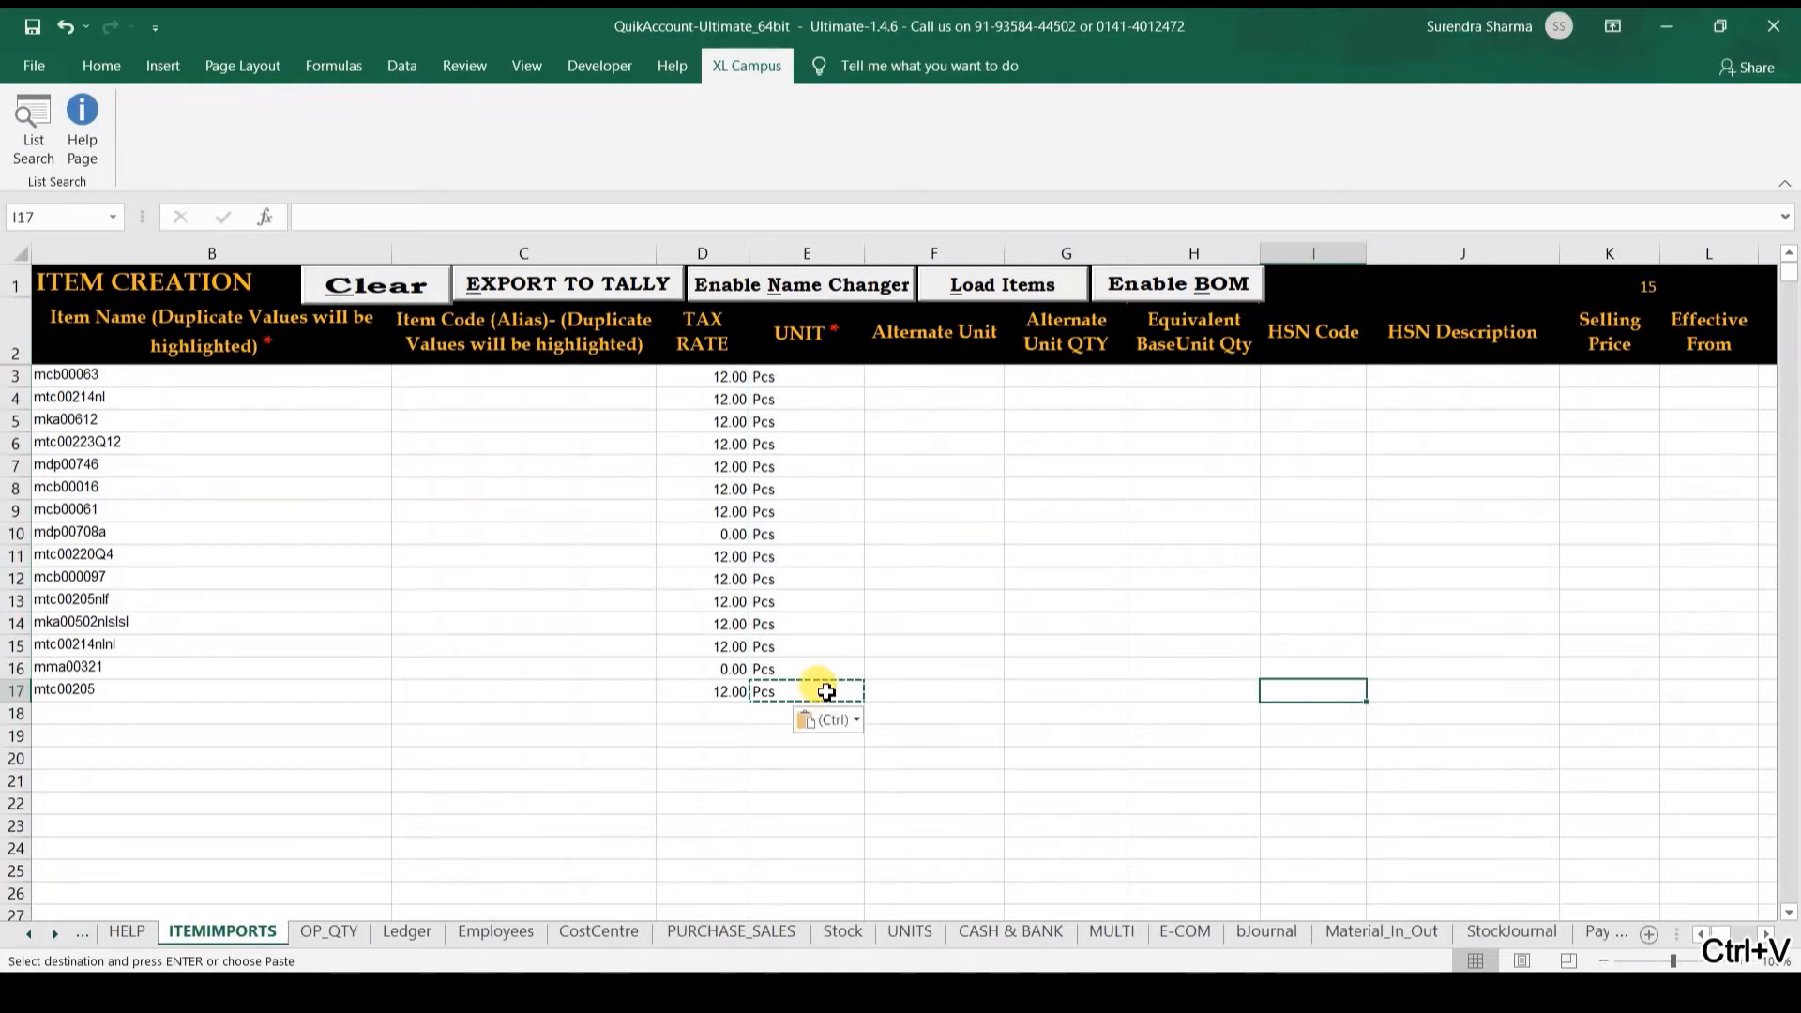
pyautogui.write('123456789')
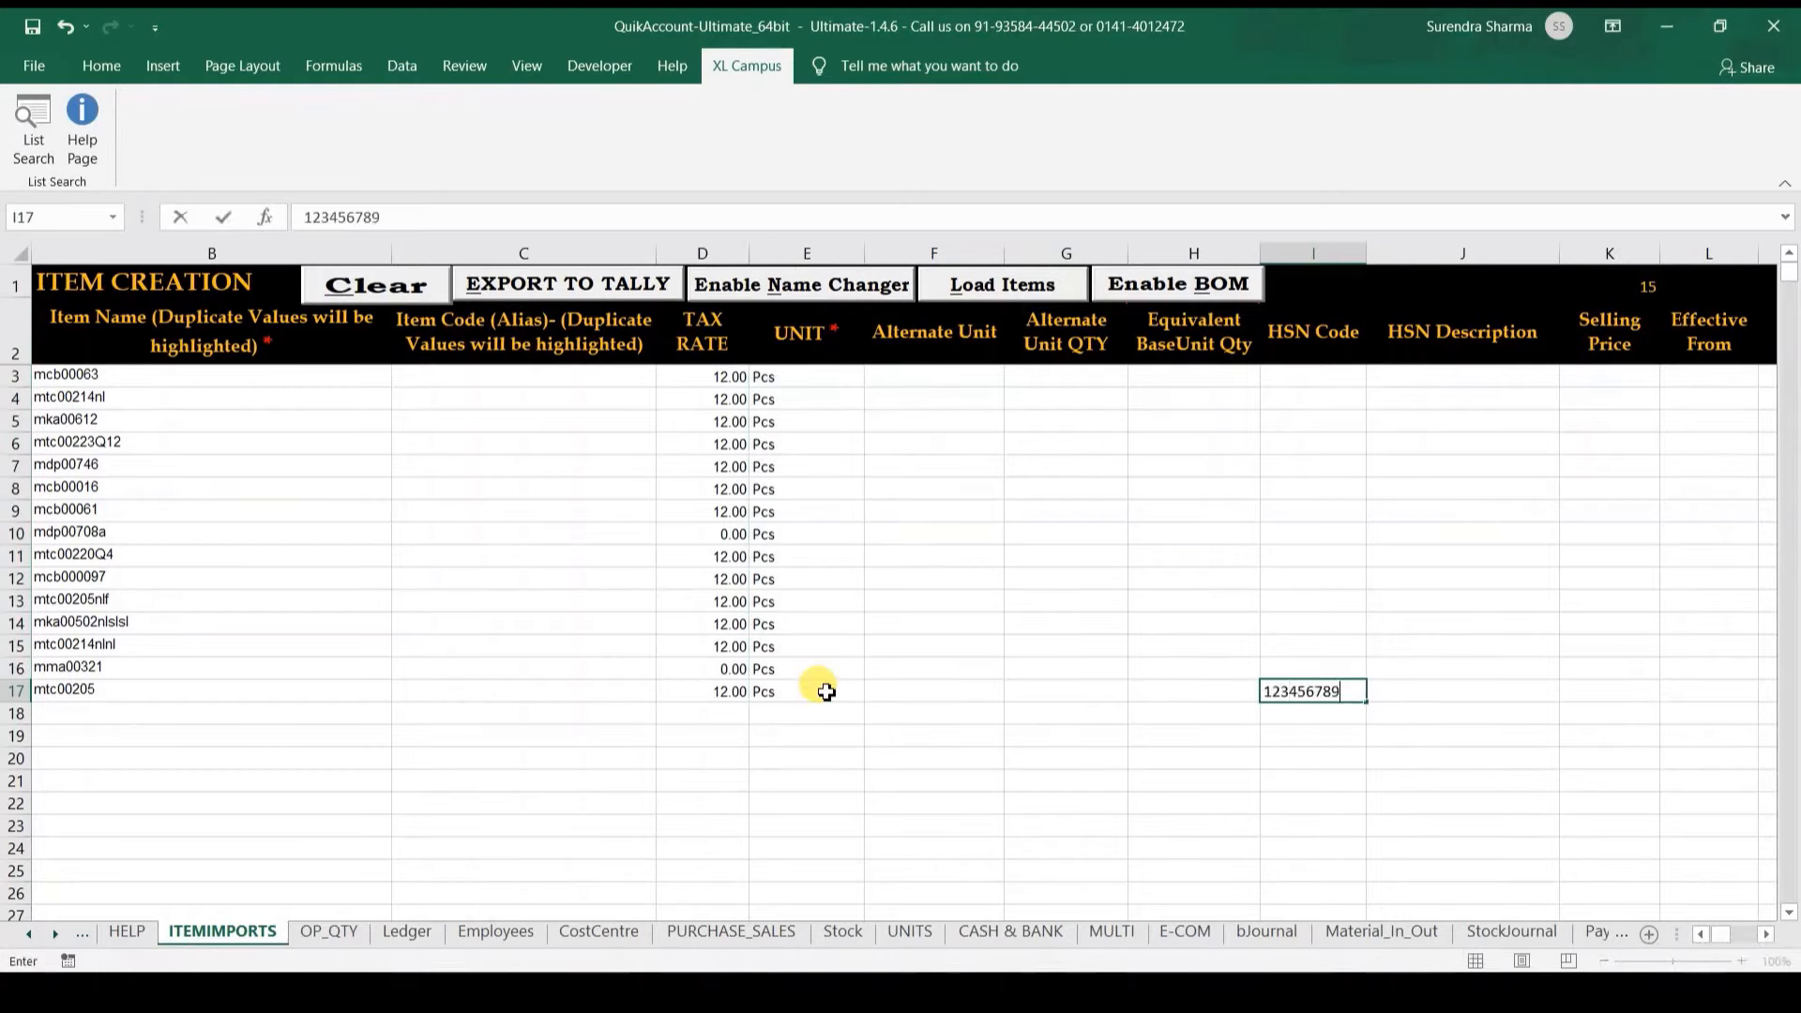
pyautogui.press('Return')
pyautogui.hotkey('ctrl', 'Up')
pyautogui.hotkey('ctrl', 'c')
pyautogui.hotkey('ctrl', 'shift', 'Up')
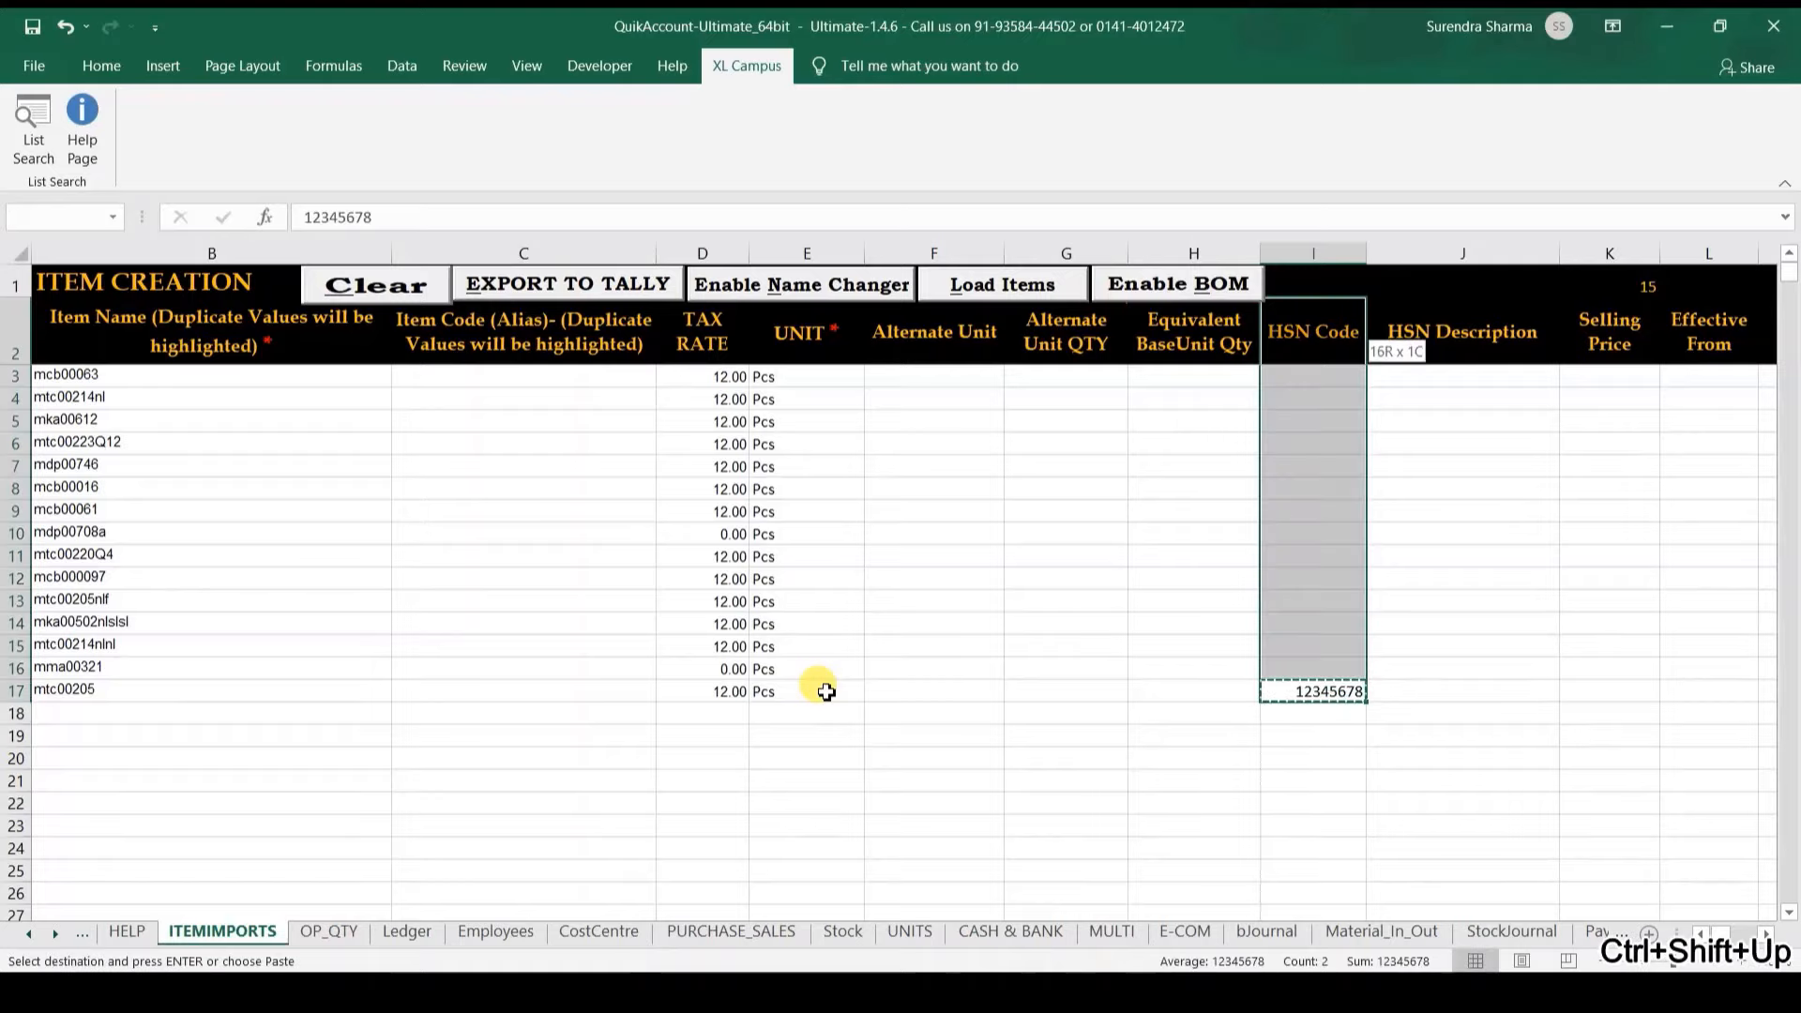
pyautogui.hotkey('shift', 'Down')
pyautogui.hotkey('shift', 'Down')
pyautogui.hotkey('ctrl', 'v')
# Step: Fill HSN description Check for rows 3 to 17
pyautogui.press('Right')
pyautogui.write('C')
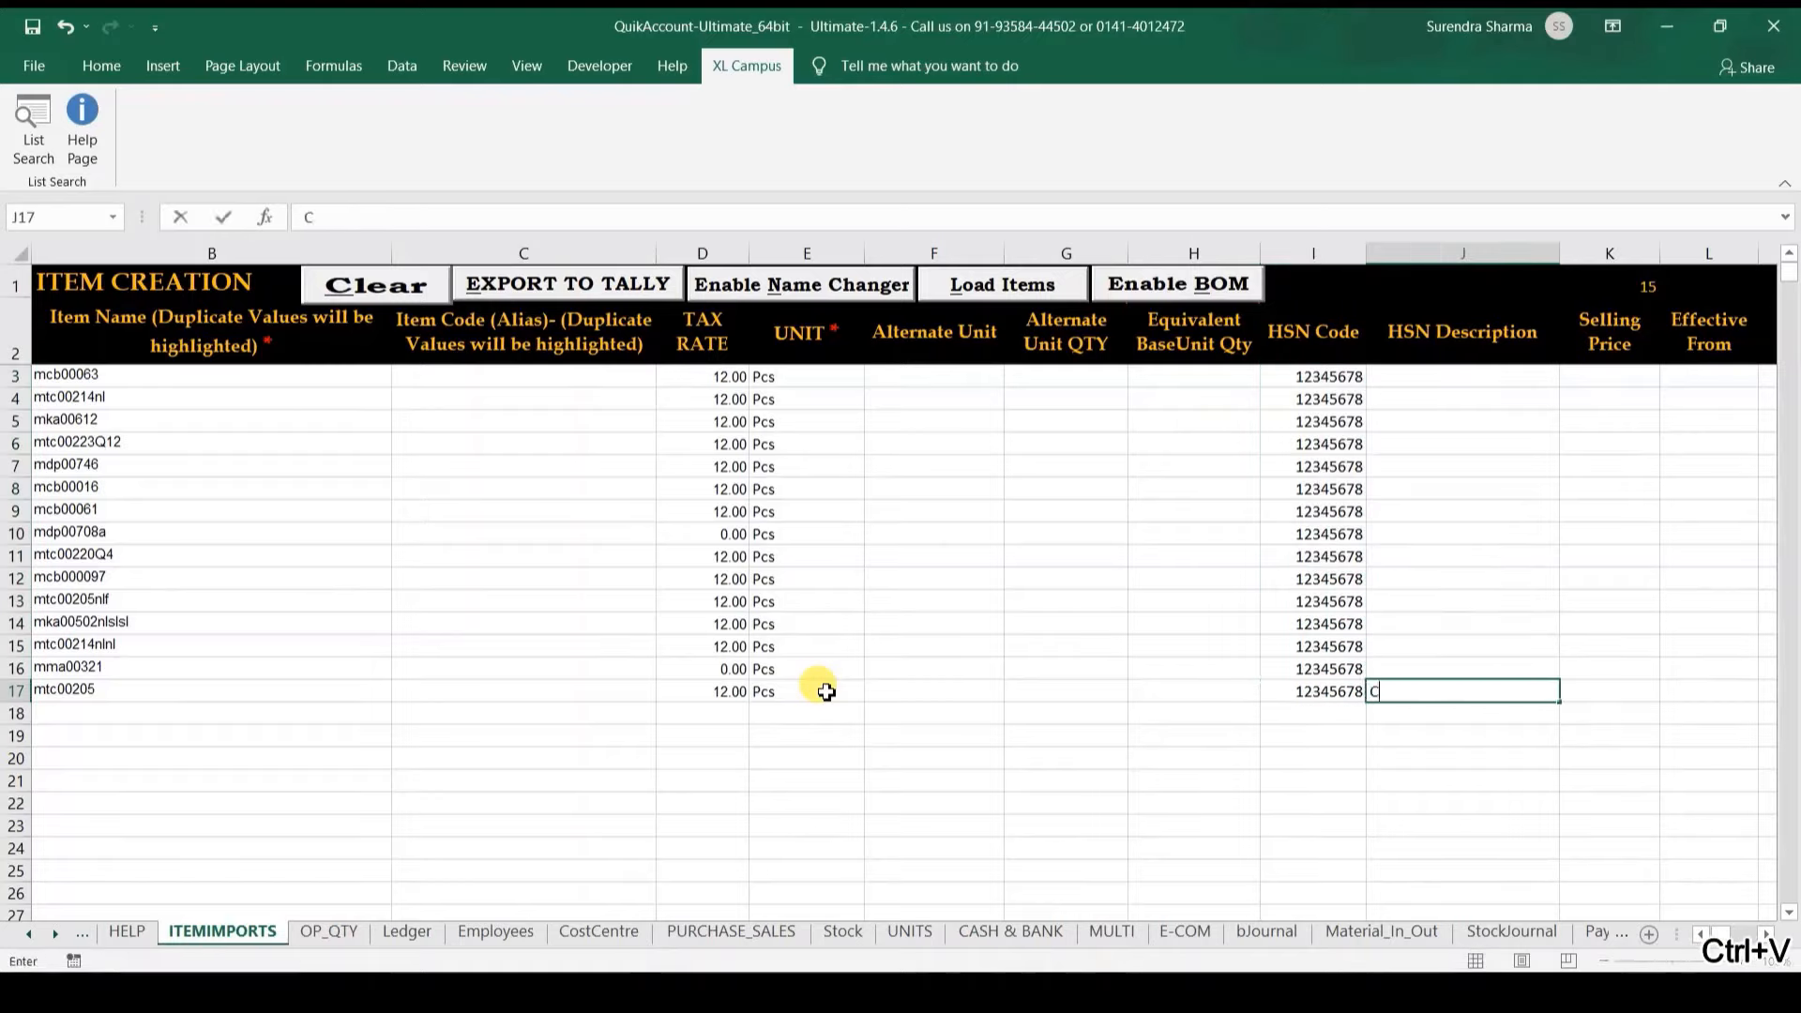
pyautogui.write('heck')
pyautogui.press('Return')
pyautogui.hotkey('ctrl', 'Up')
pyautogui.hotkey('ctrl', 'c')
pyautogui.hotkey('ctrl', 'shift', 'Up')
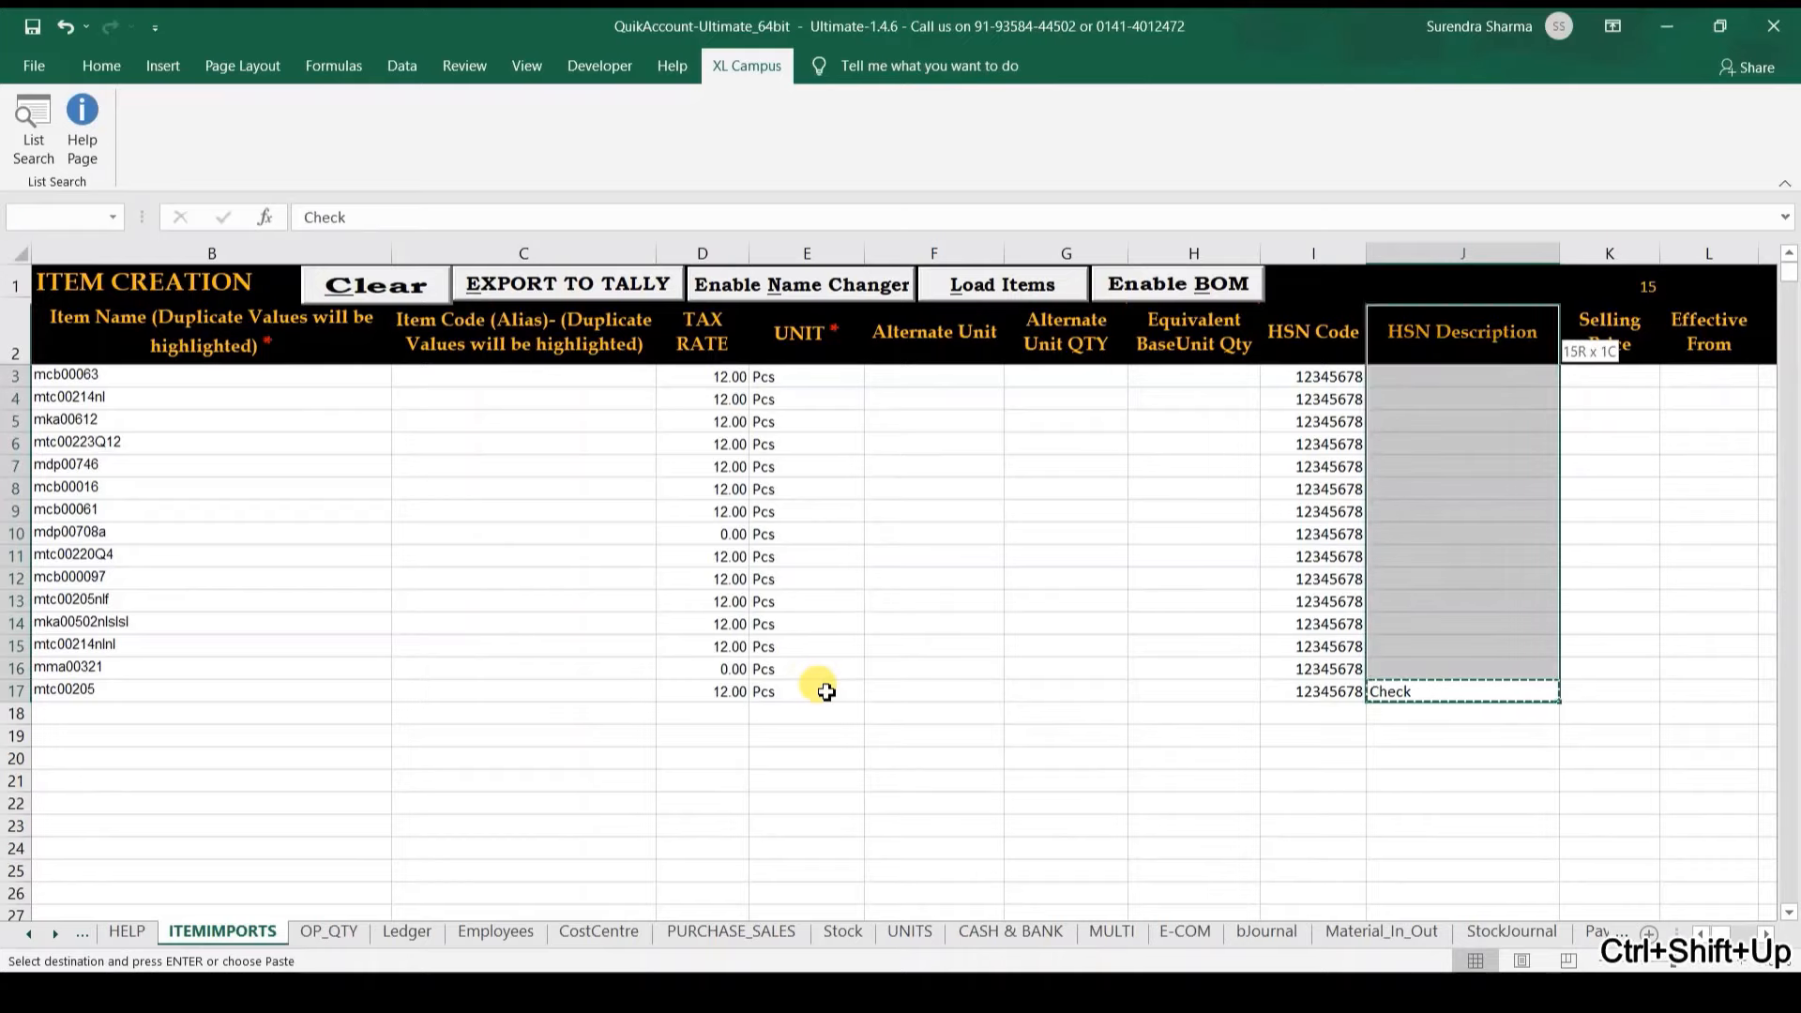
pyautogui.hotkey('shift', 'Down')
pyautogui.hotkey('ctrl', 'v')
# Step: Paste Check into the Stock Group cells P3:P17 and return to the sheet top
pyautogui.press('Right')
pyautogui.press('Right')
pyautogui.press('Right')
pyautogui.press('Right')
pyautogui.press('Right')
pyautogui.press('Right')
pyautogui.press('Right')
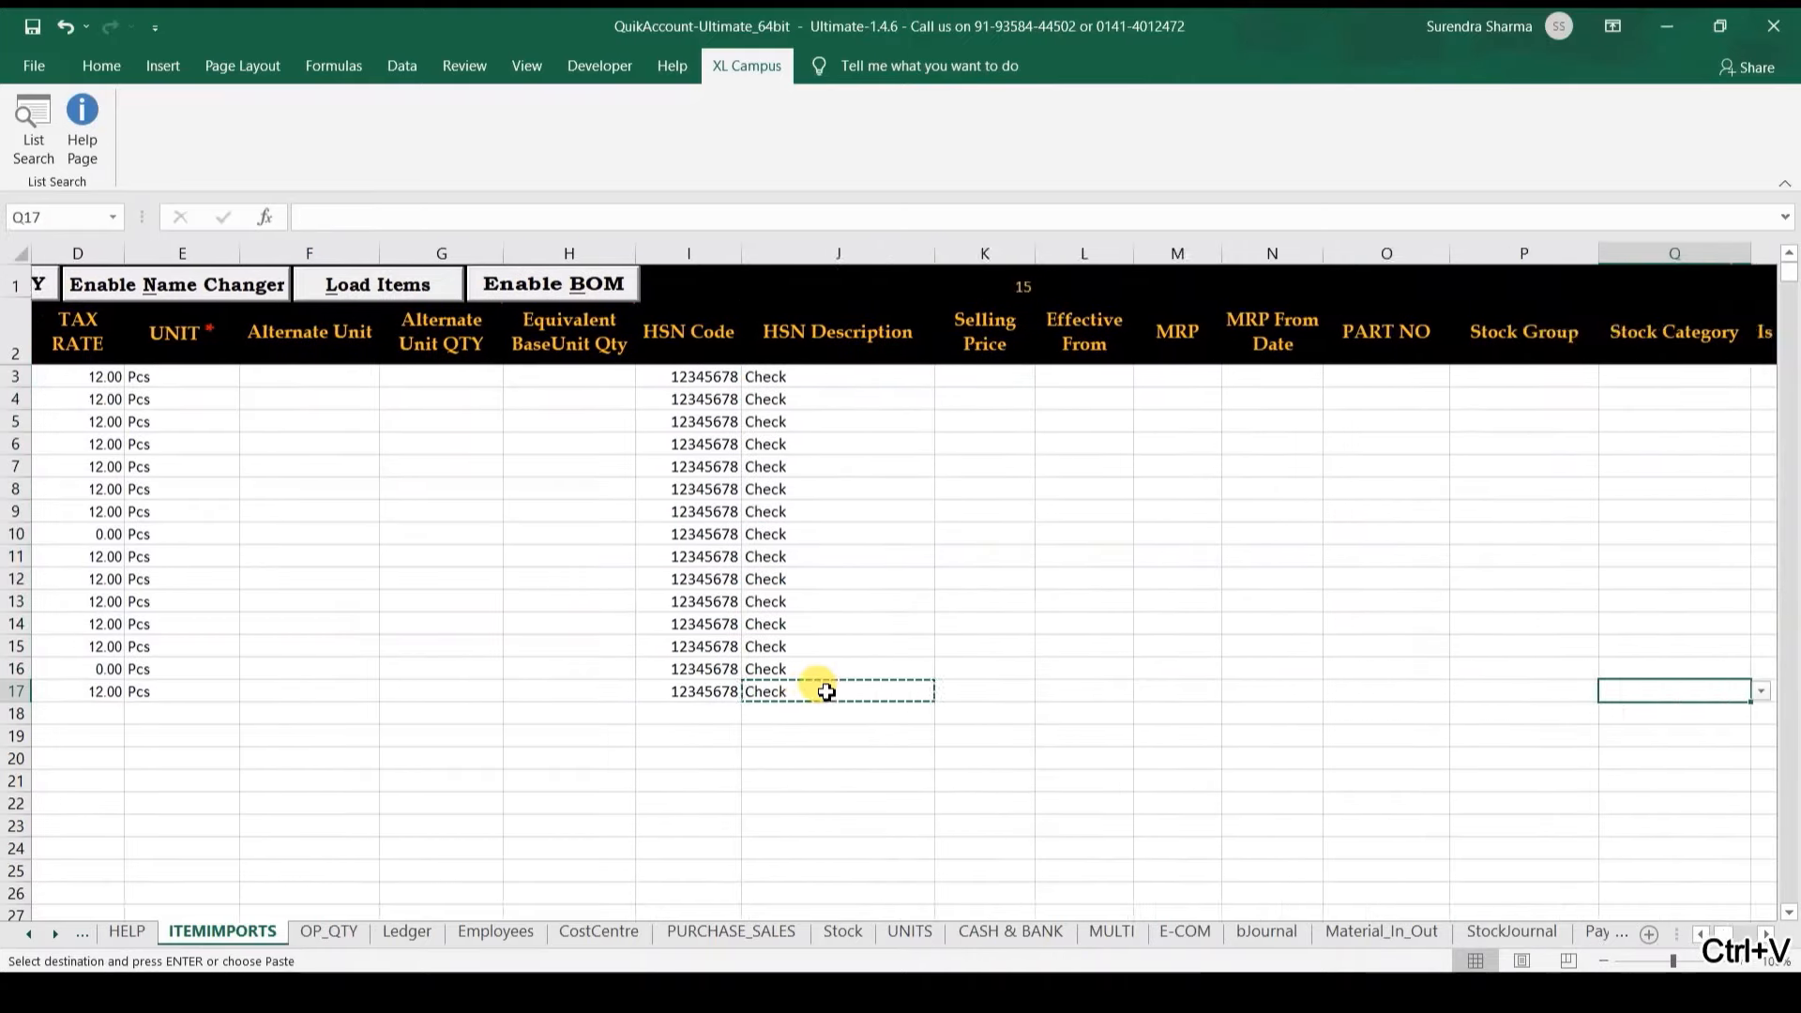
pyautogui.press('Left')
pyautogui.hotkey('ctrl', 'v')
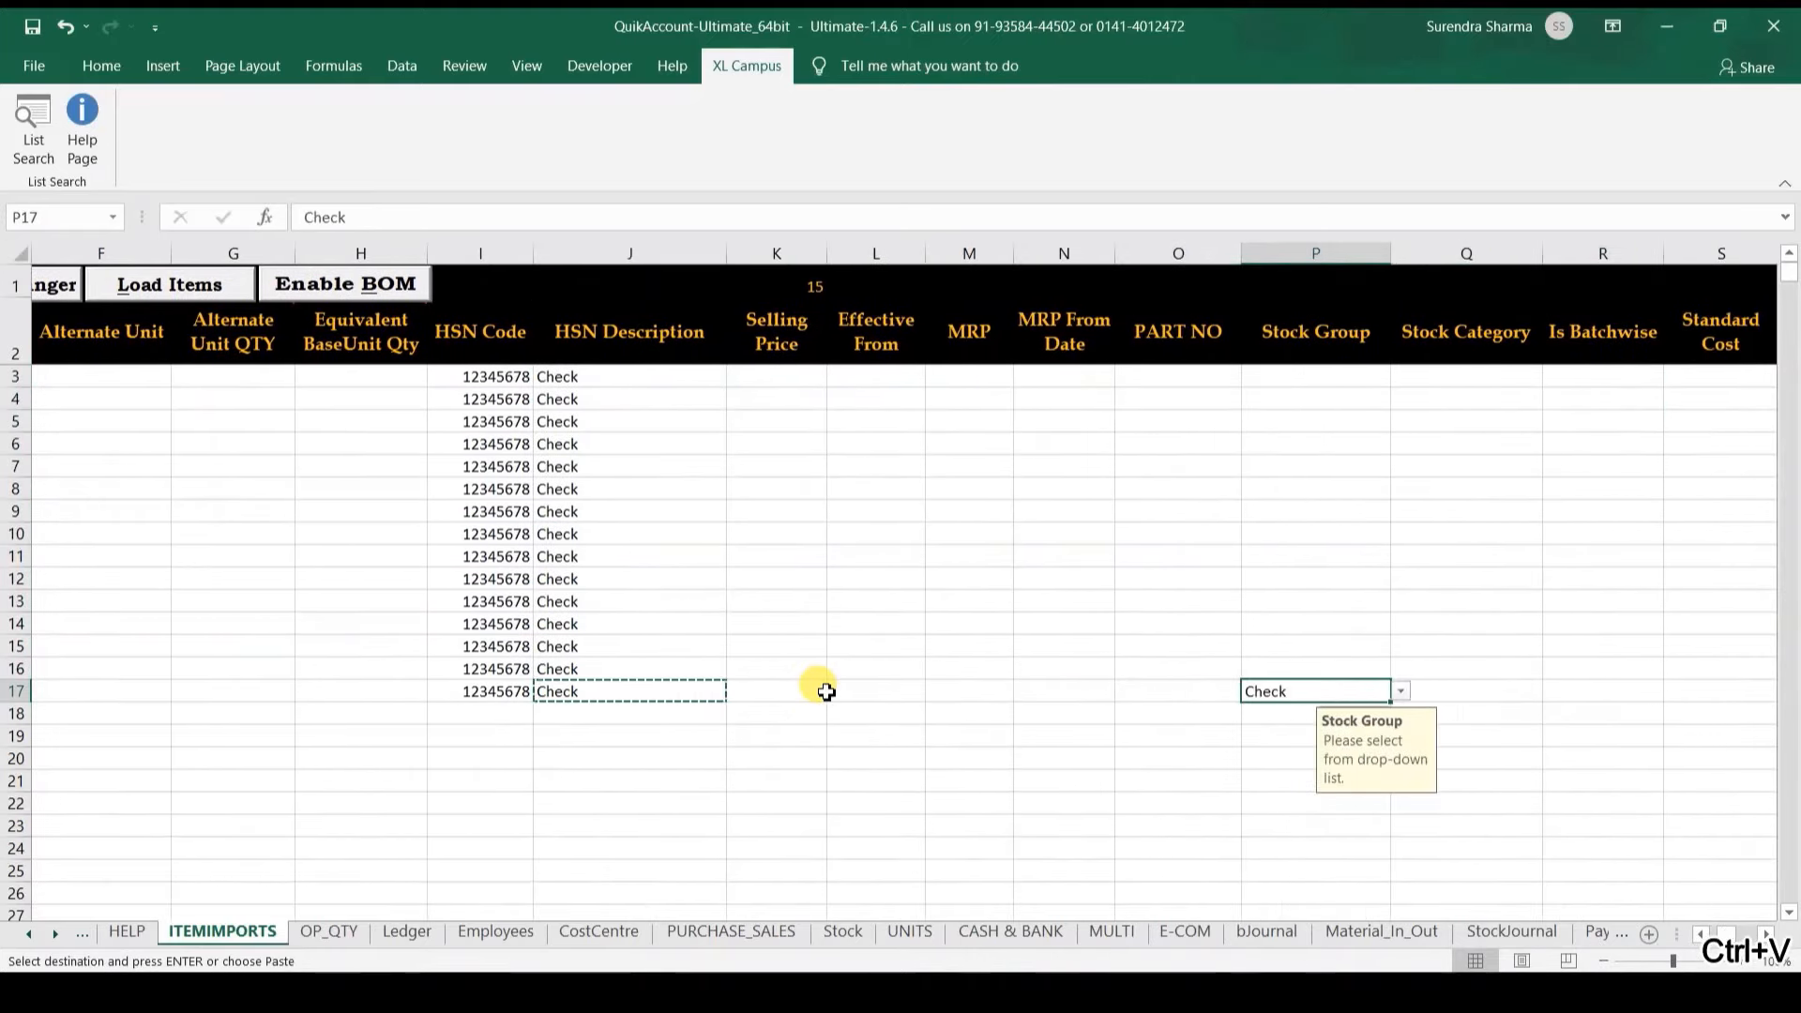
pyautogui.hotkey('ctrl', 'shift', 'Up')
pyautogui.hotkey('ctrl', 'v')
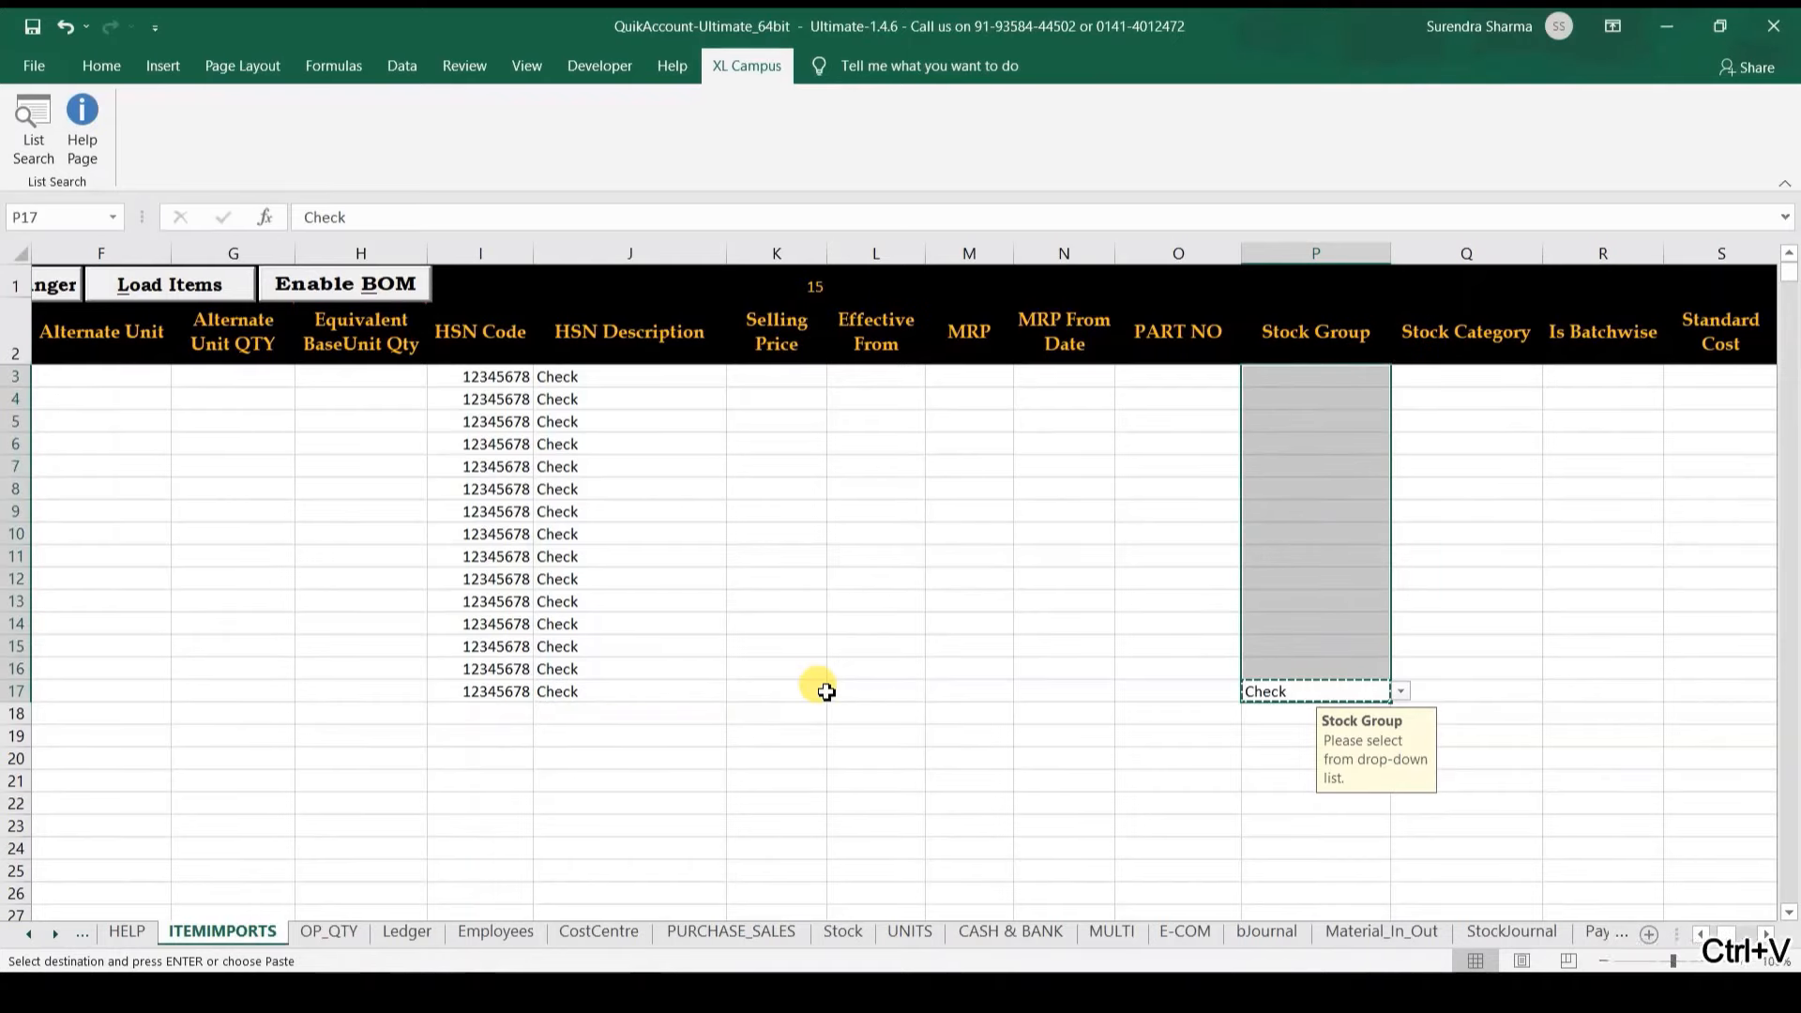
pyautogui.hotkey('ctrl', 'shift', '5')
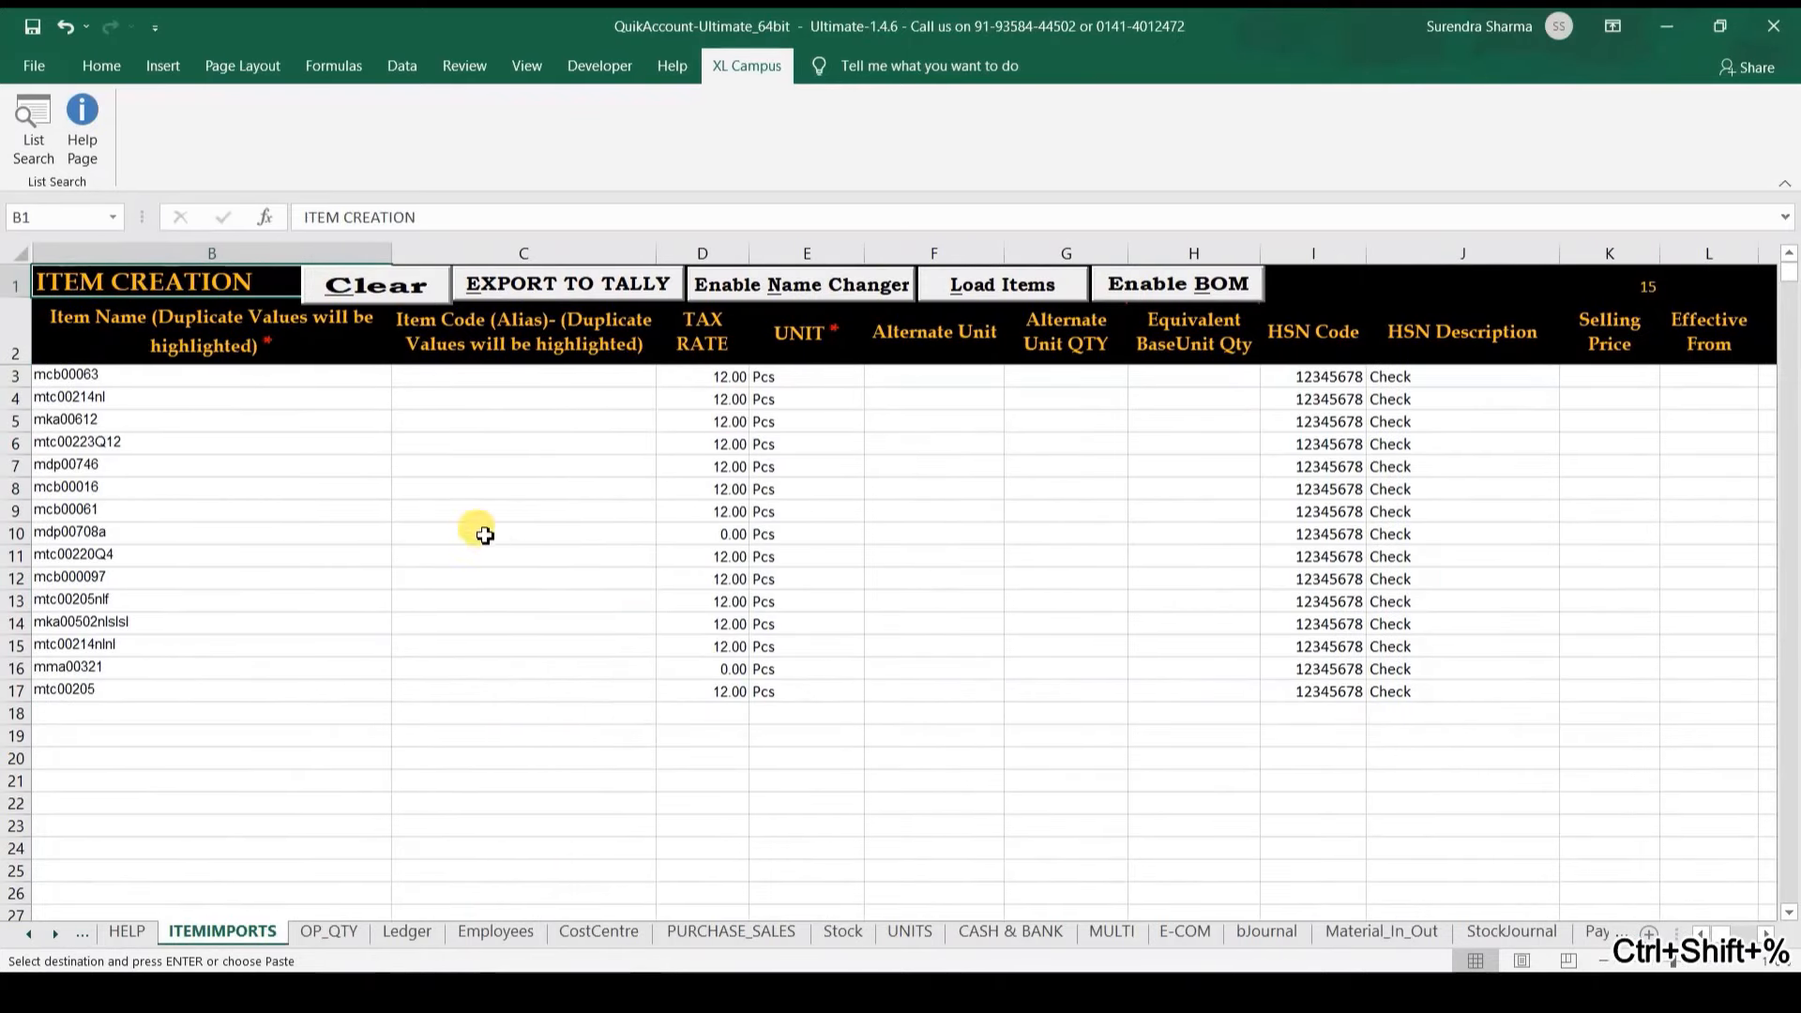
# Step: Export the stock item masters to Demo Company (16 created, 14 altered, 0 errors), then return to E-COM
pyautogui.click(548, 290)
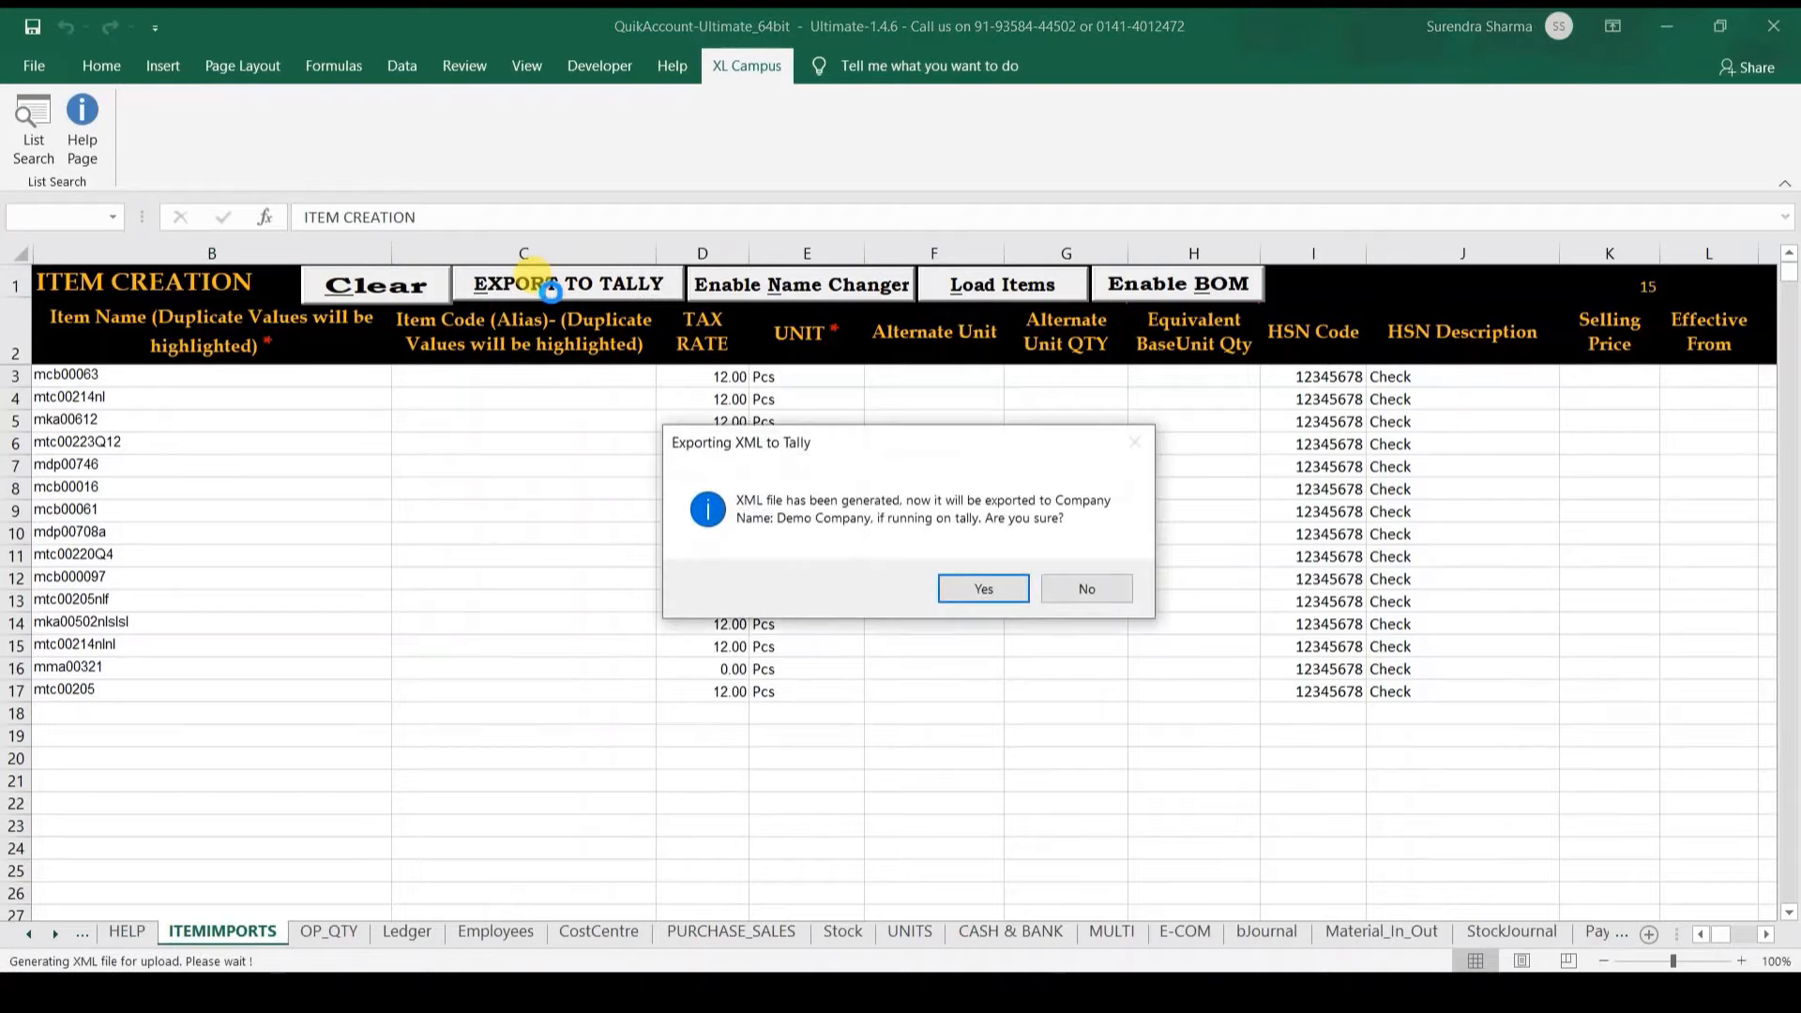
pyautogui.press('Return')
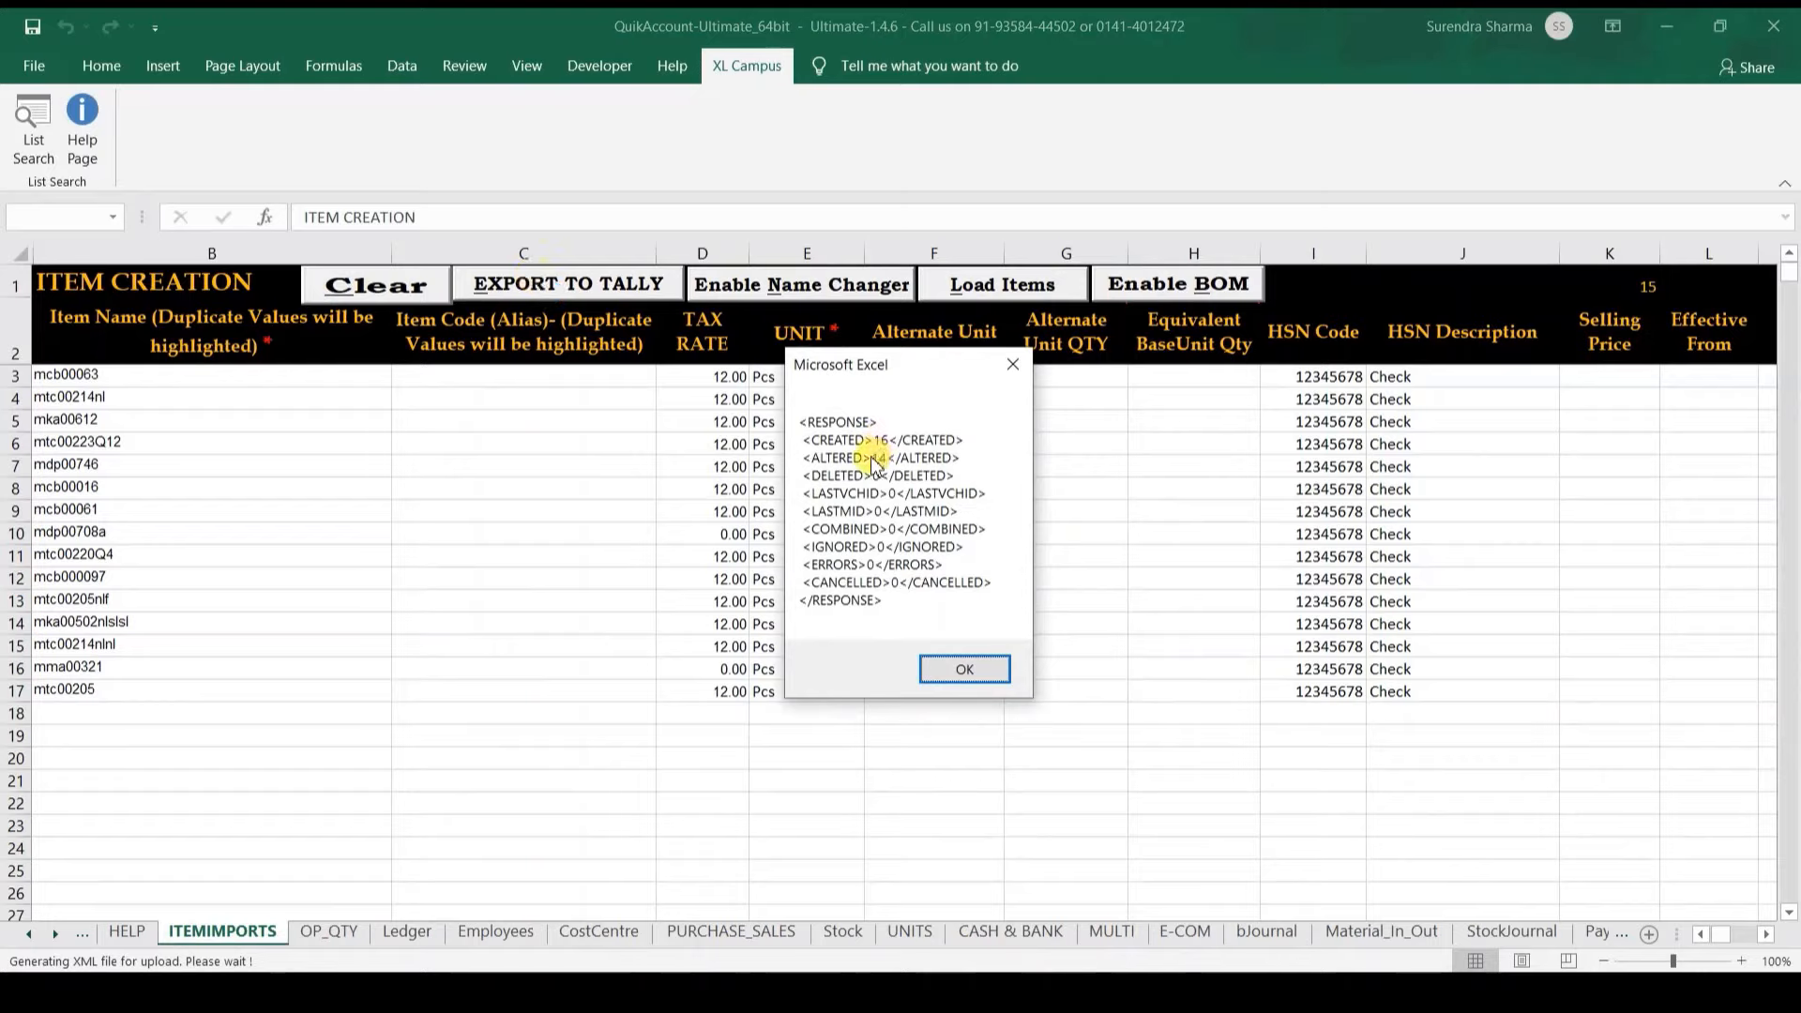
pyautogui.click(991, 663)
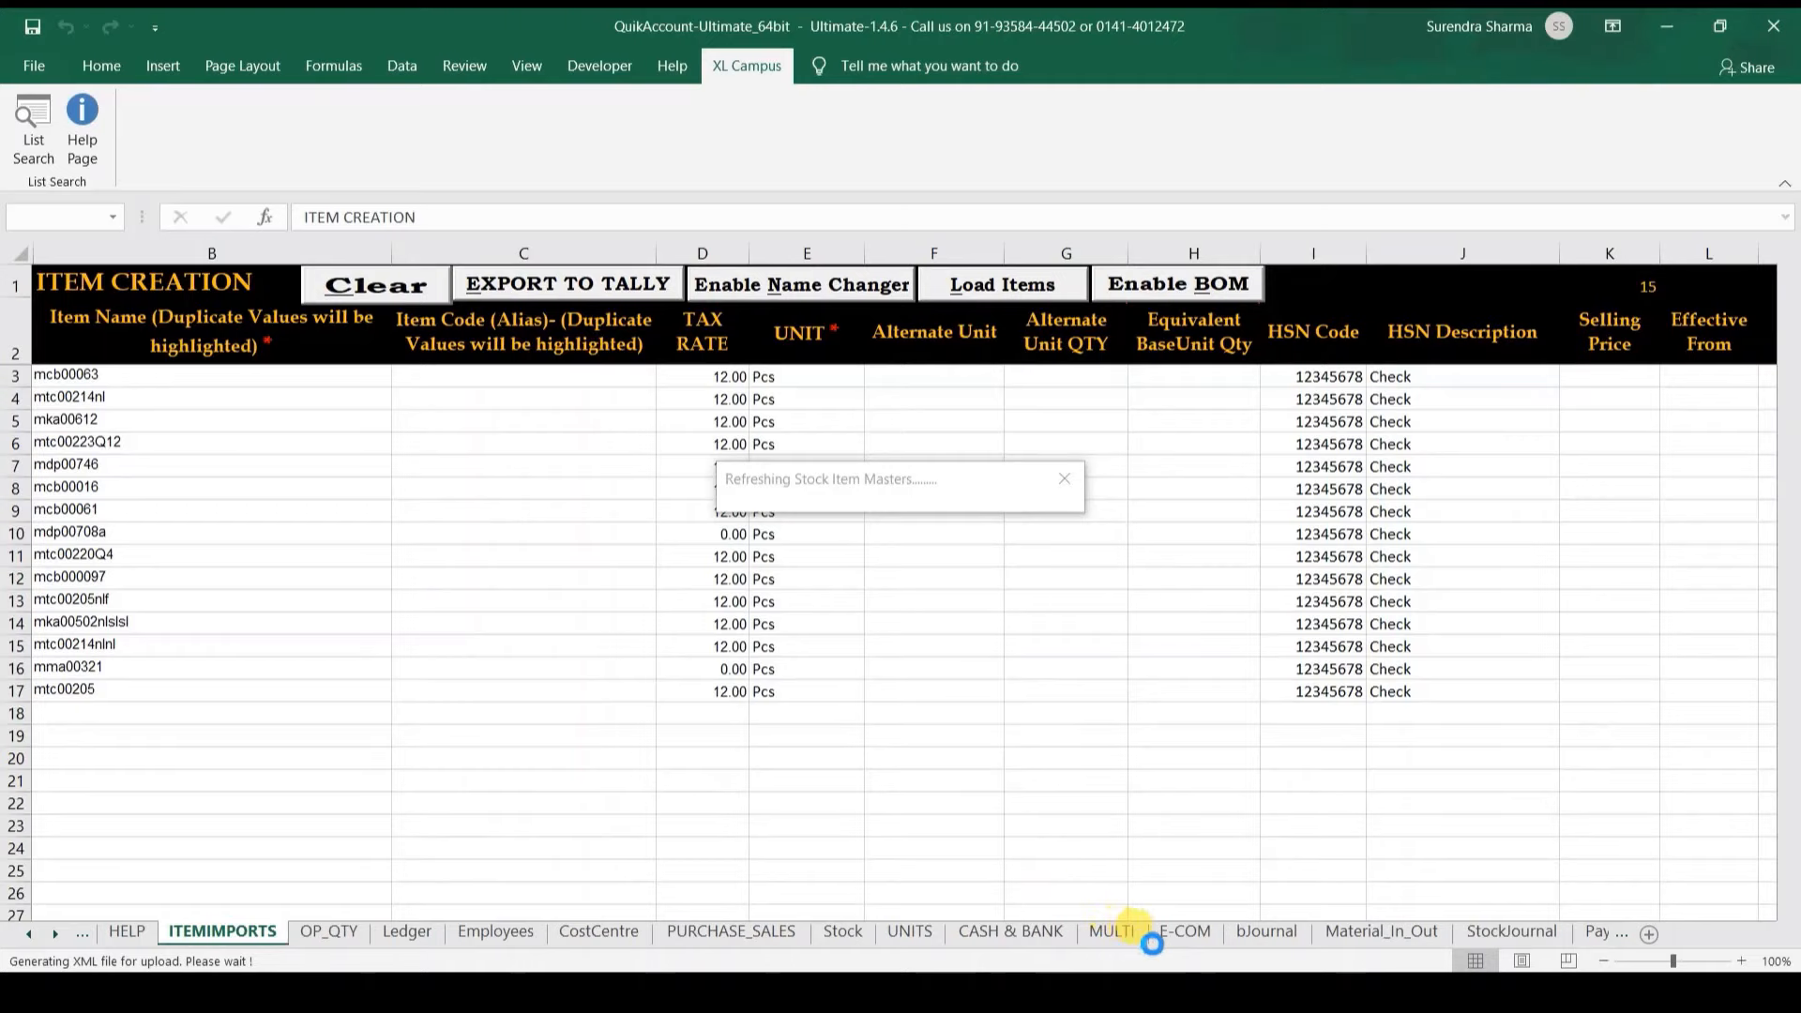
pyautogui.click(1180, 931)
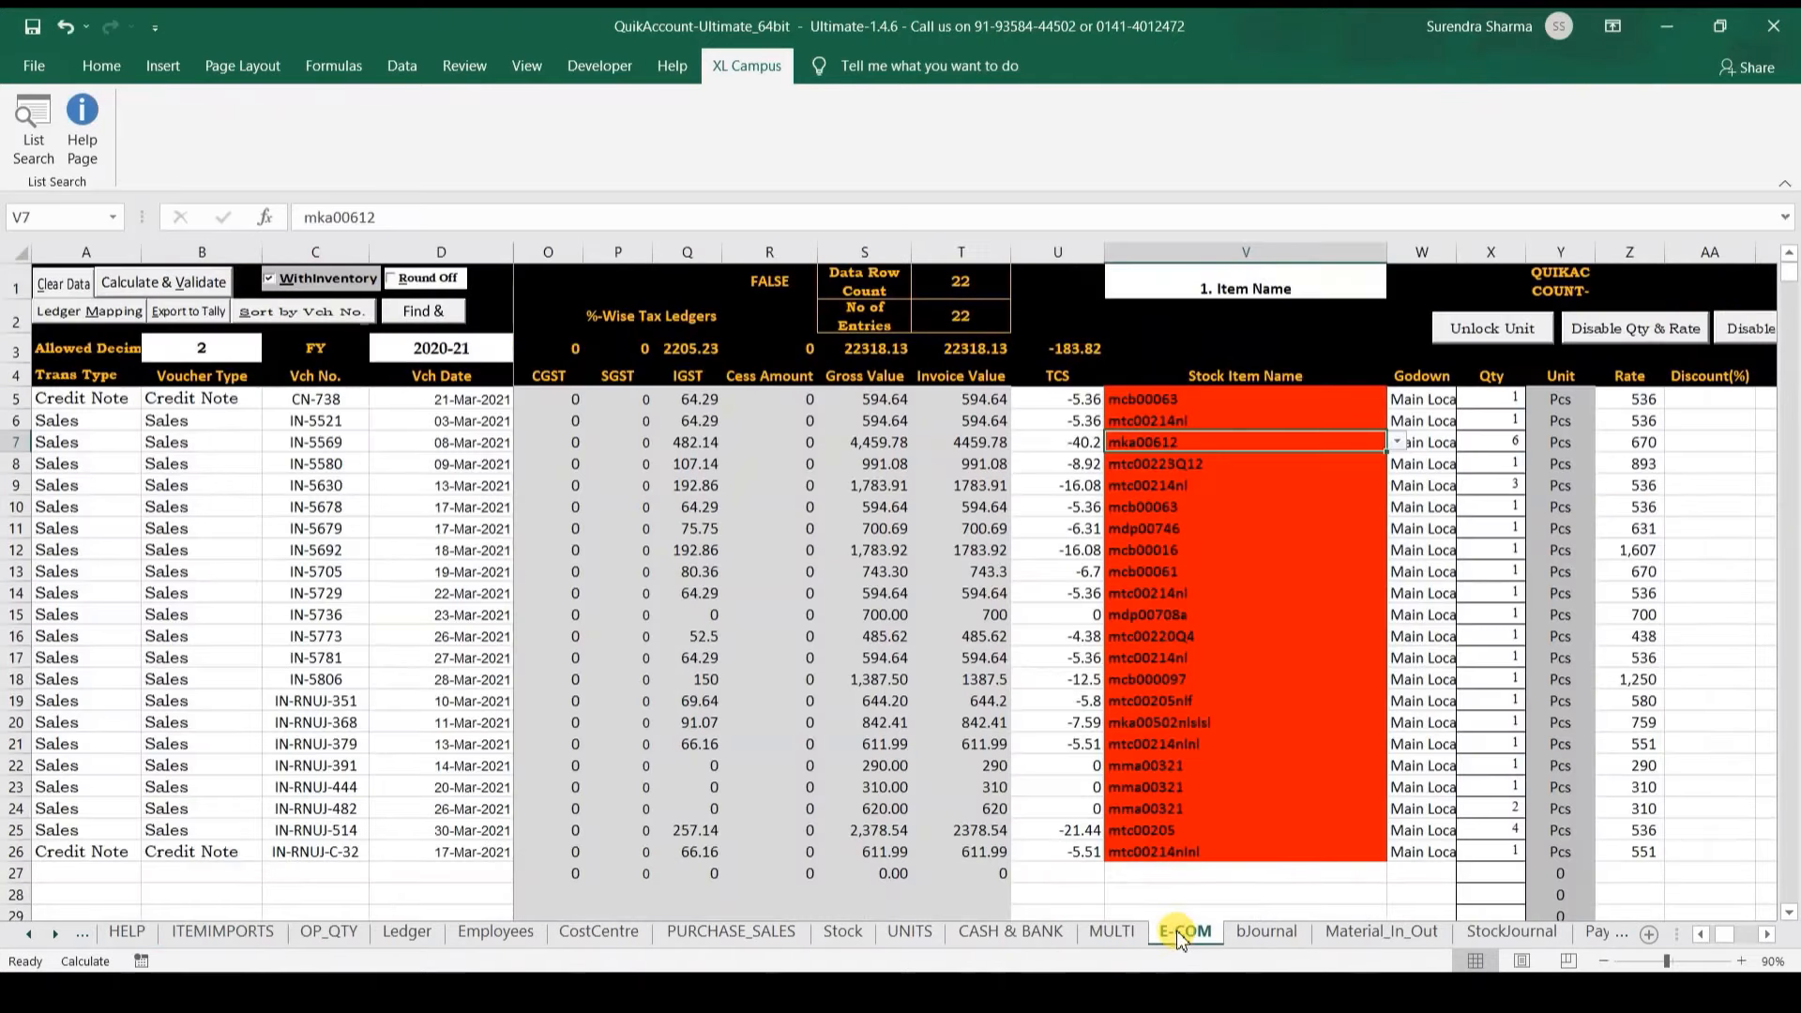
# Step: Validate the 22 March Amazon entries (20296.72 taxable, 22318.13 total) and review columns from D4
pyautogui.click(156, 284)
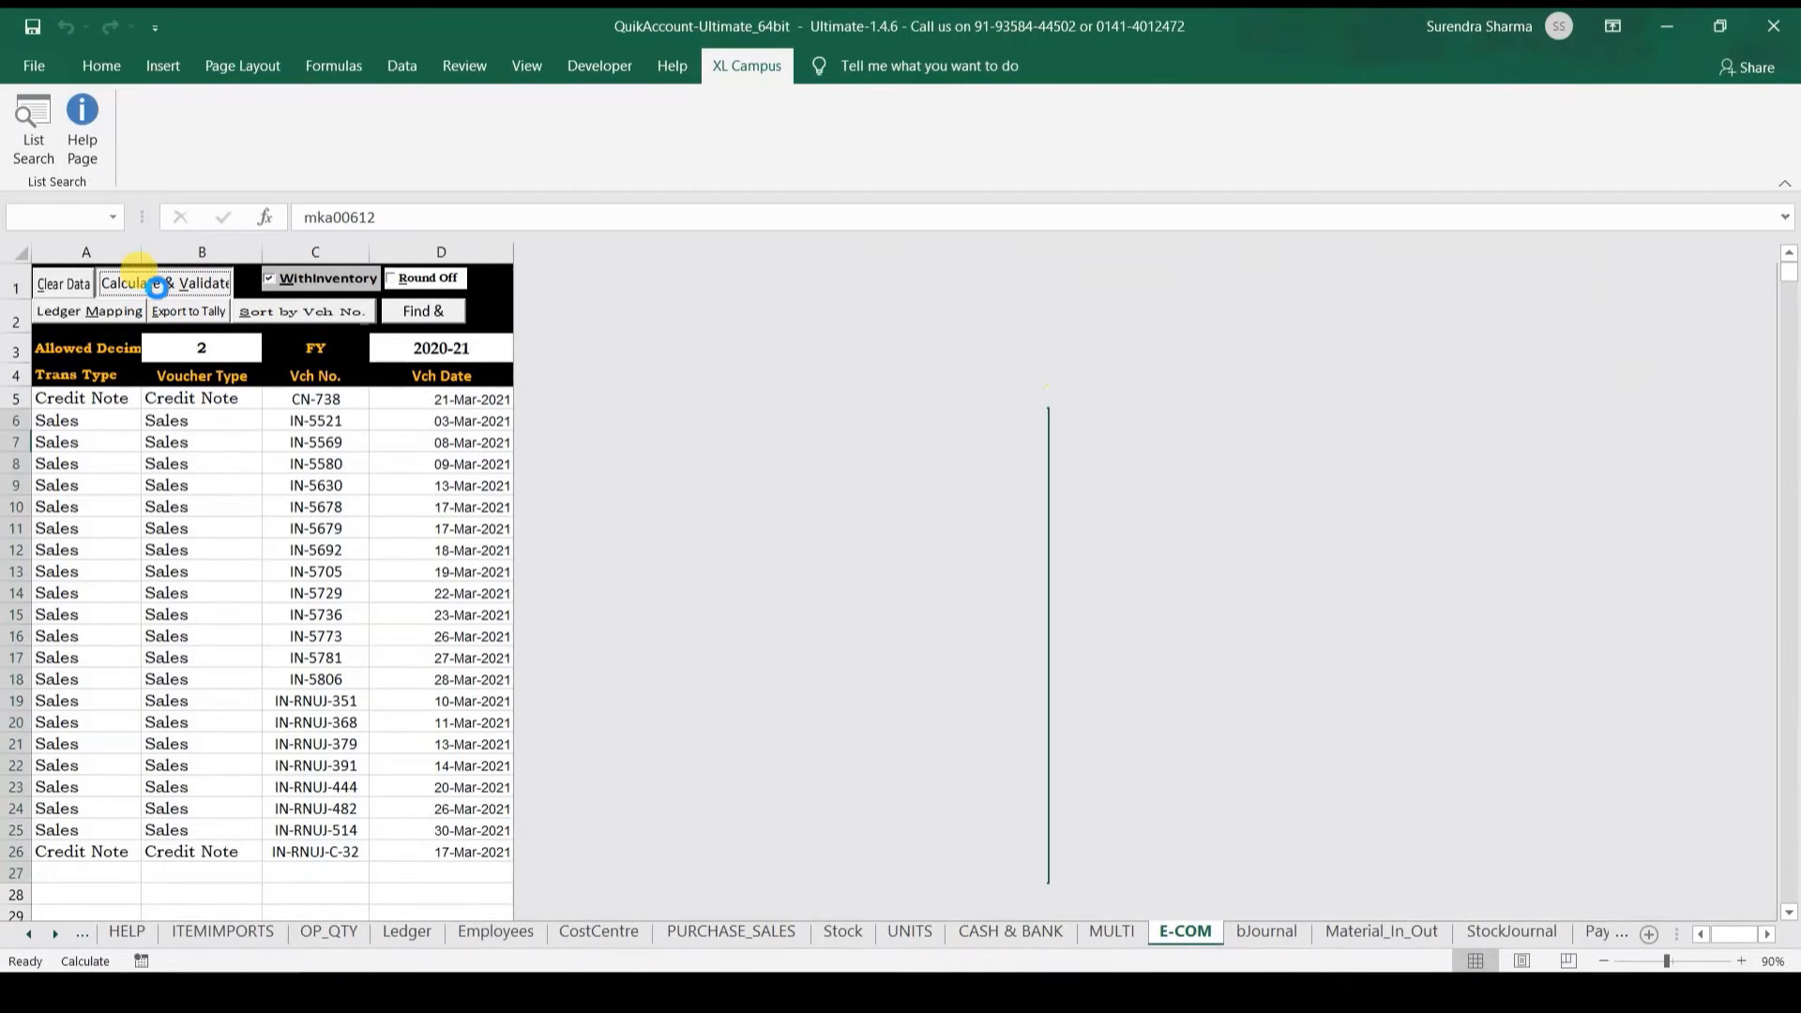
pyautogui.press('Return')
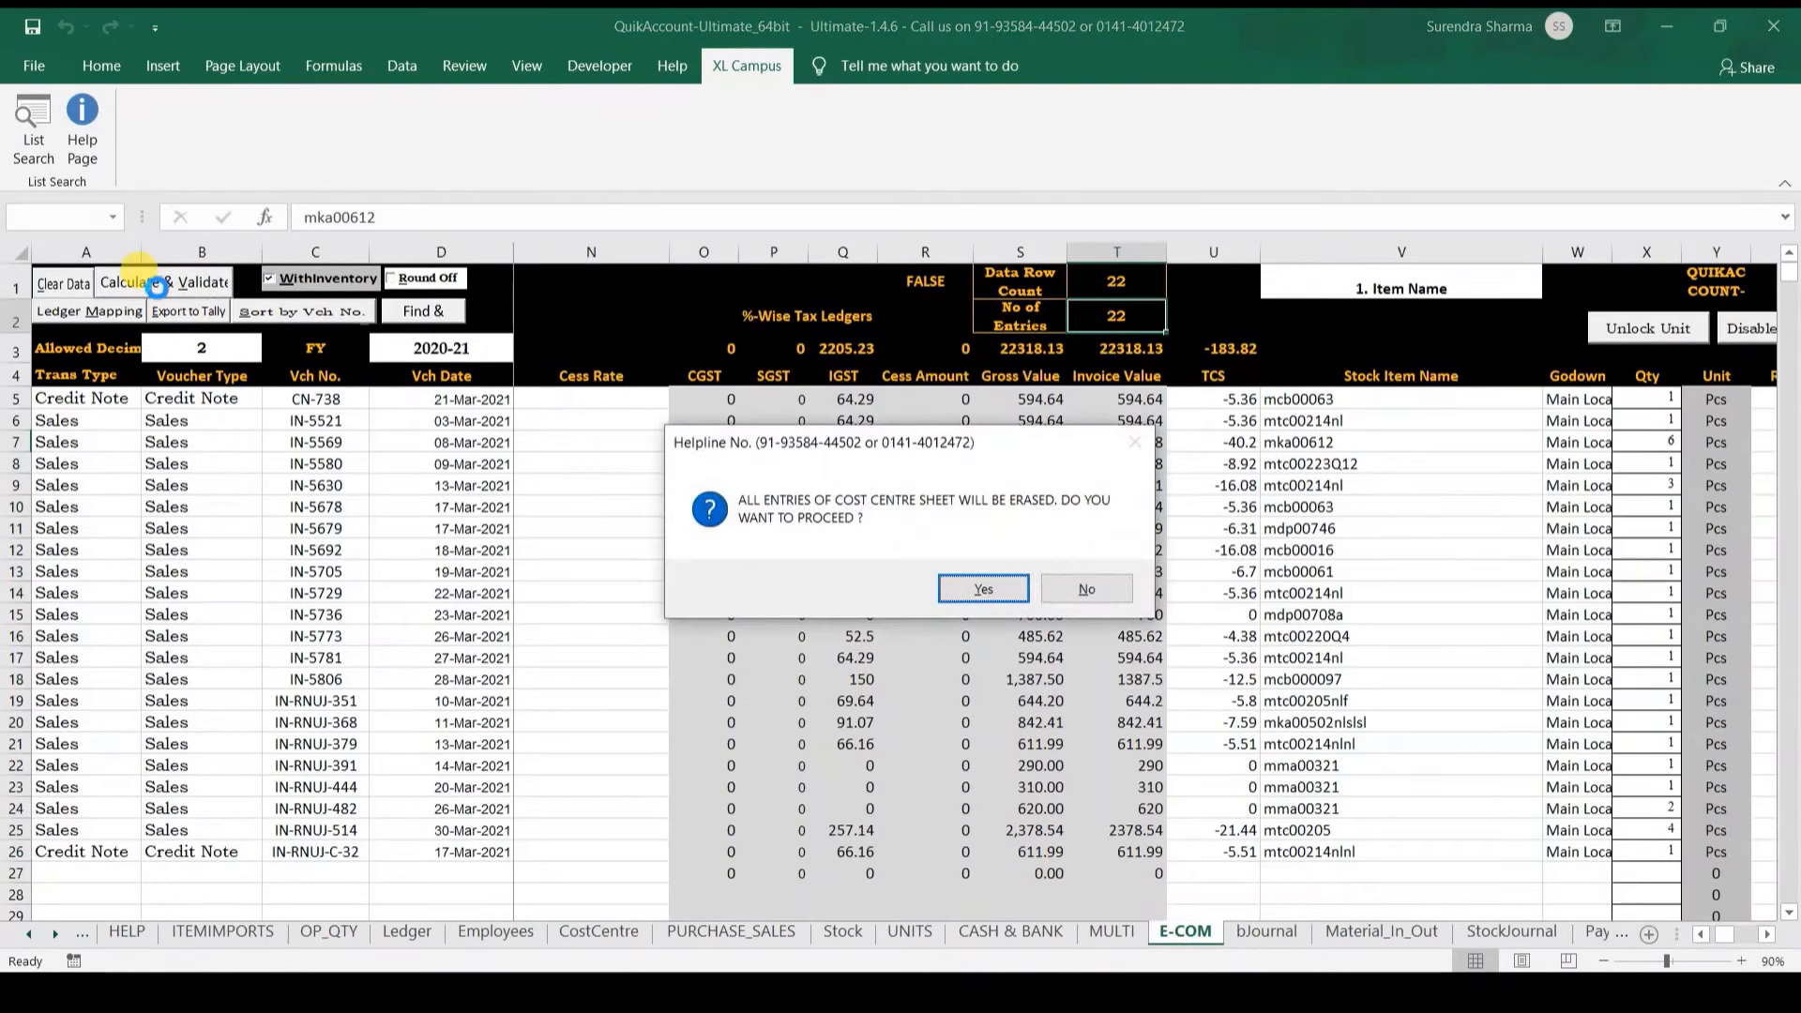
pyautogui.press('Return')
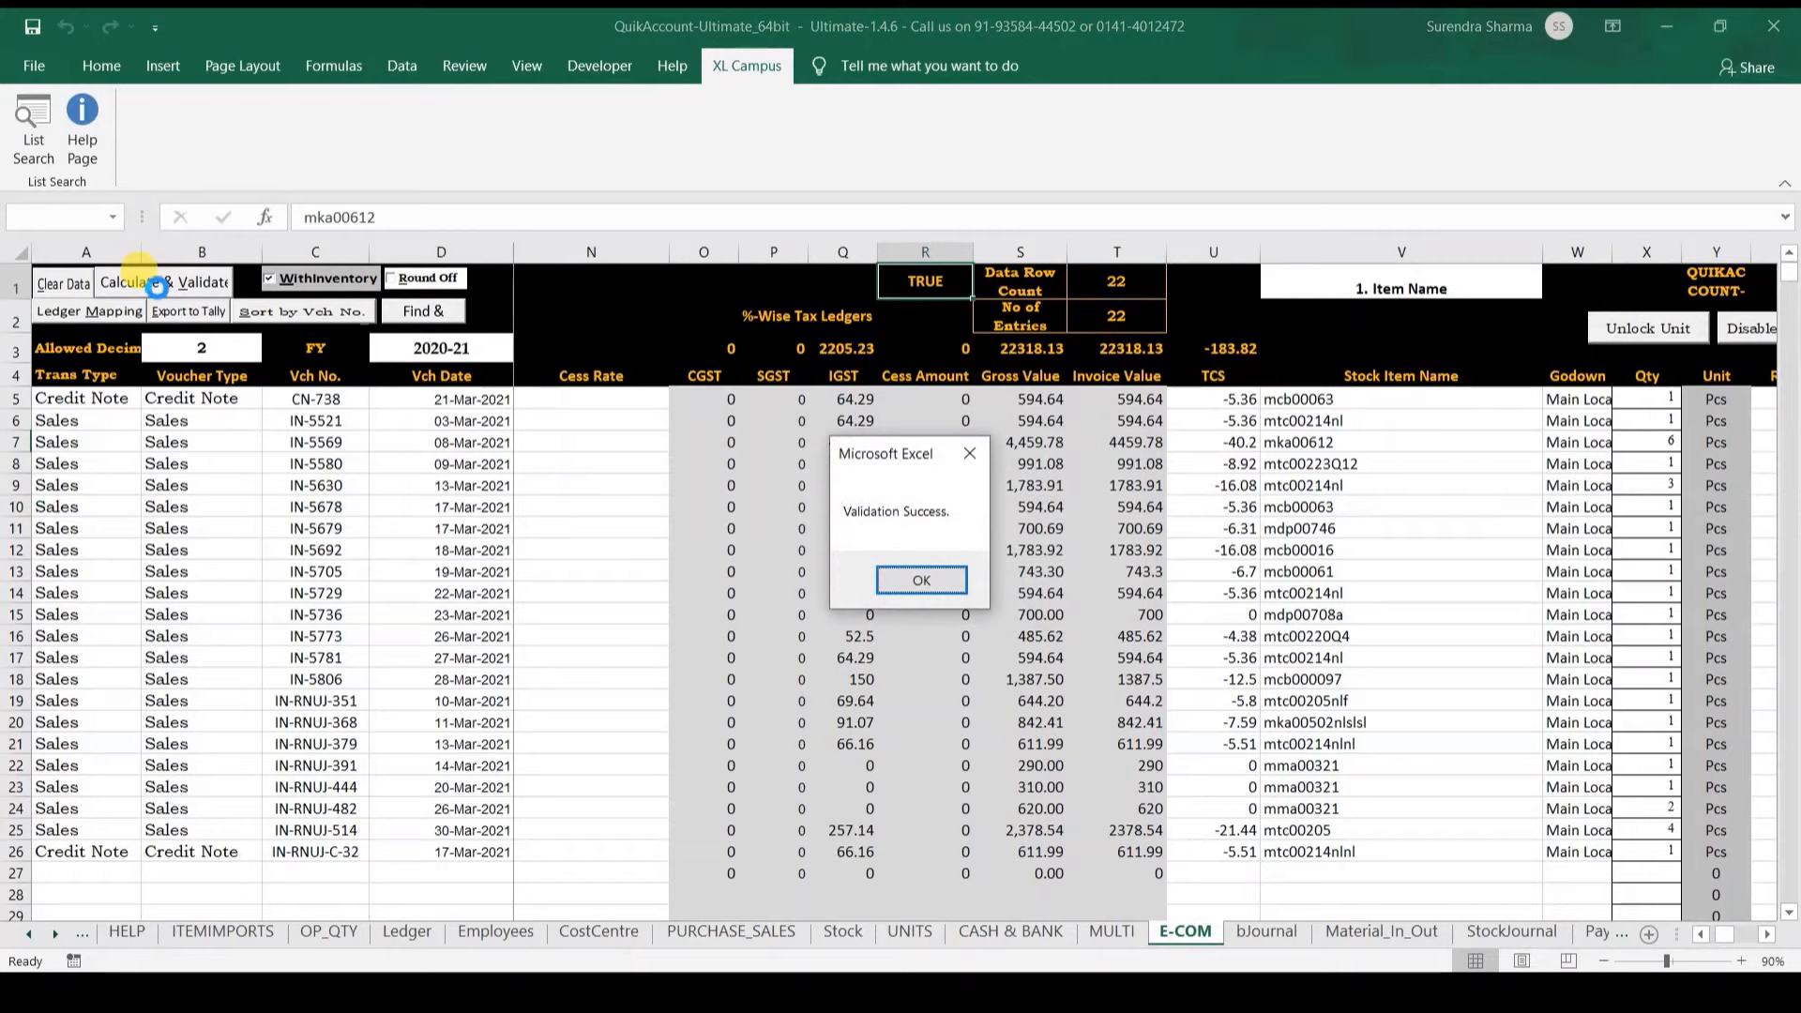
pyautogui.press('Return')
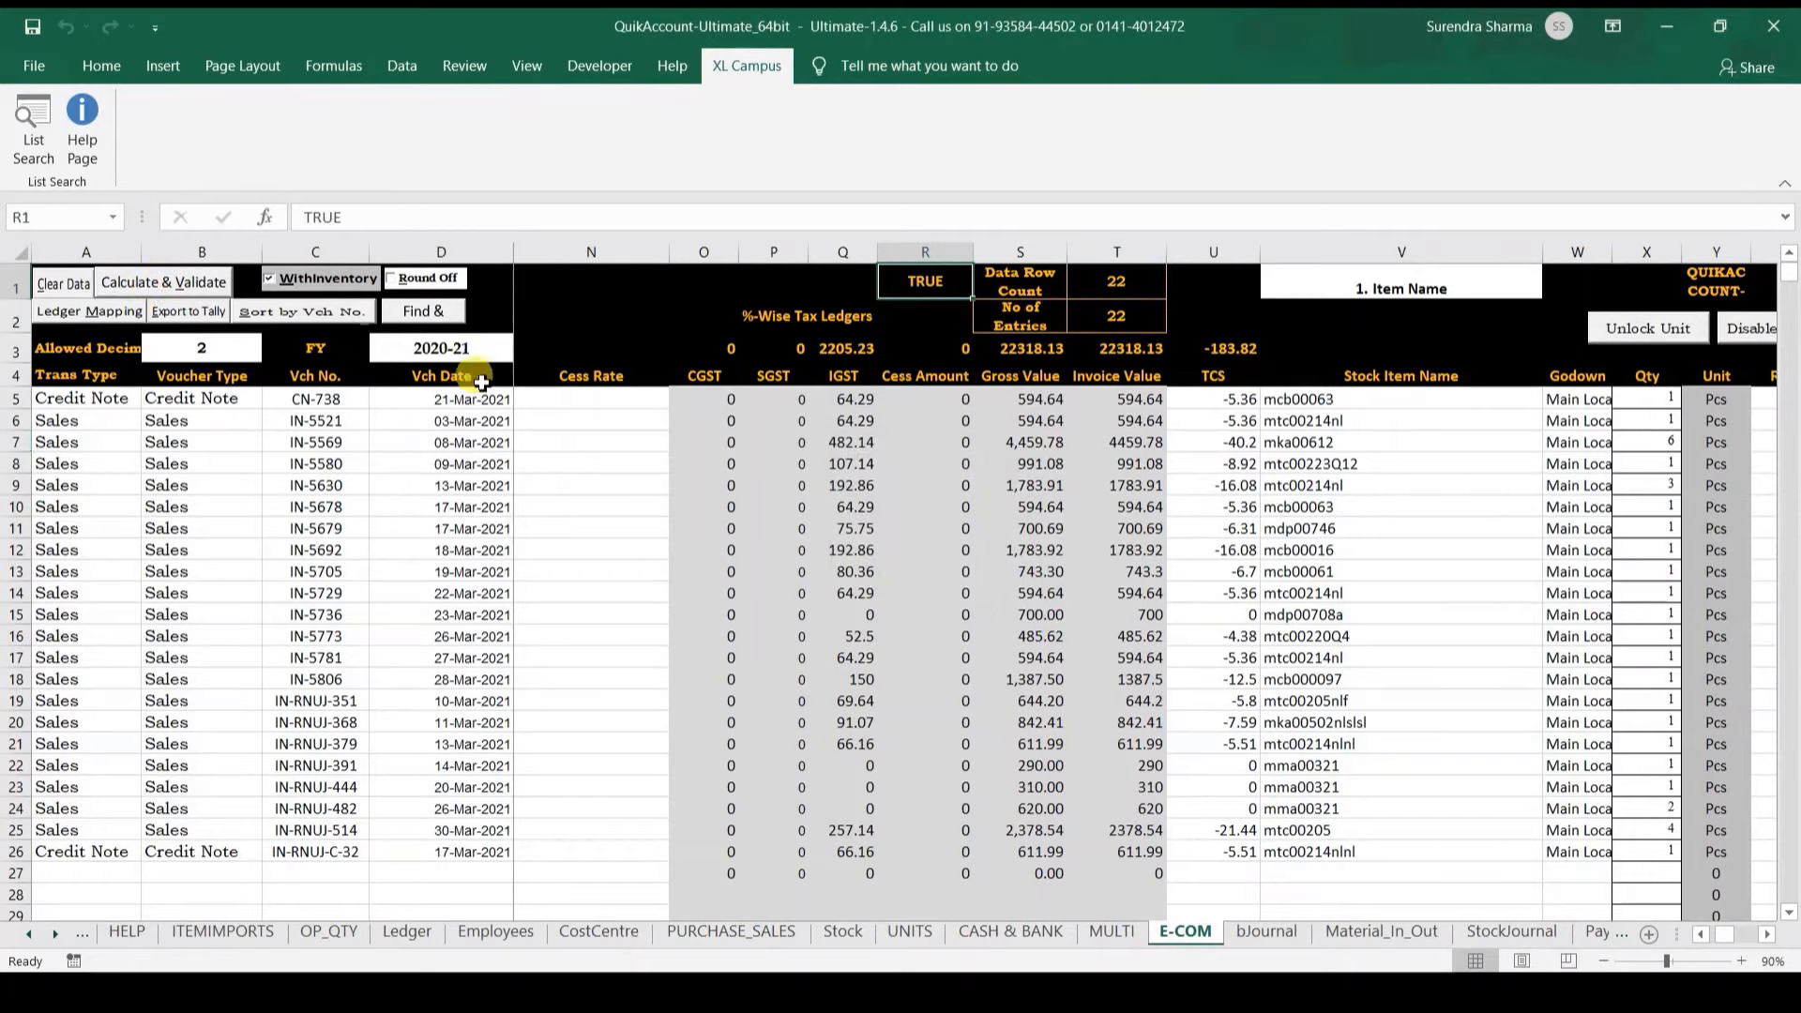
pyautogui.click(466, 379)
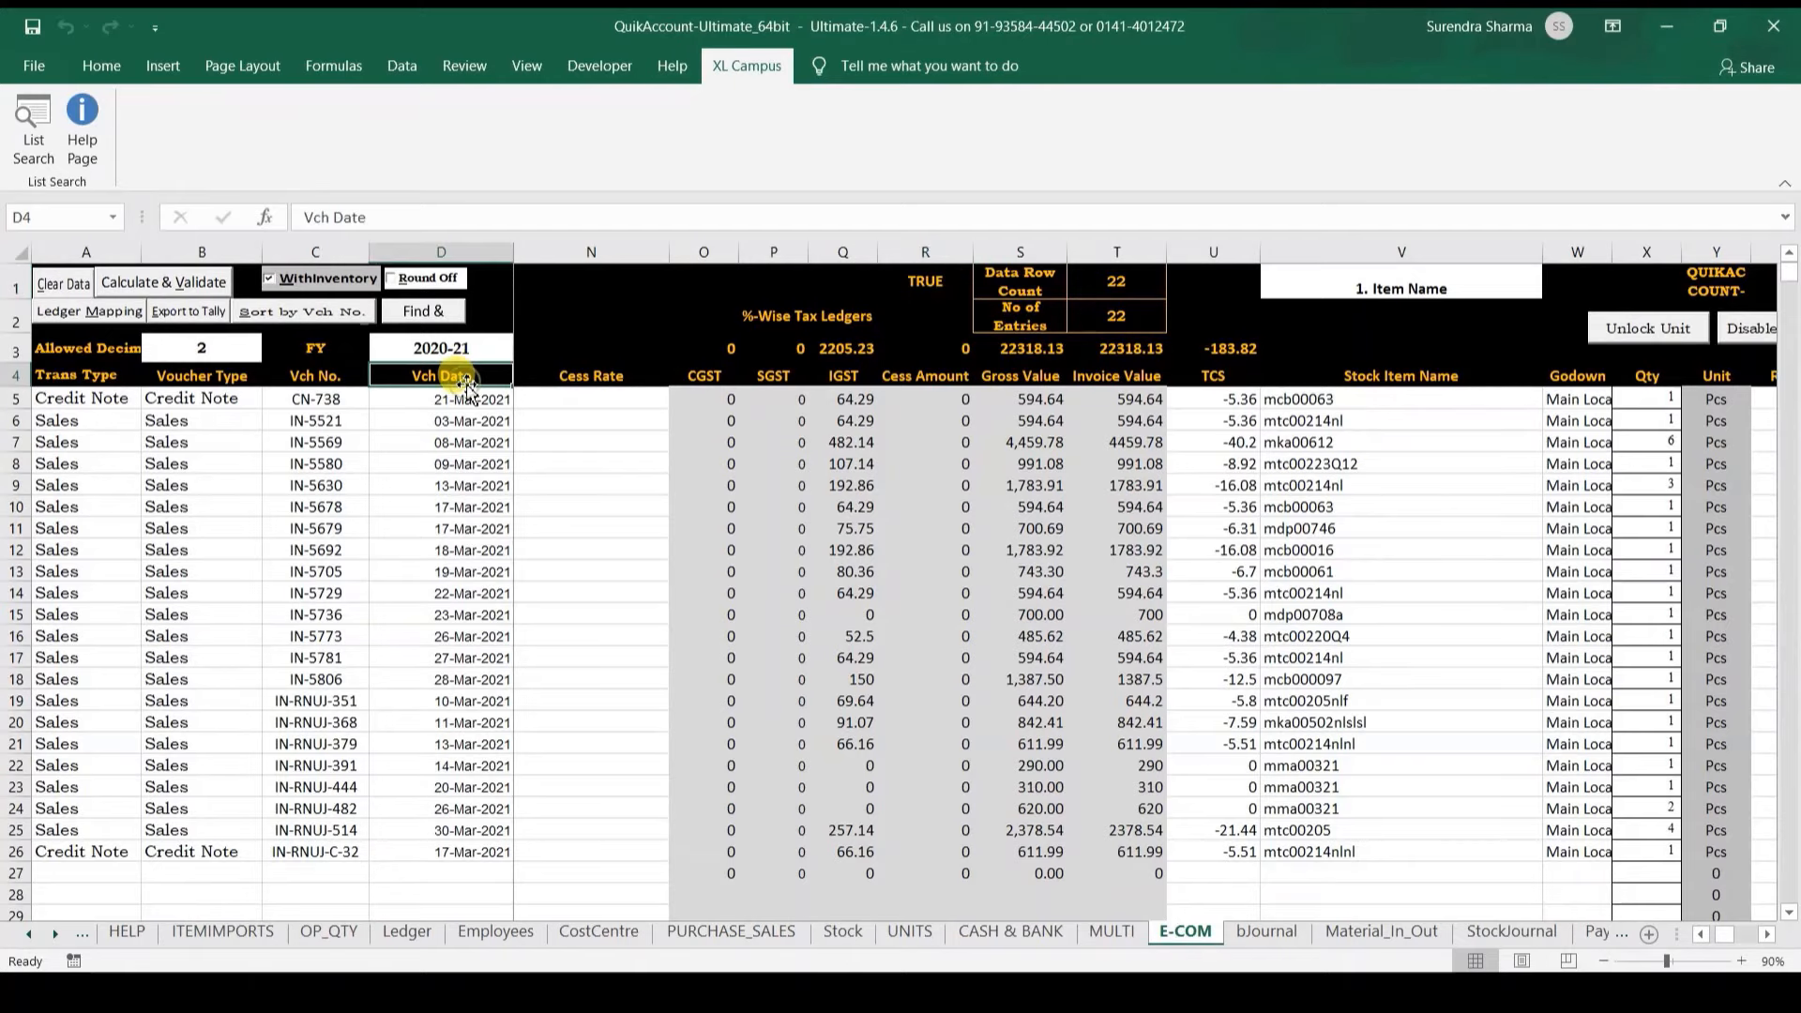
pyautogui.press('Right')
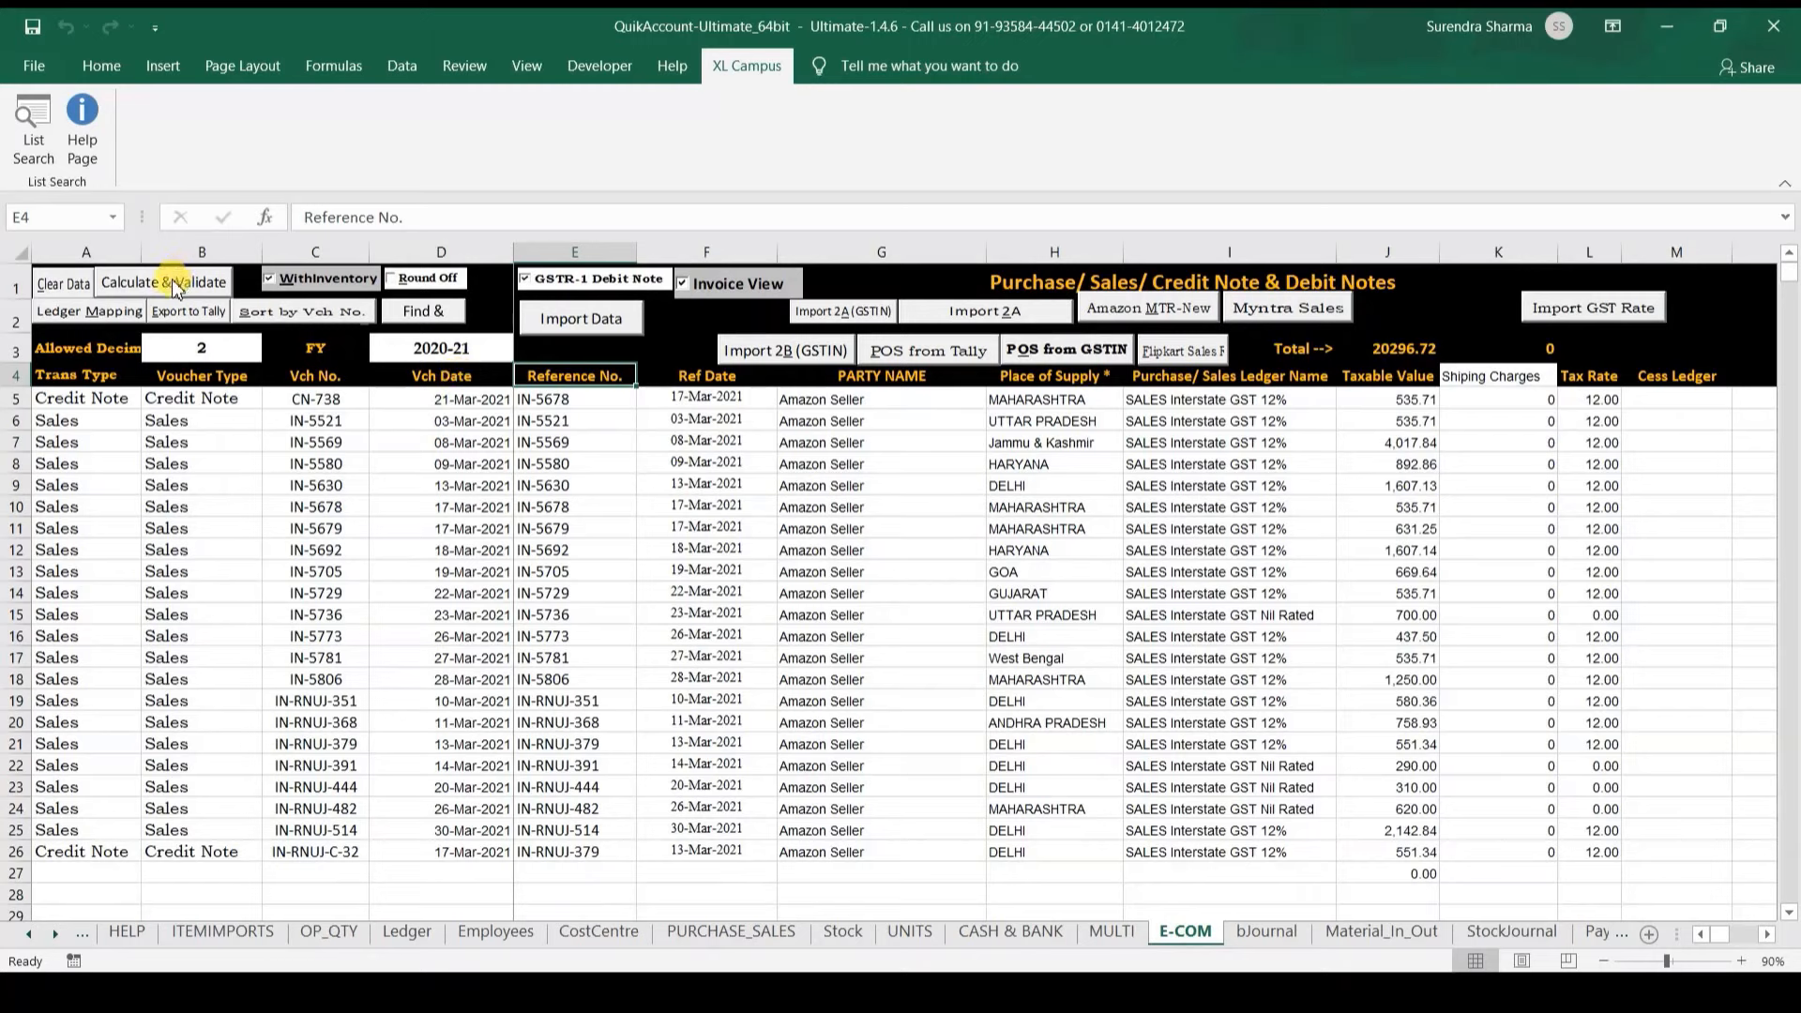
# Step: Export all 22 E-COM vouchers to Demo Company (22 created, 0 errors) and switch to TallyPrime
pyautogui.click(185, 309)
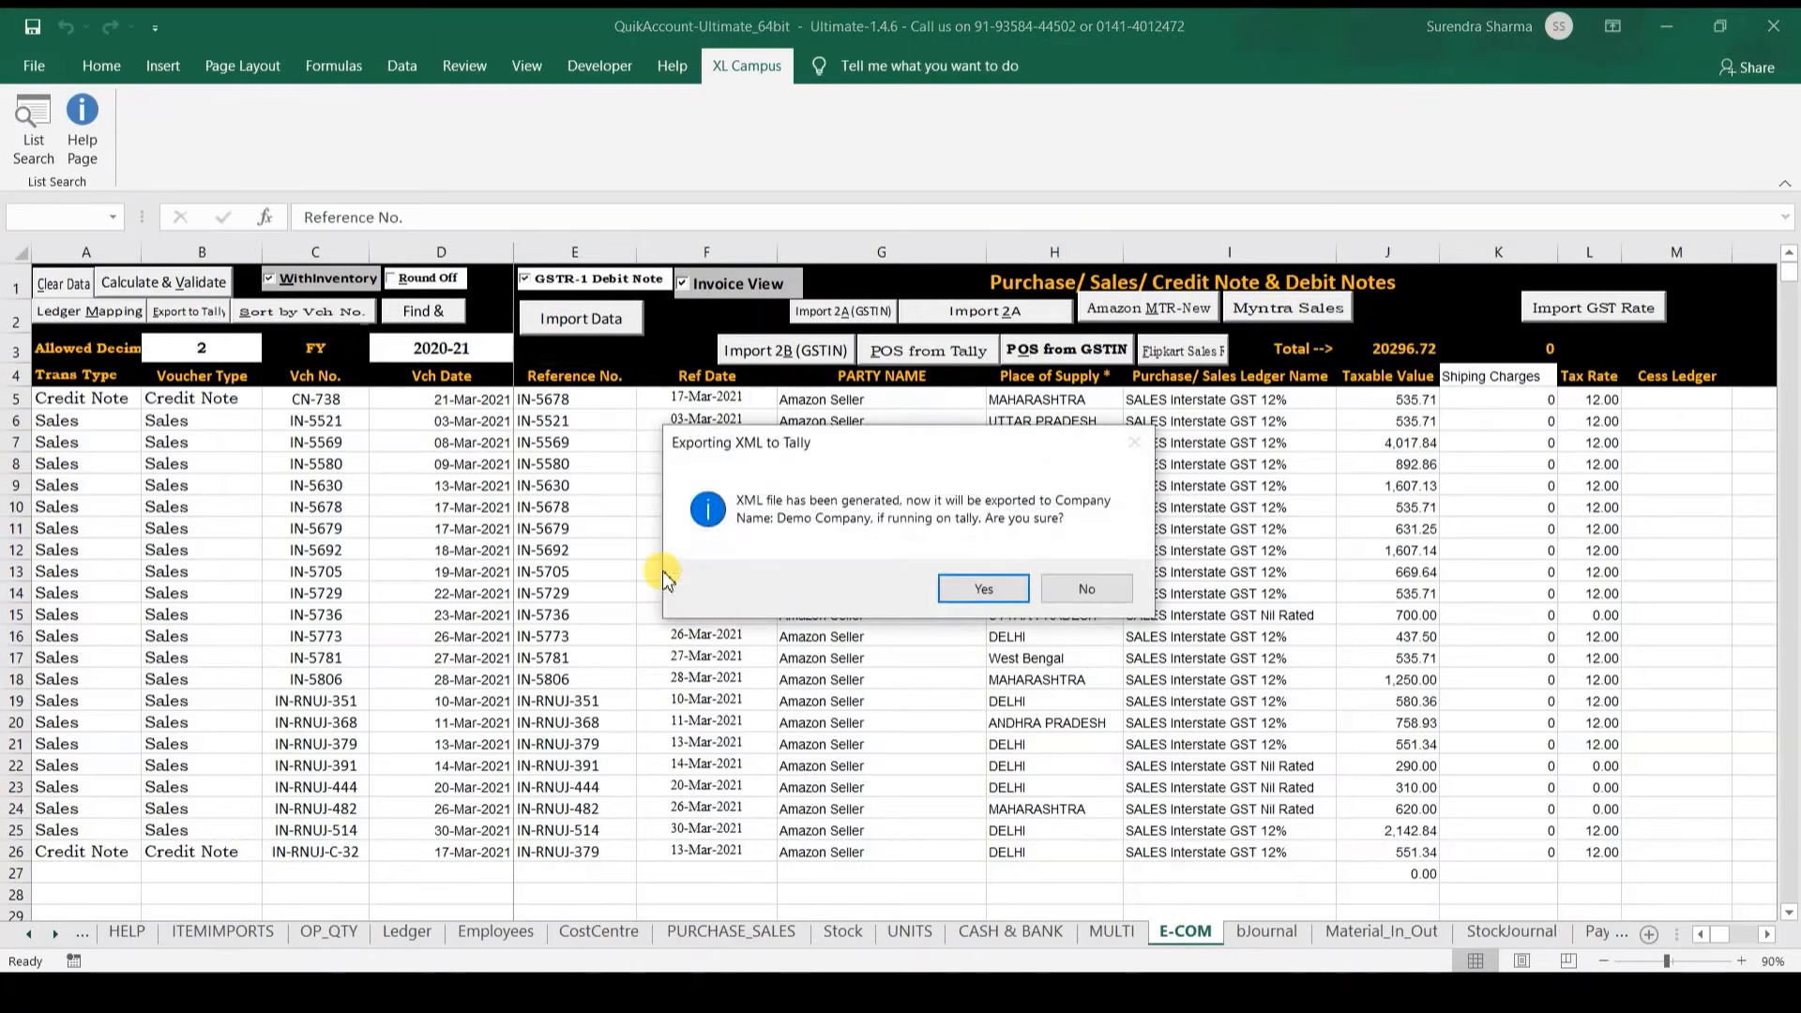
pyautogui.press('Return')
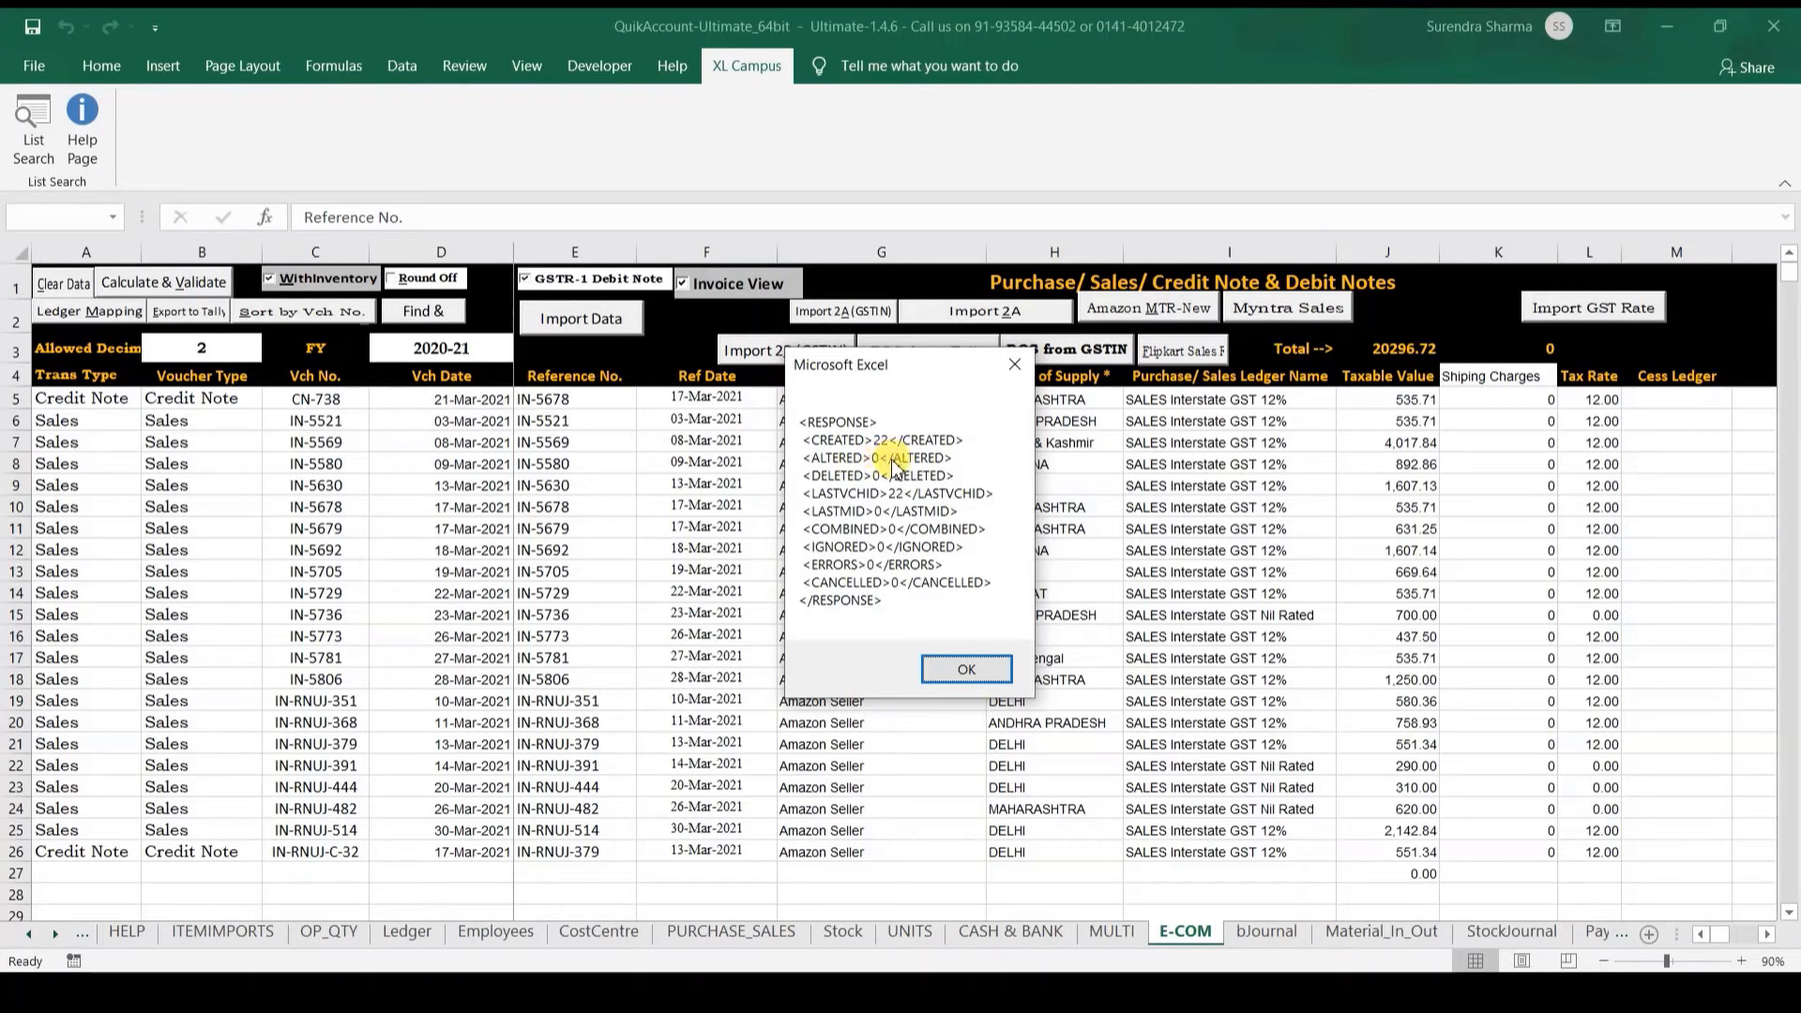
pyautogui.click(964, 675)
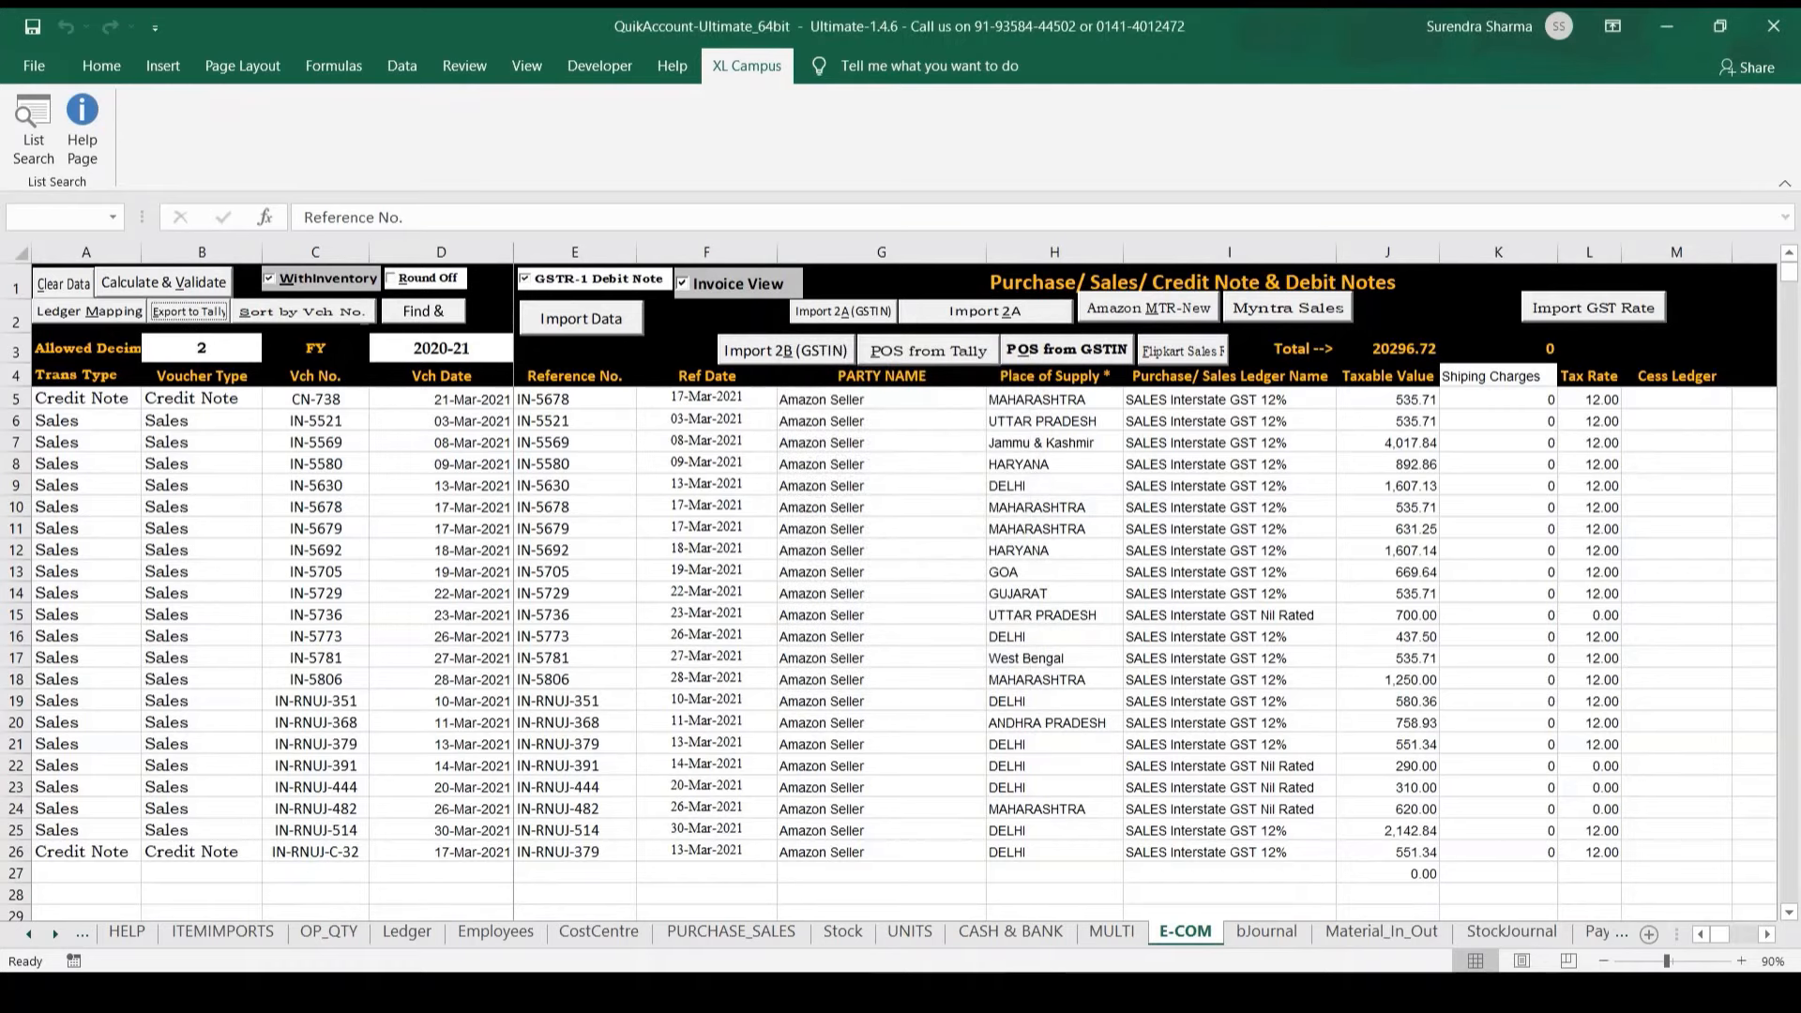
pyautogui.click(871, 993)
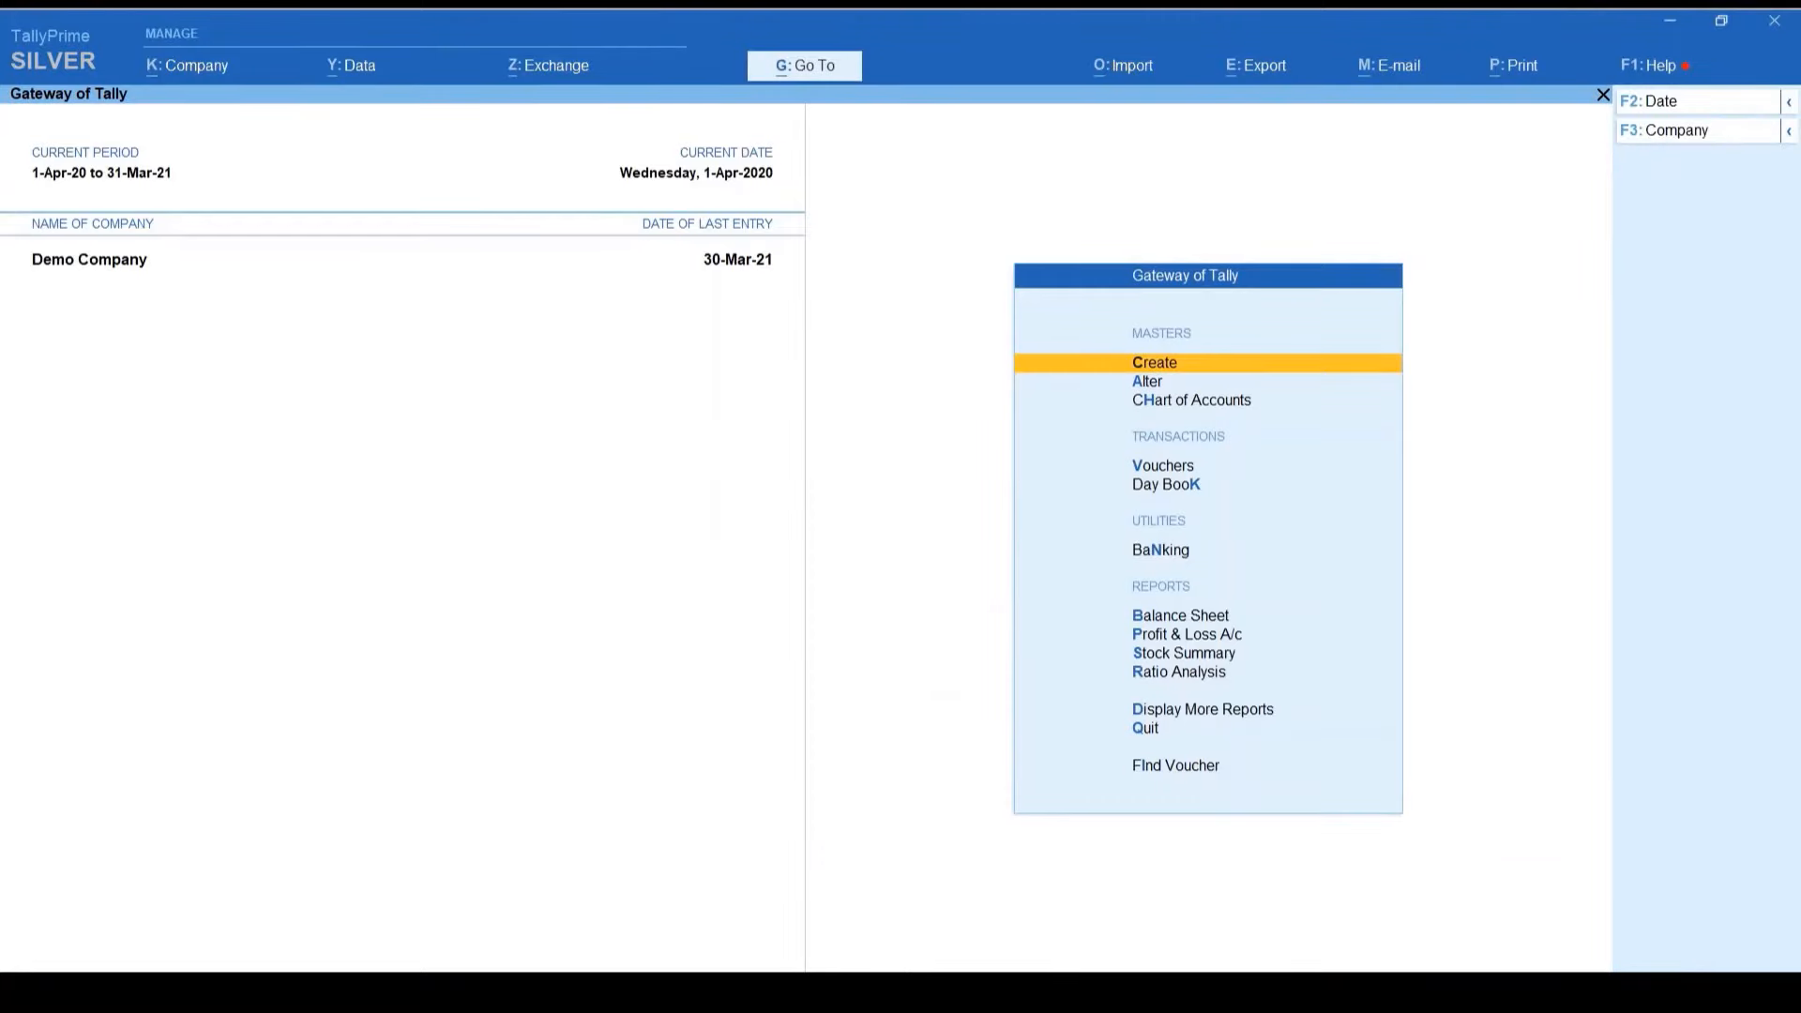
# Step: Open the Statistics report and check the 2 Credit Note and 20 Sales voucher counts
pyautogui.press('d')
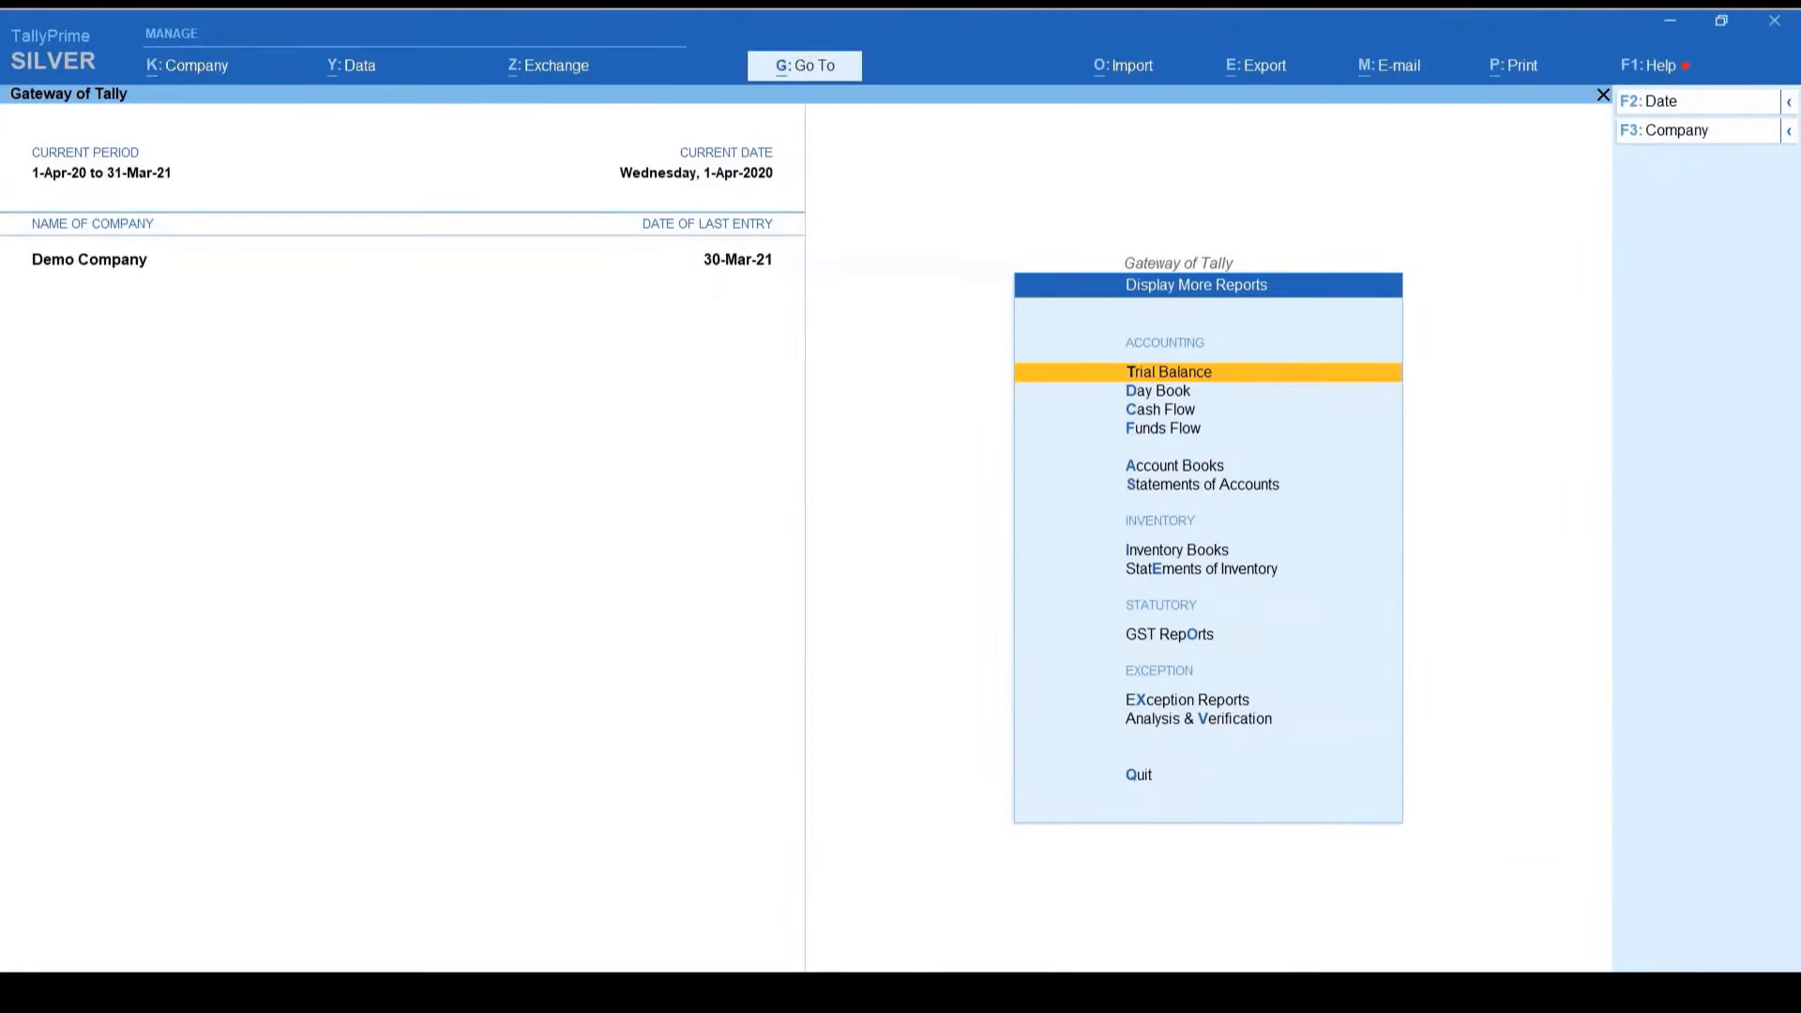
pyautogui.press('s')
pyautogui.press('s')
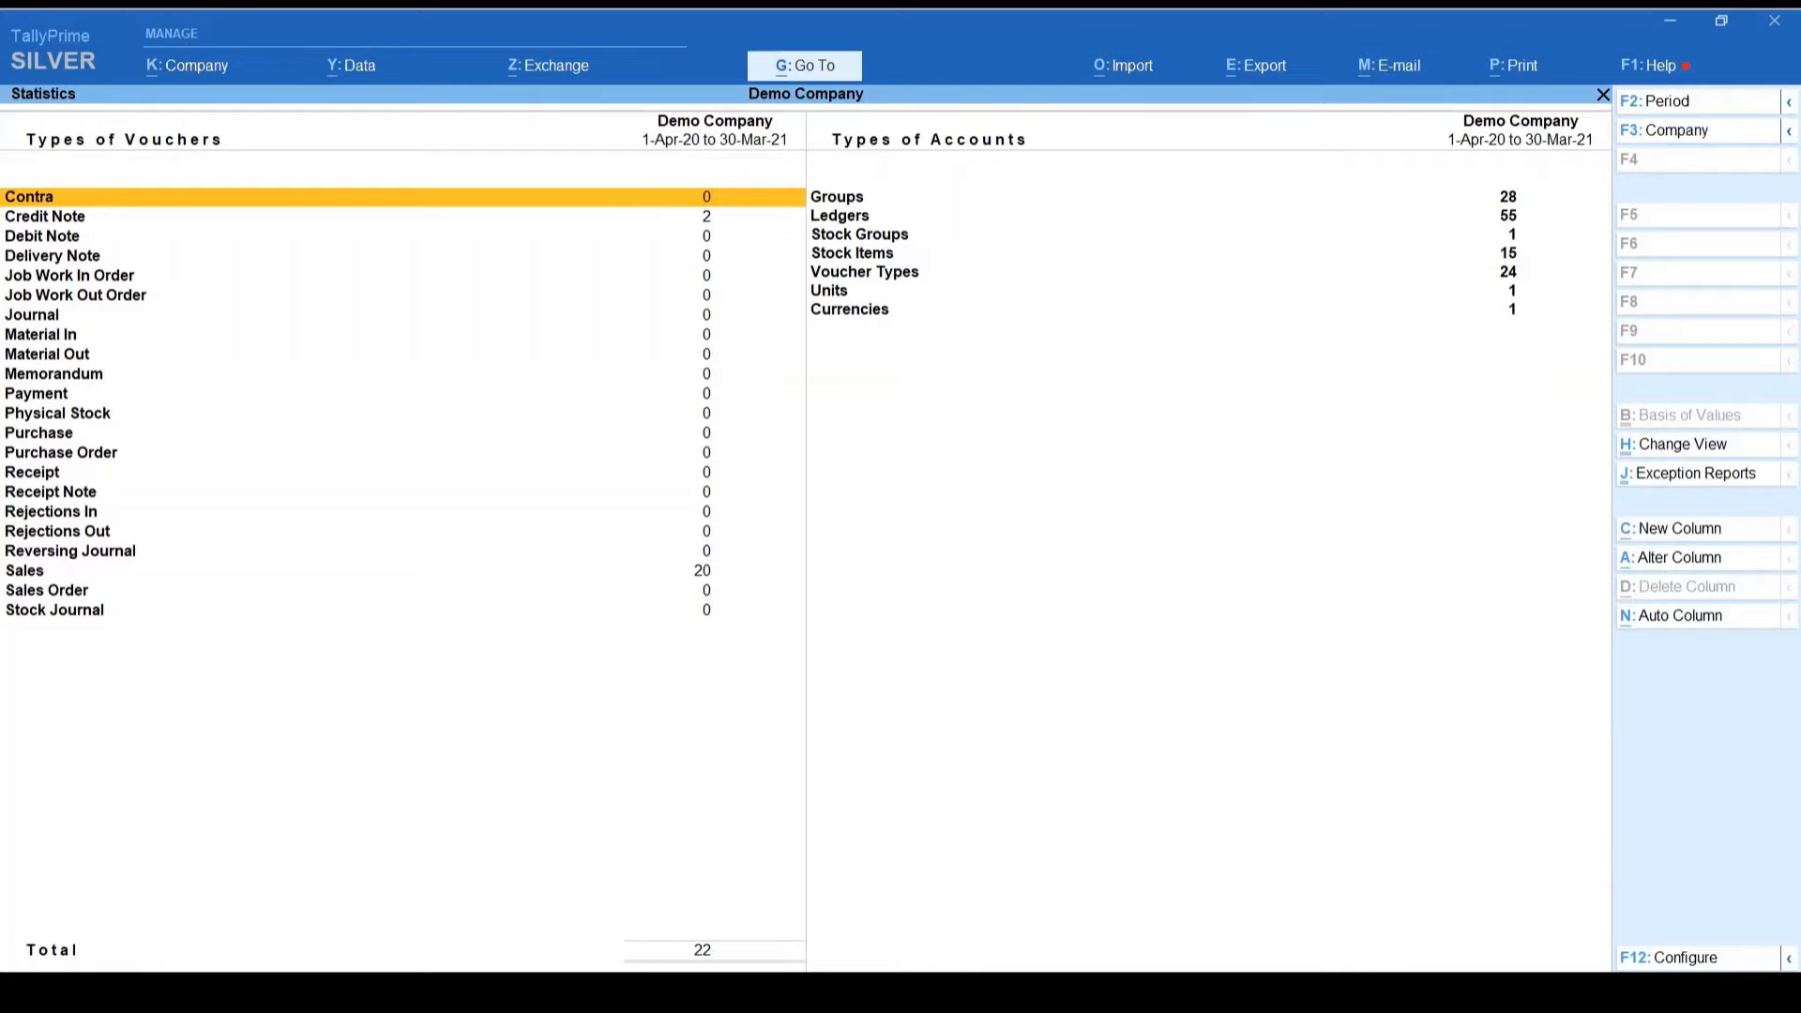
pyautogui.press('Down')
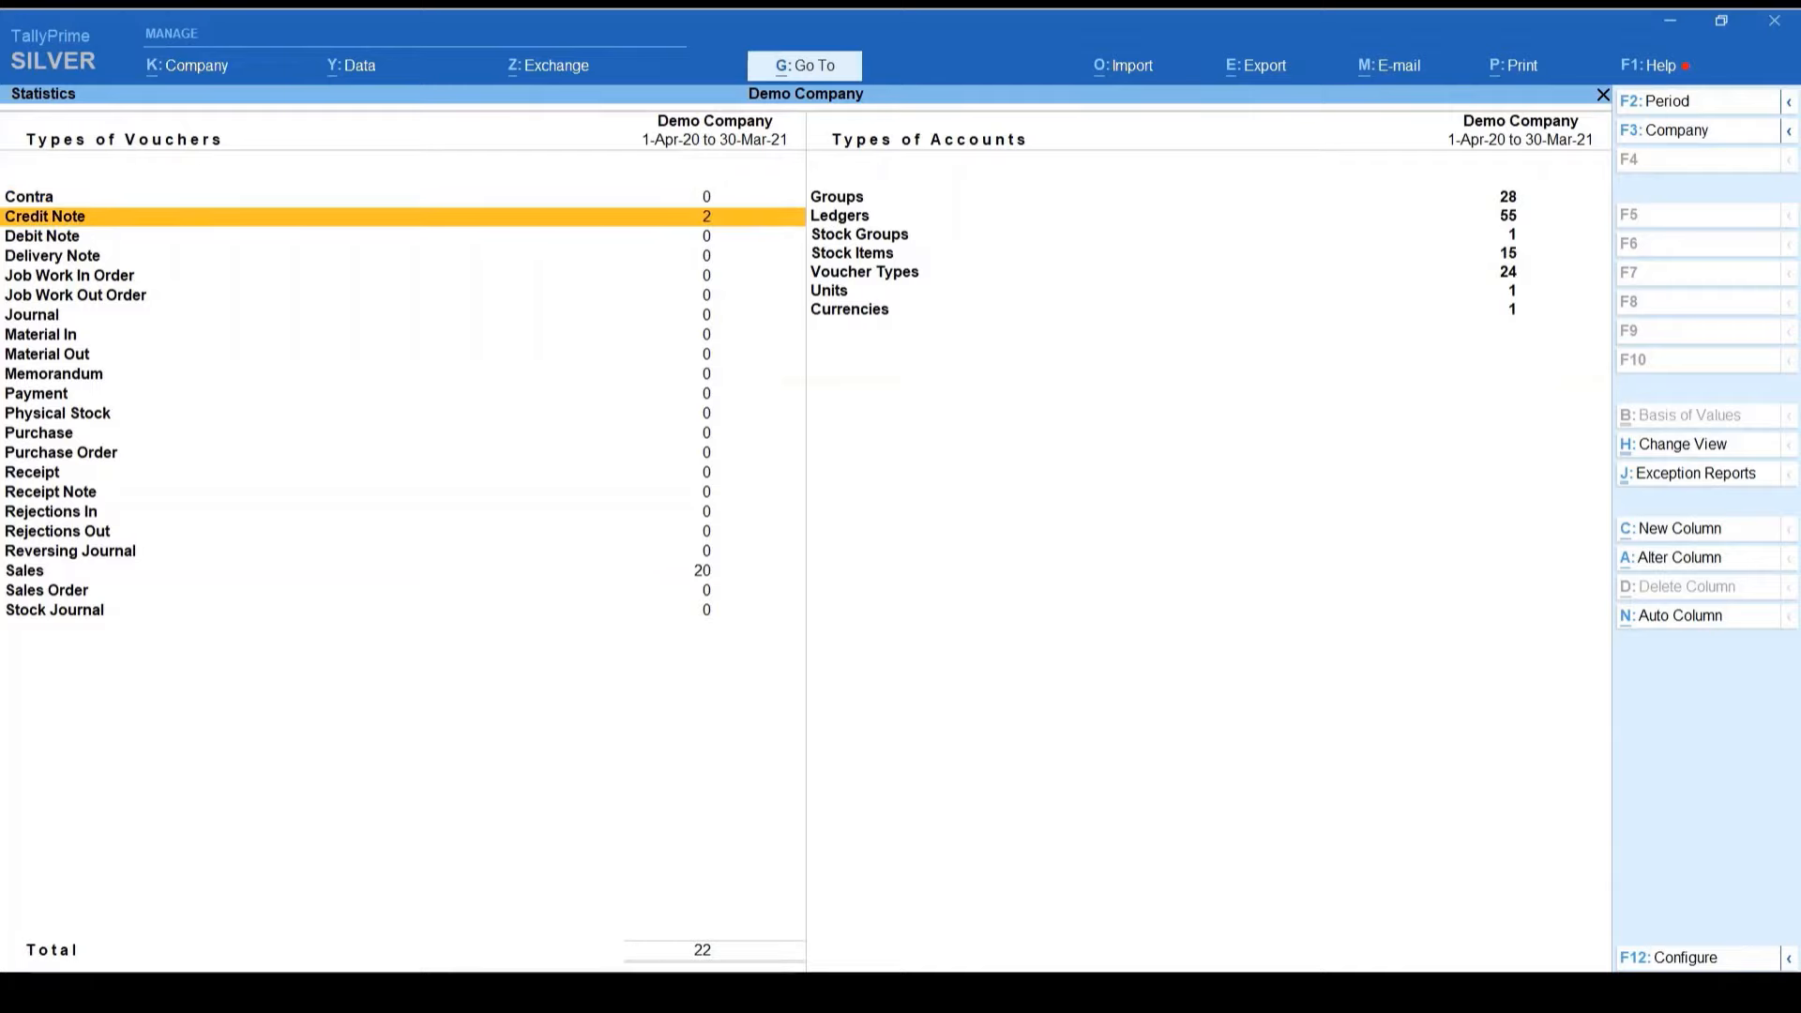
pyautogui.press('Down')
pyautogui.press('Down')
pyautogui.press('Down')
pyautogui.press('Down')
pyautogui.press('Down')
pyautogui.press('Down')
pyautogui.press('Down')
pyautogui.press('Down')
pyautogui.press('Down')
pyautogui.press('Down')
pyautogui.press('Down')
pyautogui.press('Down')
pyautogui.press('Down')
pyautogui.press('Down')
pyautogui.press('Down')
pyautogui.press('Down')
pyautogui.press('Down')
pyautogui.press('Down')
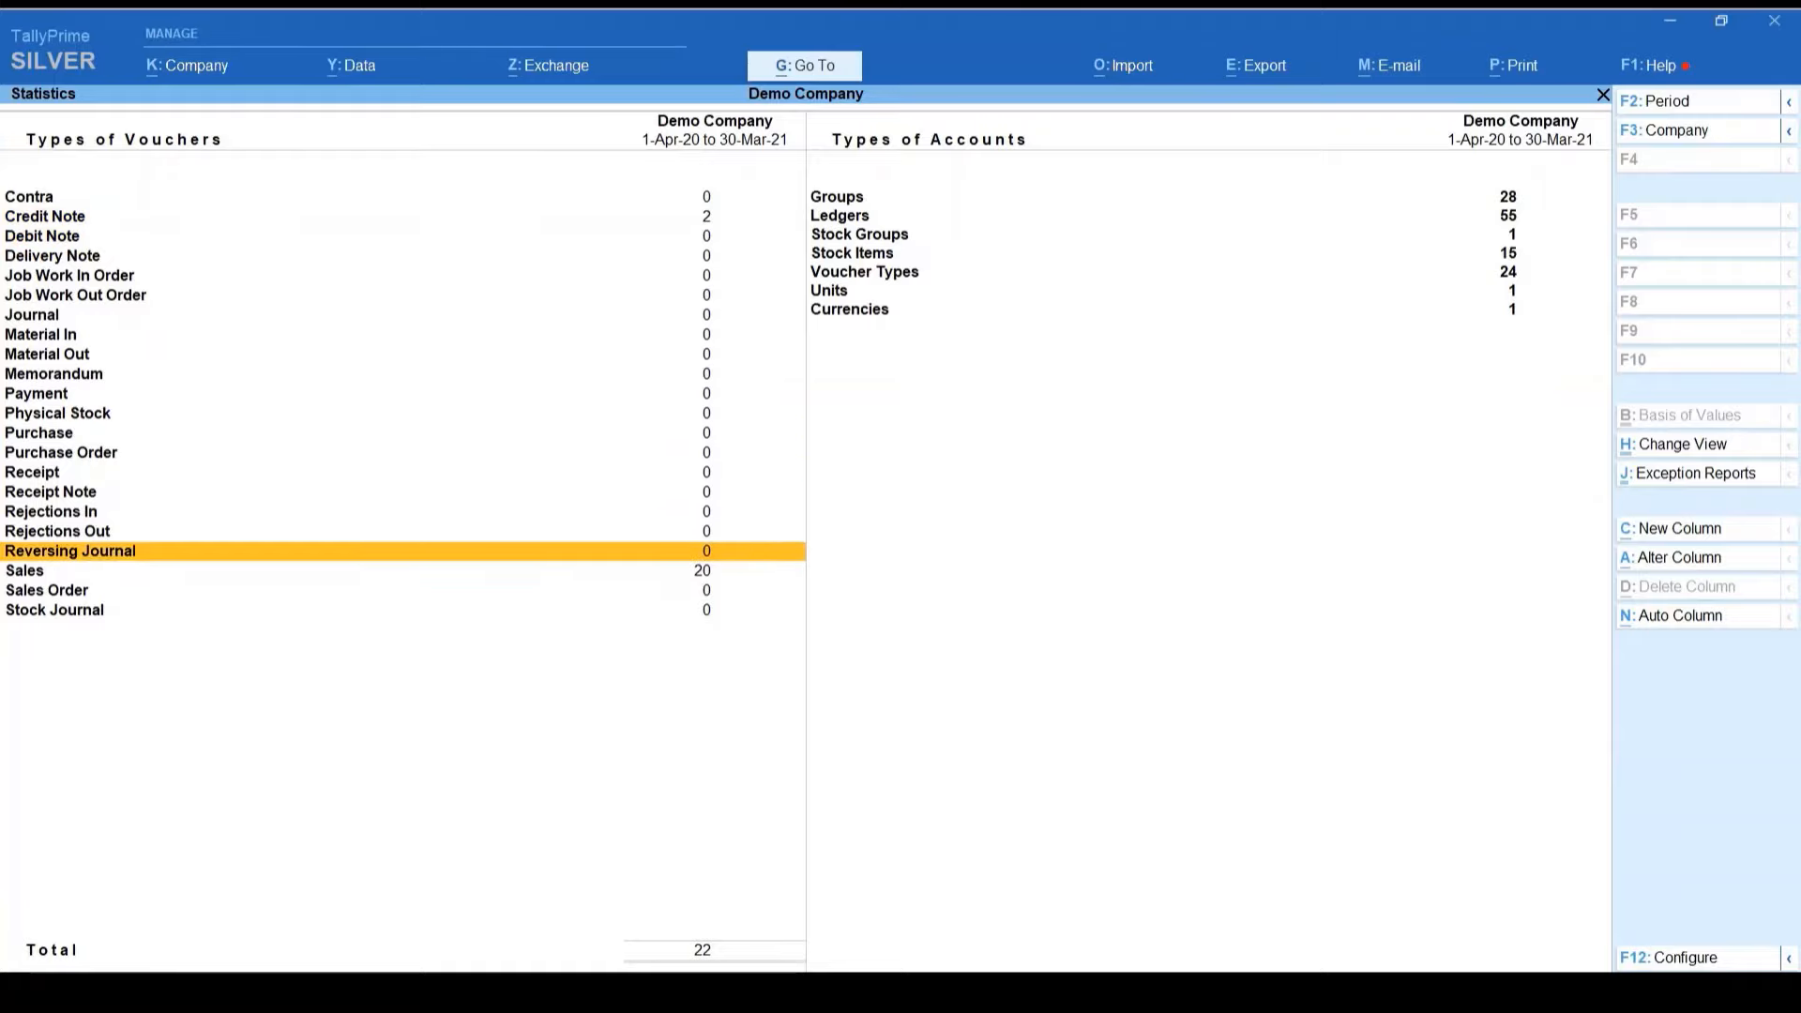
pyautogui.press('Home')
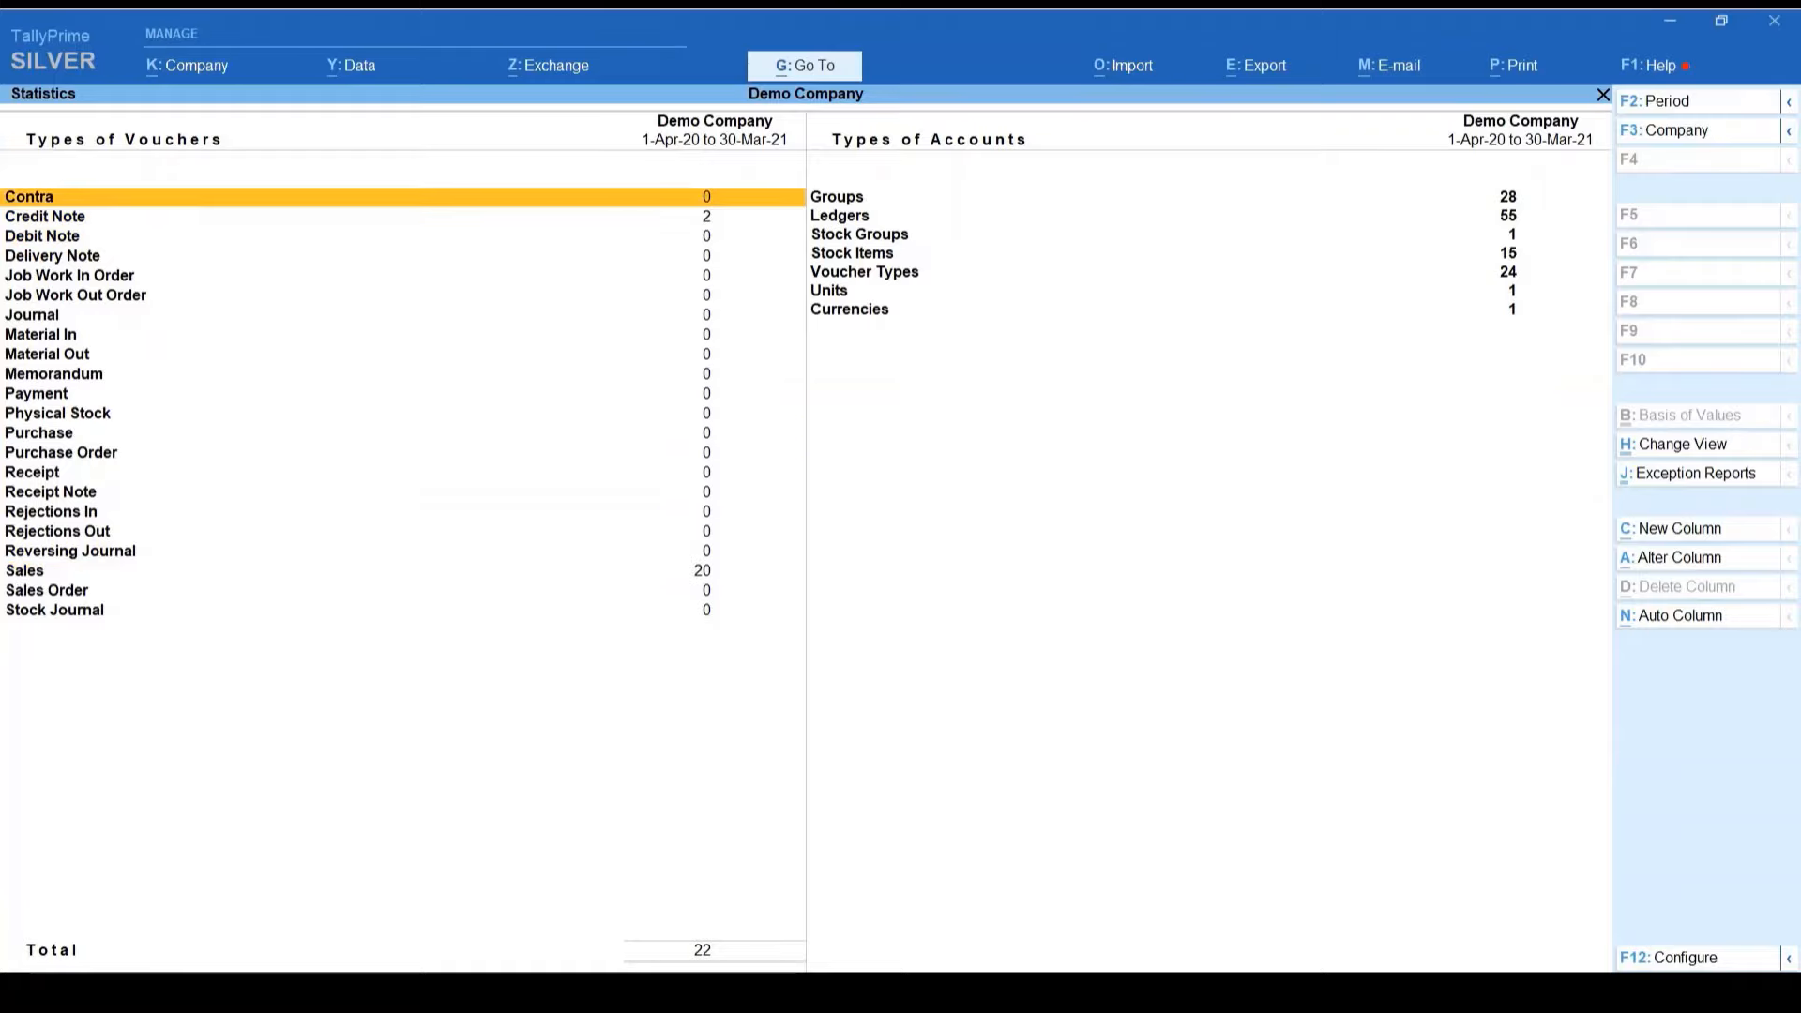
pyautogui.press('Down')
# Step: Drill into March credit note IN-RNUJ-C-32, review its original invoice number and date, and accept it
pyautogui.press('Return')
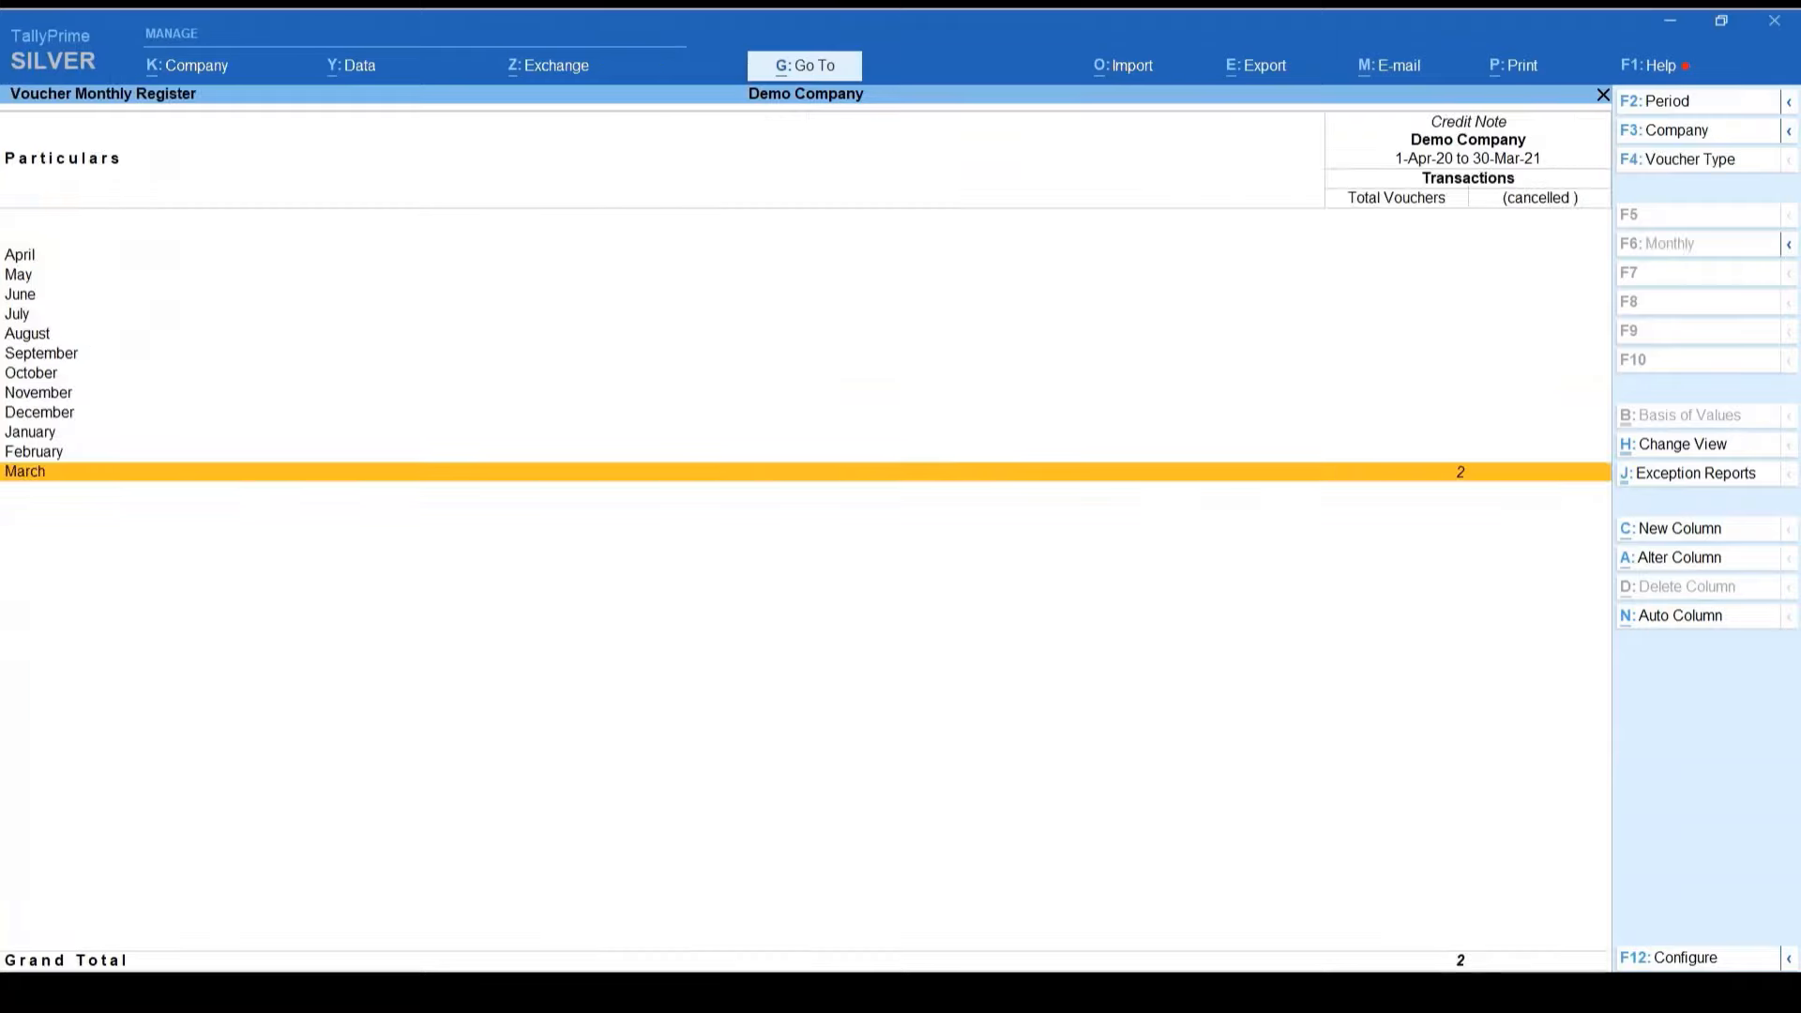
pyautogui.press('Return')
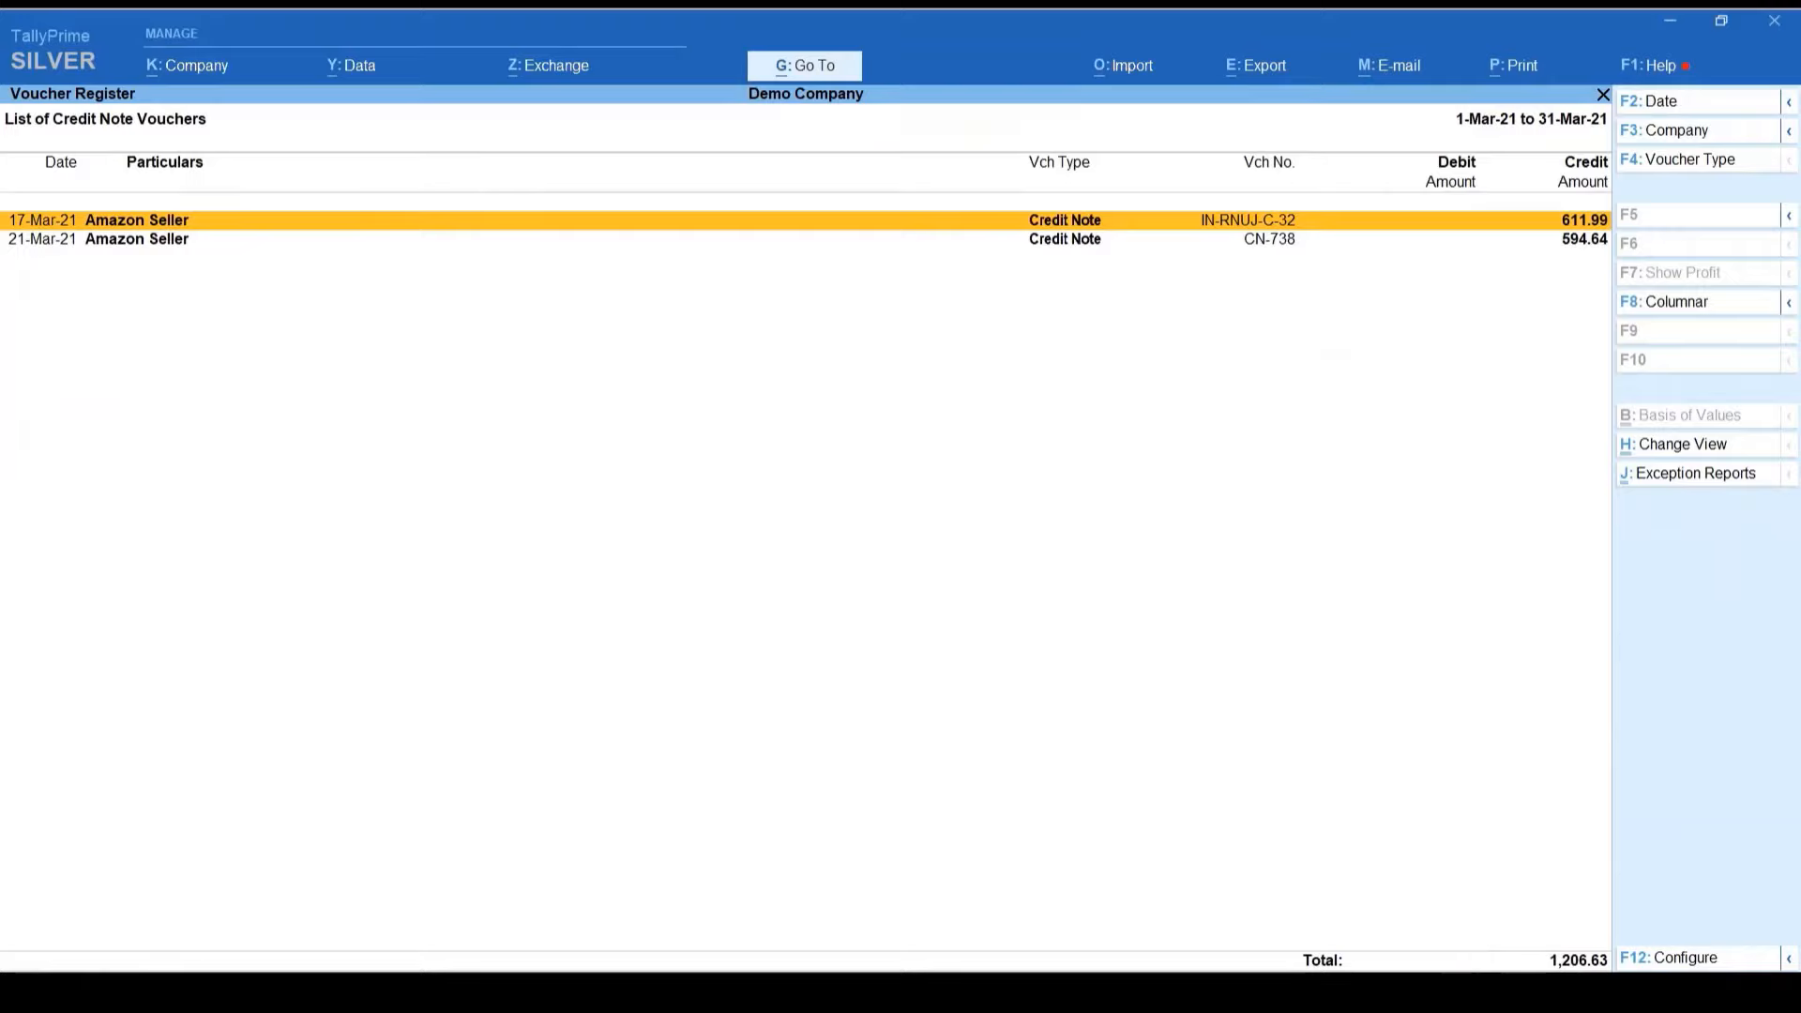
pyautogui.press('Return')
pyautogui.press('Return')
pyautogui.press('Return')
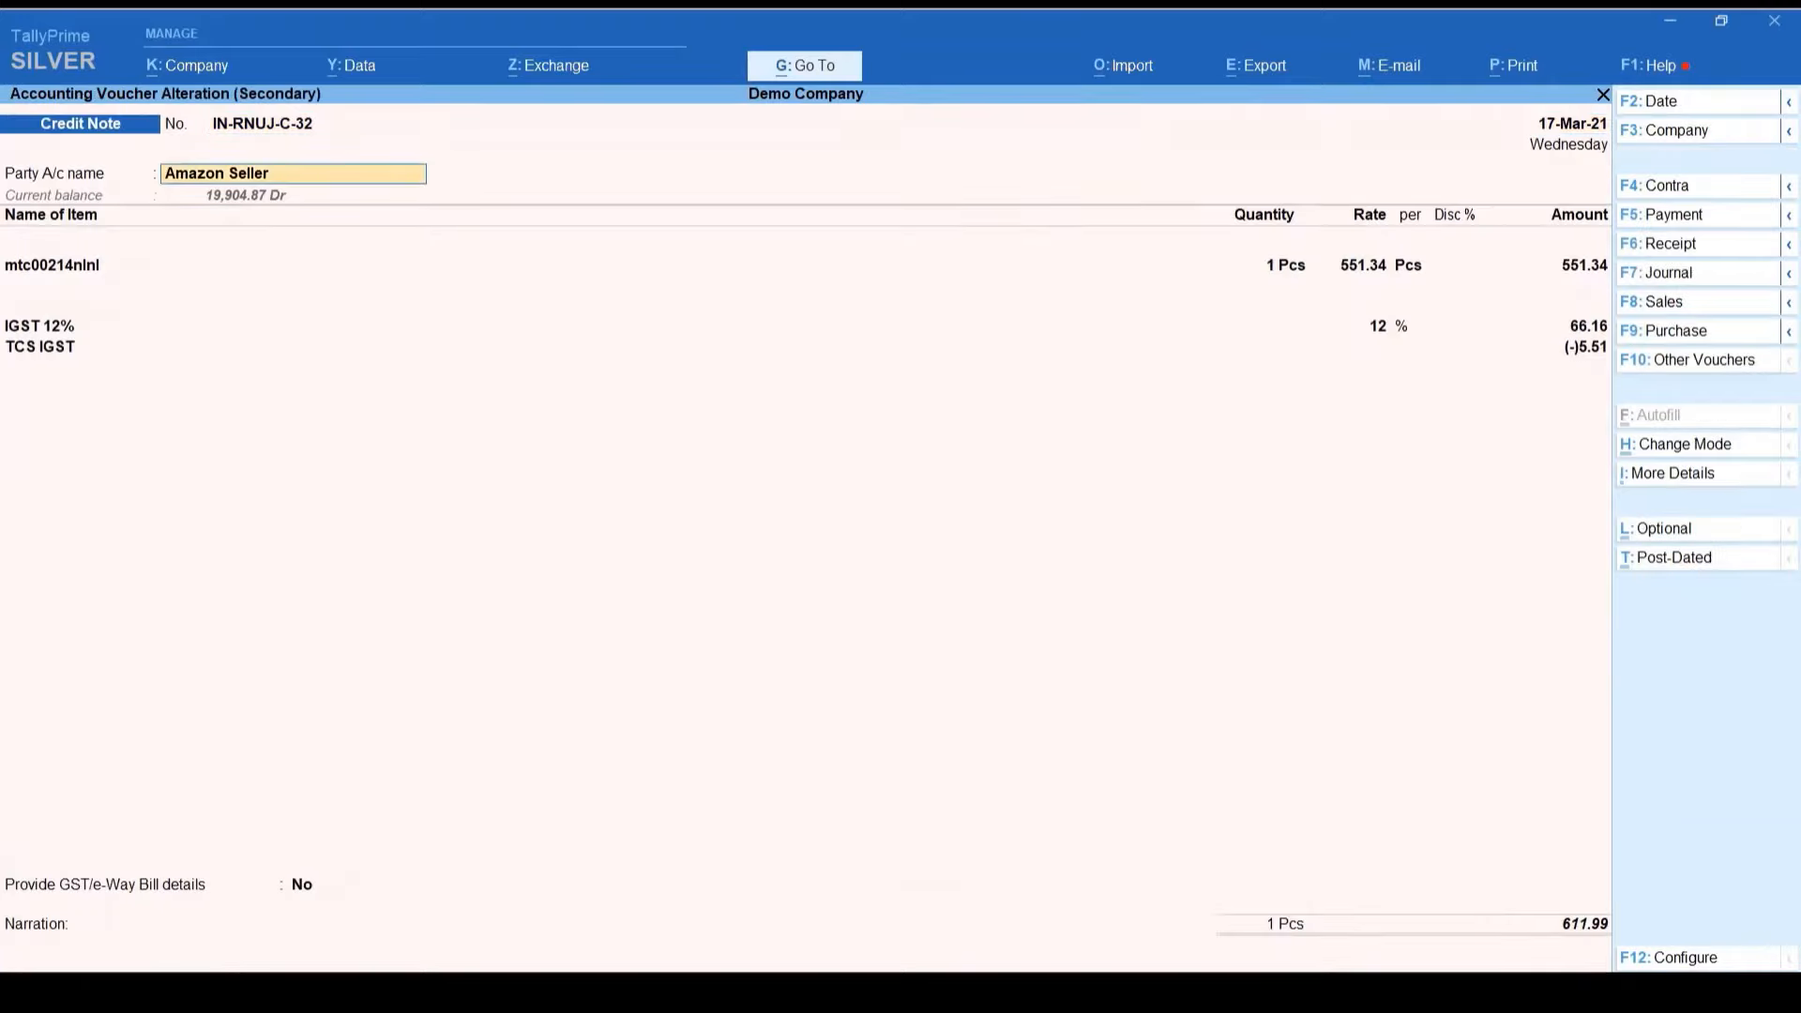
pyautogui.press('Return')
pyautogui.press('Return')
pyautogui.press('Return')
pyautogui.press('Return')
pyautogui.press('Return')
pyautogui.press('Return')
pyautogui.press('Return')
pyautogui.press('Return')
pyautogui.press('Return')
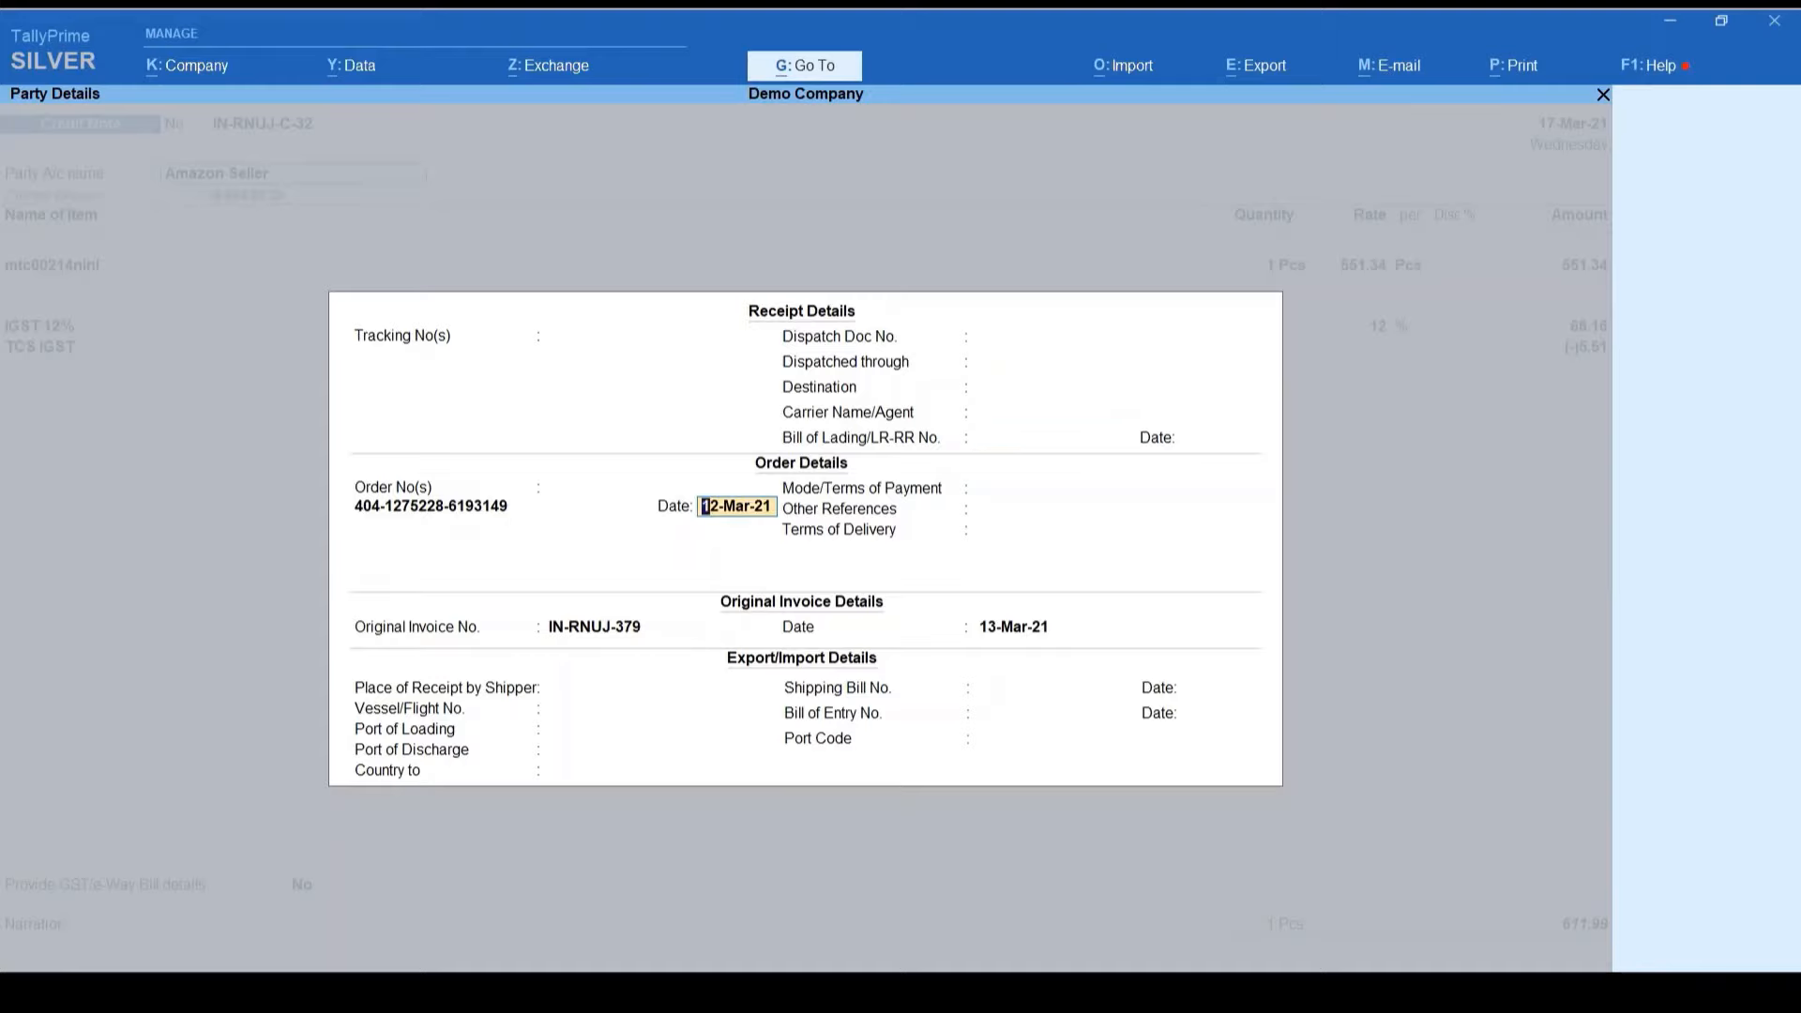
pyautogui.press('Return')
pyautogui.press('Return')
pyautogui.press('Return')
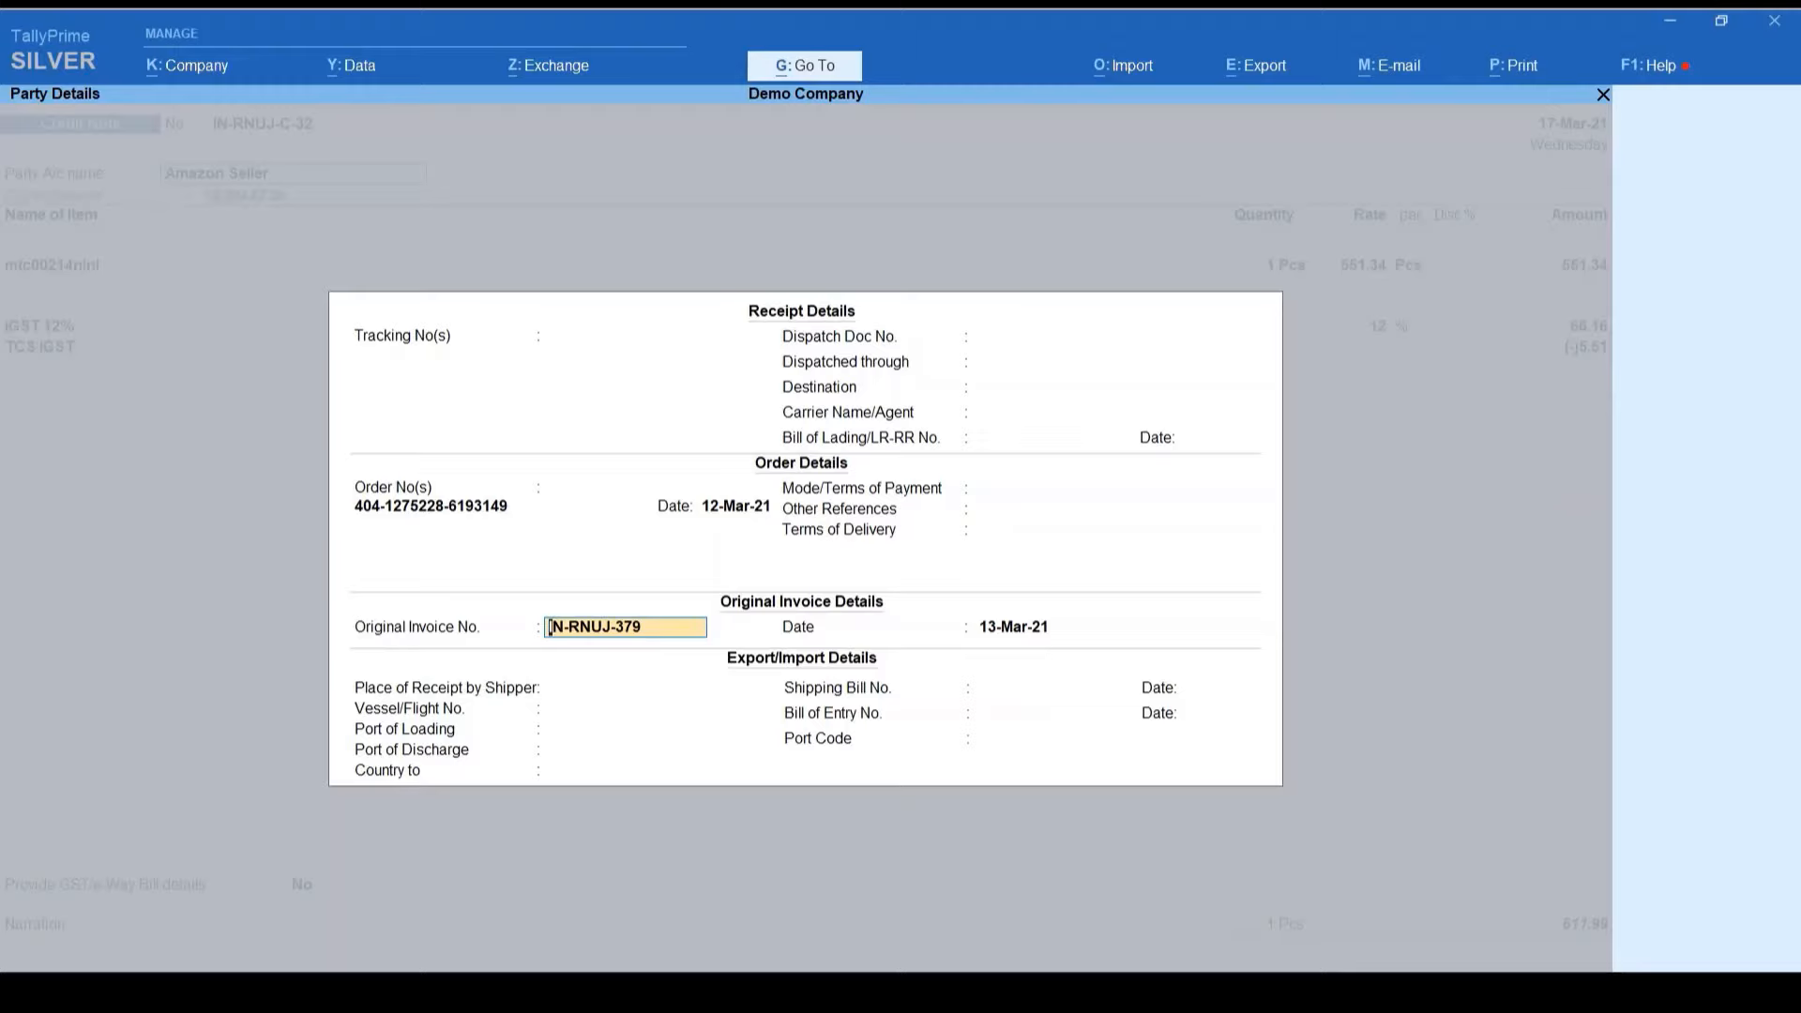
pyautogui.press('Return')
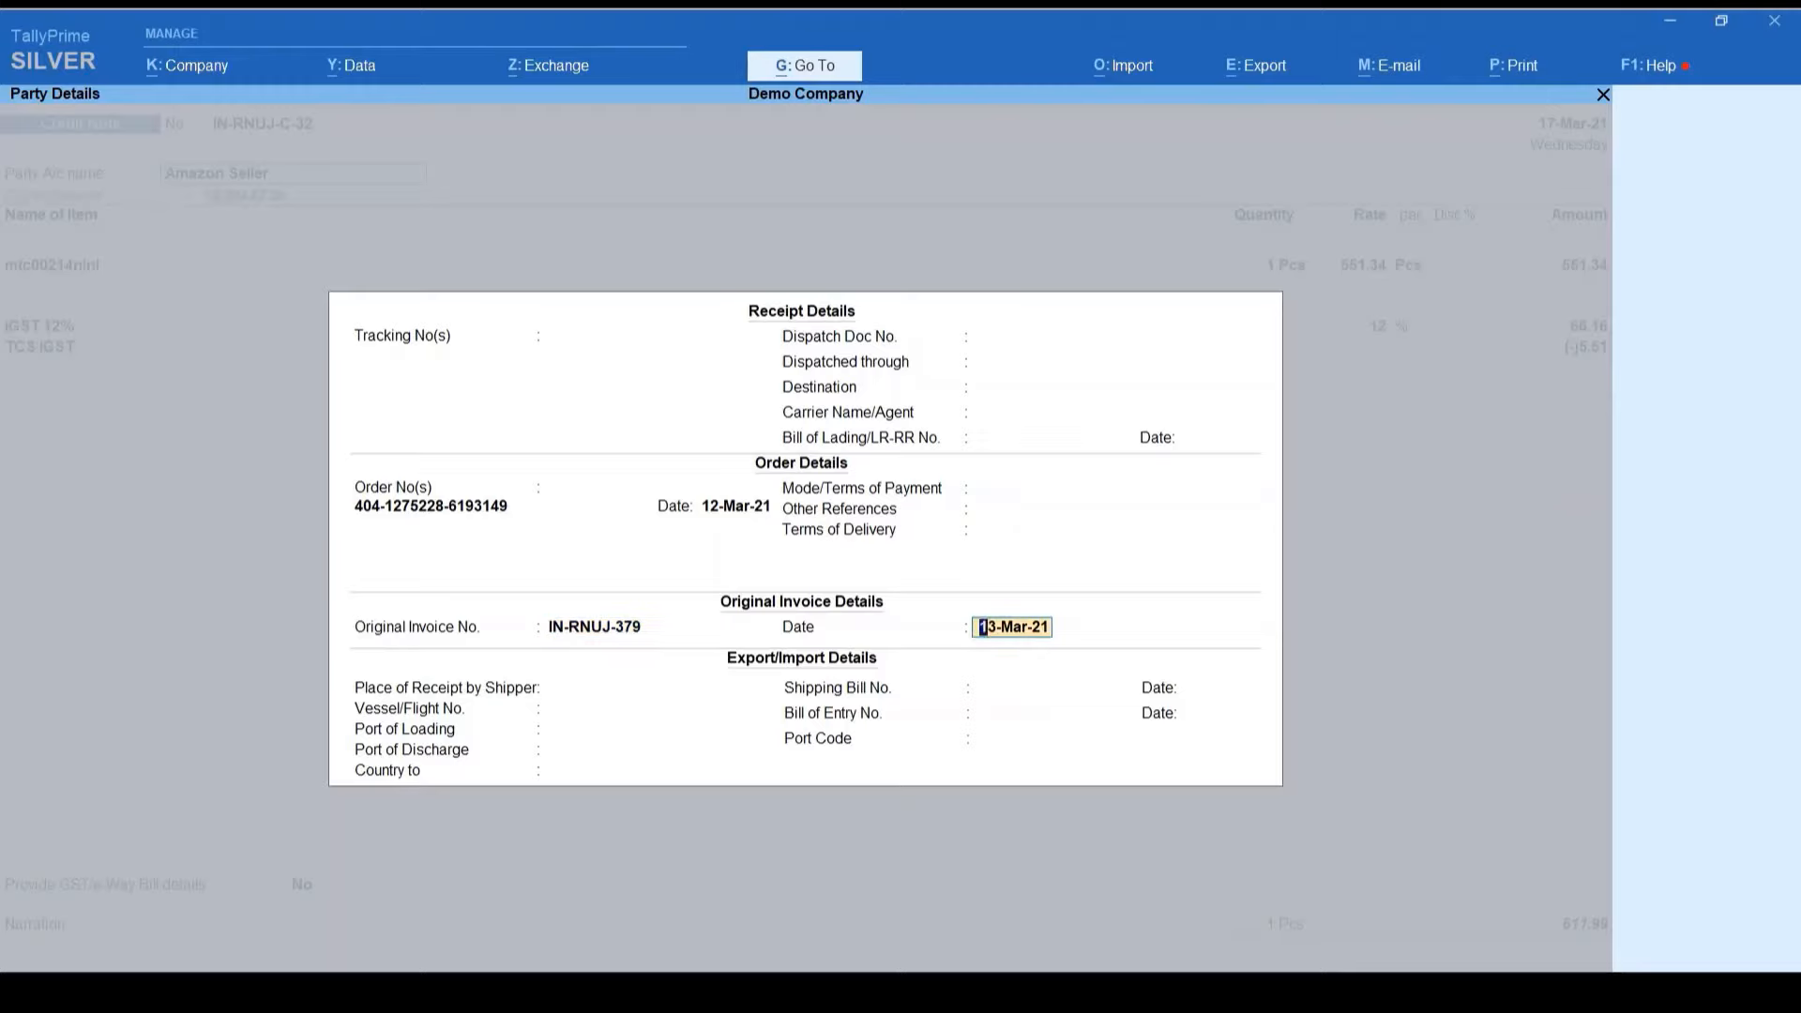
pyautogui.press('Return')
pyautogui.press('Return')
pyautogui.press('Return')
pyautogui.press('Return')
pyautogui.press('Return')
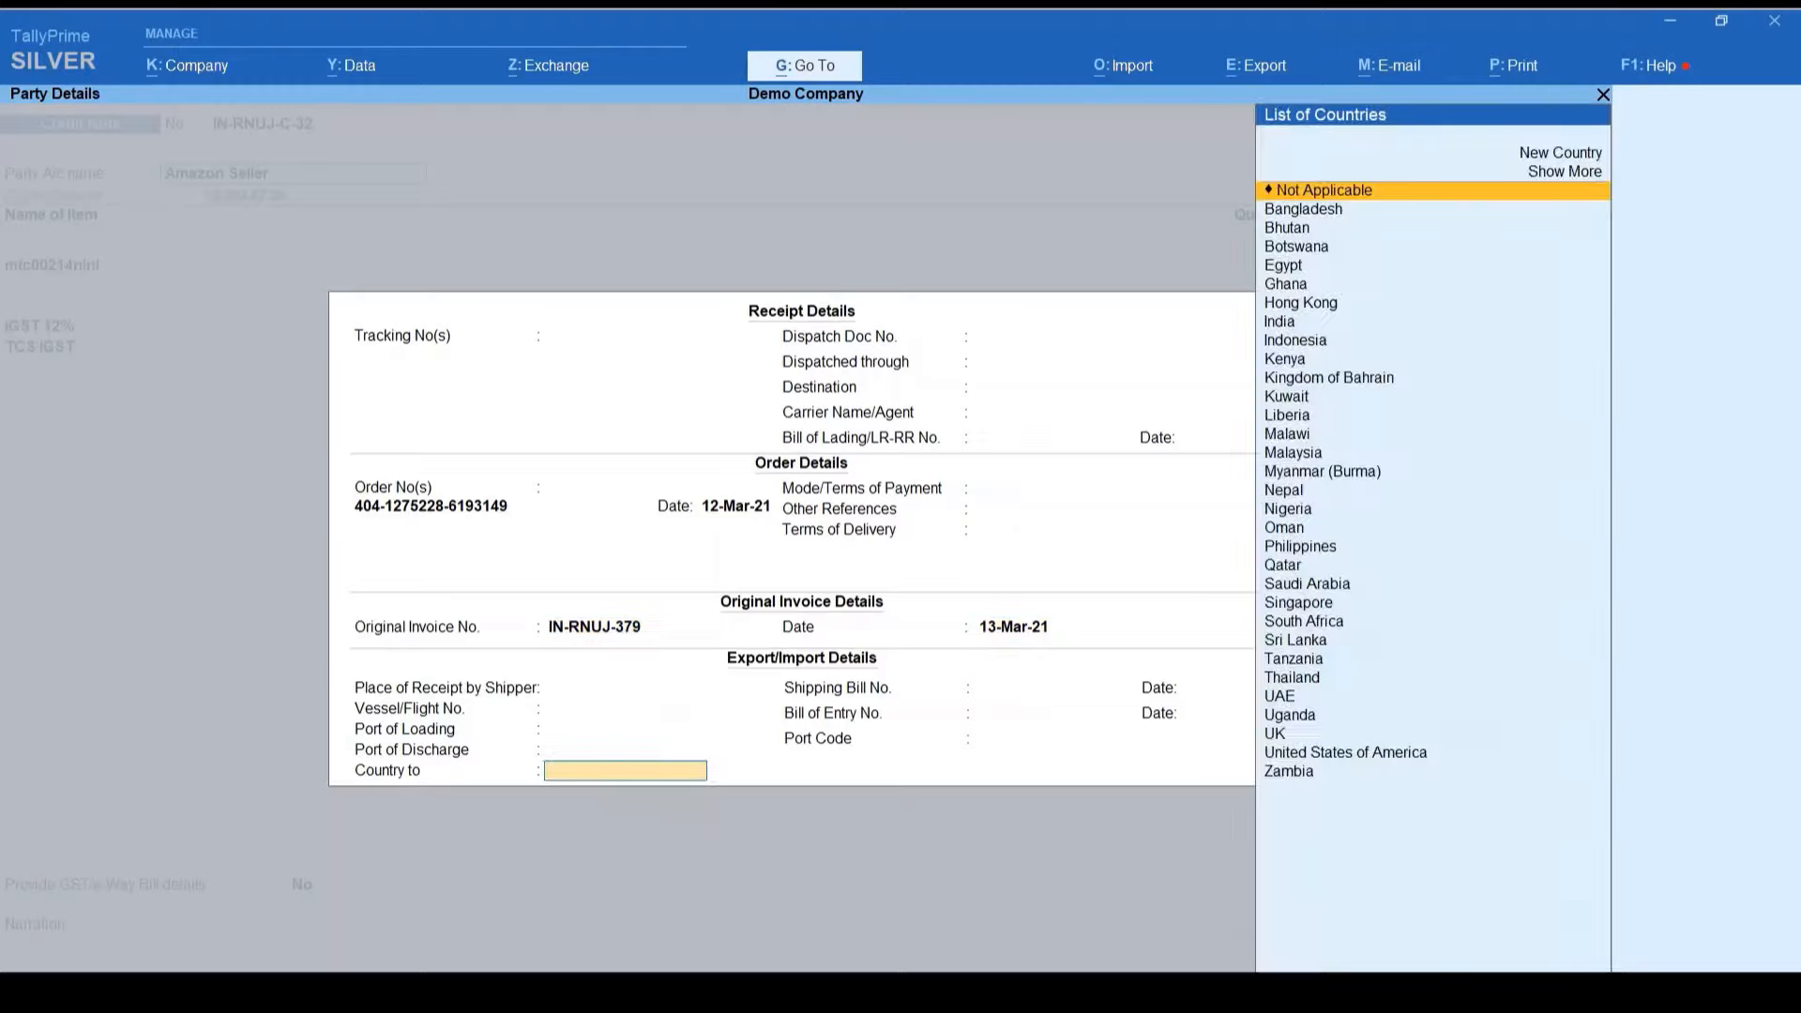
pyautogui.press('Return')
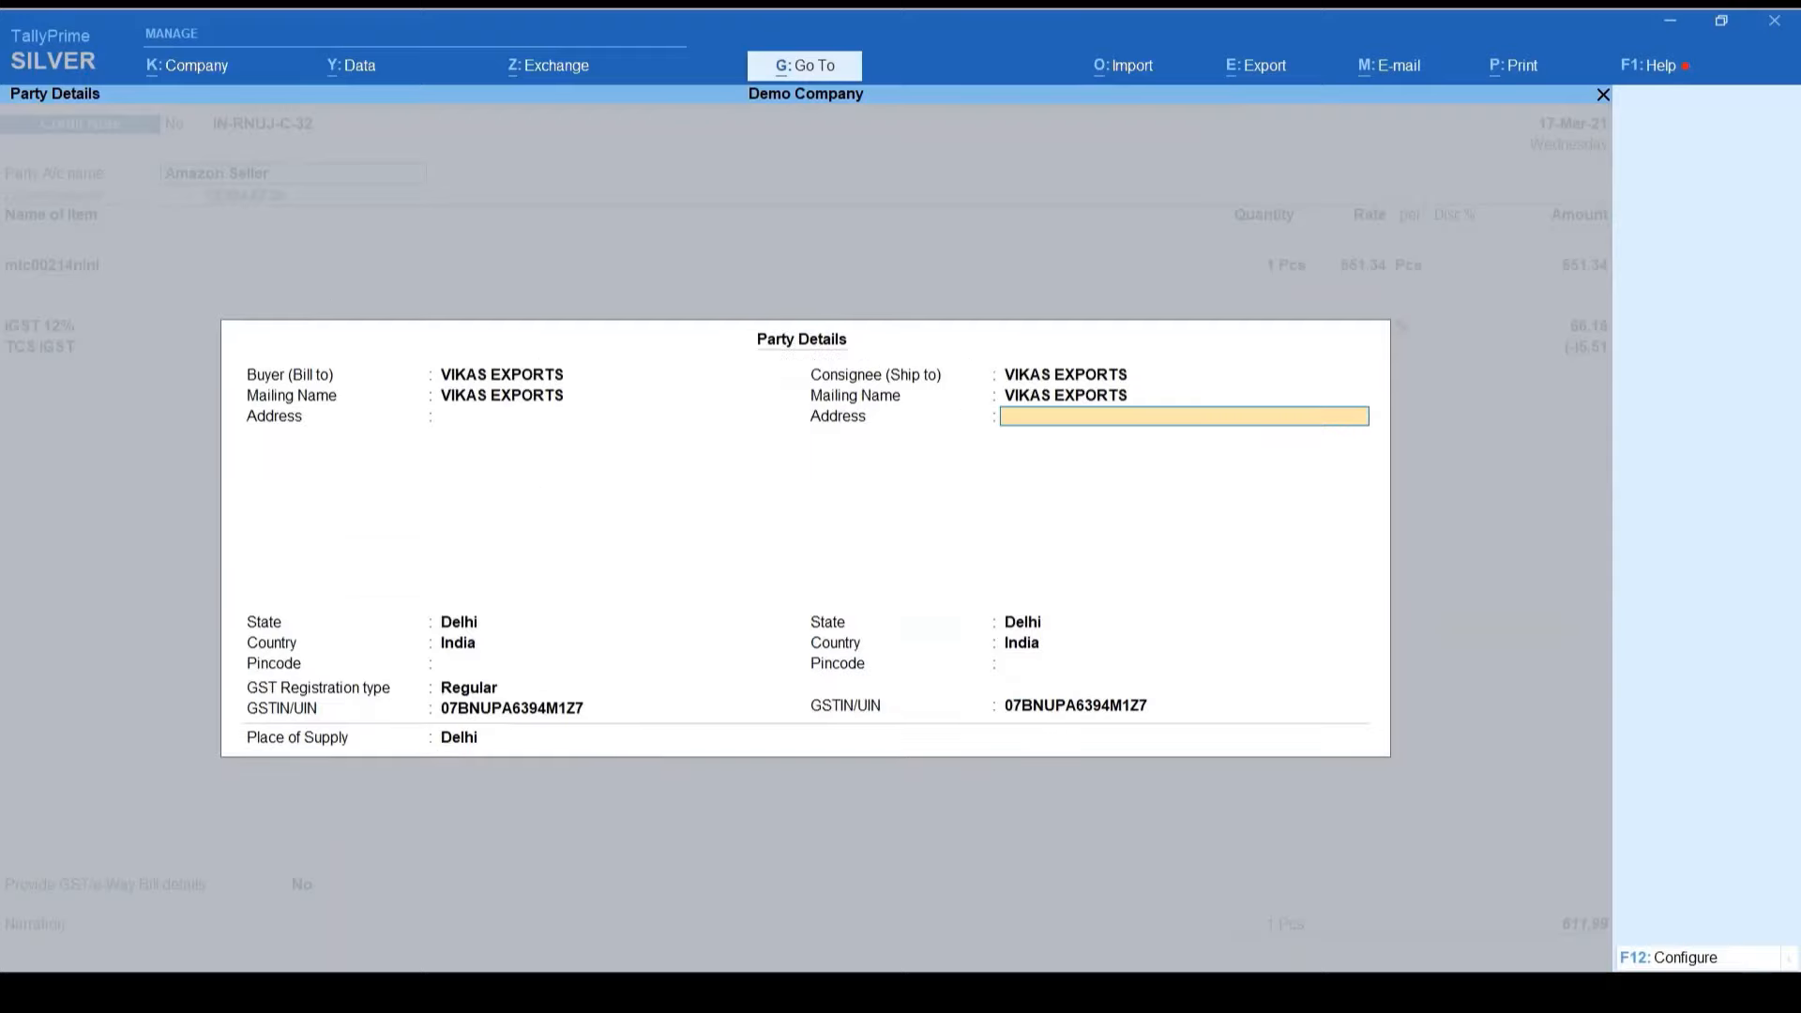
pyautogui.hotkey('ctrl', 'a')
pyautogui.hotkey('ctrl', 'a')
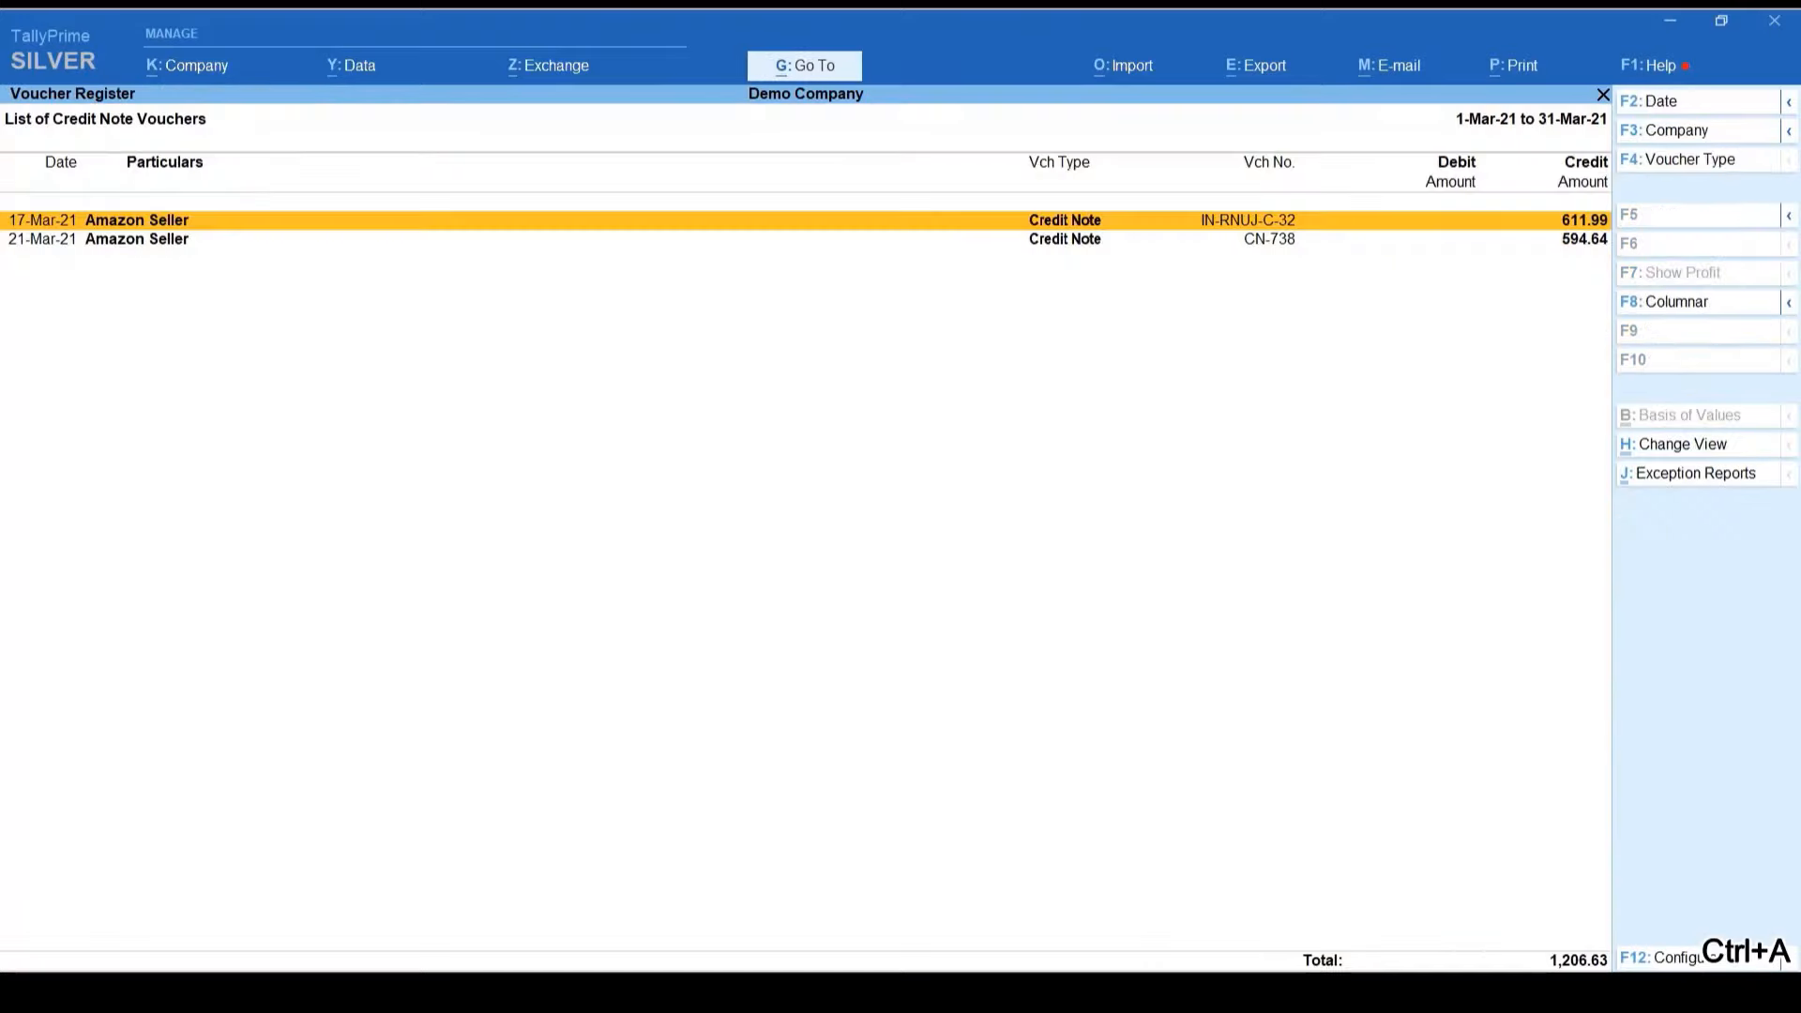
pyautogui.press('Escape')
pyautogui.press('Escape')
# Step: Open the Sales register and view the party details of voucher IN-RNUJ-391
pyautogui.press('End')
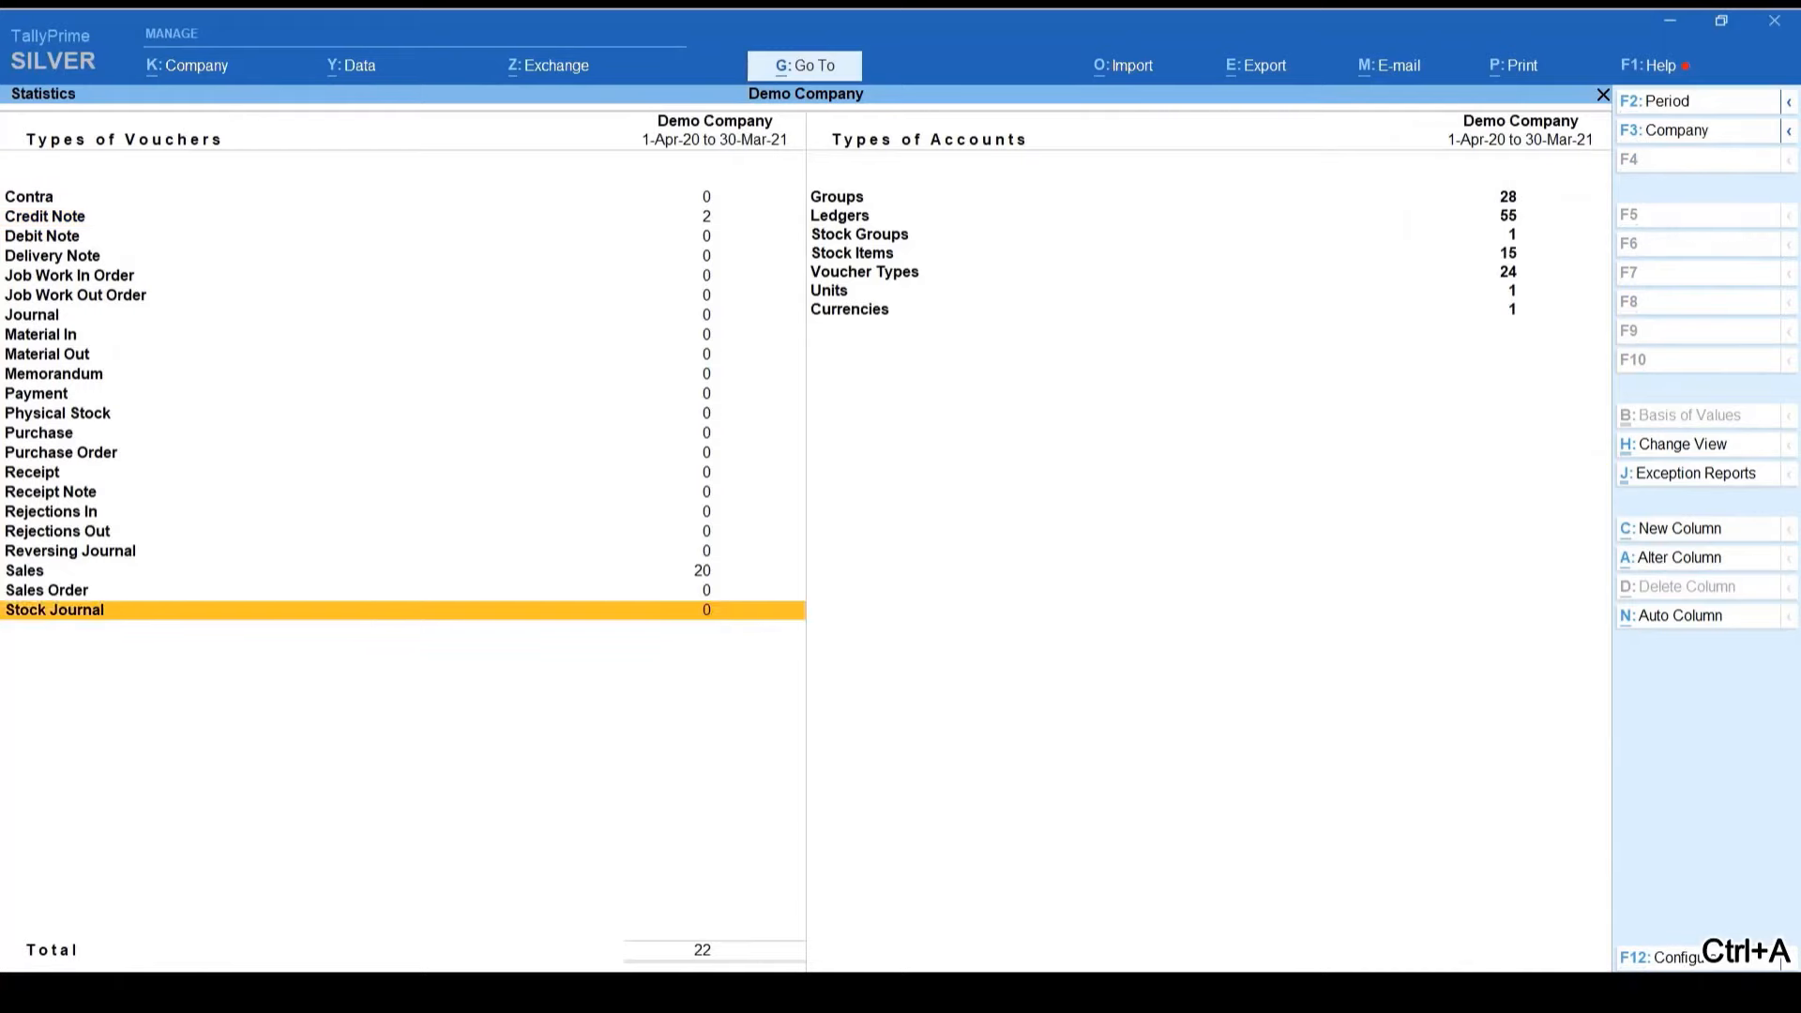
pyautogui.press('Up')
pyautogui.press('Up')
pyautogui.press('Up')
pyautogui.press('Down')
pyautogui.press('Return')
pyautogui.press('Return')
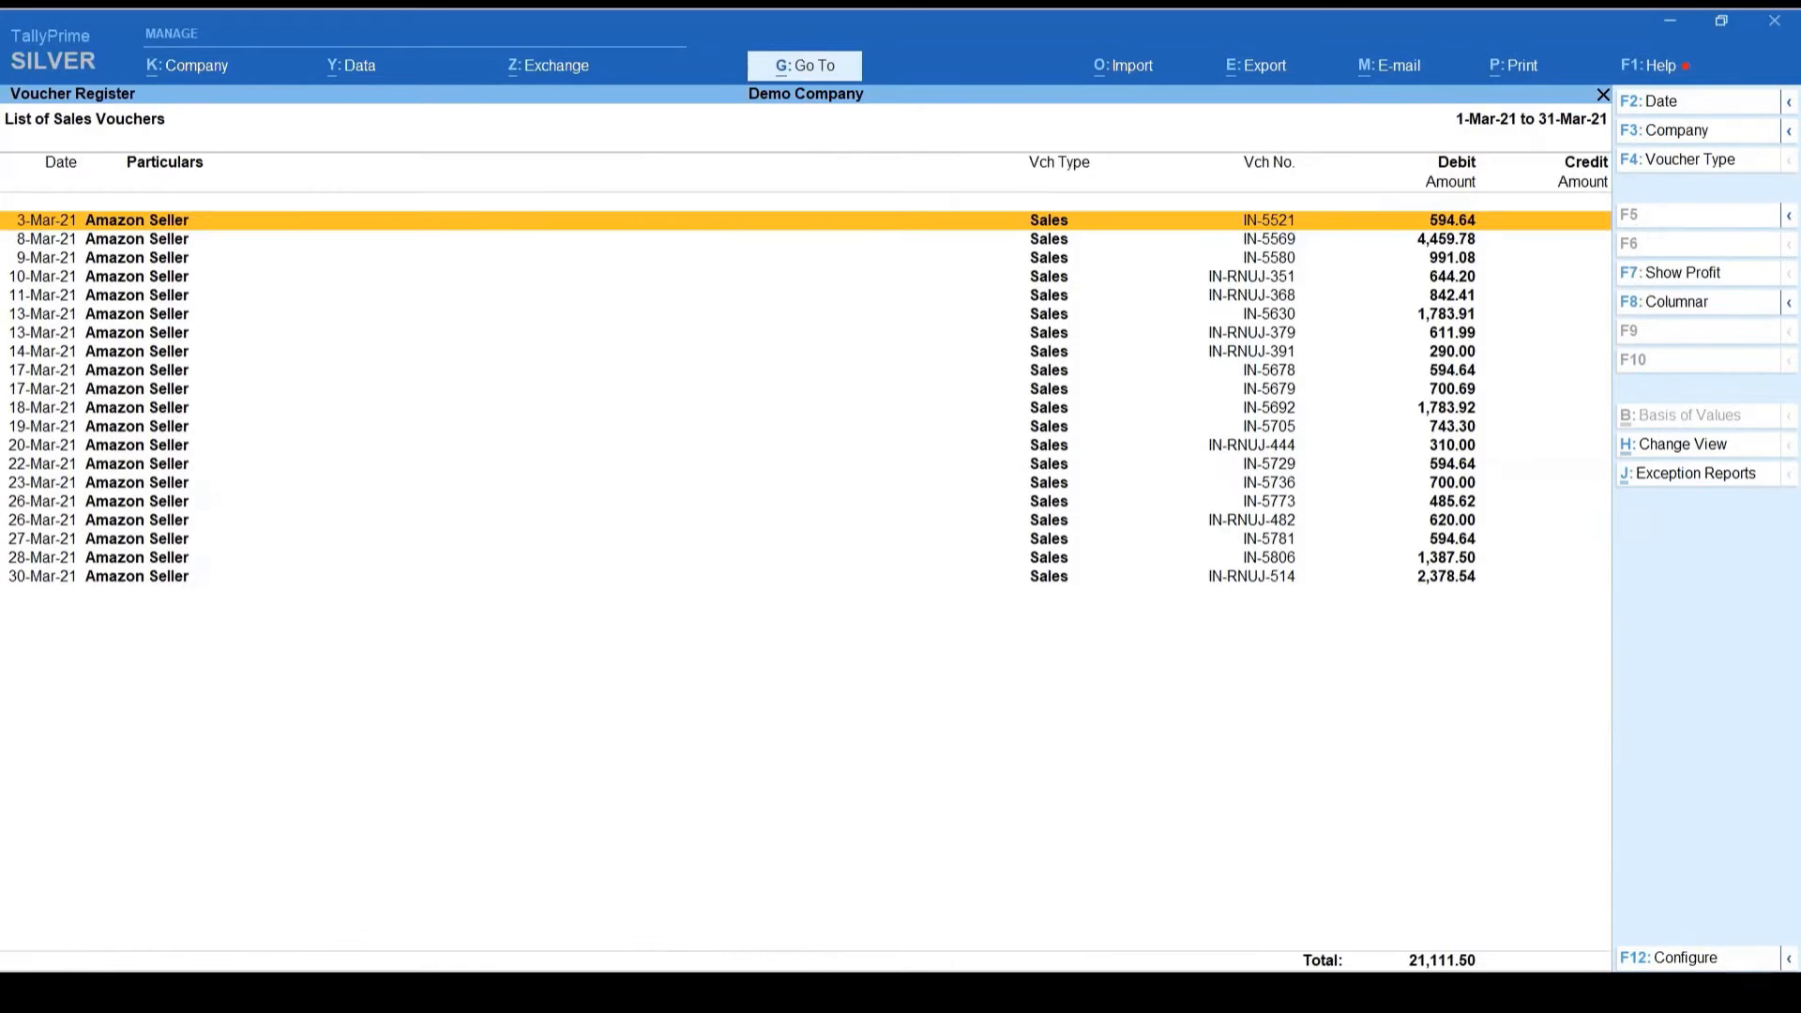
pyautogui.press('Down')
pyautogui.press('Down')
pyautogui.press('Down')
pyautogui.press('Down')
pyautogui.press('Down')
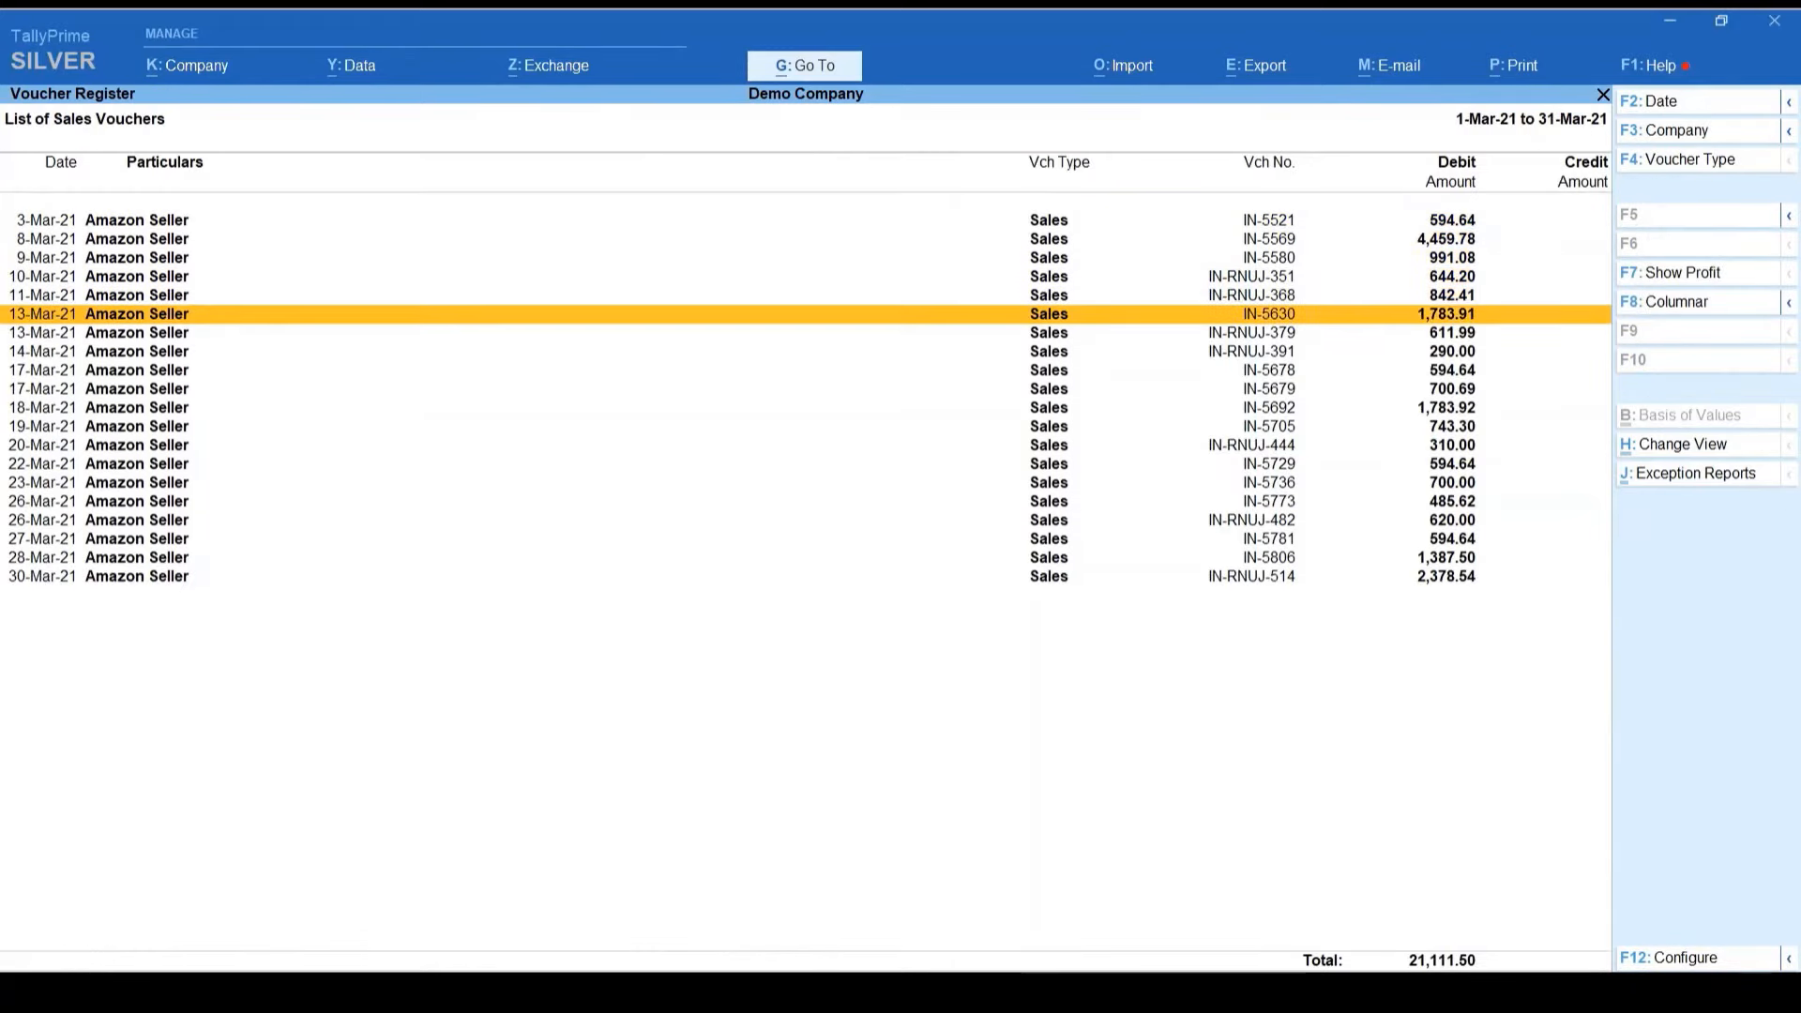
pyautogui.press('Down')
pyautogui.press('Down')
pyautogui.press('Up')
pyautogui.press('Down')
pyautogui.press('Return')
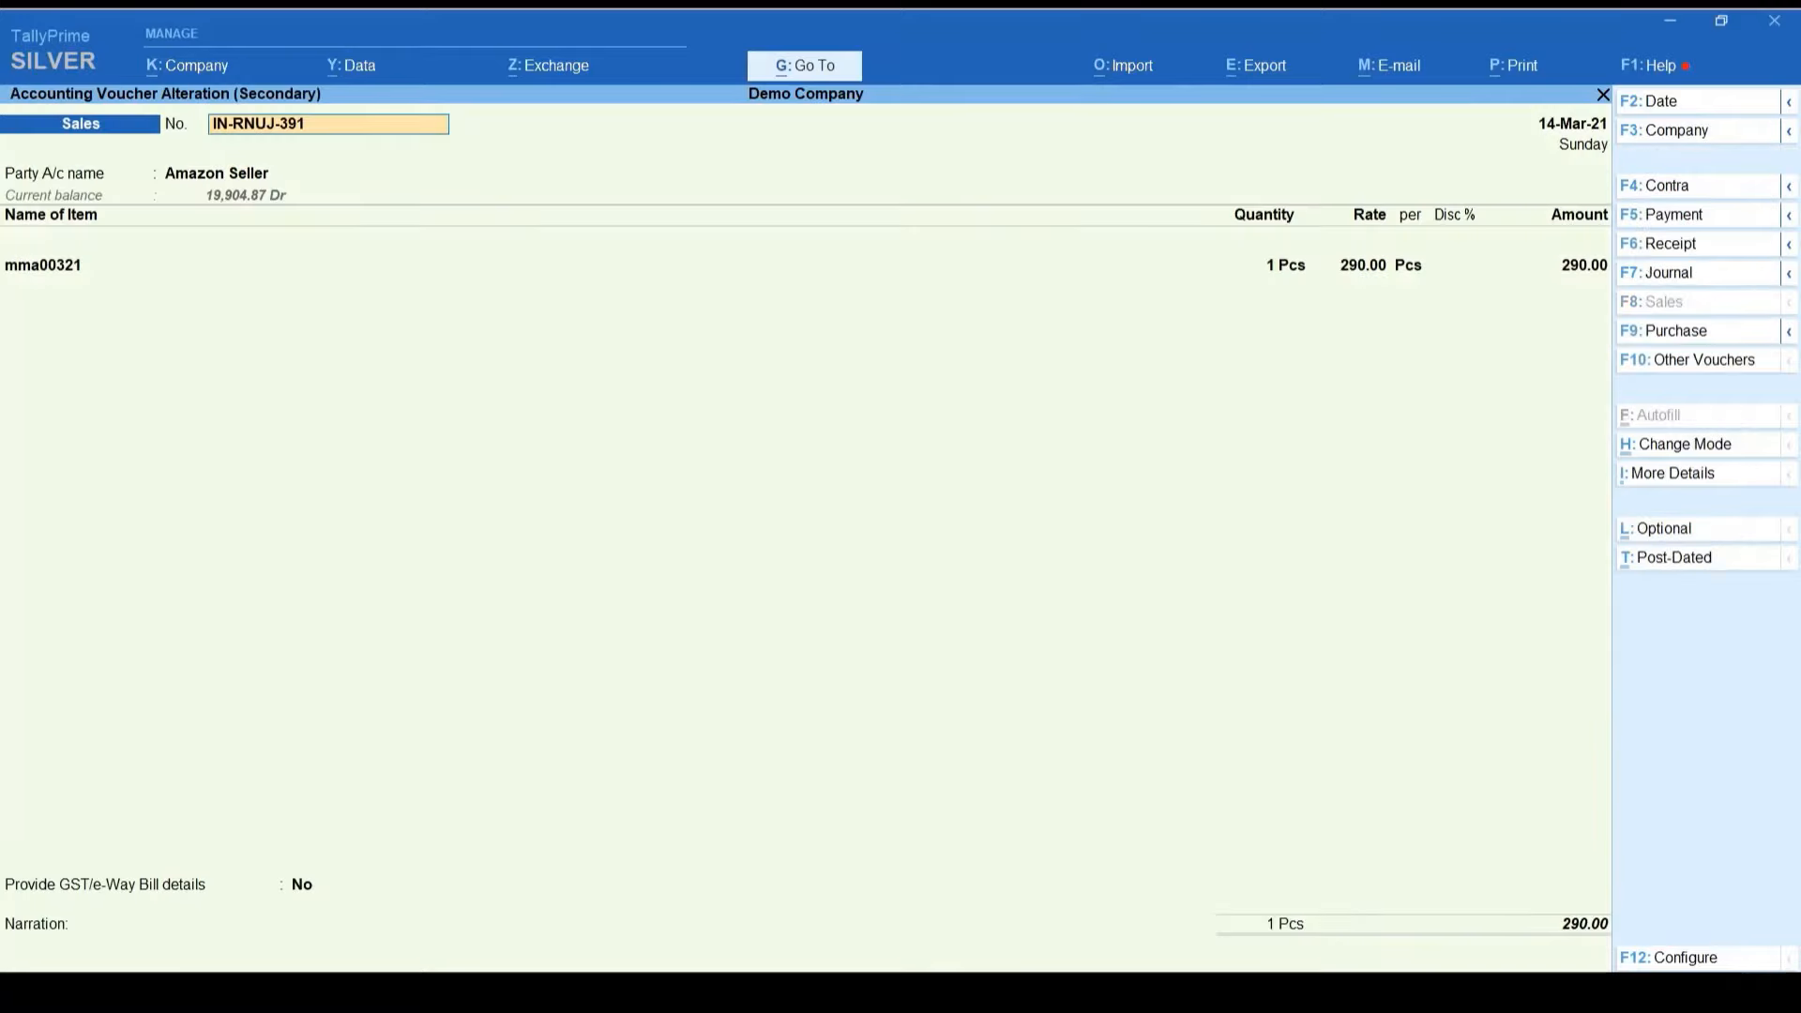
pyautogui.press('Return')
pyautogui.press('Return')
pyautogui.press('Return')
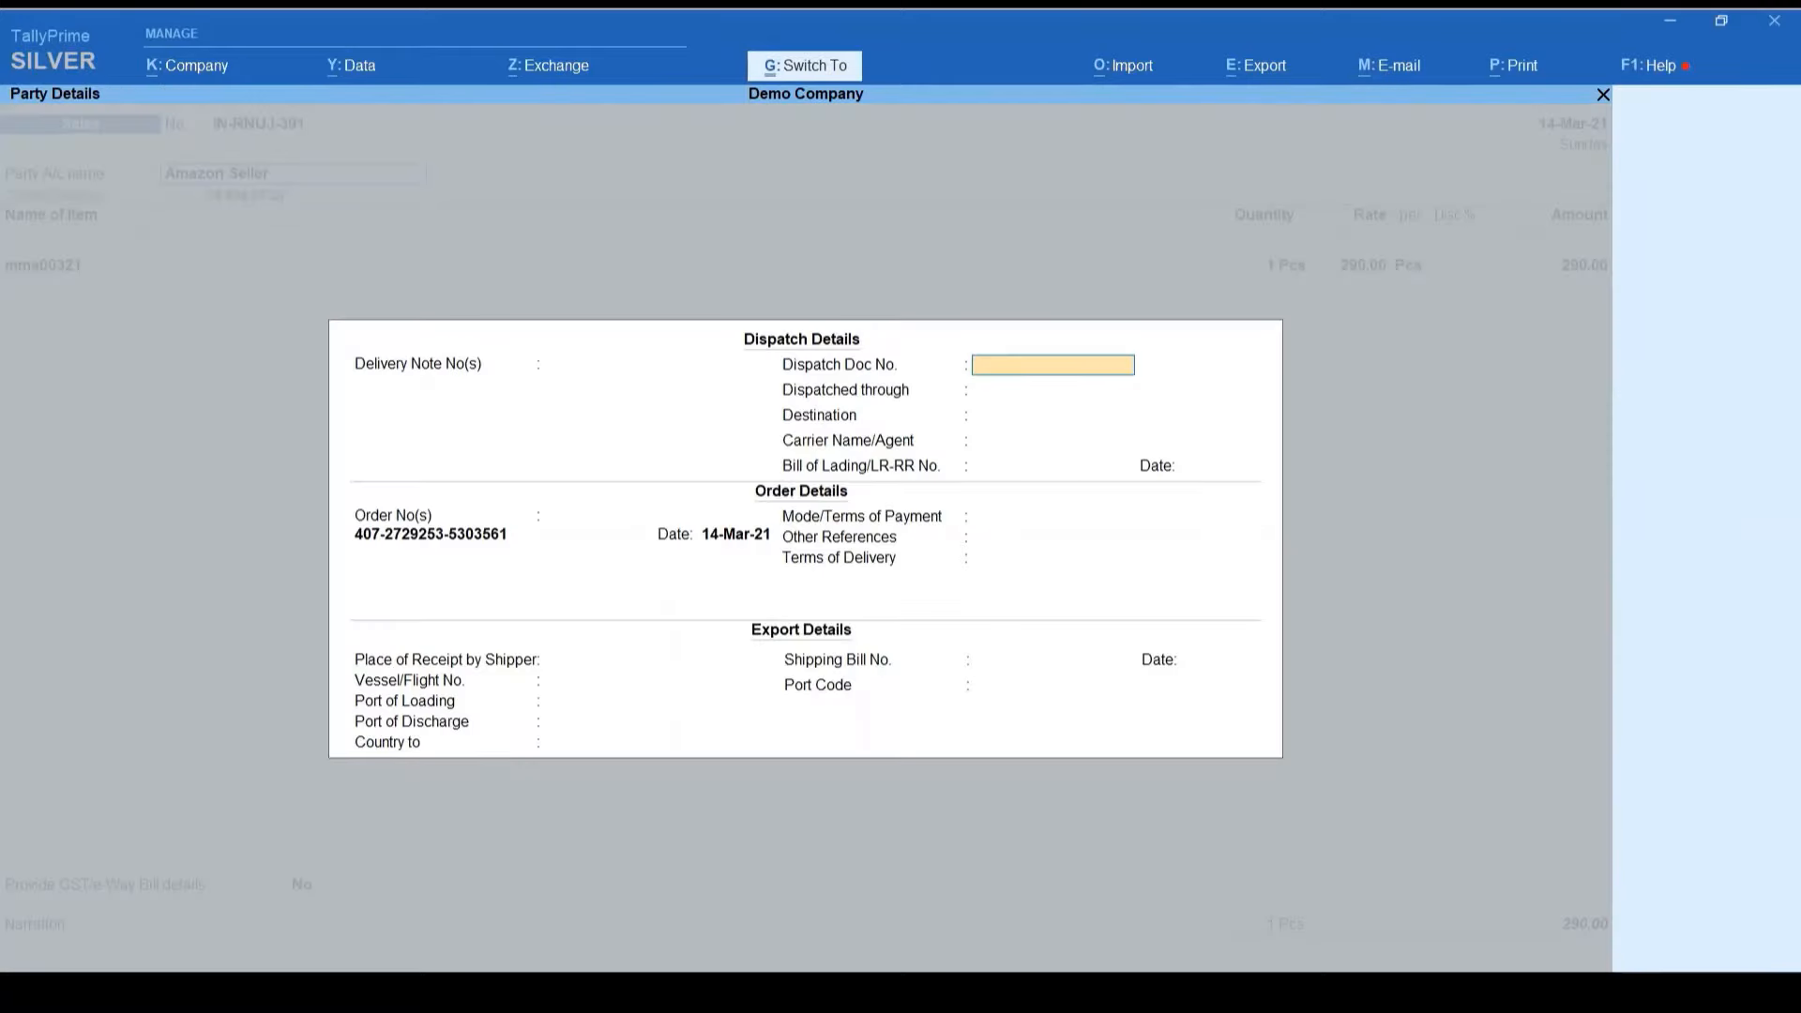
pyautogui.hotkey('ctrl', 'a')
pyautogui.press('Escape')
pyautogui.press('Escape')
pyautogui.press('Escape')
pyautogui.press('Escape')
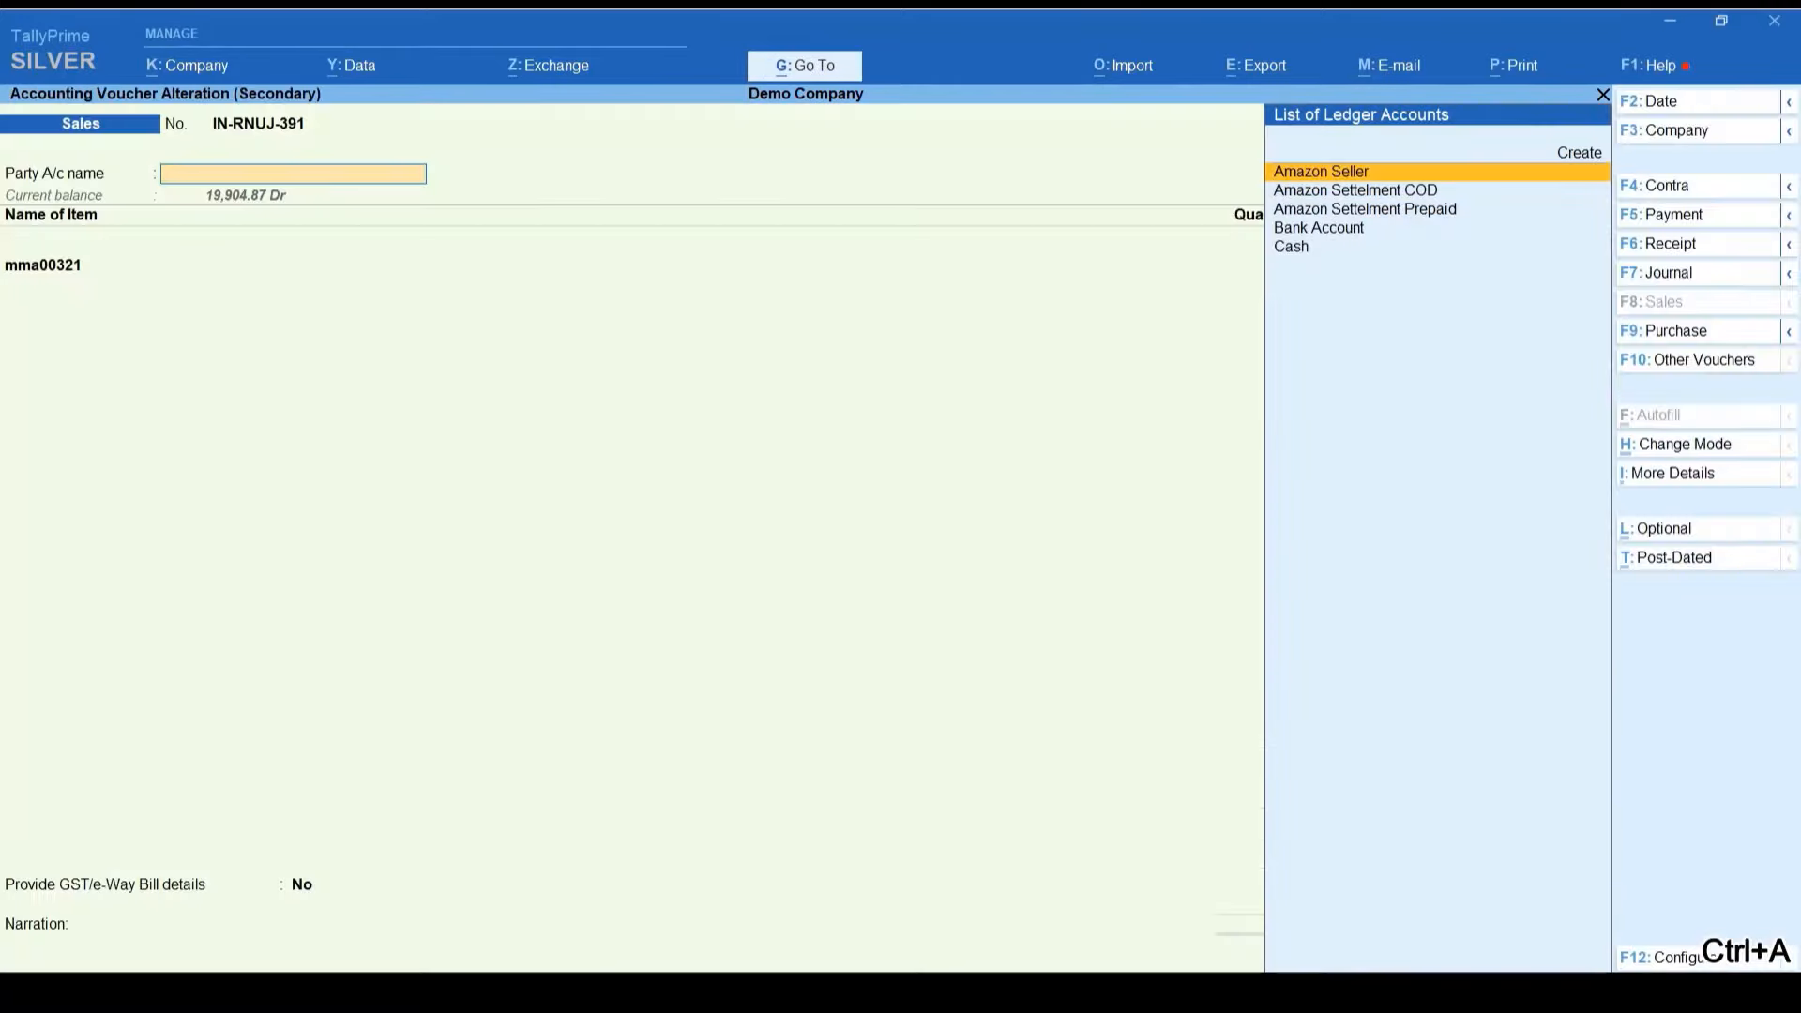
# Step: View the party details of IN-RNUJ-379, quit without saving, and return to Statistics
pyautogui.press('Up')
pyautogui.press('Return')
pyautogui.press('Return')
pyautogui.press('Return')
pyautogui.press('Return')
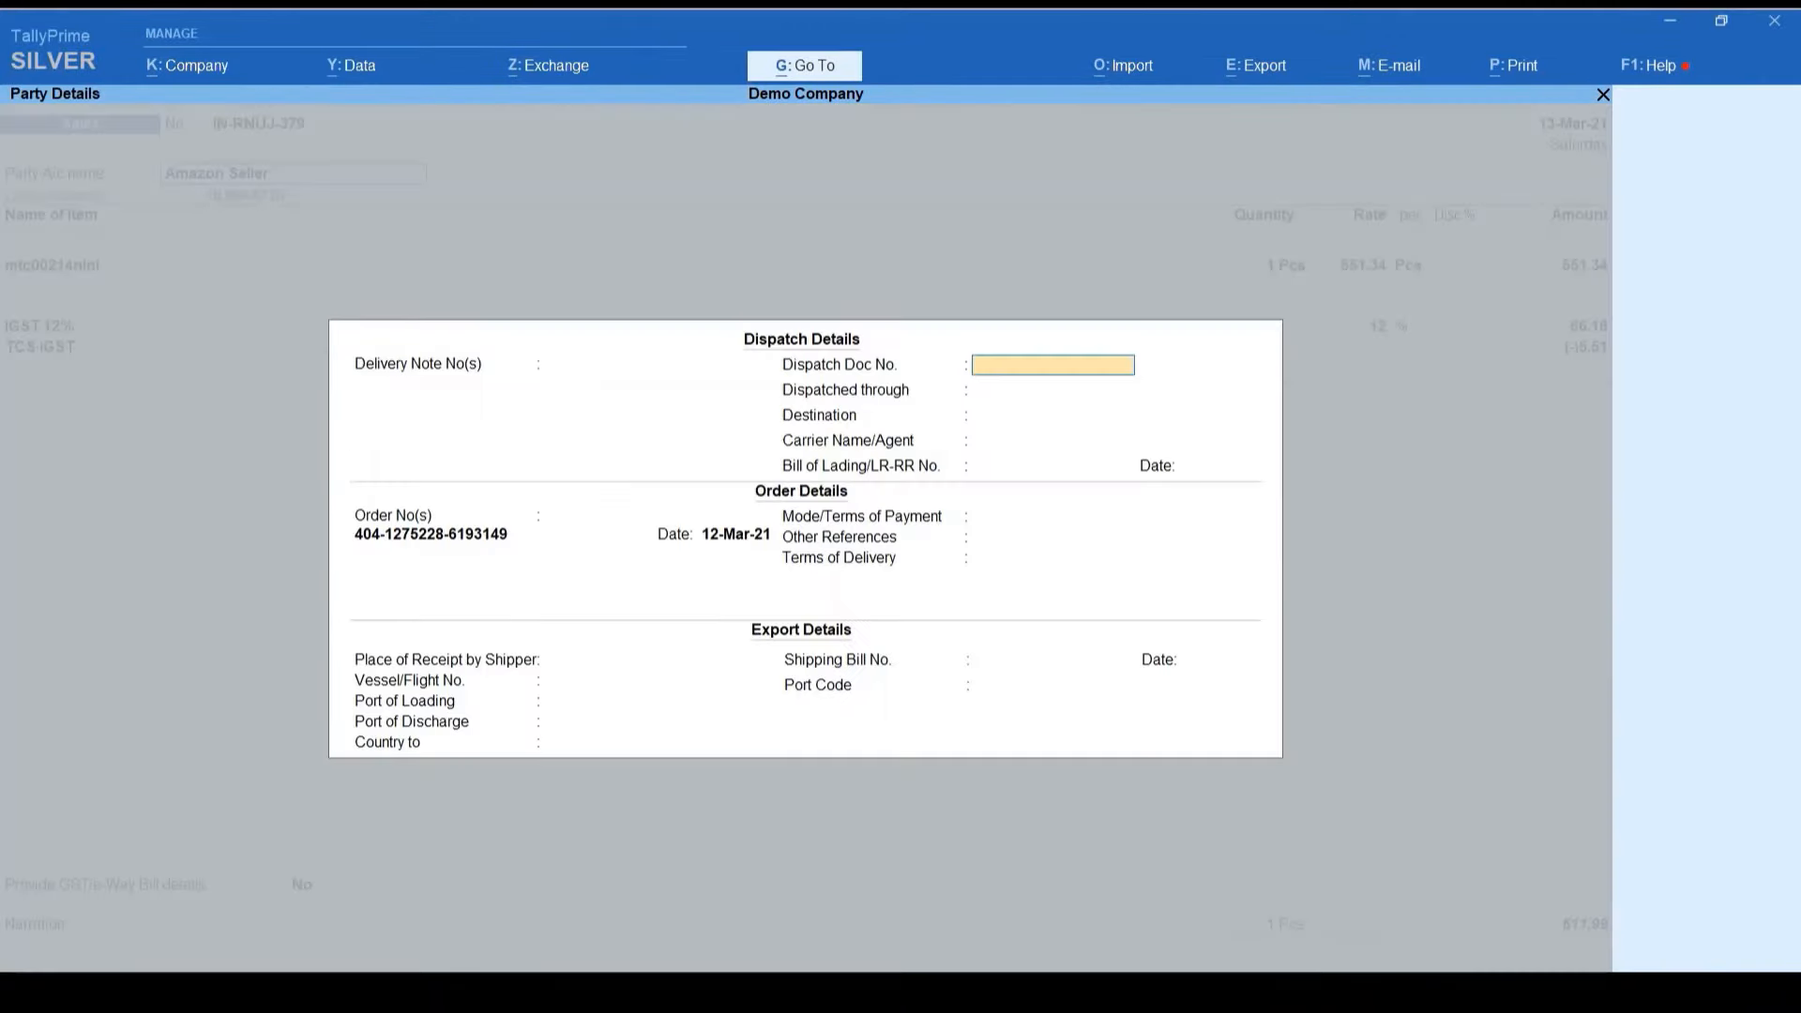
pyautogui.hotkey('ctrl', 'a')
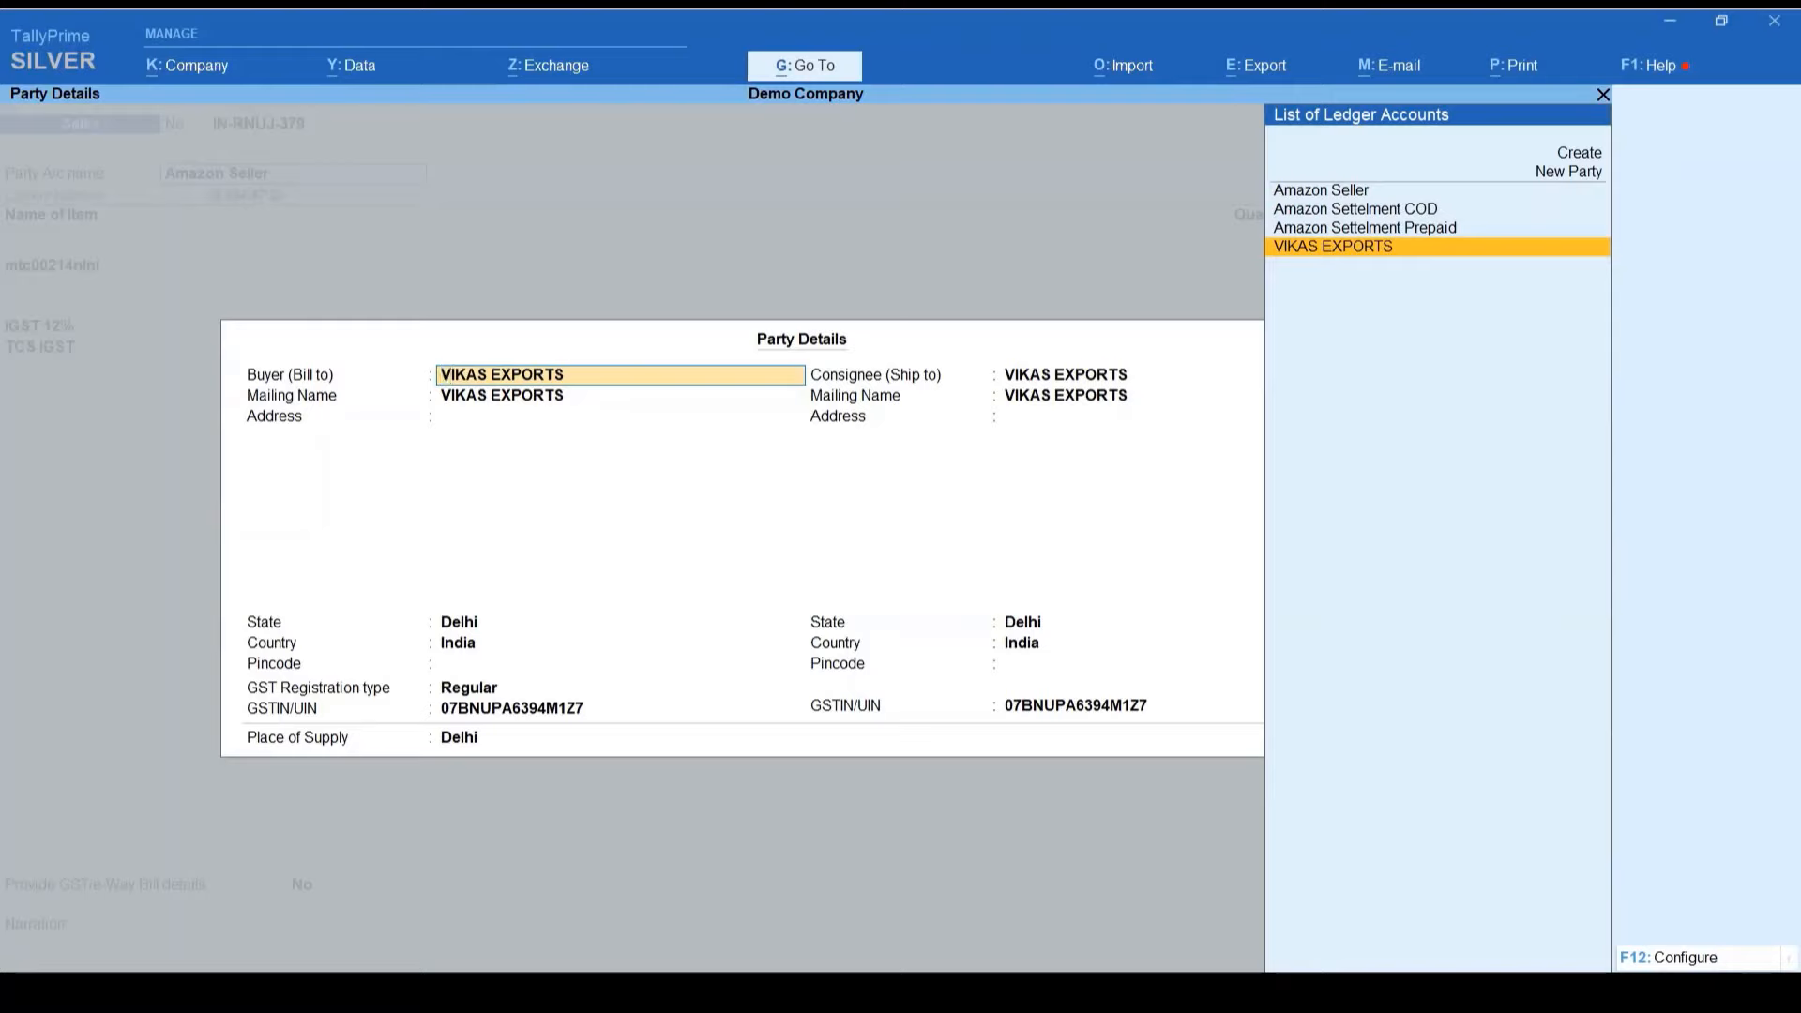
pyautogui.press('Escape')
pyautogui.press('Escape')
pyautogui.press('Escape')
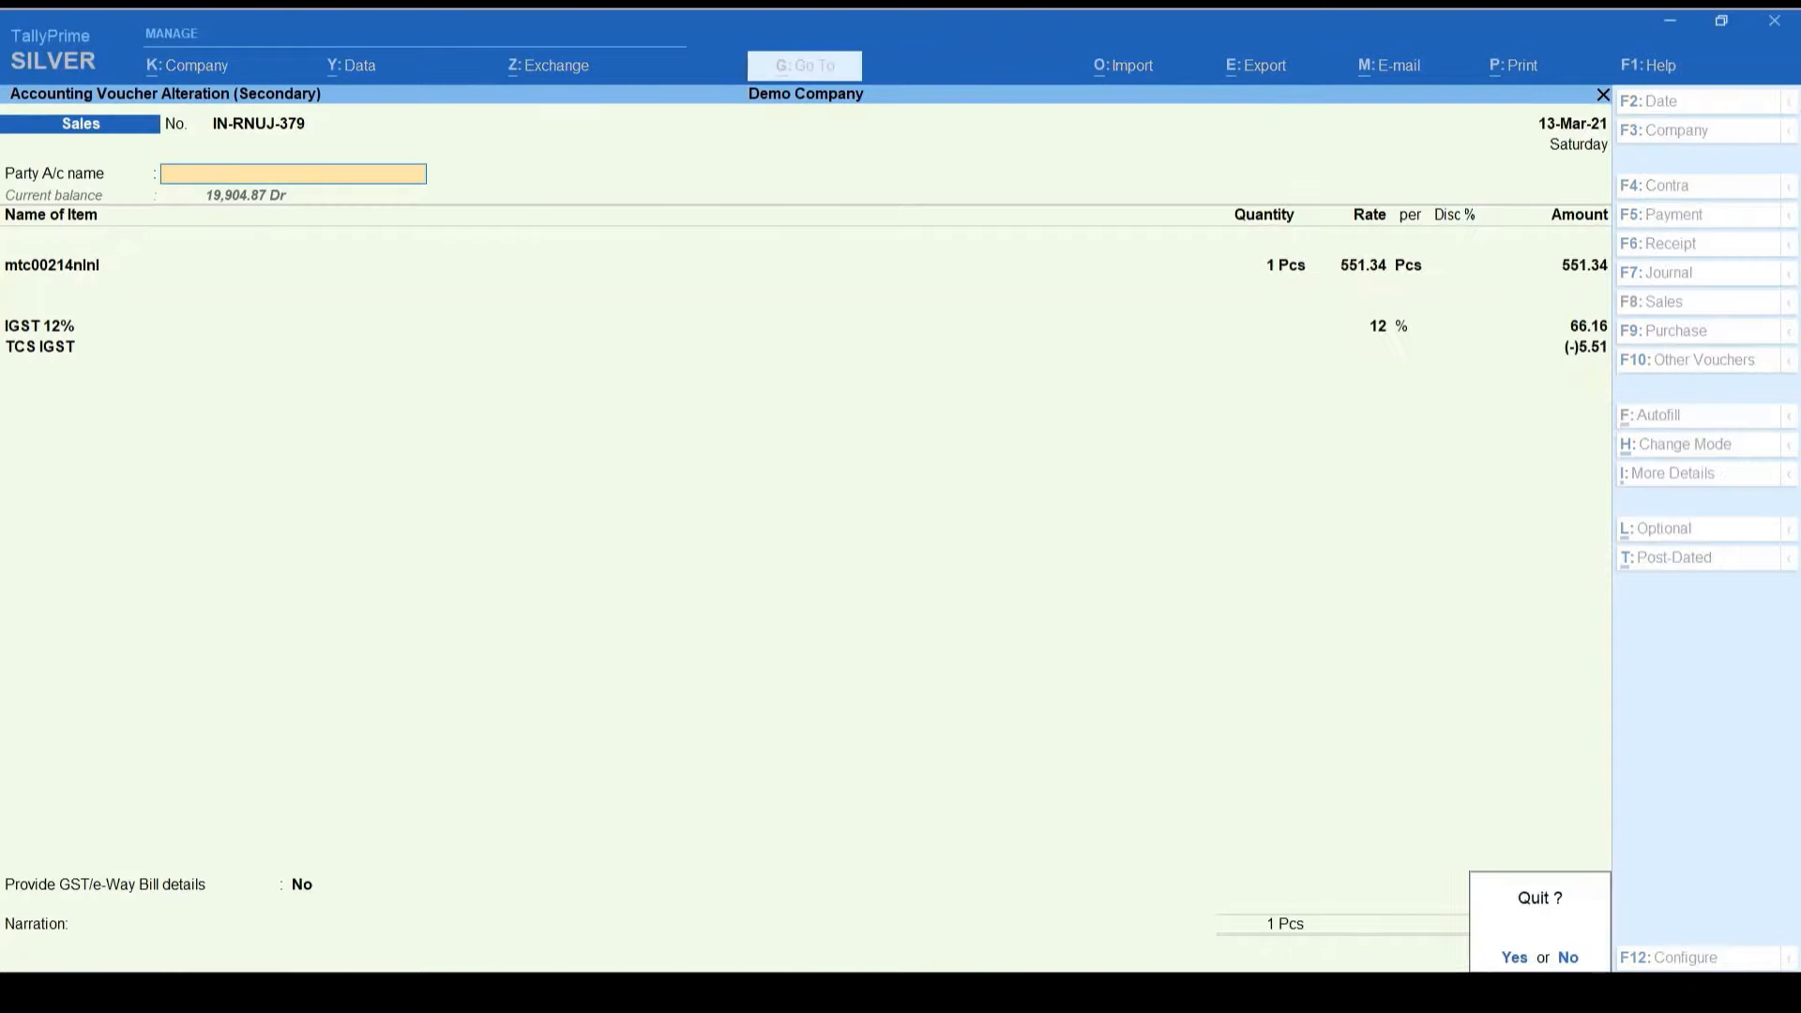
pyautogui.press('y')
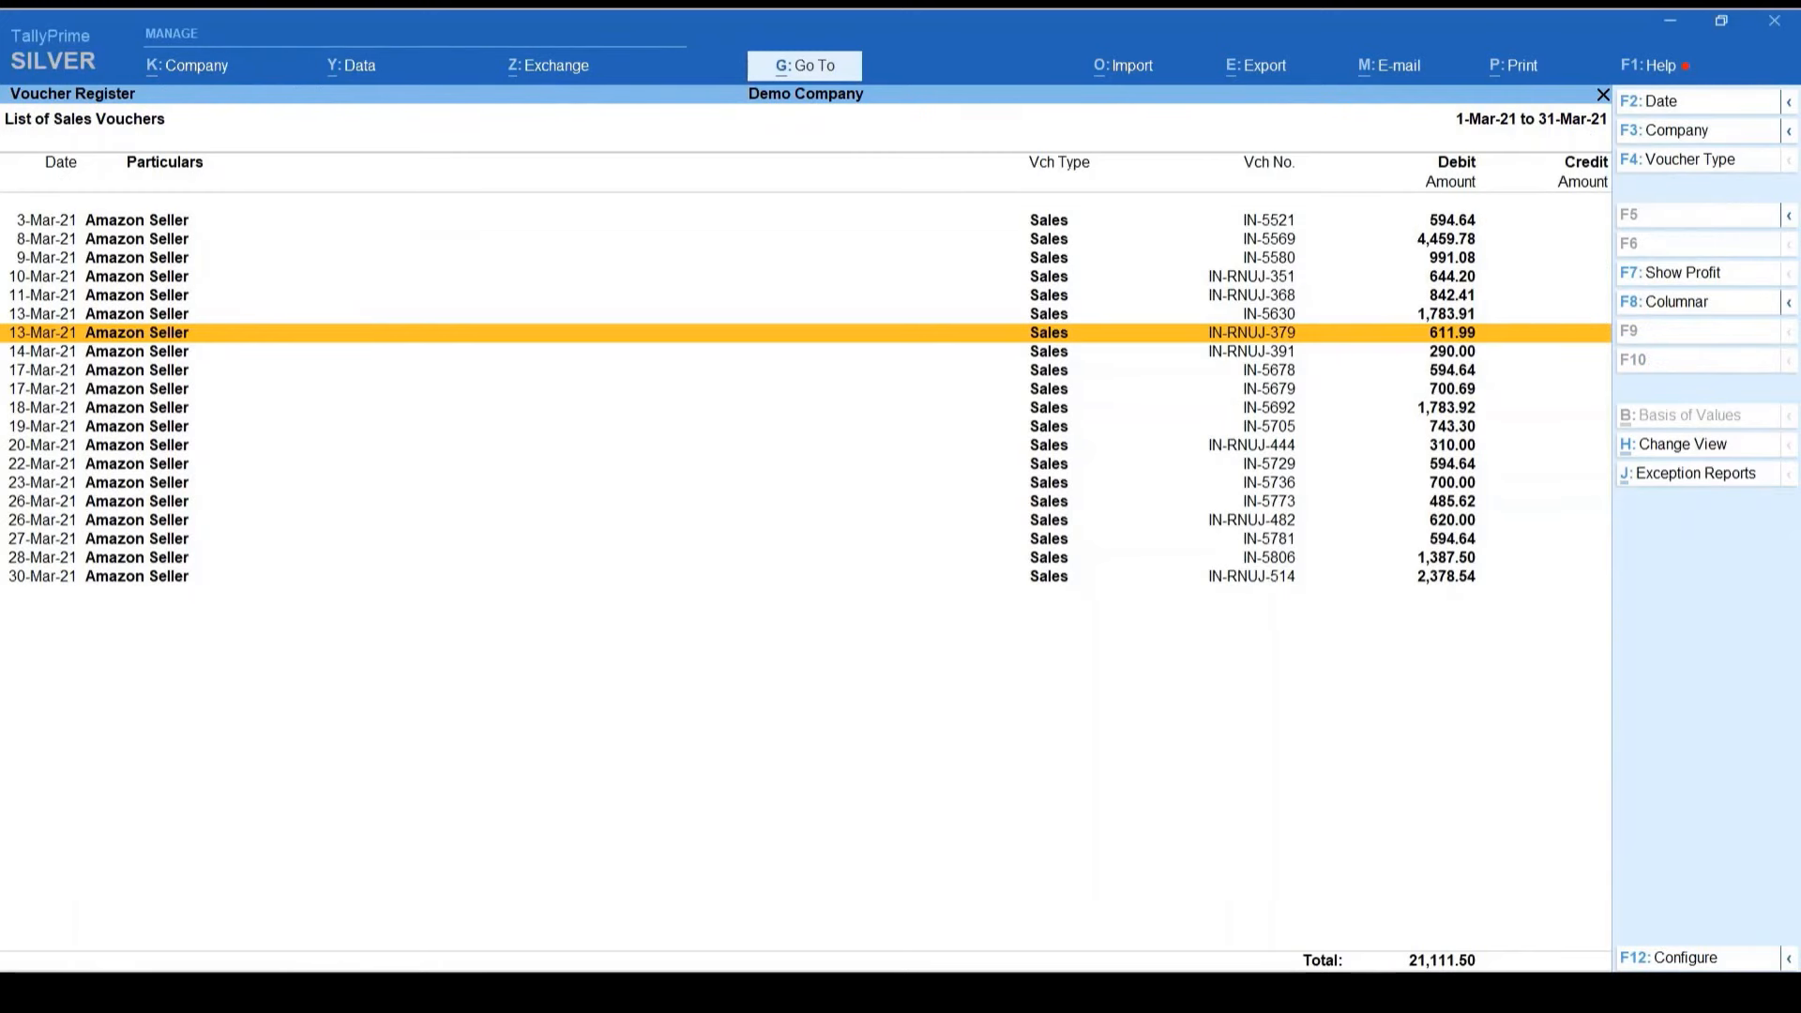
pyautogui.press('Escape')
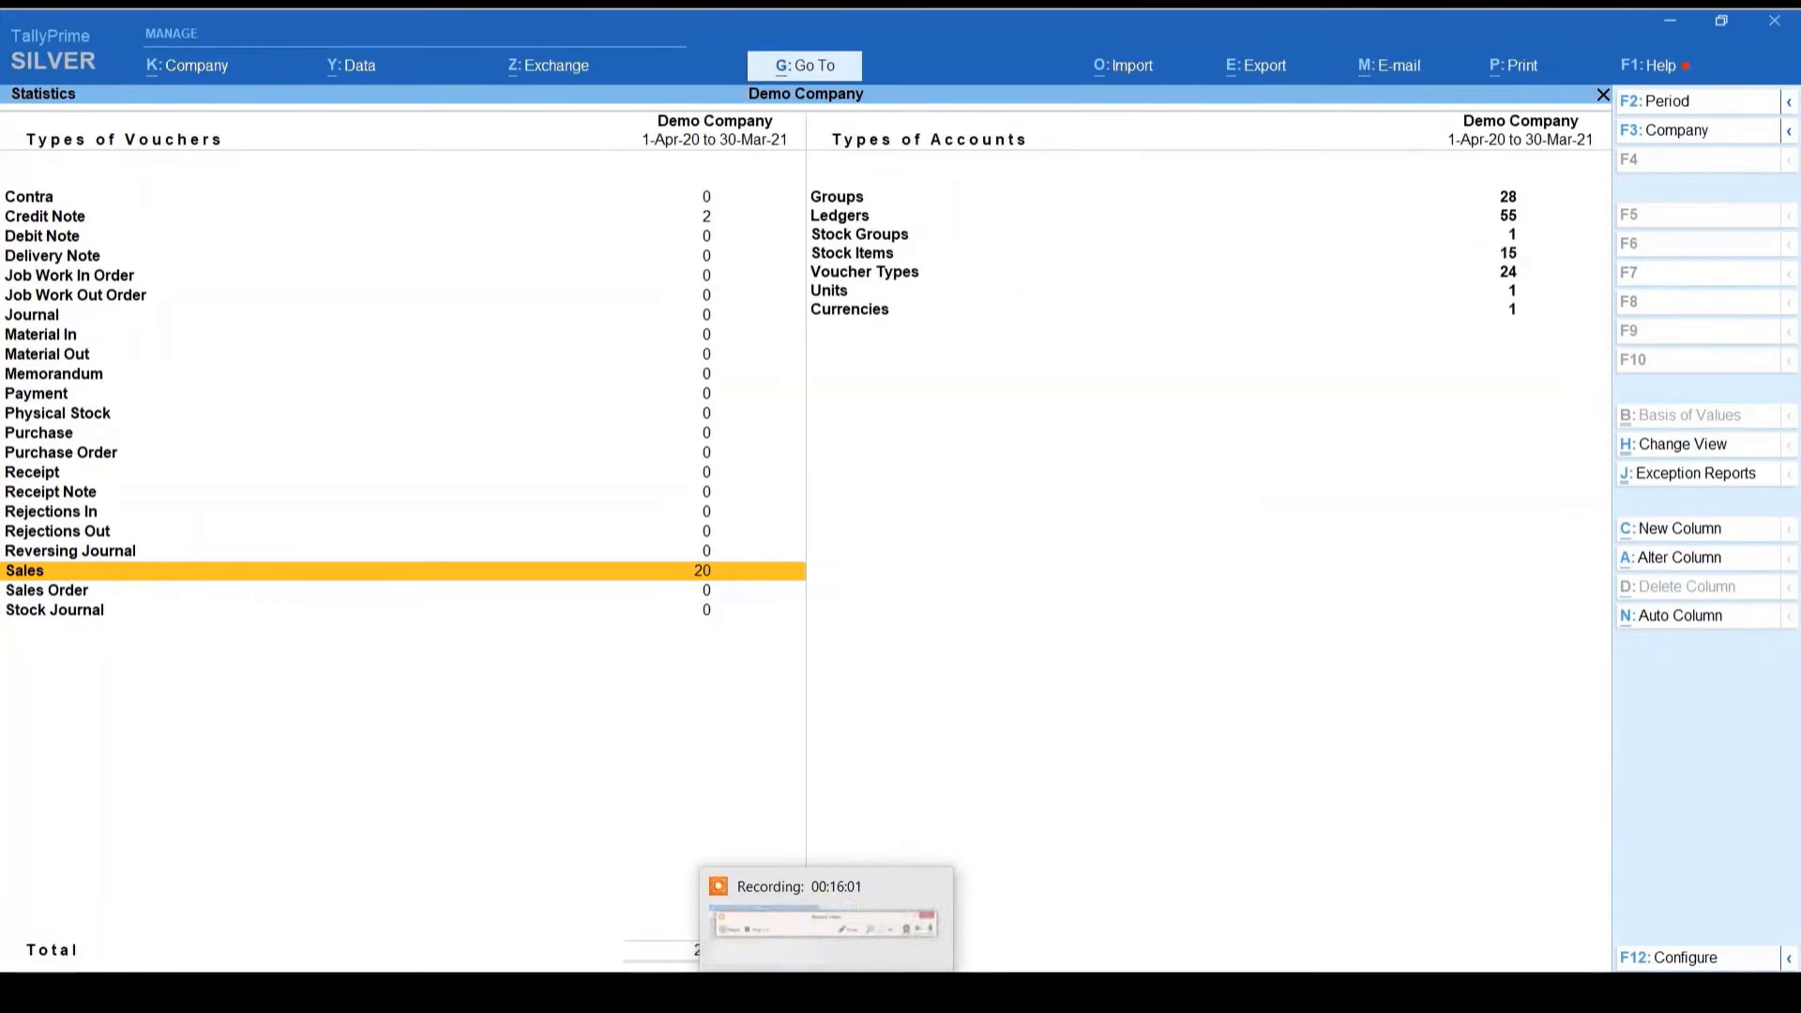
# Step: Start a B2C Amazon MTR-New import, accepting the date warning and erasing the existing entries
pyautogui.click(896, 993)
pyautogui.click(722, 922)
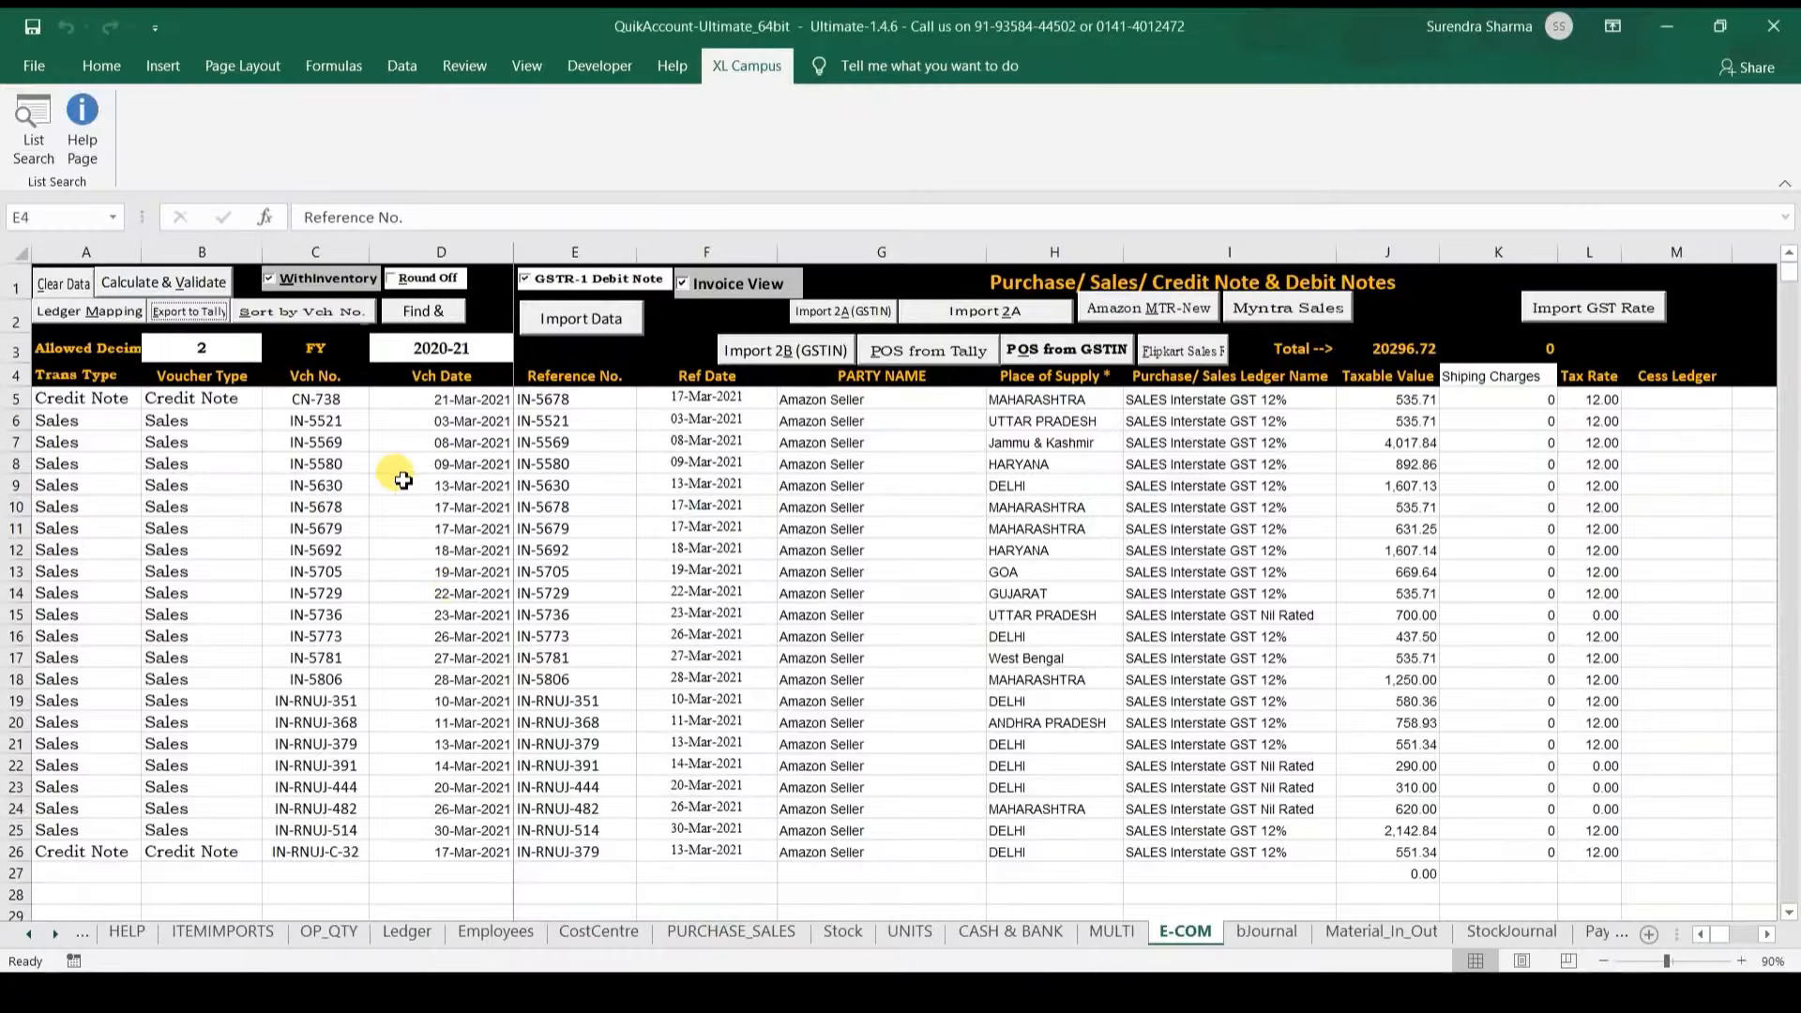
pyautogui.click(377, 441)
pyautogui.press('Right')
pyautogui.press('Right')
pyautogui.press('Right')
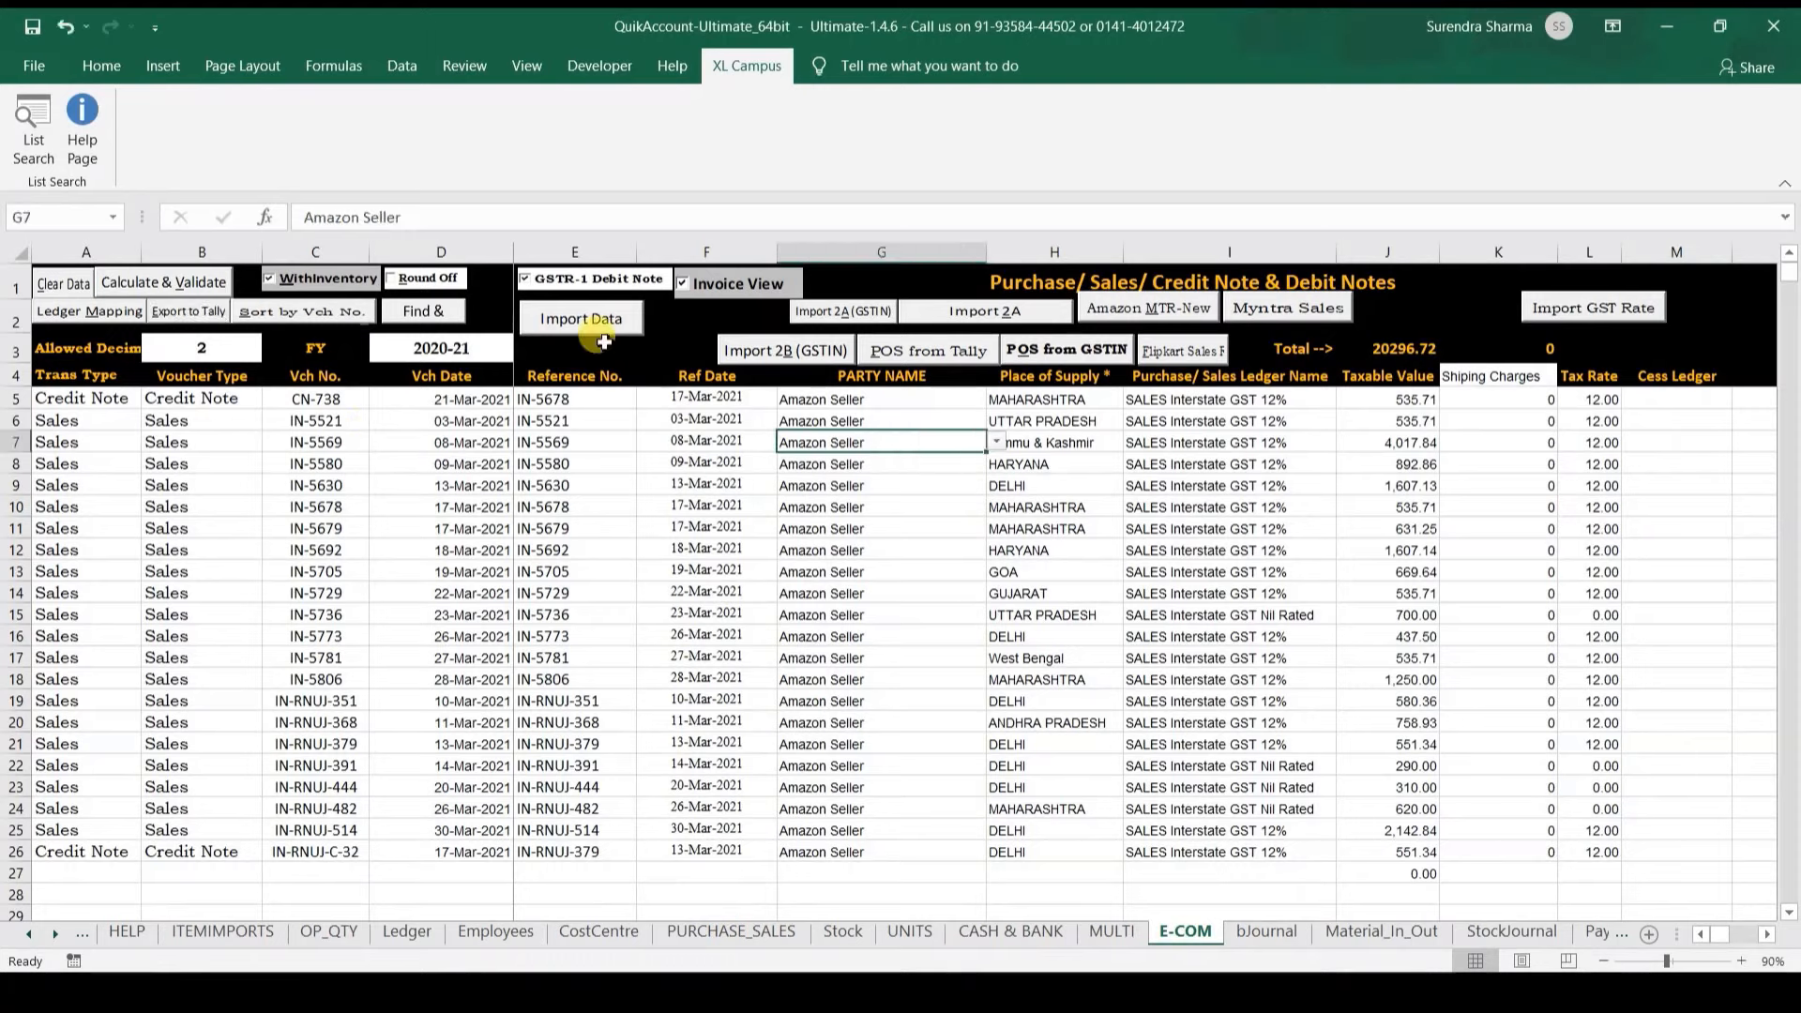
pyautogui.click(1100, 308)
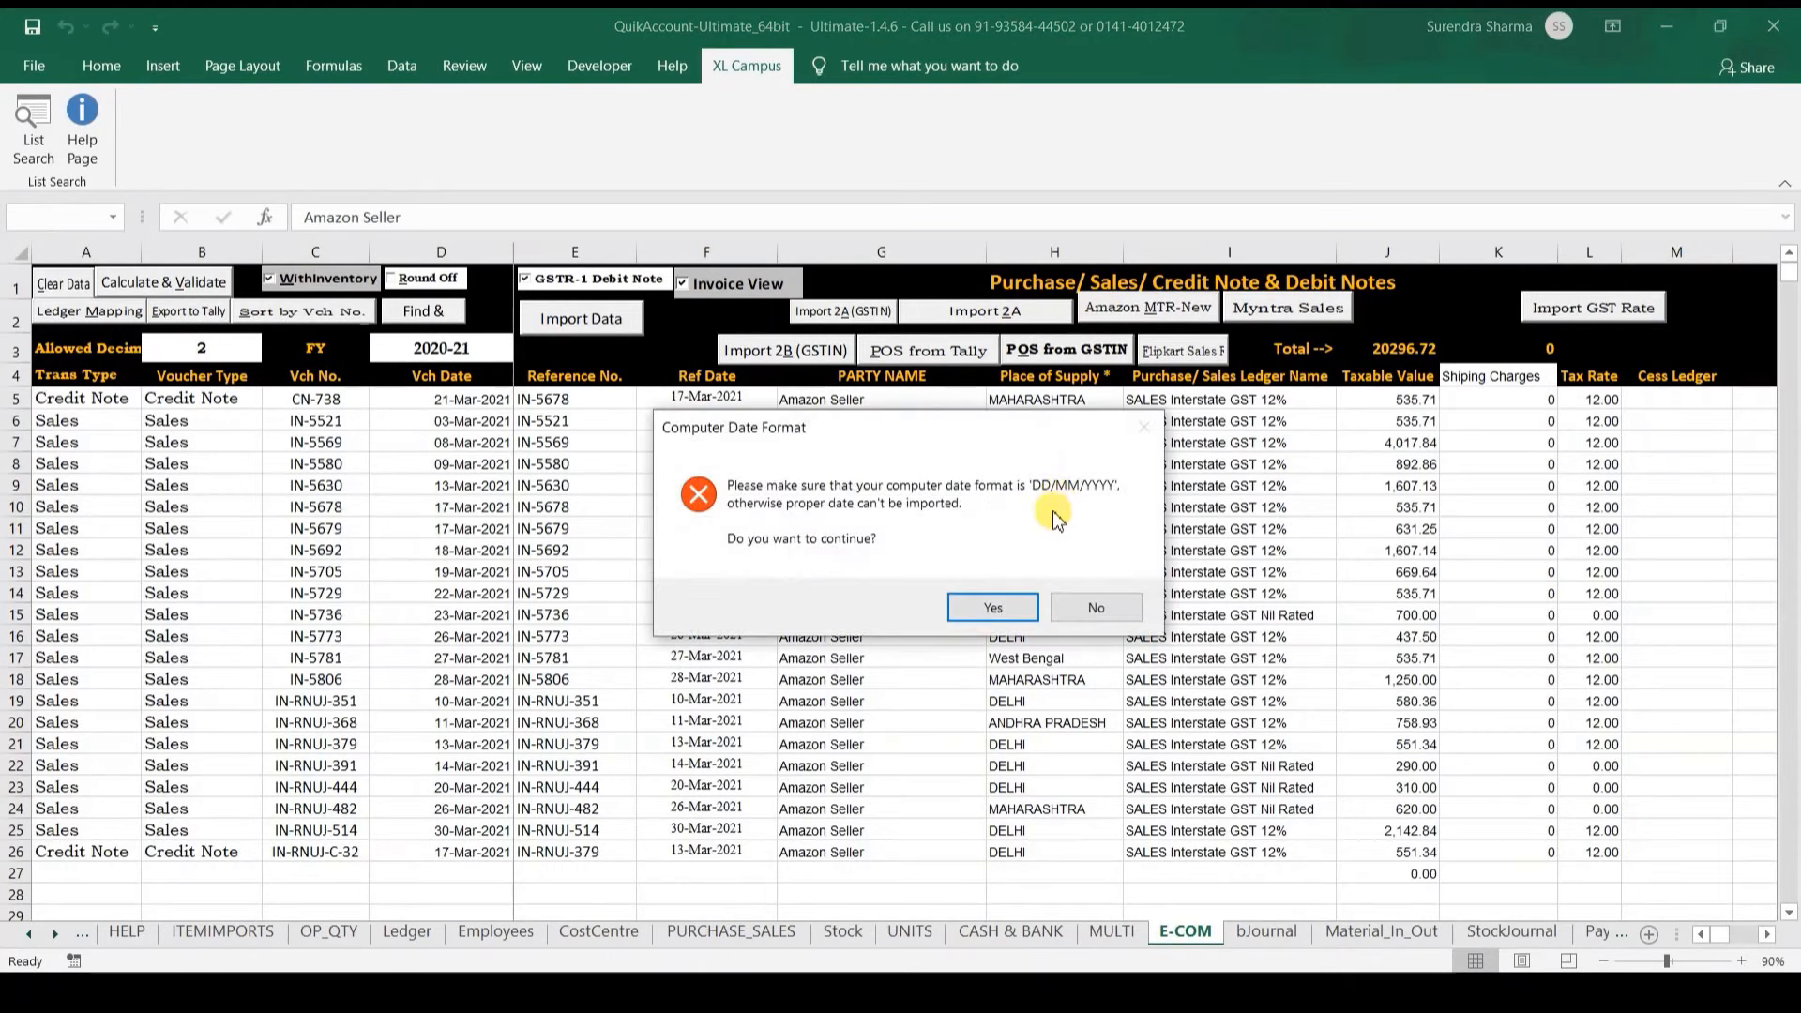
pyautogui.click(994, 606)
pyautogui.click(927, 563)
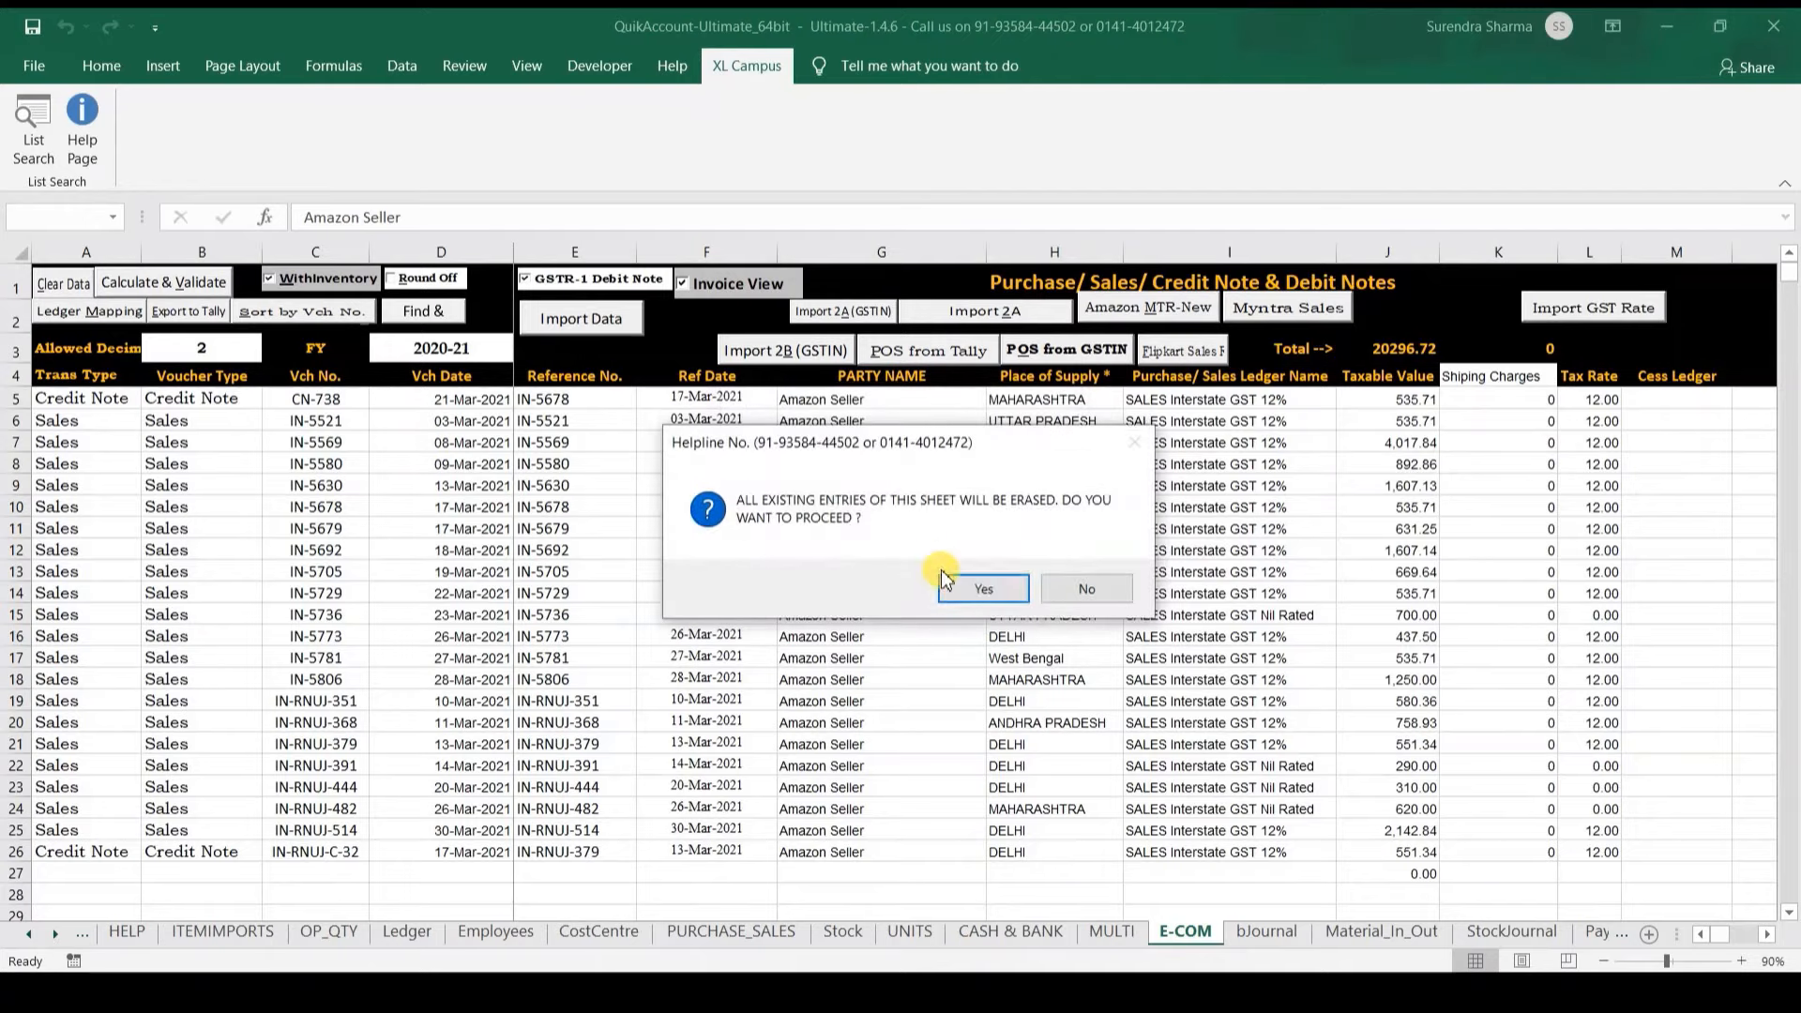
pyautogui.click(967, 588)
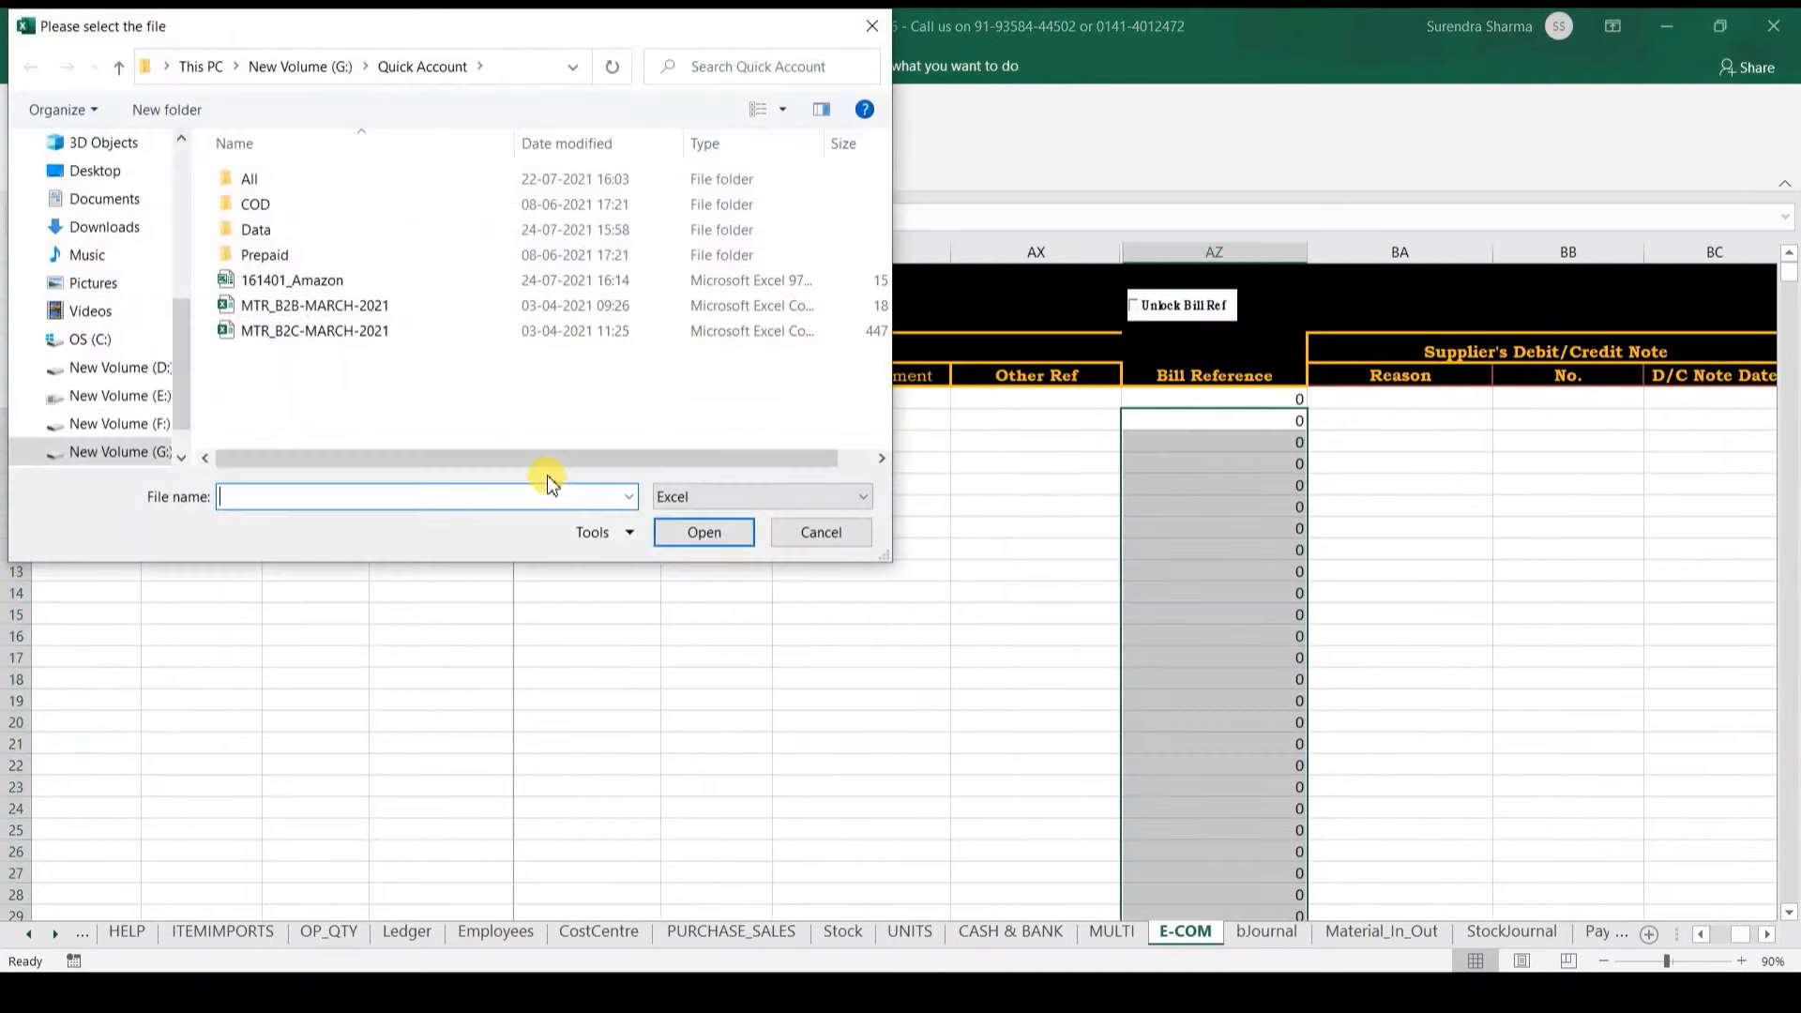
# Step: Import MTR_B2C-MARCH-2021 with Amazon Seller as the party ledger and the sales ledger confirmed
pyautogui.click(369, 330)
pyautogui.click(705, 533)
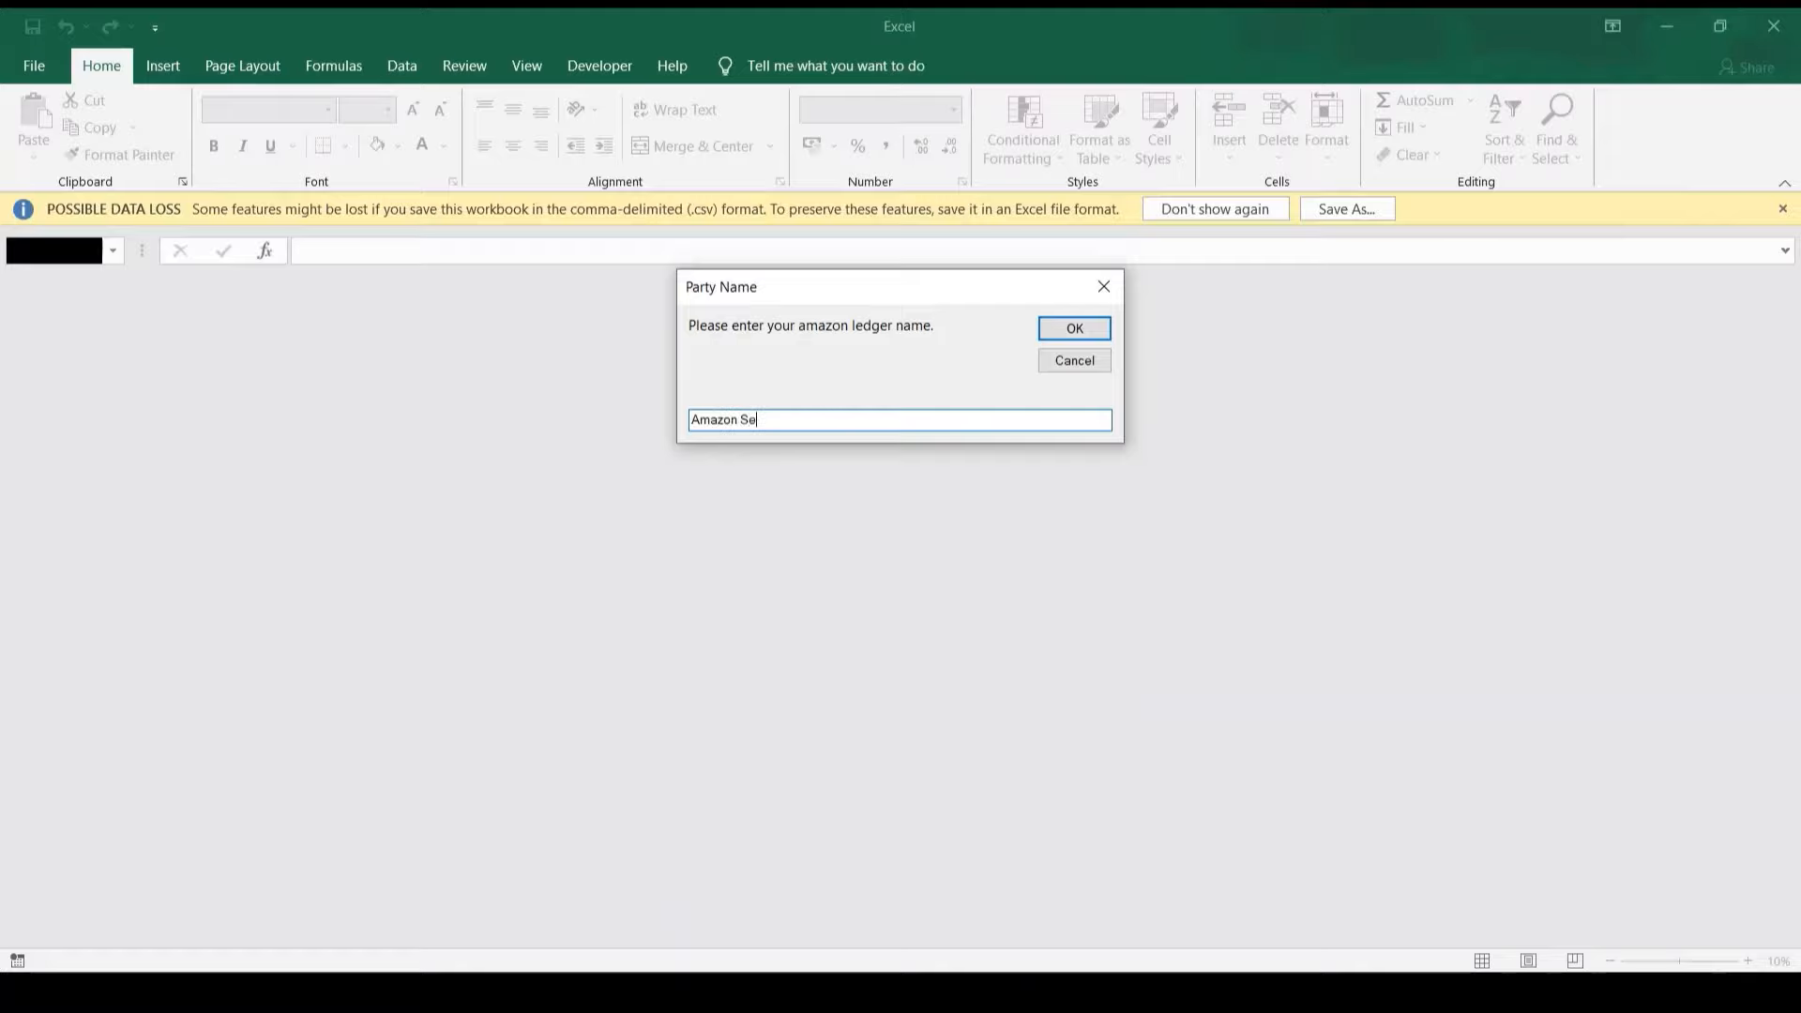
pyautogui.write('Amazon Seller')
pyautogui.press('Return')
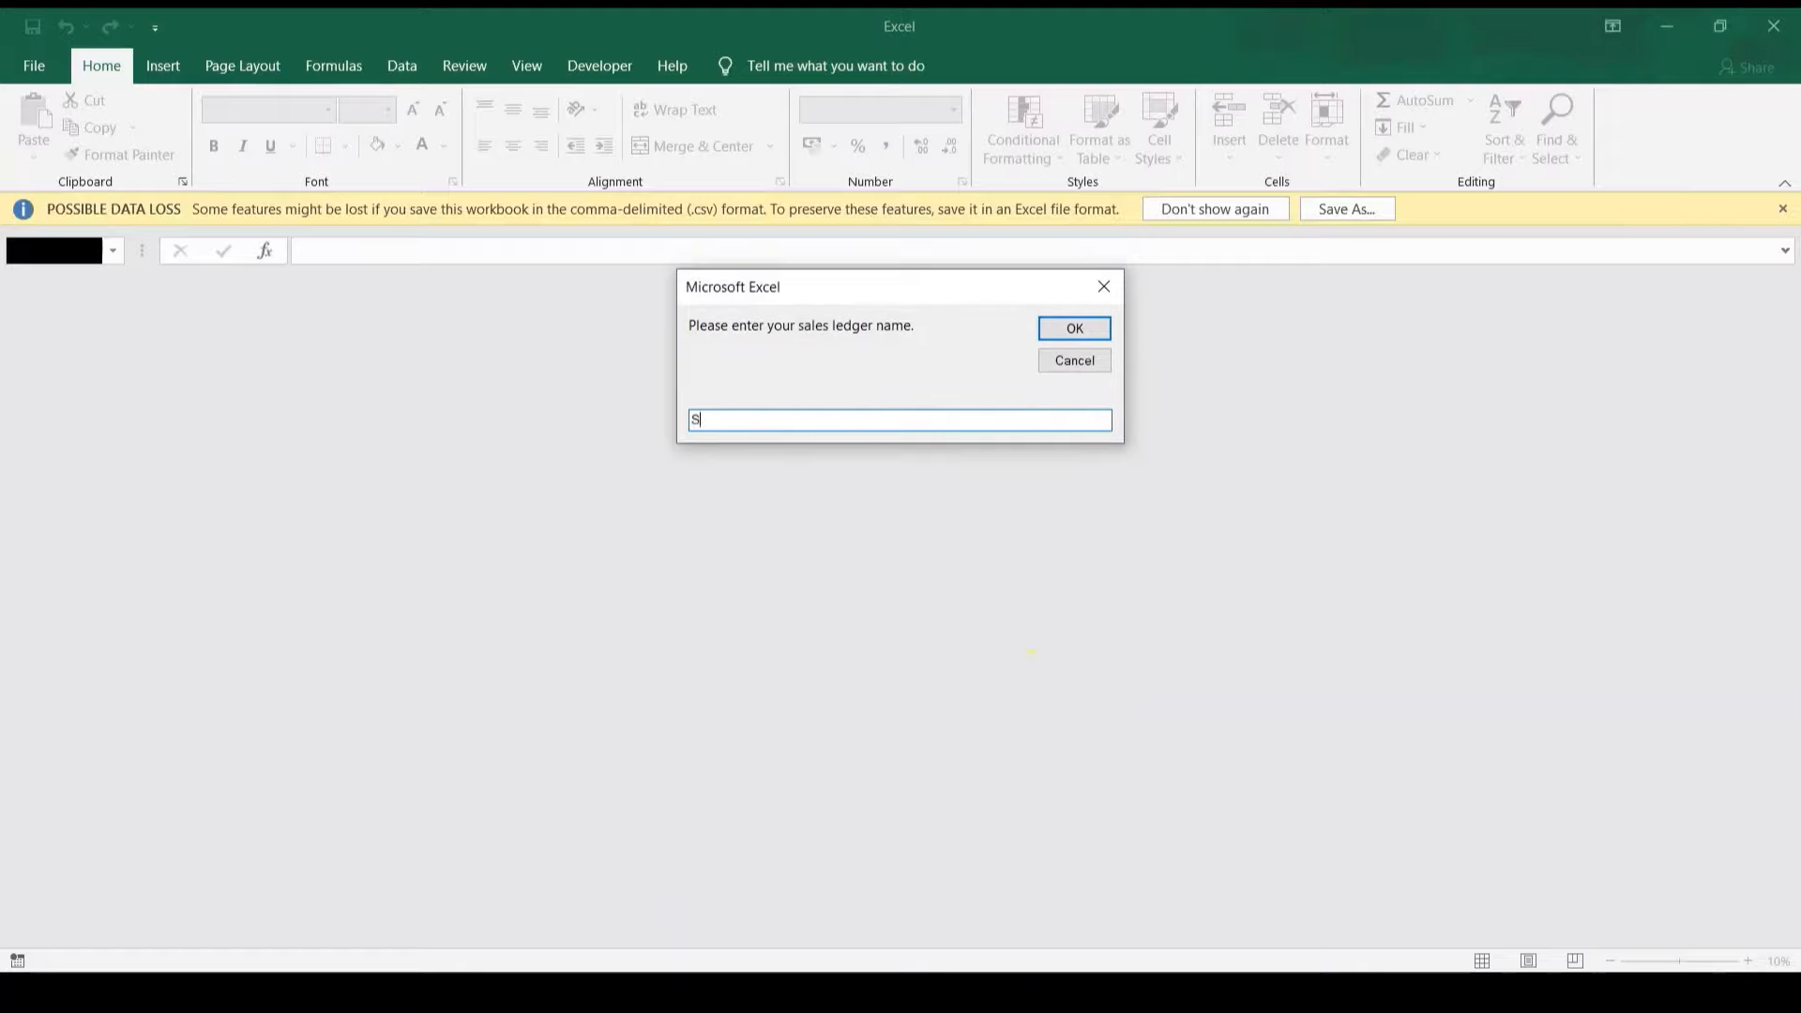
pyautogui.press('Return')
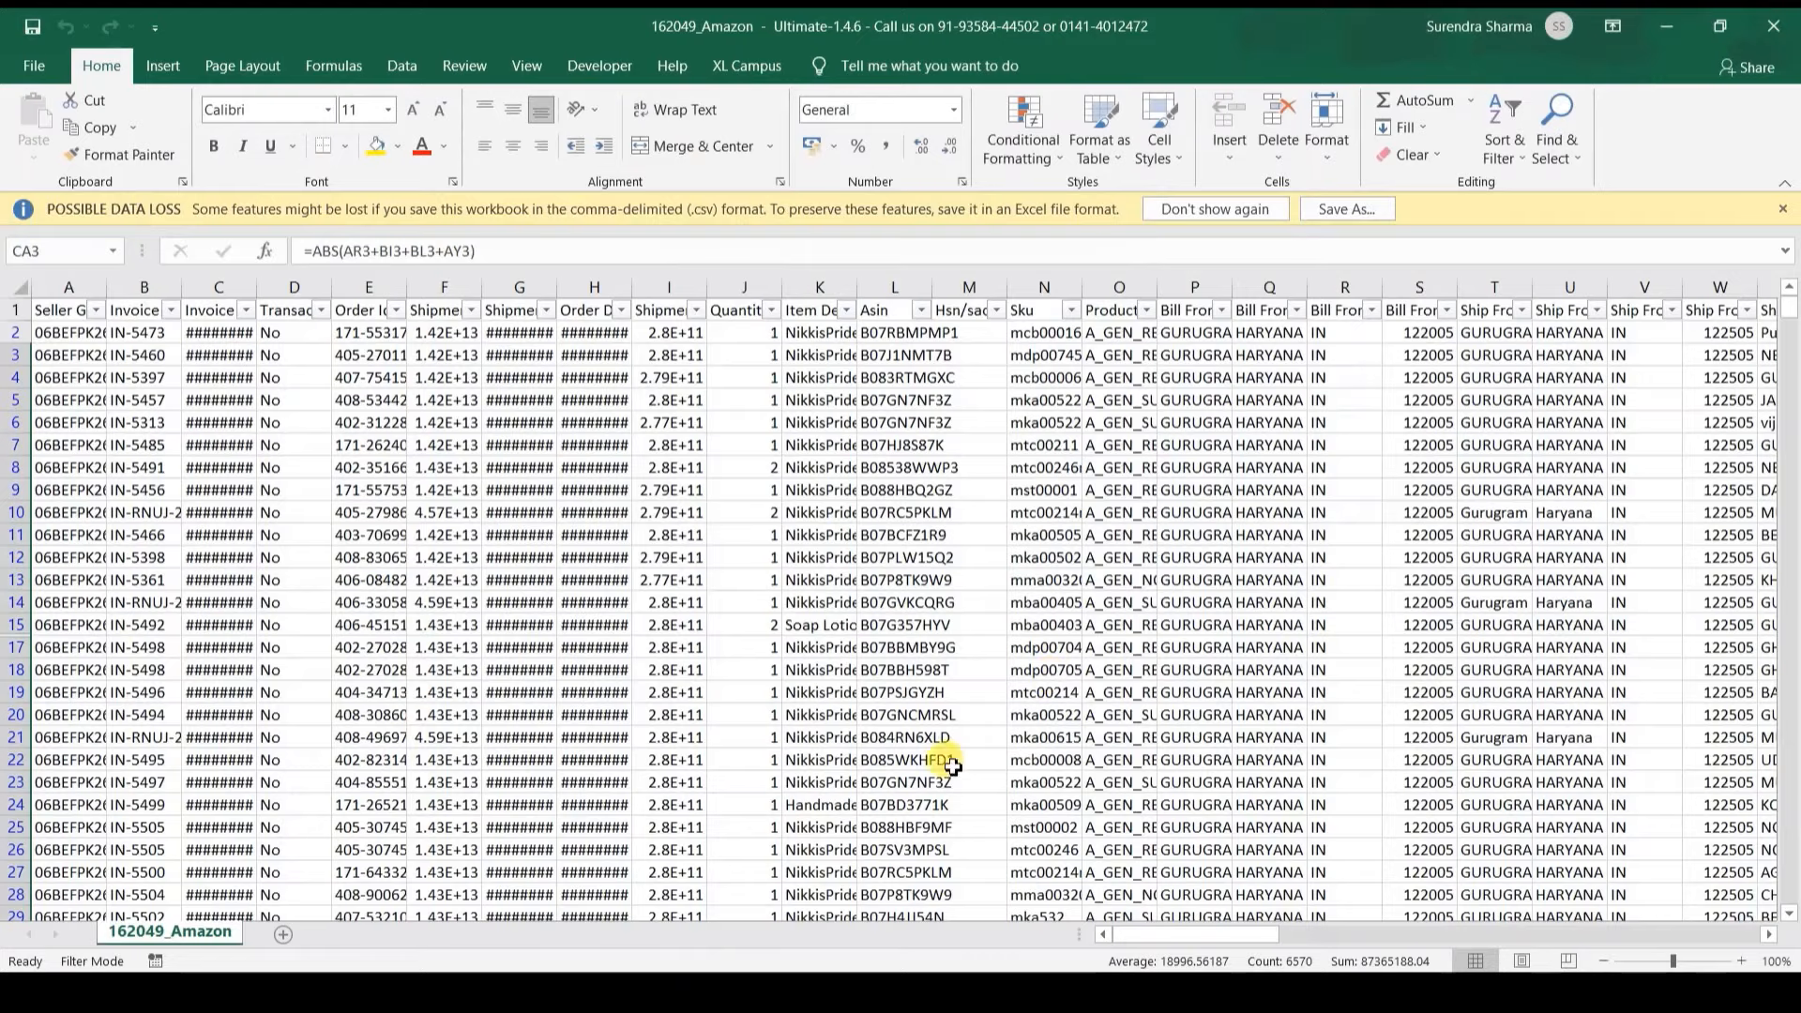
pyautogui.click(1666, 26)
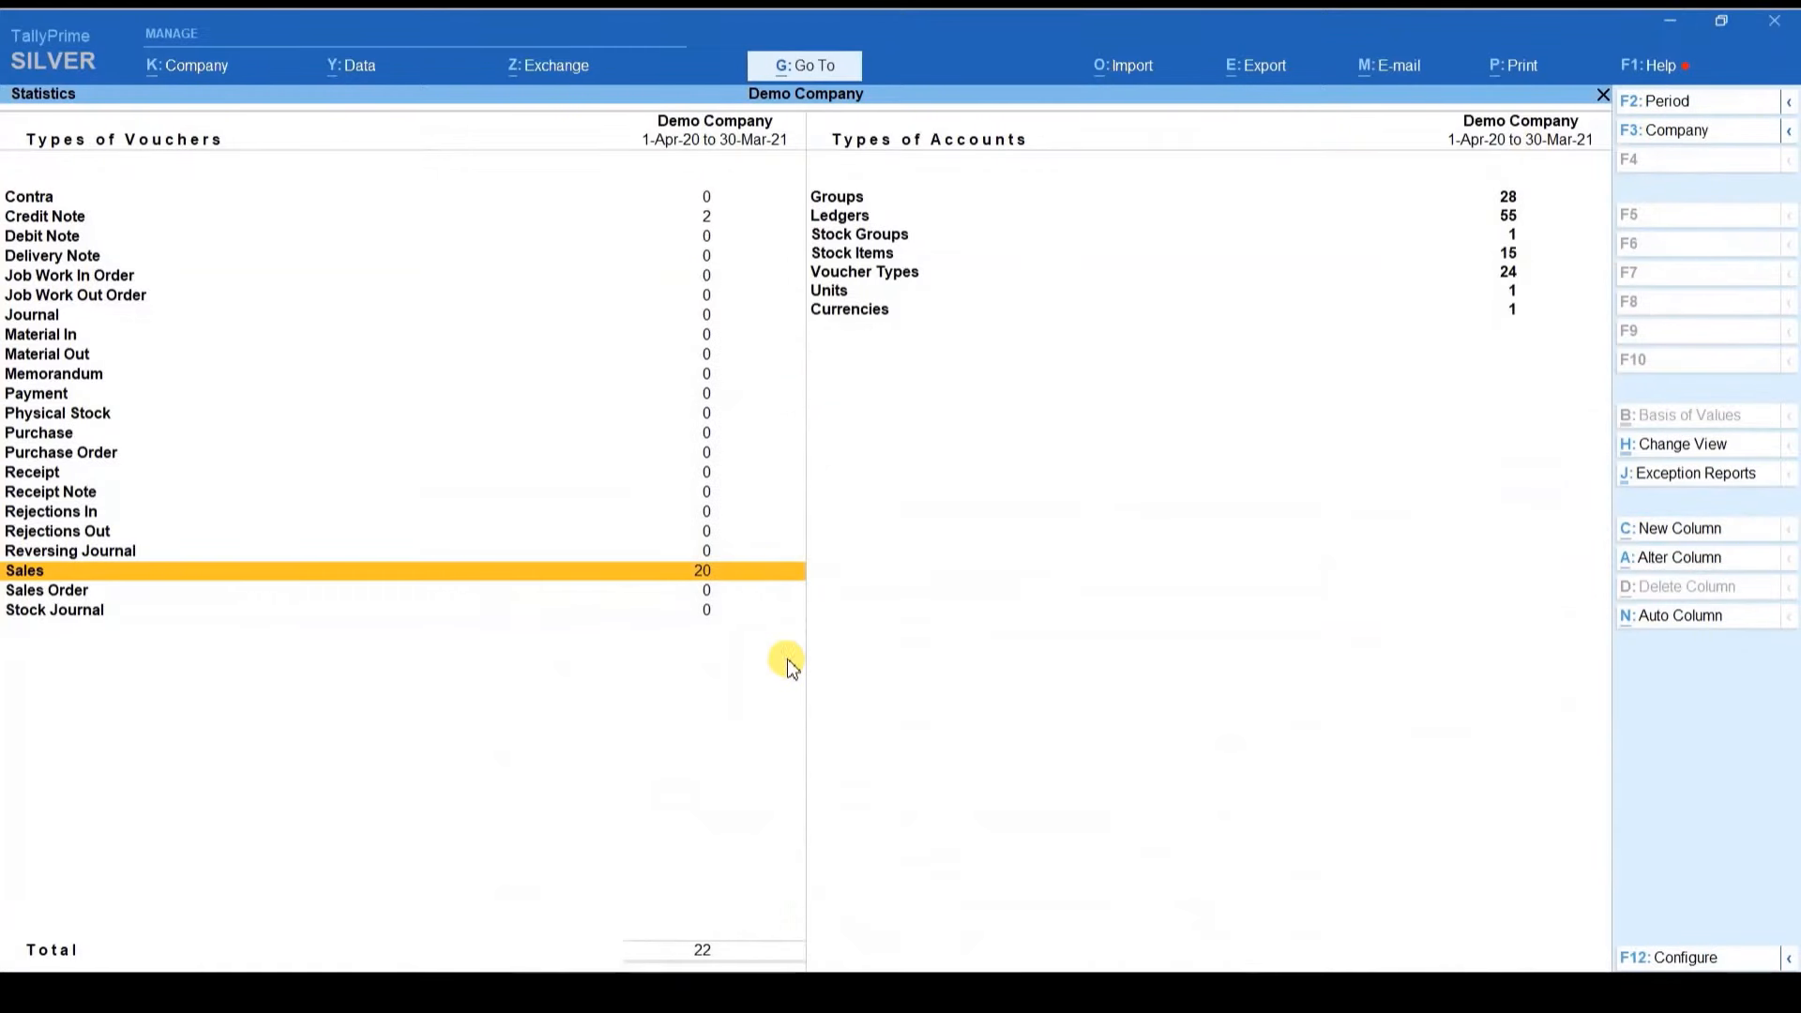
# Step: Sort the imported E-COM entries by voucher number
pyautogui.moveTo(886, 961)
pyautogui.click(723, 908)
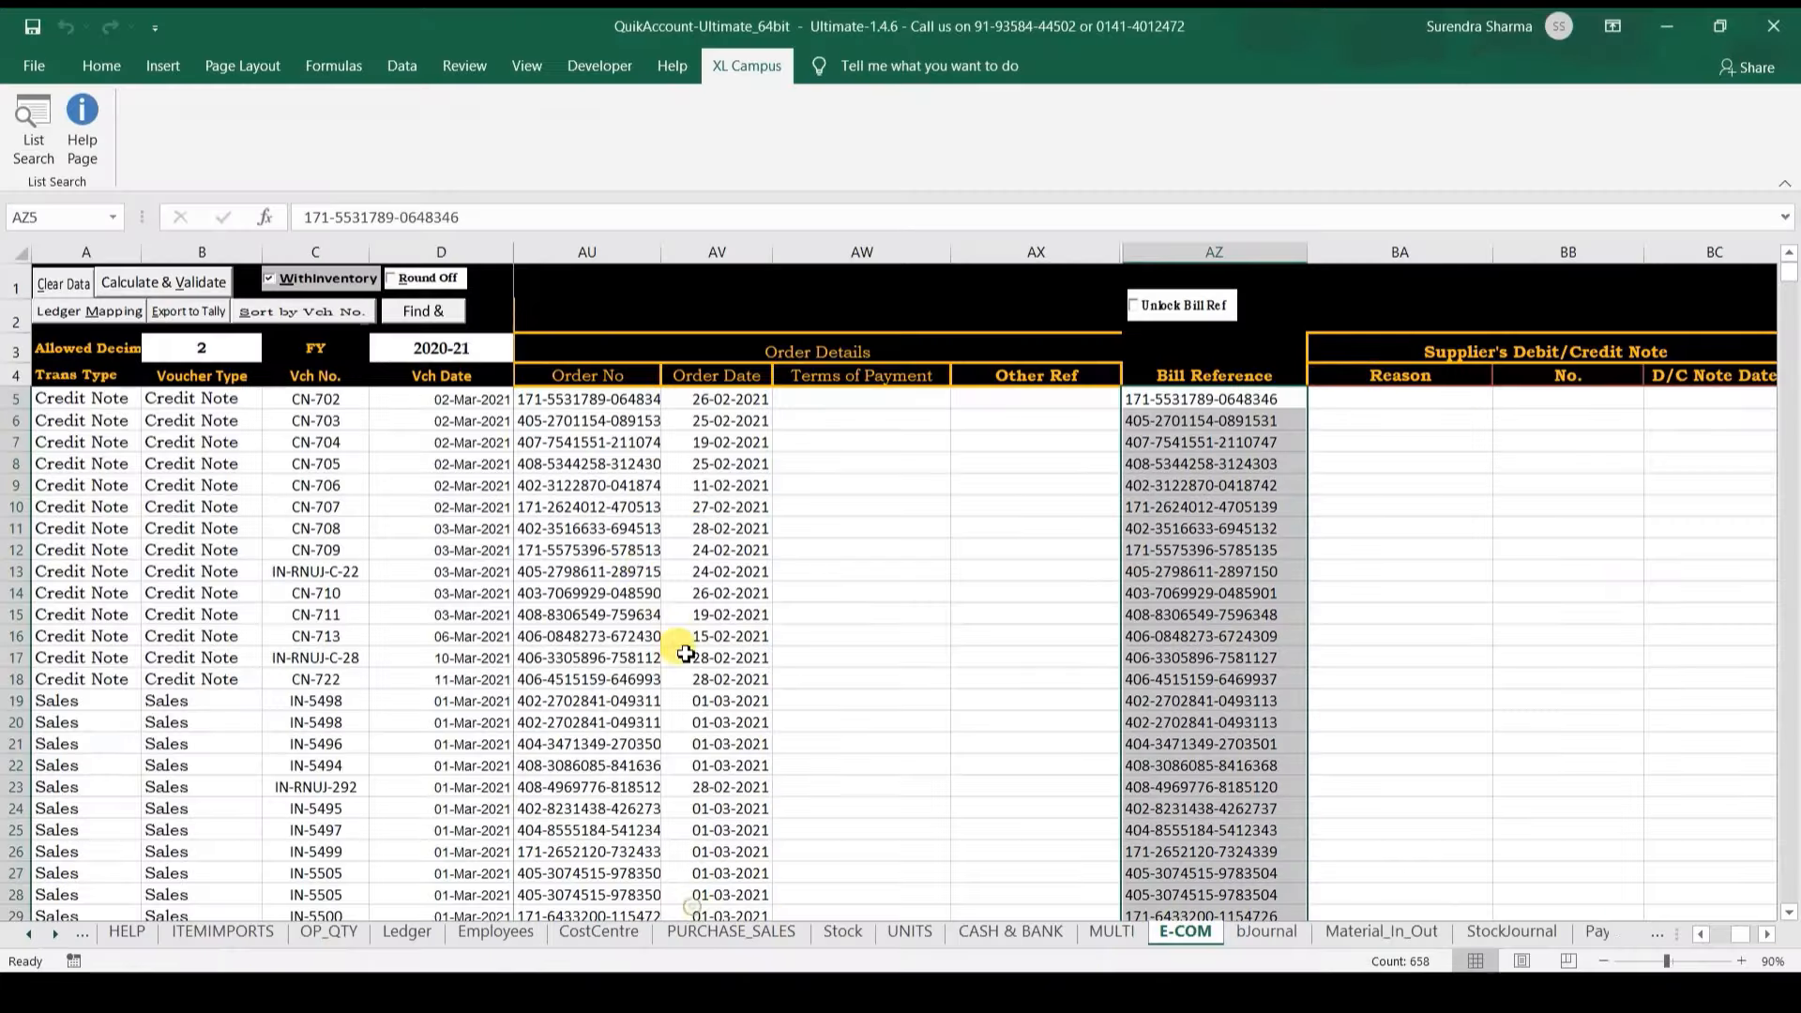
pyautogui.click(431, 419)
pyautogui.press('Right')
pyautogui.press('Right')
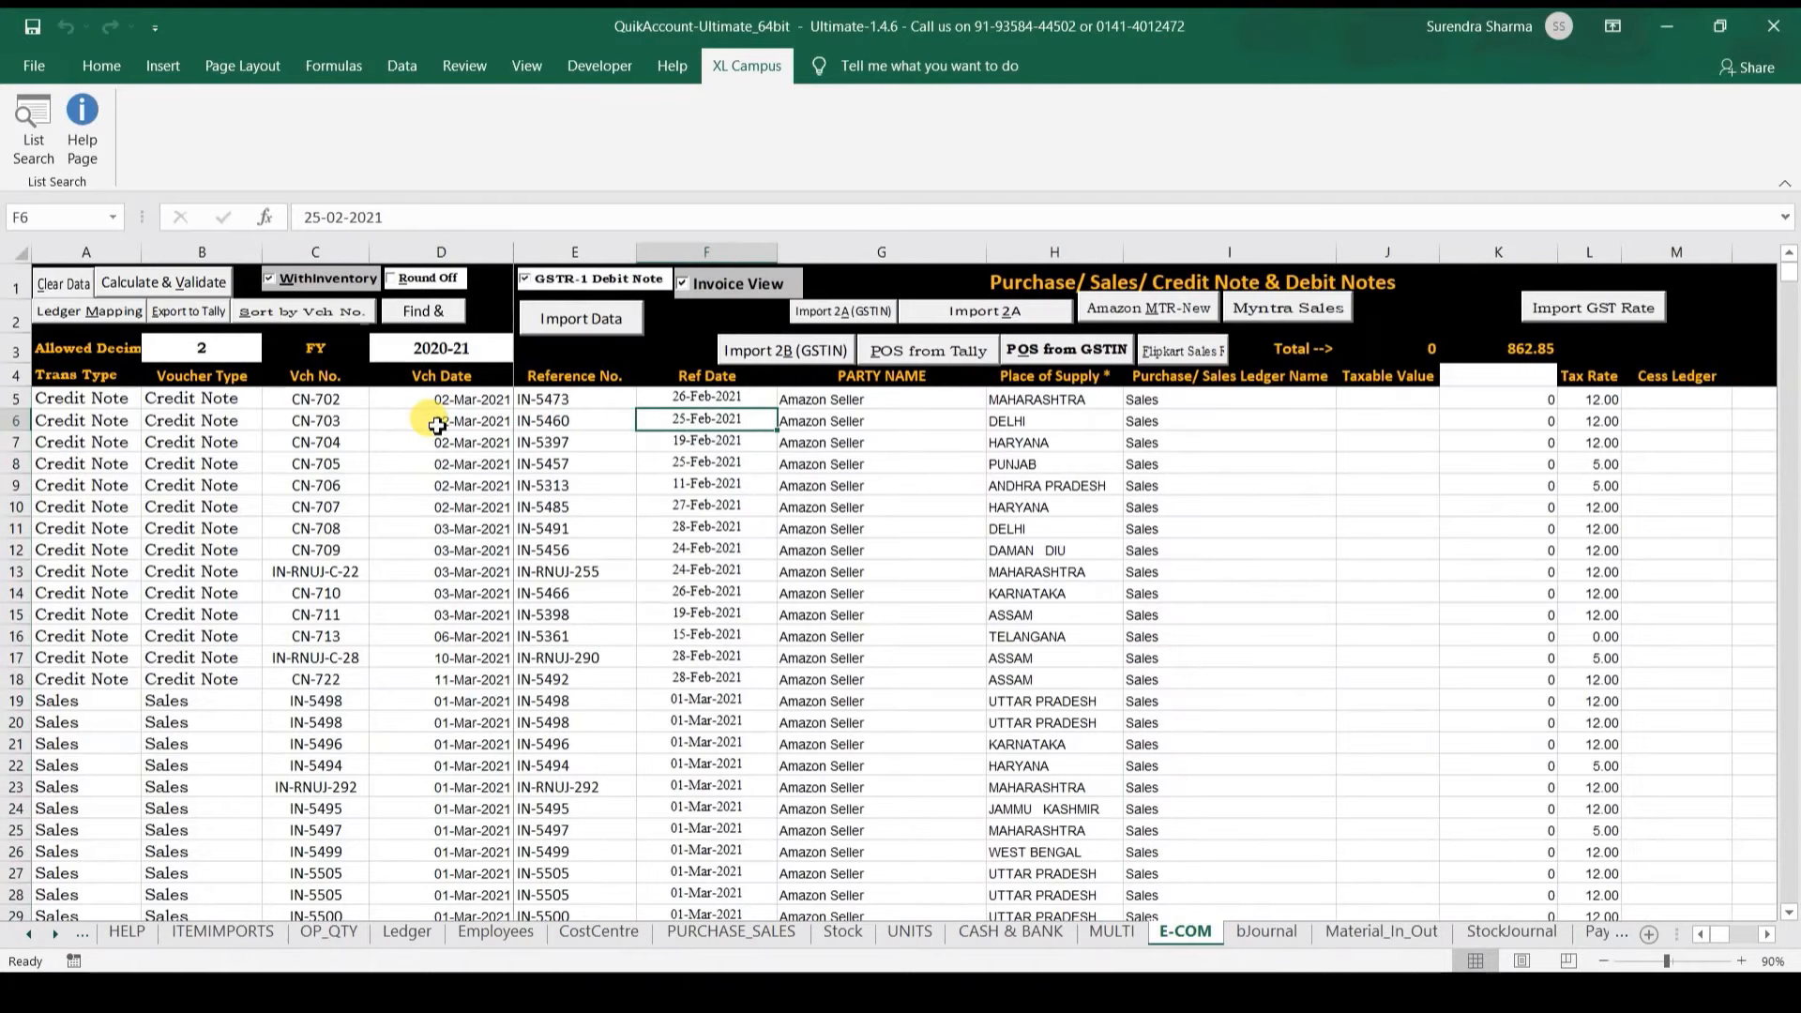
pyautogui.click(298, 312)
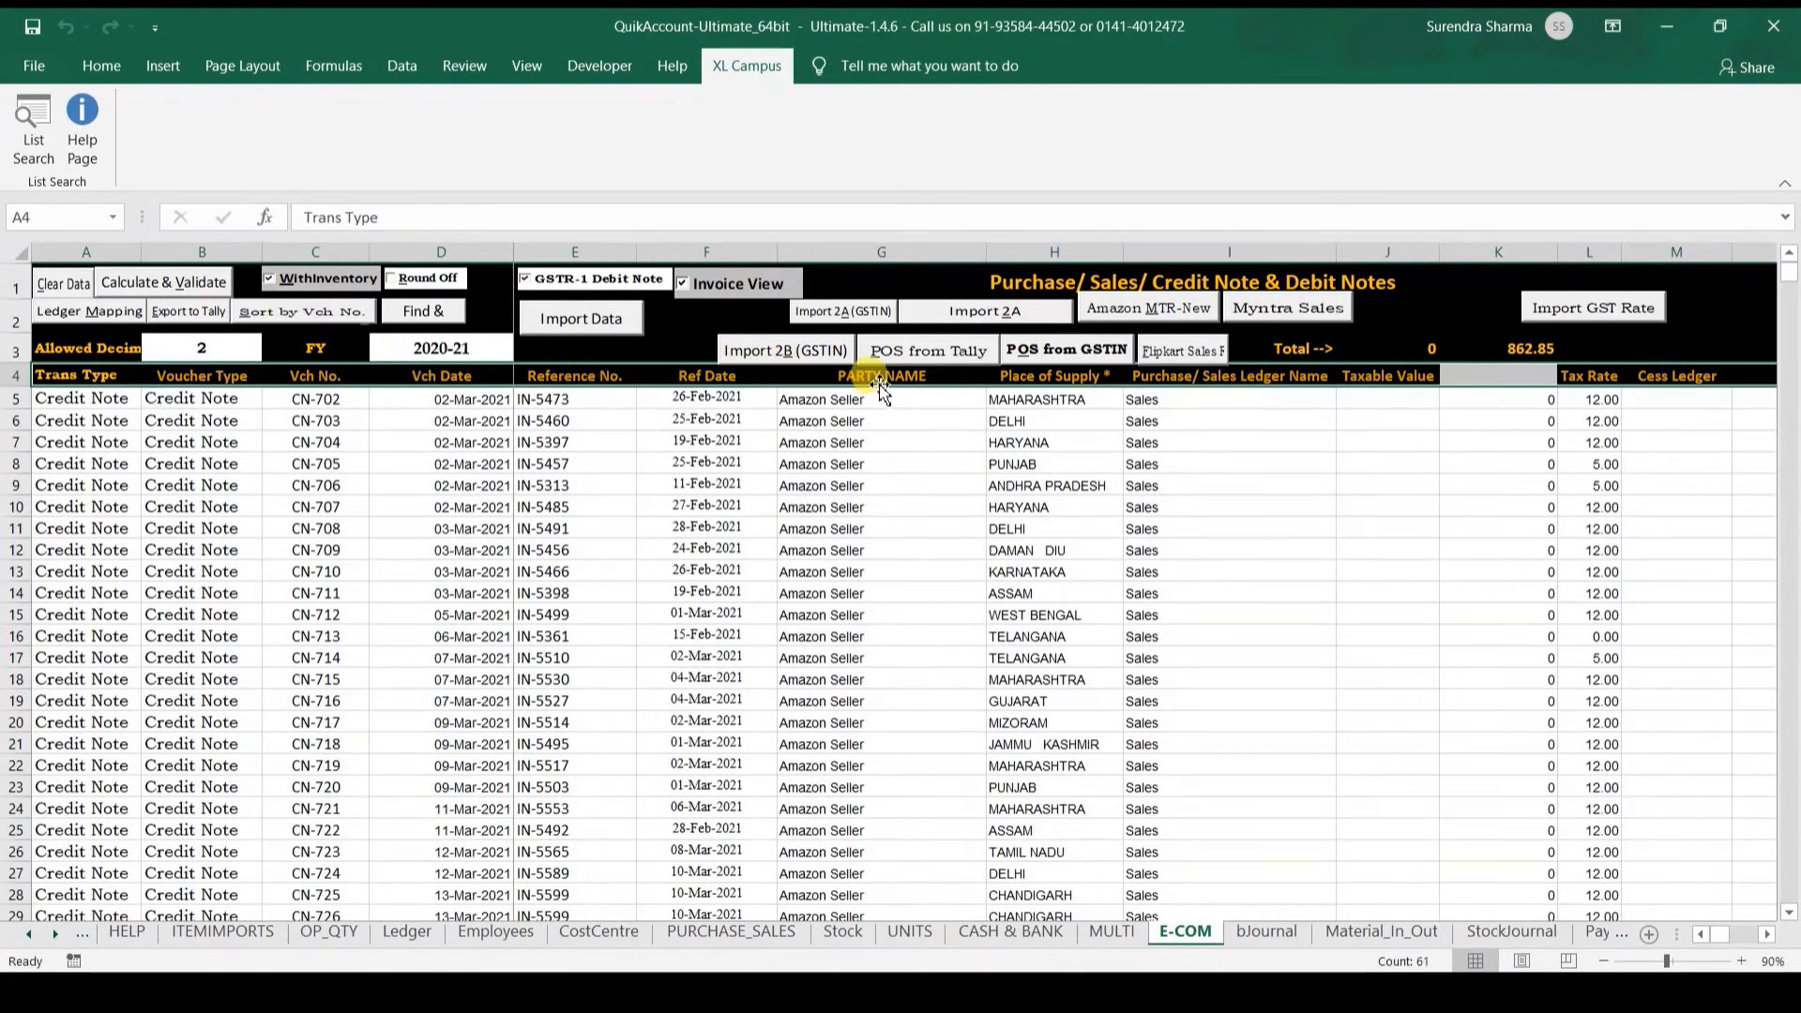
# Step: Set column K's heading to Shiping Charges using List Search
pyautogui.press('Right')
pyautogui.press('Right')
pyautogui.press('Right')
pyautogui.press('Right')
pyautogui.hotkey('ctrl', 'Right')
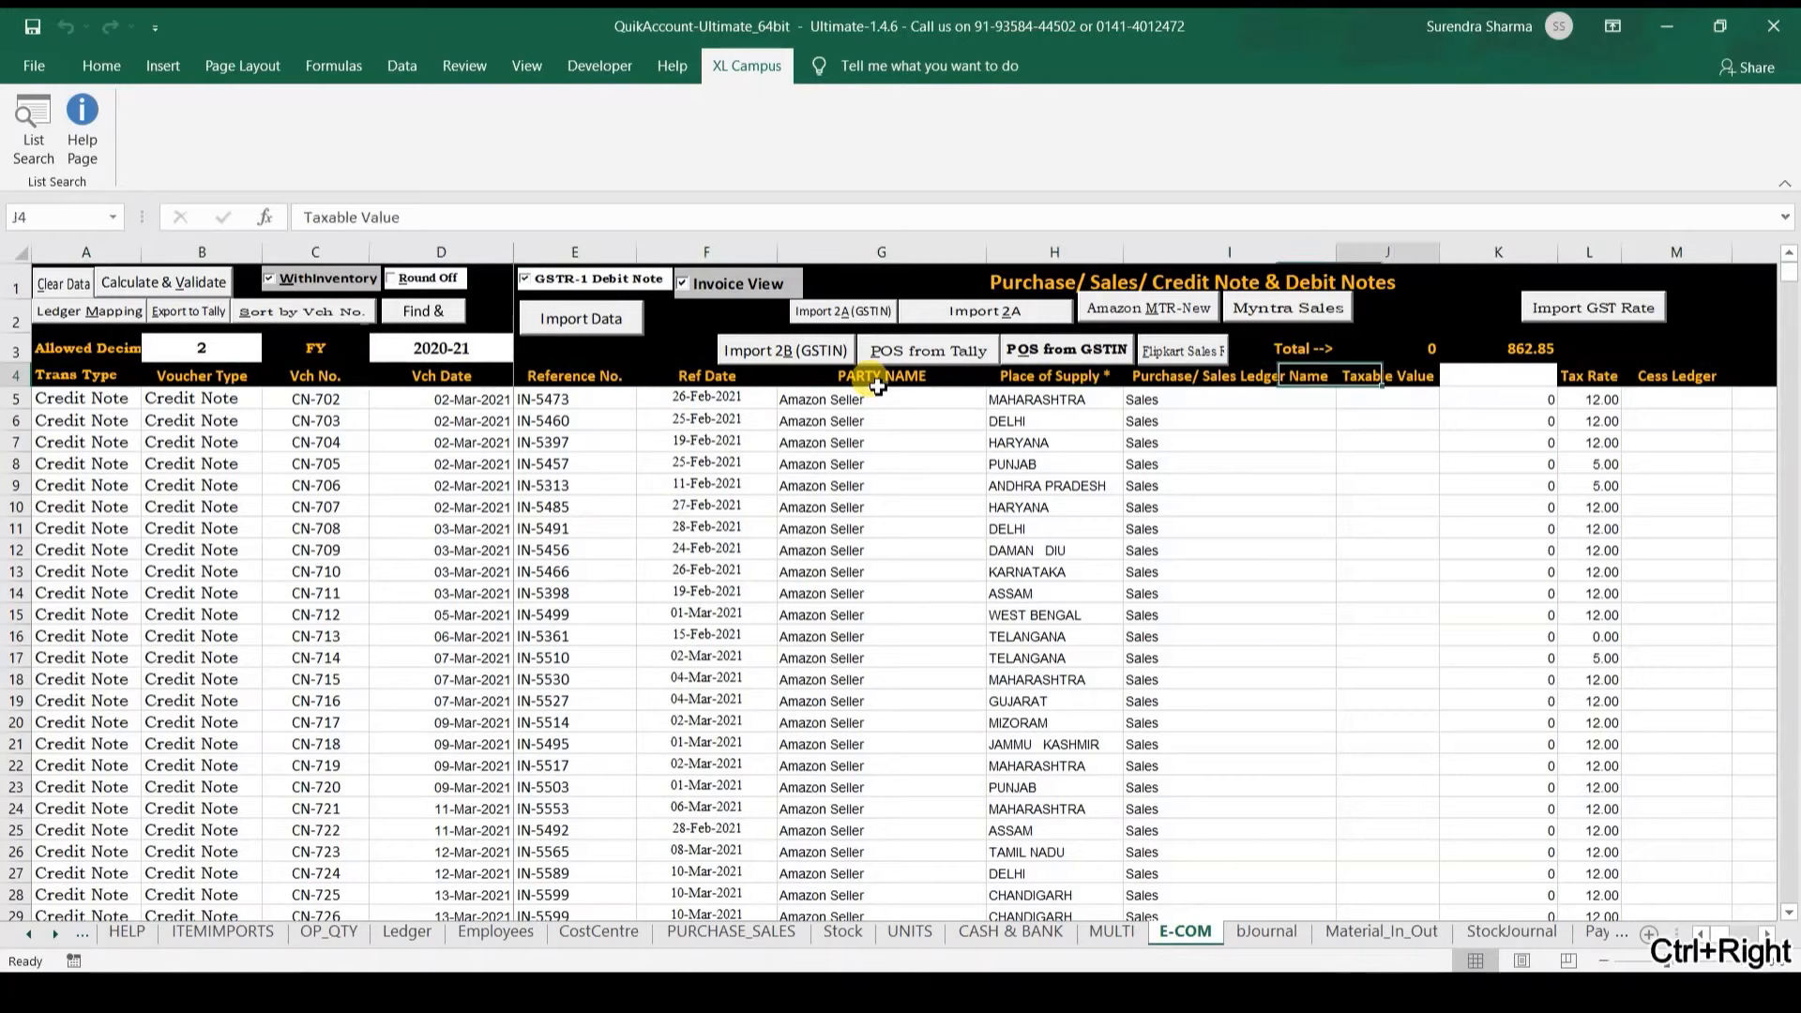
pyautogui.press('Right')
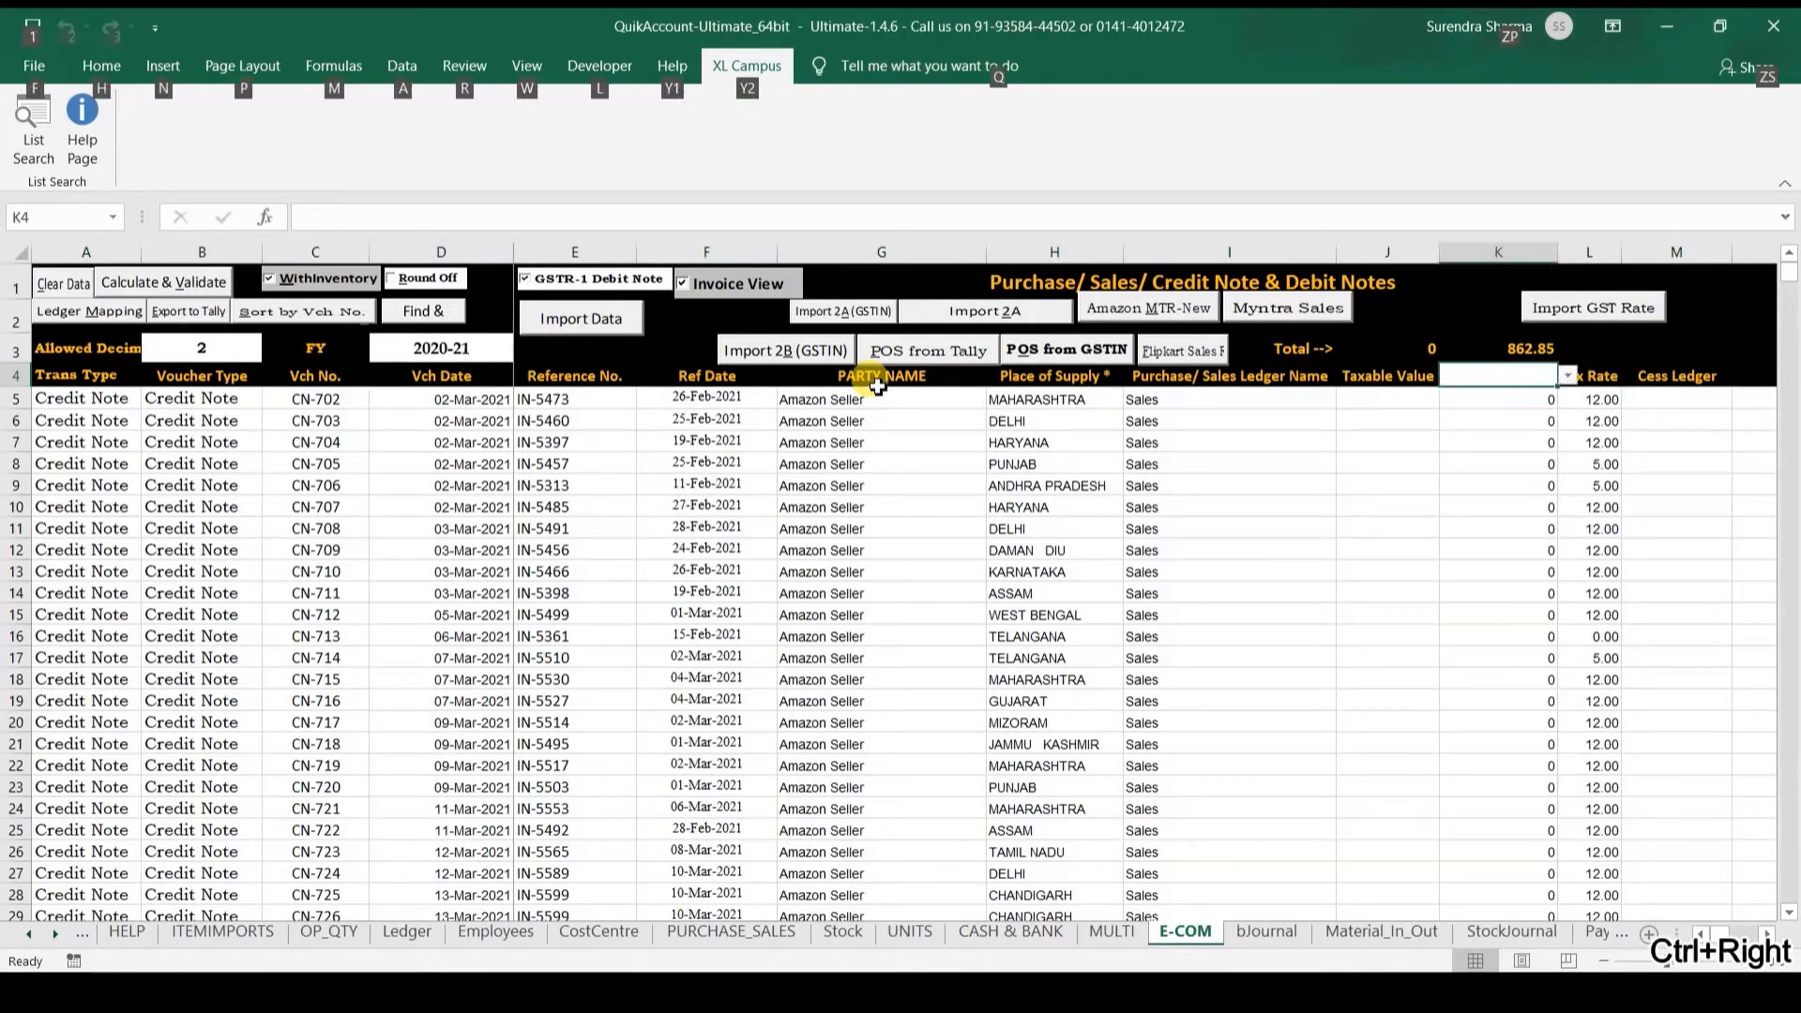
pyautogui.click(42, 145)
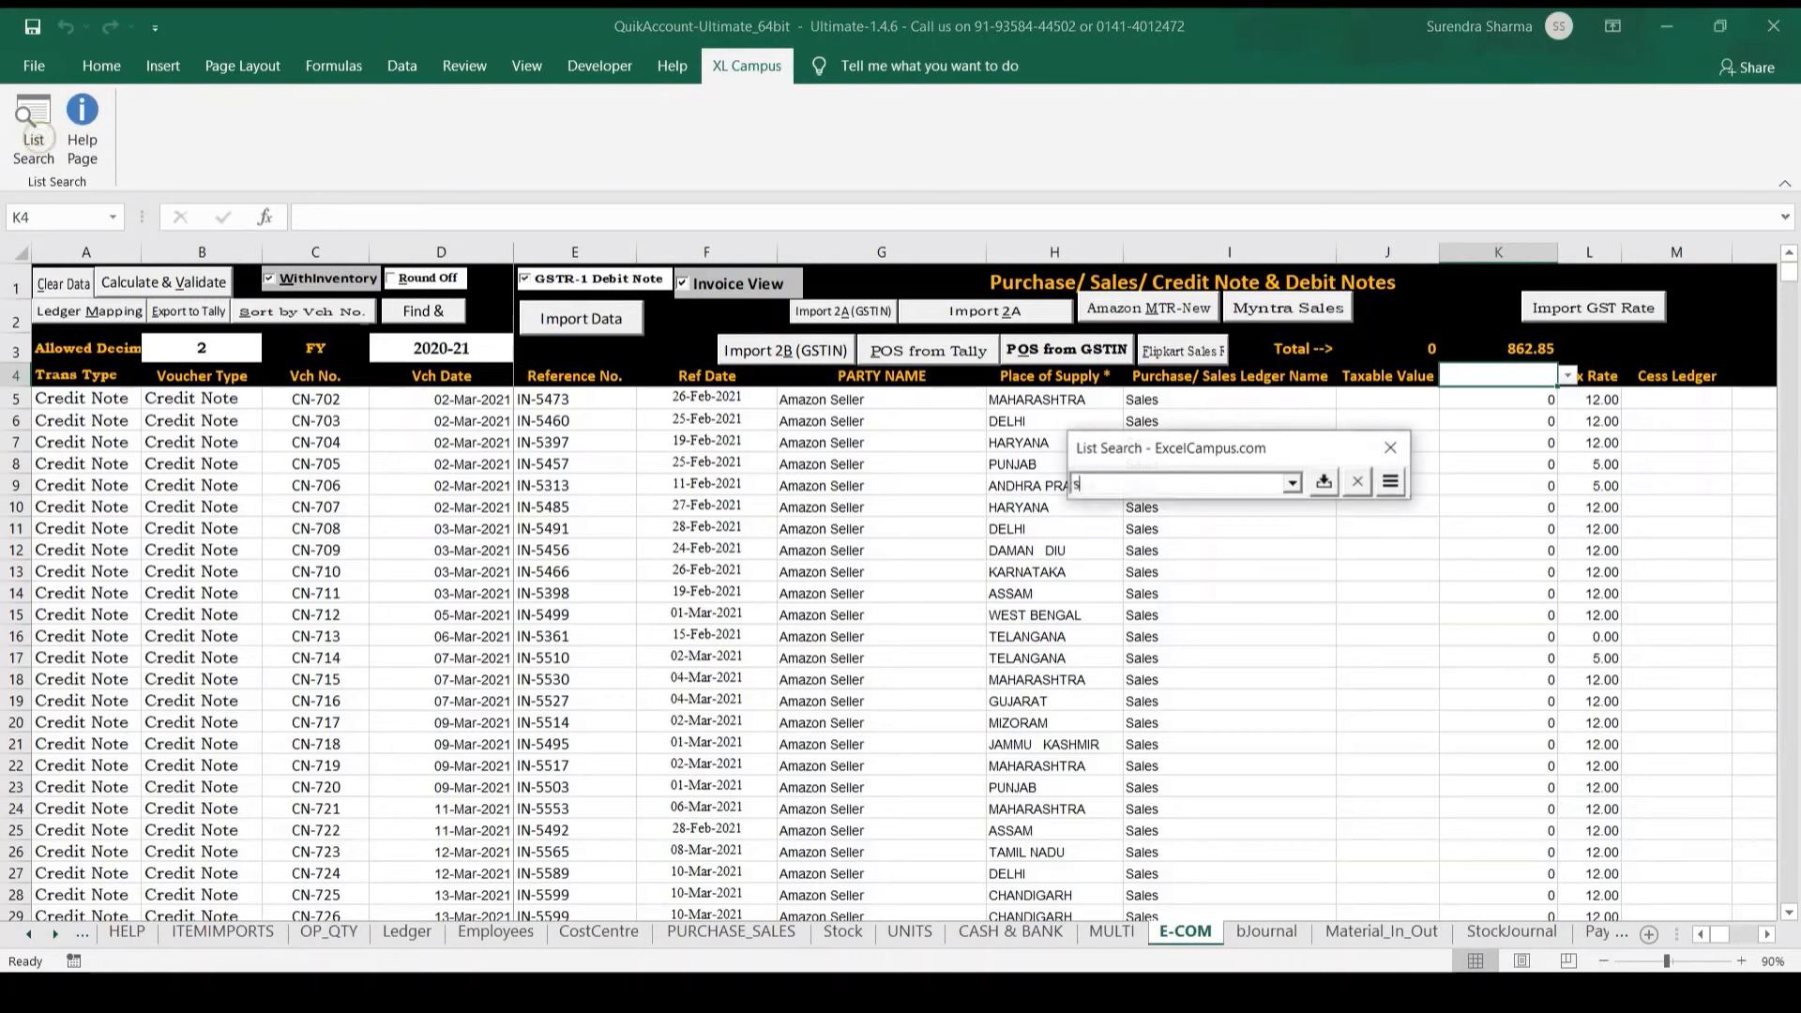
pyautogui.write('ship')
pyautogui.press('Return')
# Step: Select the sales ledger names in column I from I5 downward for clearing
pyautogui.press('Down')
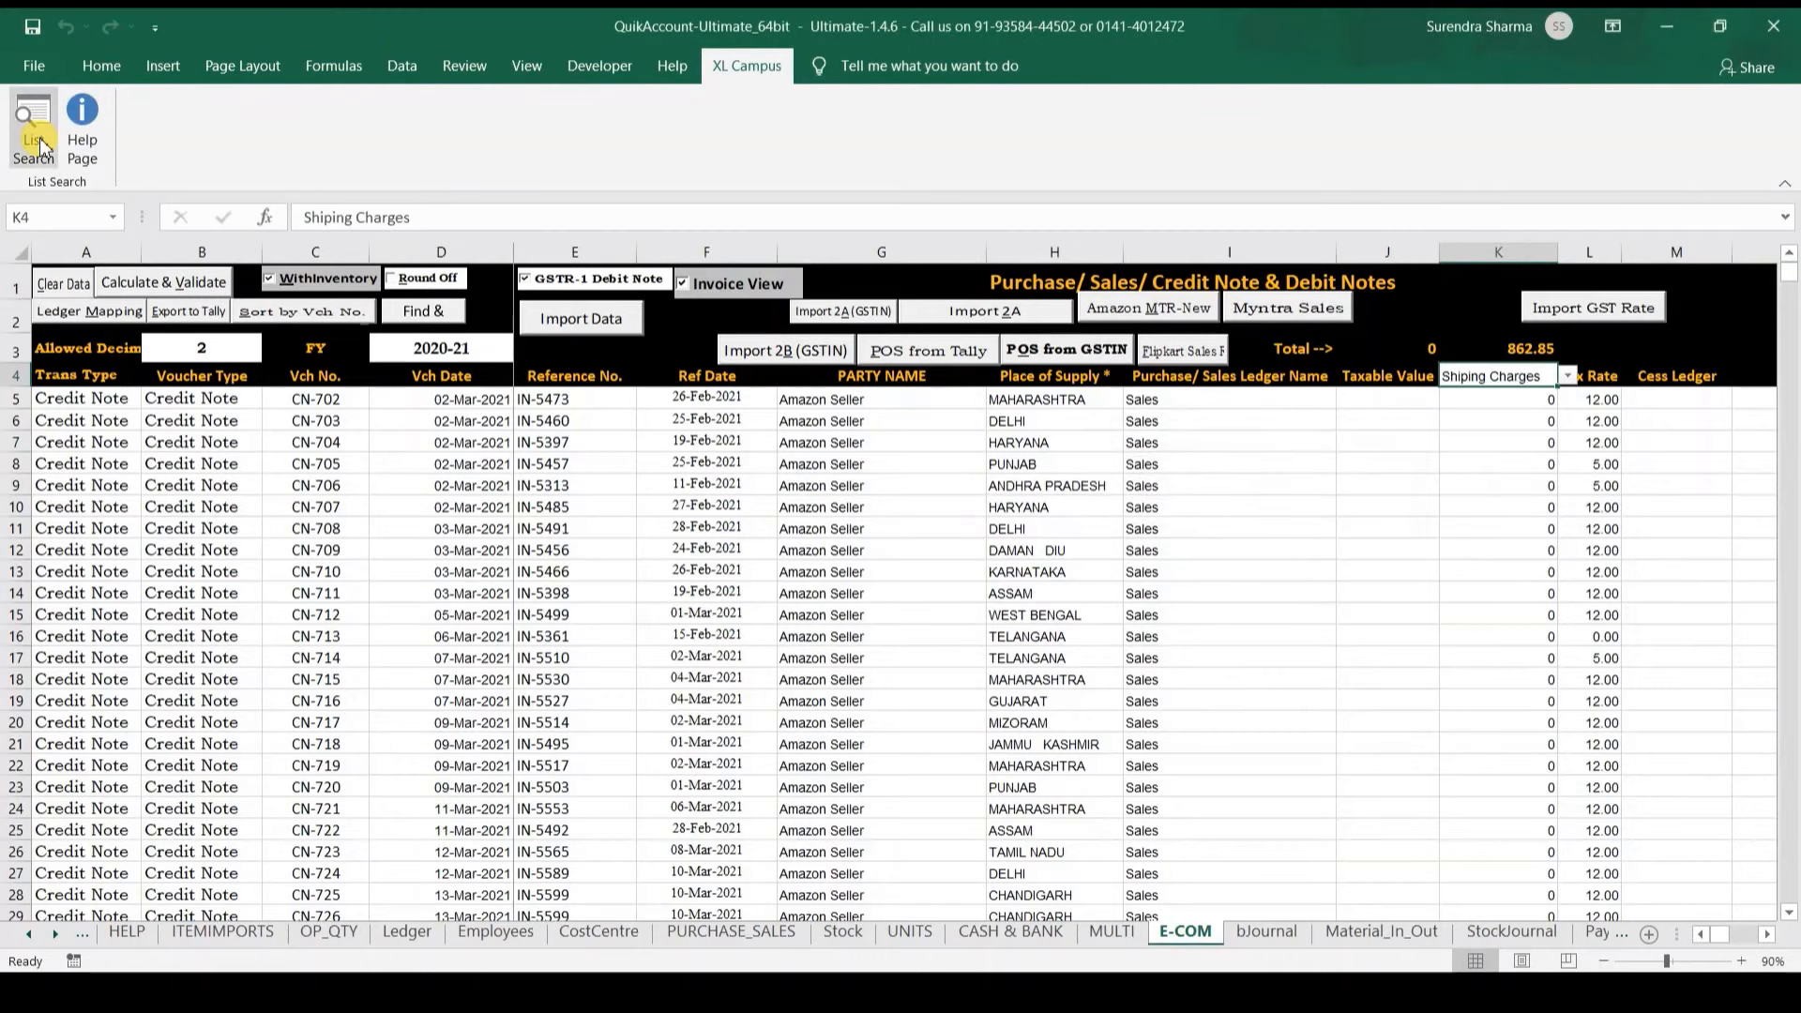
pyautogui.press('Left')
pyautogui.press('Left')
pyautogui.press('Left')
pyautogui.press('Left')
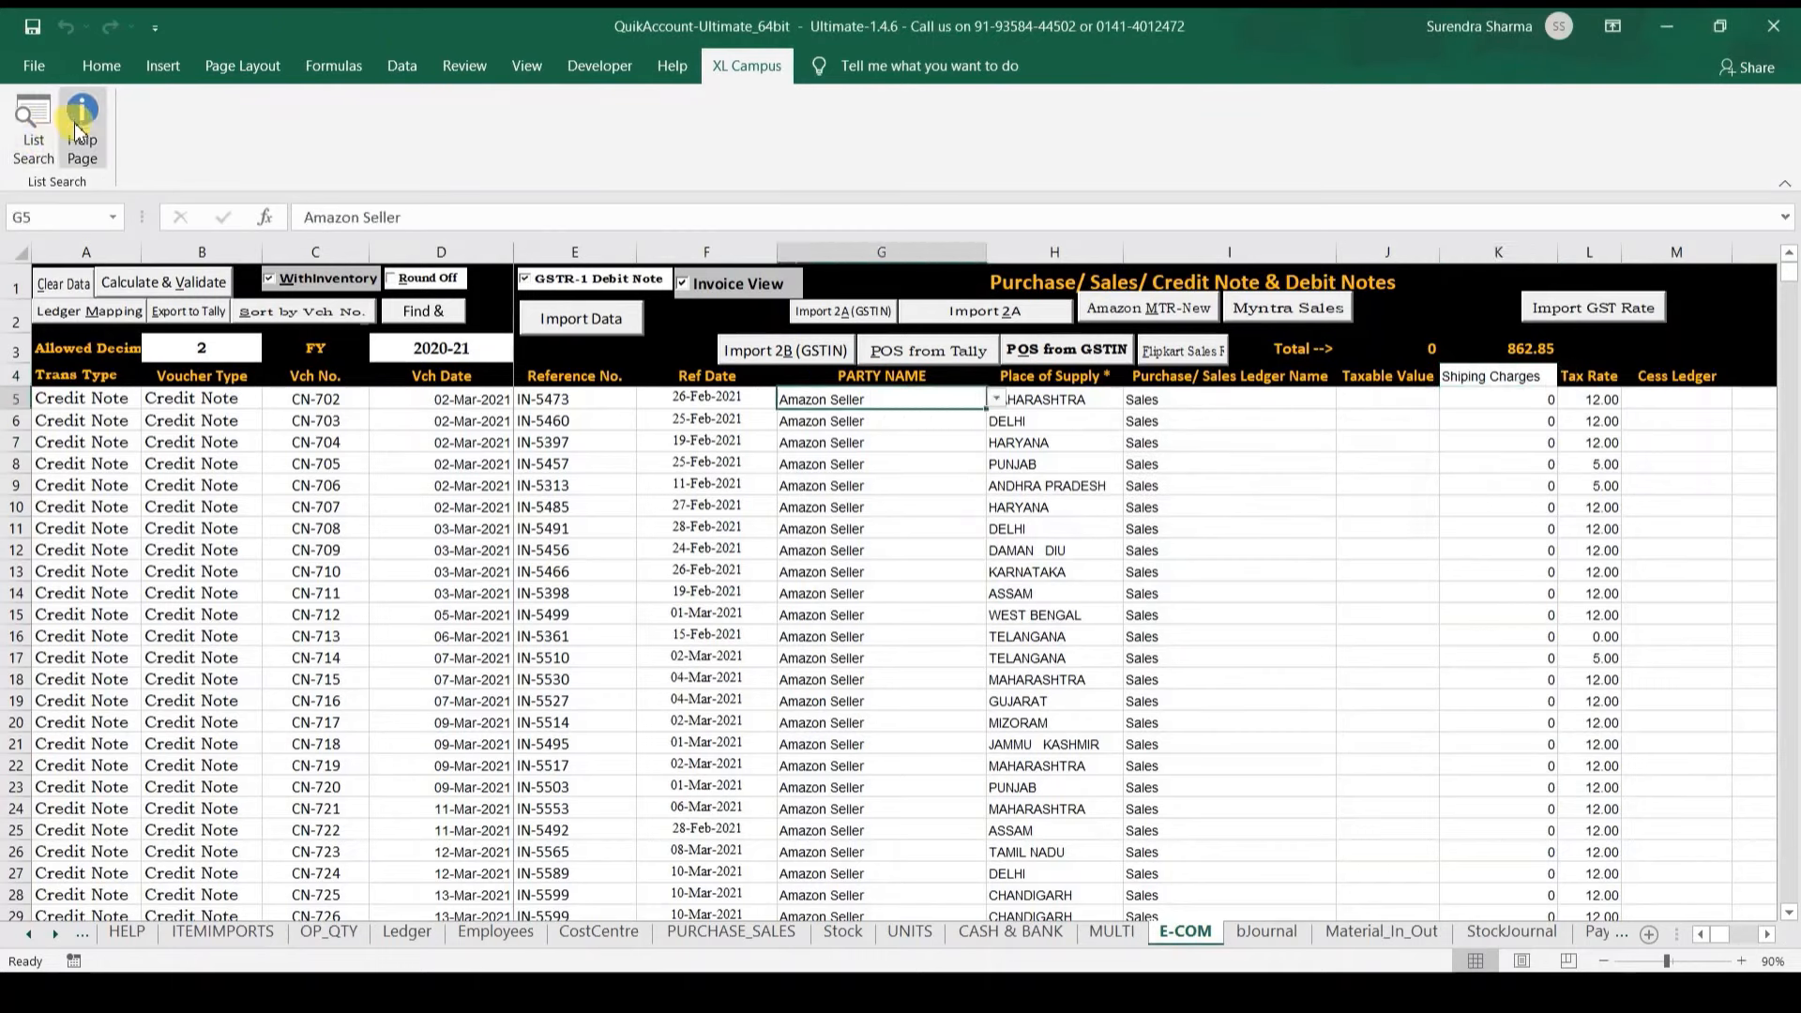
pyautogui.press('Right')
pyautogui.press('Right')
pyautogui.hotkey('ctrl', 'shift', 'Down')
pyautogui.press('Up')
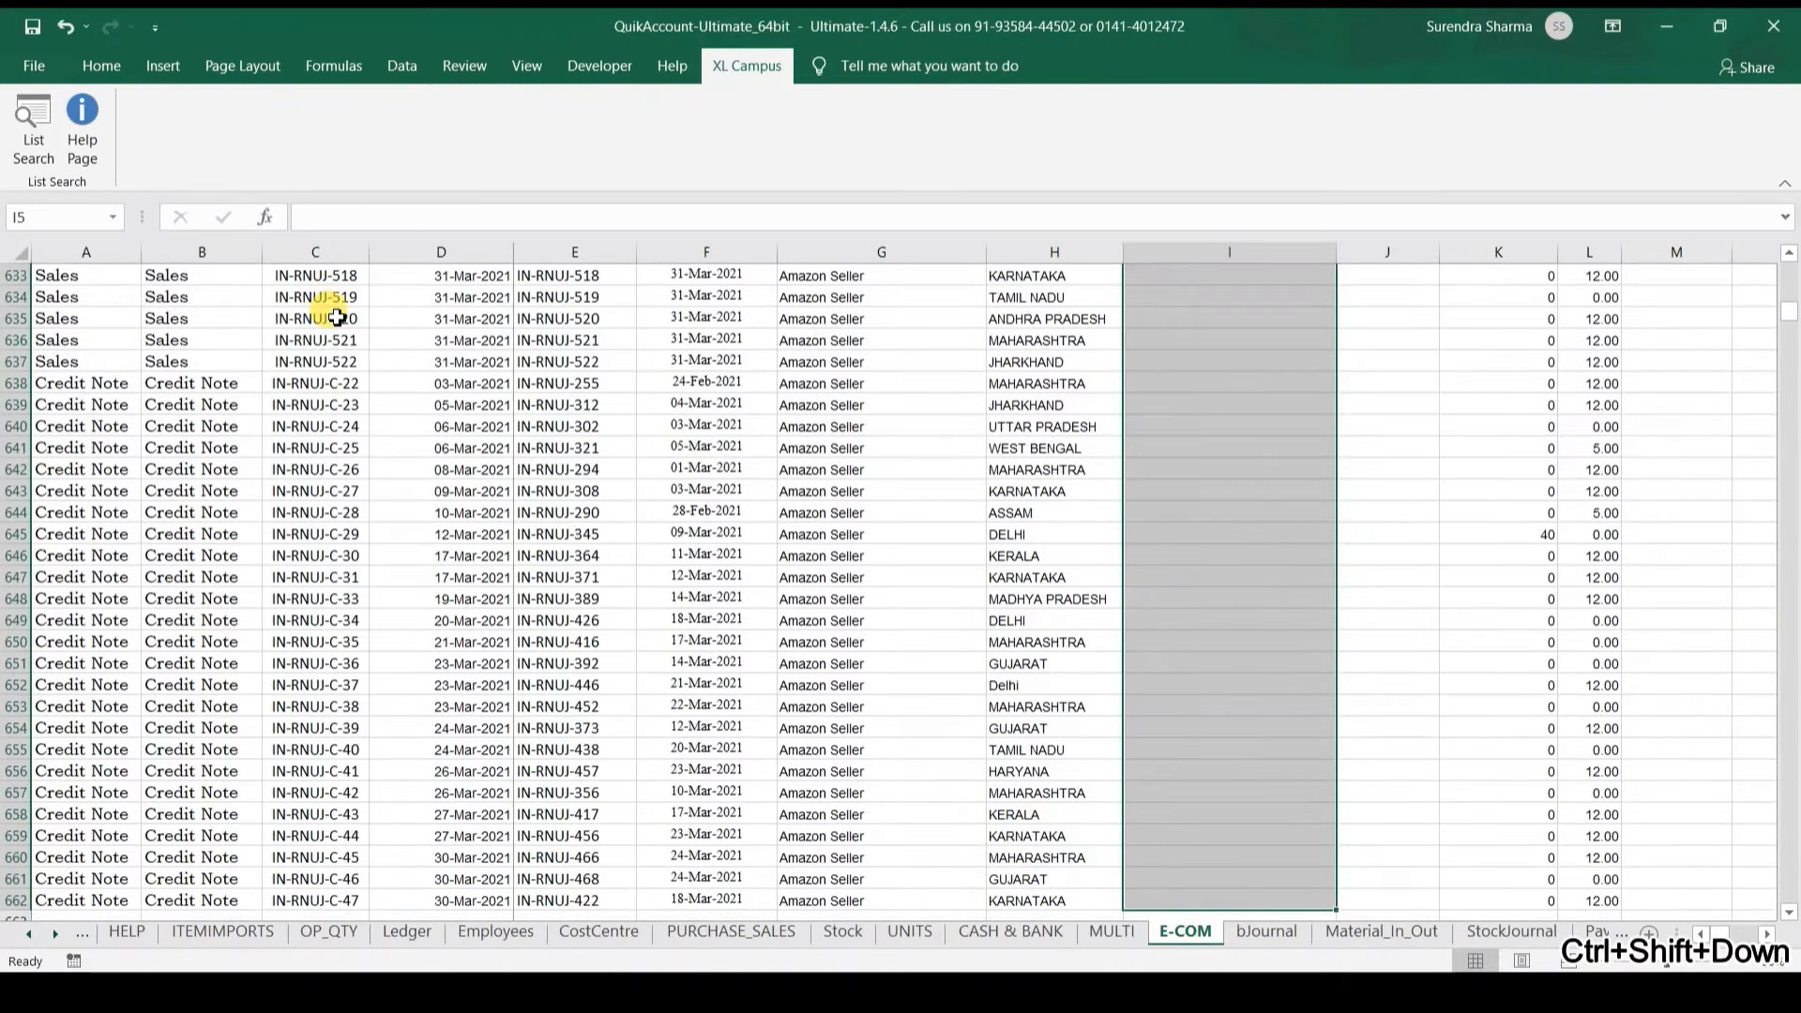
pyautogui.scroll(1, 335, 315)
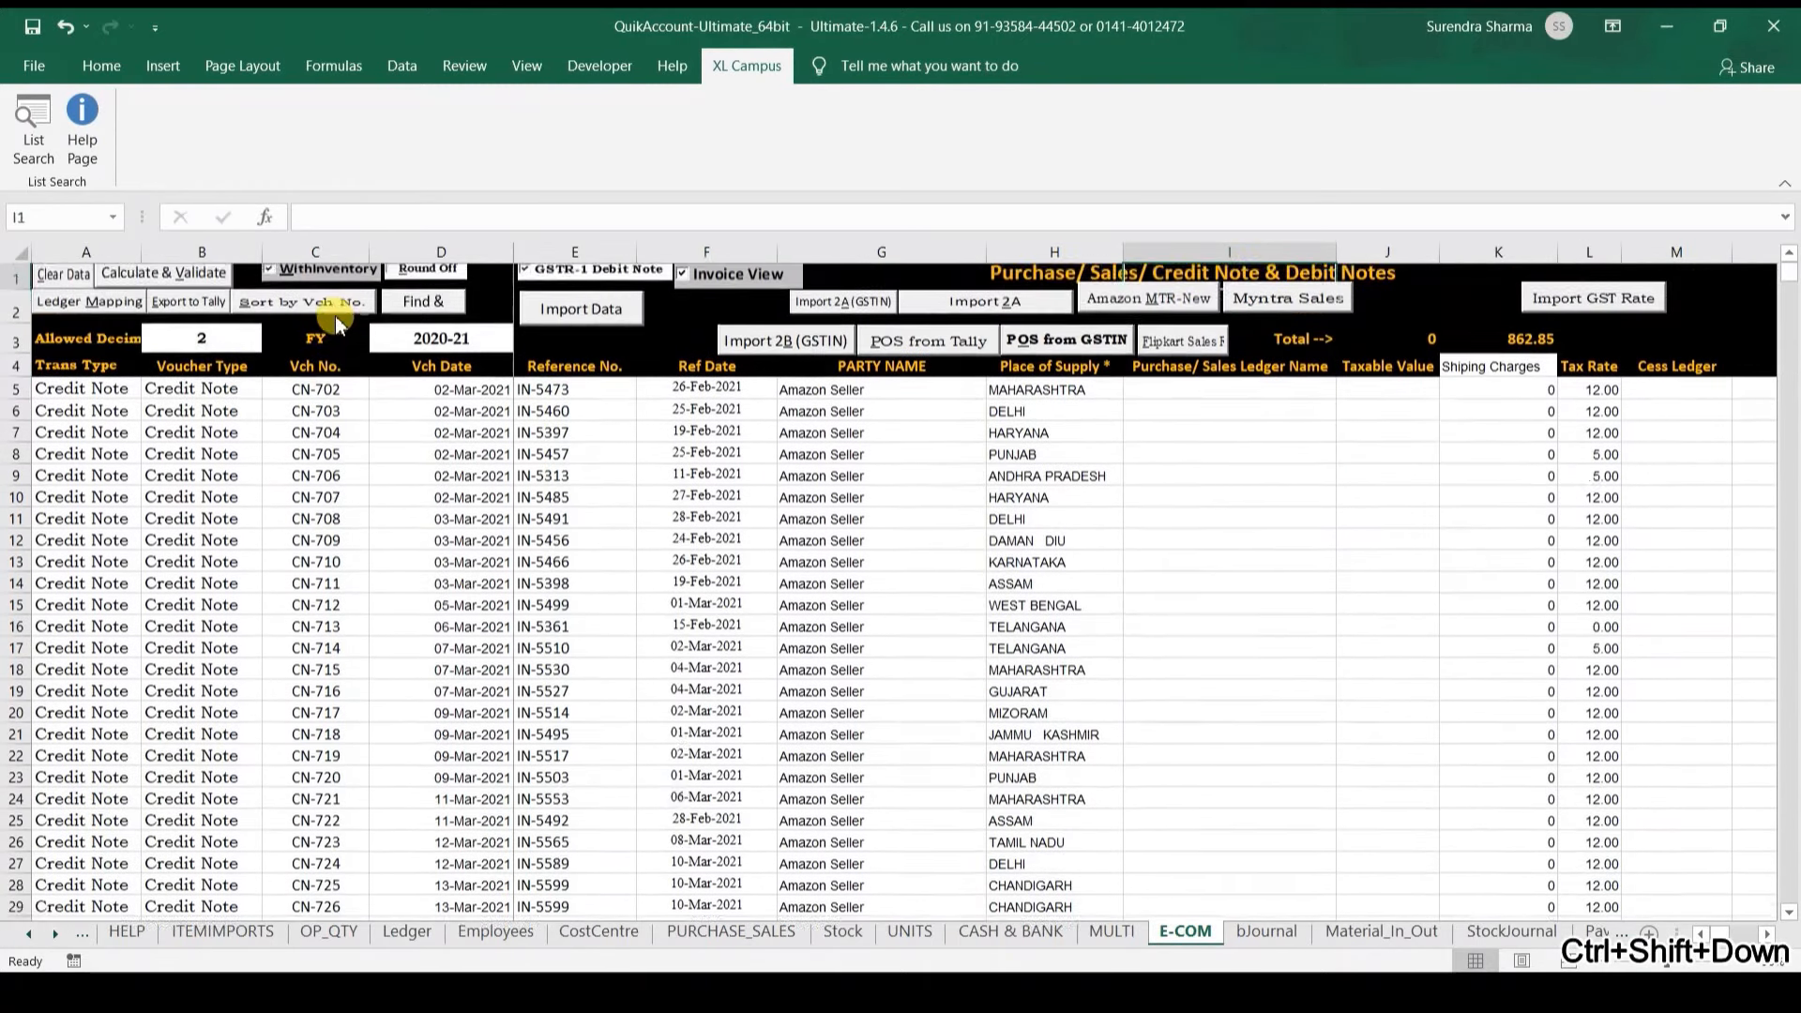
pyautogui.press('Down')
# Step: Set the GST ledger mapping's transaction type to Sales and save it
pyautogui.click(80, 314)
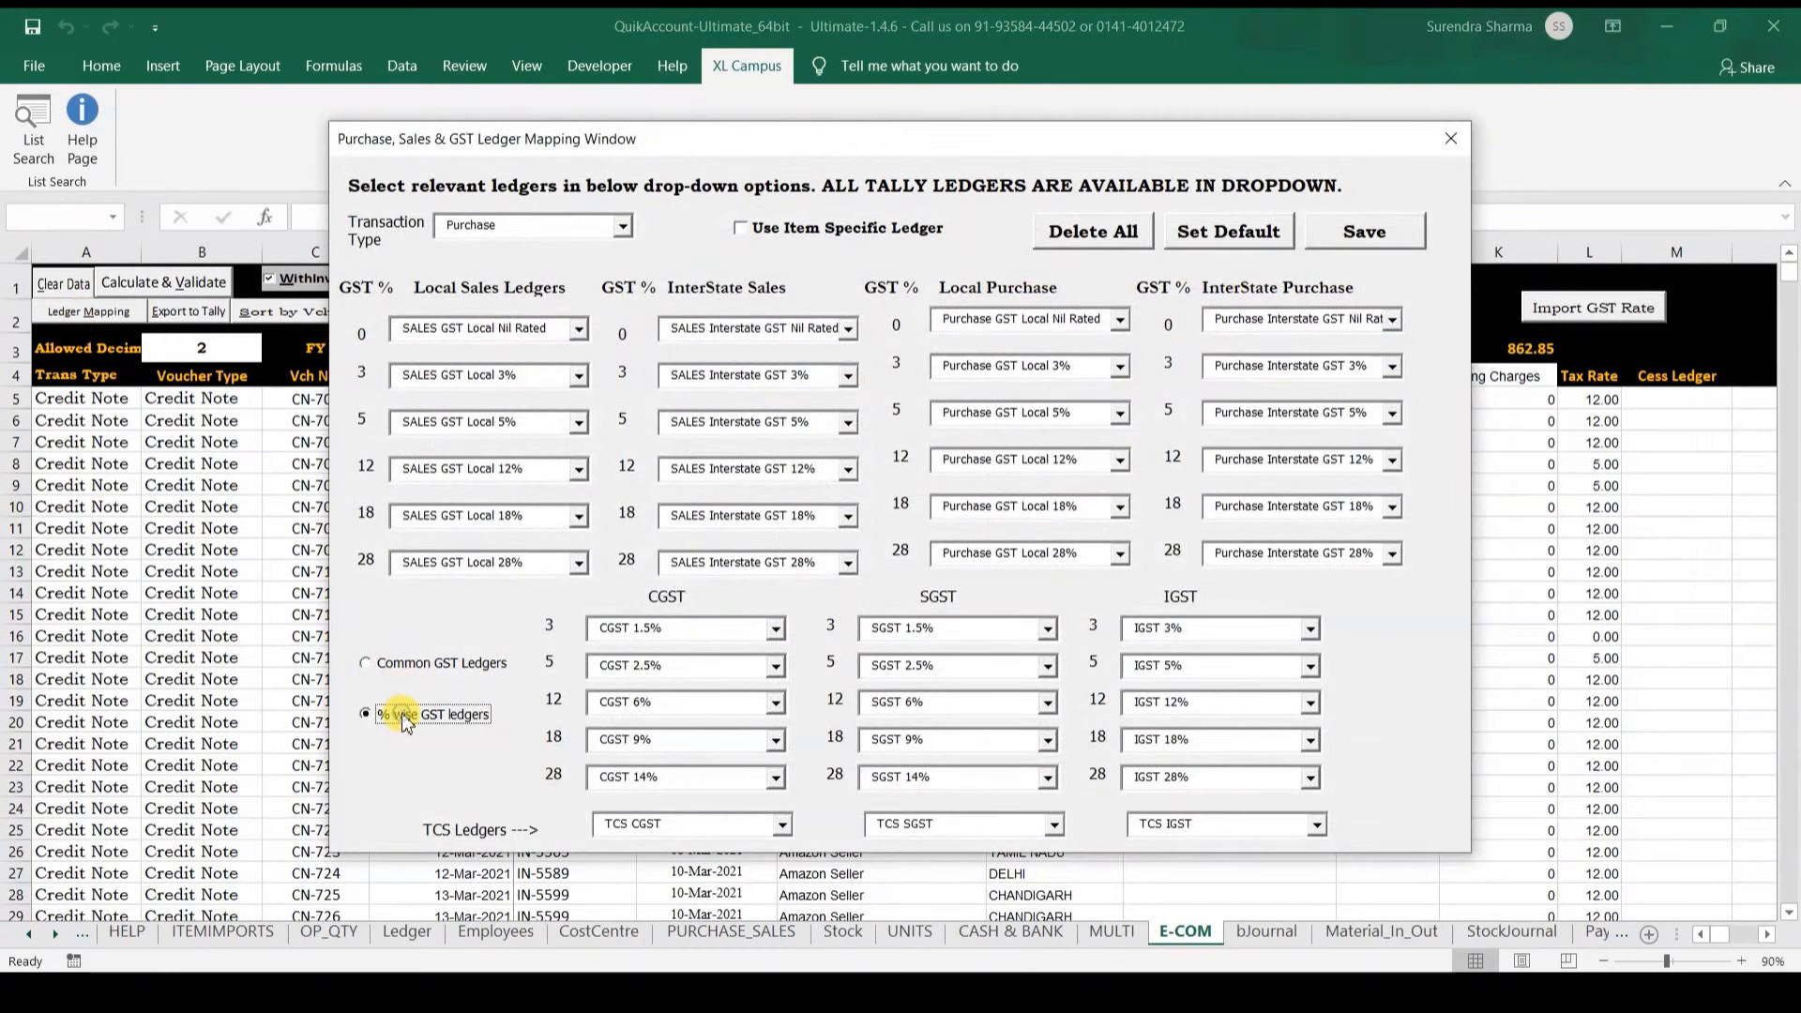
pyautogui.click(633, 227)
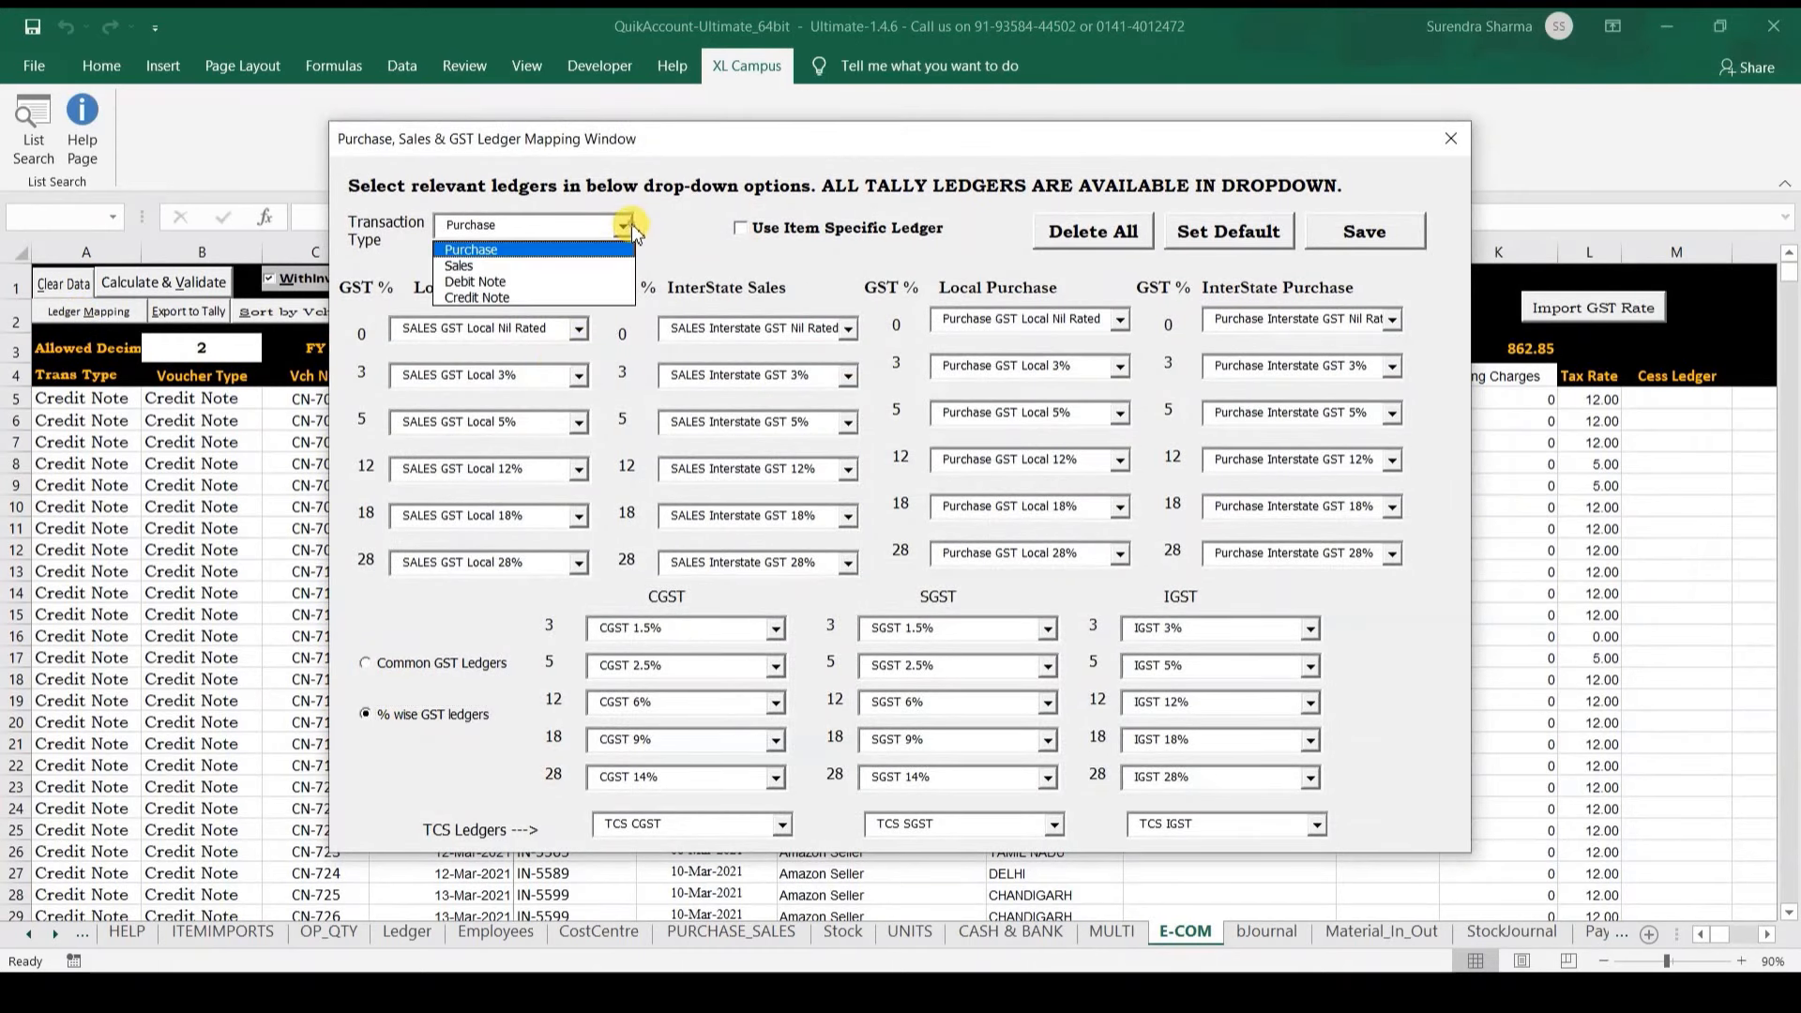
pyautogui.click(587, 263)
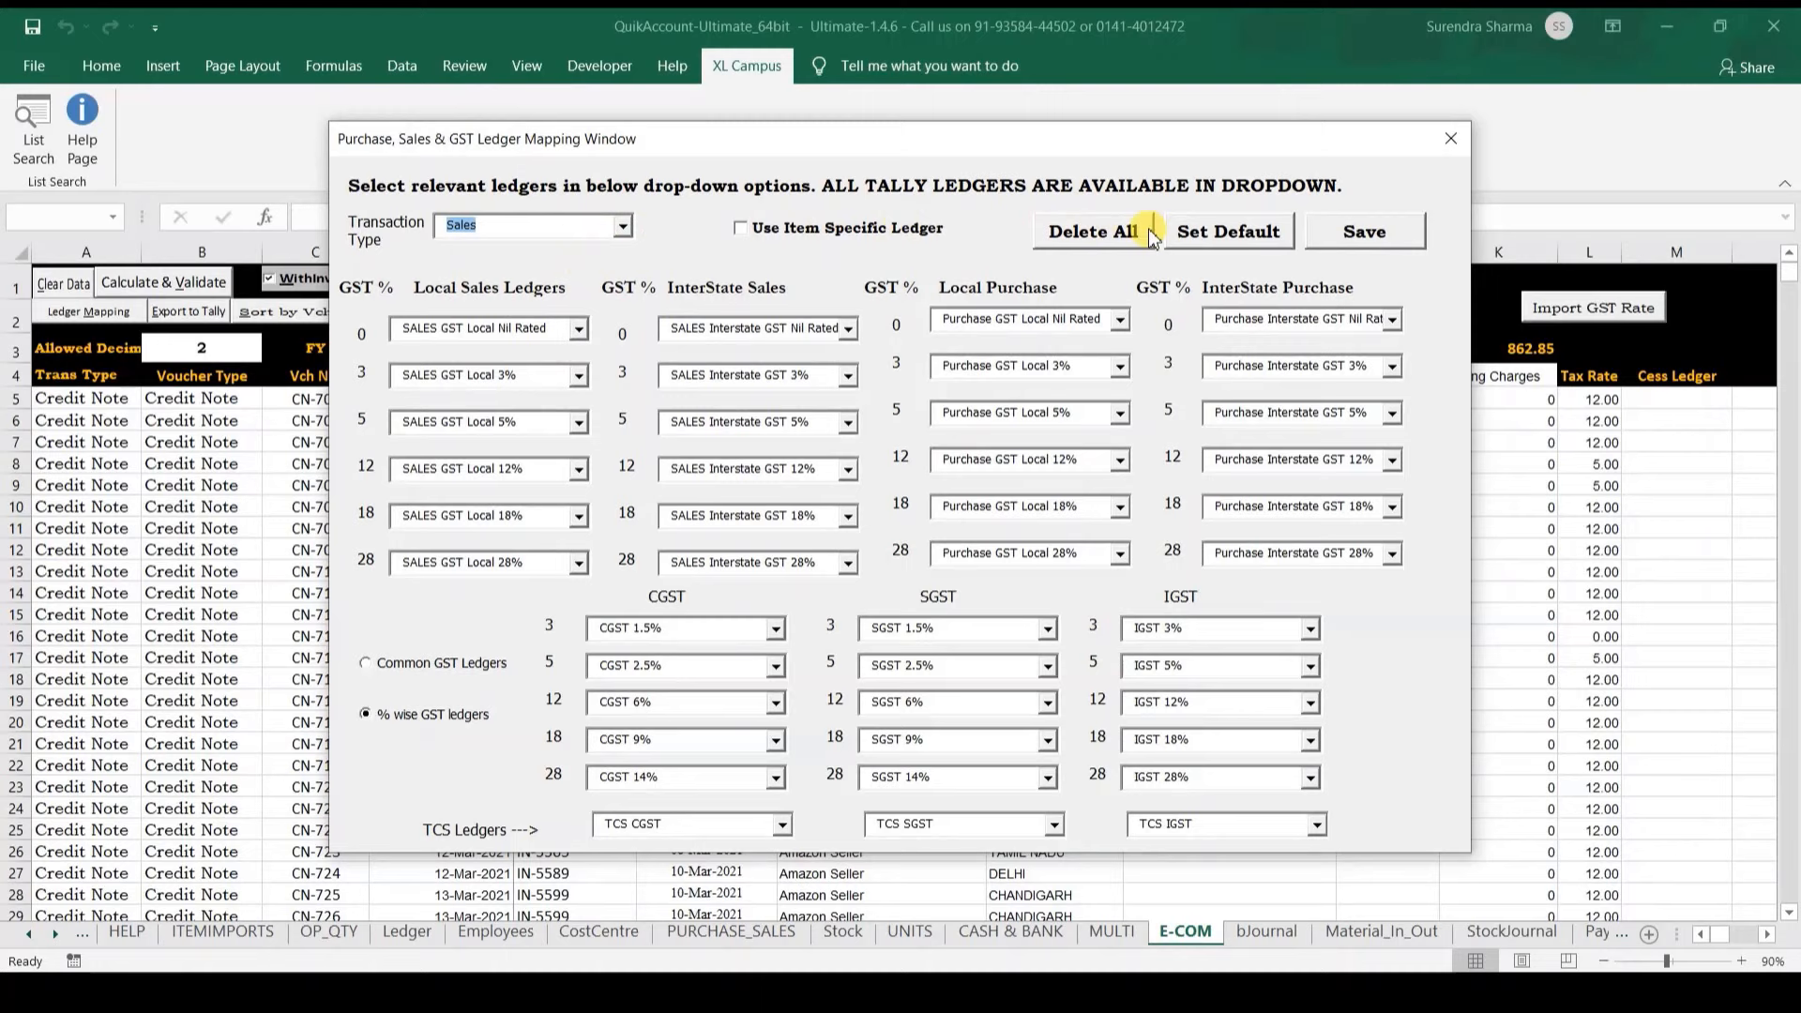
pyautogui.click(1330, 235)
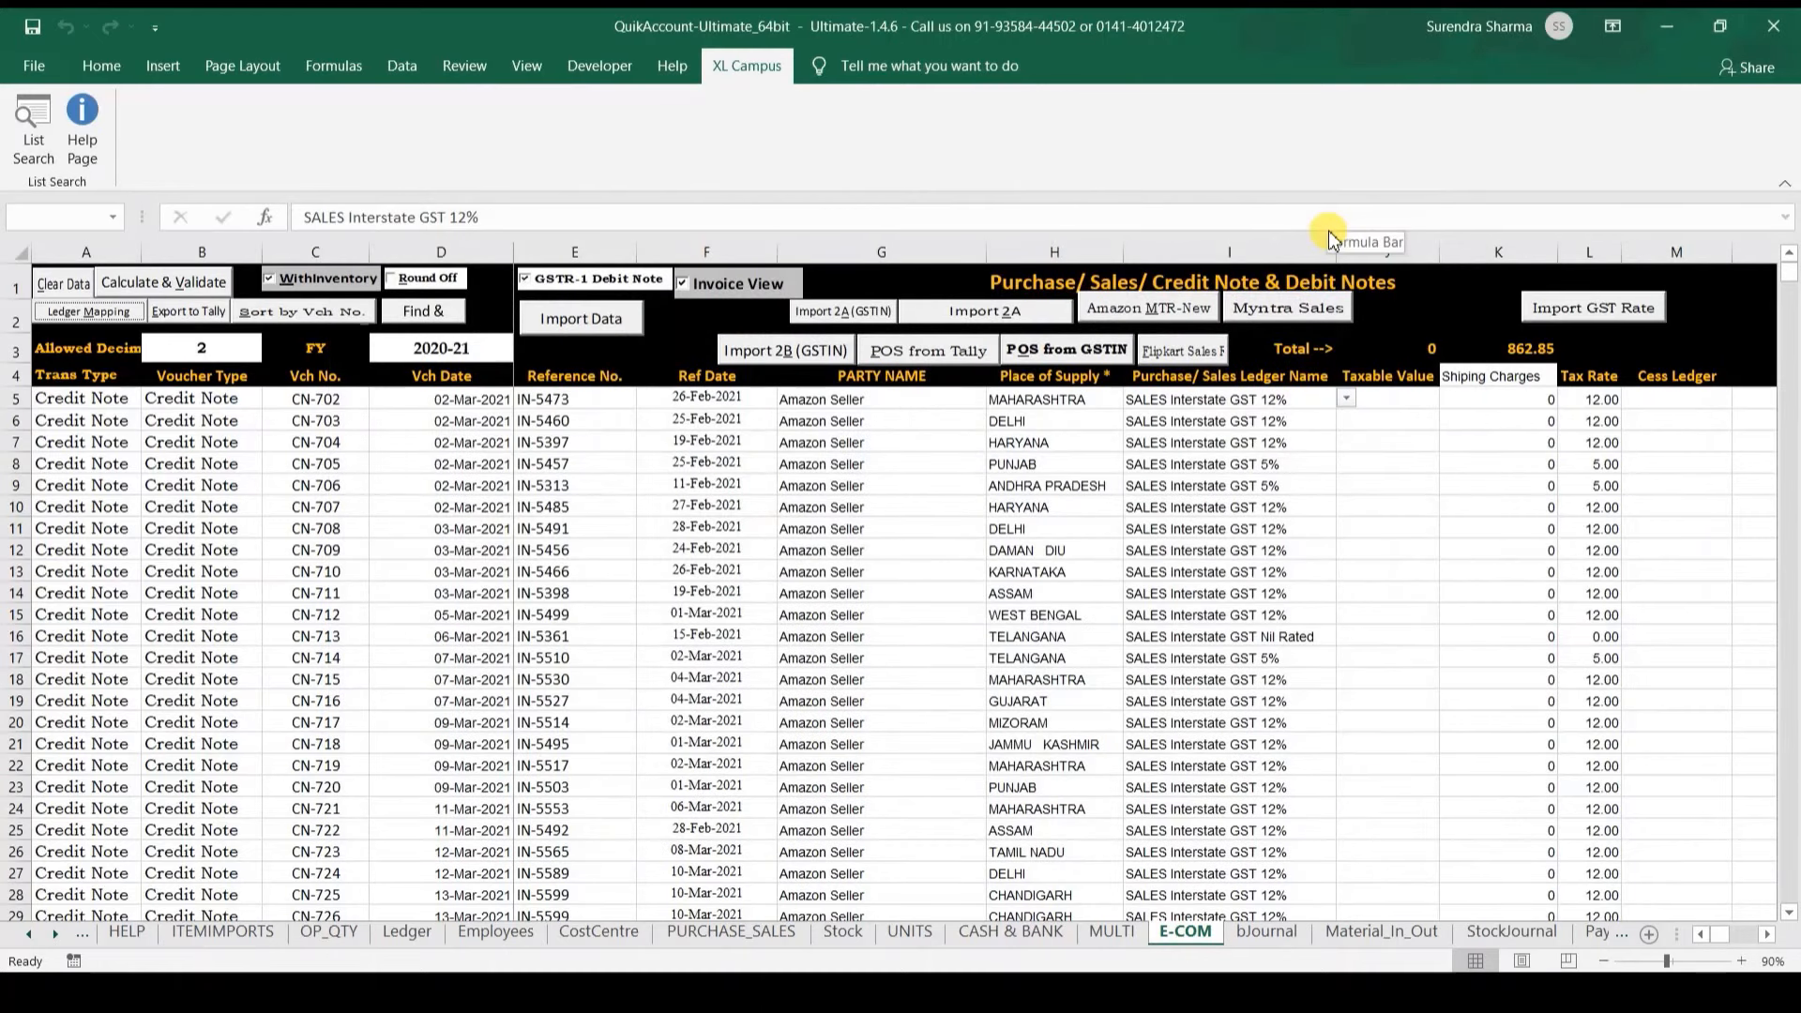
# Step: Review the credit note rows across stock, consignee, despatch and order detail columns
pyautogui.click(1204, 485)
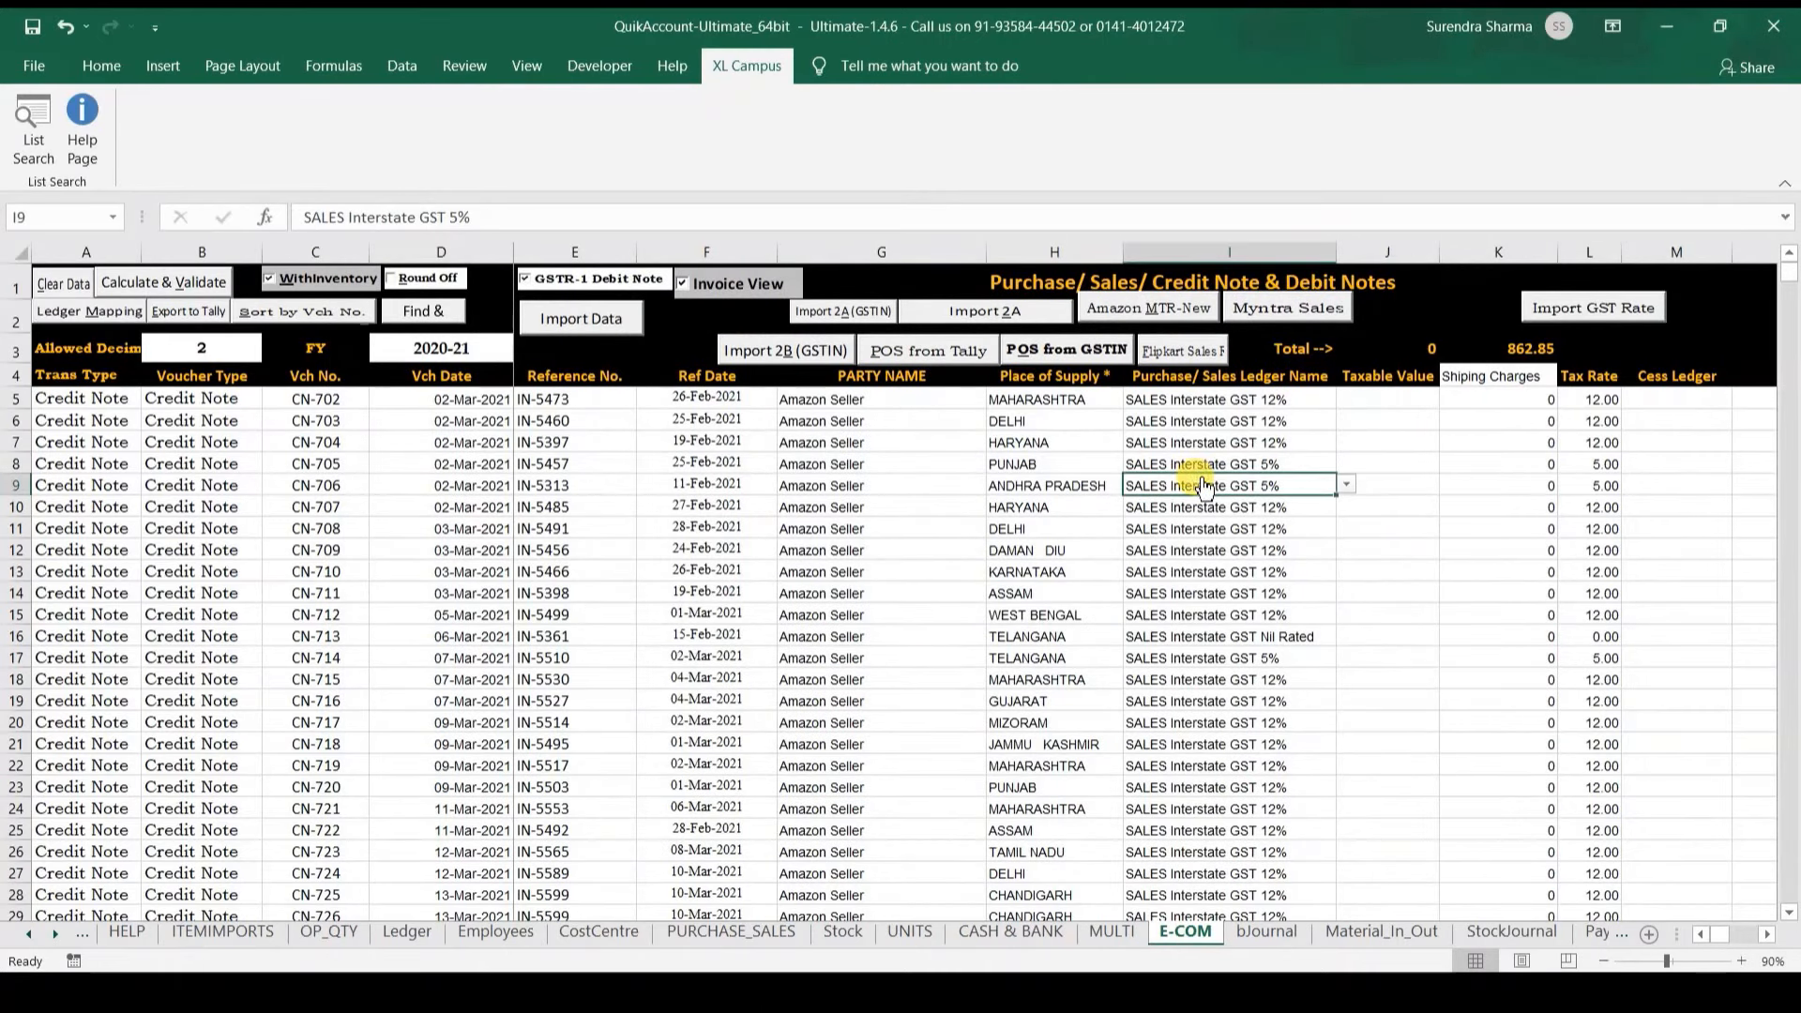
pyautogui.press('Right')
pyautogui.press('Right')
pyautogui.press('Right')
pyautogui.press('Right')
pyautogui.press('Right')
pyautogui.press('Right')
pyautogui.press('Right')
pyautogui.press('Right')
pyautogui.press('Right')
pyautogui.press('Right')
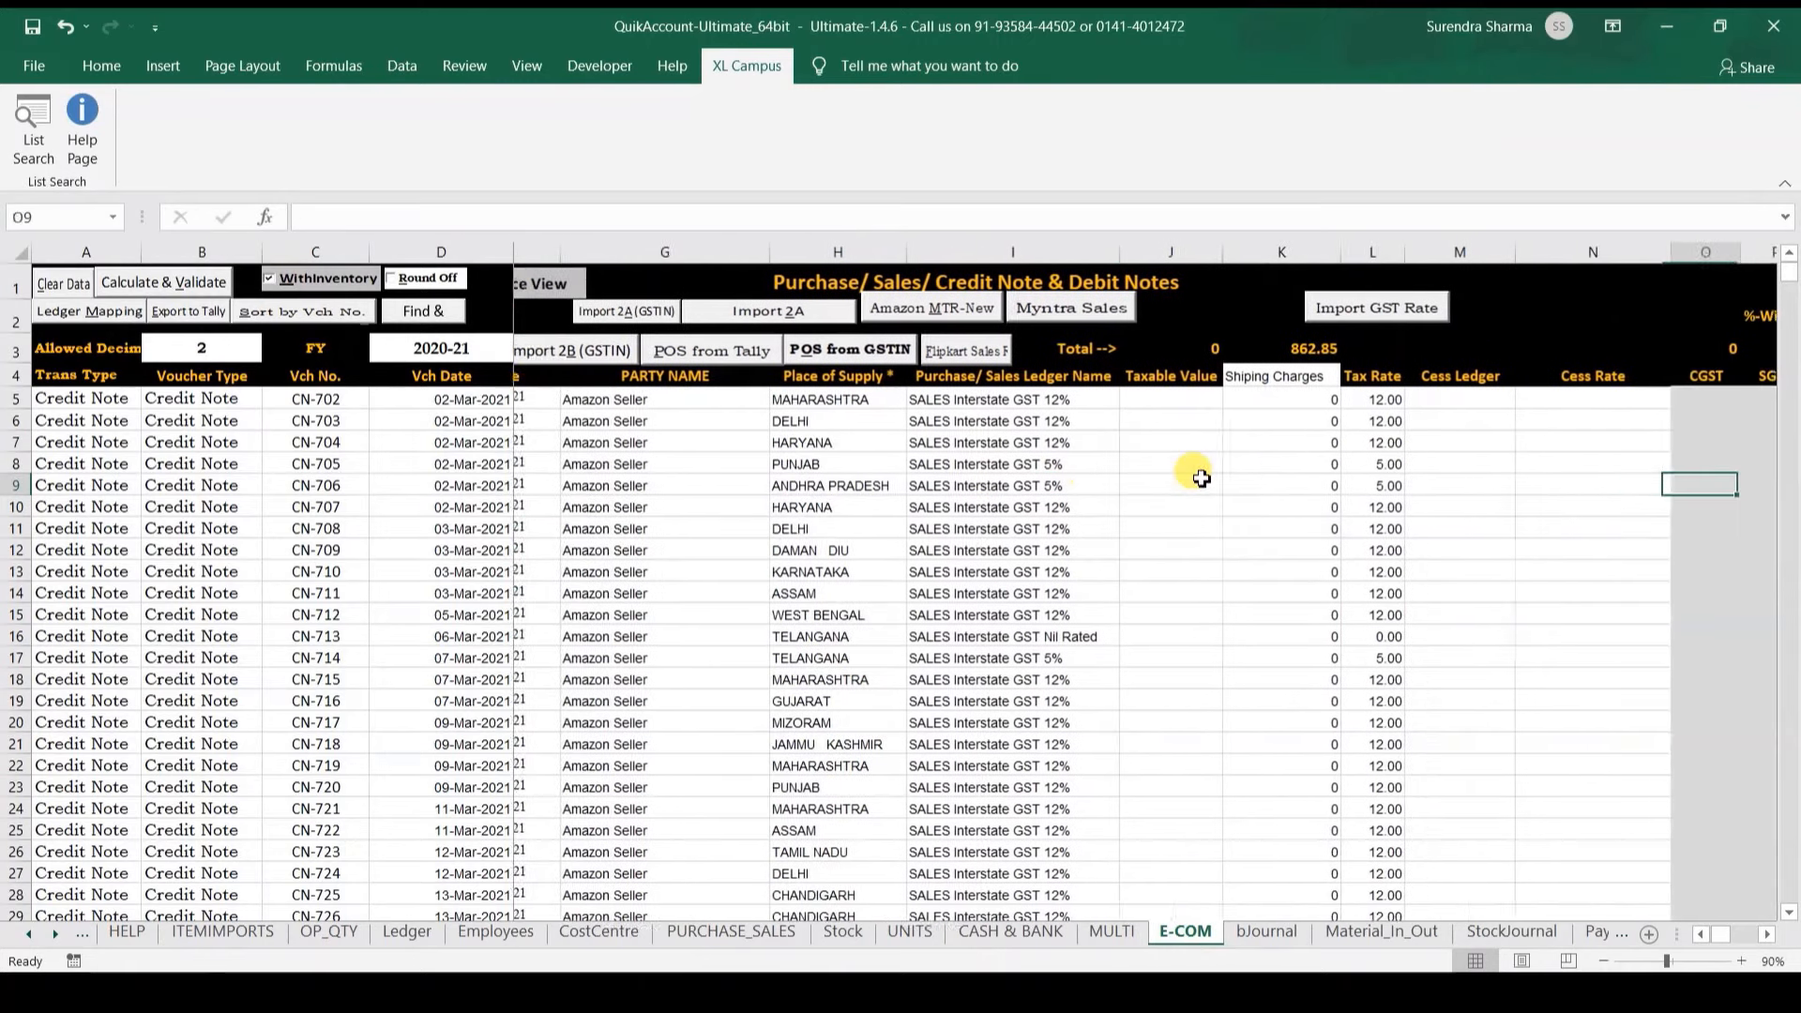
pyautogui.press('Right')
pyautogui.press('Right')
pyautogui.press('Right')
pyautogui.press('Right')
pyautogui.press('Right')
pyautogui.press('Right')
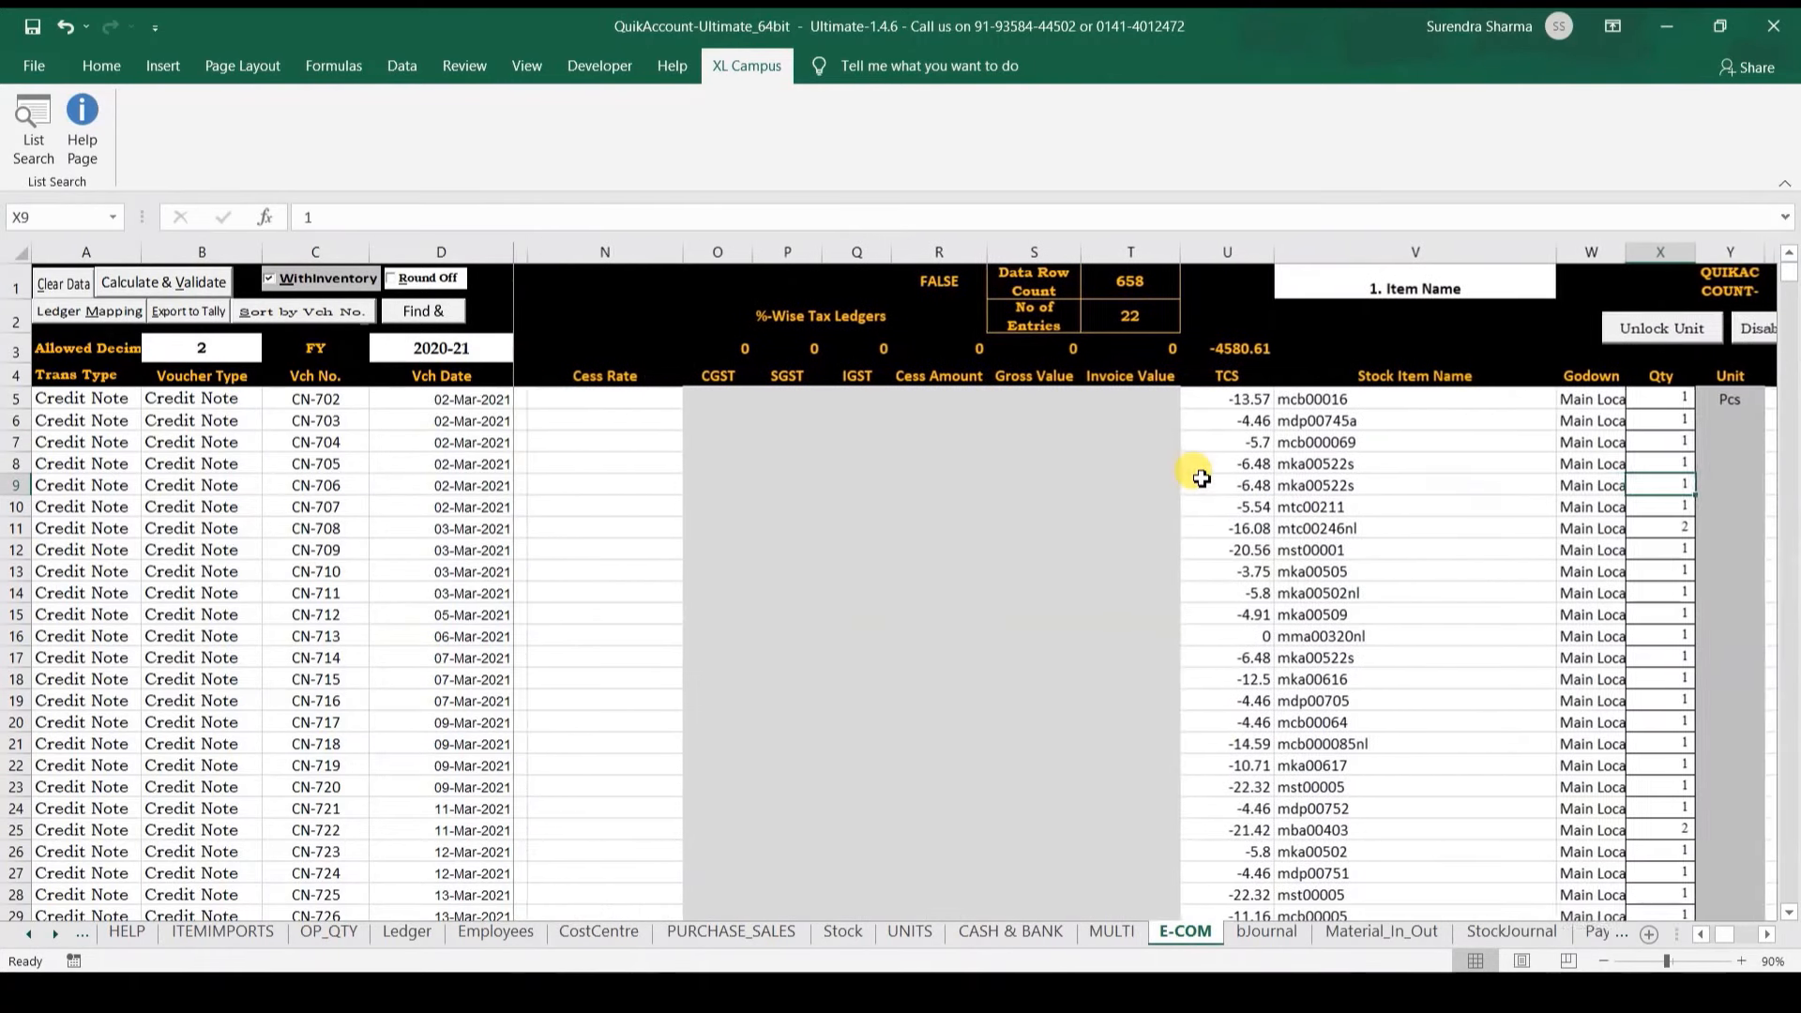
pyautogui.press('Right')
pyautogui.press('Right')
pyautogui.press('Right')
pyautogui.press('Left')
pyautogui.press('Left')
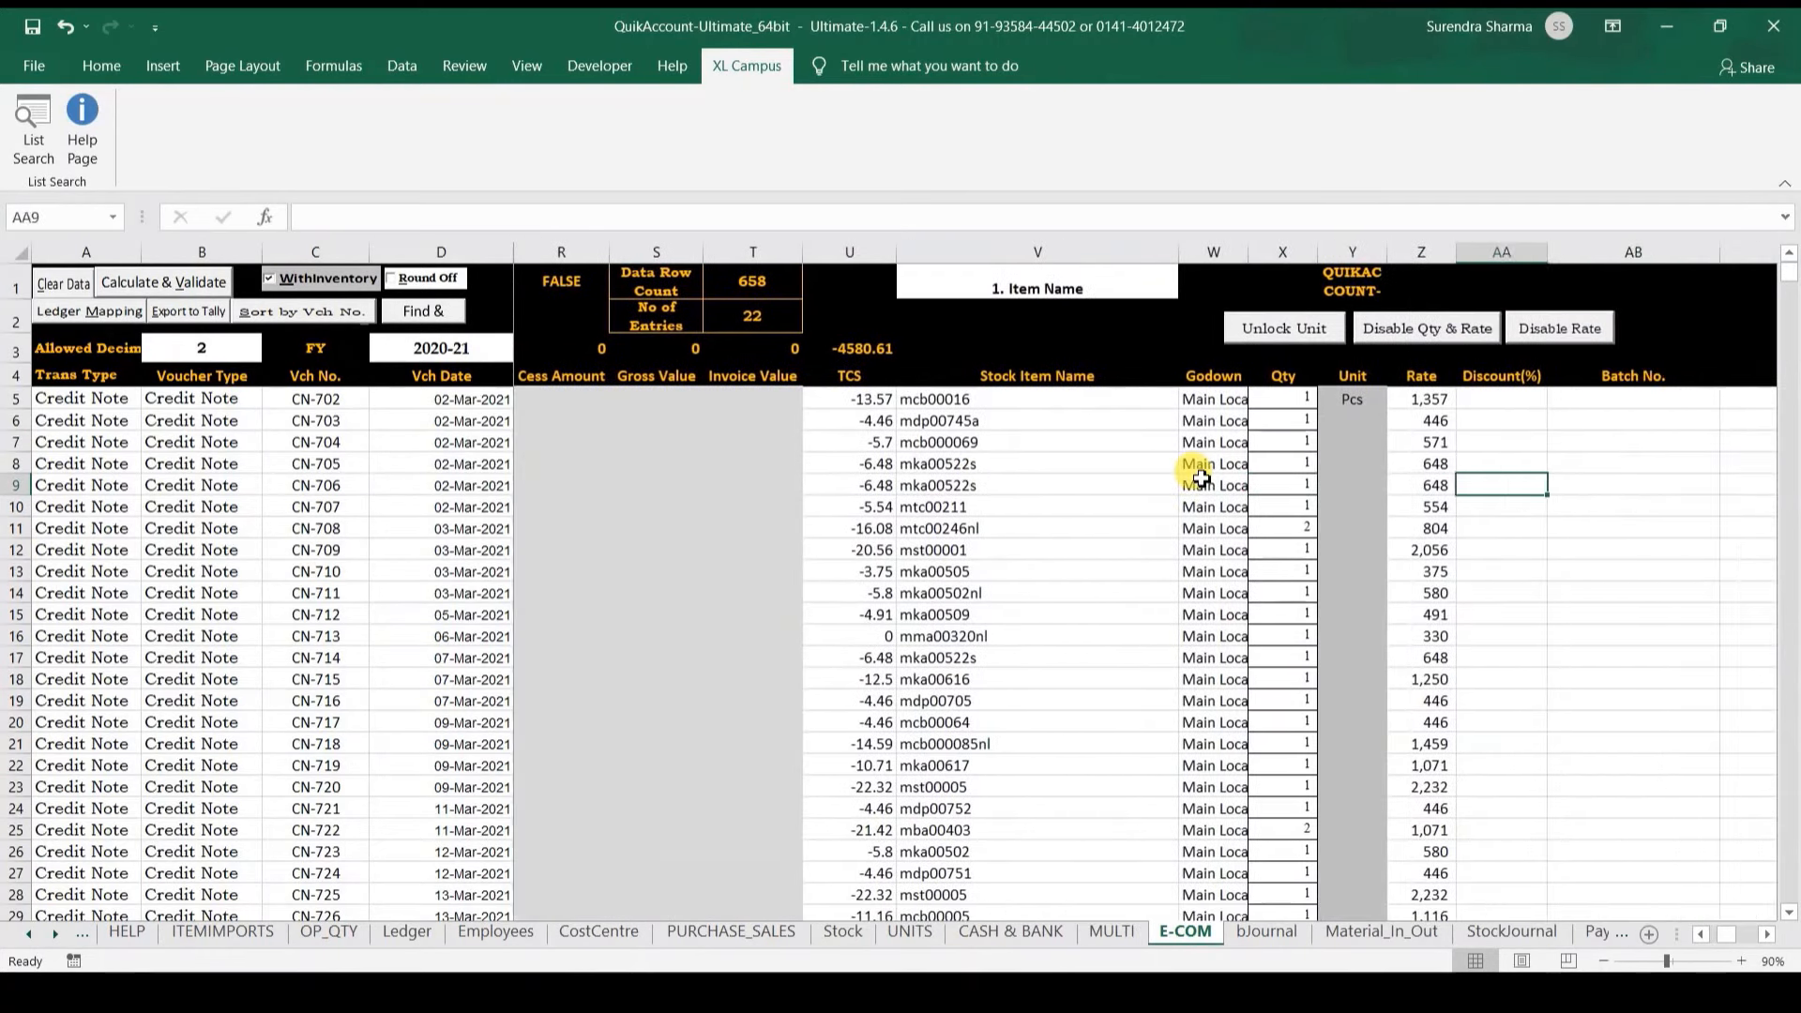
pyautogui.click(1089, 398)
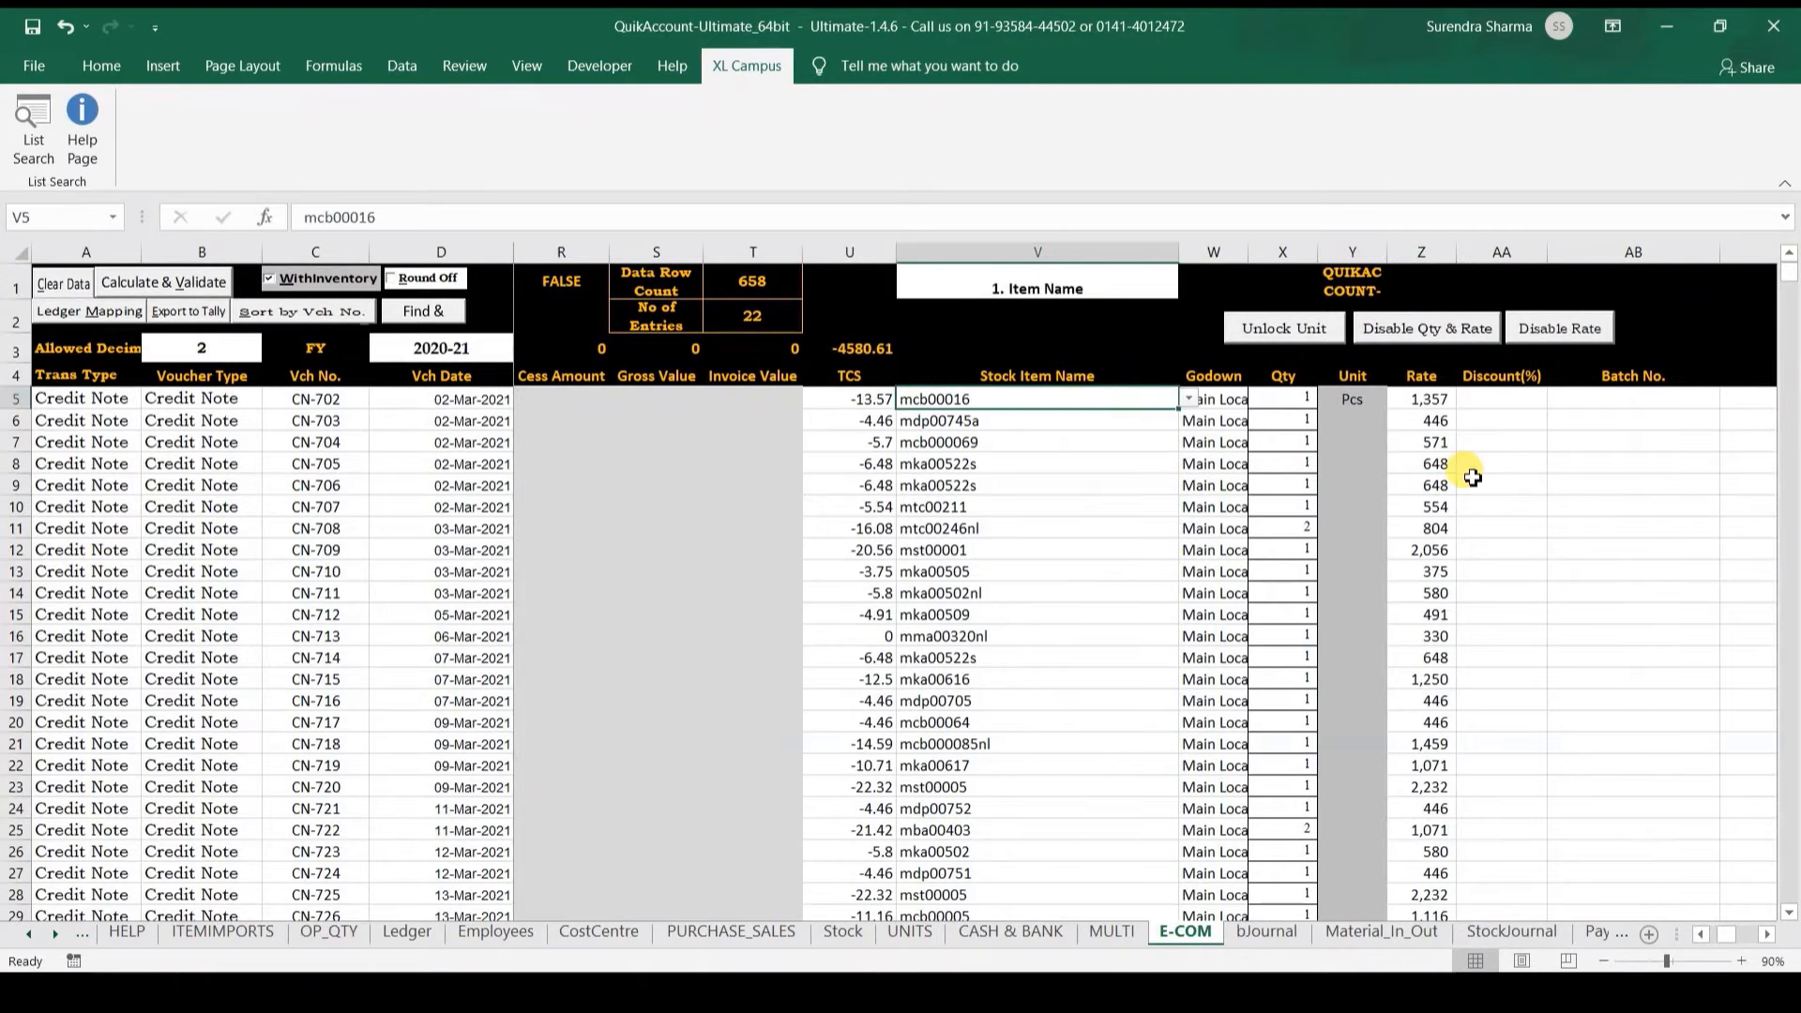
pyautogui.press('Right')
pyautogui.press('Right')
pyautogui.press('Right')
pyautogui.press('Right')
pyautogui.press('Right')
pyautogui.press('Right')
pyautogui.press('Right')
pyautogui.press('Right')
pyautogui.press('Right')
pyautogui.press('Right')
pyautogui.press('Right')
pyautogui.press('Right')
pyautogui.press('Right')
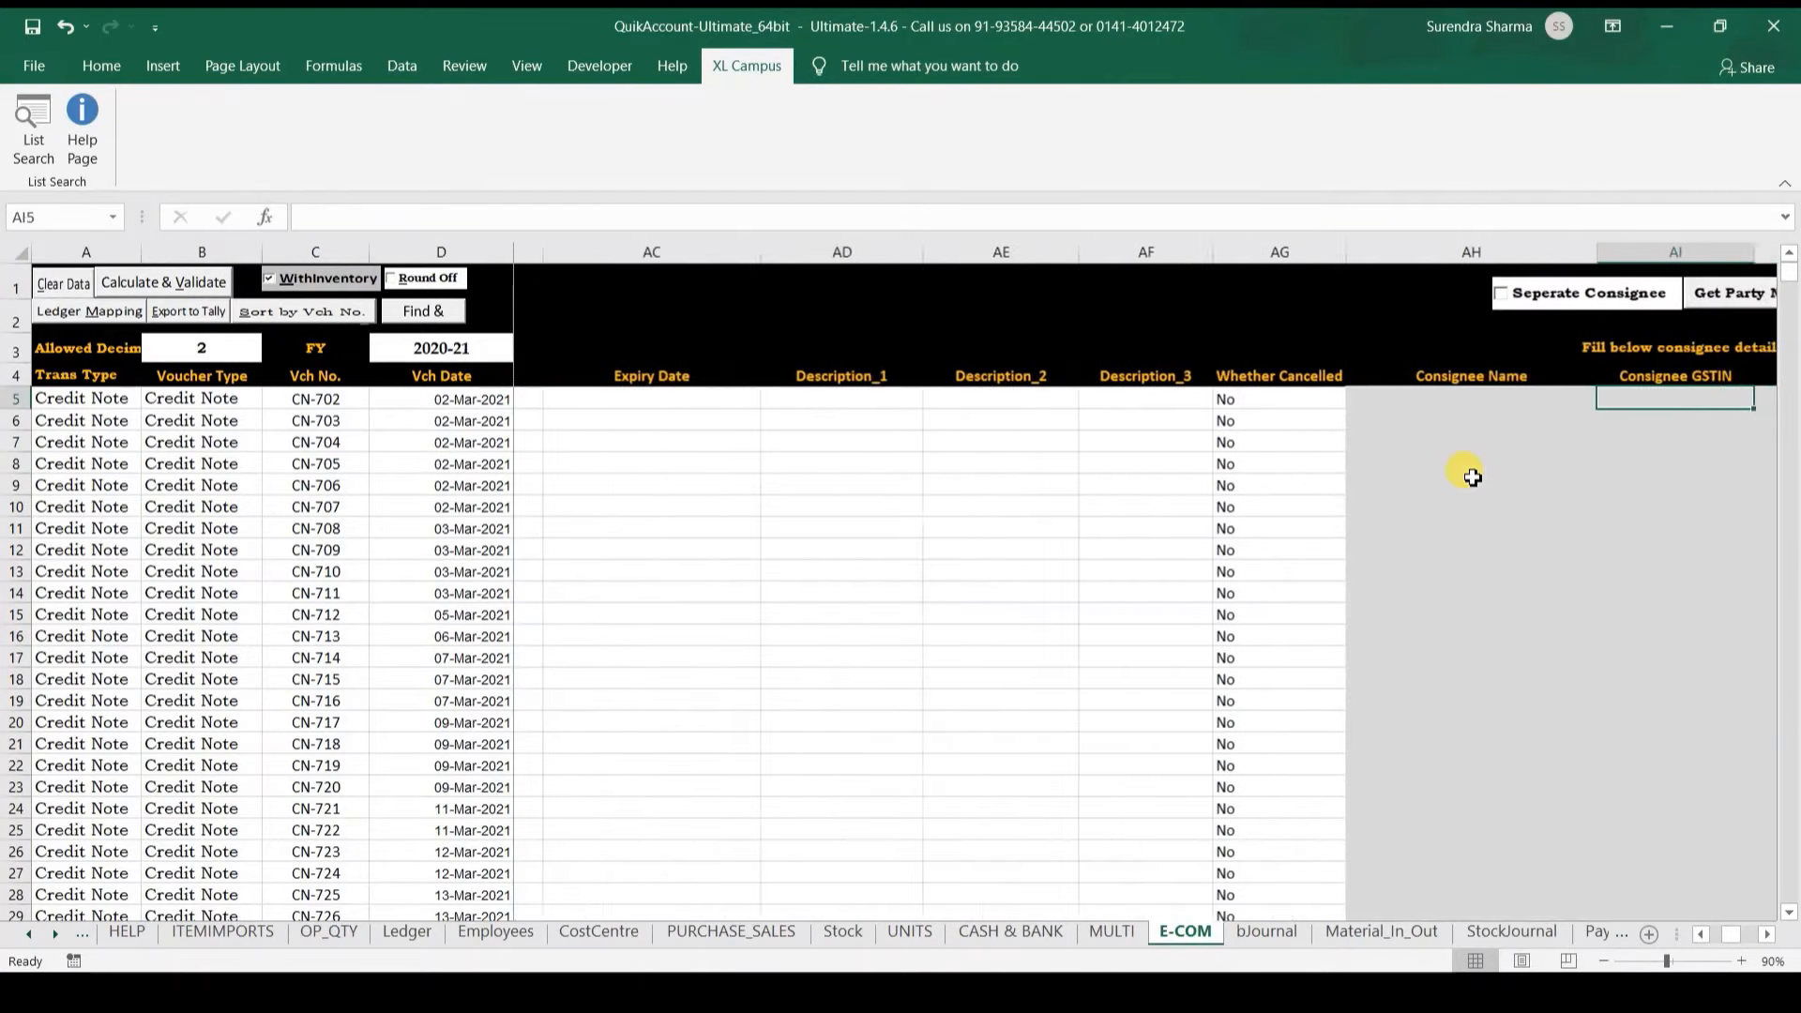
pyautogui.press('Right')
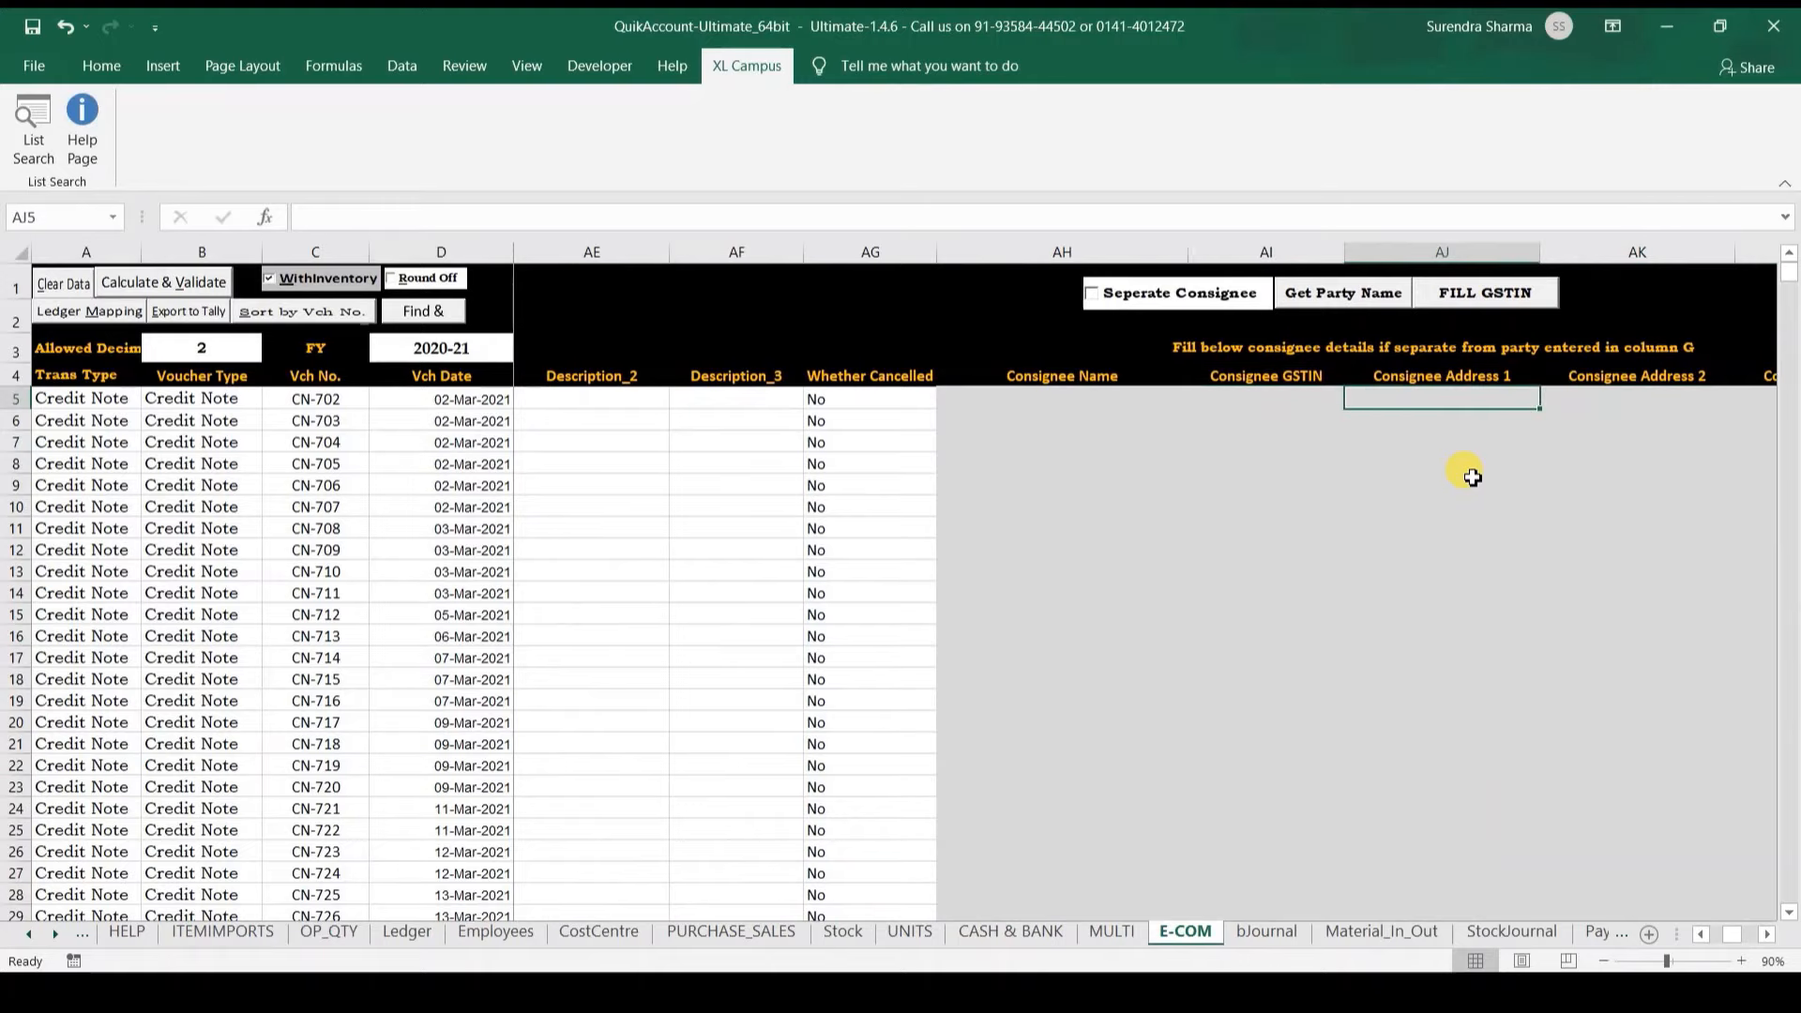
pyautogui.press('Right')
pyautogui.press('Right')
pyautogui.press('Right')
pyautogui.press('Right')
pyautogui.press('Right')
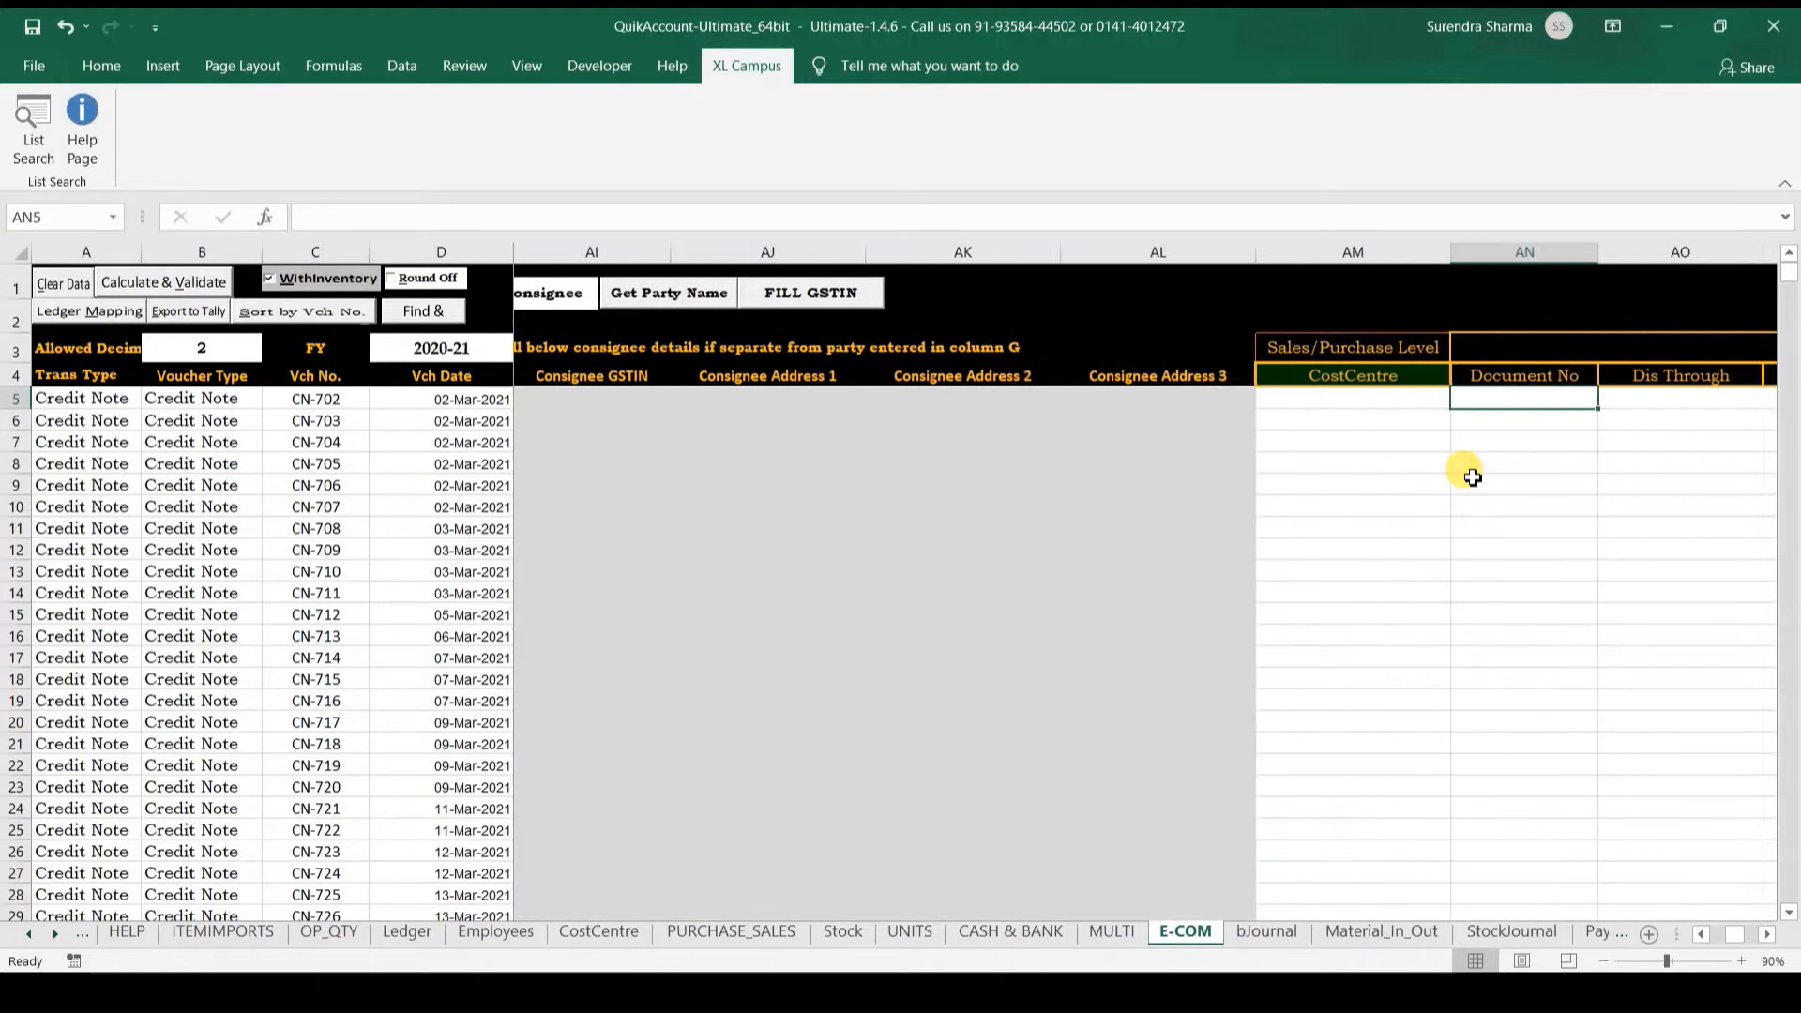
pyautogui.press('Right')
pyautogui.press('Right')
pyautogui.press('Right')
pyautogui.press('Right')
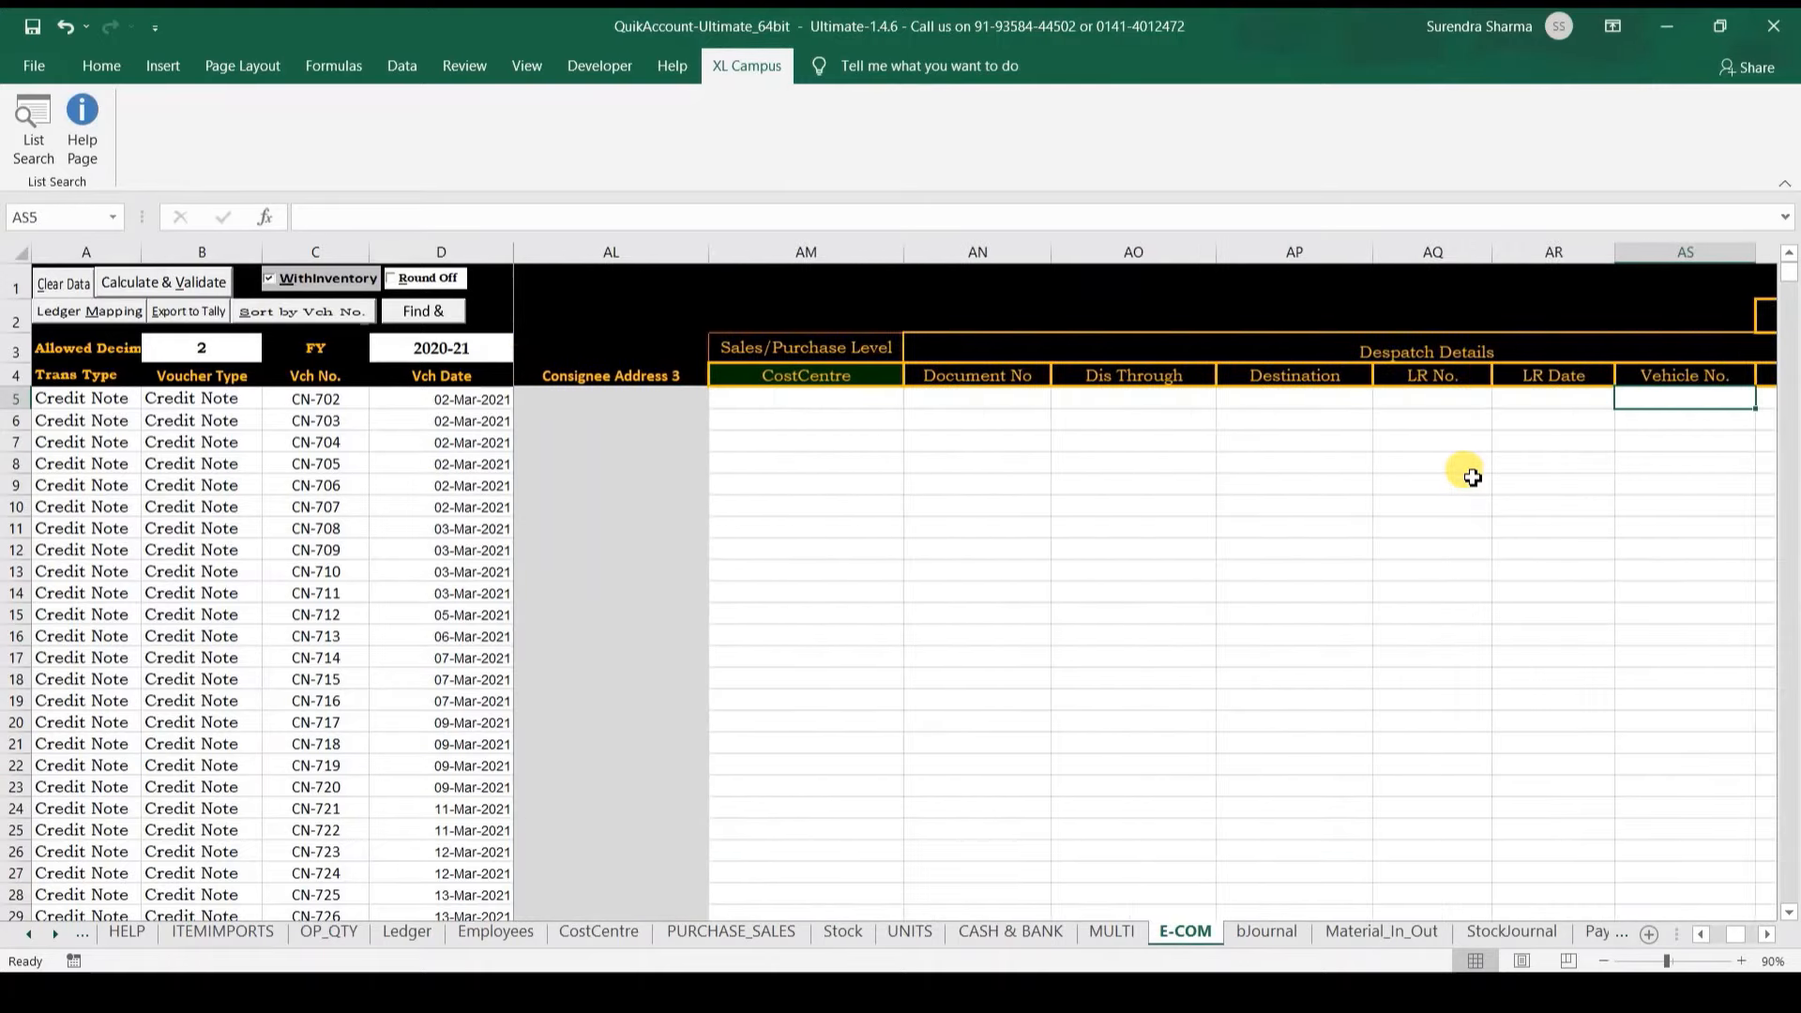
pyautogui.hotkey('ctrl', 'Right')
pyautogui.hotkey('ctrl', 'Right')
pyautogui.hotkey('ctrl', 'Right')
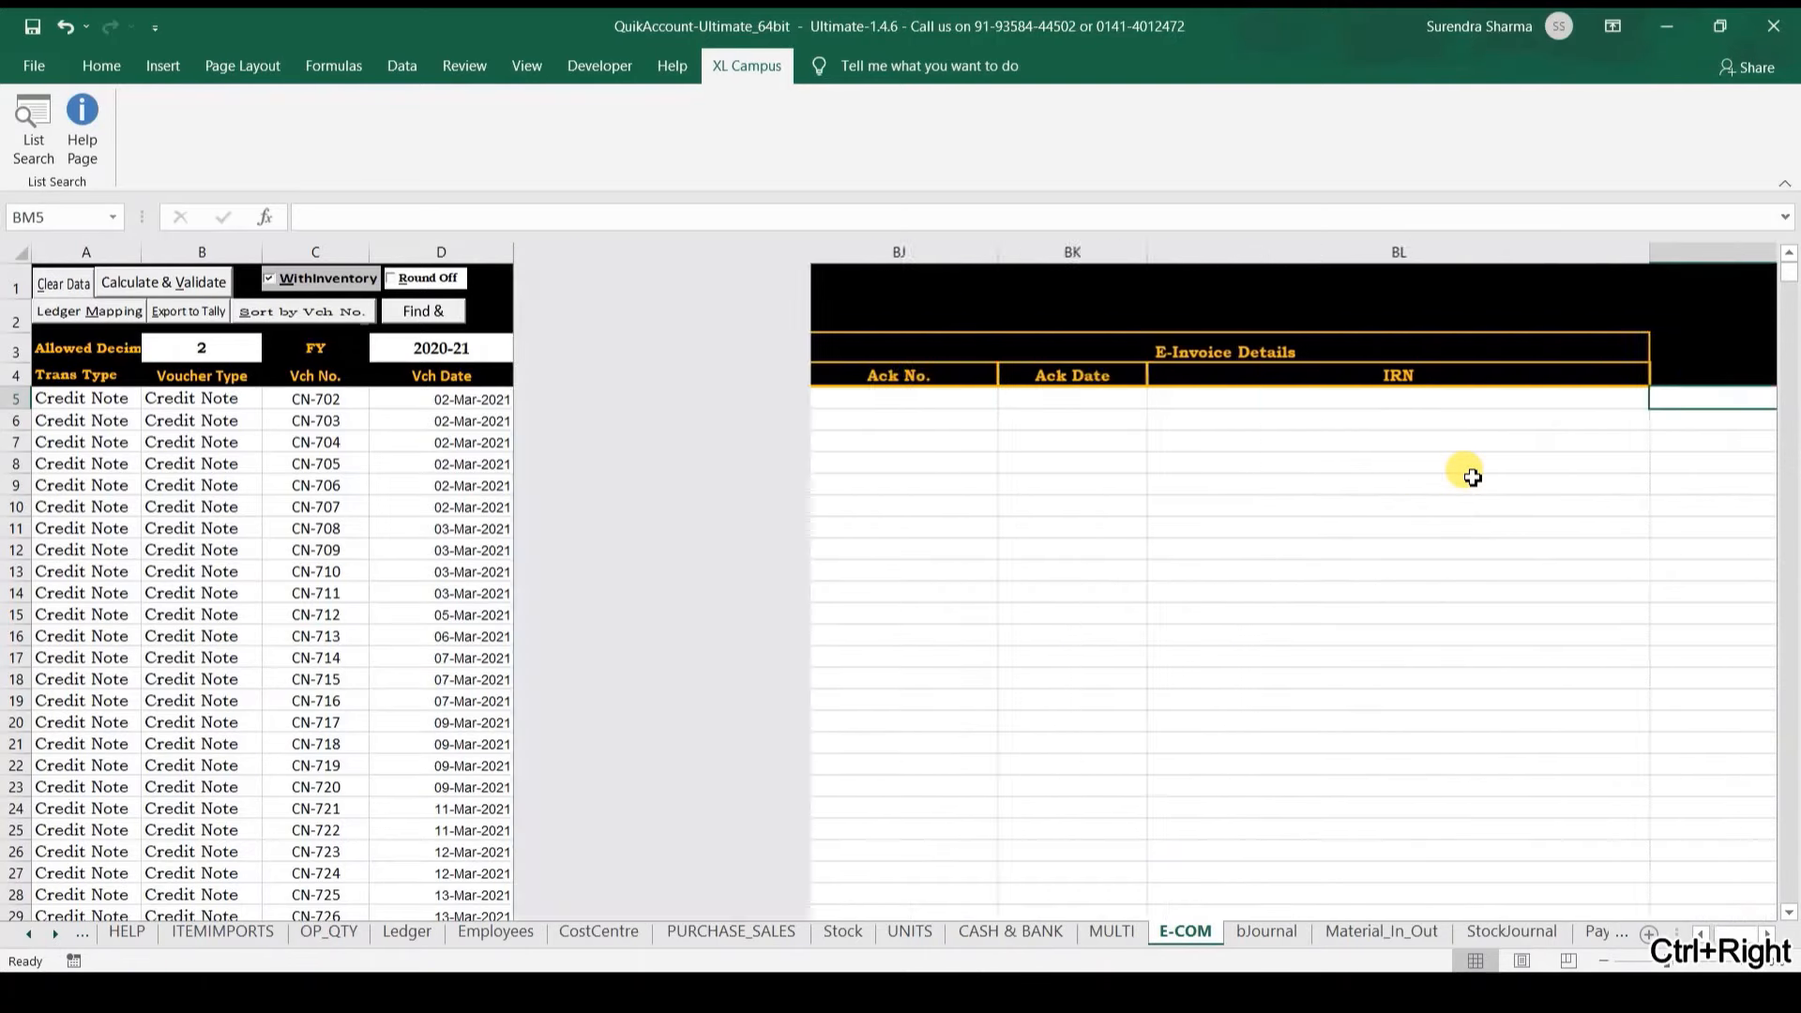
pyautogui.hotkey('ctrl', 'Left')
pyautogui.hotkey('ctrl', 'Left')
pyautogui.hotkey('ctrl', 'Left')
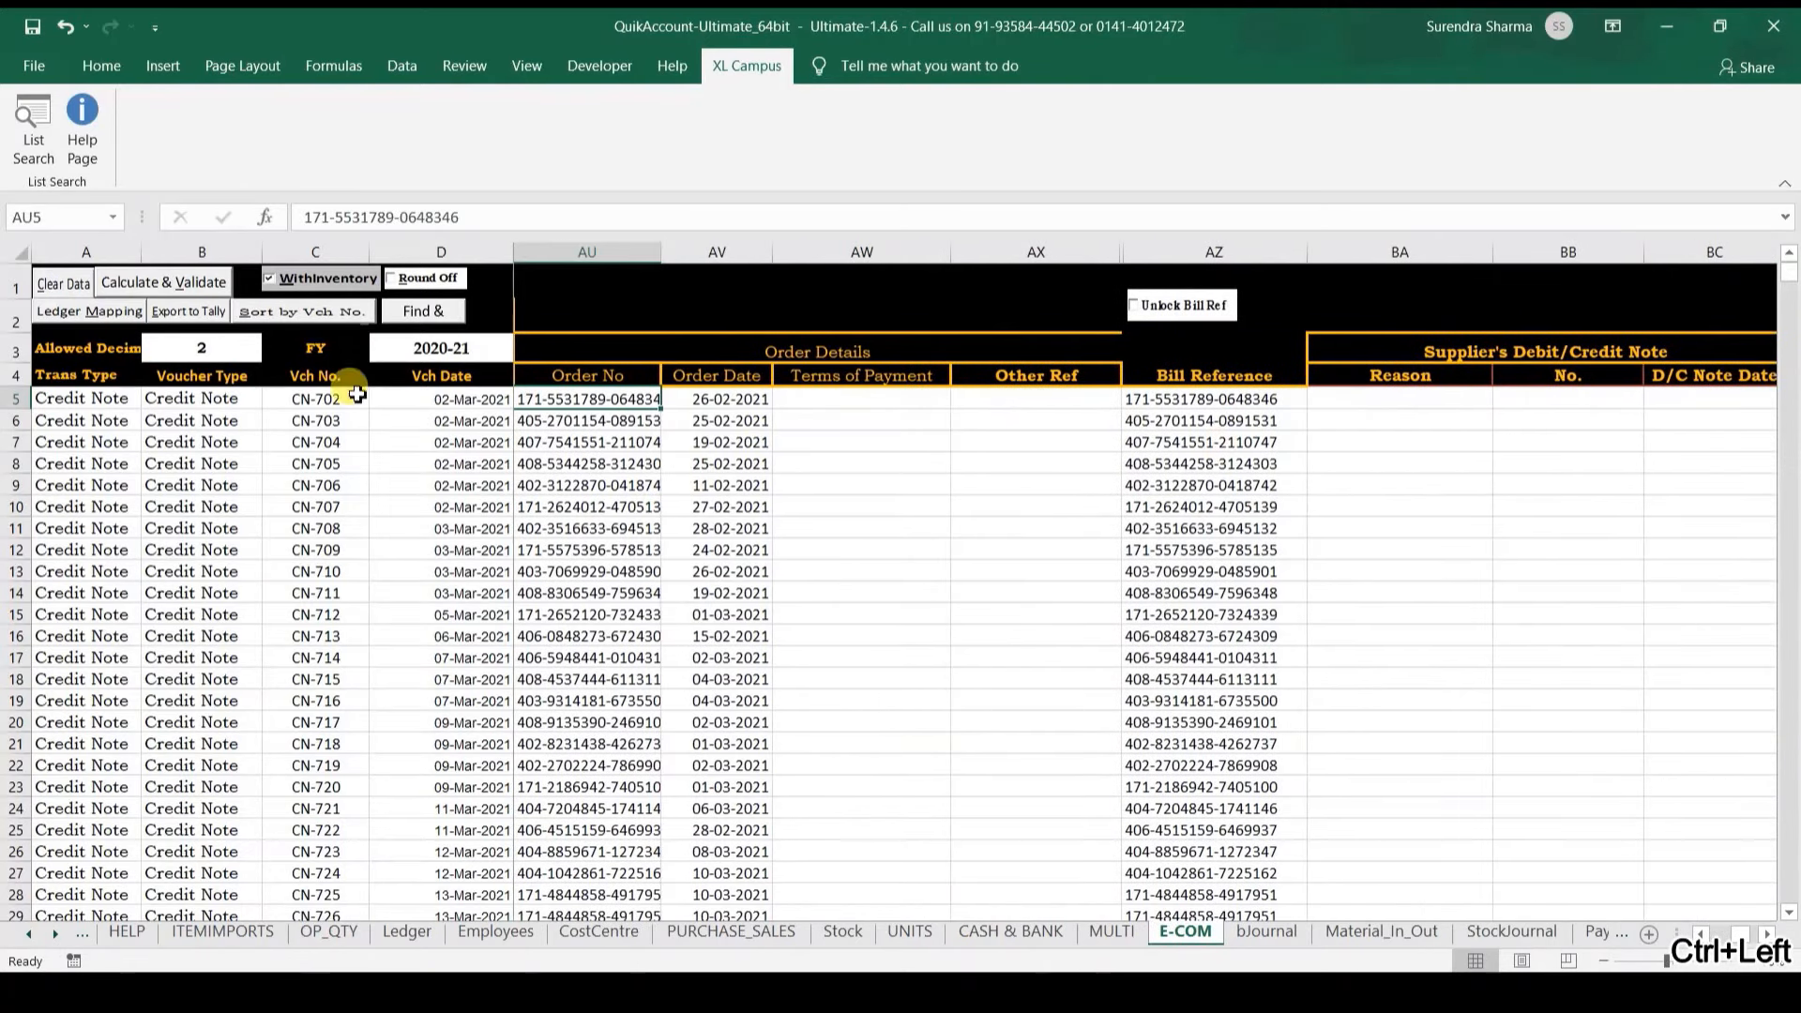
# Step: Validate the E-COM entries, yielding 538 errors on unmatched stock item names, and jump to V6
pyautogui.click(179, 293)
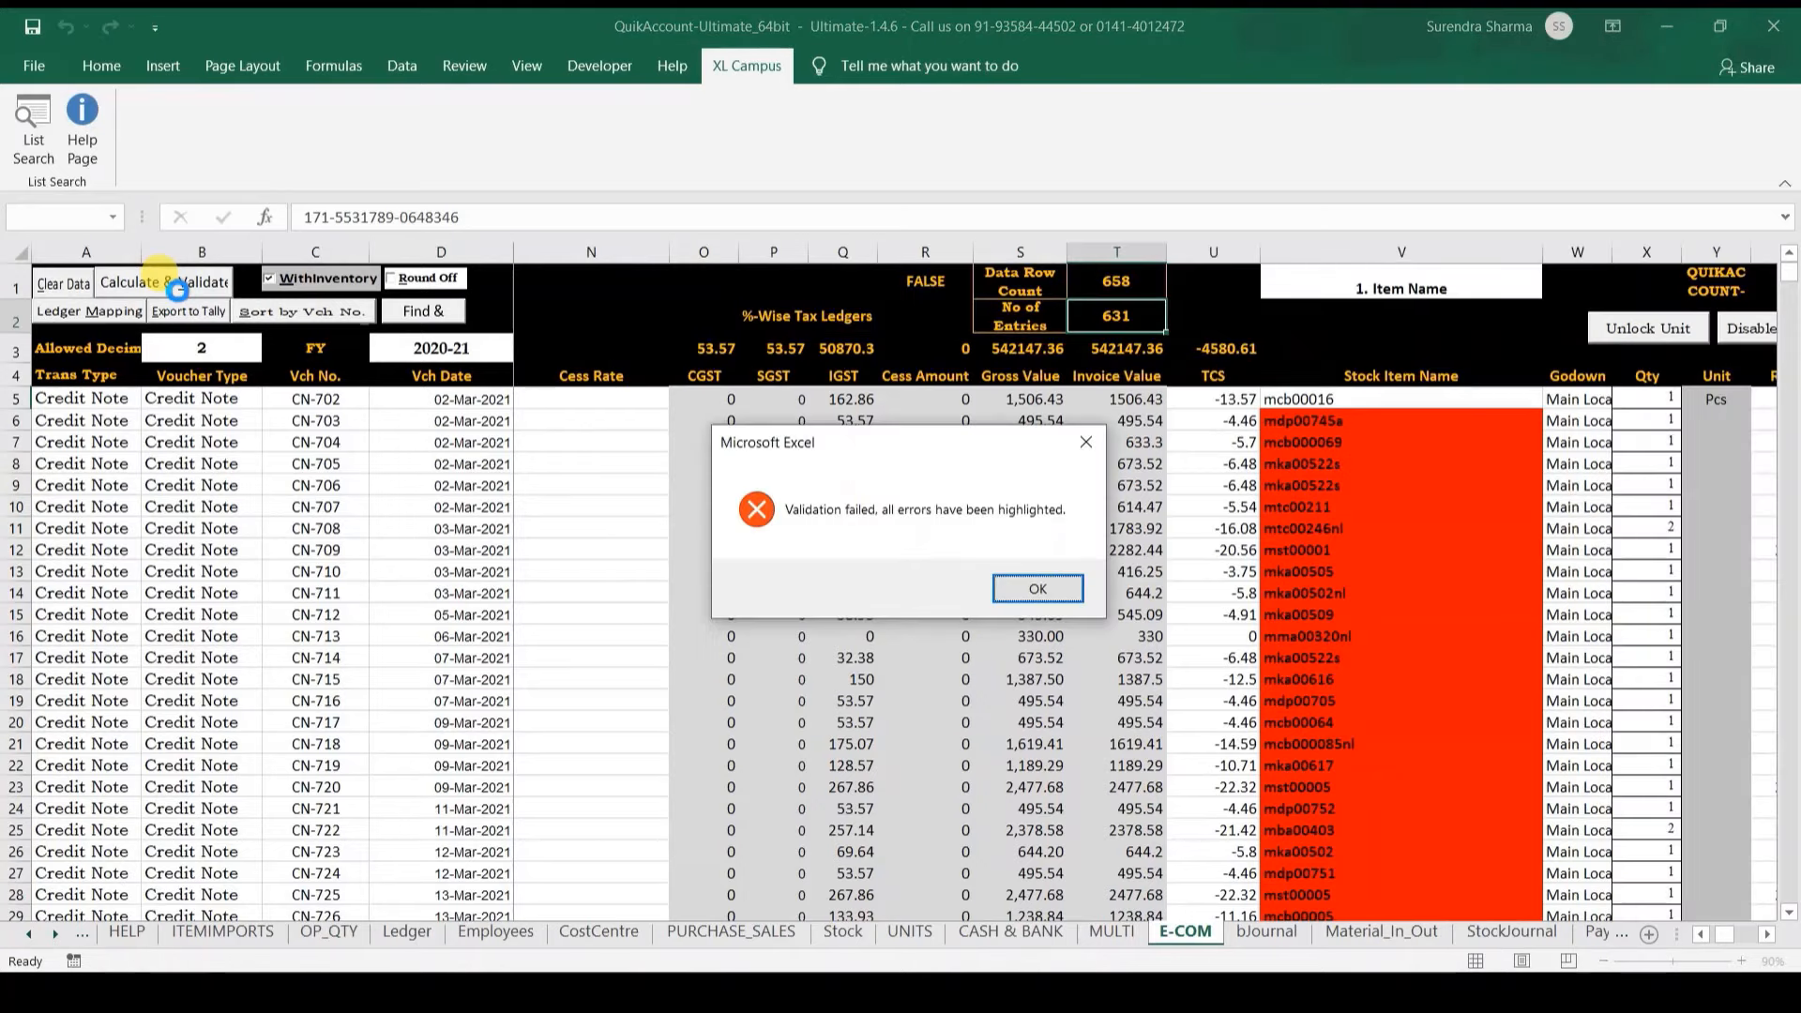
pyautogui.press('Return')
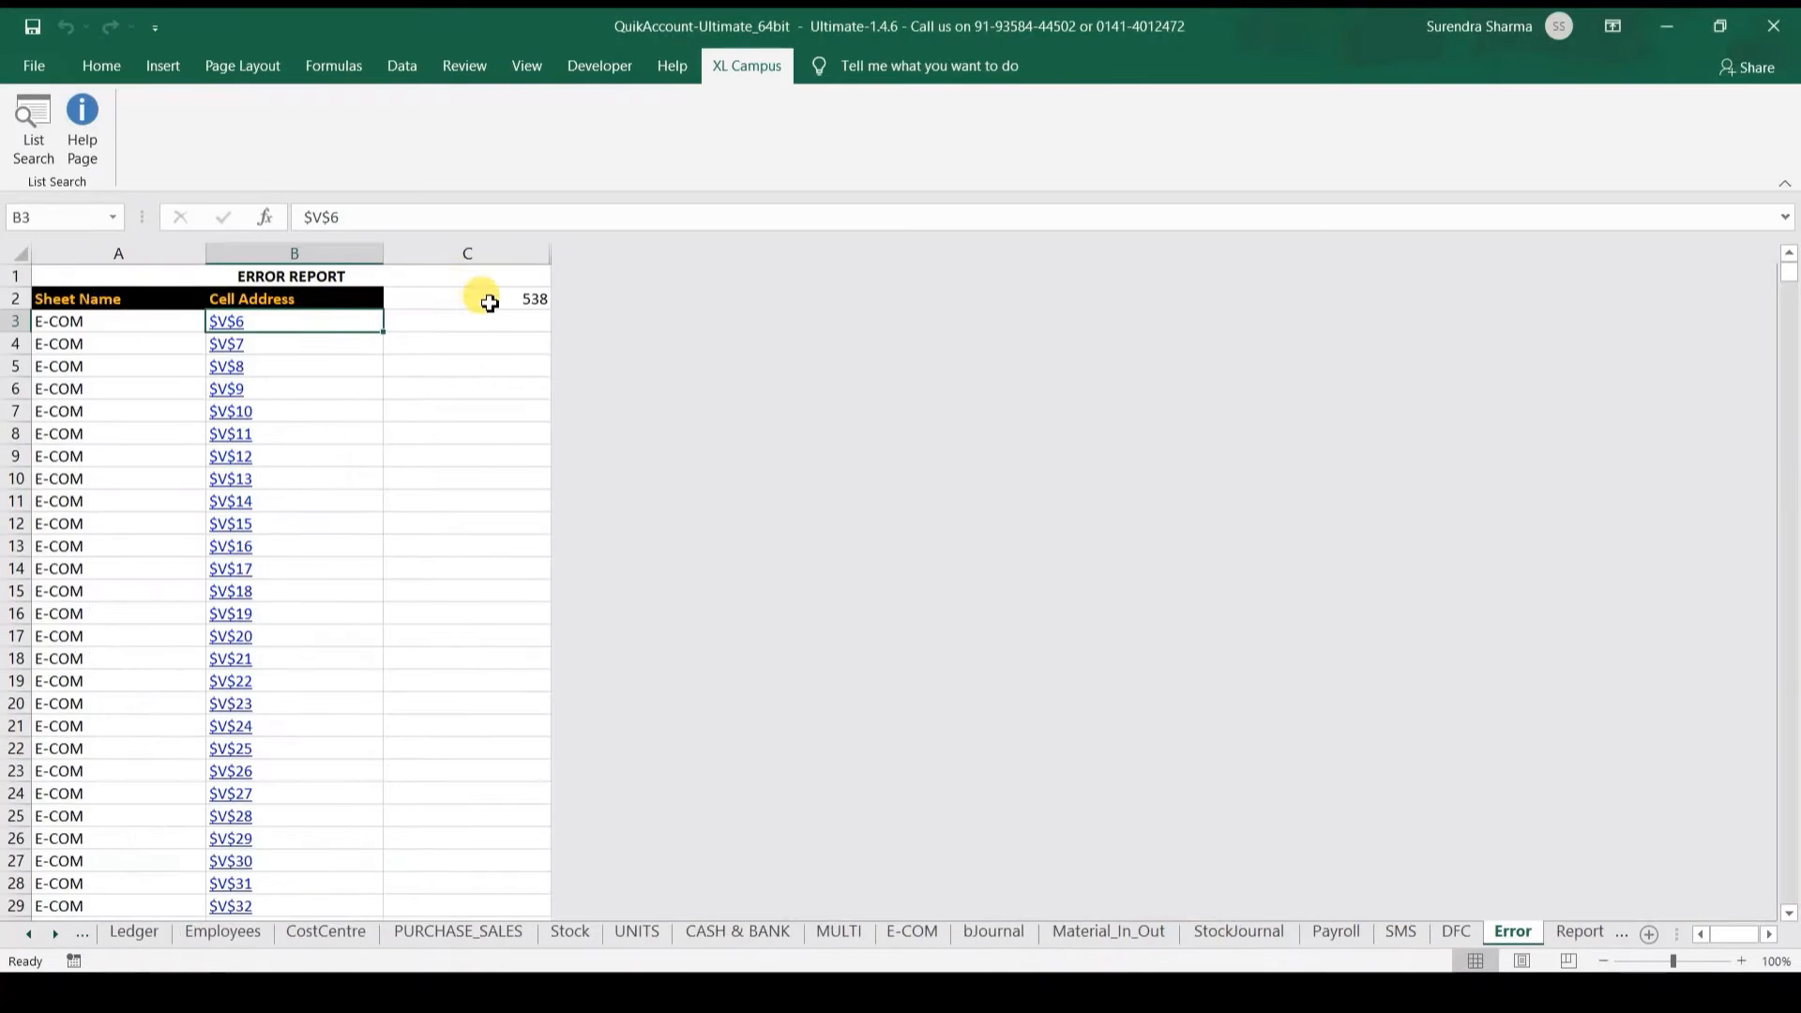
pyautogui.click(489, 302)
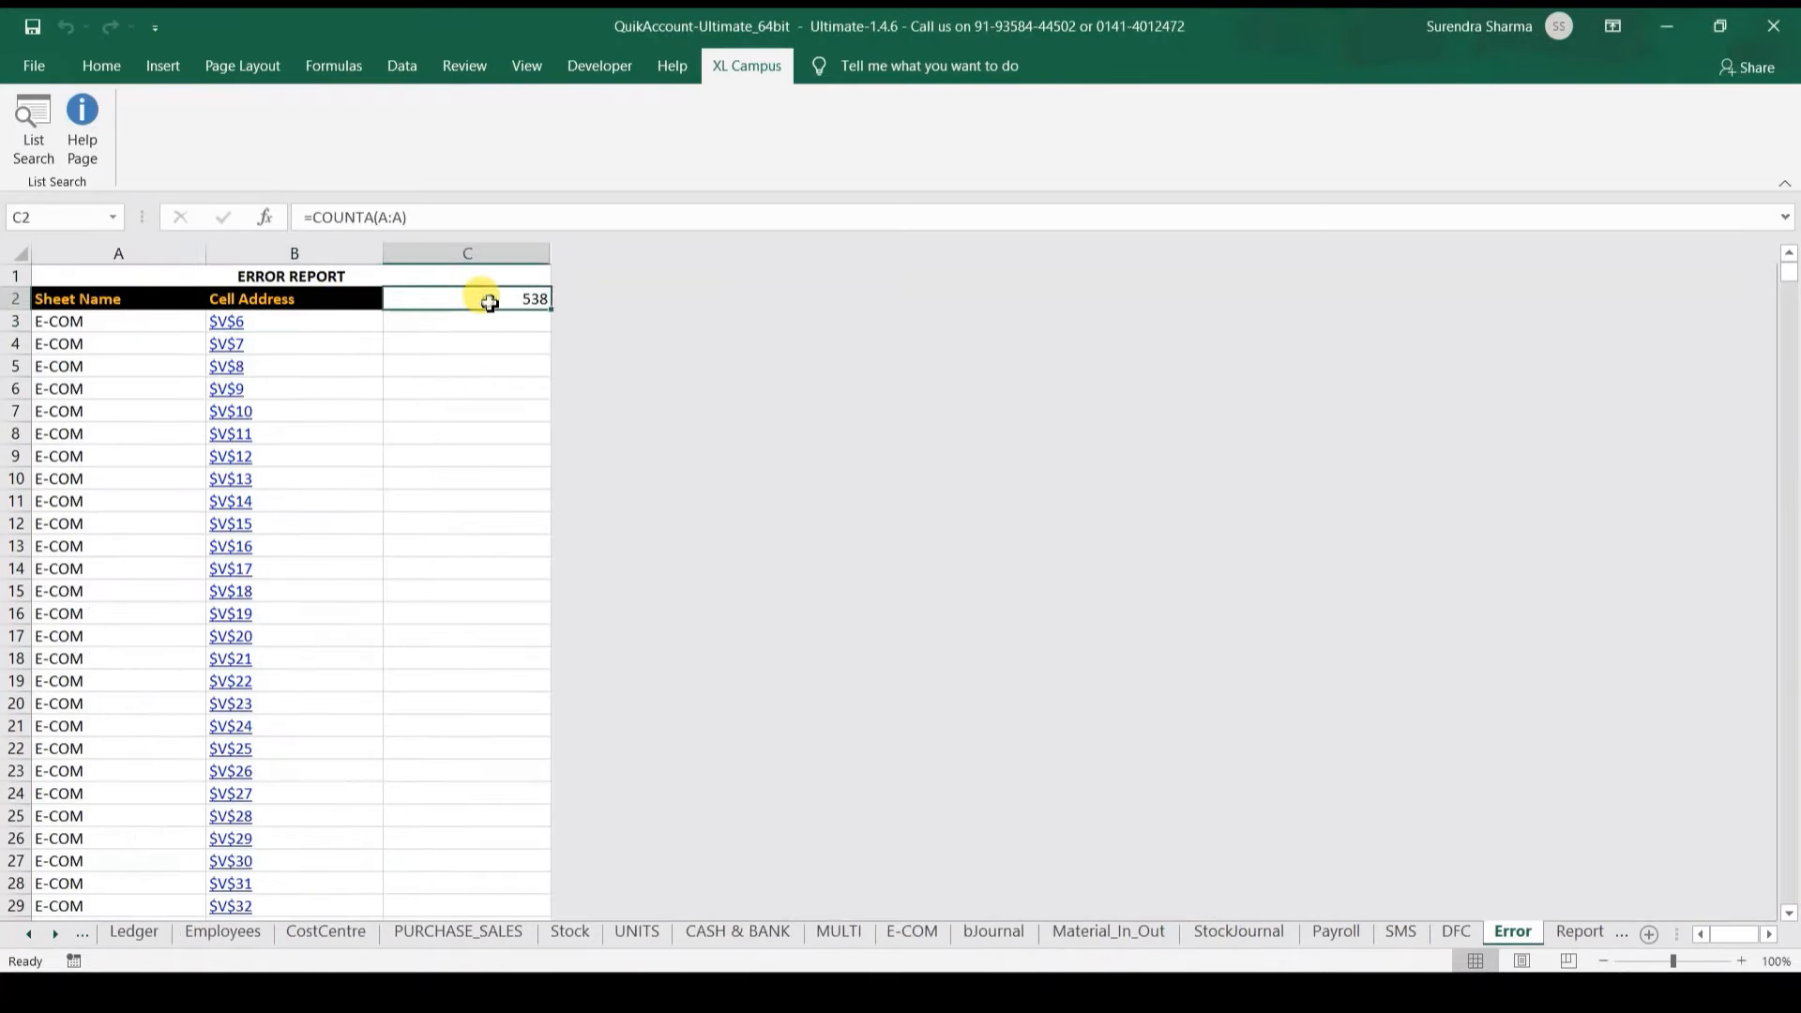
pyautogui.click(229, 324)
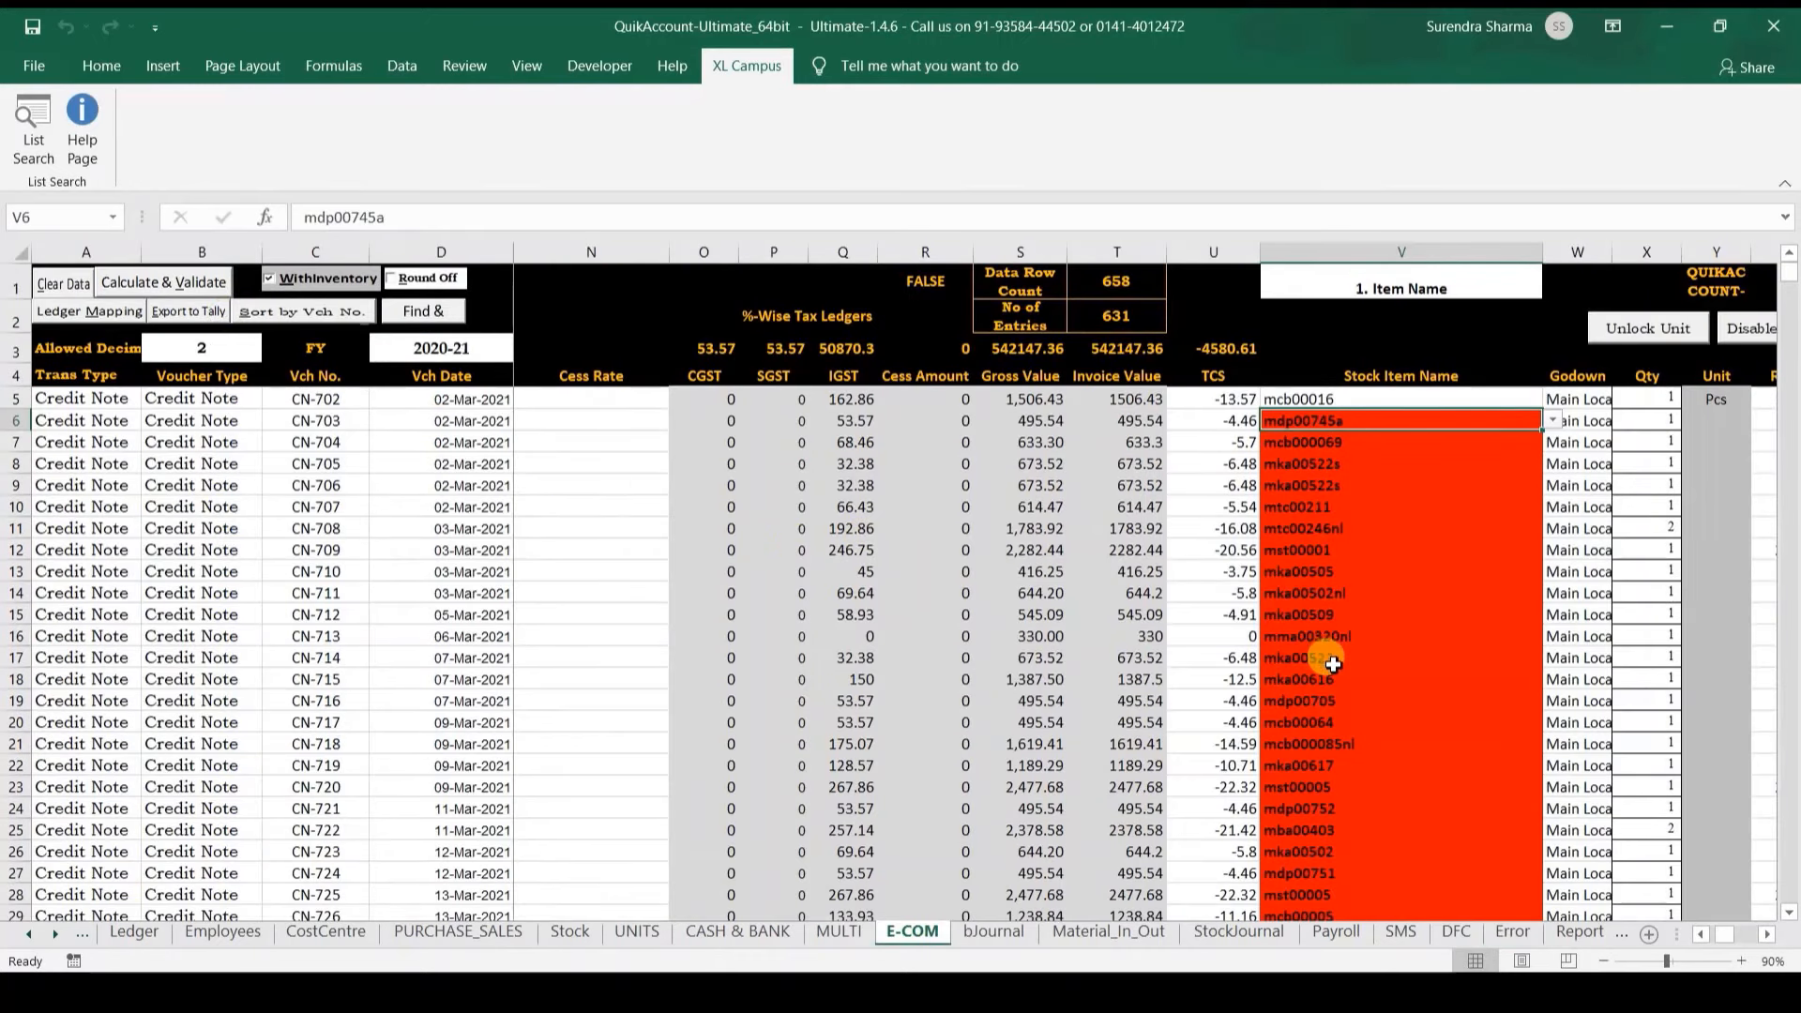
pyautogui.click(31, 934)
# Step: Copy row 17's unit Pcs, HSN 12345678 and description Check to every ITEMIMPORTS item
pyautogui.click(31, 934)
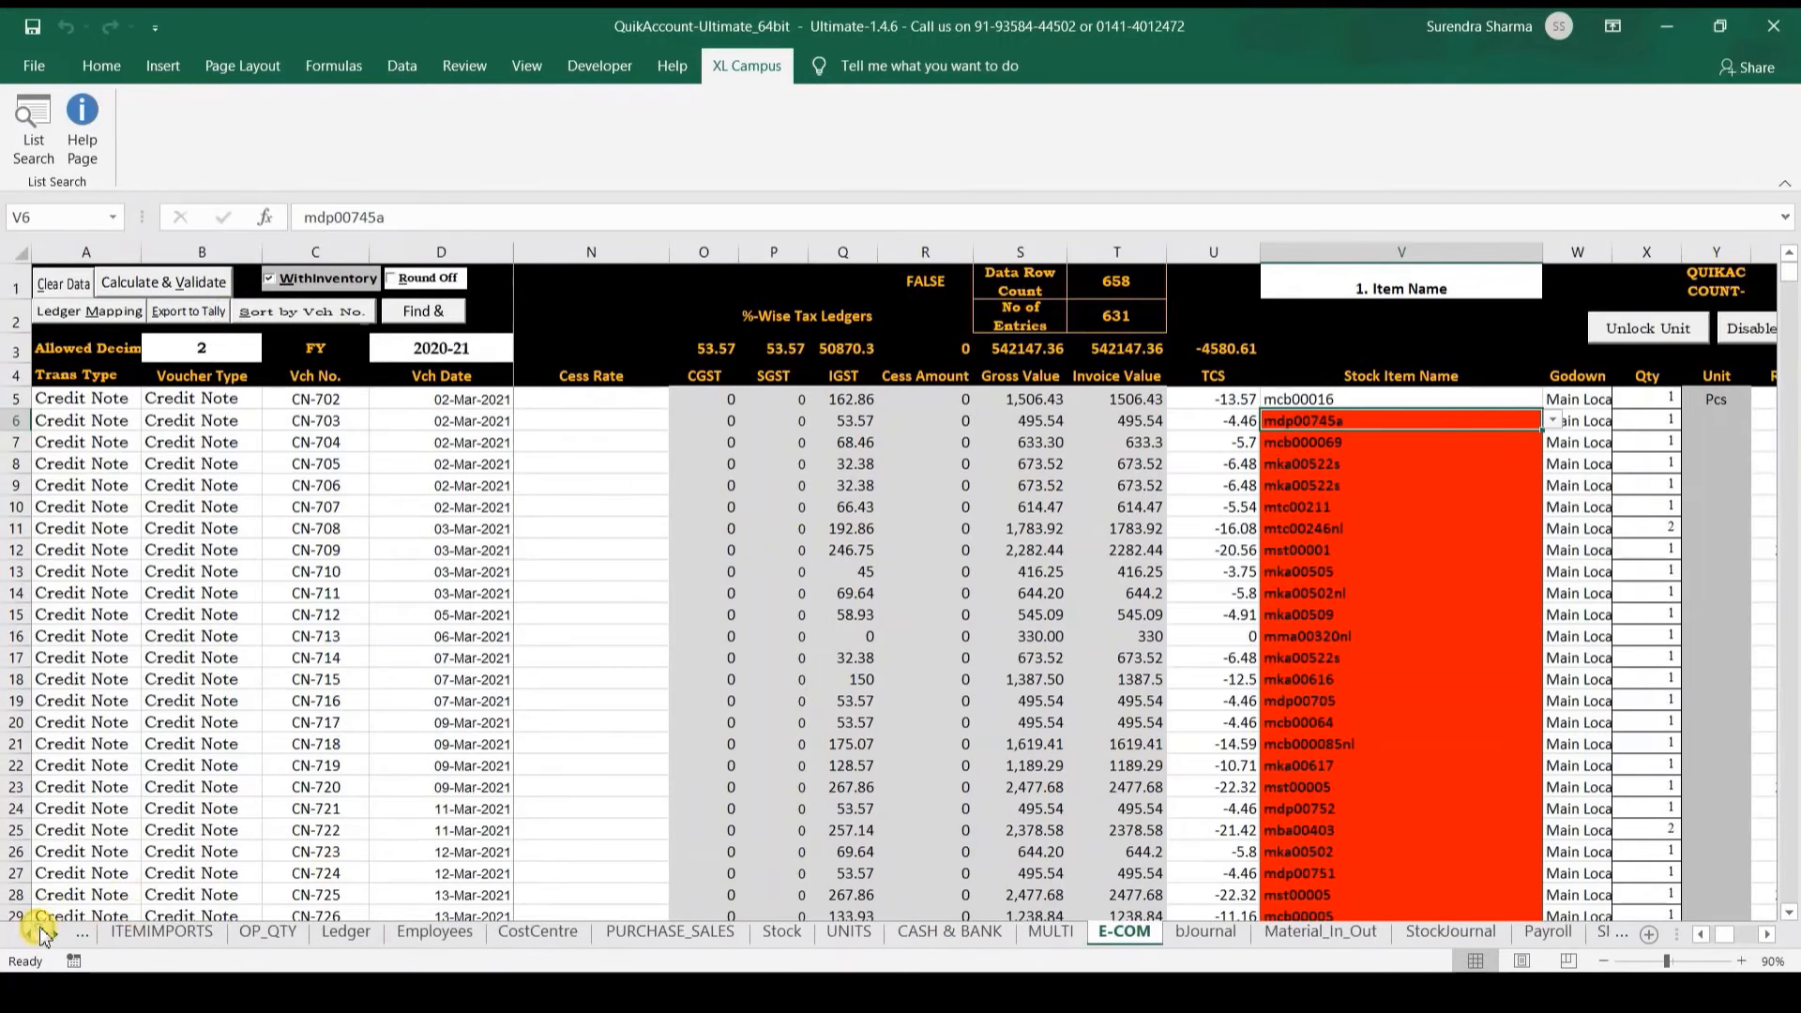
pyautogui.click(143, 931)
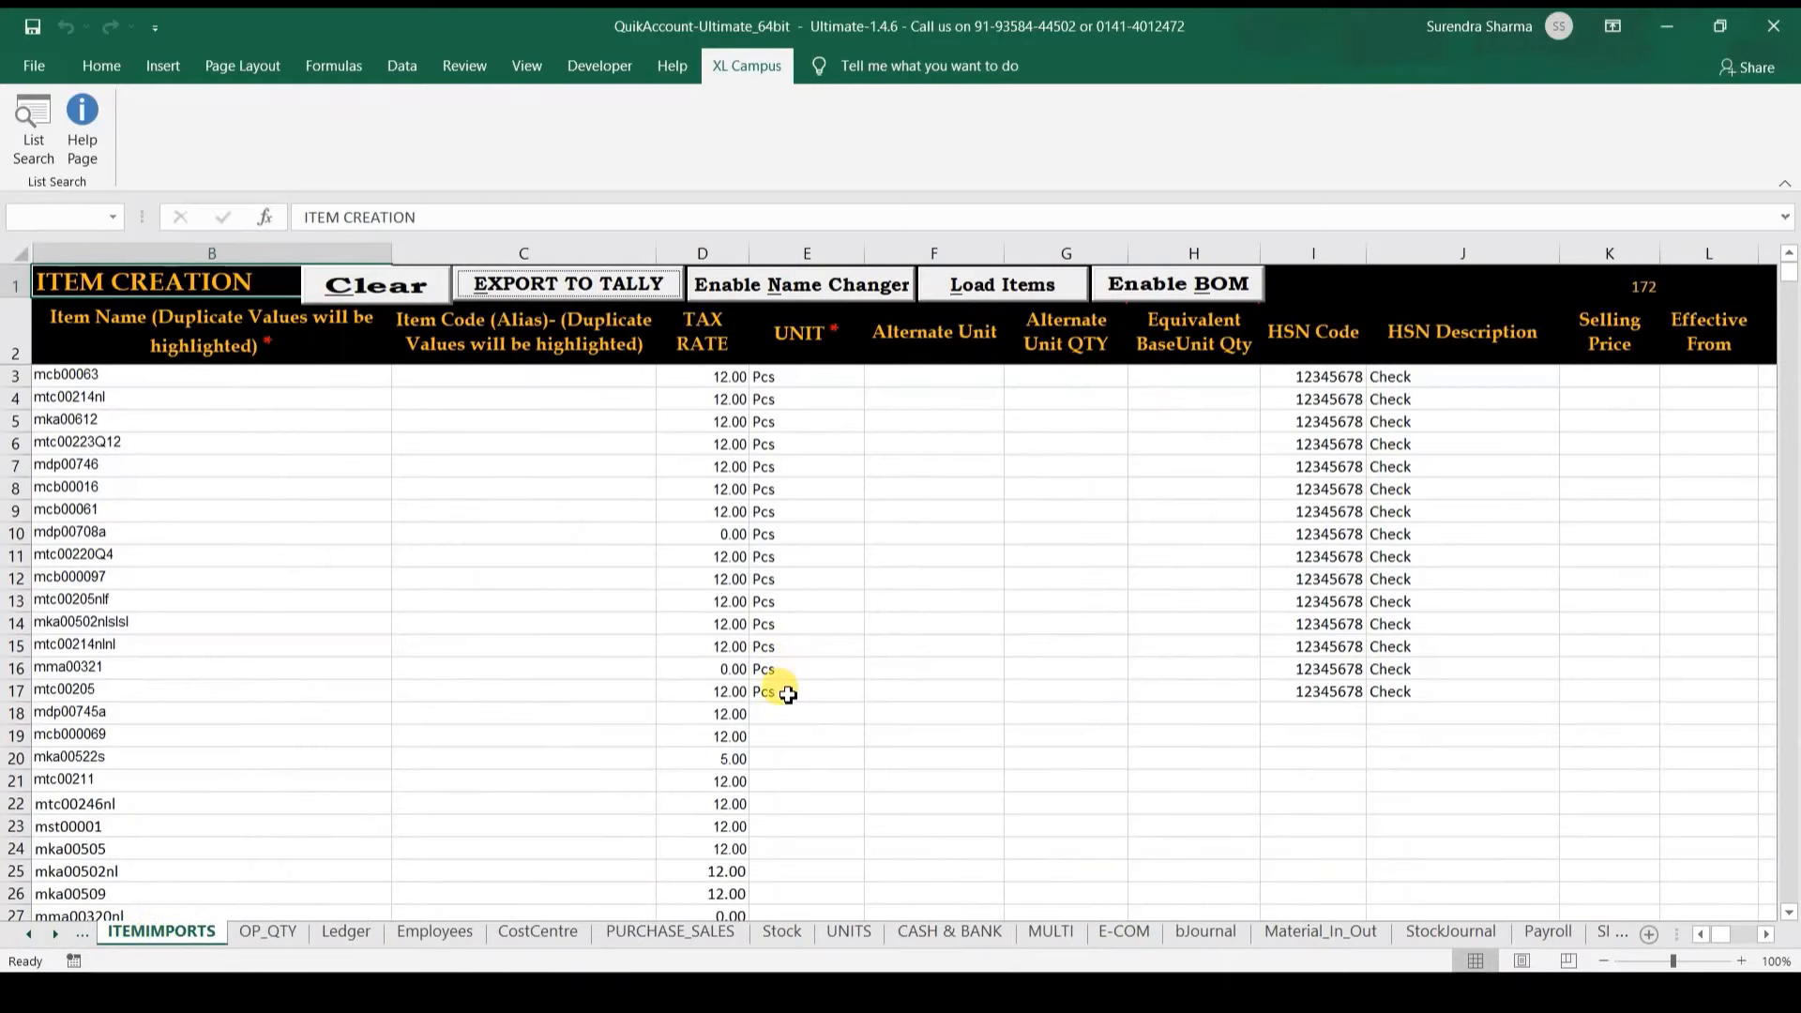
pyautogui.rightClick(787, 695)
pyautogui.press('Escape')
pyautogui.hotkey('ctrl', 'shift', 'Right')
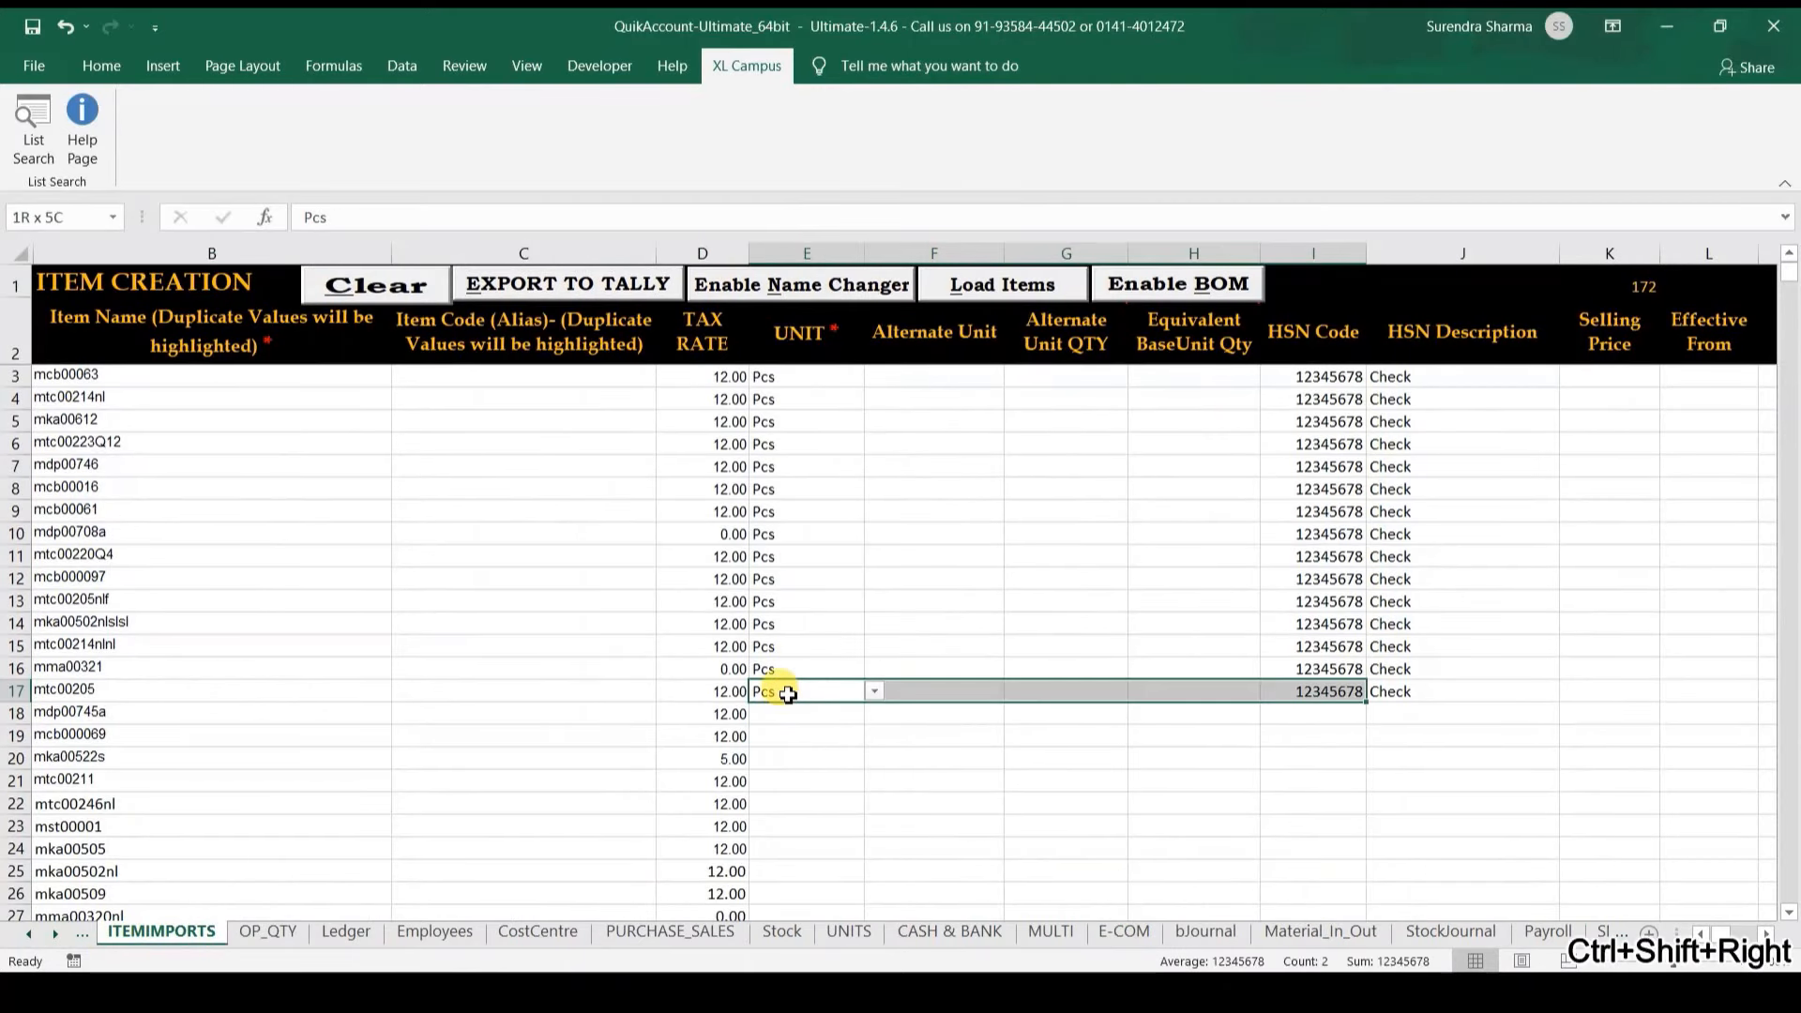
pyautogui.hotkey('ctrl', 'c')
pyautogui.hotkey('ctrl', 'Down')
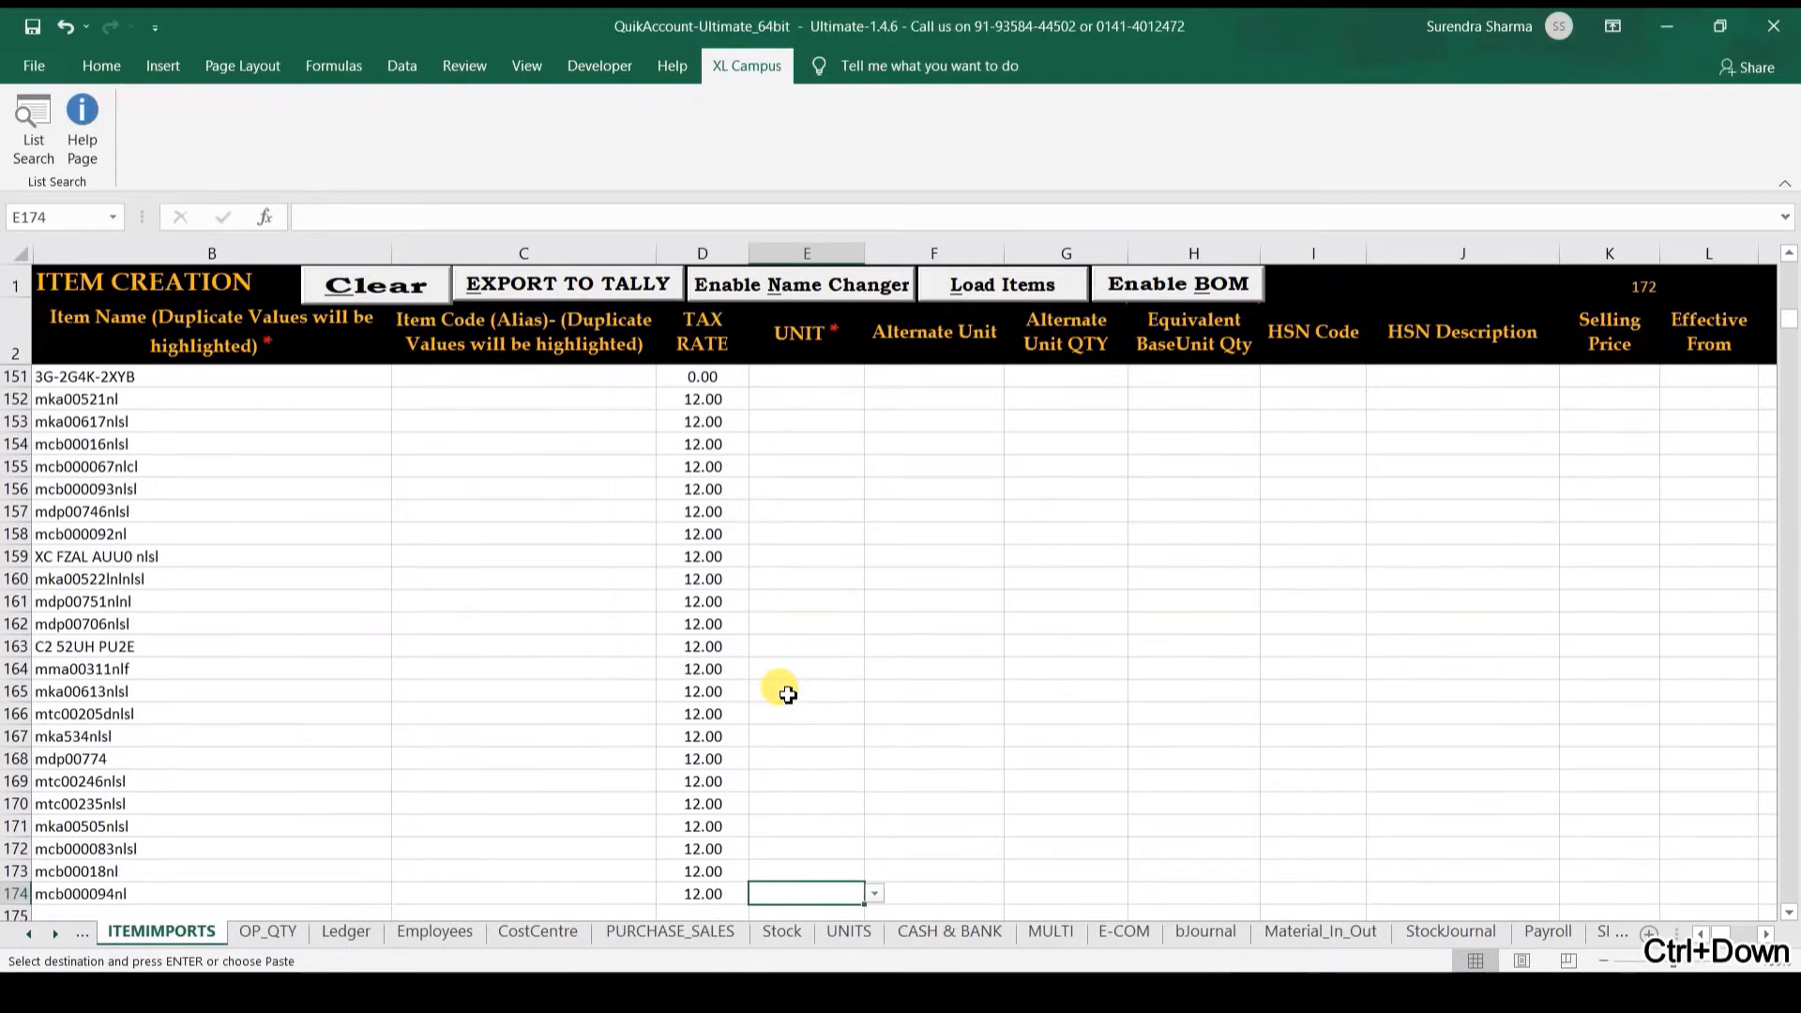
pyautogui.hotkey('ctrl', 'shift', 'Up')
pyautogui.hotkey('ctrl', 'v')
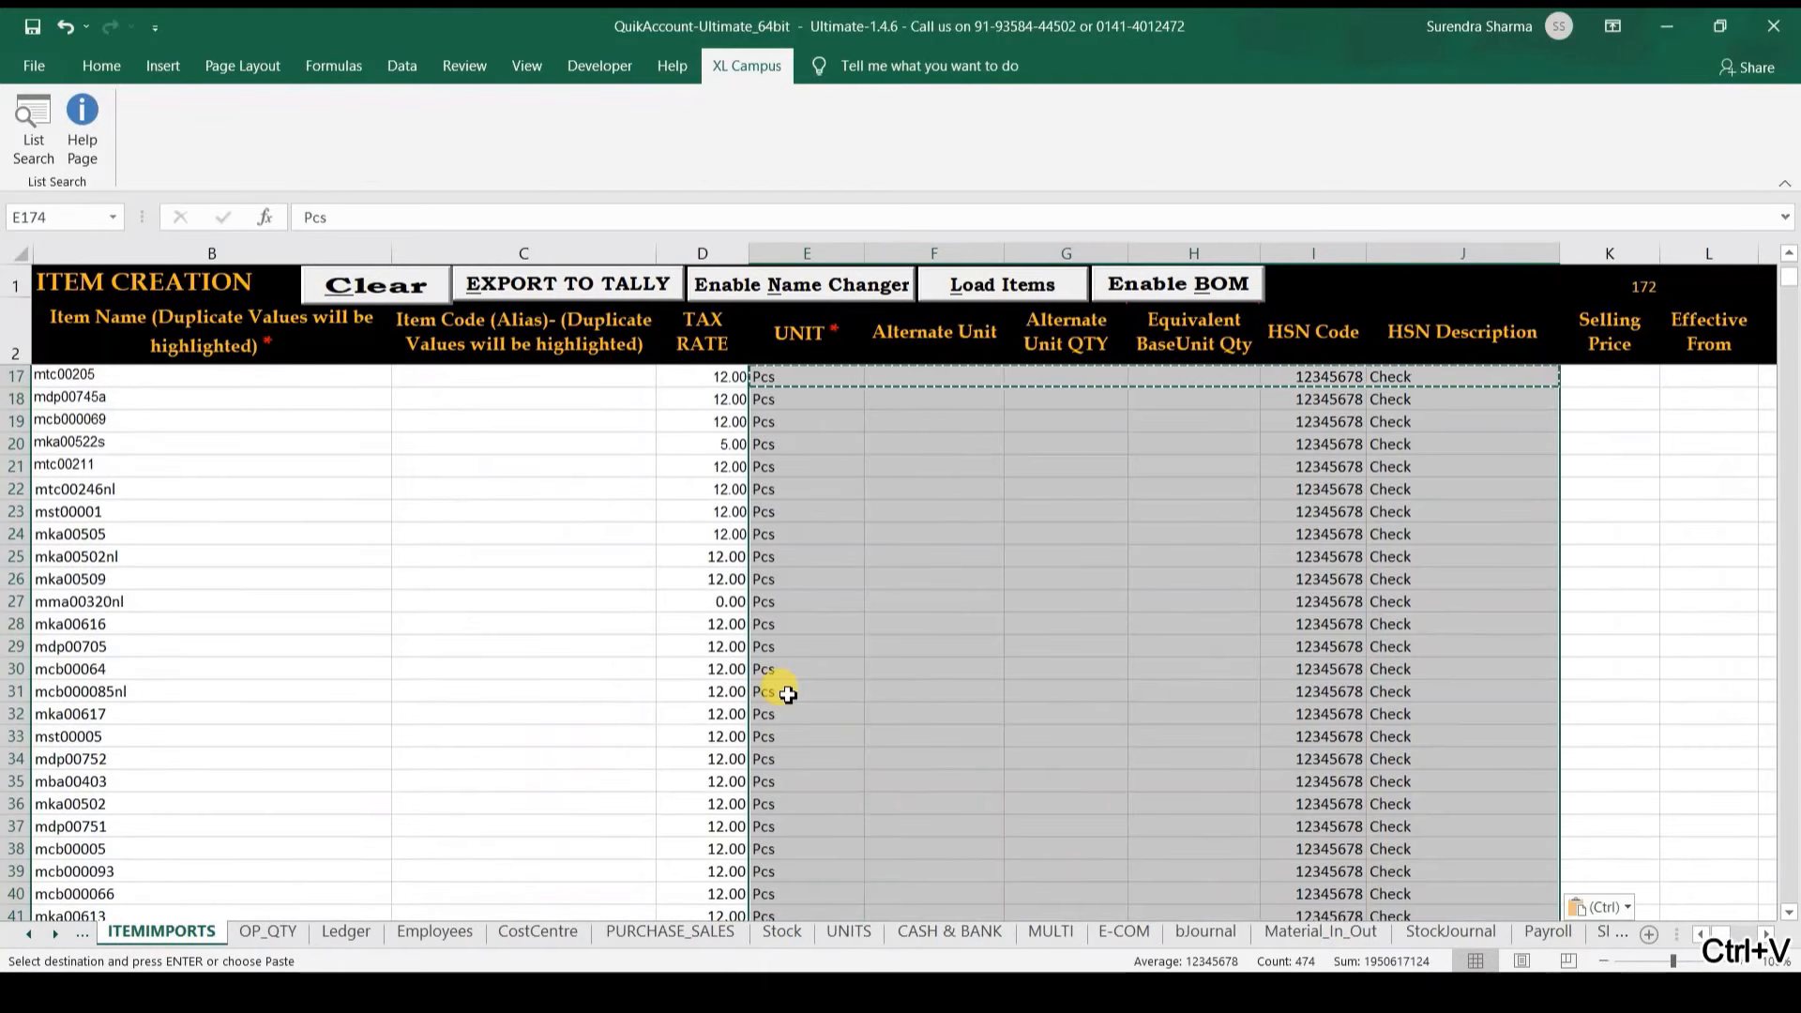
# Step: Export the updated stock items to Tally's Demo Company
pyautogui.click(599, 287)
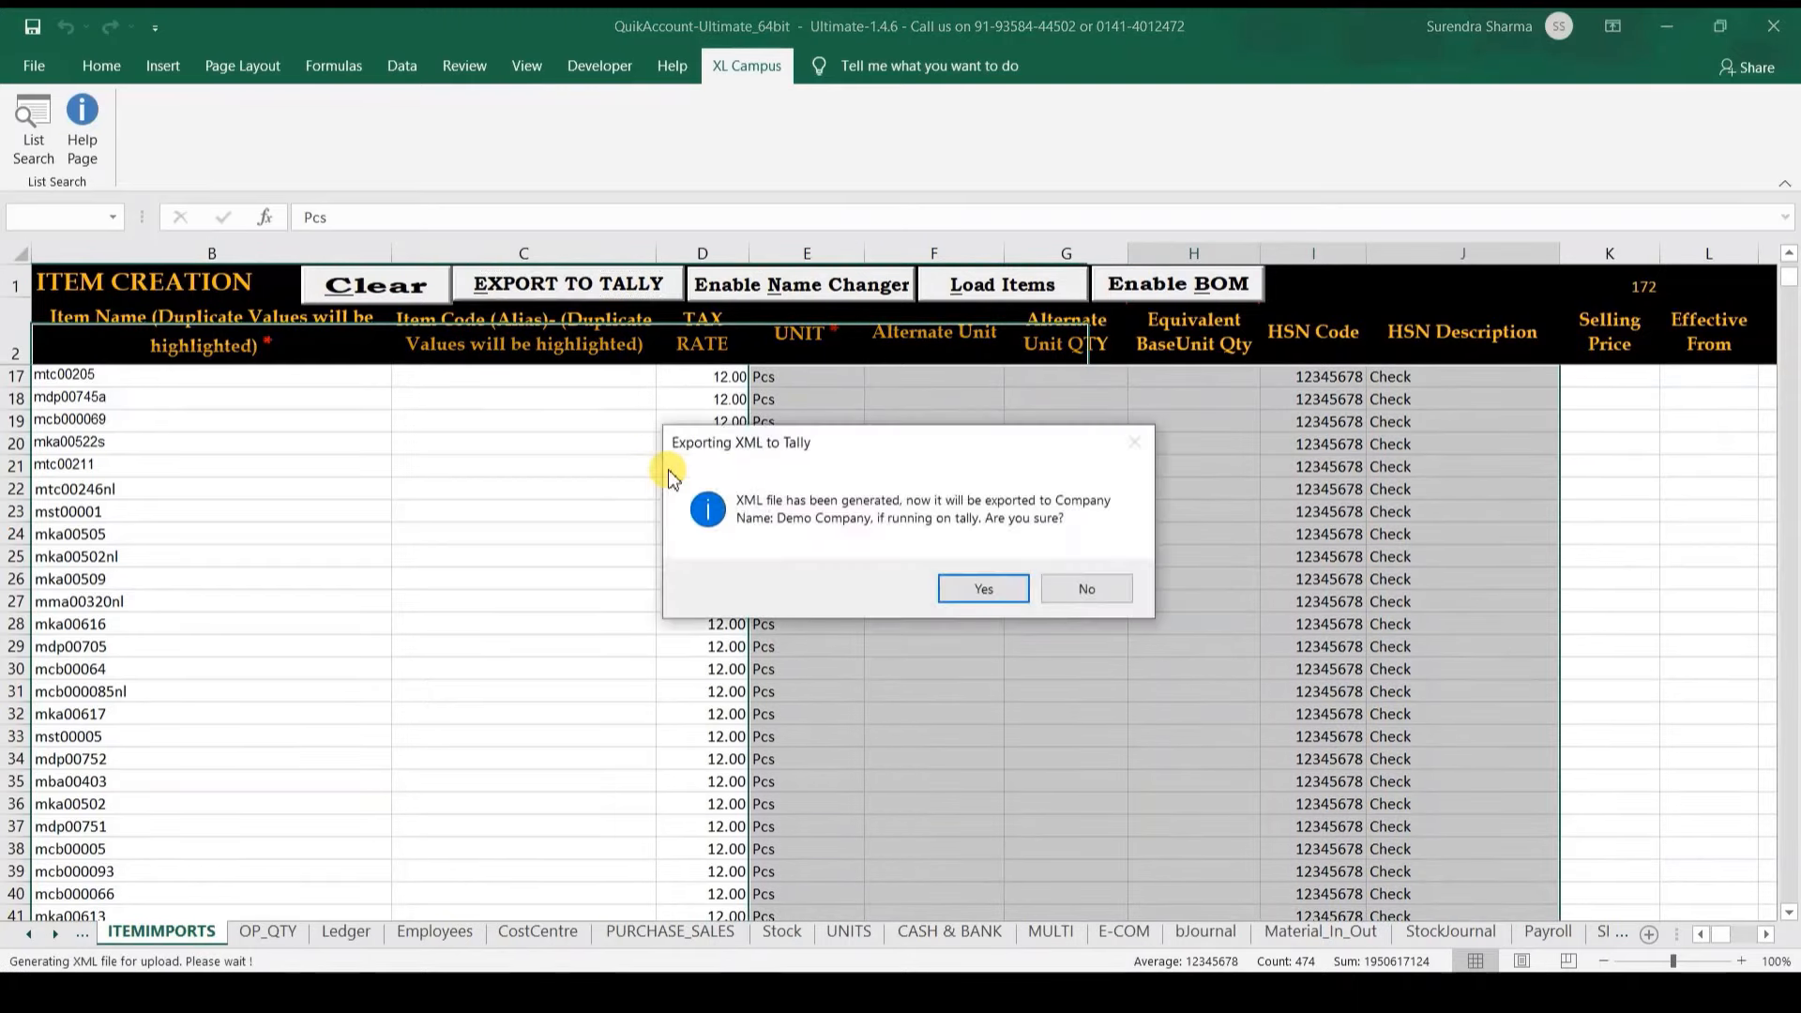
pyautogui.press('Return')
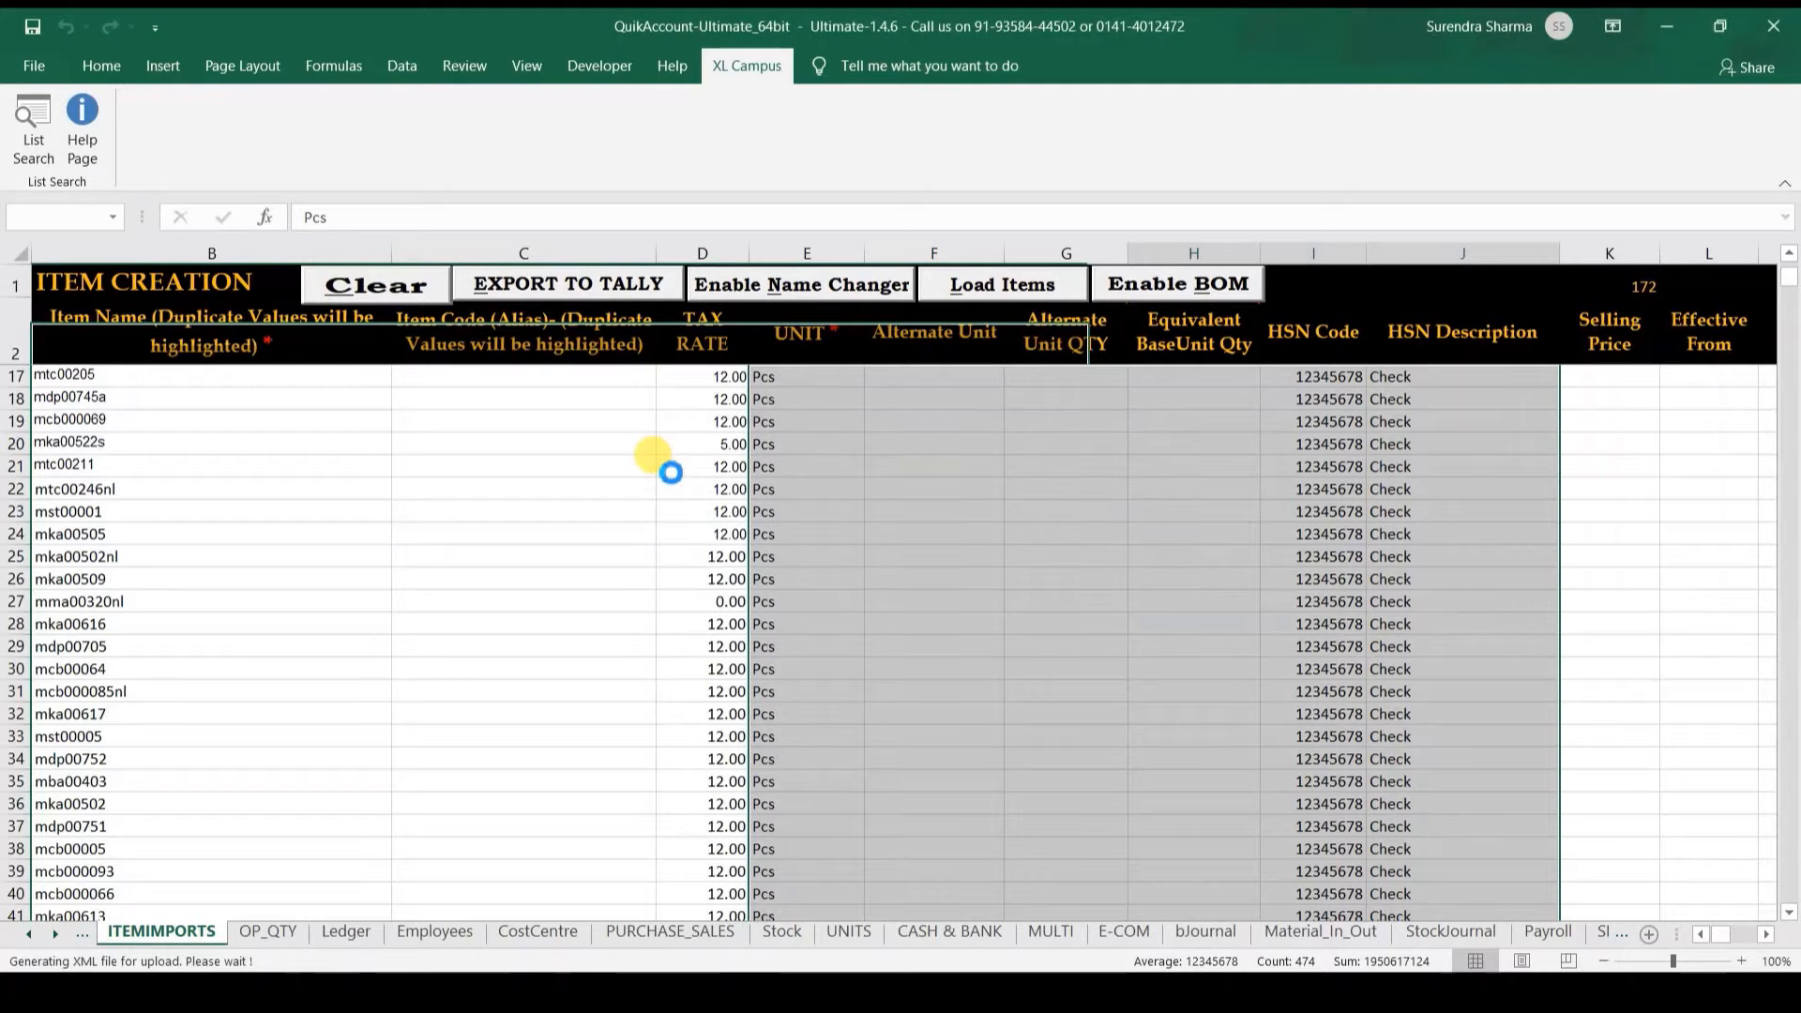
pyautogui.press('Return')
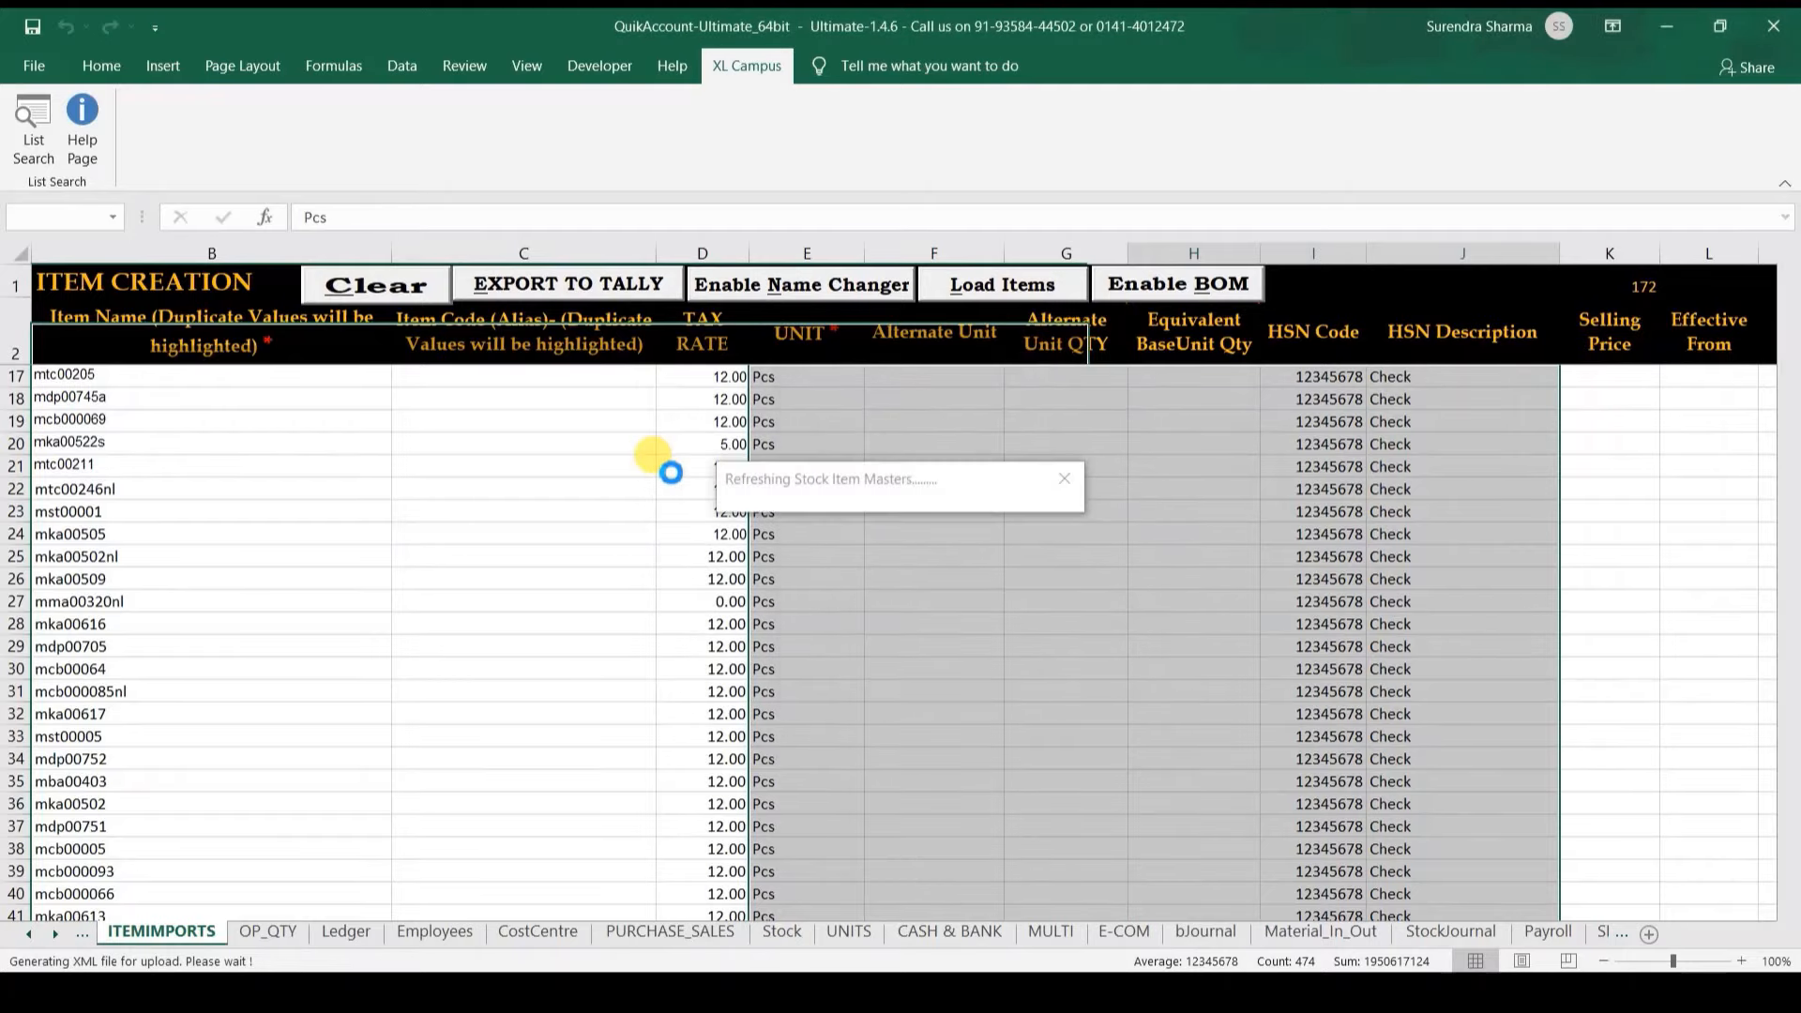
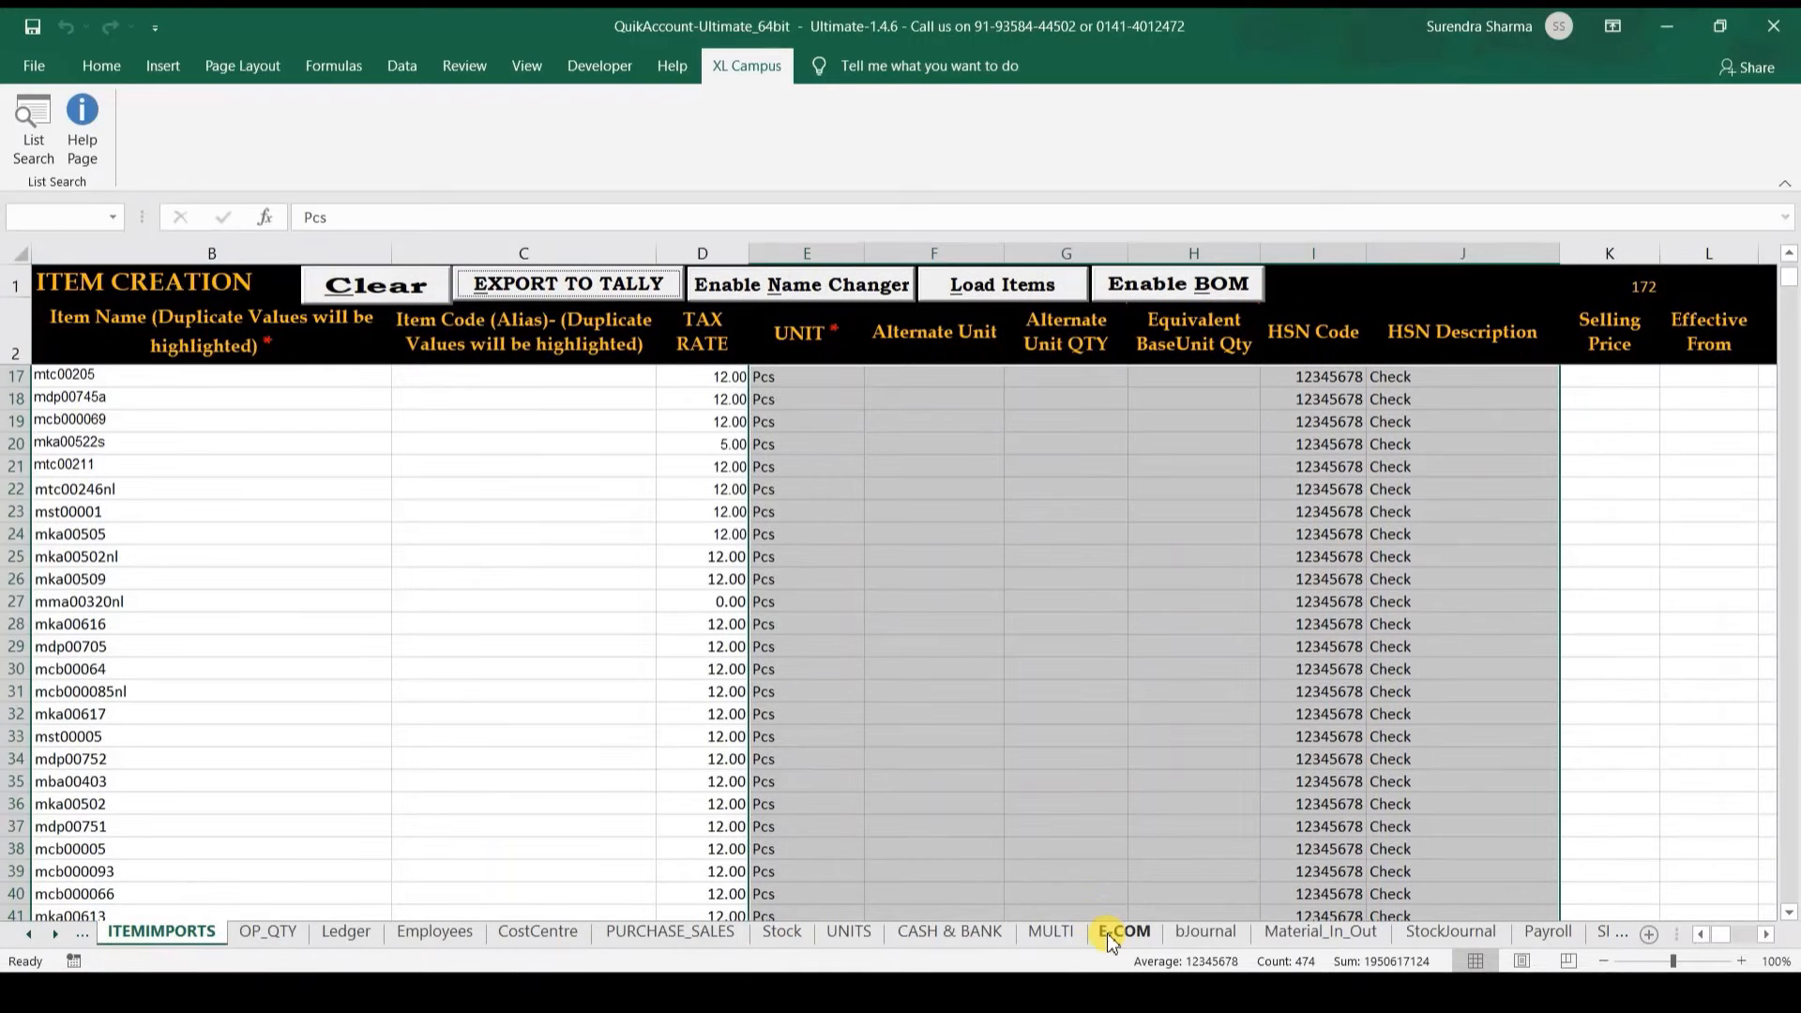
# Step: Switch to the E-COM sheet of Amazon Seller credit notes
pyautogui.click(1111, 934)
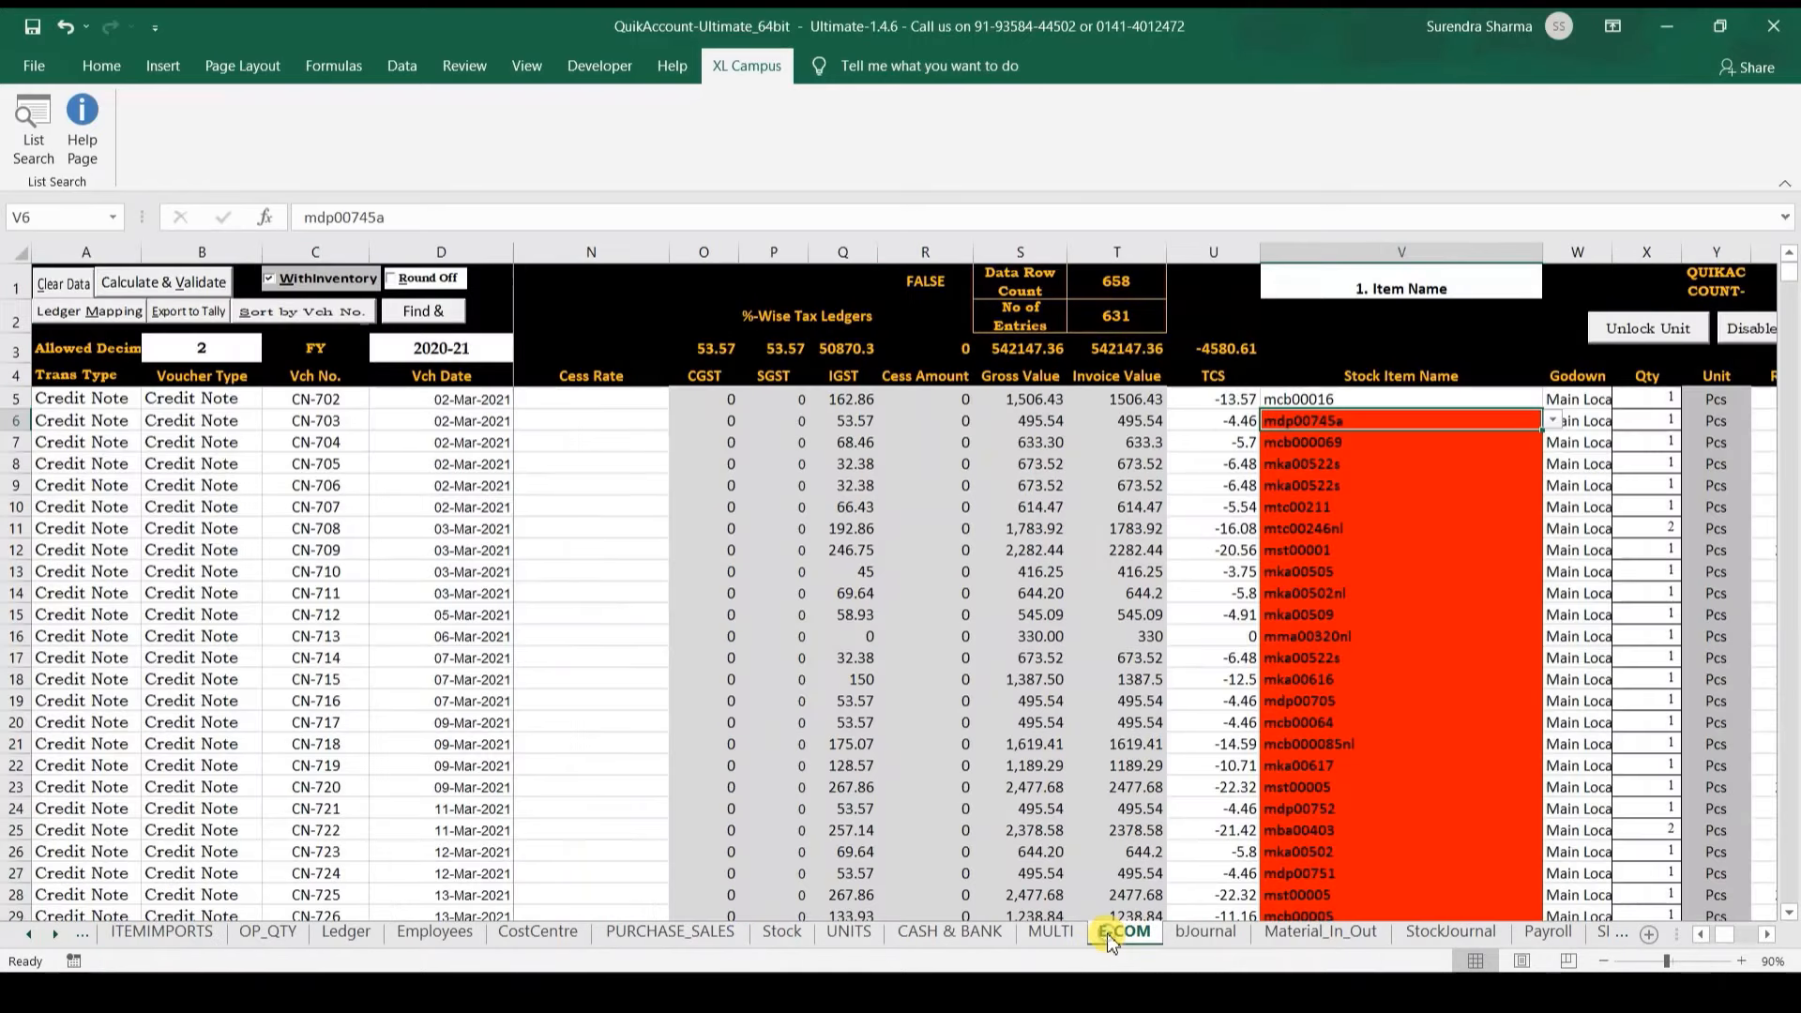
# Step: Copy the Place of Supply column (H) into a new blank workbook
pyautogui.click(427, 635)
pyautogui.press('Right')
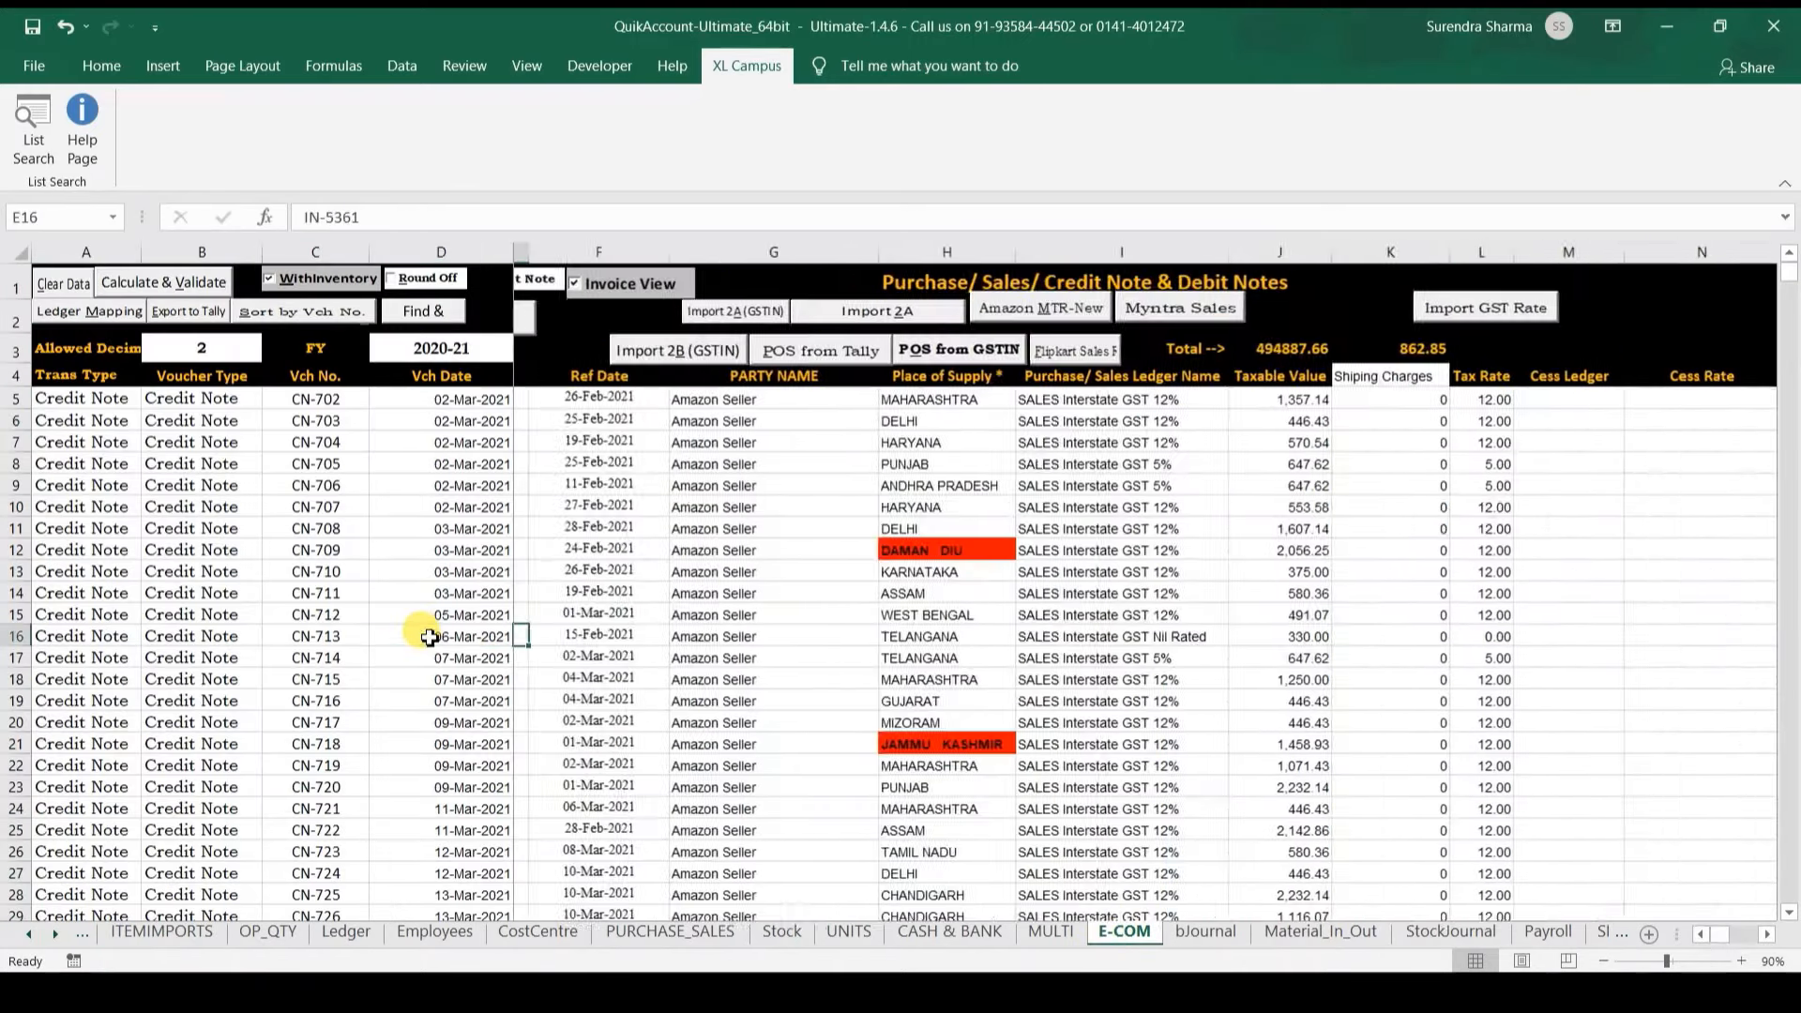
pyautogui.press('Right')
pyautogui.press('Right')
pyautogui.press('Right')
pyautogui.press('Up')
pyautogui.press('Up')
pyautogui.hotkey('ctrl', 'Up')
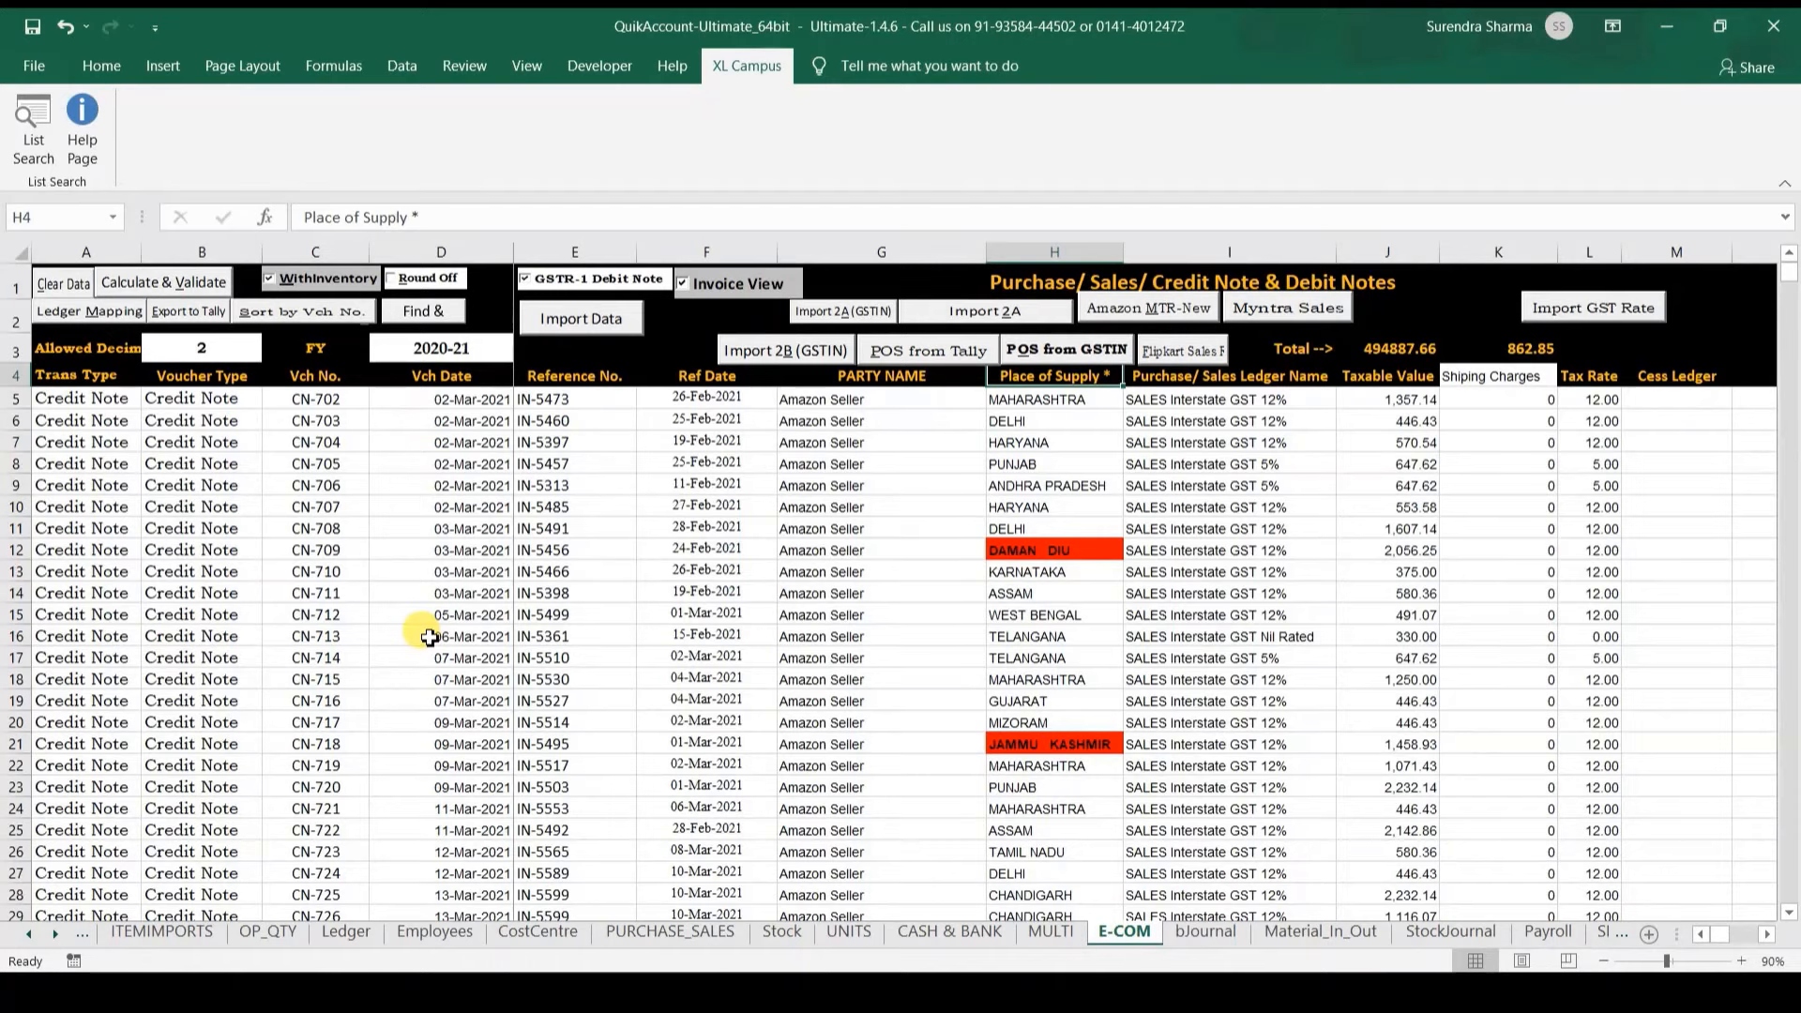
pyautogui.hotkey('ctrl', 'shift', 'Down')
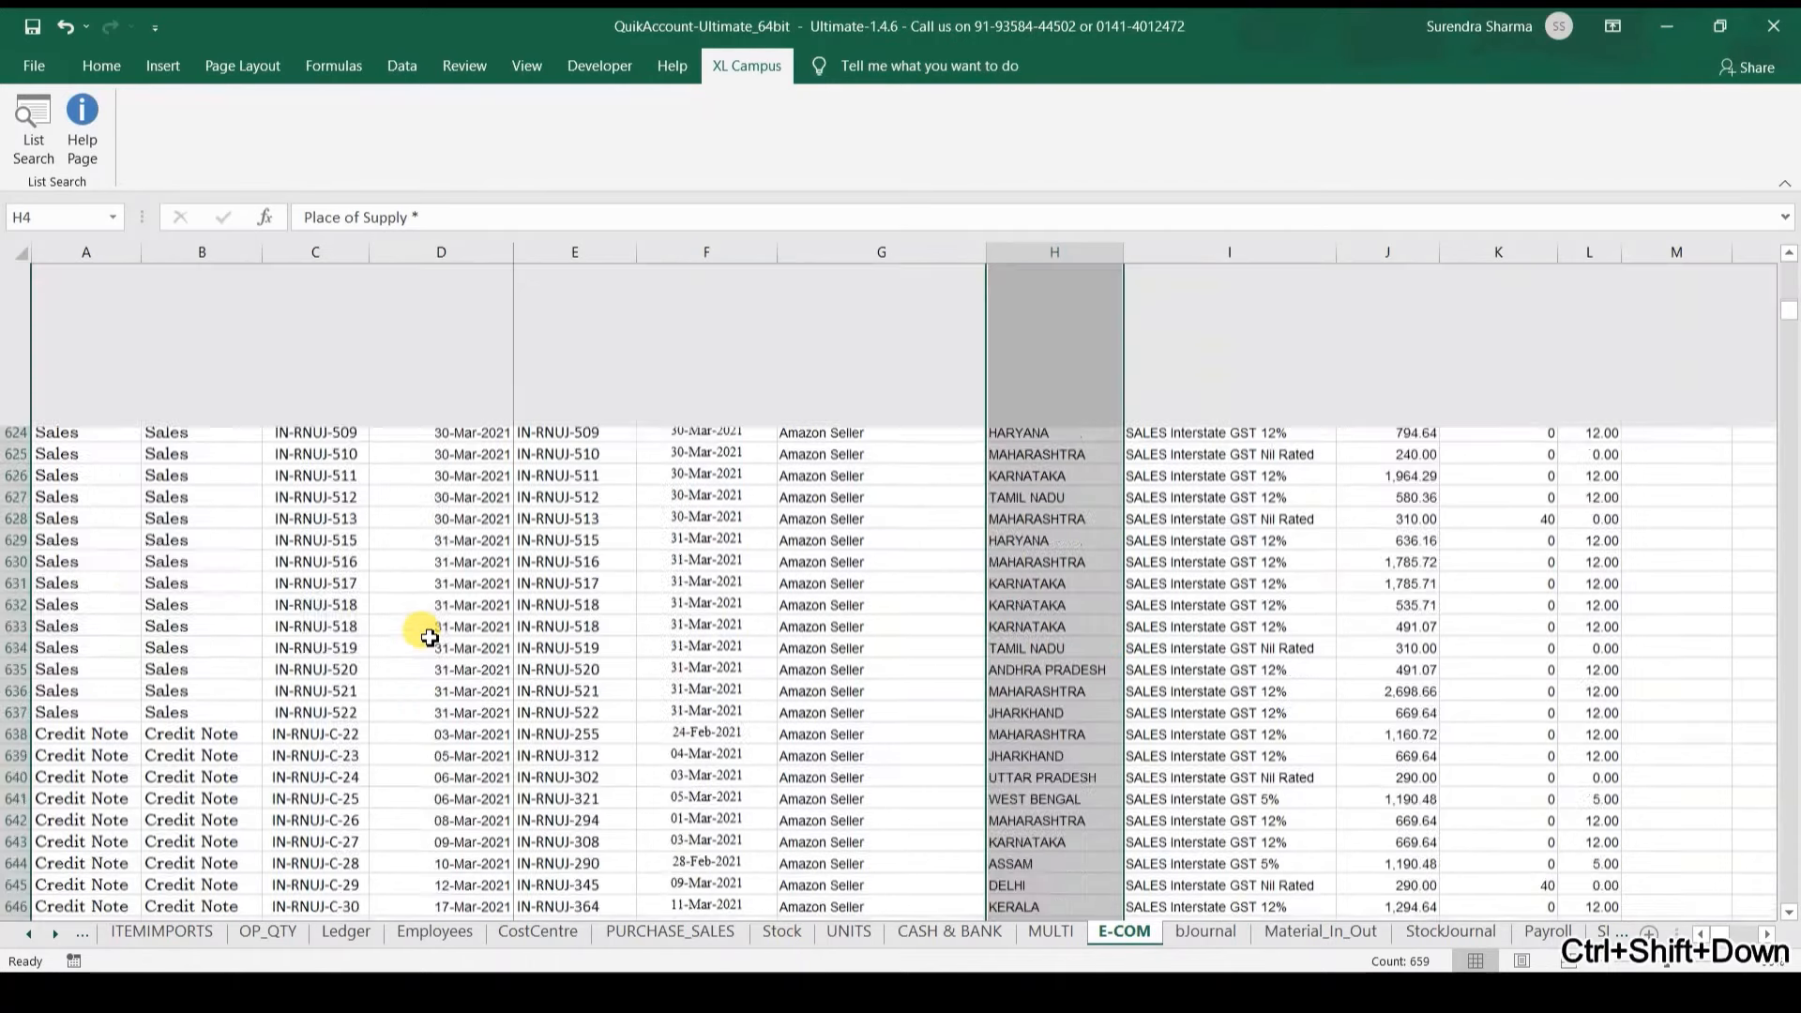
pyautogui.hotkey('ctrl', 'c')
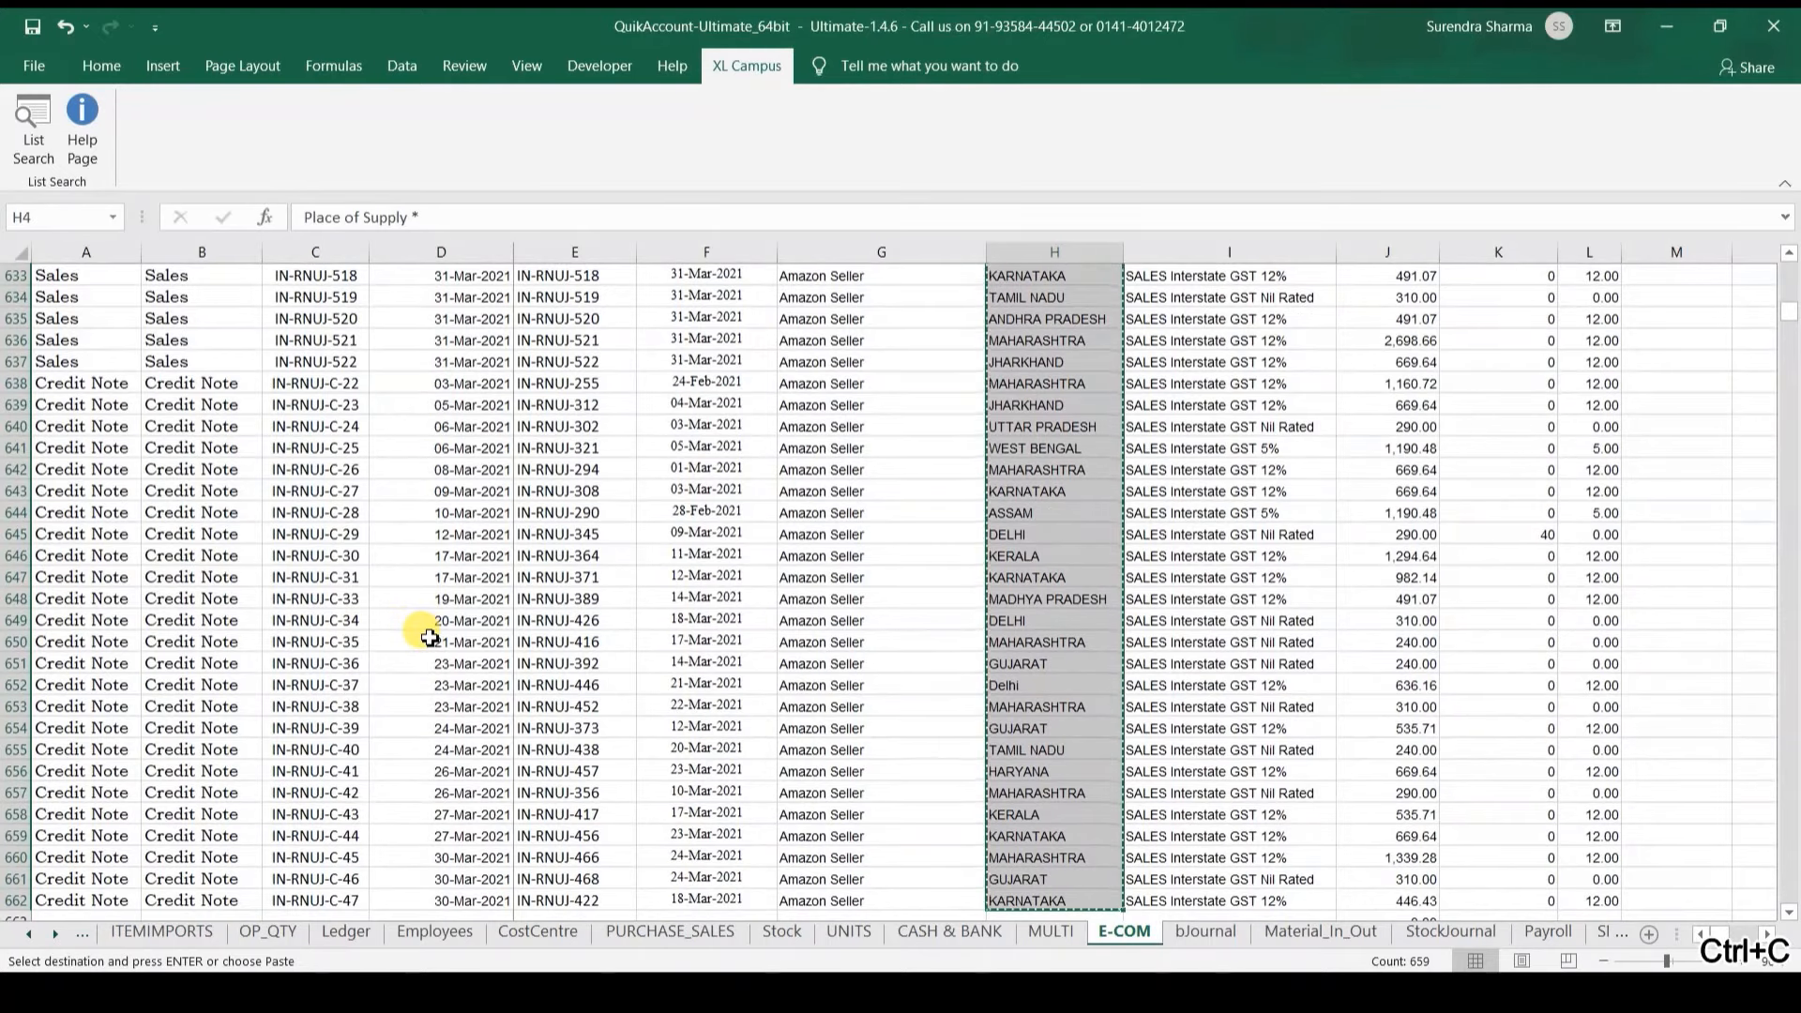
pyautogui.hotkey('ctrl', 'n')
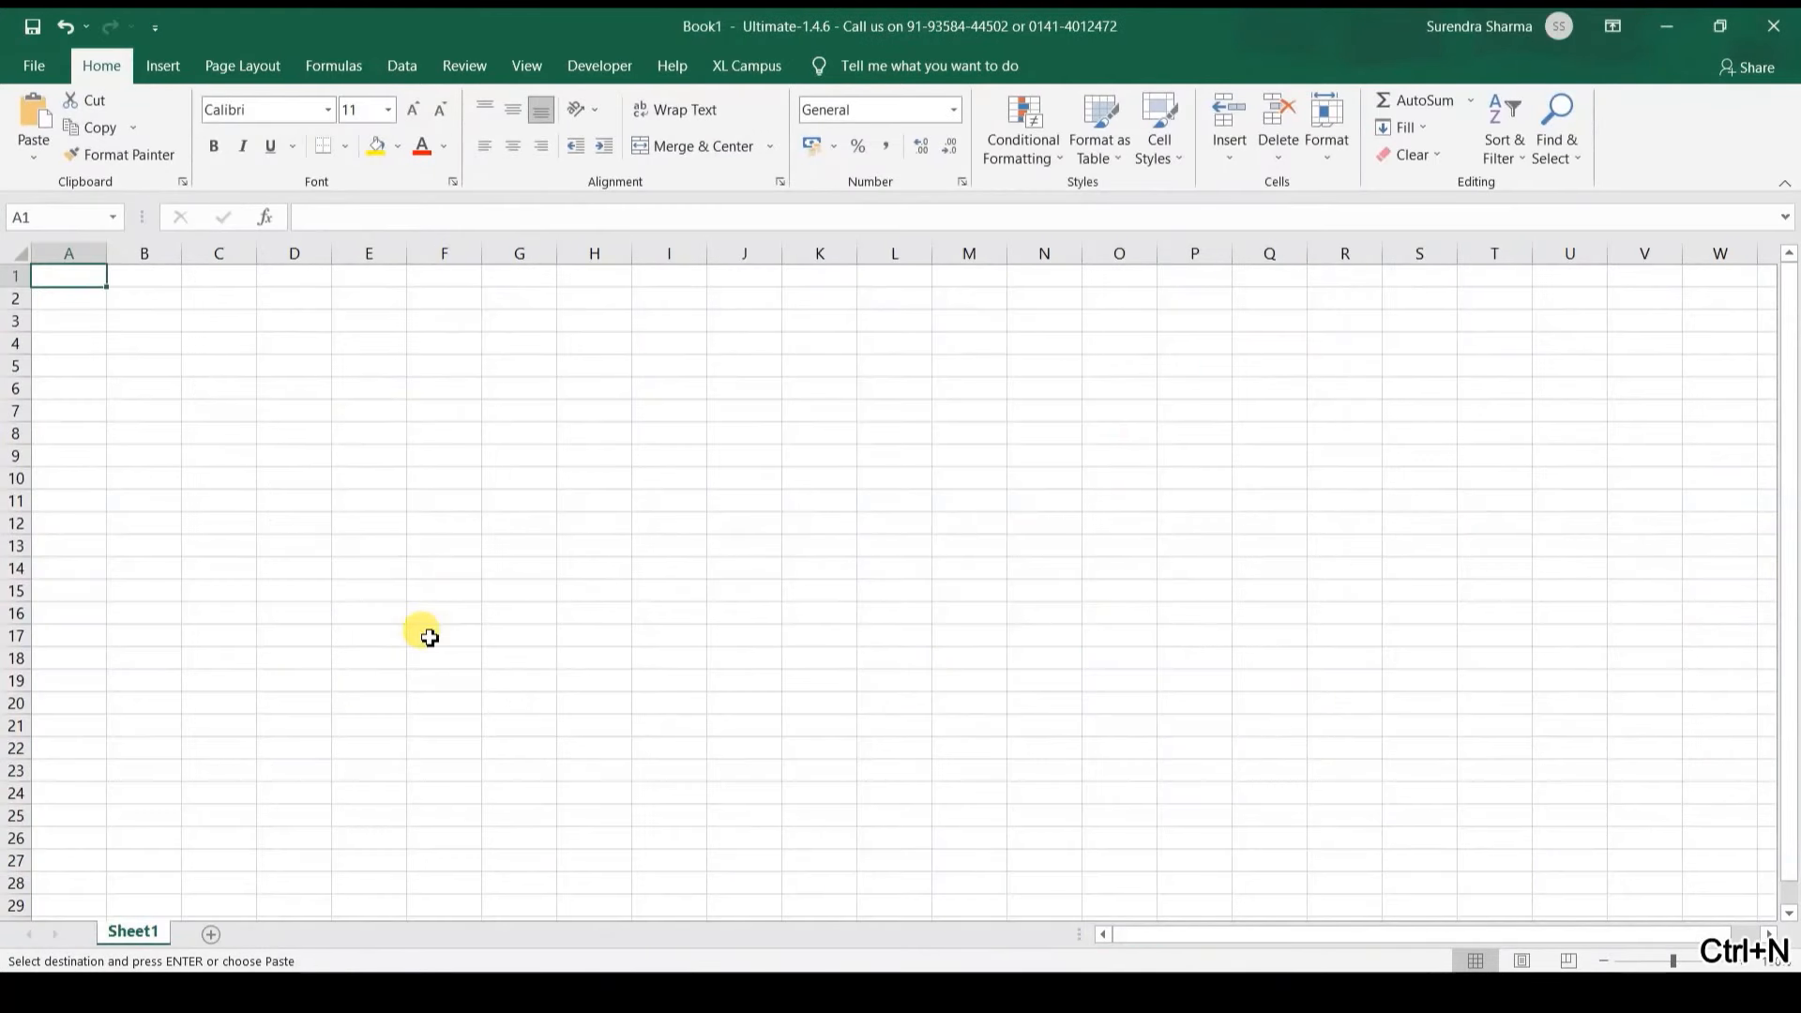
pyautogui.hotkey('ctrl', 'v')
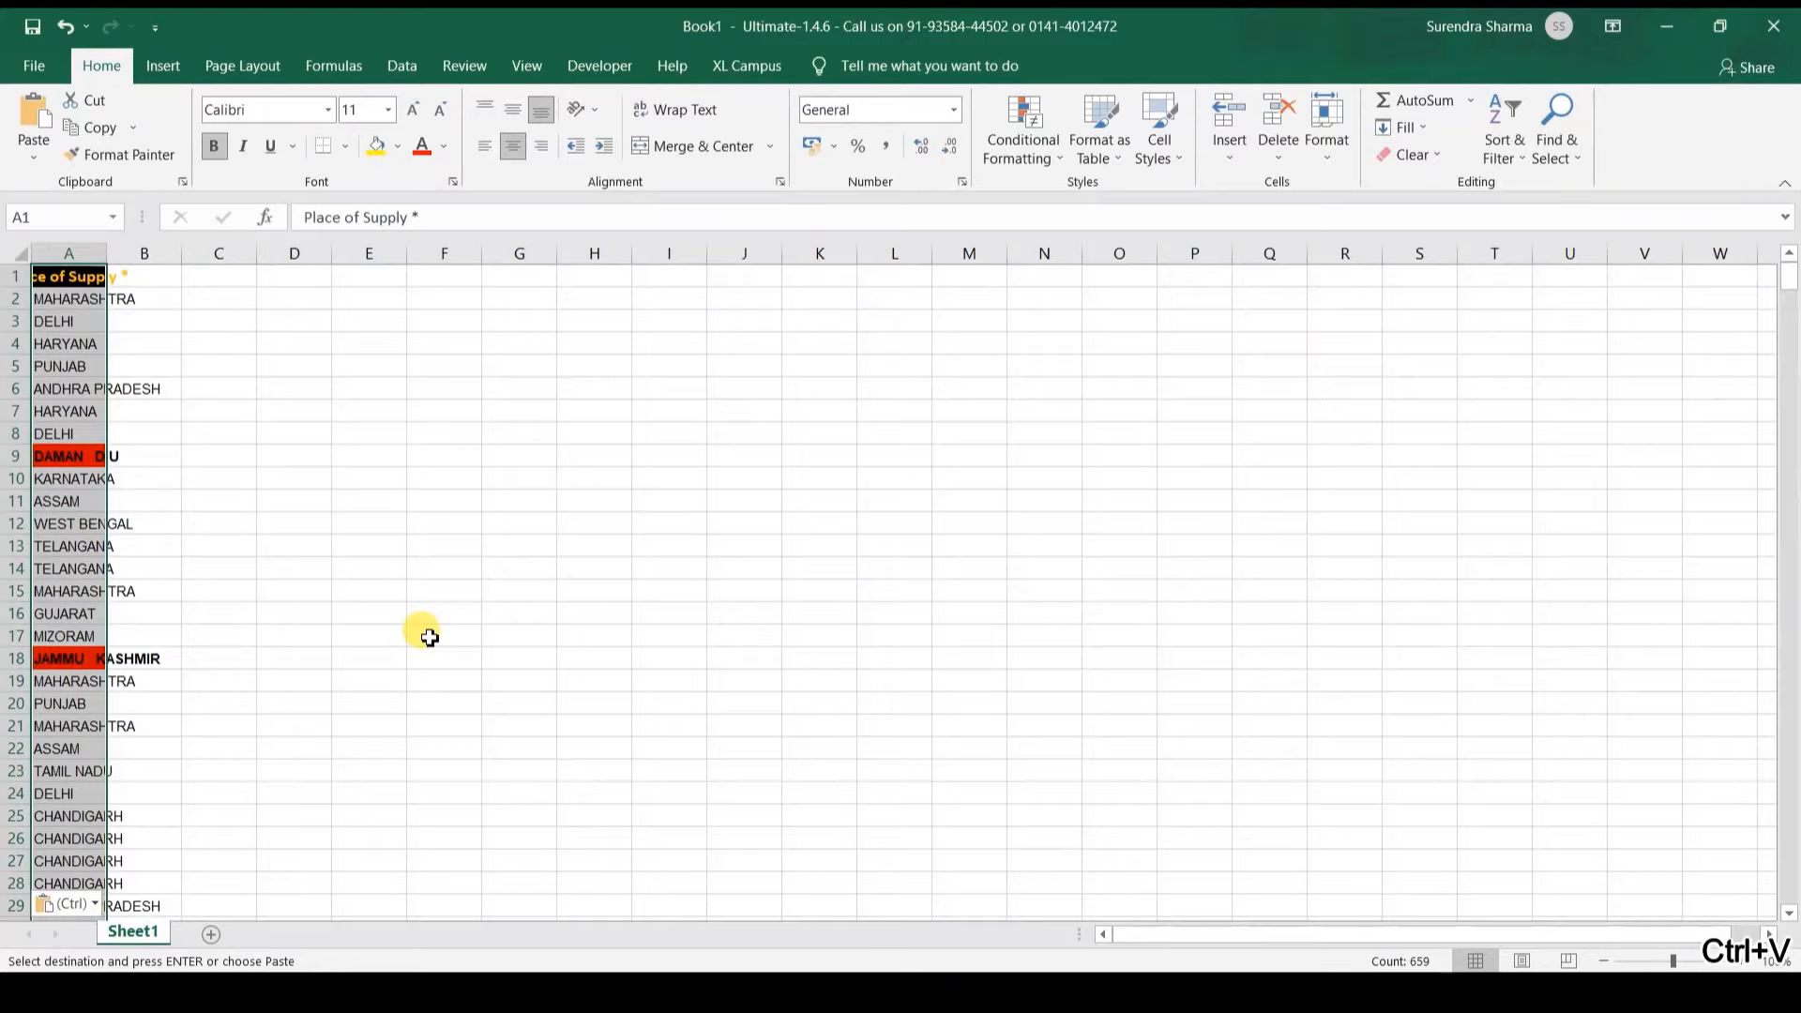
# Step: Filter the pasted column to show only red-flagged state entries
pyautogui.hotkey('ctrl', 'shift', 'l')
pyautogui.hotkey('alt', 'Down')
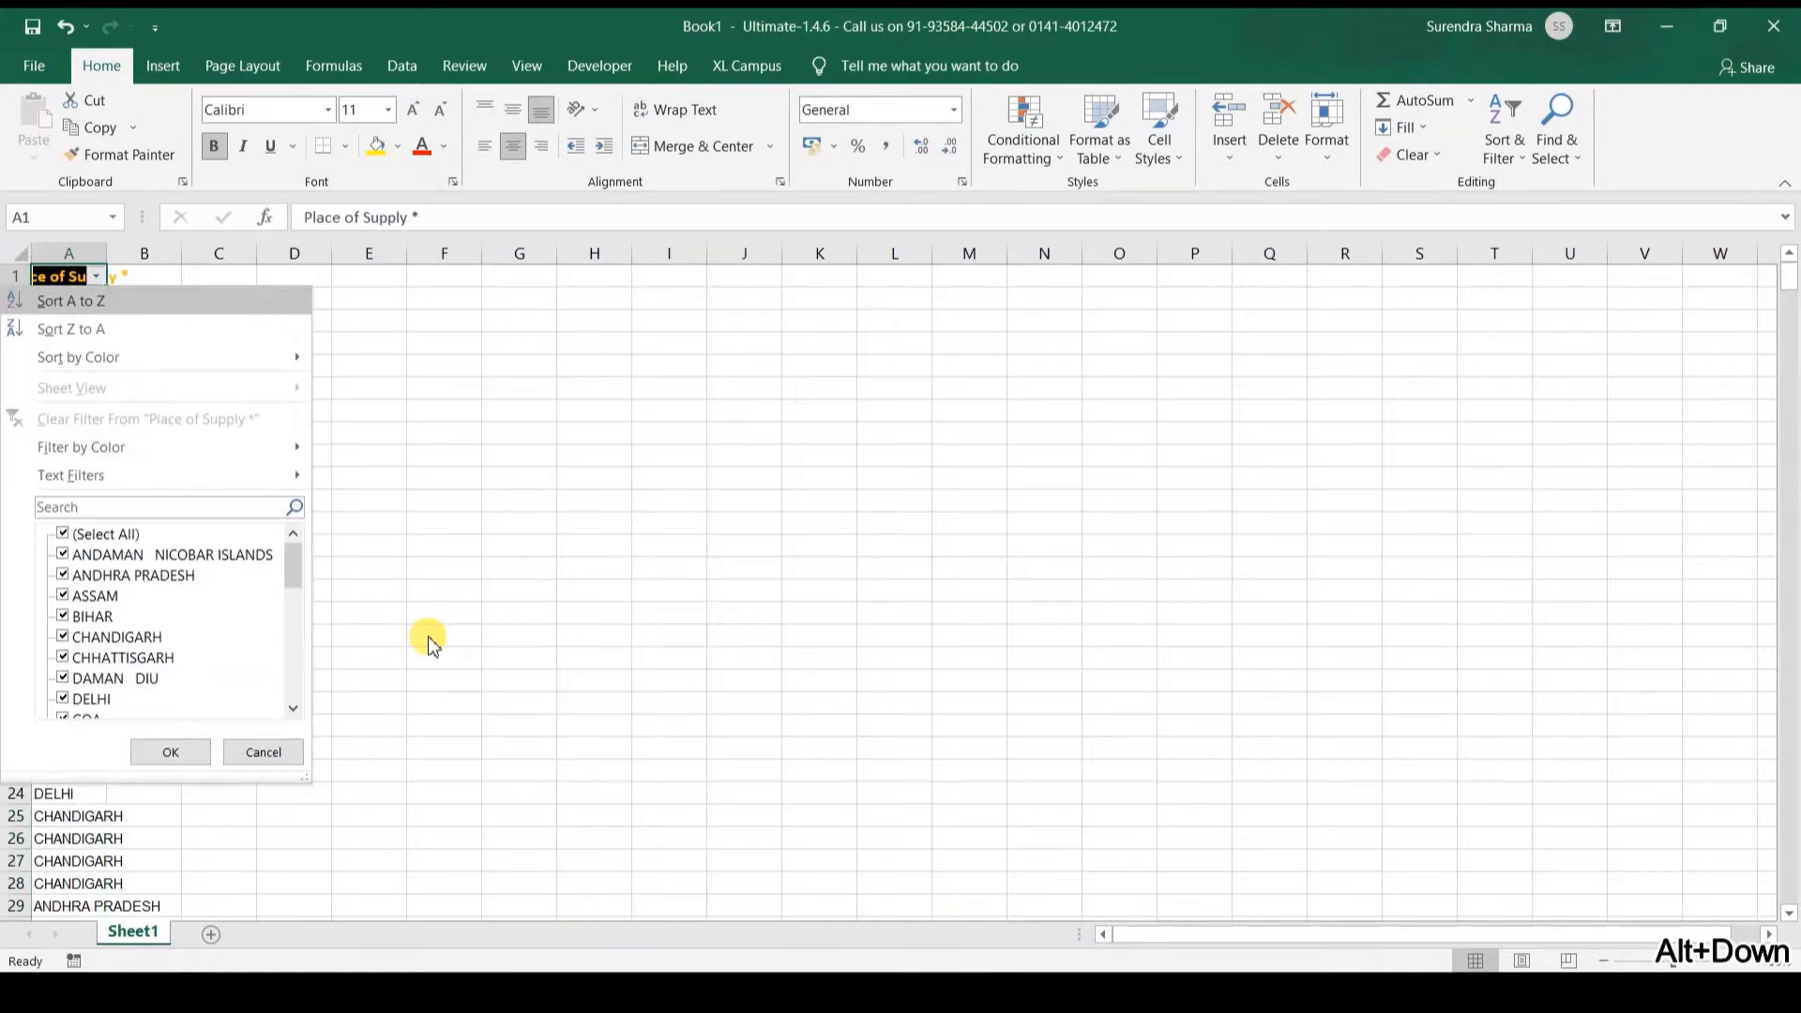
pyautogui.press('Down')
pyautogui.press('Down')
pyautogui.press('Down')
pyautogui.press('Right')
pyautogui.press('Return')
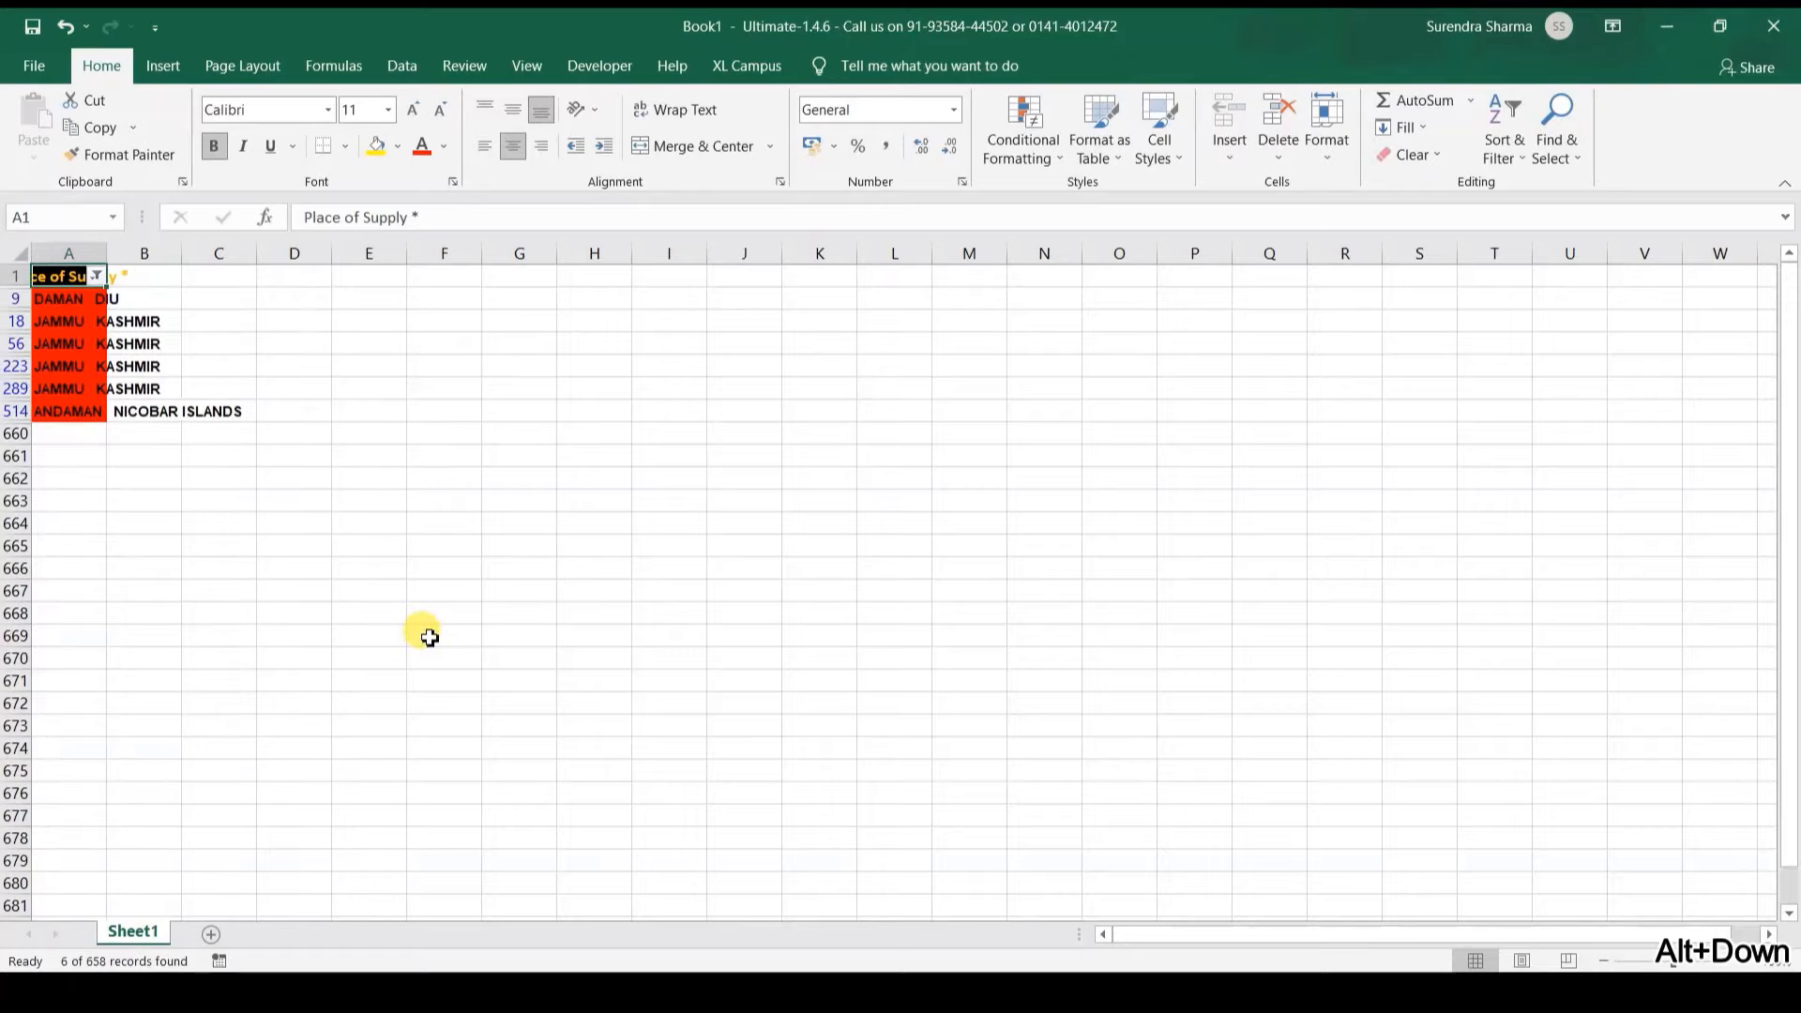
pyautogui.press('Down')
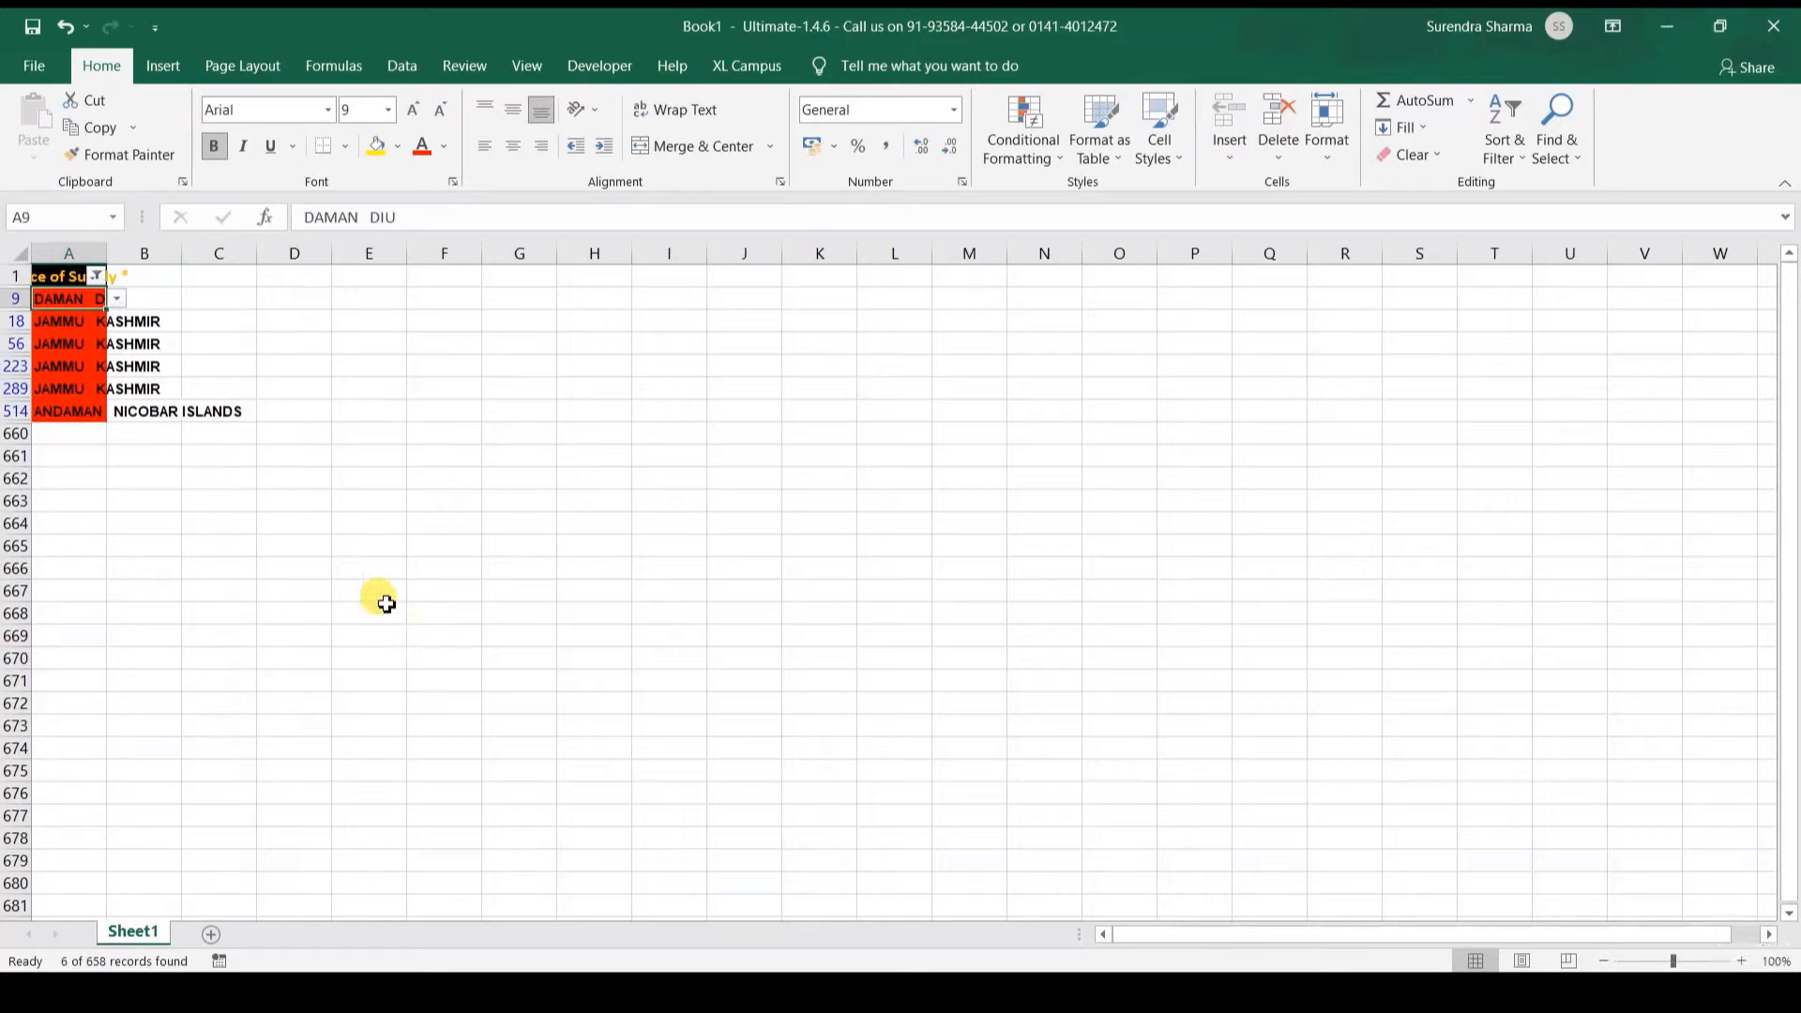
# Step: Replace the Daman Diu entry with 'Dadra & Nagar Haveli and Daman & Diu' via XL Campus List Search
pyautogui.click(758, 66)
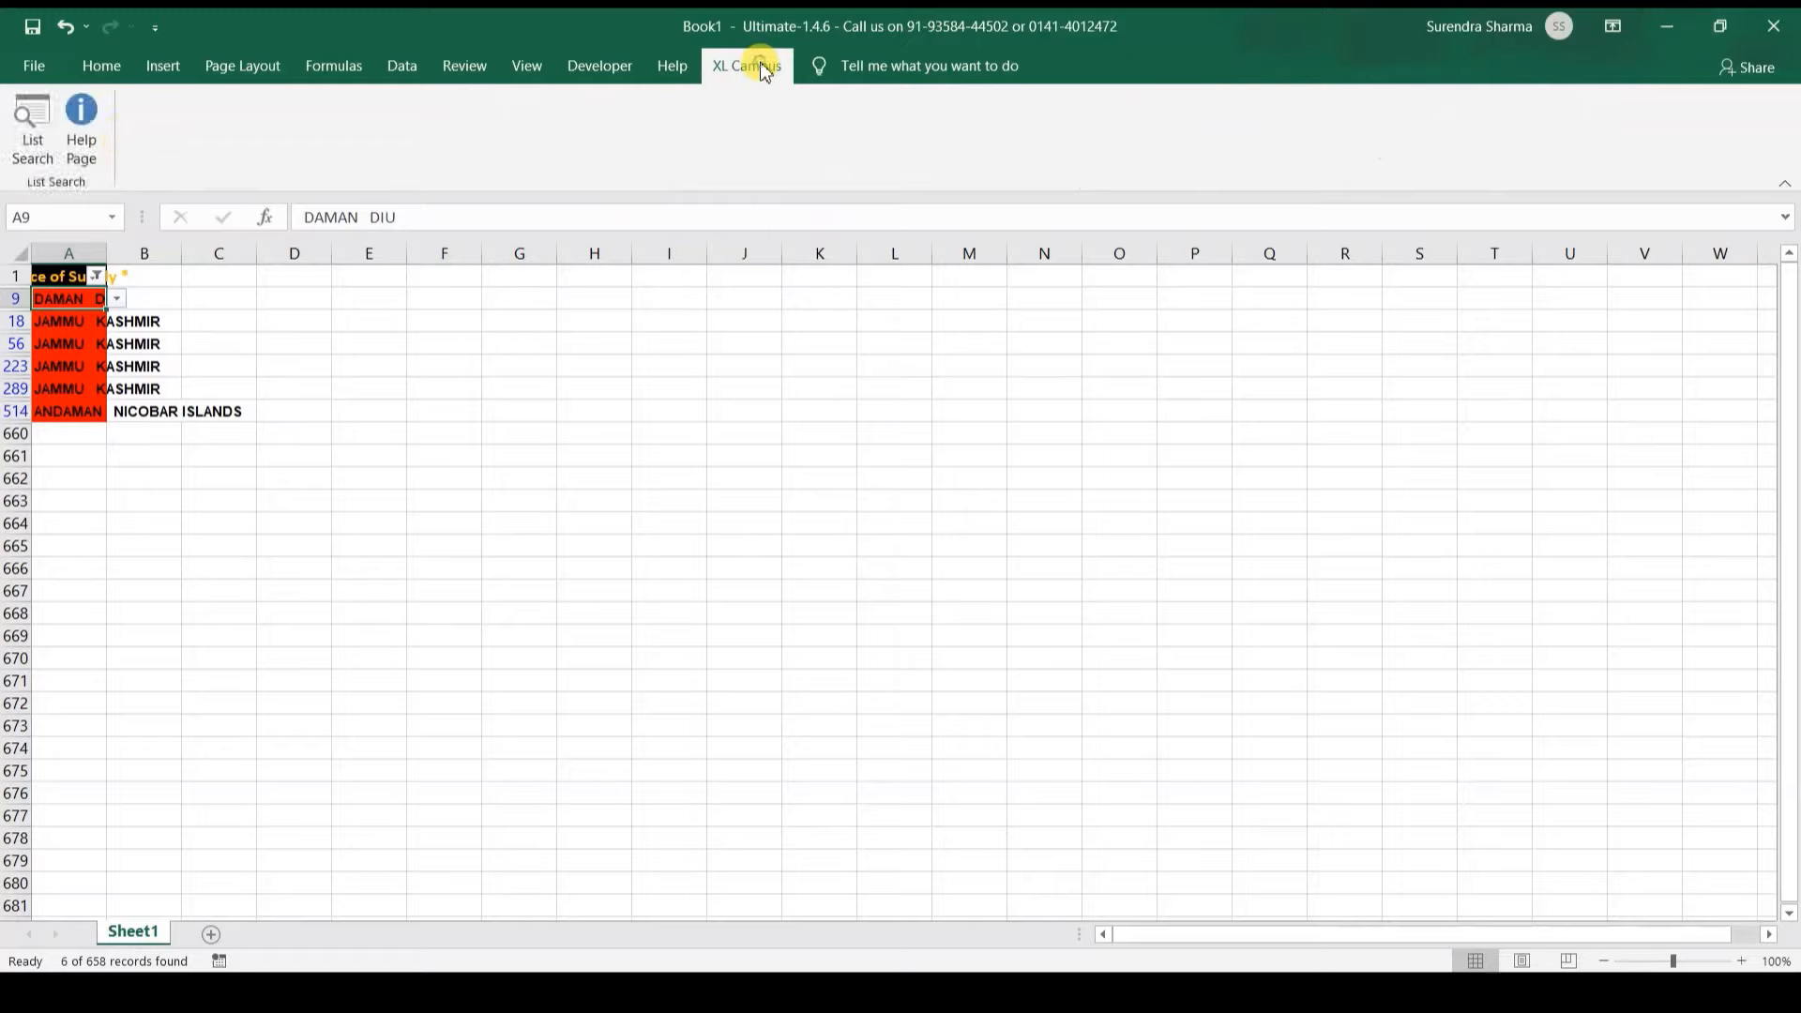
pyautogui.click(32, 150)
pyautogui.write('and')
pyautogui.press('Down')
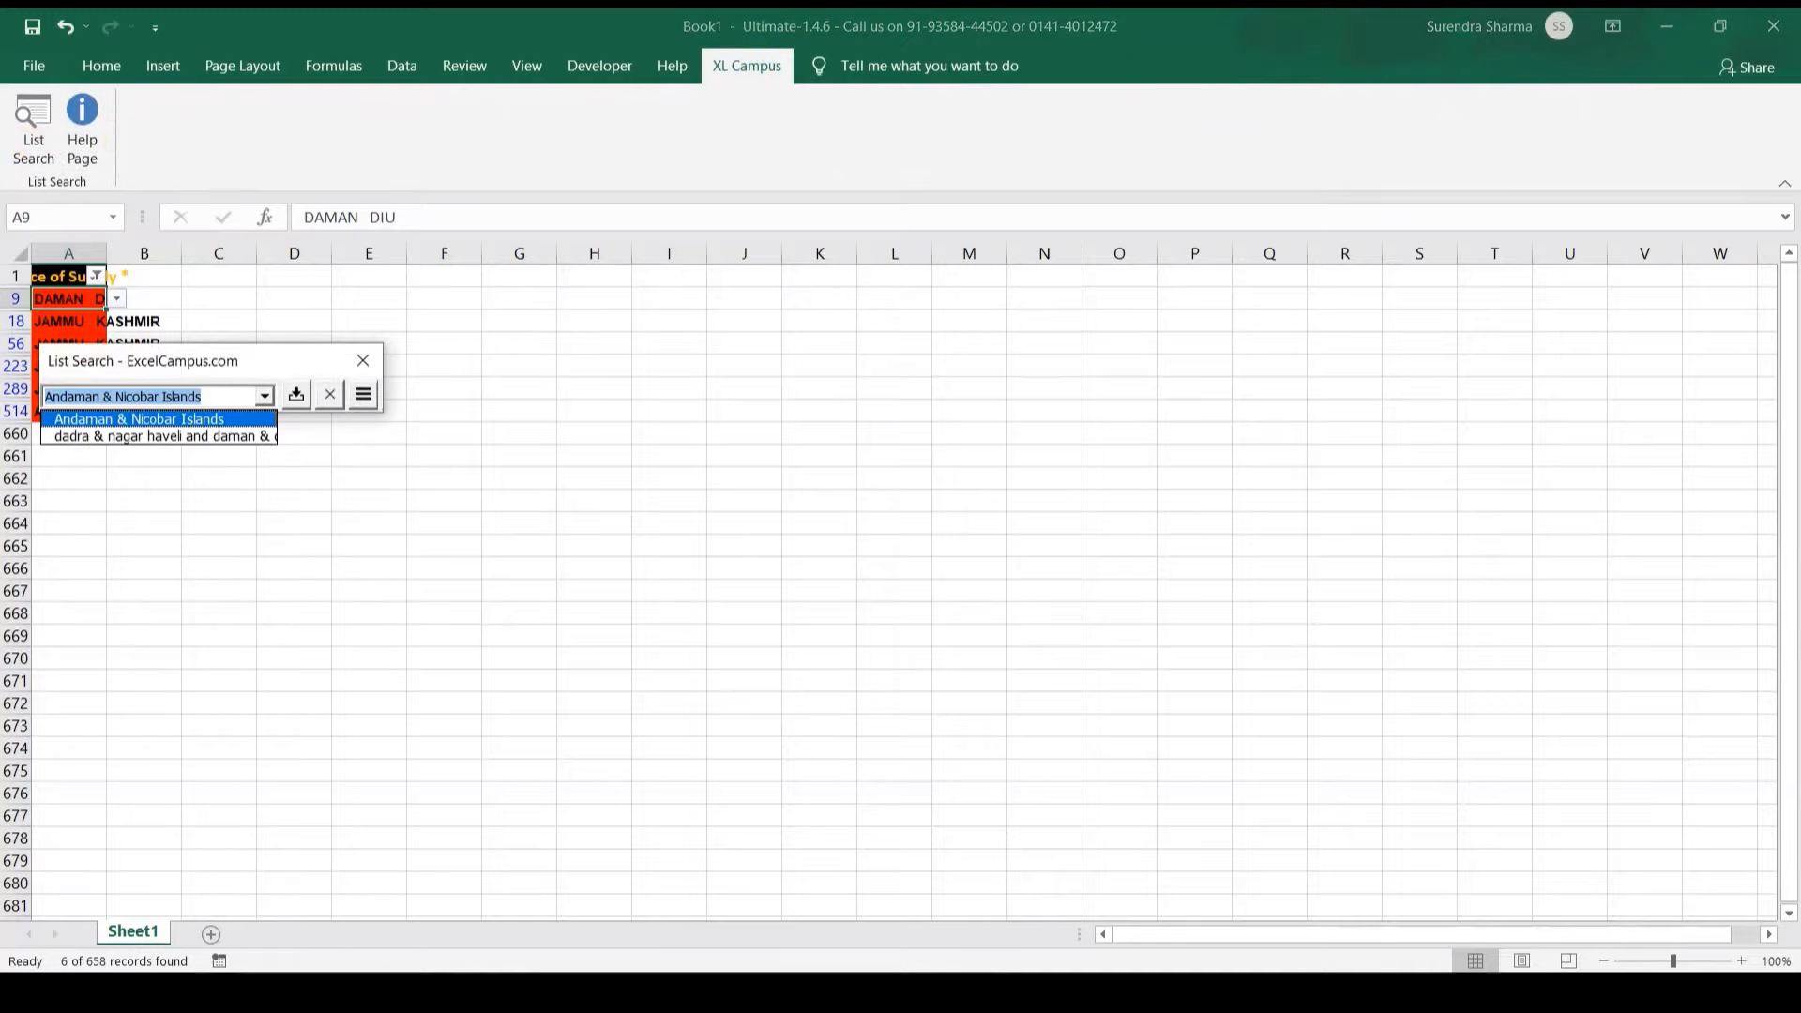
pyautogui.press('Down')
pyautogui.press('Return')
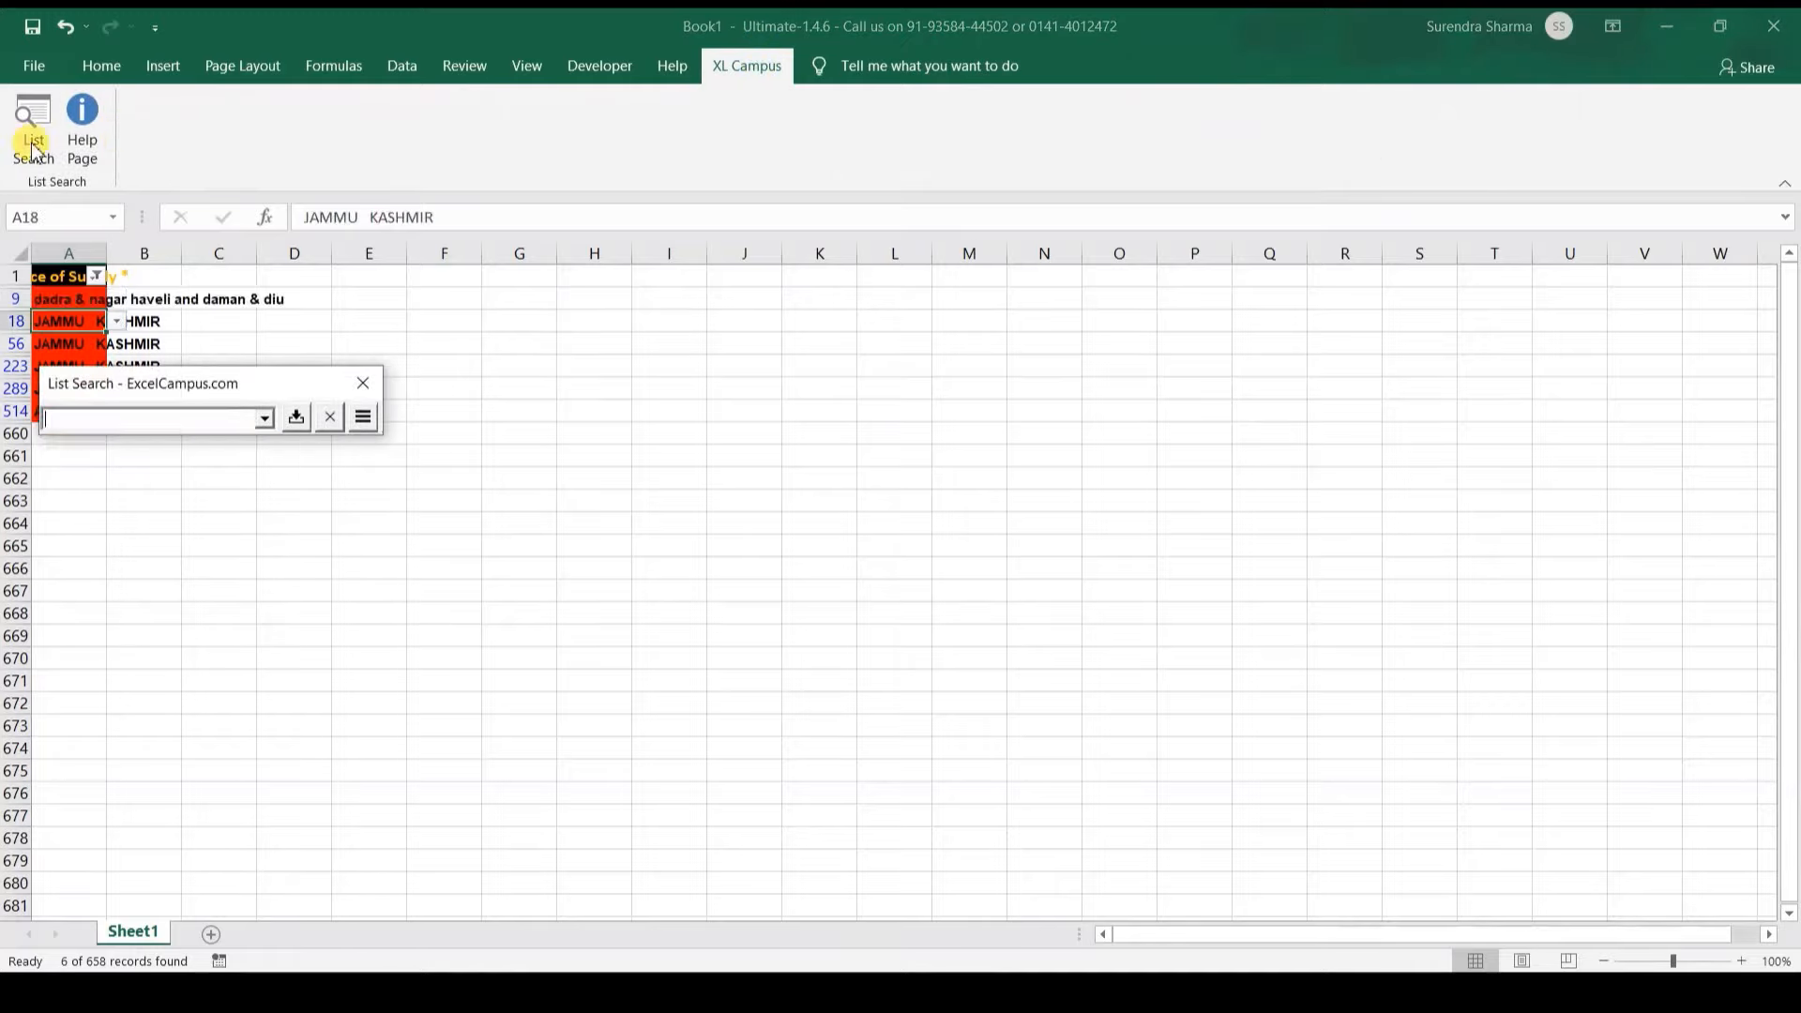
# Step: Fix rows 18, 56, 223 and 289 to 'Jammu & Kashmir' using the list search
pyautogui.write('jamm')
pyautogui.press('Down')
pyautogui.press('Return')
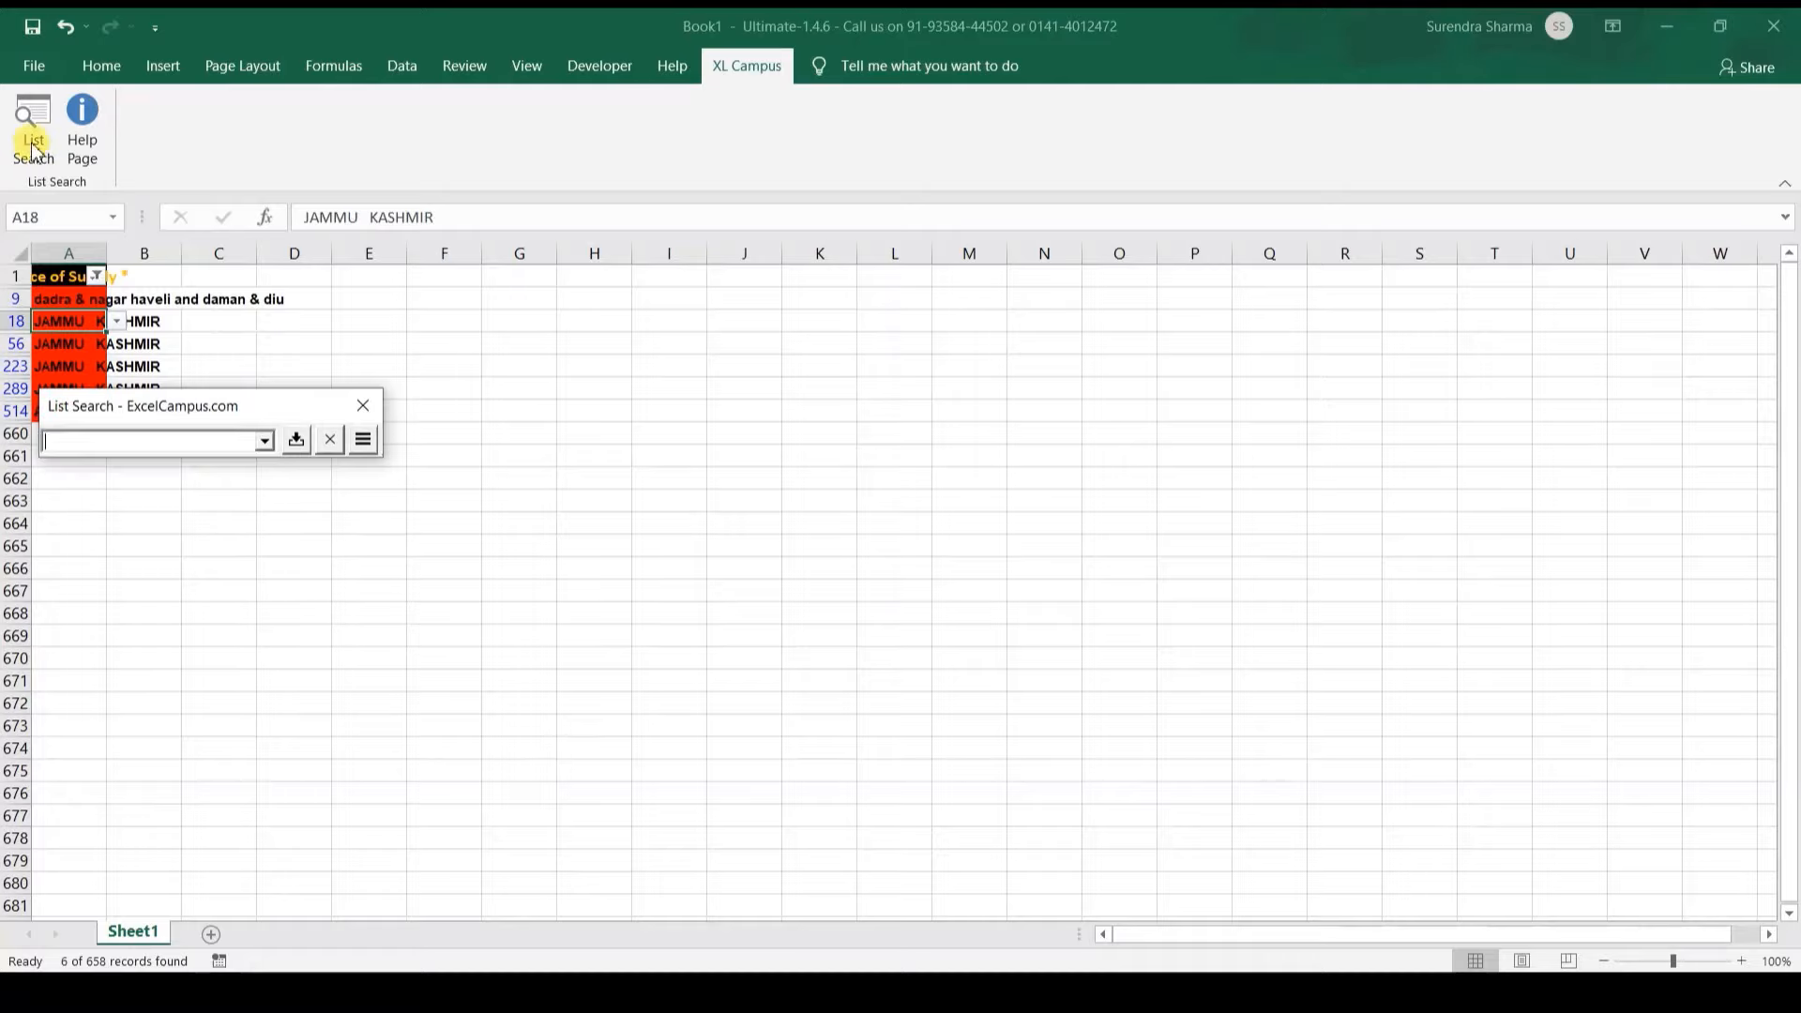
pyautogui.write('jamm')
pyautogui.press('Down')
pyautogui.press('Return')
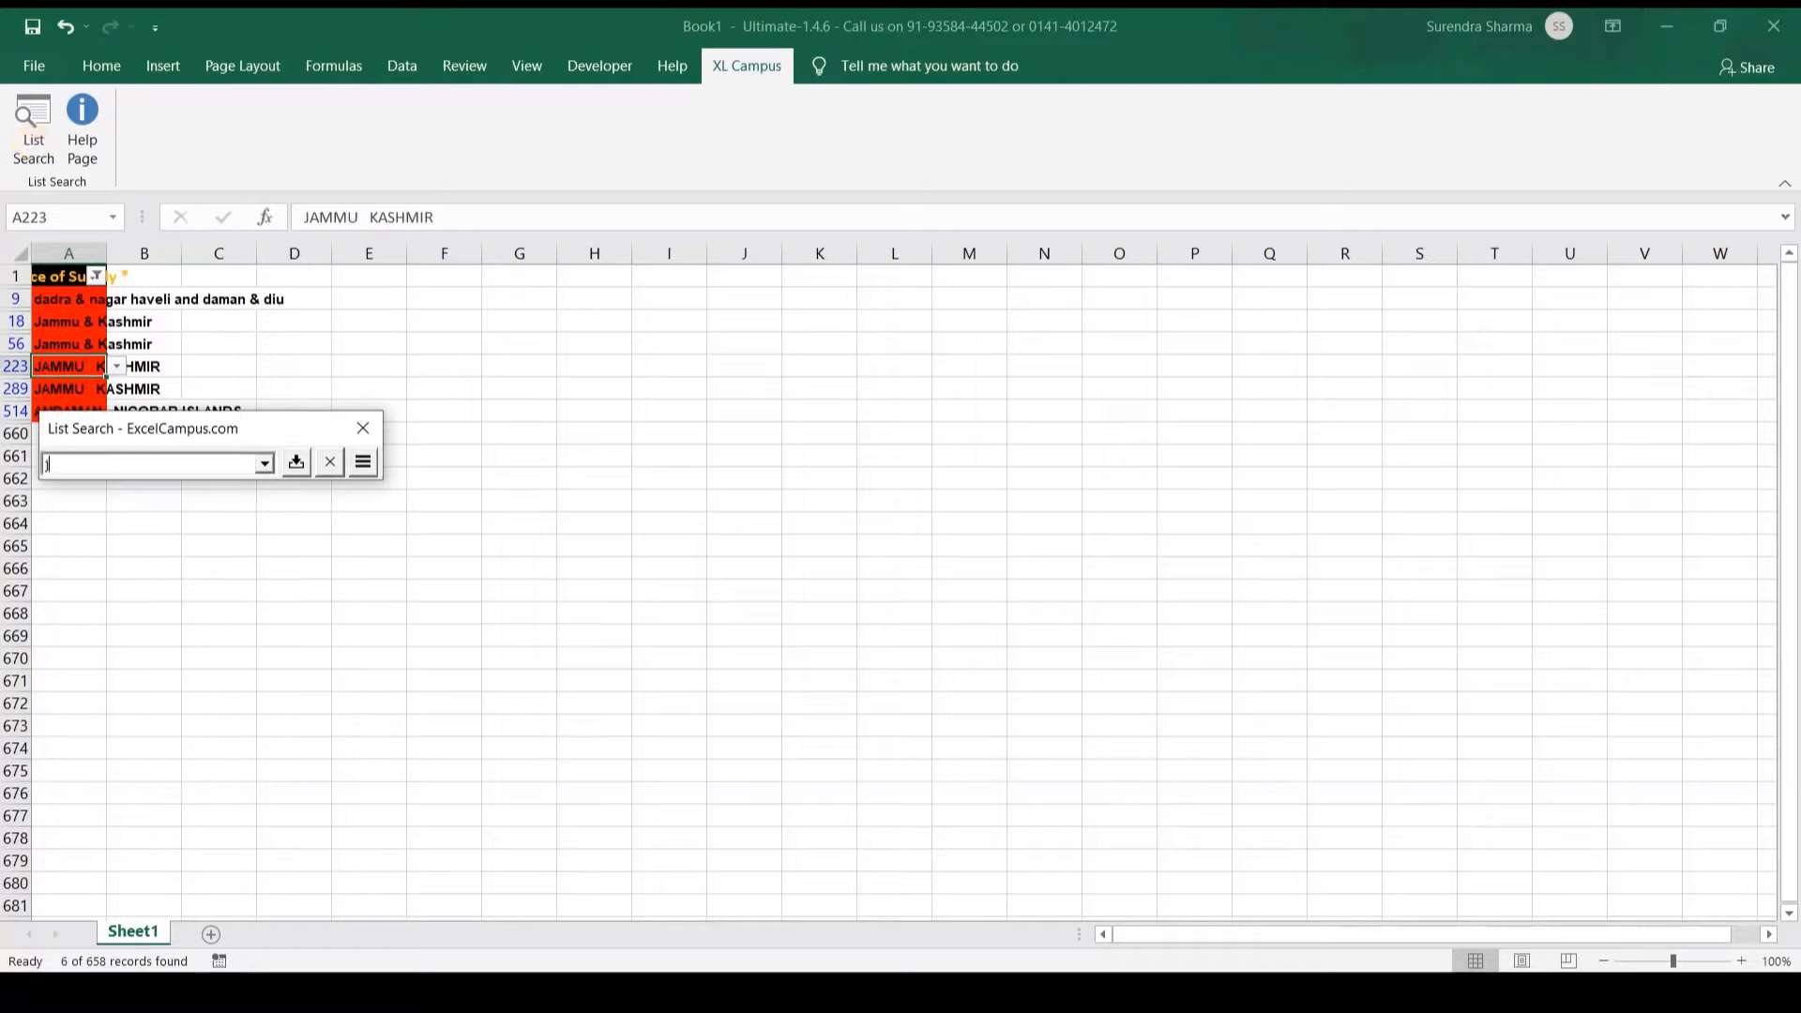
pyautogui.write('jamm')
pyautogui.press('Down')
pyautogui.press('Return')
pyautogui.write('jamm')
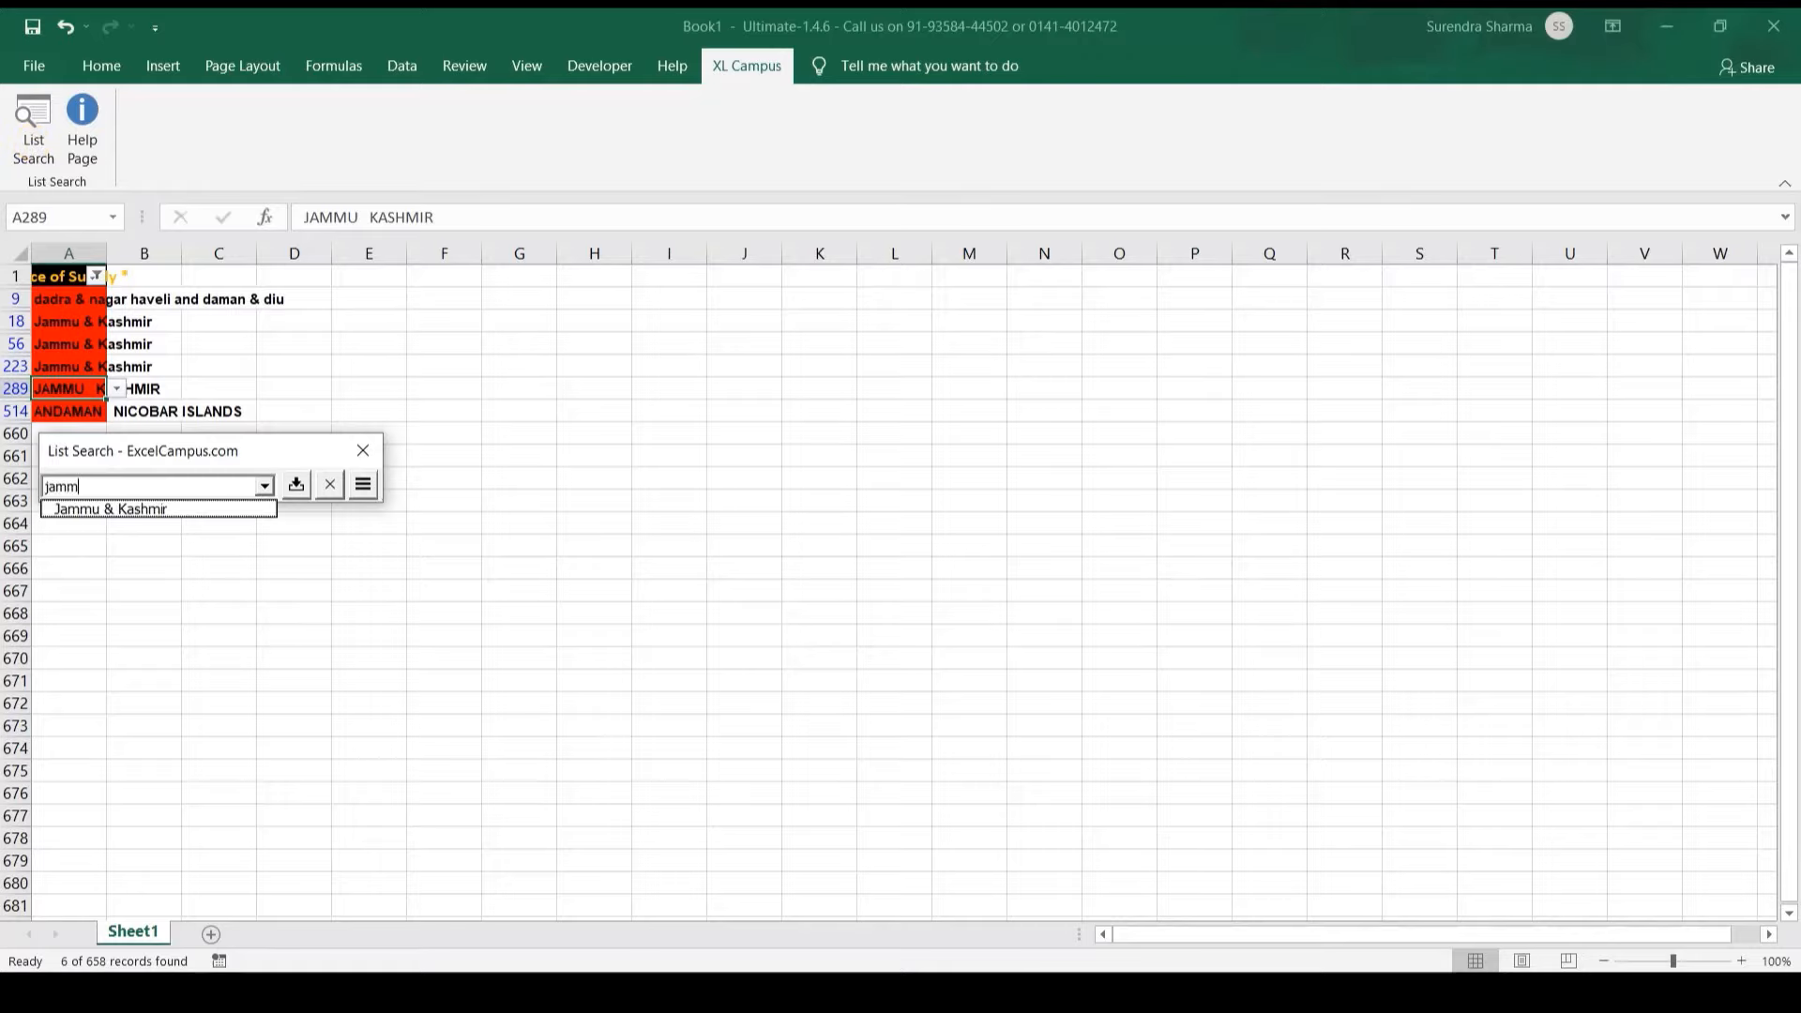
pyautogui.press('Down')
pyautogui.press('Return')
# Step: Correct row 514 to 'Andaman & Nicobar Islands'
pyautogui.write('anda')
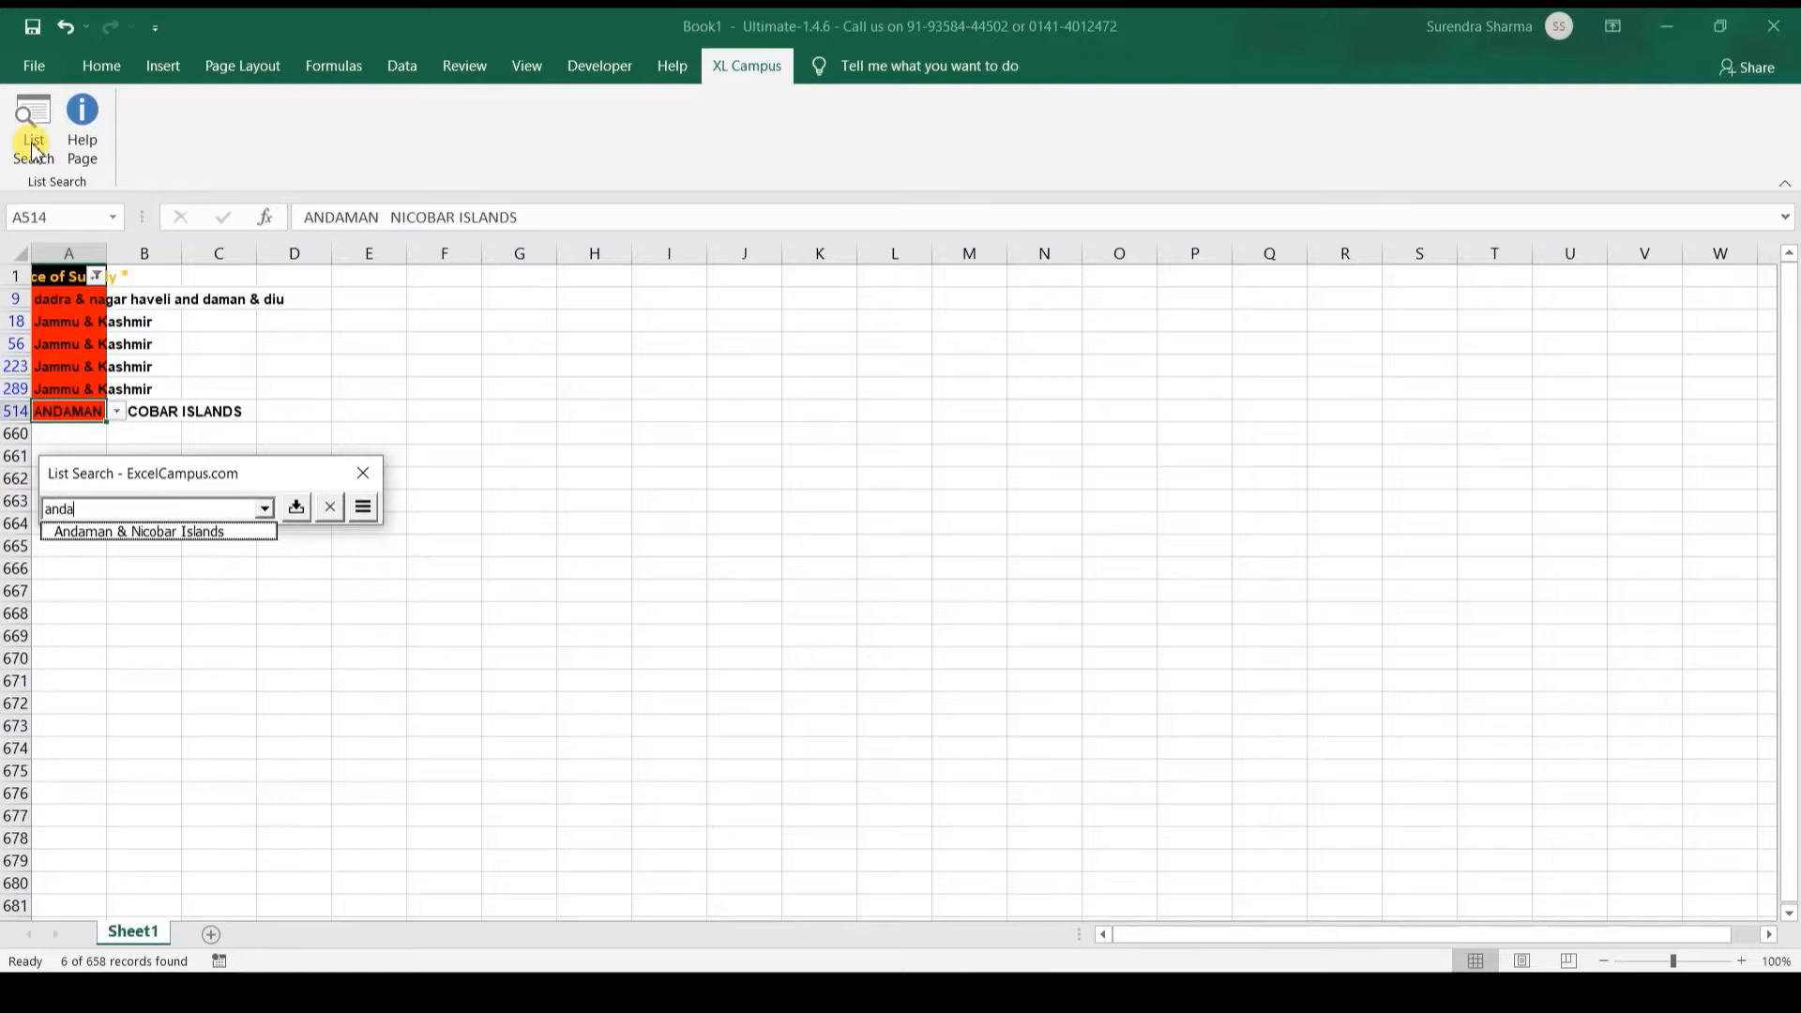
pyautogui.press('Down')
pyautogui.press('Return')
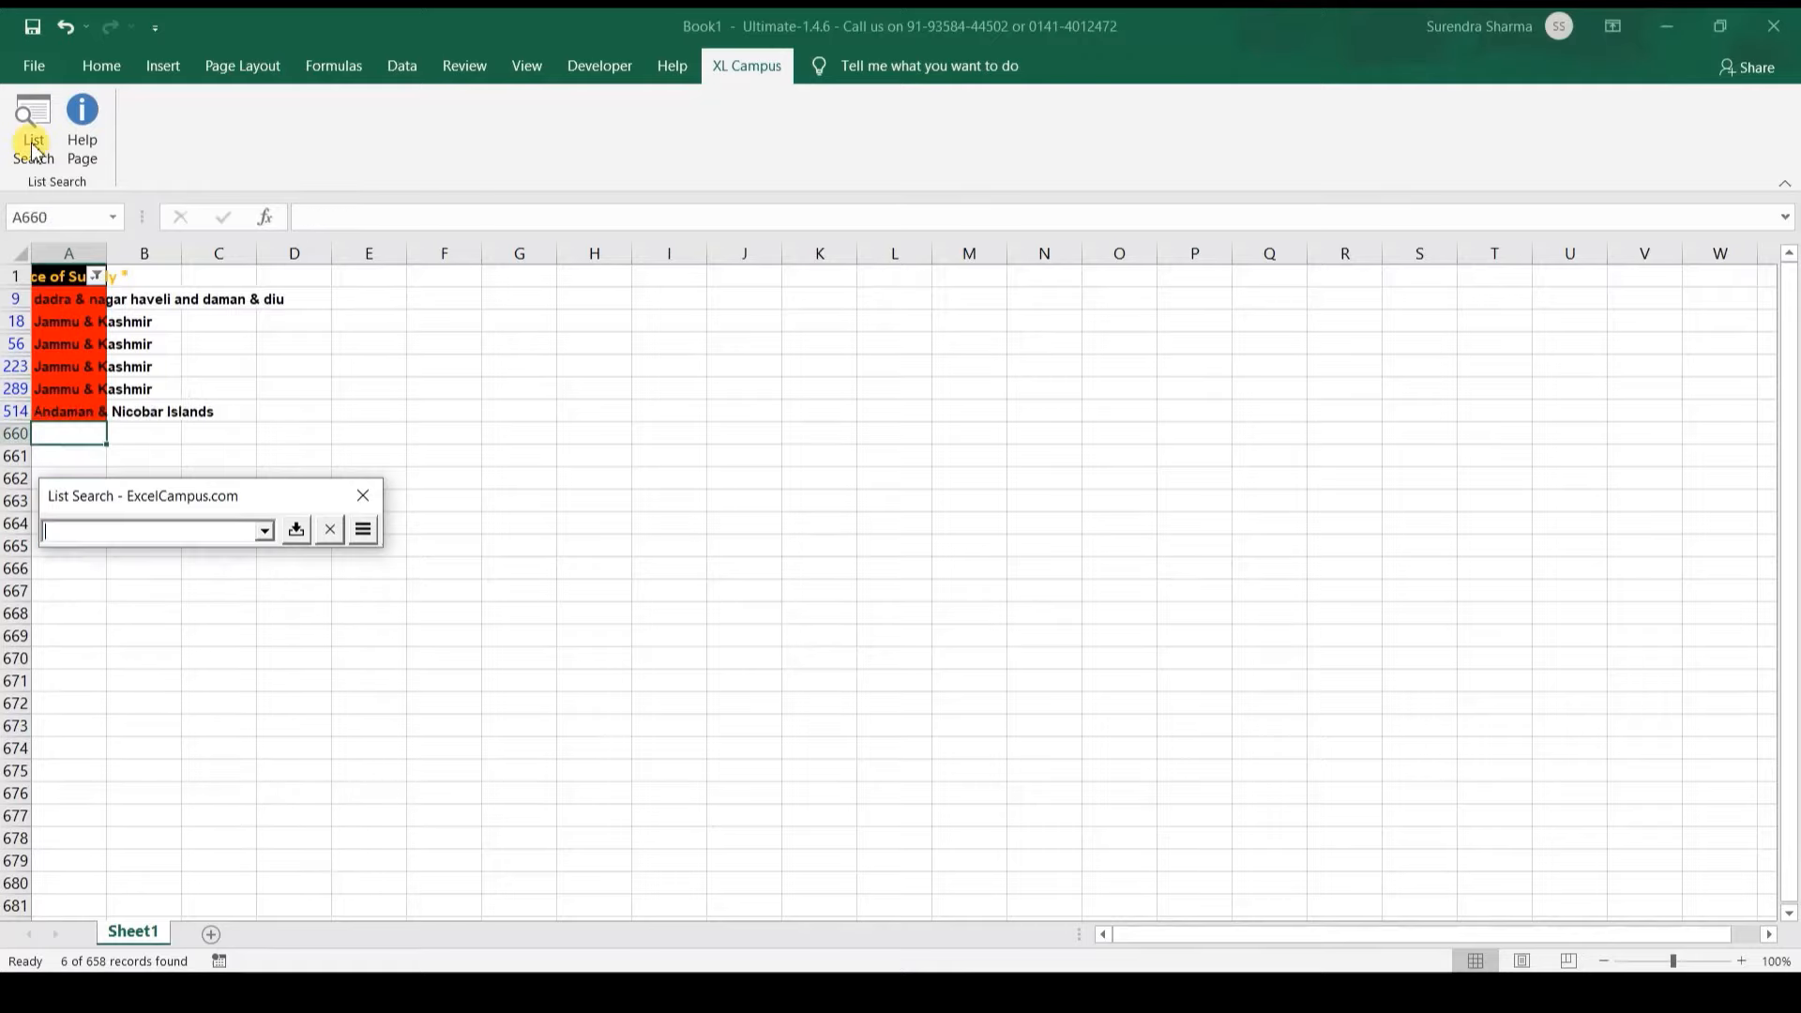
pyautogui.press('Escape')
# Step: Clear the filter, copy the corrected states A2:A659, and return to QuikAccount's Place of Supply column
pyautogui.press('Up')
pyautogui.hotkey('ctrl', 'shift', 'l')
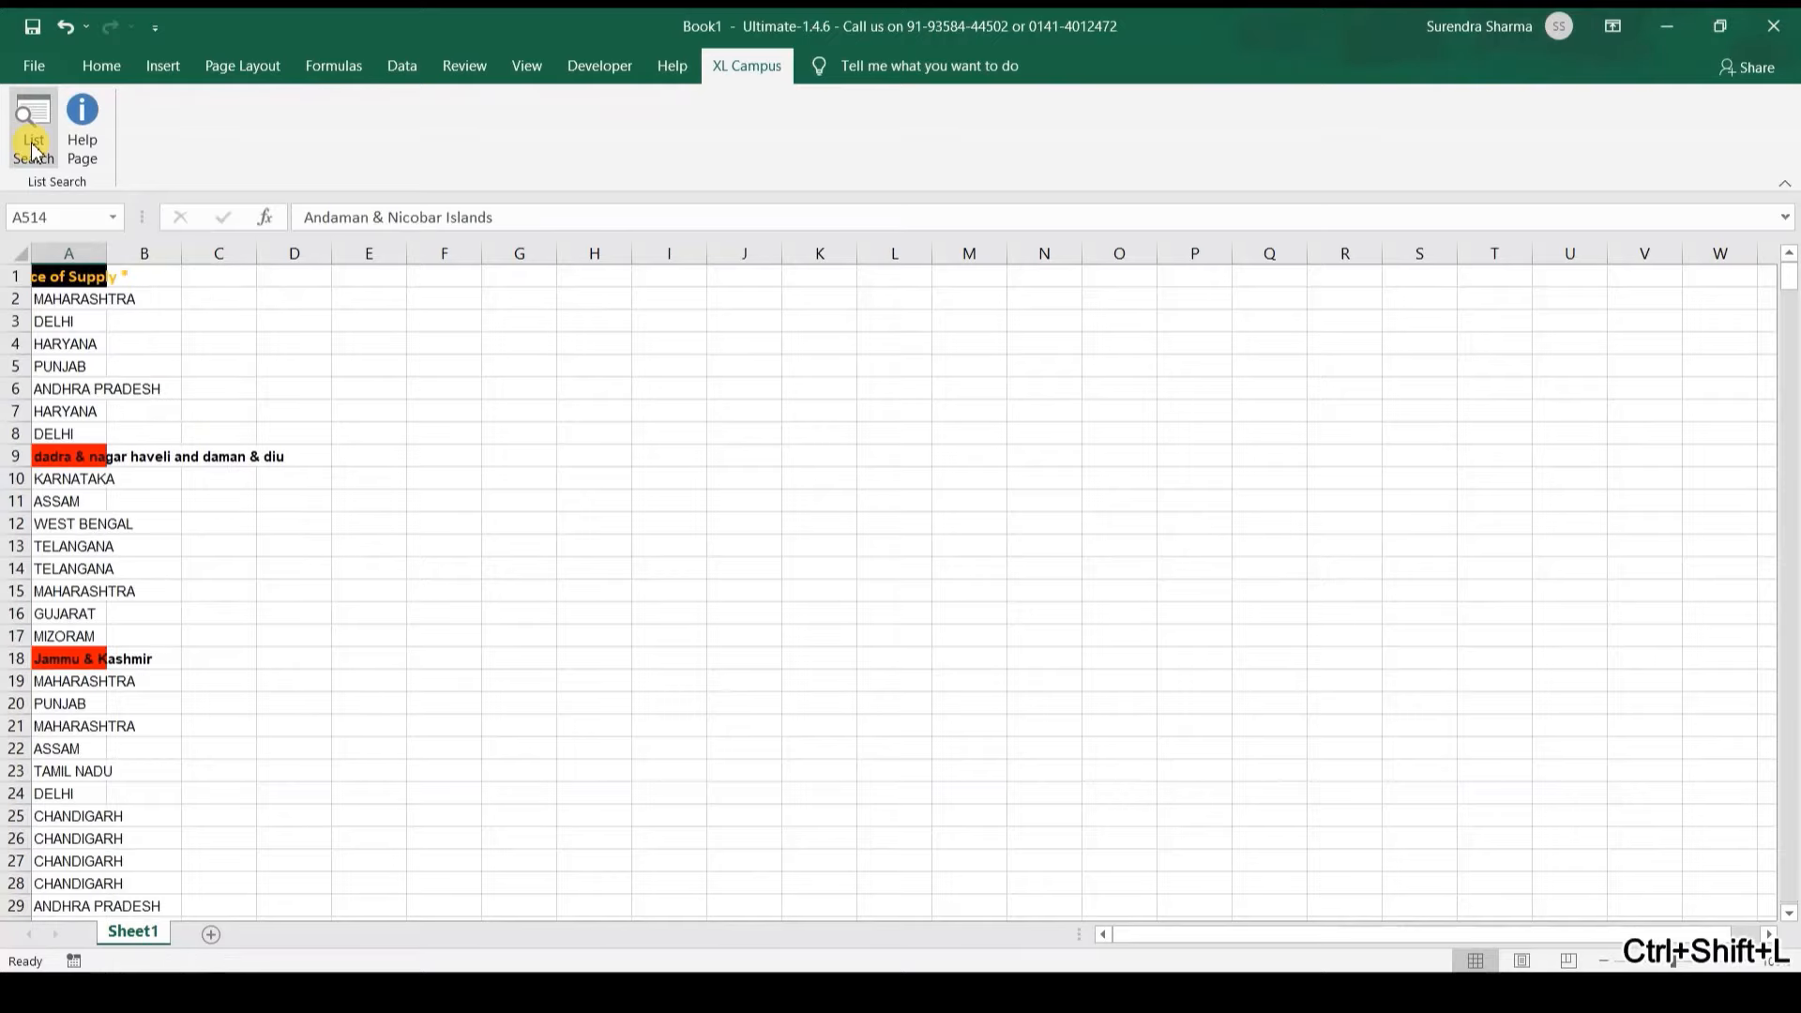
pyautogui.hotkey('ctrl', 'Up')
pyautogui.hotkey('ctrl', 'shift', 'Down')
pyautogui.hotkey('ctrl', 'c')
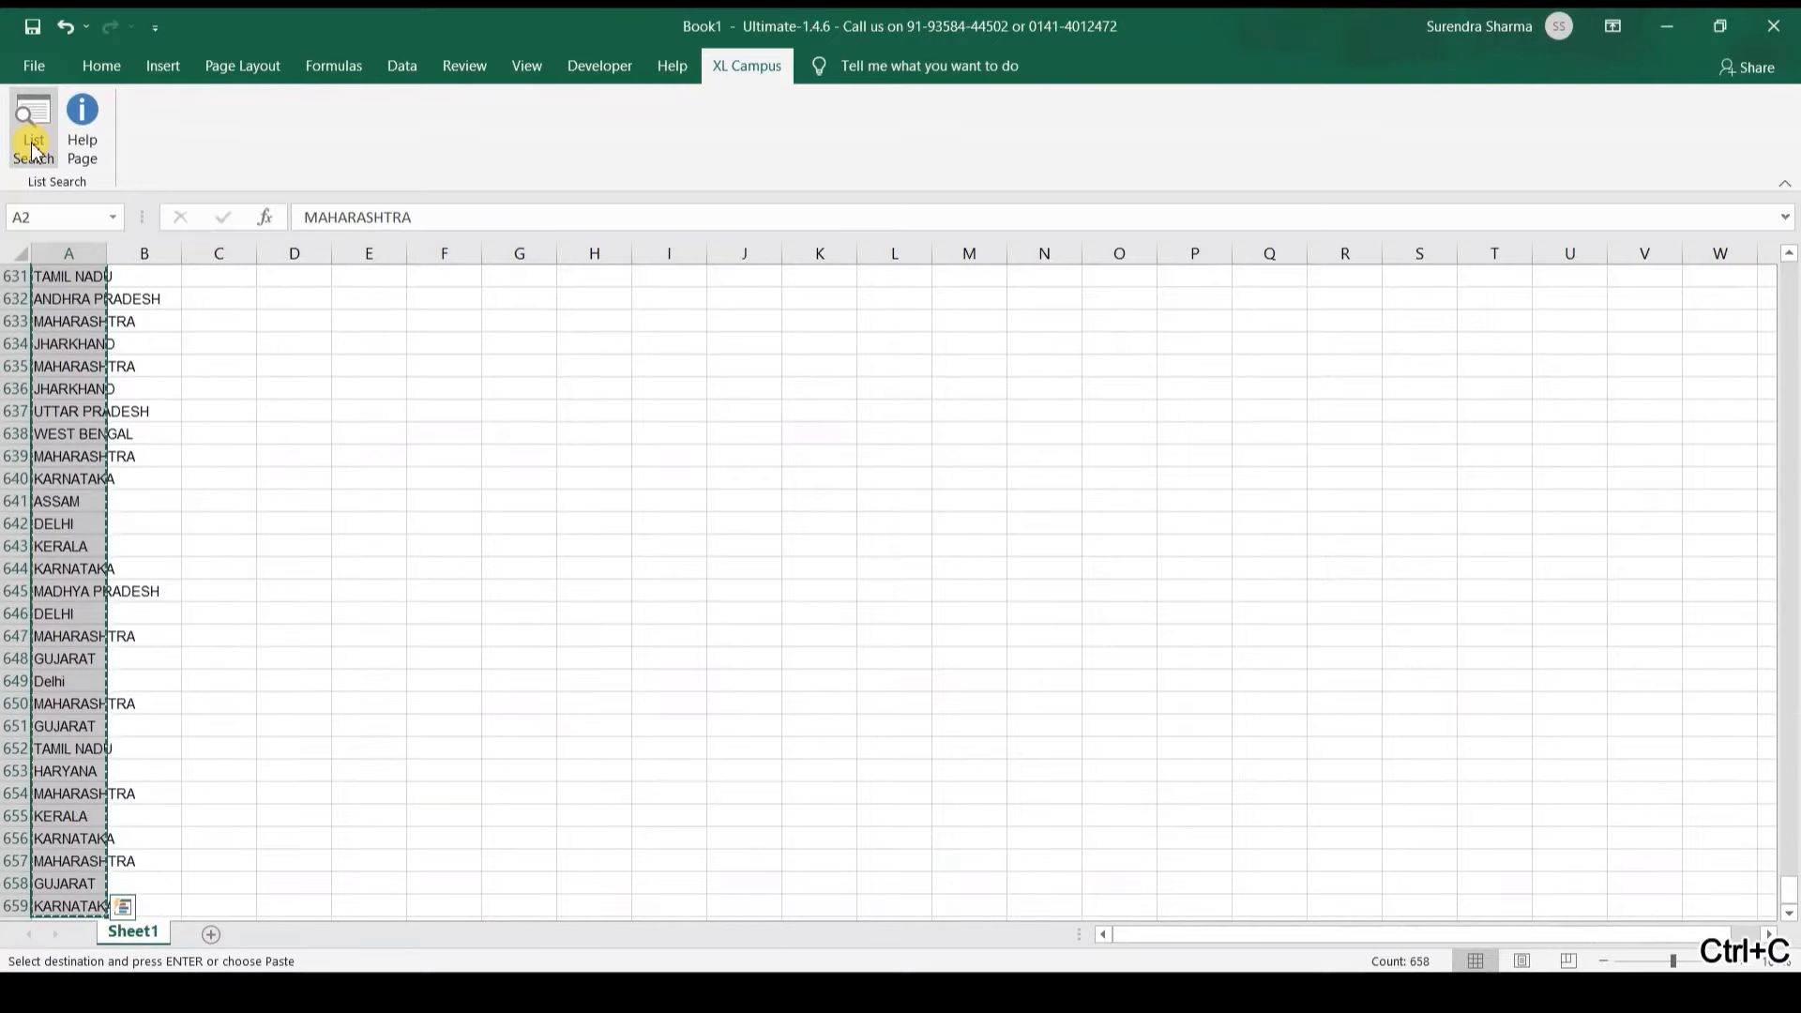
pyautogui.moveTo(898, 993)
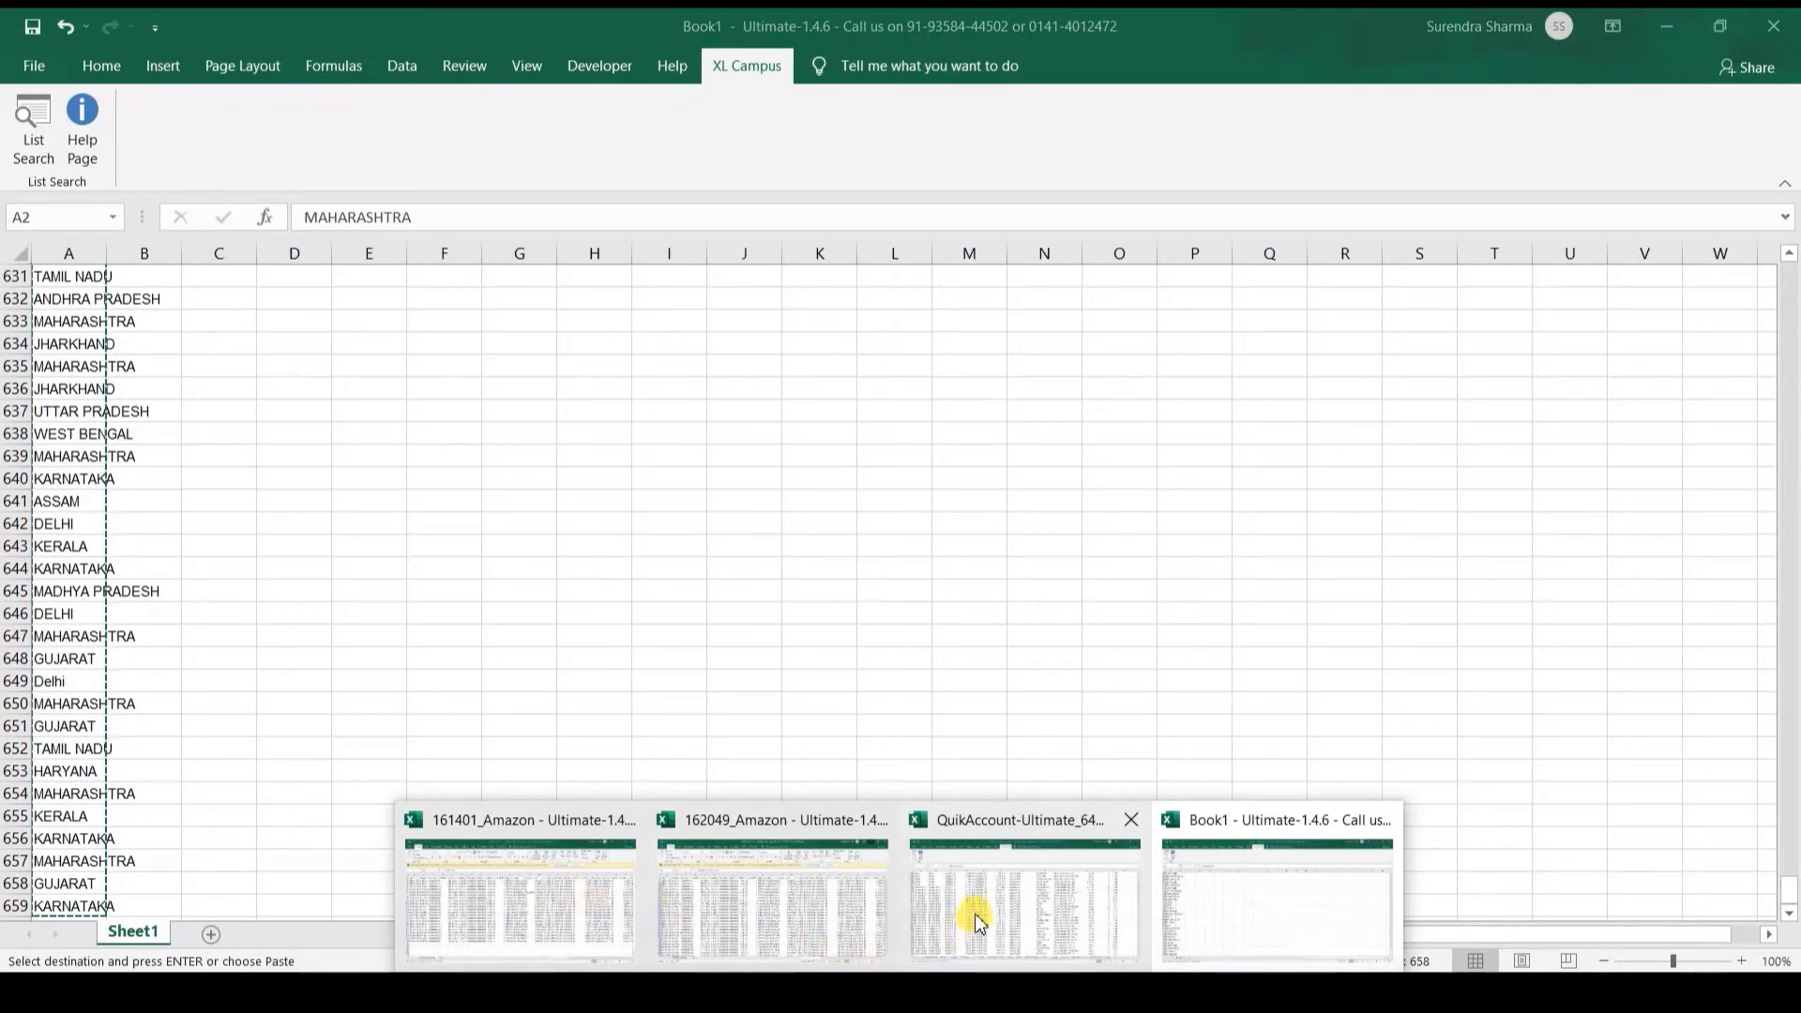
pyautogui.click(955, 943)
pyautogui.click(1067, 639)
# Step: Paste the corrected states over the old Place of Supply values and revalidate the credit notes
pyautogui.hotkey('ctrl', 'Up')
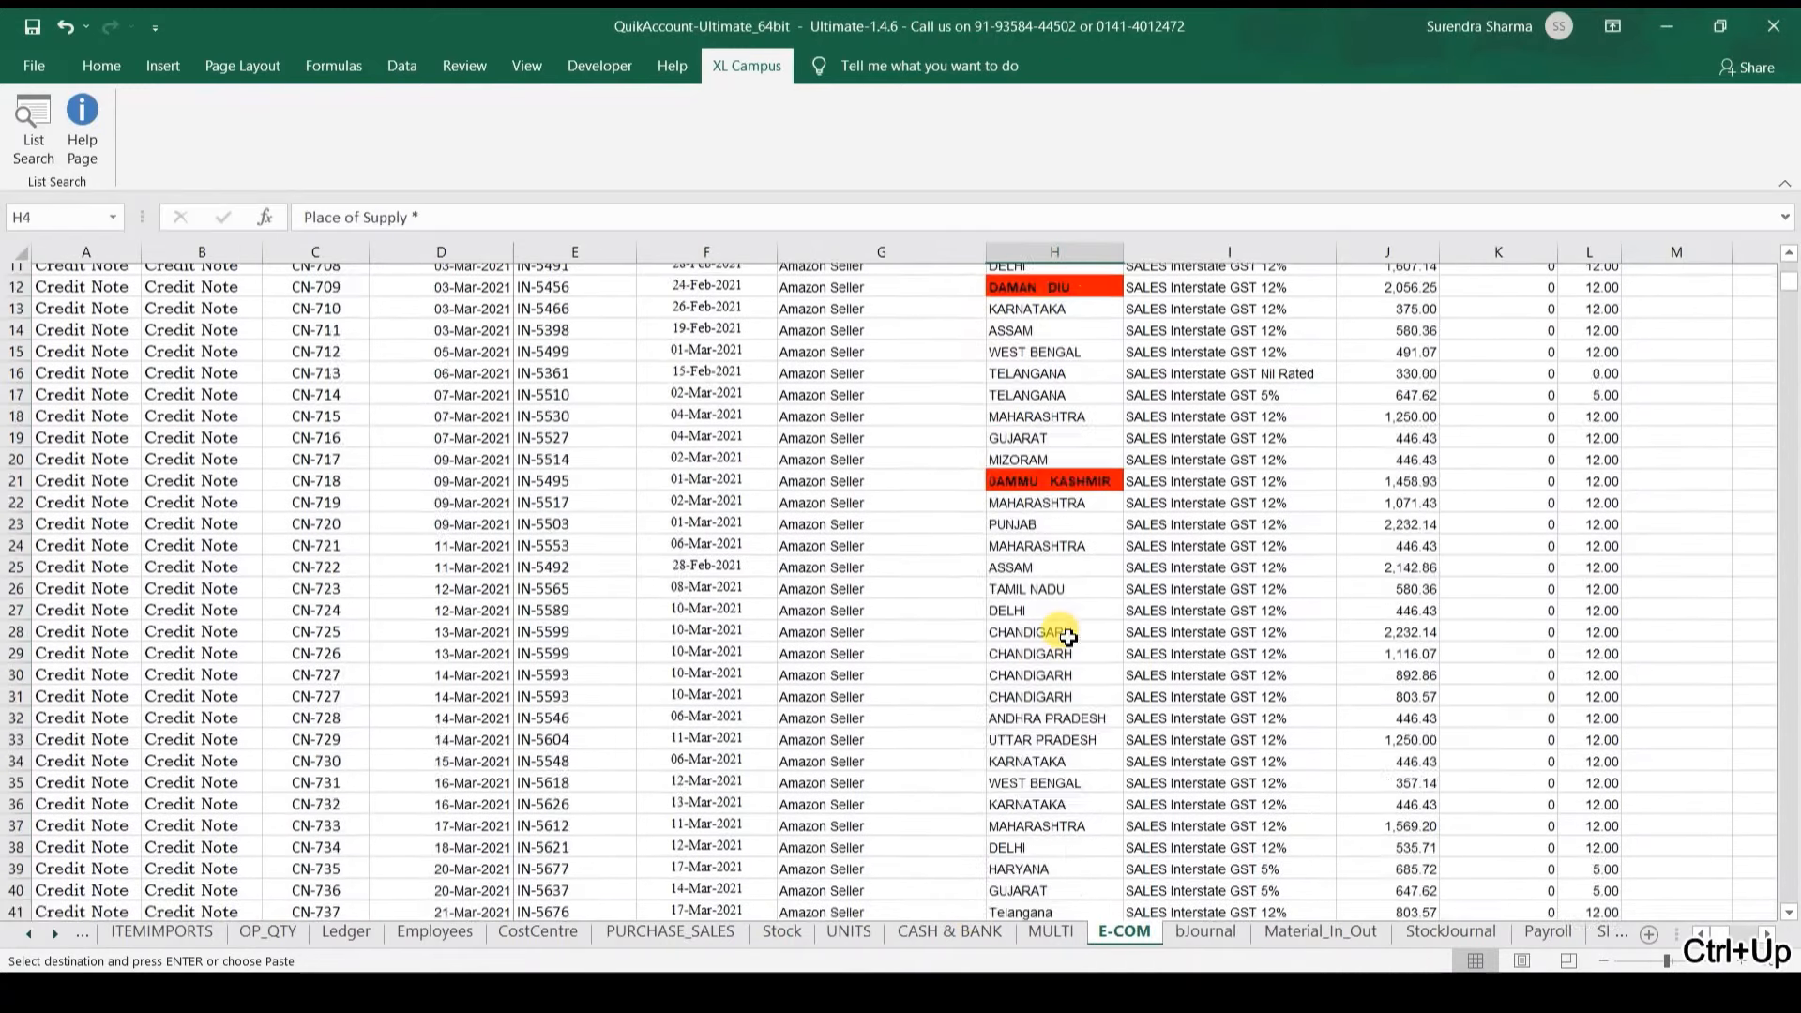
pyautogui.press('Down')
pyautogui.hotkey('ctrl', 'v')
pyautogui.hotkey('ctrl', 'Home')
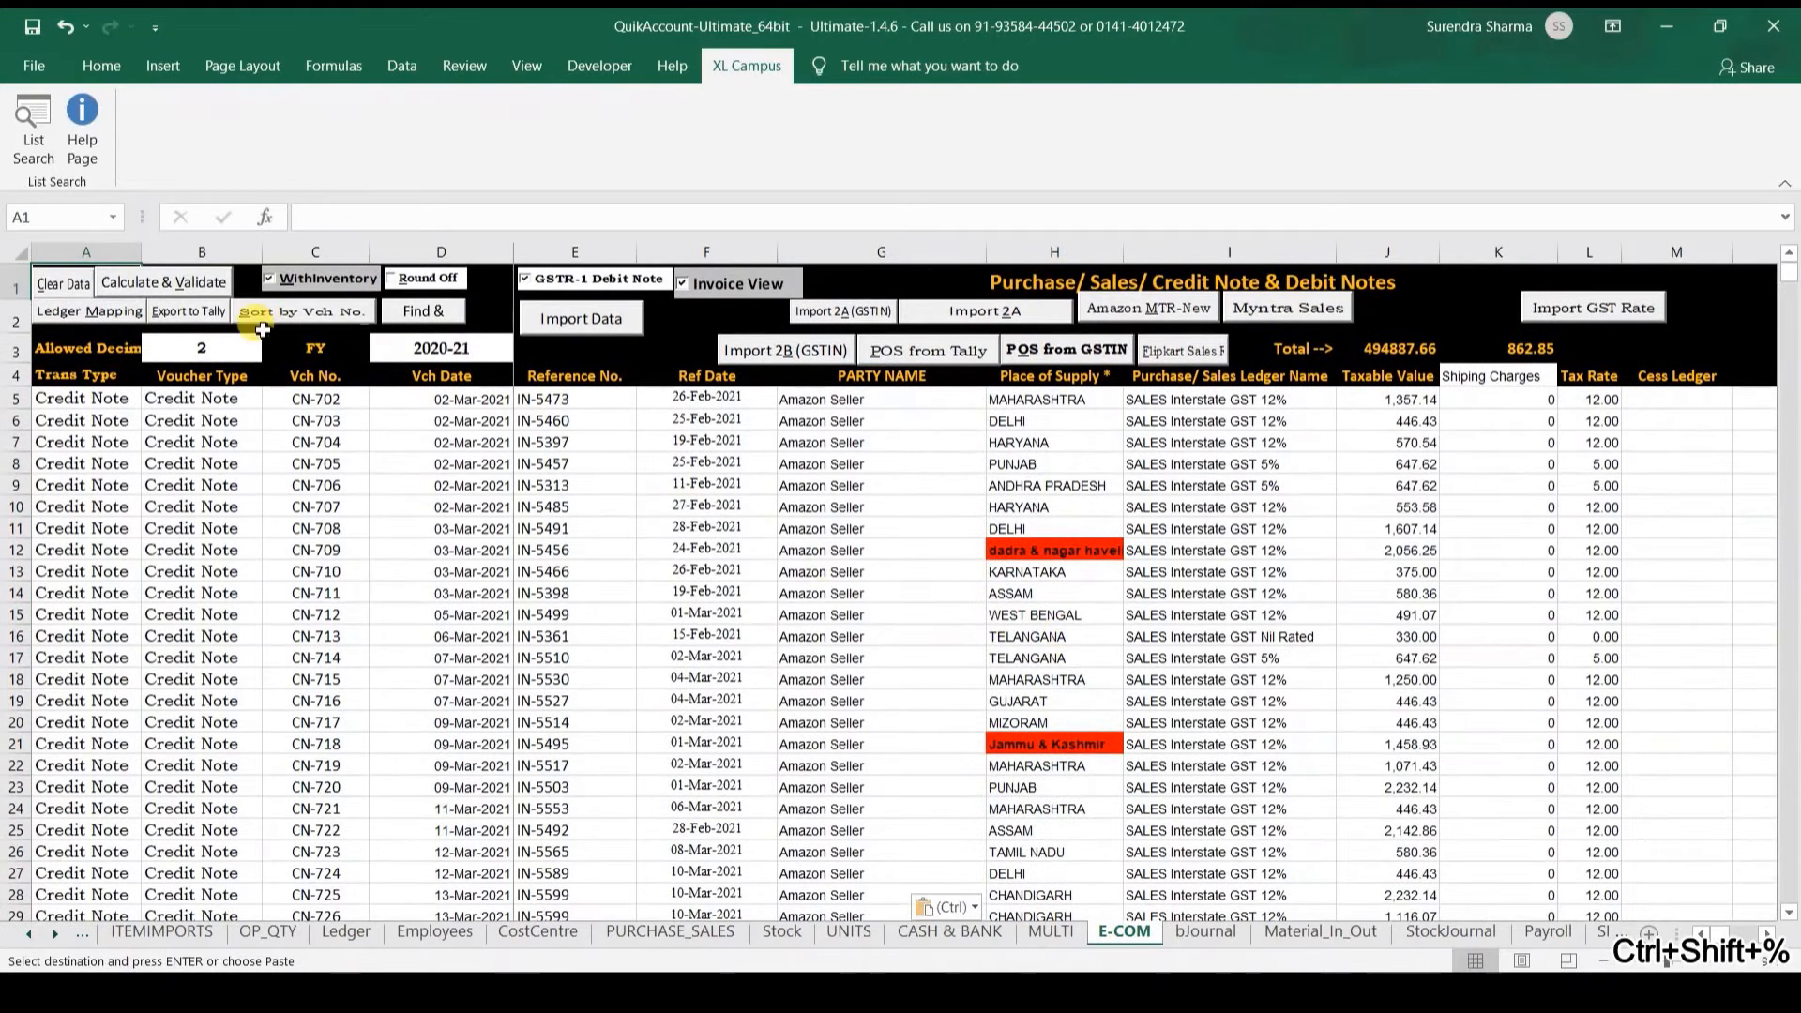
pyautogui.click(178, 283)
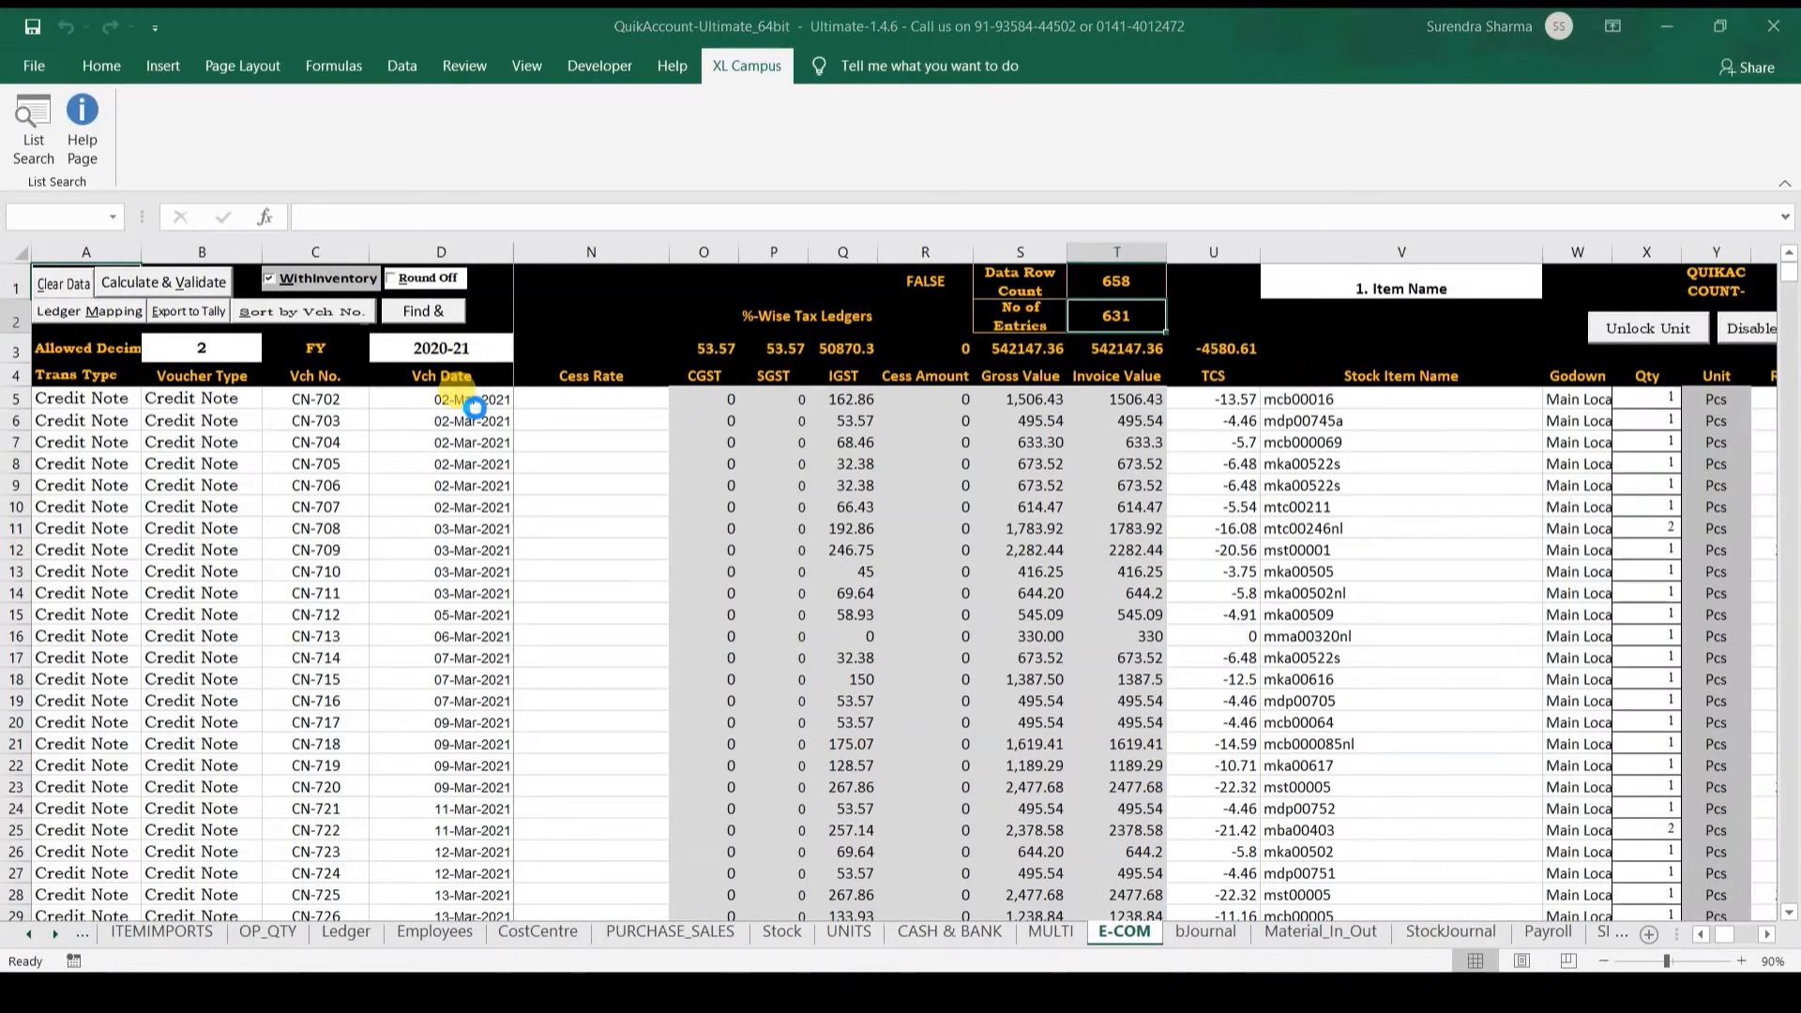
pyautogui.press('Return')
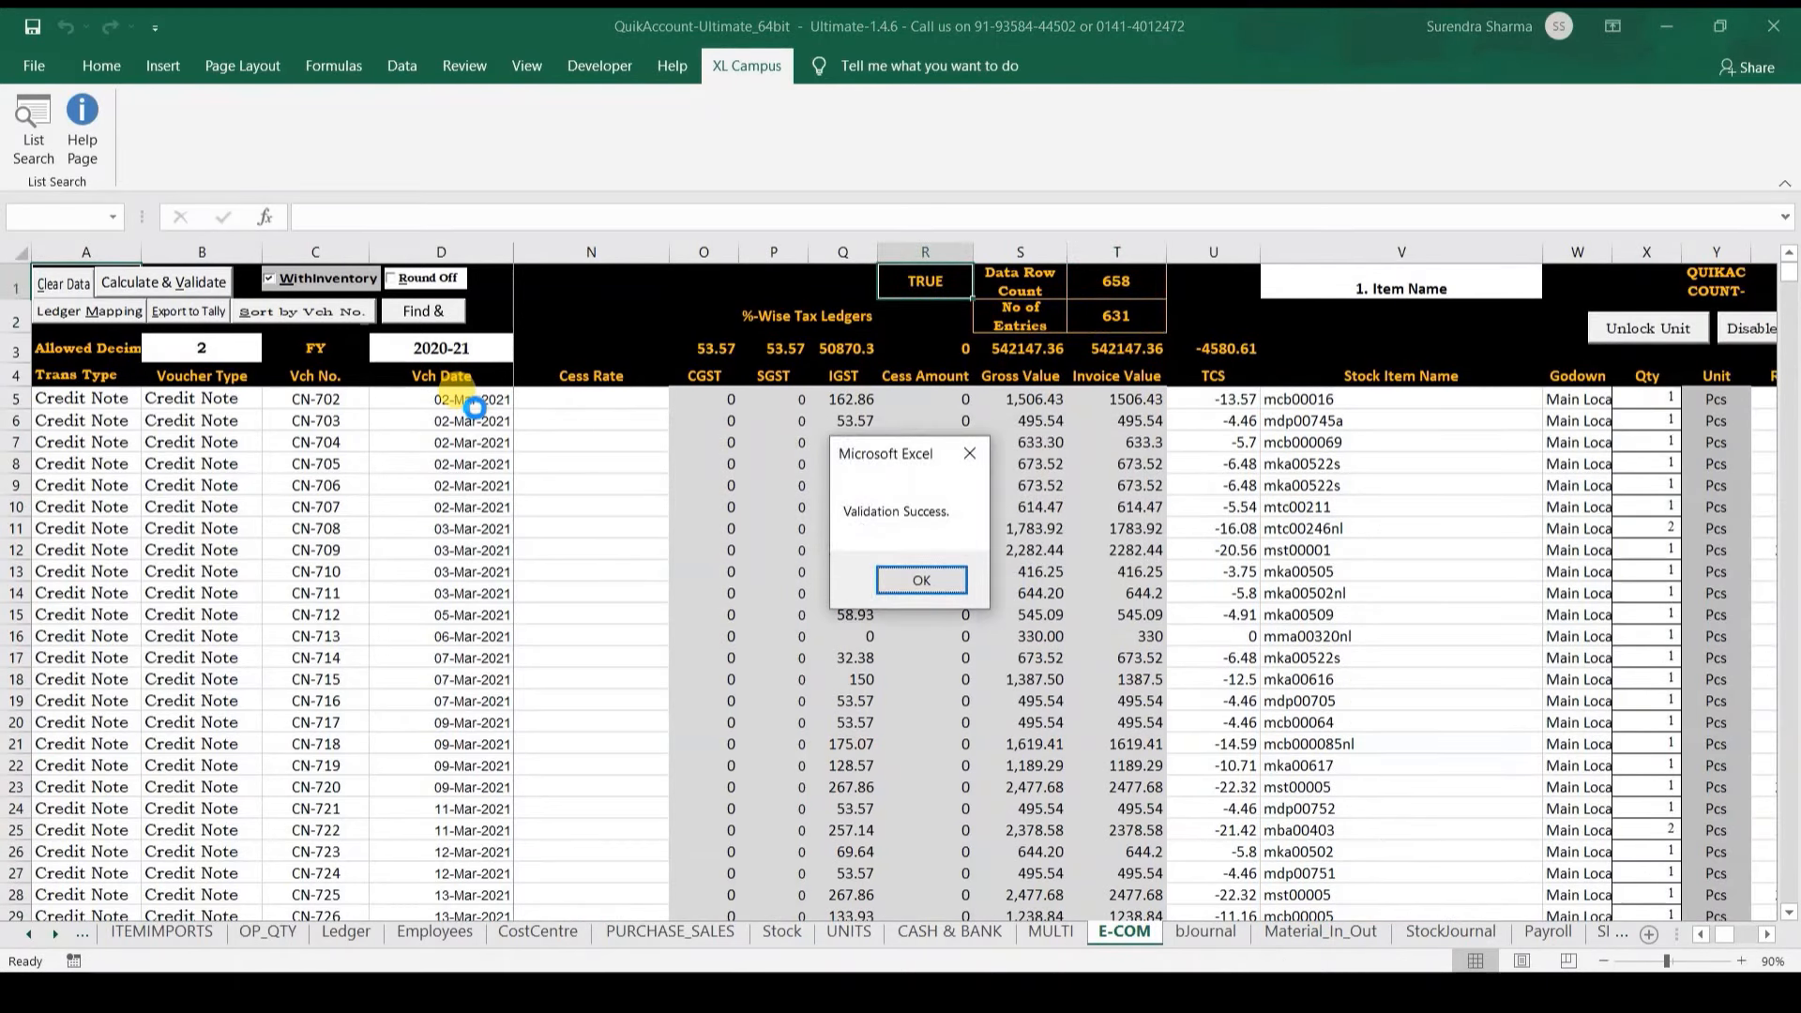
pyautogui.press('Return')
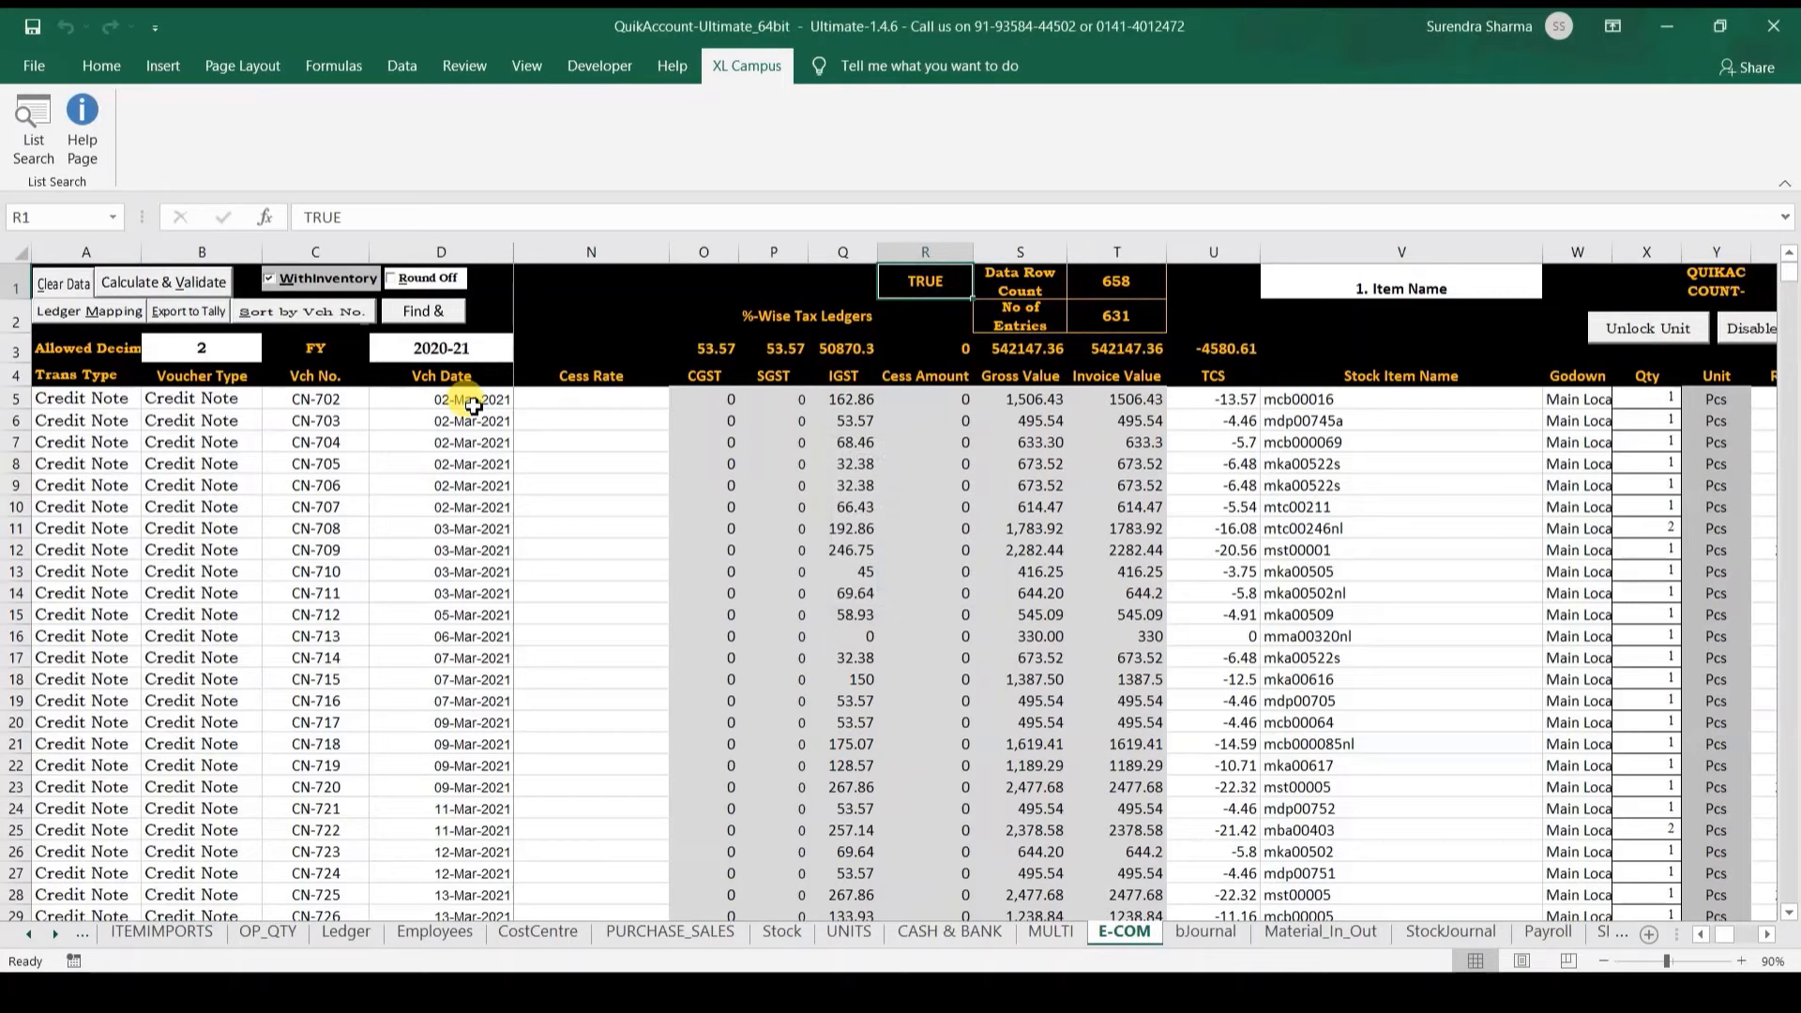
# Step: Export the credit notes to Tally and dismiss the import response
pyautogui.click(474, 405)
pyautogui.press('Right')
pyautogui.press('Right')
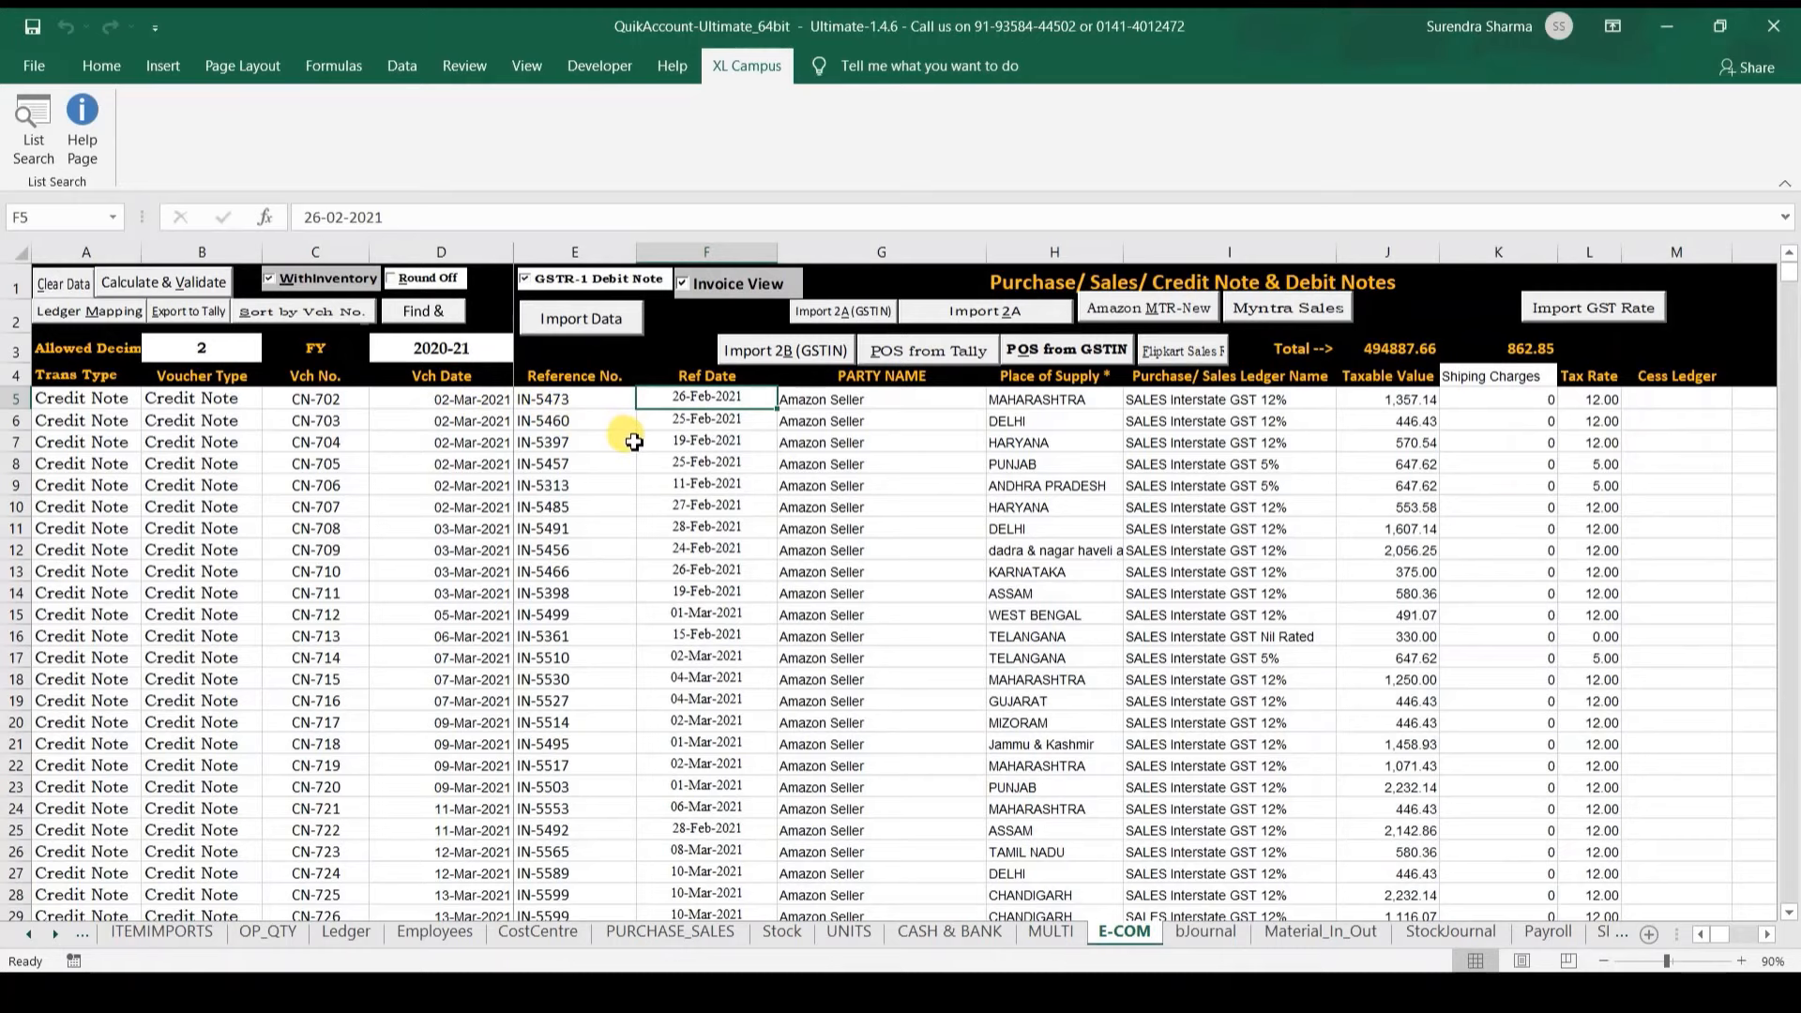
pyautogui.click(207, 317)
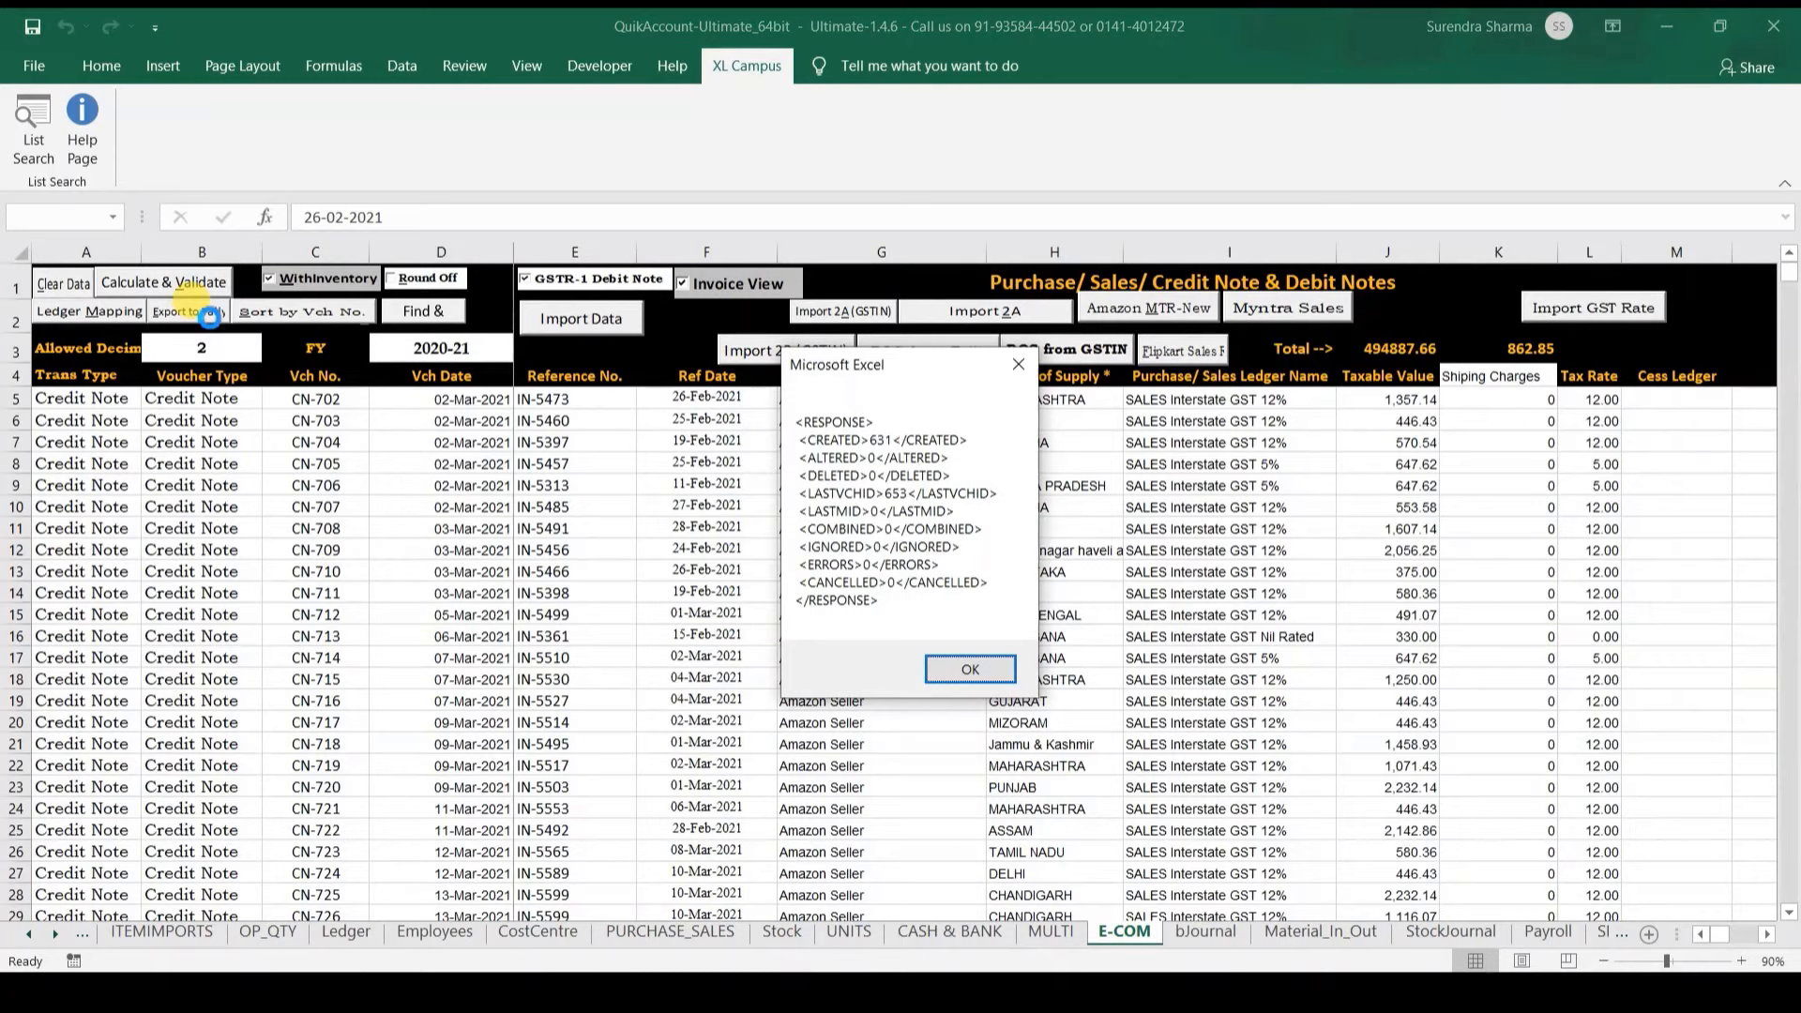
pyautogui.click(971, 670)
pyautogui.click(679, 351)
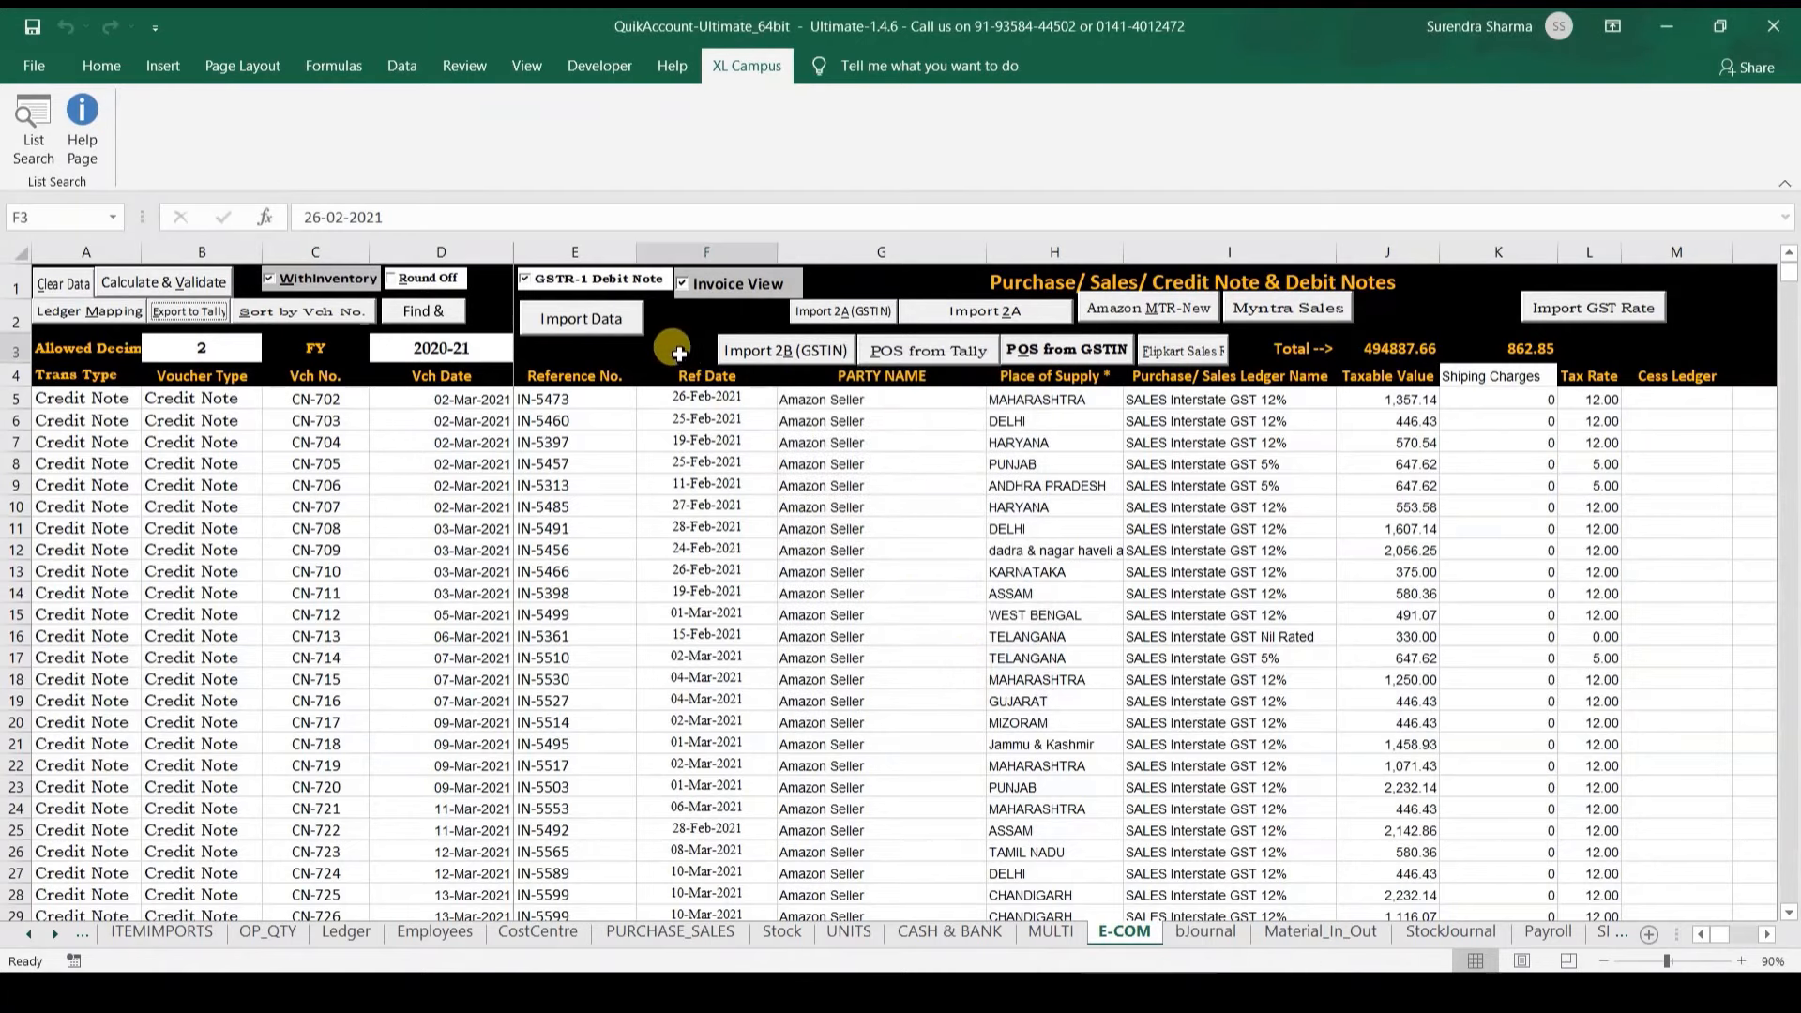
# Step: Check No of Entries (631) against the Data Row Count (658) in R1:T2
pyautogui.press('Up')
pyautogui.press('Up')
pyautogui.press('Right')
pyautogui.press('Right')
pyautogui.press('Right')
pyautogui.press('Right')
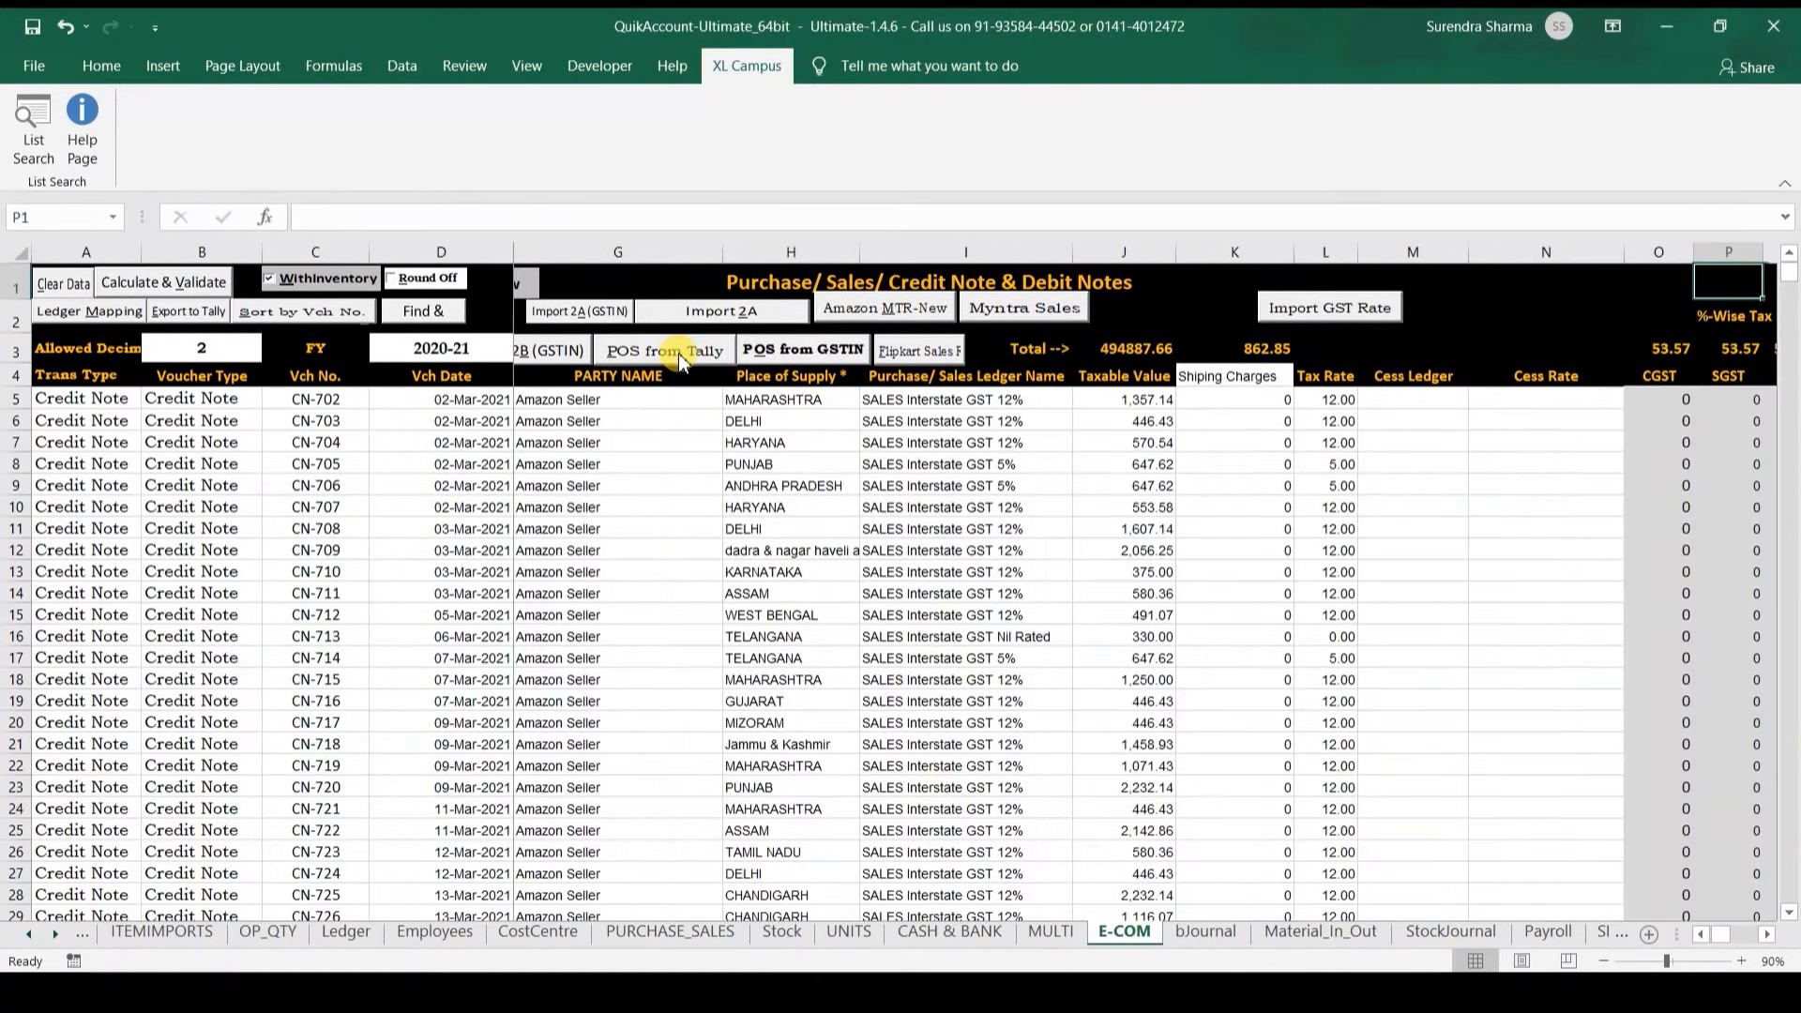
pyautogui.press('Right')
pyautogui.press('Right')
pyautogui.press('Down')
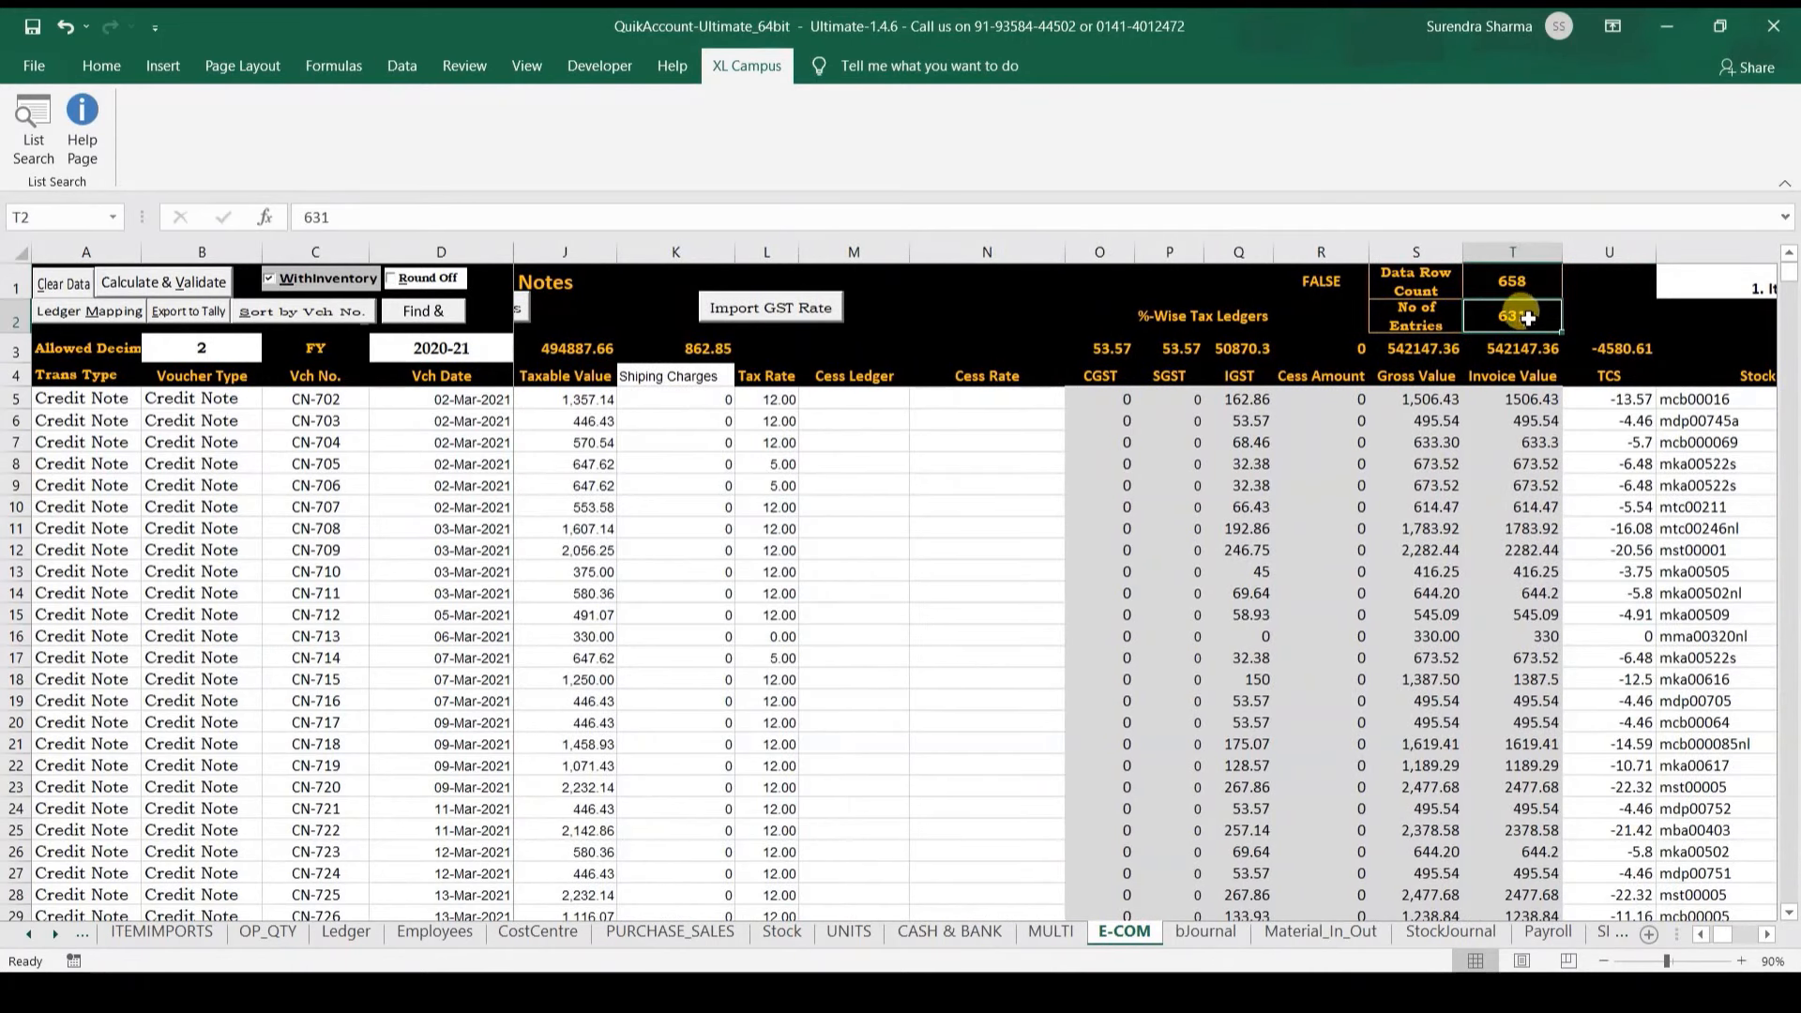
pyautogui.click(394, 567)
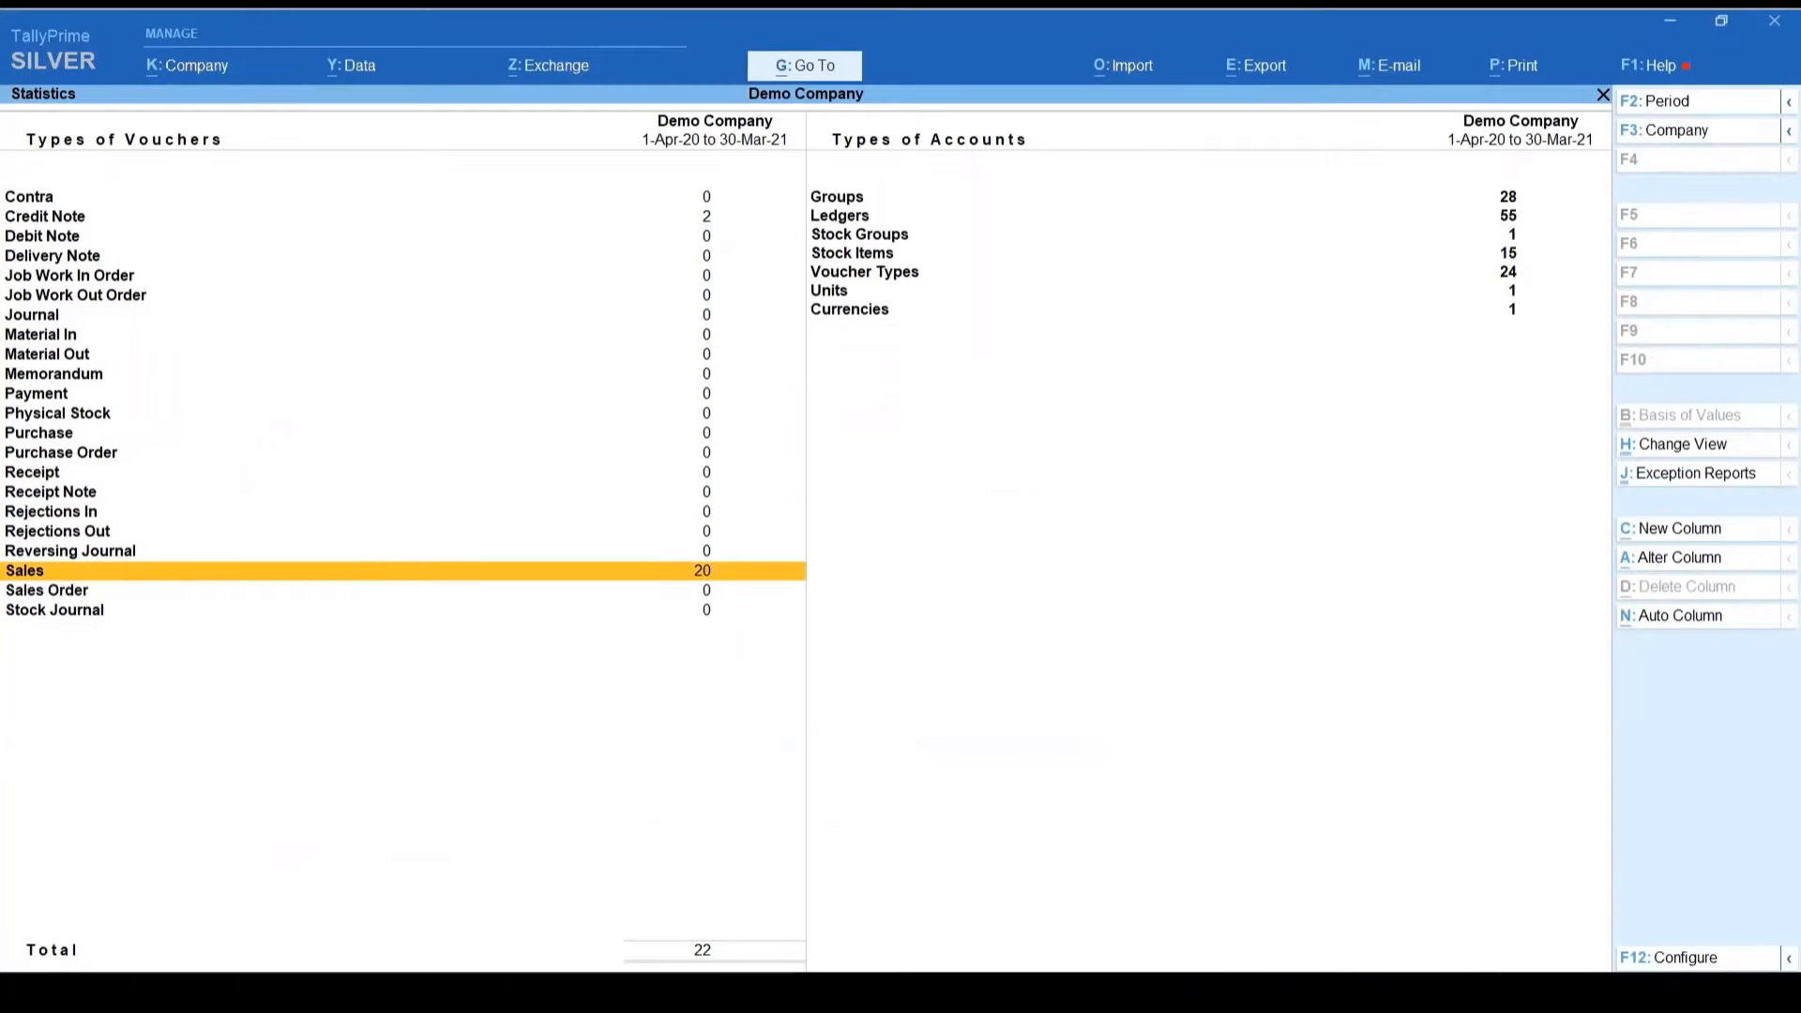
# Step: Review the Credit Note and Sales voucher counts in TallyPrime's statistics
pyautogui.press('Escape')
pyautogui.press('Return')
pyautogui.press('Down')
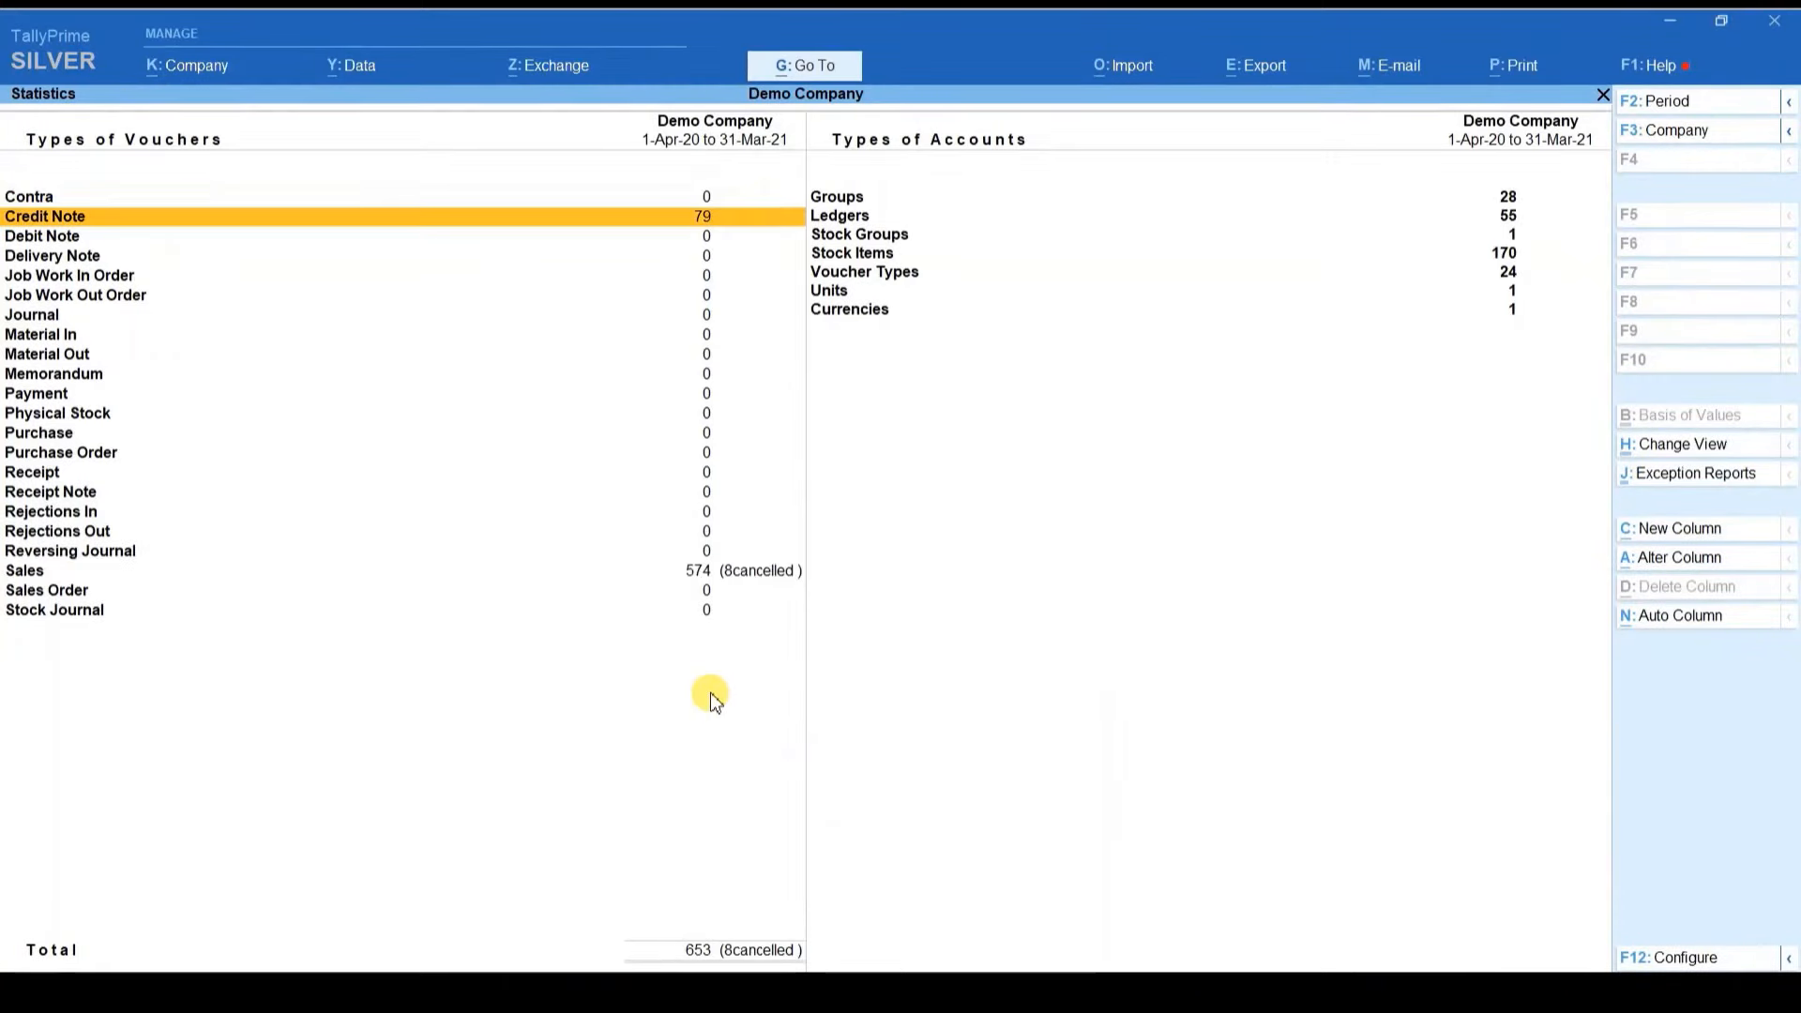
pyautogui.press('End')
pyautogui.press('Up')
pyautogui.press('Up')
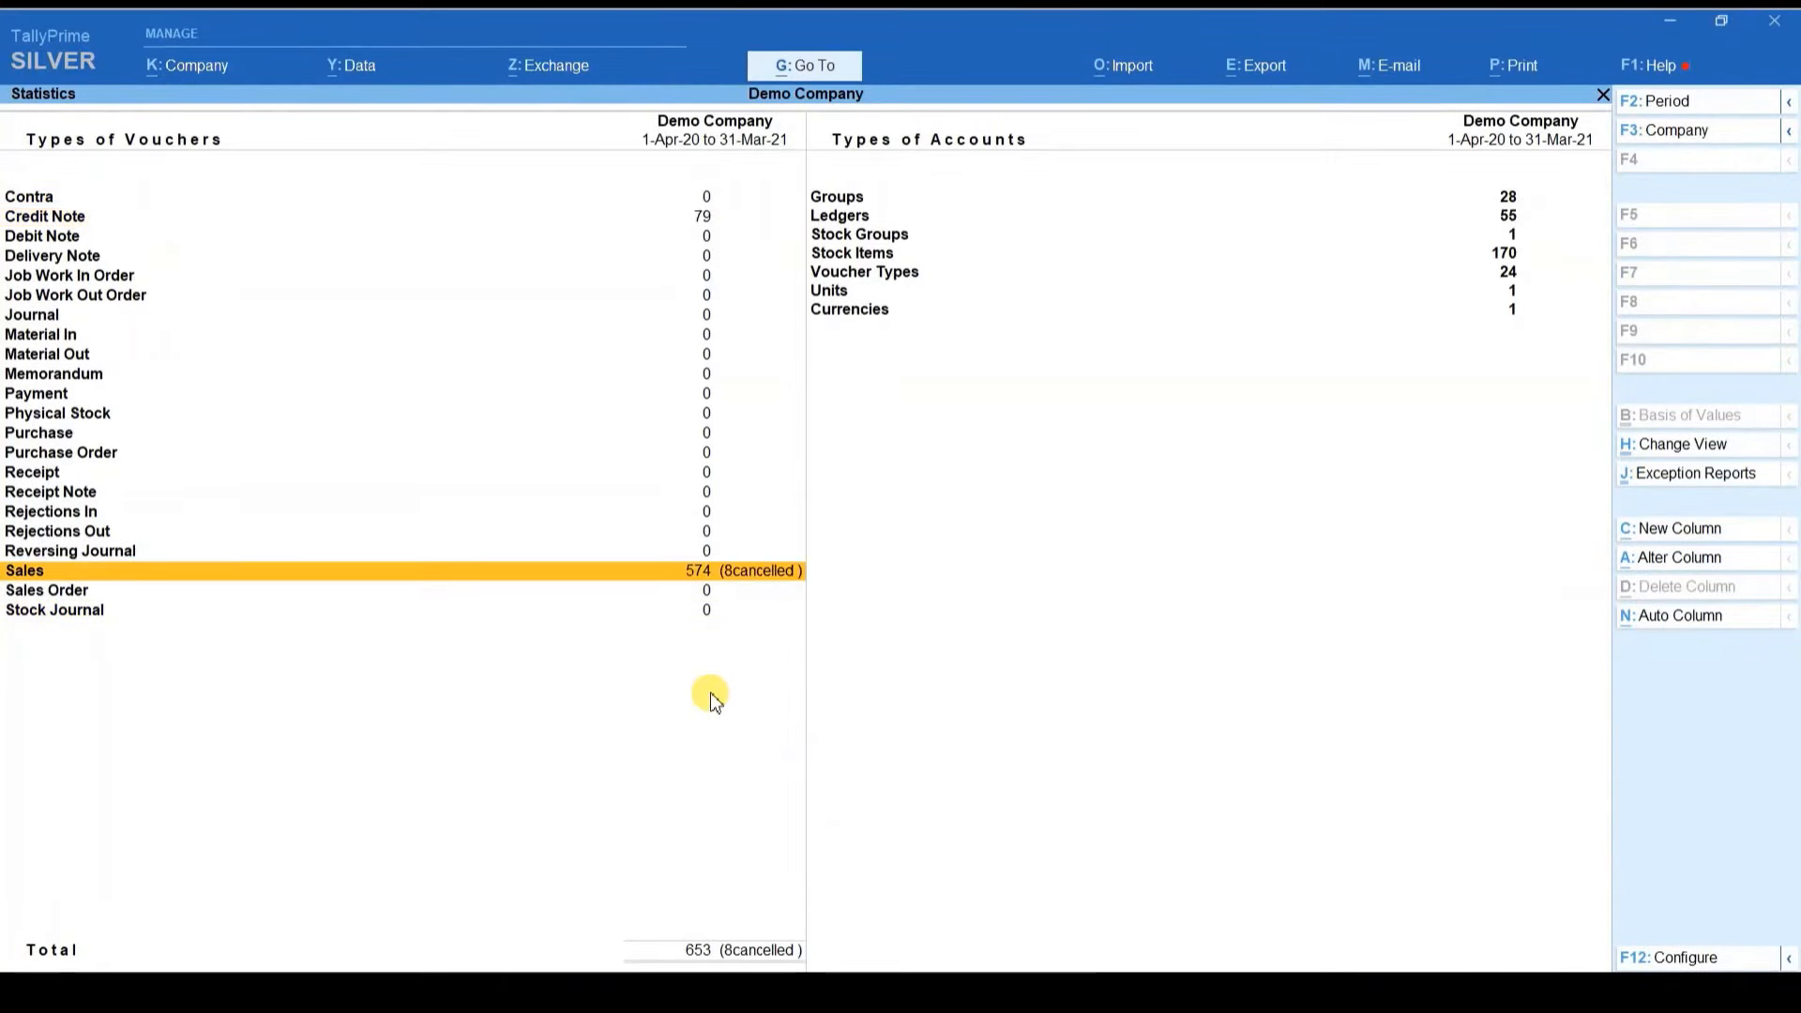
pyautogui.press('Home')
pyautogui.press('Down')
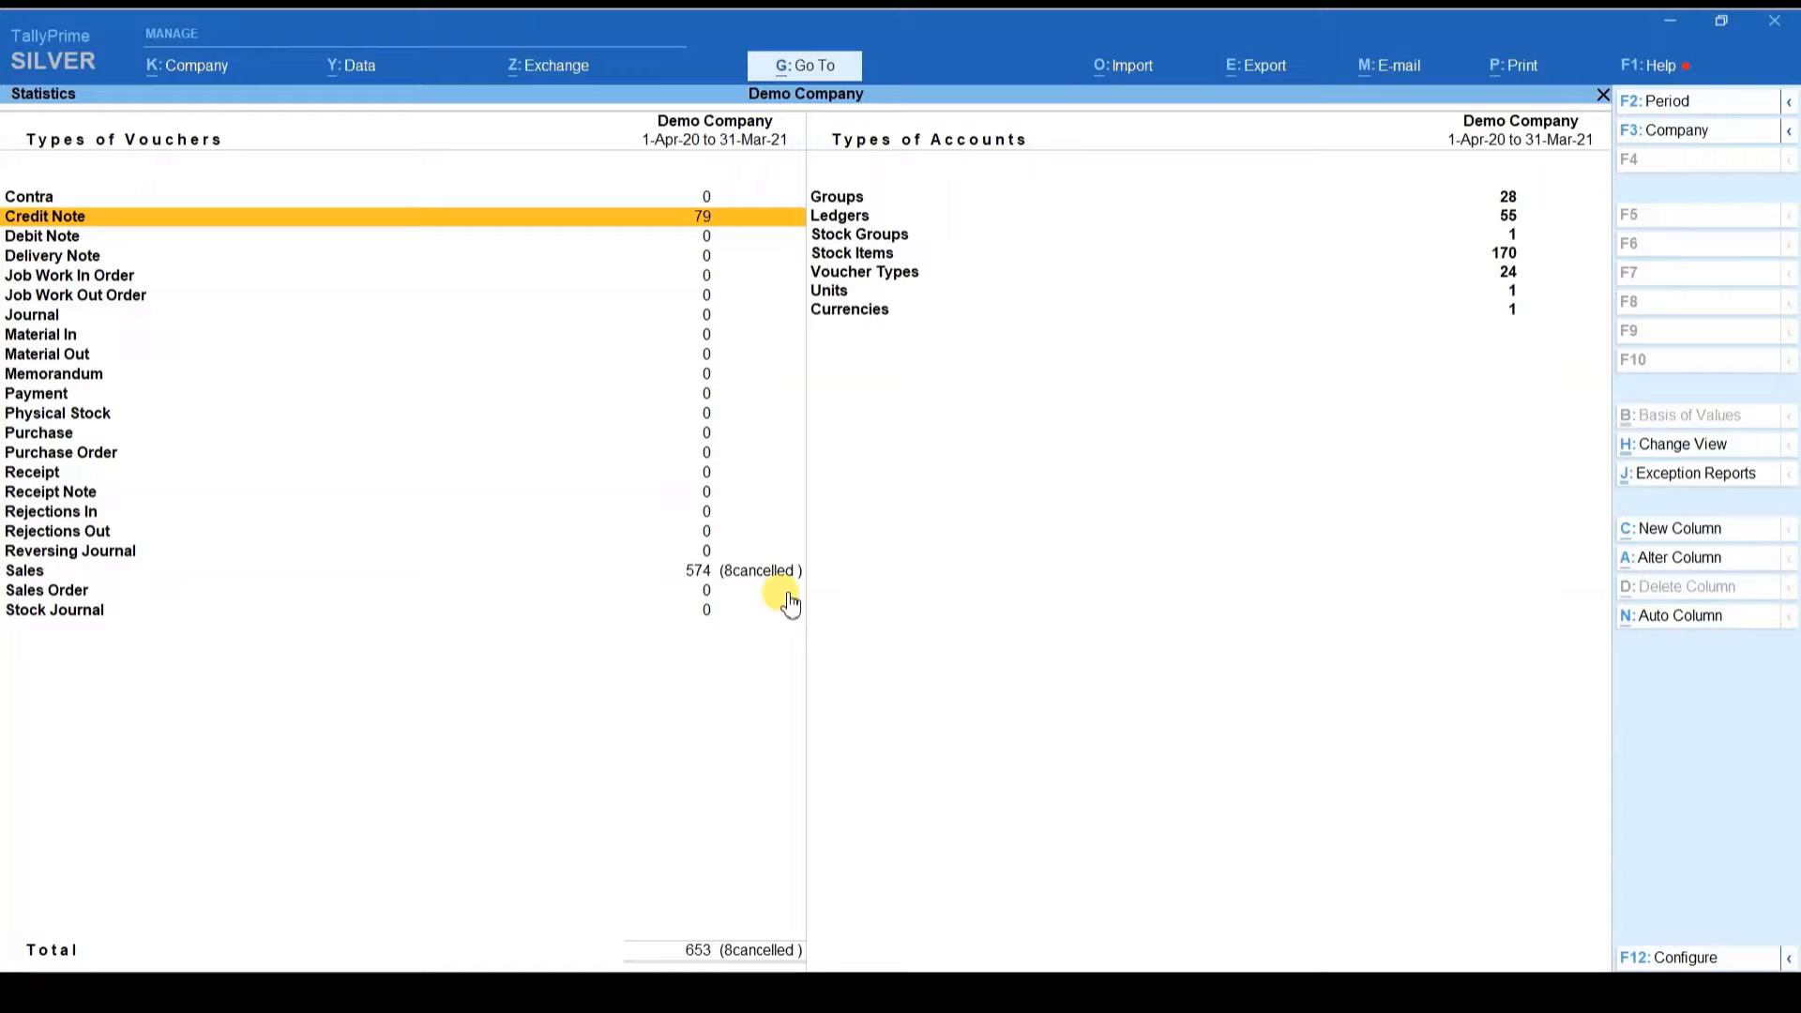
pyautogui.press('Escape')
pyautogui.press('Escape')
pyautogui.press('Escape')
pyautogui.press('Escape')
pyautogui.press('Escape')
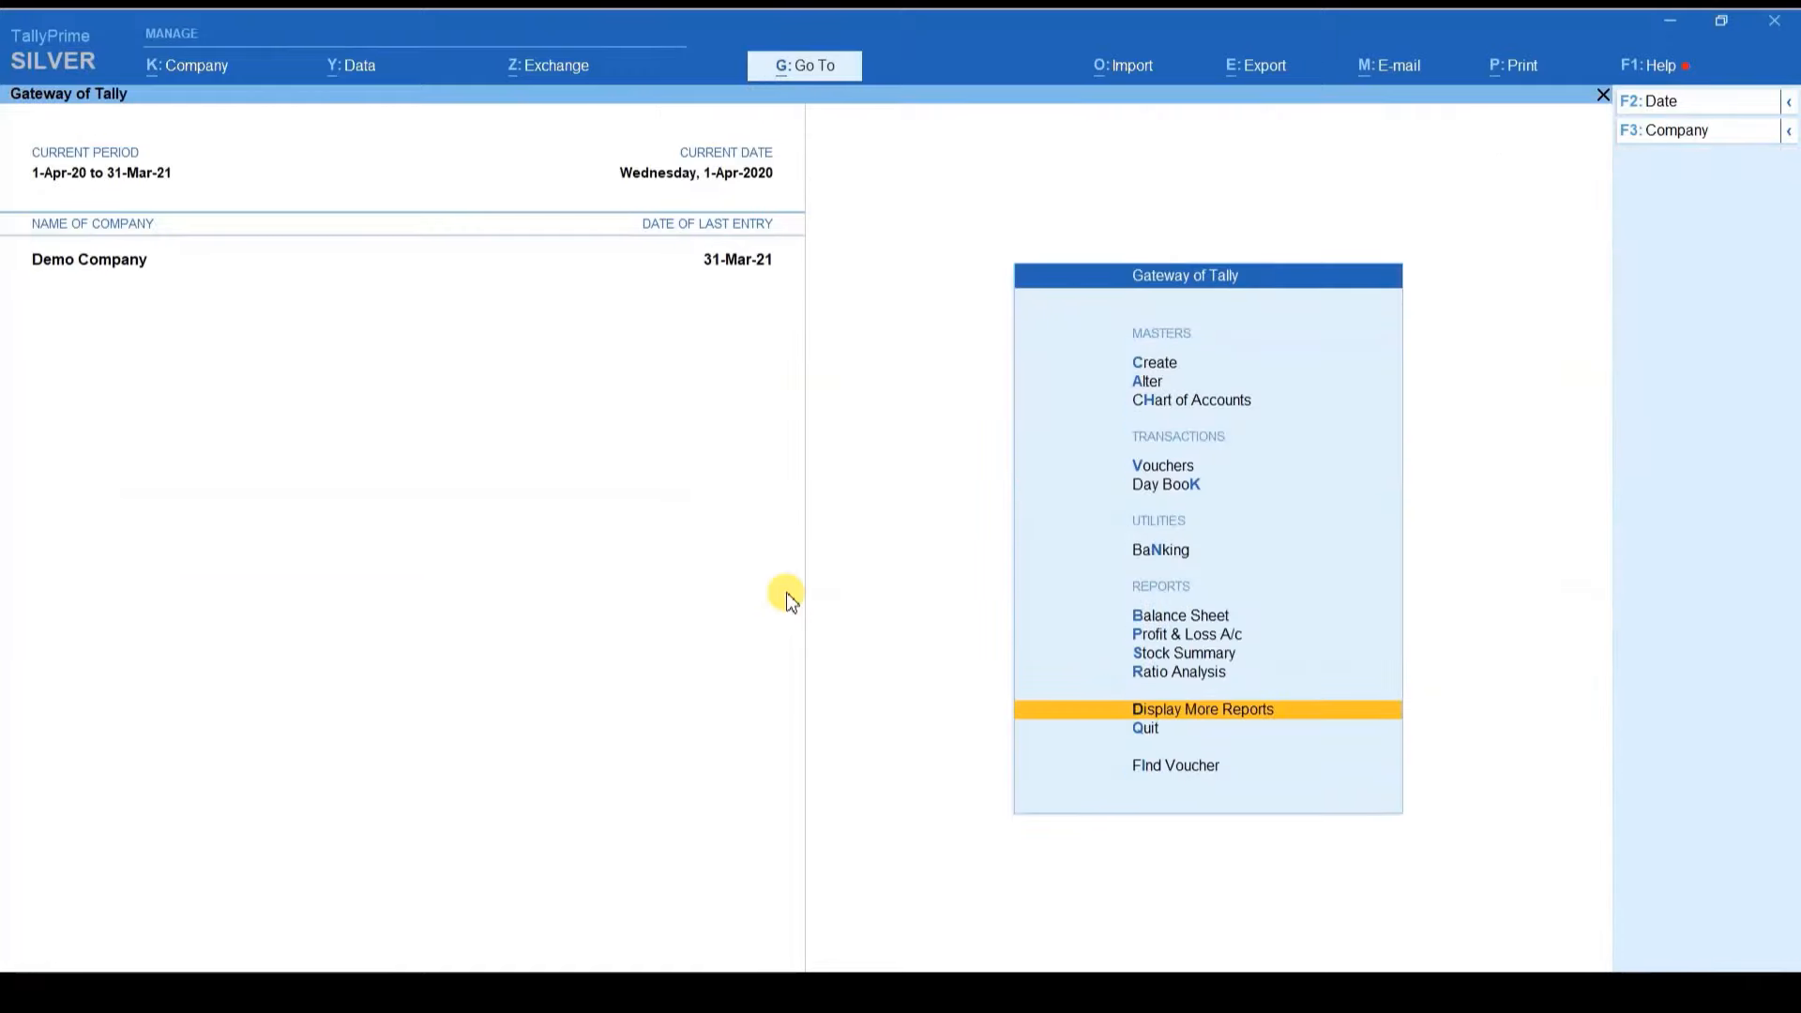
# Step: Open GSTR-3B for the period 1-3-21 to 31.3.21
pyautogui.press('d')
pyautogui.press('o')
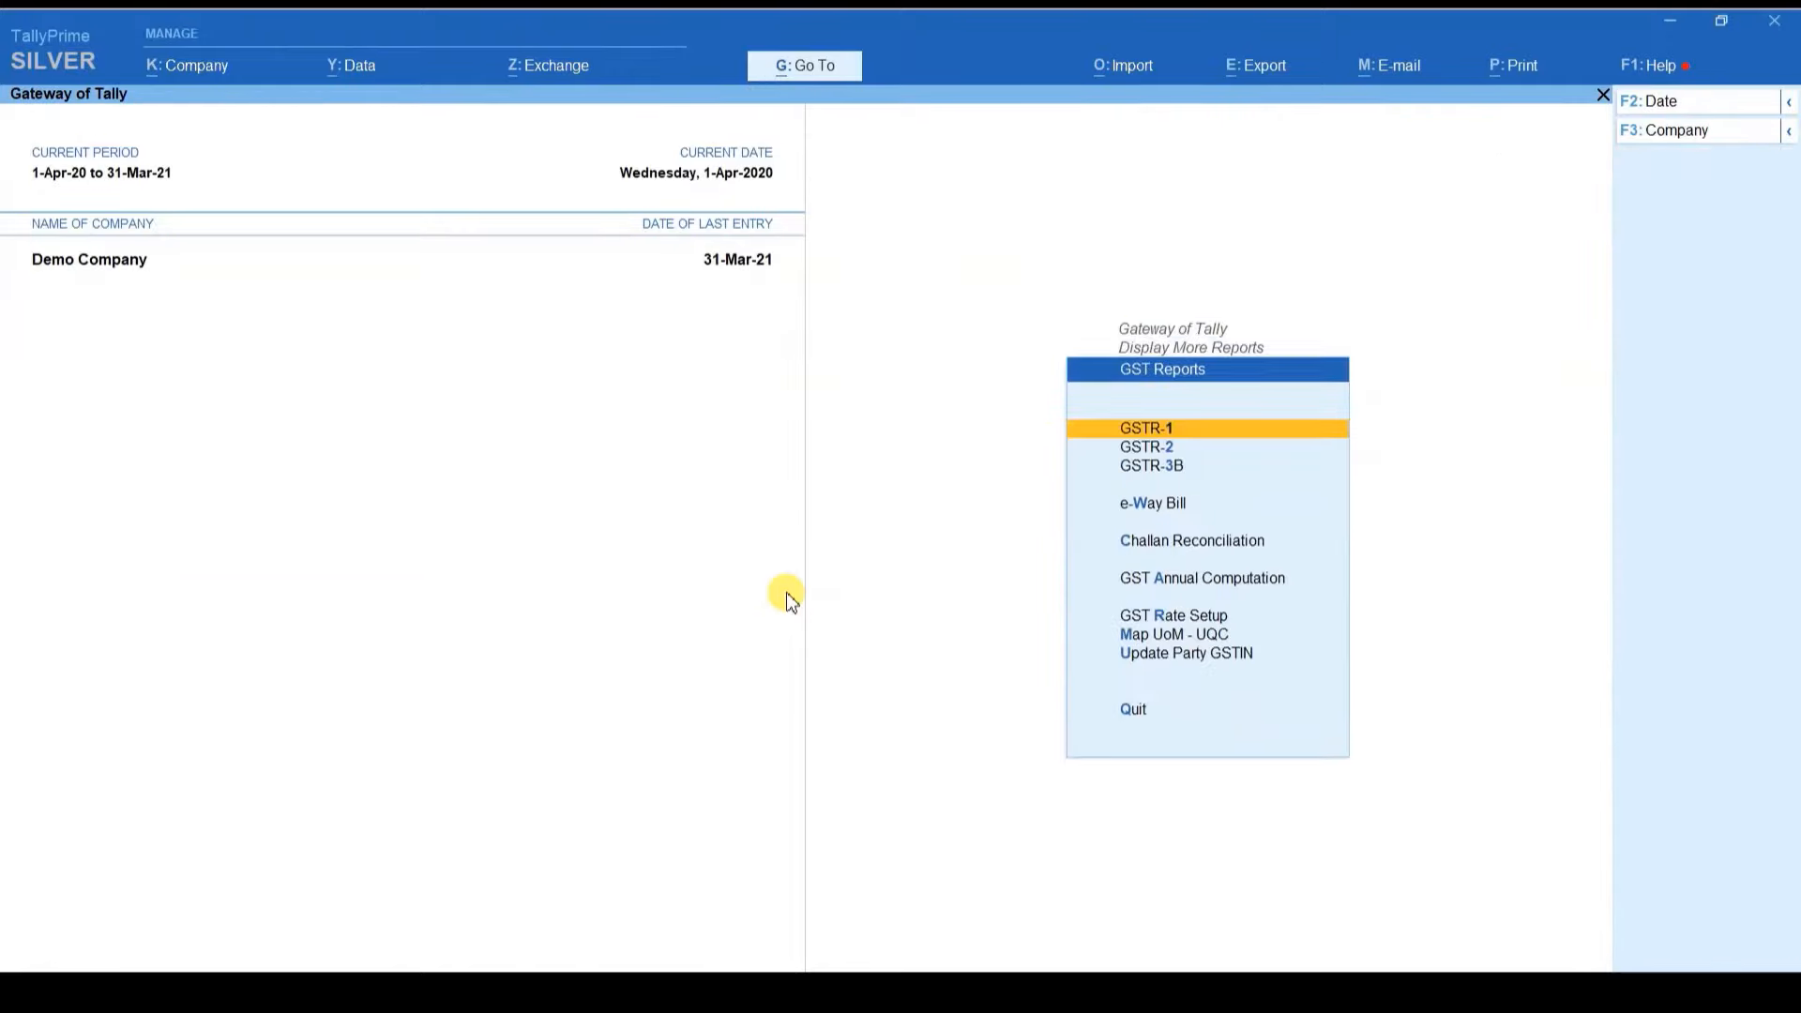
pyautogui.press('Down')
pyautogui.press('Down')
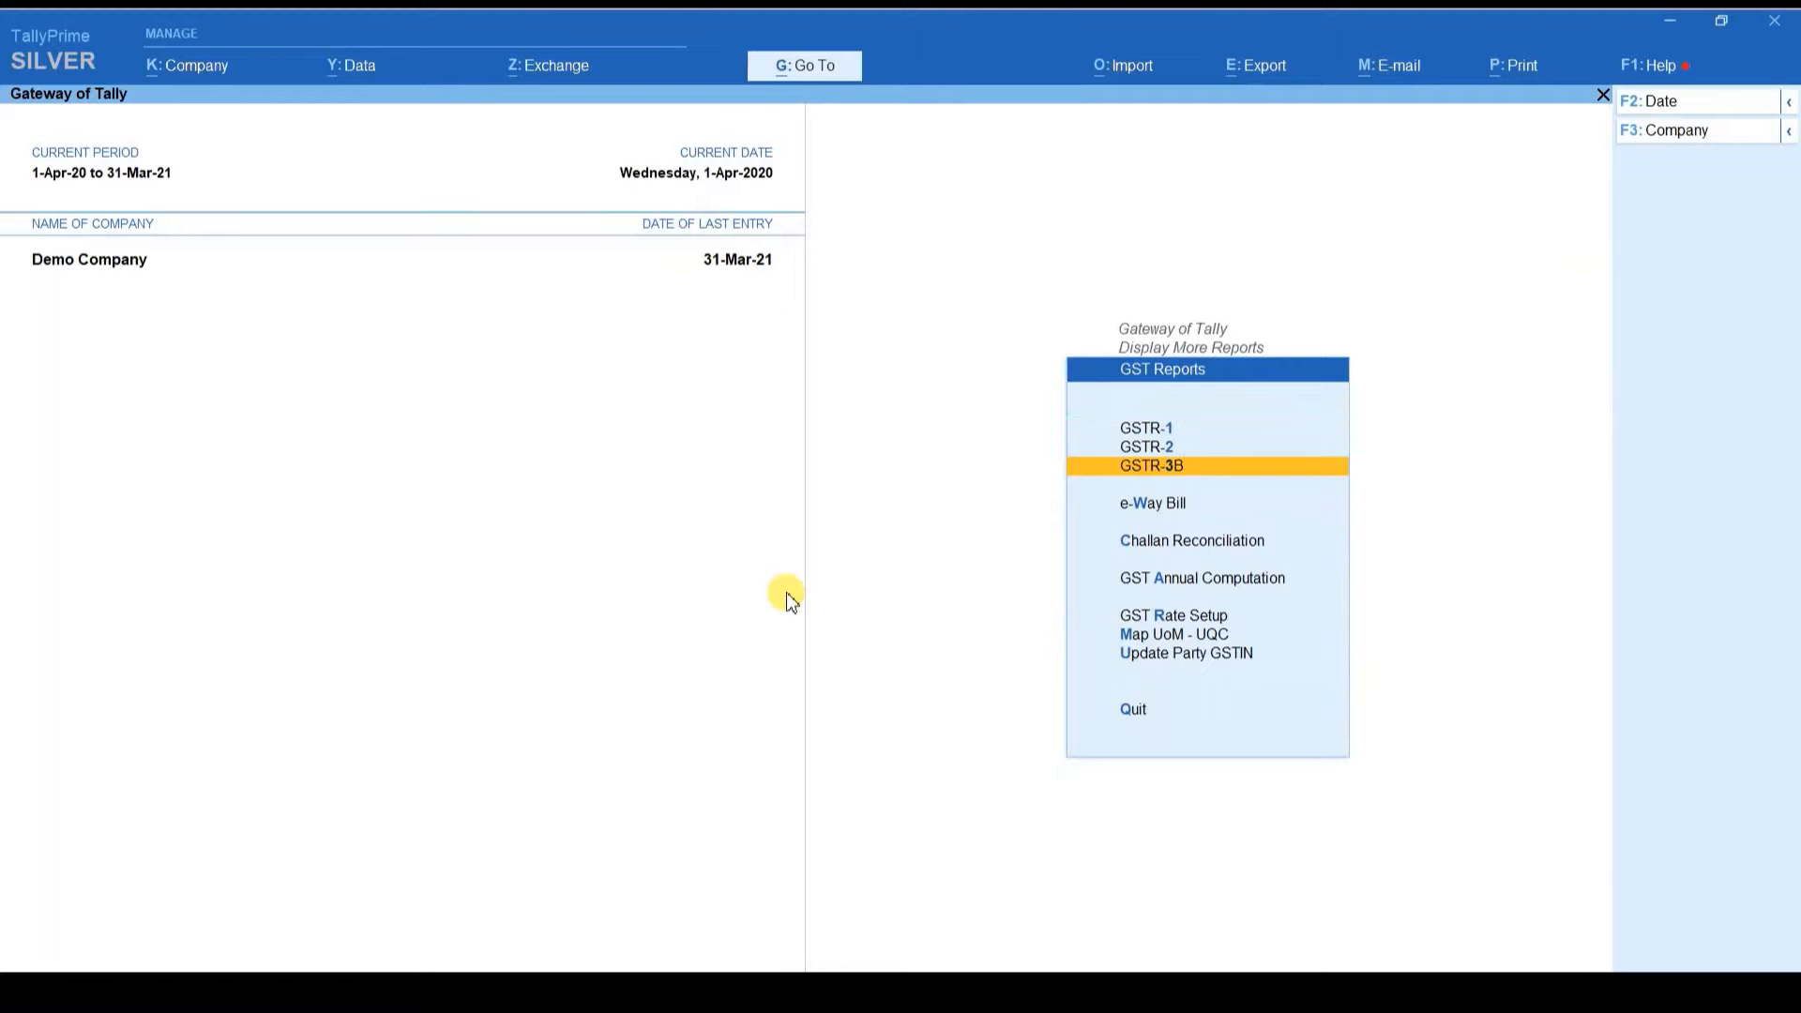
pyautogui.press('Return')
pyautogui.hotkey('alt', 'F2')
pyautogui.write('1-3-21')
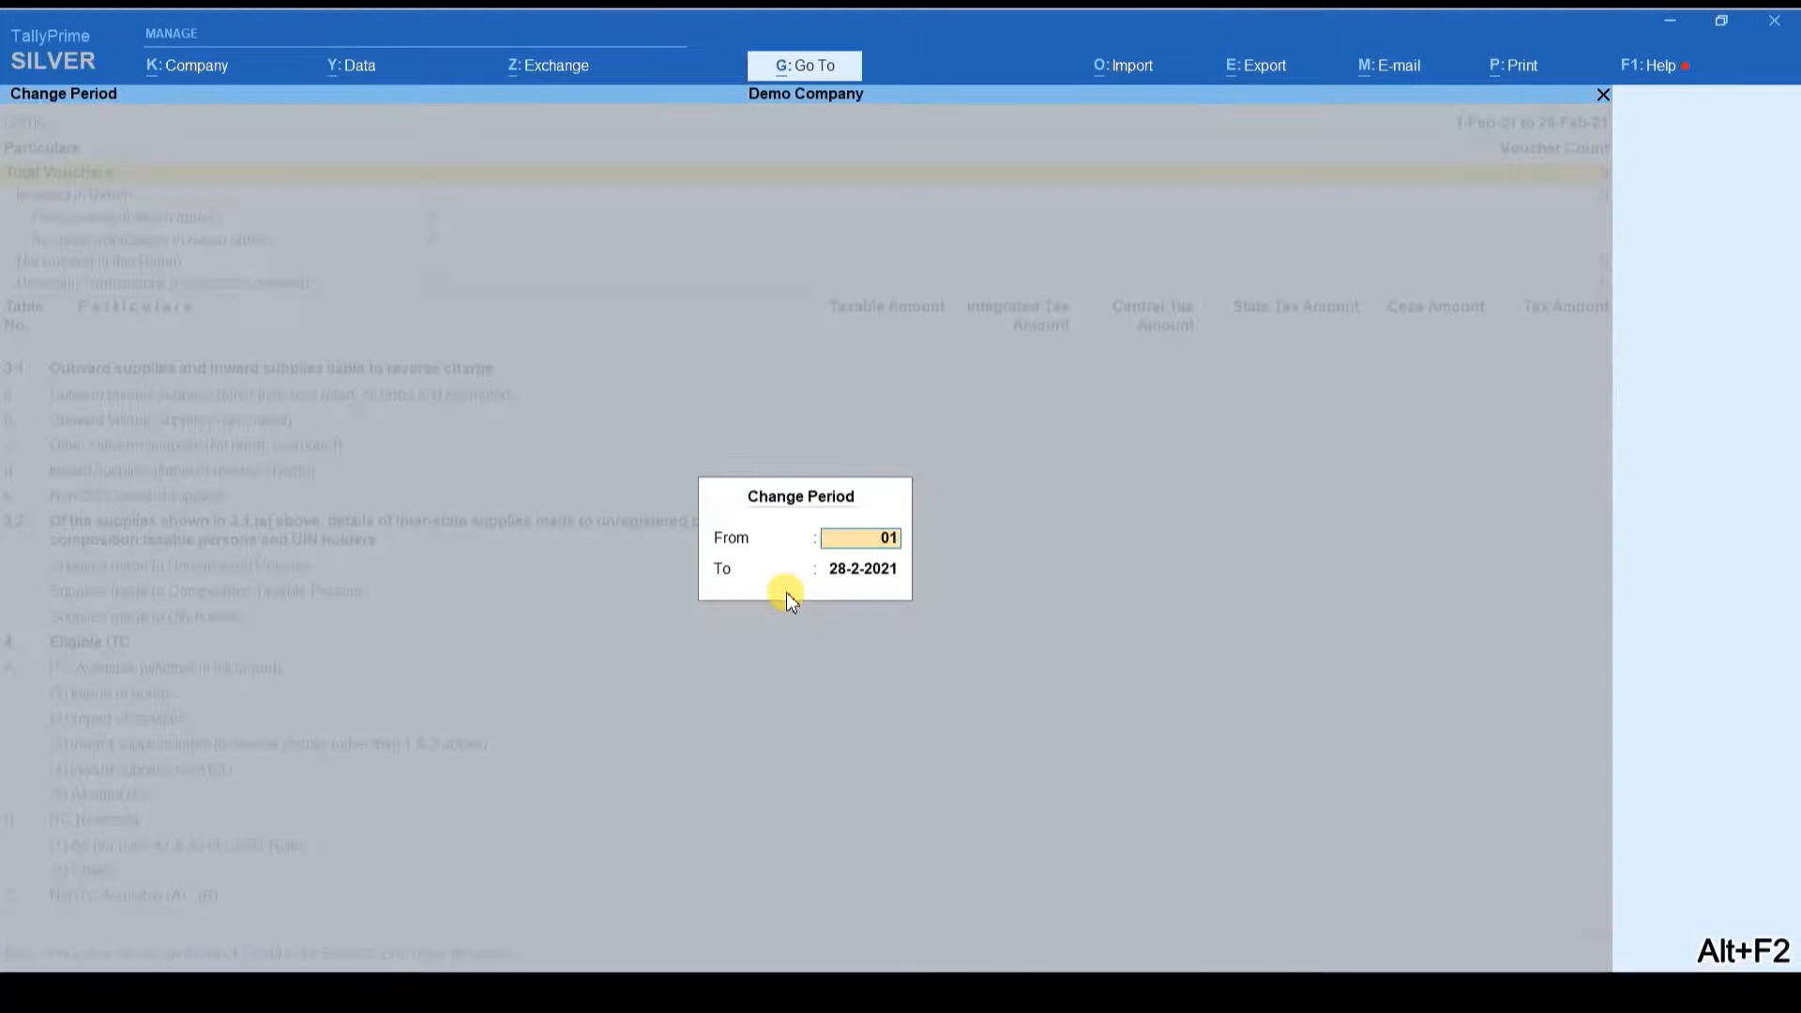
pyautogui.press('Return')
pyautogui.write('31.3.21')
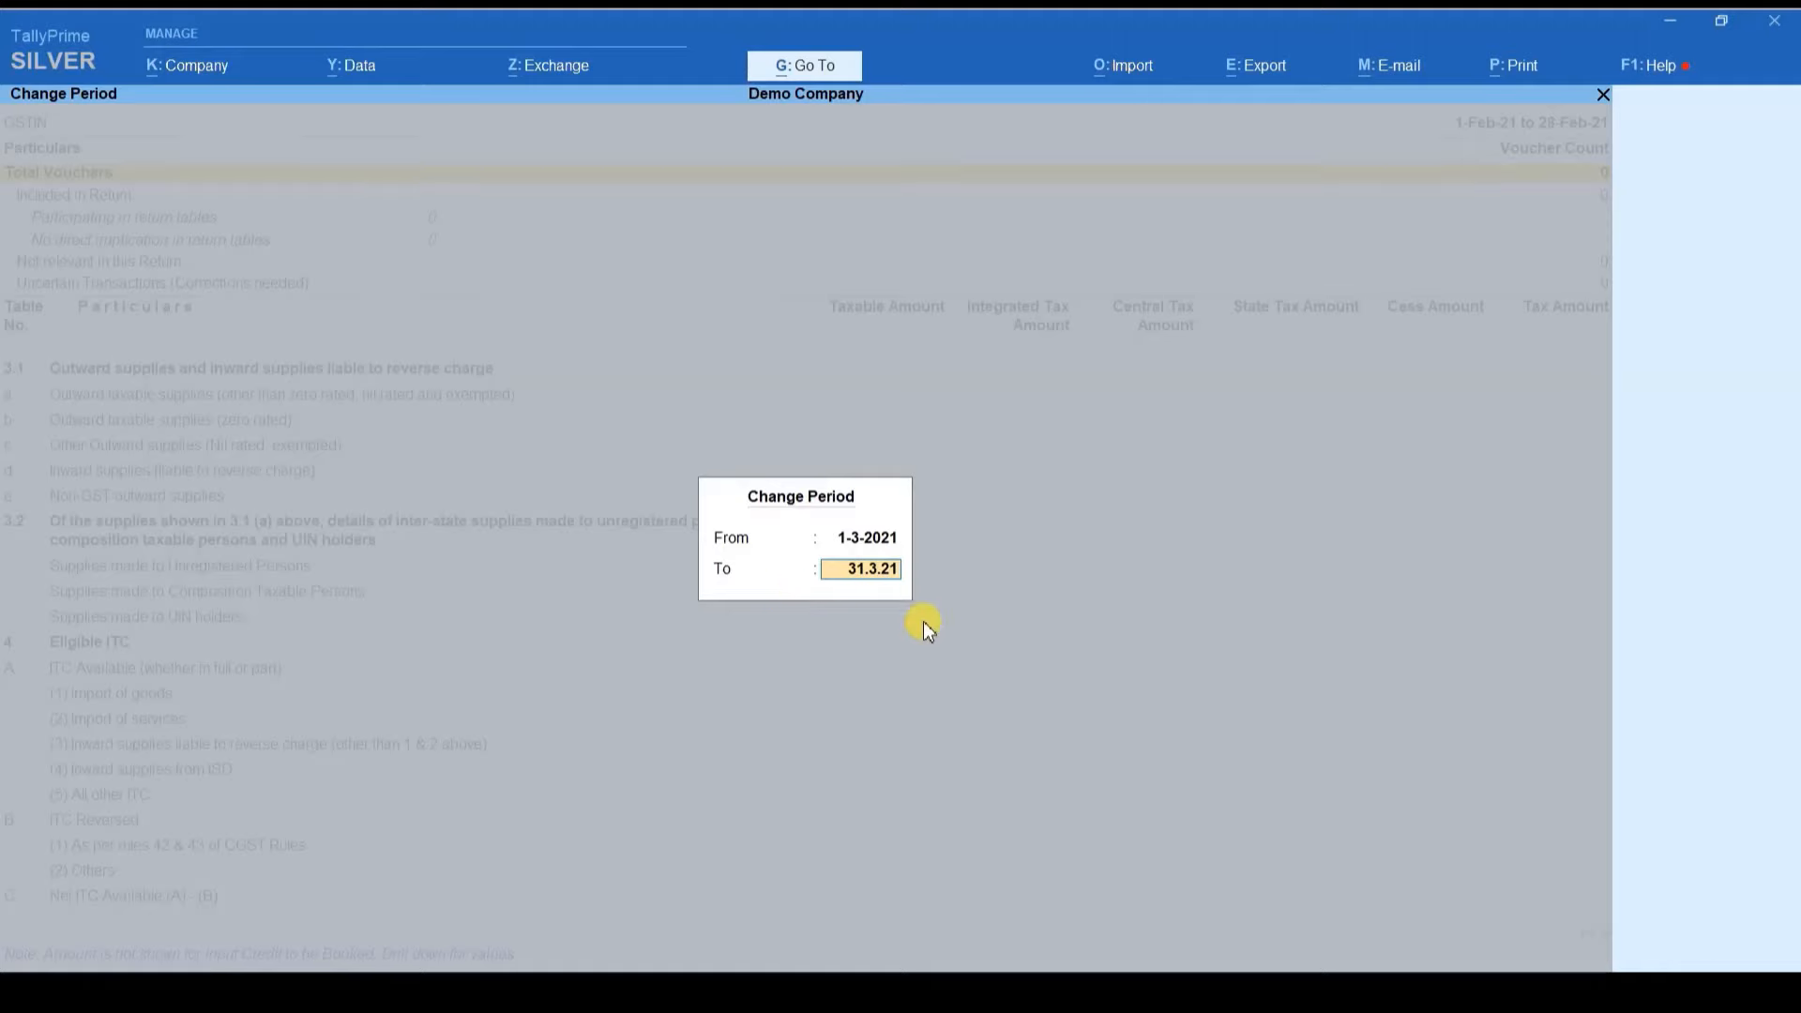
pyautogui.press('Return')
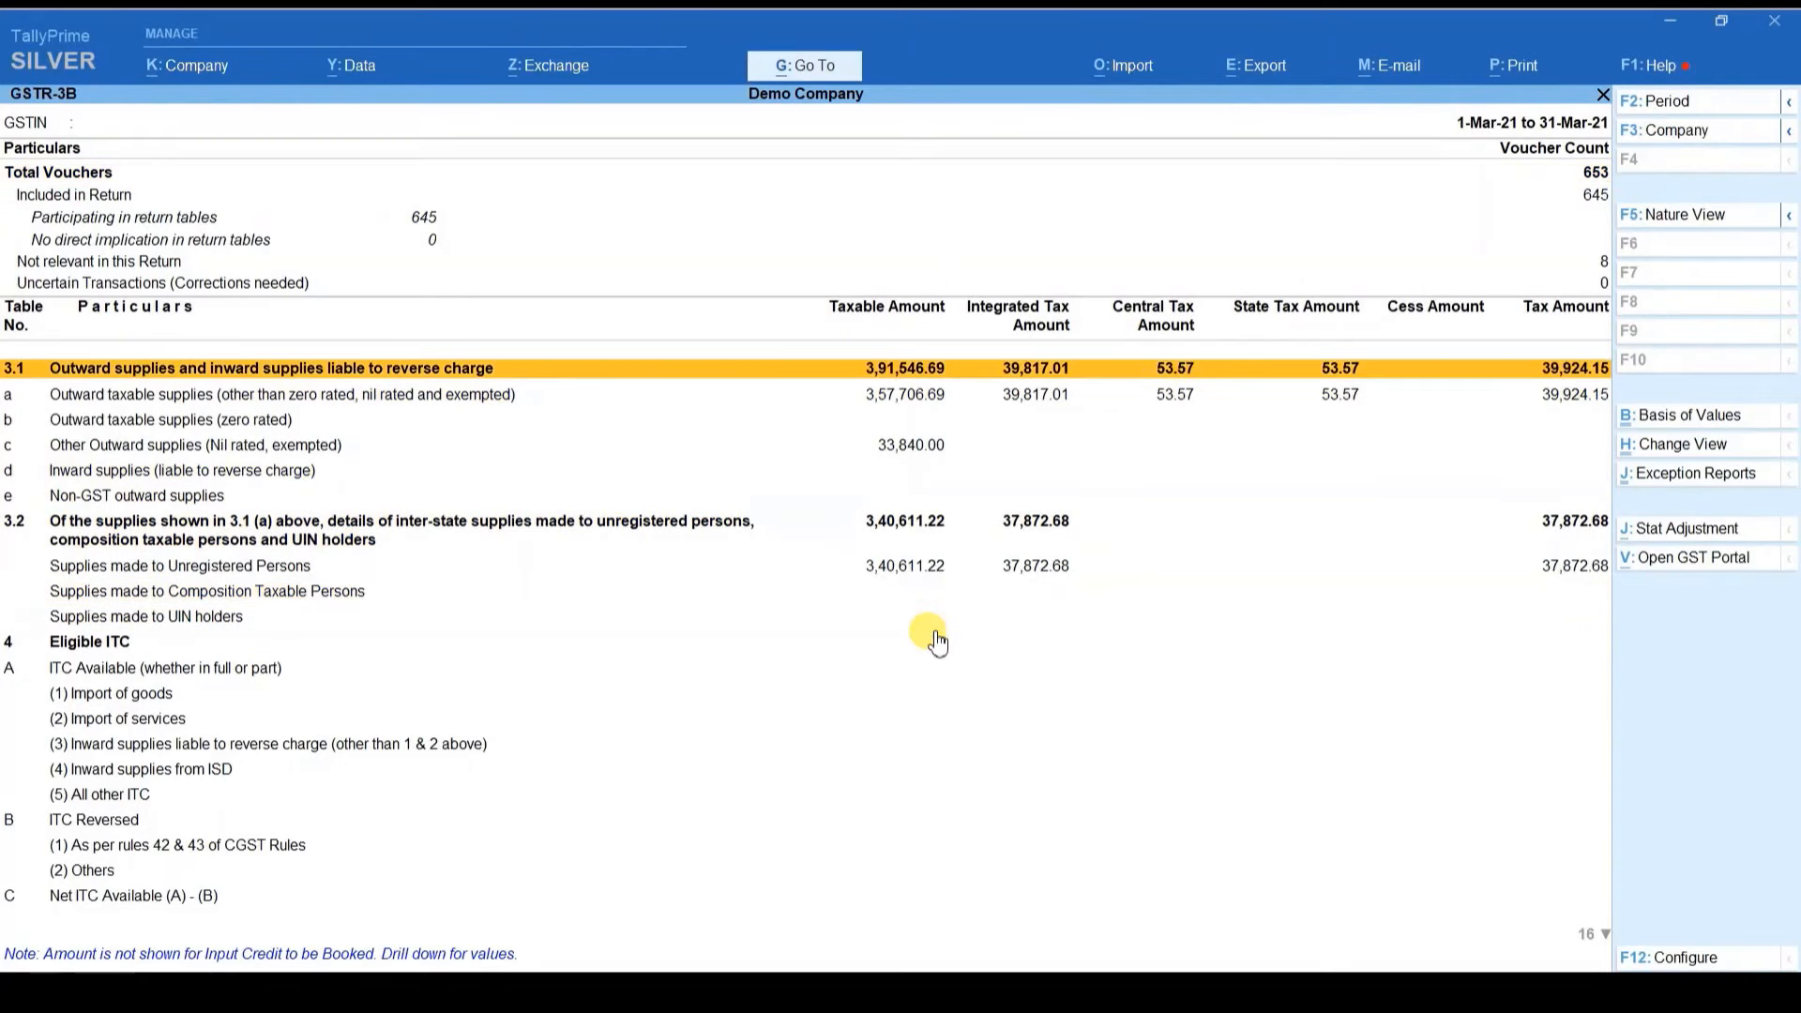
# Step: Check GSTR-3B's uncertain and not-relevant voucher counts, then bring up GSTR-1
pyautogui.press('Up')
pyautogui.press('Up')
pyautogui.press('Up')
pyautogui.press('Down')
pyautogui.press('Down')
pyautogui.press('Up')
pyautogui.press('Down')
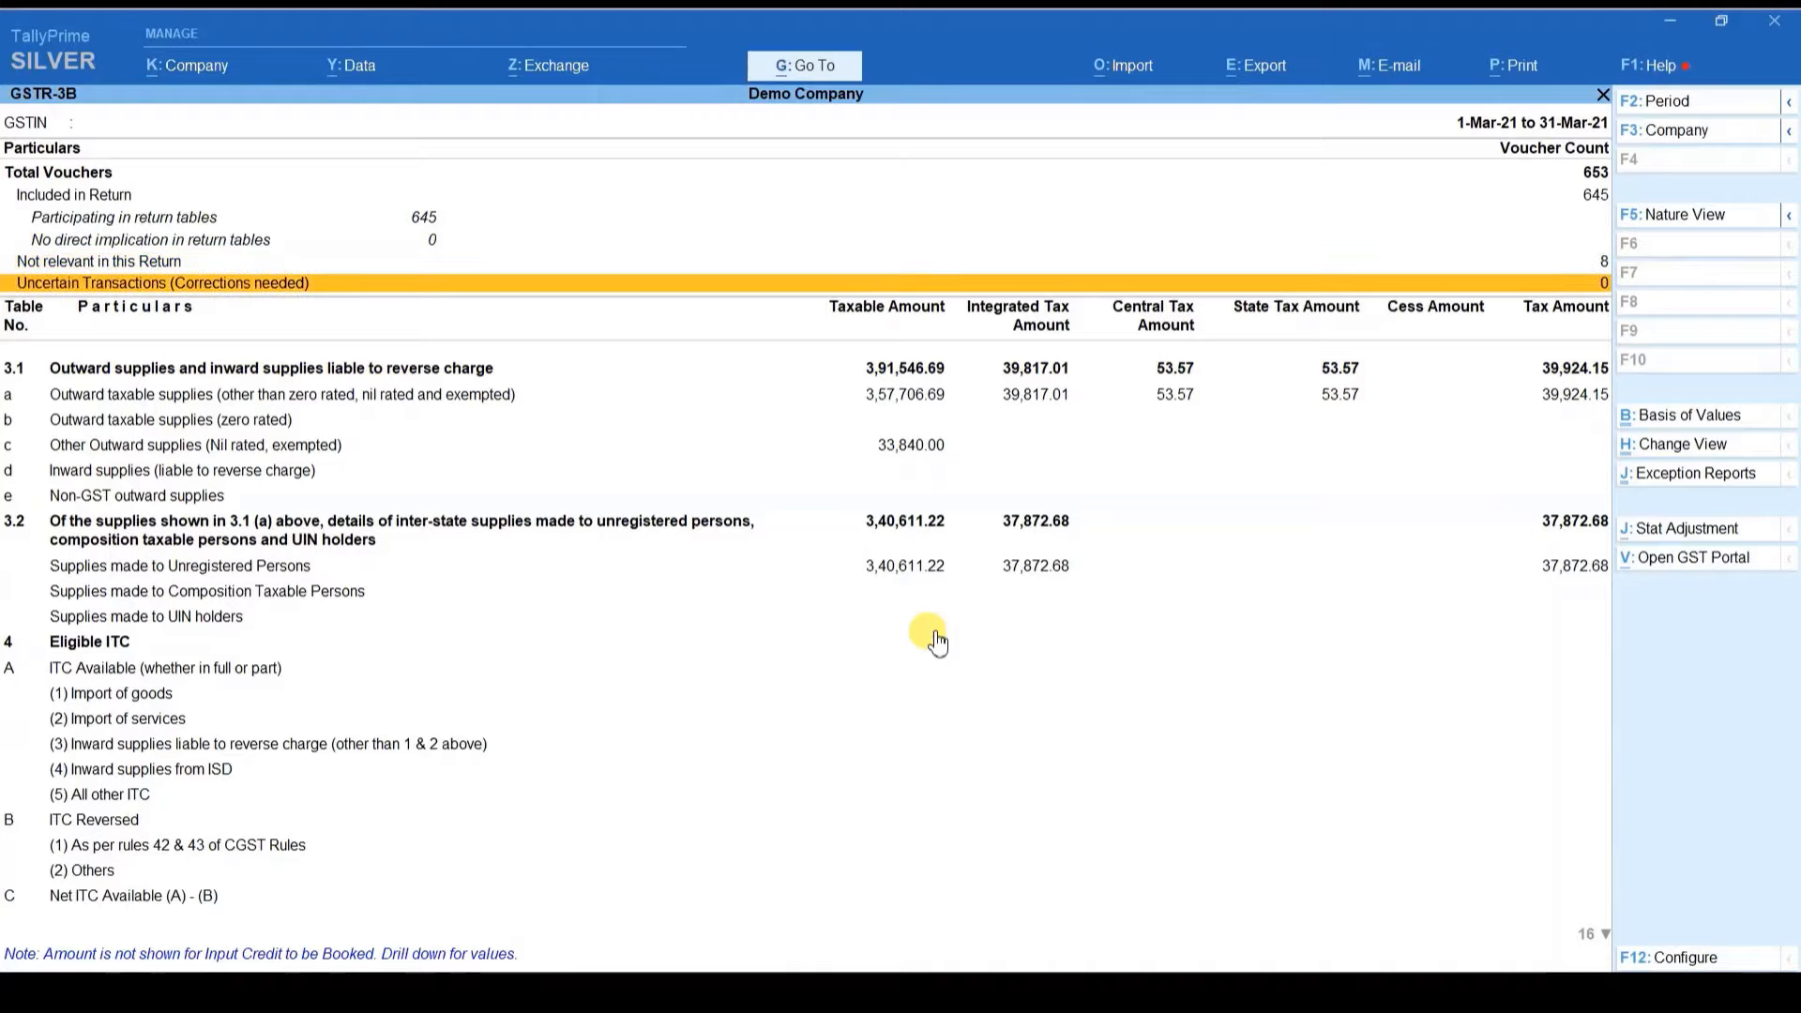
pyautogui.press('Escape')
pyautogui.press('Up')
pyautogui.press('Return')
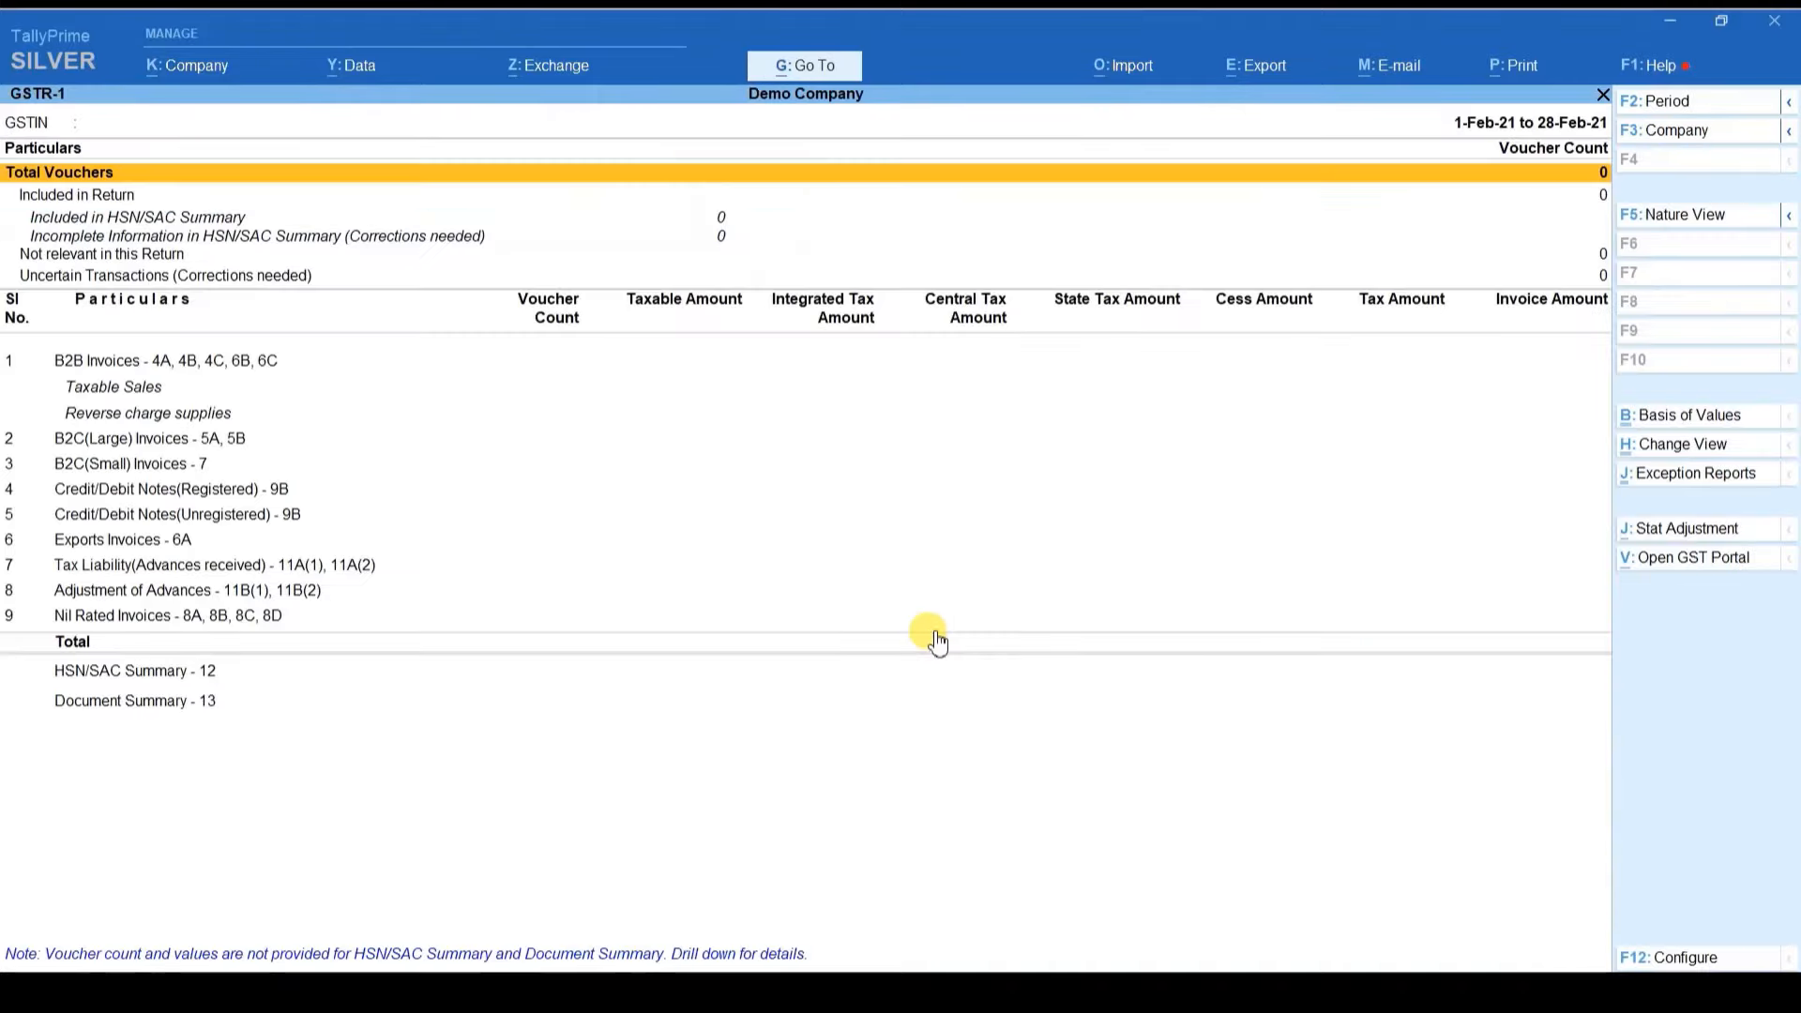
# Step: Set the GSTR-1 period to 01-3-21 through 31.3.21
pyautogui.hotkey('alt', 'F2')
pyautogui.write('01-3-21')
pyautogui.press('Return')
pyautogui.write('3')
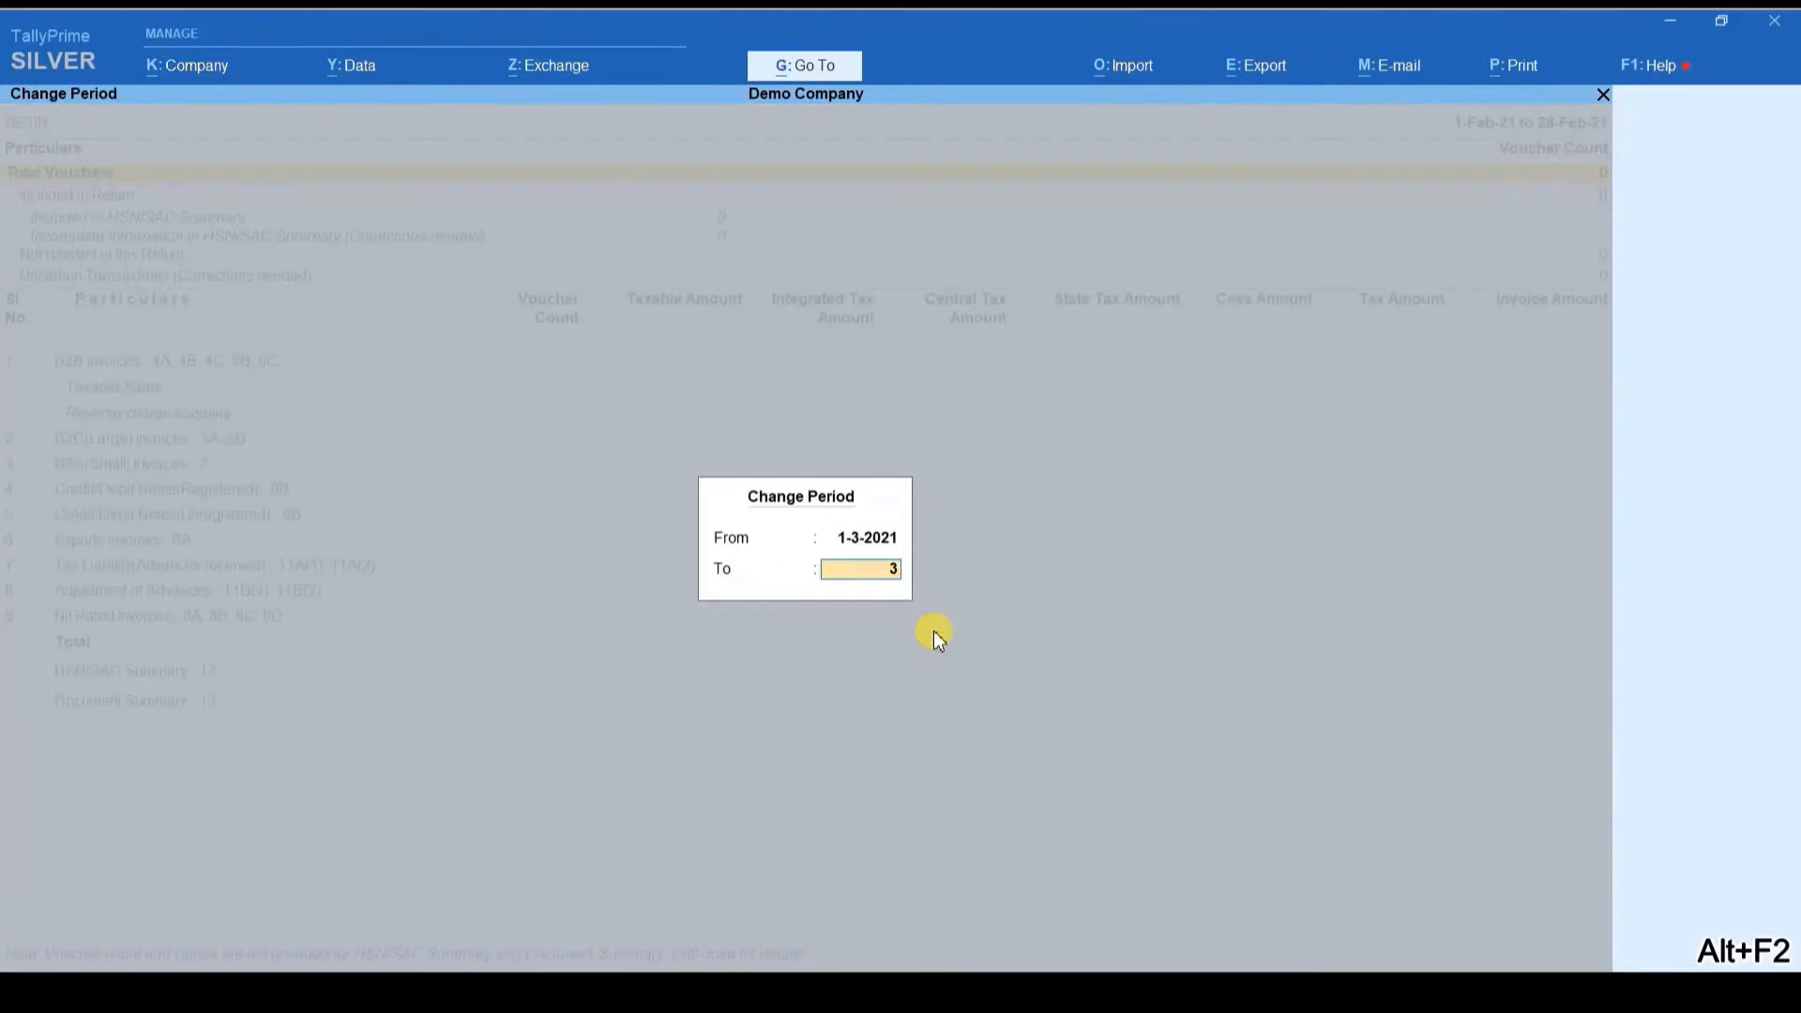
pyautogui.write('1.3.21')
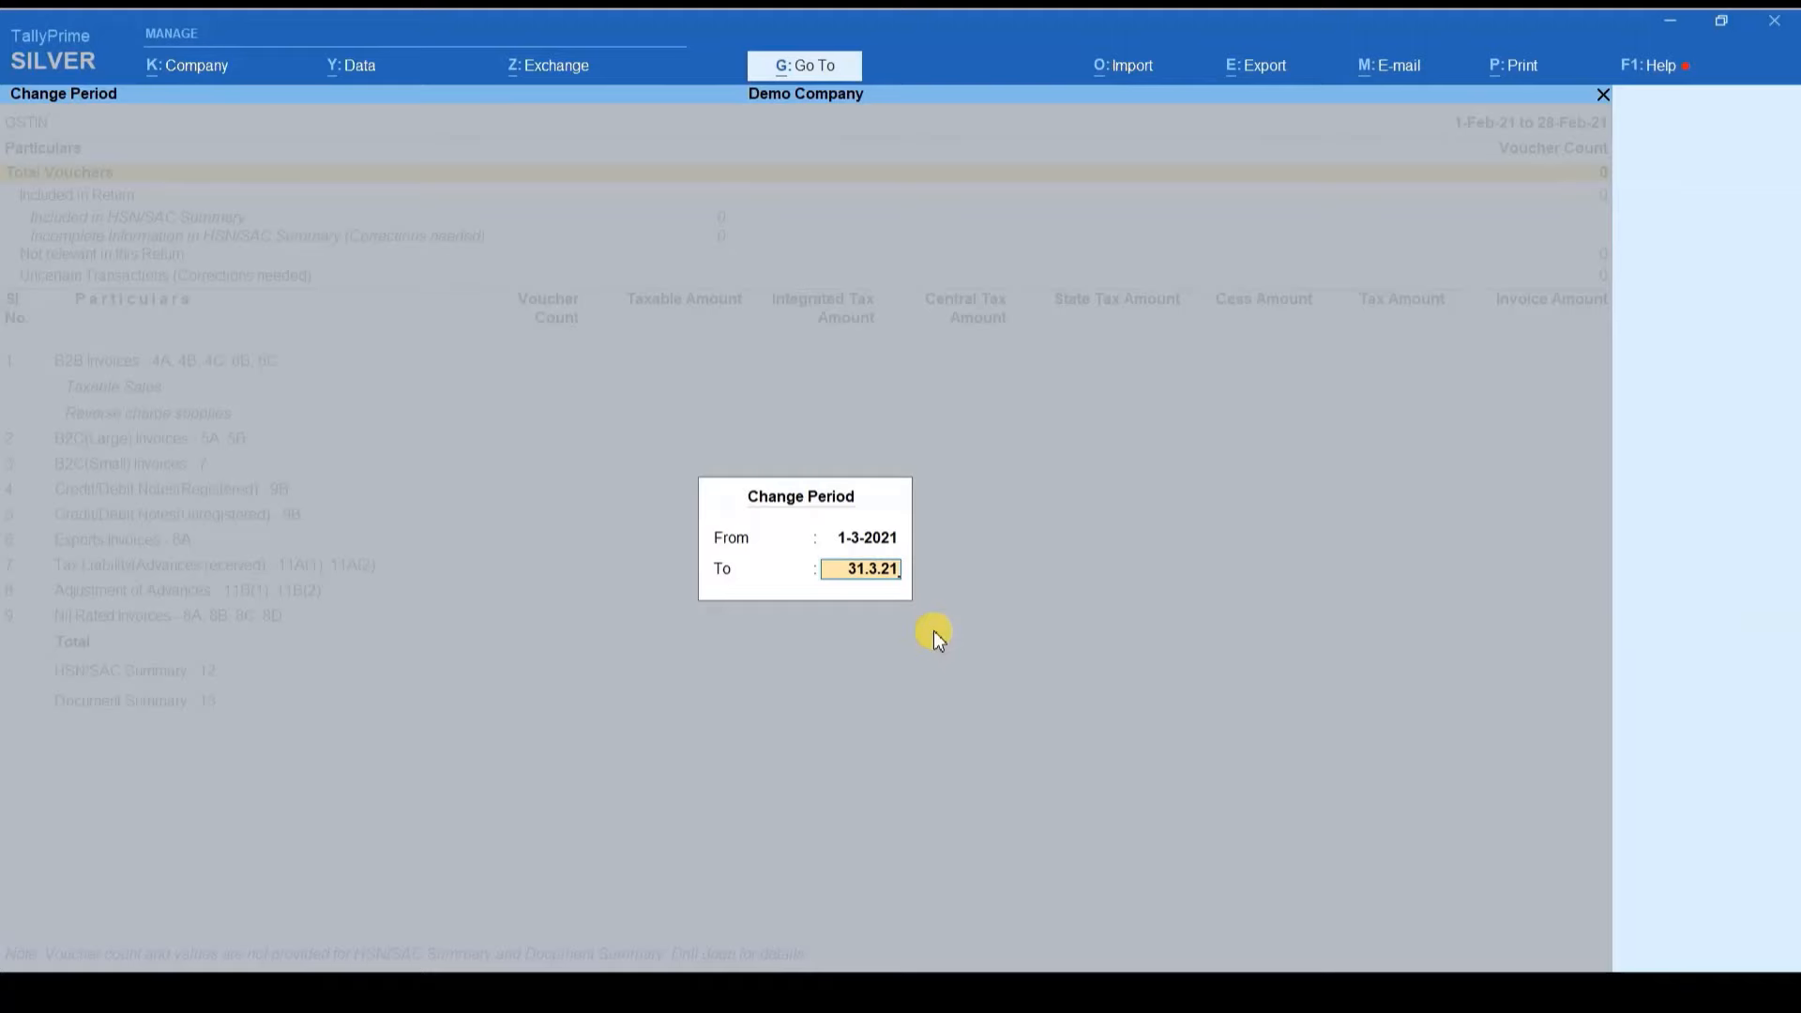
pyautogui.press('Return')
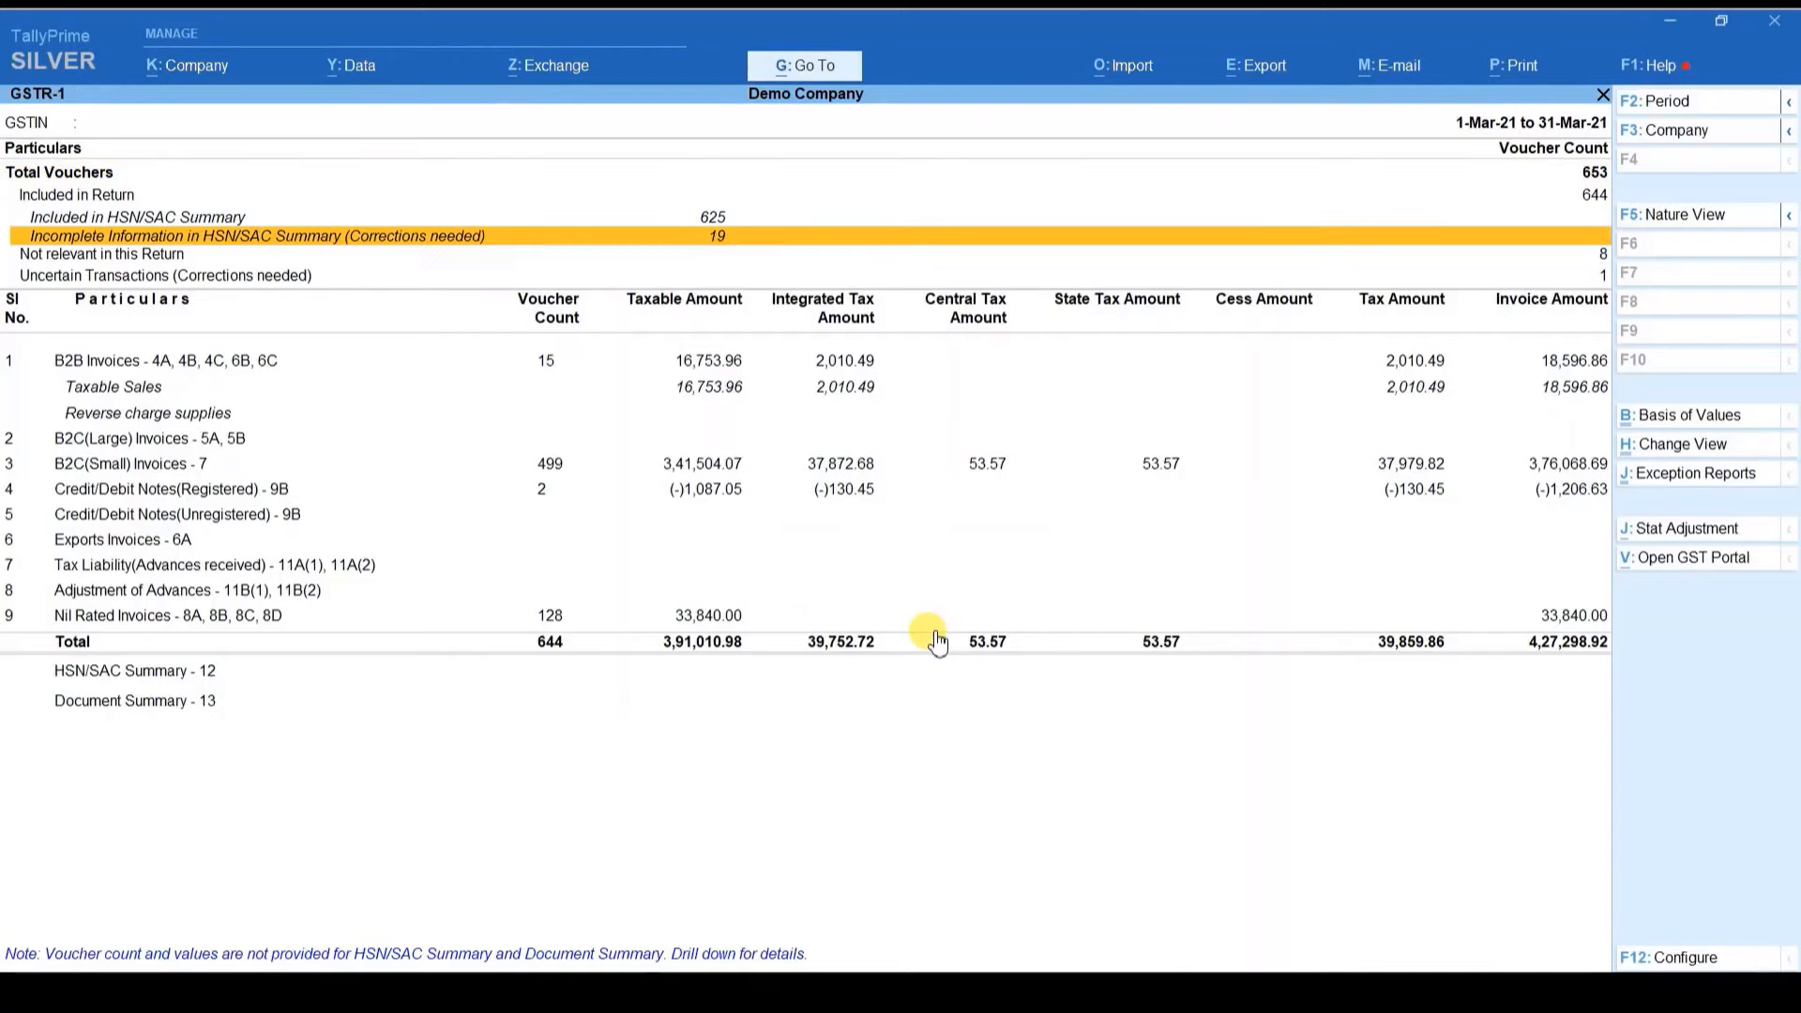
# Step: Drill into the uncertain sales voucher's GSTIN exception and copy its party GSTIN
pyautogui.press('Down')
pyautogui.press('Down')
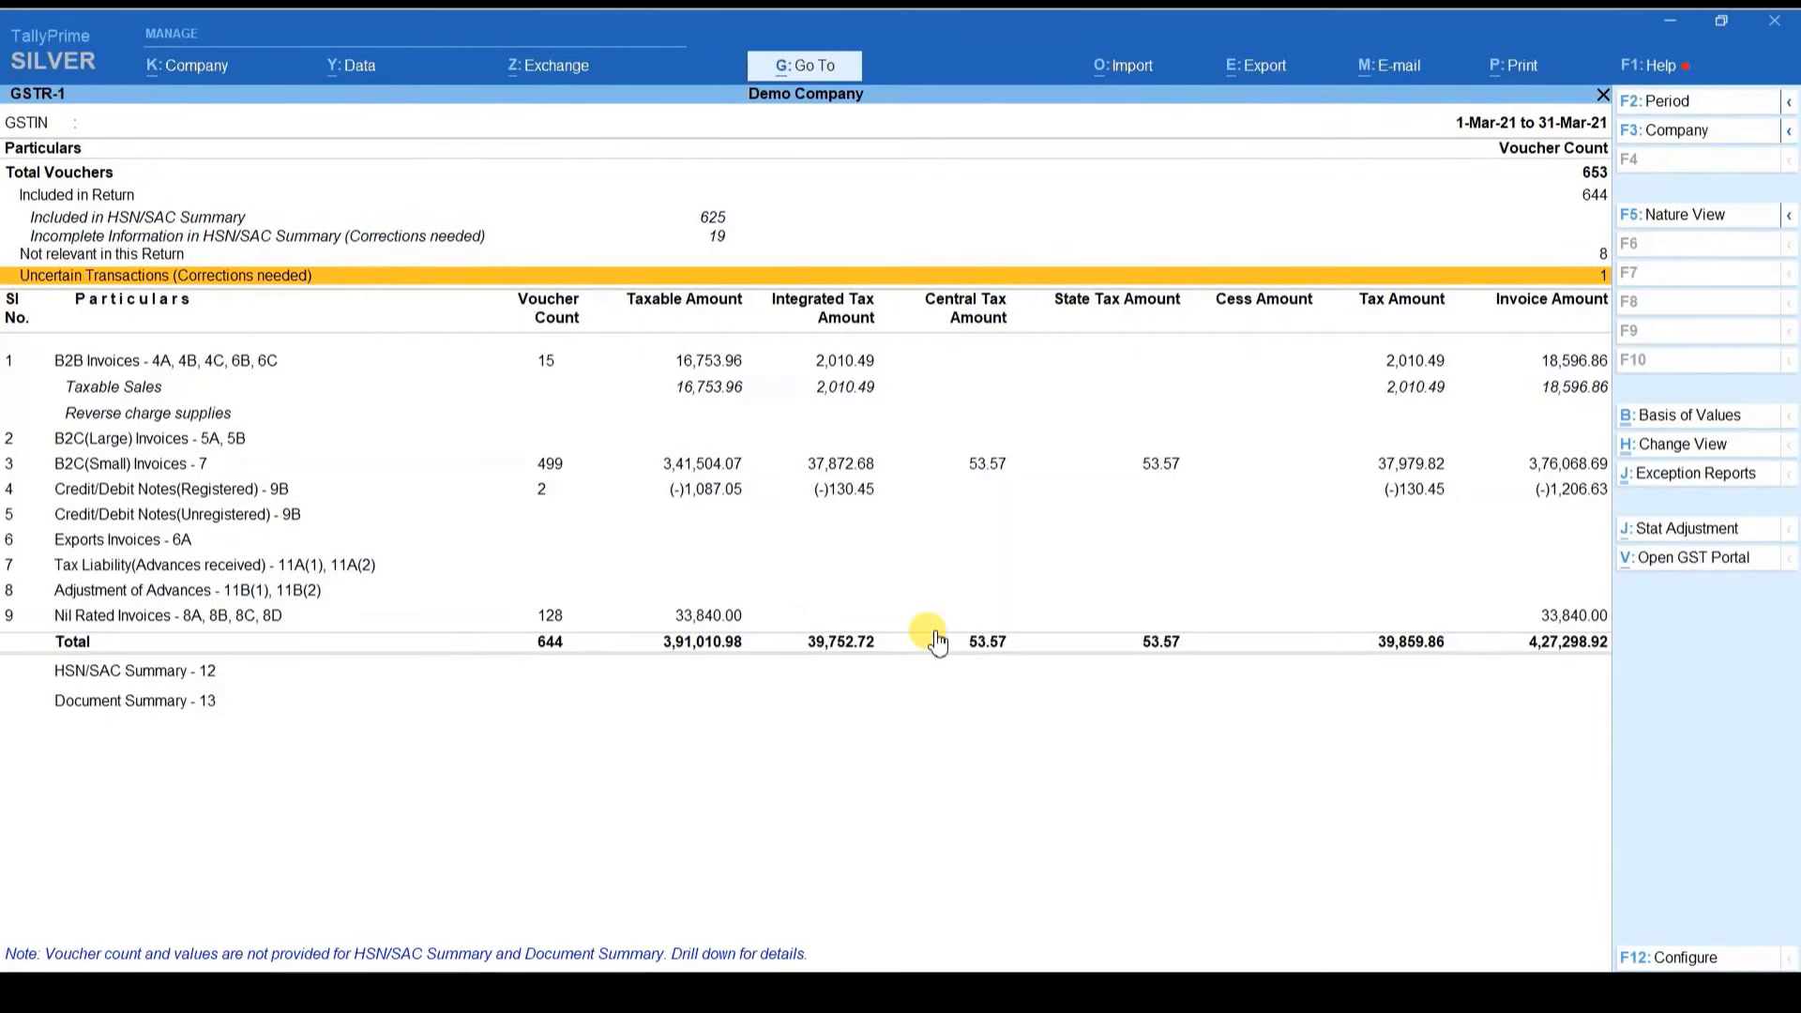
pyautogui.press('Return')
pyautogui.press('Return')
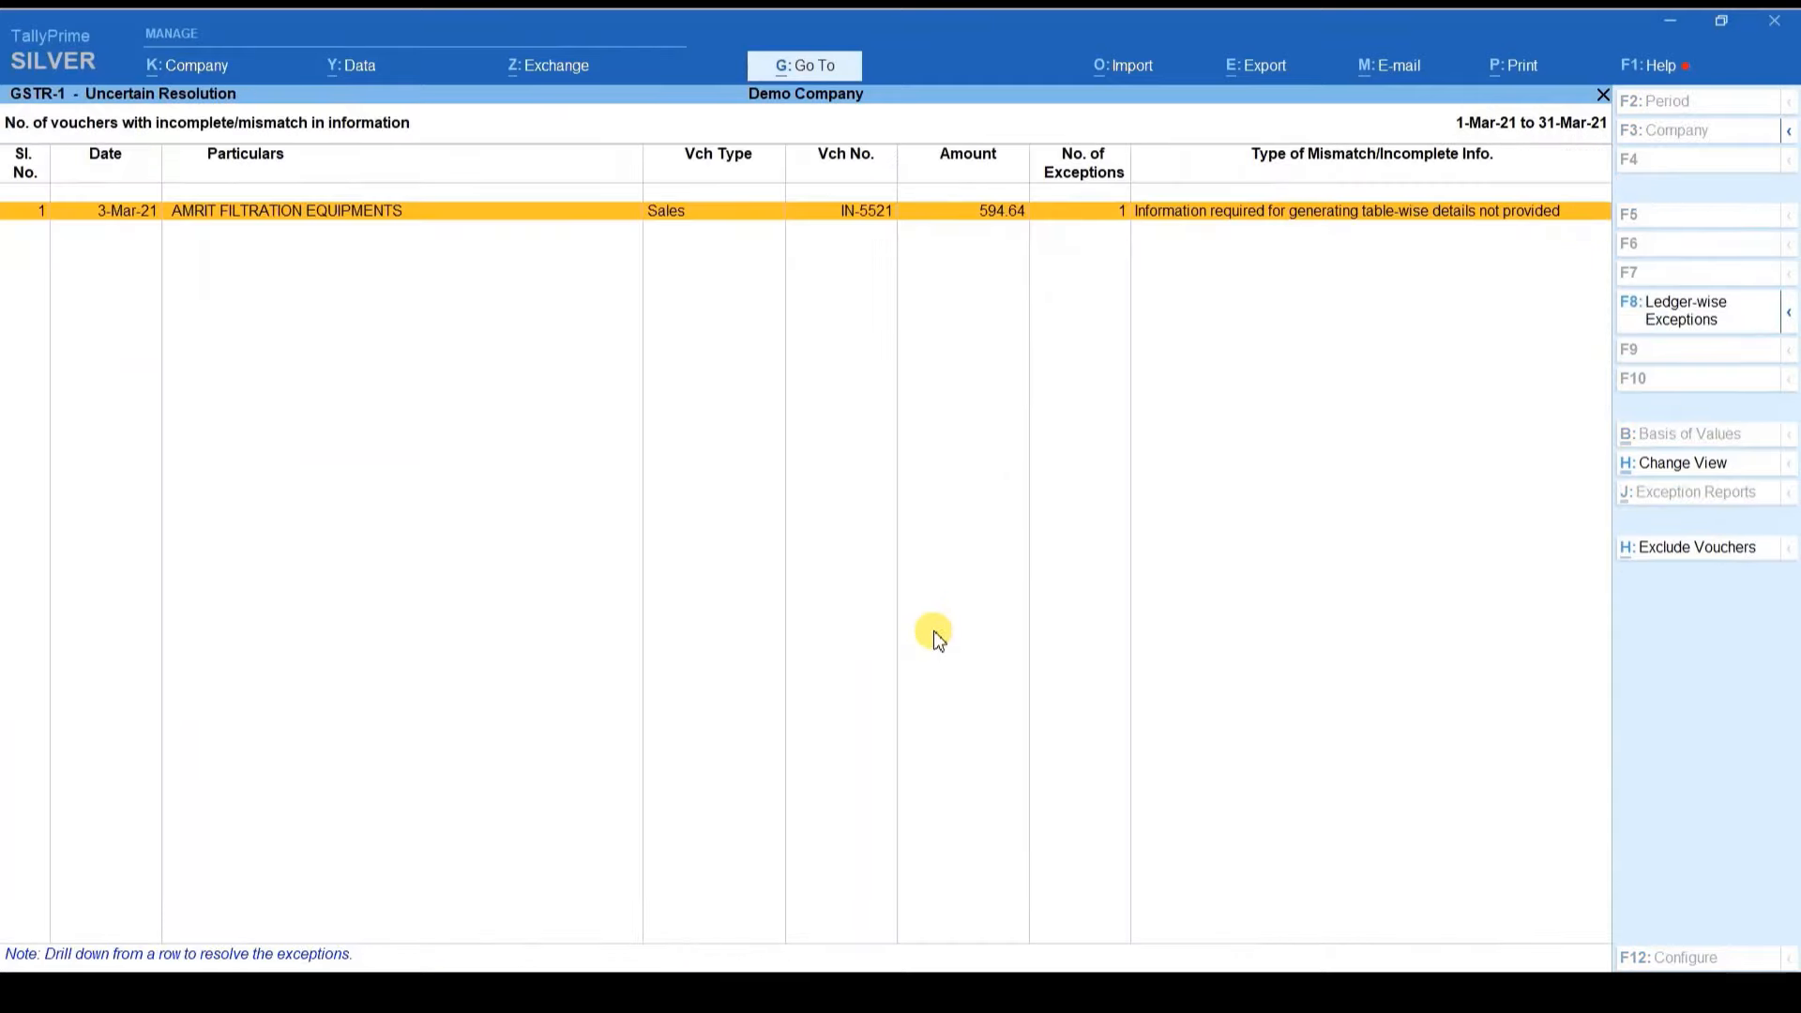
pyautogui.hotkey('ctrl', 'Return')
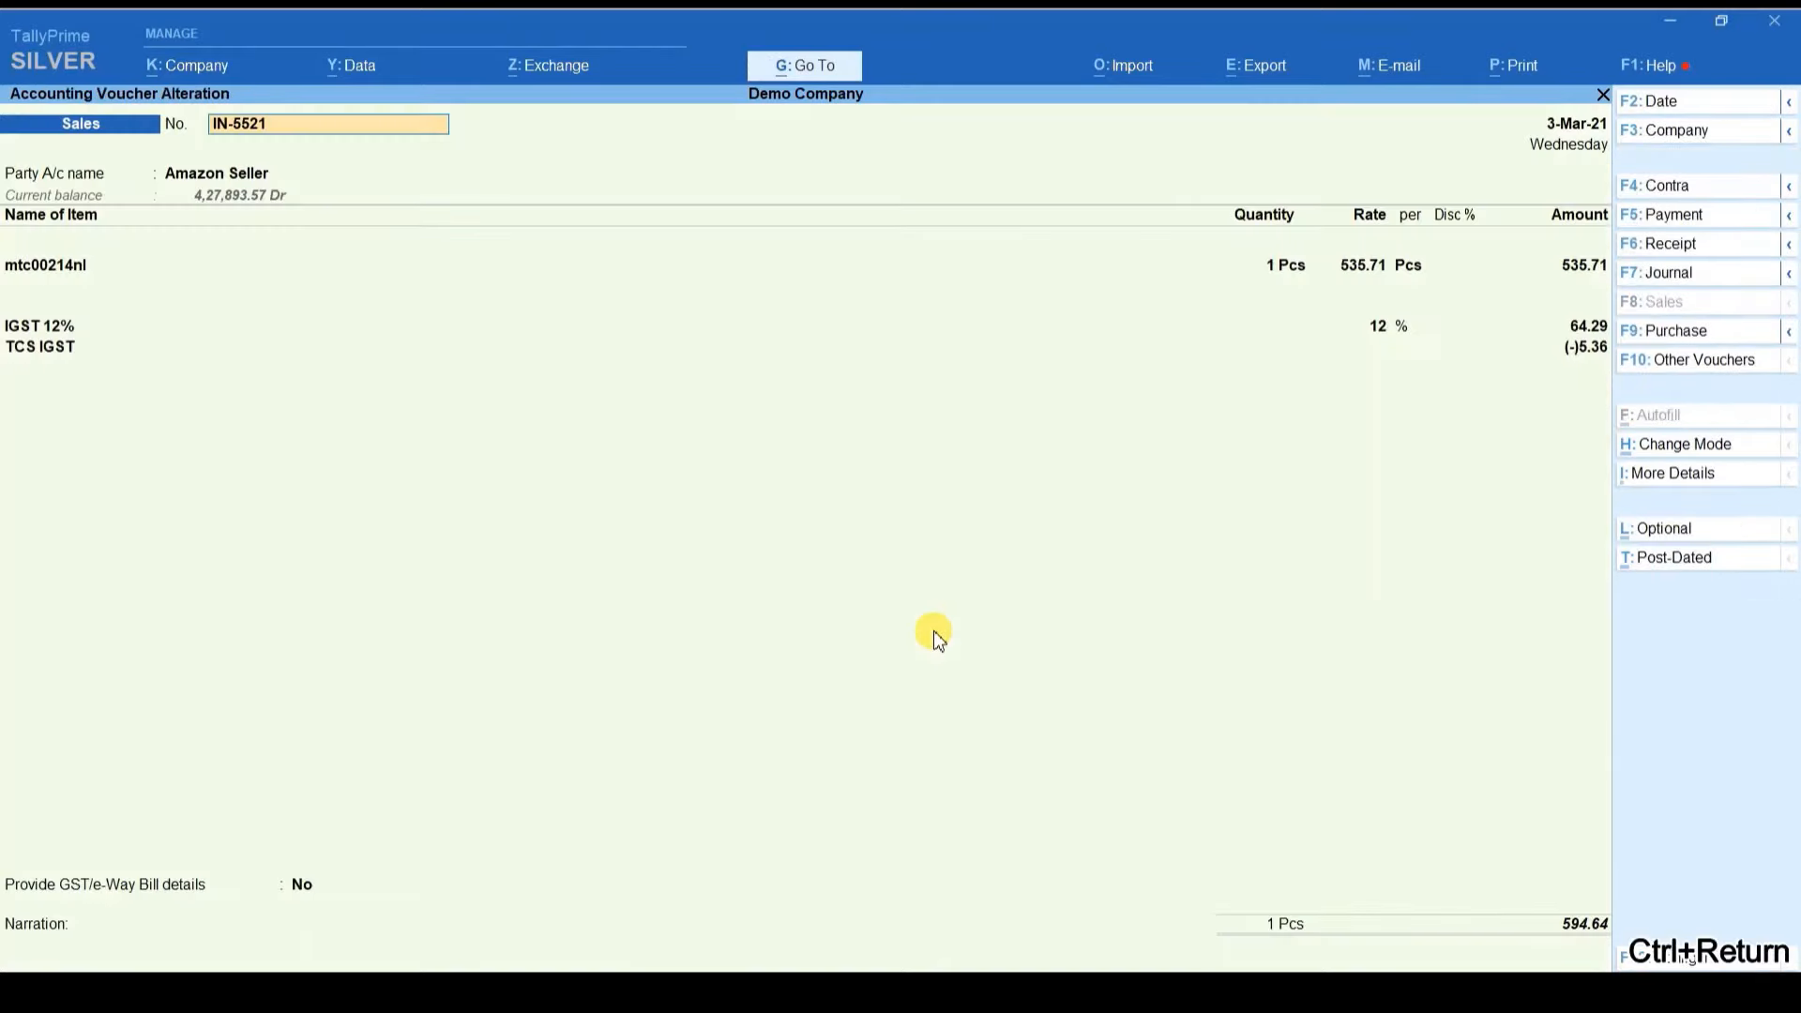
pyautogui.press('Escape')
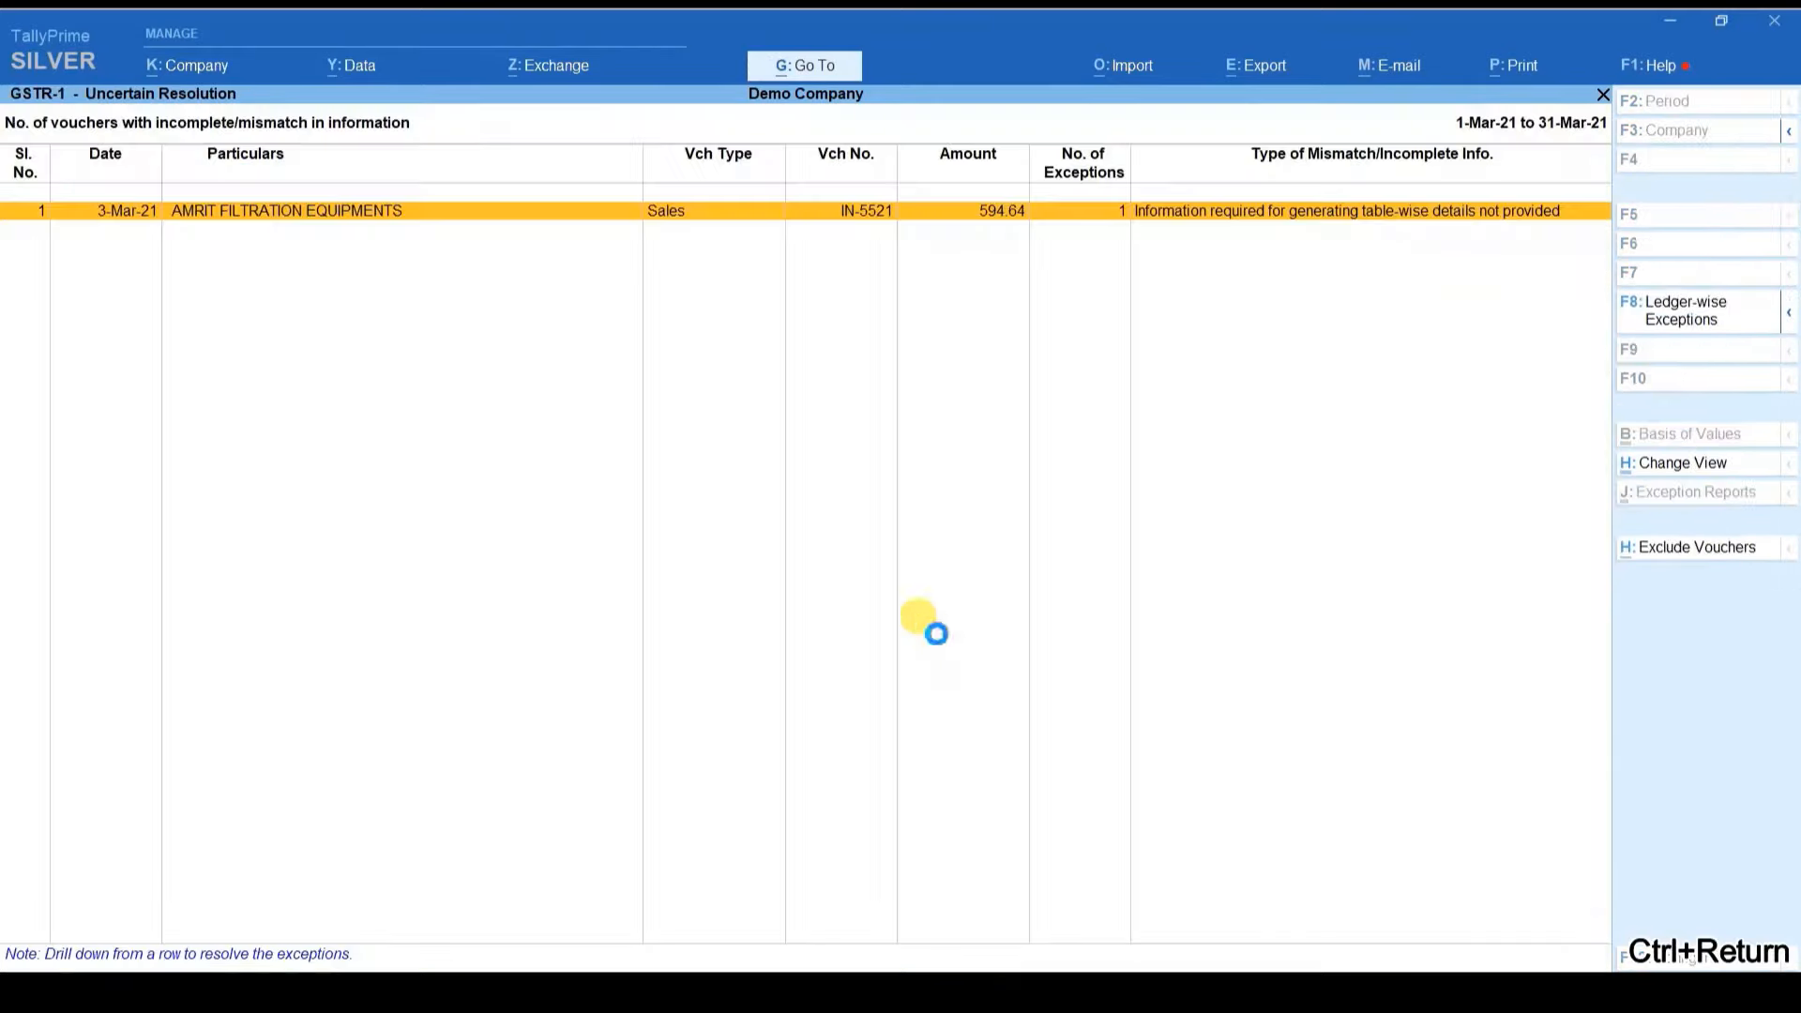
pyautogui.press('Return')
pyautogui.hotkey('ctrl', 'c')
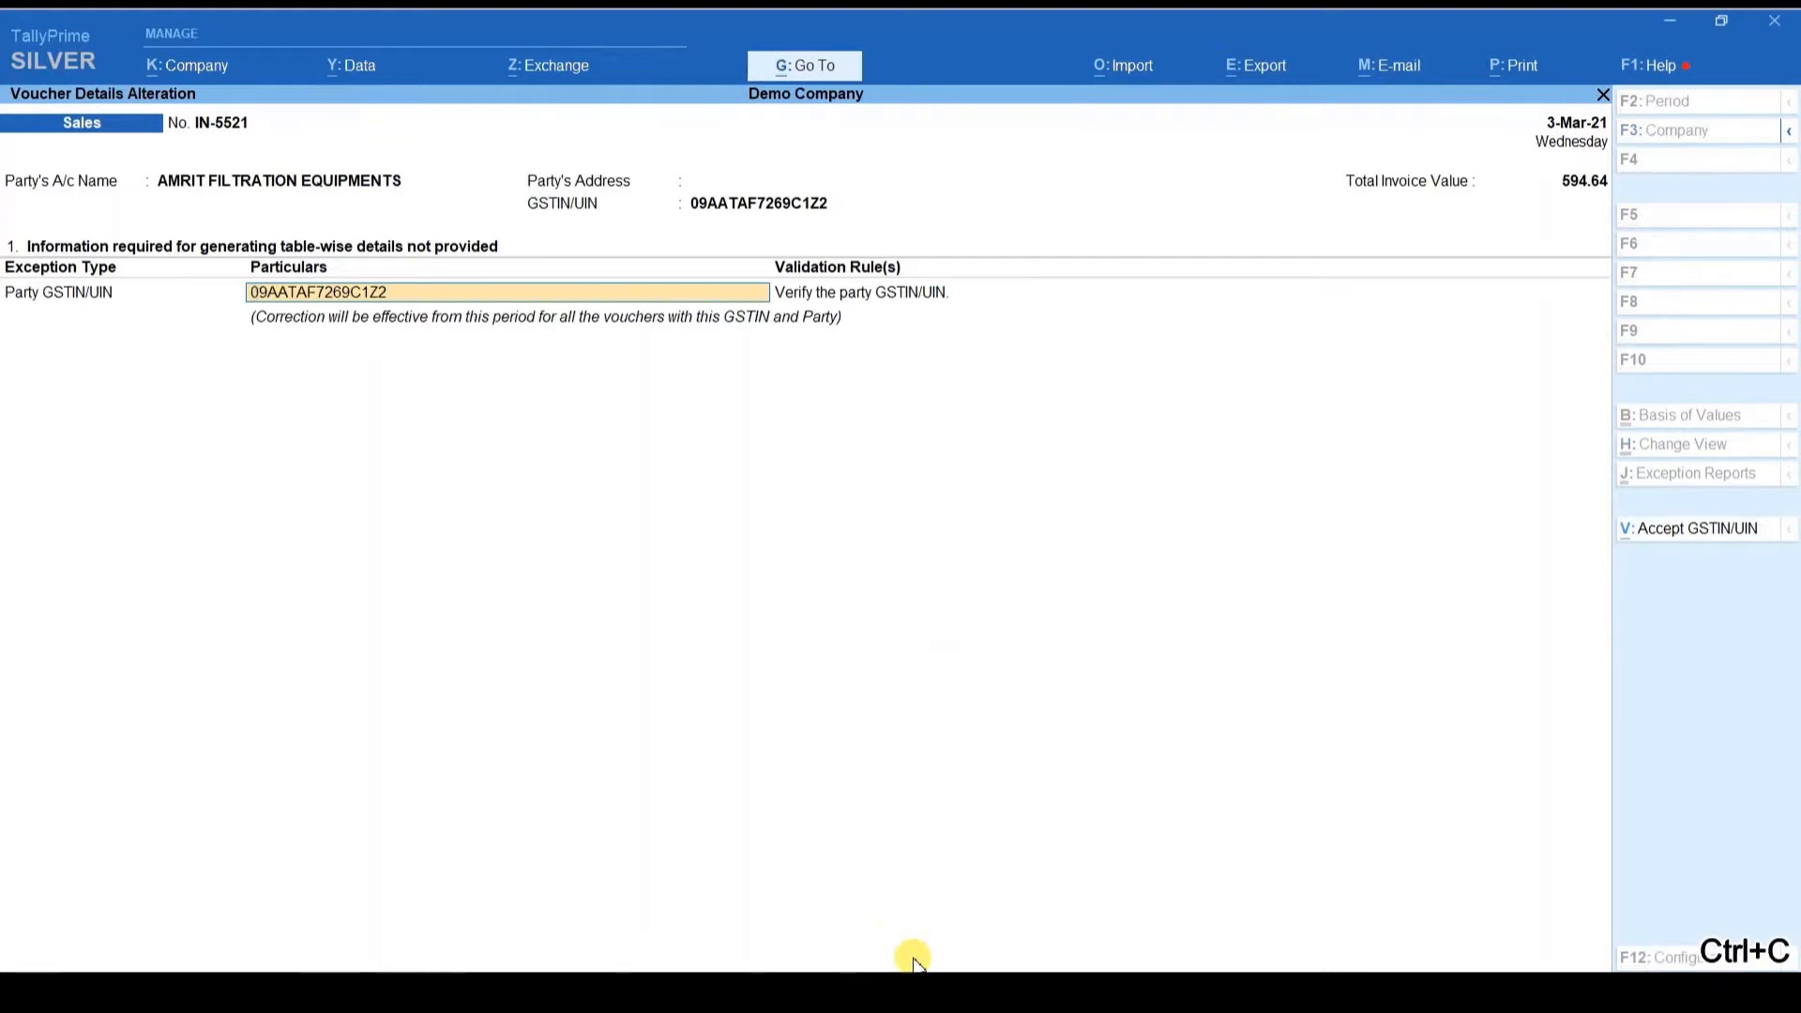
# Step: Search the copied party GSTIN on the GST portal with the captcha, finding it invalid
pyautogui.hotkey('alt', 'Tab')
pyautogui.hotkey('ctrl', 'a')
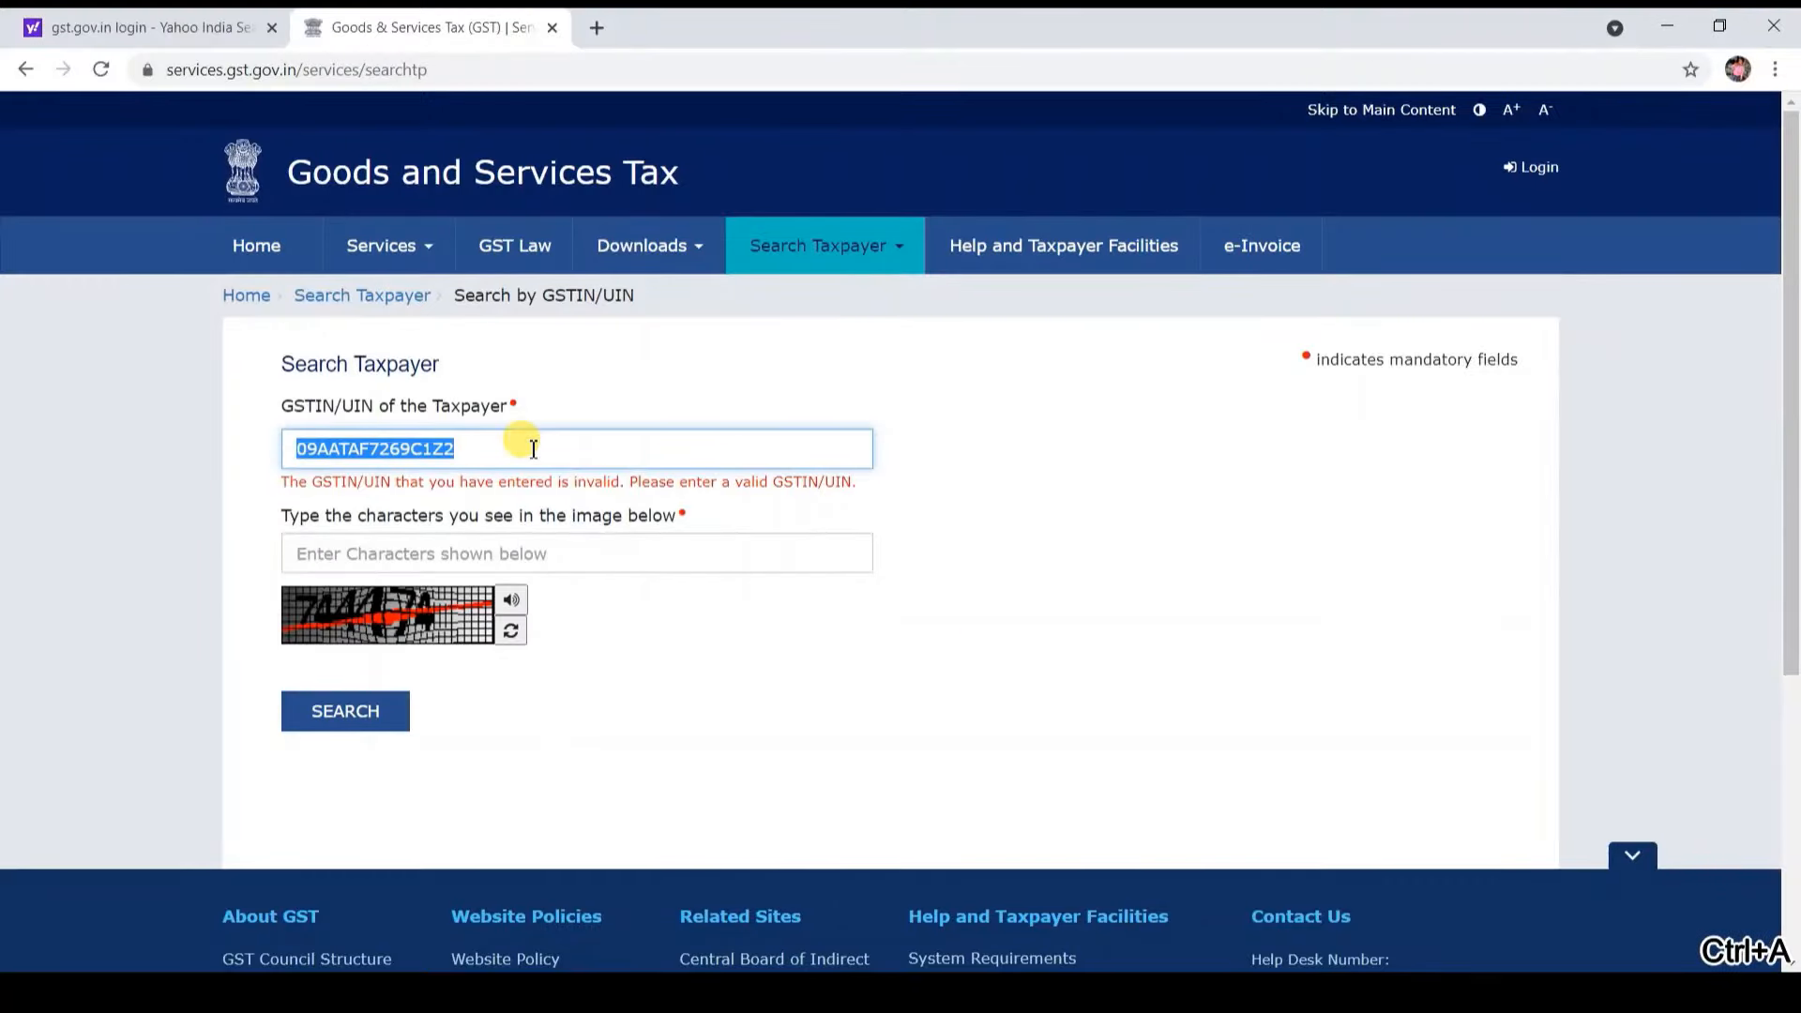
pyautogui.hotkey('ctrl', 'v')
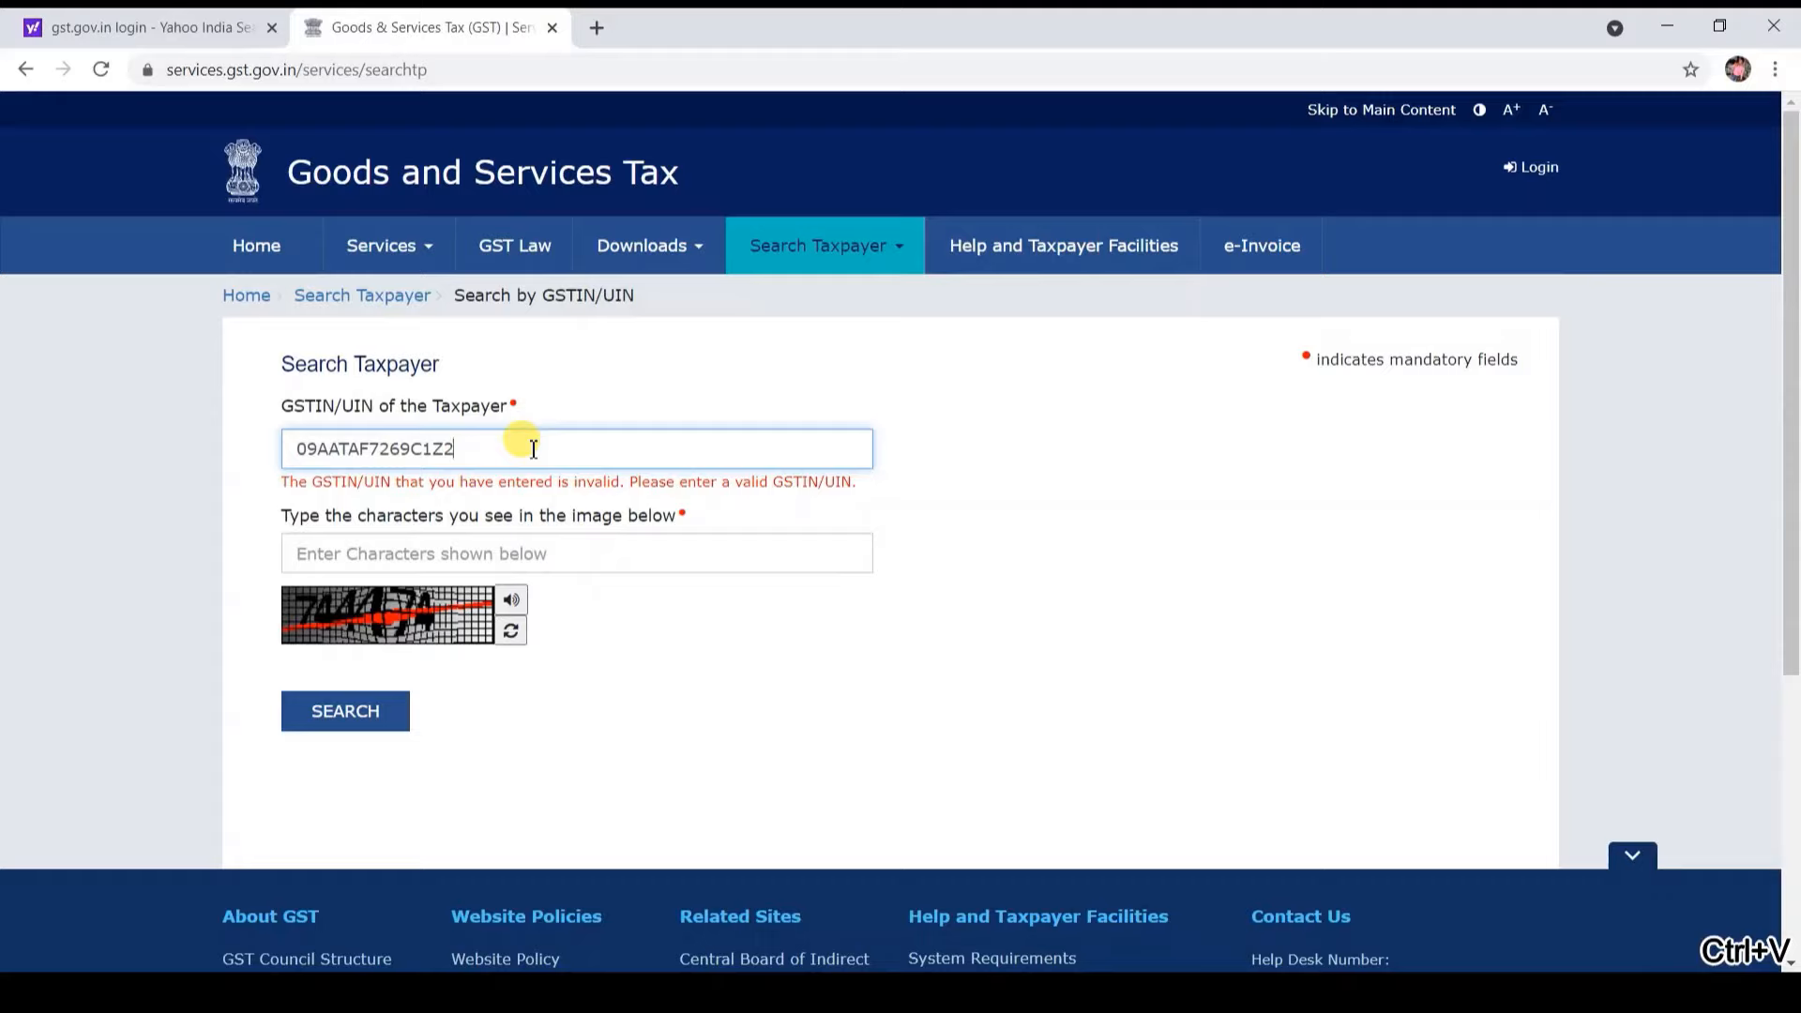
pyautogui.press('Tab')
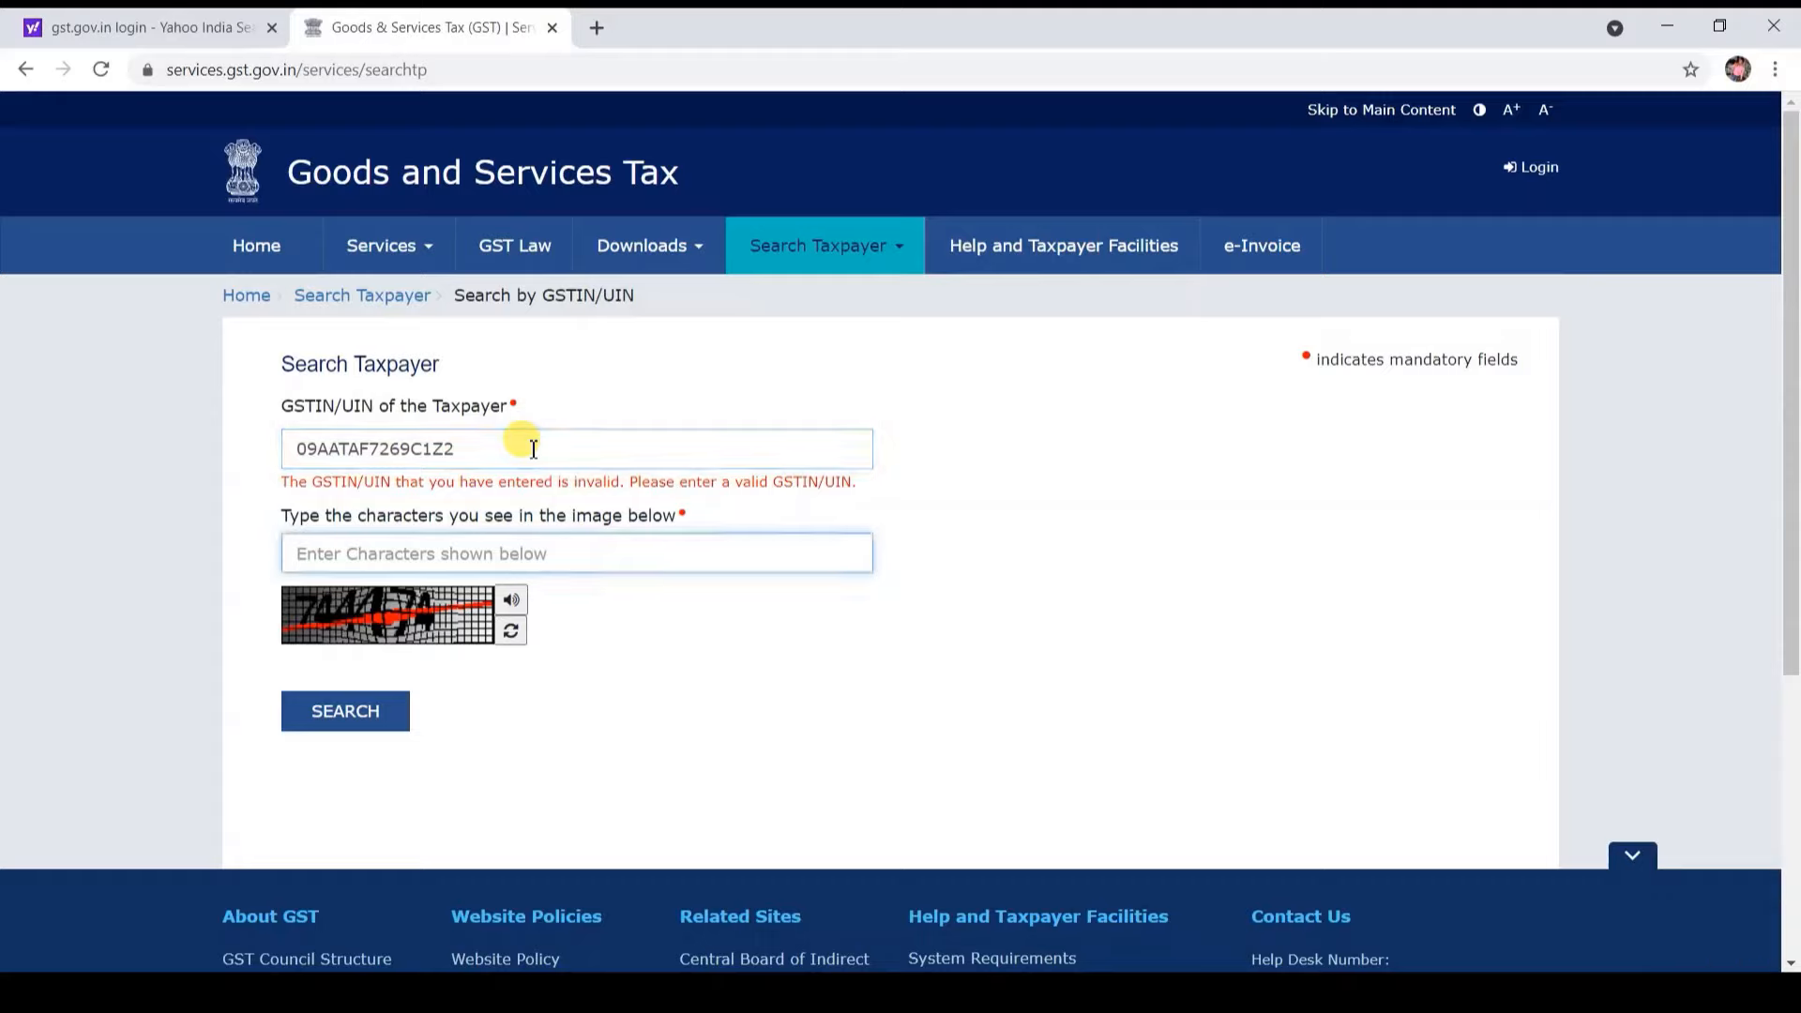
pyautogui.write('744474')
pyautogui.press('Return')
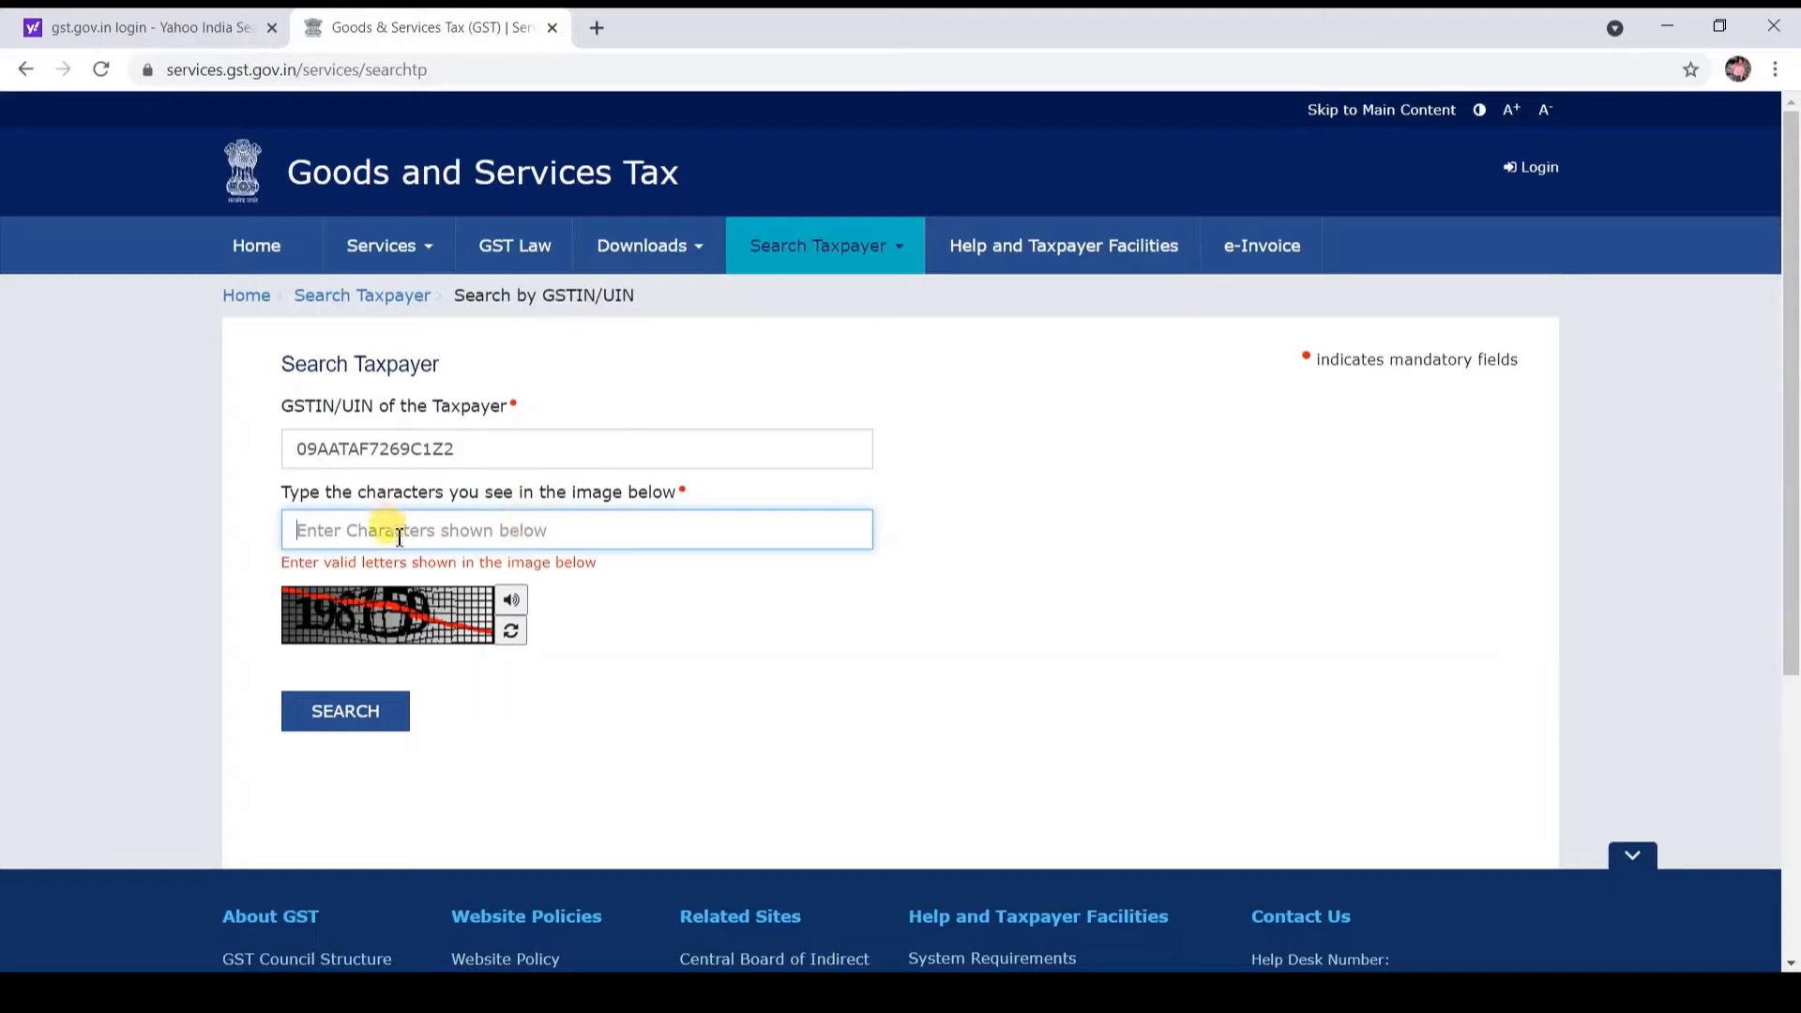
pyautogui.write('196159')
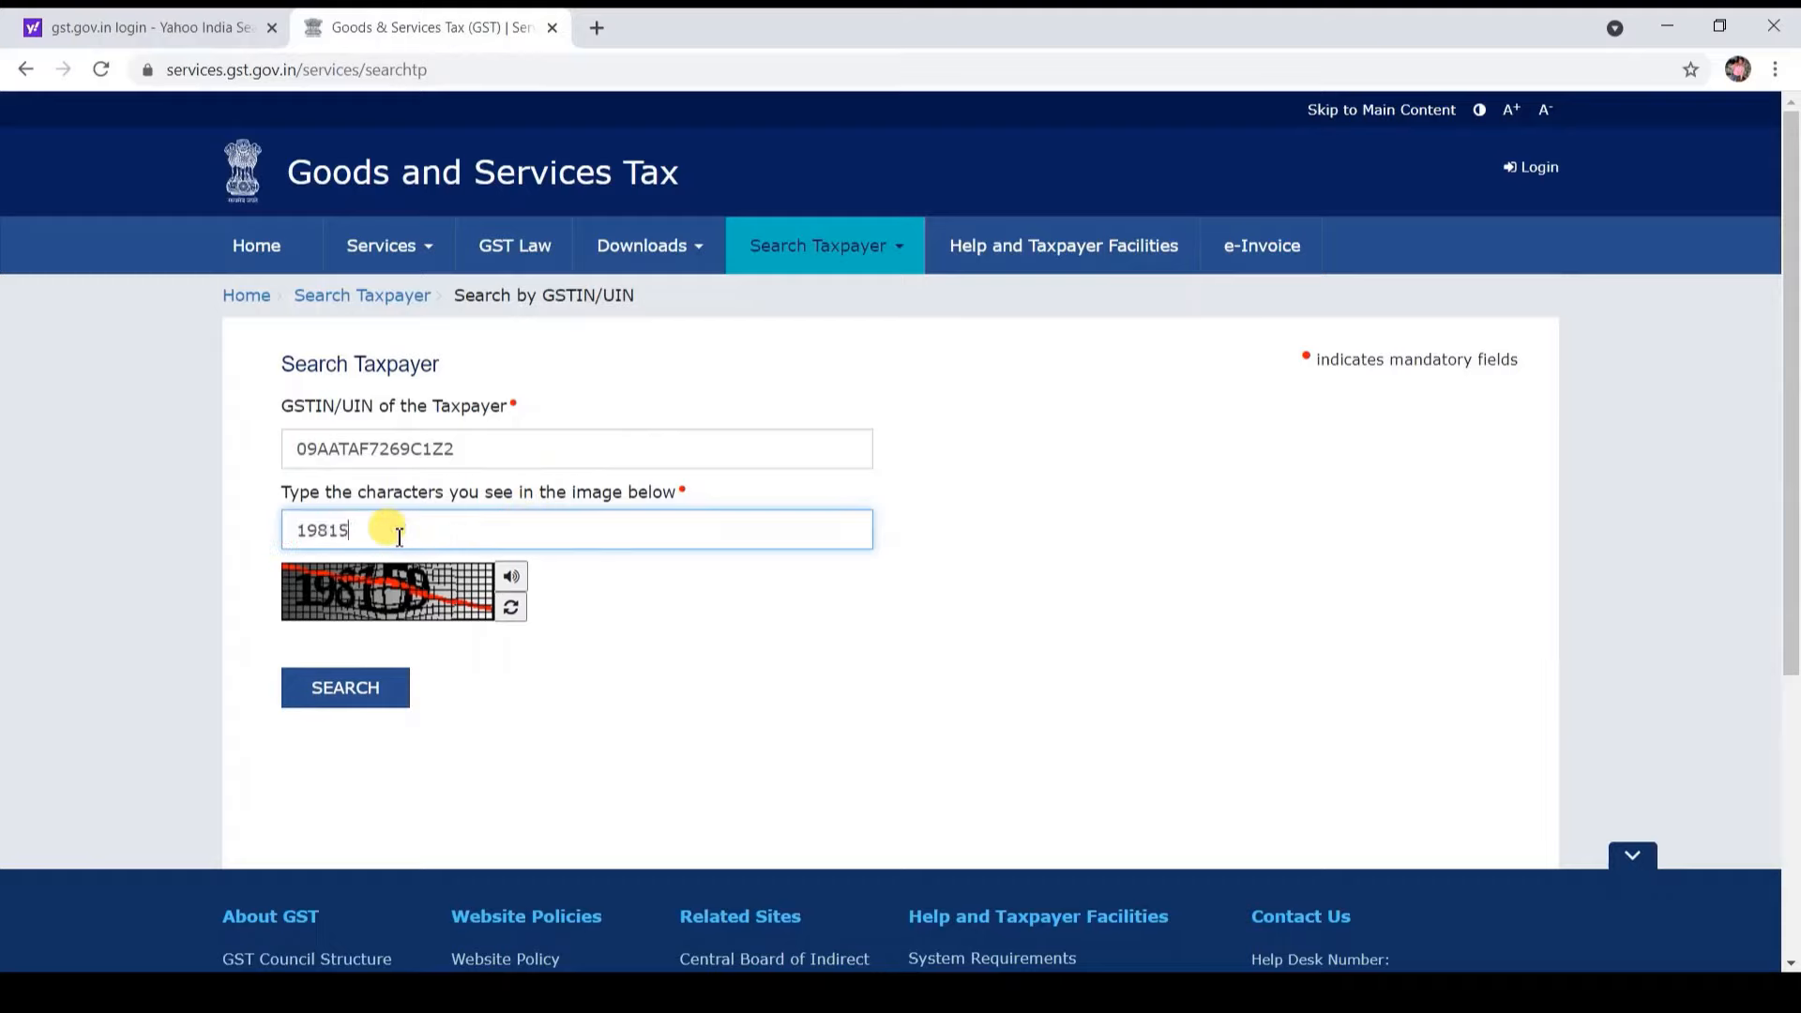
pyautogui.press('Return')
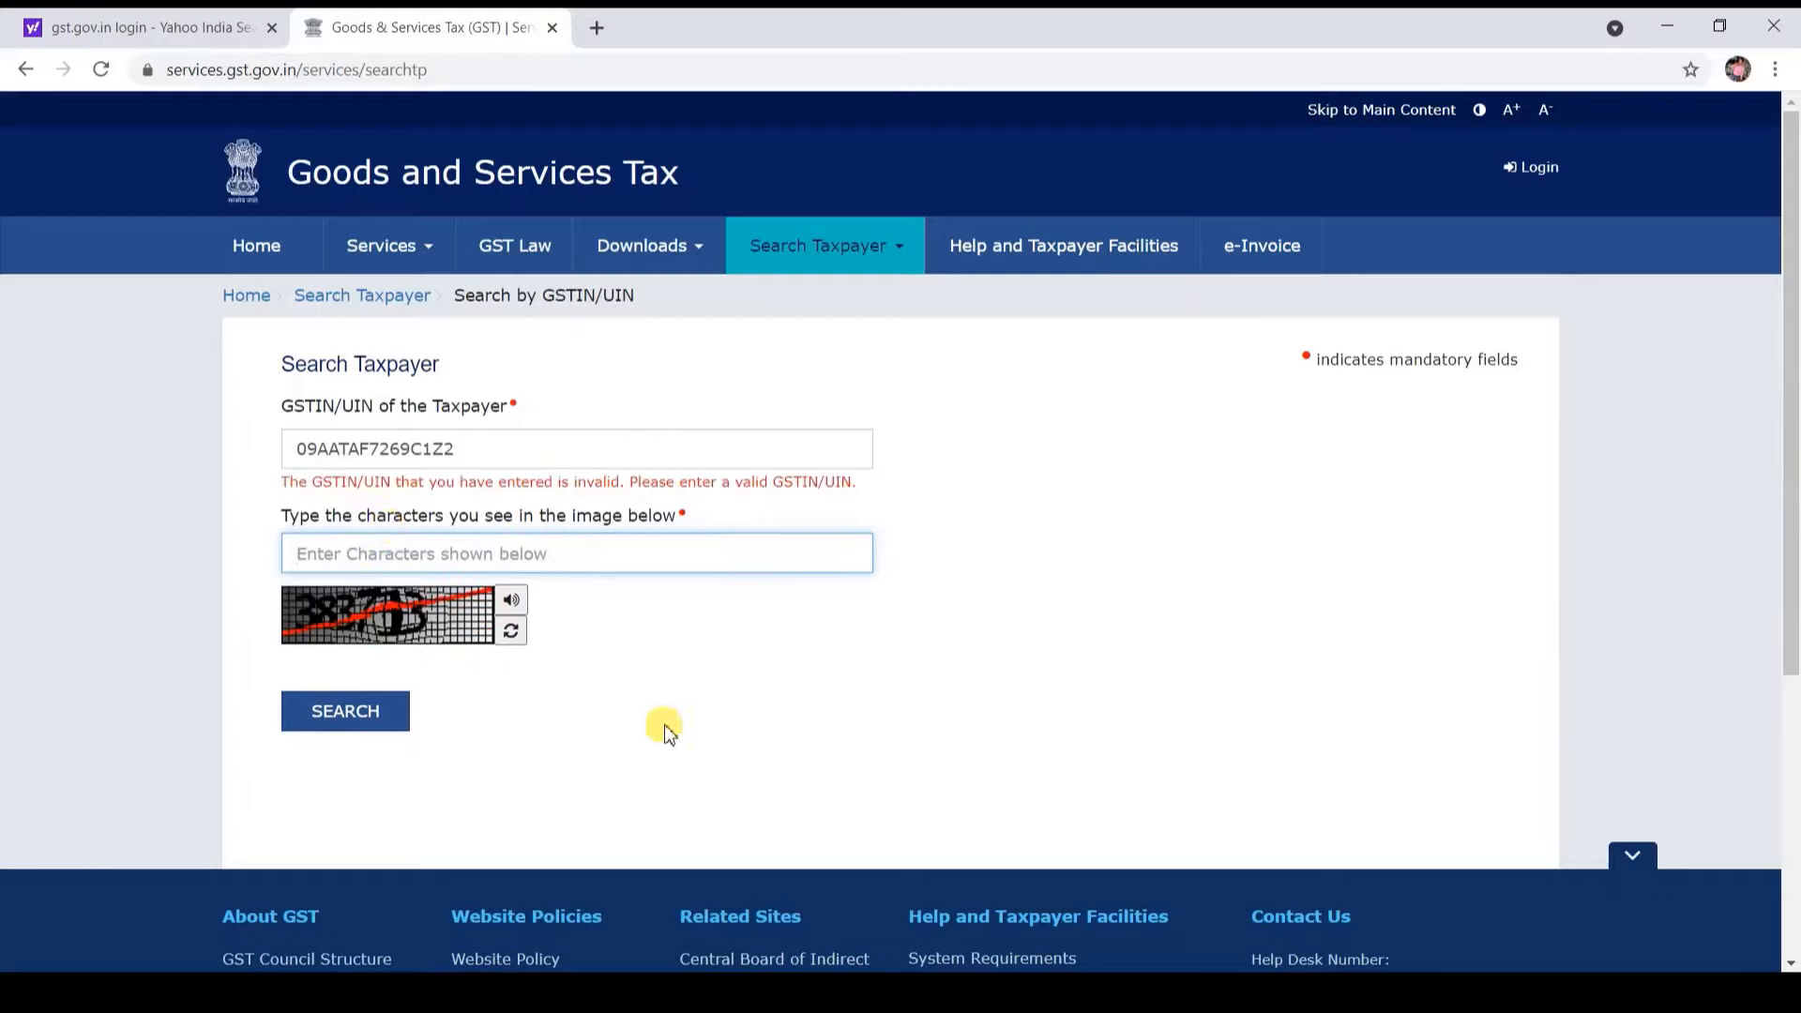
pyautogui.click(672, 750)
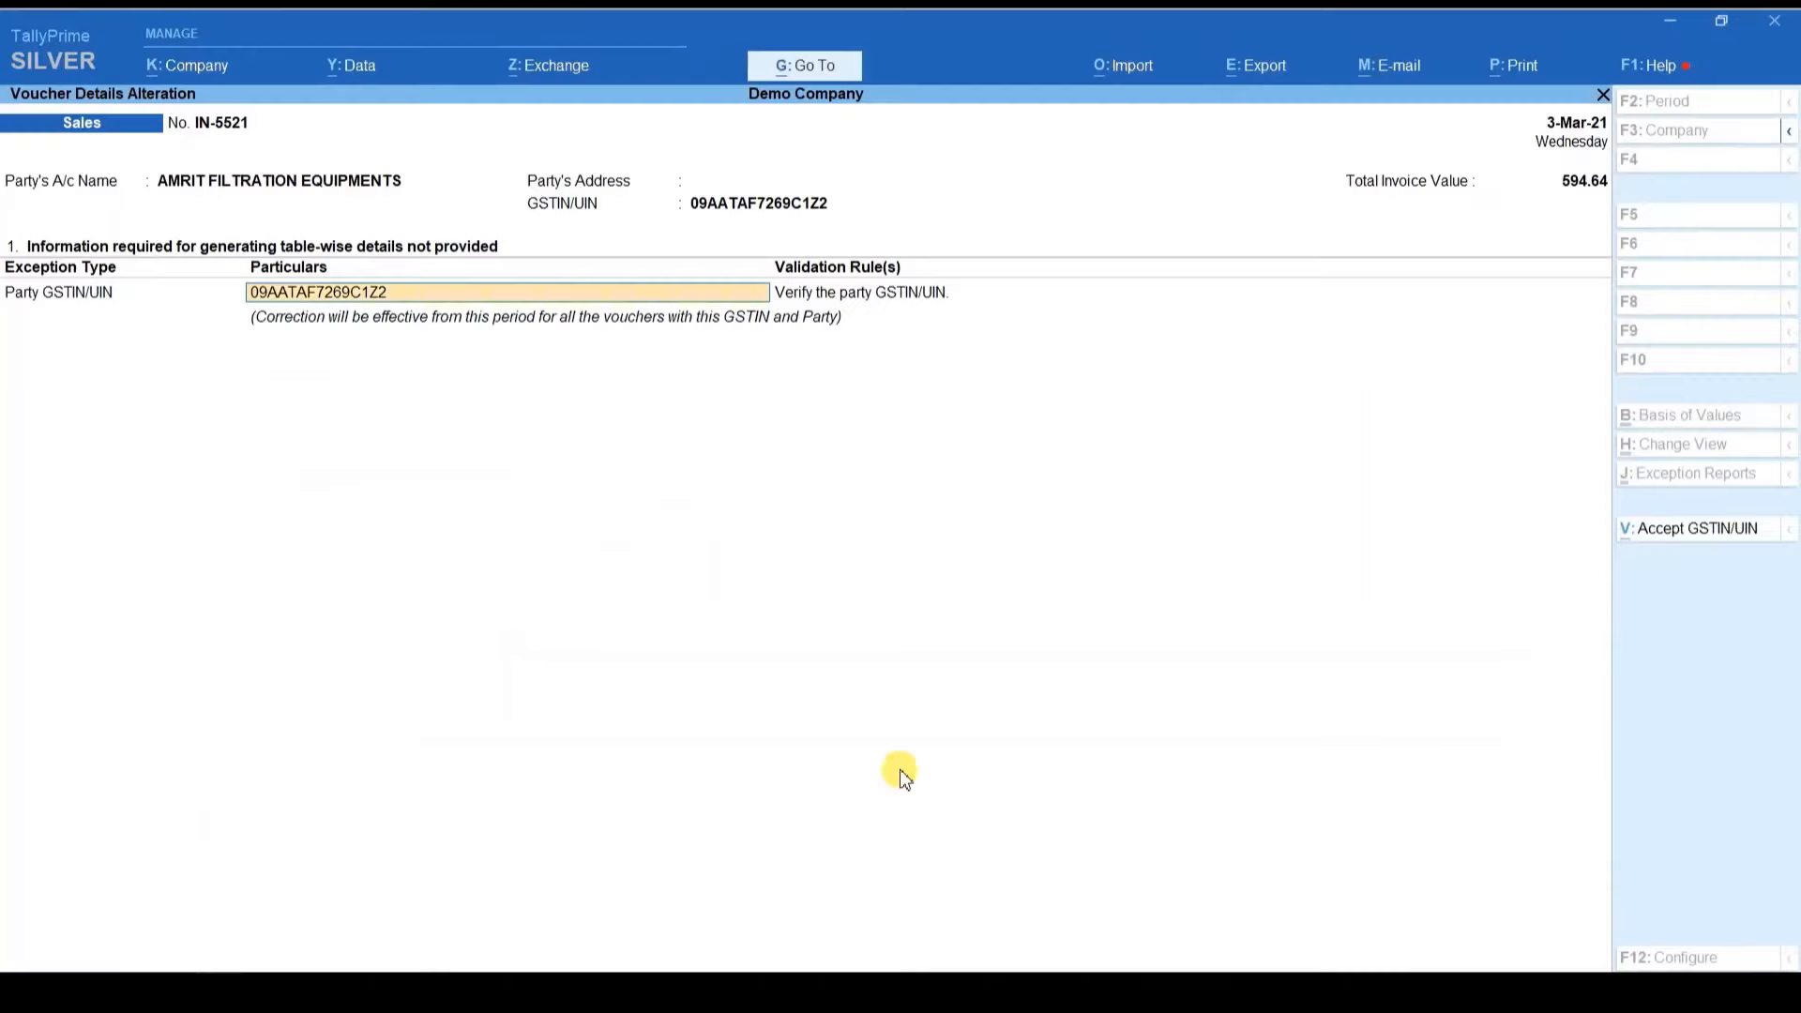
# Step: Leave the GSTIN exception and review the GSTR-1 B2B Invoices register
pyautogui.press('BackSpace')
pyautogui.press('Escape')
pyautogui.press('Escape')
pyautogui.press('Escape')
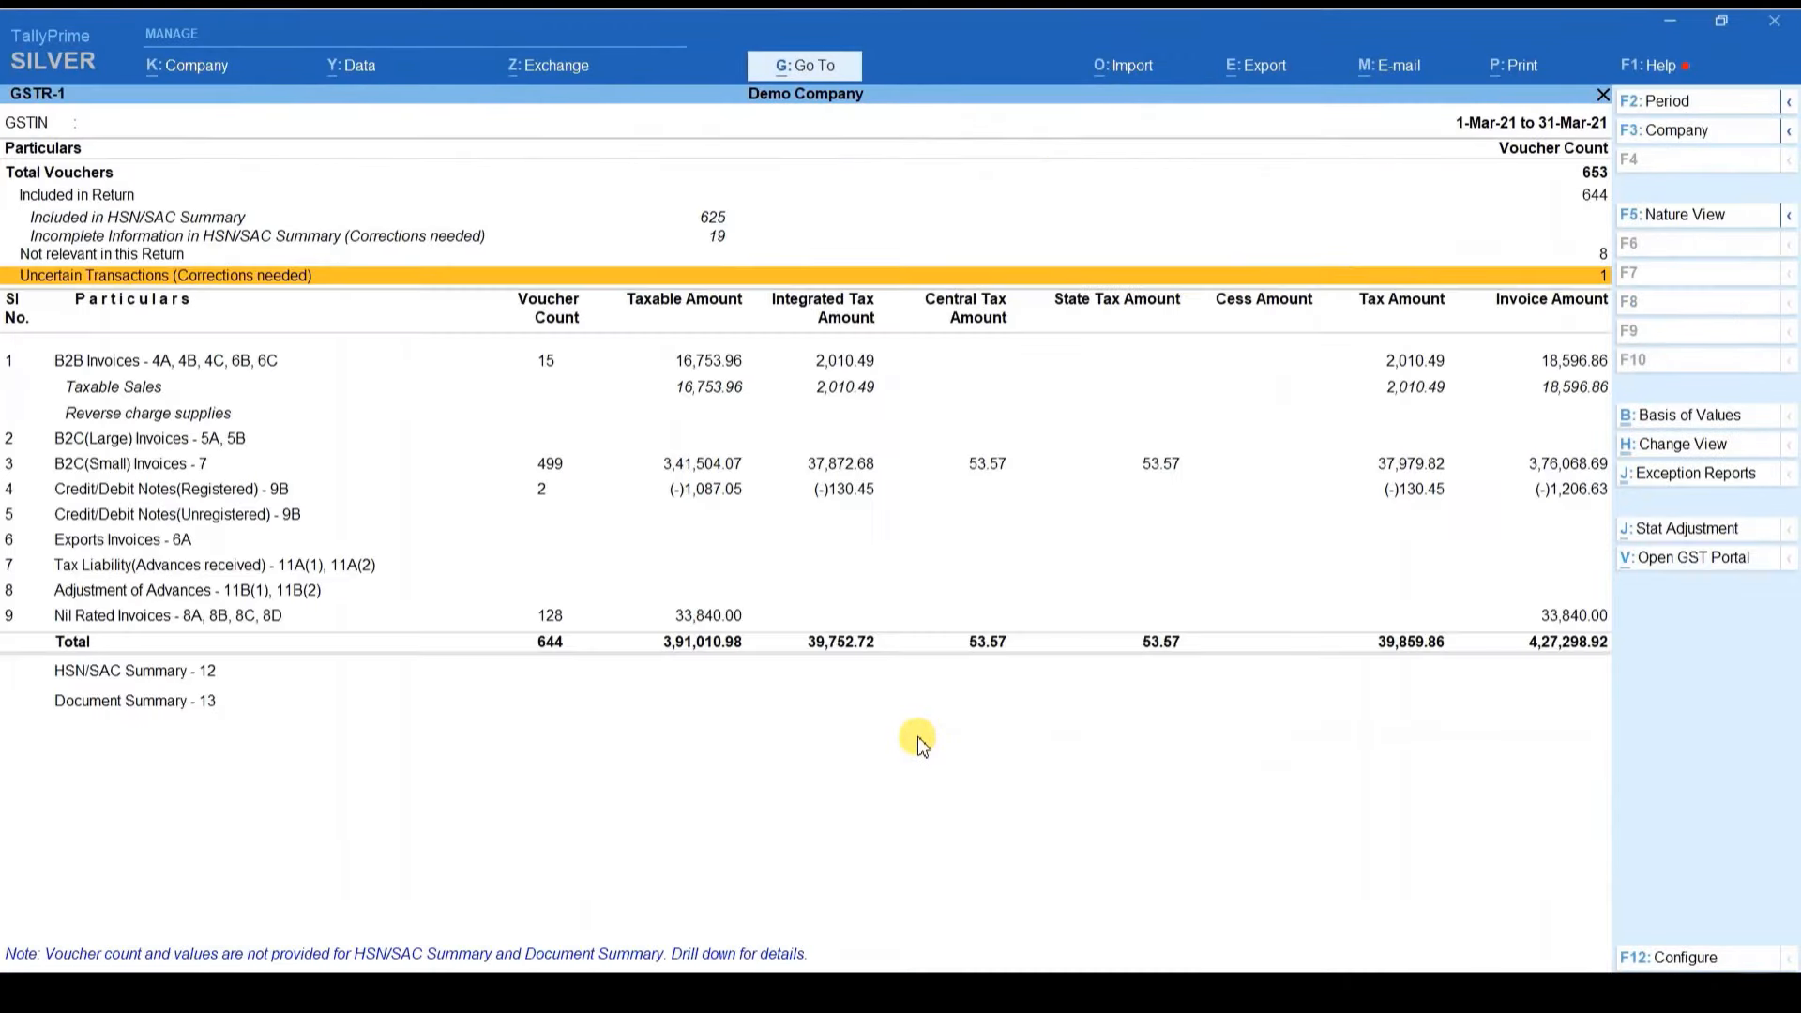
pyautogui.press('Down')
pyautogui.press('Down')
pyautogui.press('Up')
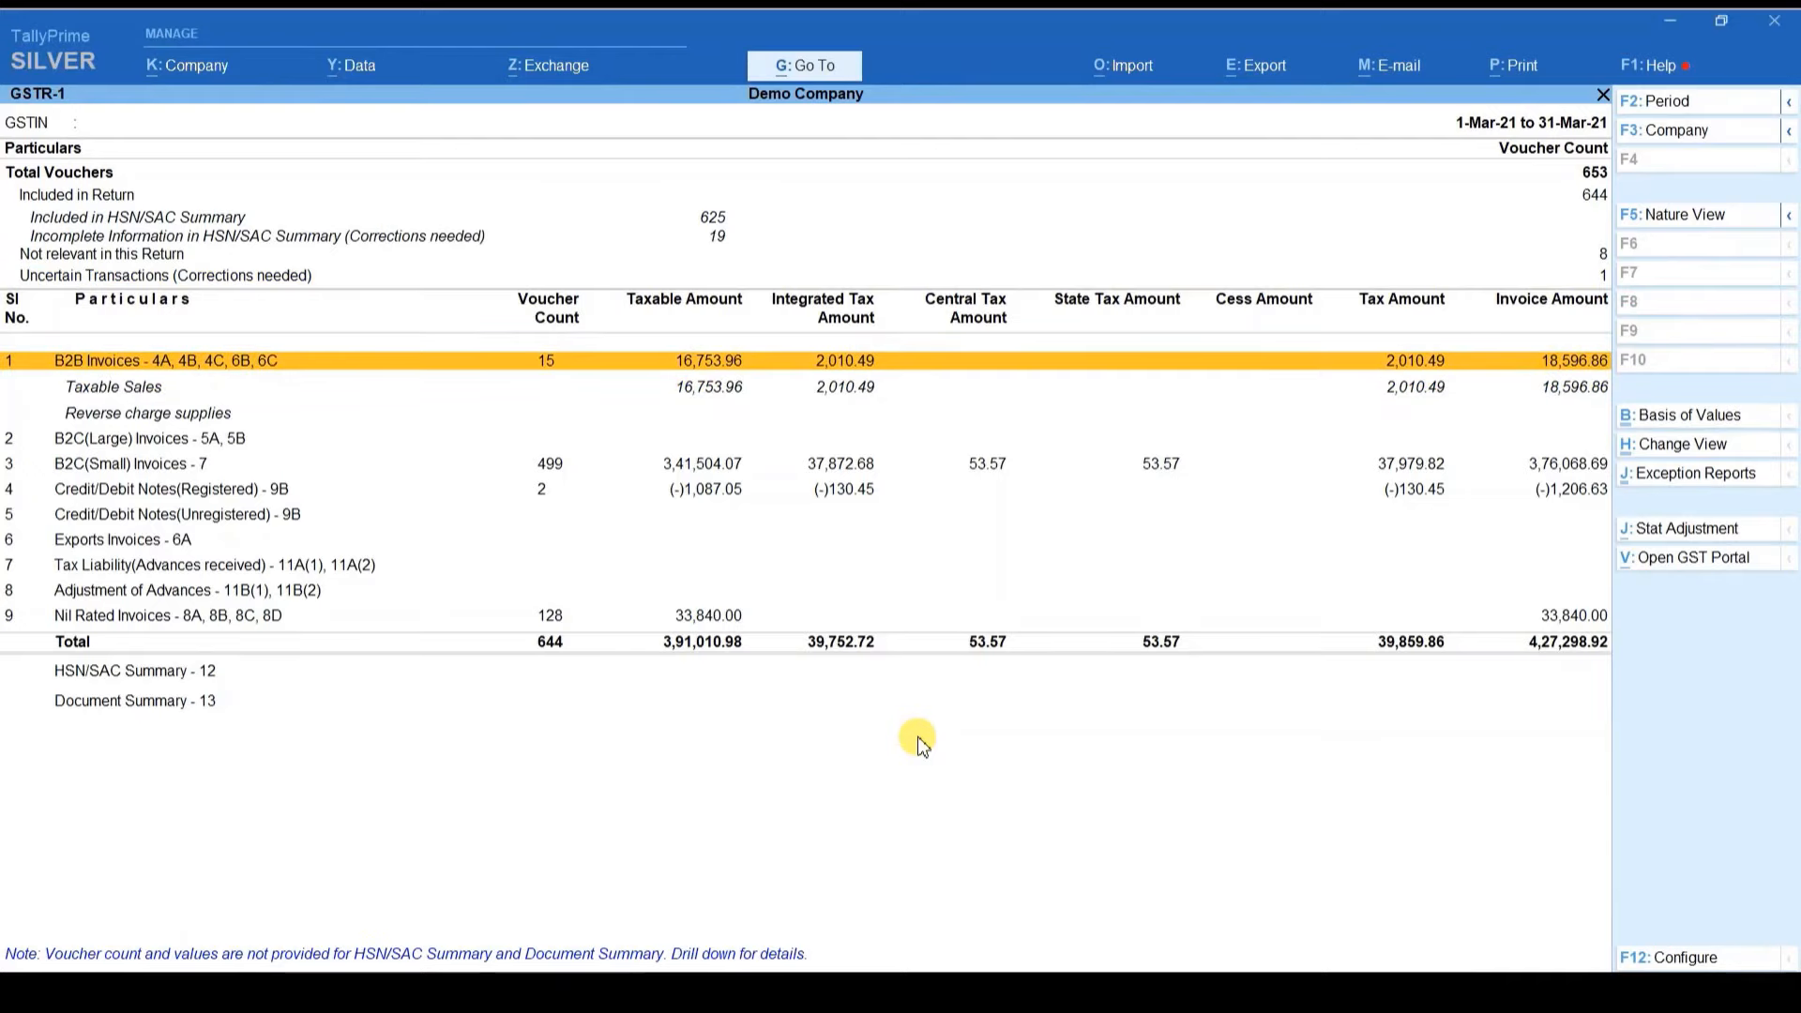
pyautogui.press('Return')
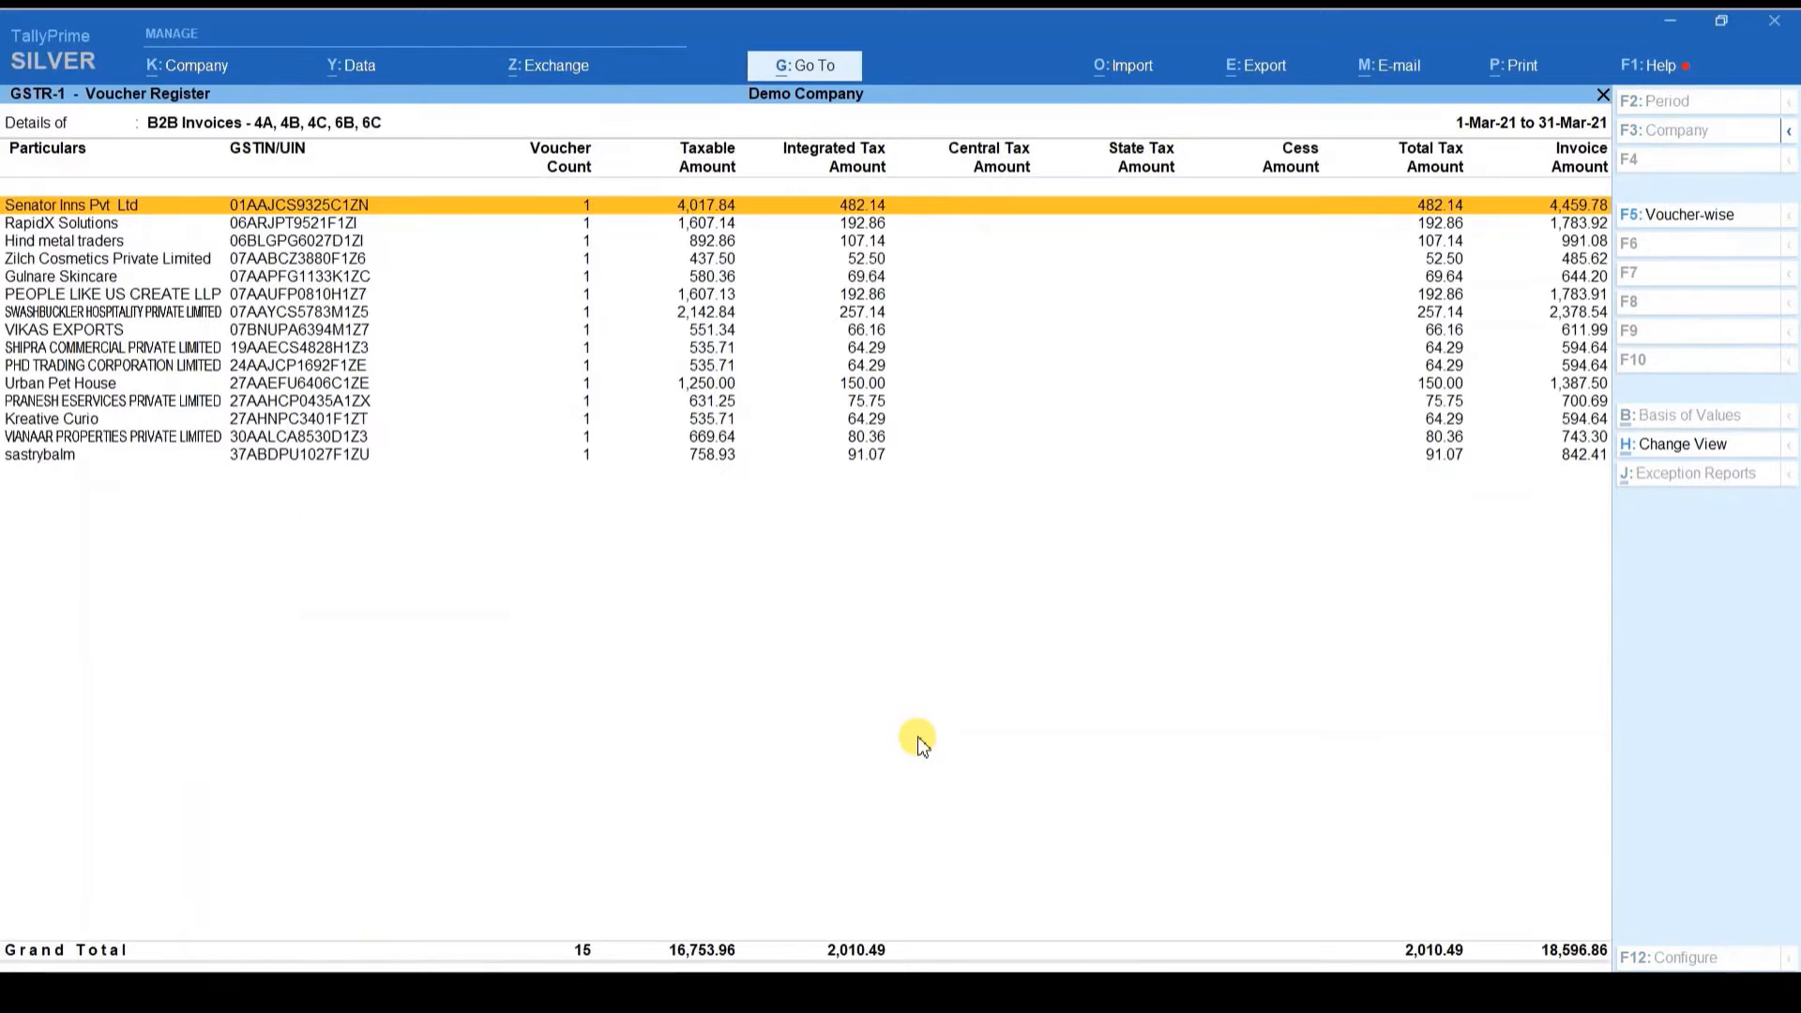
pyautogui.press('Escape')
# Step: Review the registered credit notes and B2C(Small) state-wise registers, then exit TallyPrime
pyautogui.press('Down')
pyautogui.press('Down')
pyautogui.press('Down')
pyautogui.press('Down')
pyautogui.press('Down')
pyautogui.press('Return')
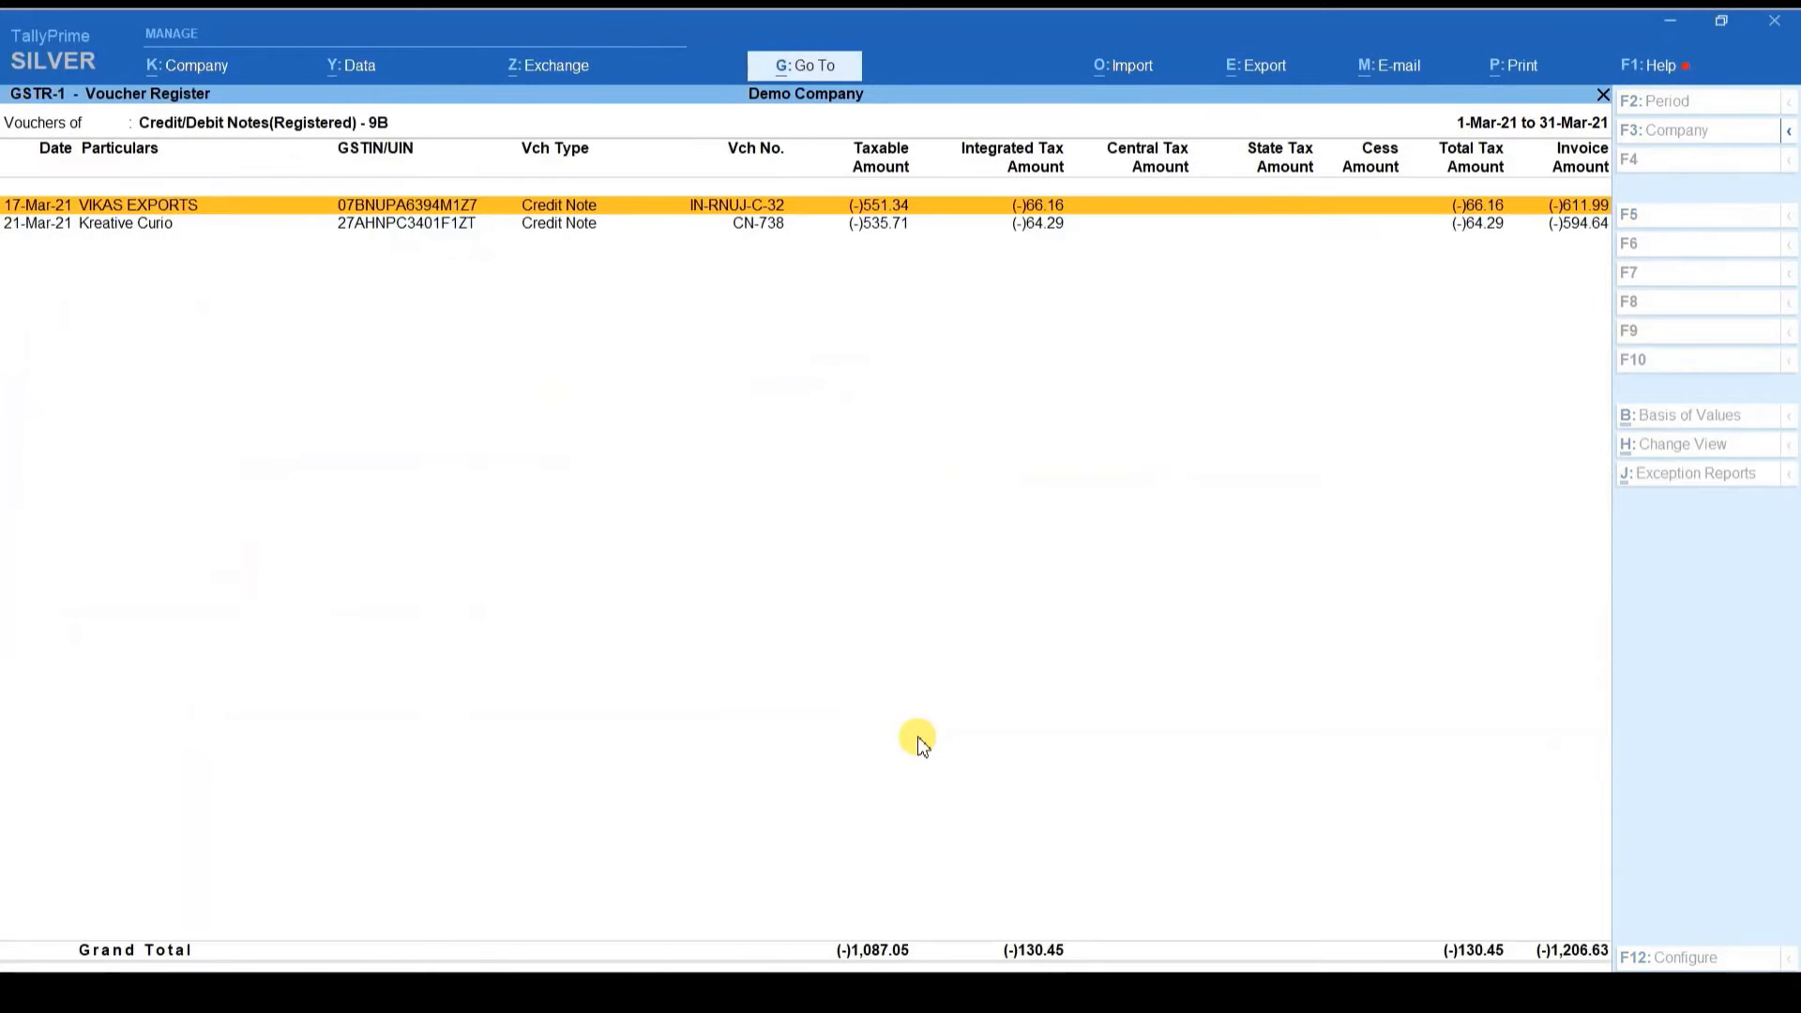
pyautogui.press('Escape')
pyautogui.press('Up')
pyautogui.press('Return')
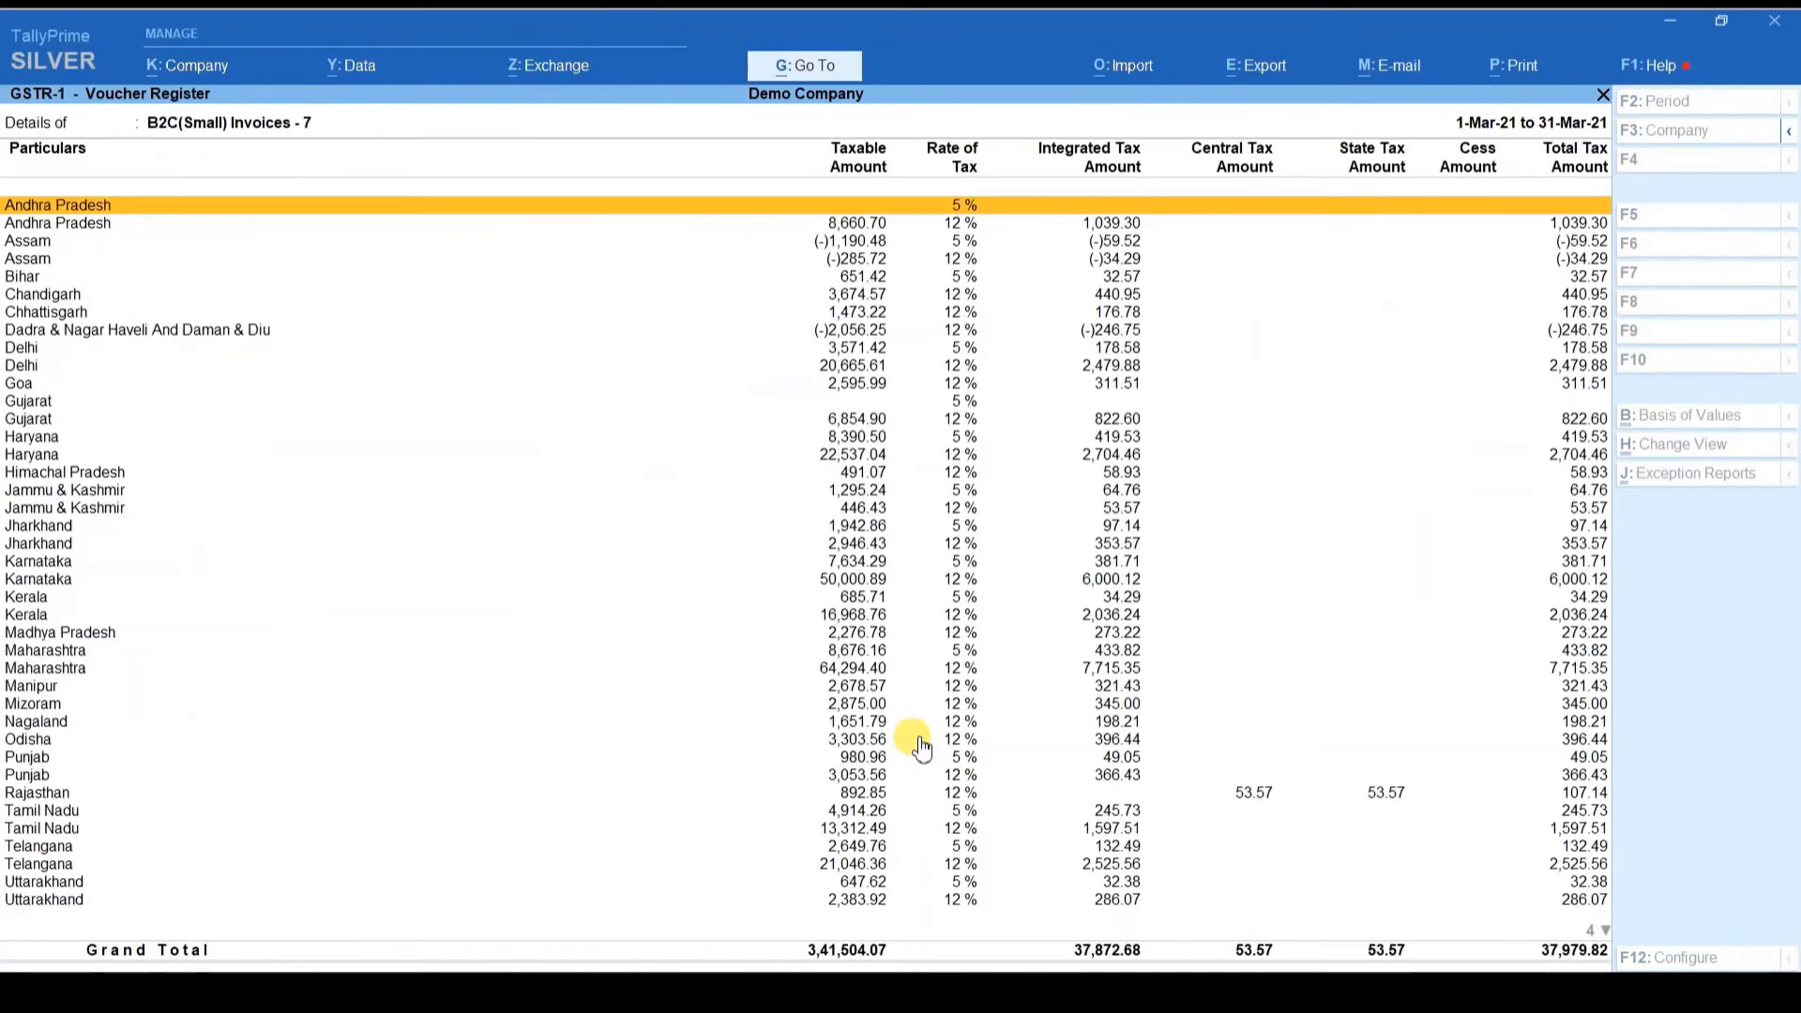
pyautogui.press('Down')
pyautogui.press('Down')
pyautogui.press('Down')
pyautogui.press('Up')
pyautogui.press('Up')
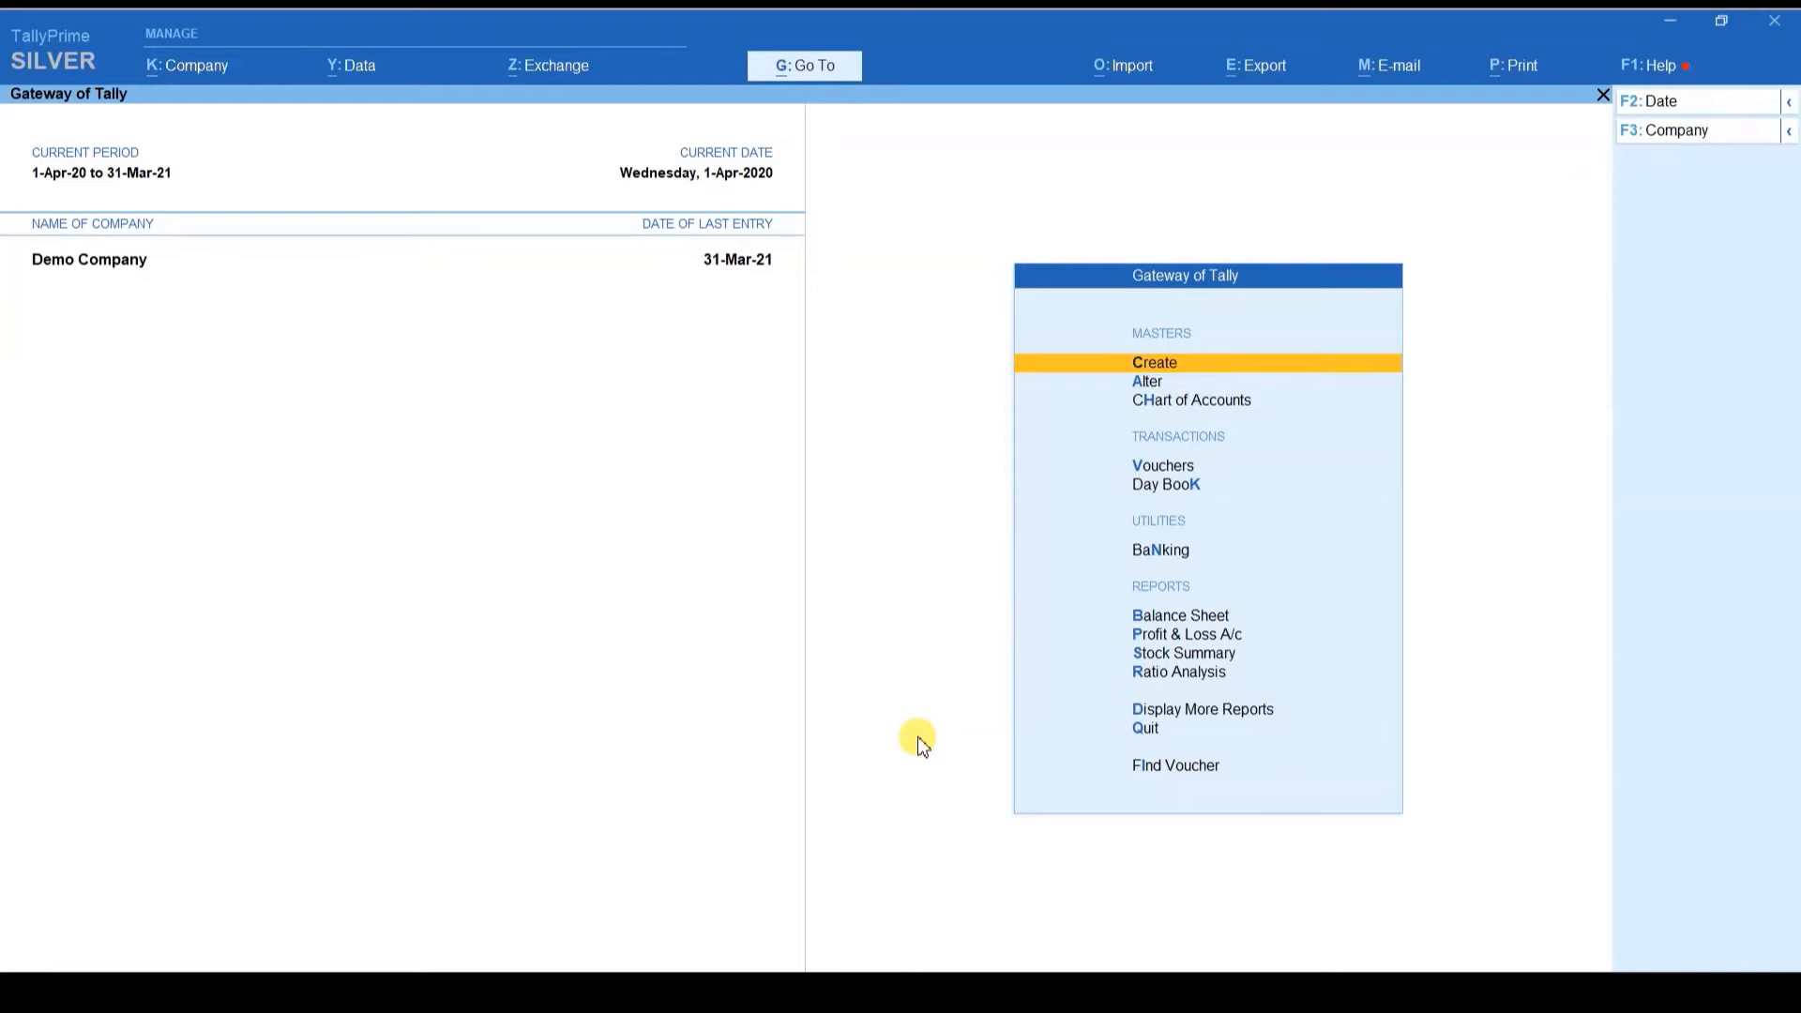
pyautogui.hotkey('ctrl', 'w')
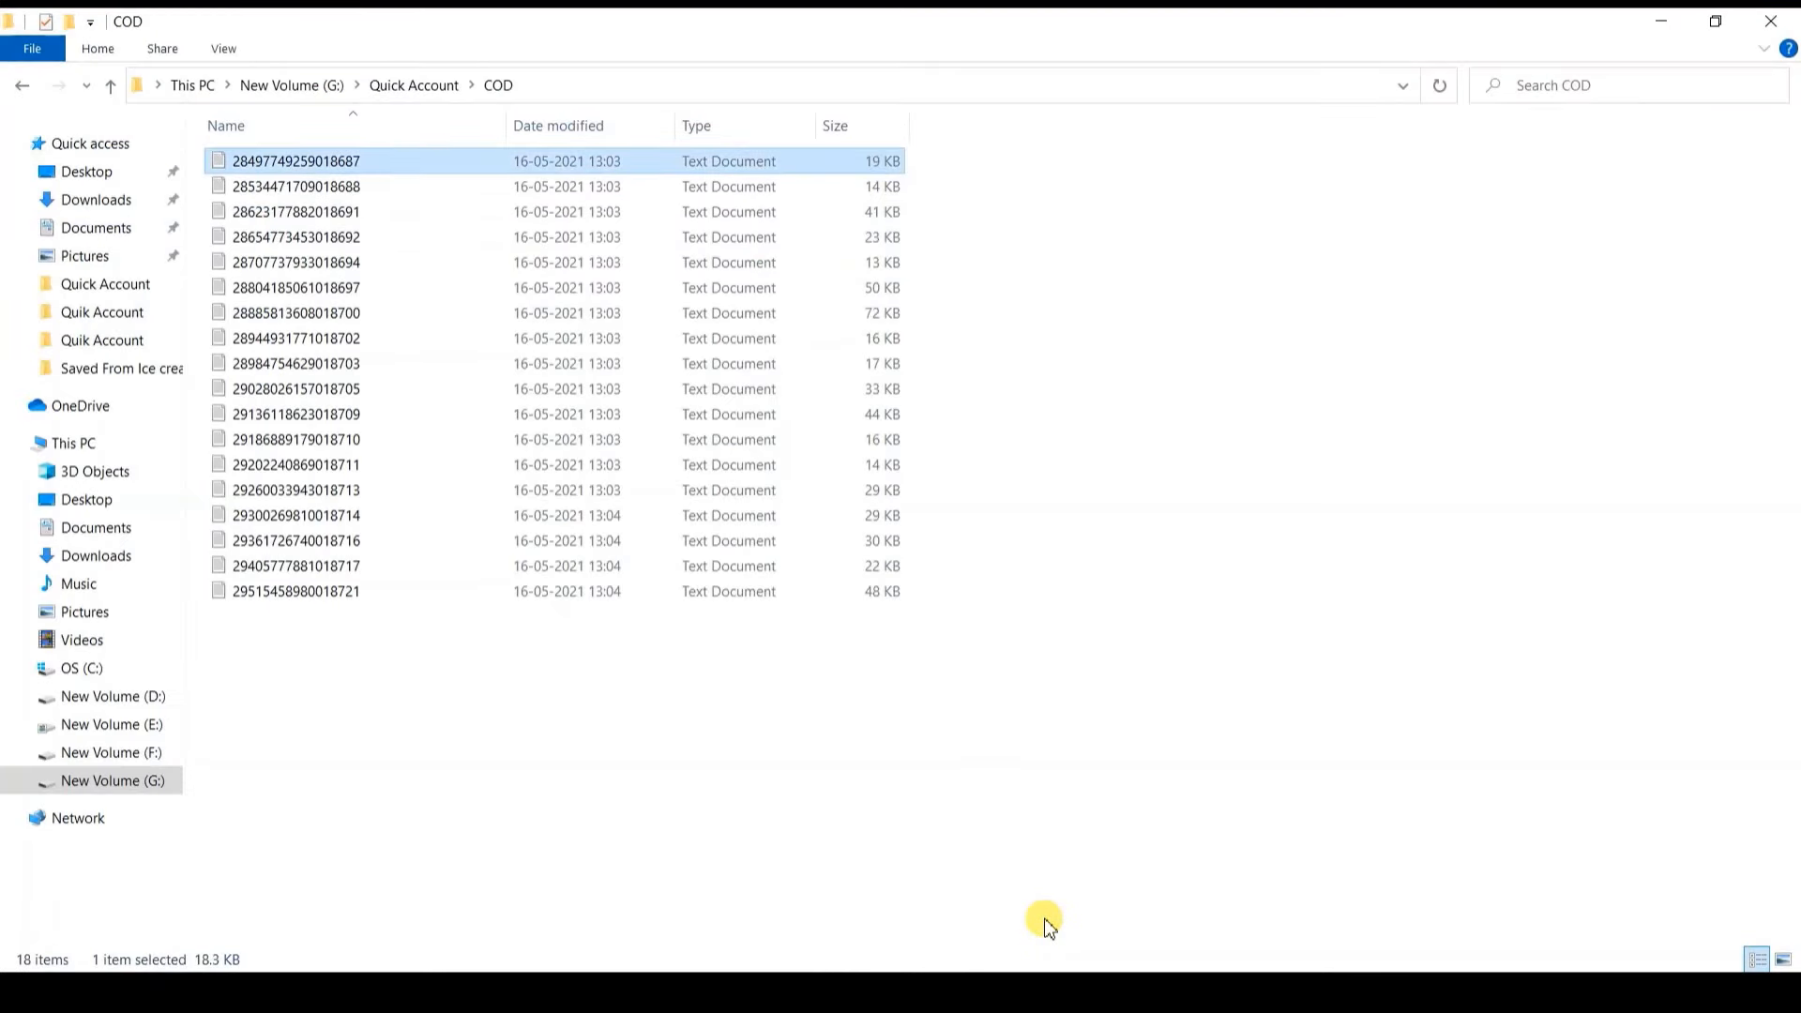
# Step: Open the first COD settlement file in Notepad, maximized
pyautogui.press('Return')
pyautogui.hotkey('alt', 'space')
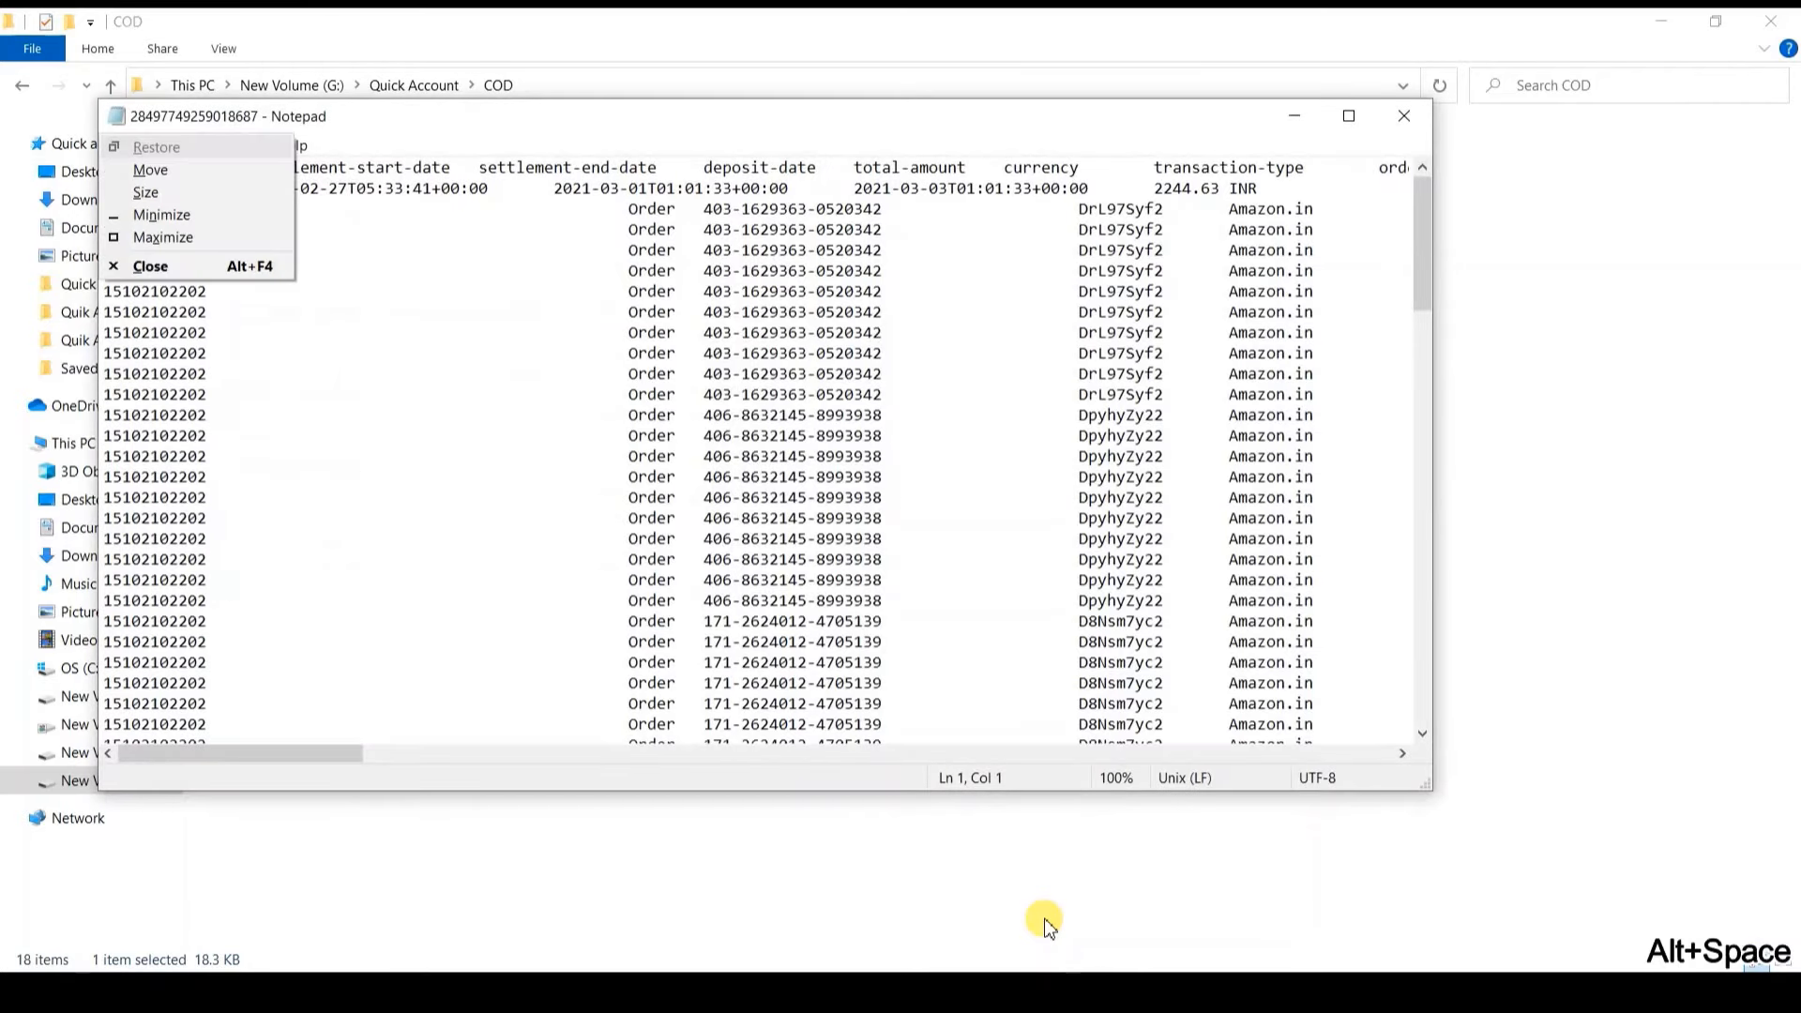
pyautogui.hotkey('alt', 'x')
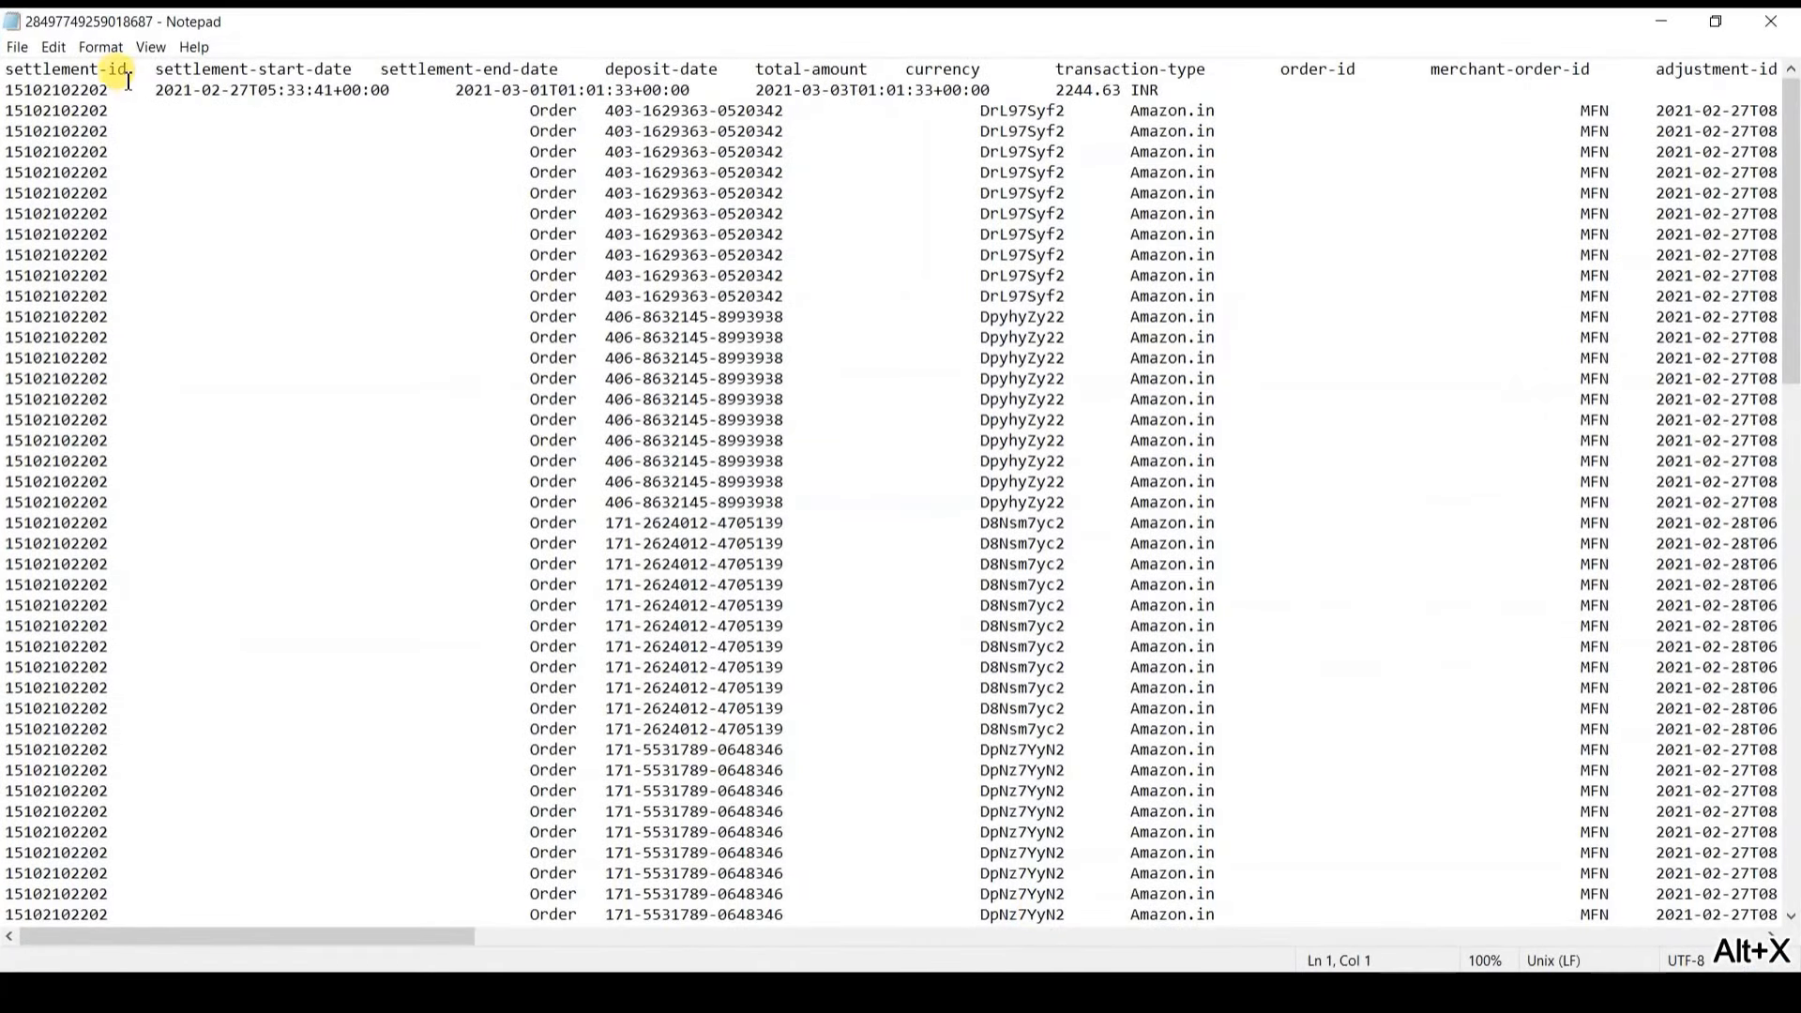
# Step: Locate the 2244.63 total and the 21020.39 Current Reserve Amount in the file
pyautogui.press('Right')
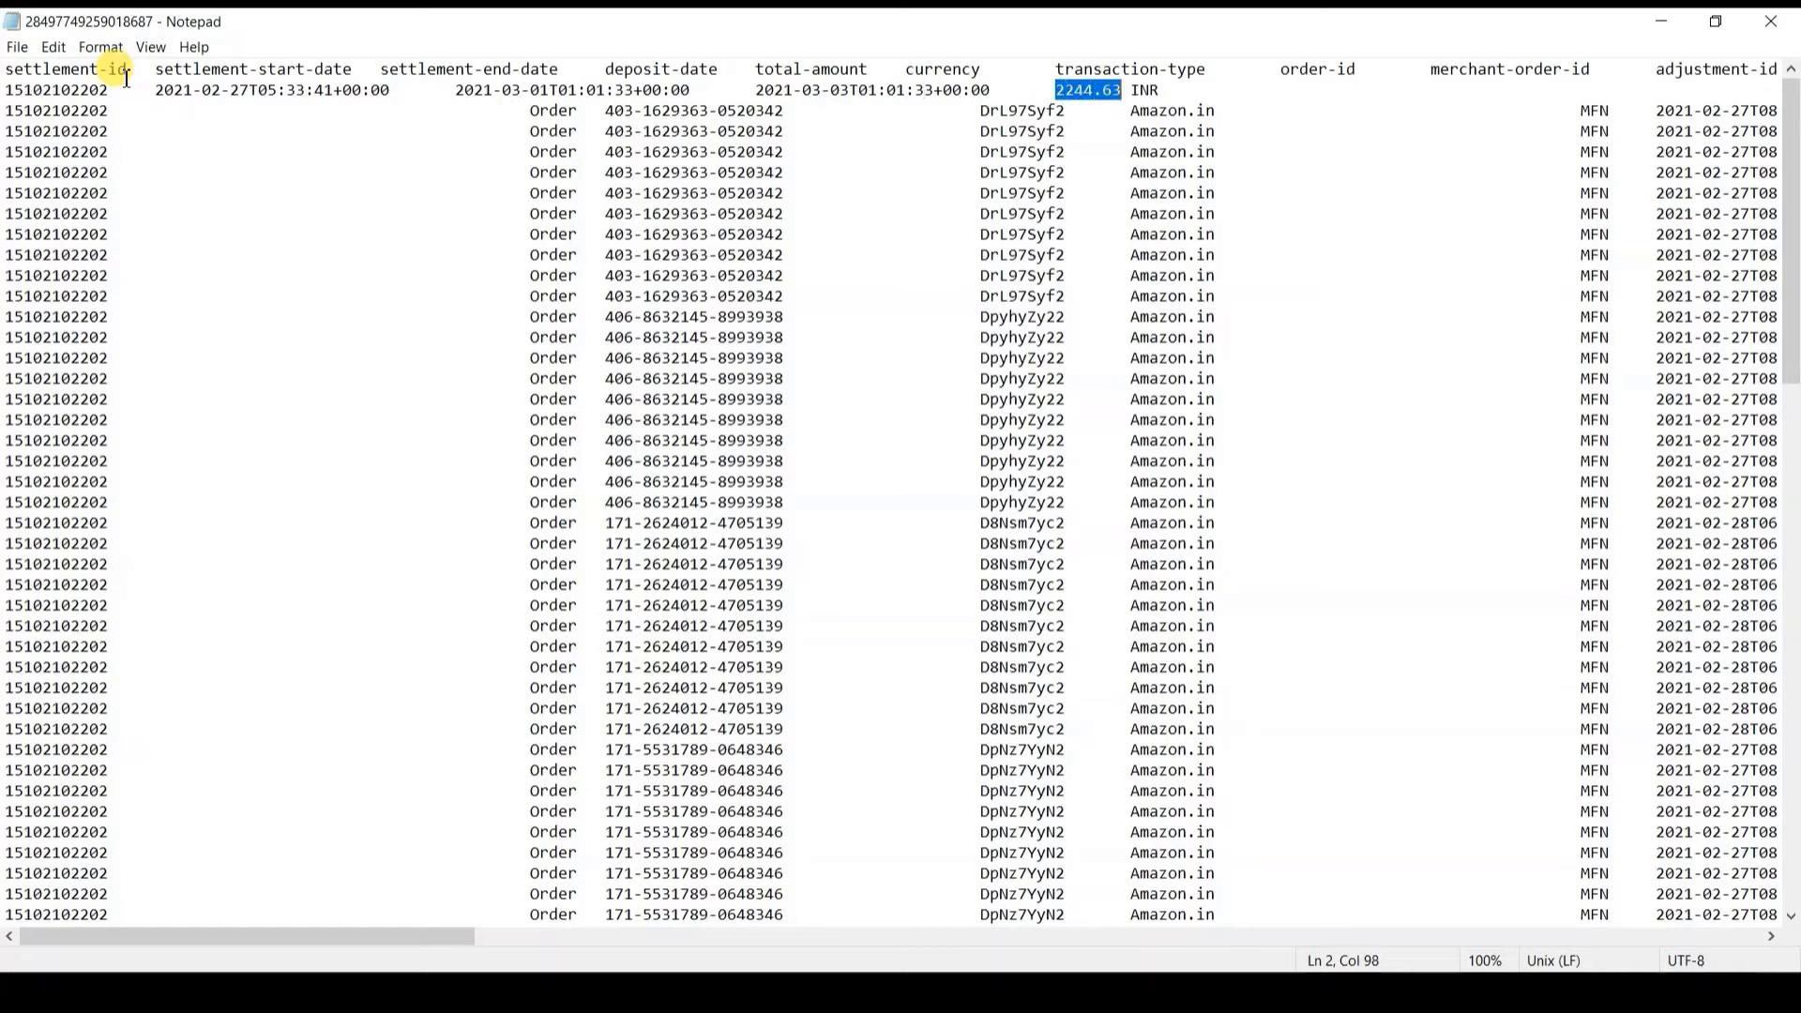
pyautogui.press('Down')
pyautogui.press('pagedown')
pyautogui.press('pagedown')
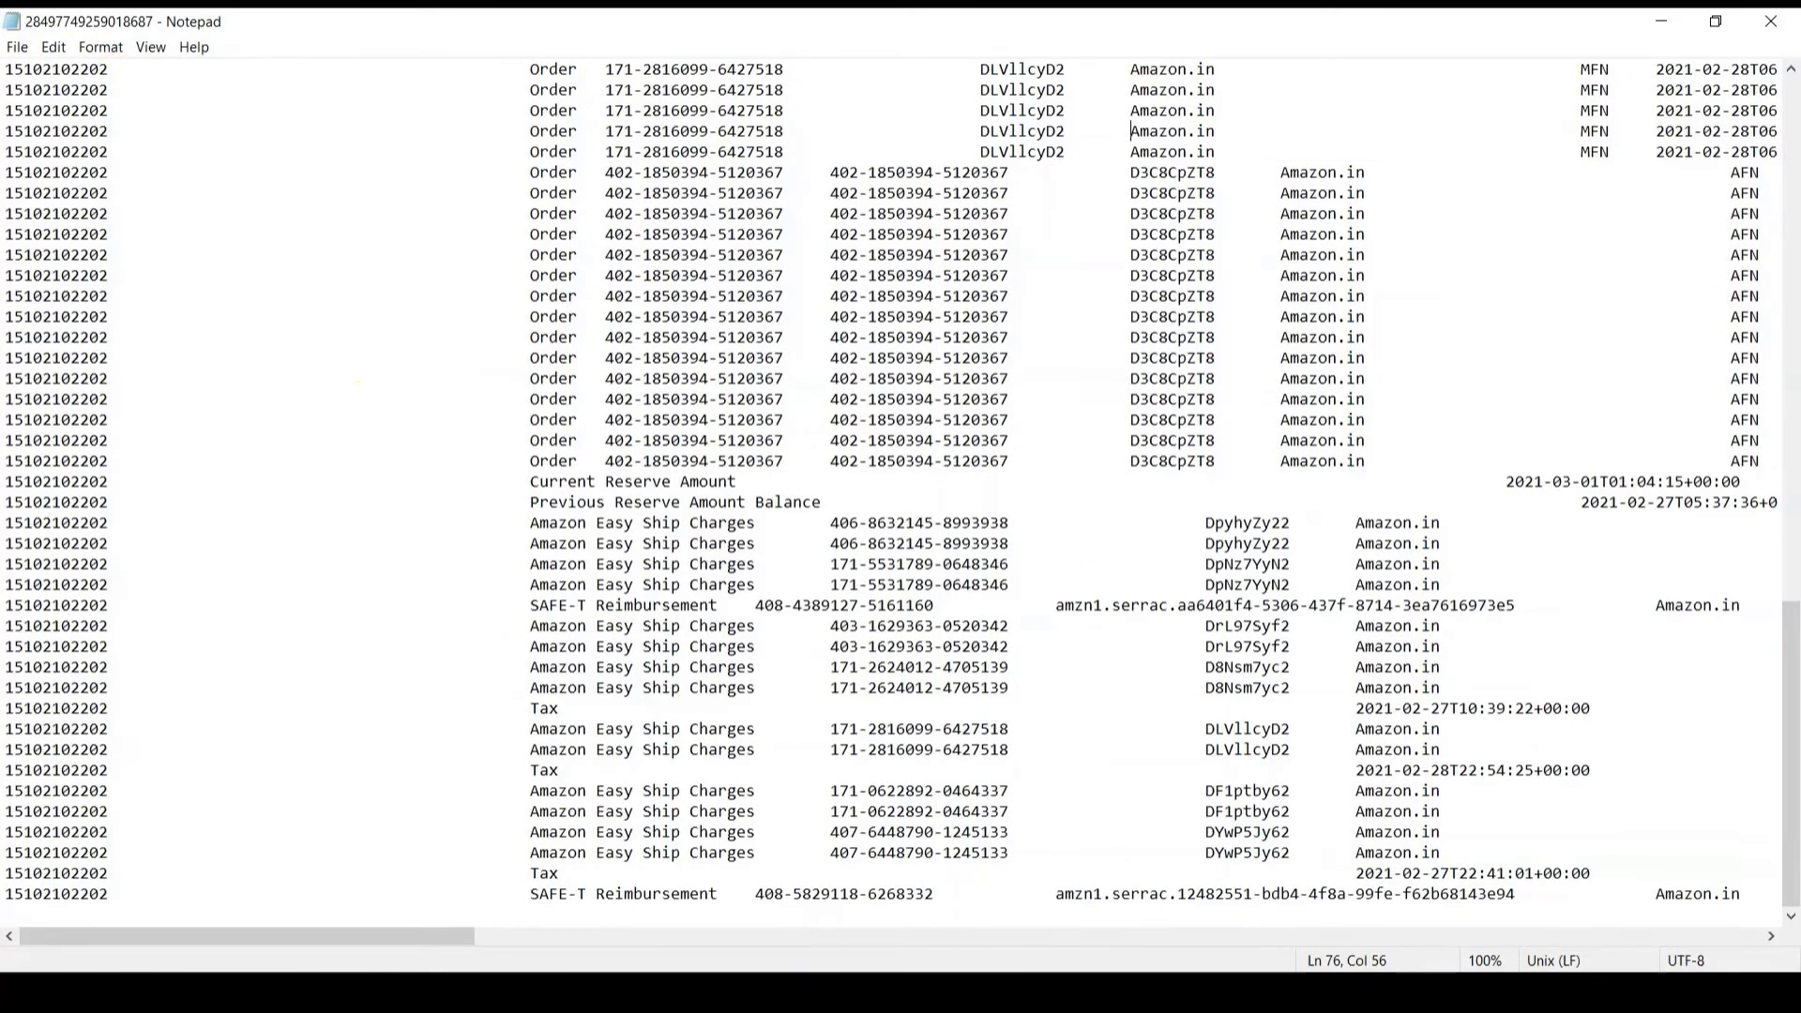
pyautogui.click(586, 481)
pyautogui.press('Right')
pyautogui.press('Right')
pyautogui.press('Right')
pyautogui.press('Right')
pyautogui.press('Right')
pyautogui.press('Right')
pyautogui.press('Right')
pyautogui.press('Right')
pyautogui.press('Right')
pyautogui.press('Right')
pyautogui.press('Right')
pyautogui.press('Right')
pyautogui.press('Right')
pyautogui.press('Right')
pyautogui.press('Right')
pyautogui.press('Right')
pyautogui.press('Right')
pyautogui.press('Right')
pyautogui.press('Right')
pyautogui.press('Right')
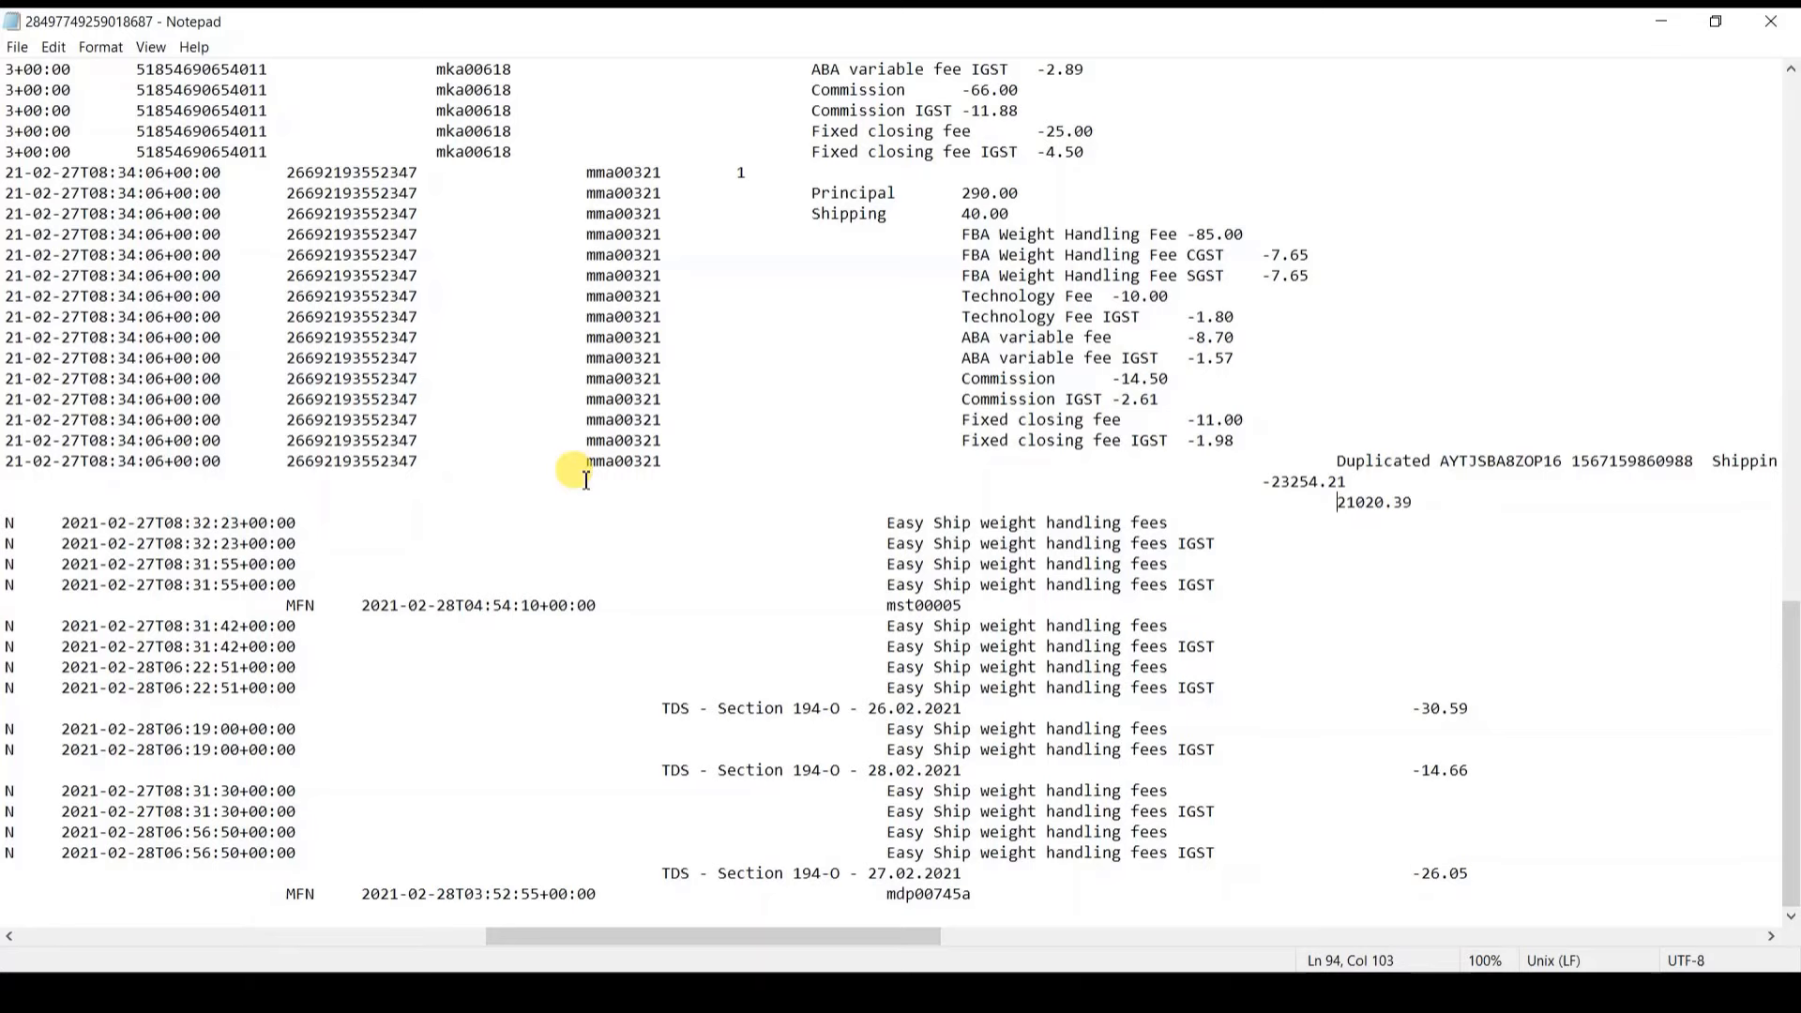
pyautogui.press('Home')
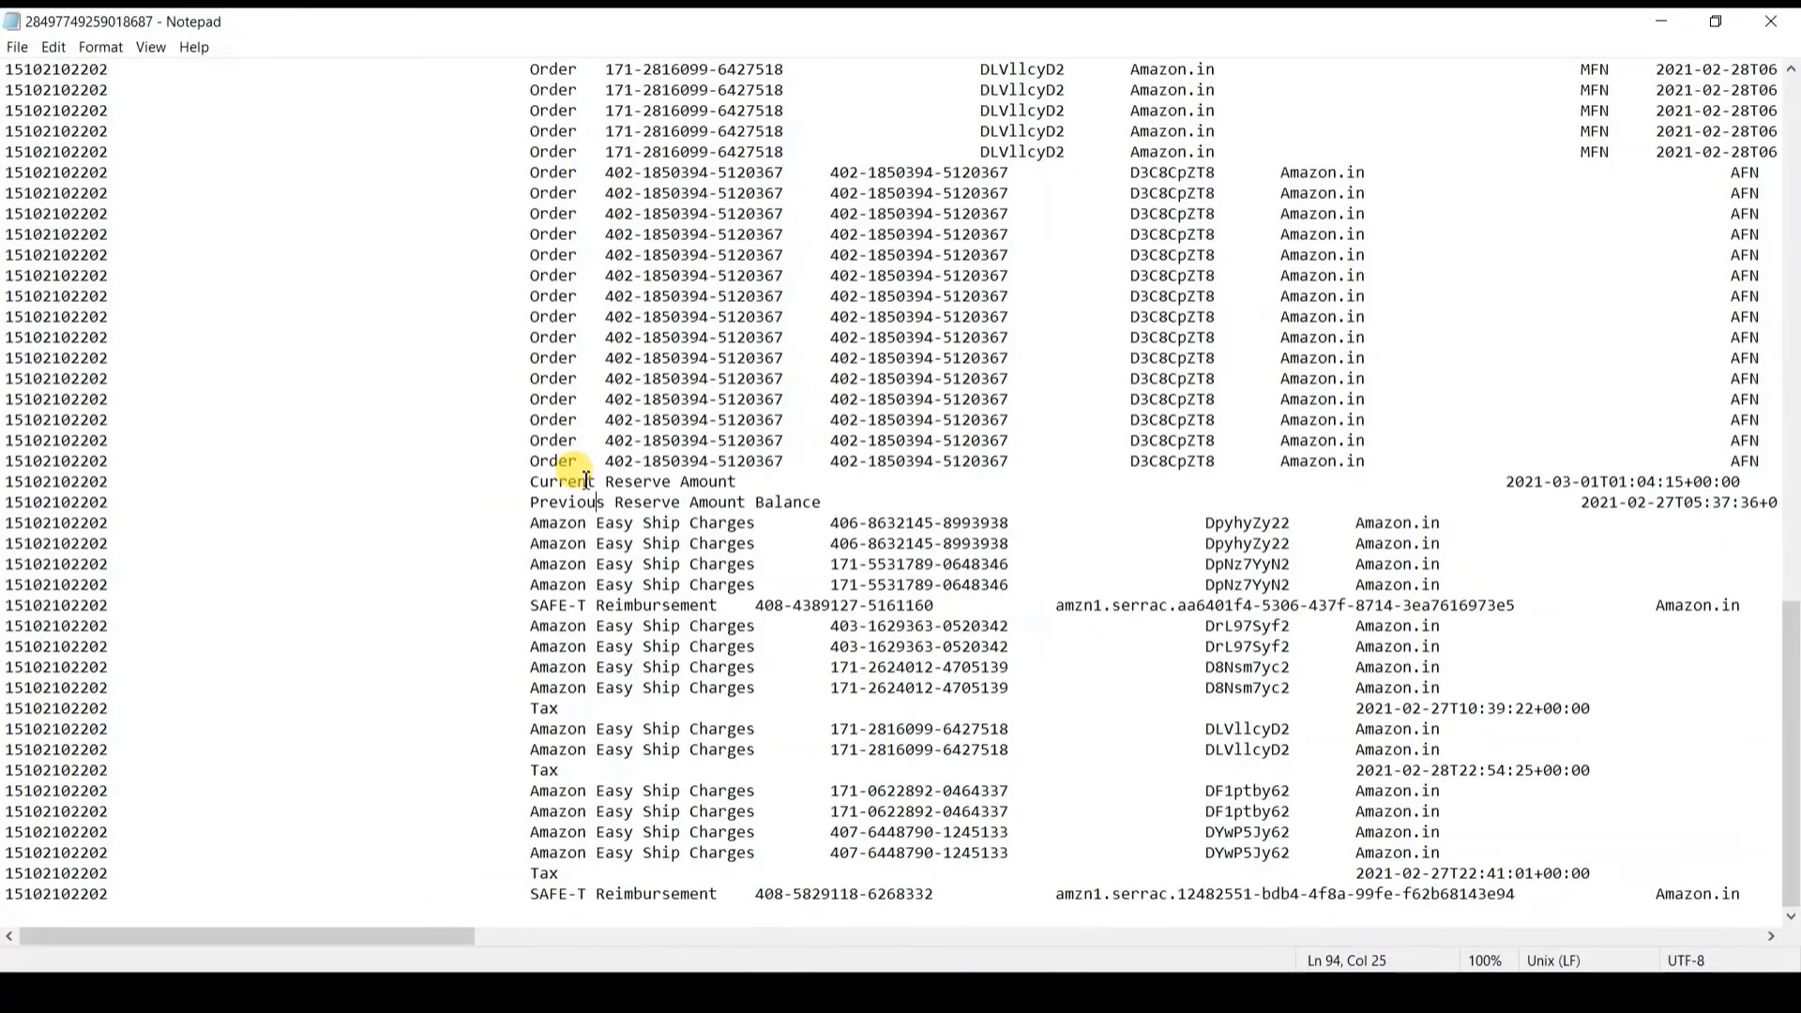
pyautogui.press('End')
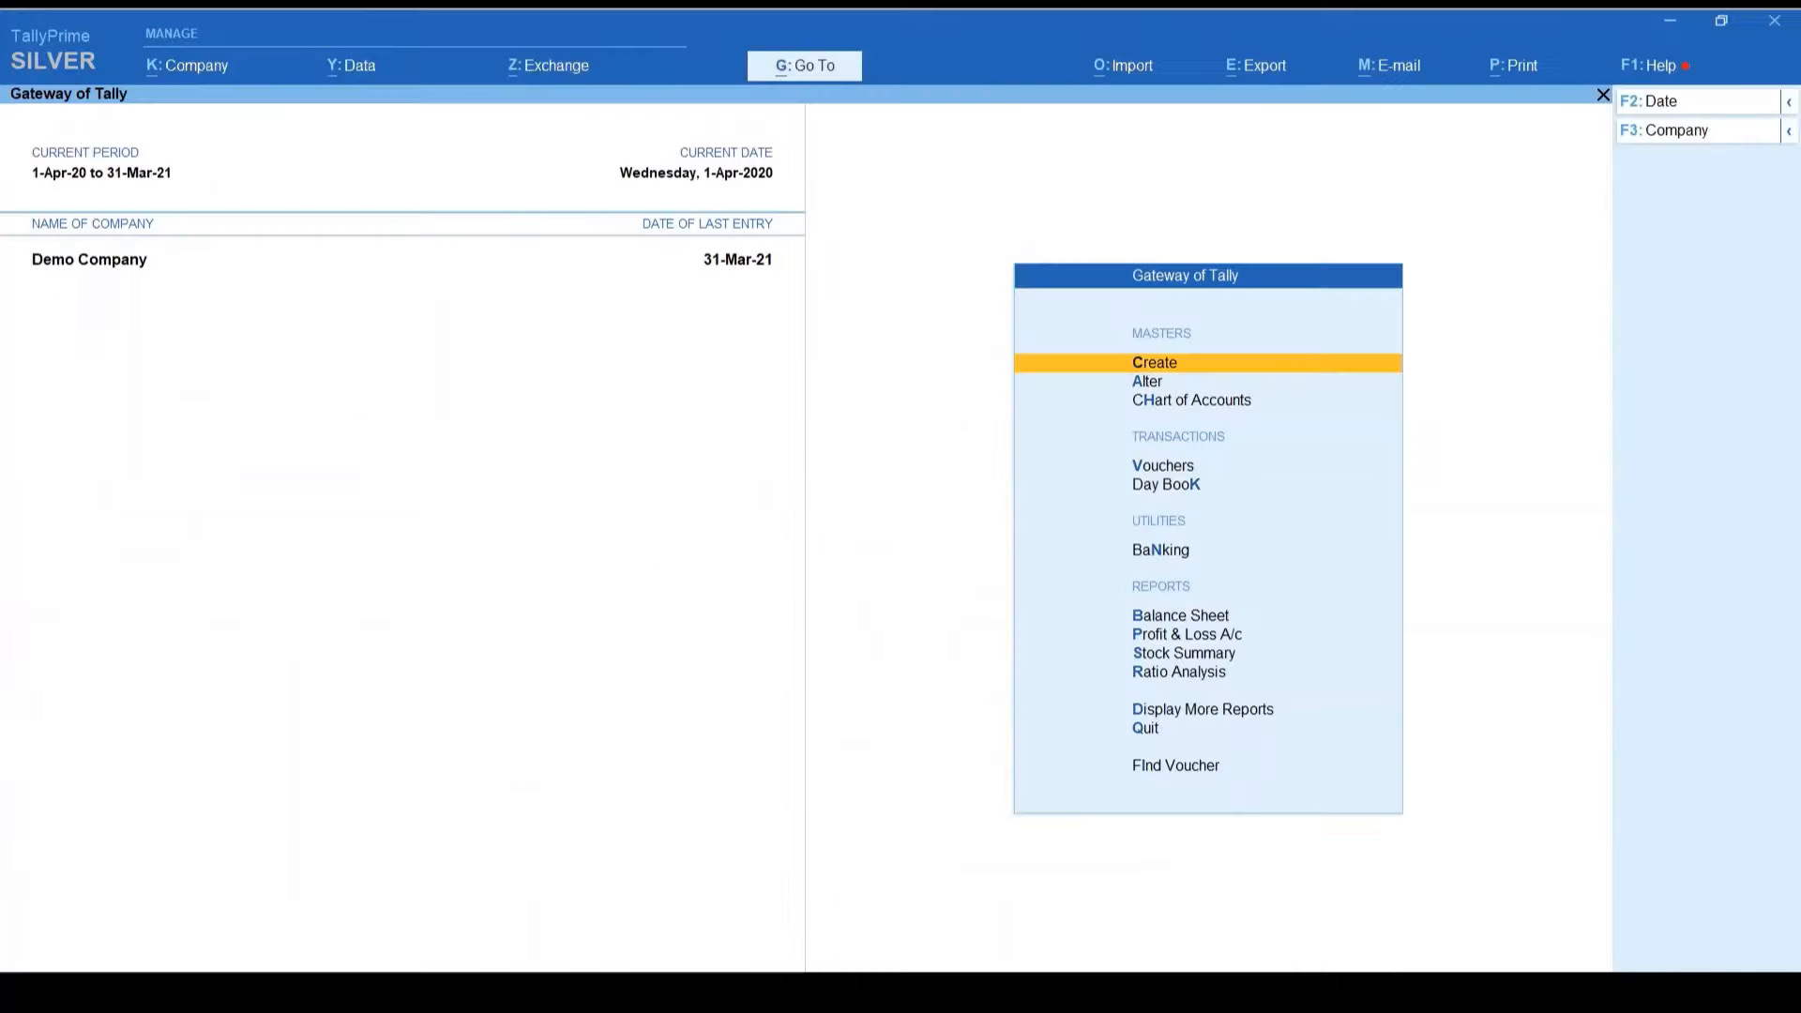
# Step: Alter the Amazon Settelment COD ledger to carry an opening balance of 21,020.39 Dr
pyautogui.press('Down')
pyautogui.press('Return')
pyautogui.press('Down')
pyautogui.press('Return')
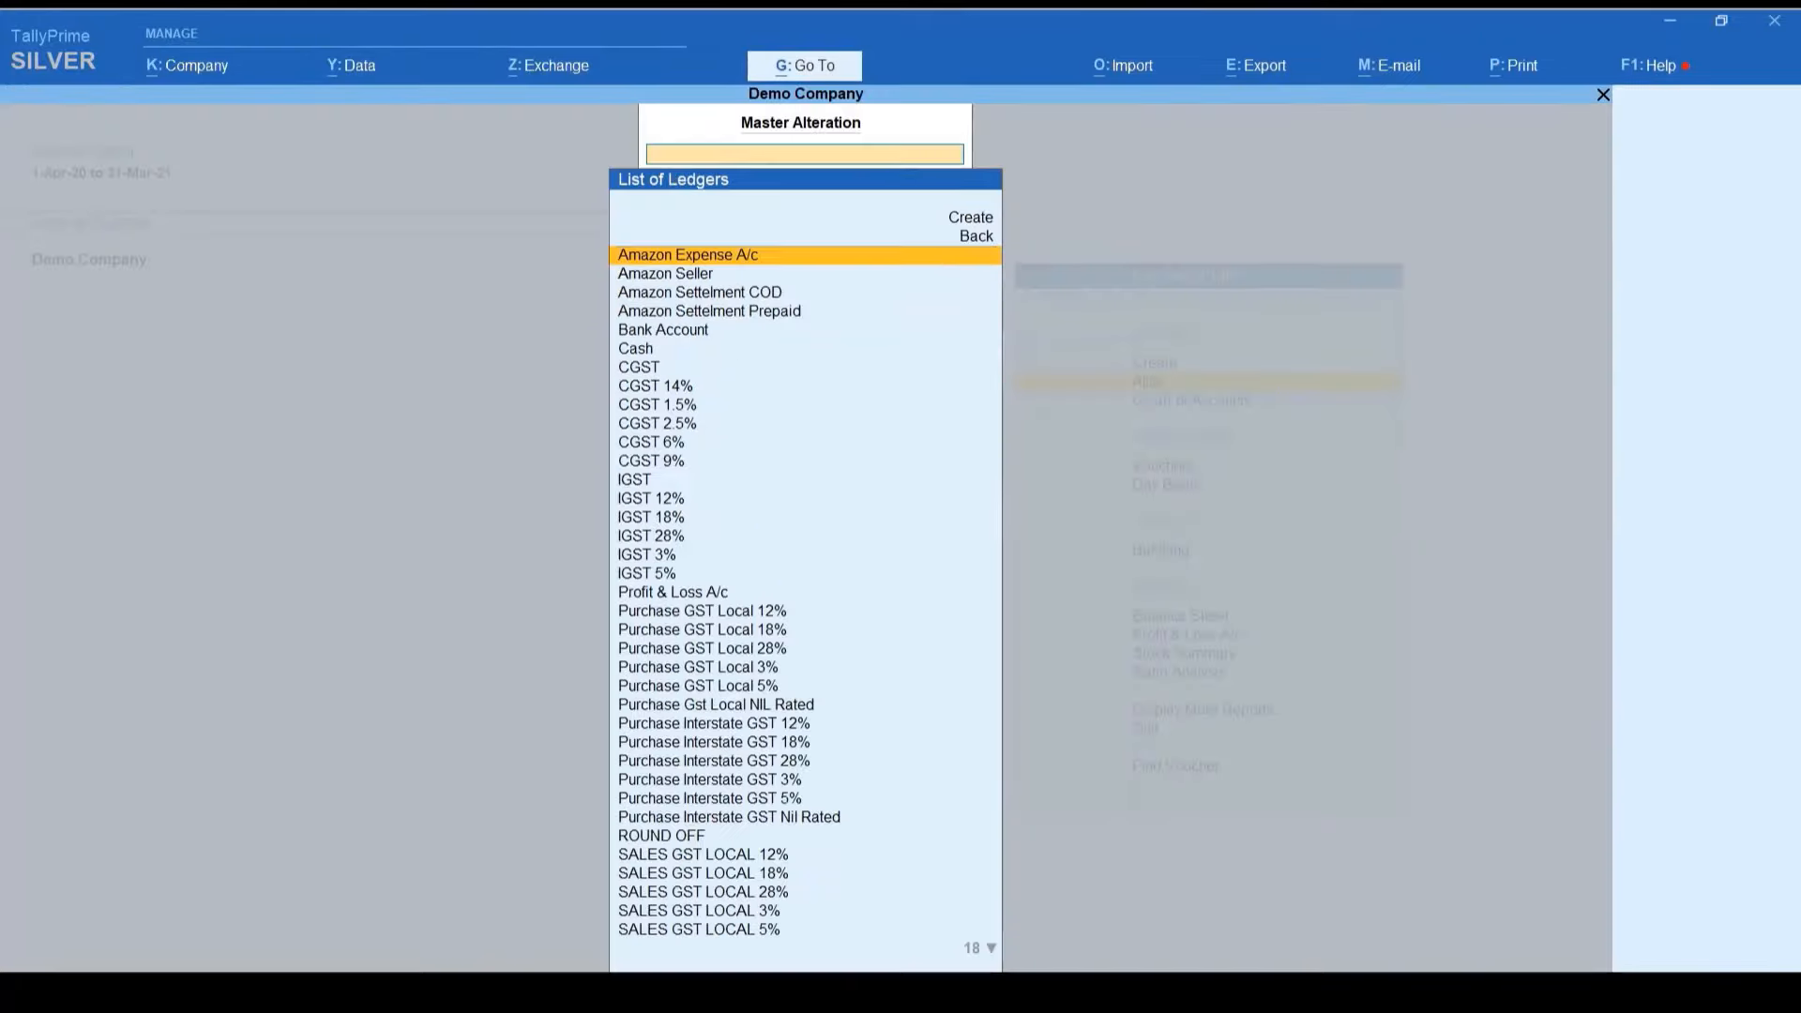
pyautogui.press('Down')
pyautogui.press('Down')
pyautogui.press('Return')
pyautogui.press('Return')
pyautogui.press('Return')
pyautogui.press('Return')
pyautogui.press('Return')
pyautogui.press('Return')
pyautogui.press('Return')
pyautogui.press('Return')
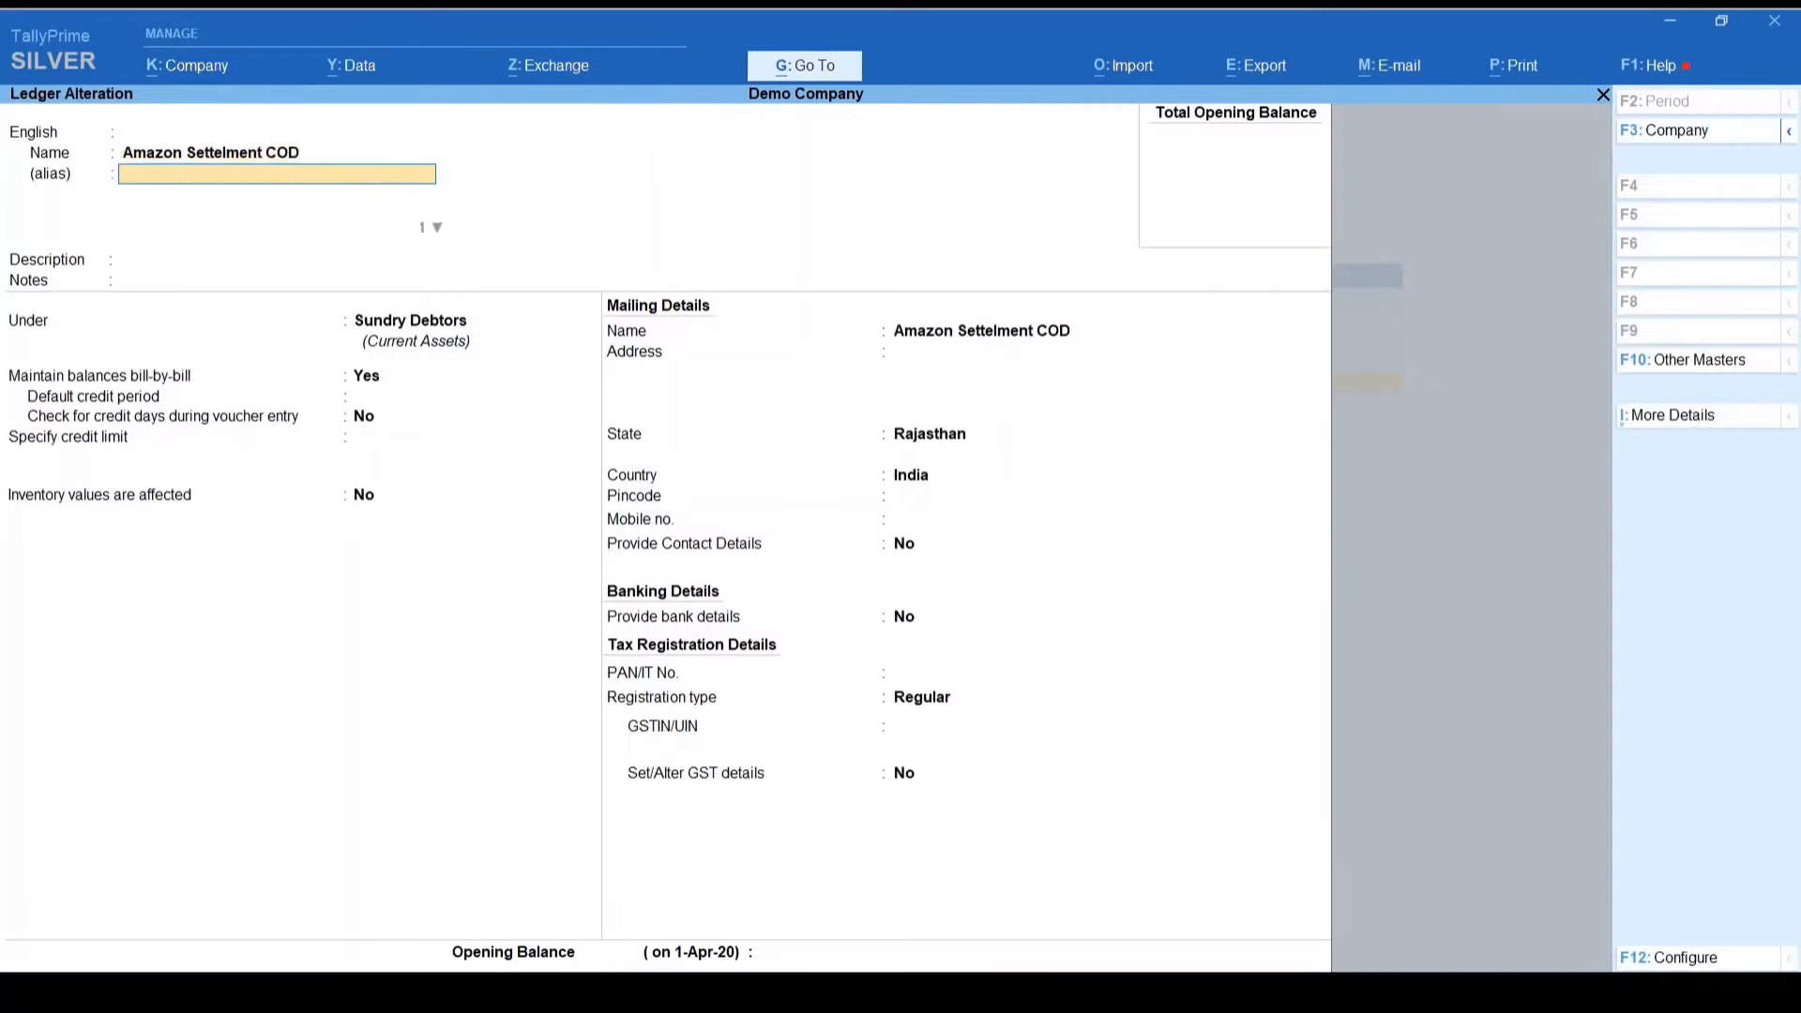
pyautogui.press('Return')
pyautogui.press('Return')
pyautogui.press('Return')
pyautogui.press('Return')
pyautogui.press('Return')
pyautogui.press('Return')
pyautogui.press('Return')
pyautogui.press('Return')
pyautogui.press('Return')
pyautogui.press('Return')
pyautogui.press('Return')
pyautogui.press('Return')
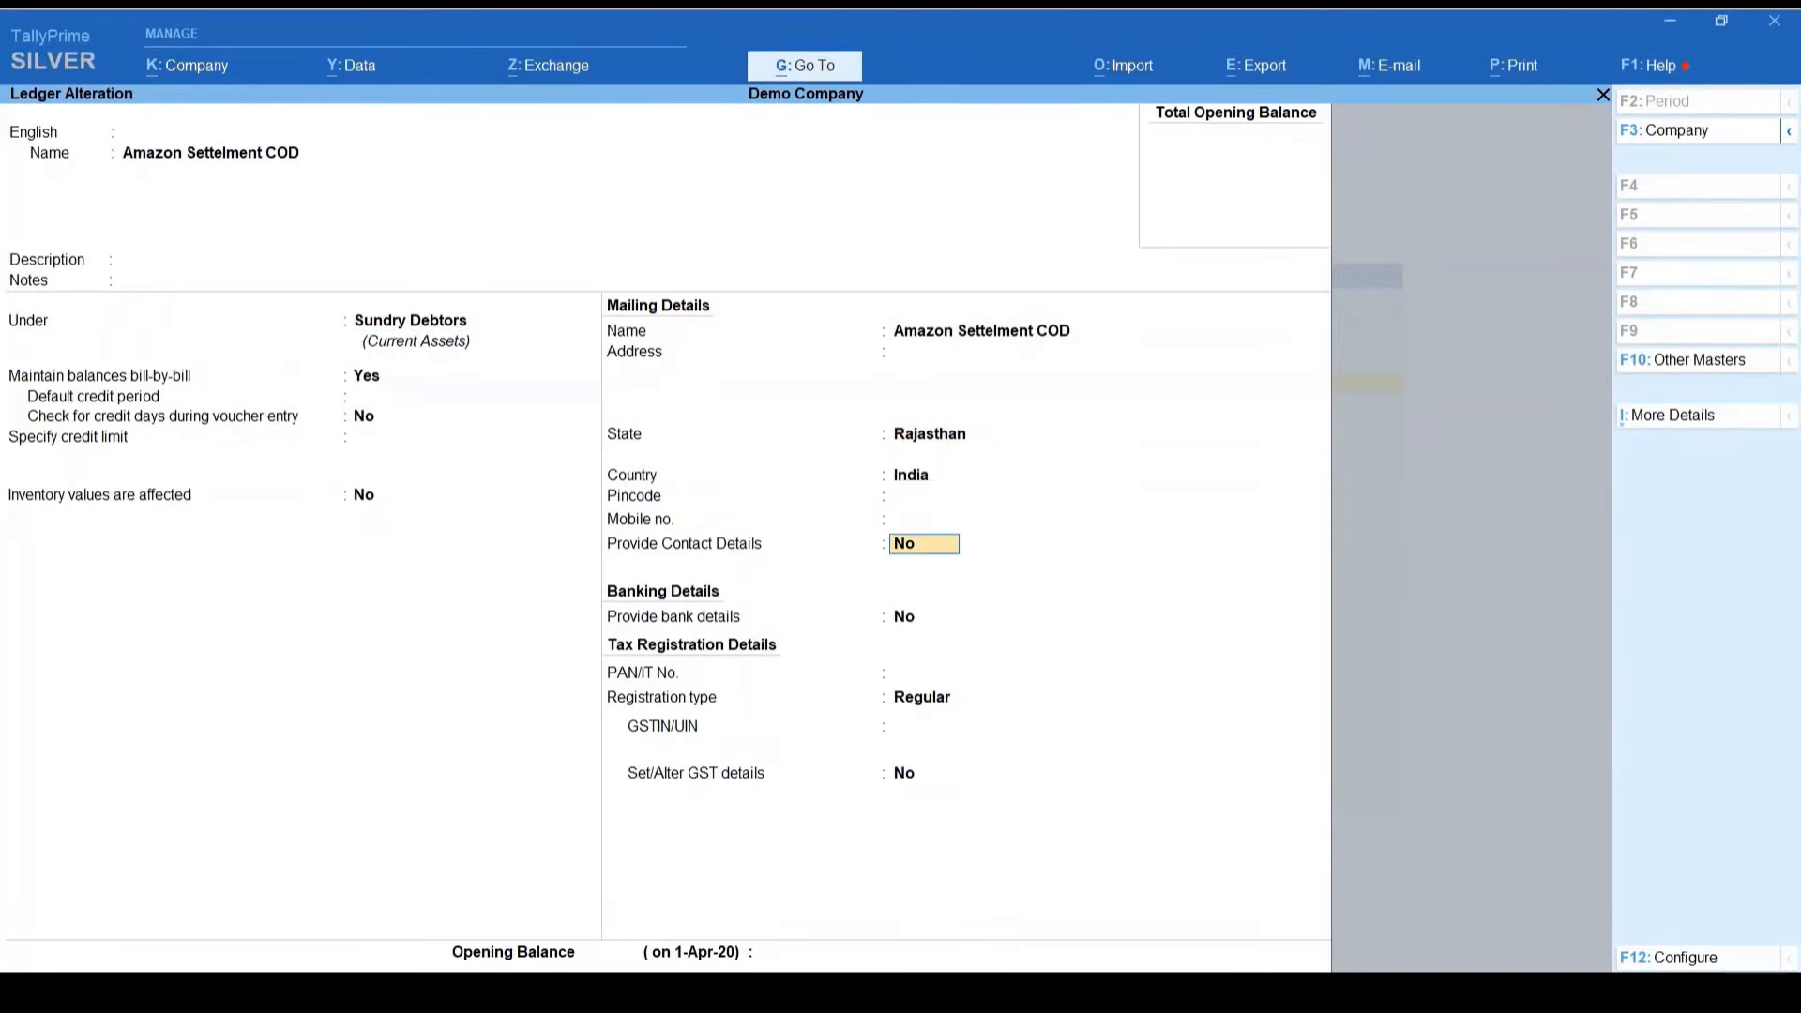
pyautogui.press('Return')
pyautogui.press('Return')
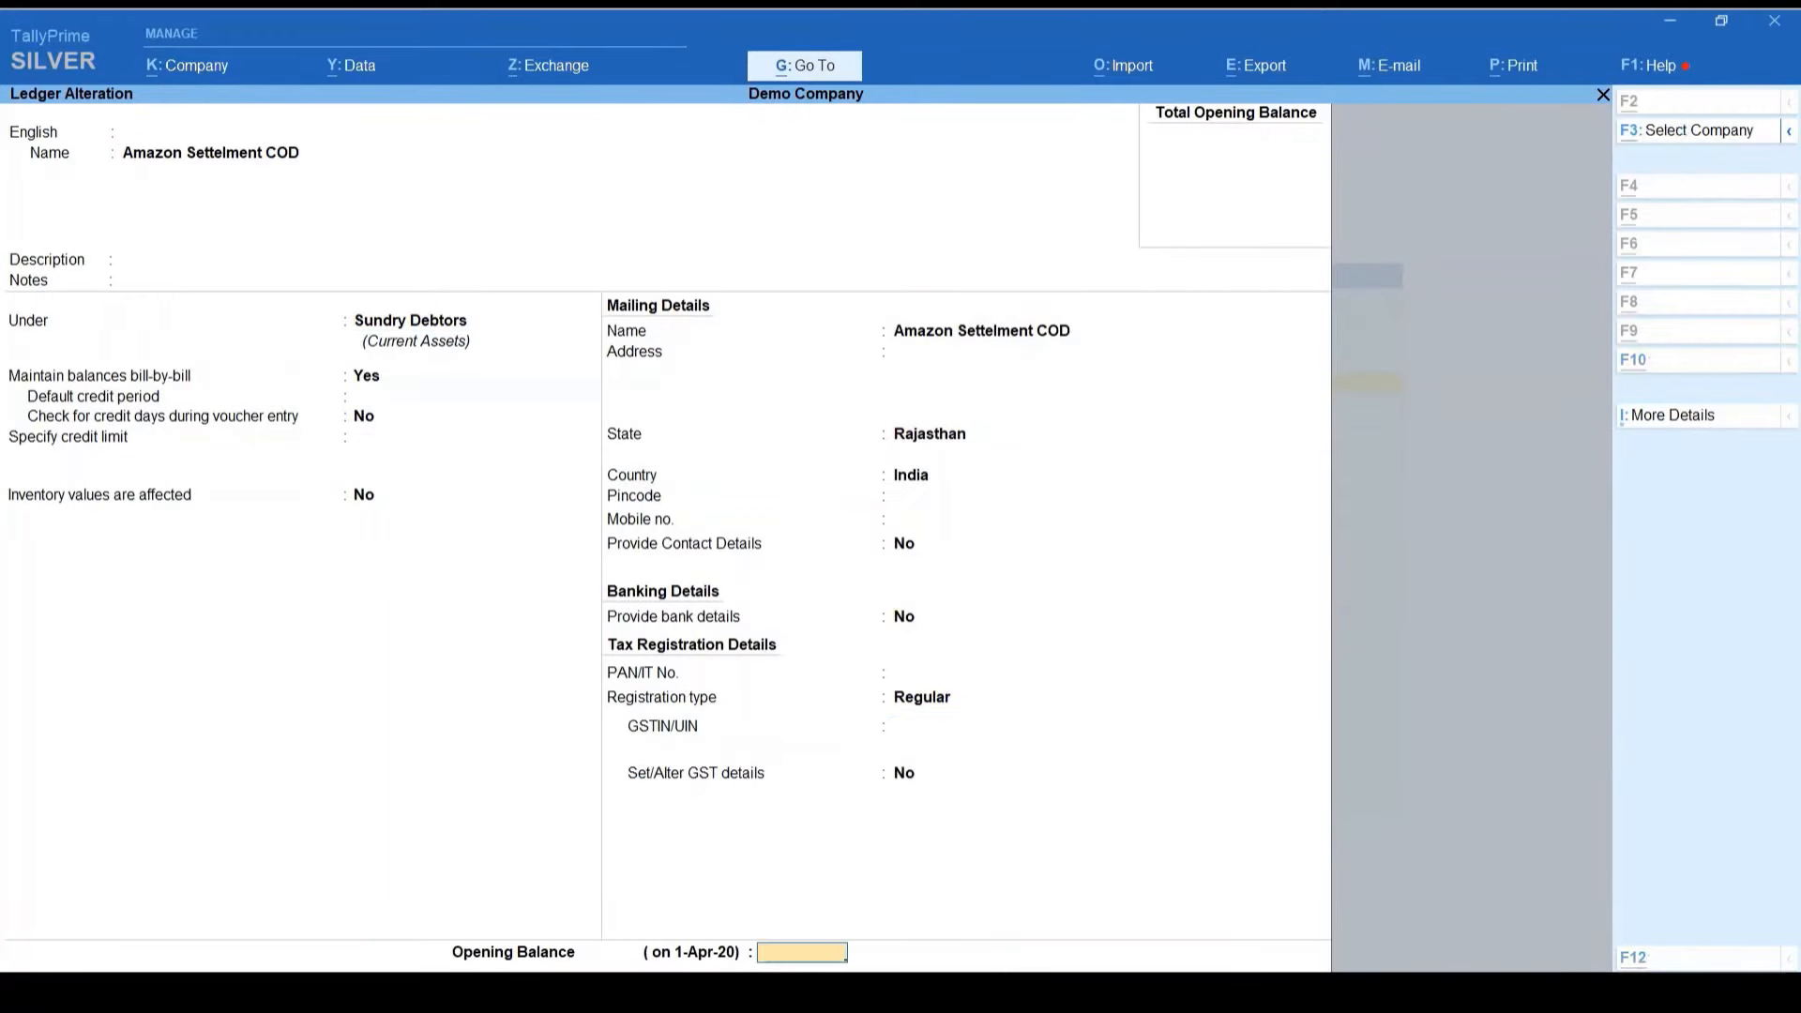
pyautogui.hotkey('alt', 'Tab')
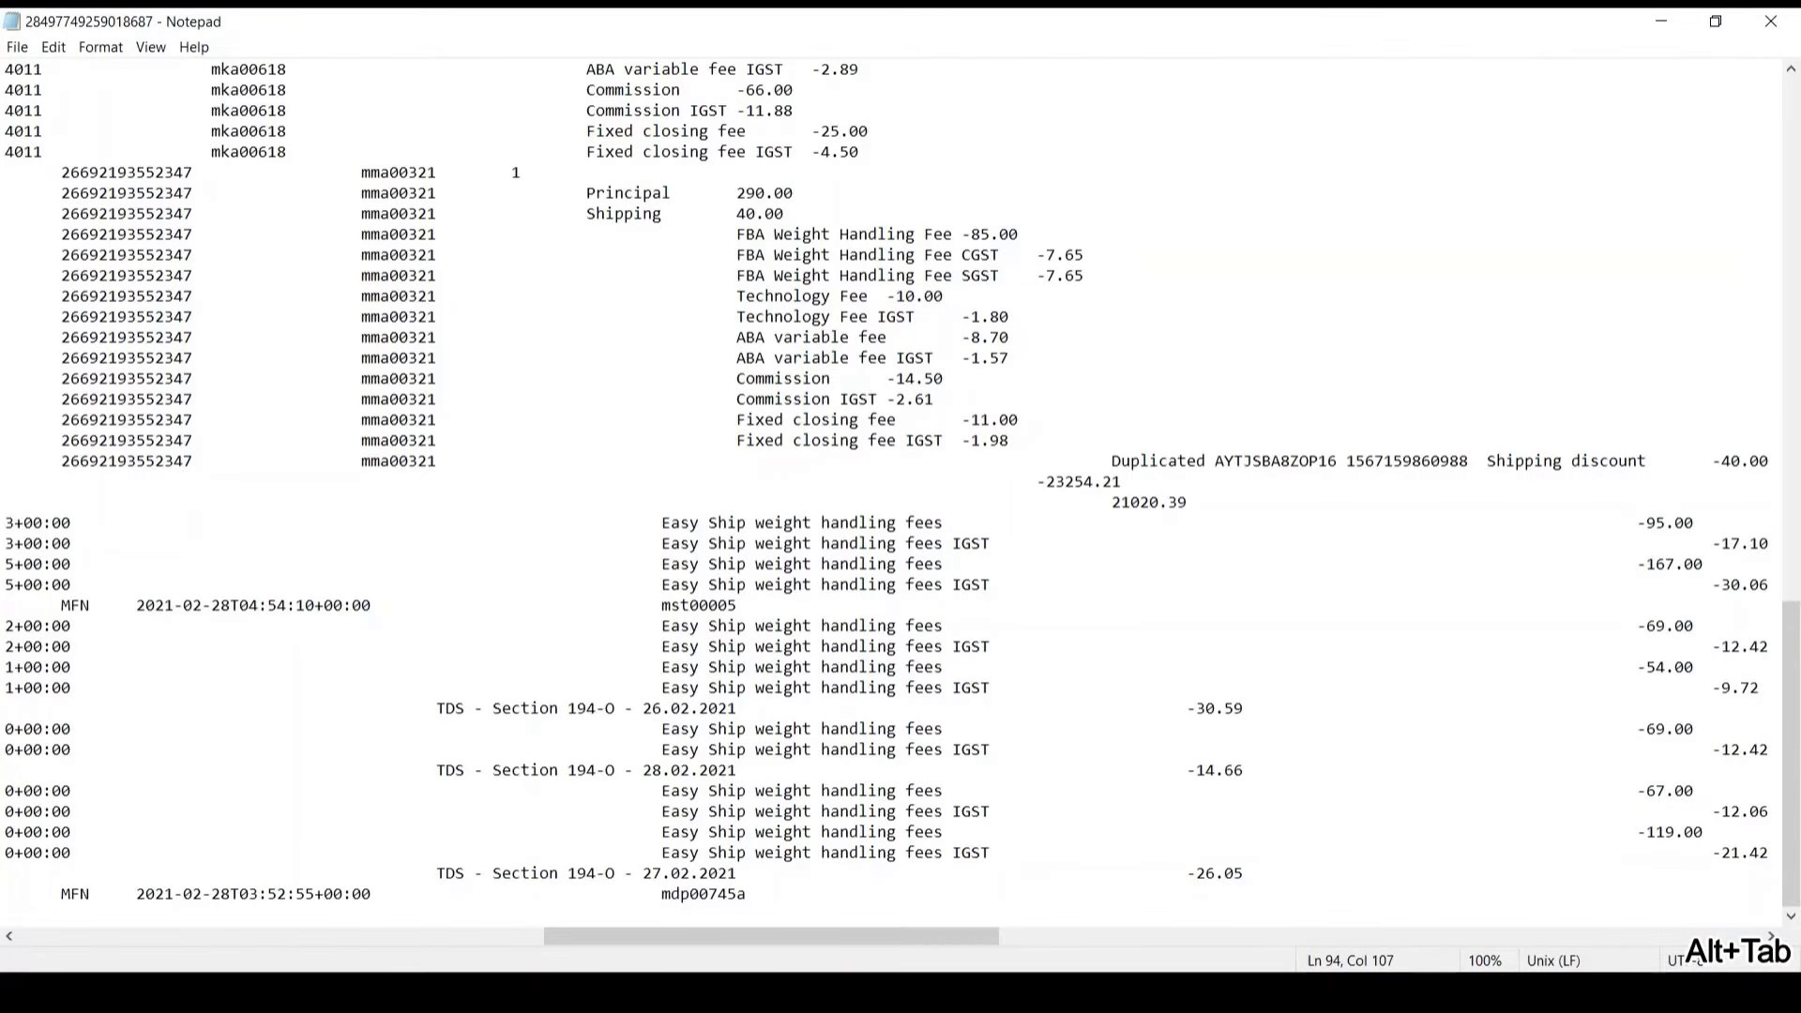
pyautogui.hotkey('alt', 'Tab')
pyautogui.write('21020.39')
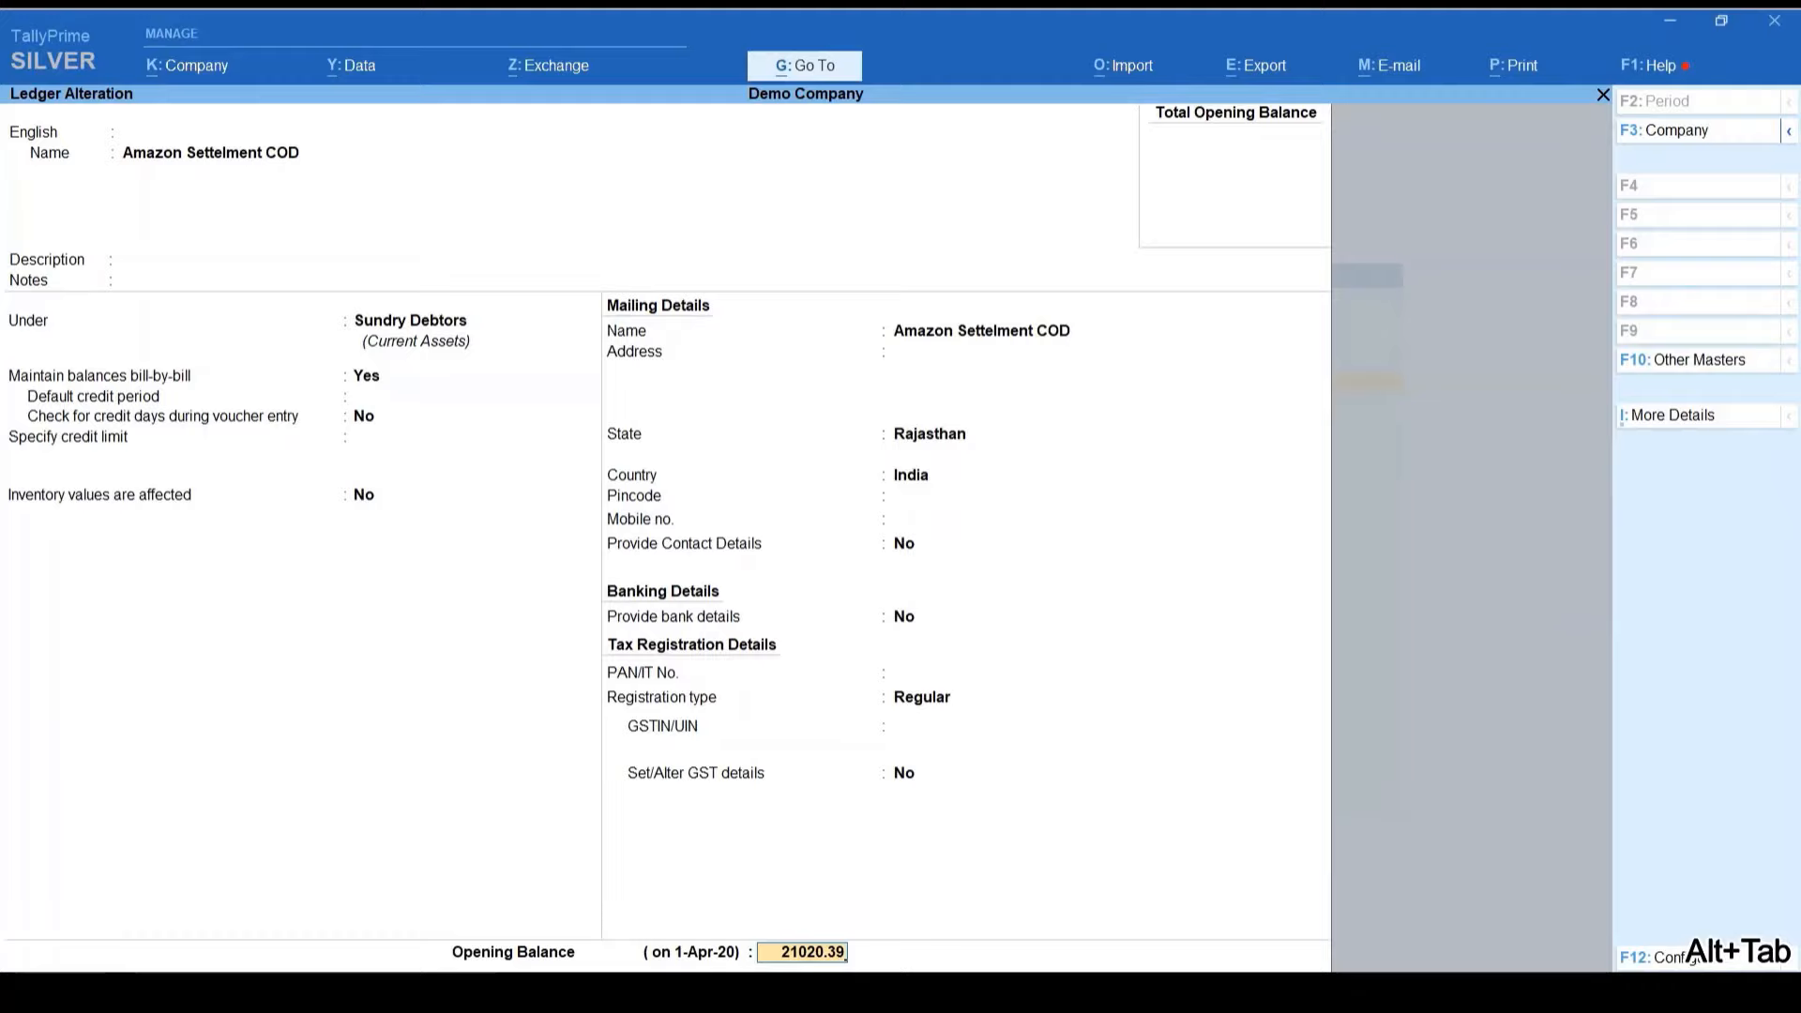
pyautogui.press('Return')
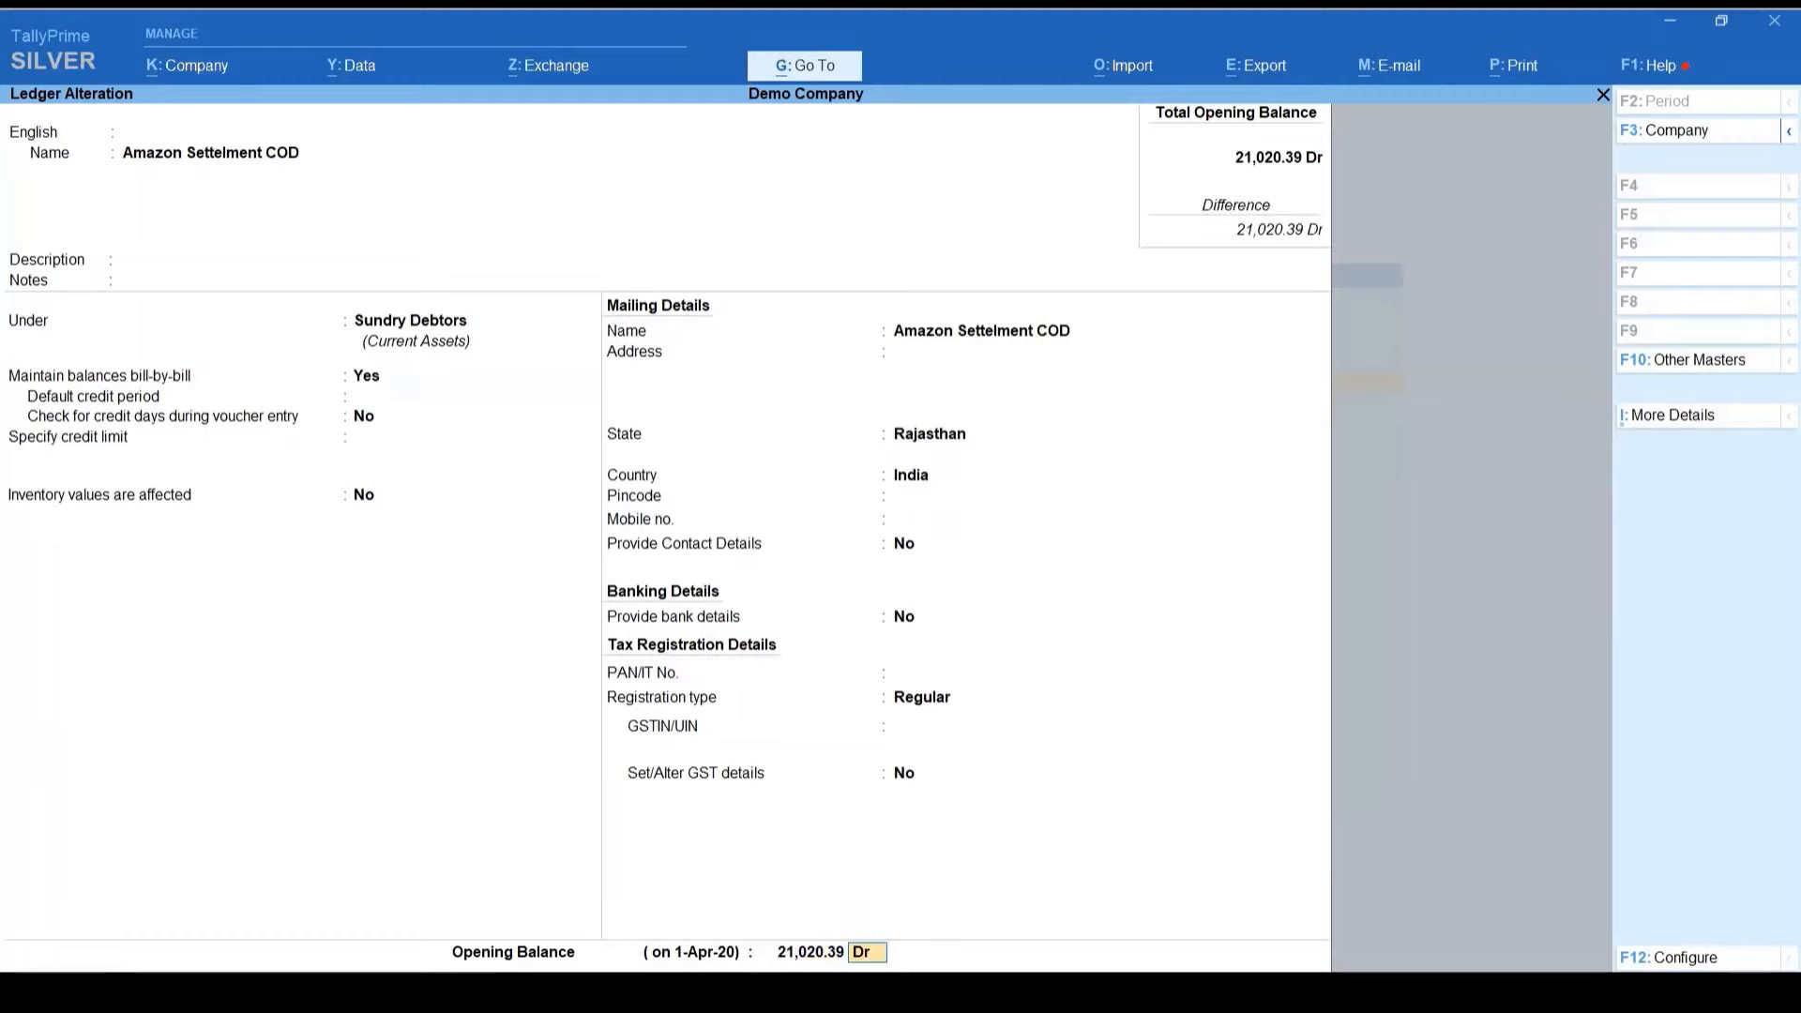
pyautogui.hotkey('ctrl', 'a')
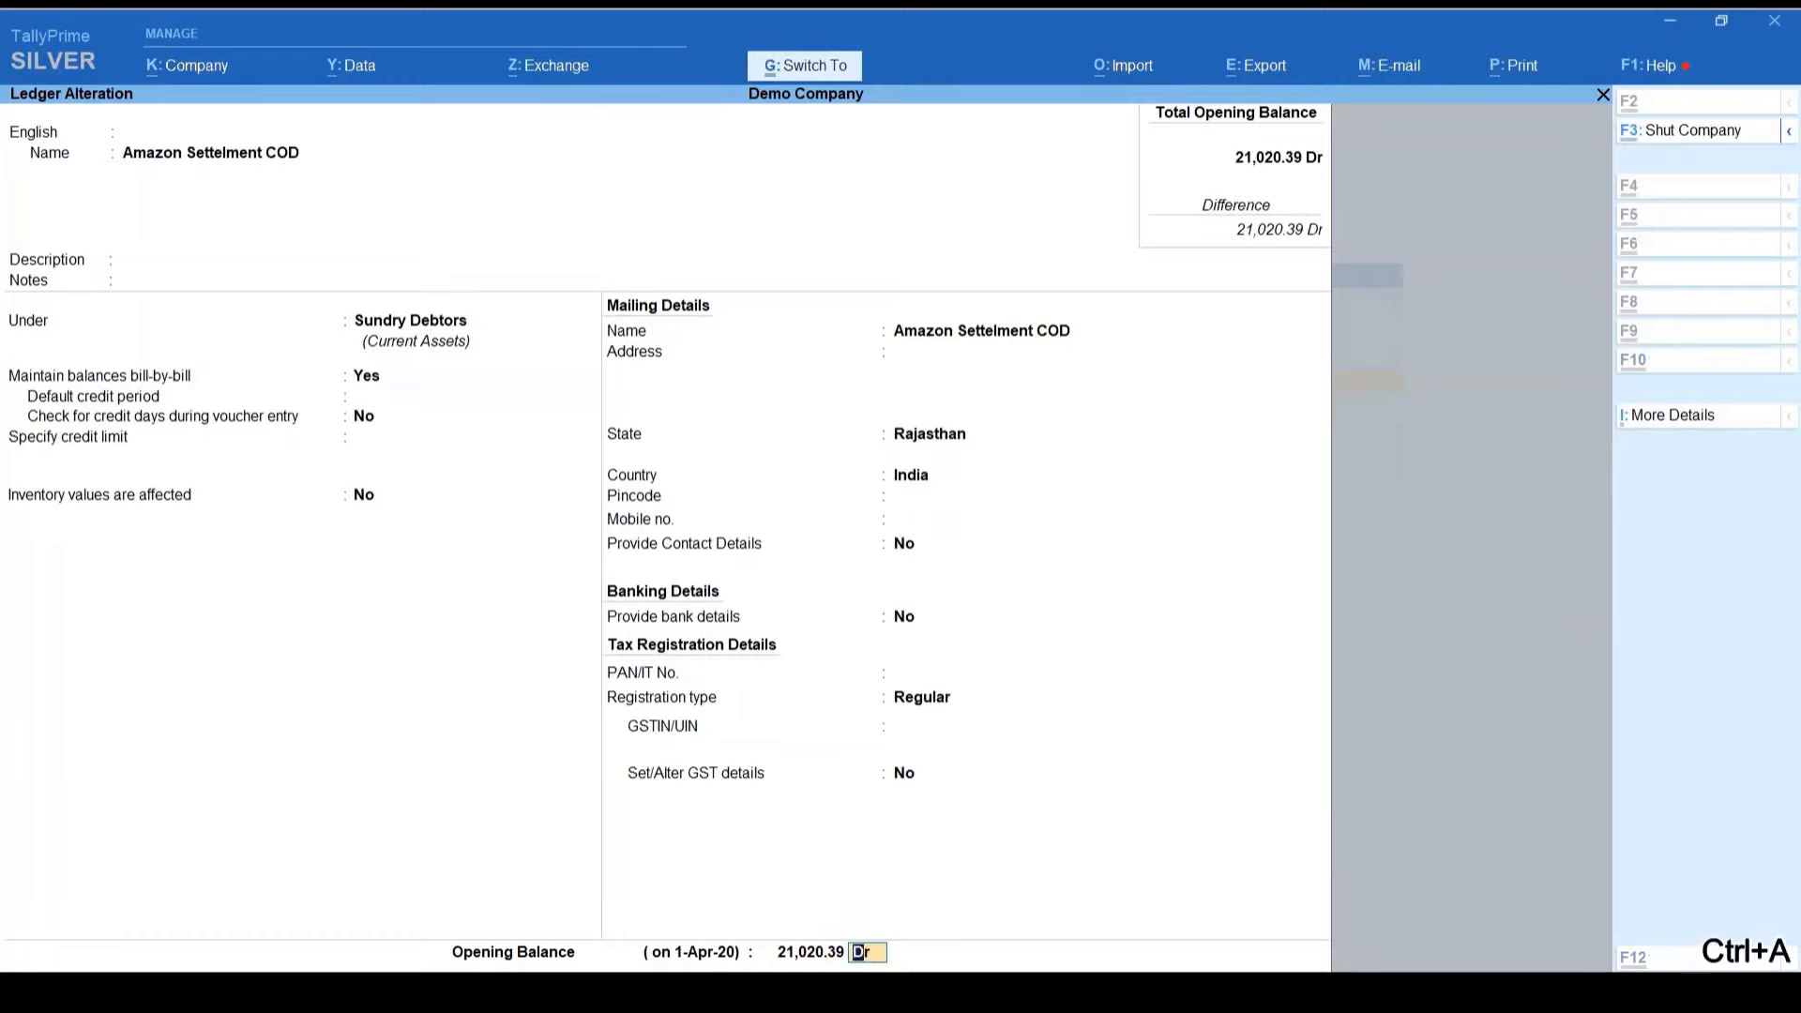
pyautogui.press('Escape')
pyautogui.press('Escape')
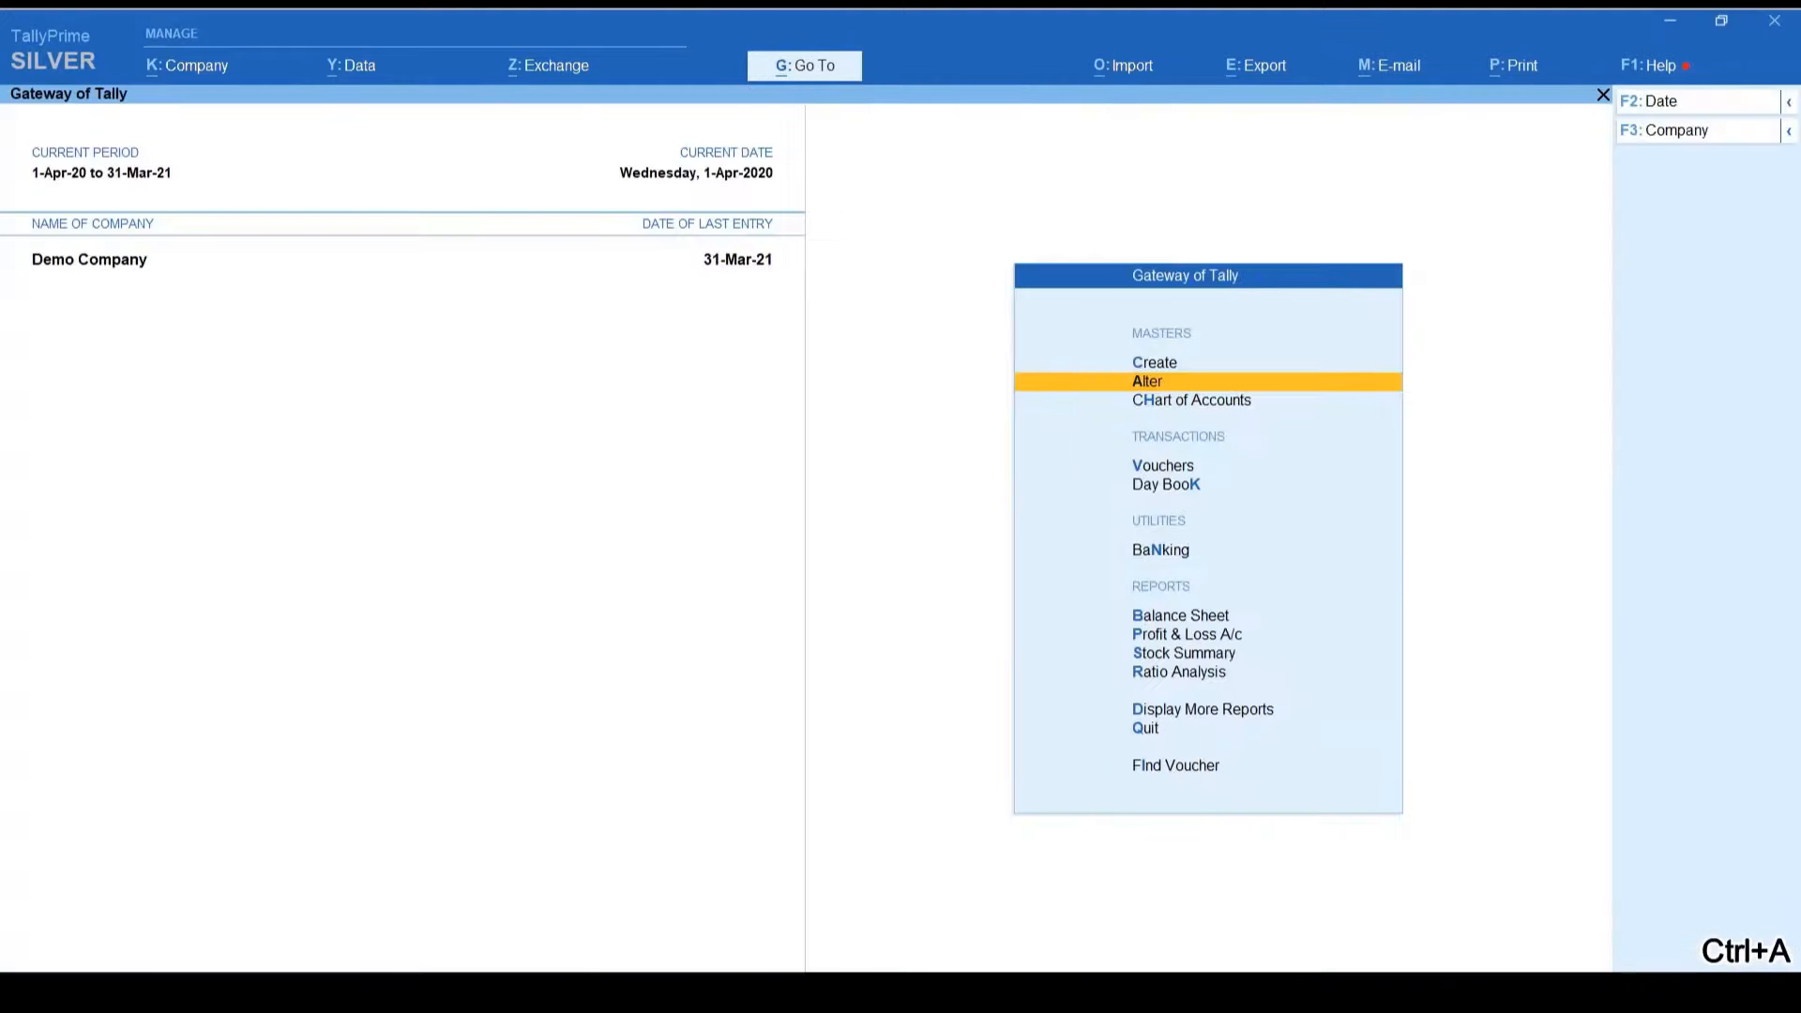
# Step: Close the settlement file in Notepad and bring the QuikAccount workbook back
pyautogui.hotkey('alt', 'Tab')
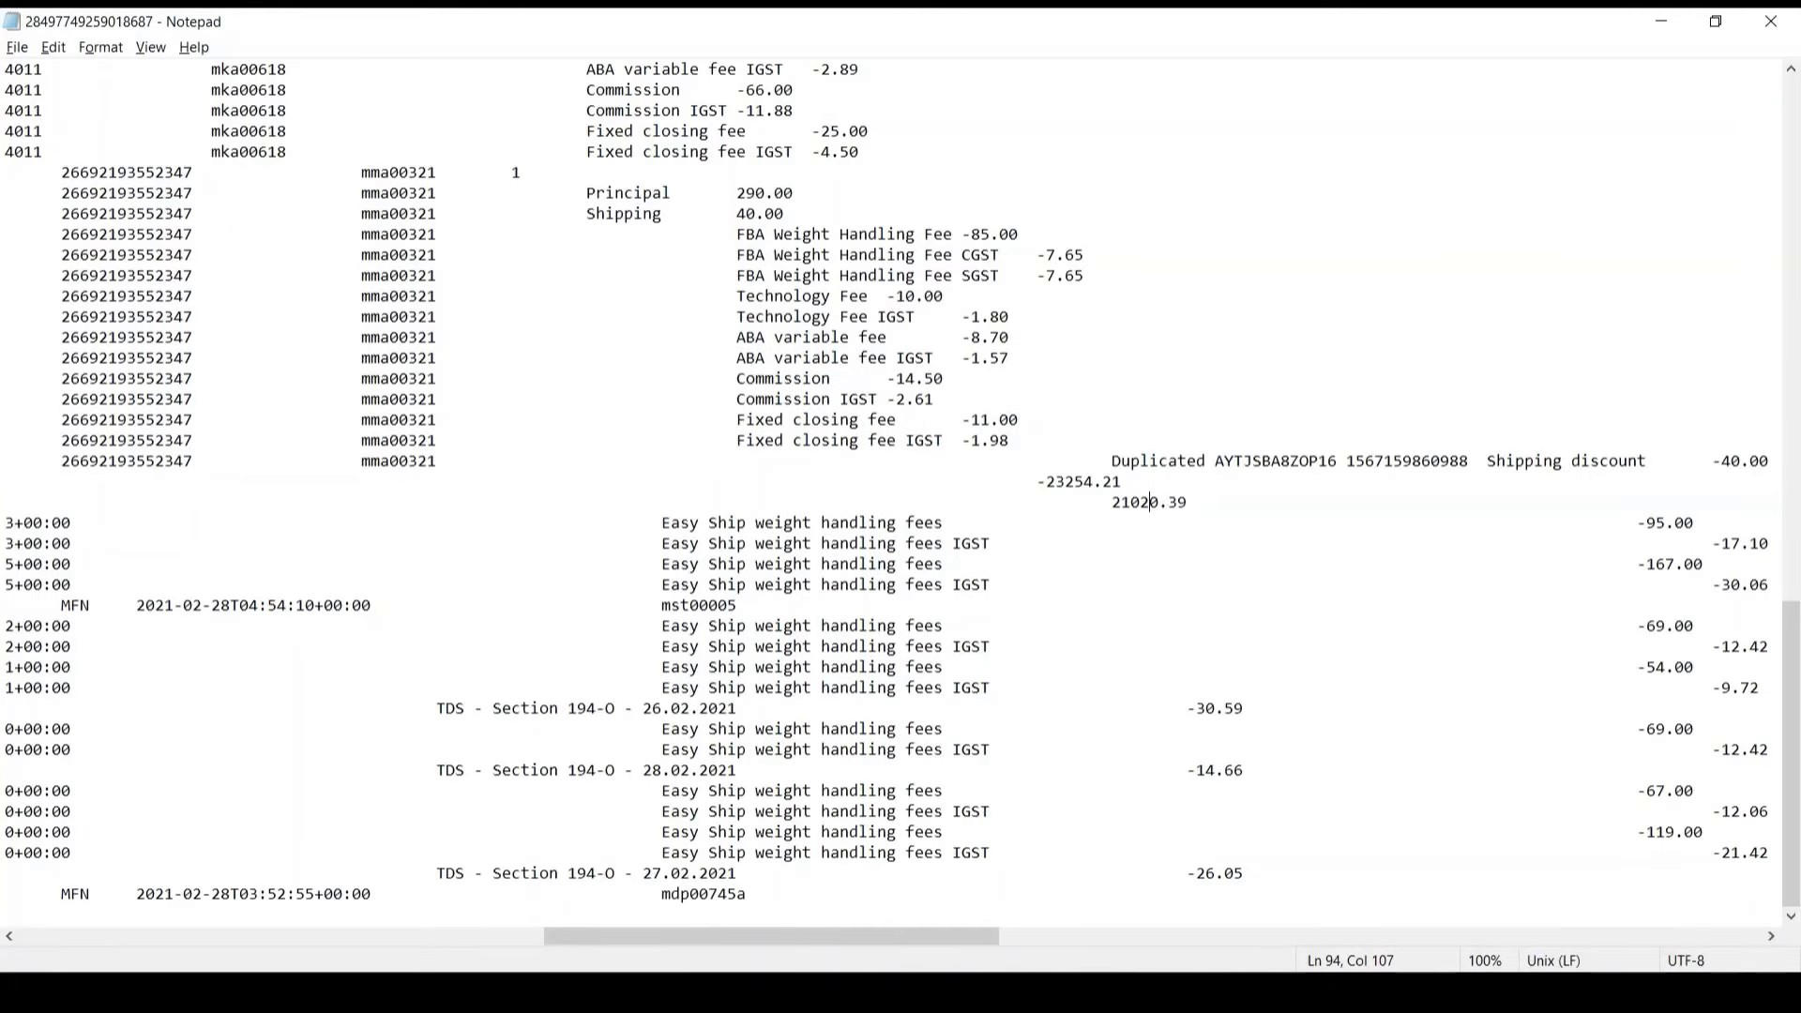
pyautogui.hotkey('alt', 'F4')
pyautogui.click(898, 991)
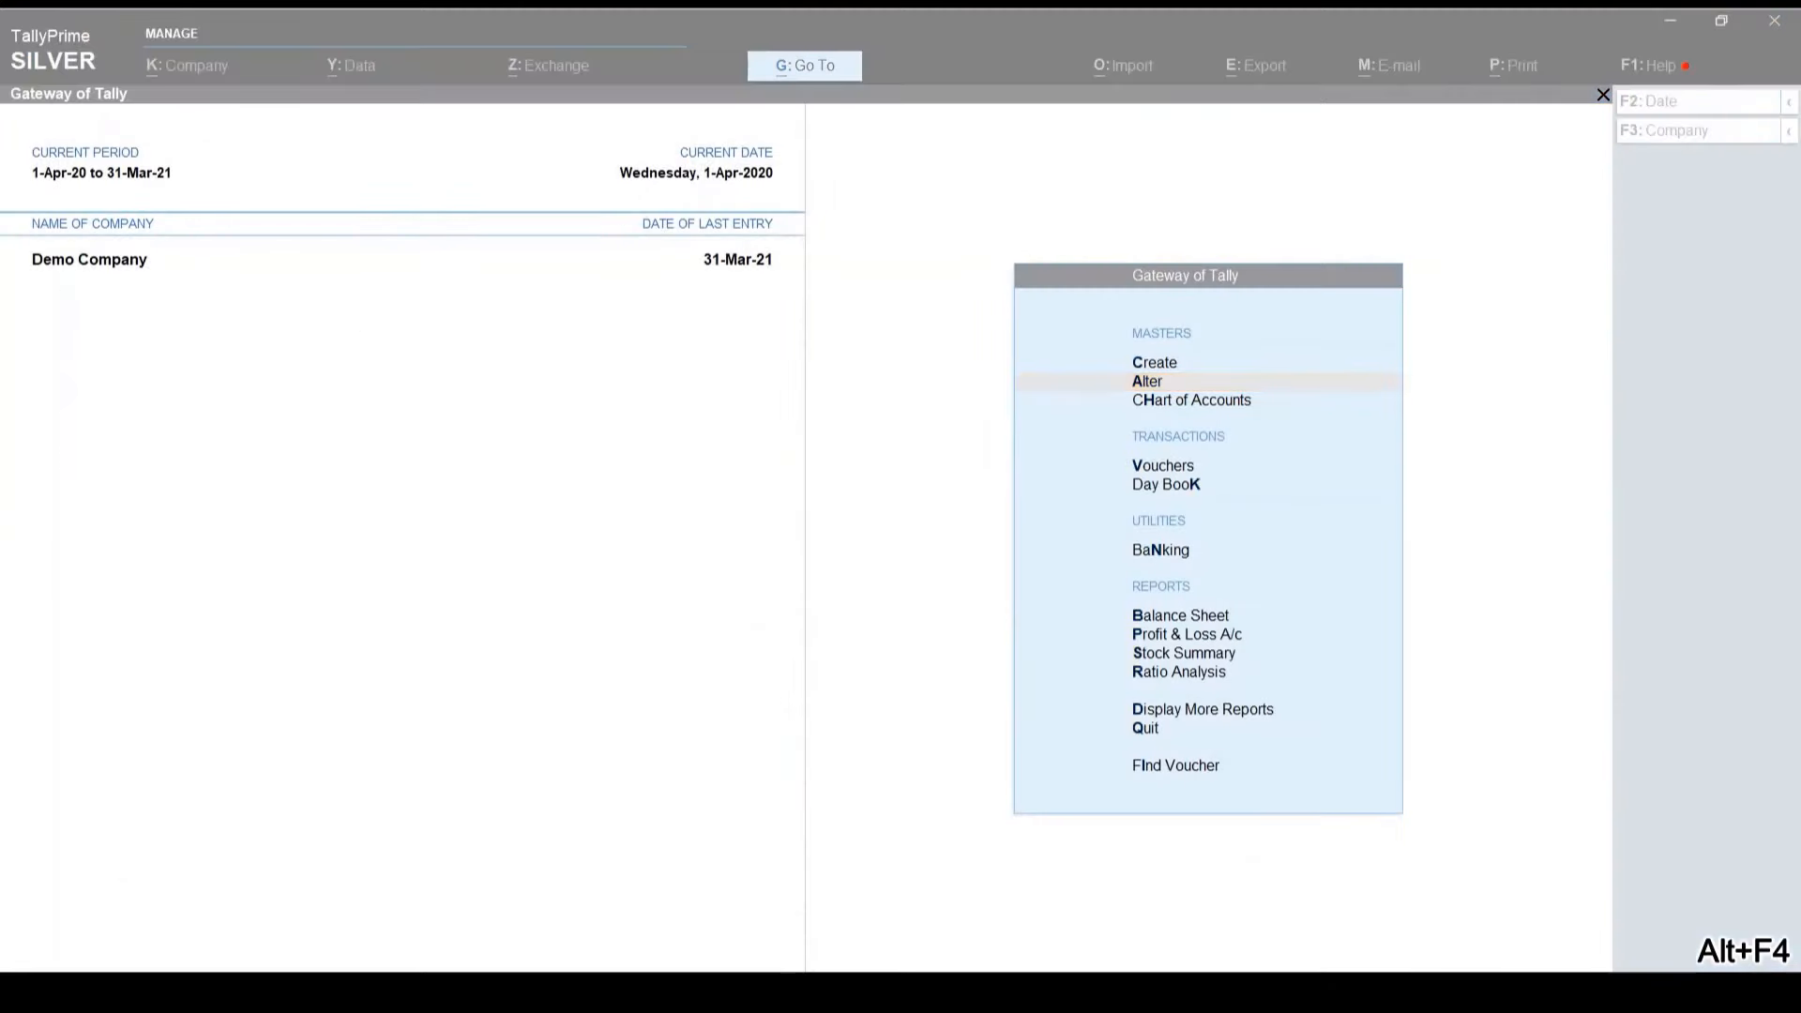
pyautogui.click(1240, 901)
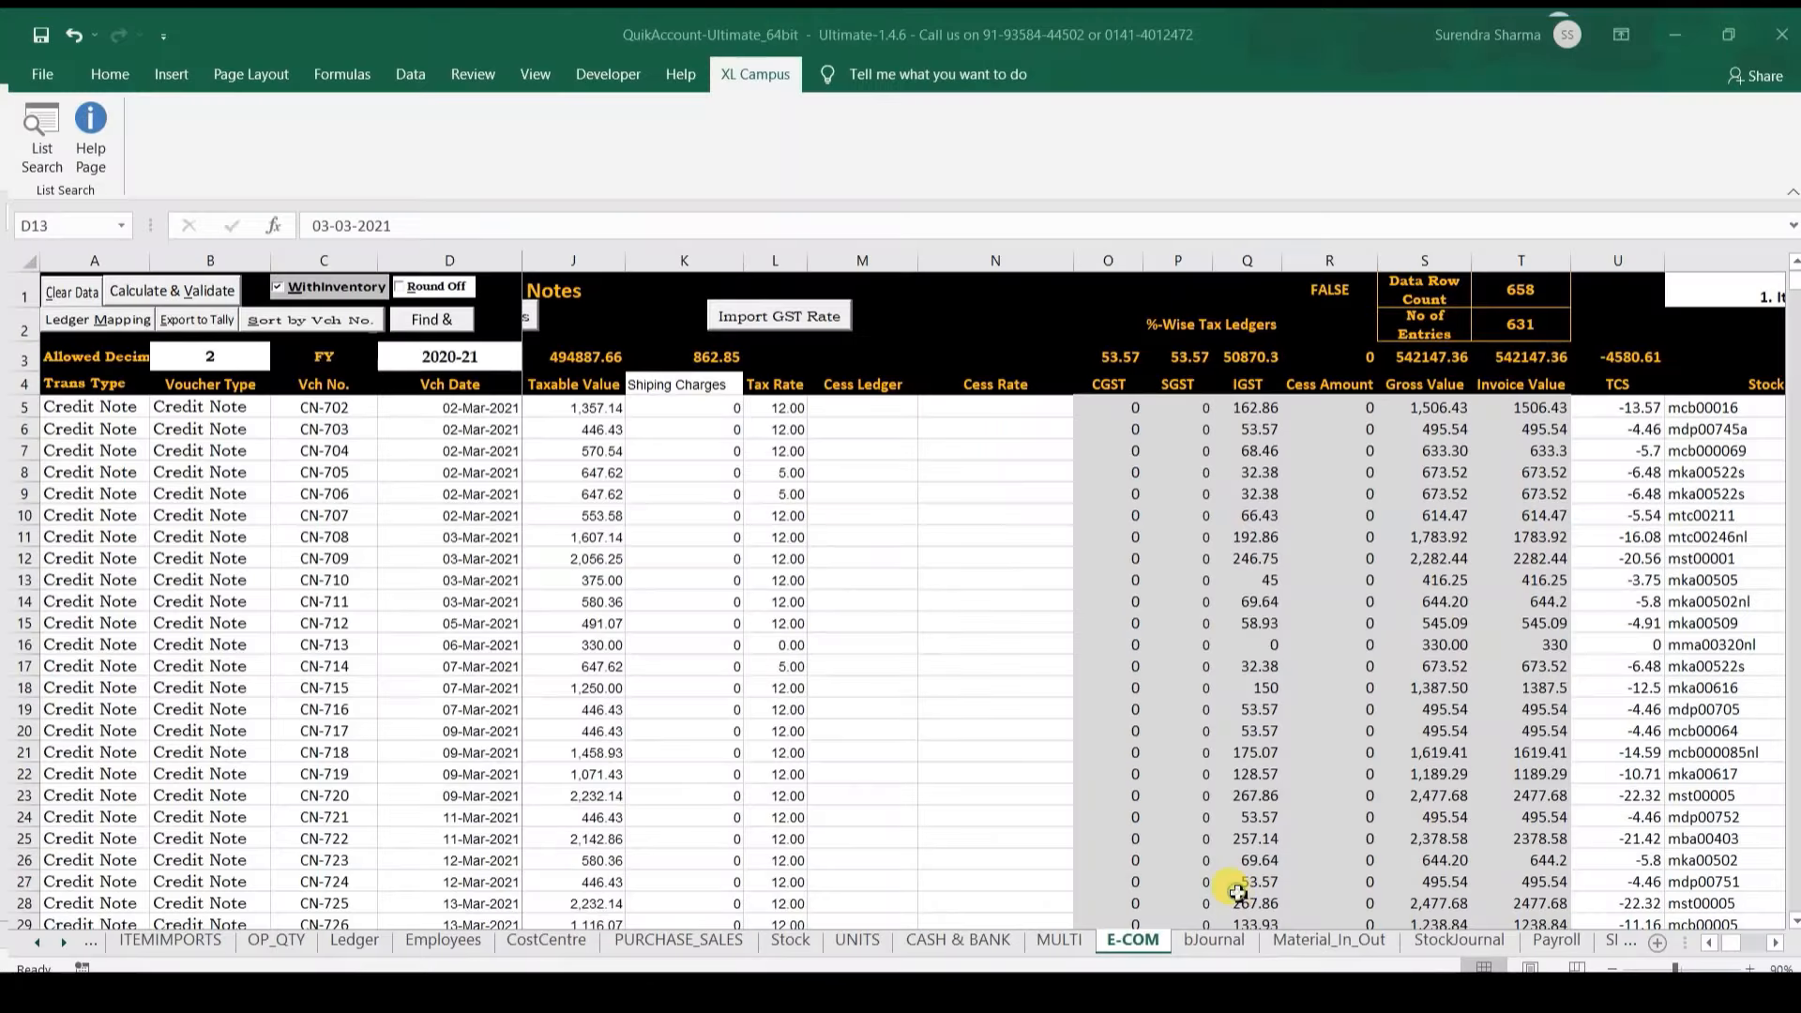
pyautogui.click(1206, 930)
pyautogui.click(1053, 490)
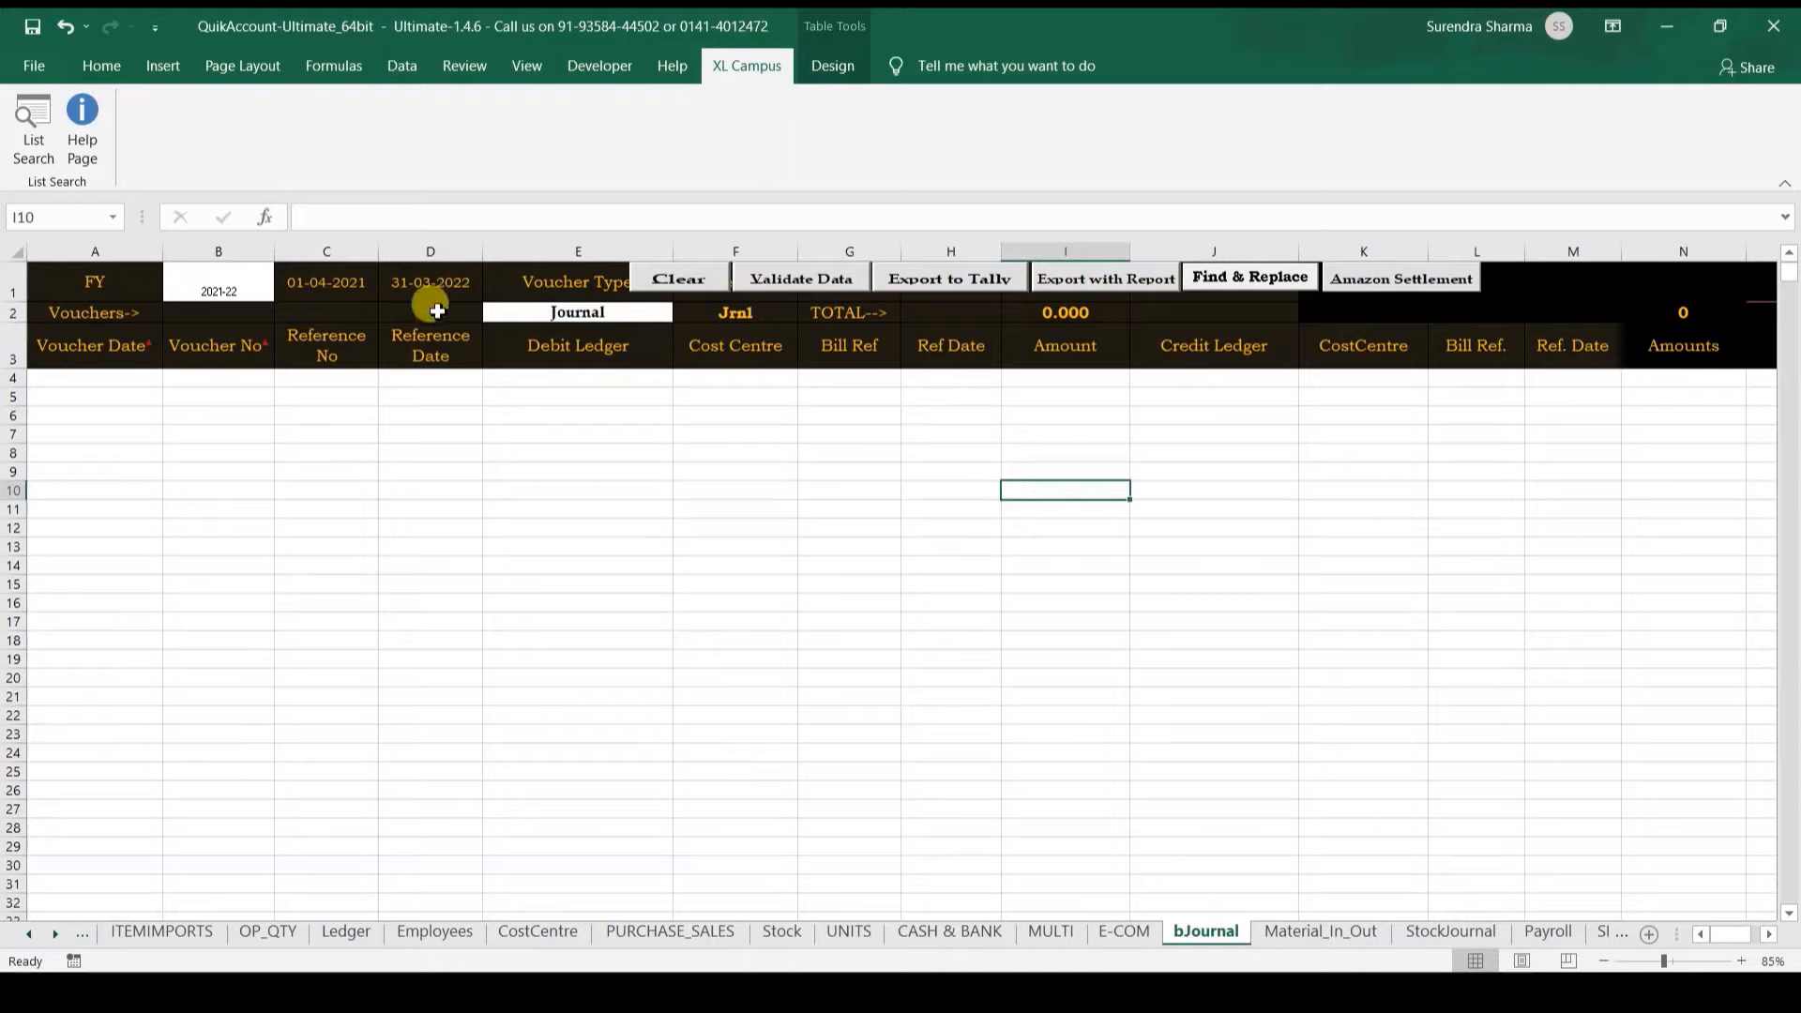
pyautogui.click(237, 290)
pyautogui.hotkey('alt', 'Down')
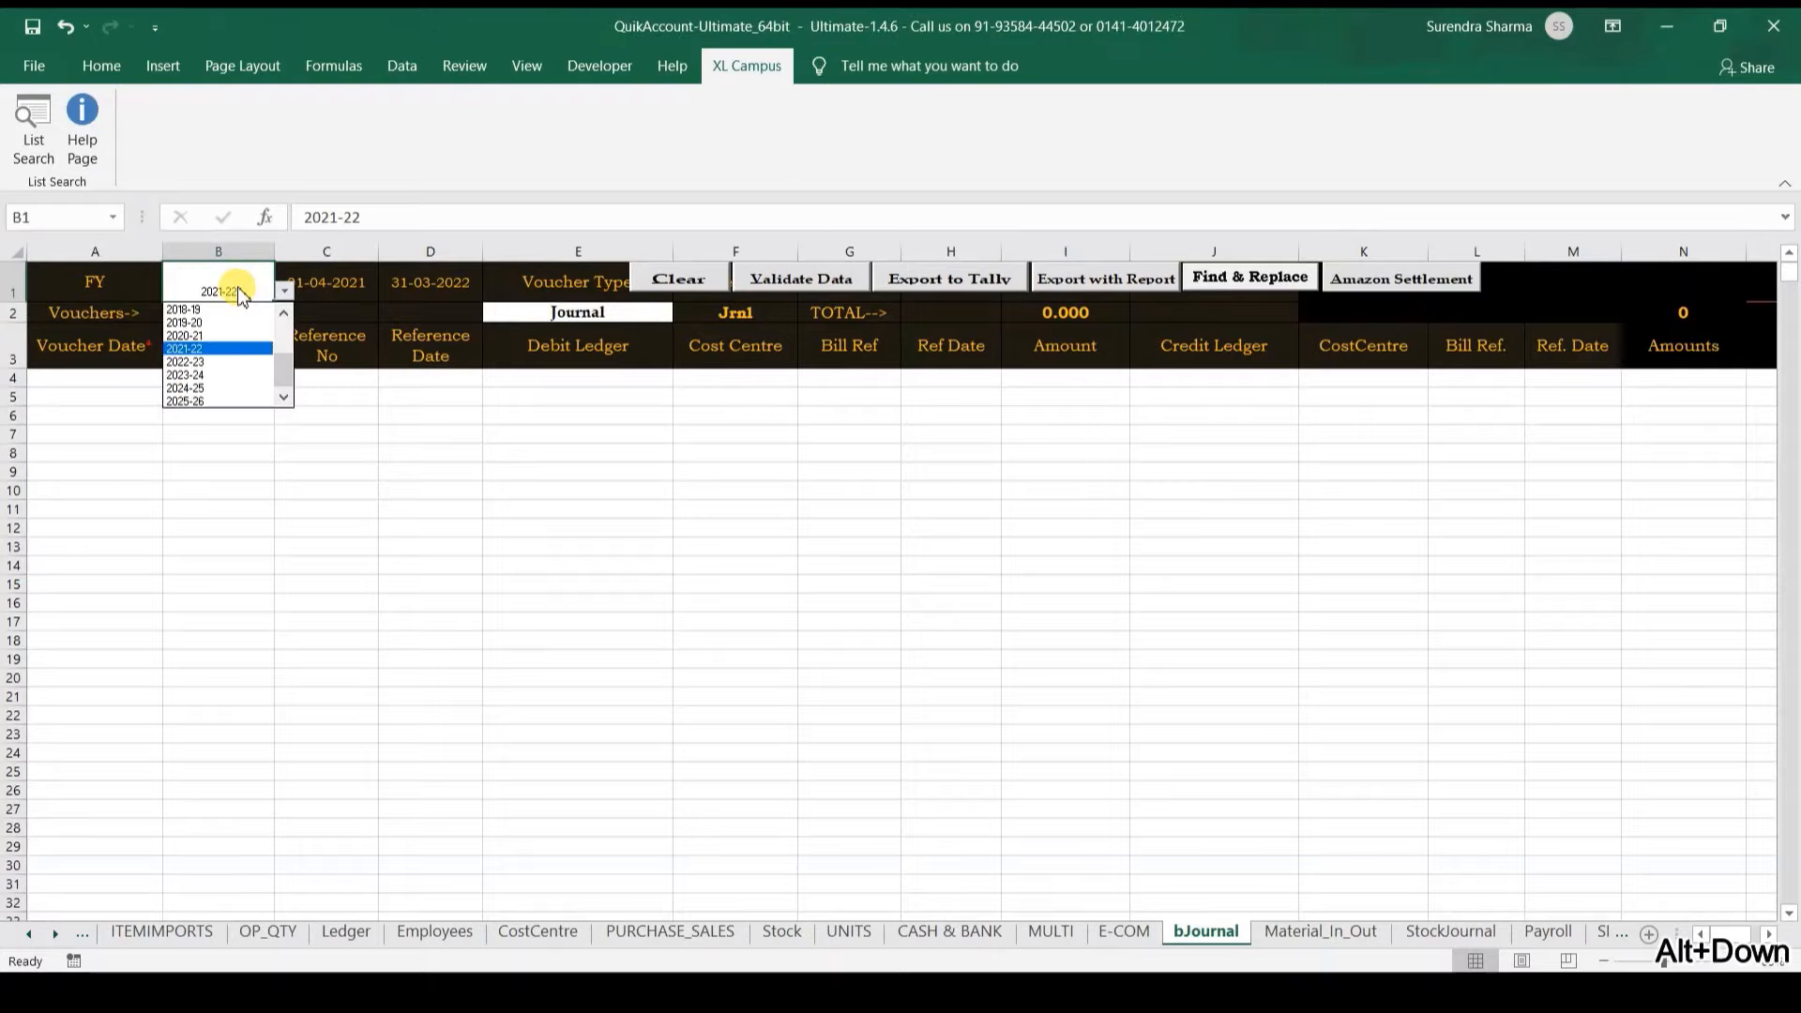
pyautogui.press('Up')
pyautogui.press('Return')
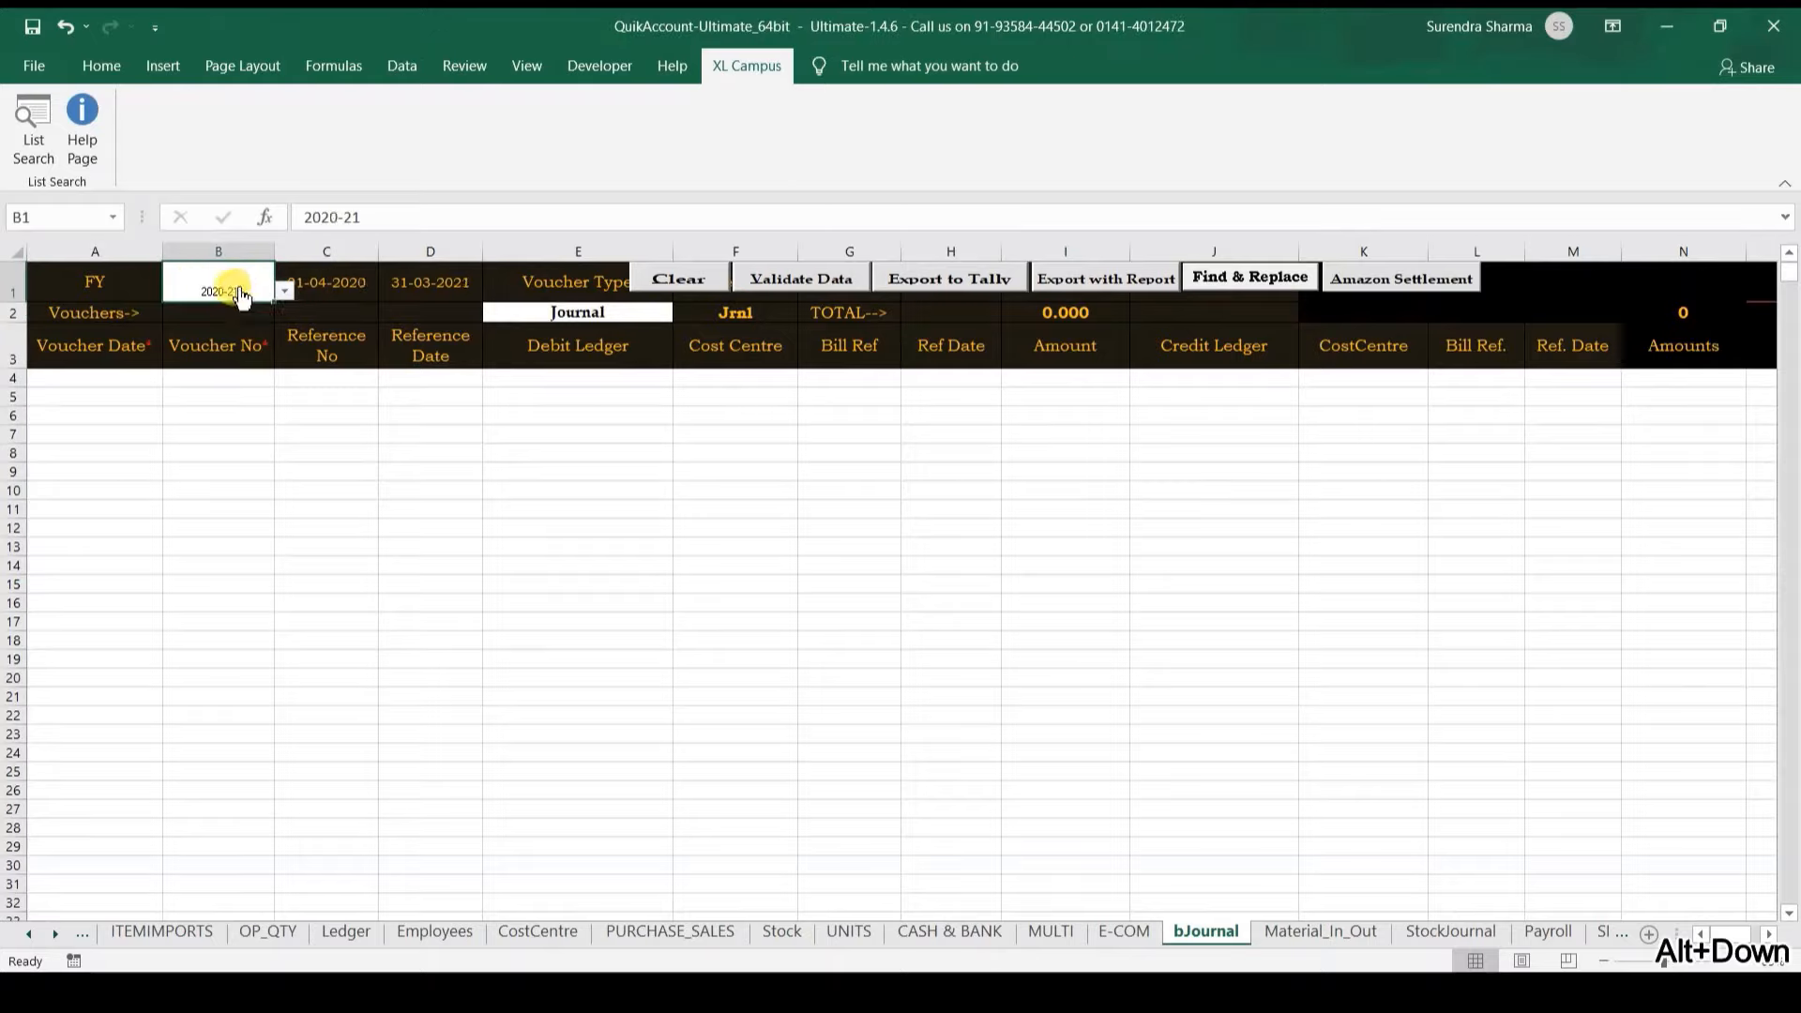
pyautogui.click(530, 327)
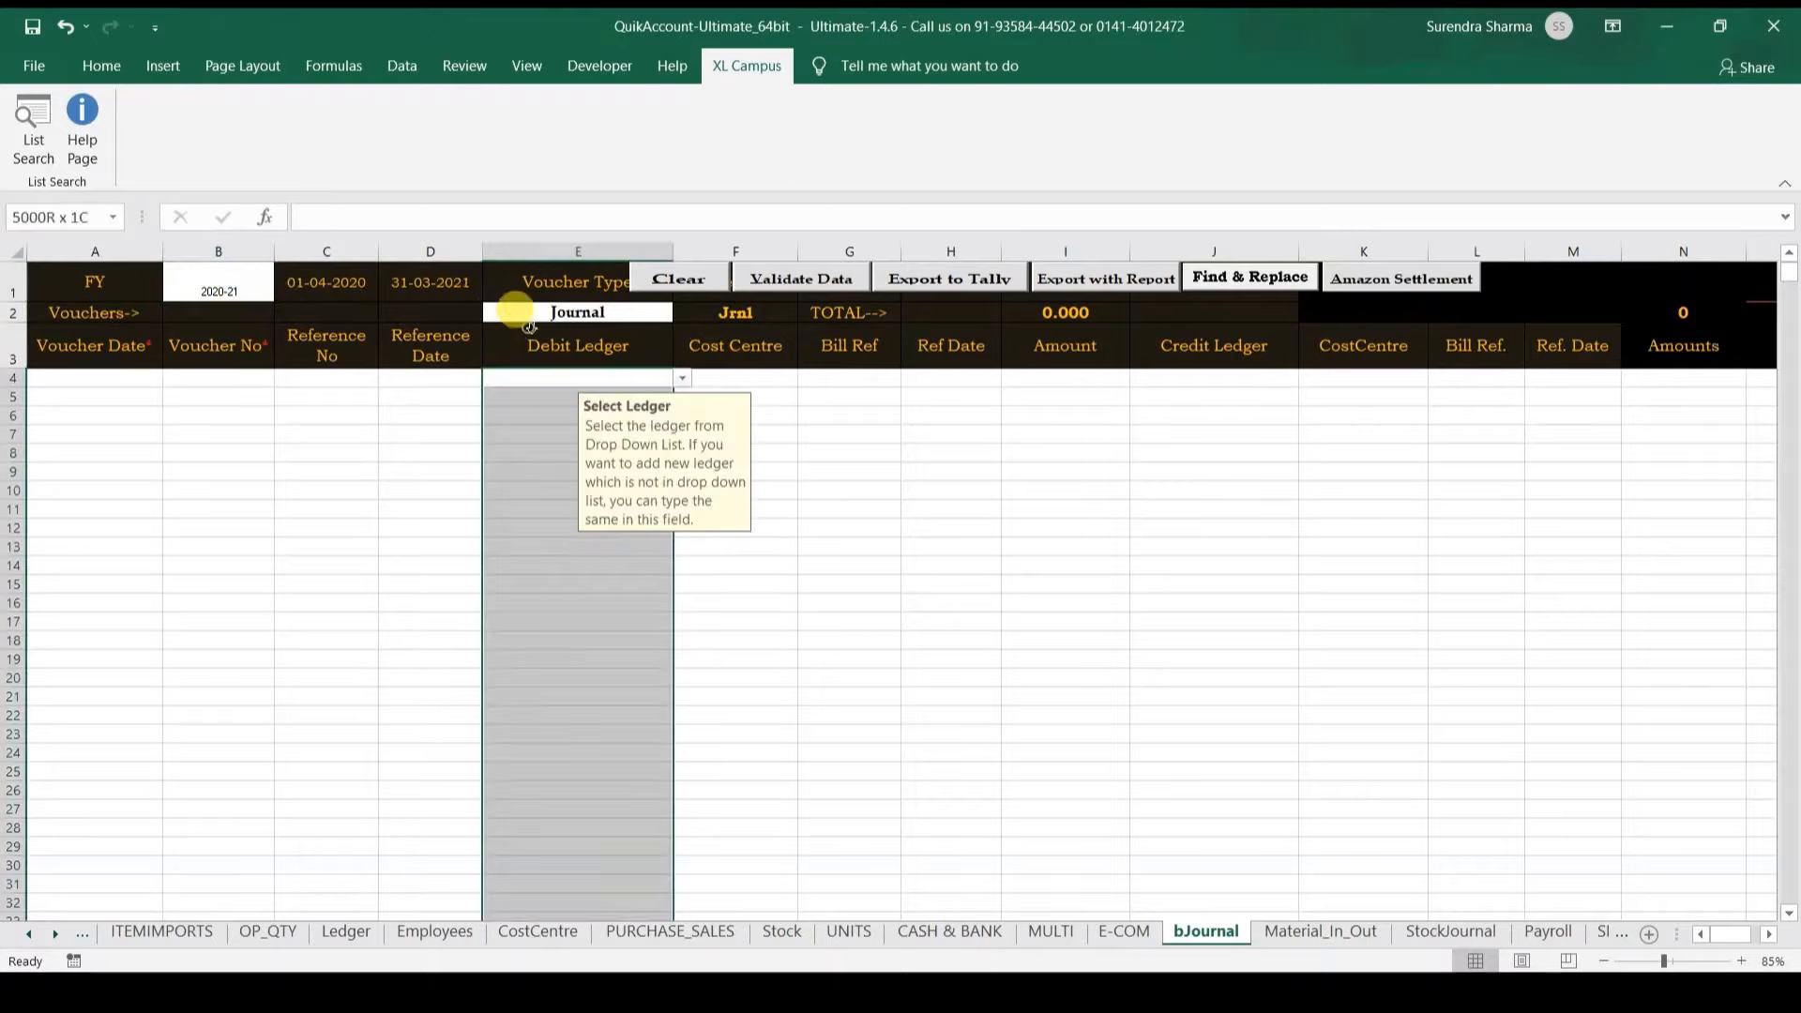
pyautogui.click(520, 313)
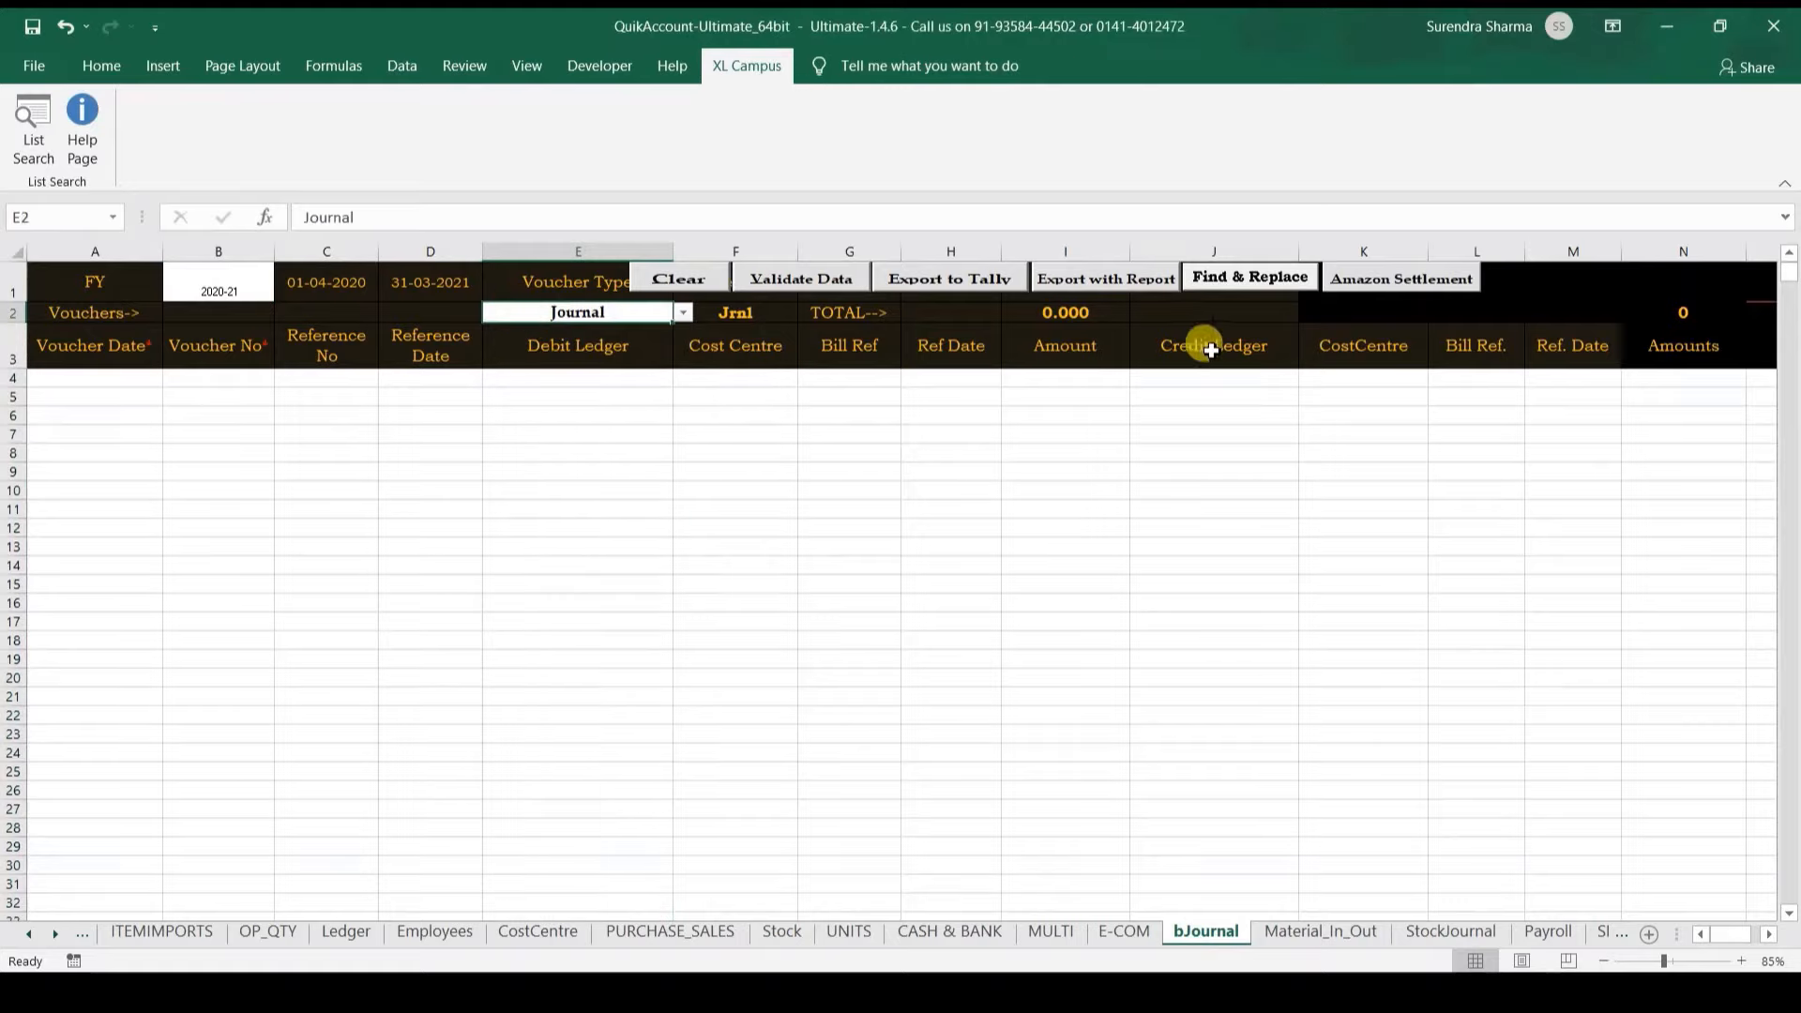
pyautogui.click(1397, 293)
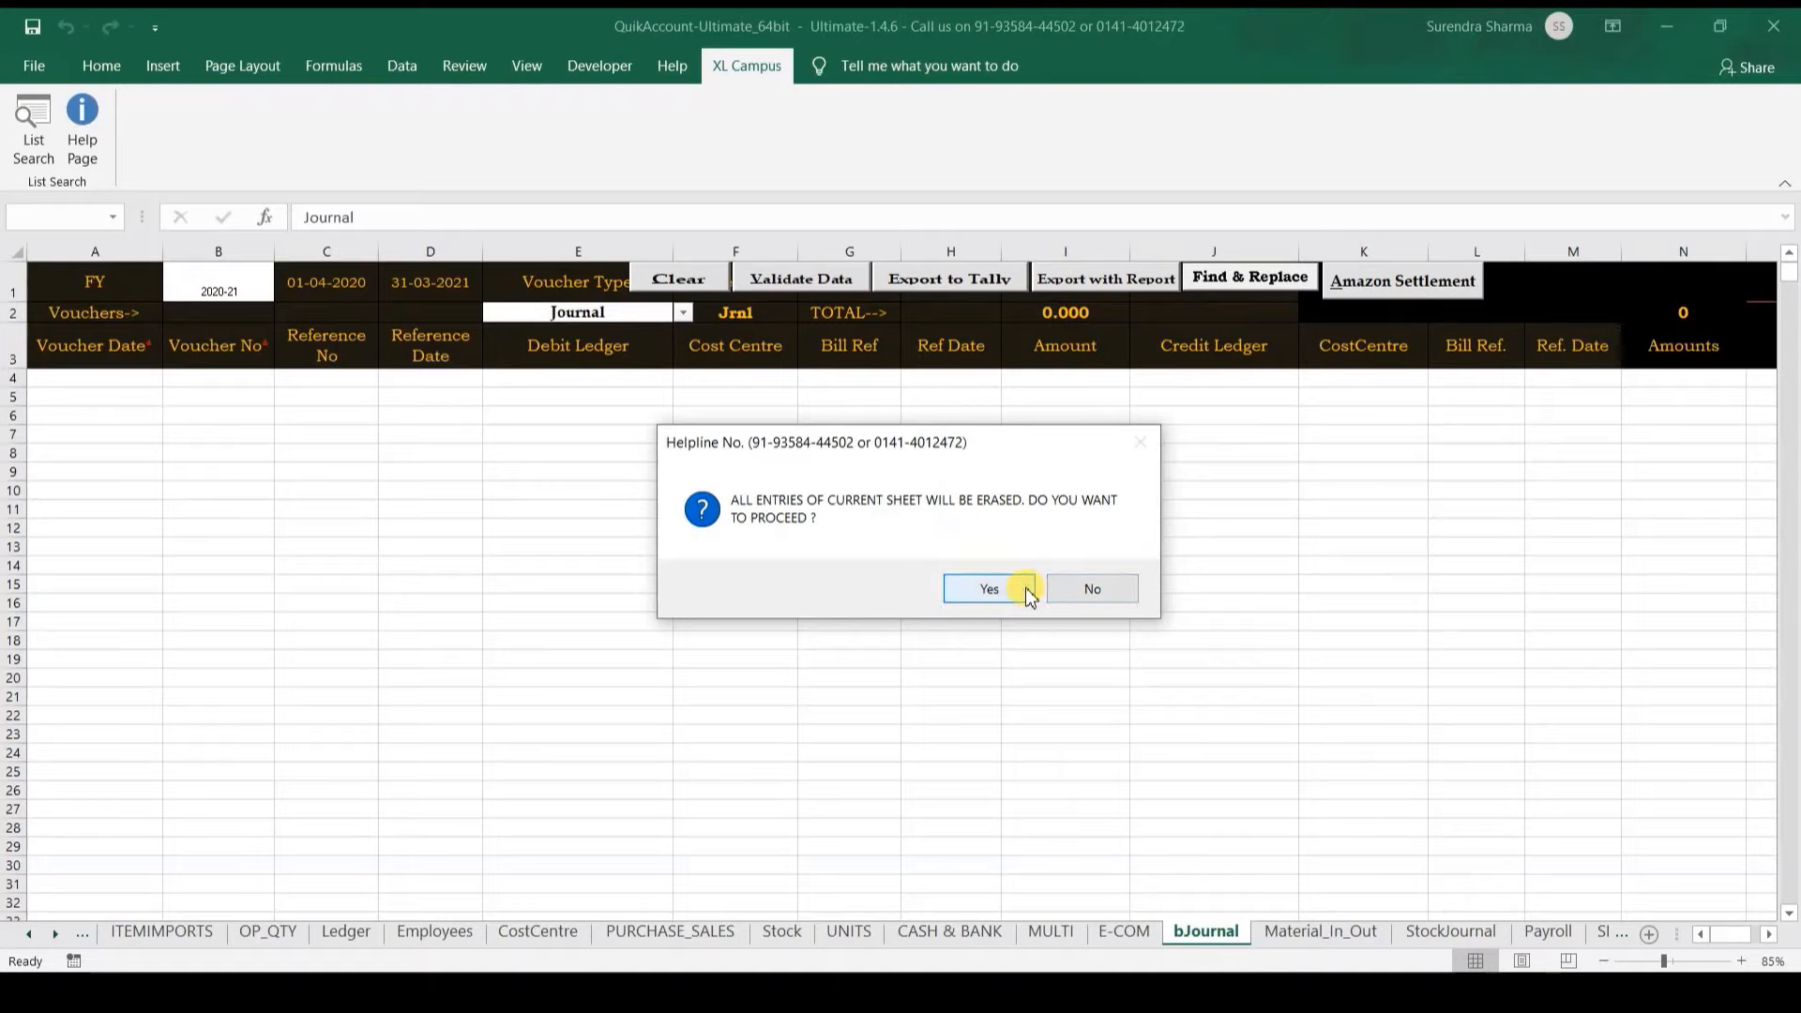
pyautogui.click(1030, 591)
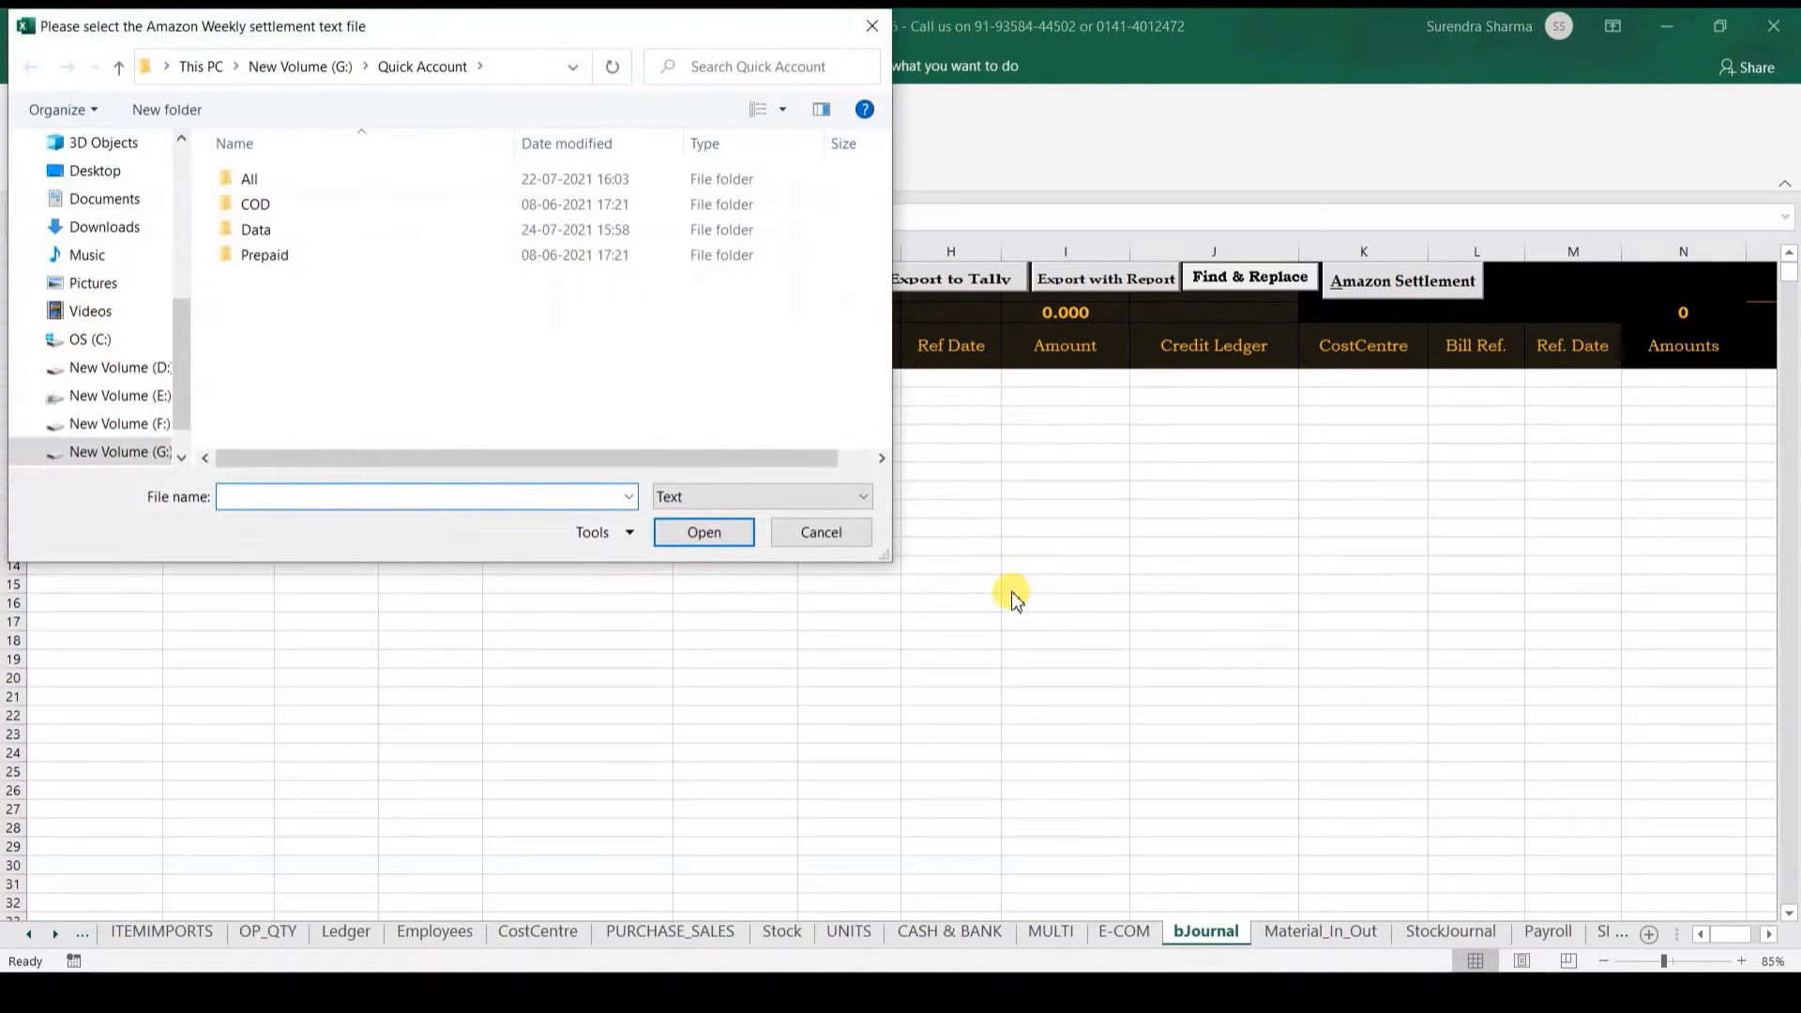
pyautogui.doubleClick(389, 203)
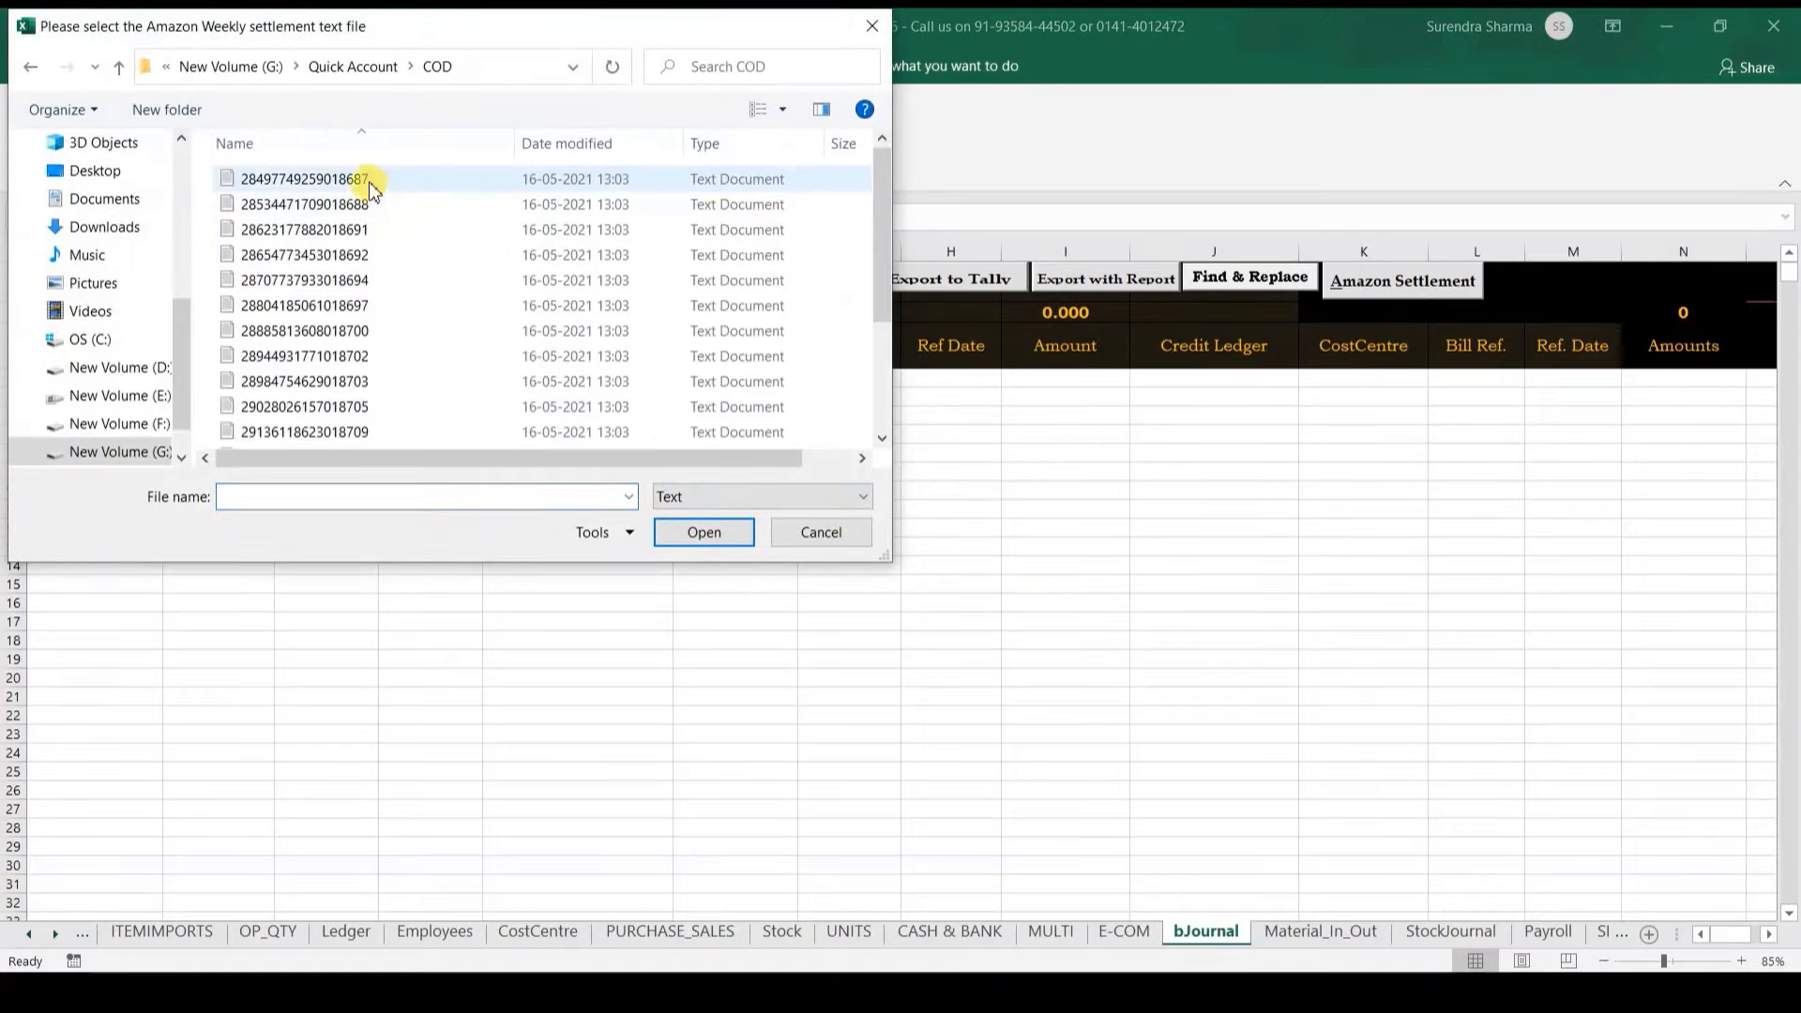
pyautogui.click(368, 182)
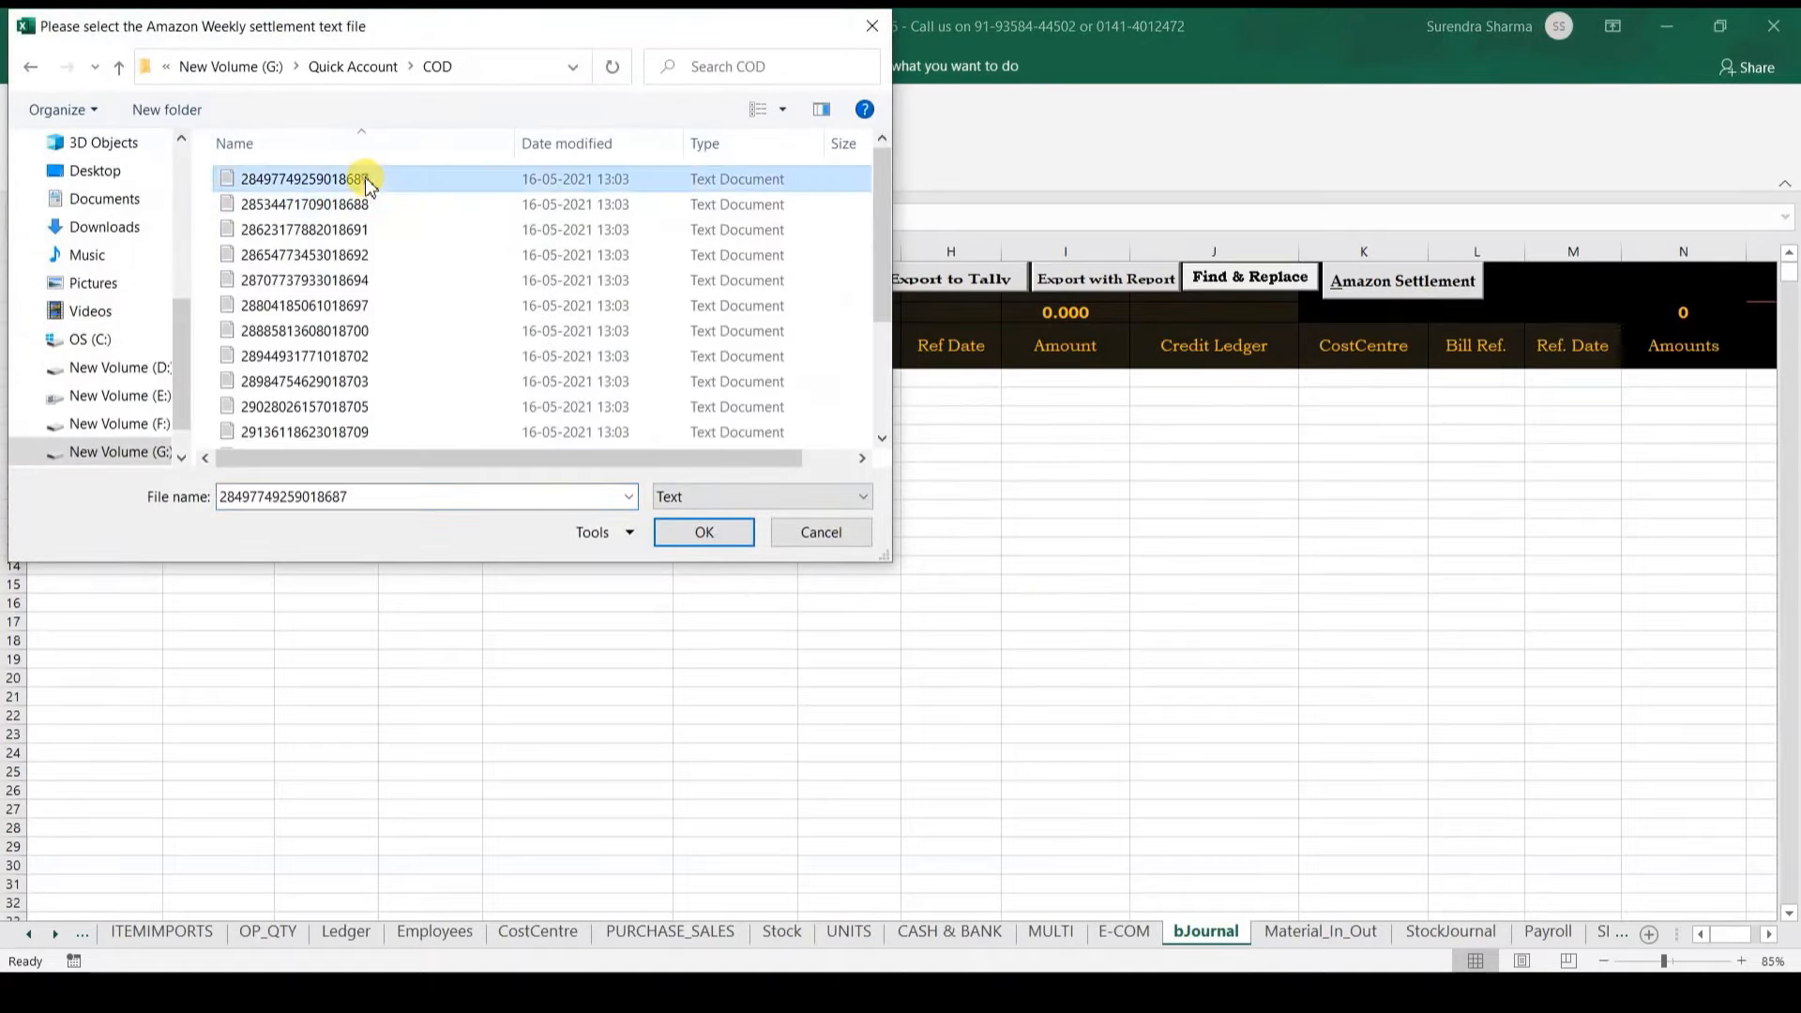
pyautogui.click(699, 533)
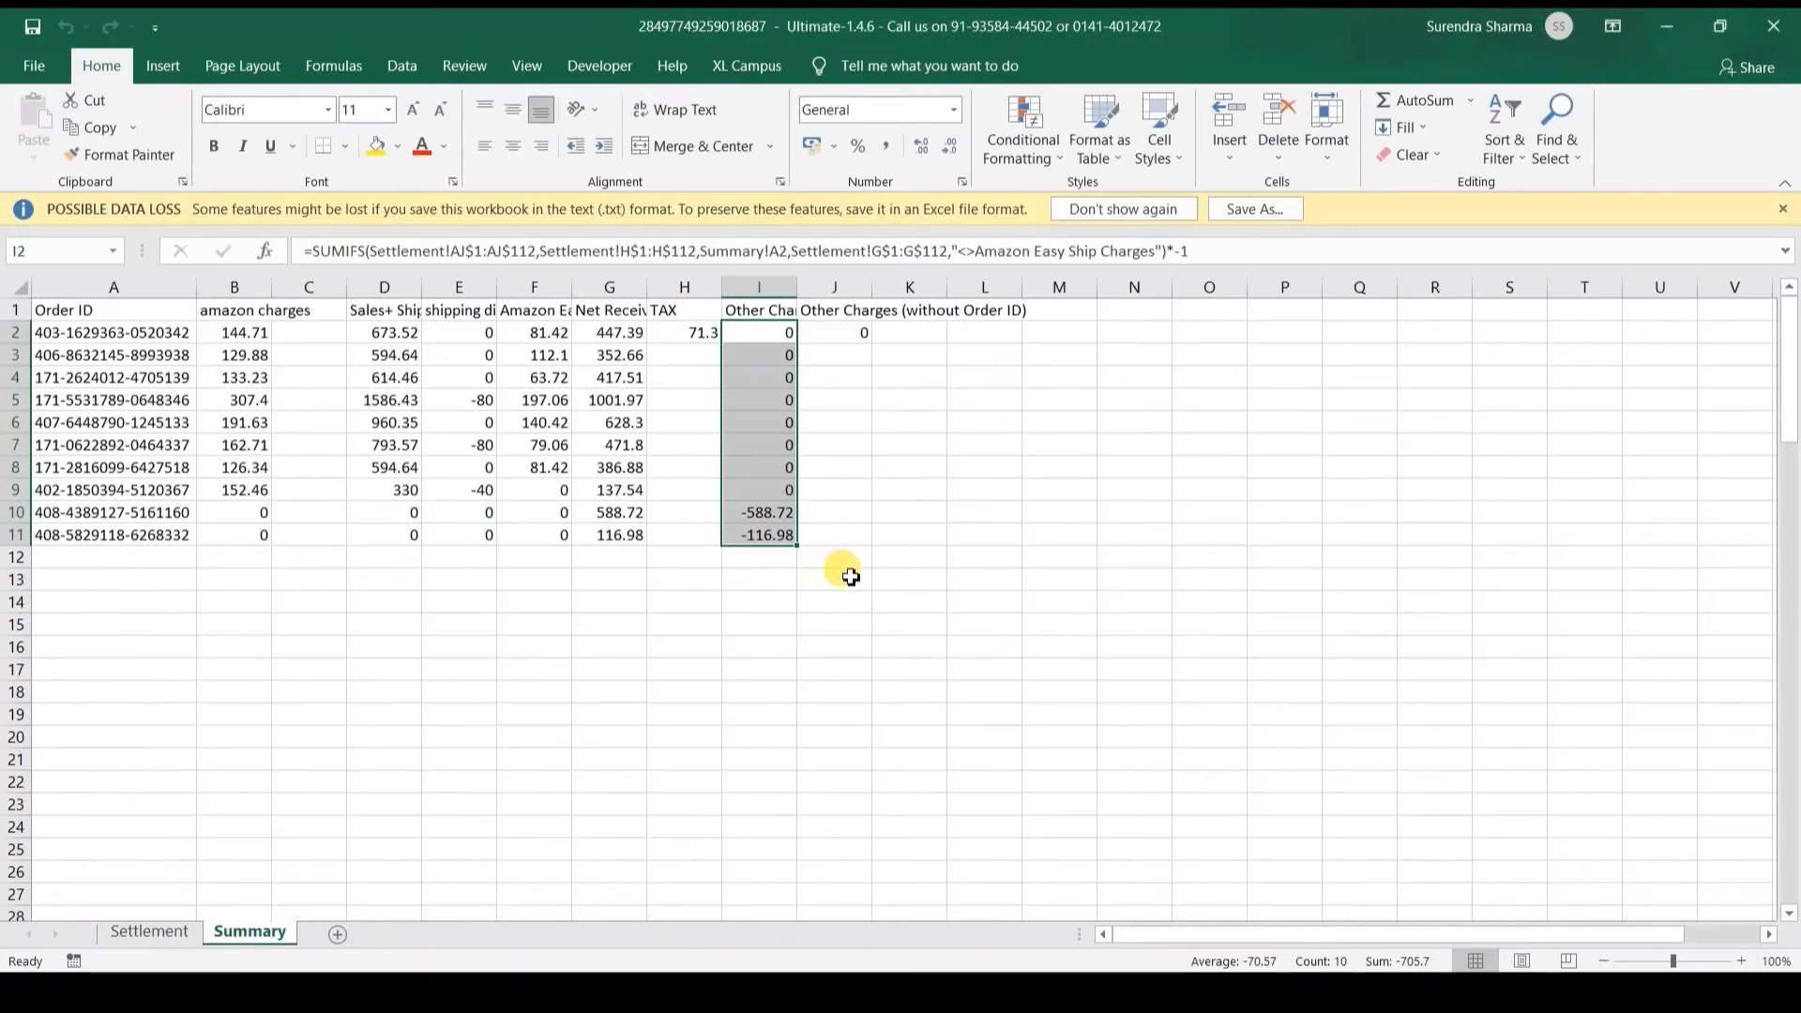
pyautogui.click(685, 486)
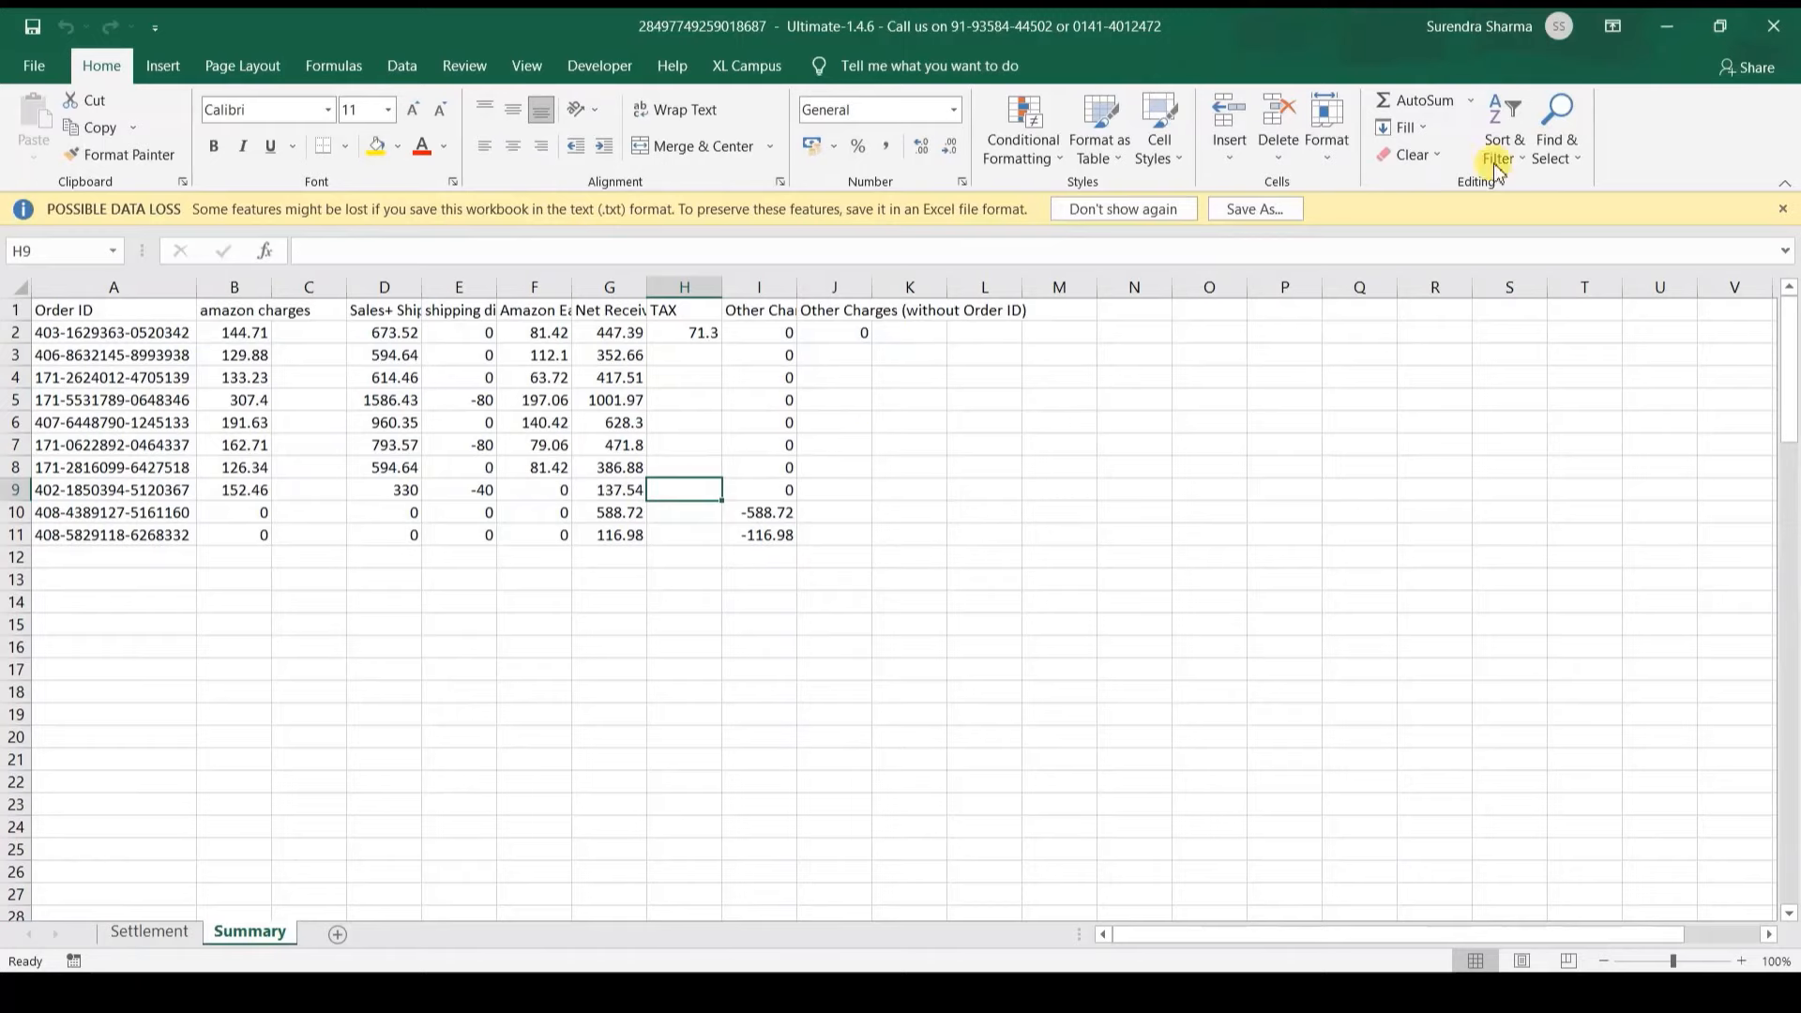
pyautogui.click(1666, 31)
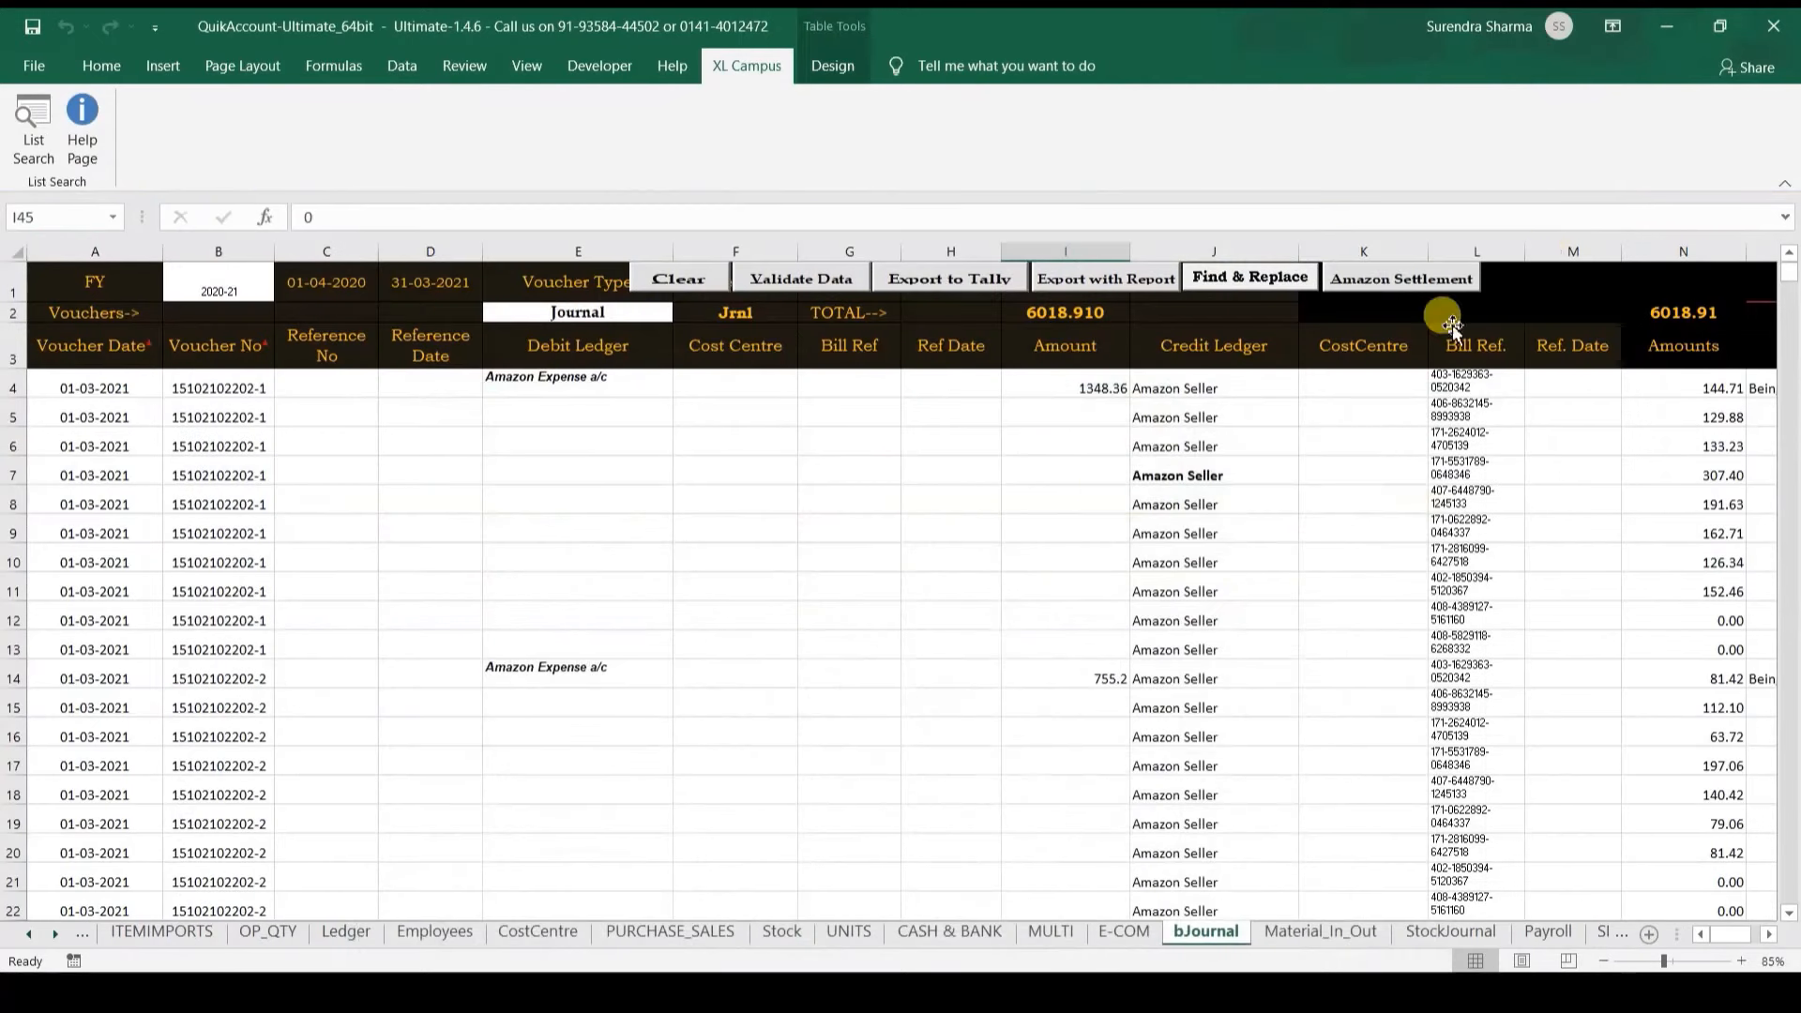
# Step: Change the TDS entry's credit ledger in J44 from Amazon Settlement a/c to Amazon Settelment COD
pyautogui.click(1212, 477)
pyautogui.hotkey('ctrl', 'Down')
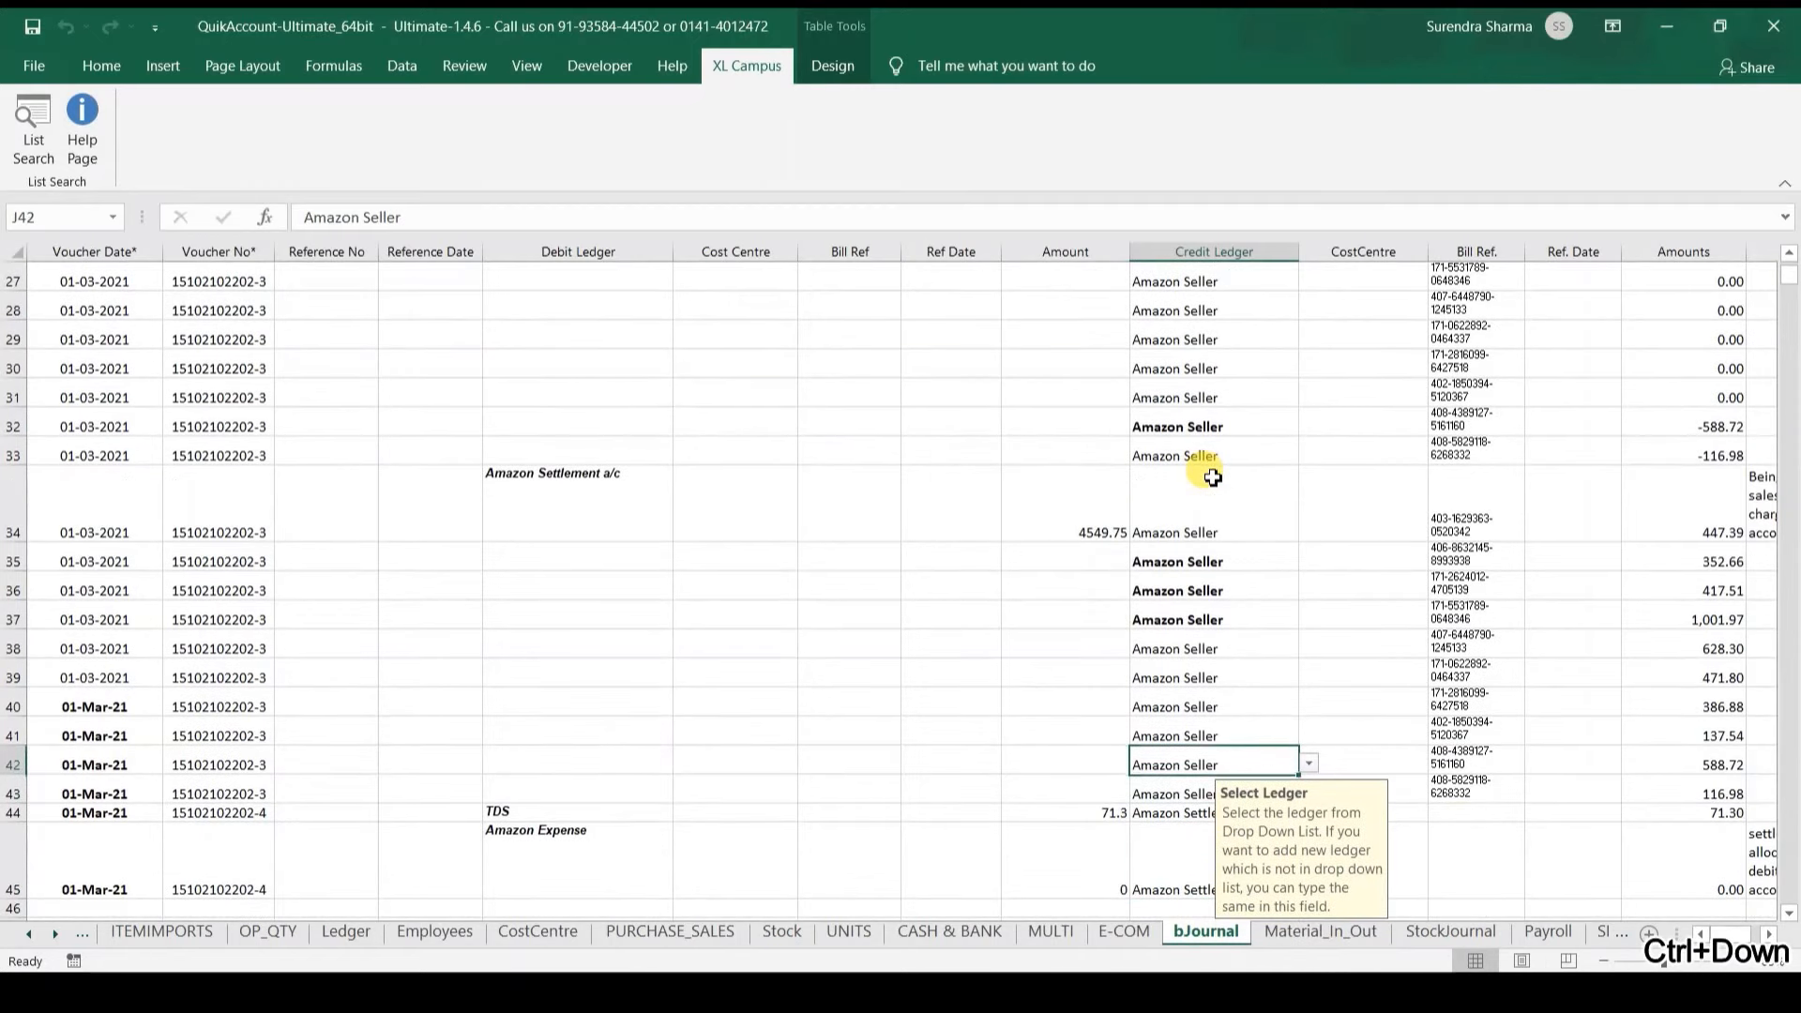
pyautogui.press('F2')
pyautogui.press('Escape')
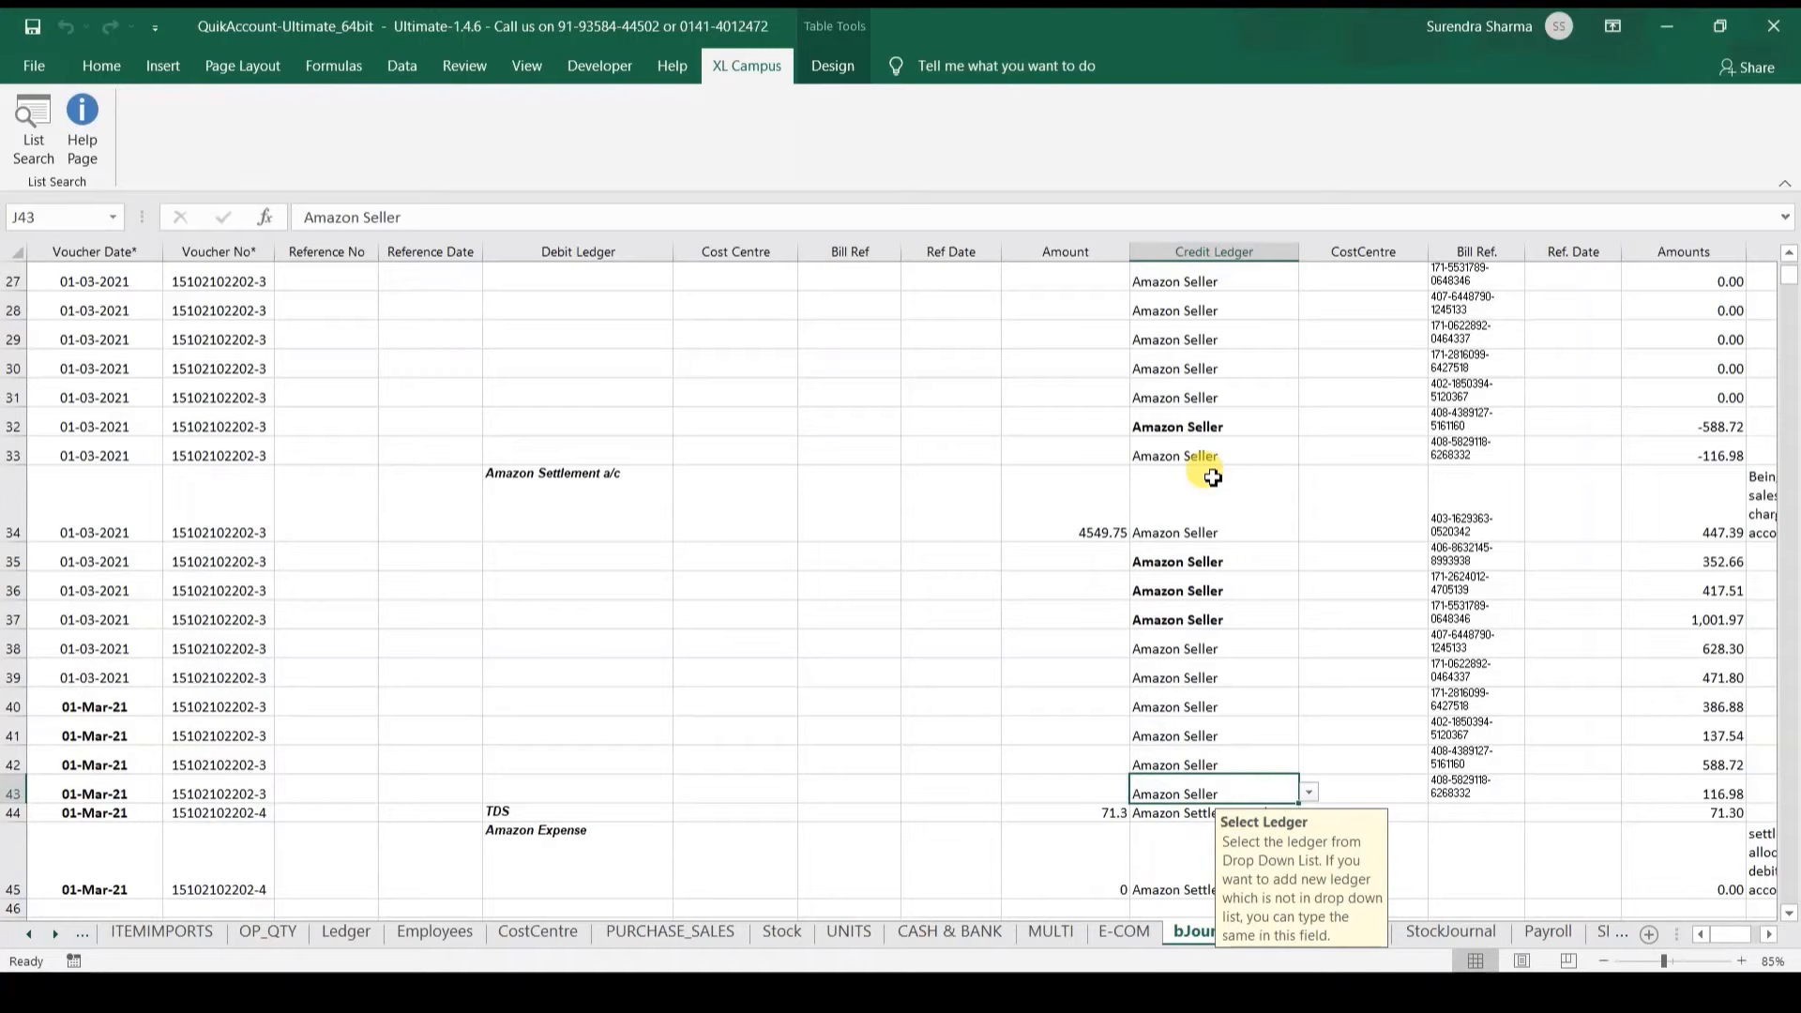
pyautogui.hotkey('ctrl', 'Up')
pyautogui.hotkey('ctrl', 'Down')
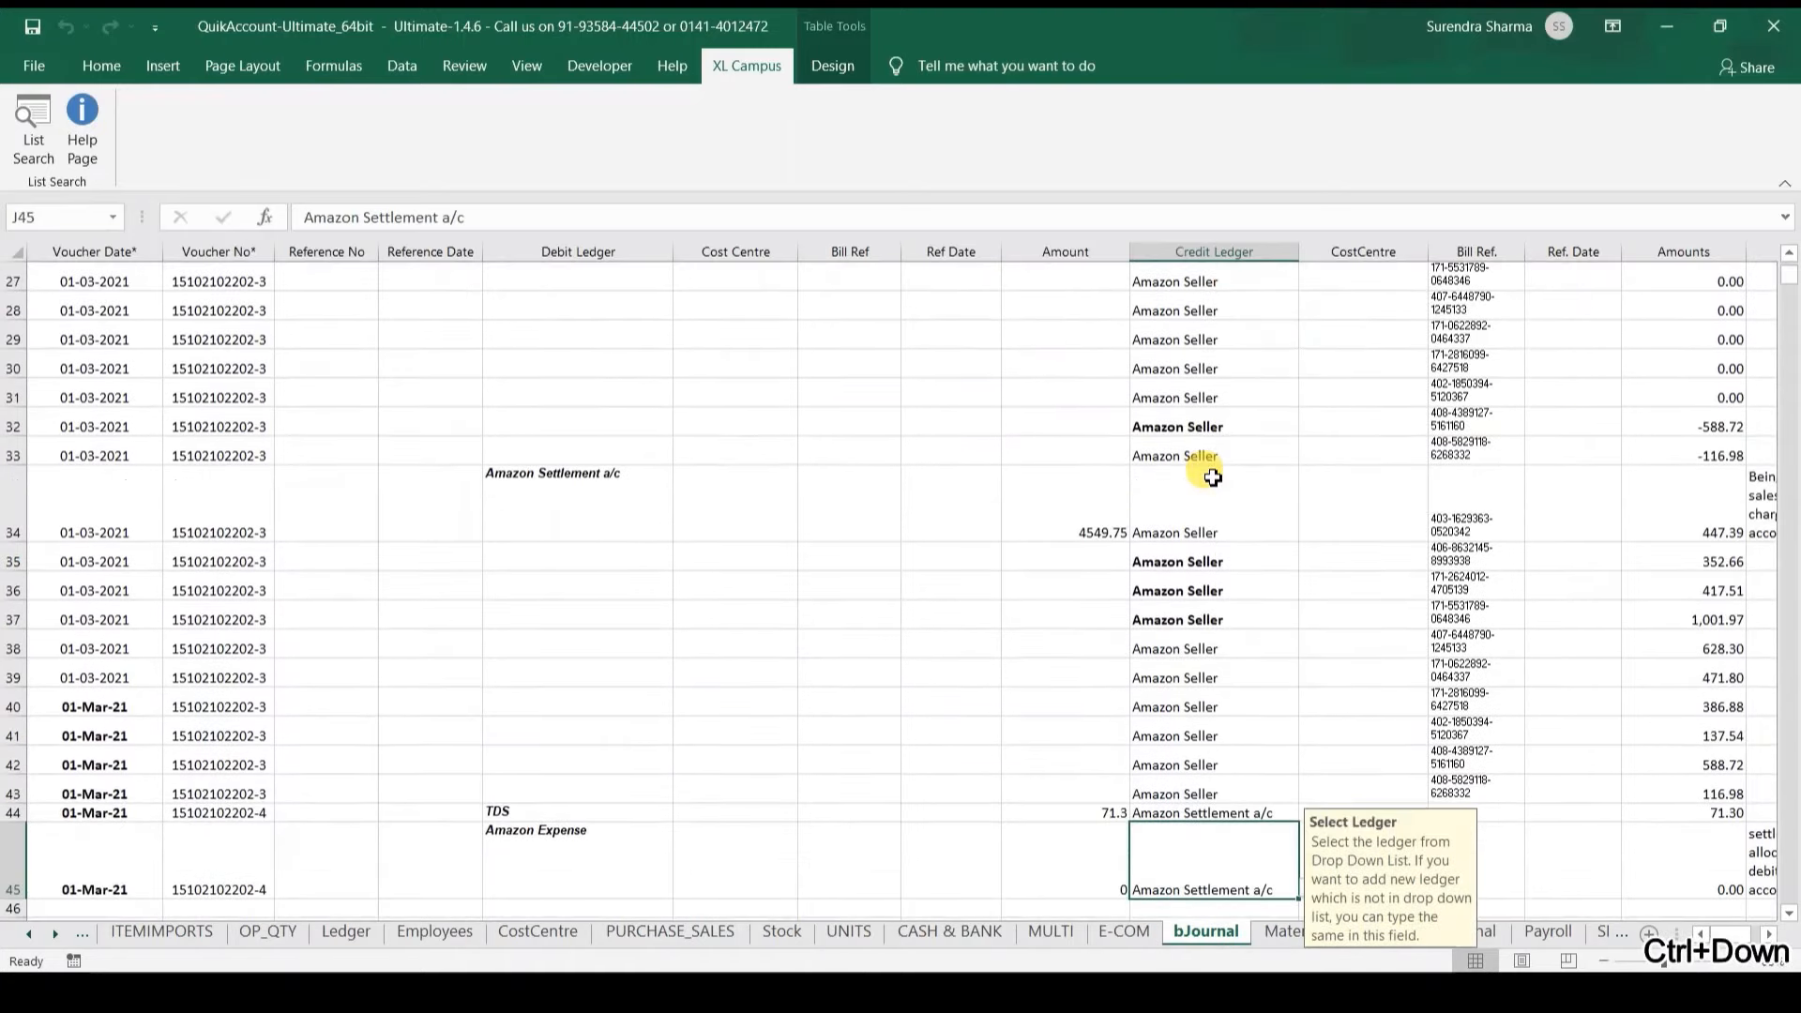
pyautogui.press('Up')
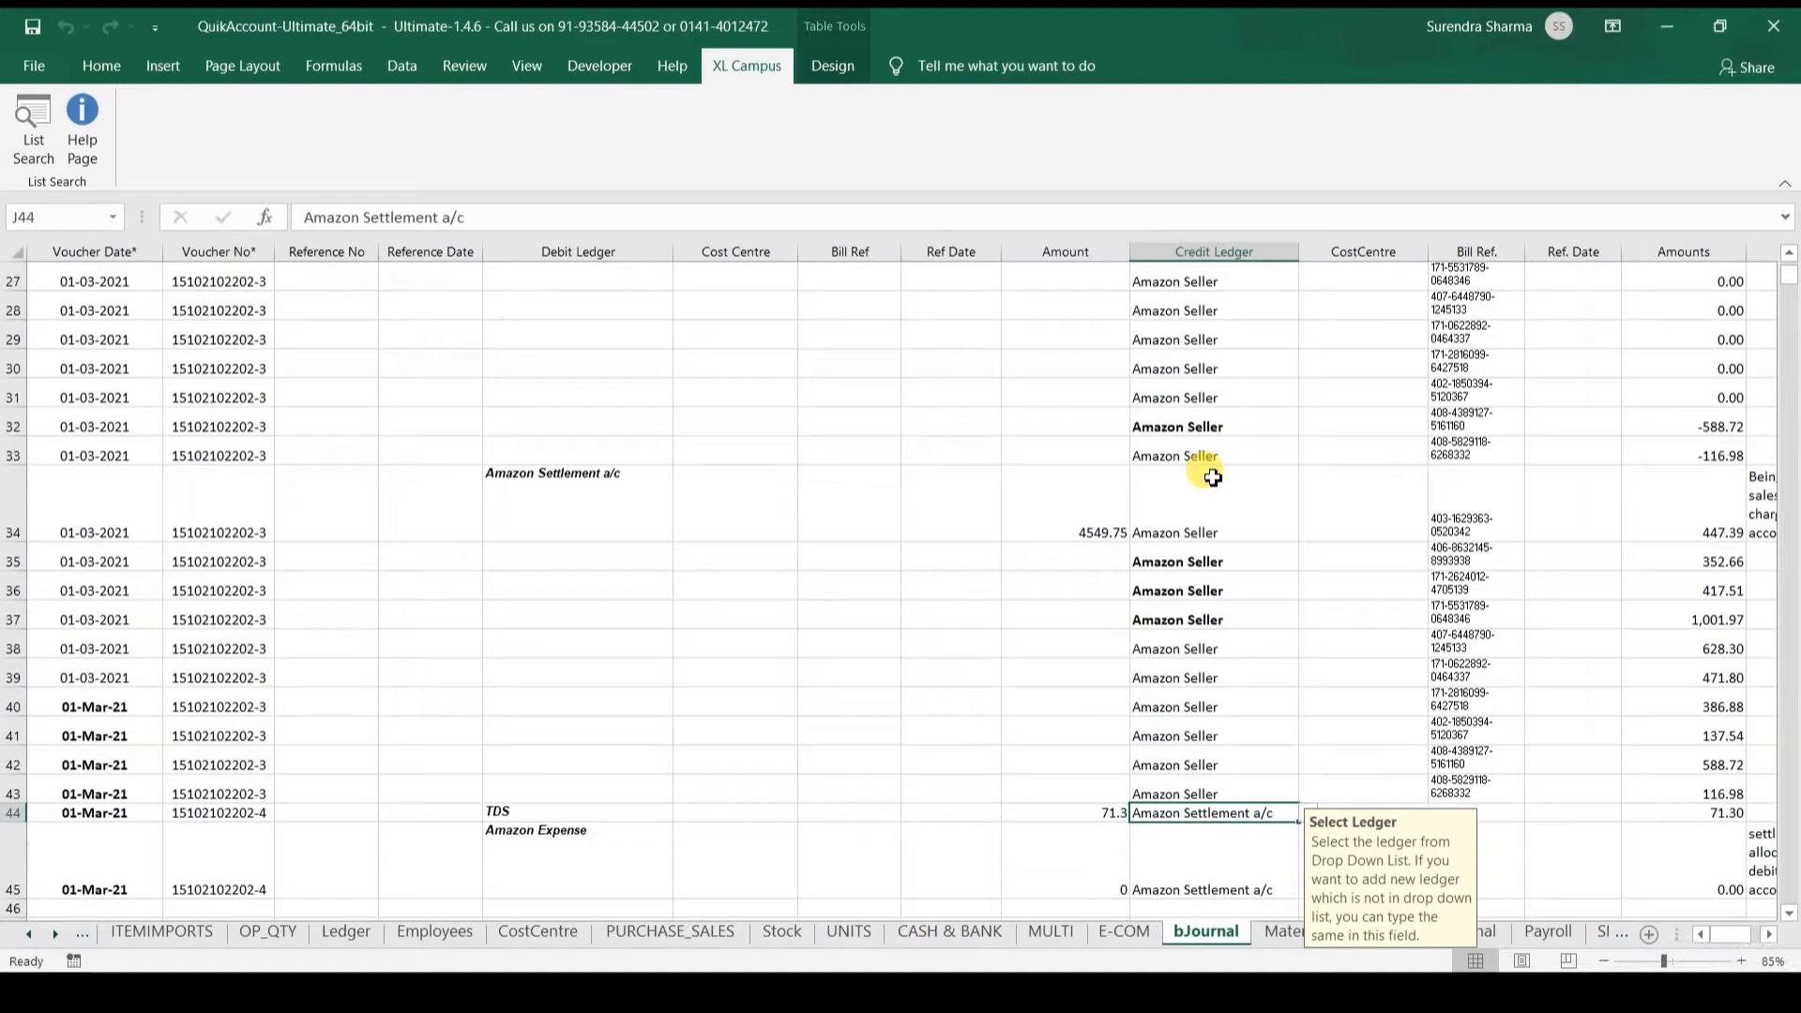
pyautogui.click(37, 162)
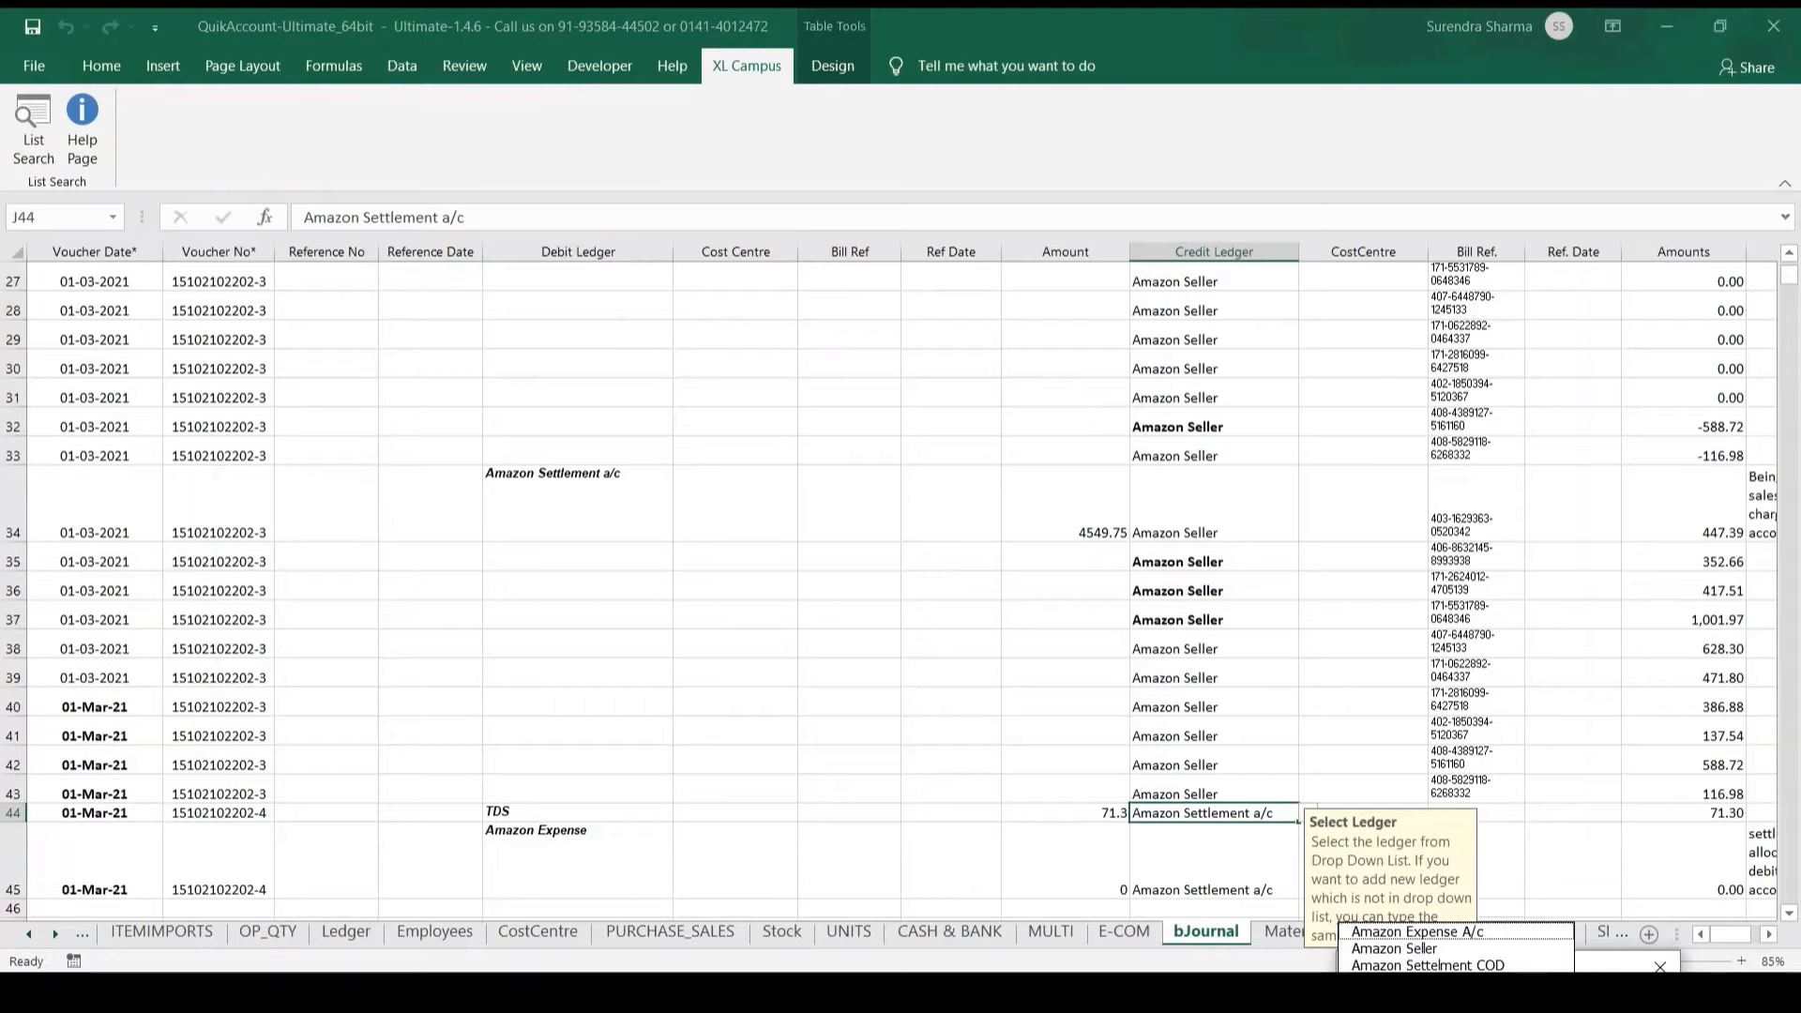
pyautogui.press('Down')
pyautogui.press('Down')
pyautogui.press('Down')
pyautogui.press('Return')
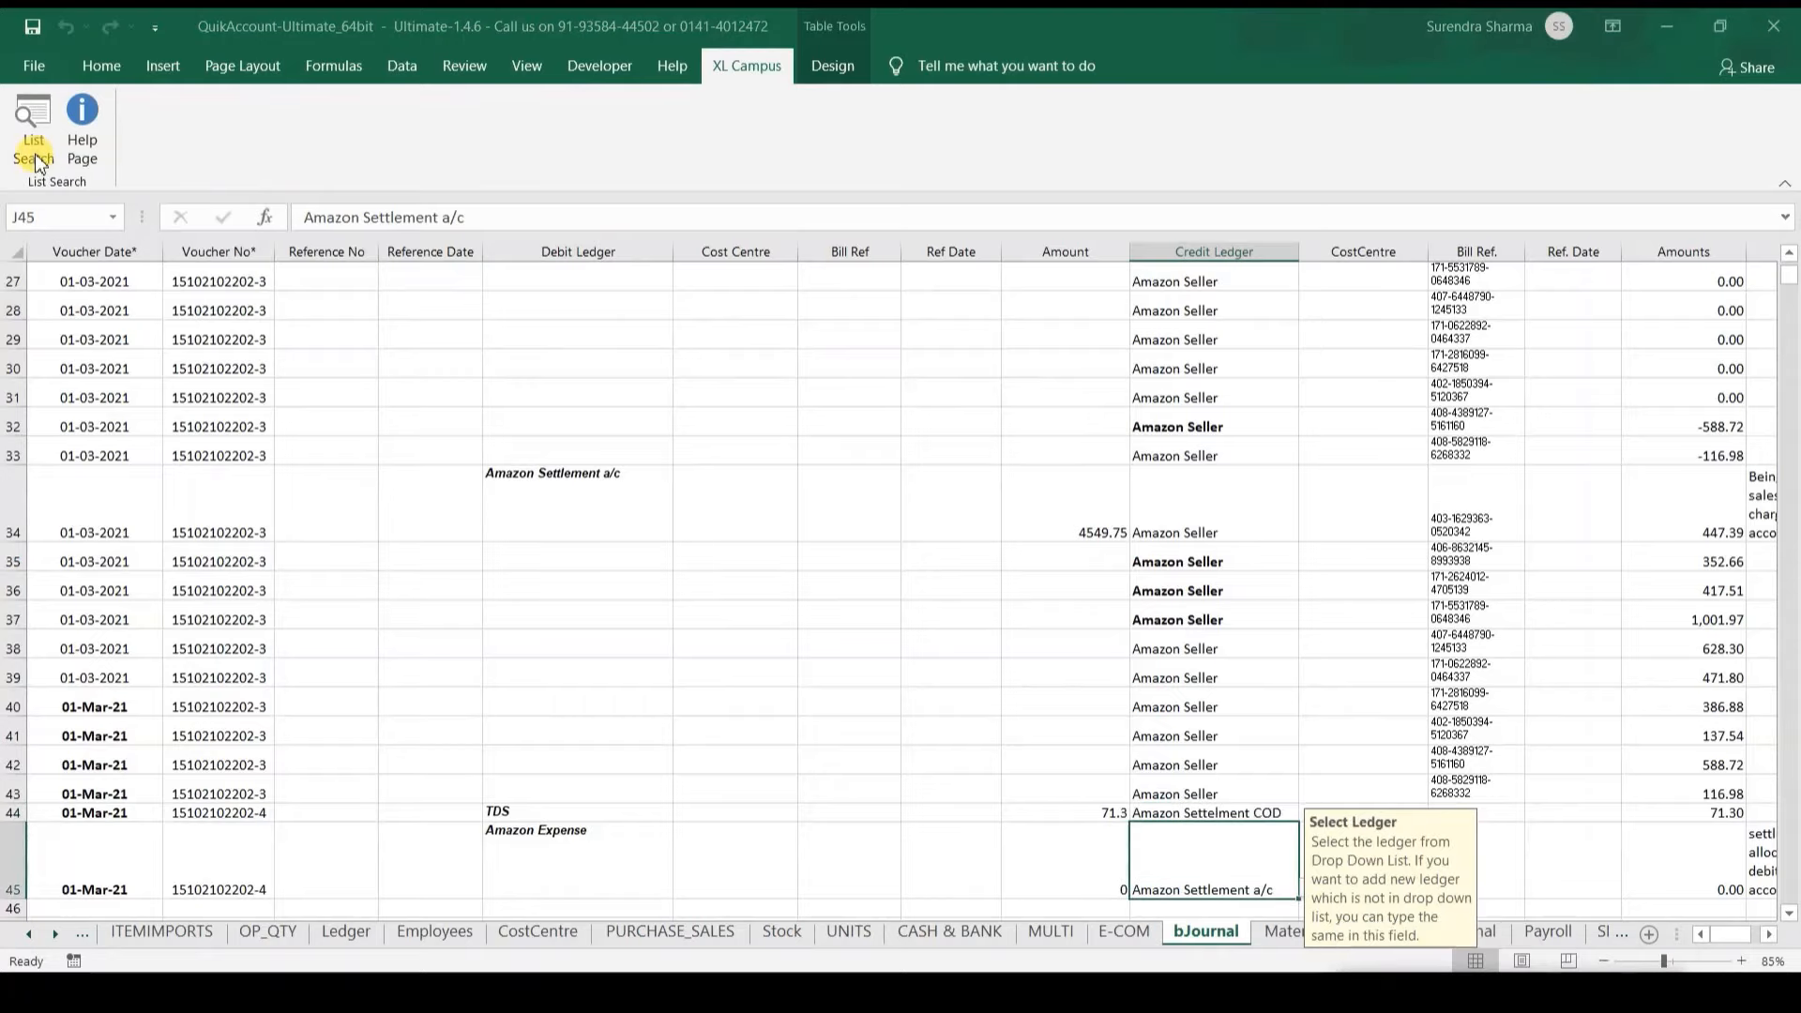
# Step: Copy Amazon Settelment COD into the credit ledger cell J45
pyautogui.hotkey('ctrl', 'c')
pyautogui.click(39, 164)
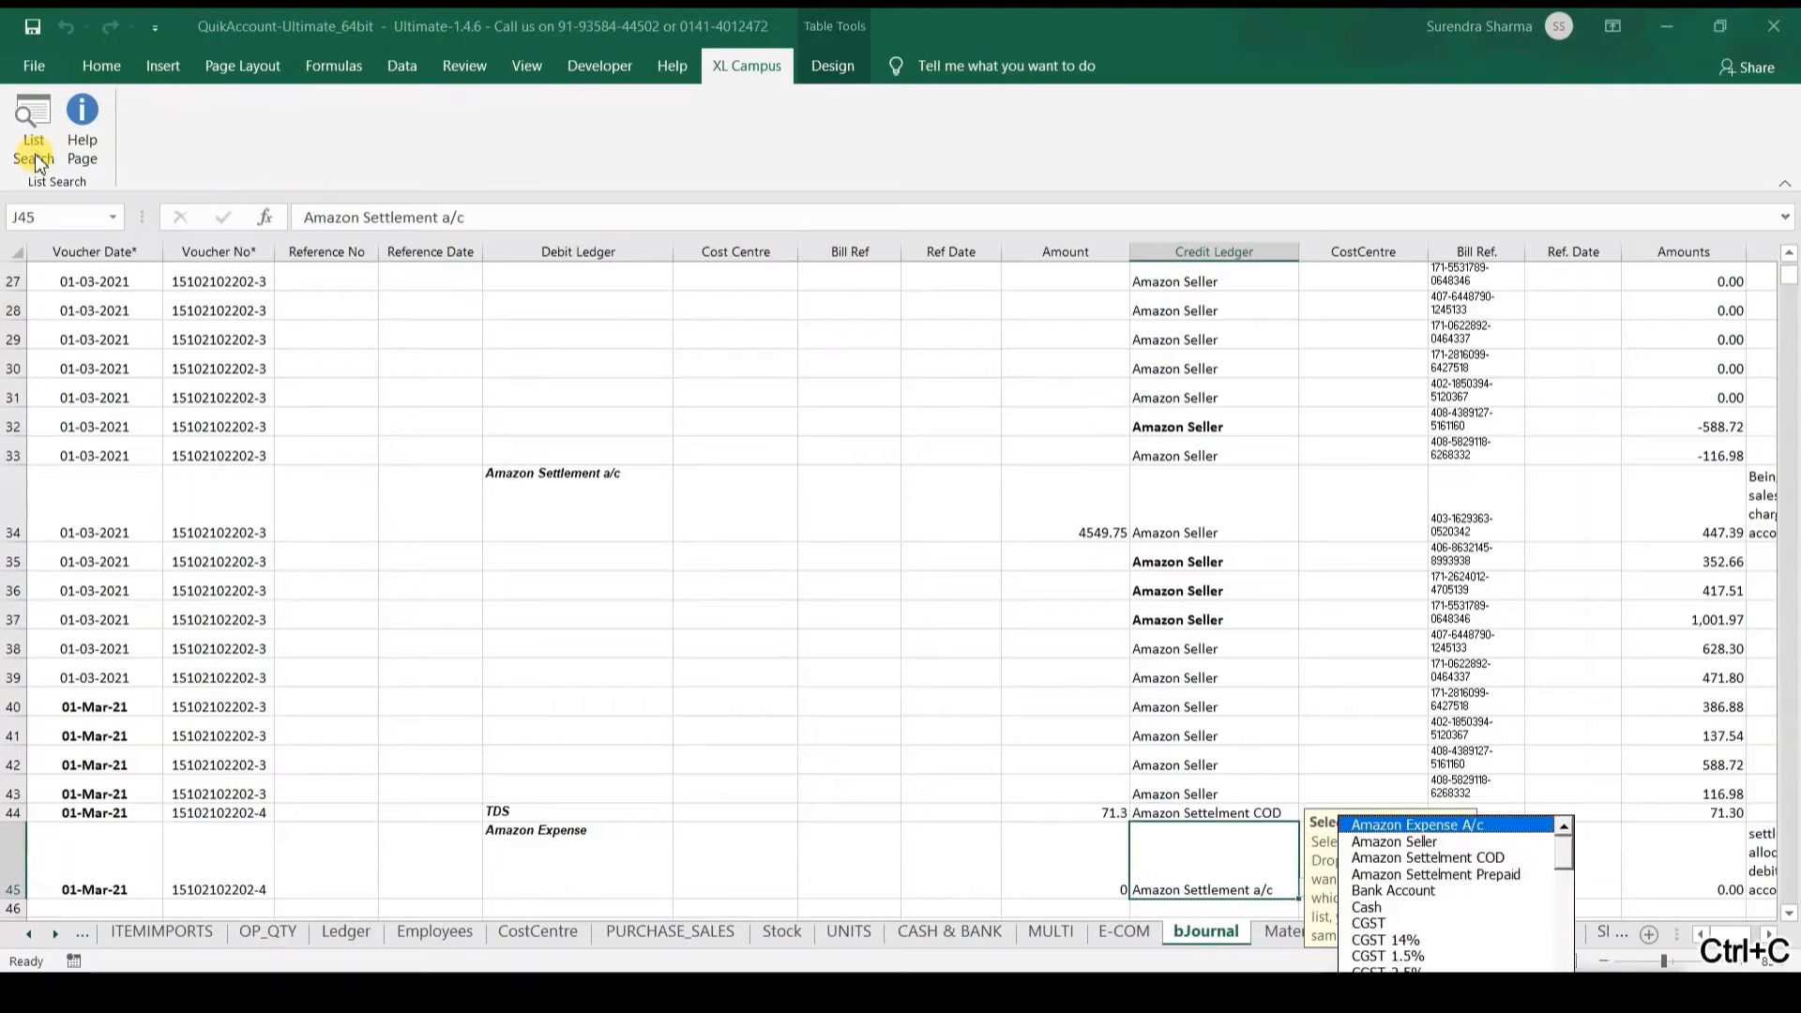
pyautogui.press('Escape')
pyautogui.press('Up')
pyautogui.hotkey('ctrl', 'c')
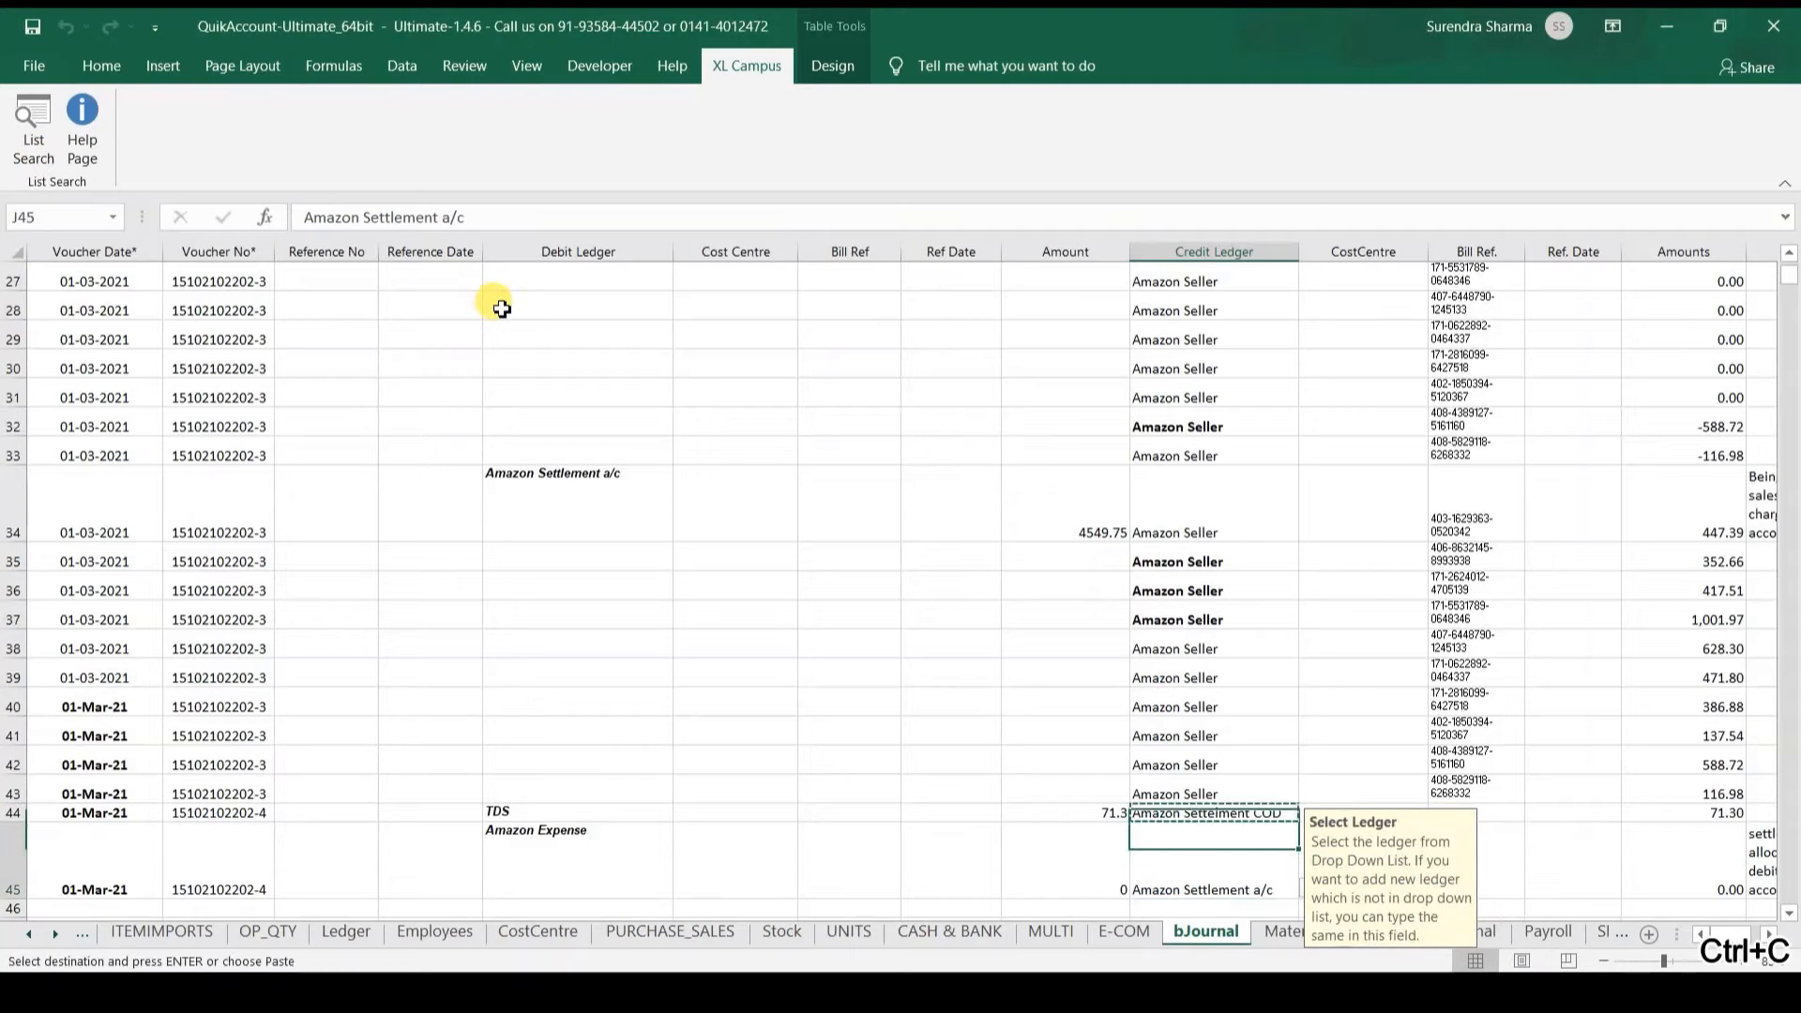
pyautogui.press('Down')
pyautogui.hotkey('ctrl', 'v')
# Step: Paste Amazon Settelment COD as the settlement entry's debit ledger in E34
pyautogui.press('Left')
pyautogui.press('Left')
pyautogui.press('Up')
pyautogui.press('Up')
pyautogui.press('Left')
pyautogui.press('Left')
pyautogui.press('Up')
pyautogui.press('Up')
pyautogui.press('Up')
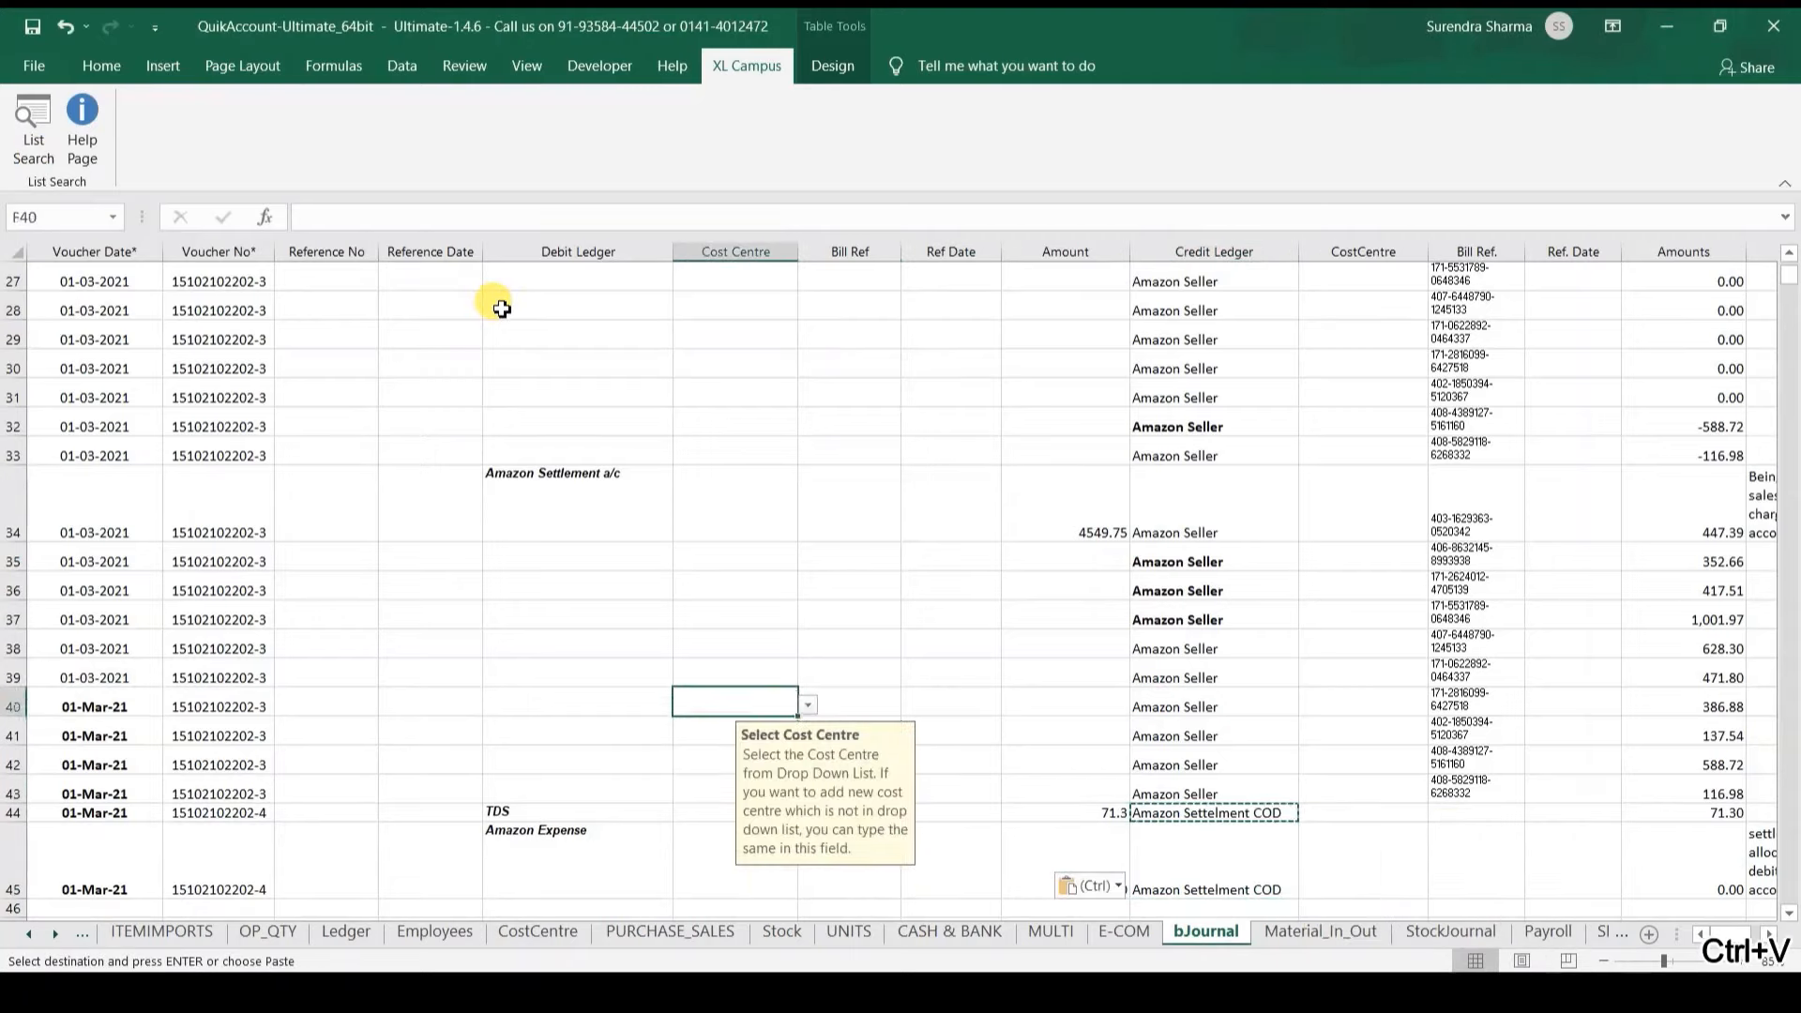
pyautogui.press('Up')
pyautogui.press('Up')
pyautogui.press('Up')
pyautogui.press('Left')
pyautogui.press('Up')
pyautogui.press('Up')
pyautogui.press('Up')
pyautogui.press('Up')
pyautogui.press('ctrl')
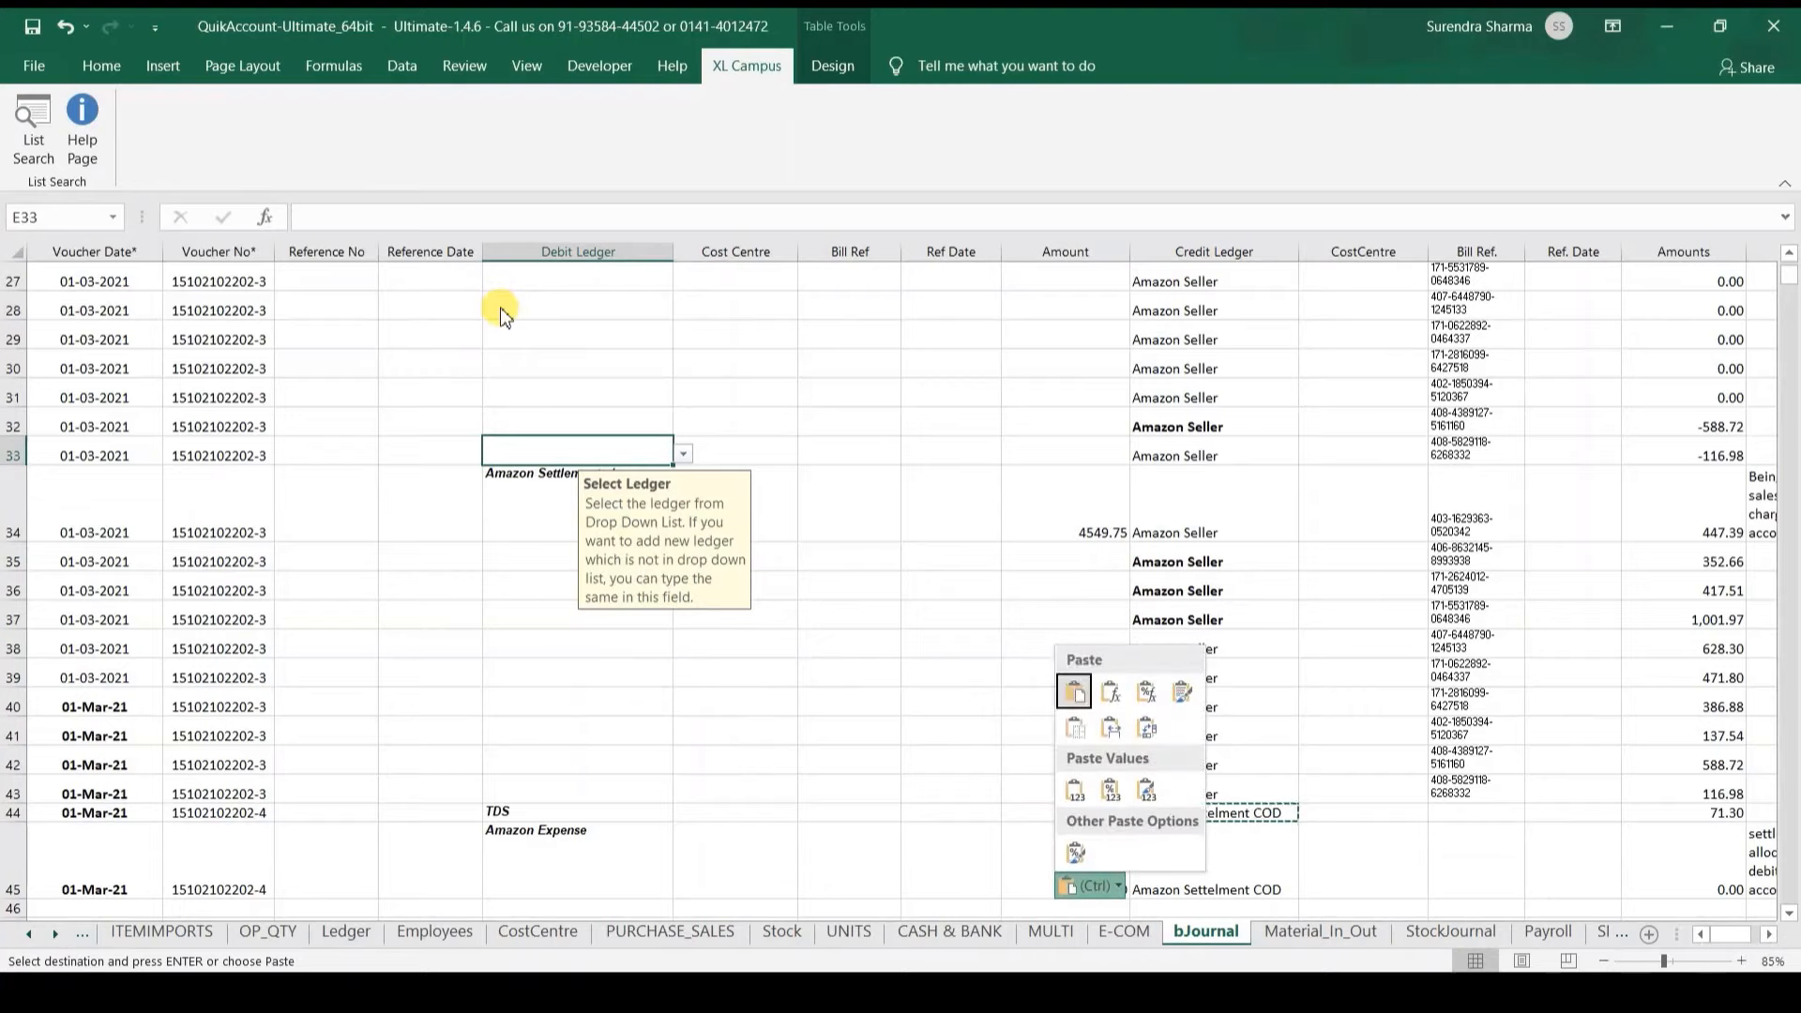
pyautogui.press('ctrl')
pyautogui.press('Down')
pyautogui.hotkey('ctrl', 'v')
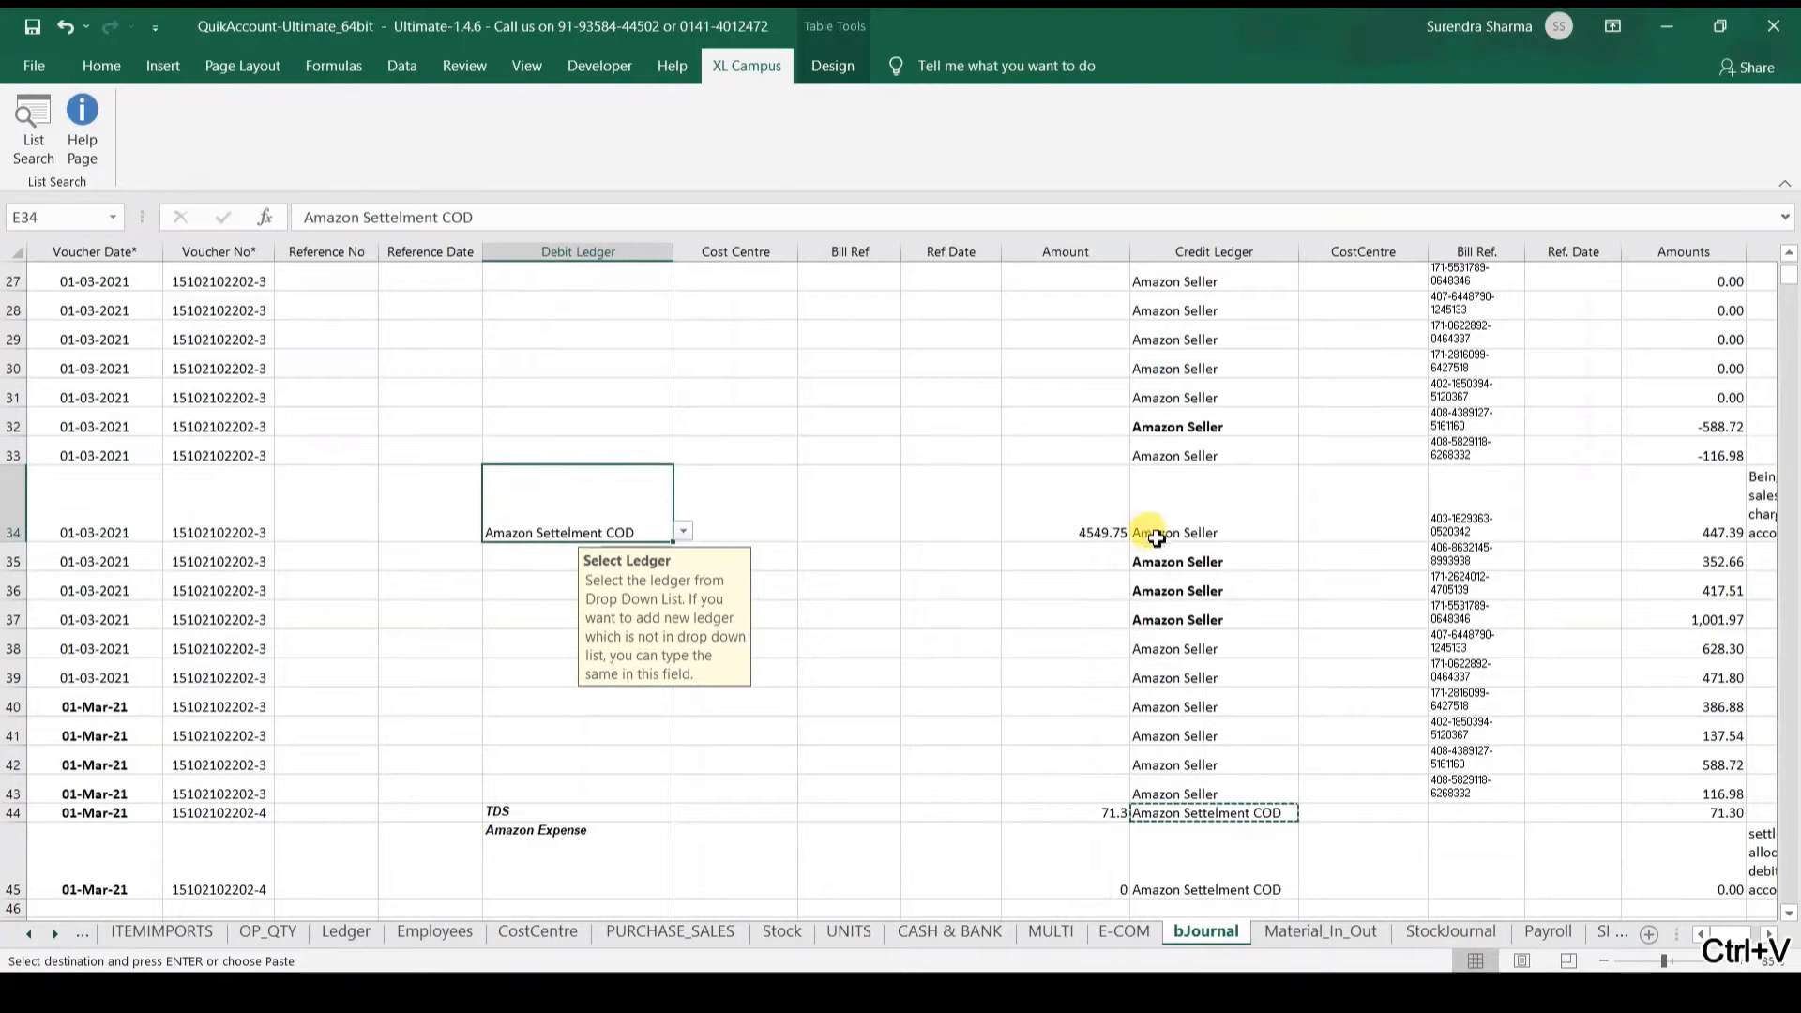
pyautogui.click(1149, 581)
pyautogui.press('Escape')
# Step: Clear the zero-value Amazon Expense entry in row 45, keeping the 71.3 TDS amount
pyautogui.click(1079, 814)
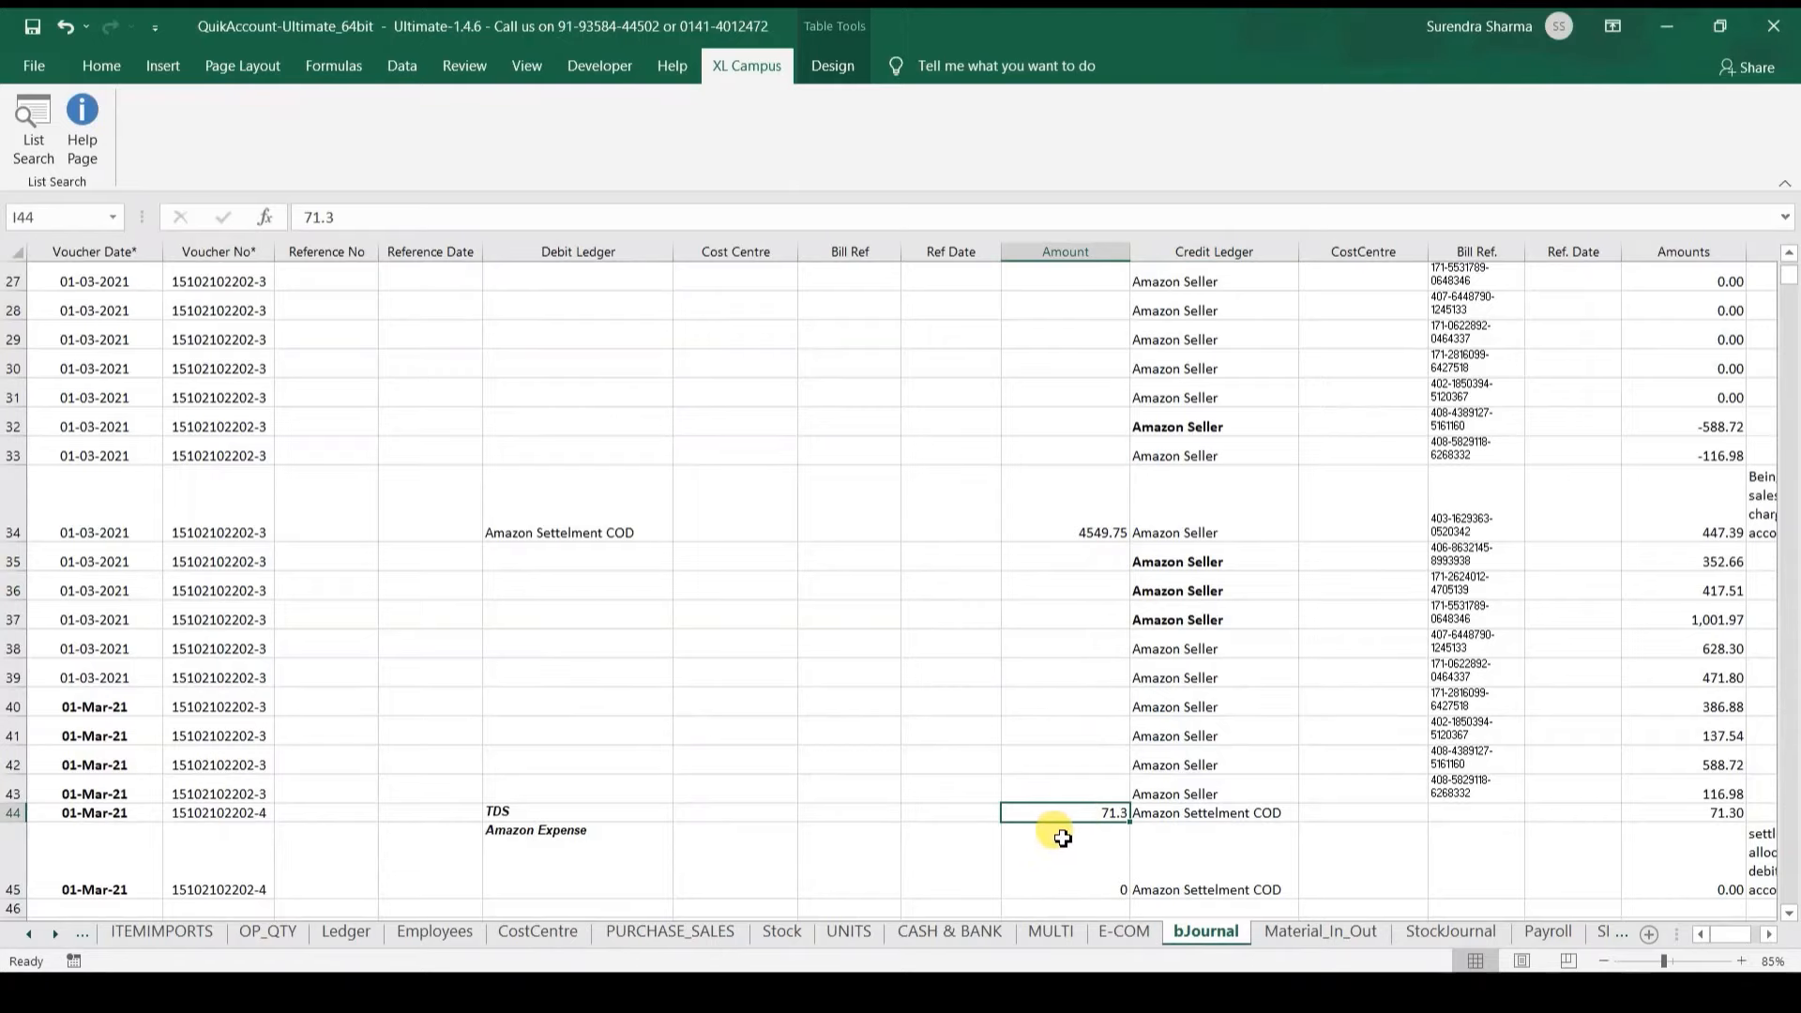
pyautogui.click(934, 872)
pyautogui.hotkey('ctrl', 'Left')
pyautogui.hotkey('ctrl', 'Left')
pyautogui.hotkey('ctrl', 'Left')
pyautogui.hotkey('ctrl', 'shift', 'Right')
pyautogui.hotkey('ctrl', 'shift', 'Right')
pyautogui.hotkey('ctrl', 'shift', 'Right')
pyautogui.hotkey('ctrl', 'shift', 'Right')
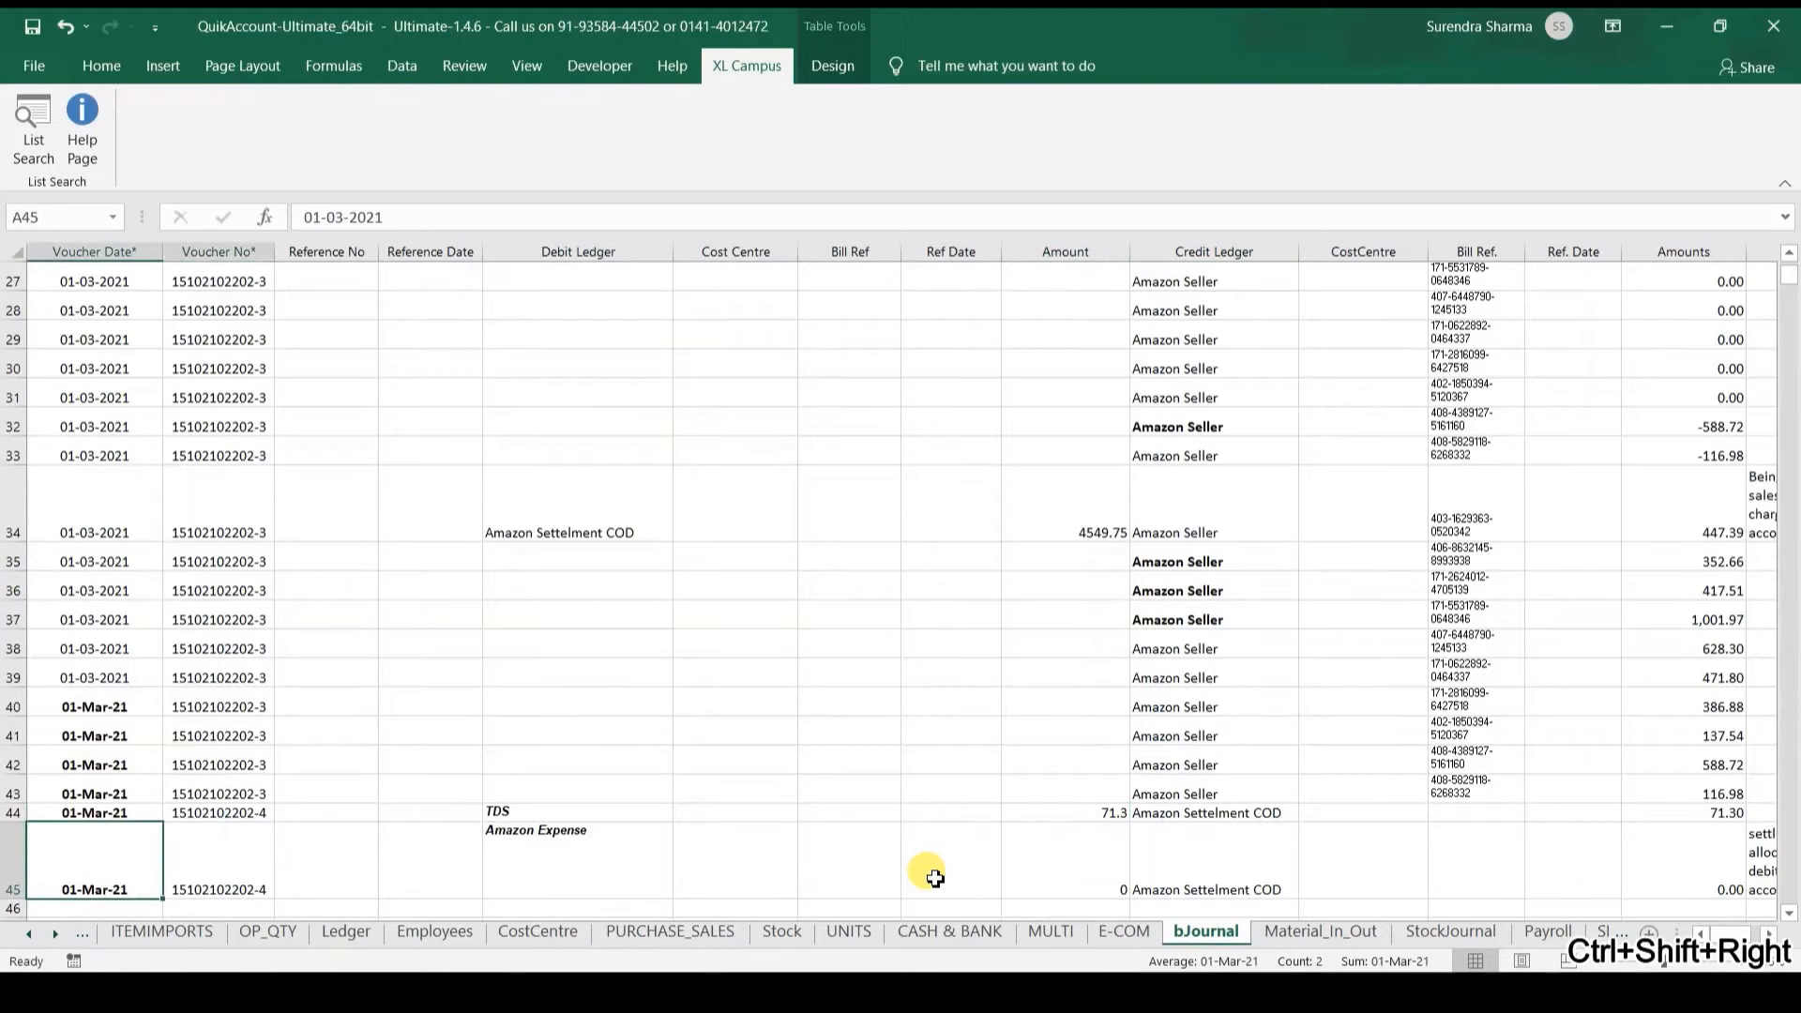
pyautogui.hotkey('ctrl', 'shift', 'Right')
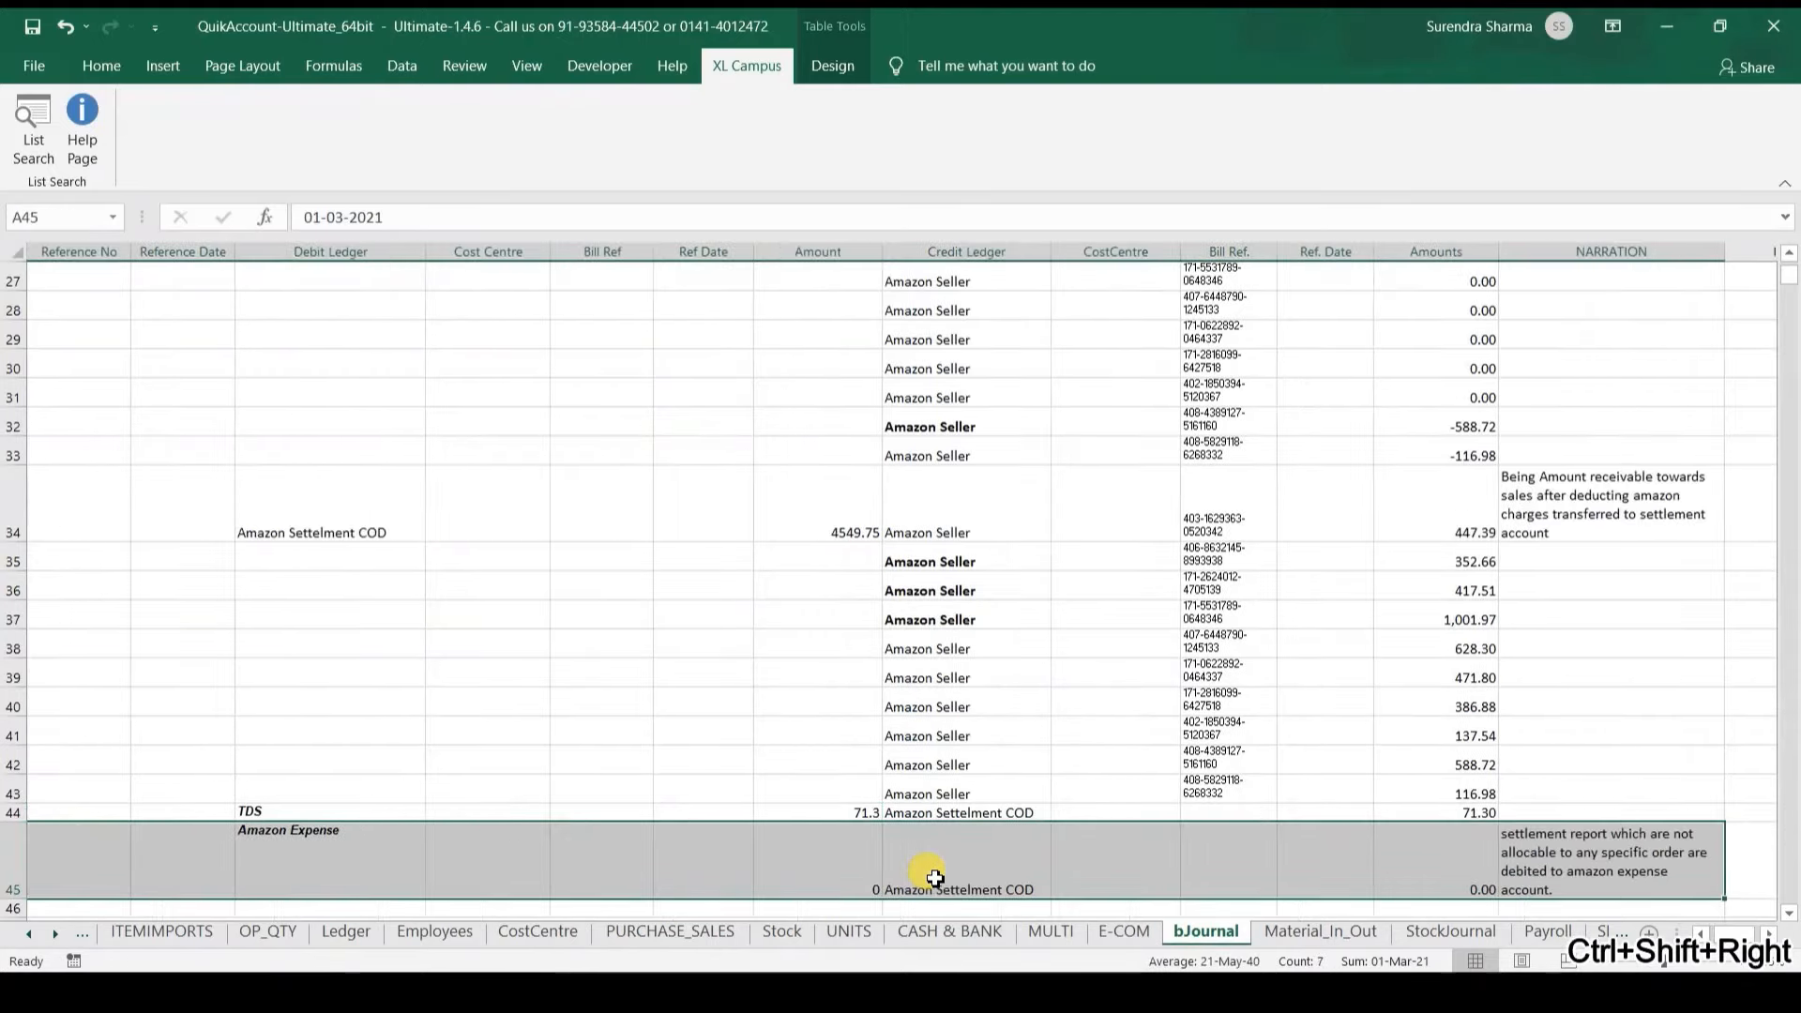
pyautogui.press('Delete')
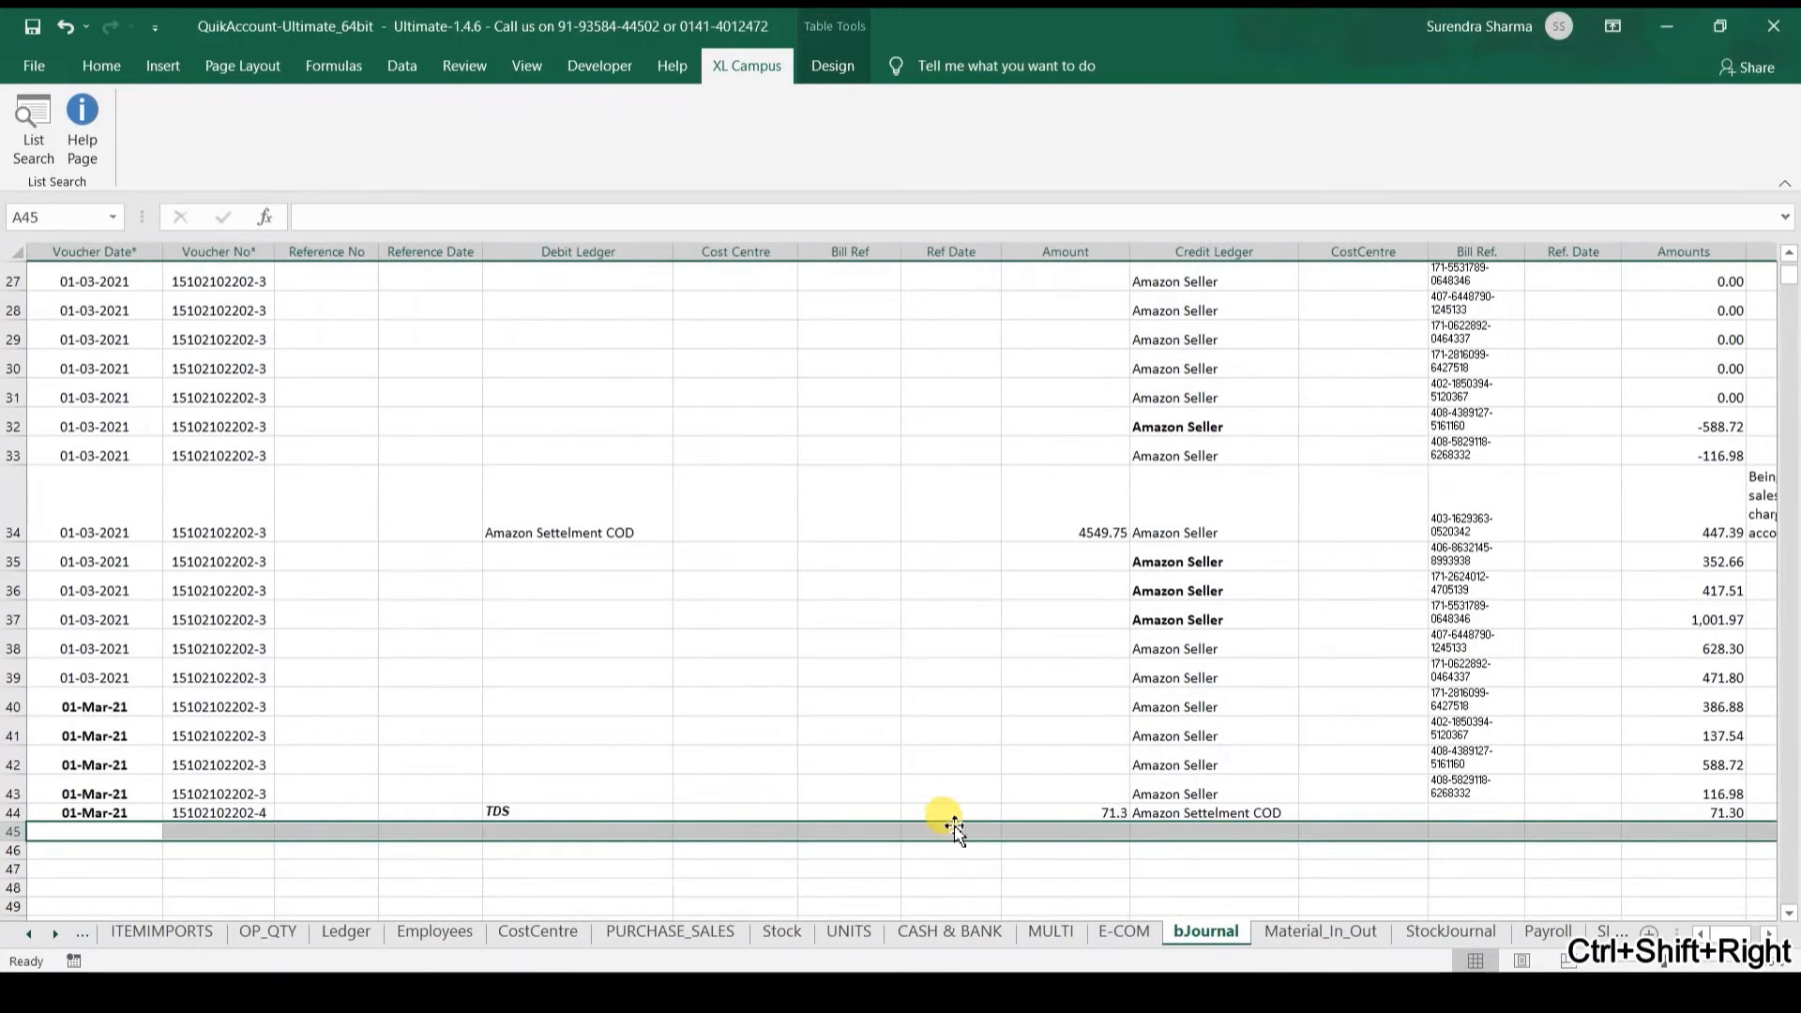
pyautogui.click(880, 714)
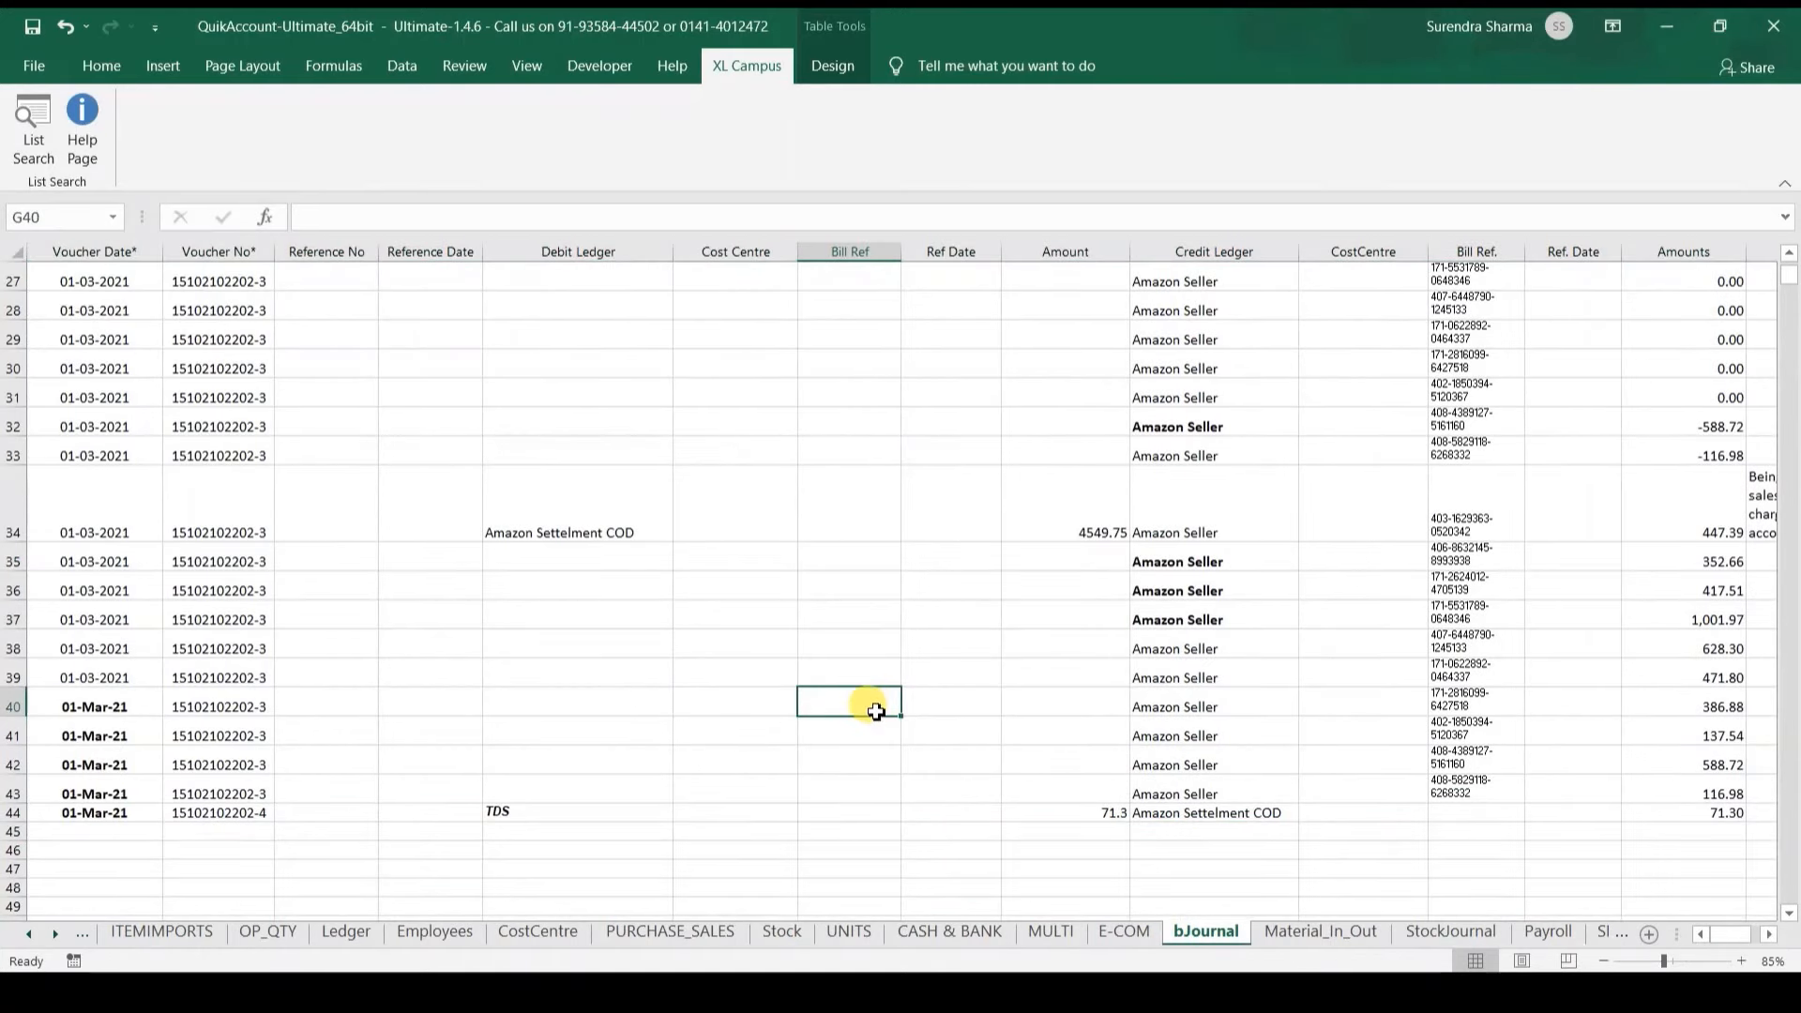
pyautogui.hotkey('ctrl', 'Up')
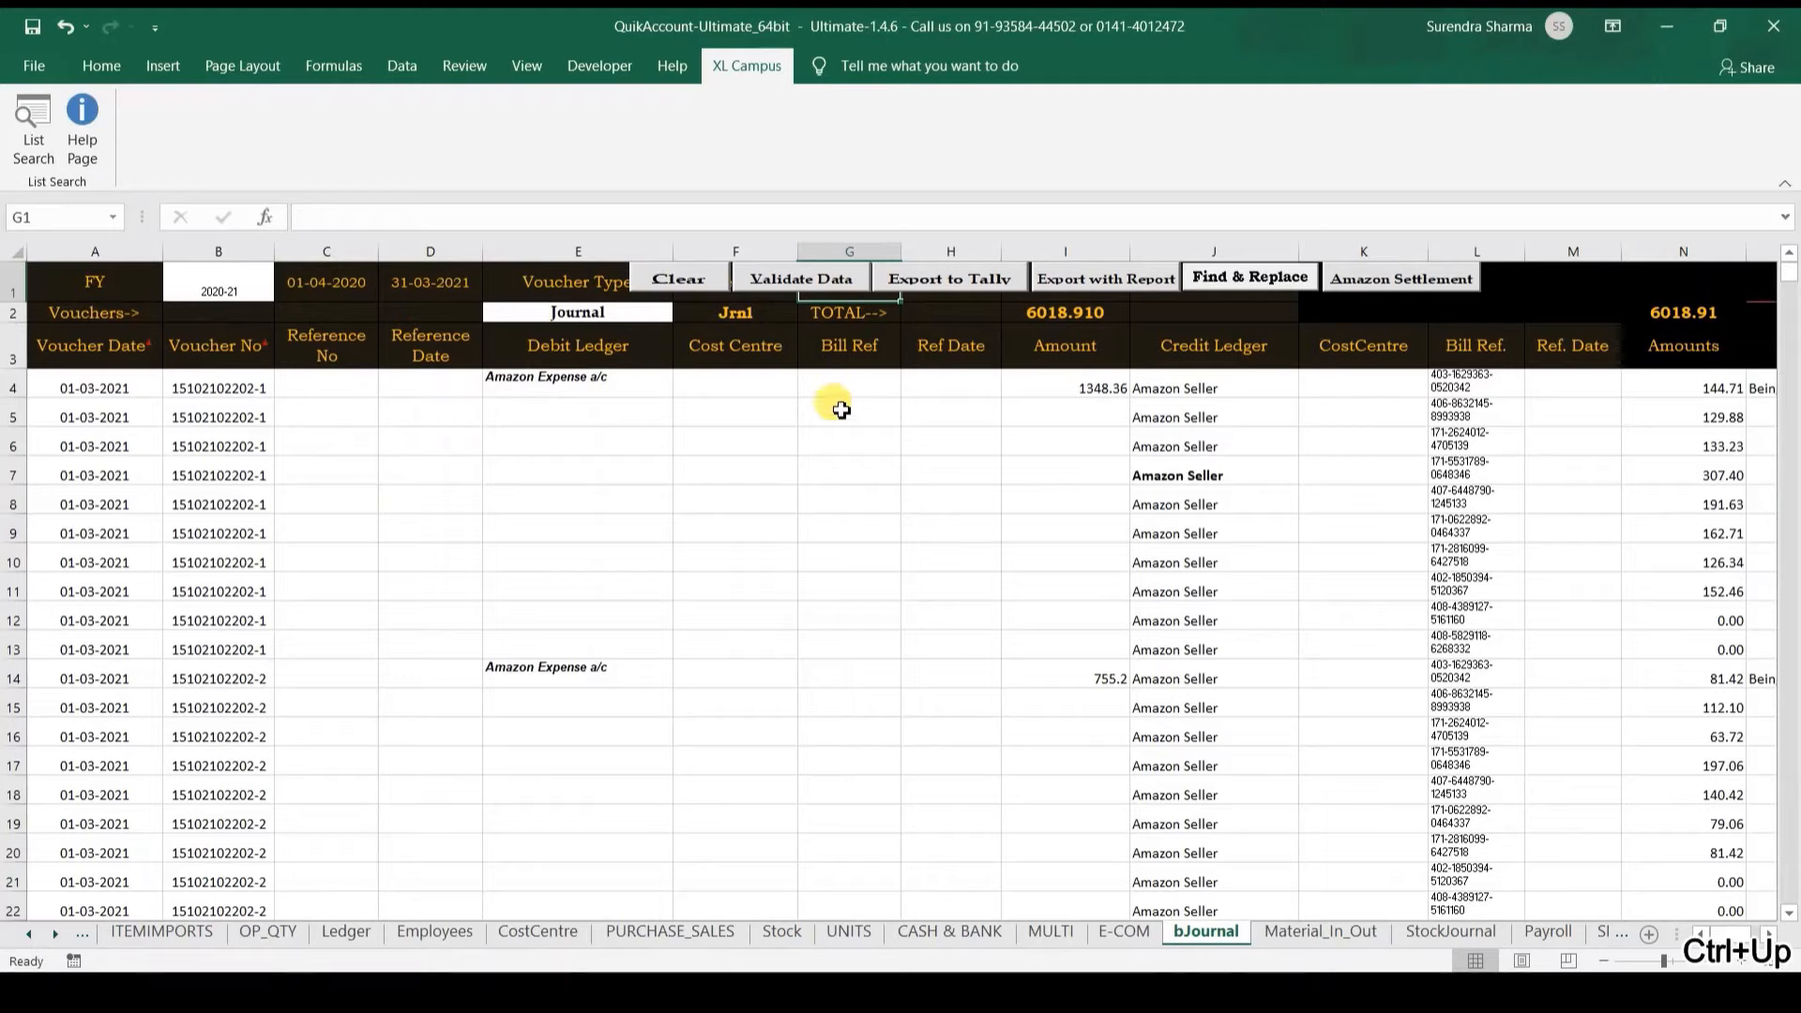
# Step: Validate the journal entries totalling 6018.91 and accept the success message
pyautogui.click(1070, 317)
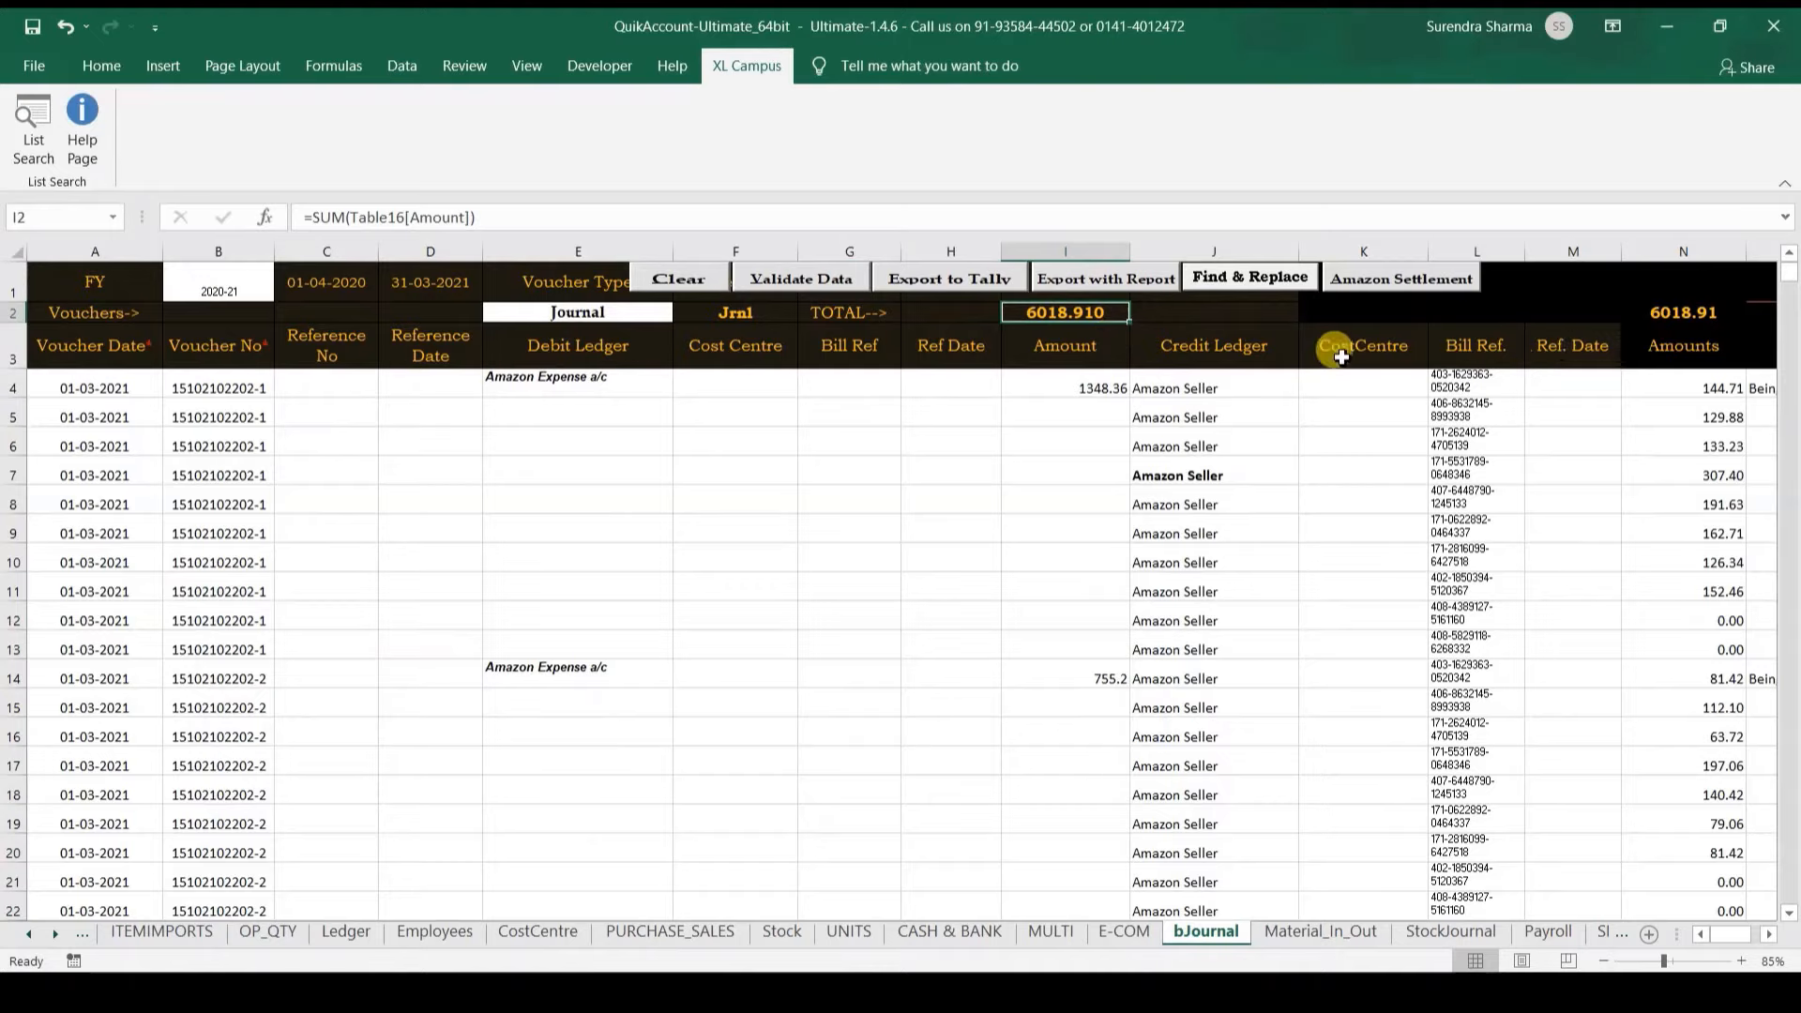
pyautogui.click(802, 279)
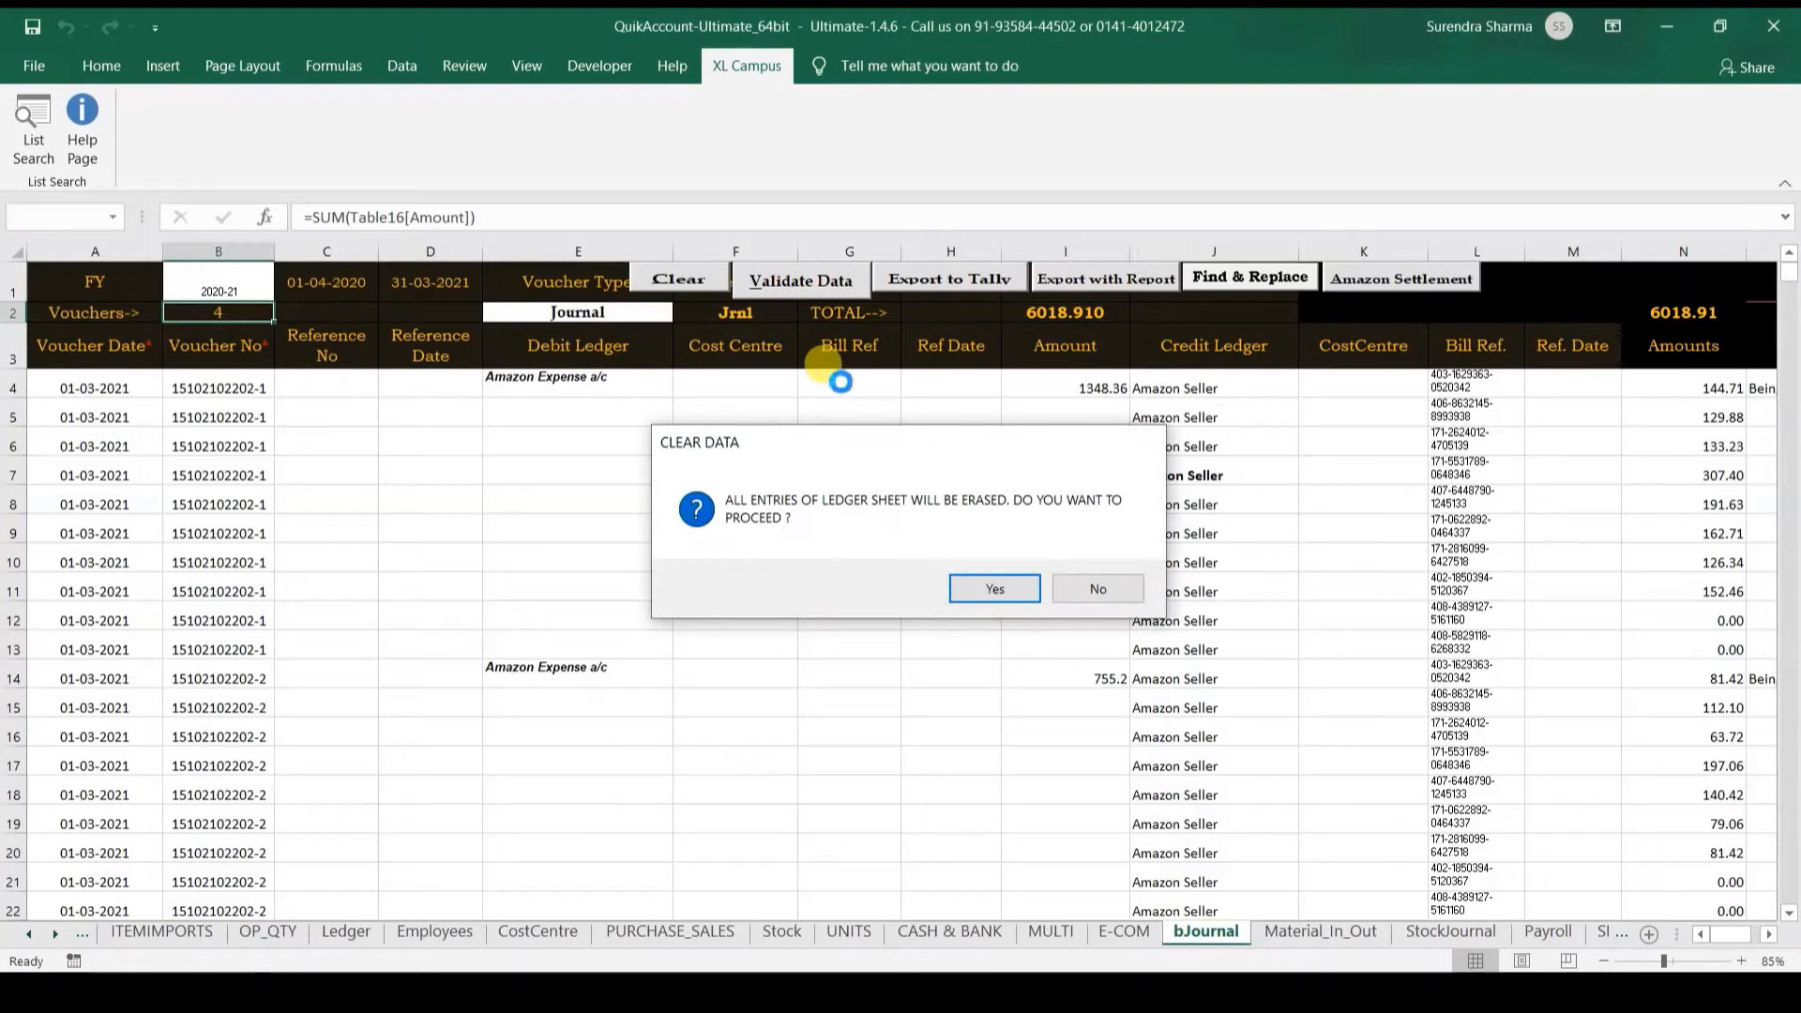
pyautogui.press('Return')
pyautogui.press('Return')
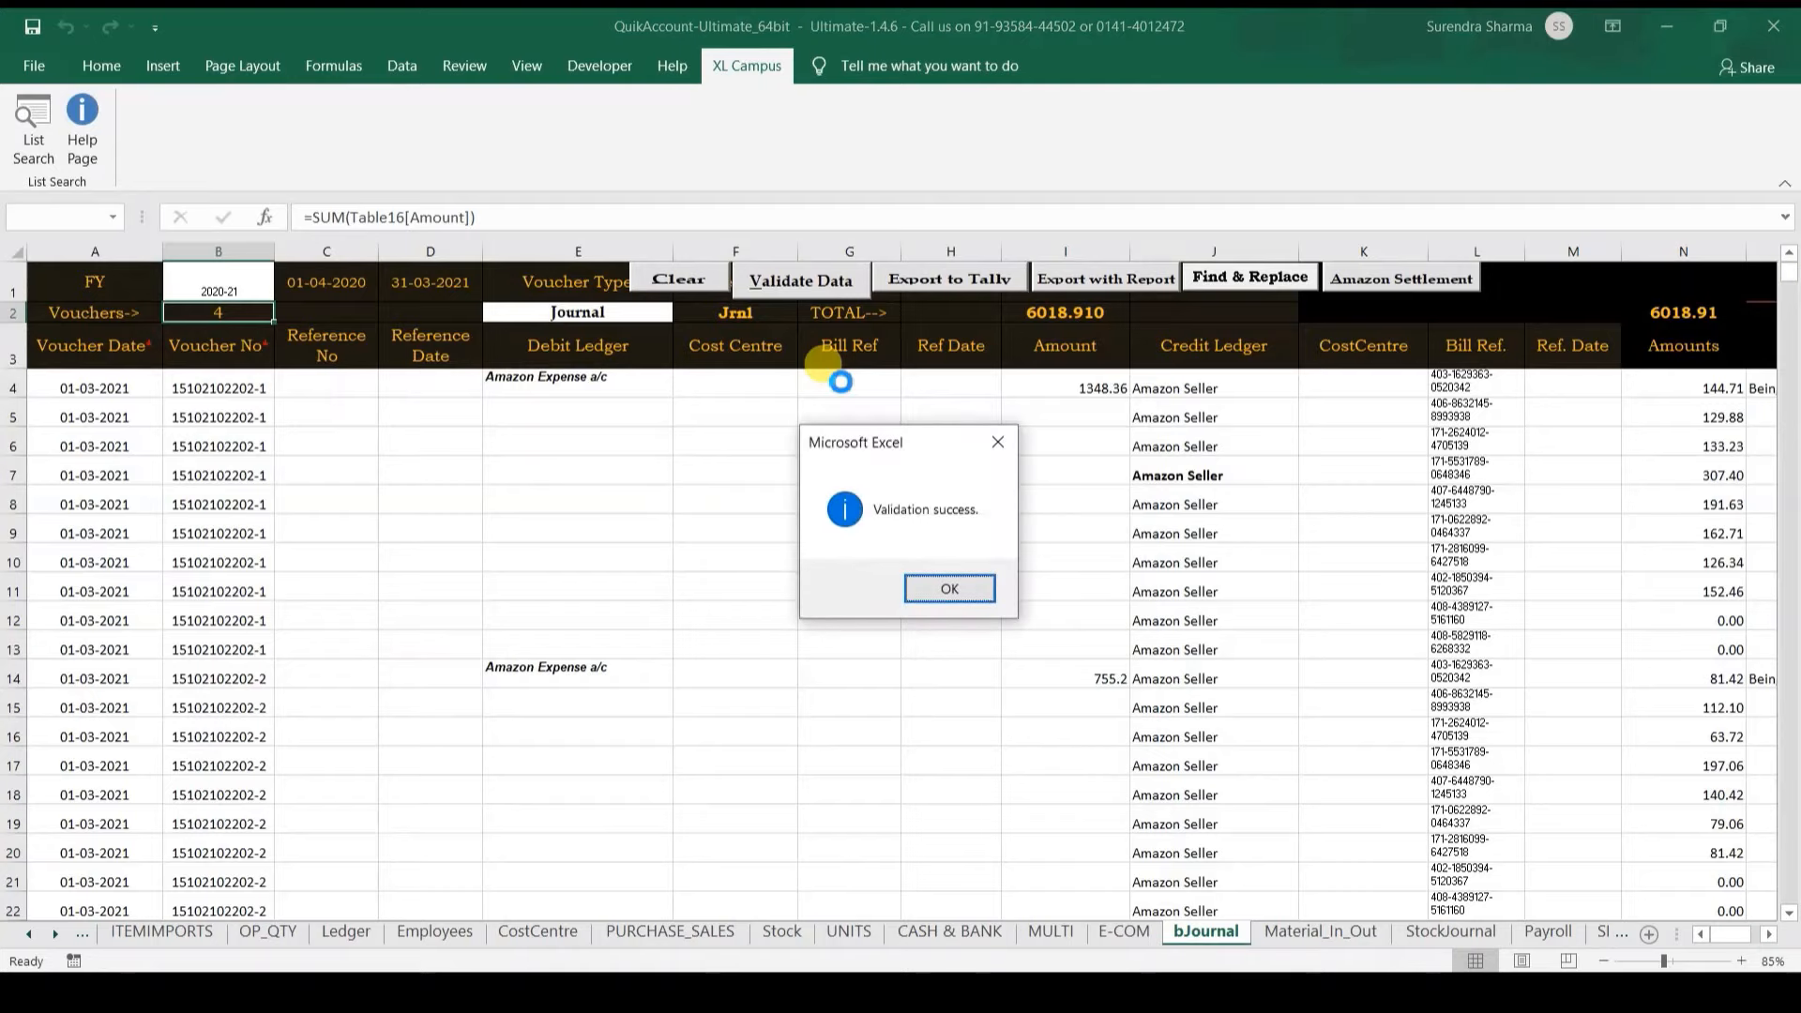
pyautogui.click(950, 588)
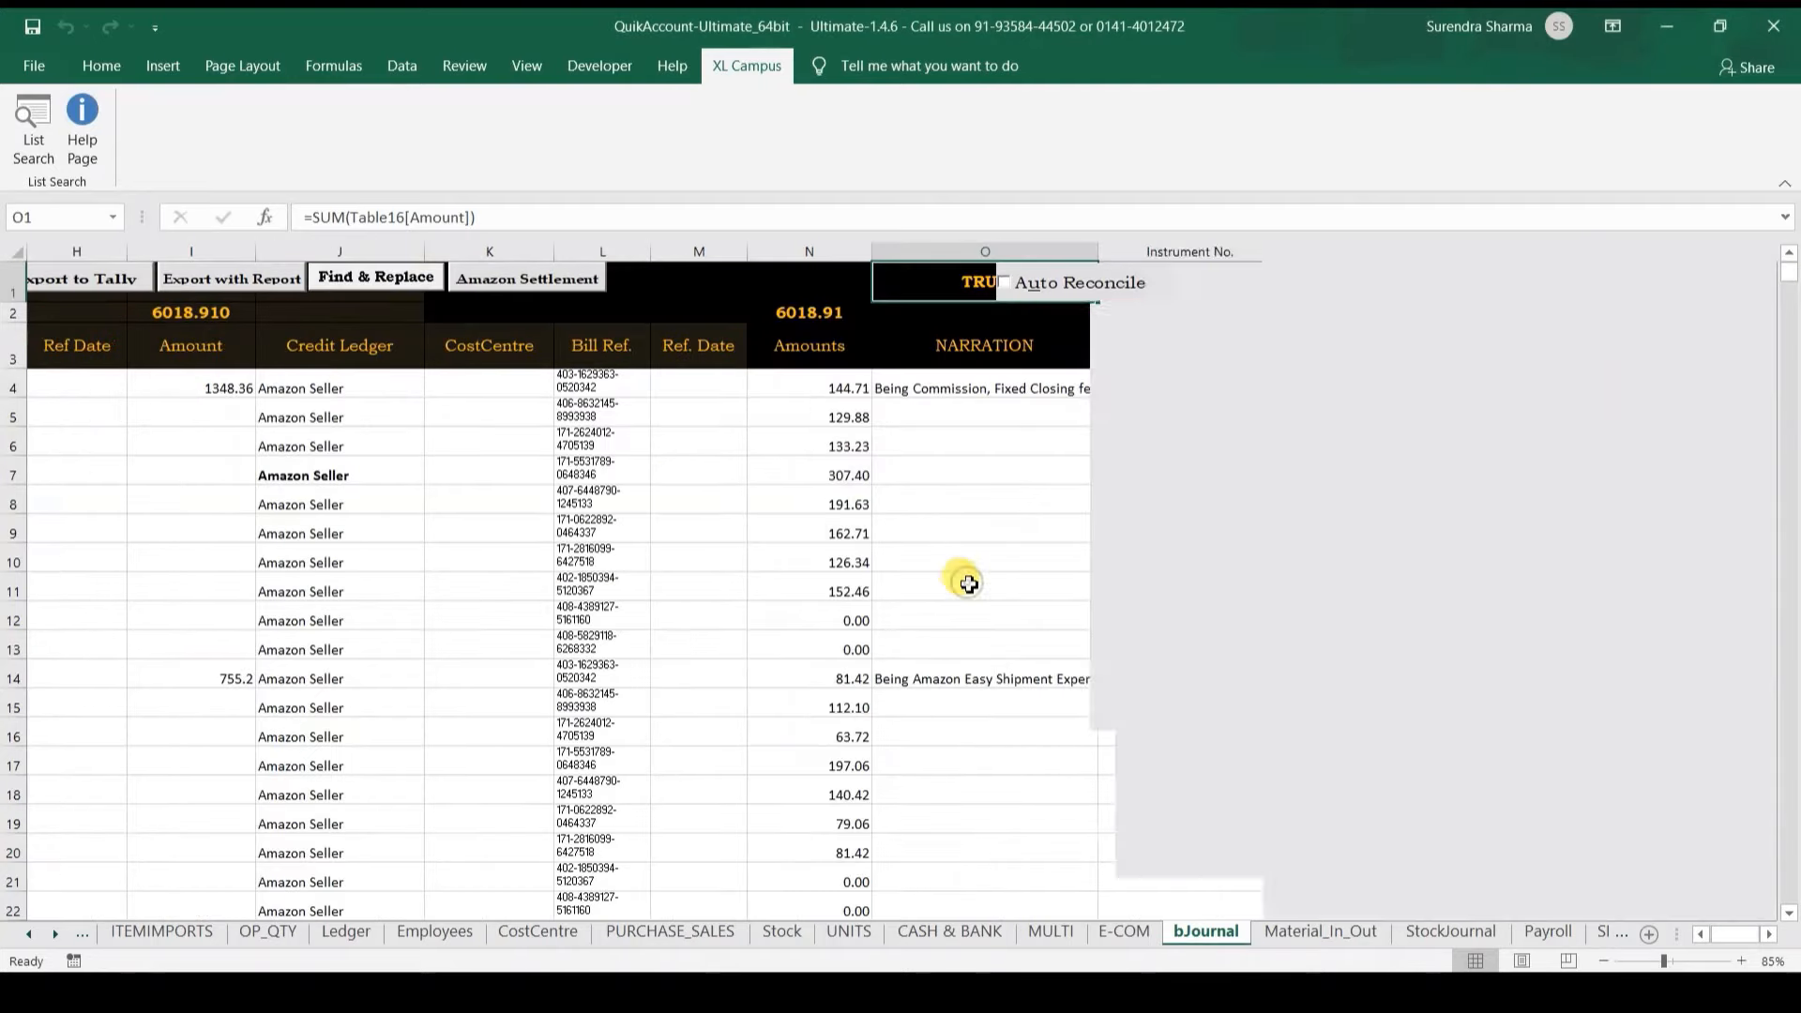
# Step: Review the debit and credit ledgers of each voucher
pyautogui.click(358, 395)
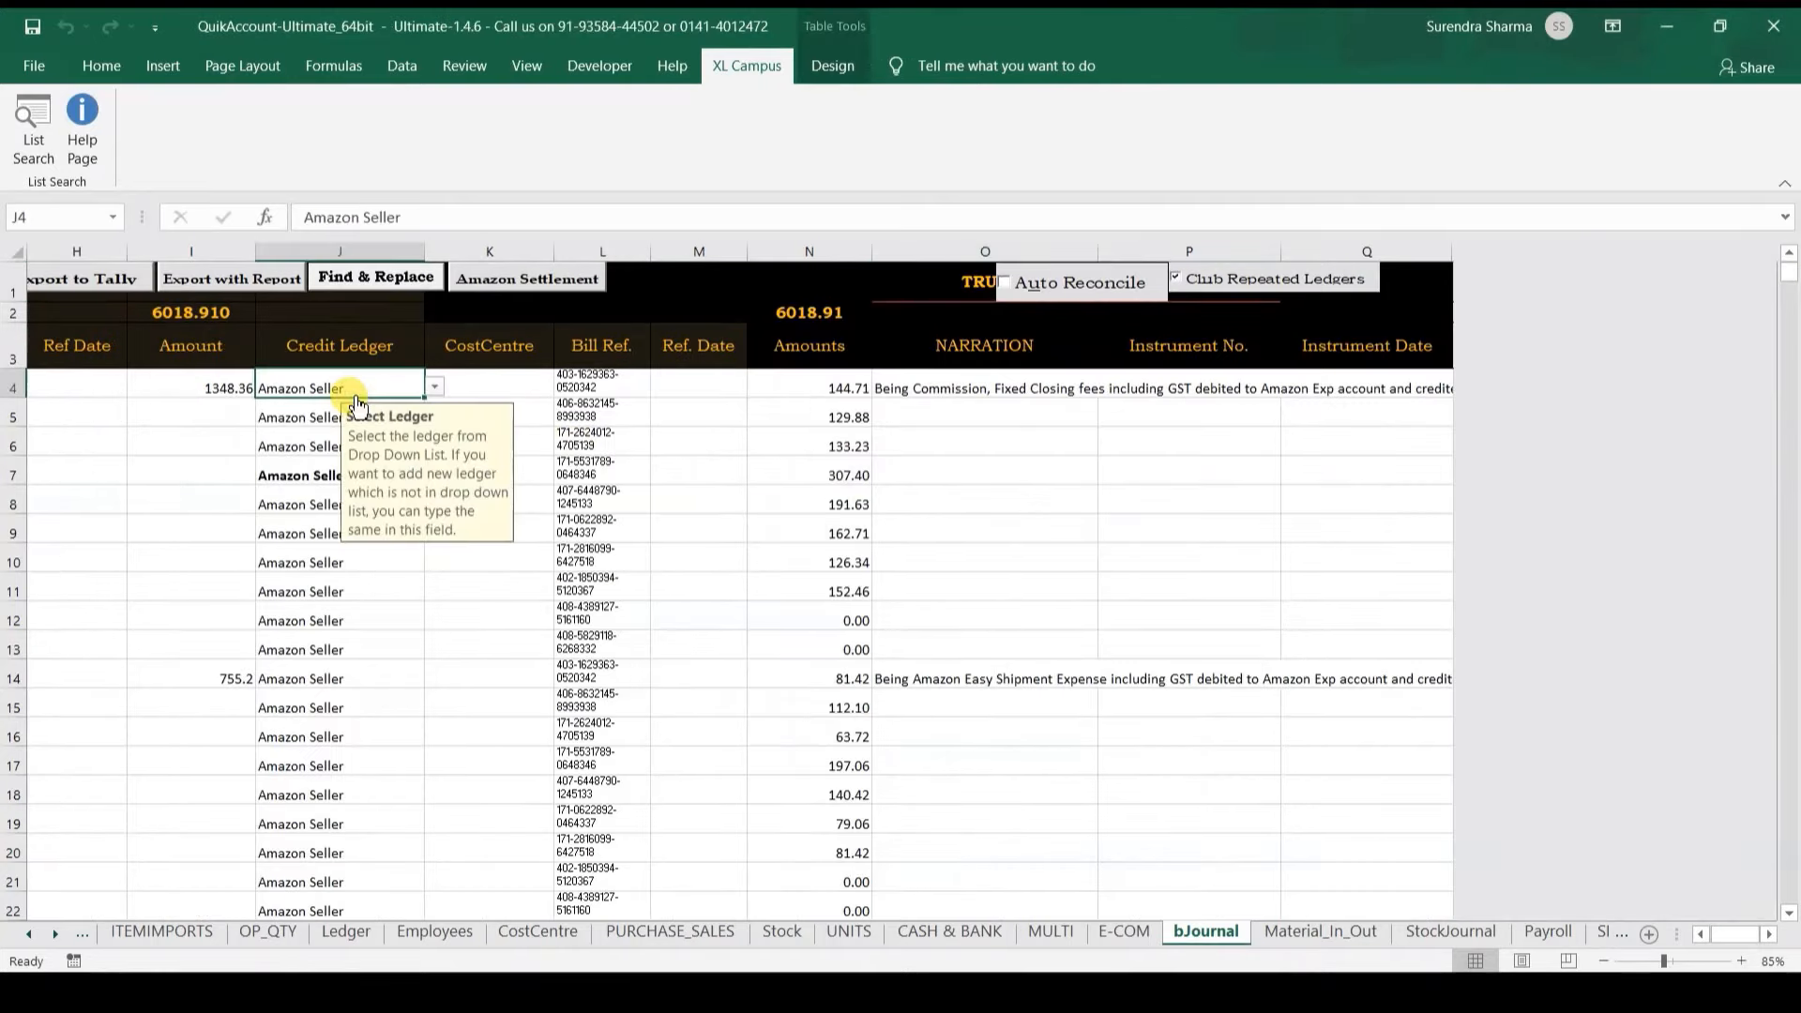
pyautogui.press('Left')
pyautogui.press('Left')
pyautogui.press('Left')
pyautogui.press('Left')
pyautogui.press('Left')
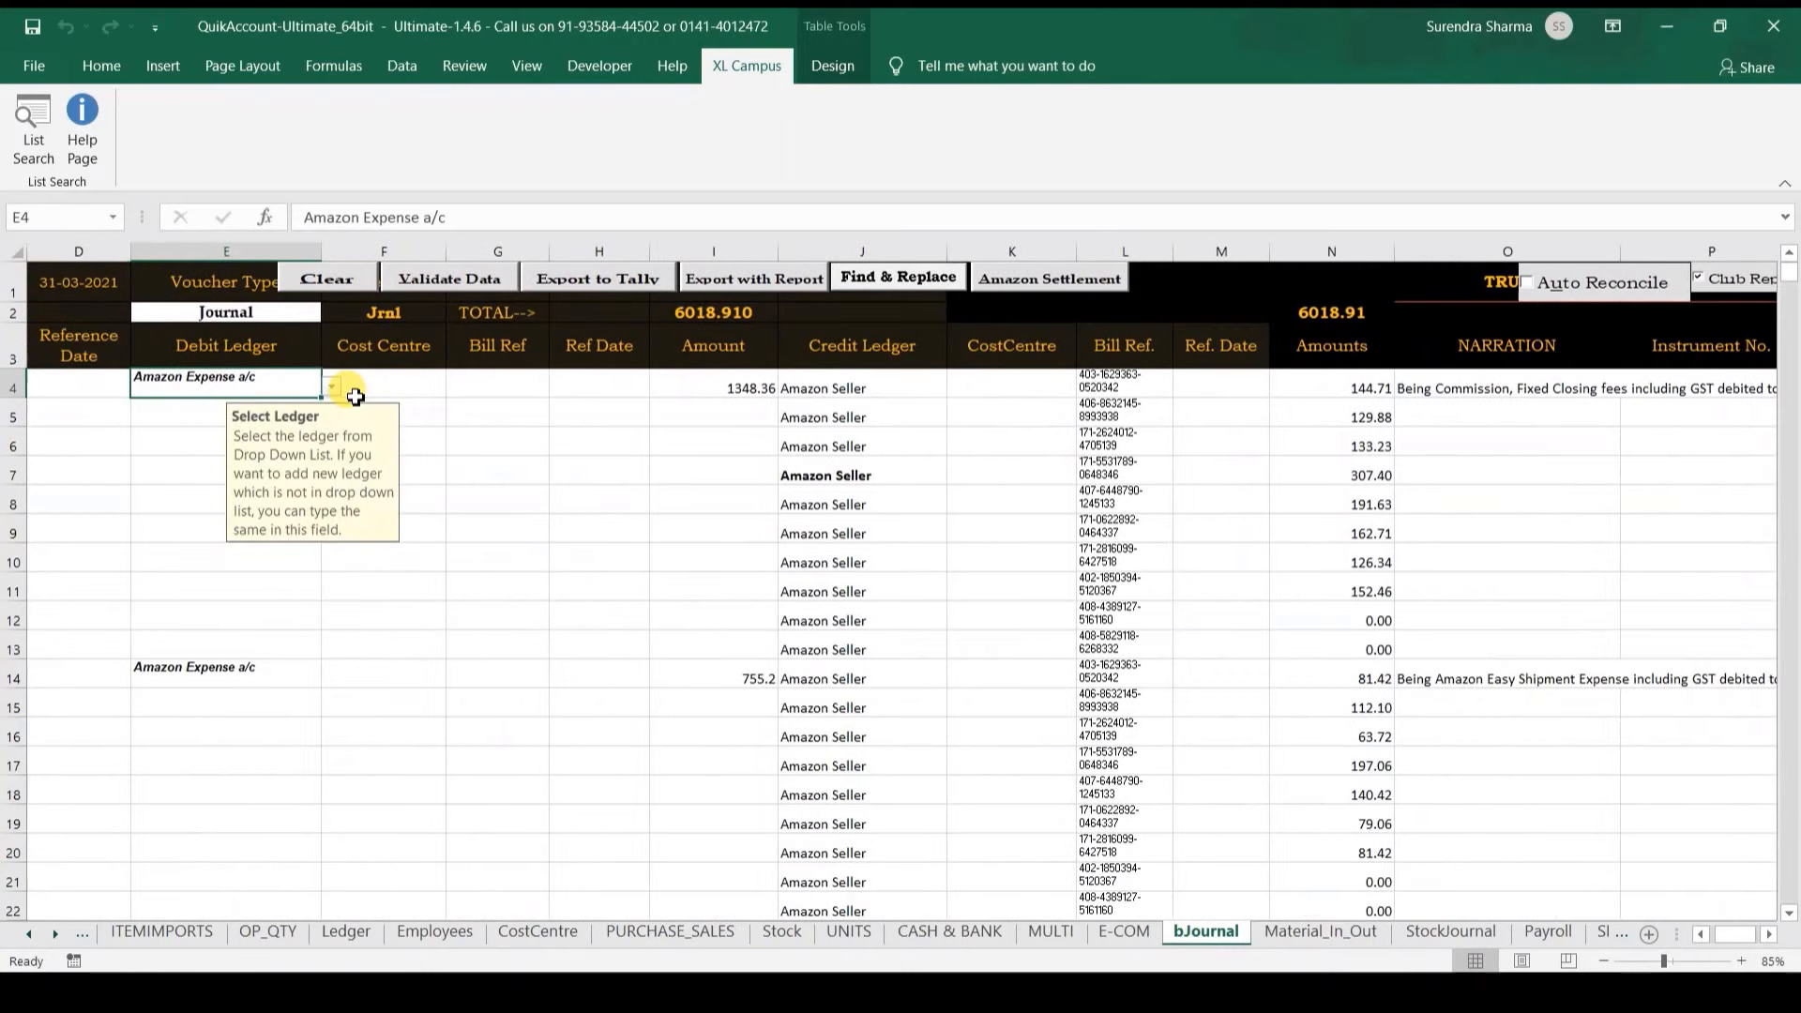
pyautogui.hotkey('ctrl', 'Down')
pyautogui.hotkey('ctrl', 'Down')
pyautogui.press('Down')
pyautogui.press('Down')
pyautogui.press('Down')
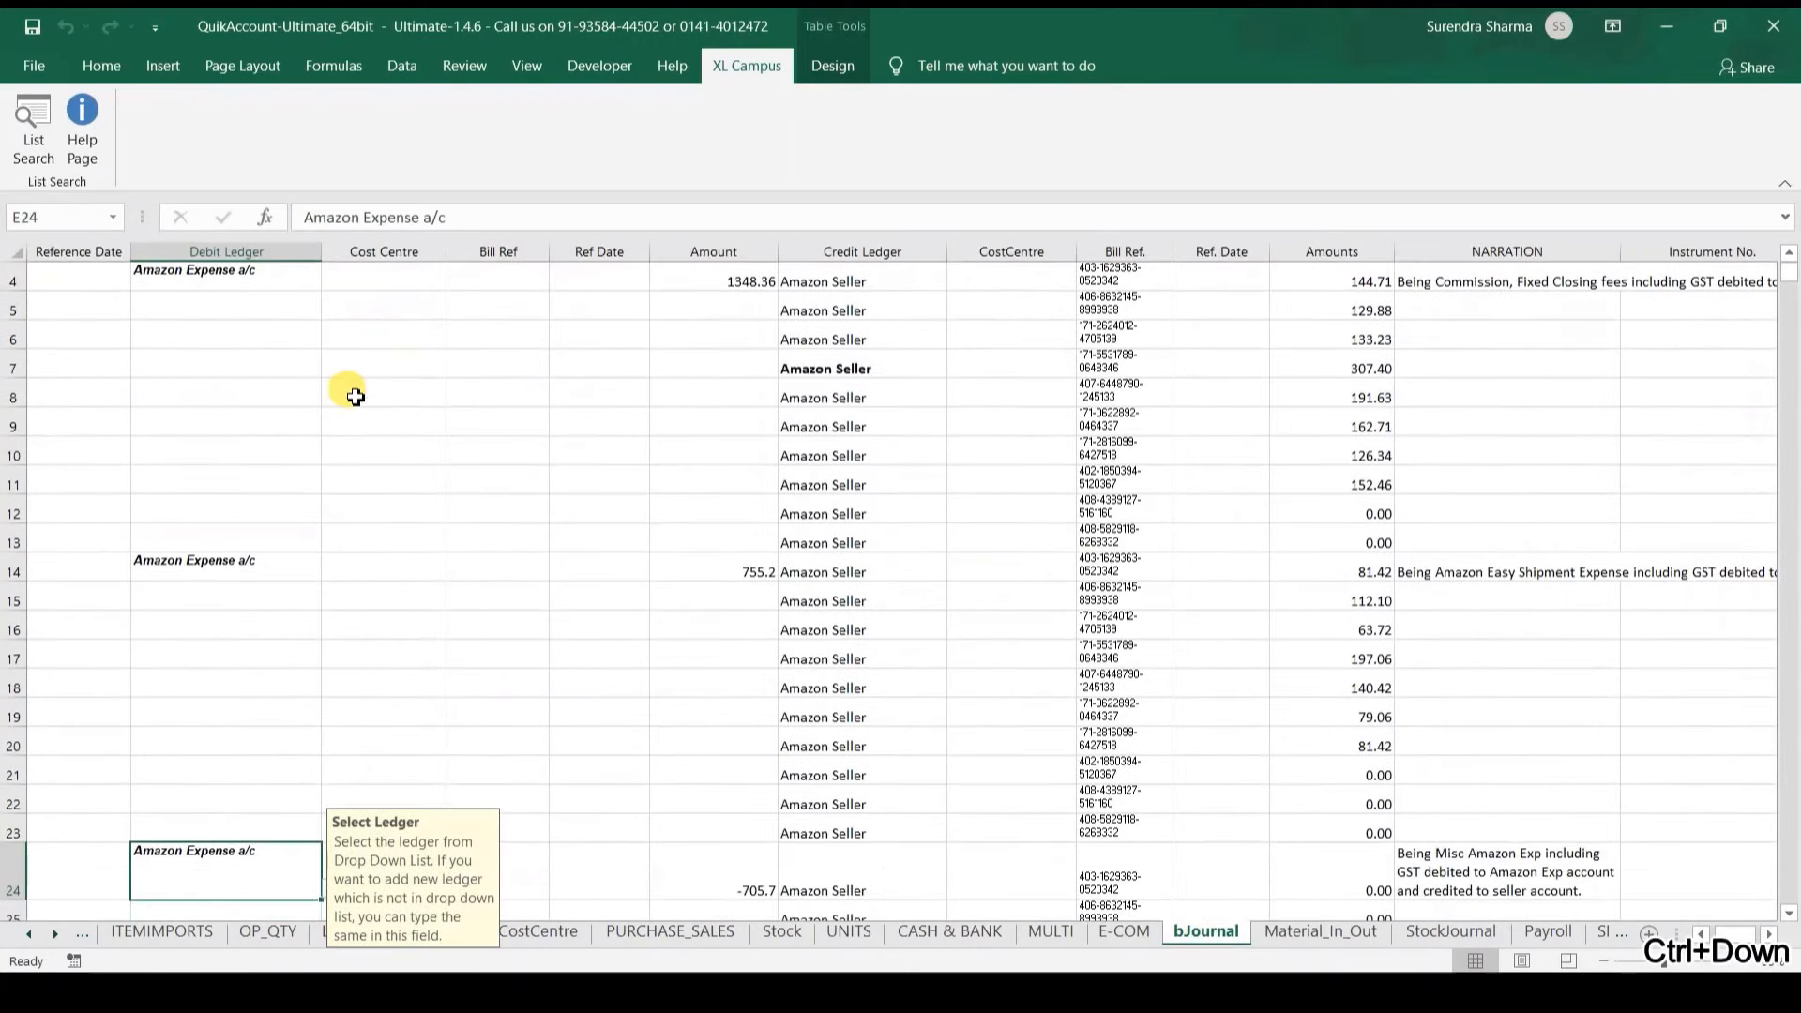
pyautogui.press('Down')
pyautogui.press('Down')
pyautogui.press('Down')
pyautogui.hotkey('ctrl', 'Up')
pyautogui.hotkey('ctrl', 'Up')
pyautogui.hotkey('ctrl', 'Up')
pyautogui.hotkey('ctrl', 'Up')
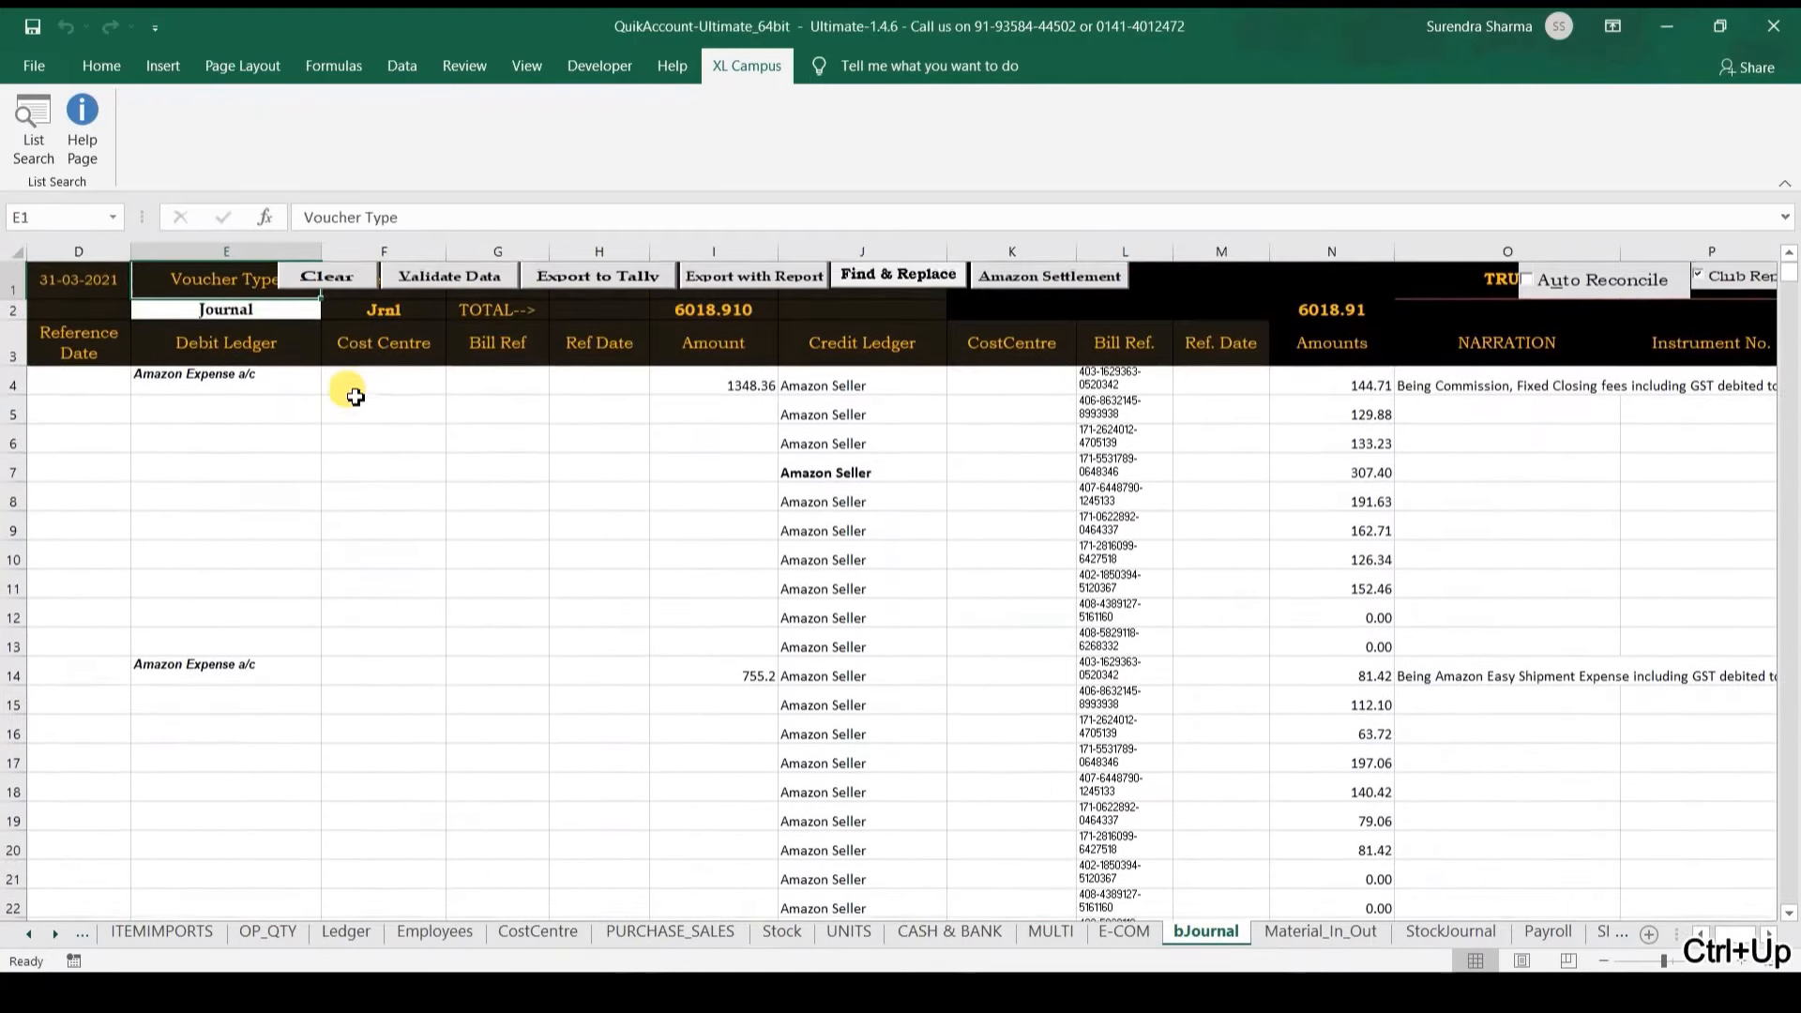
pyautogui.hotkey('ctrl', 'Left')
# Step: Check the voucher dates, bill references and narrations of the vouchers
pyautogui.press('Down')
pyautogui.press('Down')
pyautogui.press('Down')
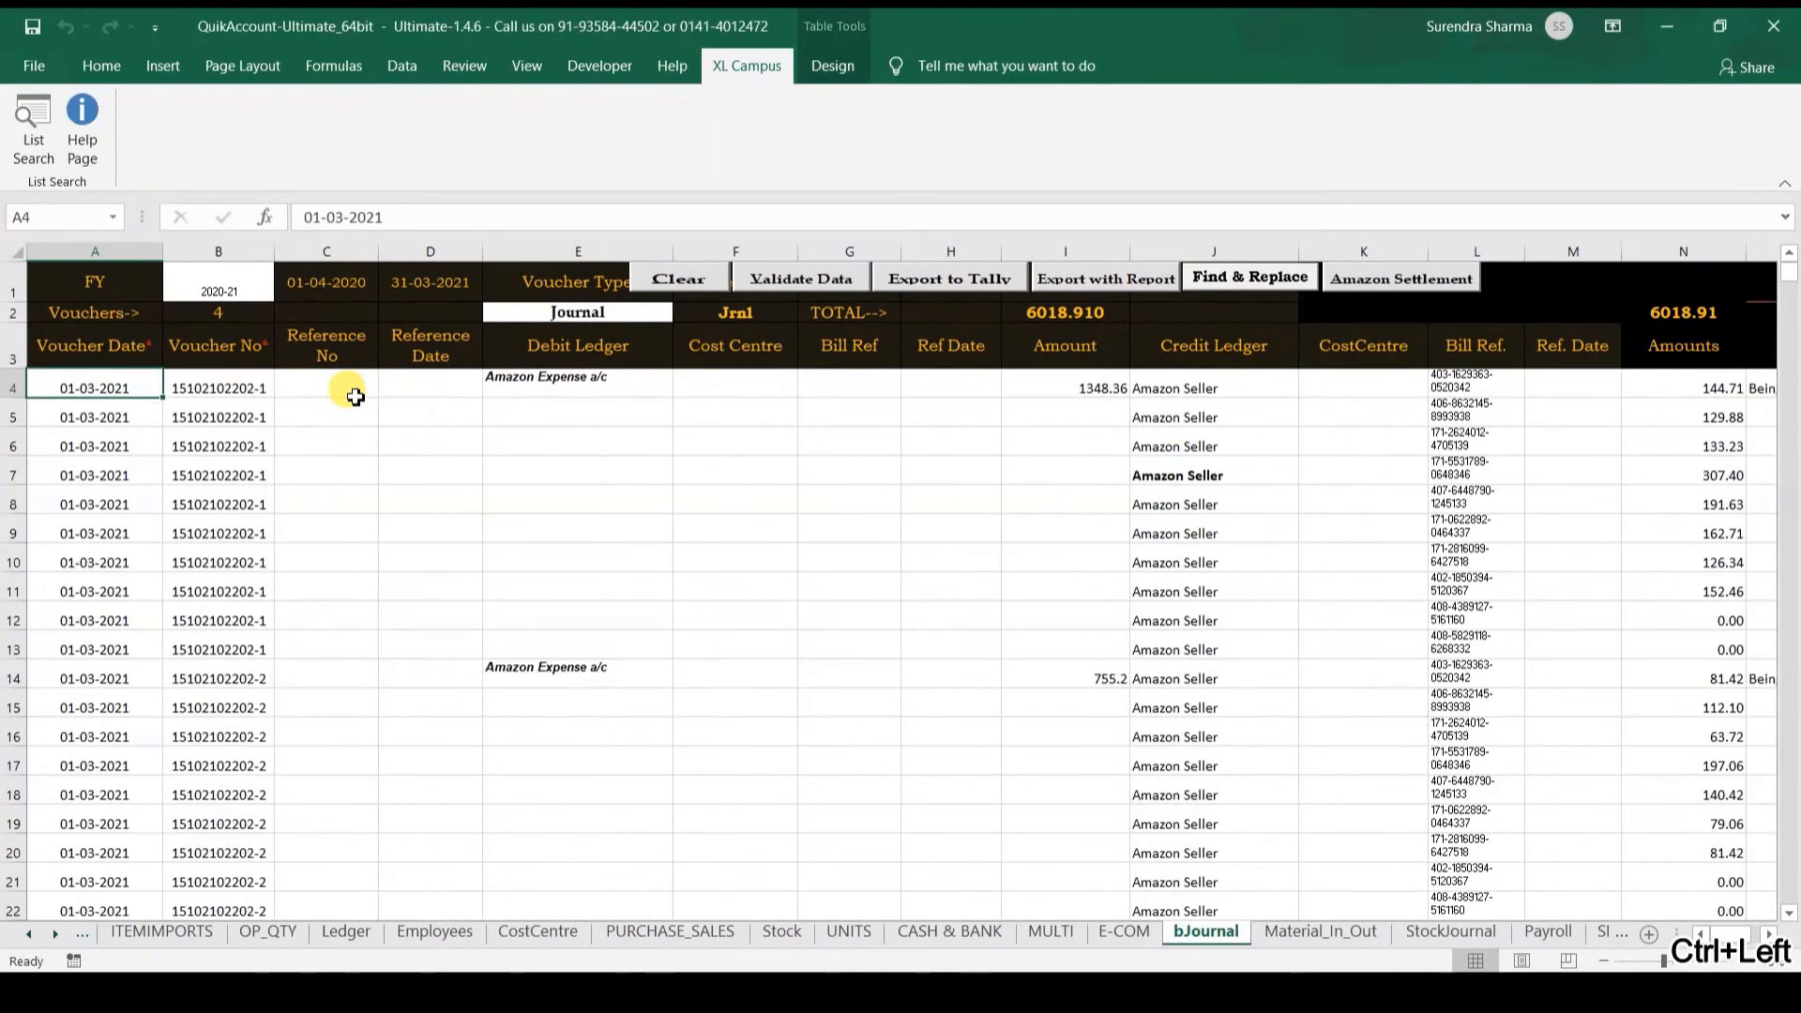
pyautogui.press('Up')
pyautogui.hotkey('ctrl', 'Right')
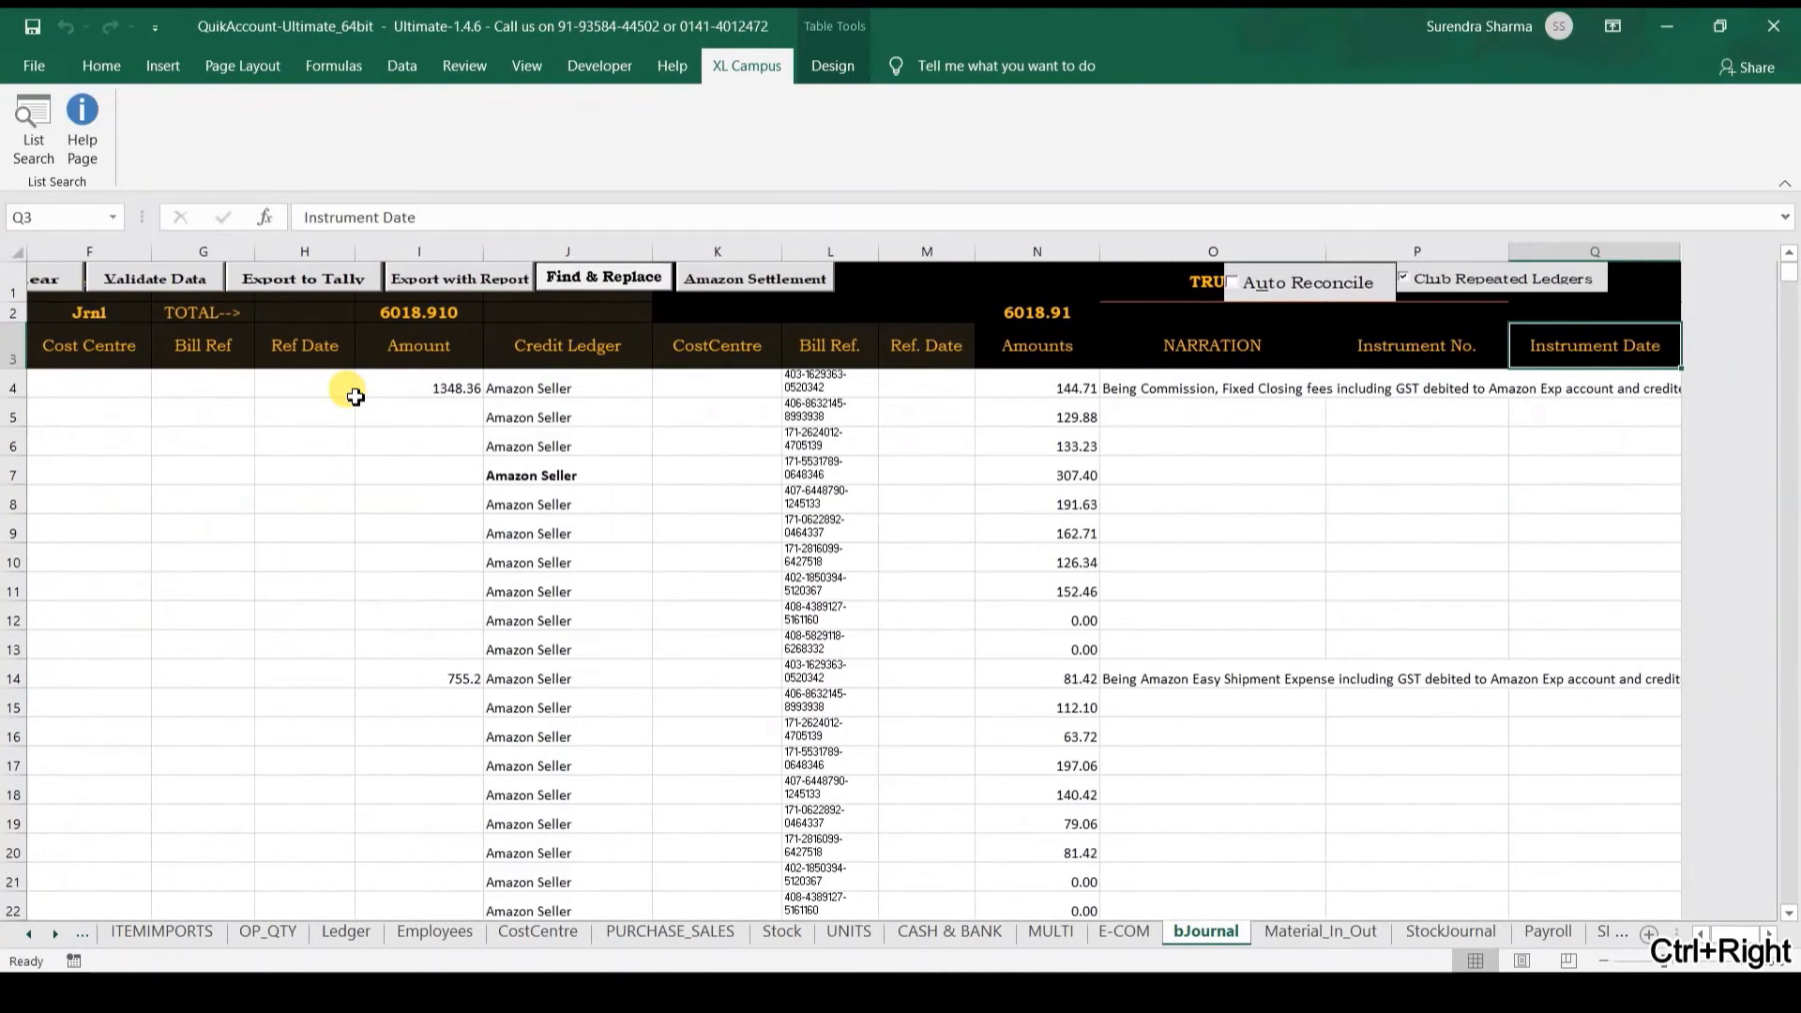
pyautogui.press('Left')
pyautogui.press('Left')
pyautogui.press('Left')
pyautogui.press('Down')
pyautogui.press('Left')
pyautogui.press('Left')
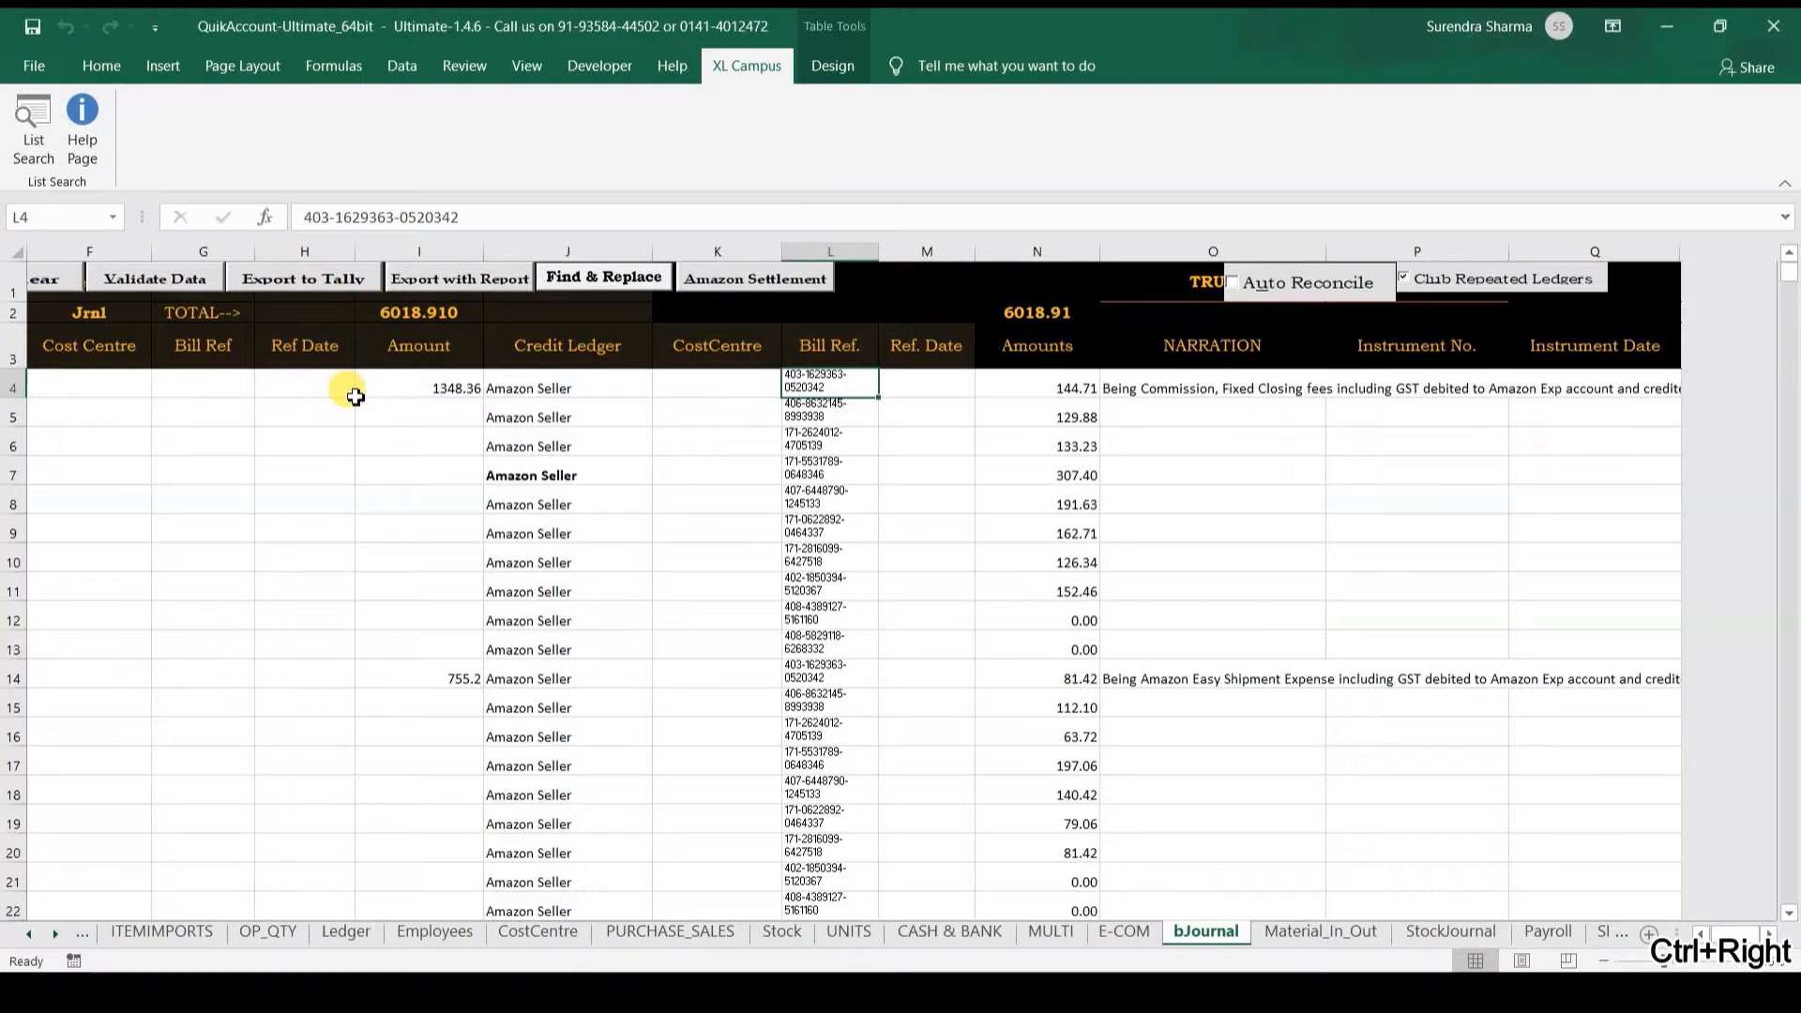
pyautogui.press('Right')
pyautogui.press('Right')
pyautogui.press('Right')
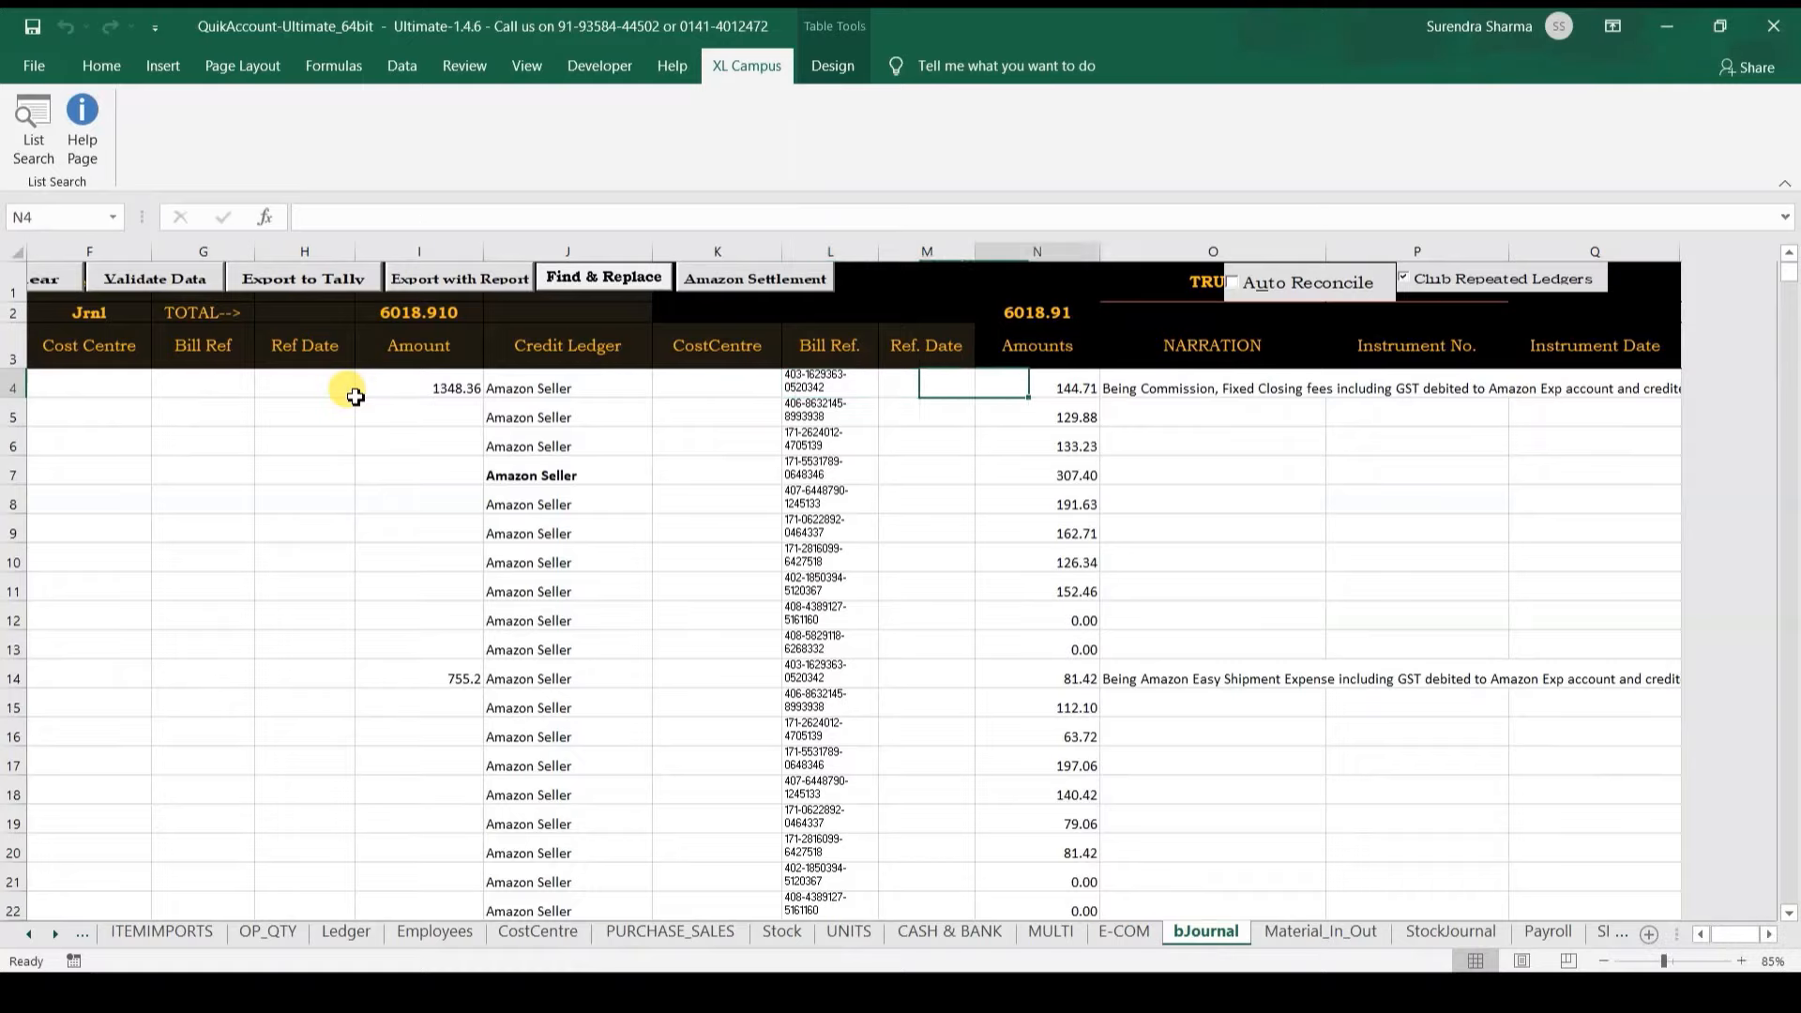
pyautogui.press('Down')
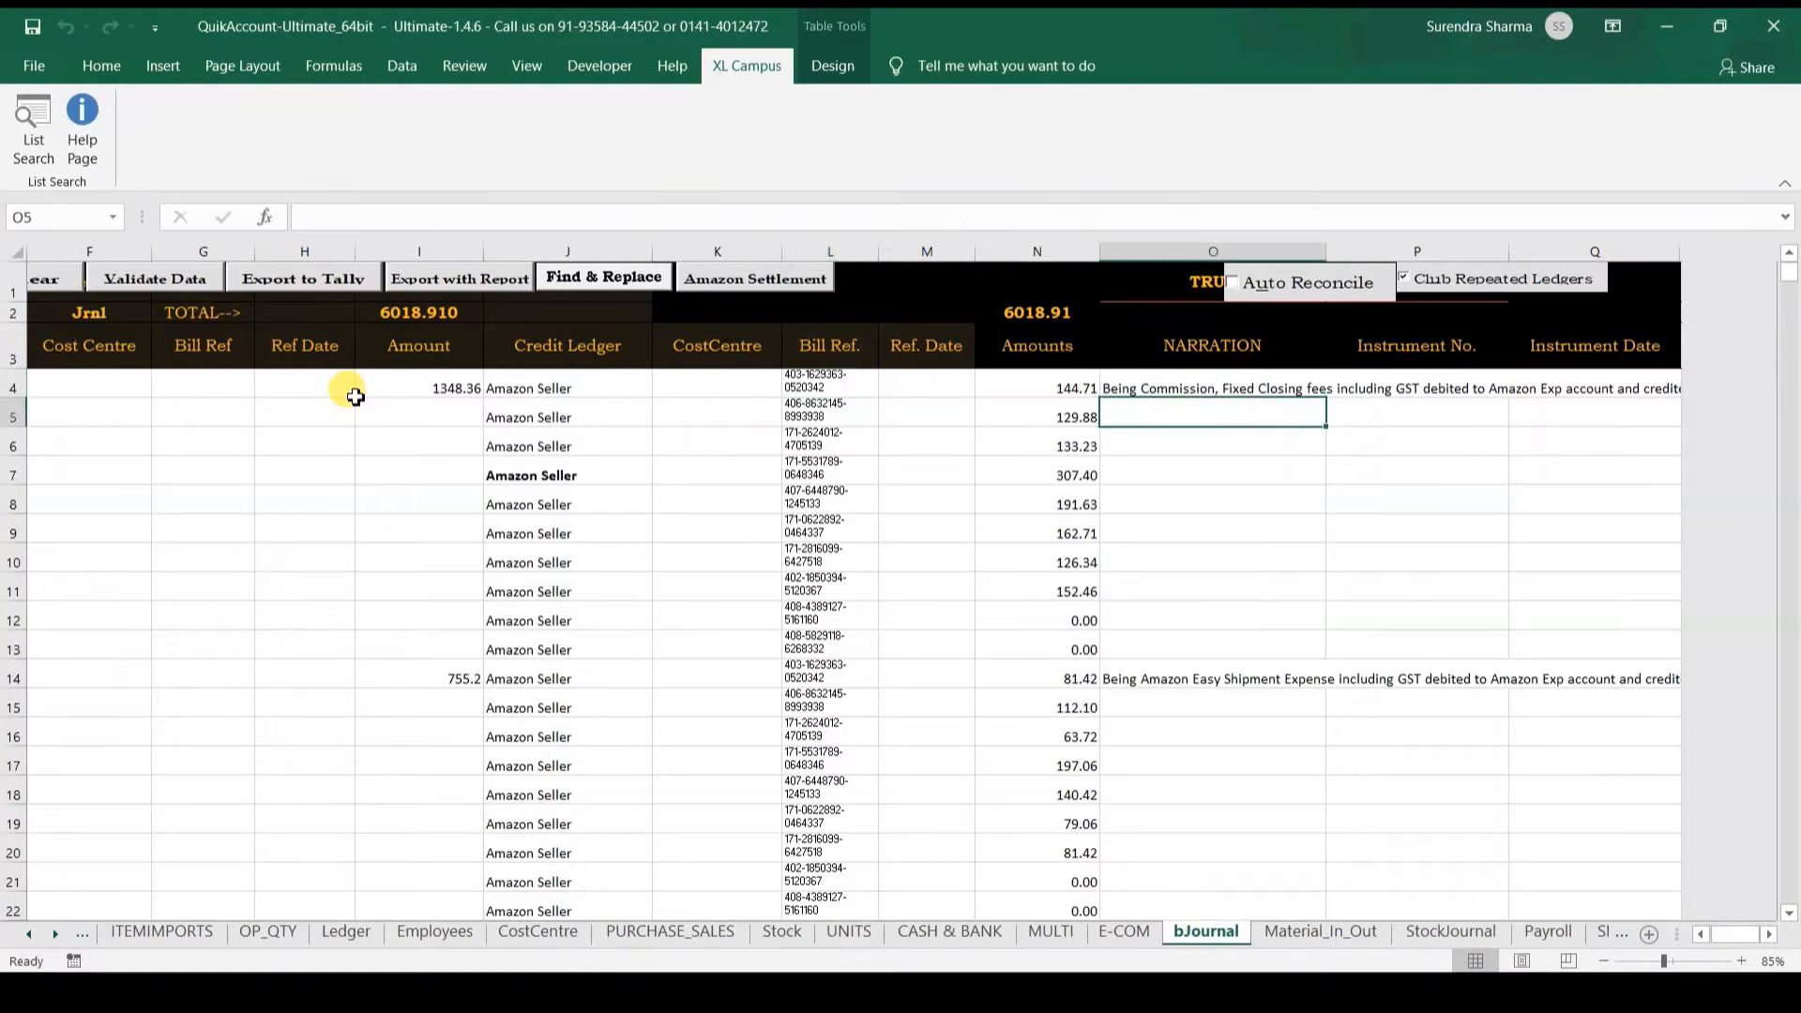
pyautogui.hotkey('ctrl', 'Down')
pyautogui.press('Down')
# Step: Select the voucher numbers column to confirm there are 4 vouchers
pyautogui.hotkey('ctrl', 'Home')
pyautogui.hotkey('ctrl', 'Left')
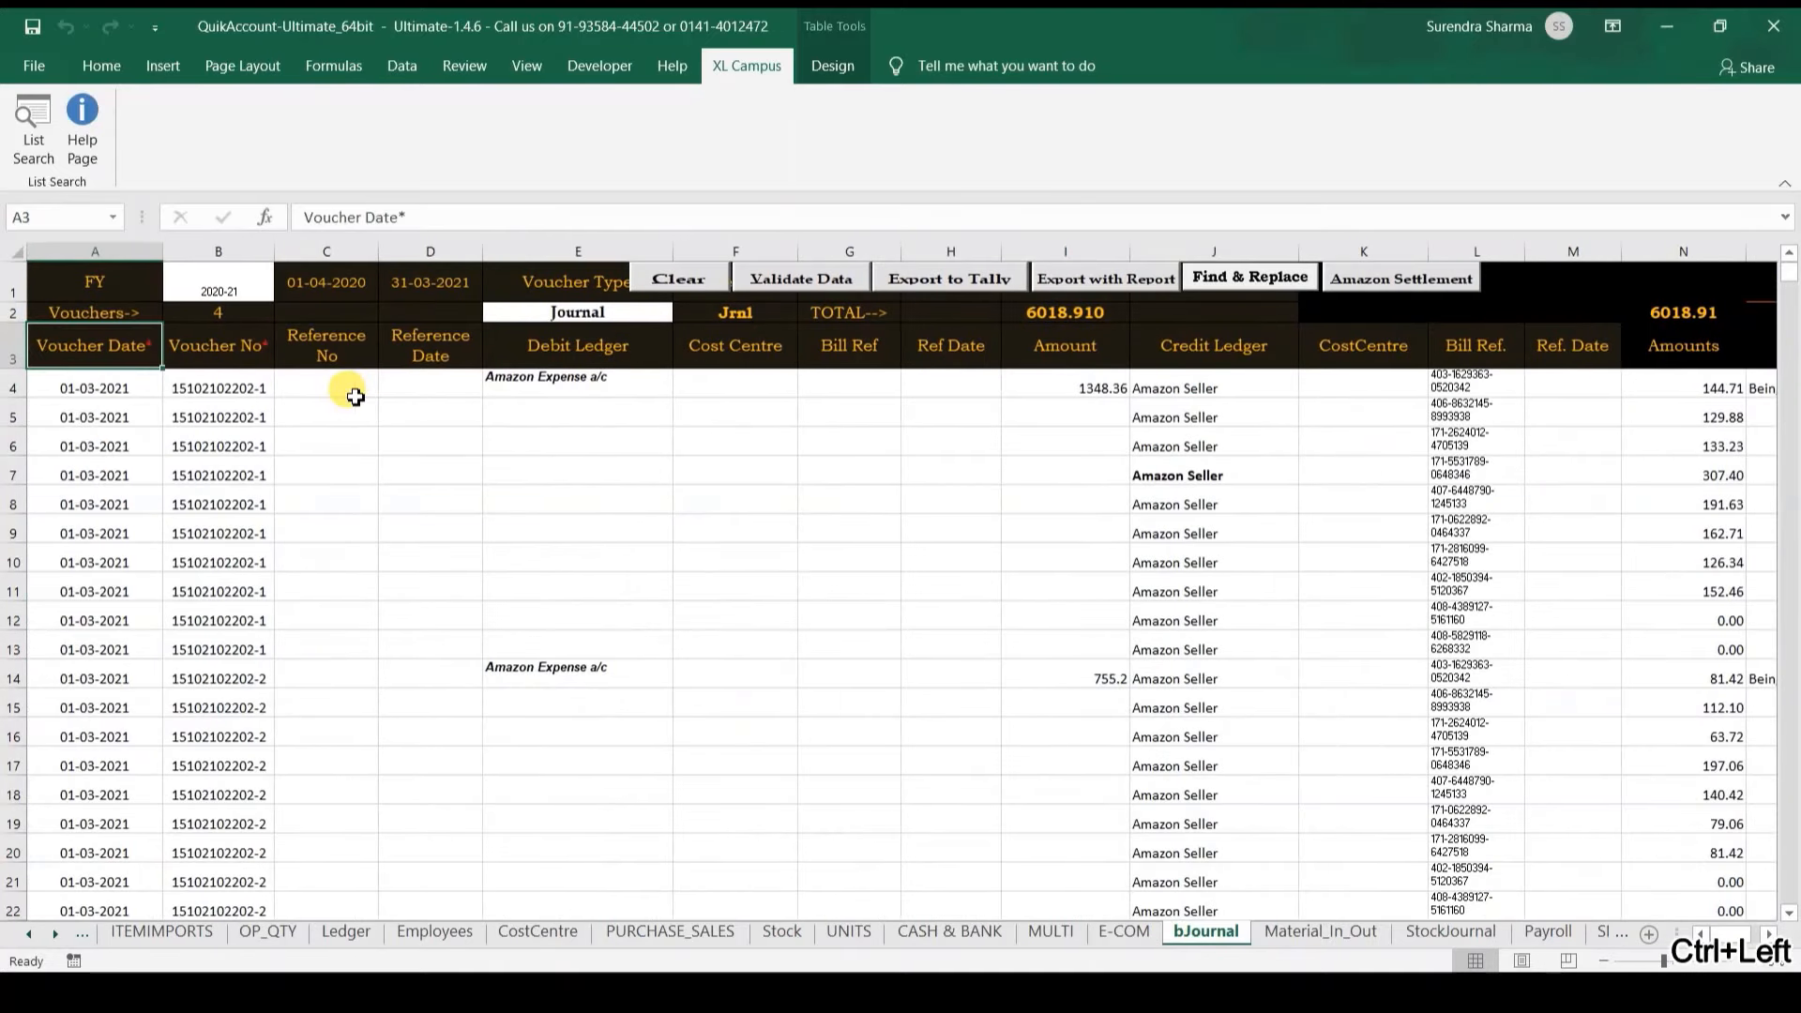
pyautogui.press('Down')
pyautogui.press('Right')
pyautogui.hotkey('shift', 'Down')
pyautogui.hotkey('shift', 'Down')
pyautogui.hotkey('shift', 'Down')
pyautogui.hotkey('shift', 'Down')
pyautogui.hotkey('shift', 'Down')
pyautogui.hotkey('shift', 'Down')
pyautogui.hotkey('shift', 'Down')
pyautogui.hotkey('shift', 'Down')
pyautogui.hotkey('shift', 'Down')
pyautogui.hotkey('shift', 'Down')
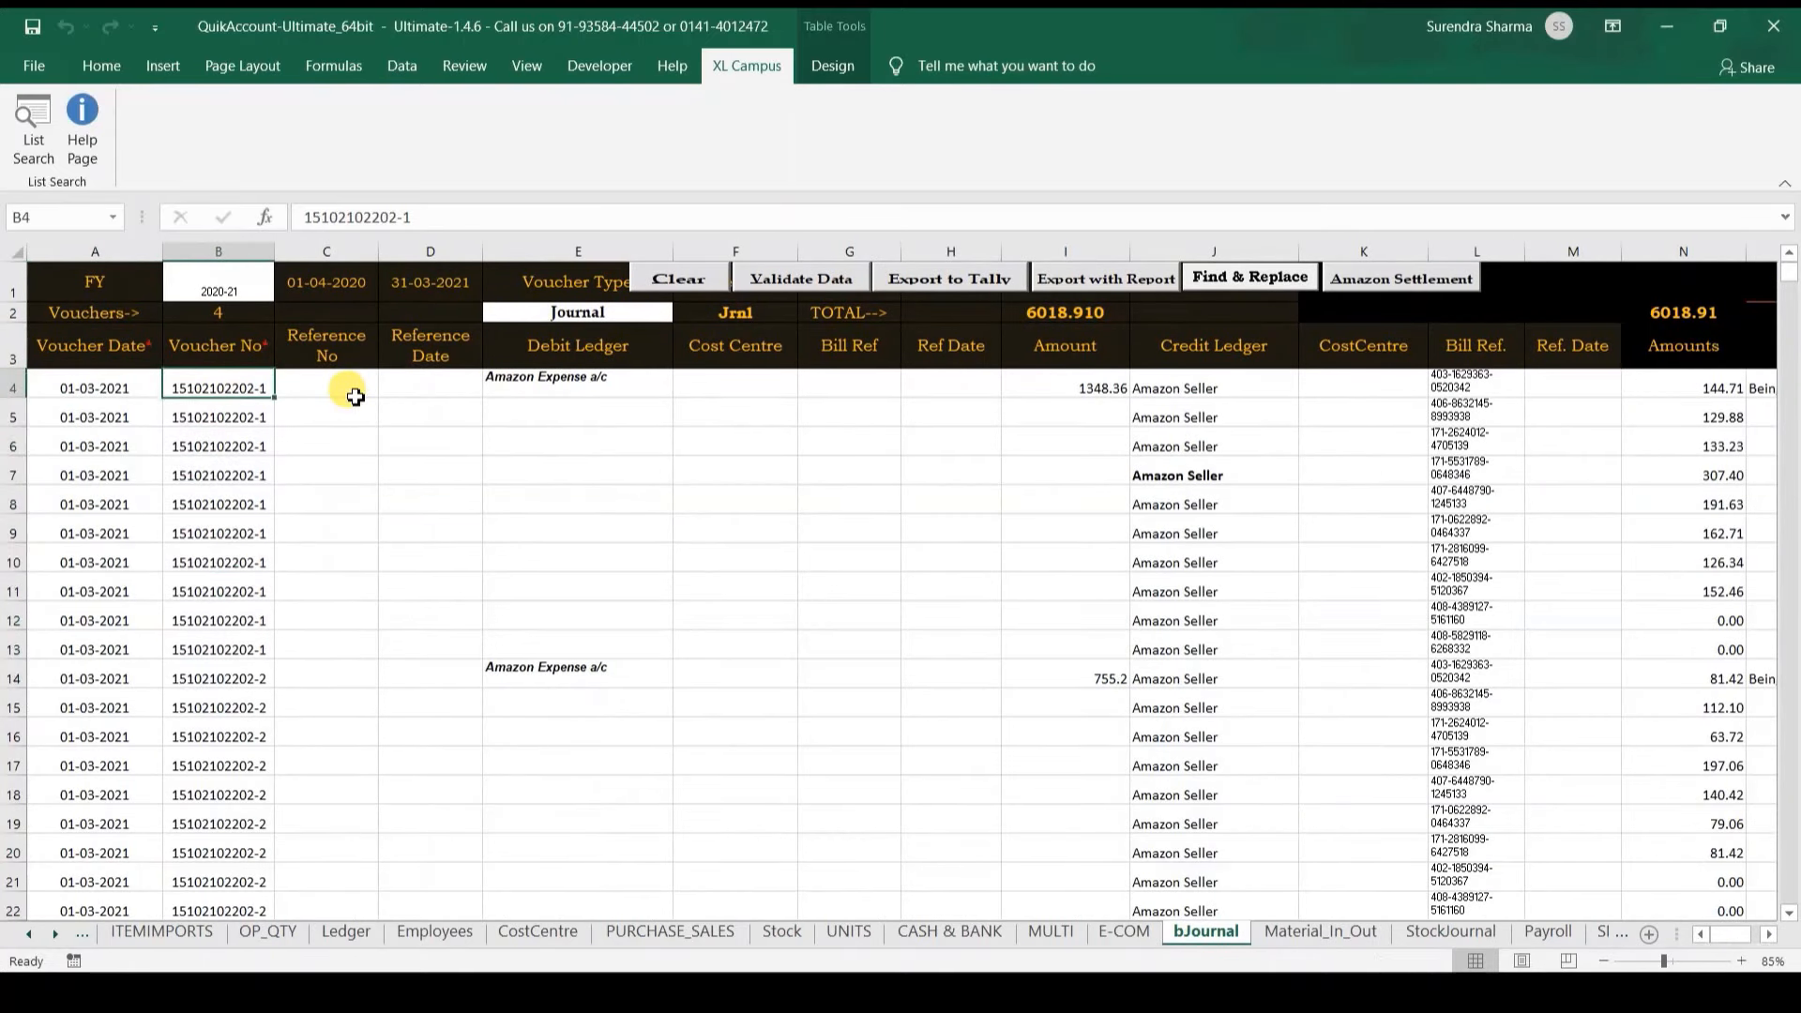
pyautogui.hotkey('ctrl', 'shift', 'Down')
pyautogui.scroll(5, 355, 396)
pyautogui.hotkey('ctrl', 'Up')
pyautogui.press('Down')
pyautogui.press('Down')
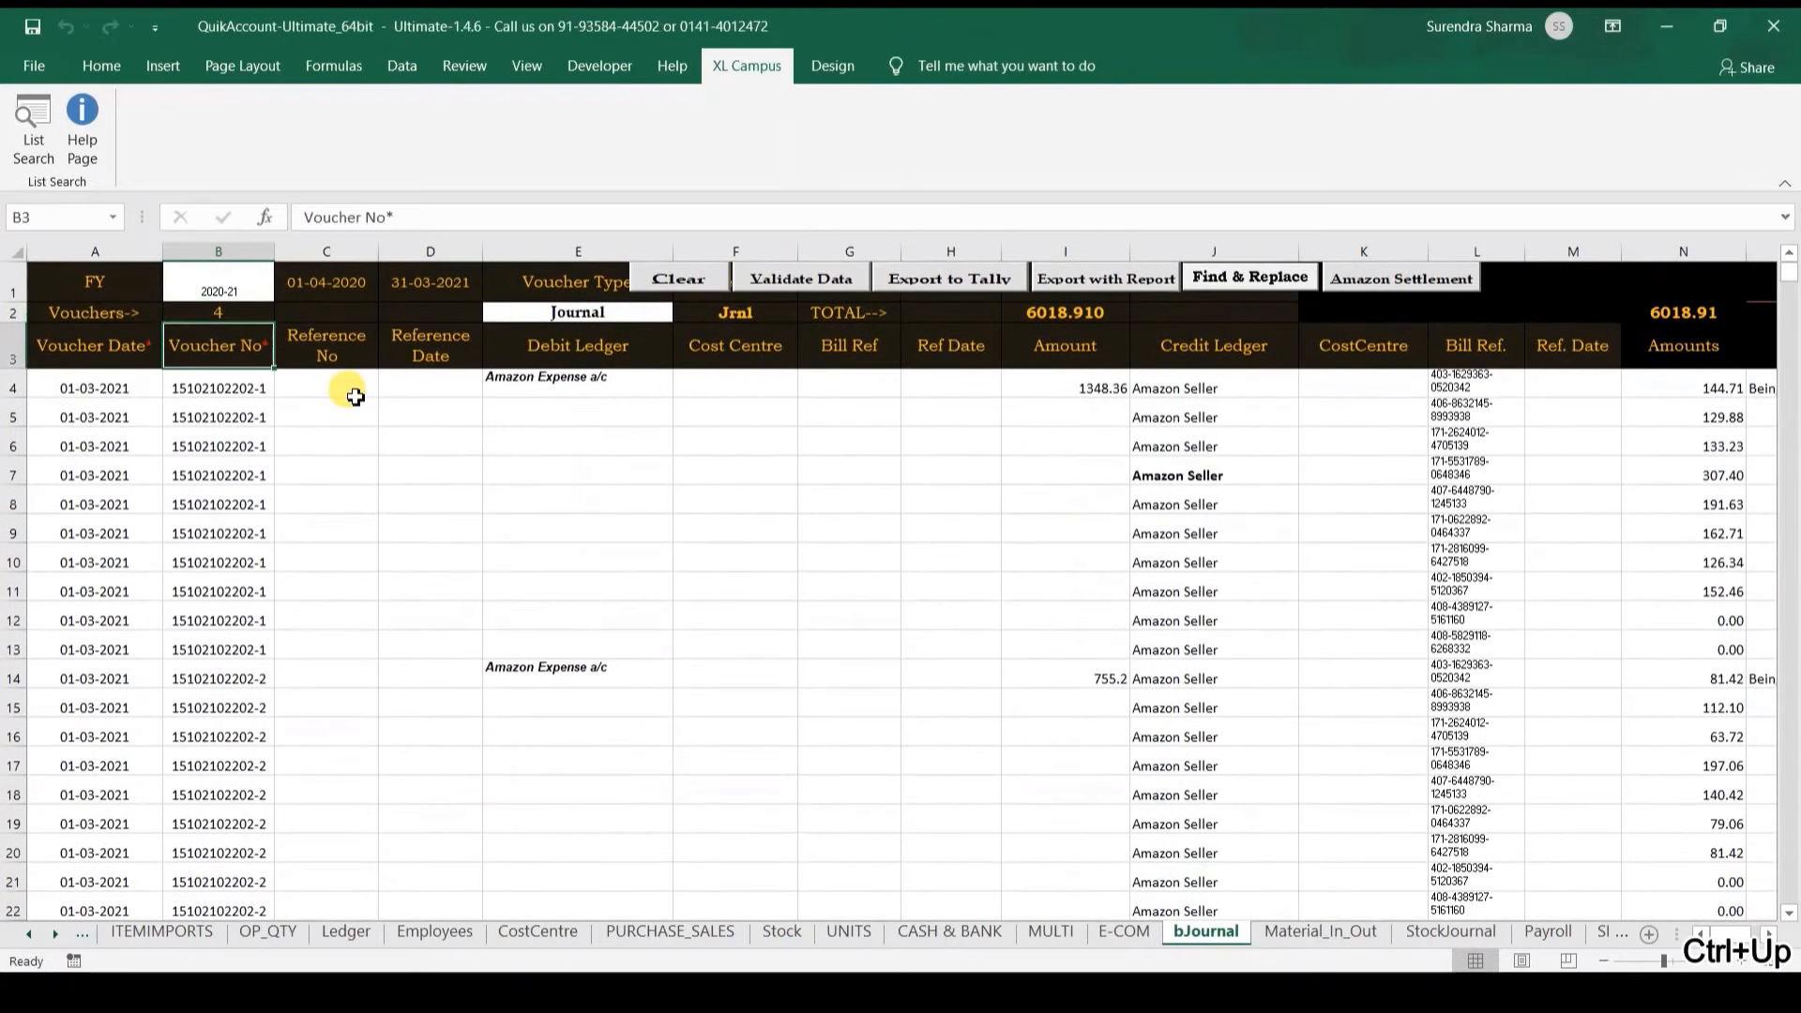
pyautogui.press('Up')
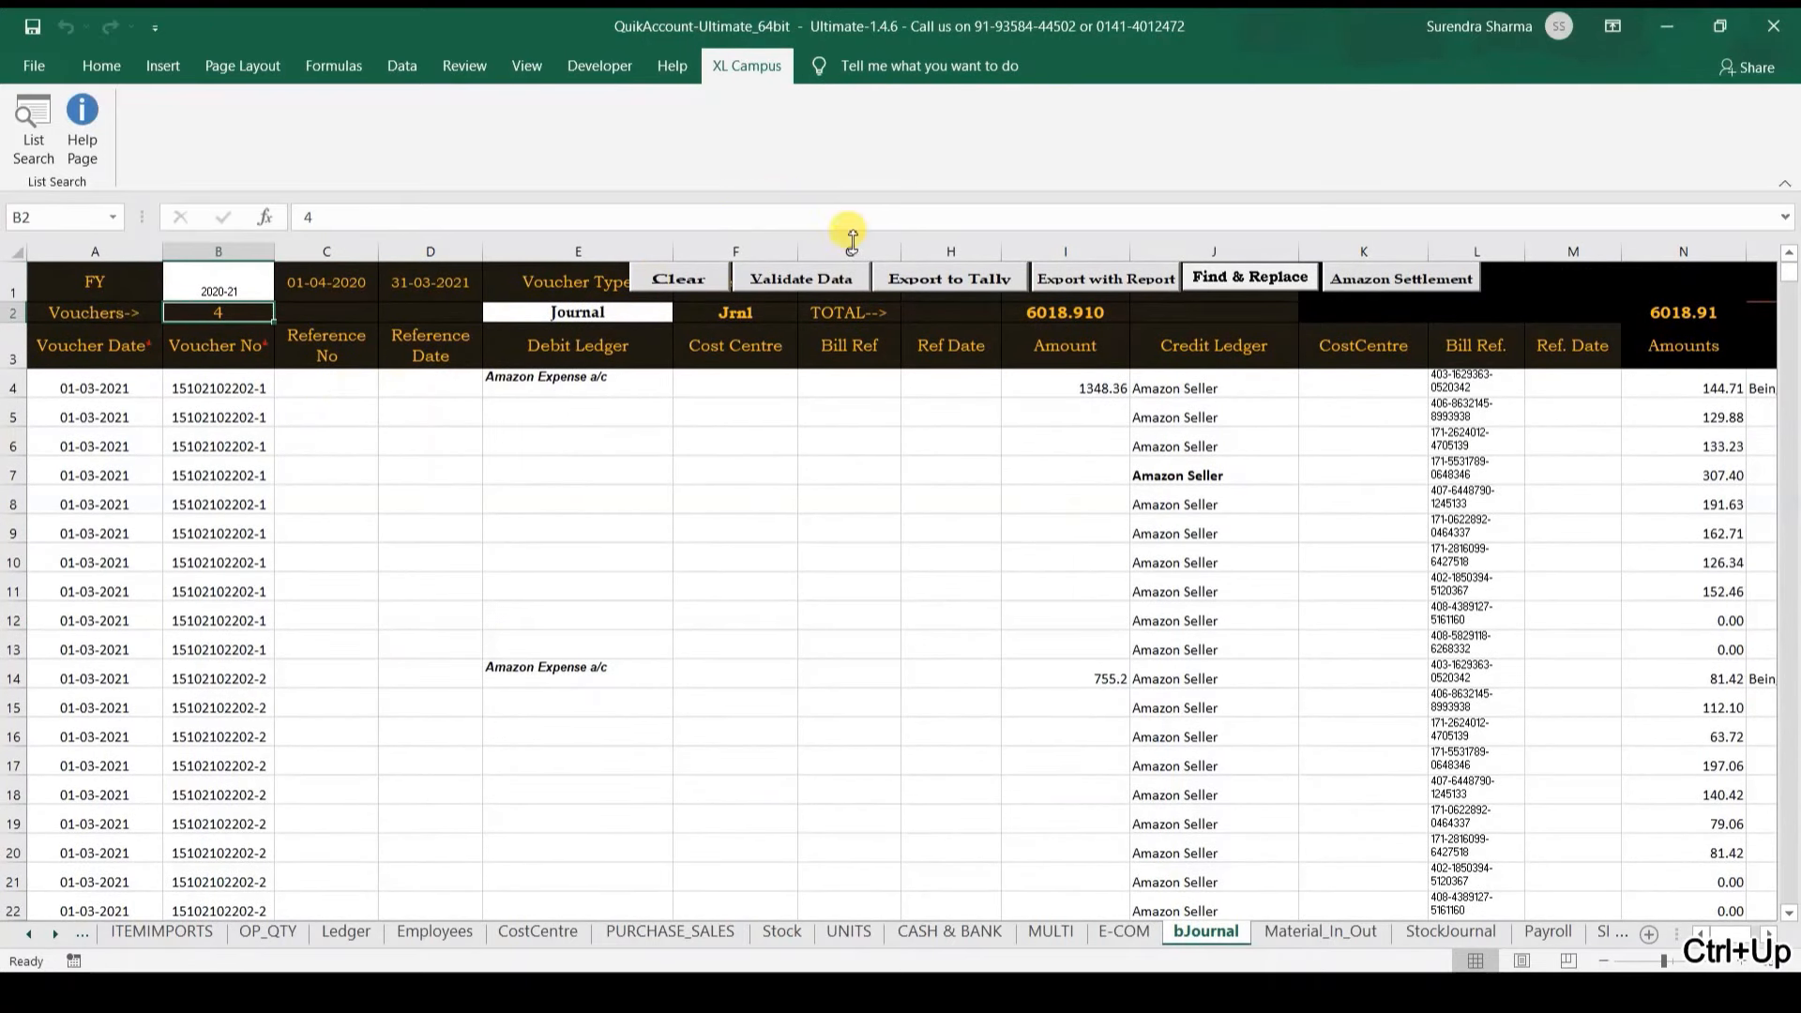
# Step: Export the 4 journal vouchers into Demo Company (4 created, 0 errors), then switch to TallyPrime
pyautogui.click(970, 285)
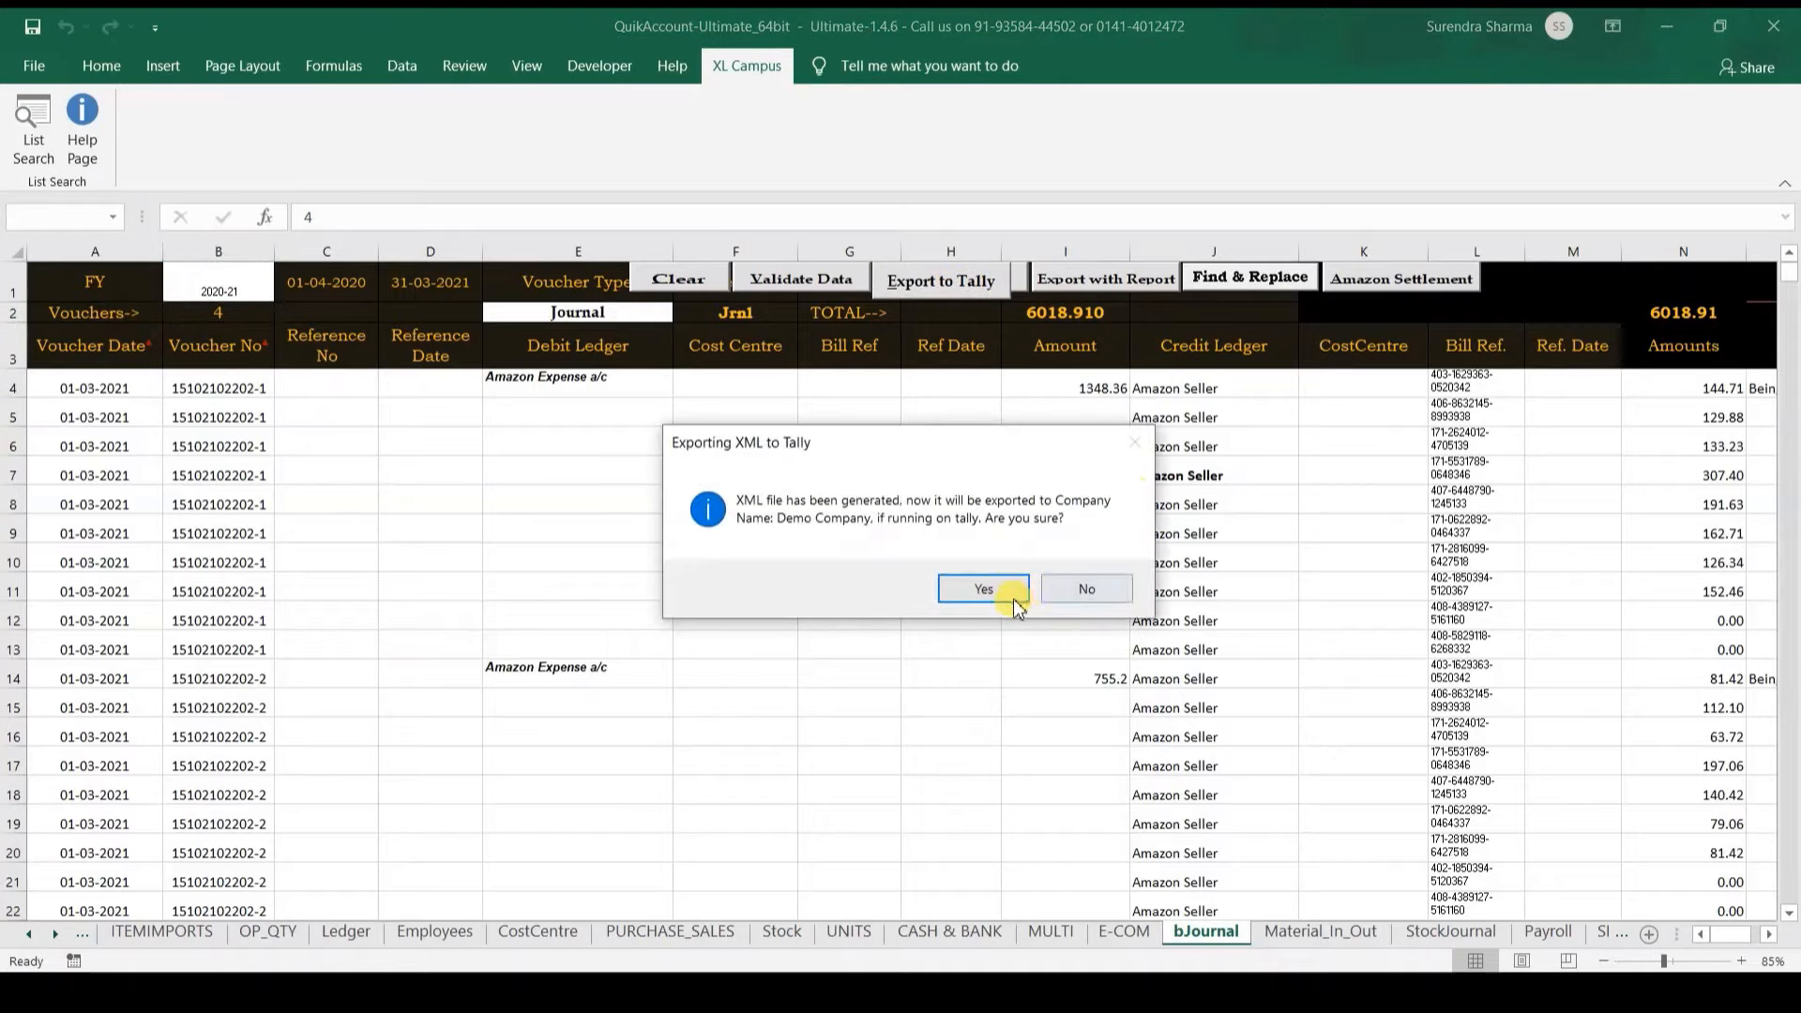
pyautogui.click(1002, 597)
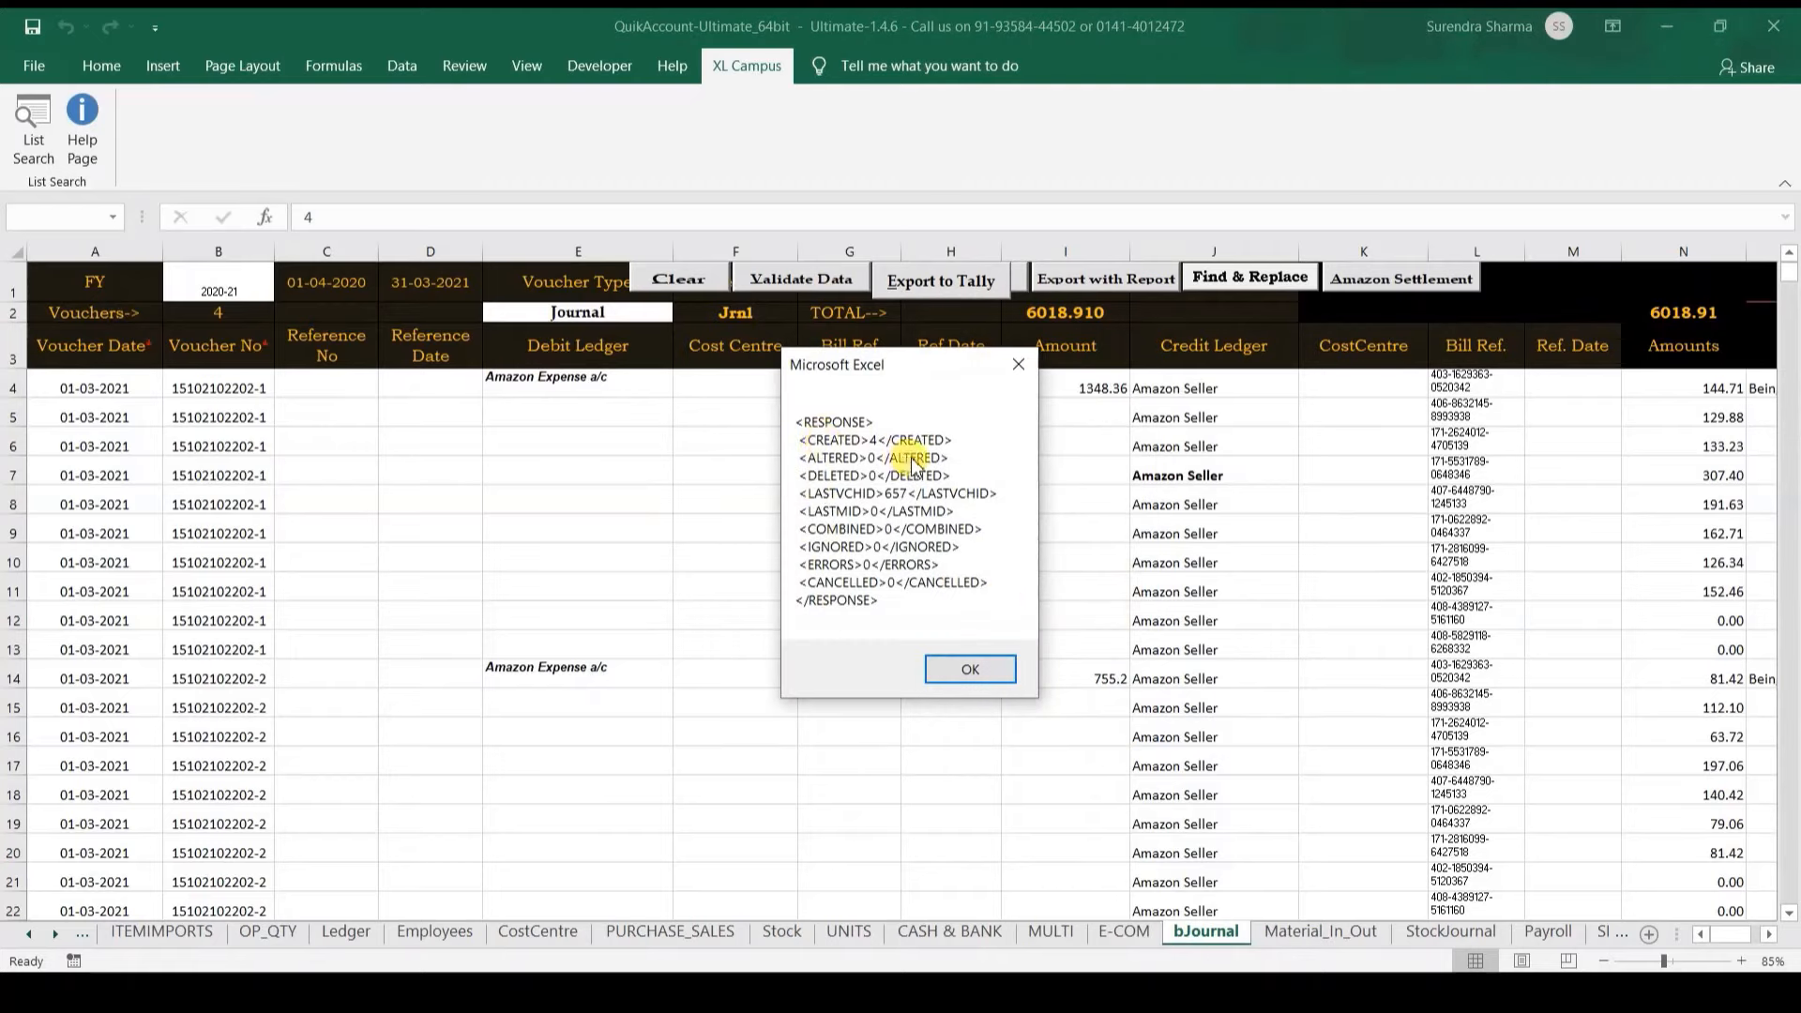
pyautogui.click(939, 668)
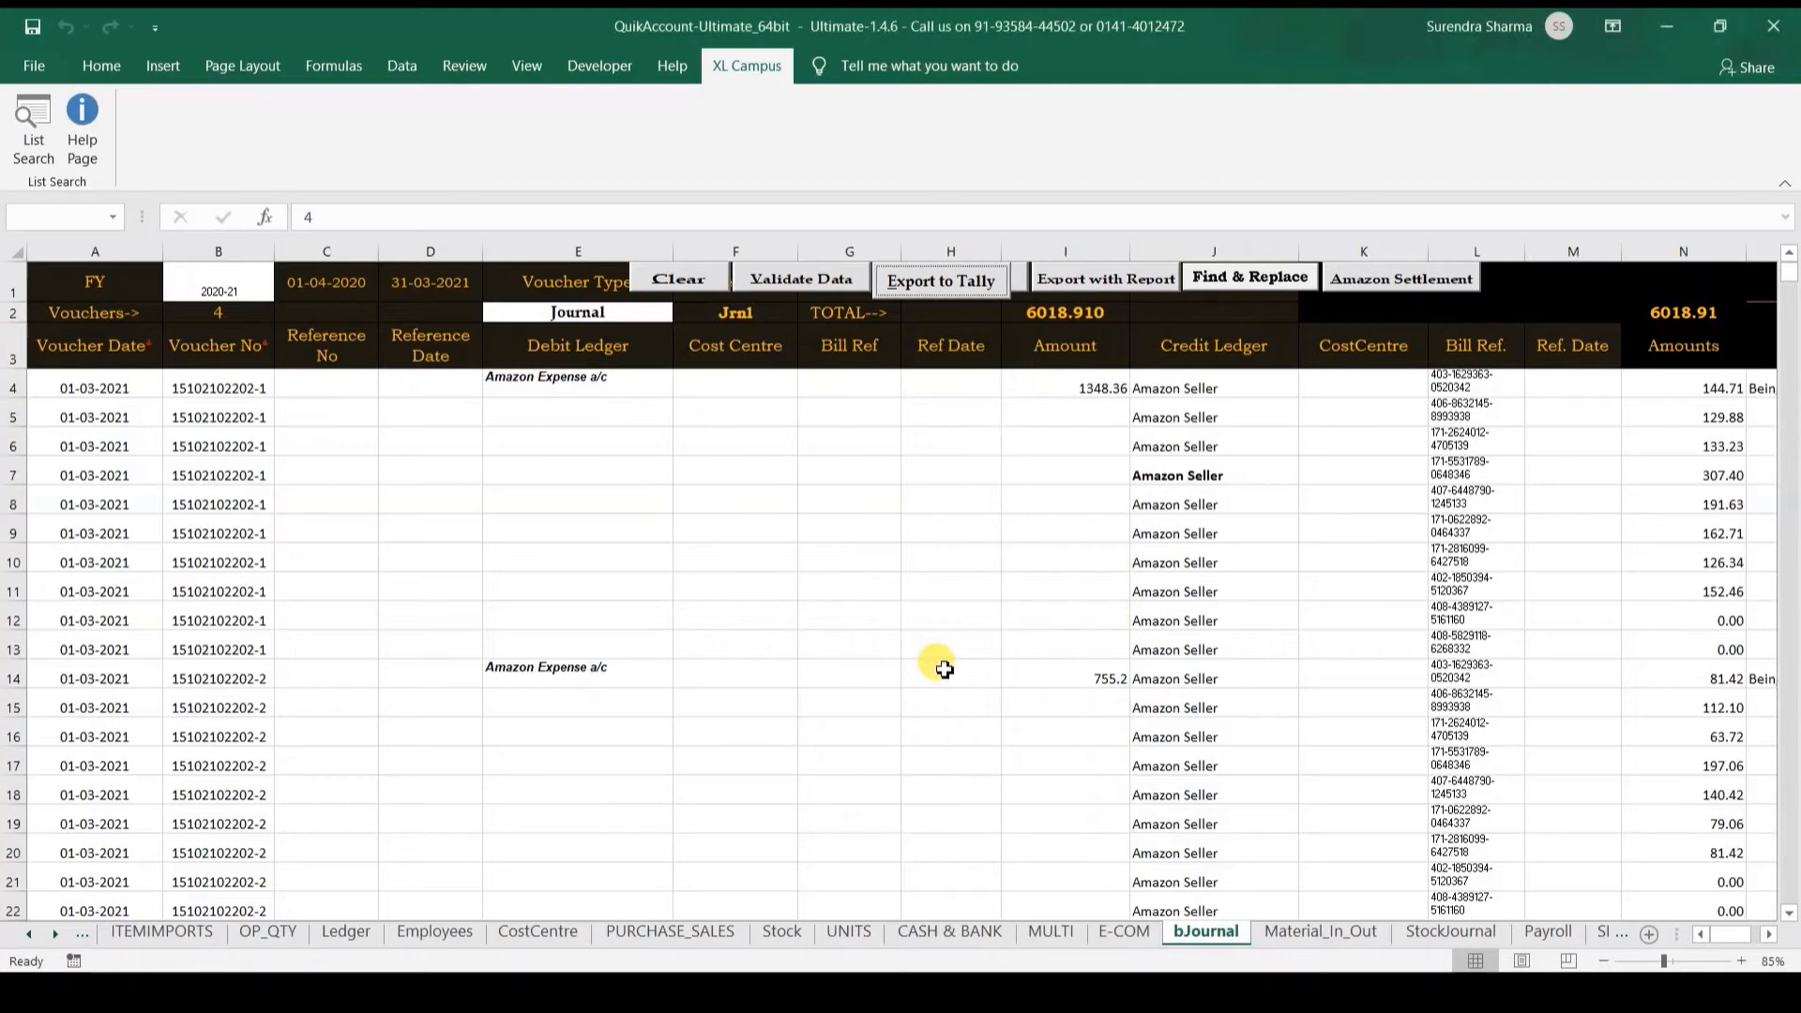
pyautogui.rightClick(782, 993)
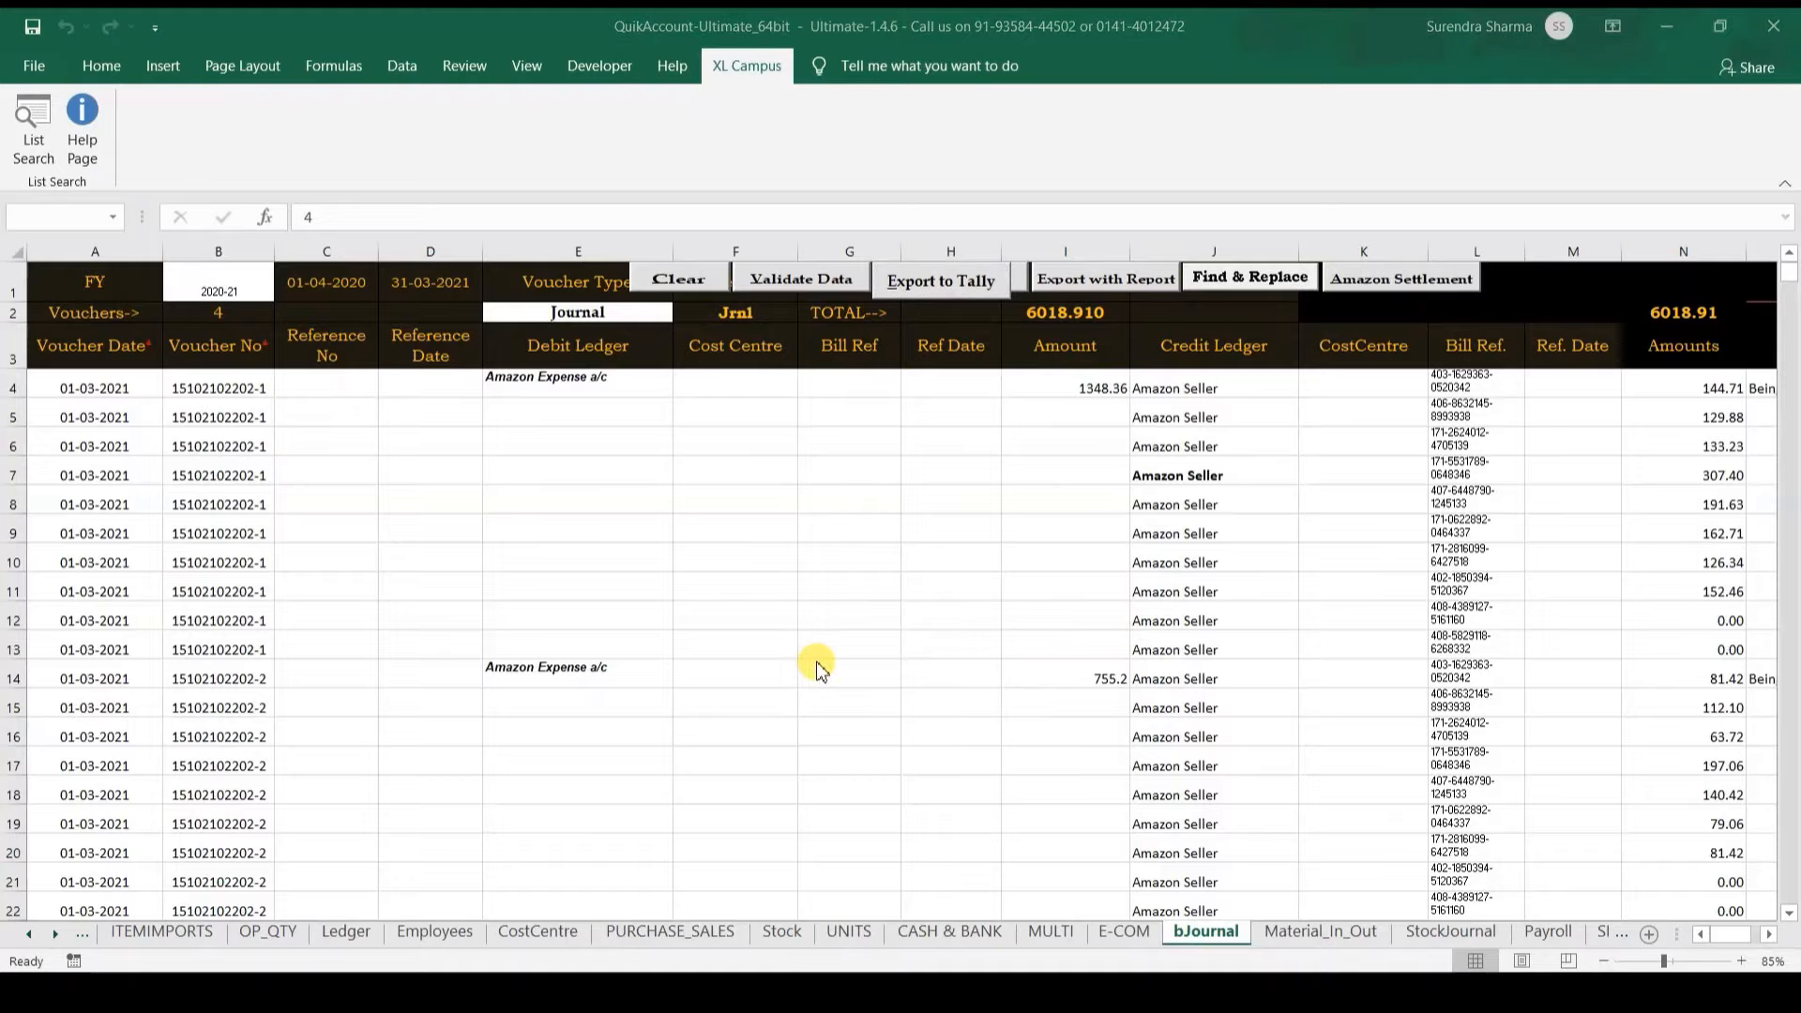
pyautogui.click(721, 872)
# Step: Display the Amazon Settelment COD ledger vouchers, closing at 25,498.84, using the dalAma shortcut
pyautogui.write('dalAma')
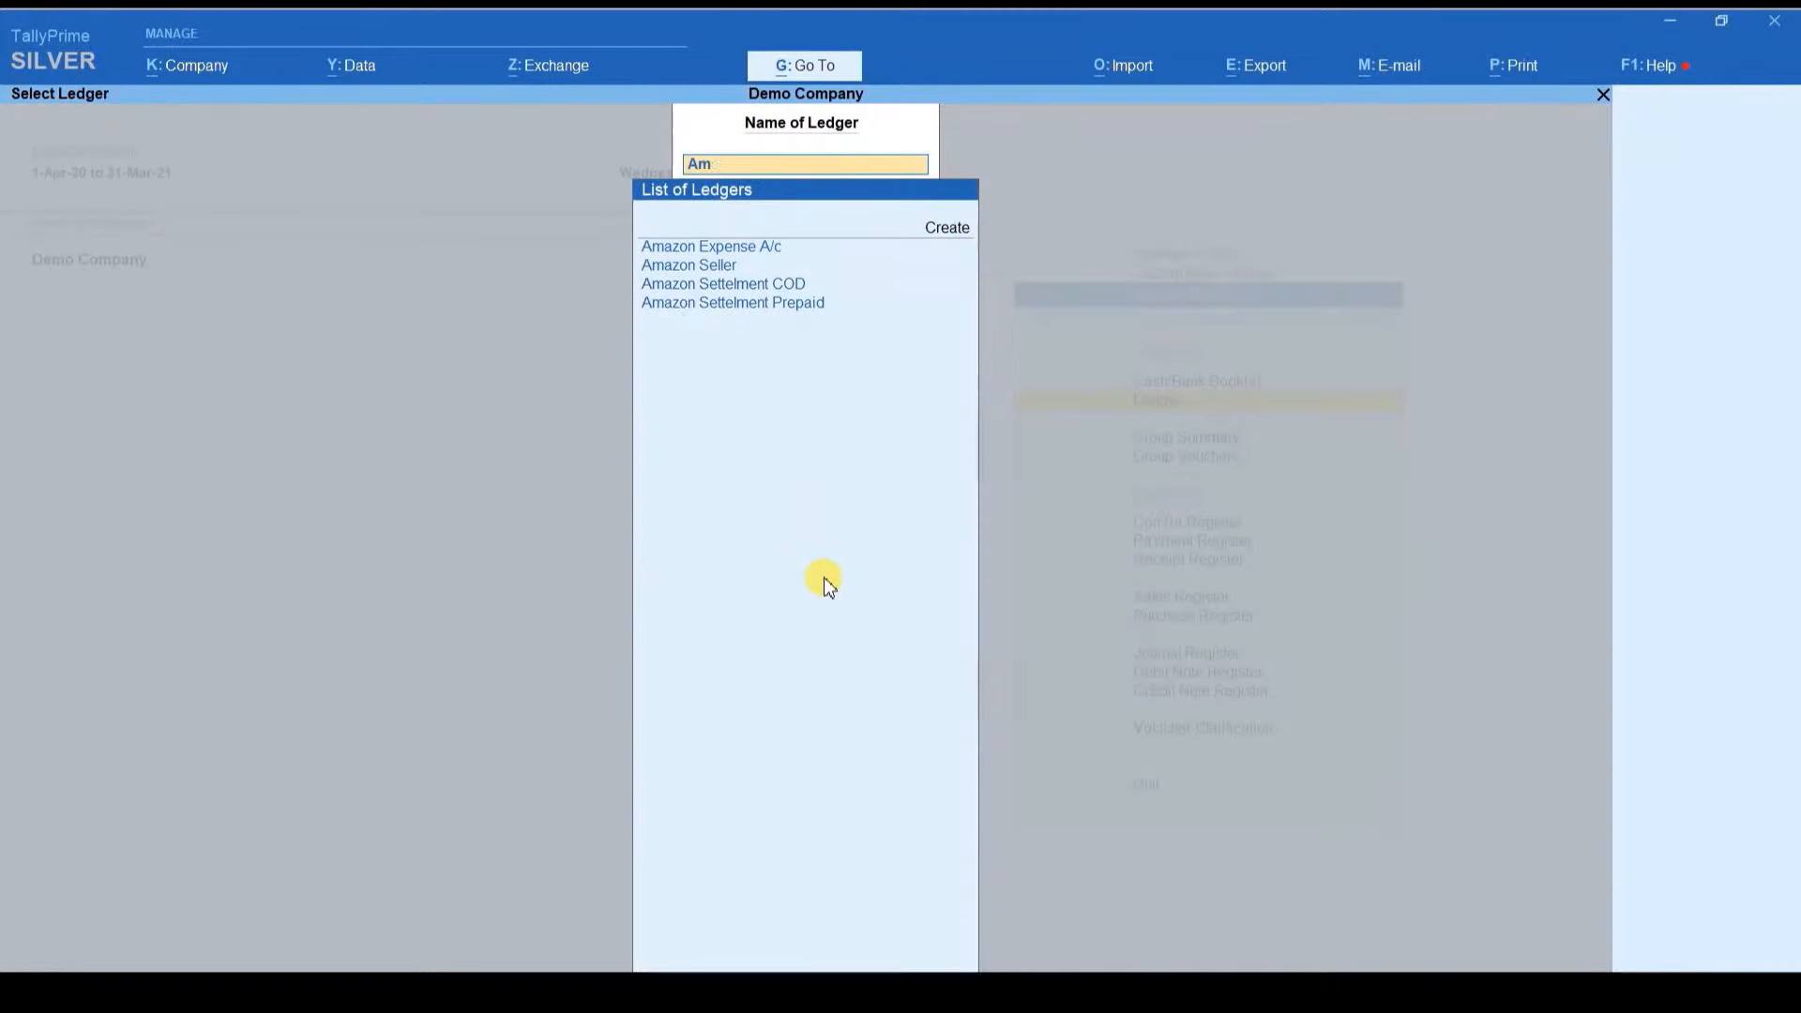
pyautogui.press('Return')
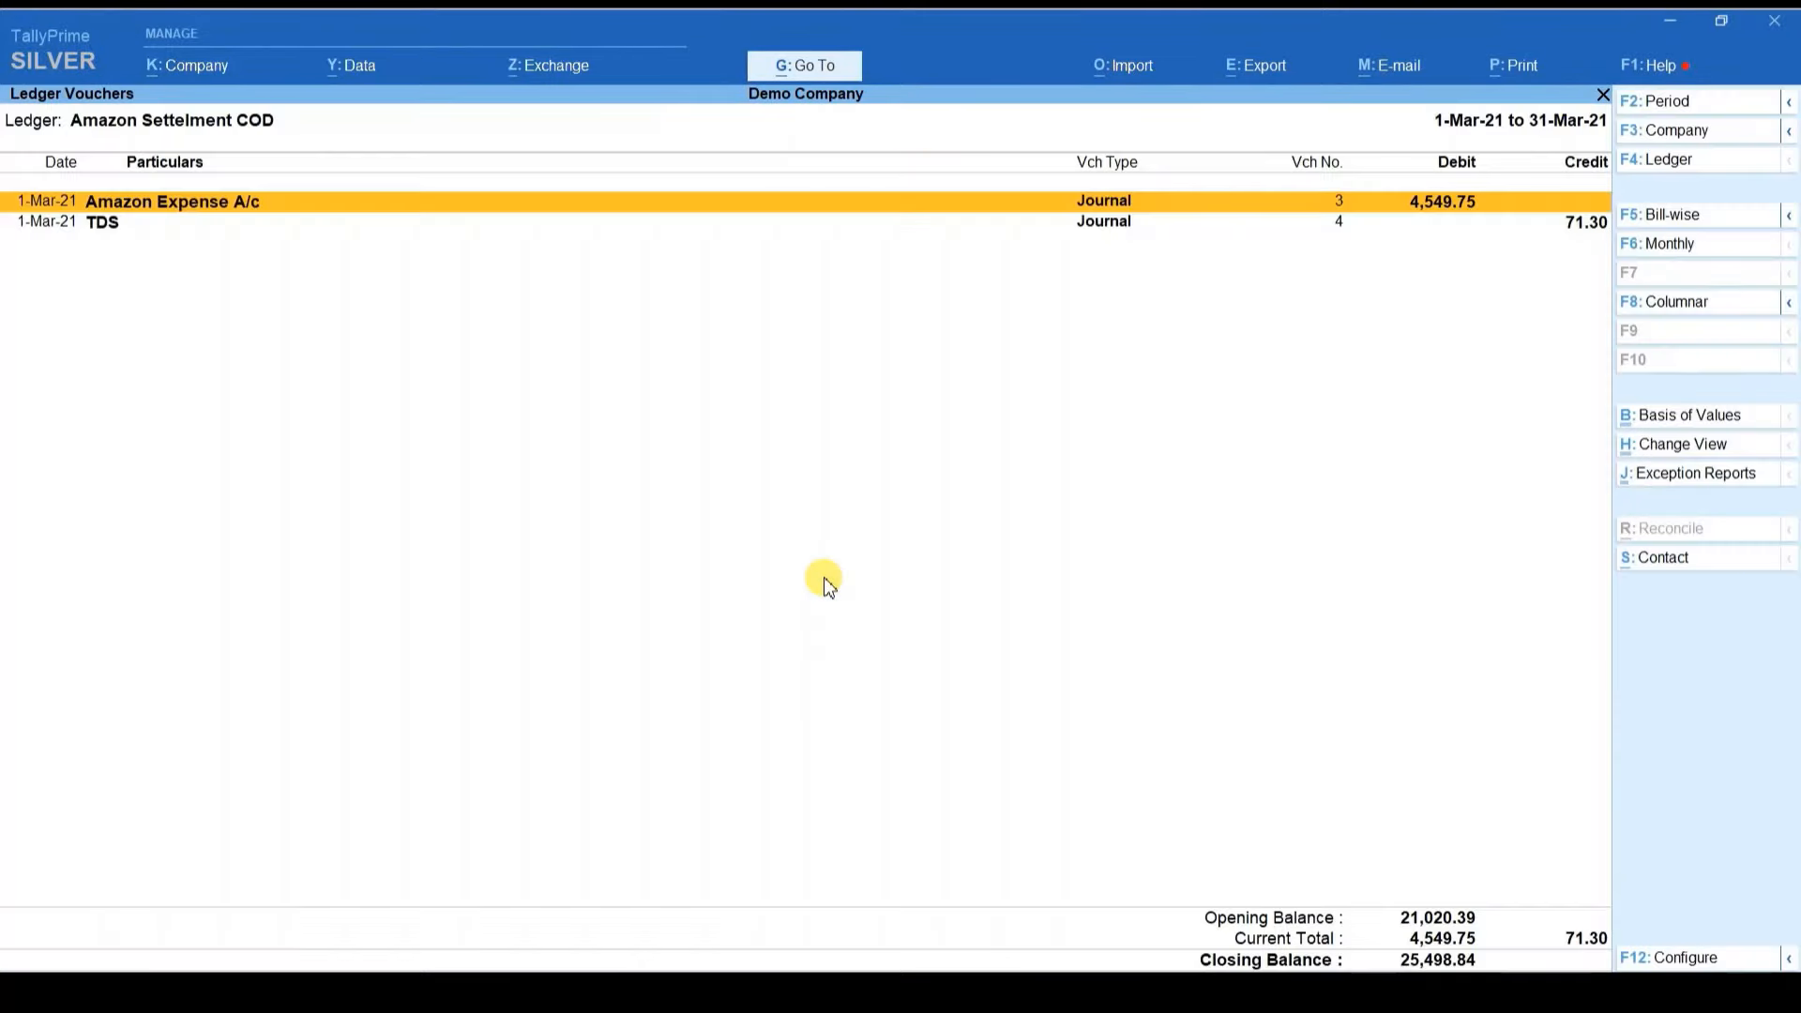
pyautogui.press('Down')
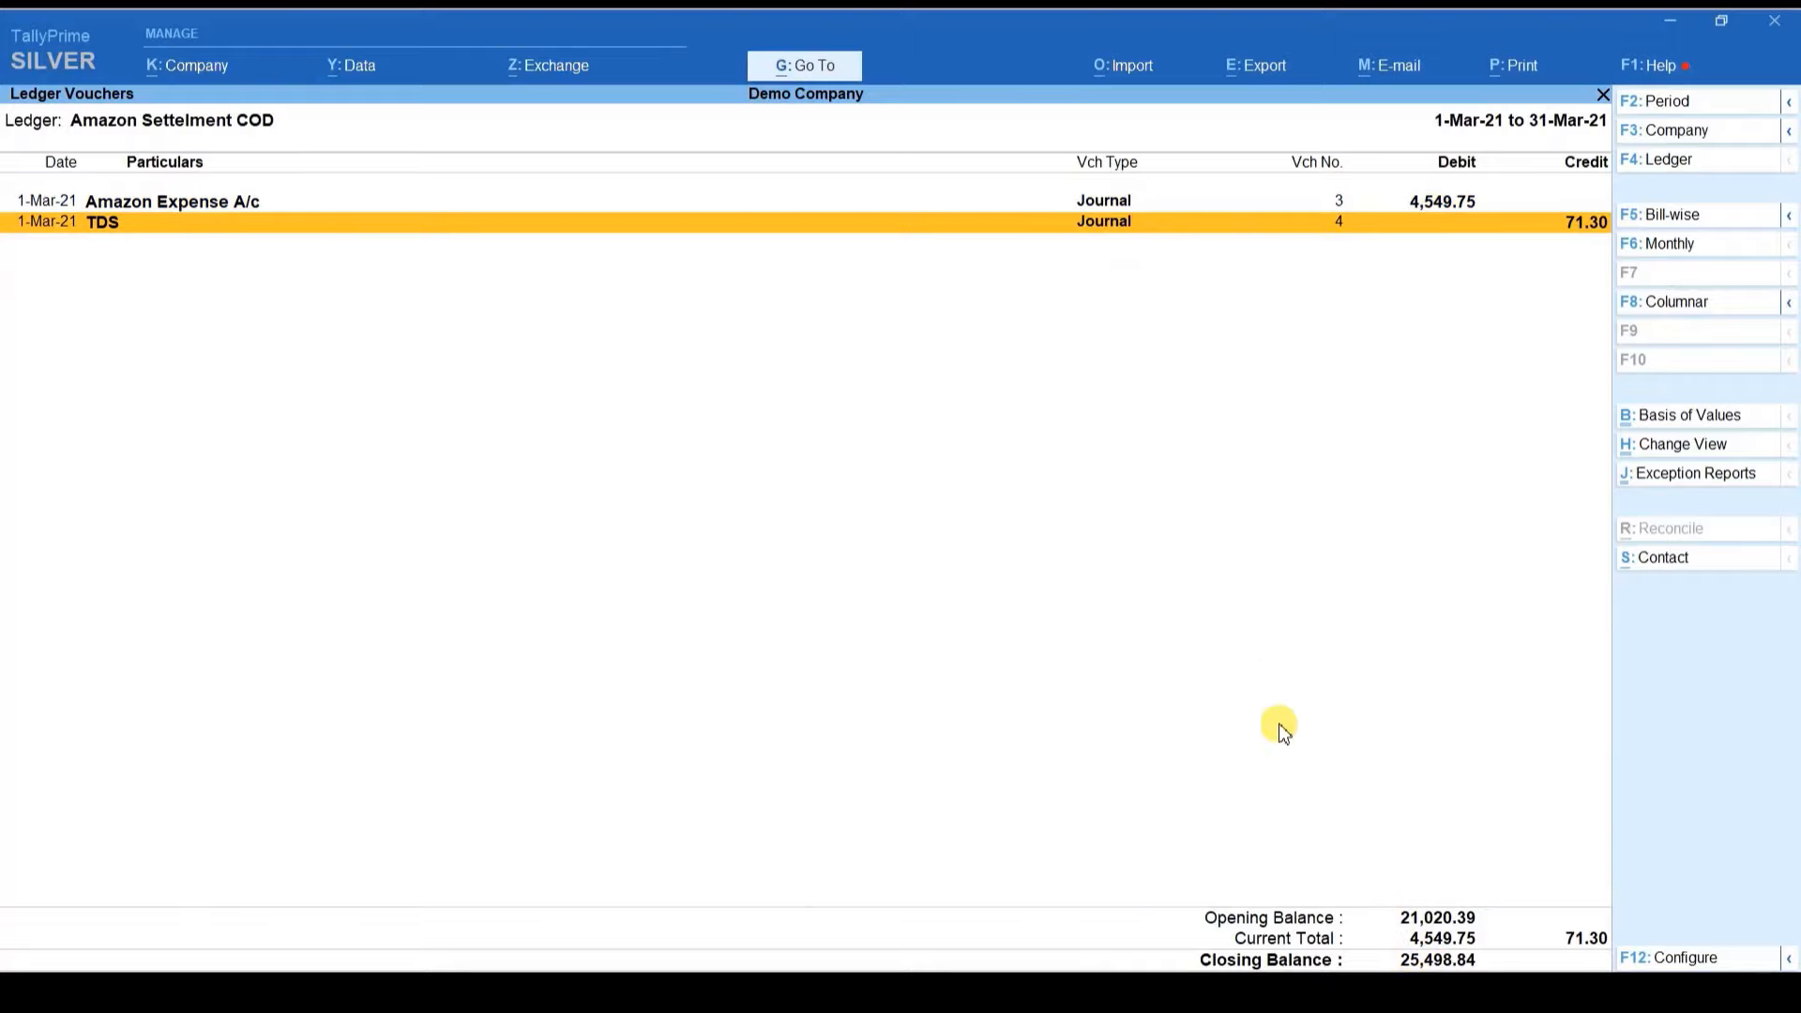
pyautogui.click(899, 993)
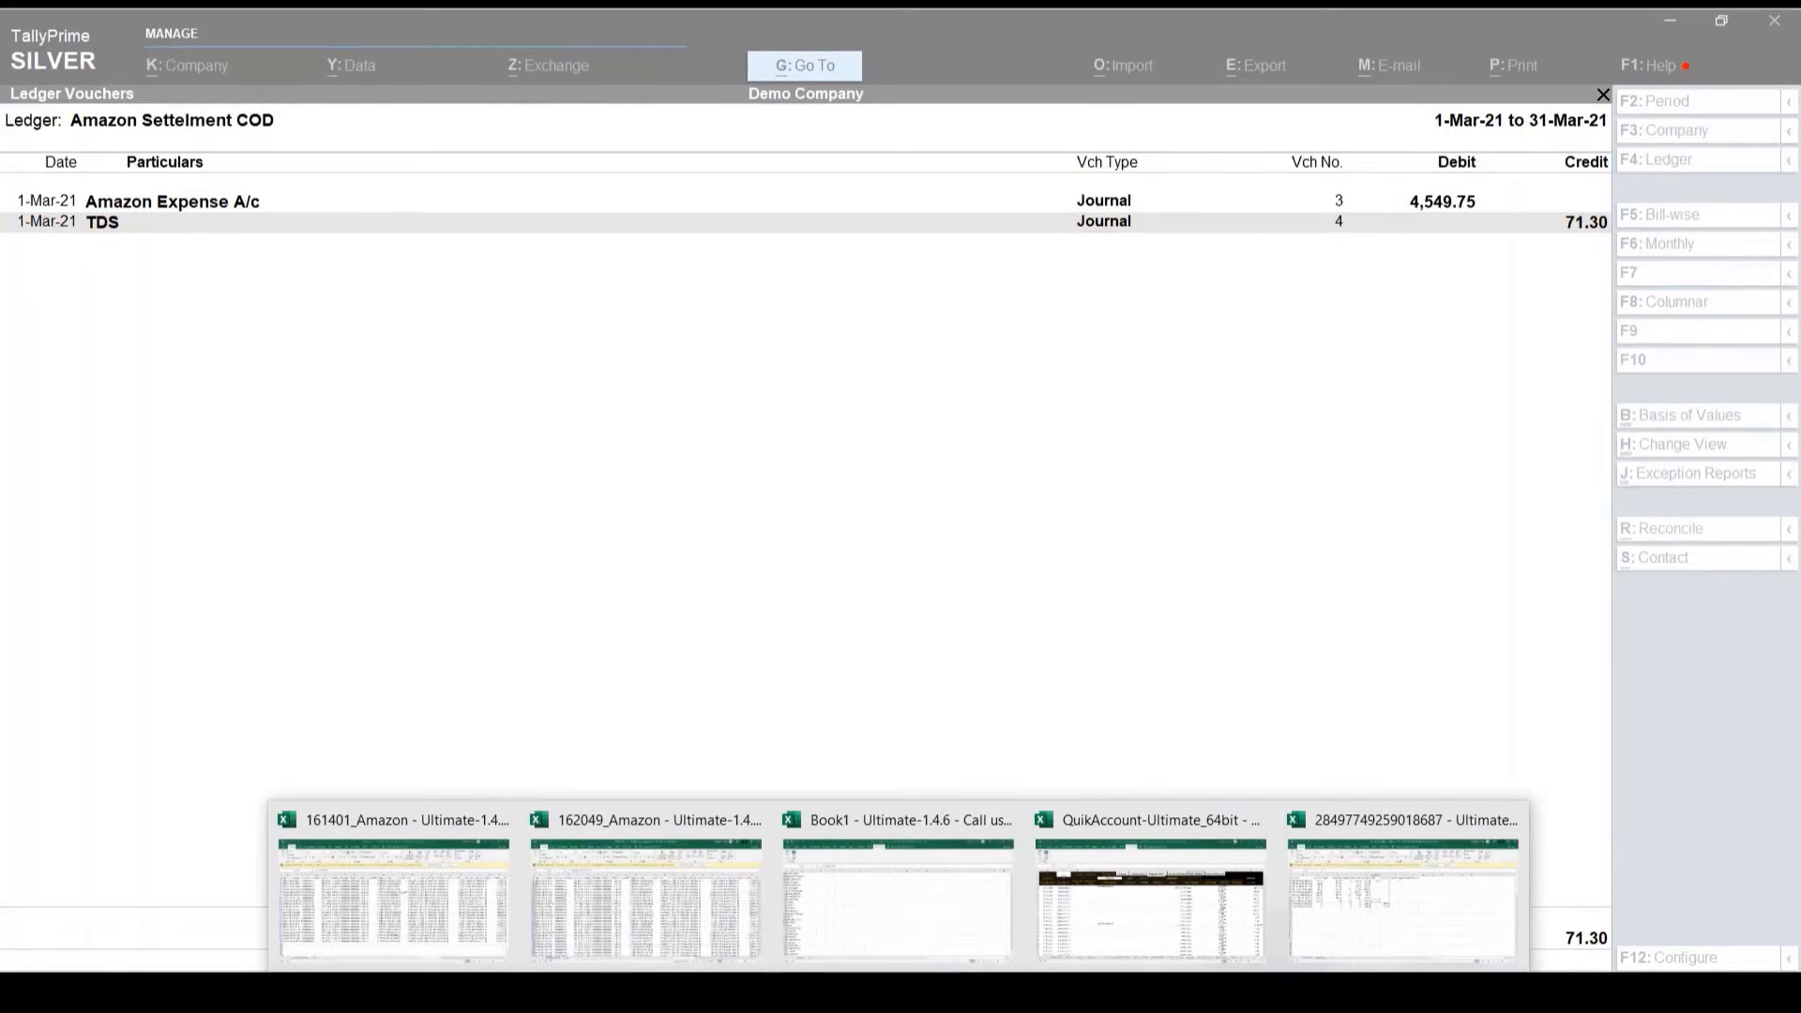
# Step: Copy the 2244.63 total amount from the first COD settlement file in Notepad
pyautogui.moveTo(492, 992)
pyautogui.click(334, 898)
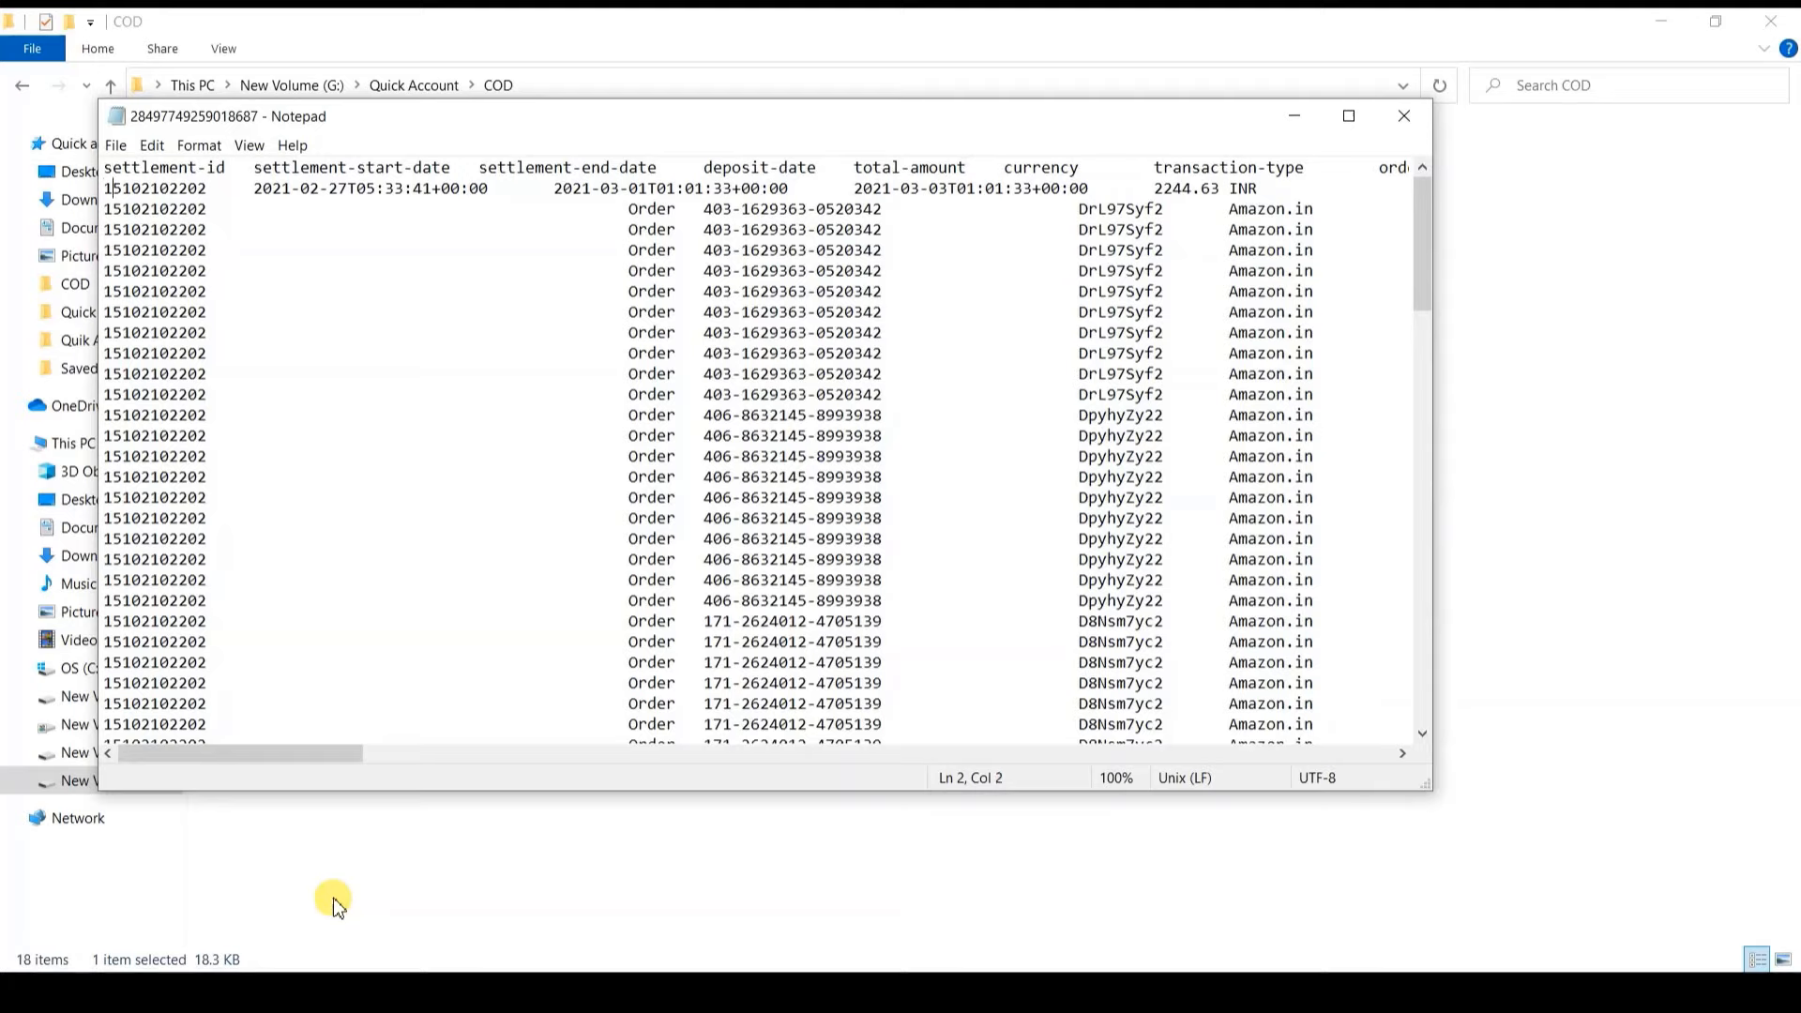
pyautogui.click(1222, 192)
pyautogui.hotkey('shift', 'Left')
pyautogui.hotkey('shift', 'Left')
pyautogui.hotkey('shift', 'Left')
pyautogui.hotkey('shift', 'Left')
pyautogui.hotkey('shift', 'Left')
pyautogui.hotkey('shift', 'Left')
pyautogui.hotkey('shift', 'Left')
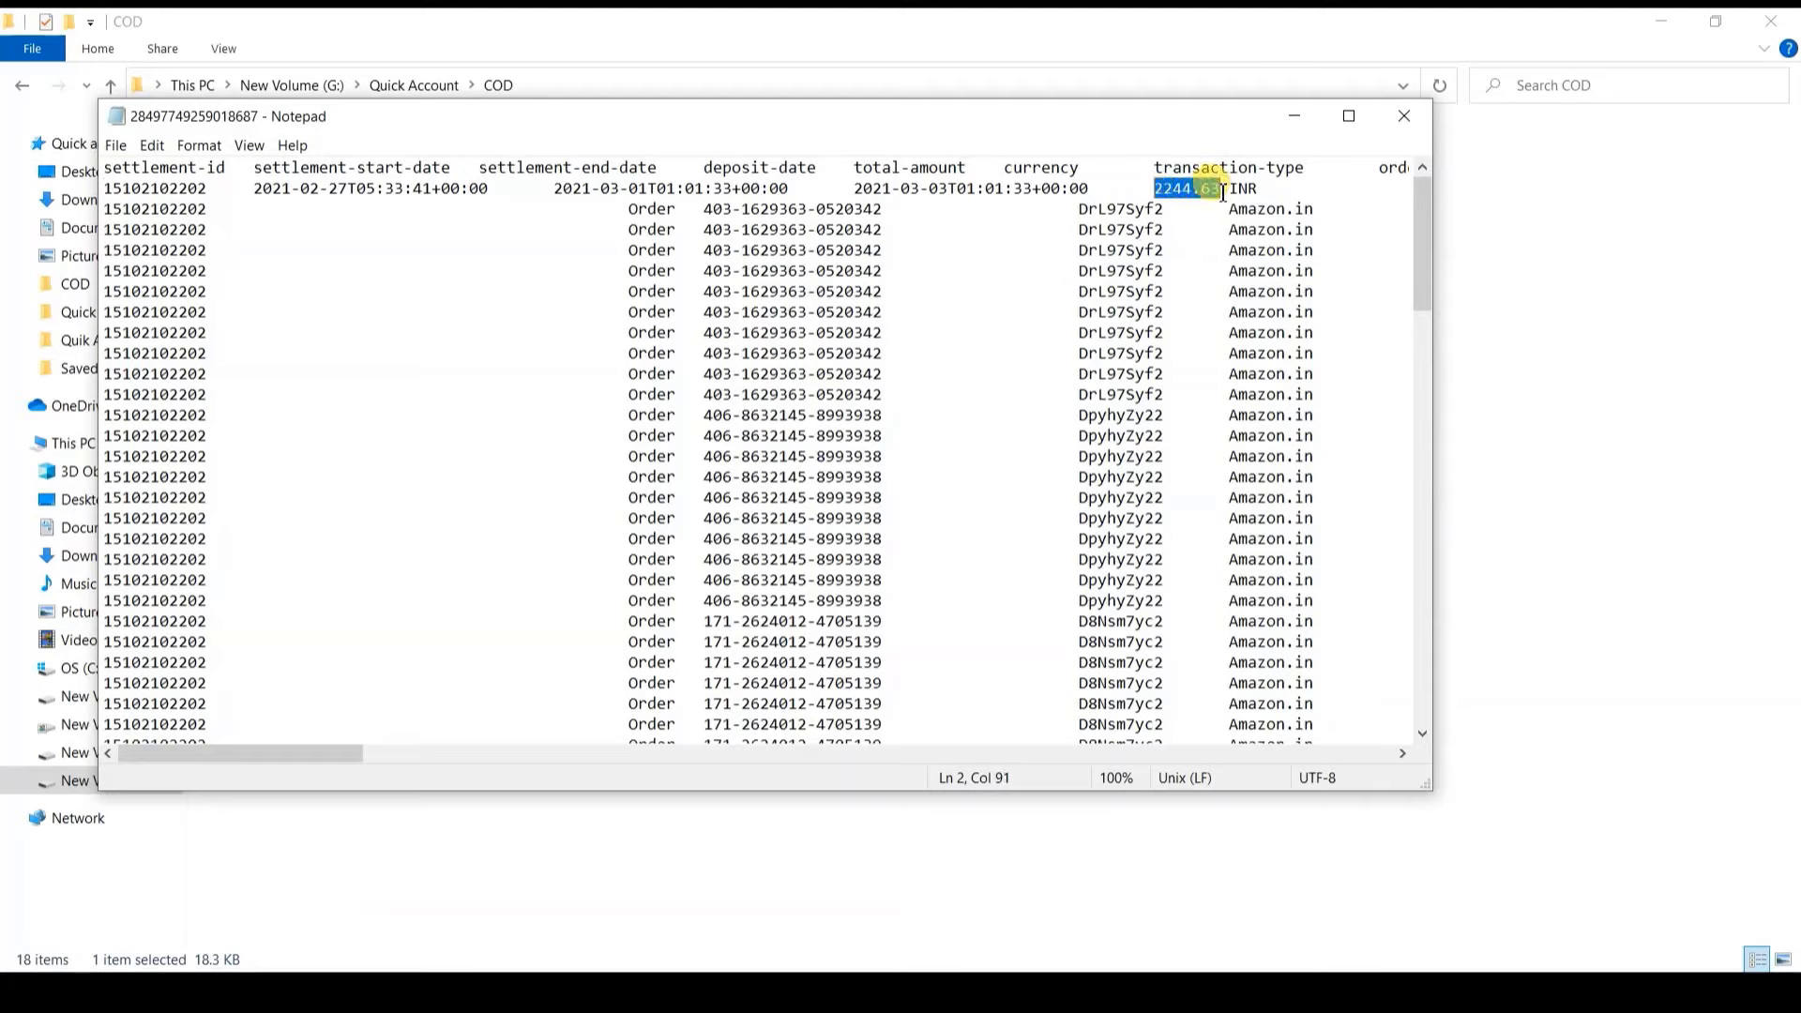
pyautogui.hotkey('ctrl', 'c')
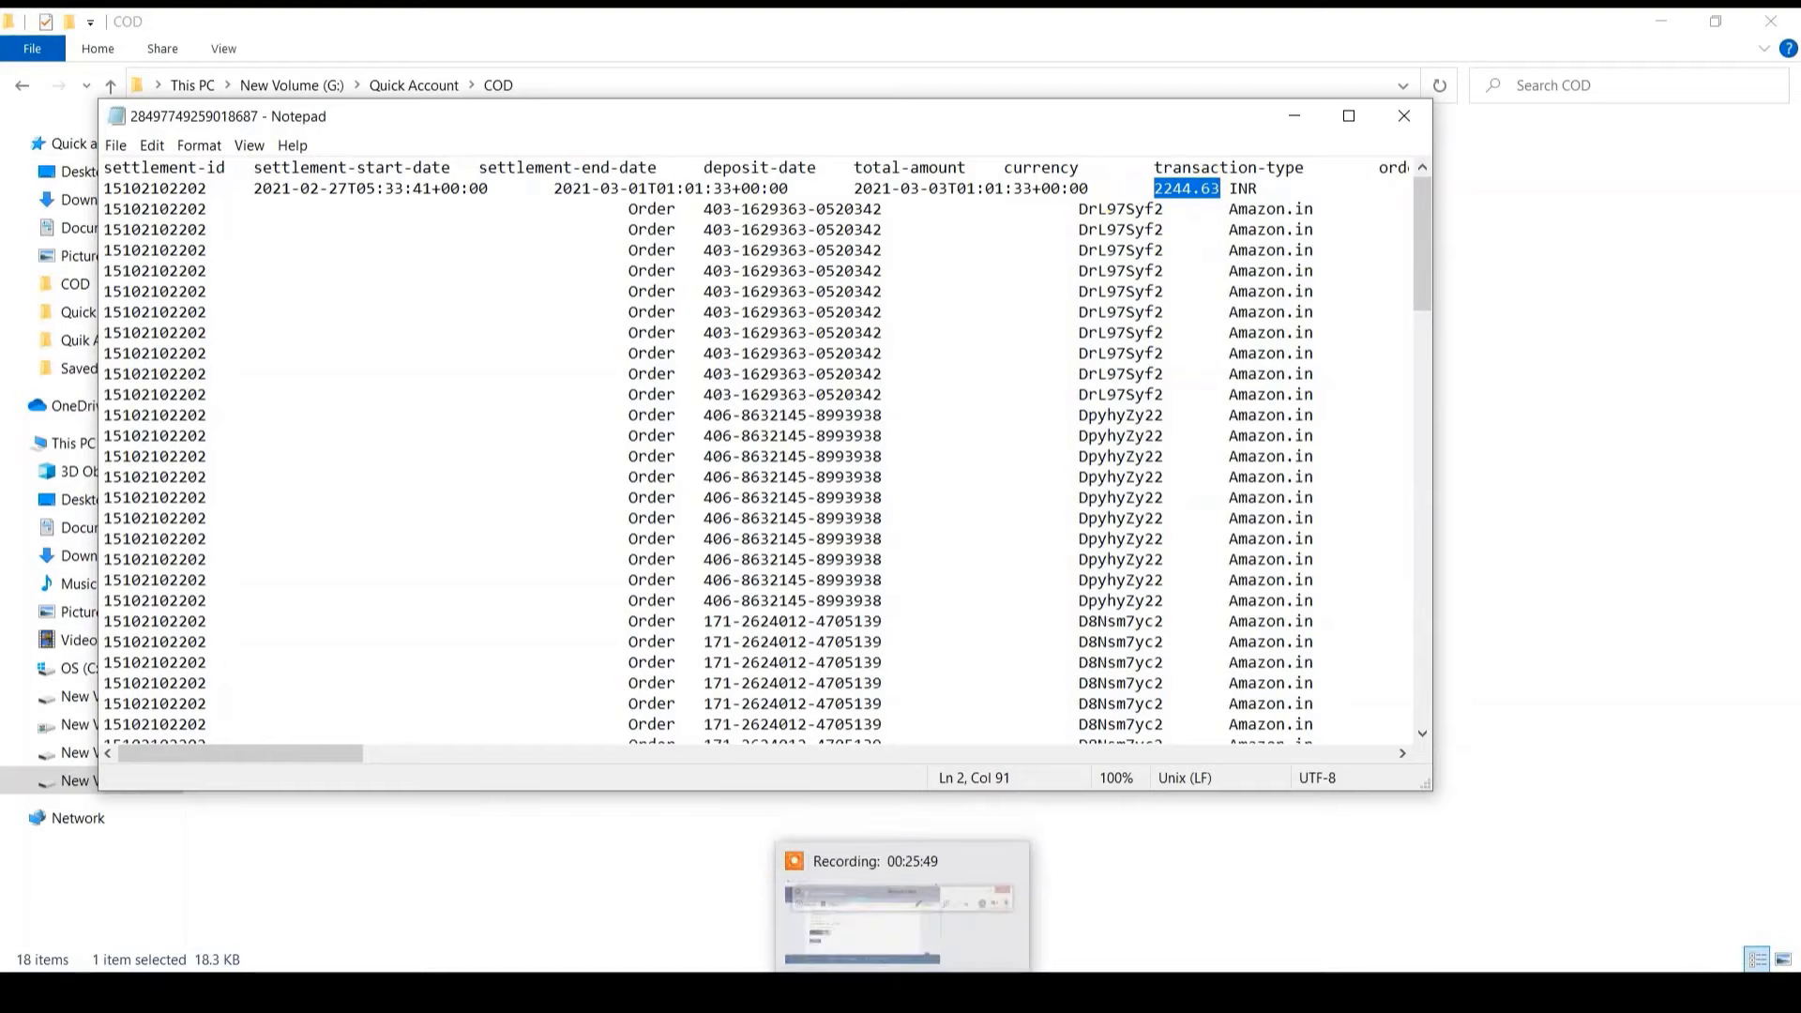
pyautogui.click(845, 992)
# Step: Start a Receipt voucher dated 3-Mar-21 into Bank Account
pyautogui.hotkey('alt', 'a')
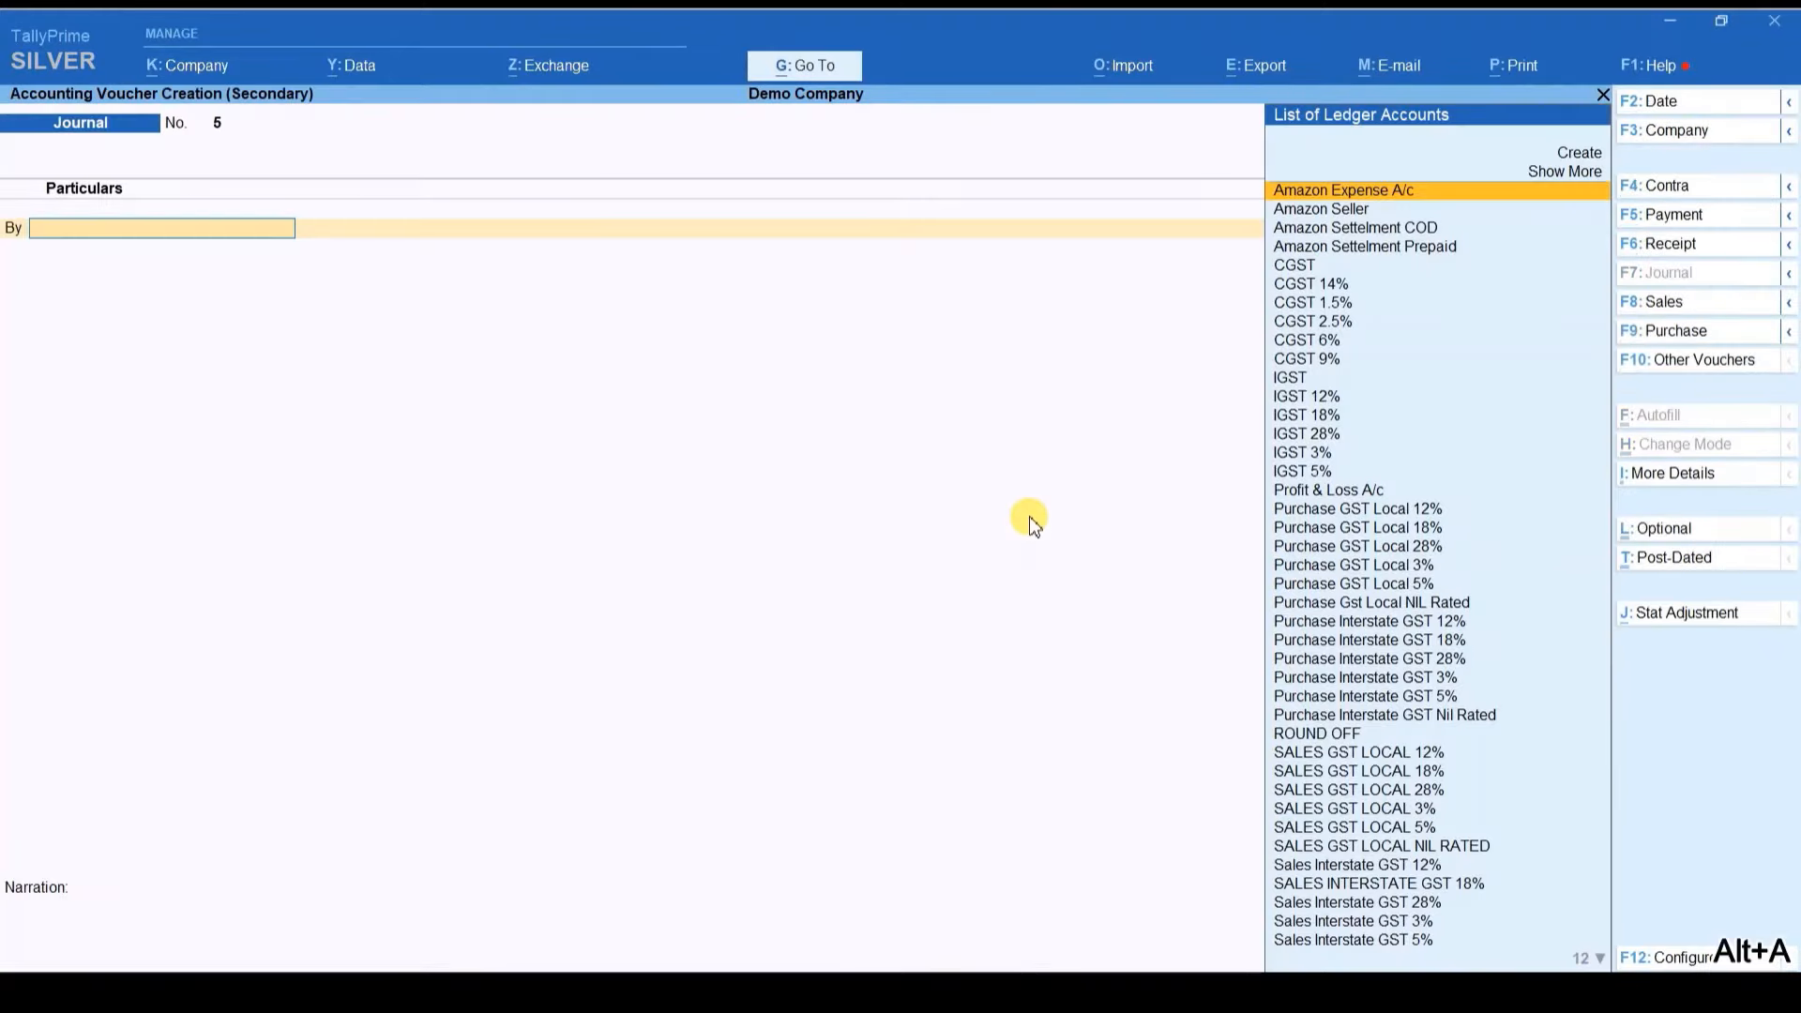
pyautogui.press('F2')
pyautogui.write('03.3')
pyautogui.press('Return')
pyautogui.click(1701, 246)
pyautogui.write('Bank')
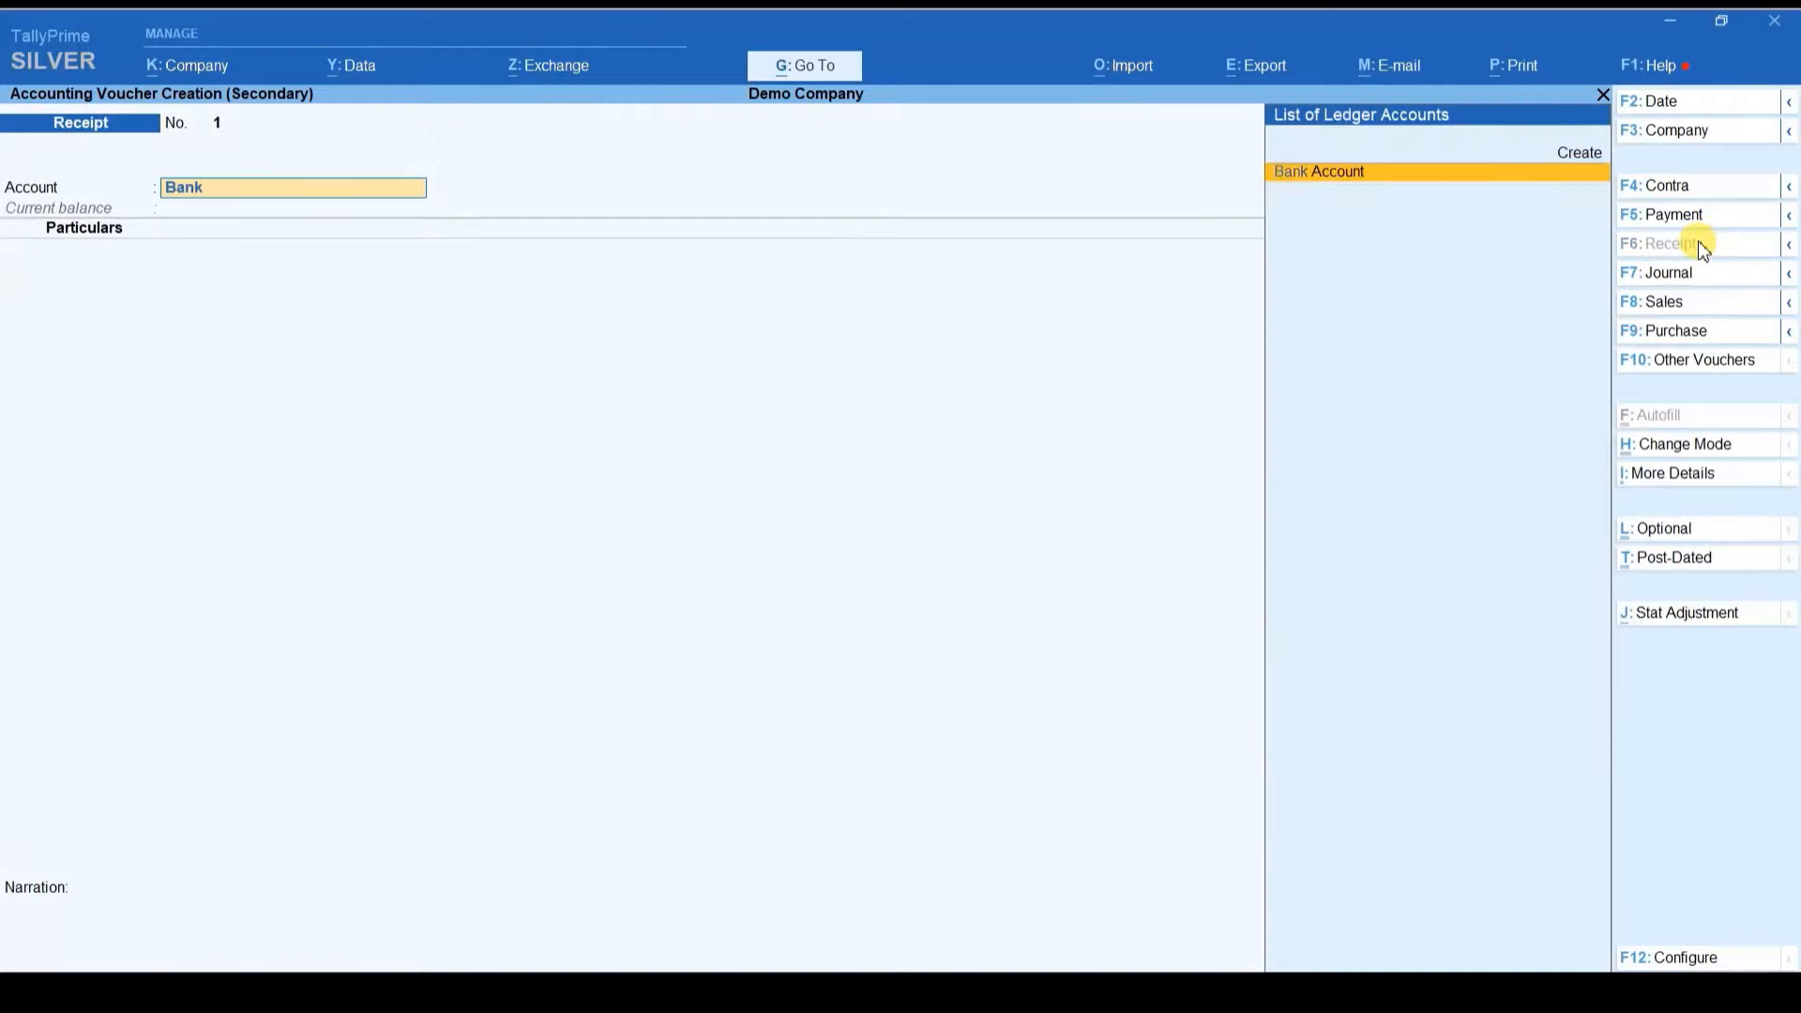
pyautogui.press('Return')
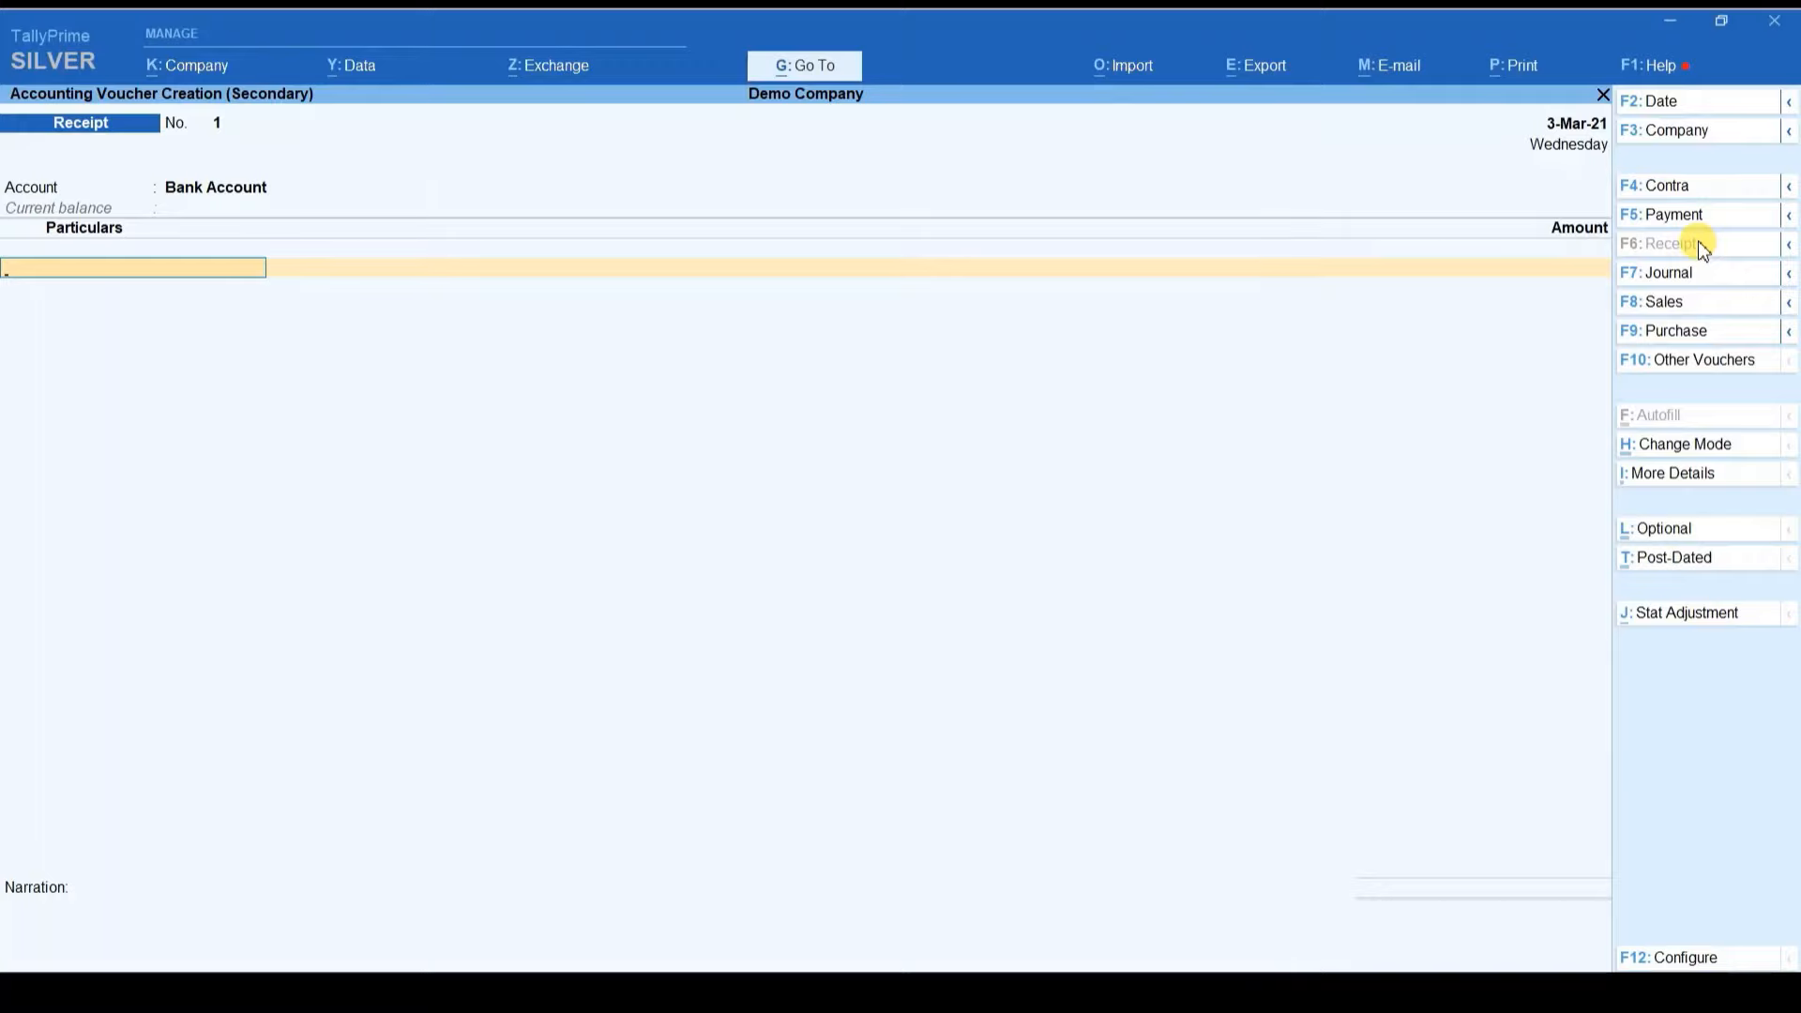
# Step: Credit Amazon Settelment COD 2,244.63 on account, lowering its closing balance to 23,254.21
pyautogui.write('Ama')
pyautogui.press('Down')
pyautogui.press('Down')
pyautogui.press('Return')
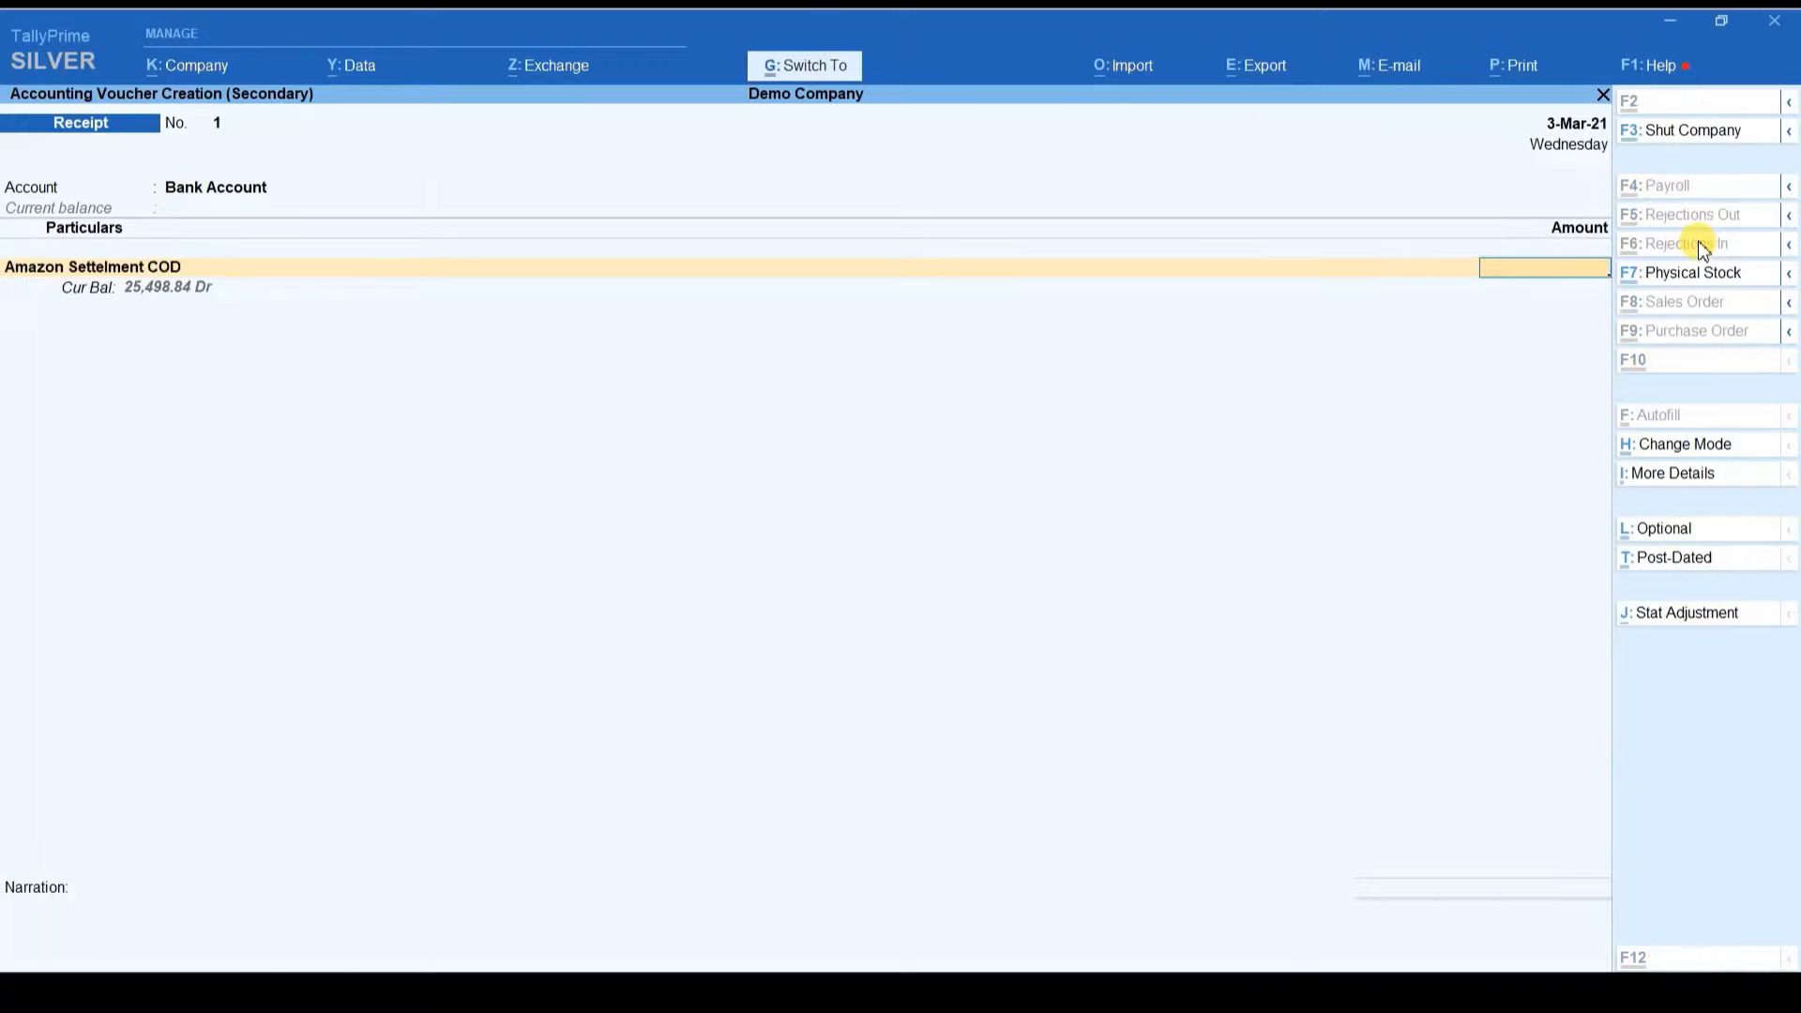
pyautogui.hotkey('ctrl', 'v')
pyautogui.press('Return')
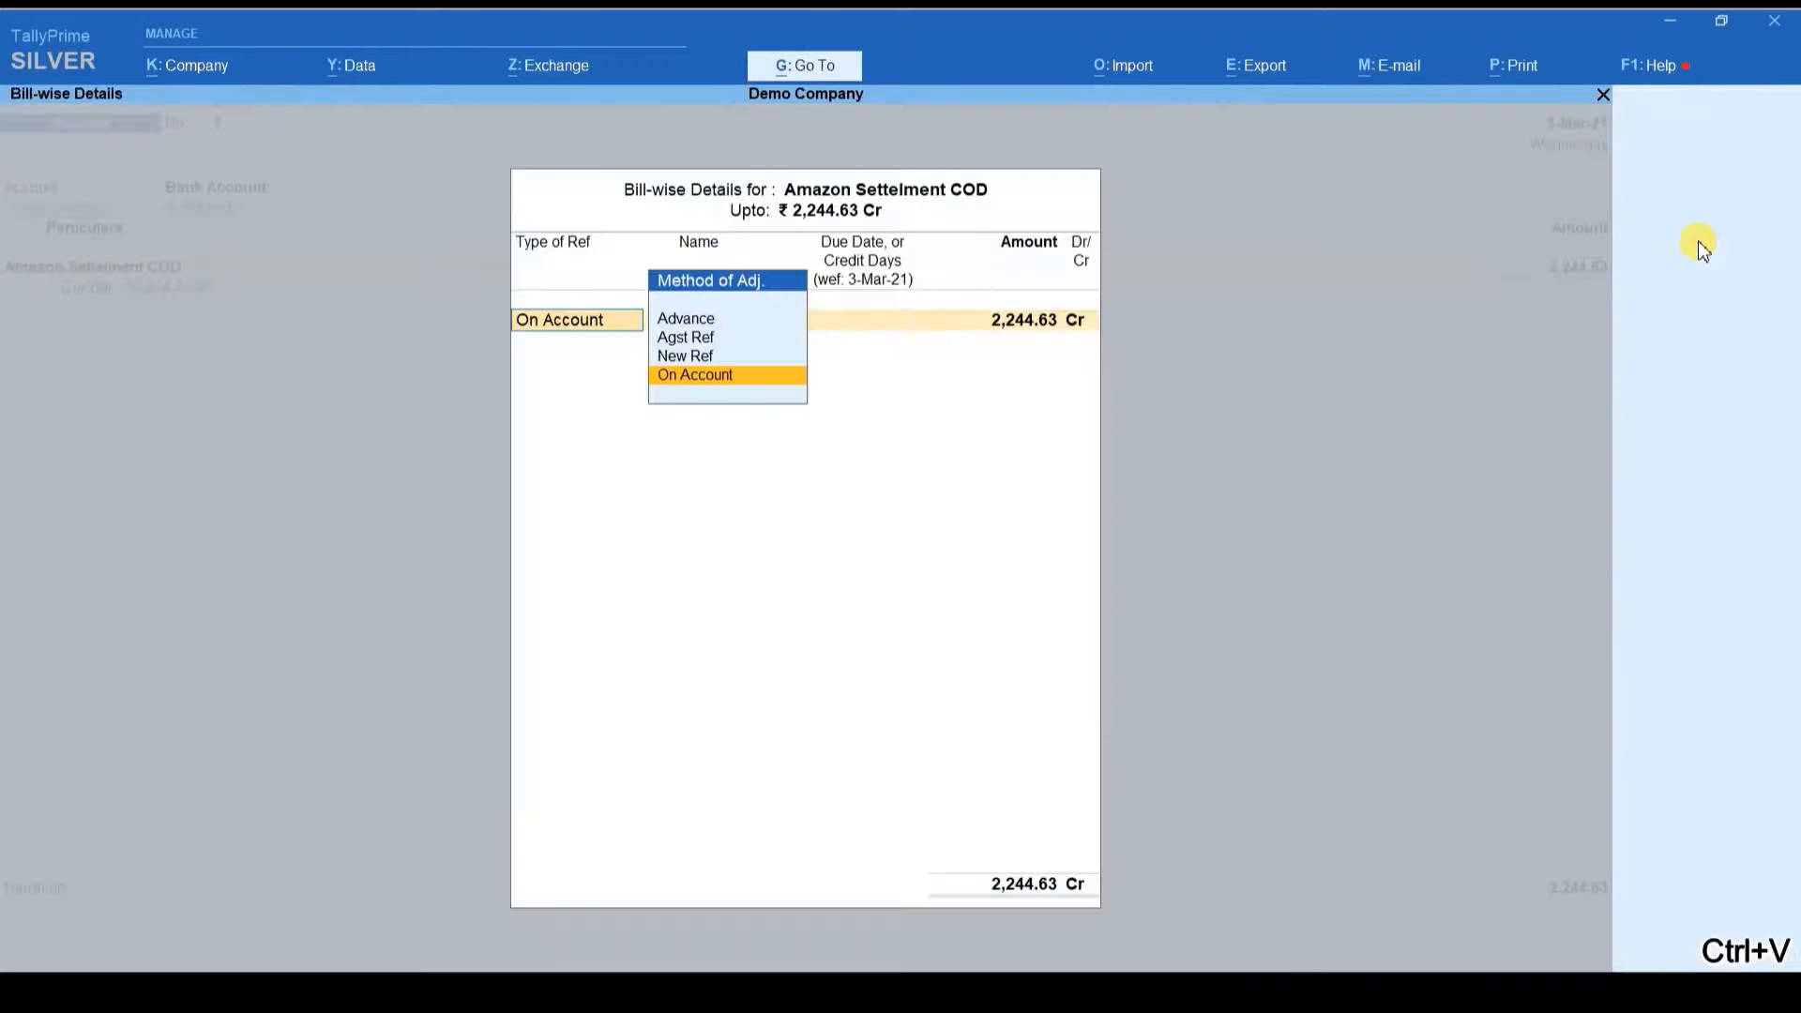
pyautogui.press('Return')
pyautogui.press('Return')
pyautogui.press('Return')
pyautogui.press('Return')
pyautogui.press('Return')
pyautogui.press('Return')
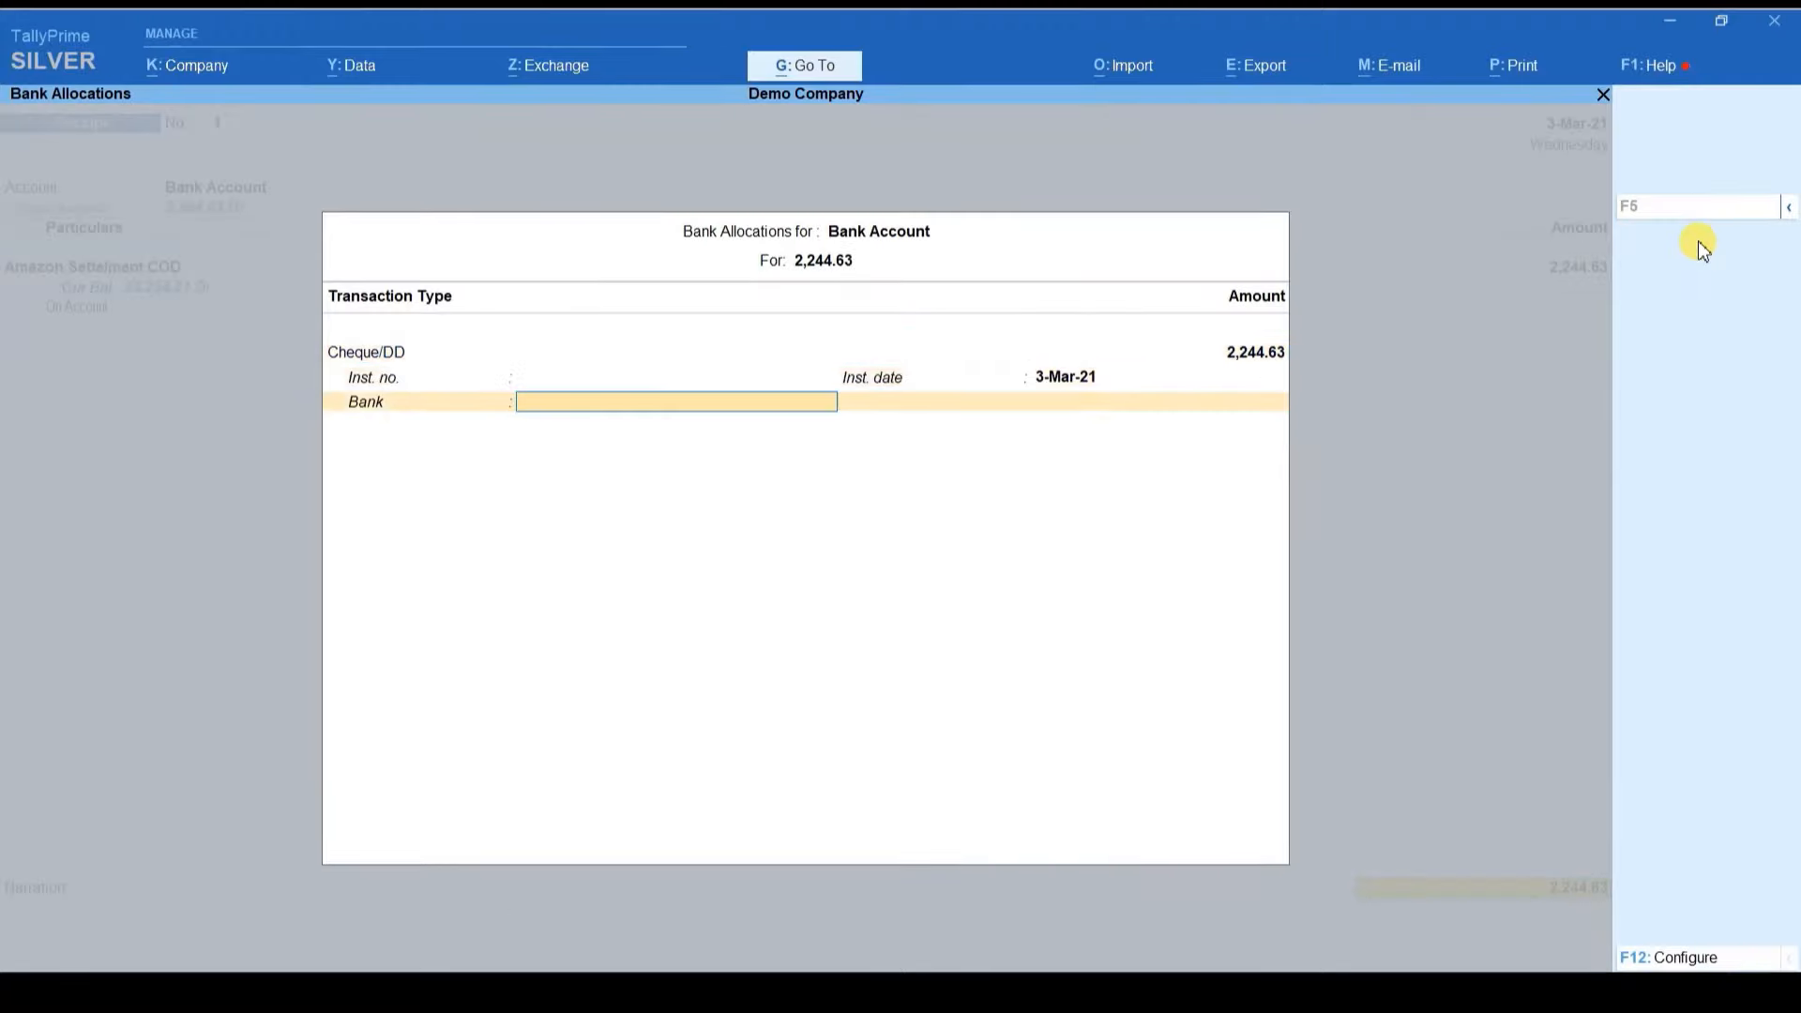
pyautogui.press('Return')
pyautogui.press('Return')
pyautogui.press('Return')
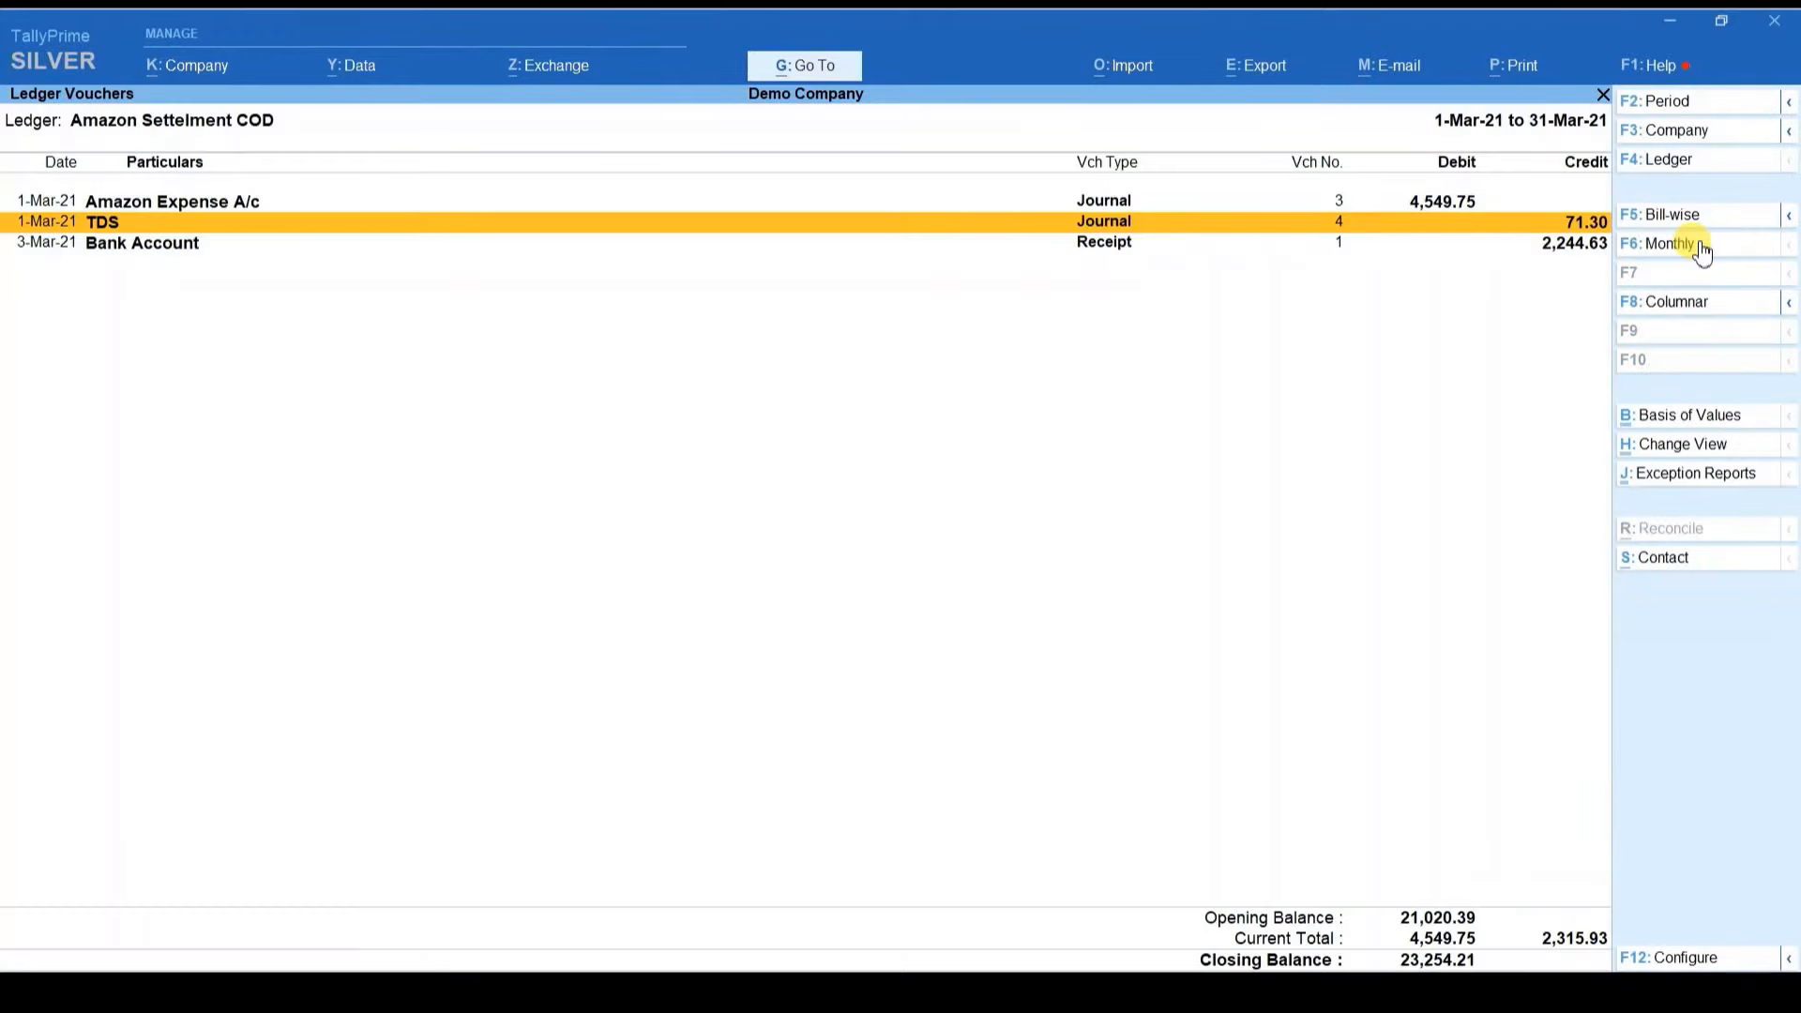
pyautogui.press('Down')
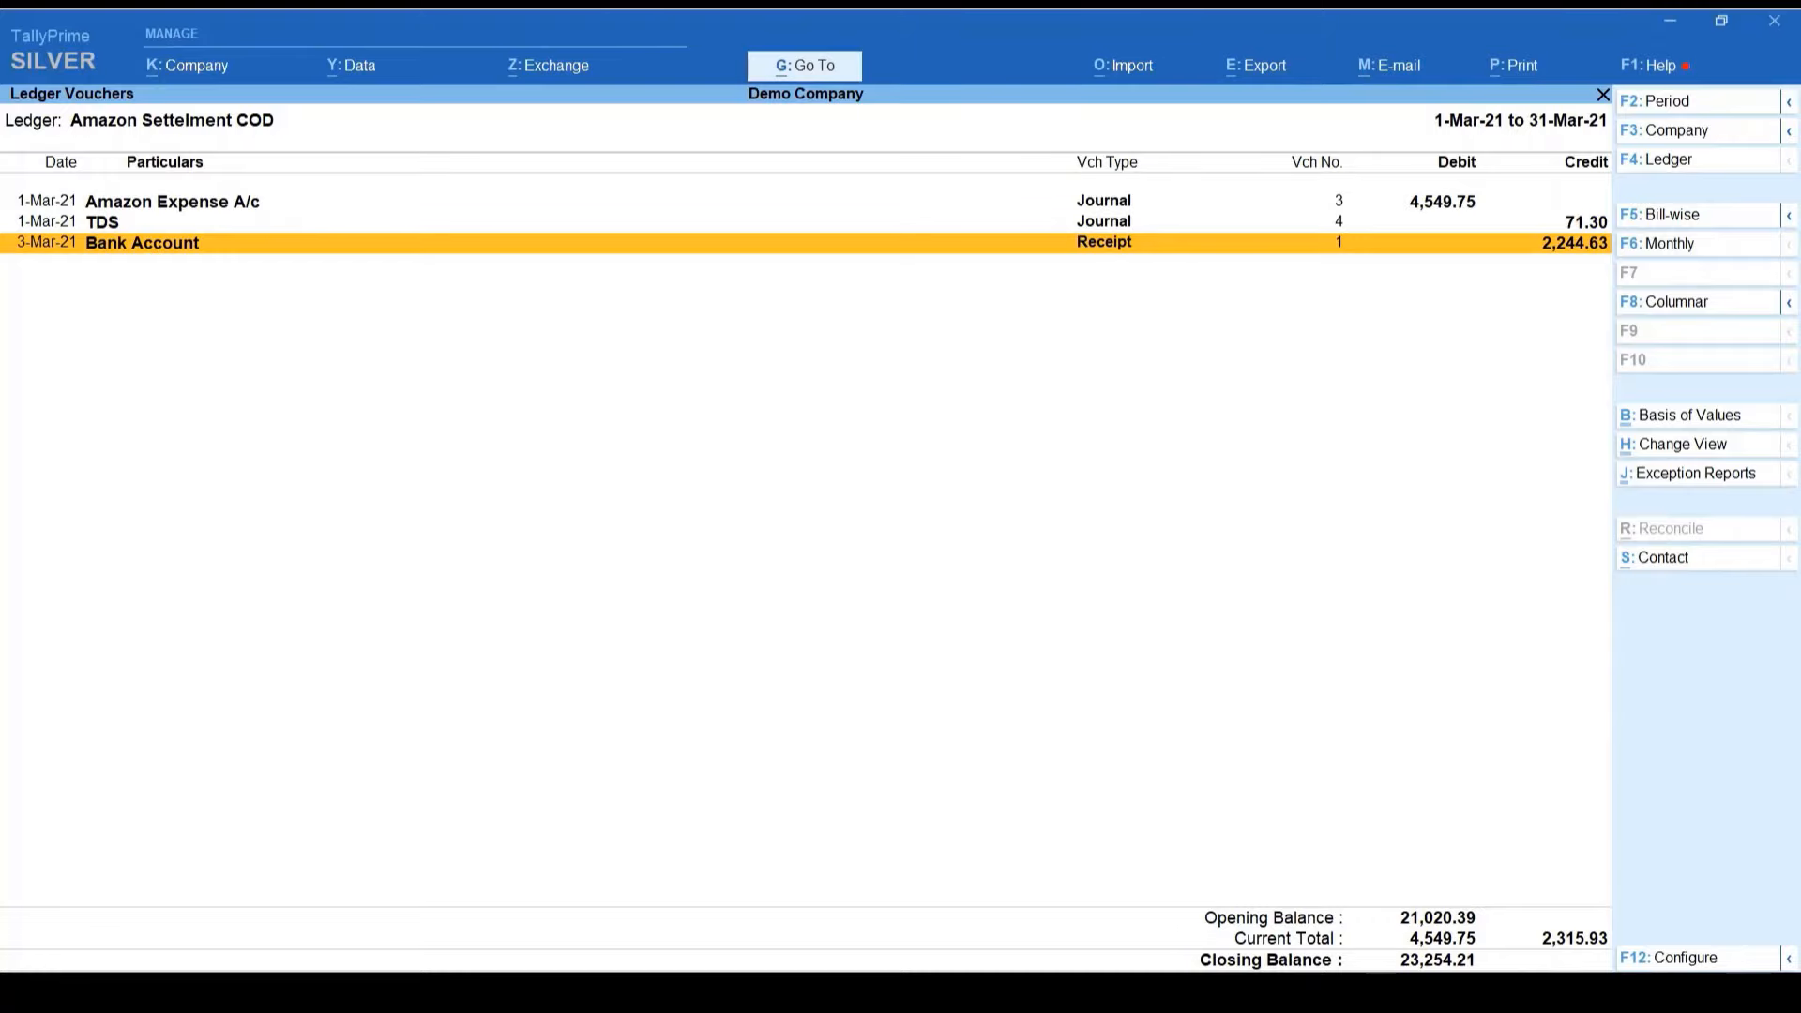
pyautogui.hotkey('alt', 'Tab')
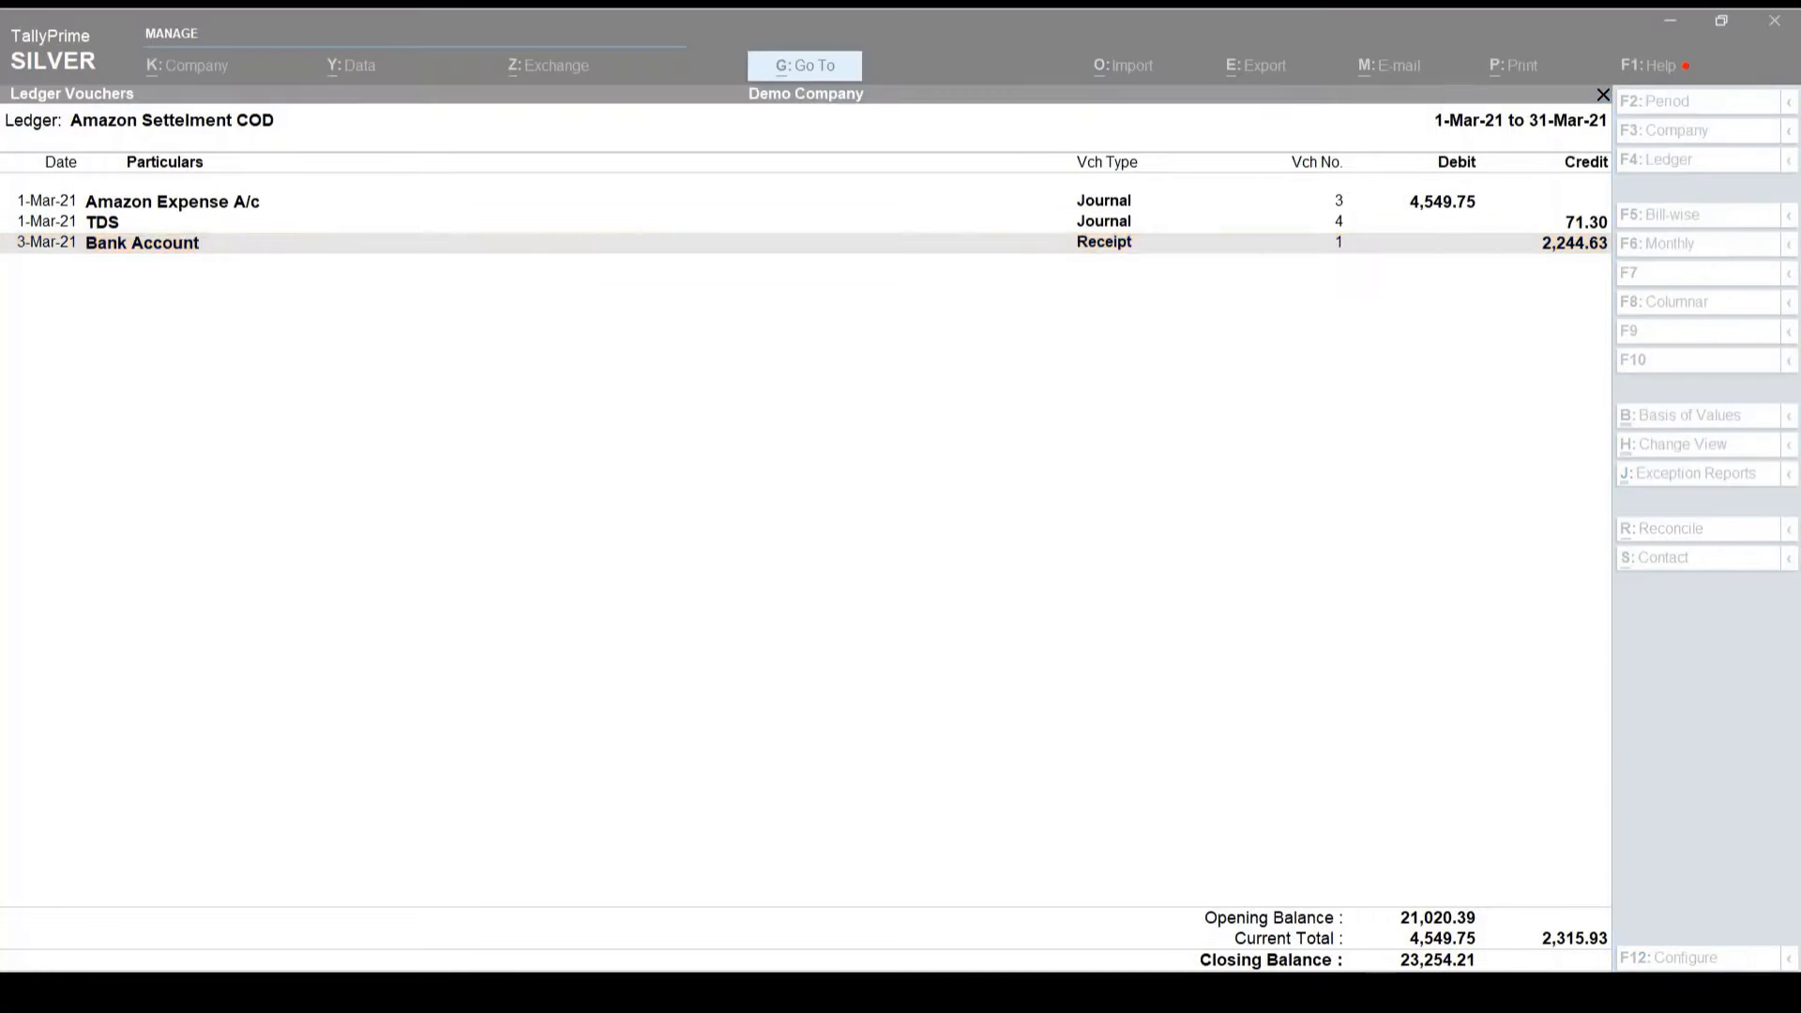
# Step: In the maximized COD settlement file, select the Current Reserve Amount -23254.21, then return to TallyPrime
pyautogui.click(1170, 558)
pyautogui.hotkey('alt', 'space')
pyautogui.hotkey('alt', 'x')
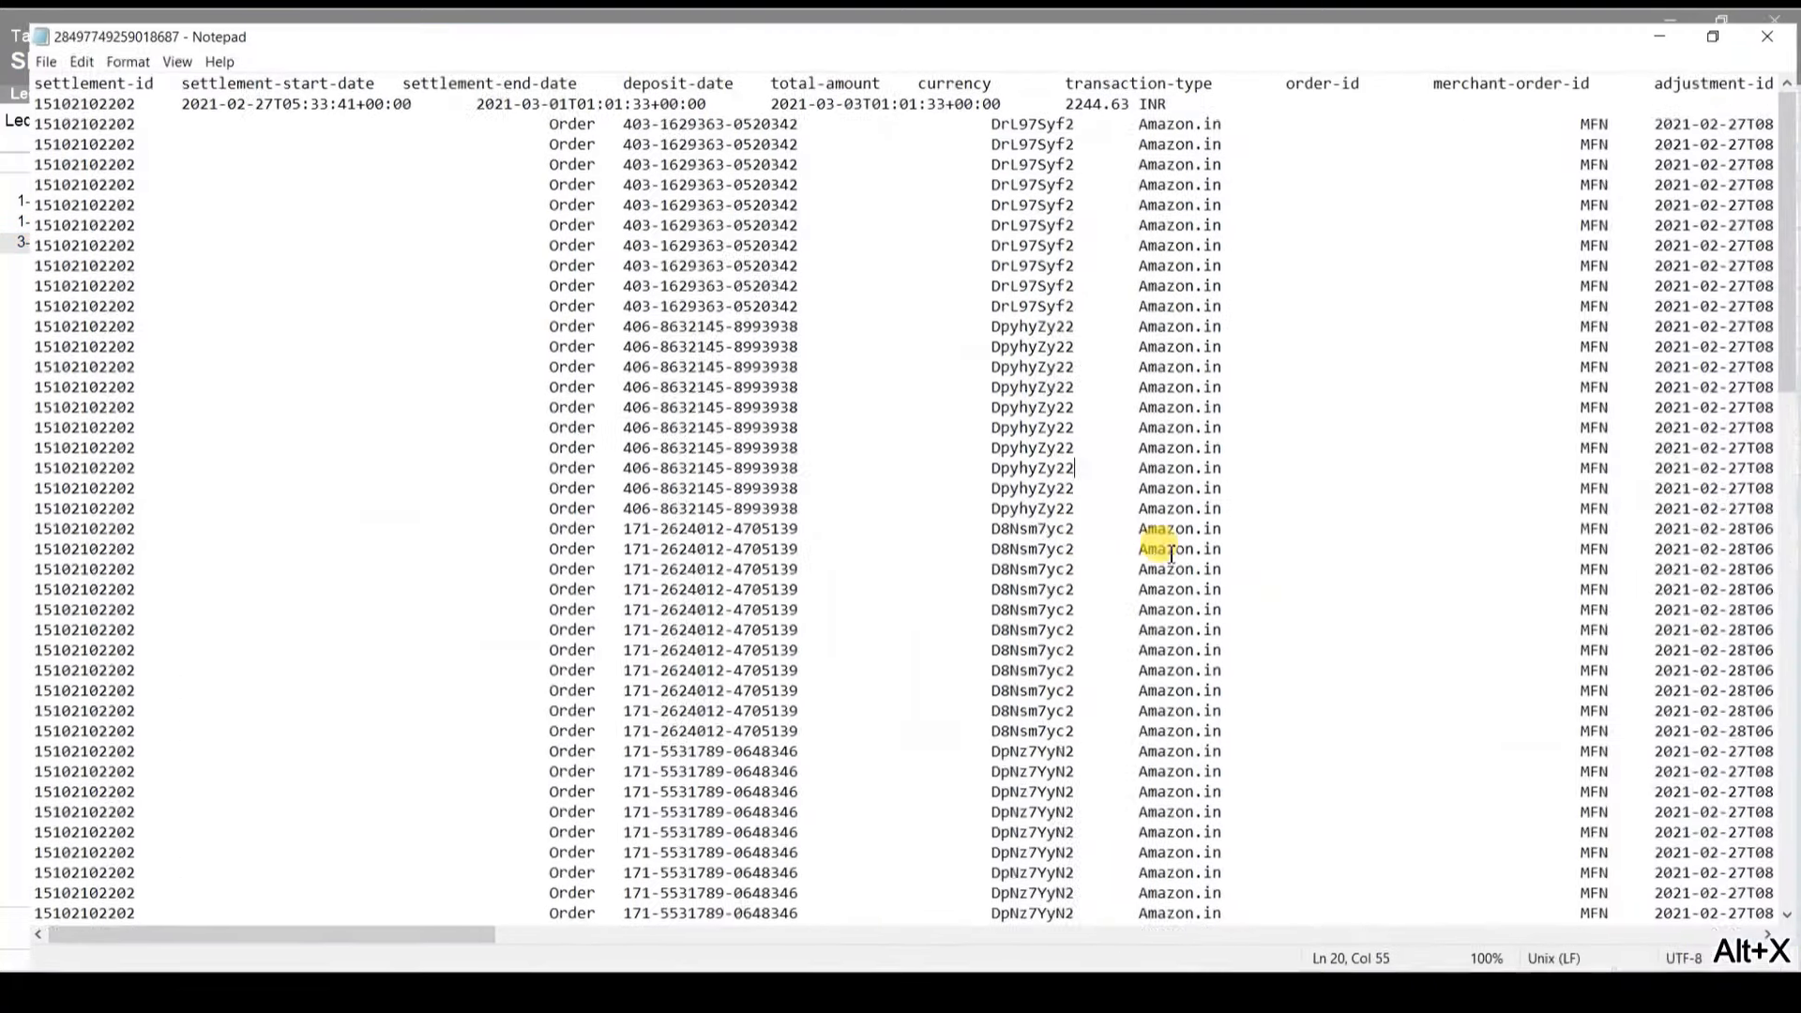
pyautogui.press('pagedown')
pyautogui.press('pagedown')
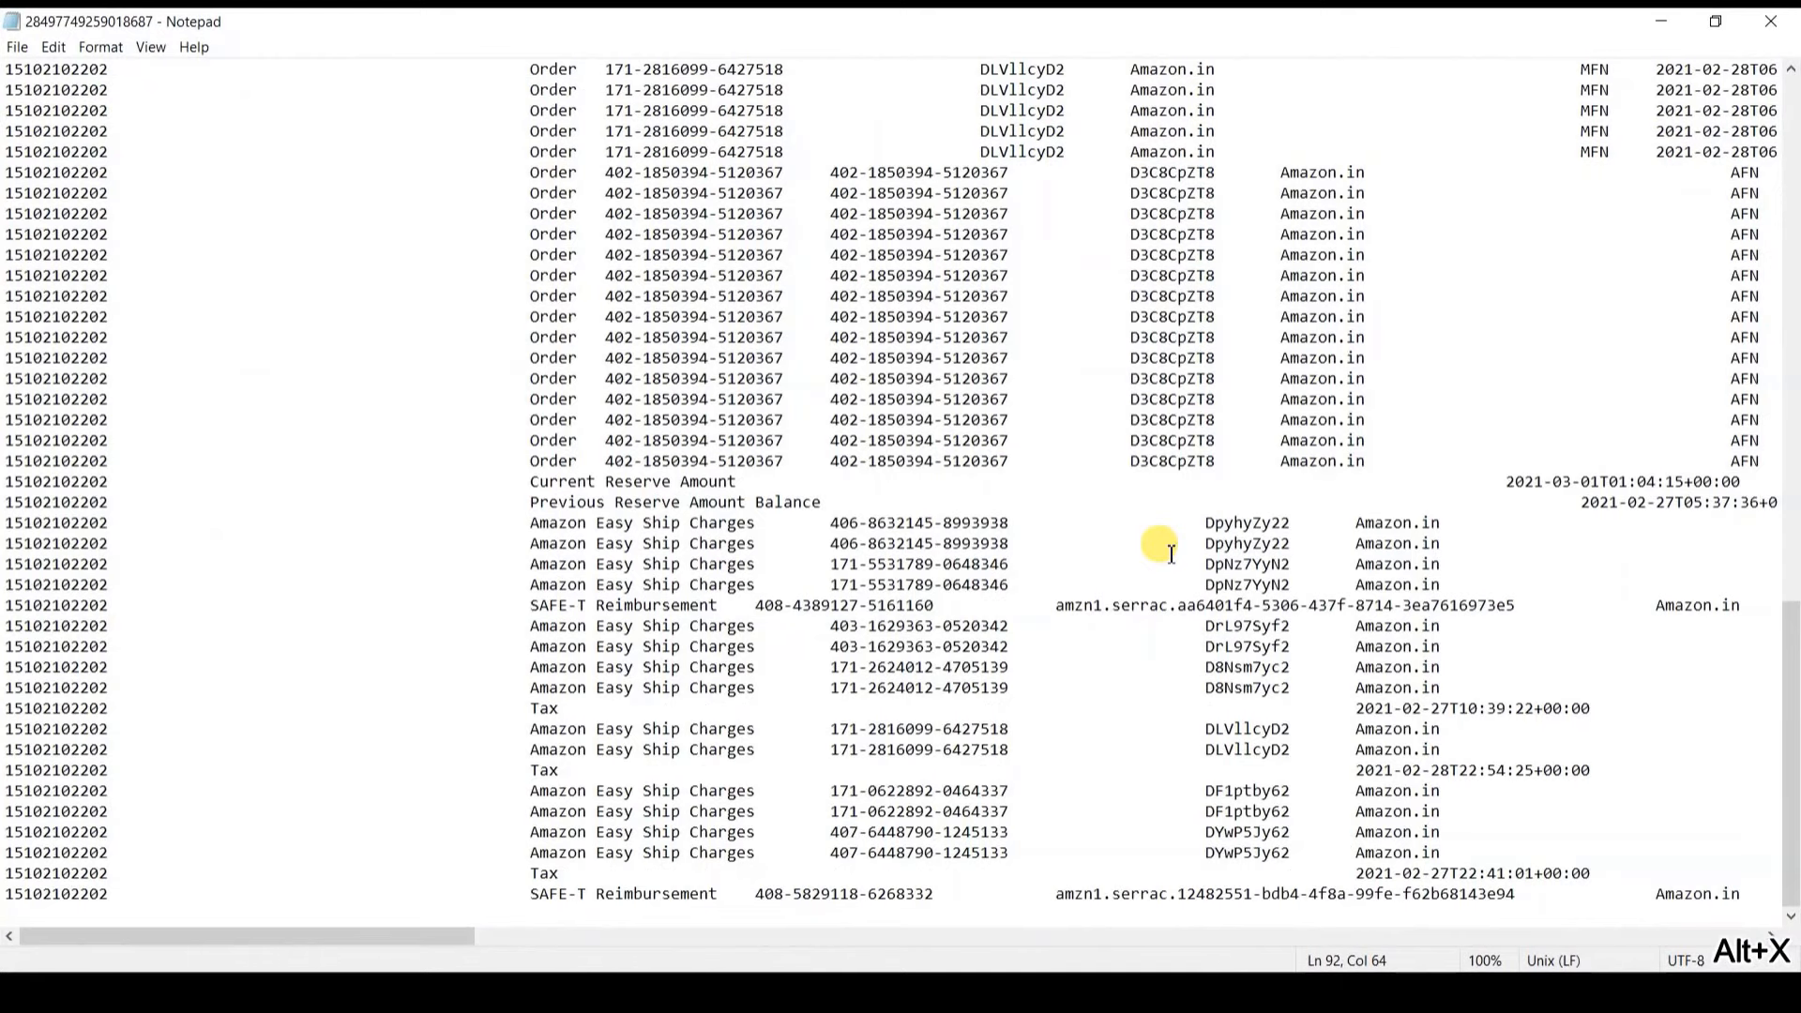
pyautogui.click(837, 488)
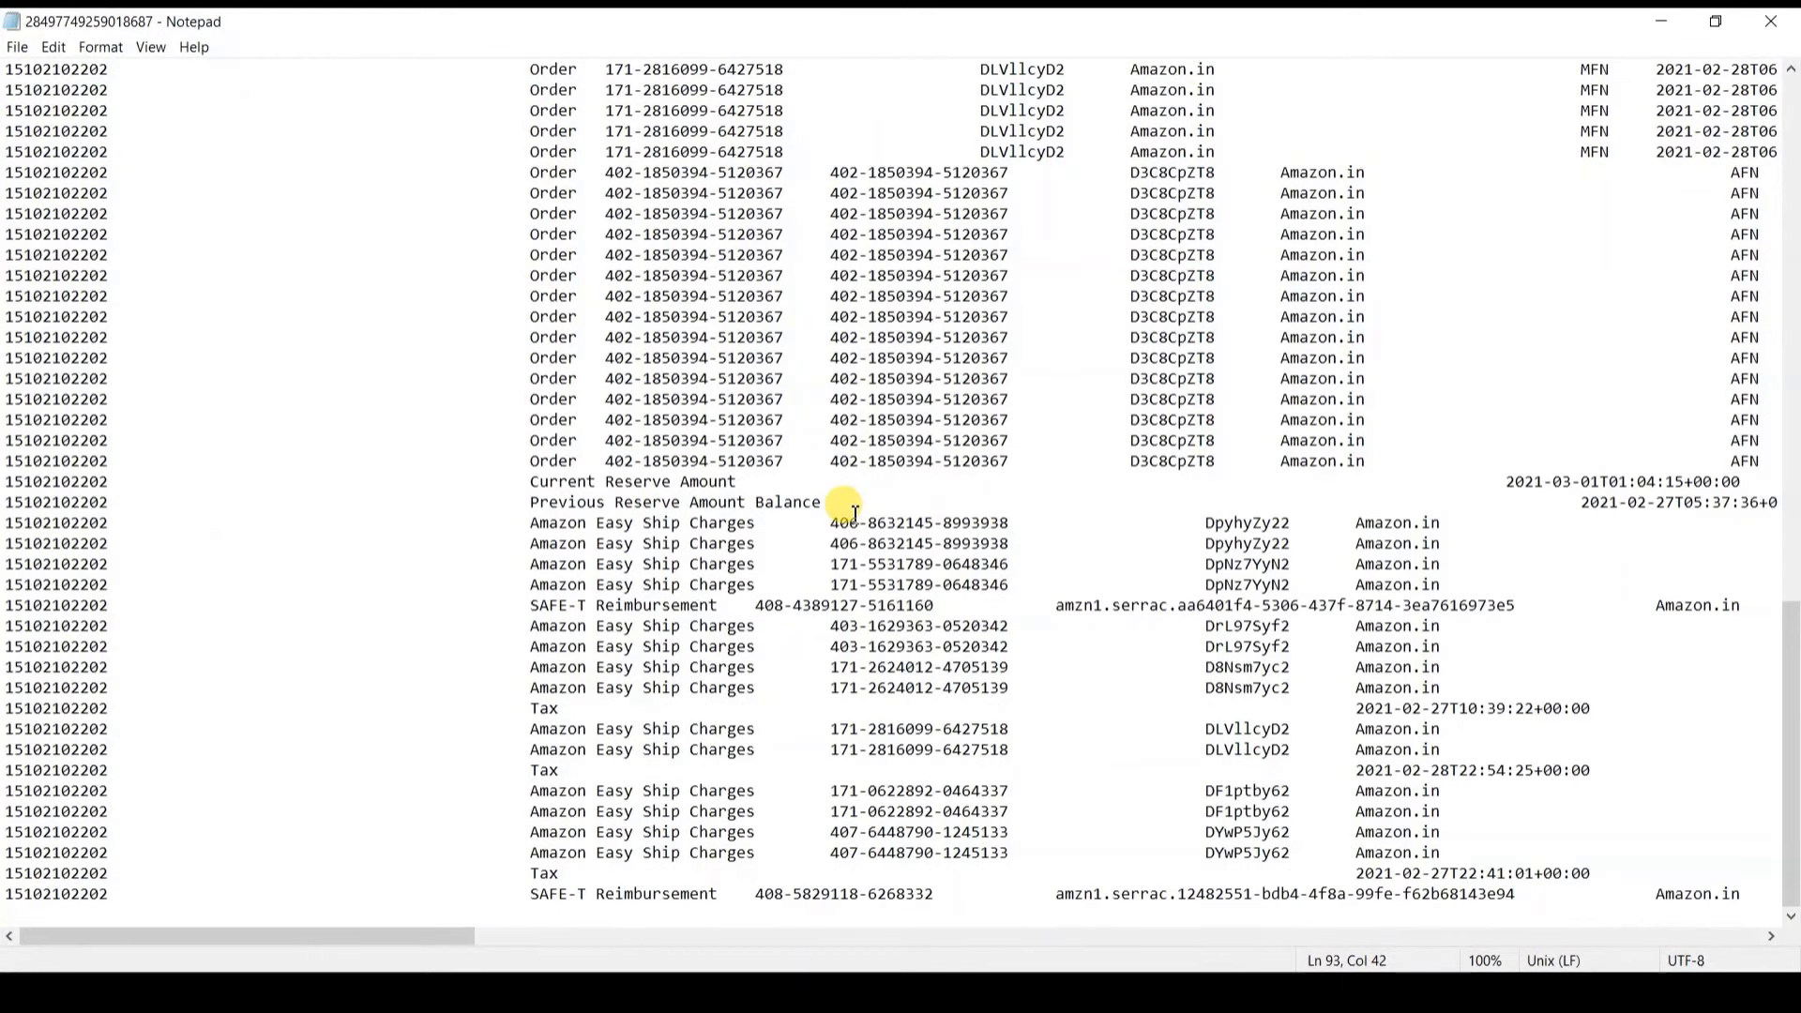
pyautogui.press('End')
pyautogui.hotkey('shift', 'Left')
pyautogui.hotkey('shift', 'Left')
pyautogui.hotkey('shift', 'Left')
pyautogui.hotkey('shift', 'Left')
pyautogui.hotkey('shift', 'Left')
pyautogui.hotkey('shift', 'Left')
pyautogui.hotkey('shift', 'Left')
pyautogui.hotkey('shift', 'Left')
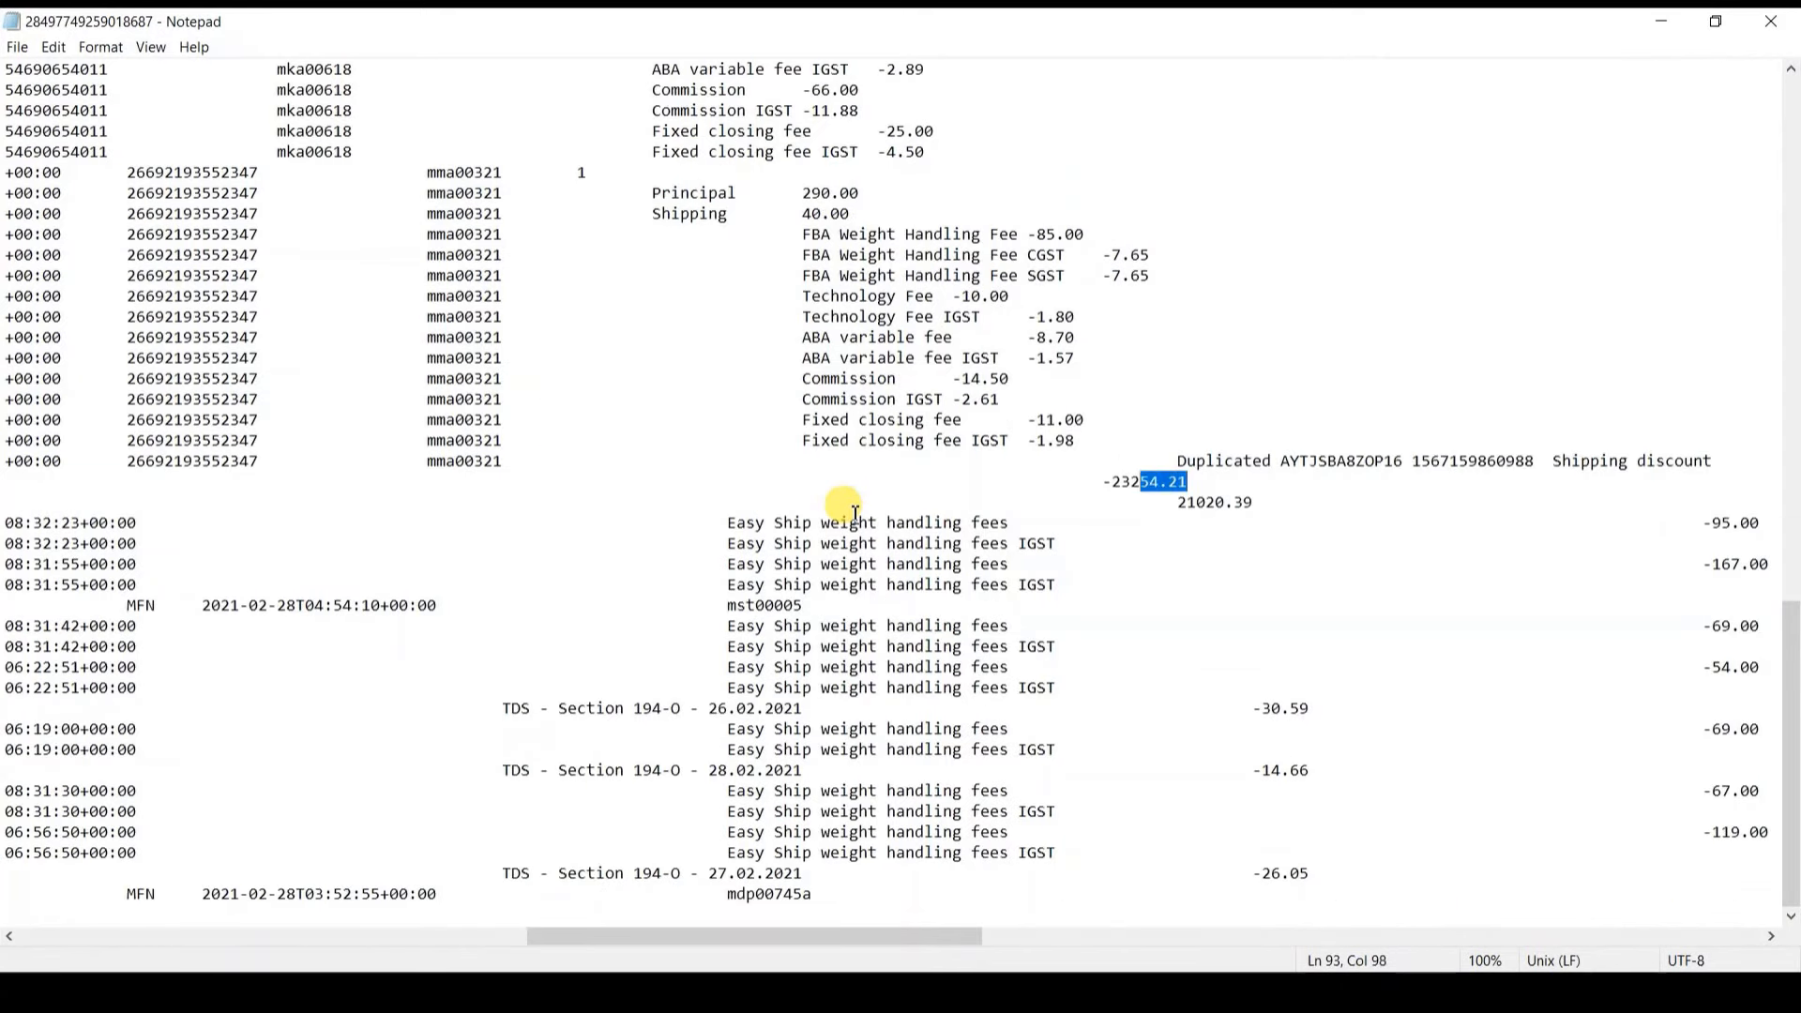
pyautogui.hotkey('alt', 'Tab')
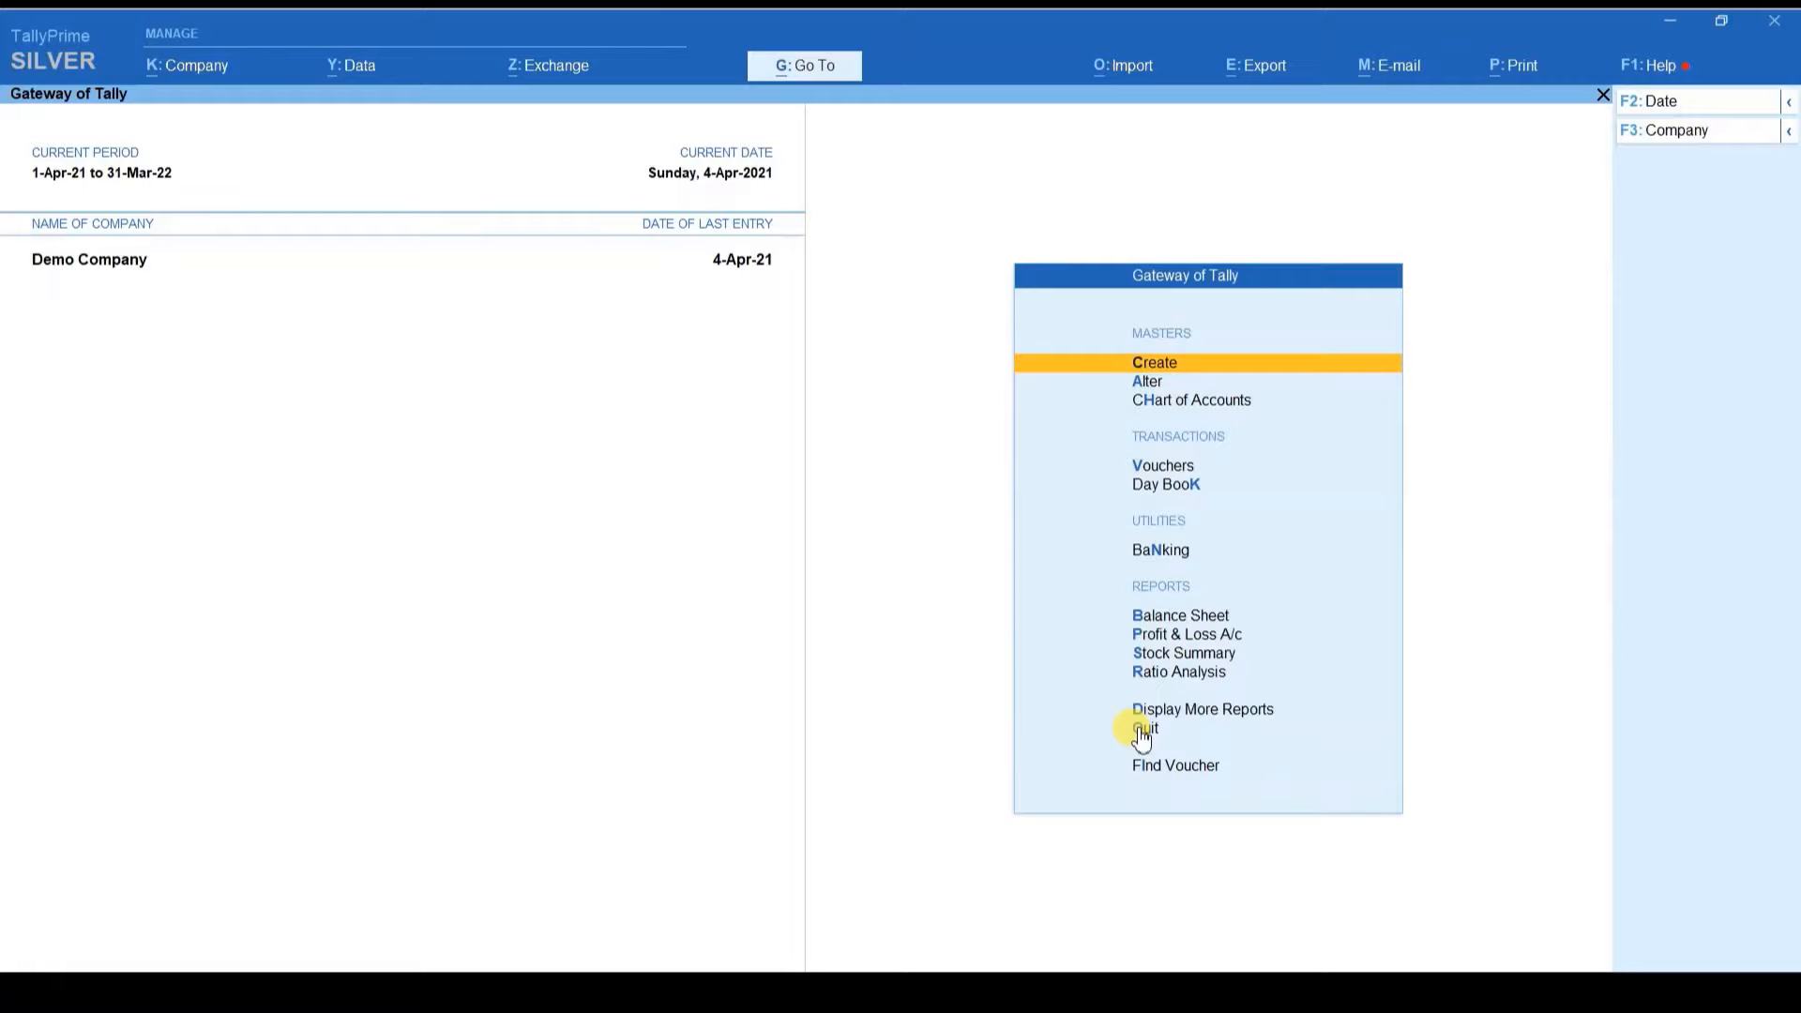
# Step: Use dal to open Amazon Settelment COD vouchers for 1-Apr-21 to 4-Apr-21, down to the last voucher
pyautogui.write('dalCod')
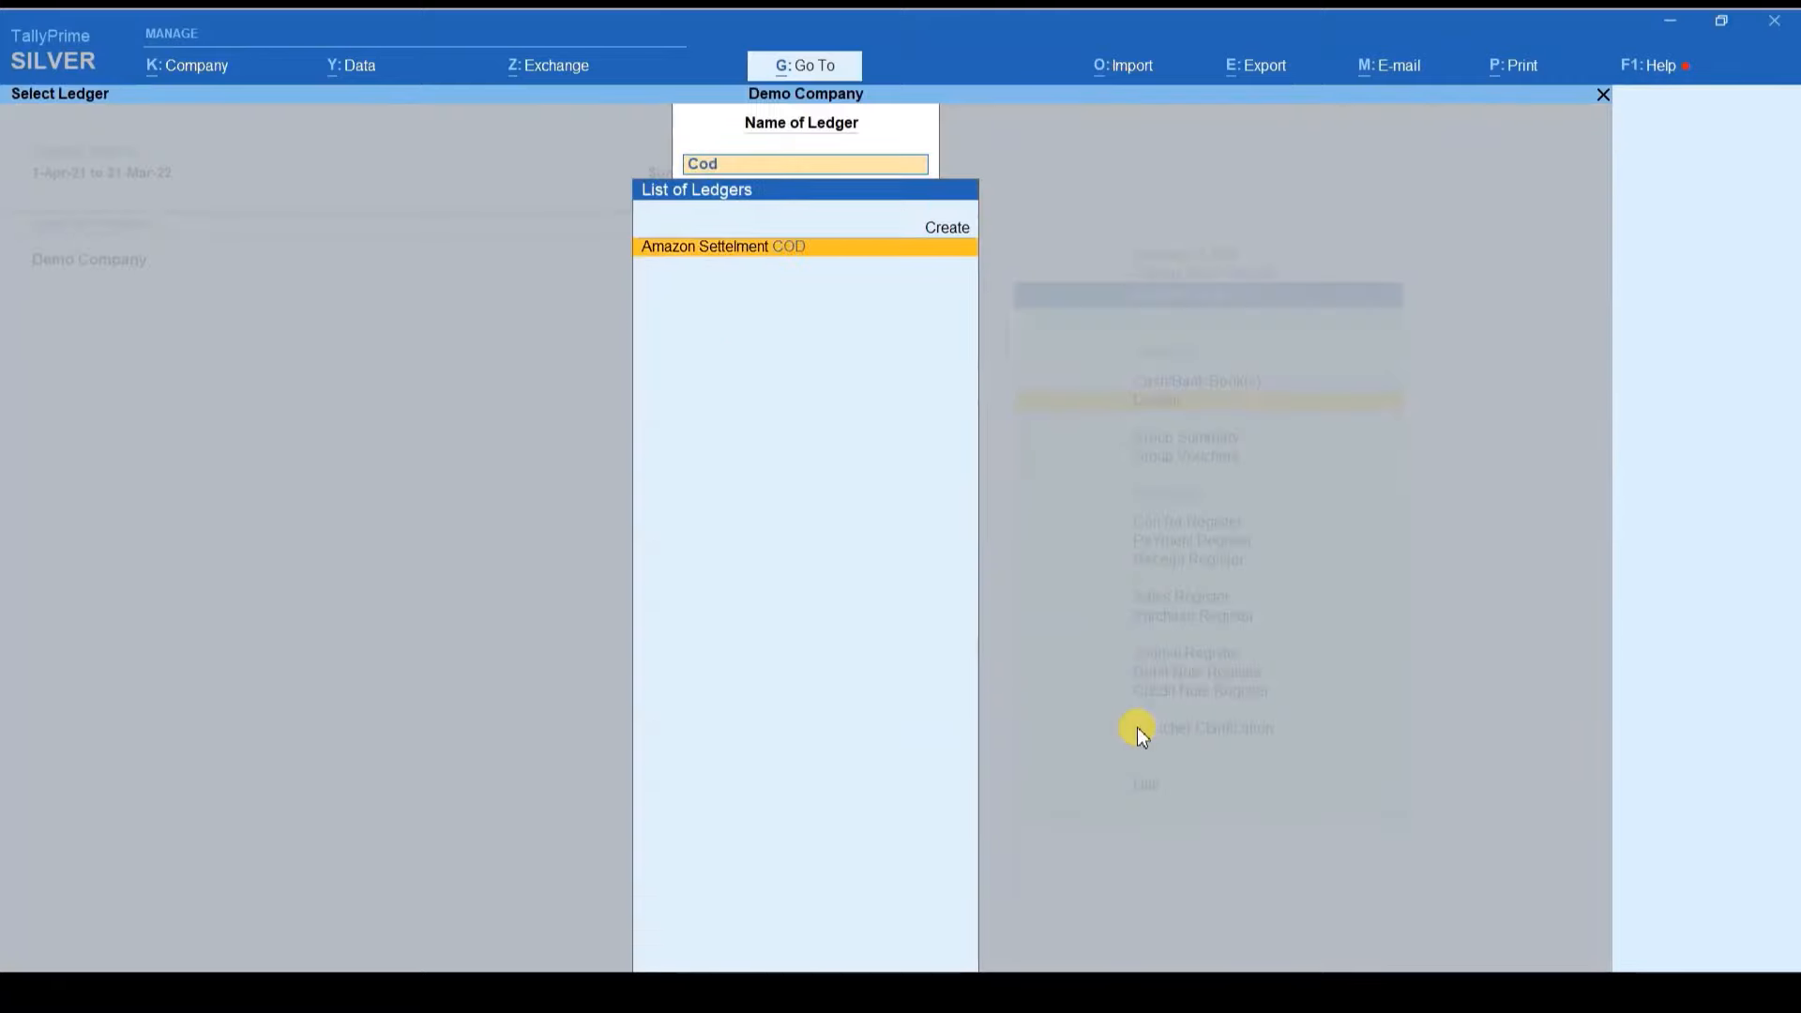
pyautogui.press('Return')
pyautogui.hotkey('alt', 'F2')
pyautogui.press('Return')
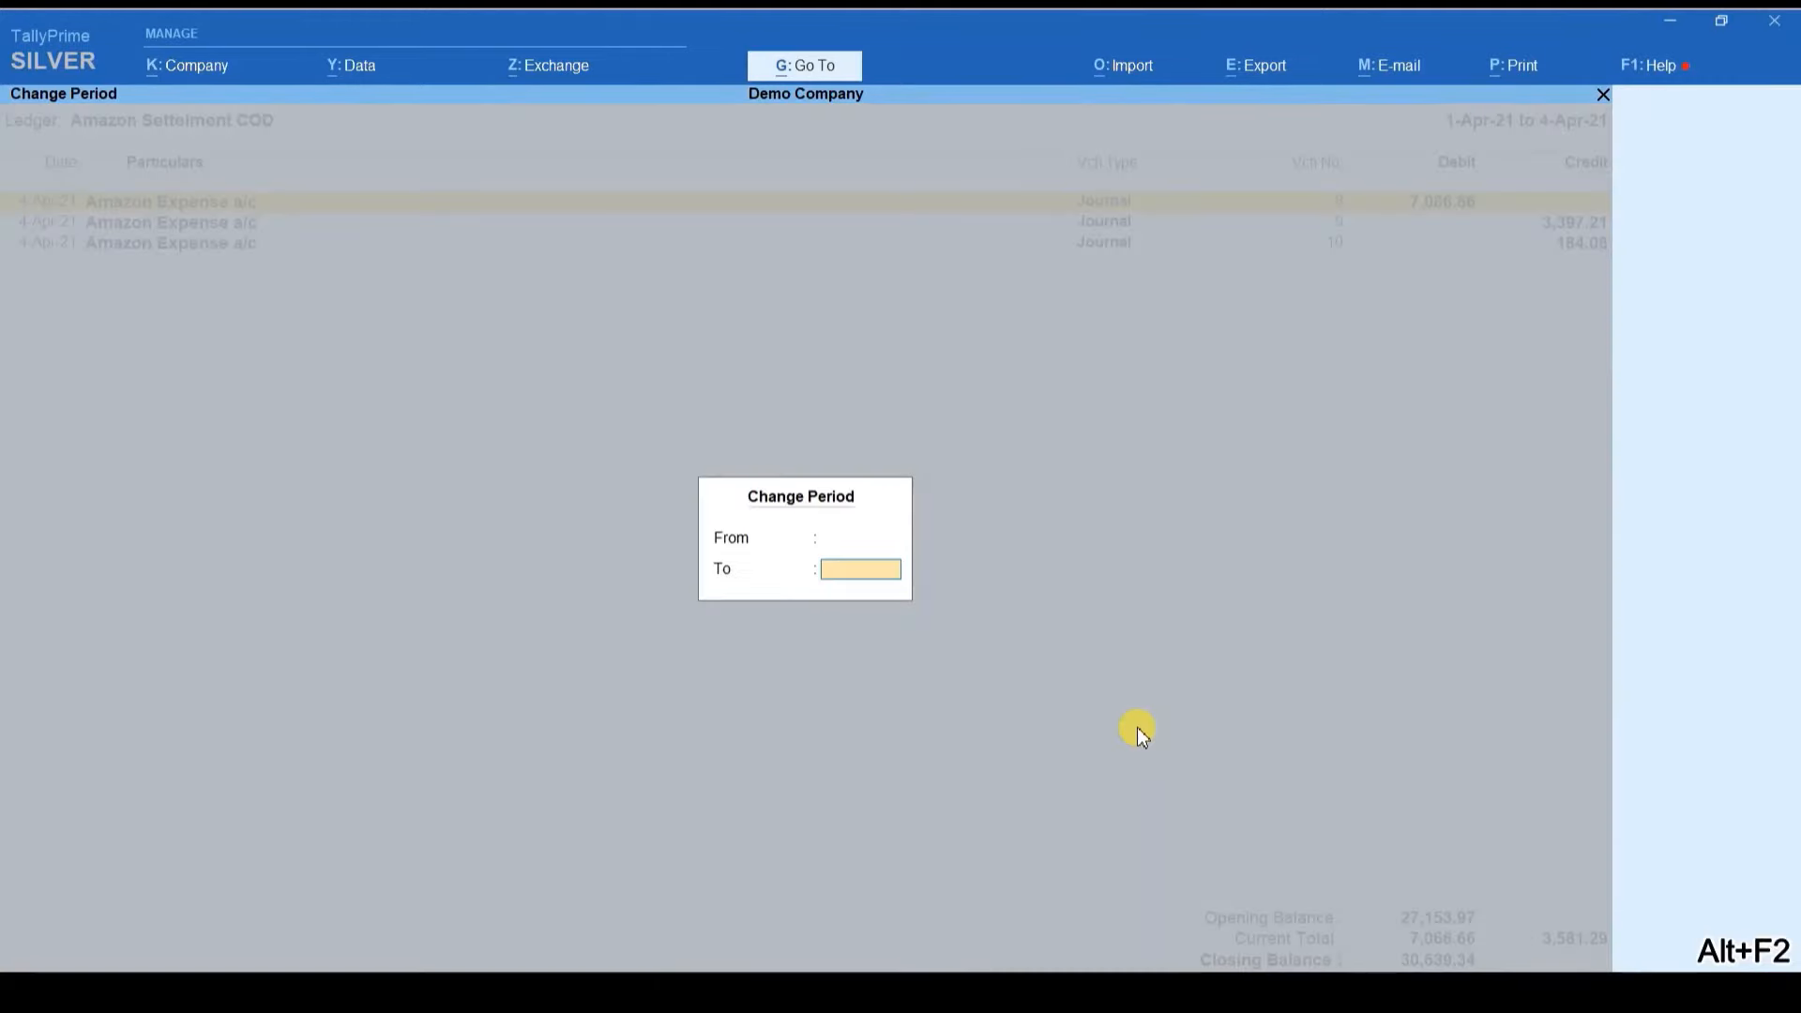
pyautogui.press('Return')
pyautogui.press('Down')
pyautogui.press('Down')
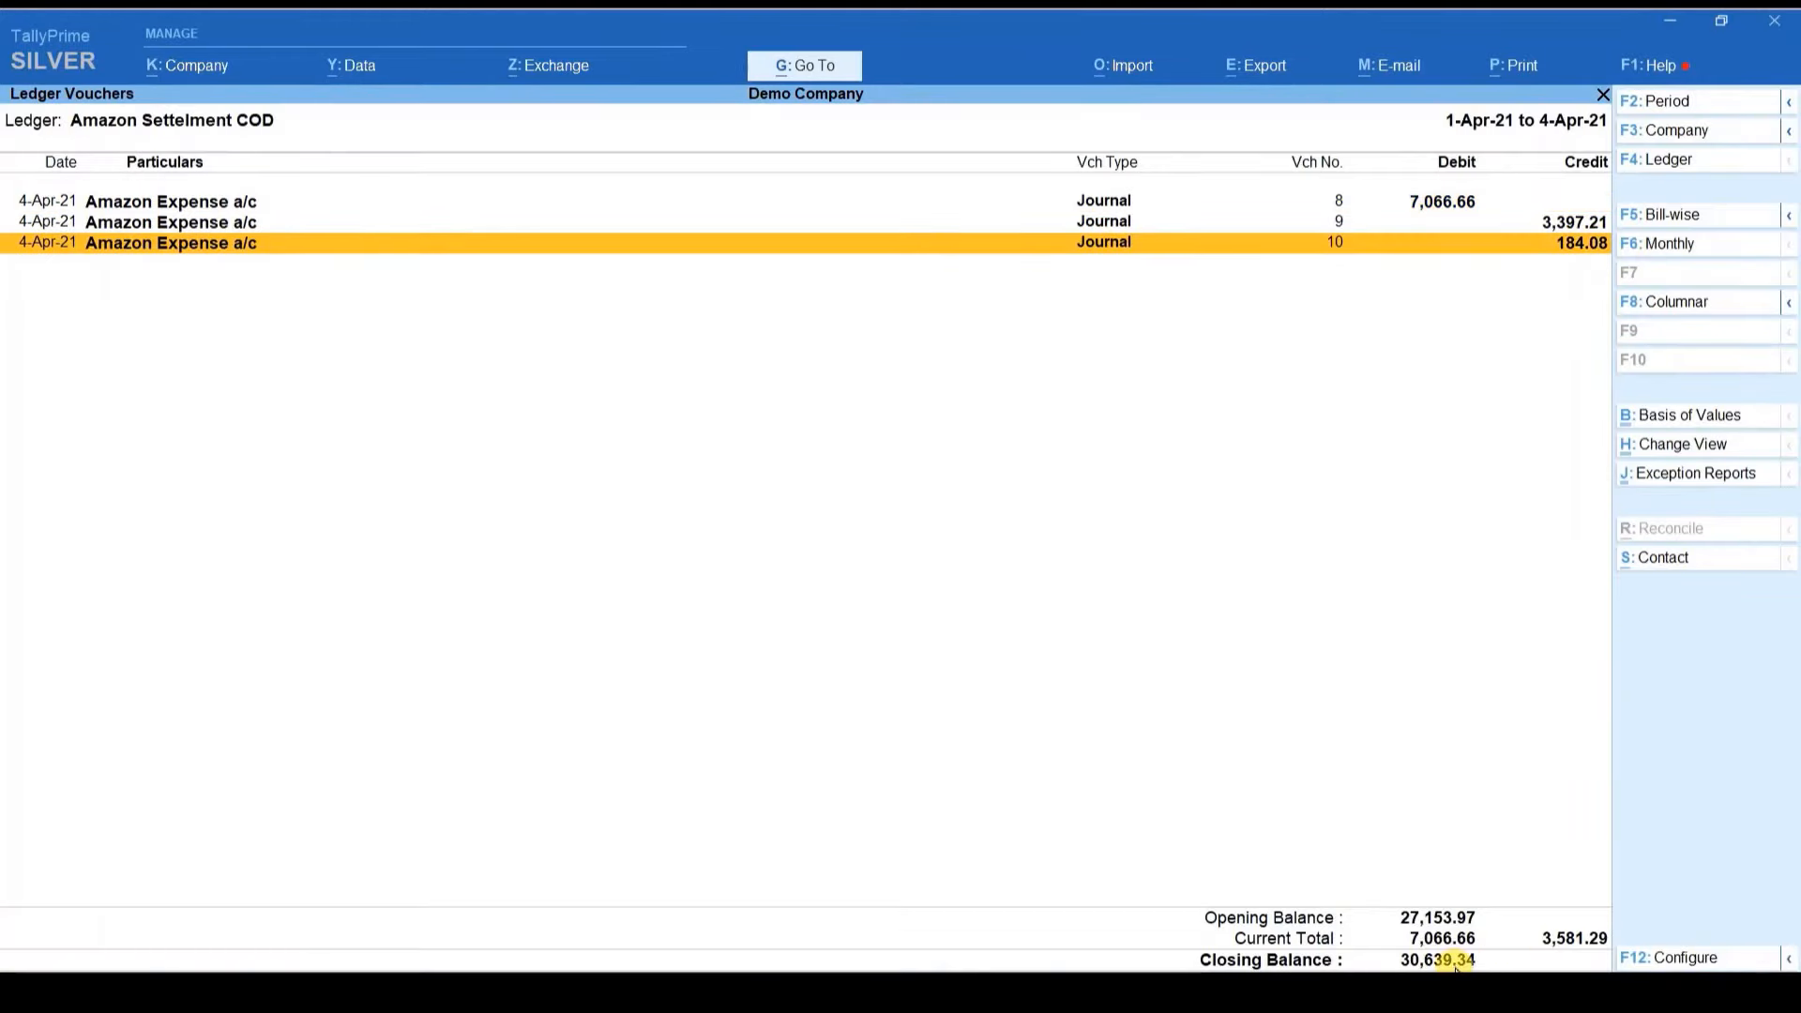
pyautogui.hotkey('alt', 'Tab')
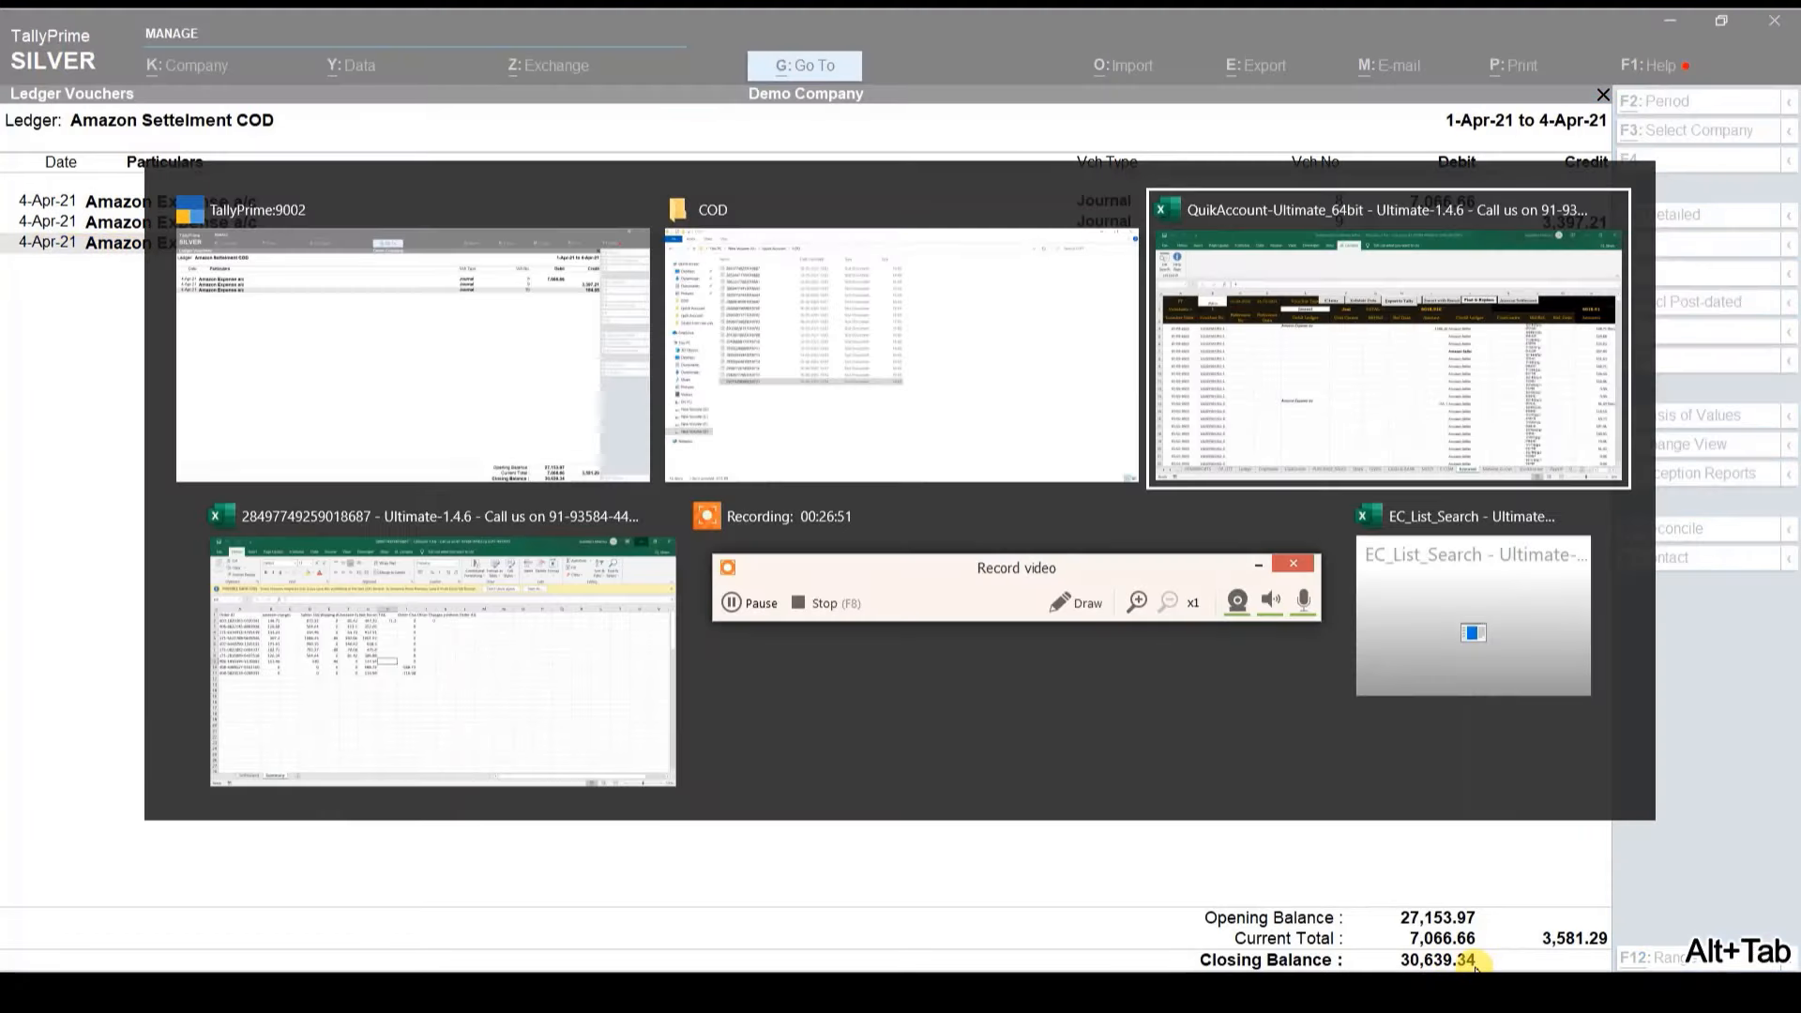
pyautogui.hotkey('alt', 'Left')
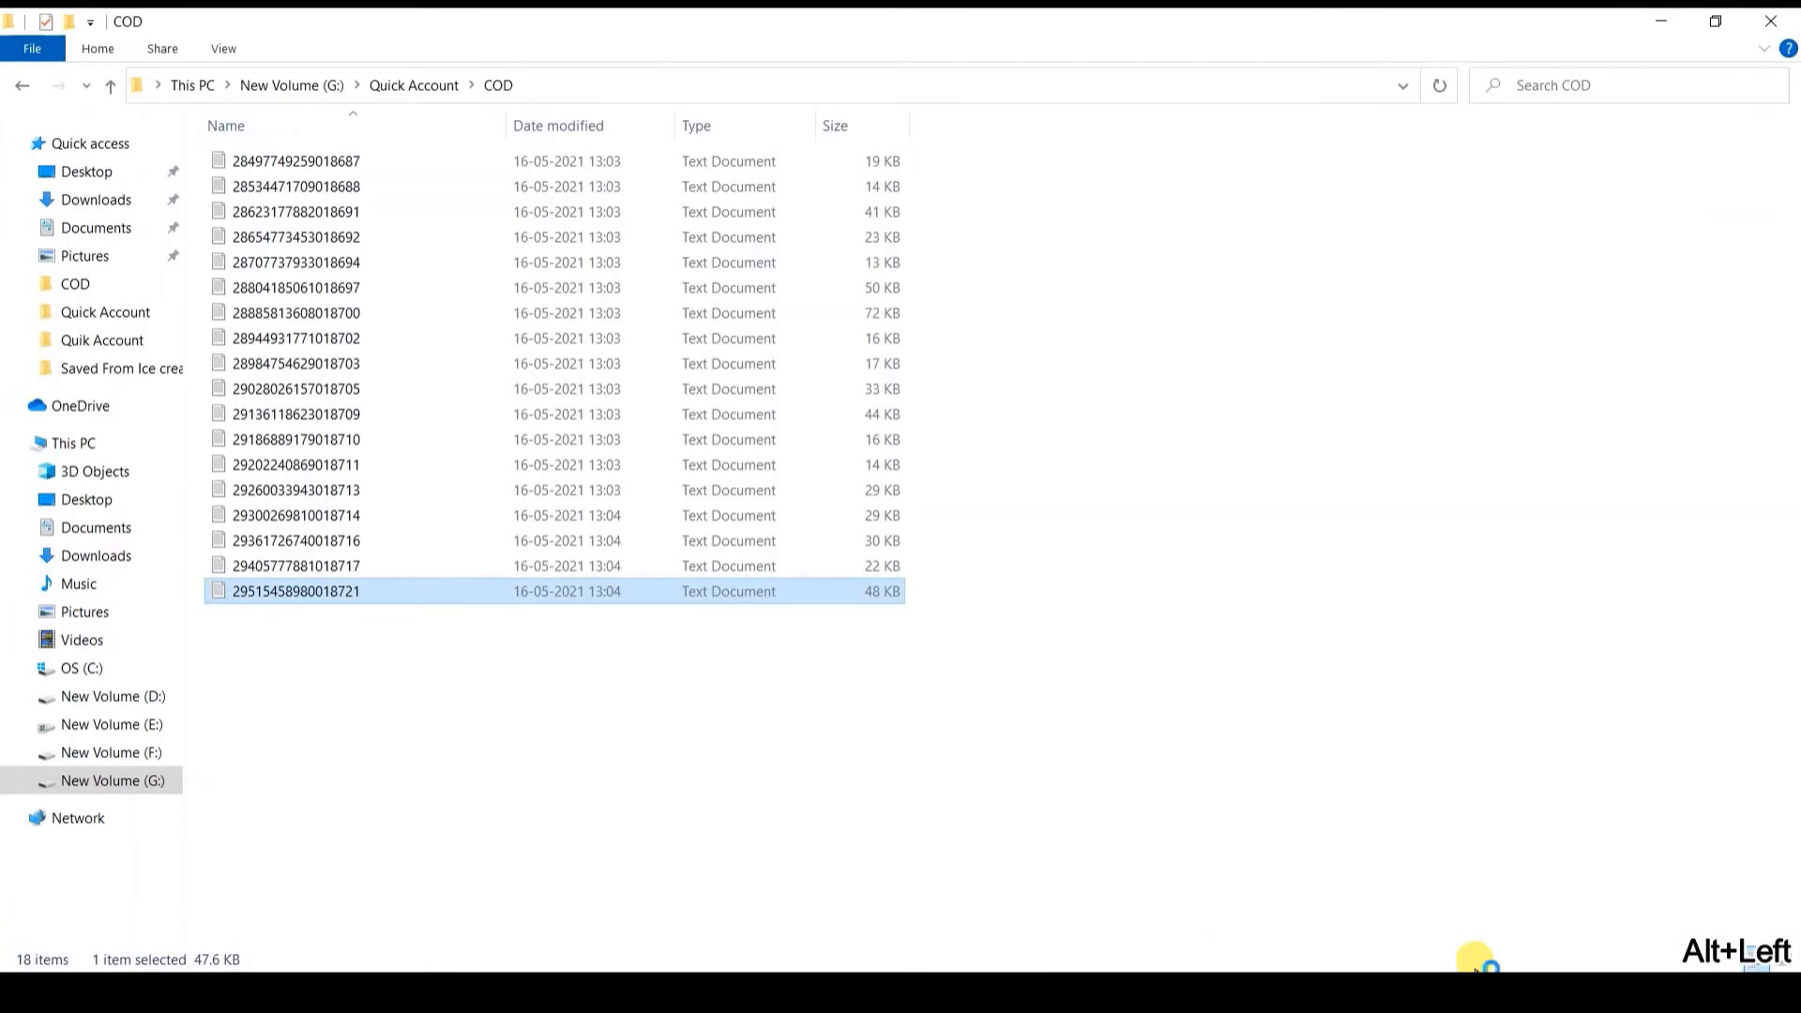
pyautogui.press('Return')
pyautogui.hotkey('alt', 'space')
pyautogui.press('x')
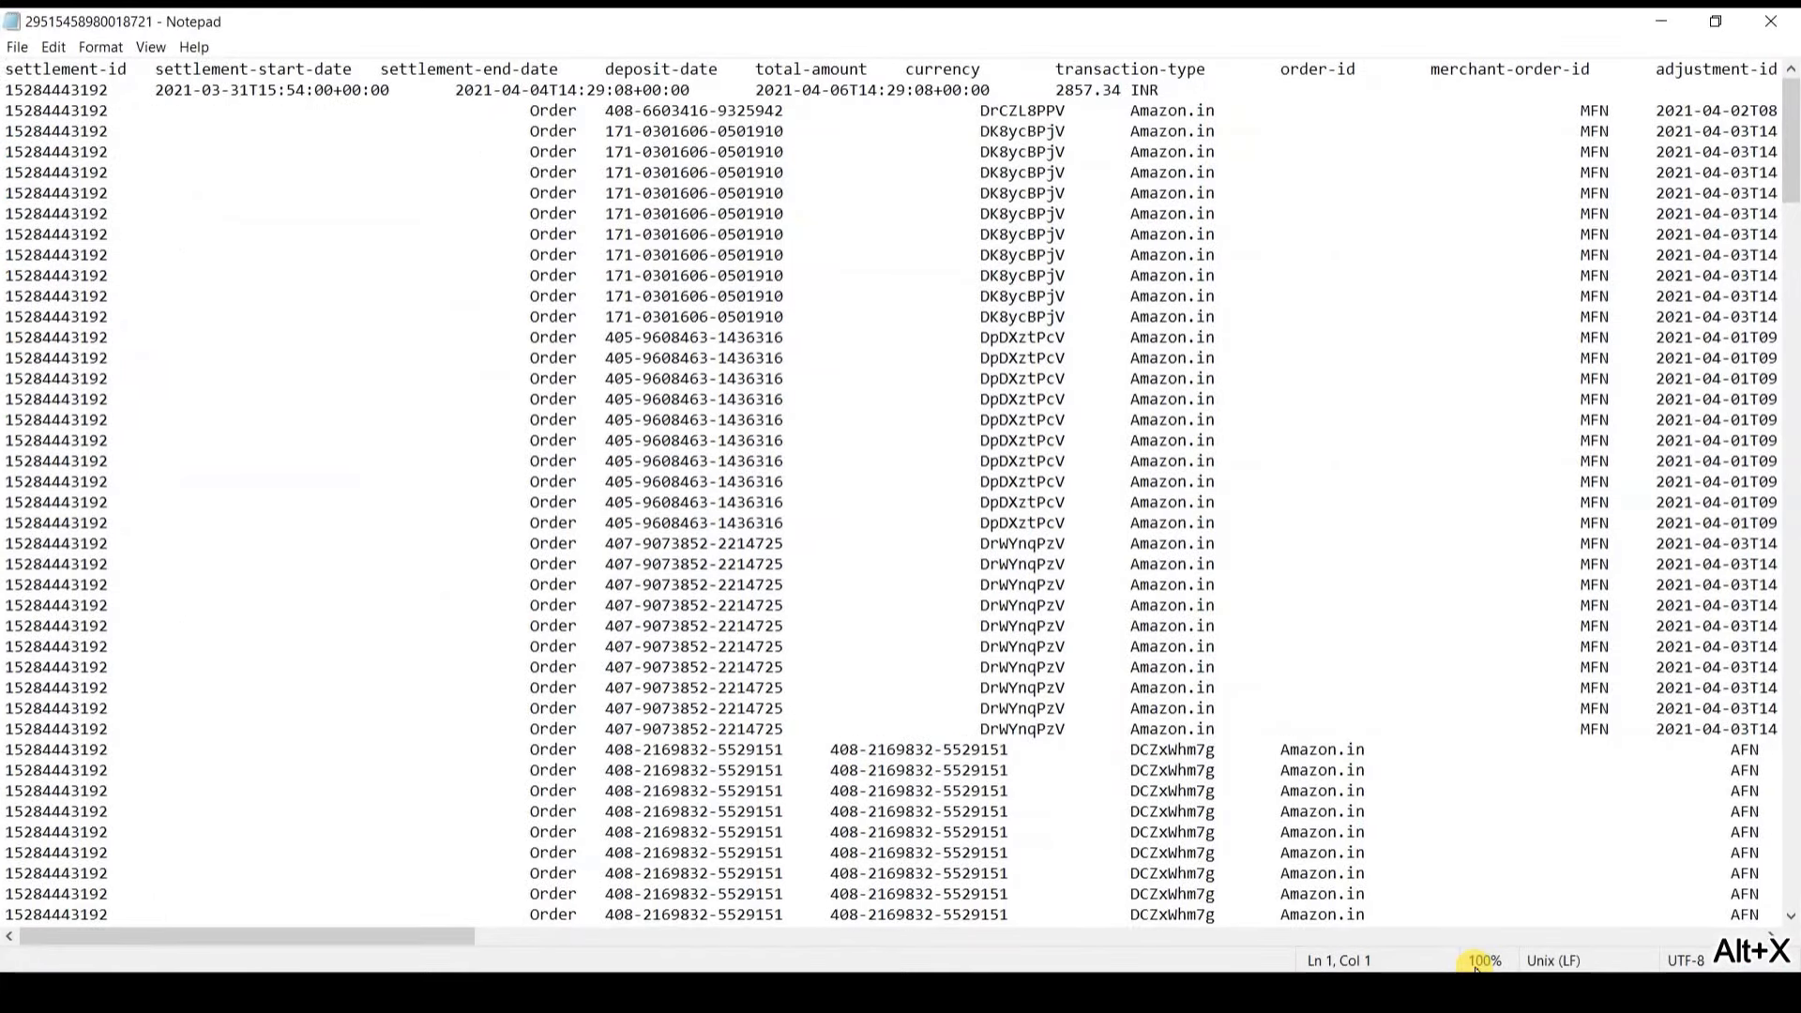
# Step: Select the Current Reserve Amount -30639.34, then close the settlement file
pyautogui.click(787, 729)
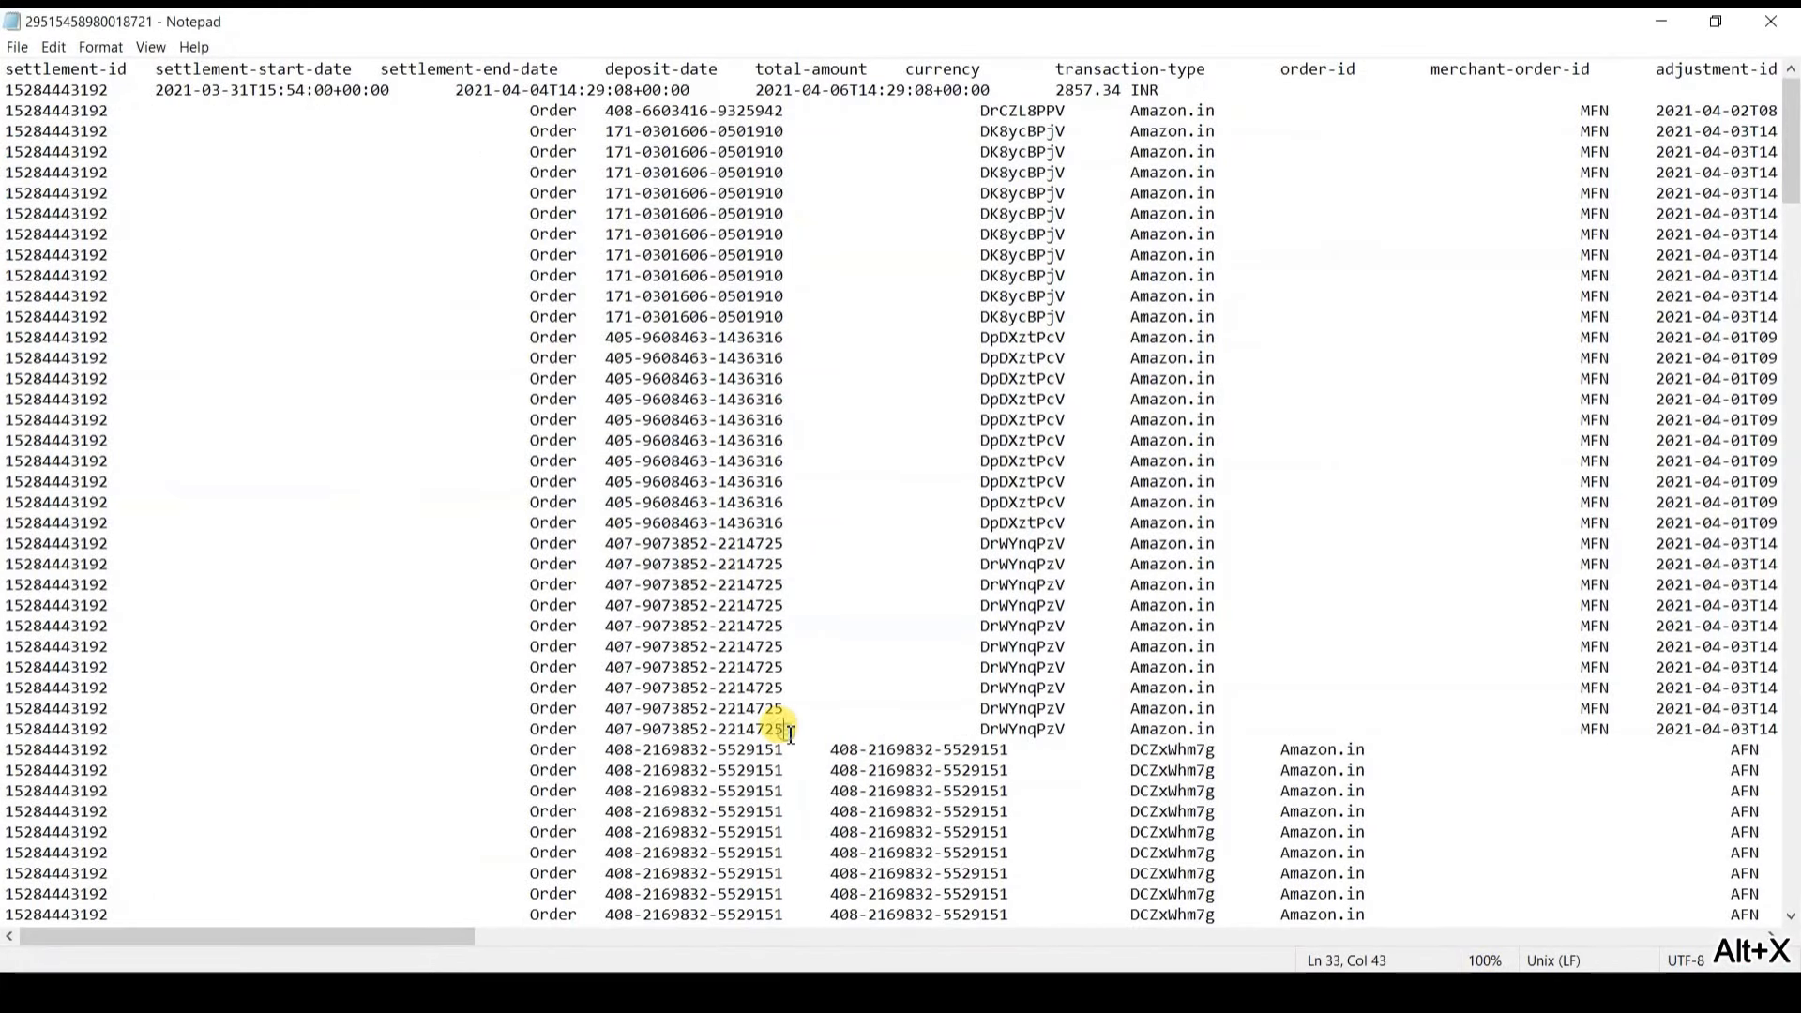
pyautogui.press('pagedown')
pyautogui.press('pagedown')
pyautogui.press('pagedown')
pyautogui.press('pagedown')
pyautogui.press('pagedown')
pyautogui.press('pagedown')
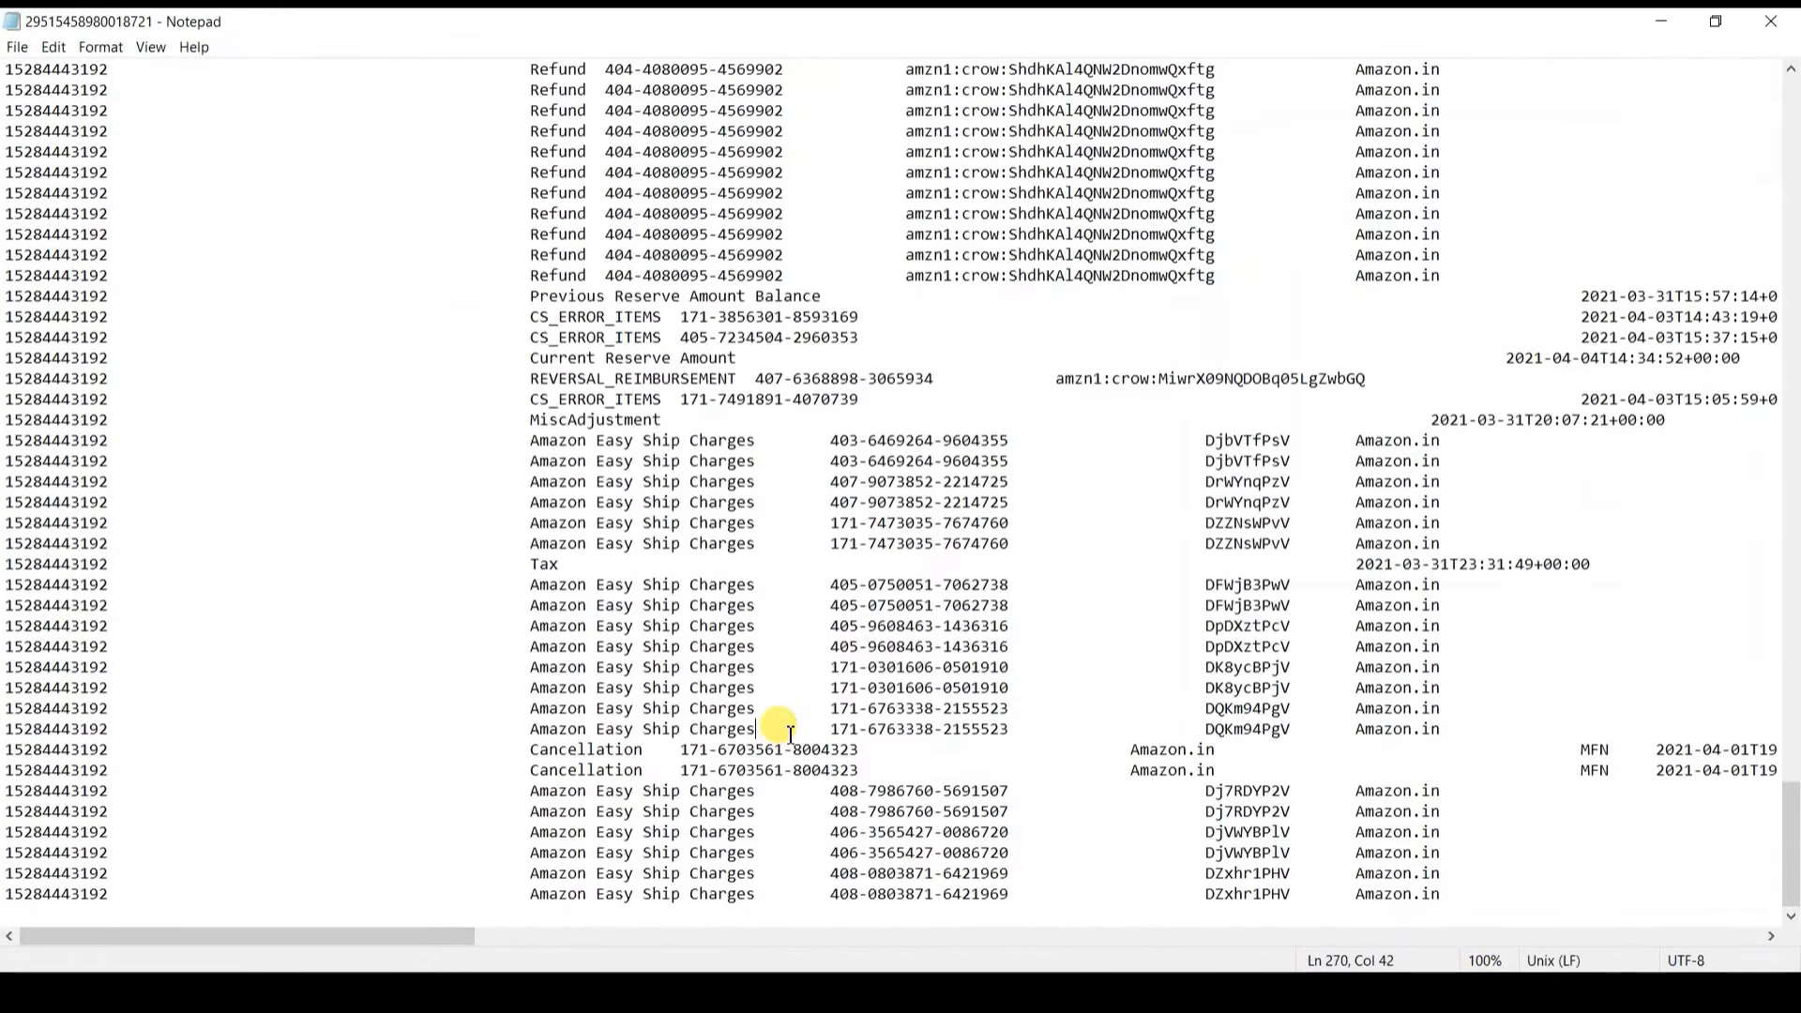
pyautogui.click(717, 357)
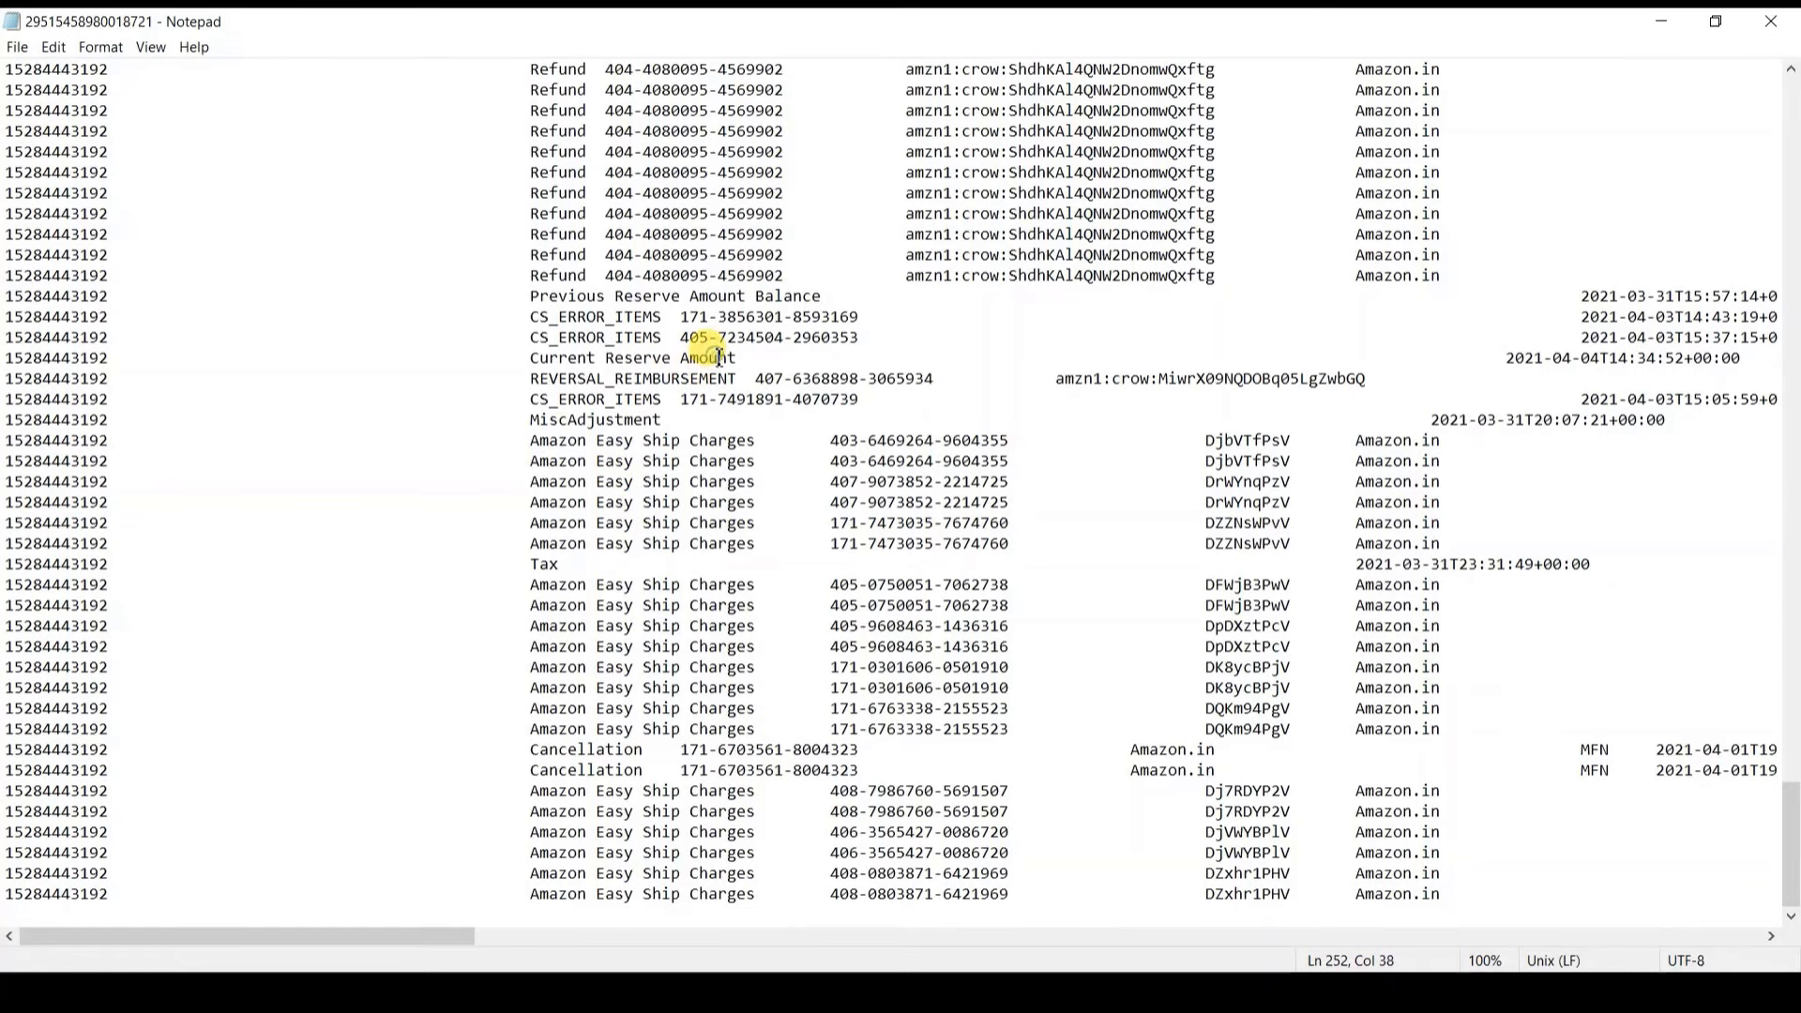
pyautogui.press('End')
pyautogui.hotkey('shift', 'Left')
pyautogui.hotkey('shift', 'Left')
pyautogui.hotkey('shift', 'Left')
pyautogui.hotkey('shift', 'Left')
pyautogui.hotkey('shift', 'Left')
pyautogui.hotkey('shift', 'Left')
pyautogui.hotkey('shift', 'Left')
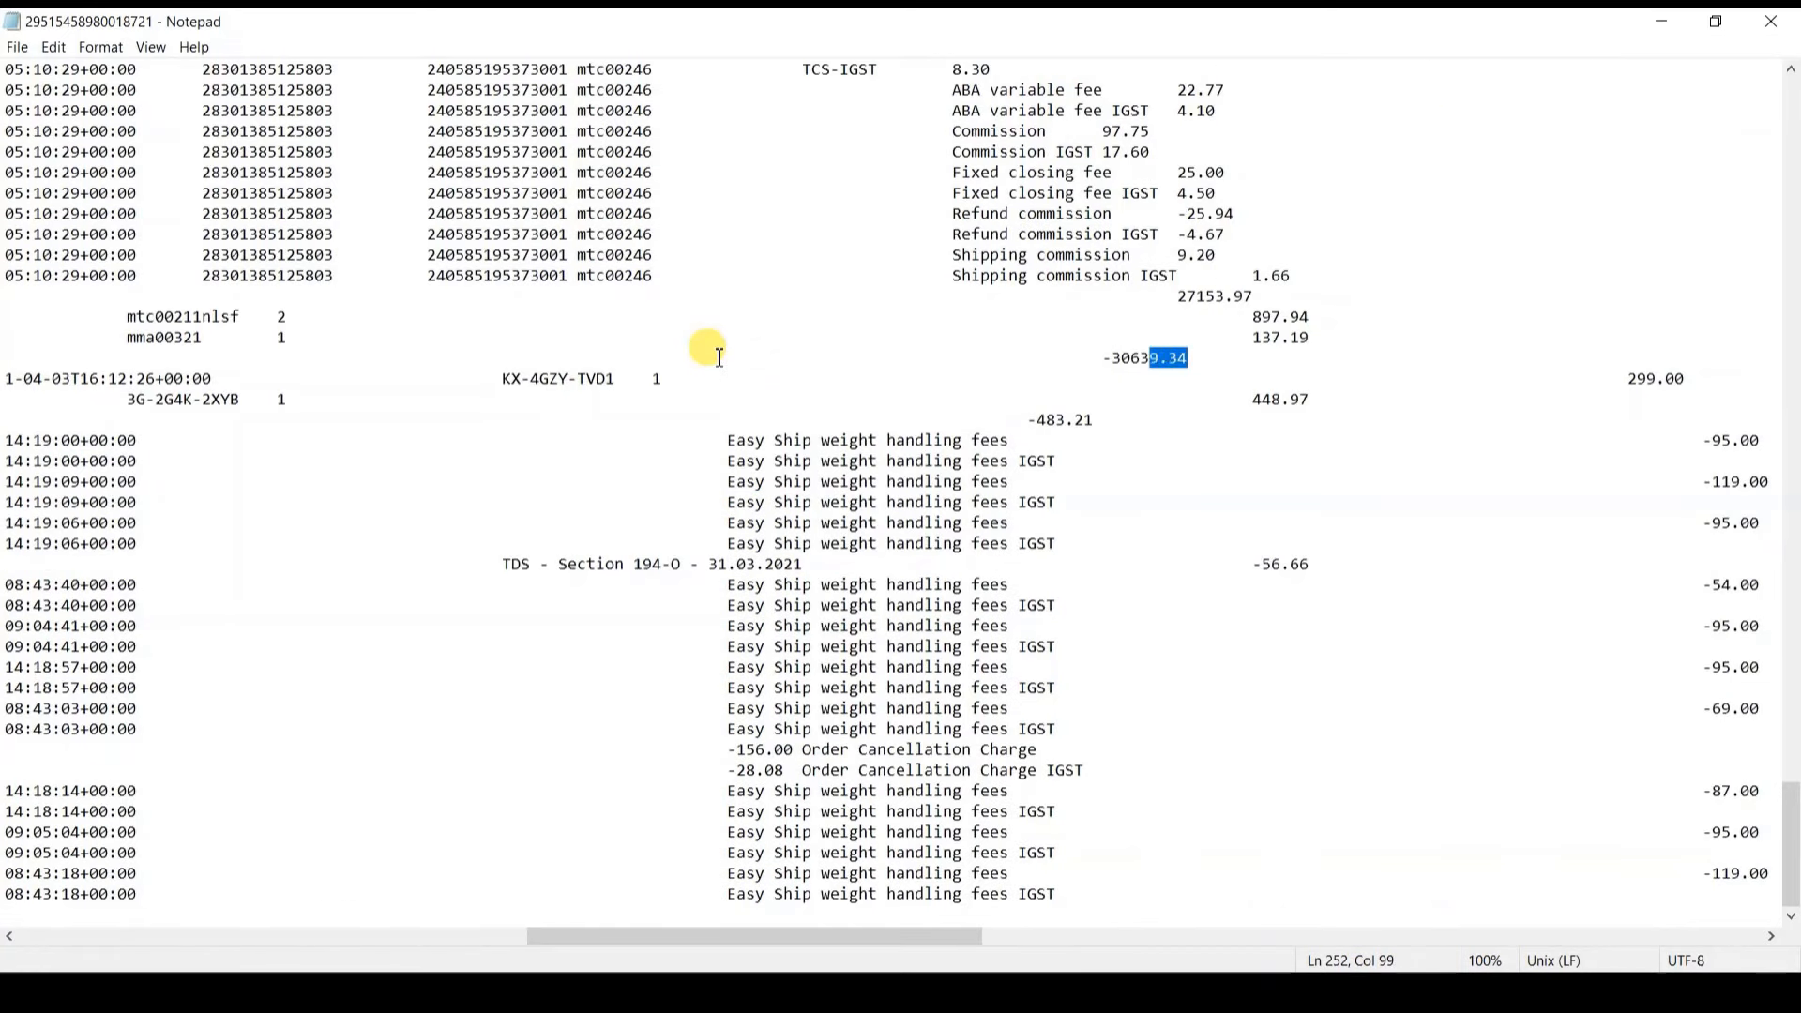
pyautogui.hotkey('shift', 'Left')
pyautogui.hotkey('ctrl', 'w')
# Step: Switch to the Amazon Settelment Prepaid ledger for 1-Apr-21 to 4-Apr-21, closing at 63,348.95
pyautogui.hotkey('alt', 'Tab')
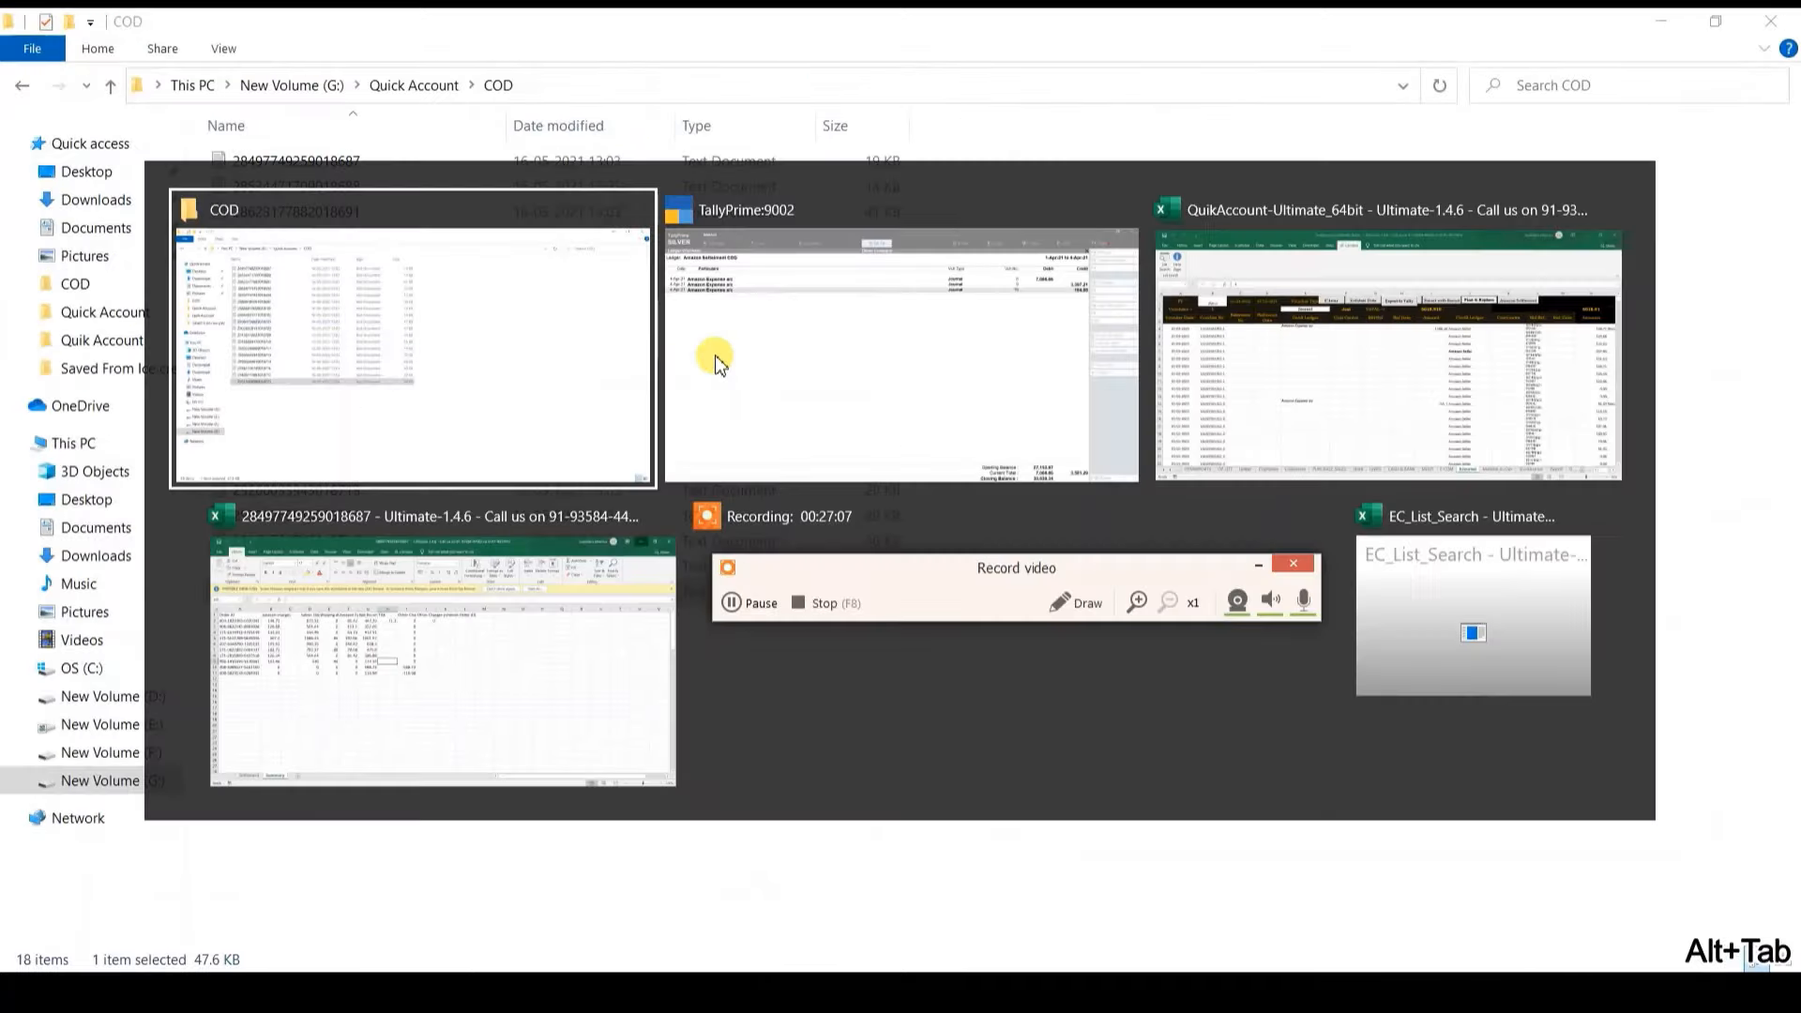
pyautogui.press('Escape')
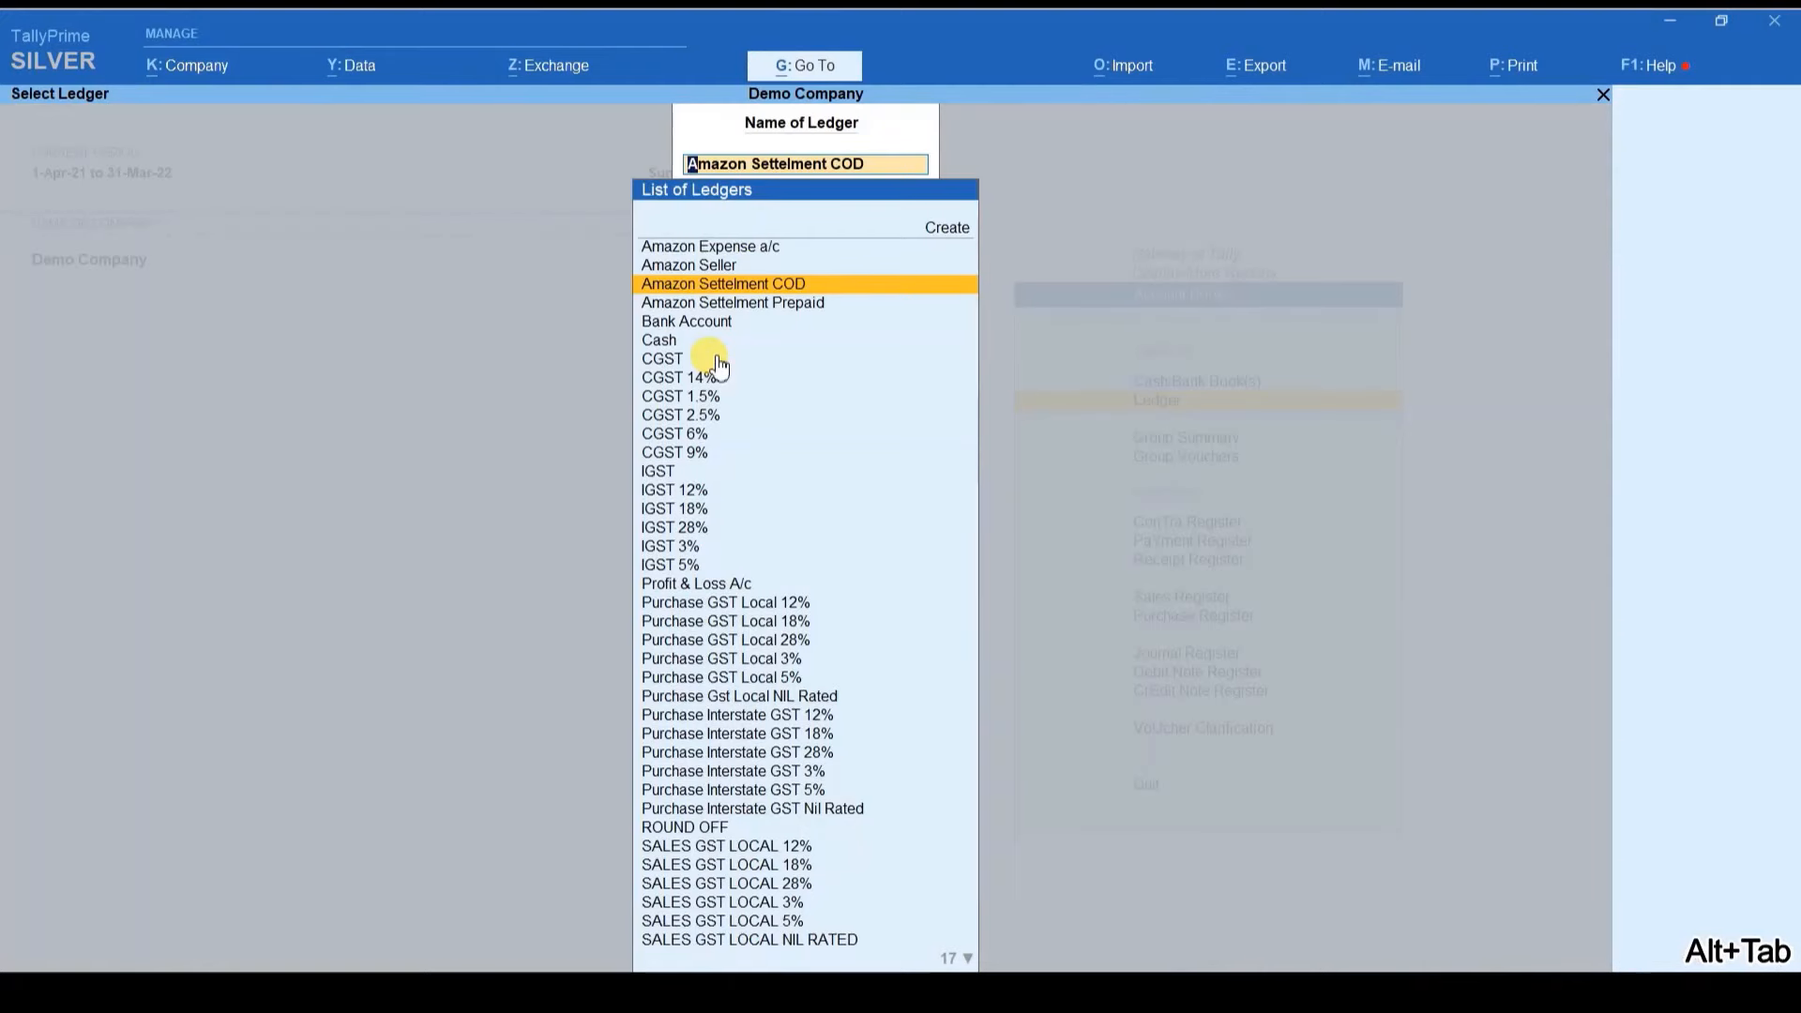
pyautogui.write('Prepaid')
pyautogui.press('Return')
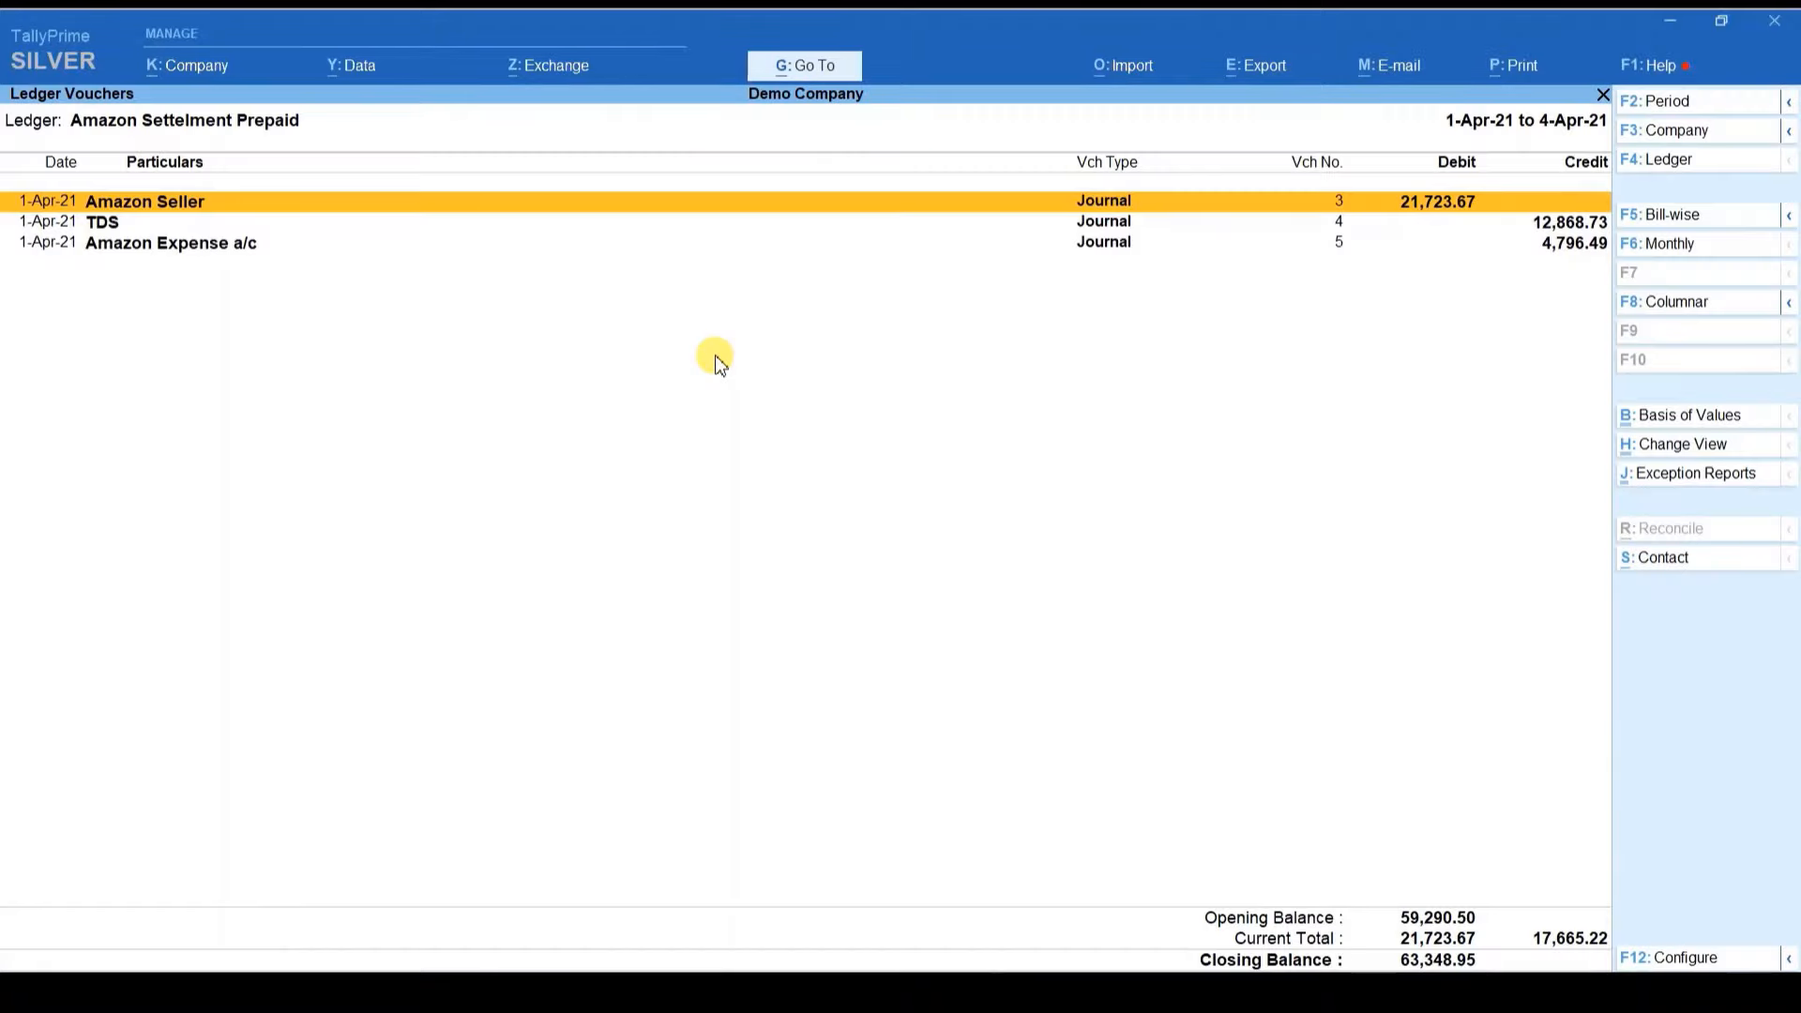
pyautogui.hotkey('alt', 'F2')
pyautogui.press('Return')
pyautogui.press('Return')
pyautogui.press('Down')
pyautogui.press('Down')
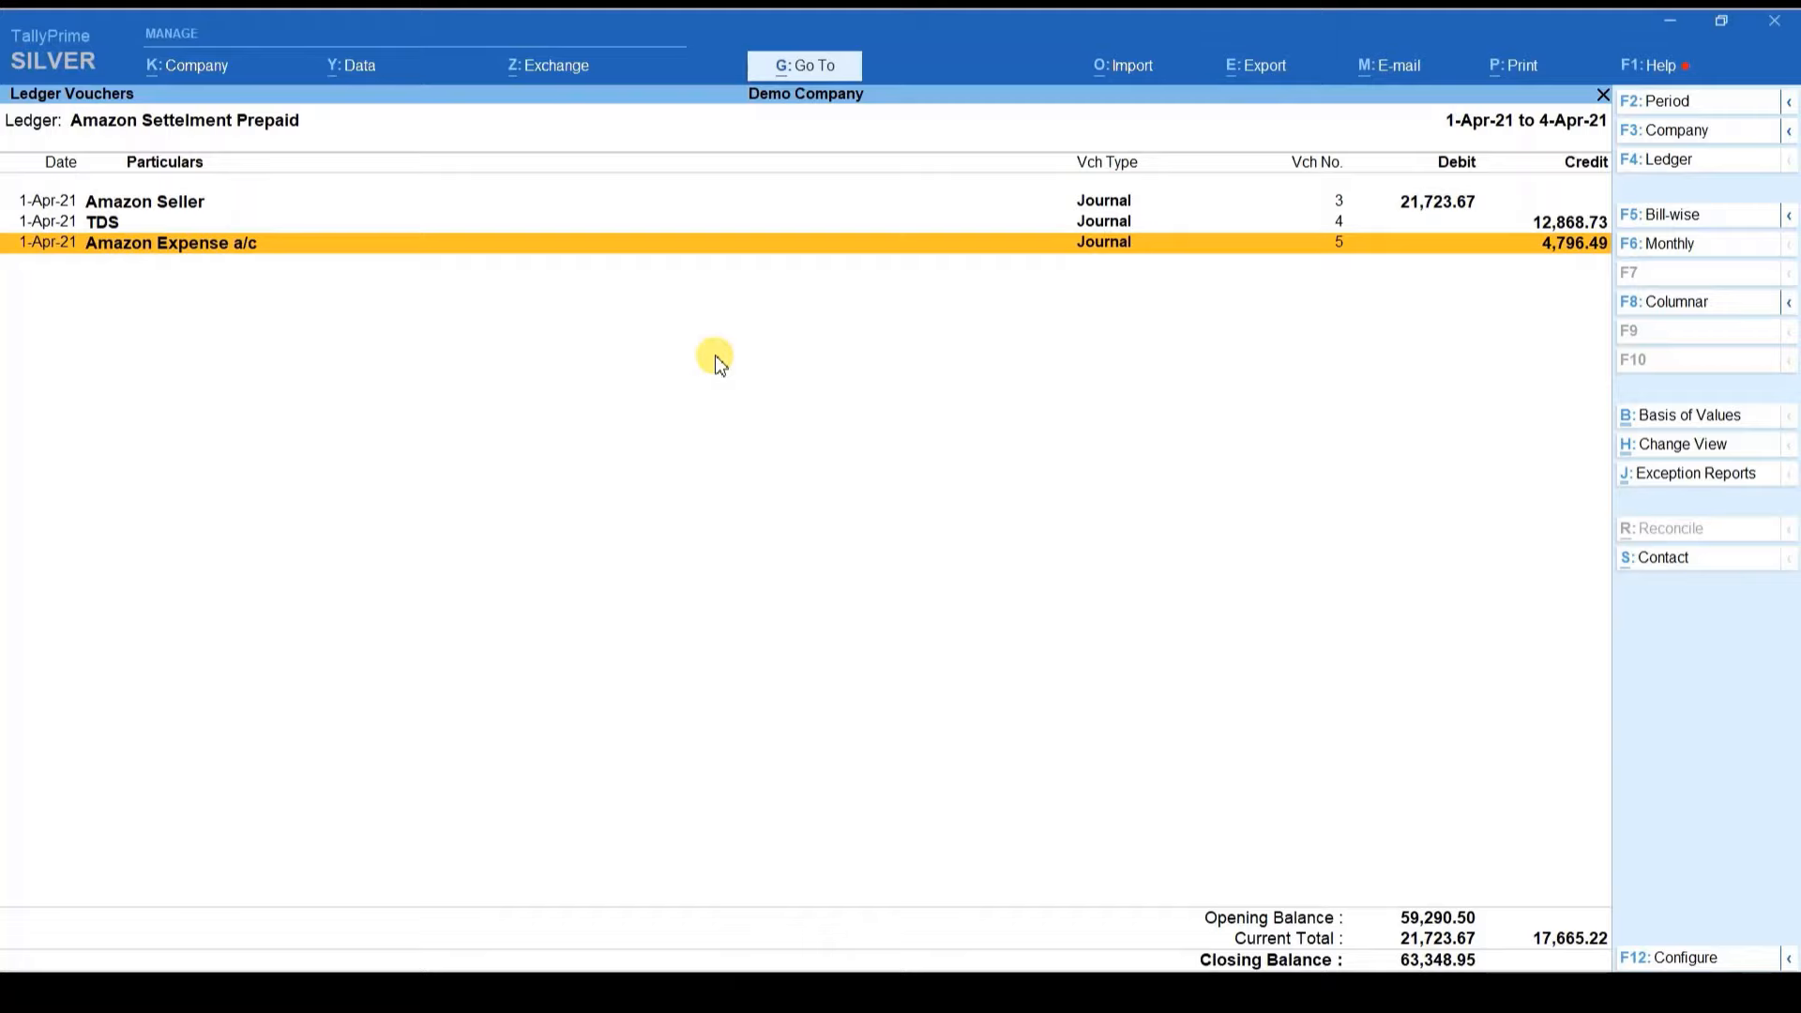
pyautogui.hotkey('alt', 'Tab')
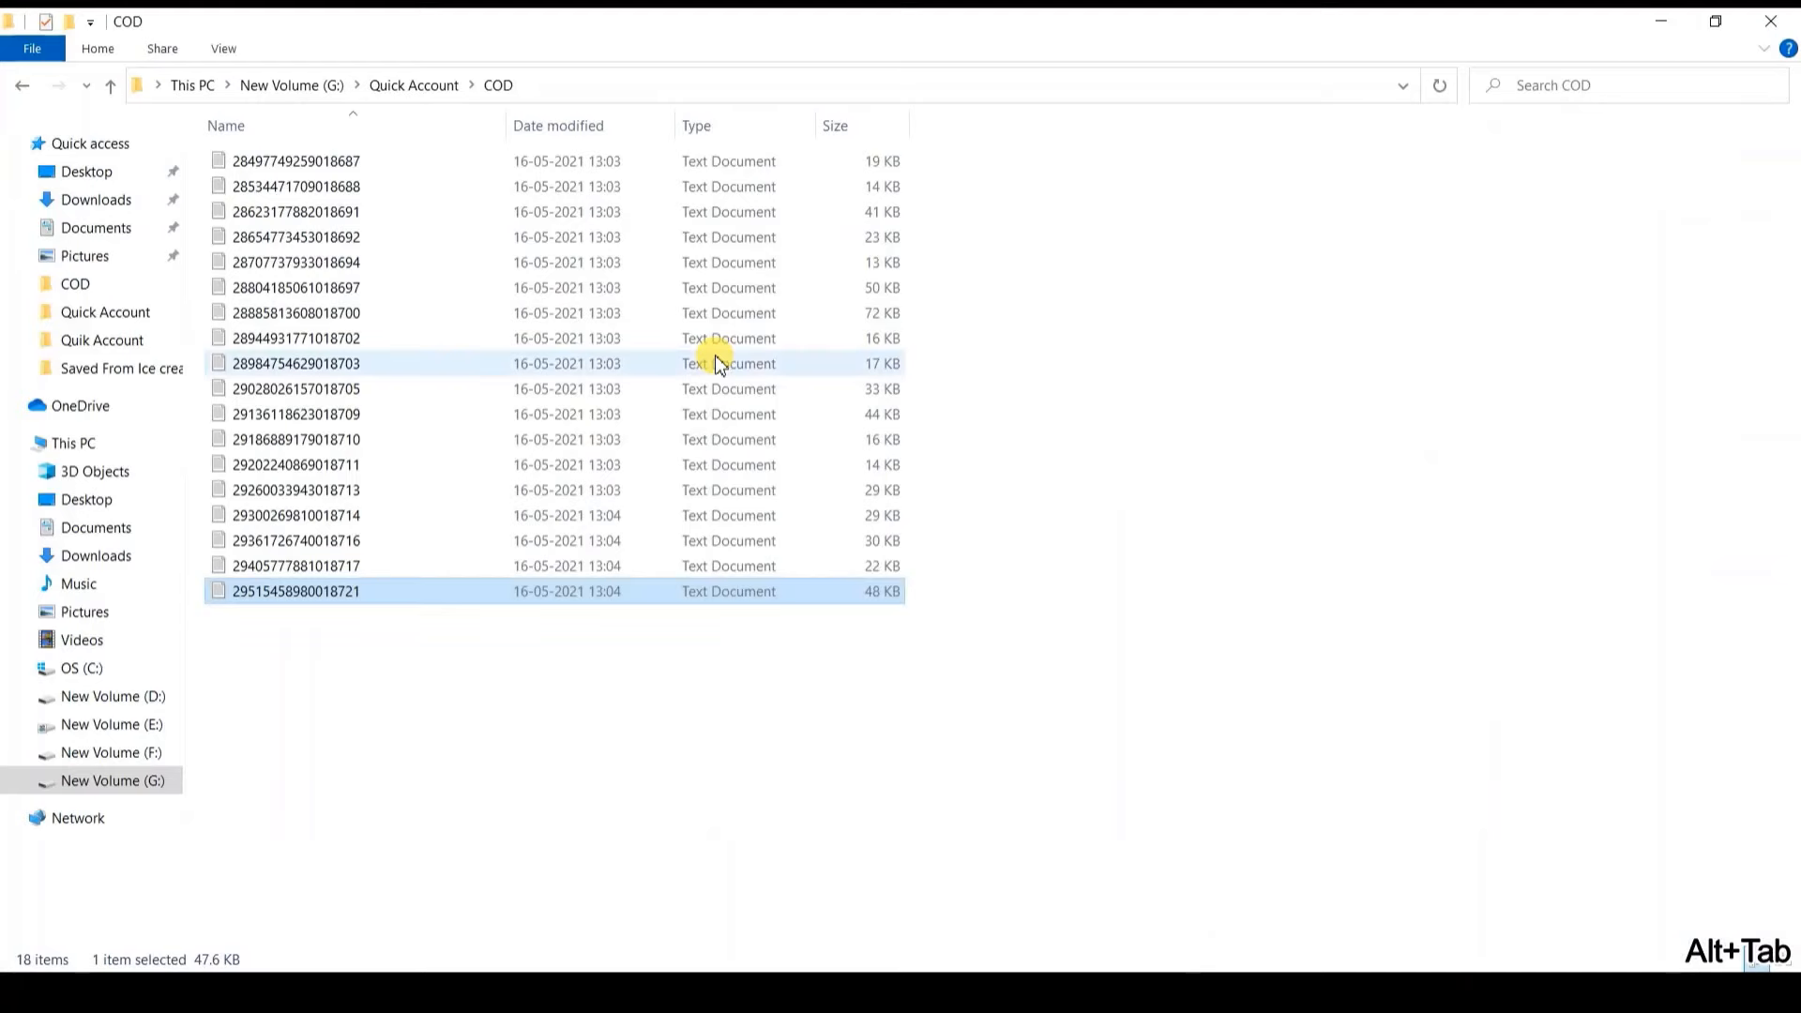
# Step: Open the last settlement file in the Prepaid folder in a maximized Notepad window
pyautogui.press('BackSpace')
pyautogui.press('Down')
pyautogui.press('Down')
pyautogui.press('Return')
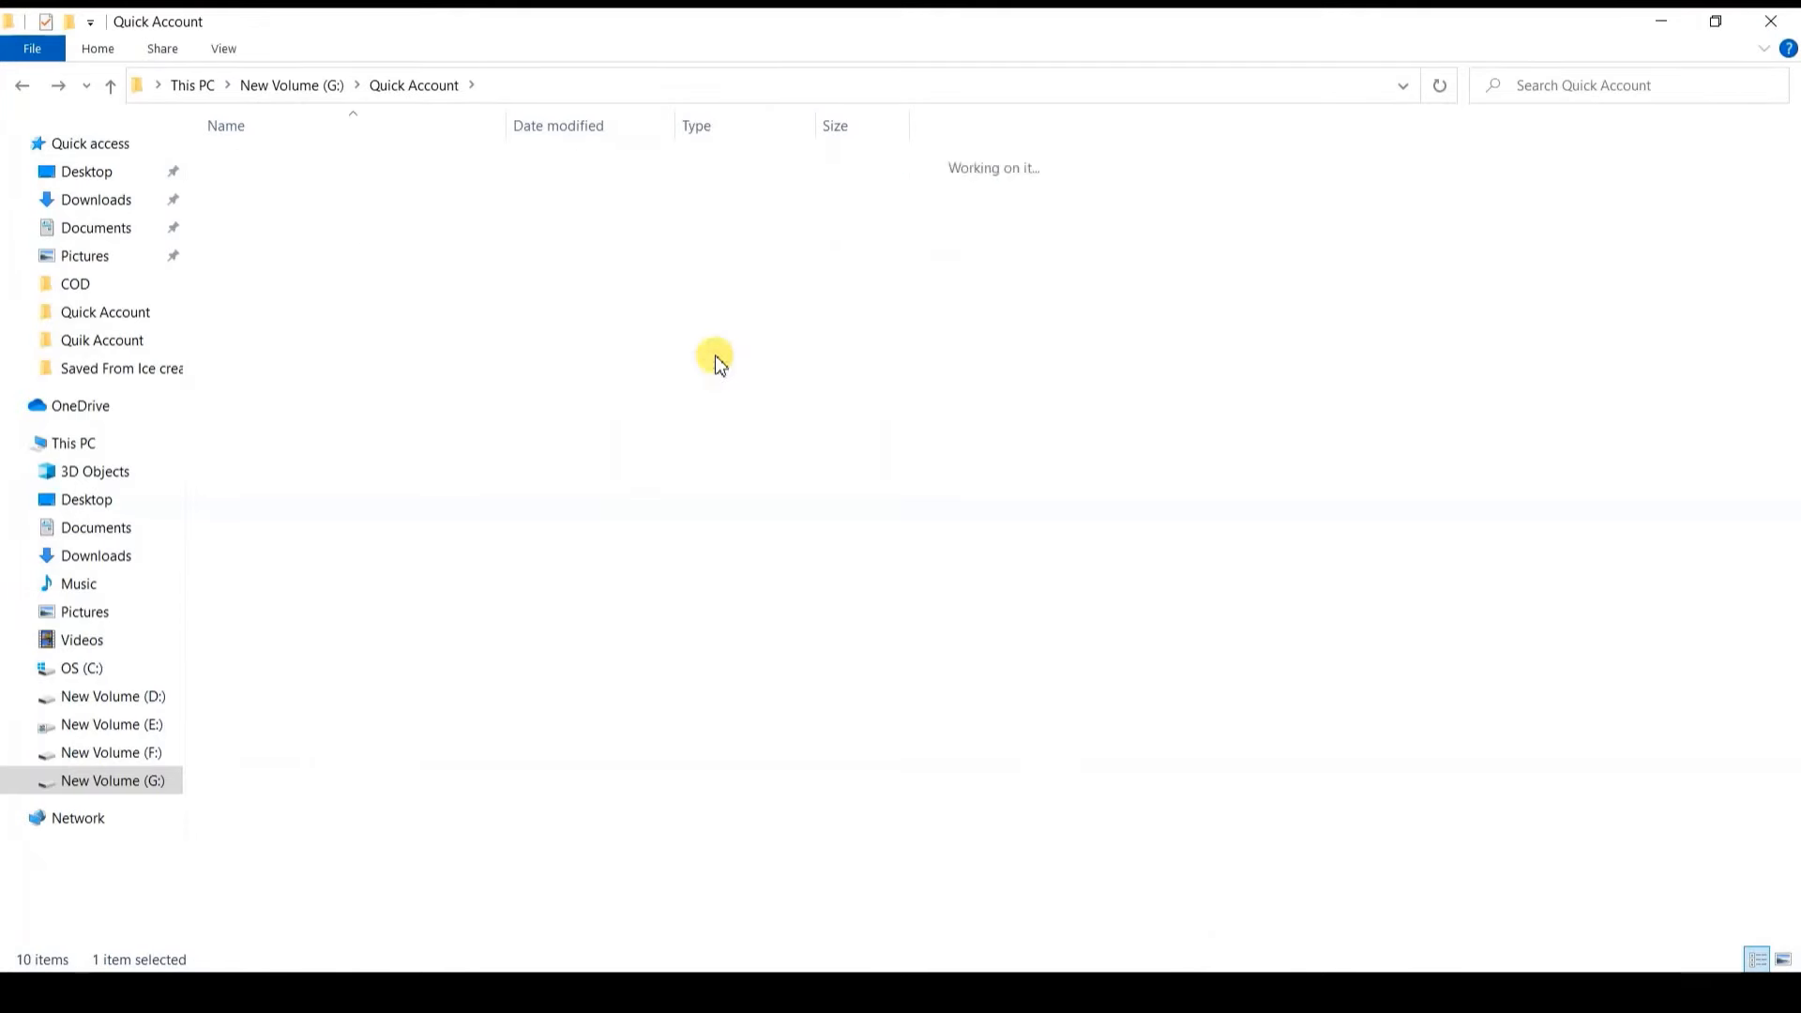
pyautogui.press('End')
pyautogui.press('Return')
pyautogui.hotkey('alt', 'space')
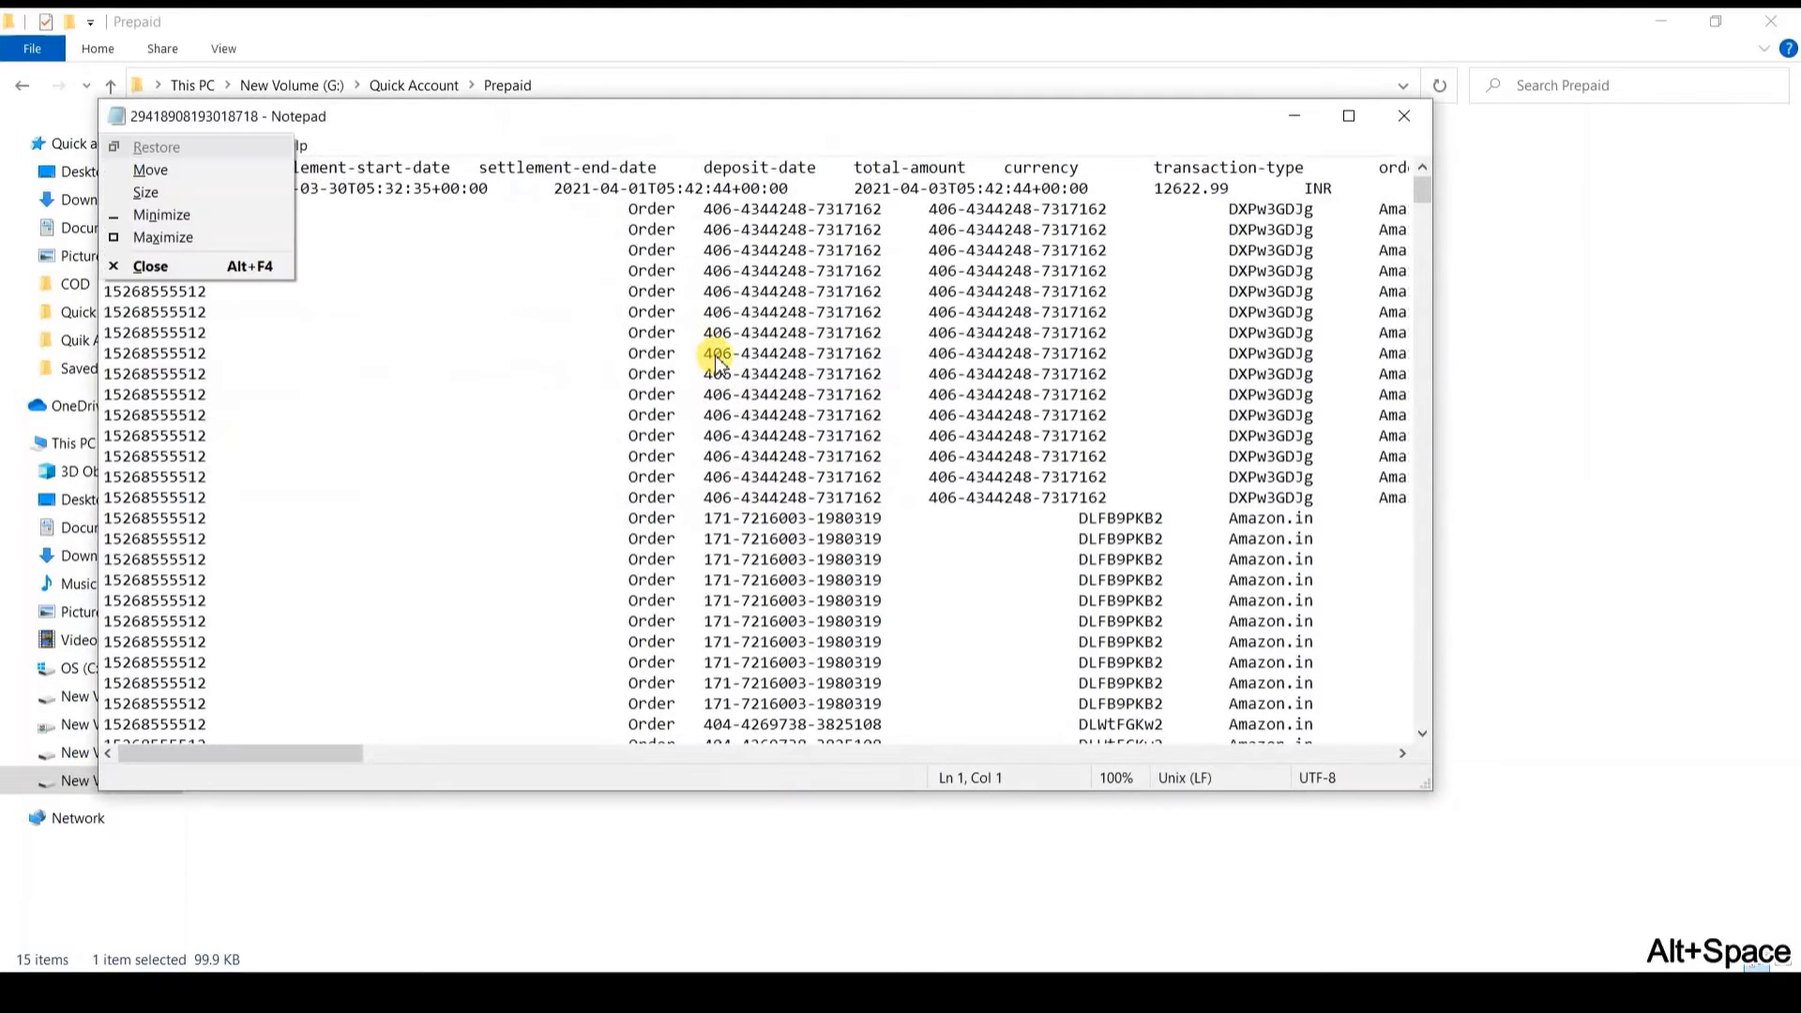
pyautogui.hotkey('alt', 'x')
# Step: Select the -63348.95 settlement total, close the file, and return to TallyPrime
pyautogui.press('pagedown')
pyautogui.press('pagedown')
pyautogui.press('pagedown')
pyautogui.press('pagedown')
pyautogui.press('pagedown')
pyautogui.press('pagedown')
pyautogui.press('pagedown')
pyautogui.press('pagedown')
pyautogui.press('pagedown')
pyautogui.press('pagedown')
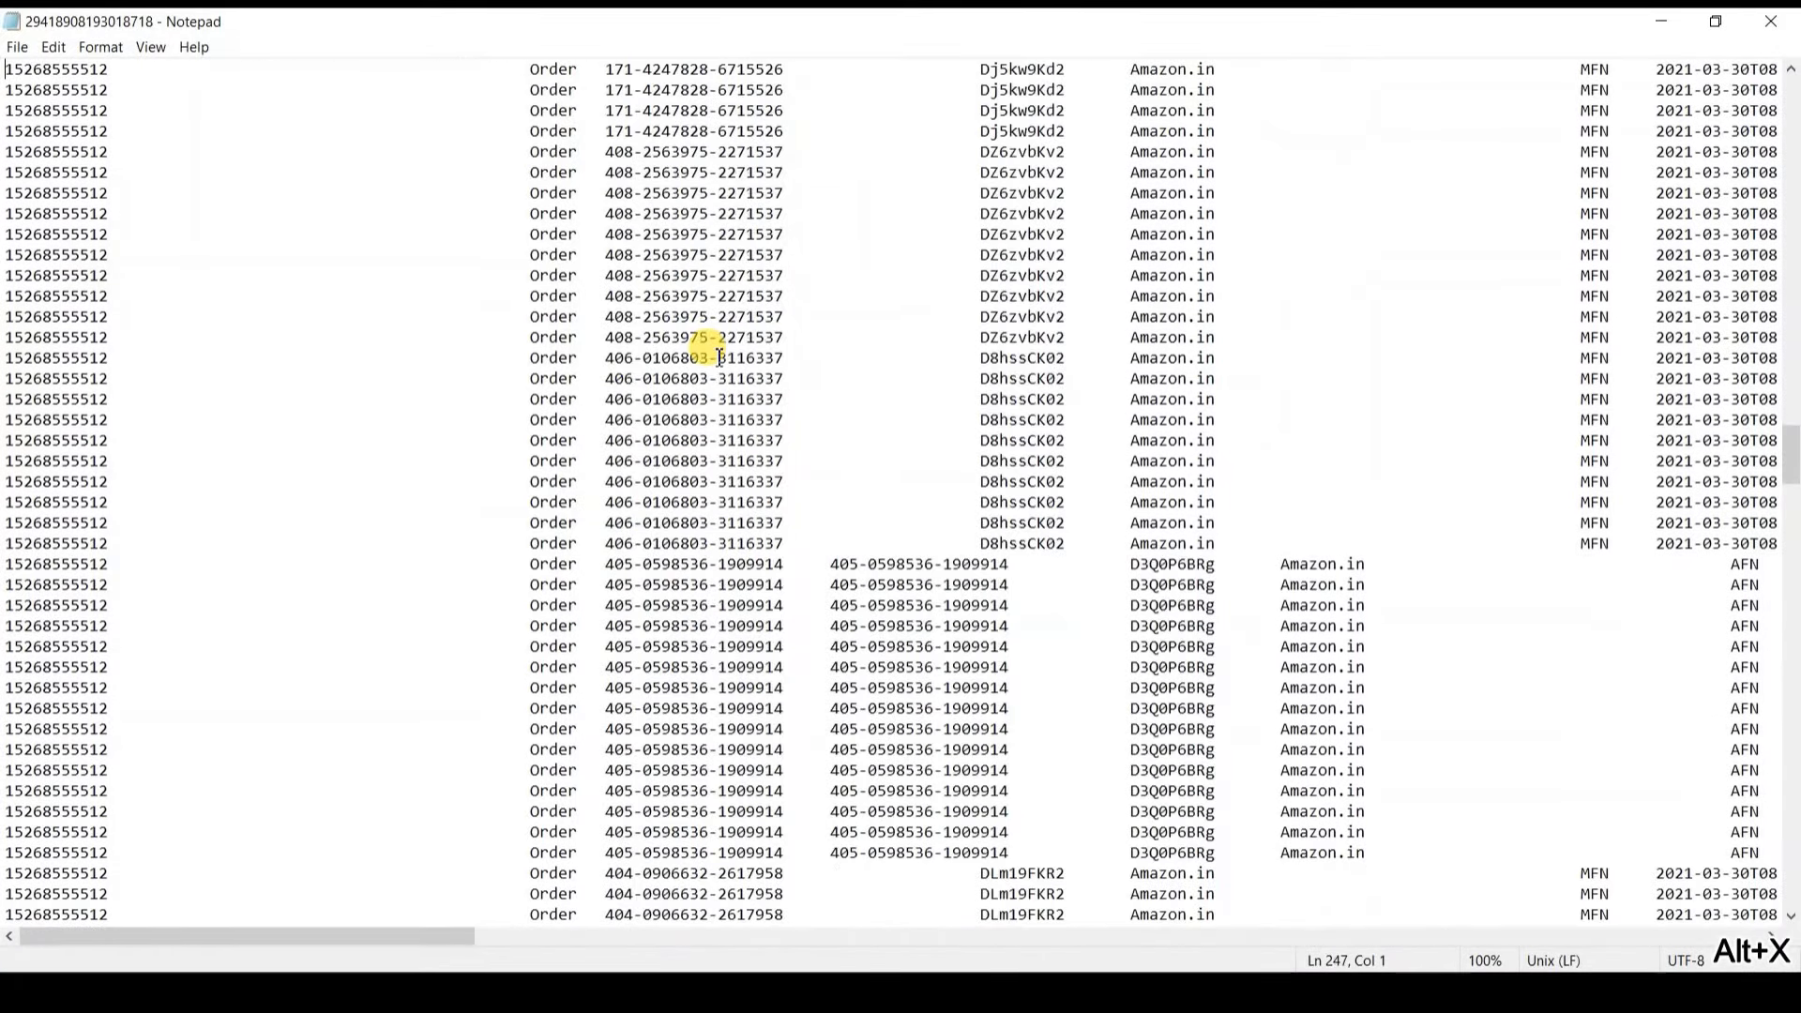
pyautogui.press('pagedown')
pyautogui.press('pagedown')
pyautogui.press('pagedown')
pyautogui.press('pagedown')
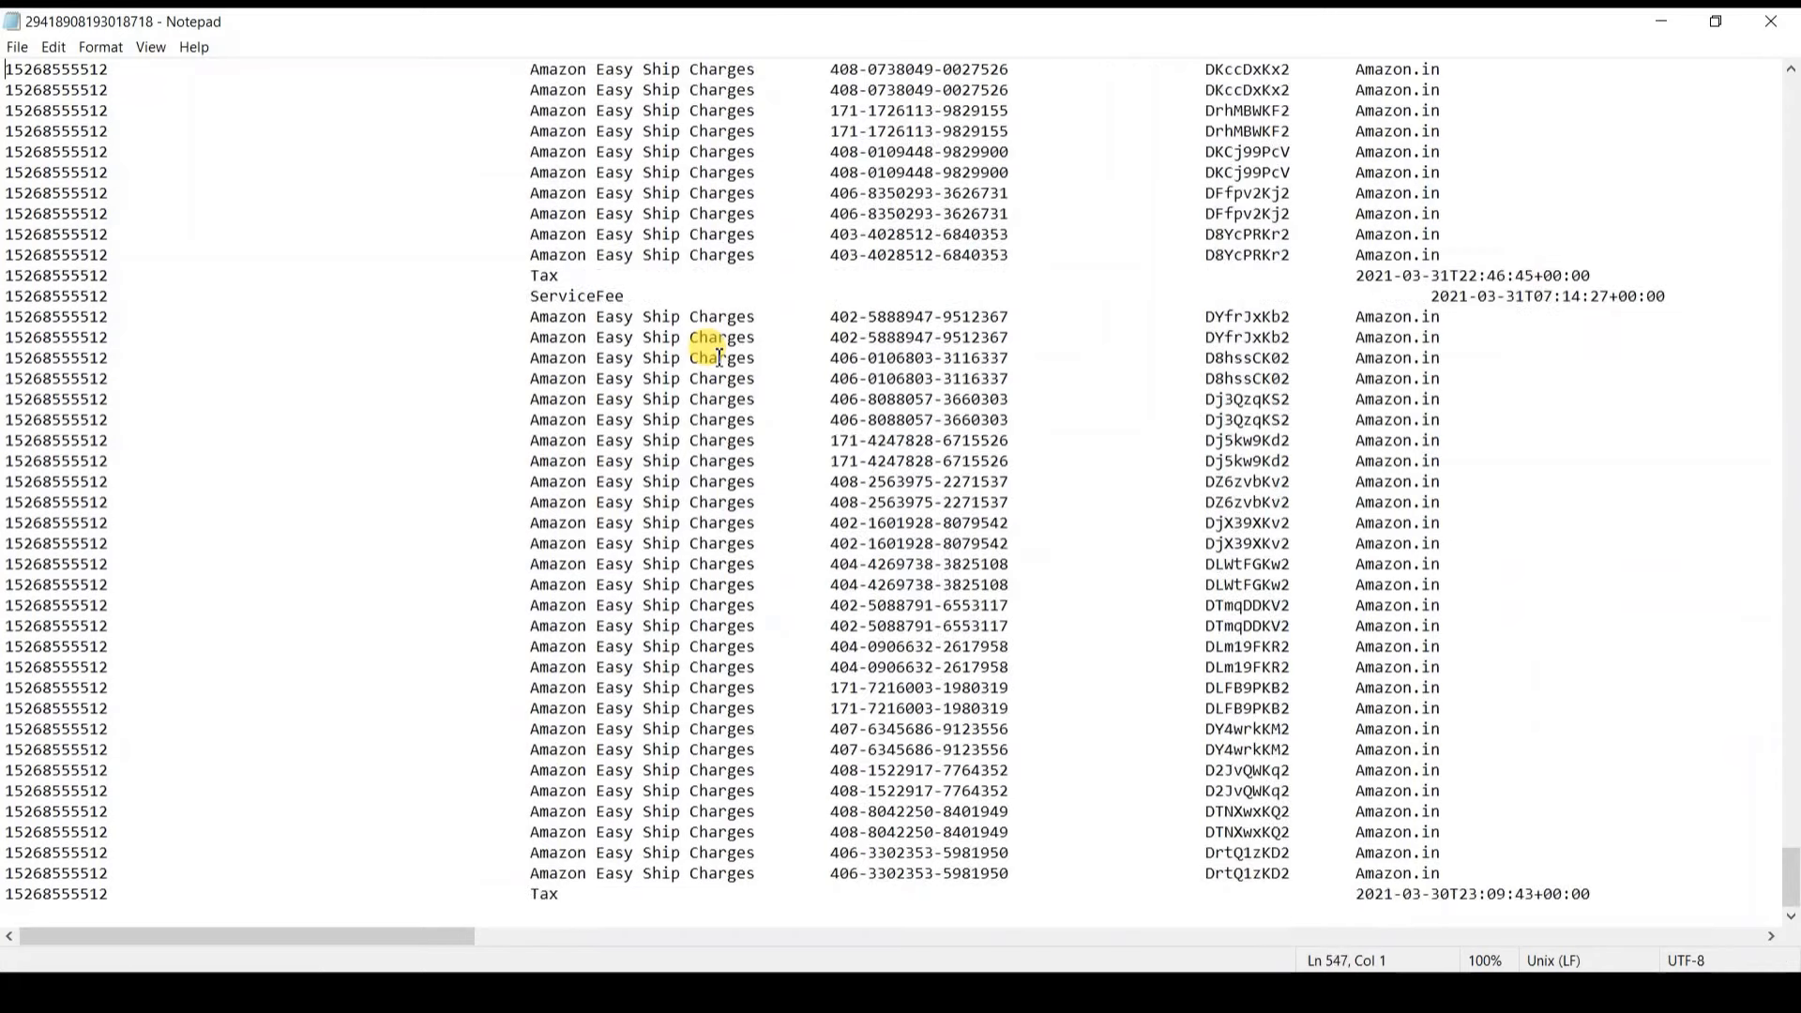
pyautogui.press('pageup')
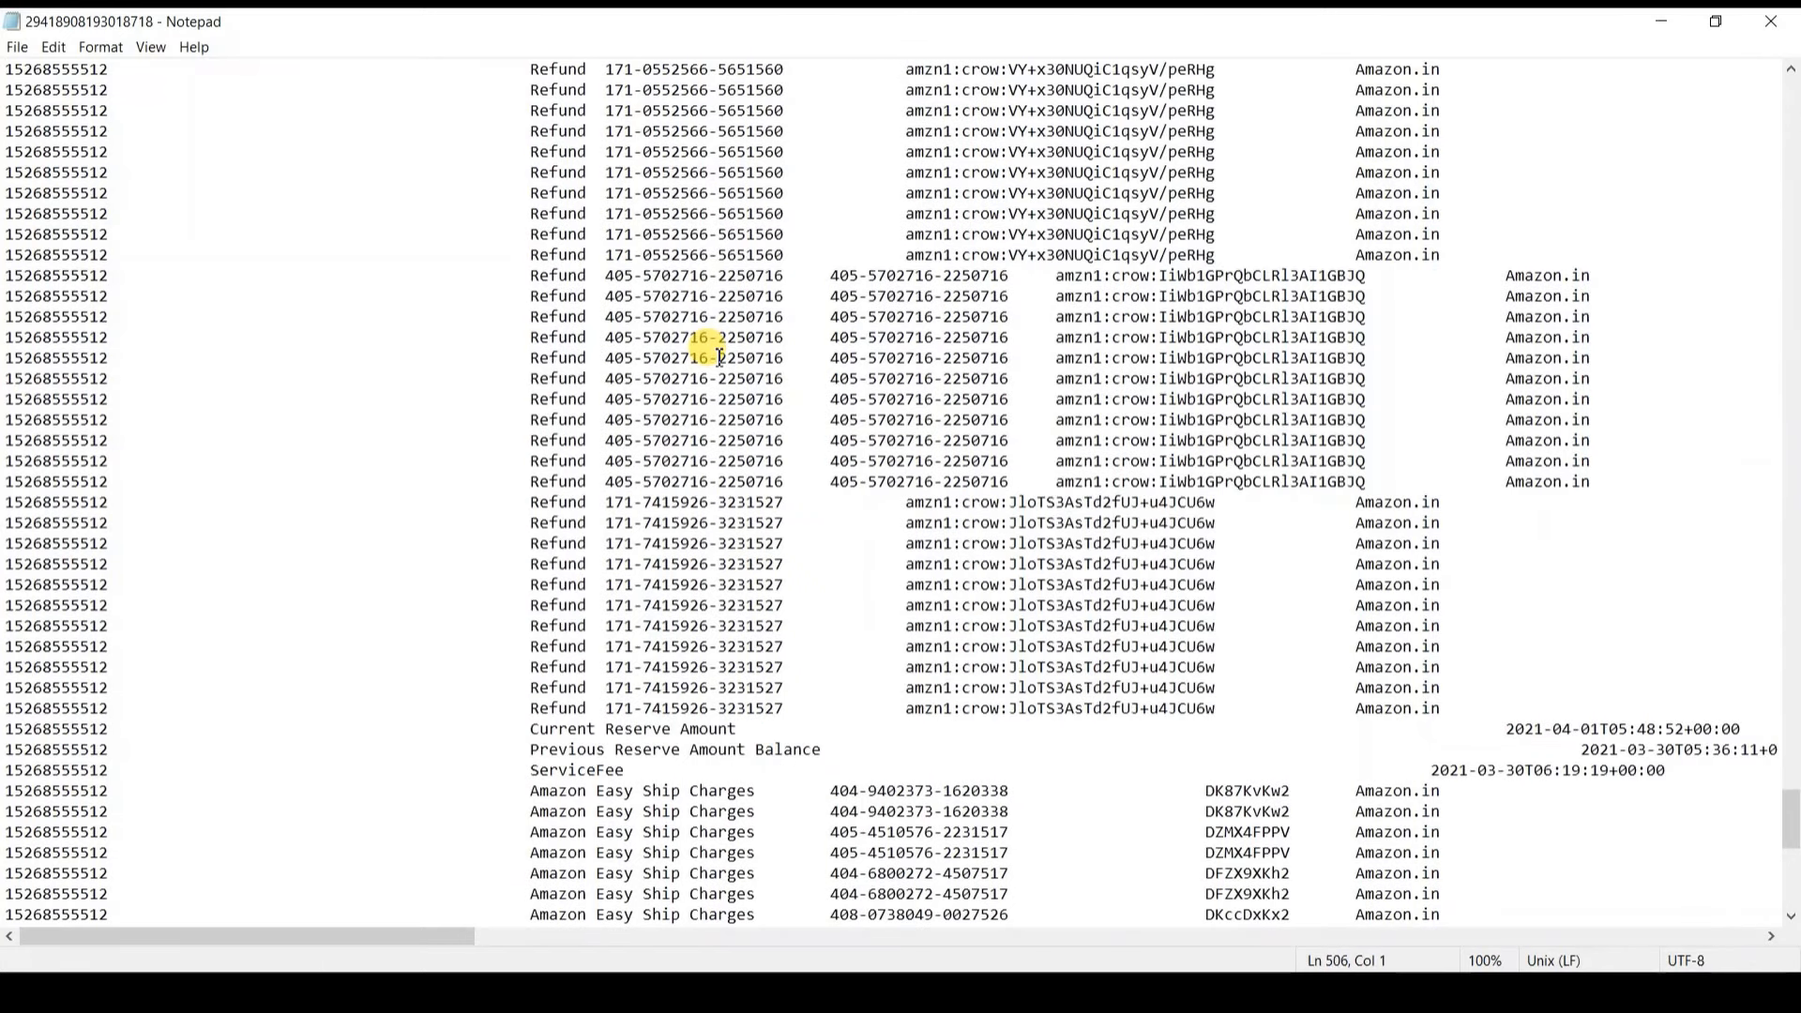
pyautogui.click(692, 728)
pyautogui.press('End')
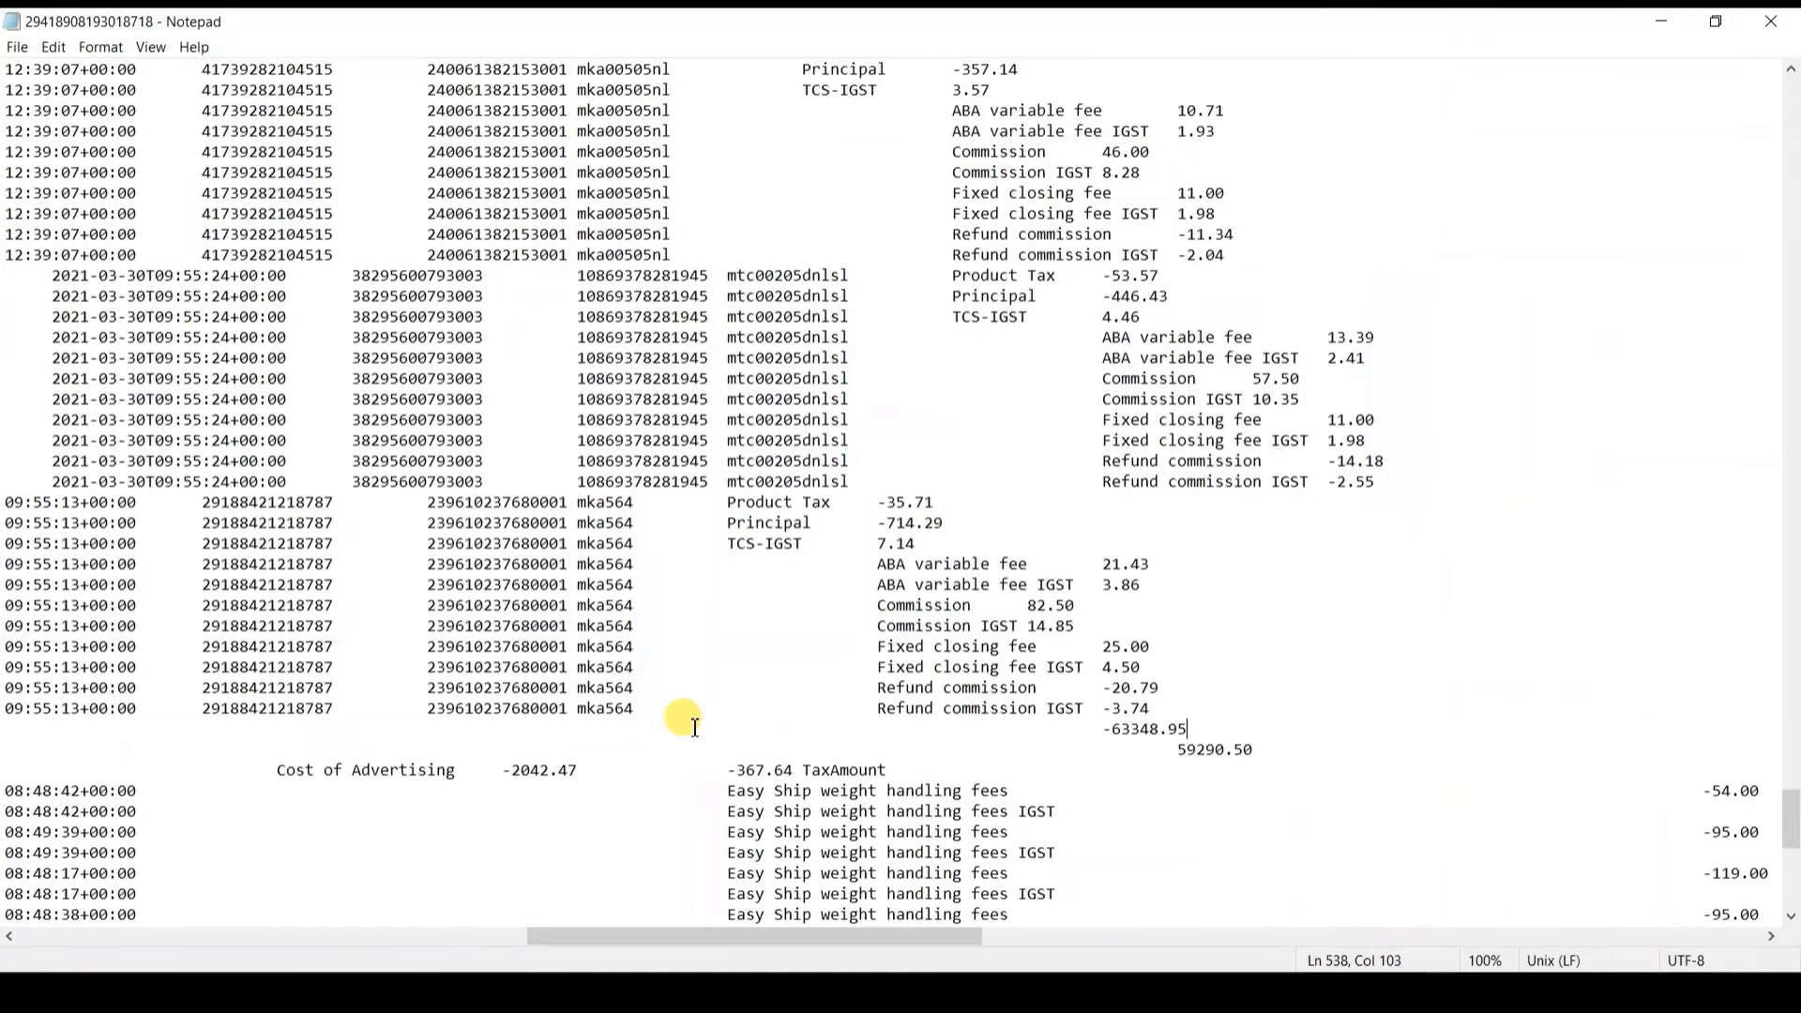
pyautogui.press('End')
pyautogui.hotkey('shift', 'Left')
pyautogui.hotkey('shift', 'Left')
pyautogui.hotkey('shift', 'Left')
pyautogui.hotkey('shift', 'Left')
pyautogui.hotkey('shift', 'Left')
pyautogui.hotkey('shift', 'Left')
pyautogui.hotkey('shift', 'Left')
pyautogui.hotkey('shift', 'Left')
pyautogui.hotkey('shift', 'Left')
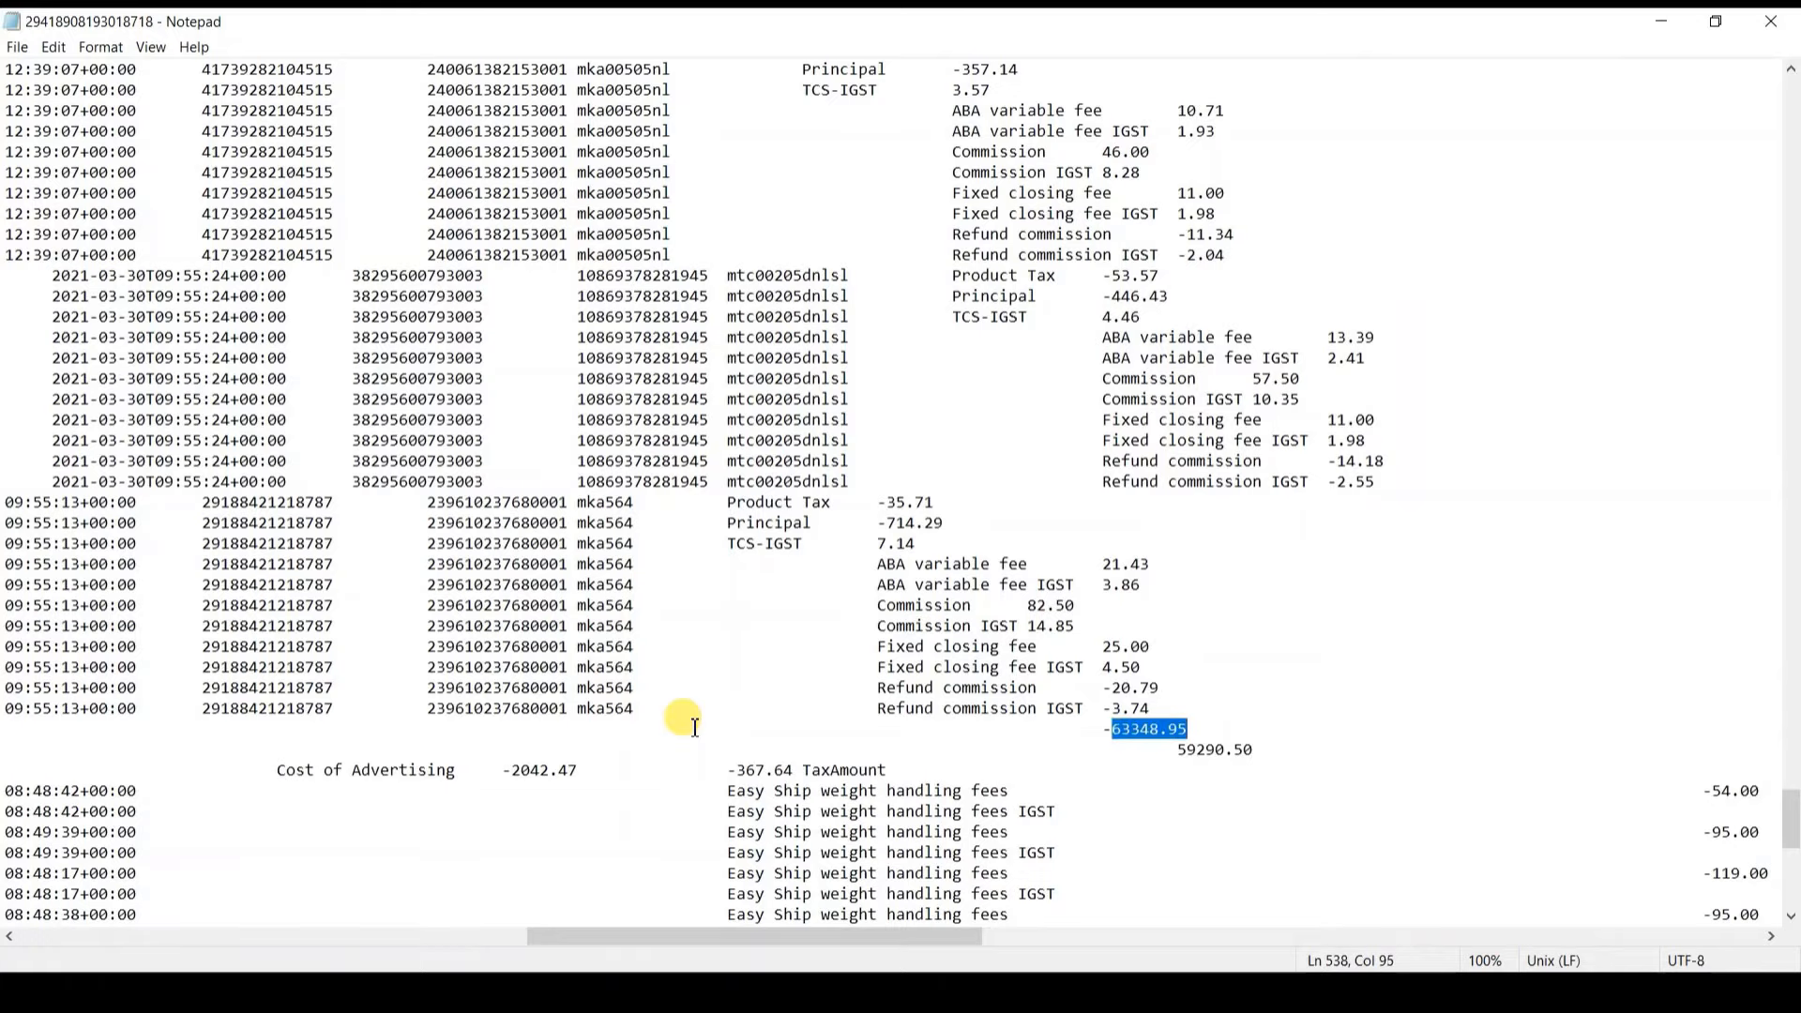
pyautogui.hotkey('ctrl', 'w')
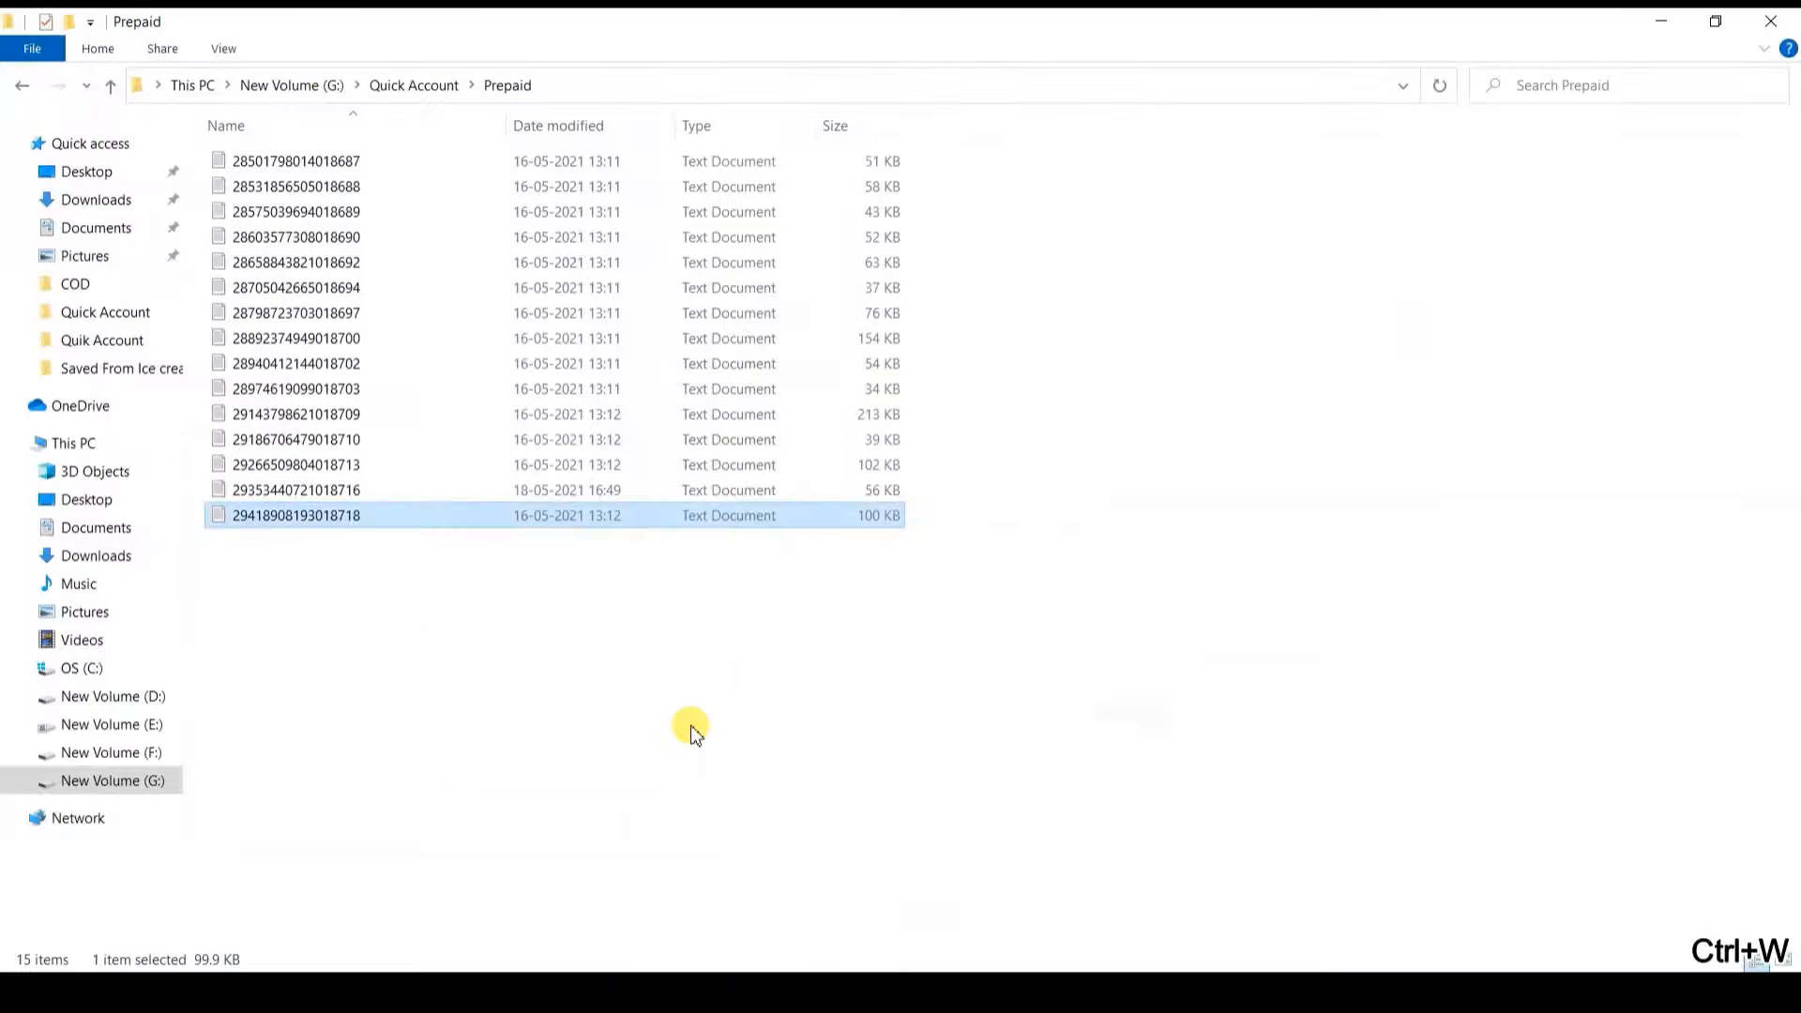
pyautogui.hotkey('alt', 'Tab')
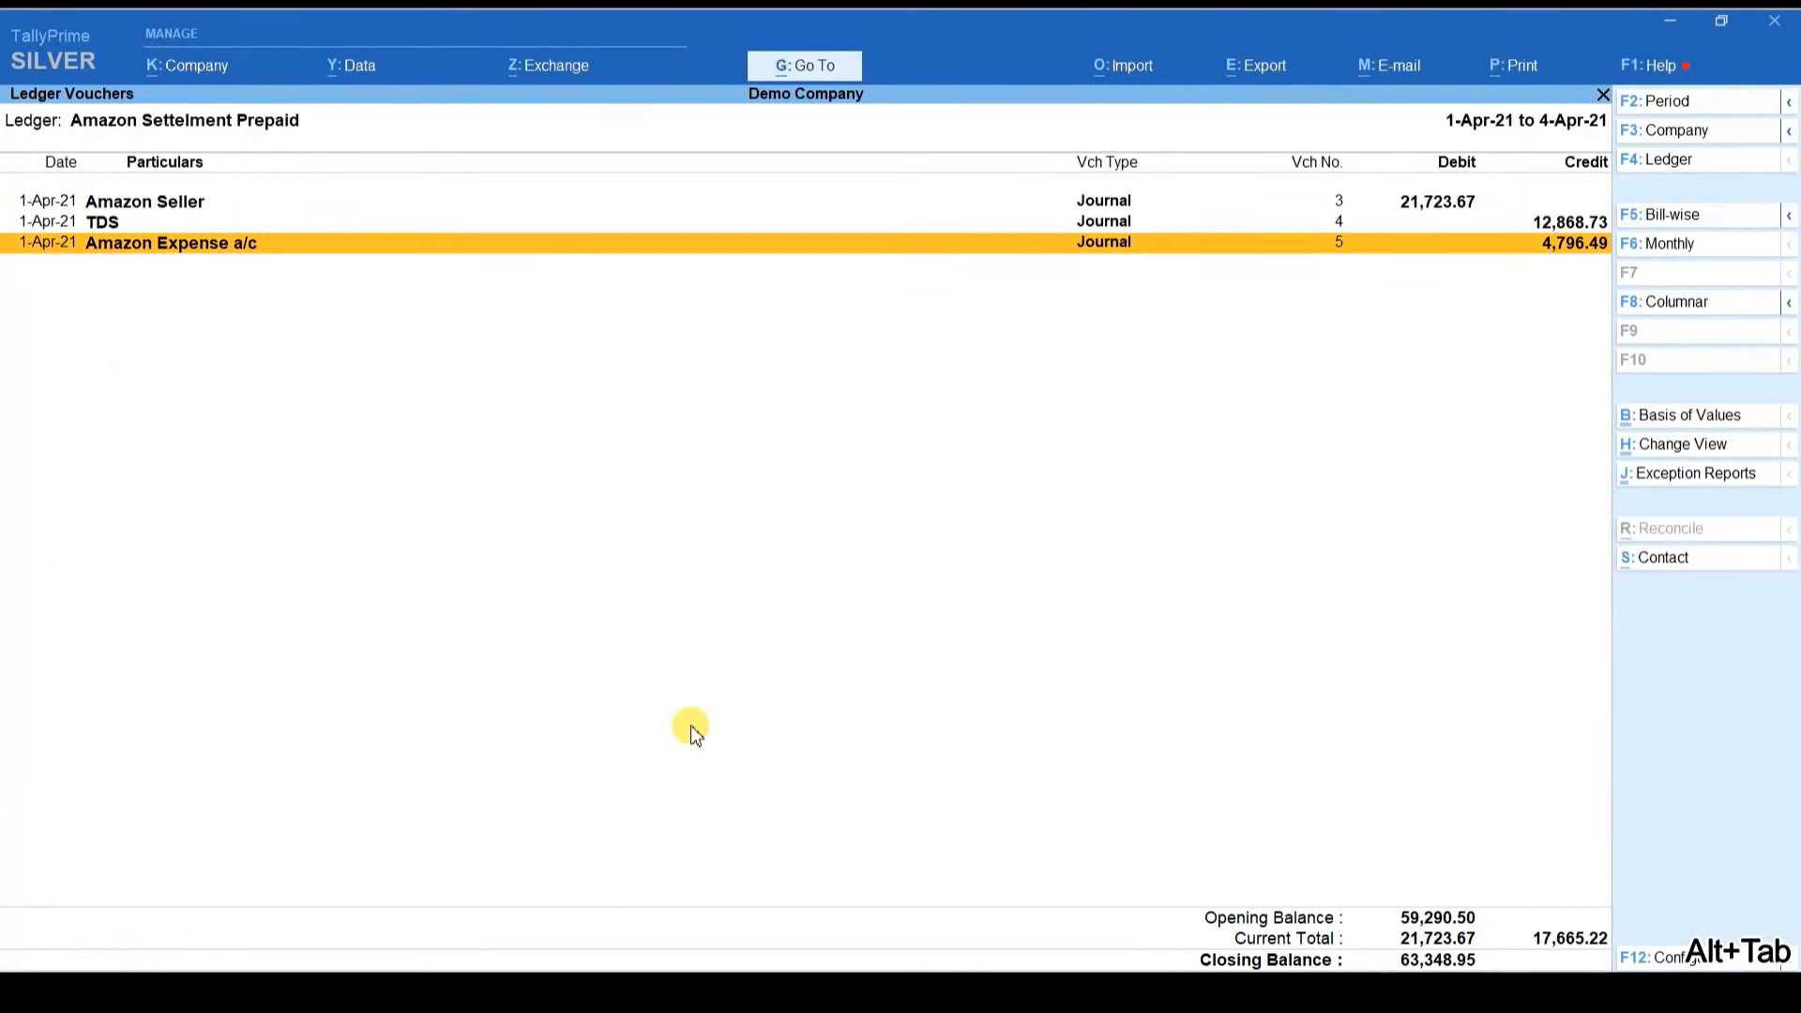
pyautogui.hotkey('alt', 'Tab')
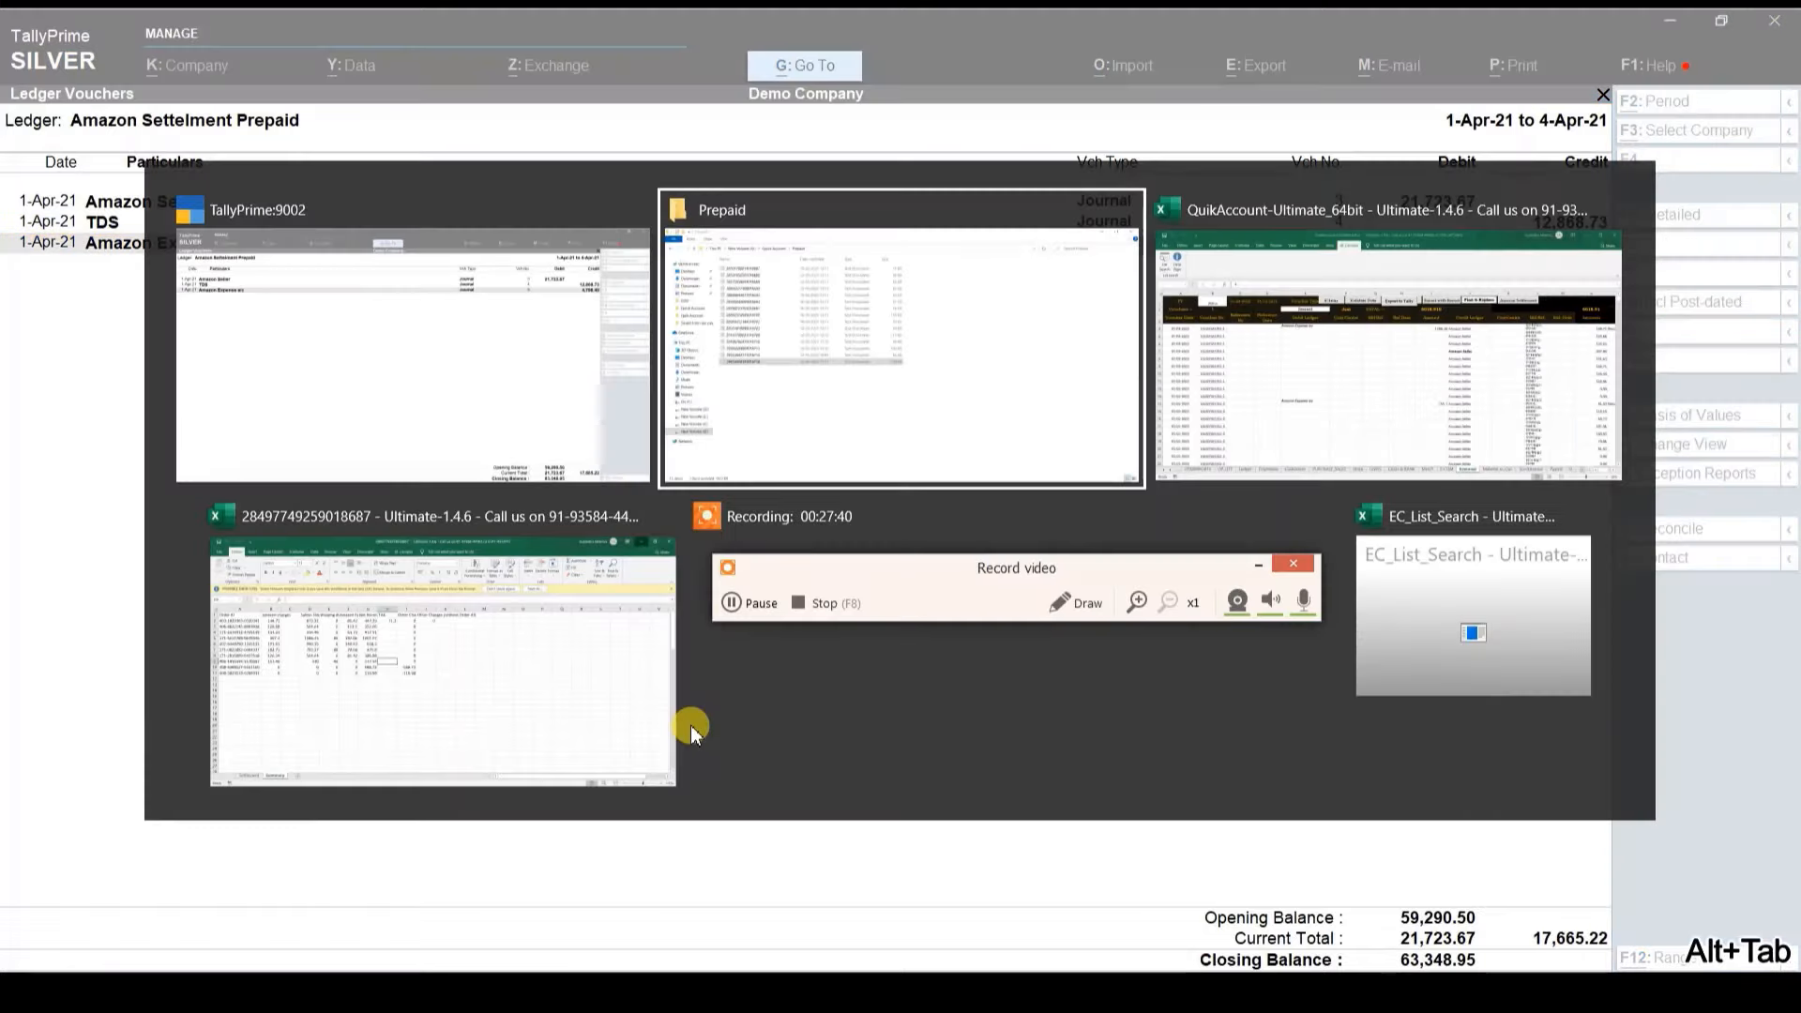
pyautogui.hotkey('alt', 'Left')
pyautogui.hotkey('alt', 'Right')
pyautogui.hotkey('alt', 'Down')
pyautogui.hotkey('alt', 'Left')
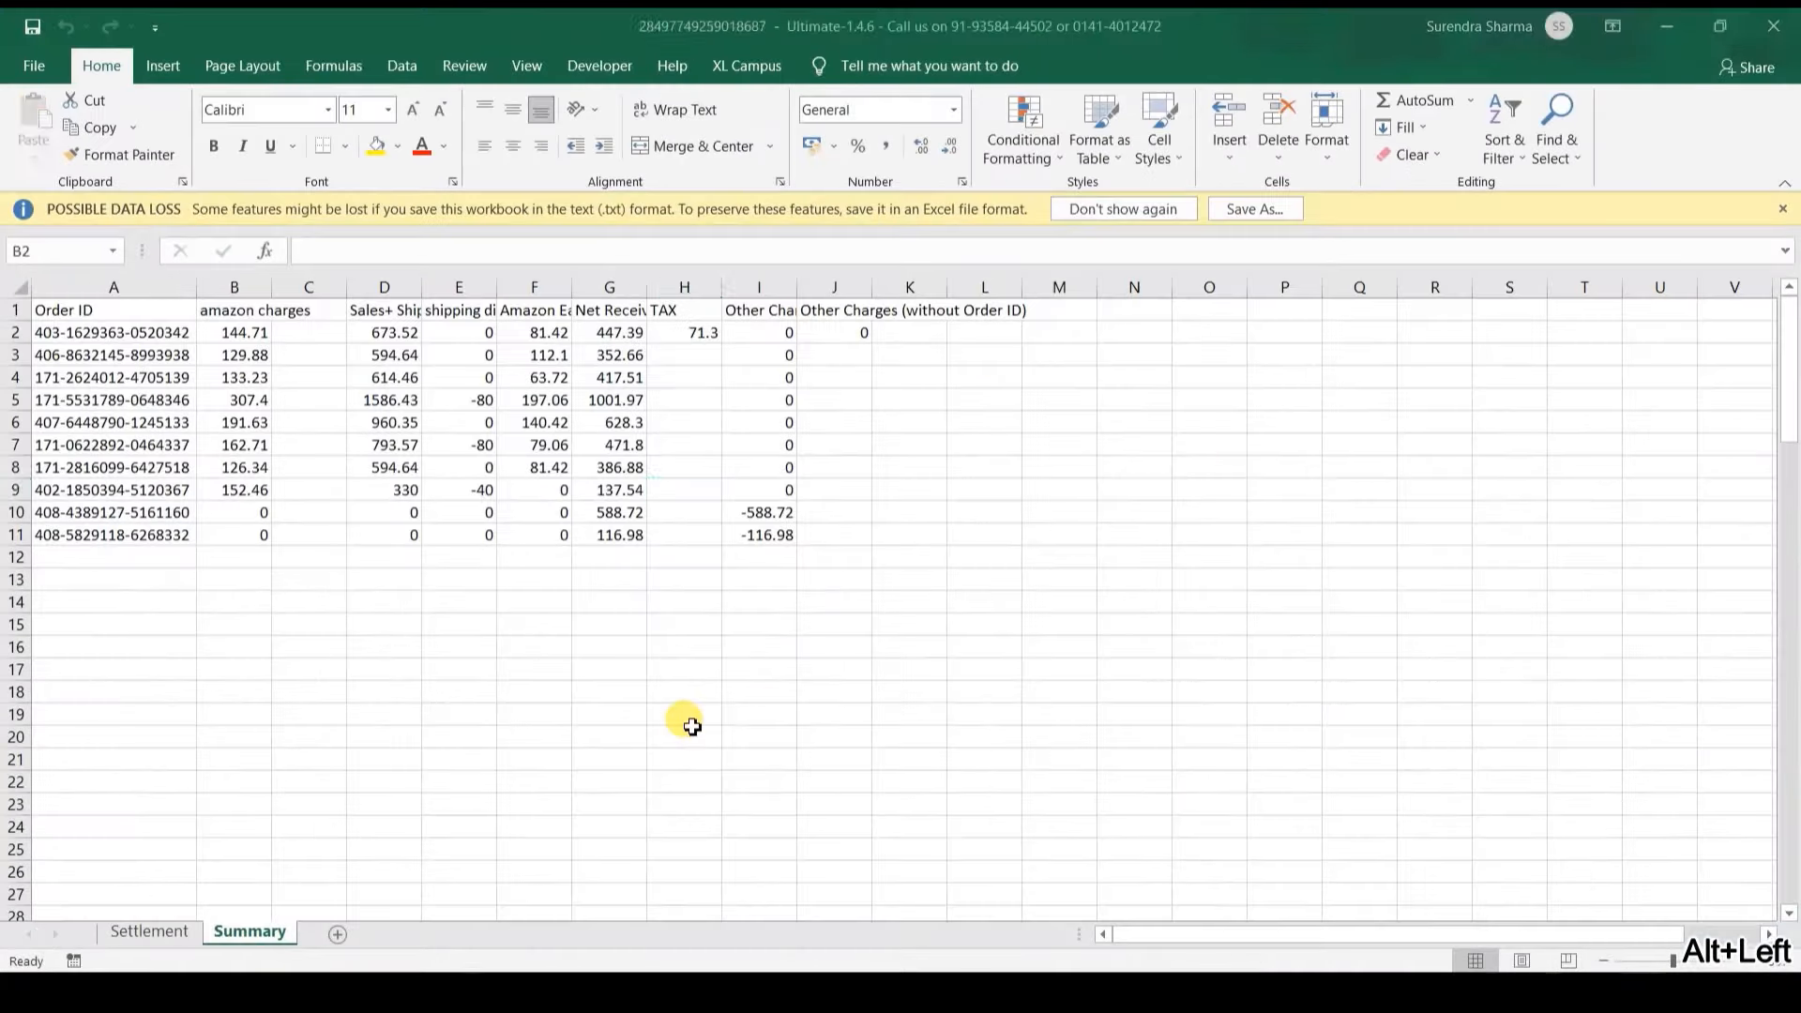
pyautogui.hotkey('alt', 'F4')
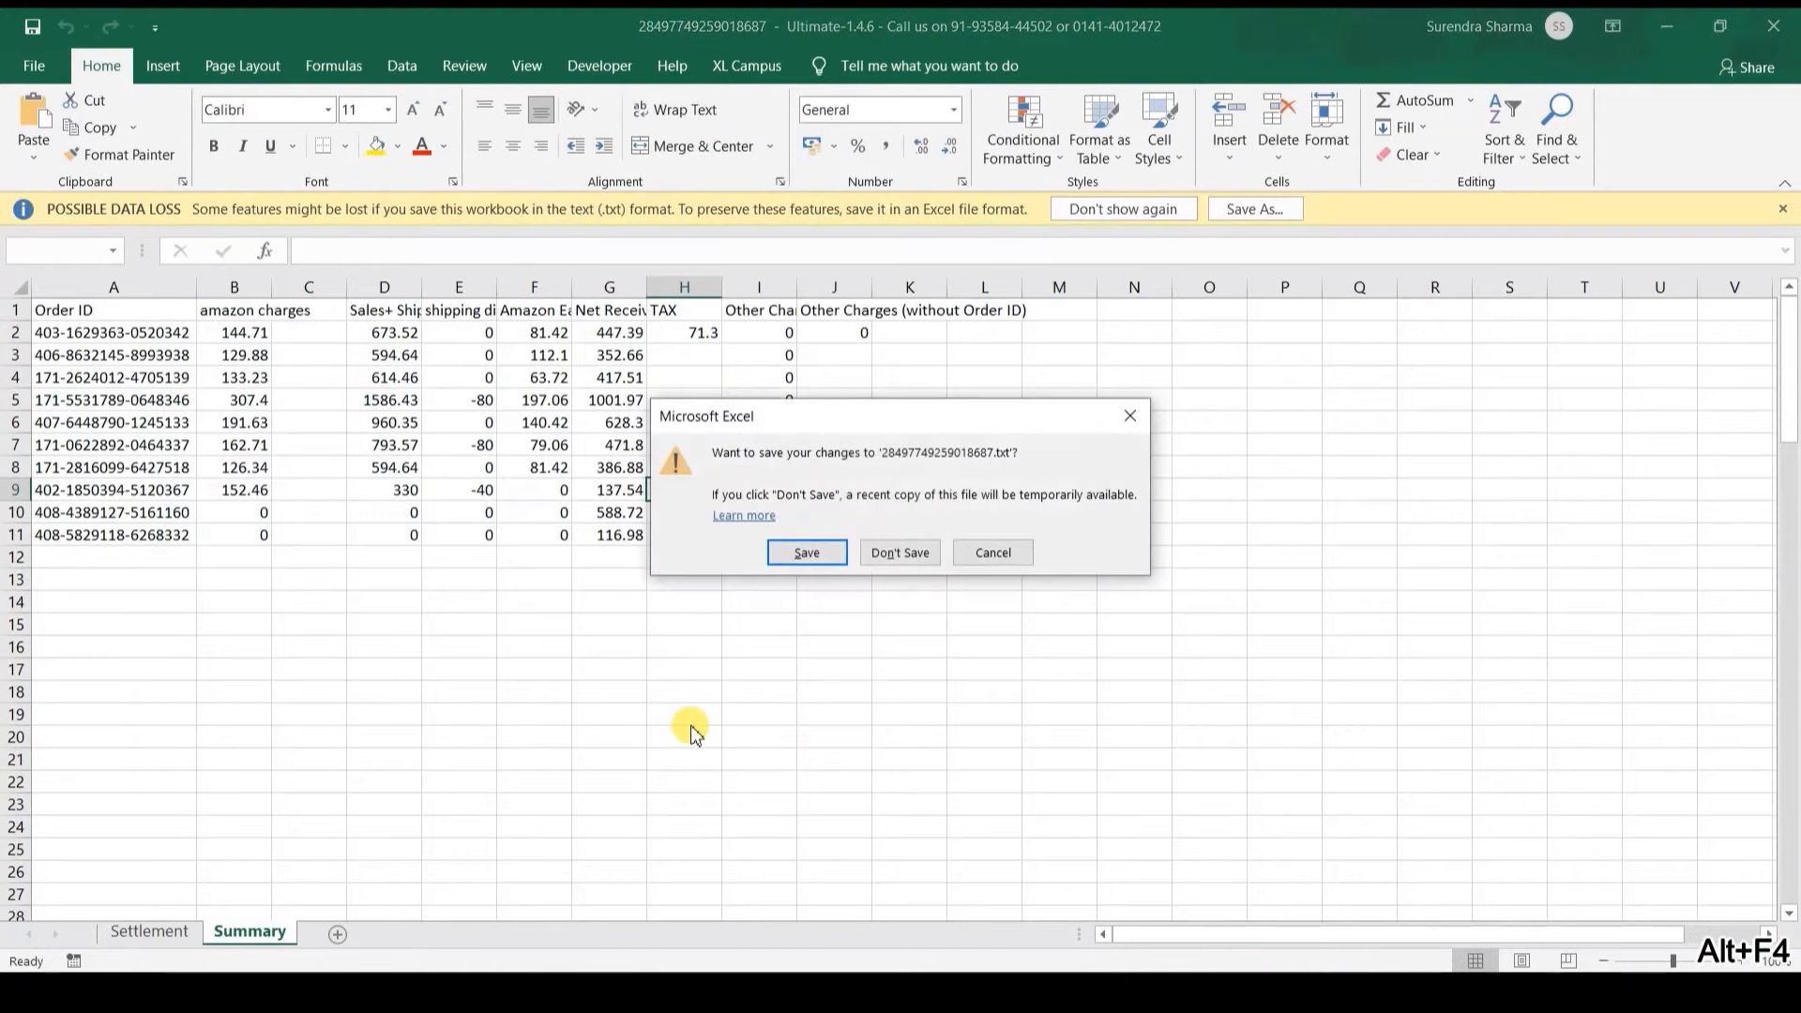
pyautogui.click(909, 559)
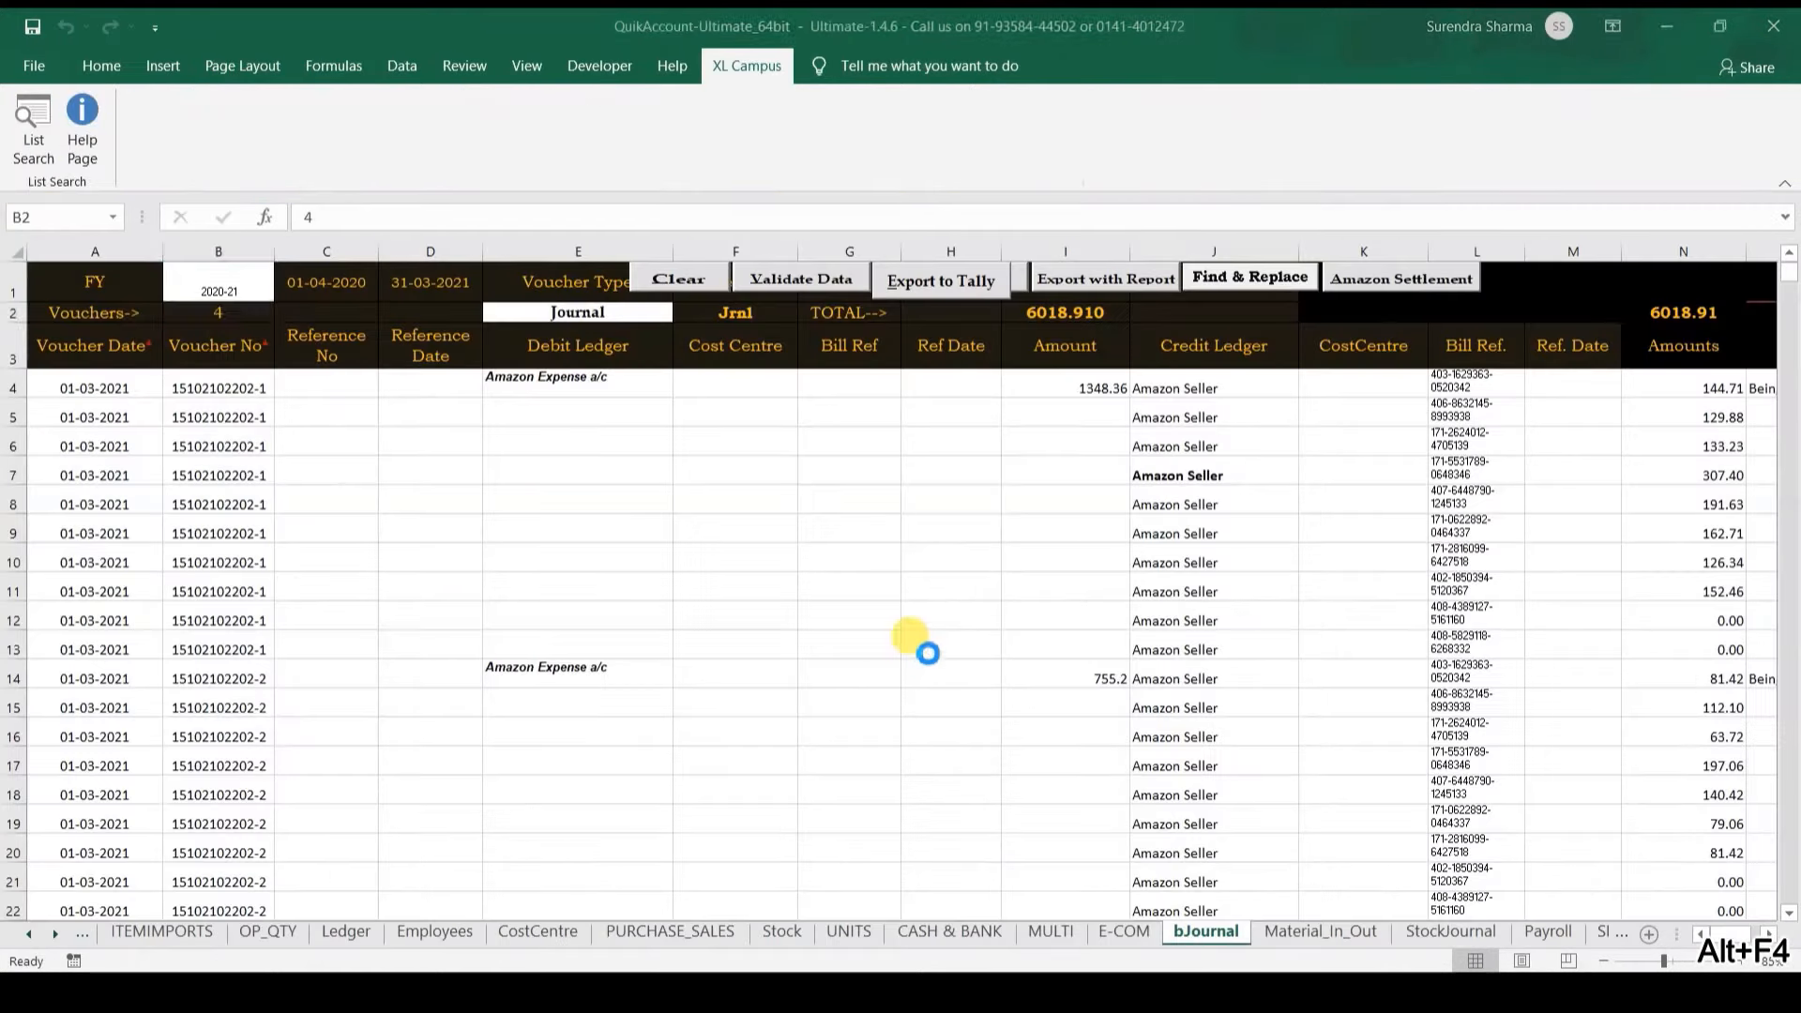
# Step: Close the Prepaid folder window and go back to TallyPrime's Prepaid ledger
pyautogui.hotkey('alt', 'Tab')
pyautogui.hotkey('alt', 'Left')
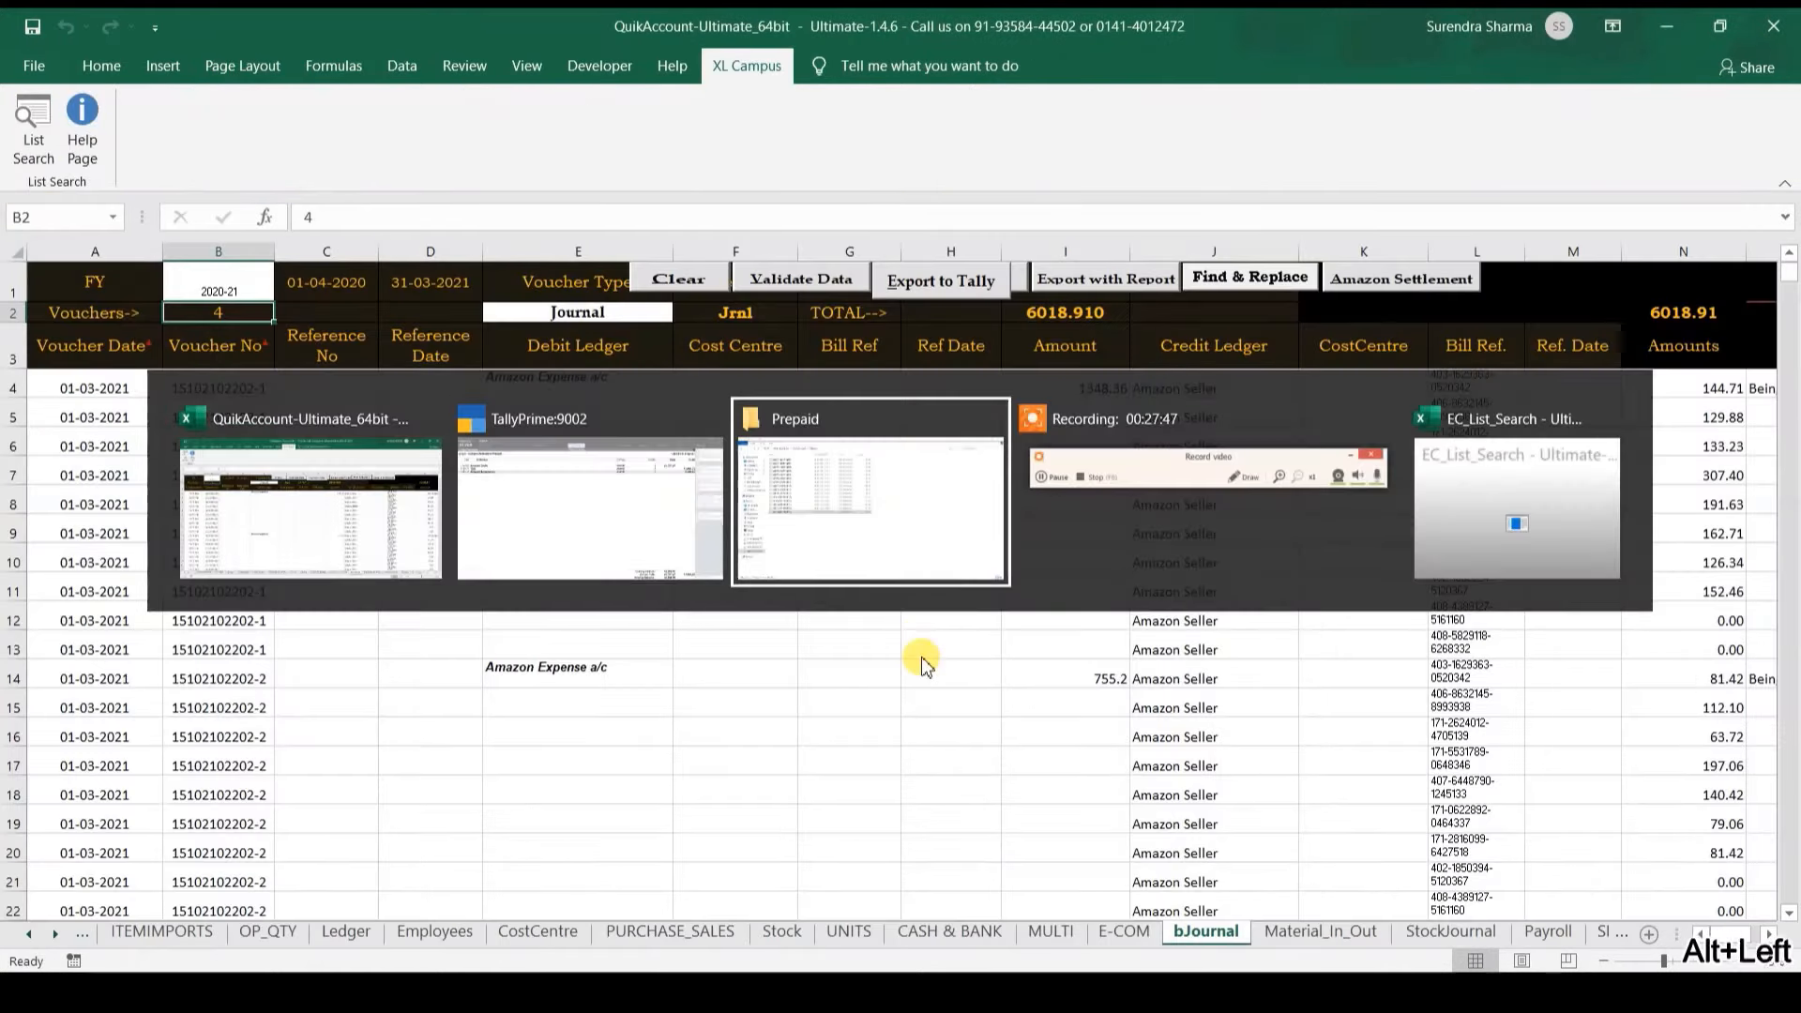
pyautogui.hotkey('alt', 'Right')
pyautogui.hotkey('alt', 'F4')
pyautogui.hotkey('alt', 'Tab')
pyautogui.hotkey('alt', 'Tab')
pyautogui.hotkey('alt', 'Left')
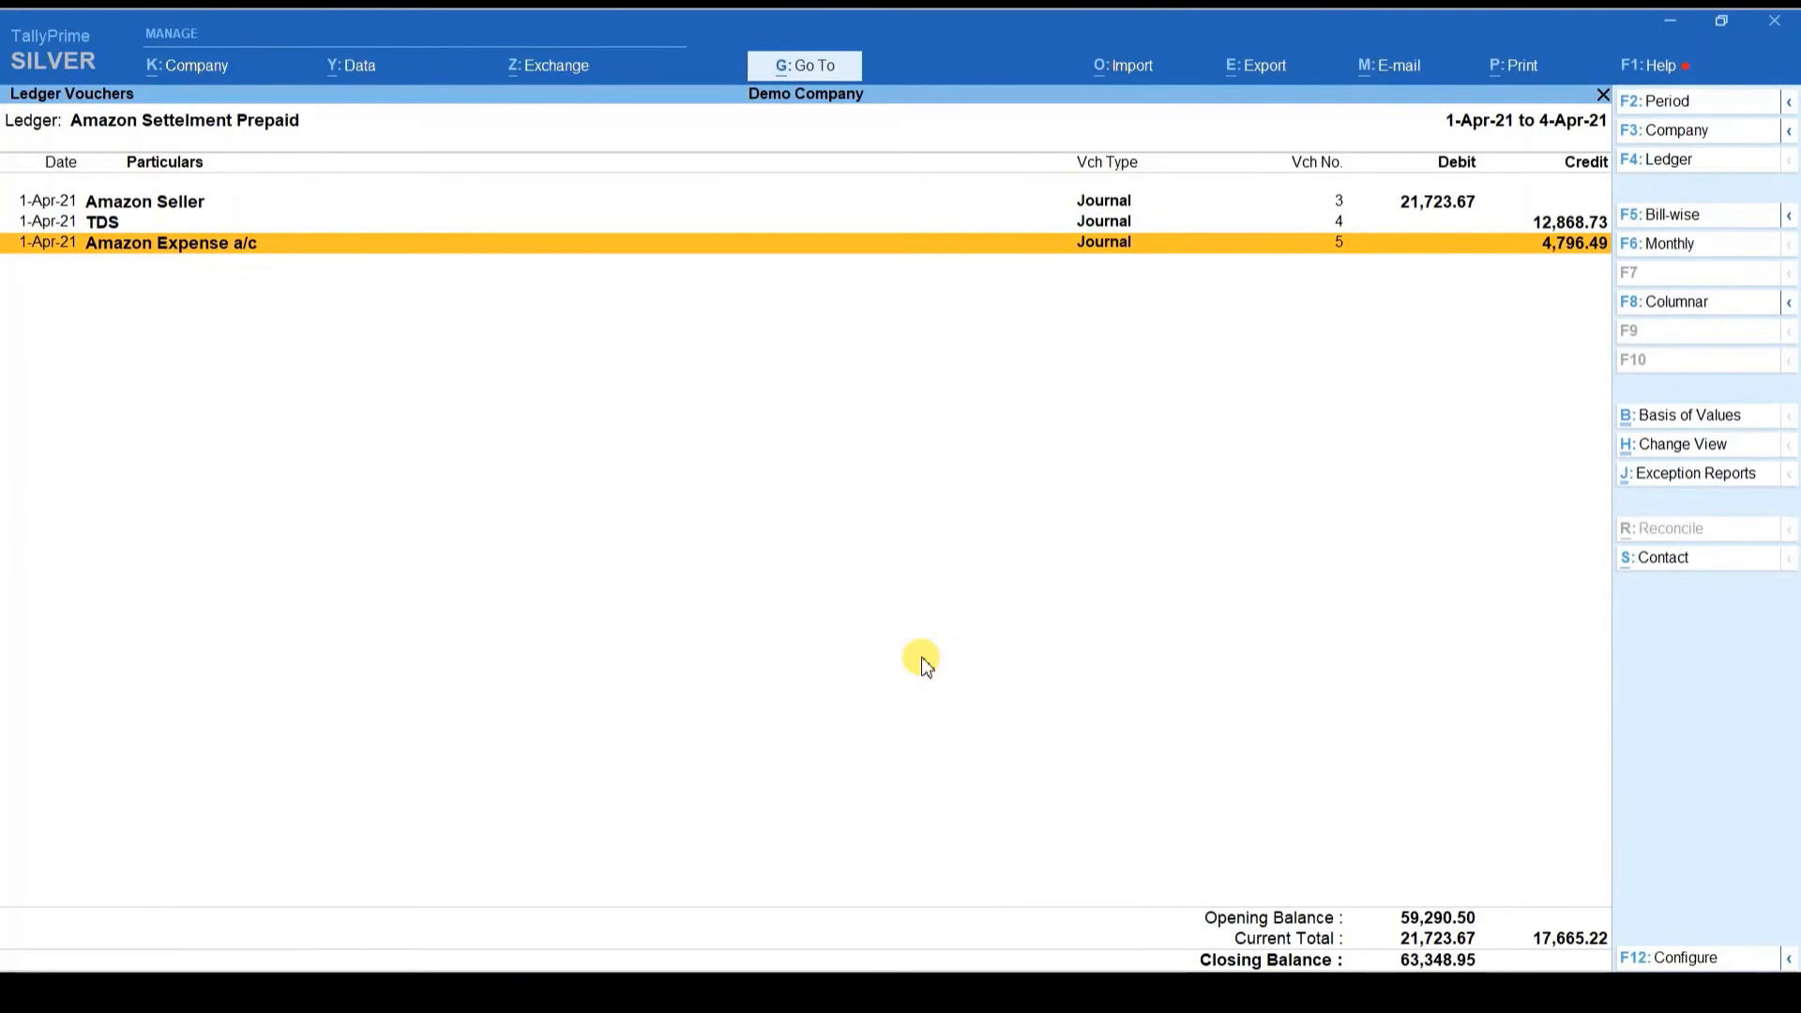
# Step: Use dal to open the Amazon Seller ledger vouchers for 1-Apr-21 to 4-Apr-21, closing at 3,999.51
pyautogui.press('Escape')
pyautogui.press('Escape')
pyautogui.press('Escape')
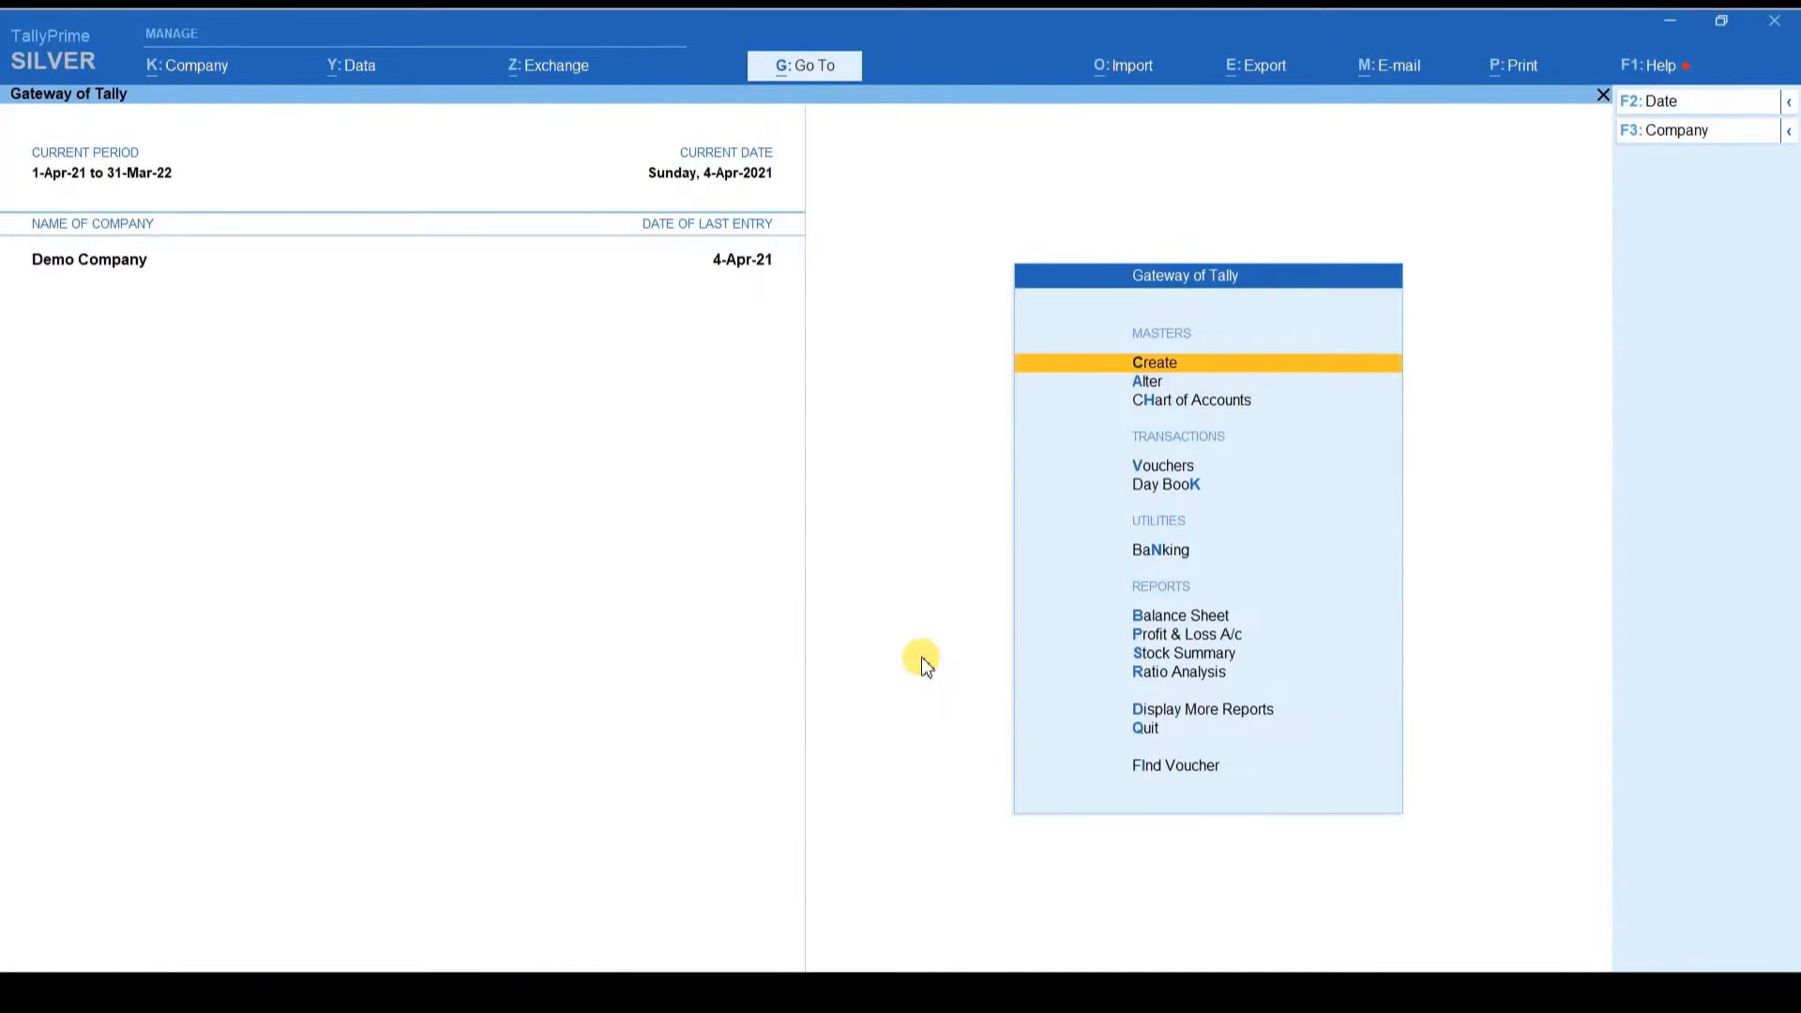
pyautogui.write('dalAmaz')
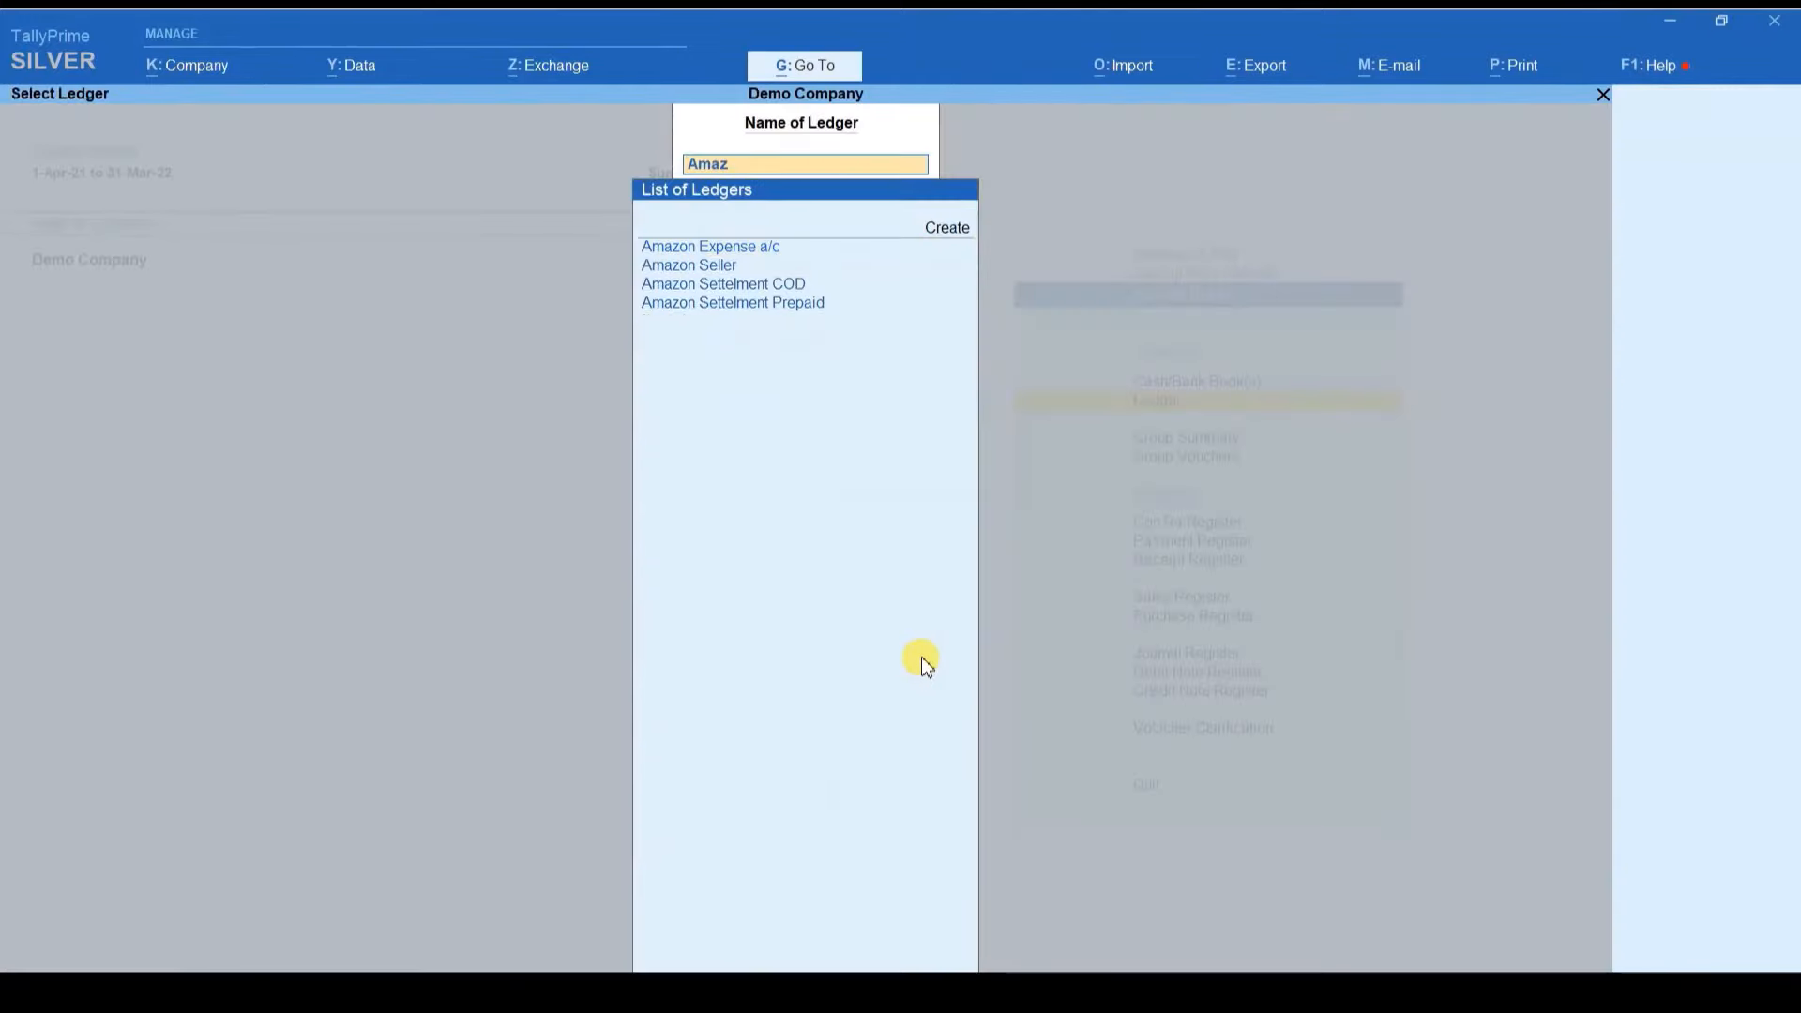
pyautogui.write('o')
pyautogui.press('Down')
pyautogui.press('Return')
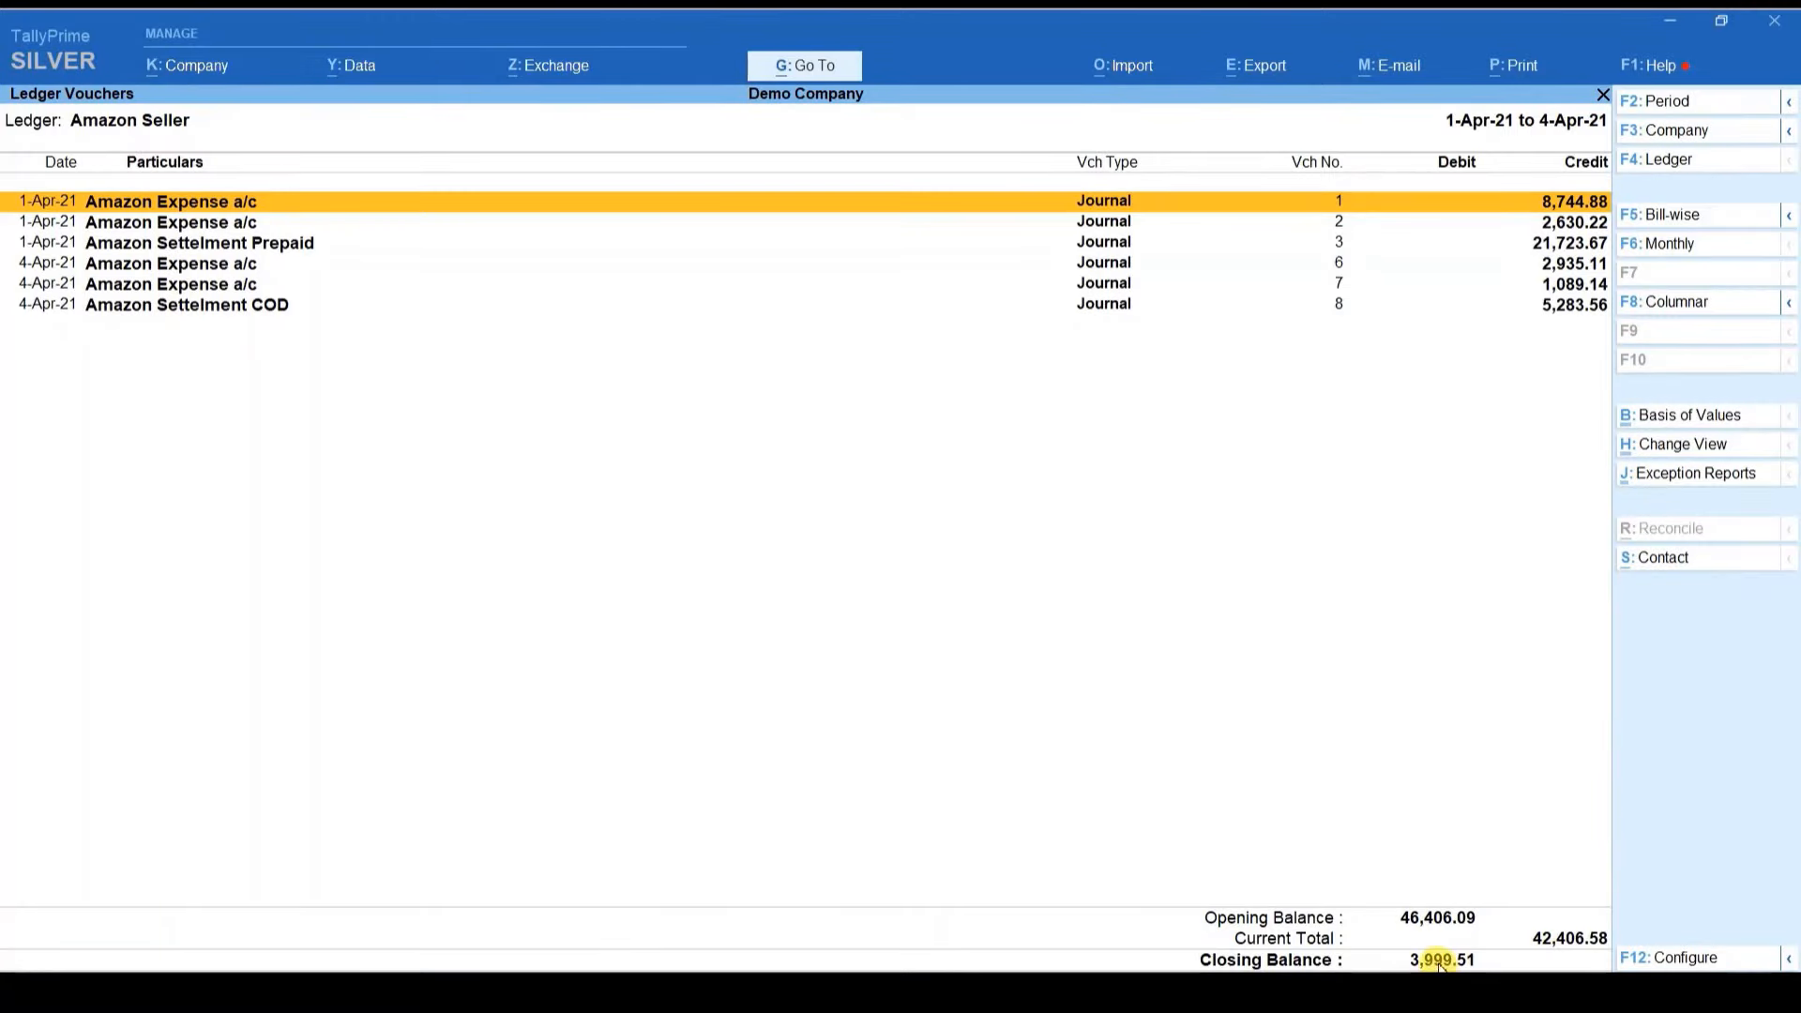
pyautogui.moveTo(1407, 992)
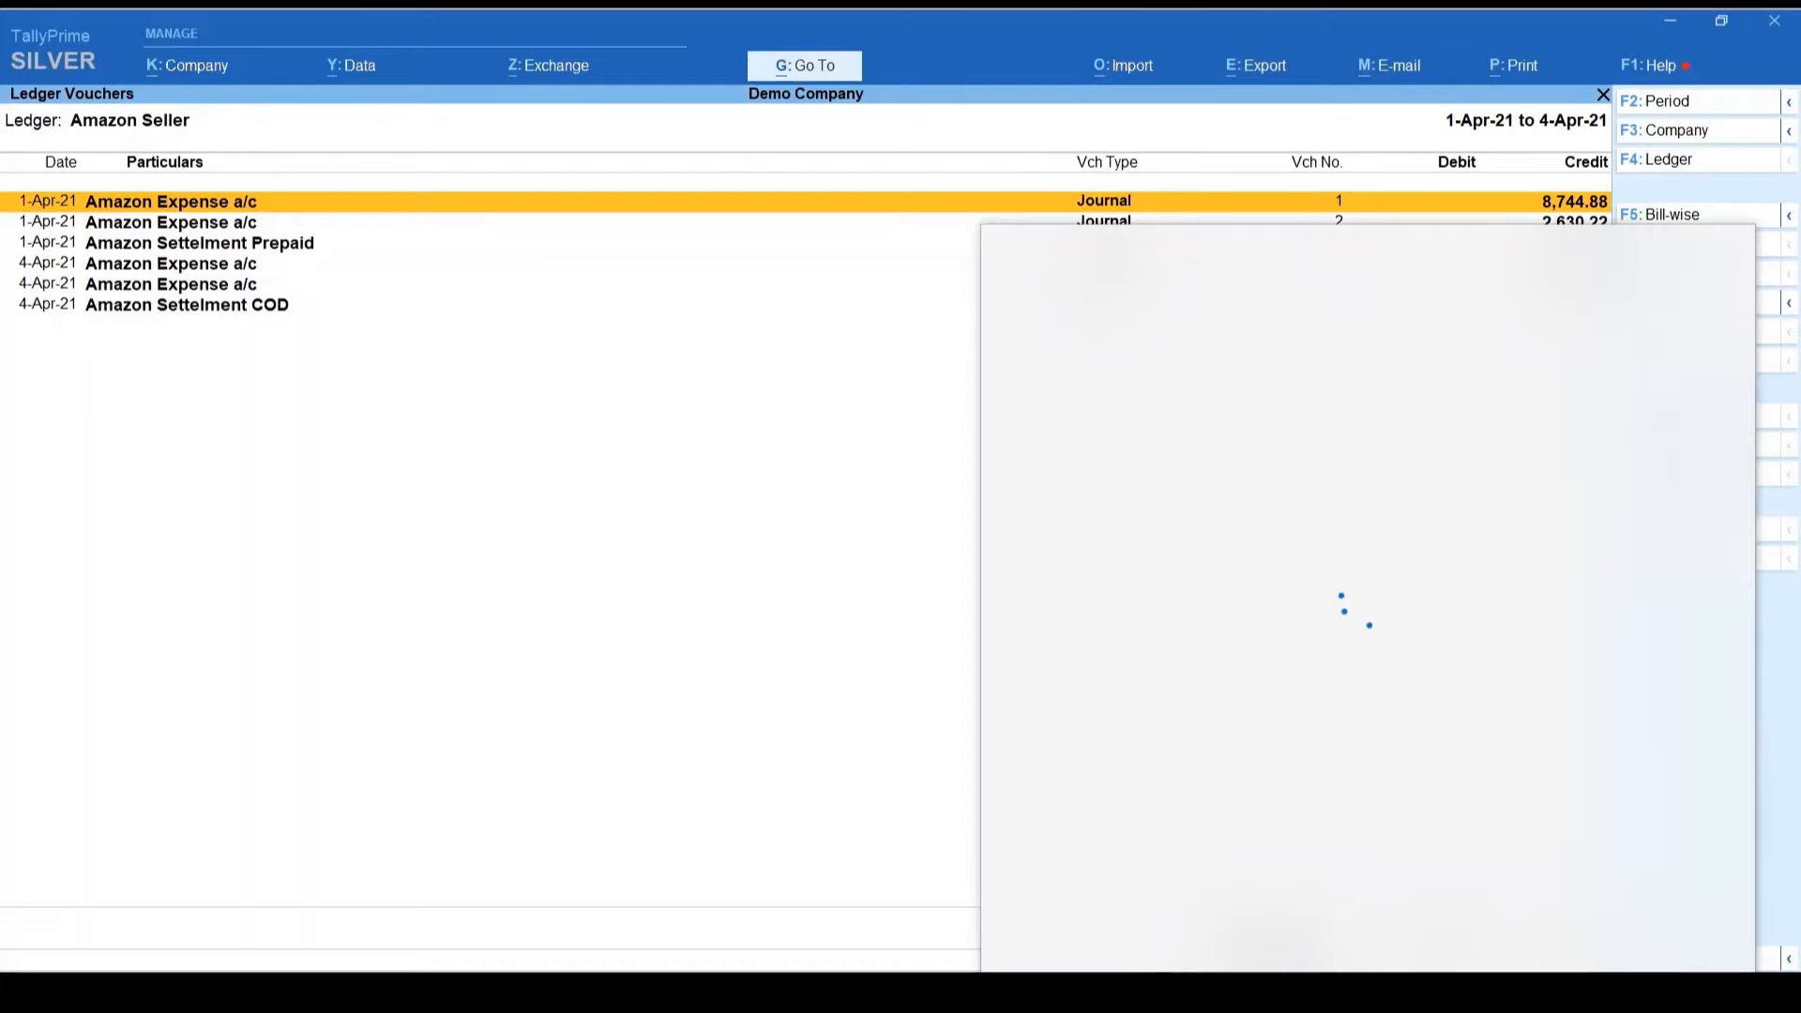
pyautogui.press('Escape')
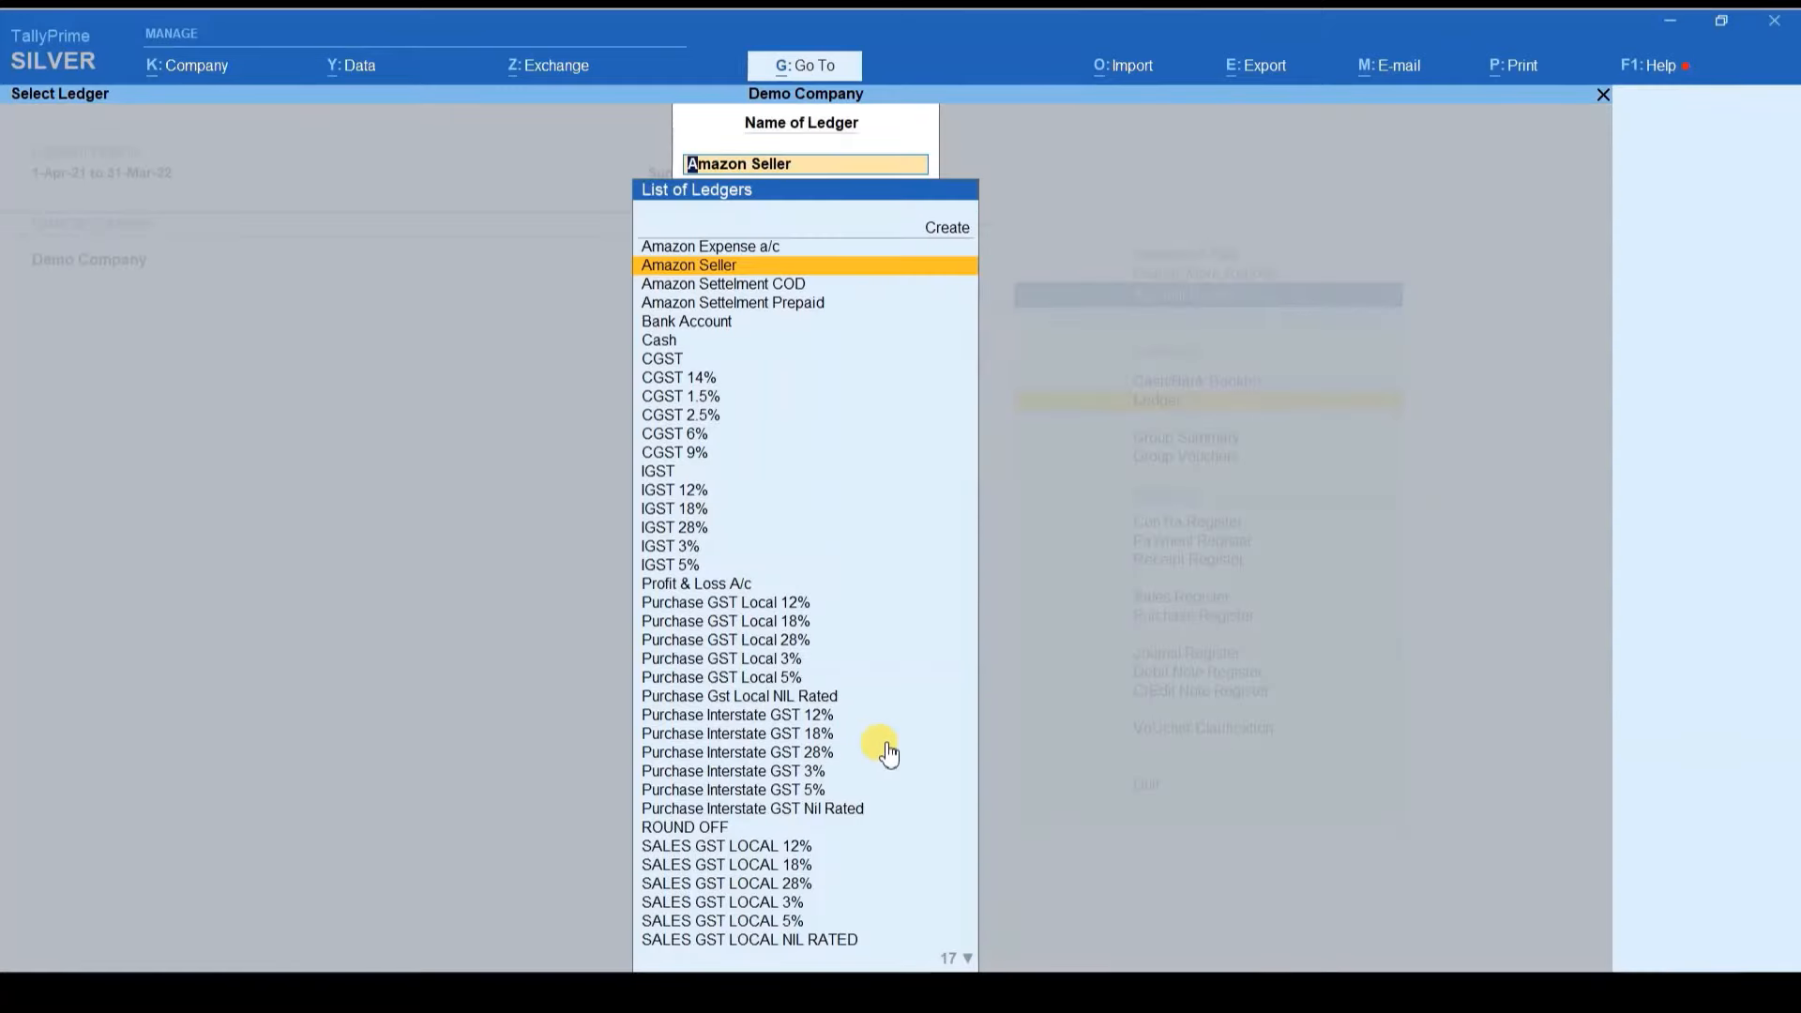
pyautogui.press('Return')
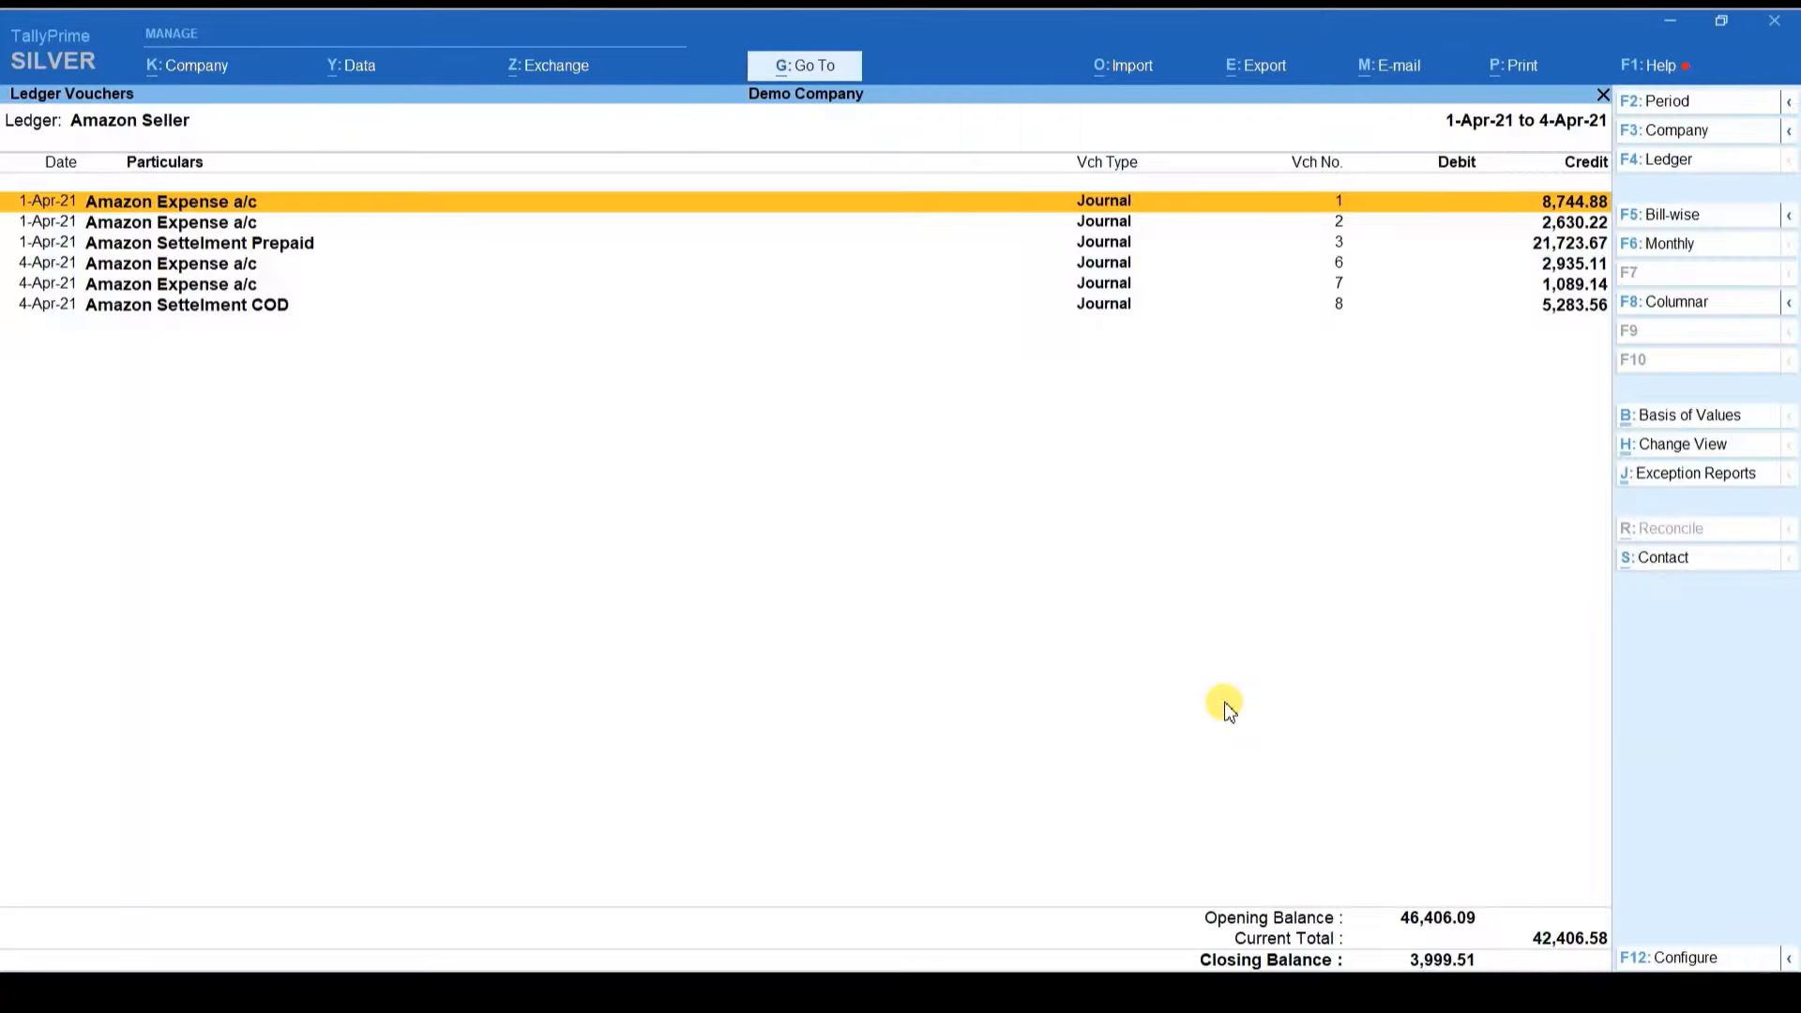
# Step: Show Amazon Seller bill-wise and inspect the journals settling the first bill
pyautogui.click(1657, 218)
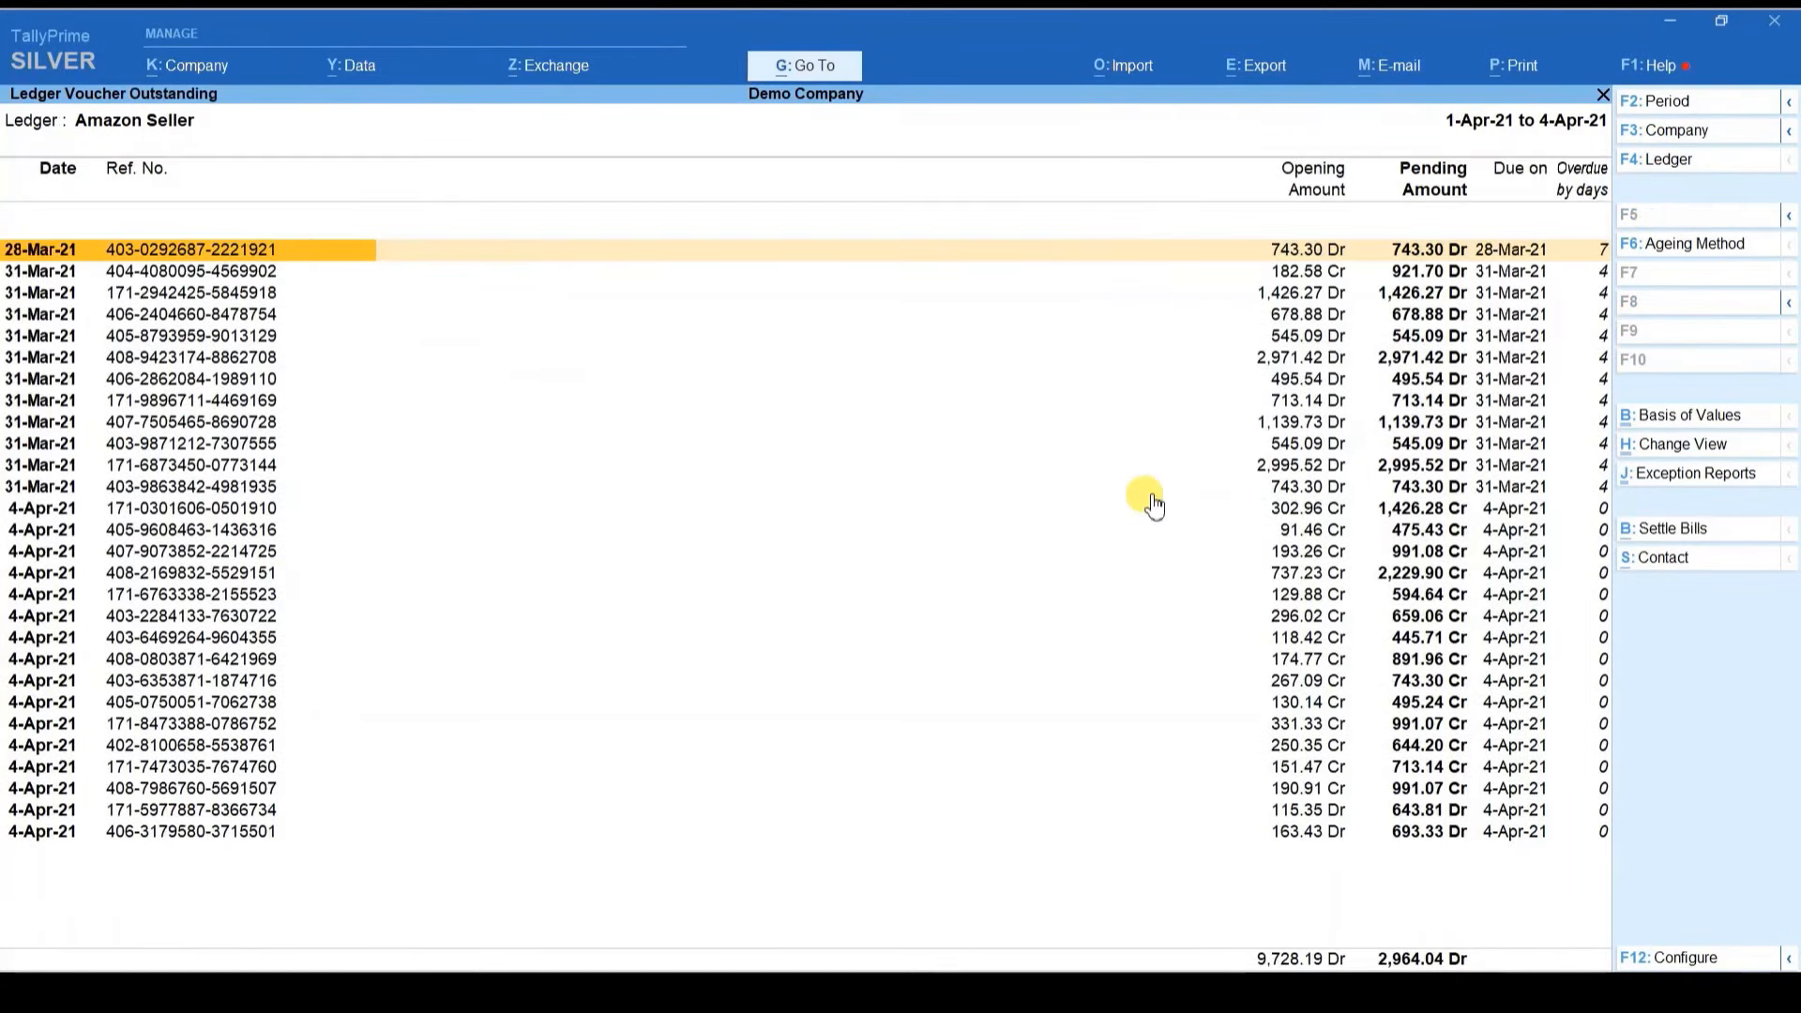
pyautogui.press('Down')
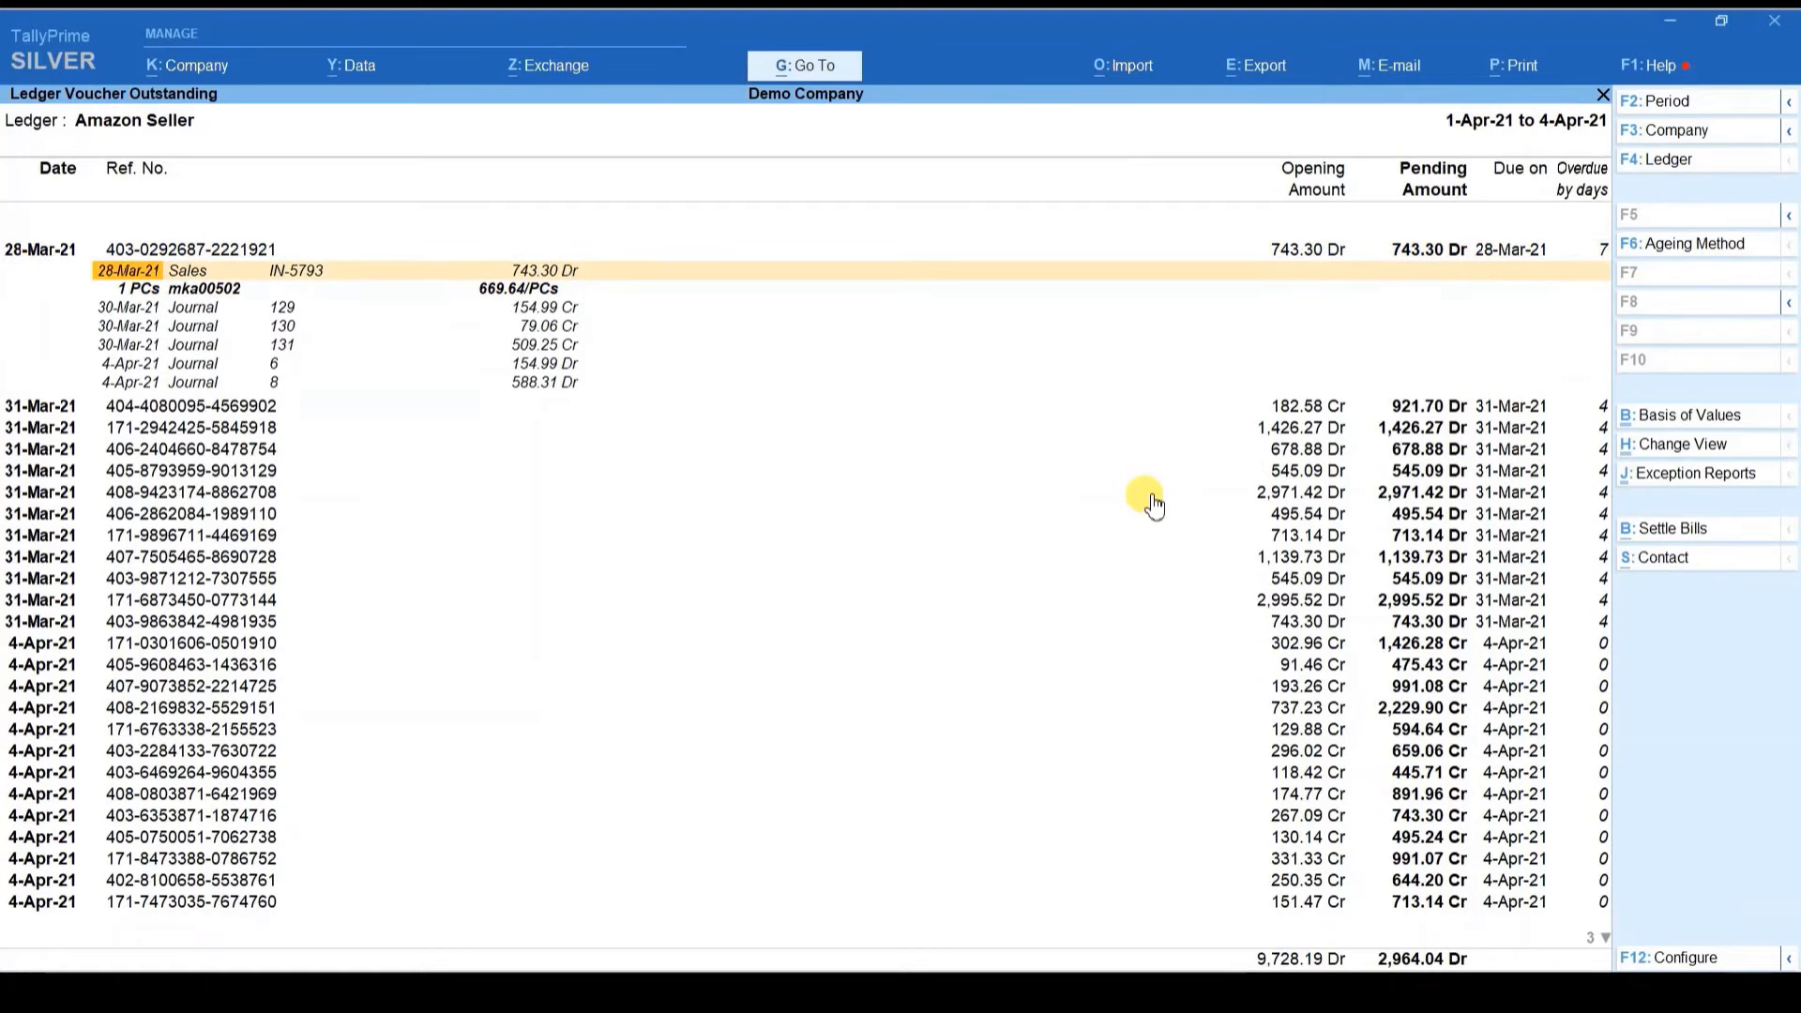
pyautogui.press('Down')
pyautogui.press('Down')
pyautogui.press('Down')
pyautogui.press('Down')
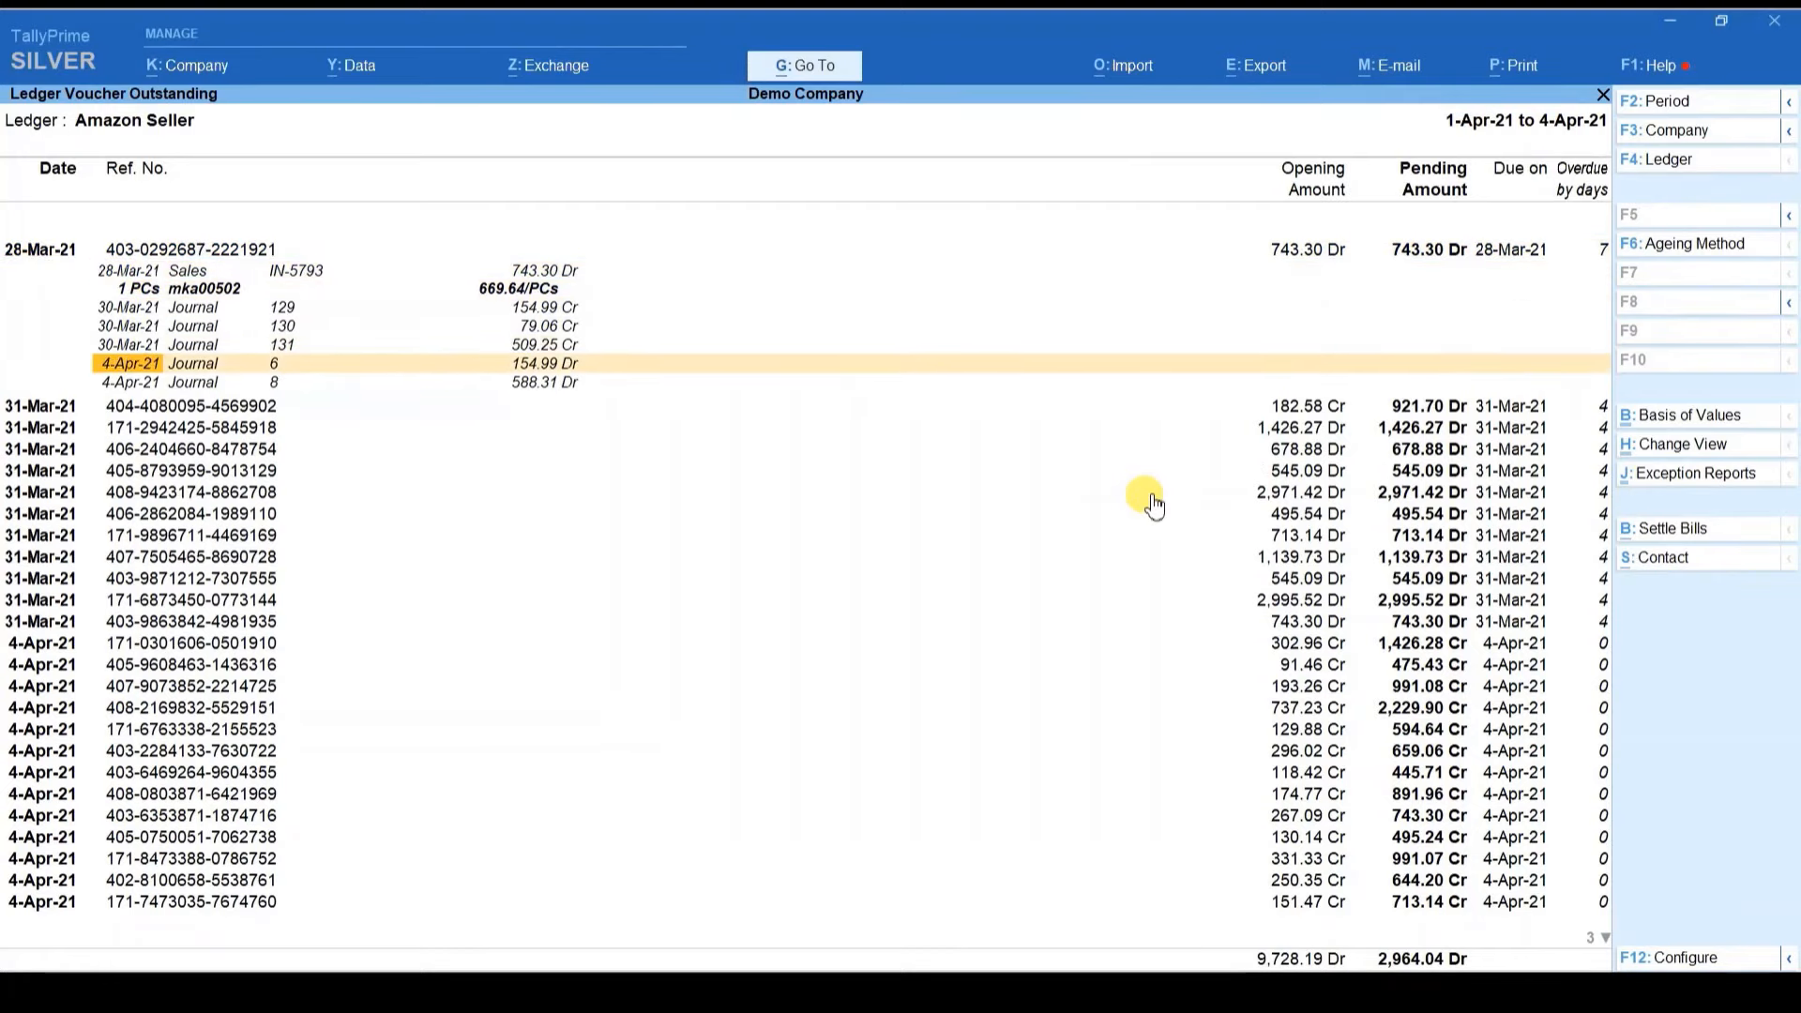
pyautogui.press('Up')
pyautogui.press('Up')
pyautogui.press('Up')
pyautogui.press('Up')
pyautogui.press('Up')
pyautogui.press('Up')
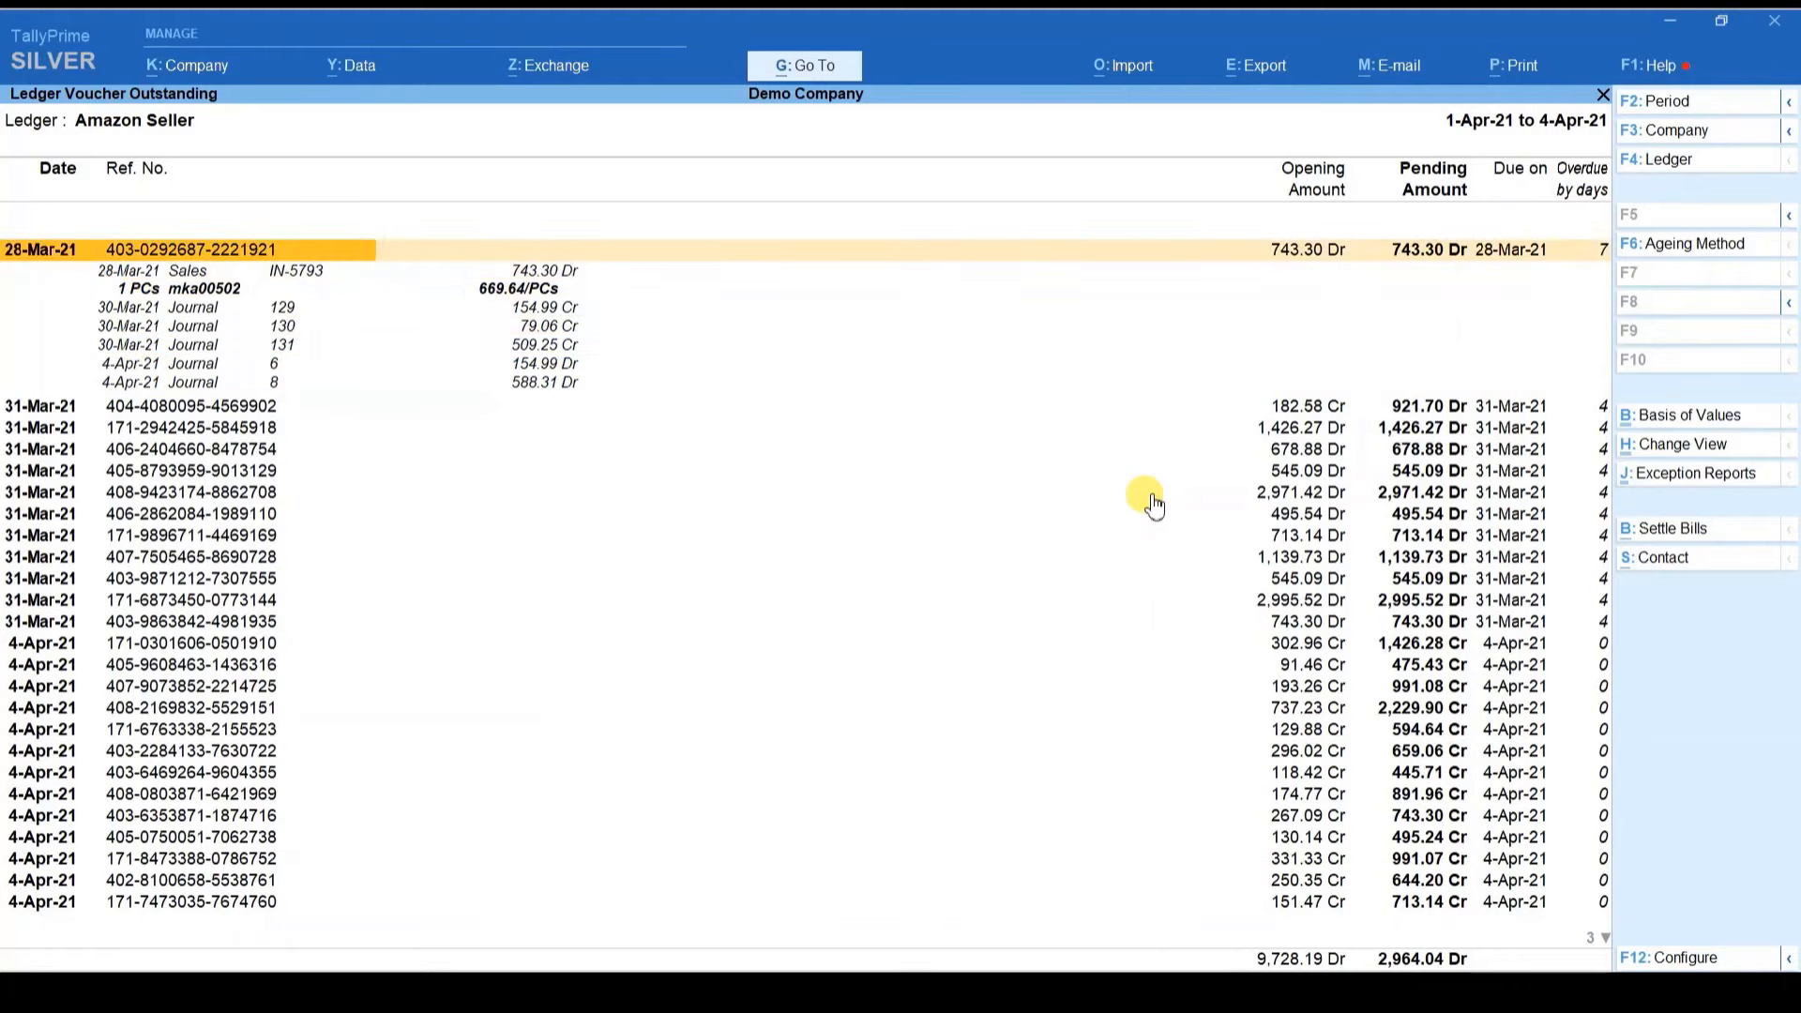
pyautogui.hotkey('shift', 'Return')
# Step: Browse the remaining 31-Mar-21 outstanding bills, then return to the QuikAccount E-COM sheet
pyautogui.press('Down')
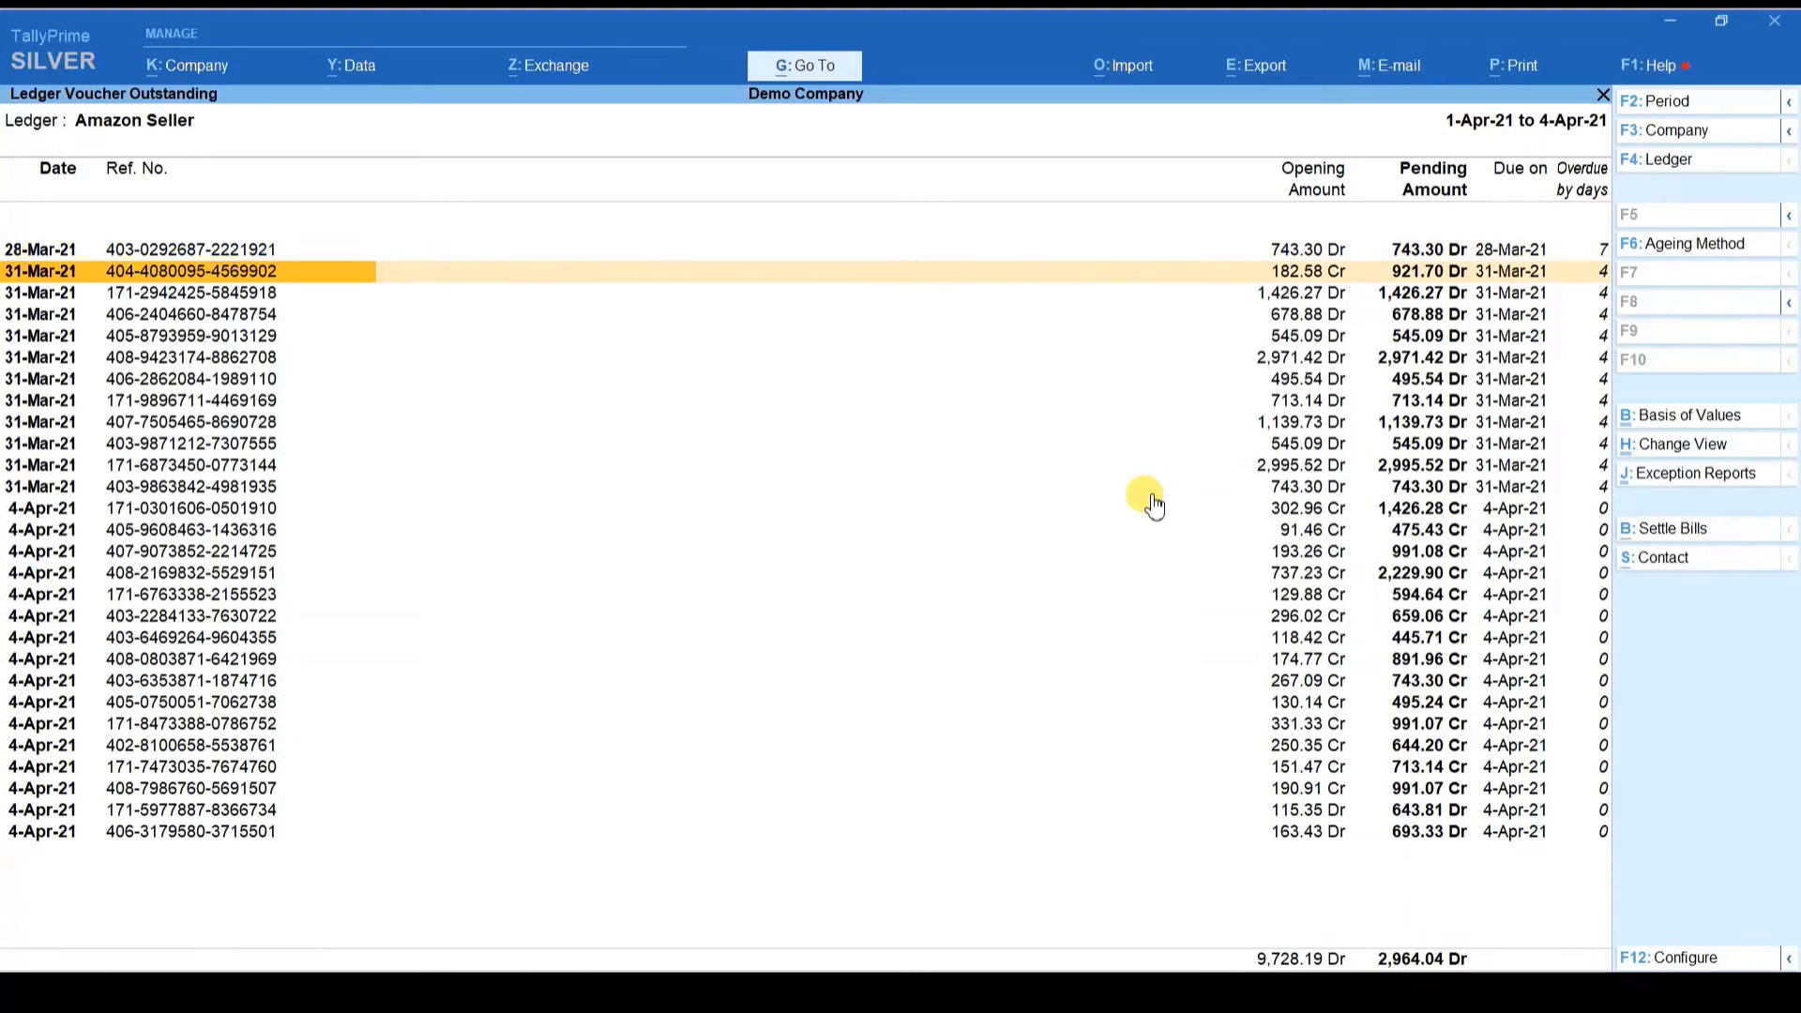
pyautogui.press('Down')
pyautogui.press('Down')
pyautogui.press('Up')
pyautogui.press('Up')
pyautogui.press('Down')
pyautogui.press('Down')
pyautogui.press('Down')
pyautogui.press('Down')
pyautogui.press('Down')
pyautogui.press('Down')
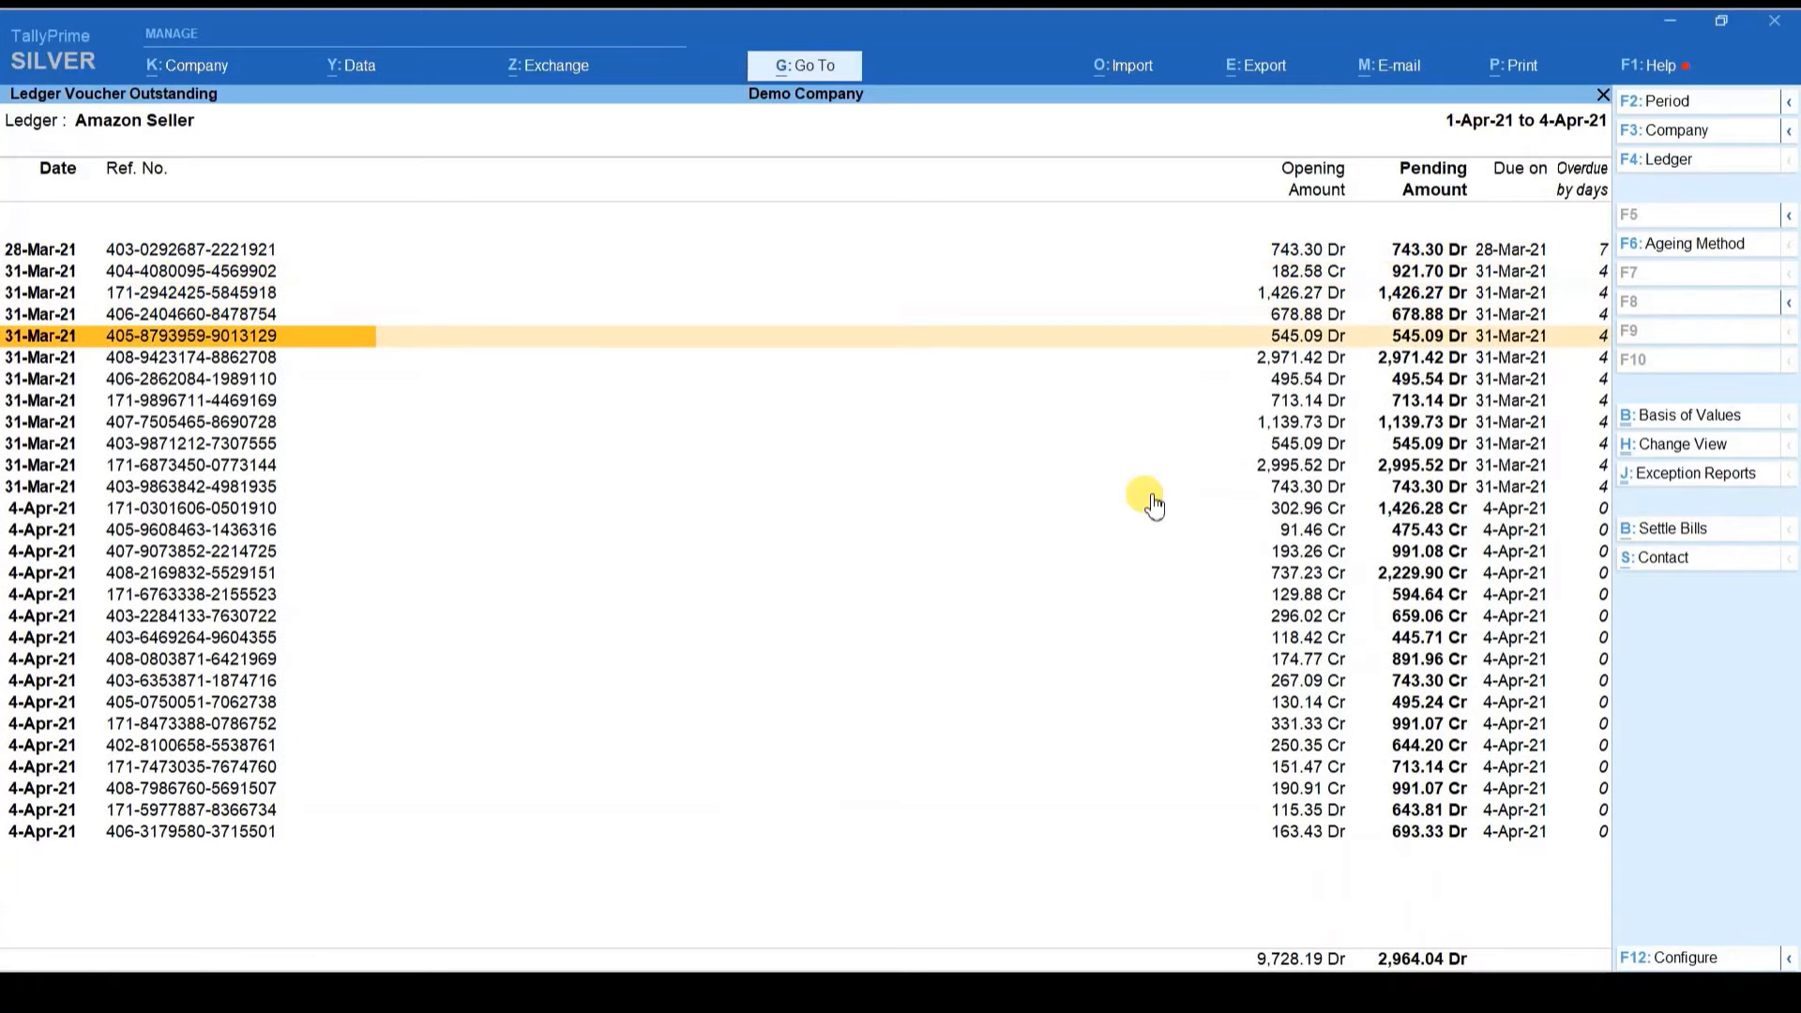
pyautogui.press('Down')
pyautogui.press('Down')
pyautogui.press('Down')
pyautogui.press('Down')
pyautogui.press('Down')
pyautogui.press('Down')
pyautogui.press('Down')
pyautogui.press('Down')
pyautogui.press('Down')
pyautogui.press('Down')
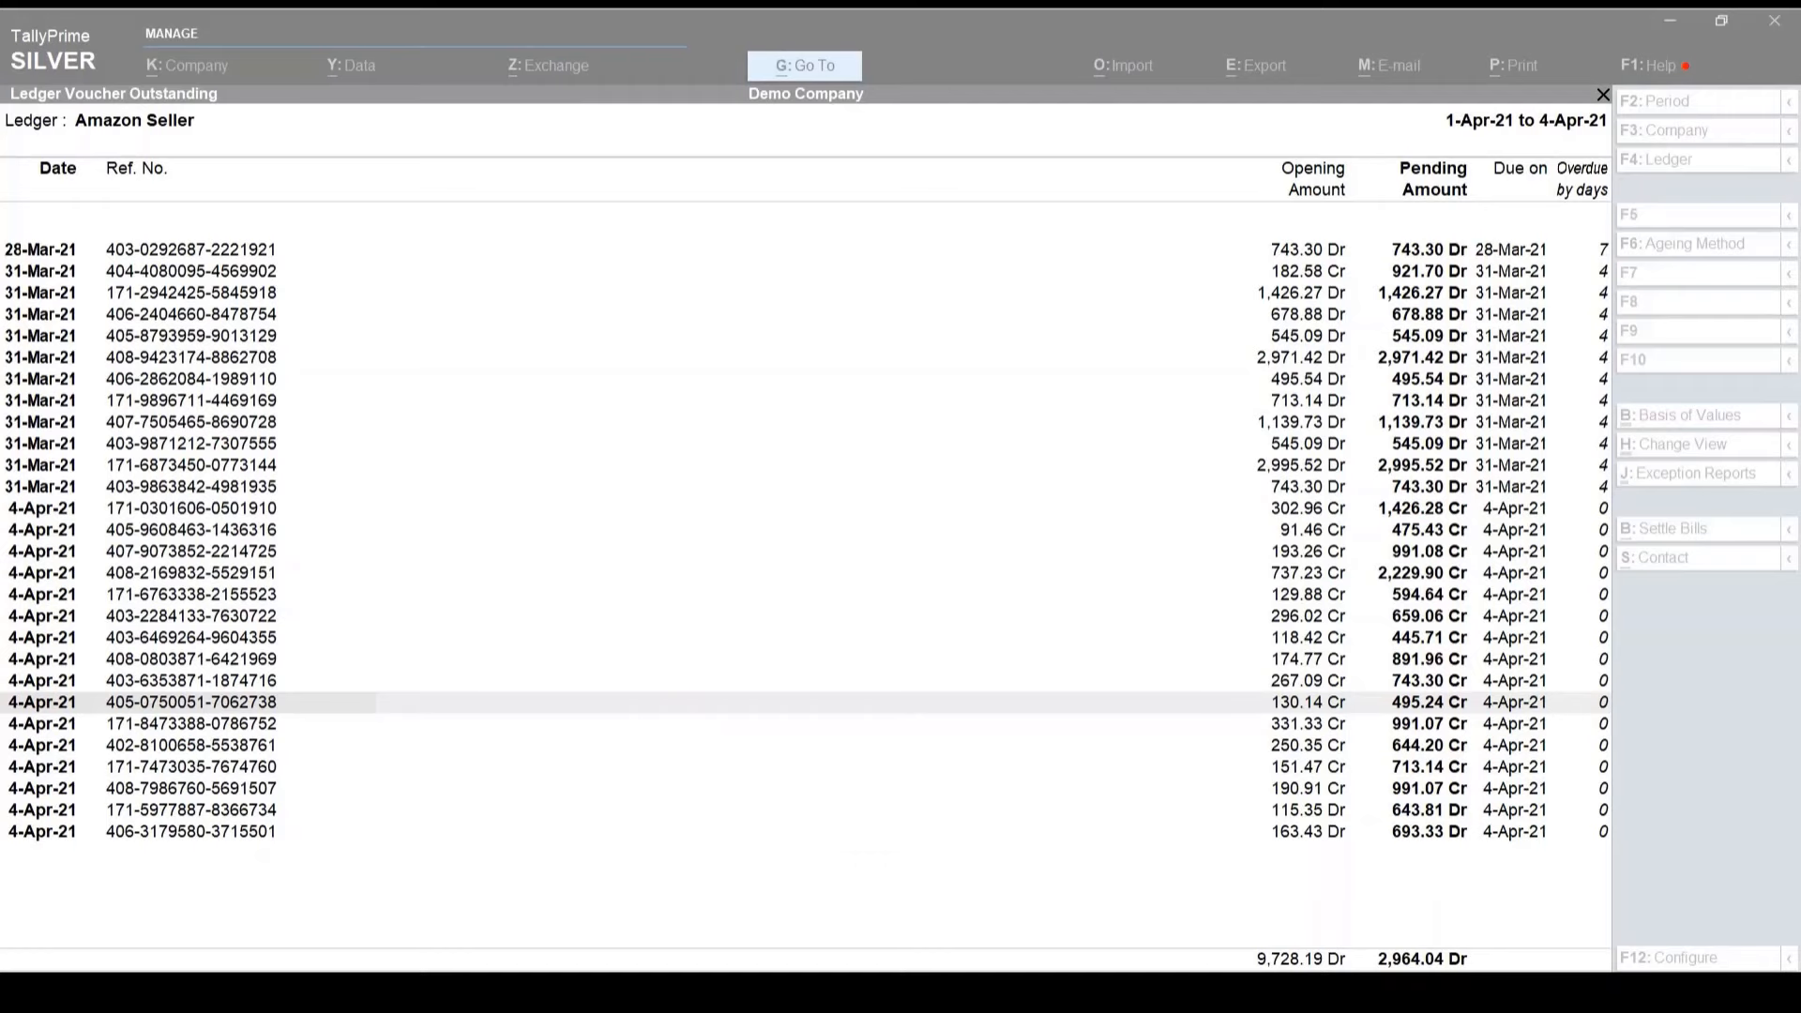
pyautogui.moveTo(840, 994)
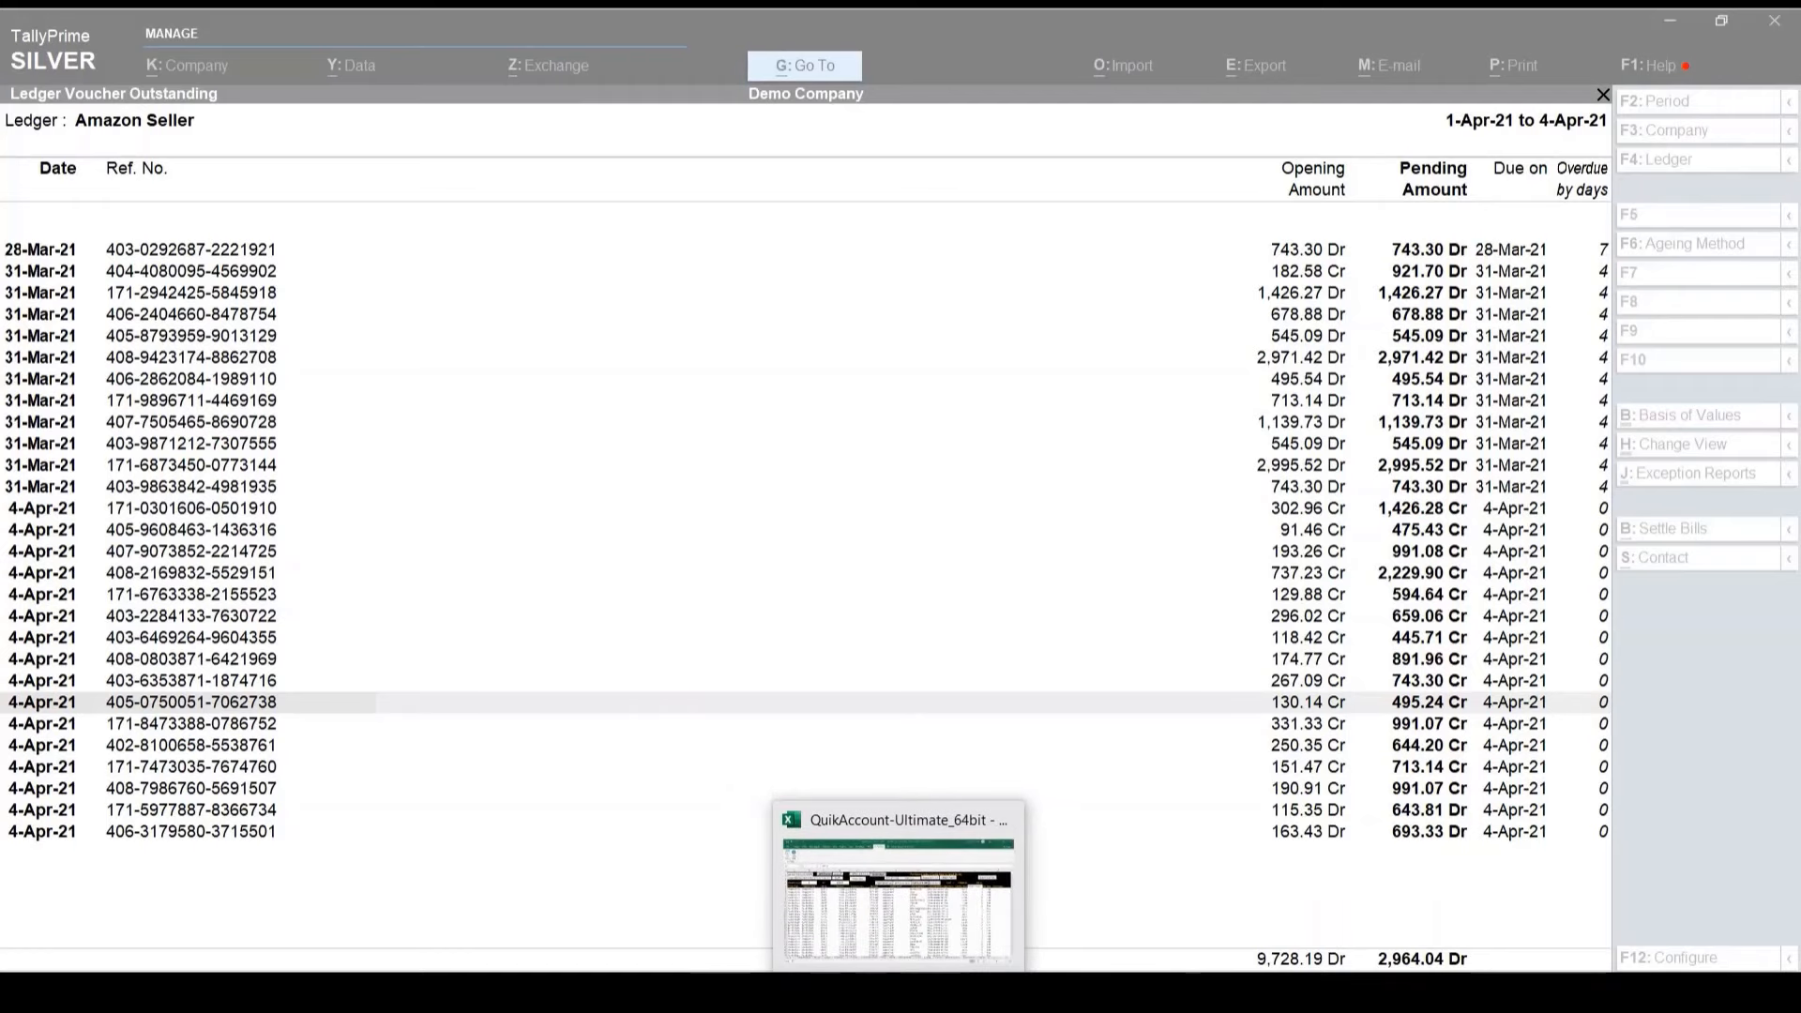
pyautogui.click(834, 849)
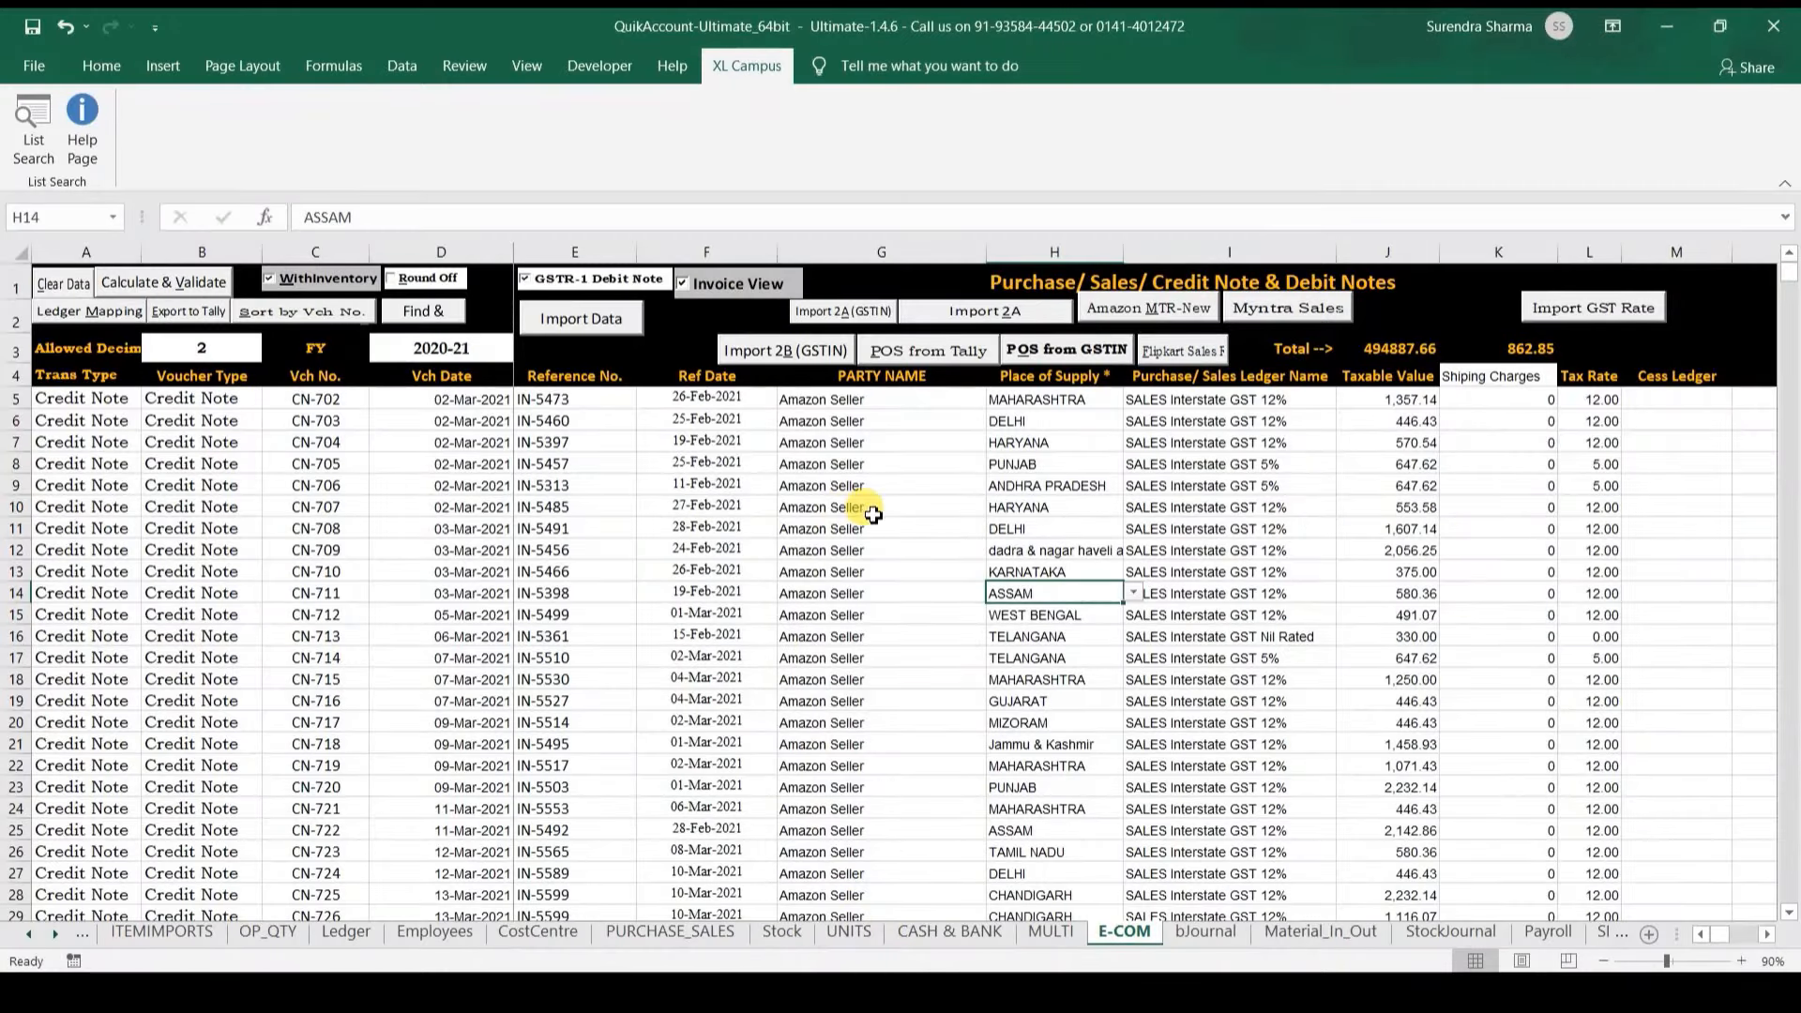